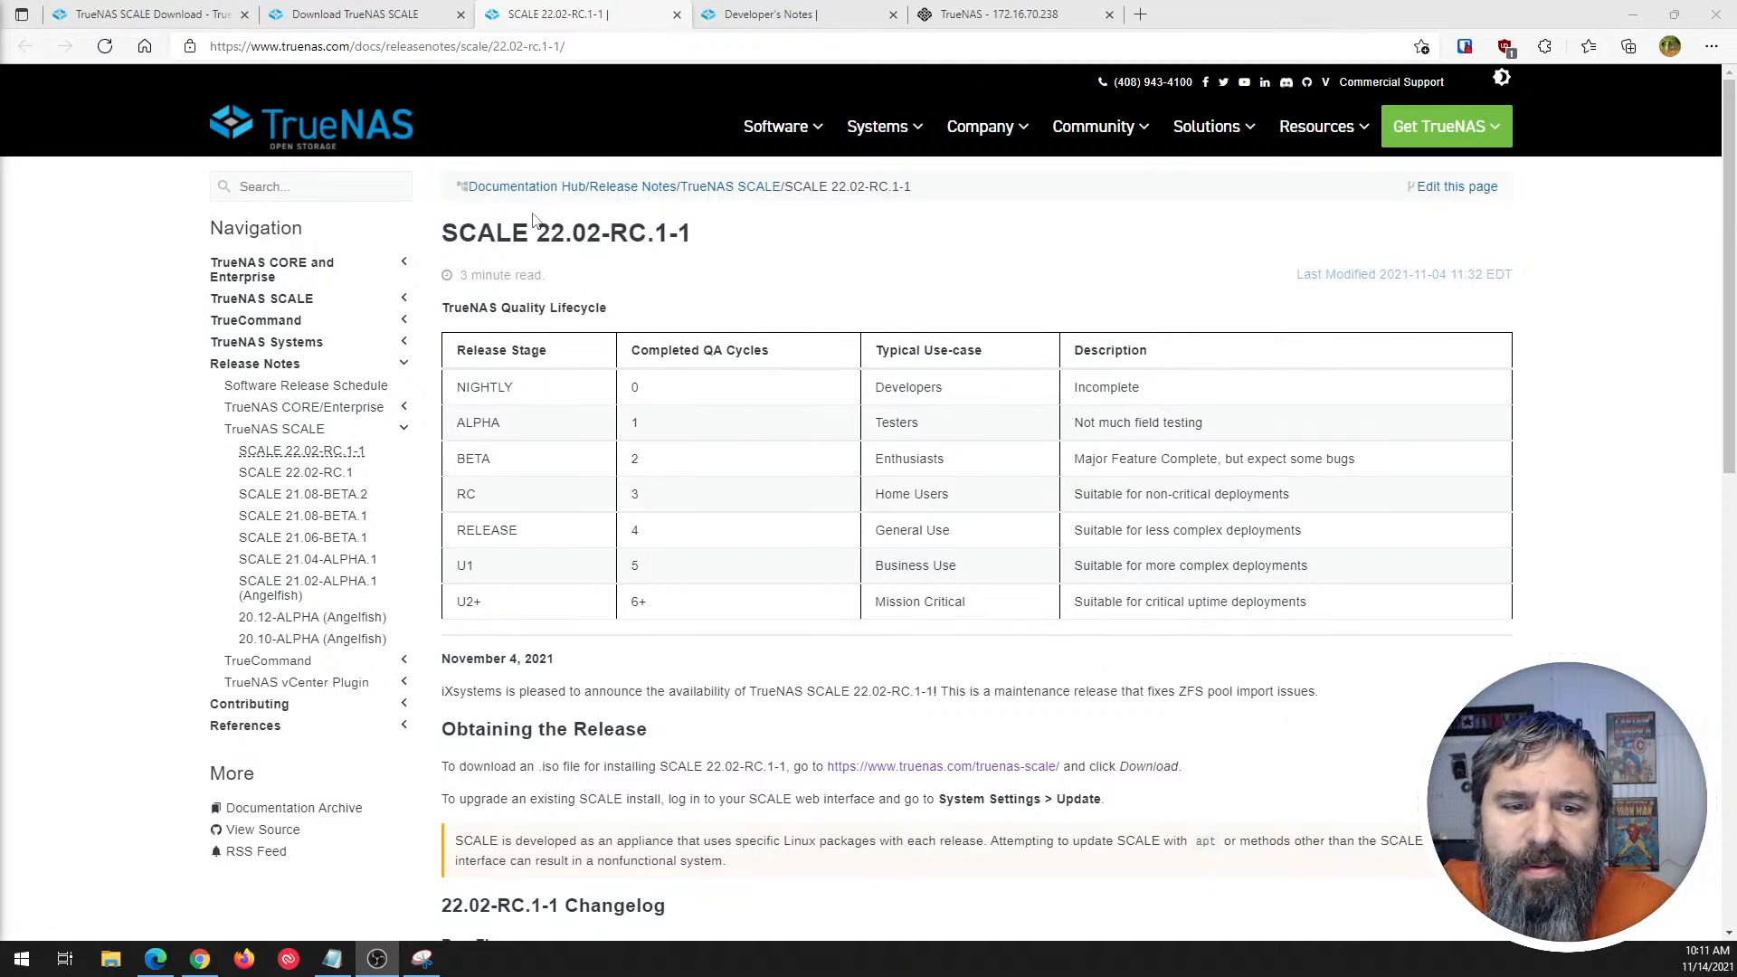
# - Examine the SCALE 22.02-RC.1-1 release title and the release stages in the TrueNAS Quality Lifecycle table
pyautogui.click(297, 432)
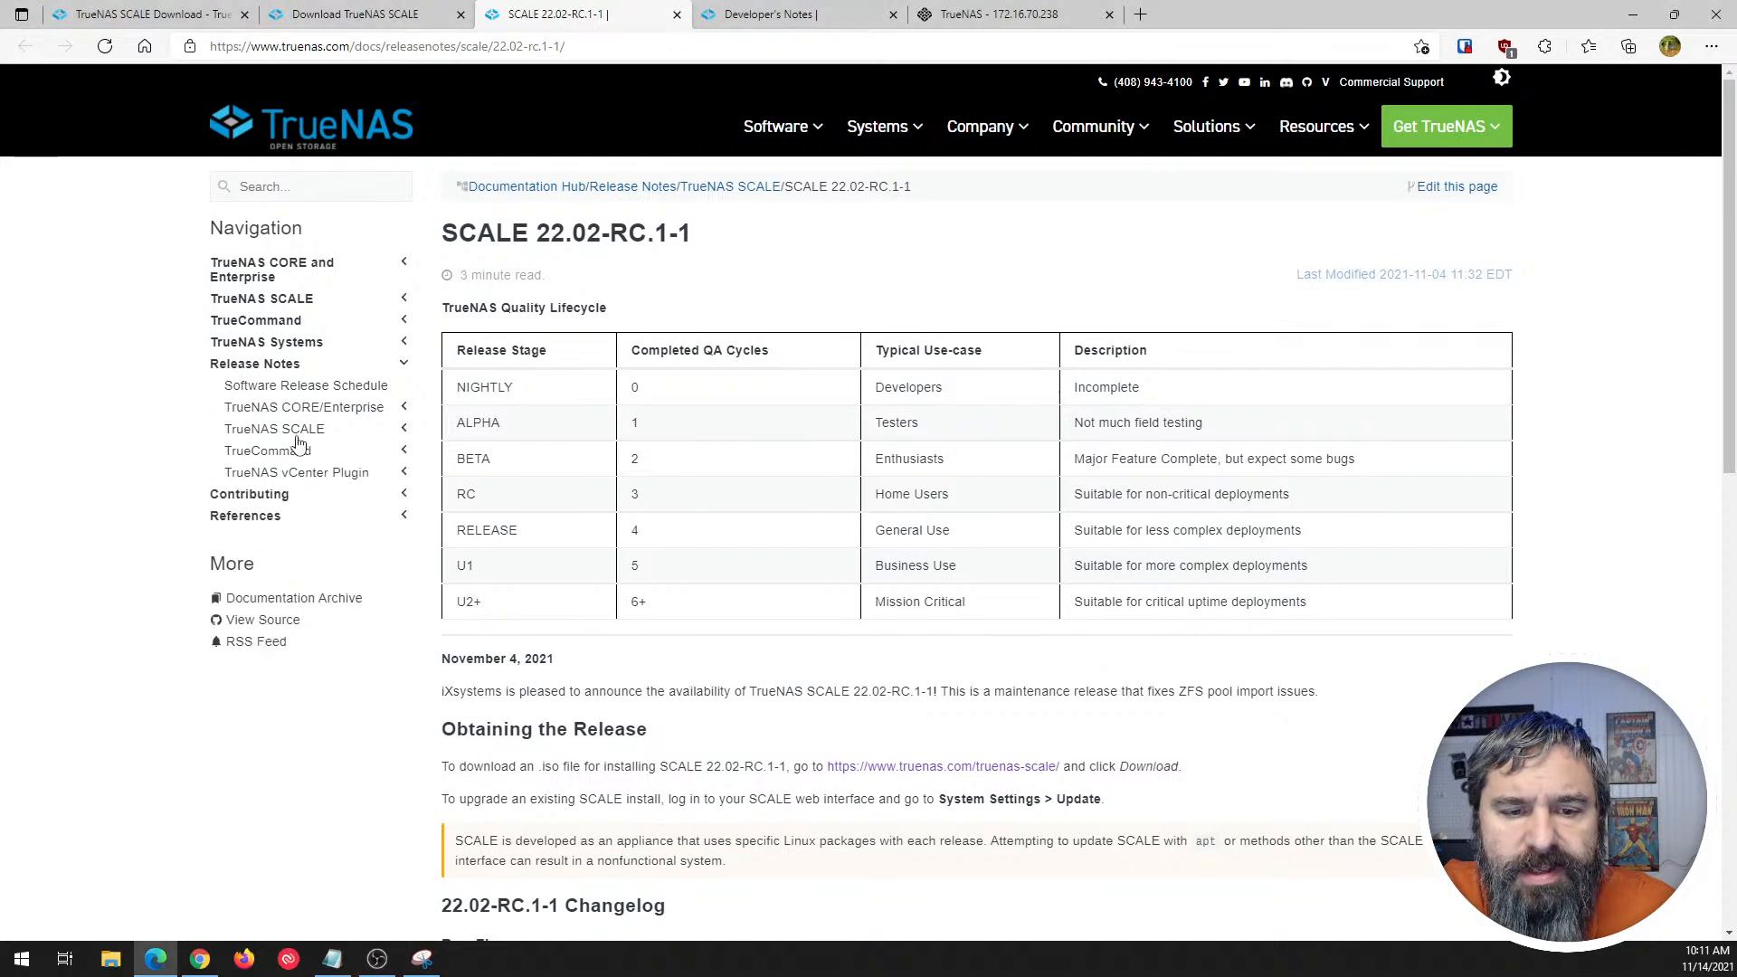
pyautogui.click(297, 434)
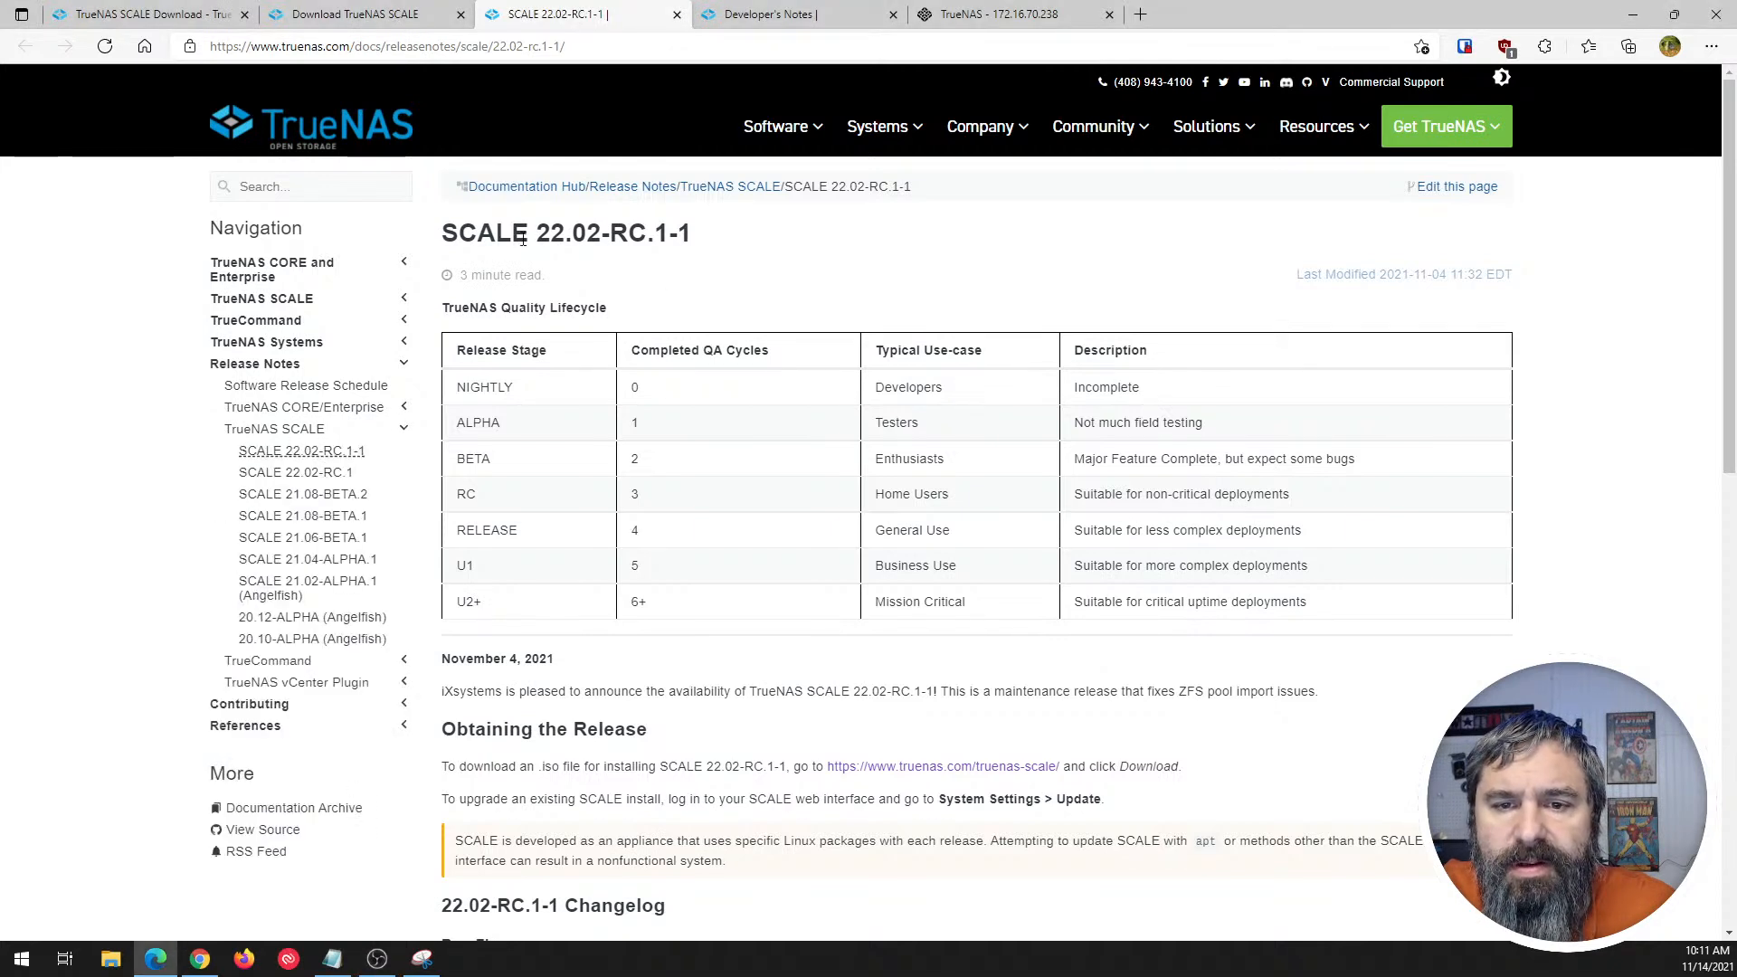
pyautogui.moveTo(537, 235); pyautogui.dragTo(647, 236)
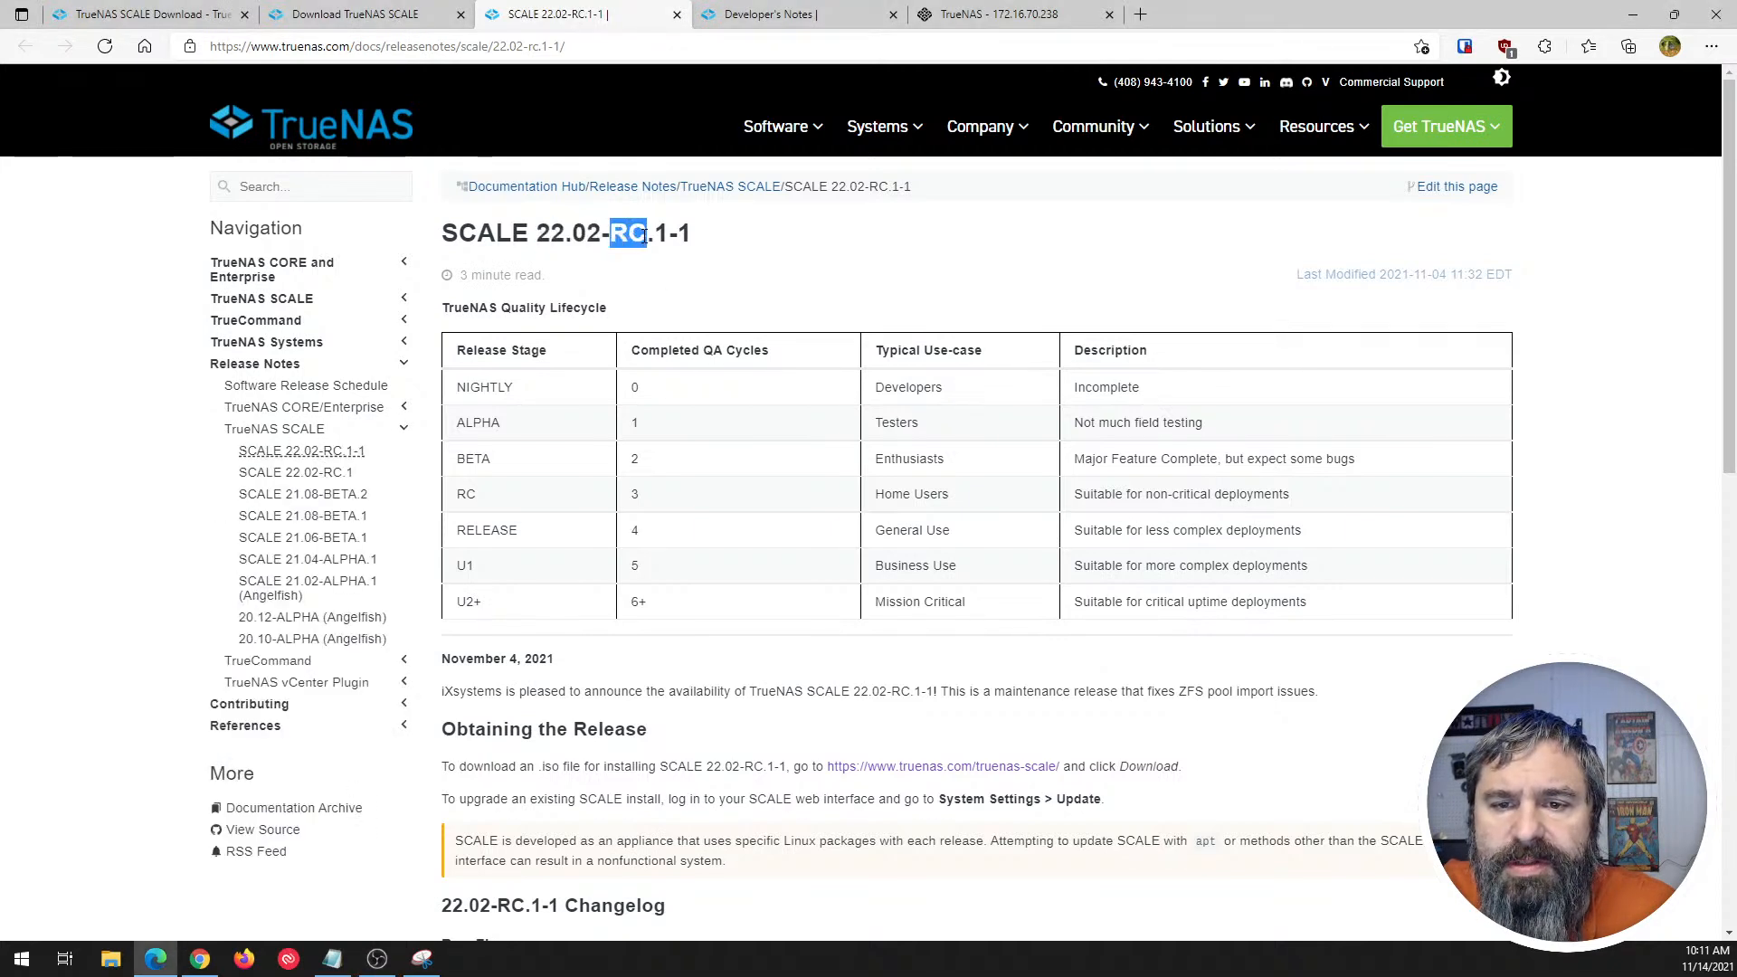
pyautogui.click(656, 236)
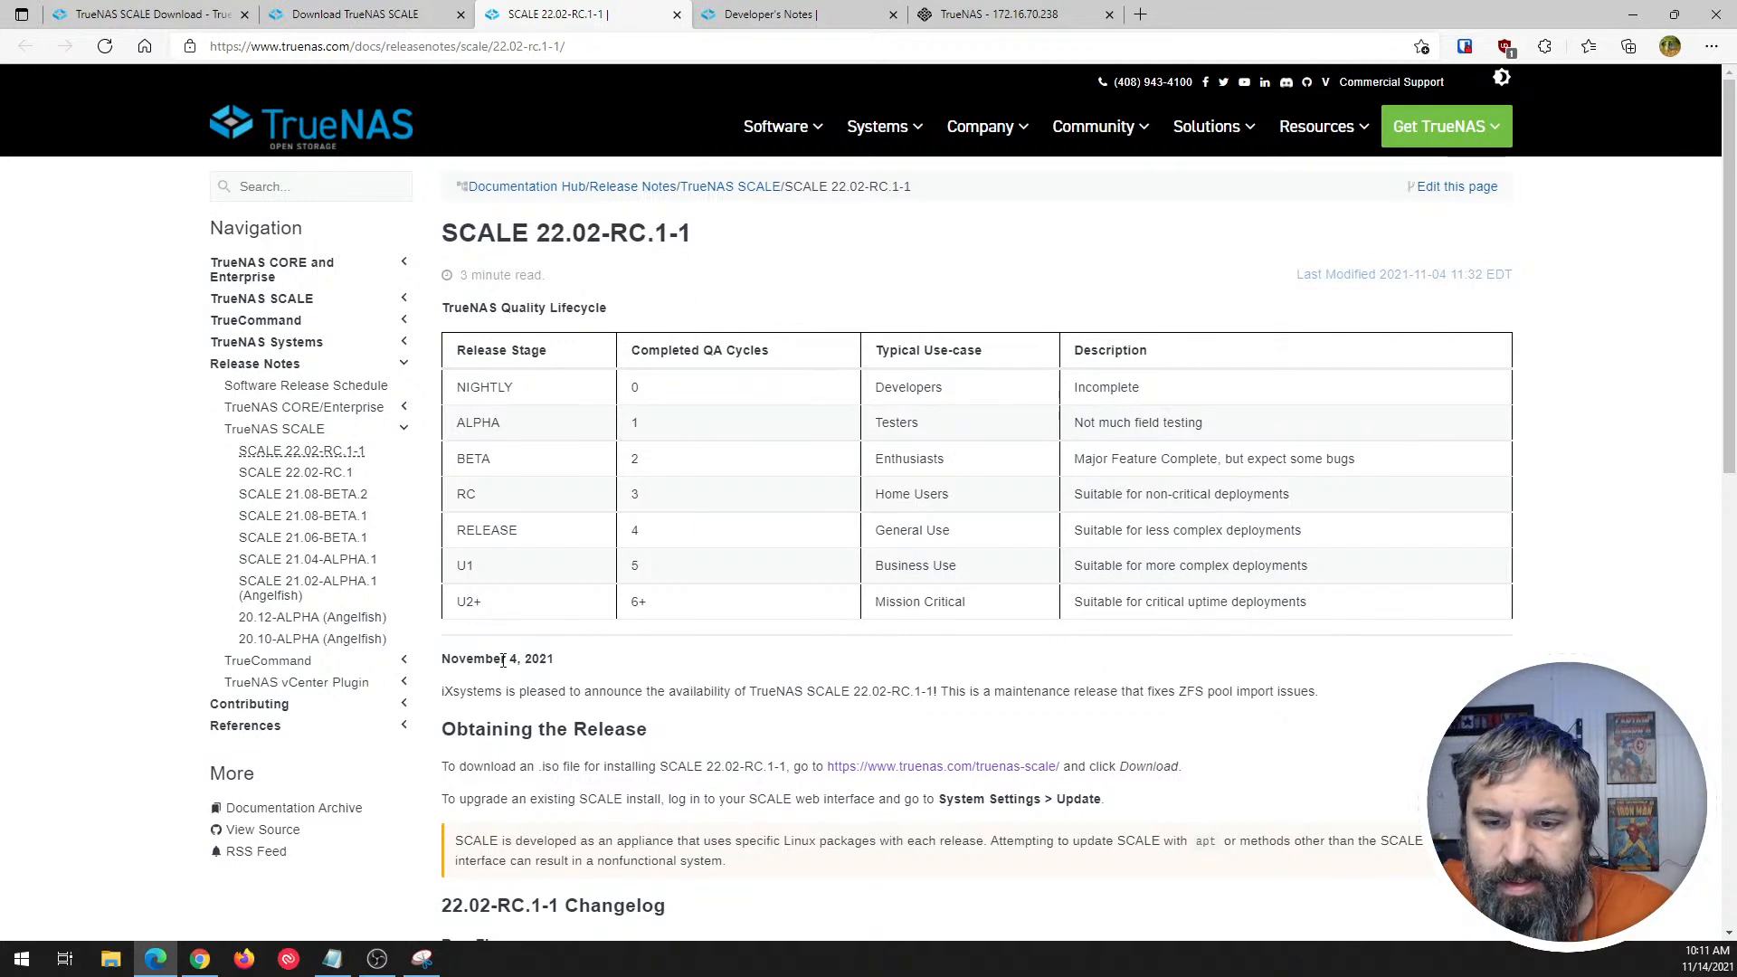
pyautogui.moveTo(452, 387); pyautogui.dragTo(512, 577)
pyautogui.click(513, 577)
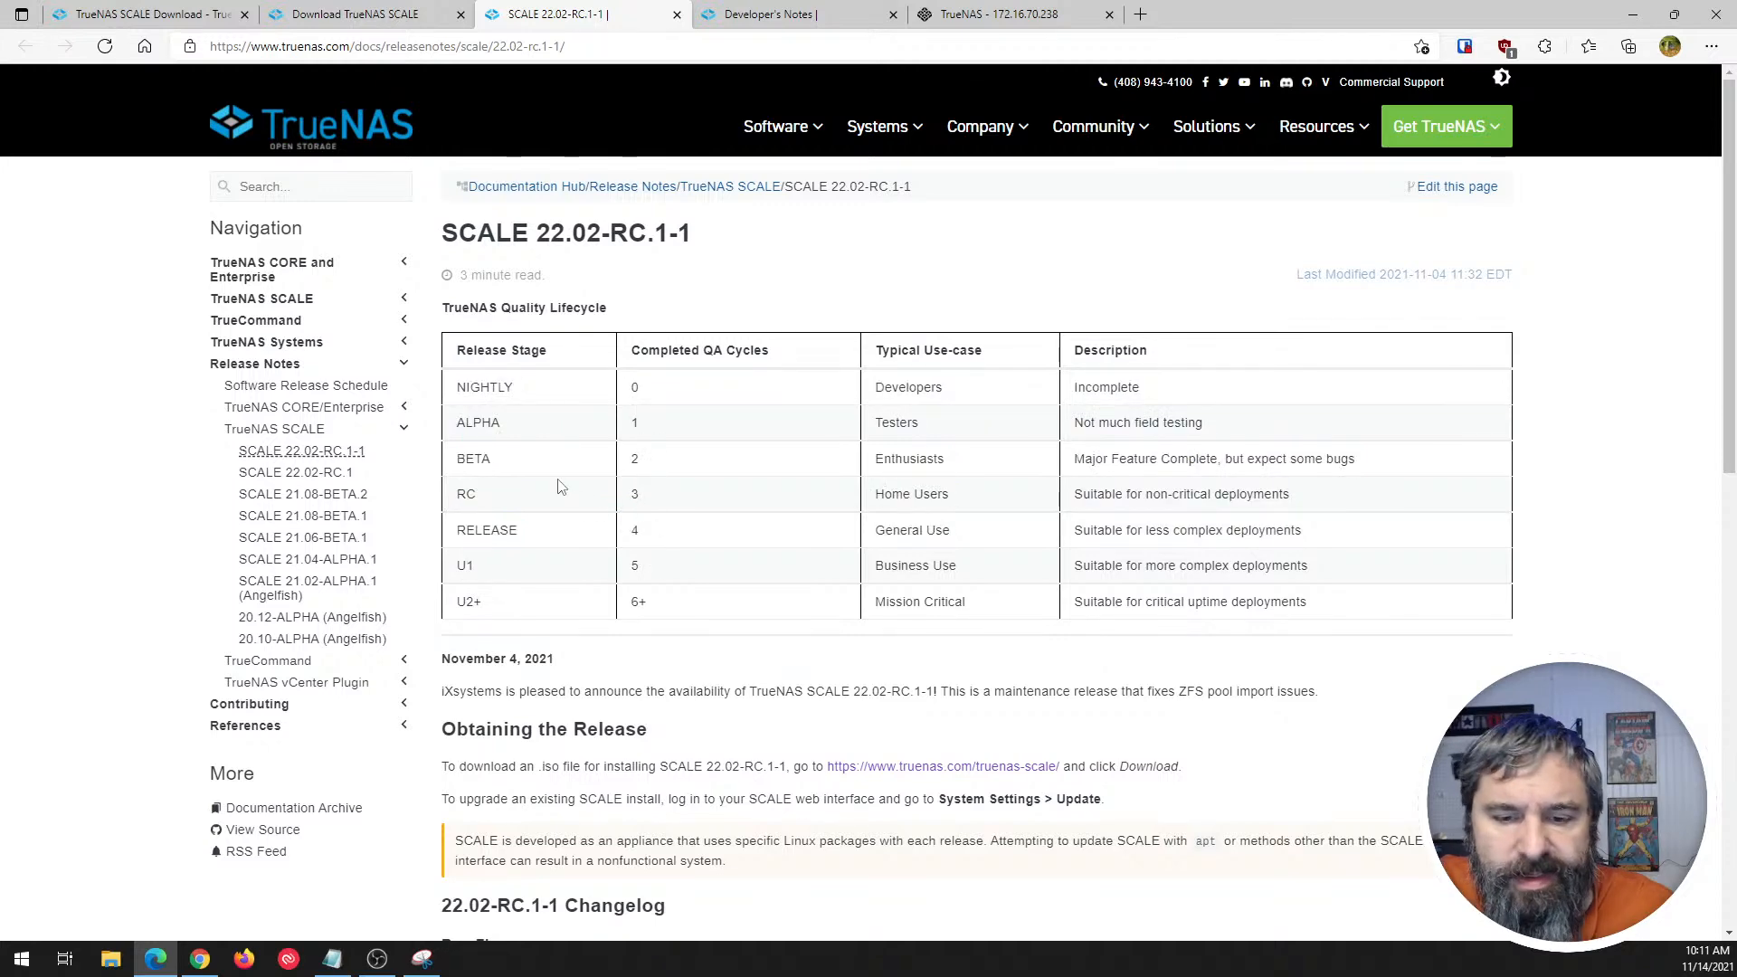
# - Read the bug fix listed in the 22.02-RC.1-1 Changelog, highlighting its description
pyautogui.scroll(-3, 558, 486)
pyautogui.scroll(-2, 558, 485)
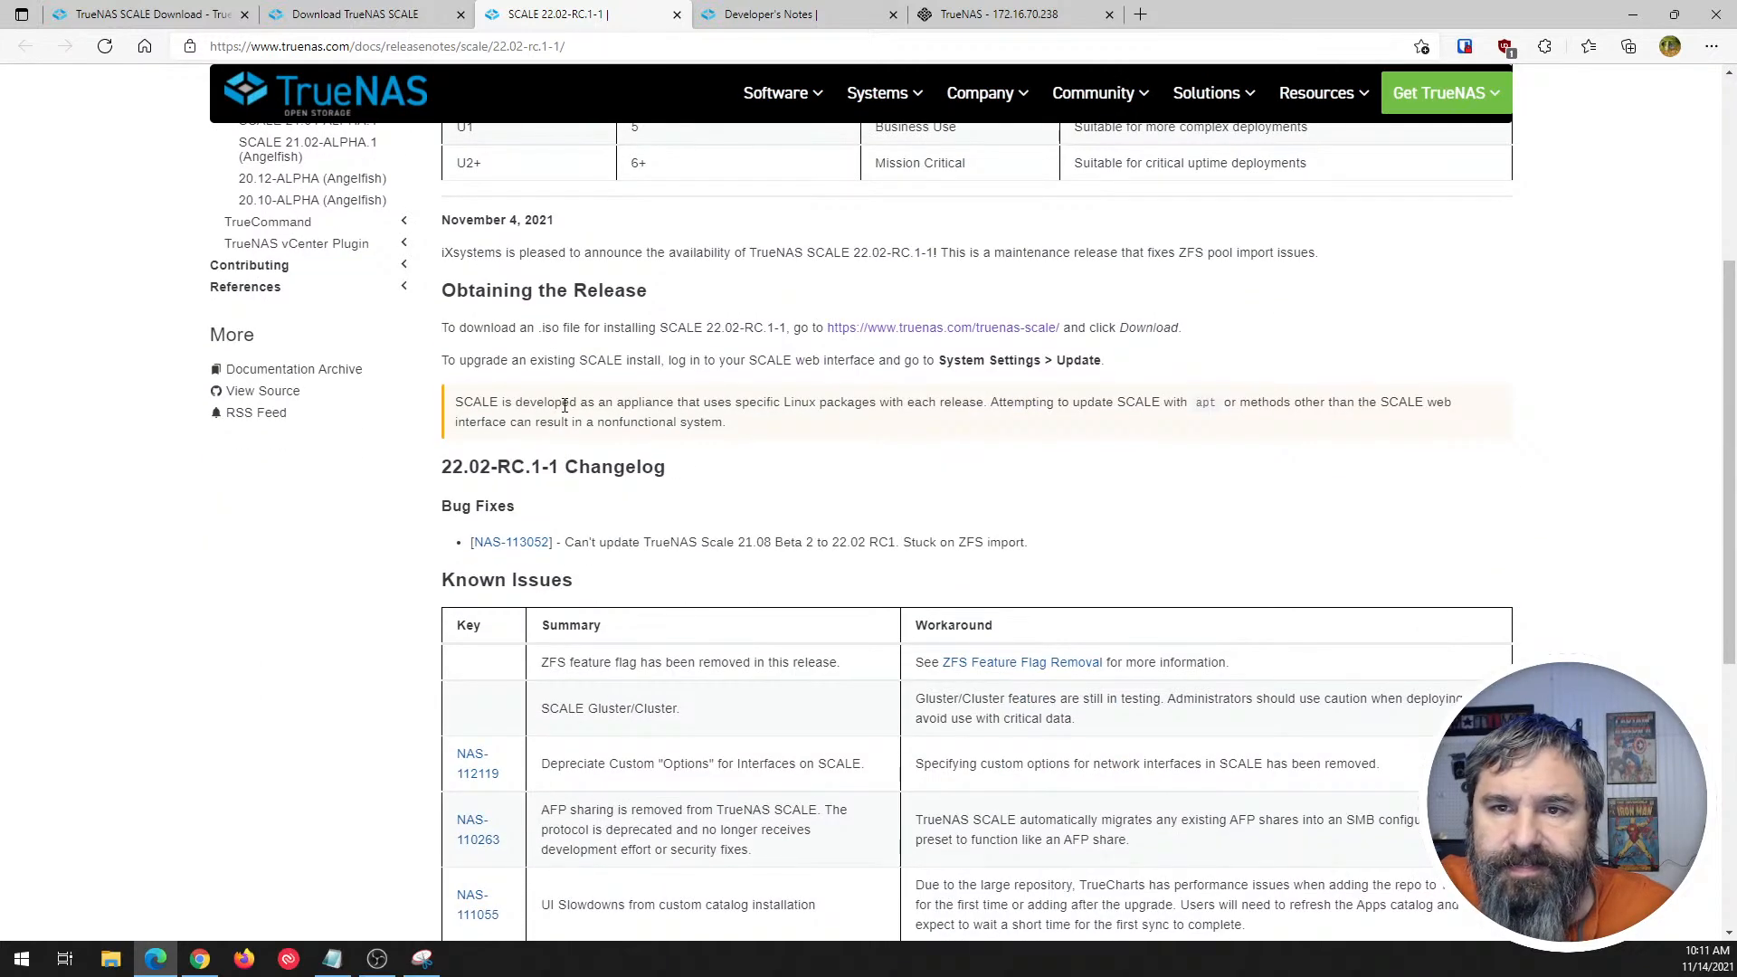
pyautogui.scroll(-2, 565, 406)
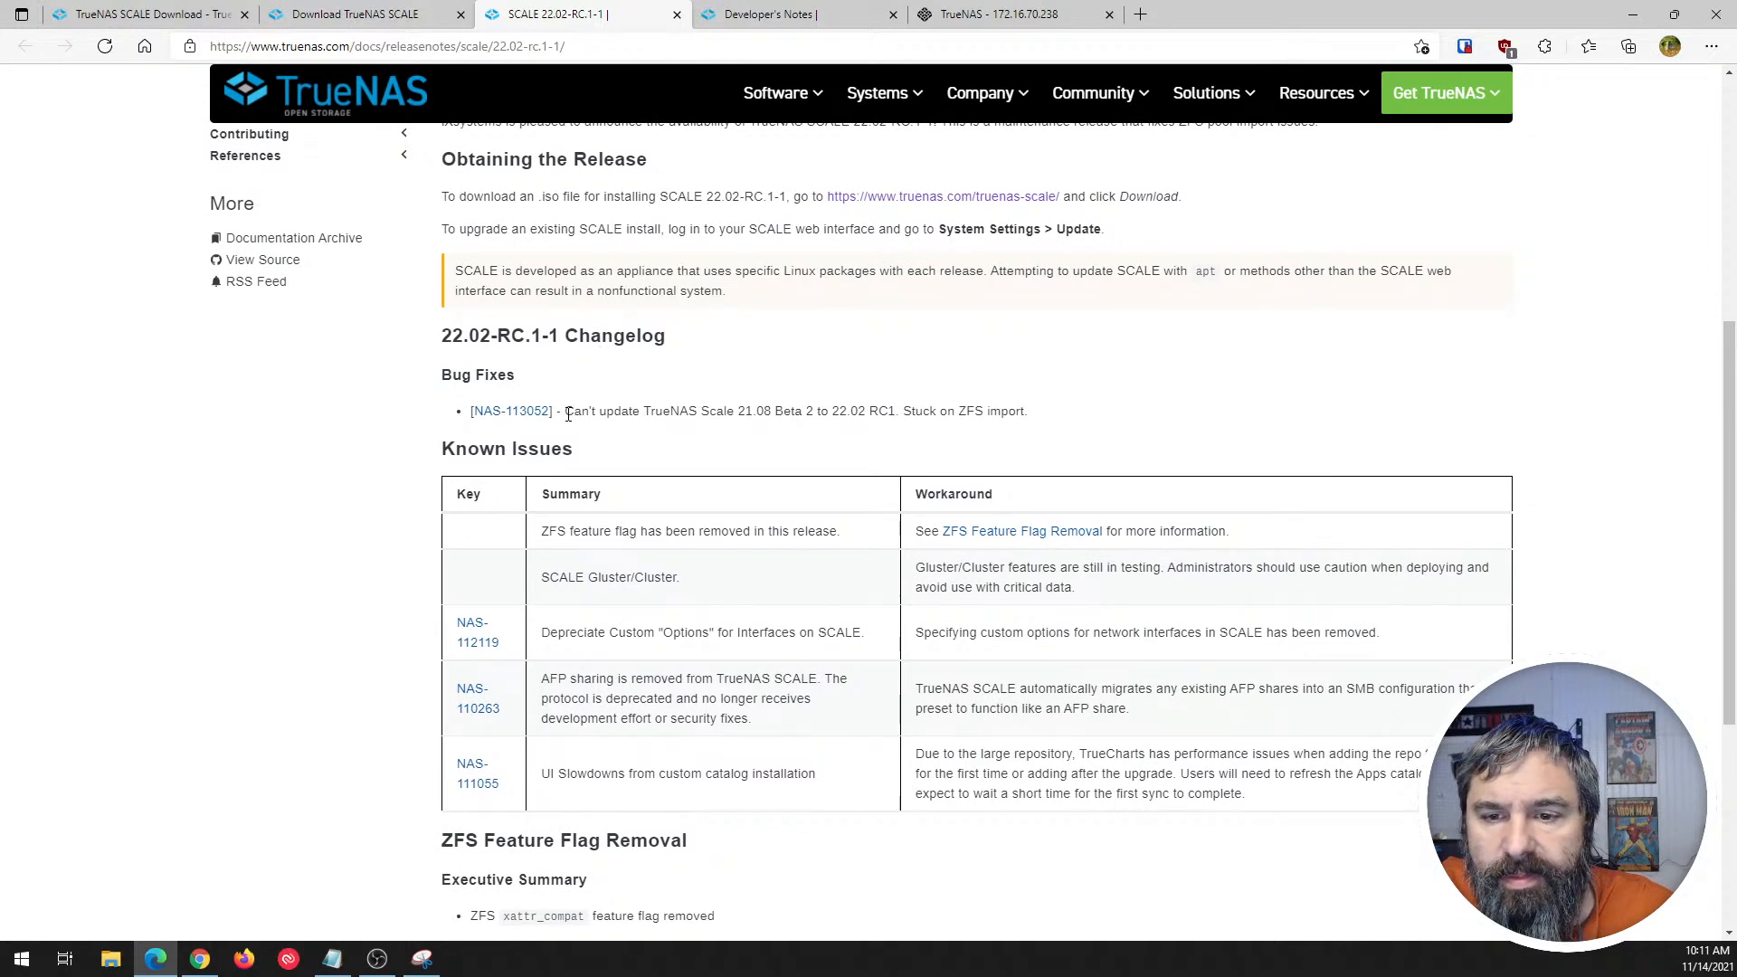
pyautogui.moveTo(570, 413); pyautogui.dragTo(1032, 411)
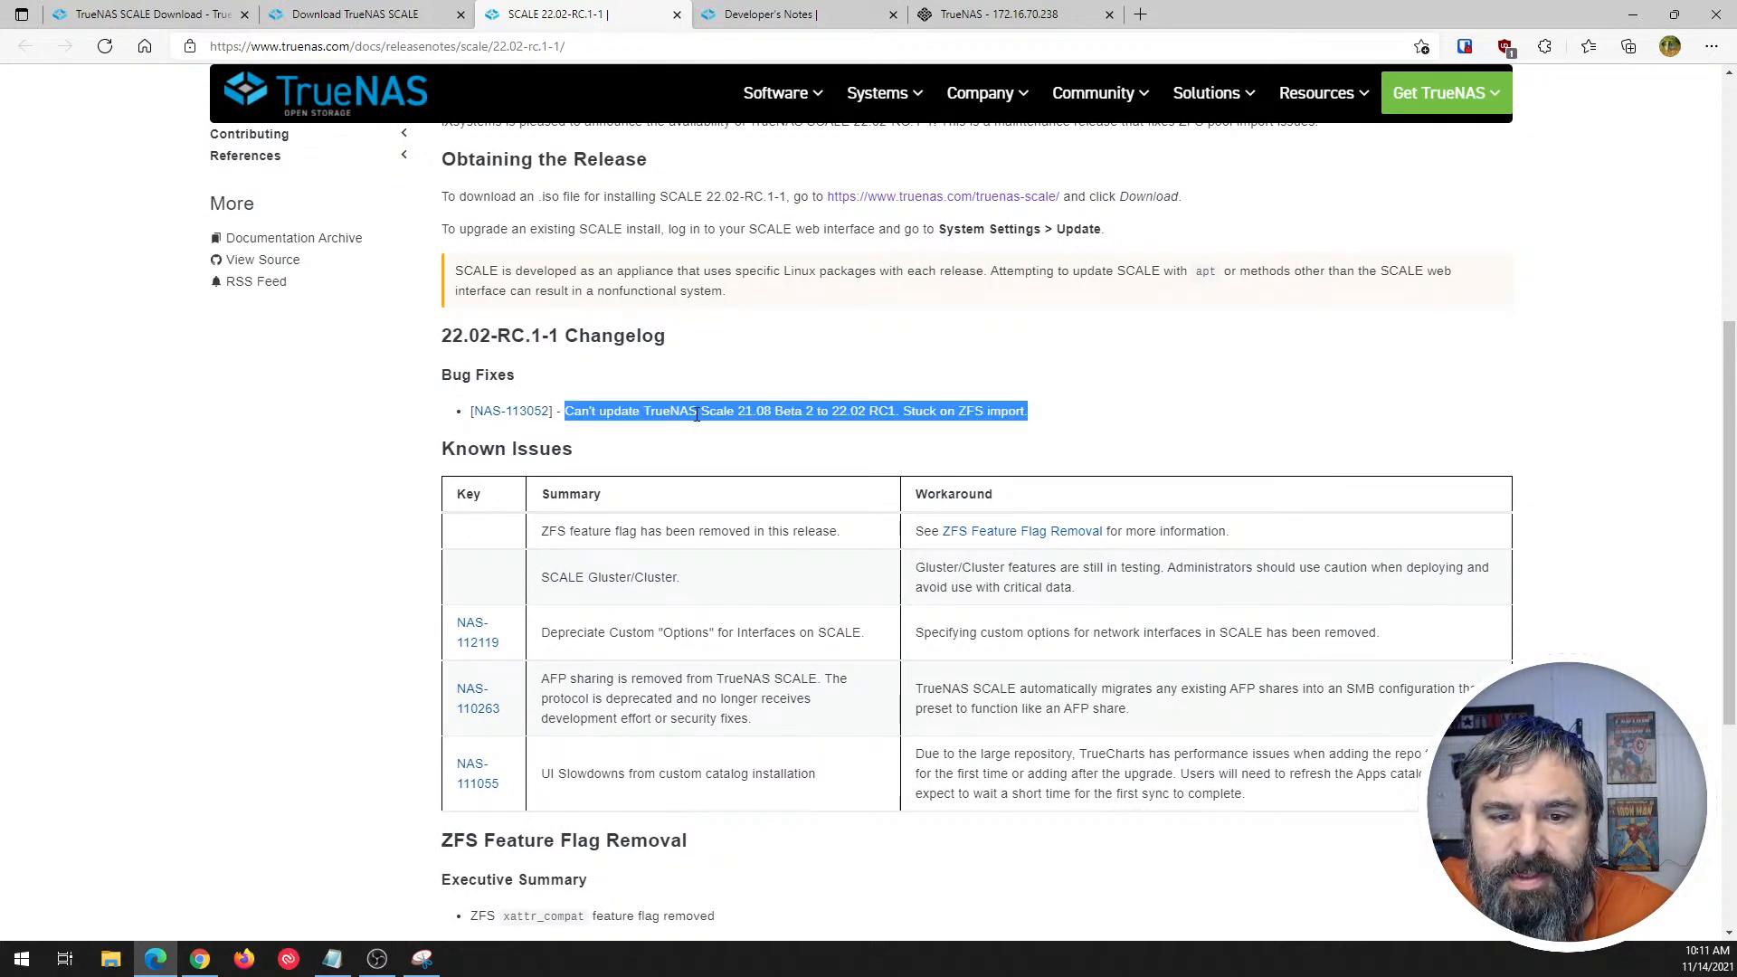
pyautogui.scroll(-2, 533, 479)
pyautogui.click(618, 484)
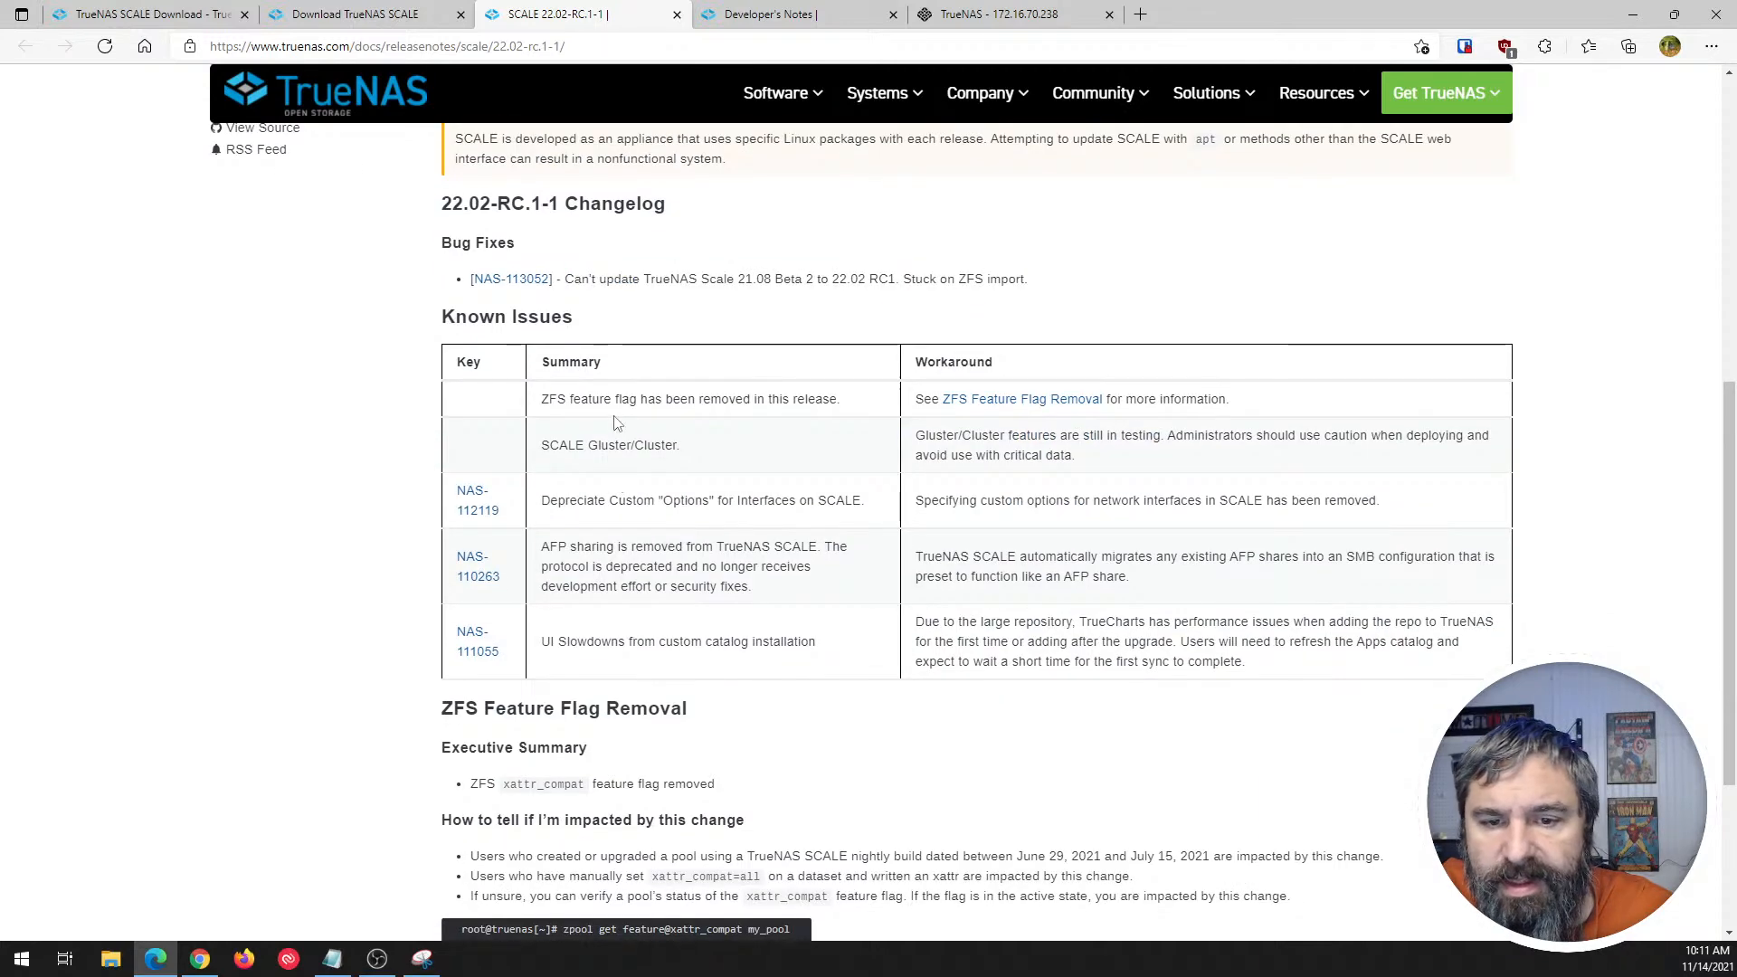
# - Review the Known Issues table and the ZFS Feature Flag Removal section of the 22.02-RC.1-1 release notes
pyautogui.scroll(-1, 614, 416)
pyautogui.scroll(1, 615, 413)
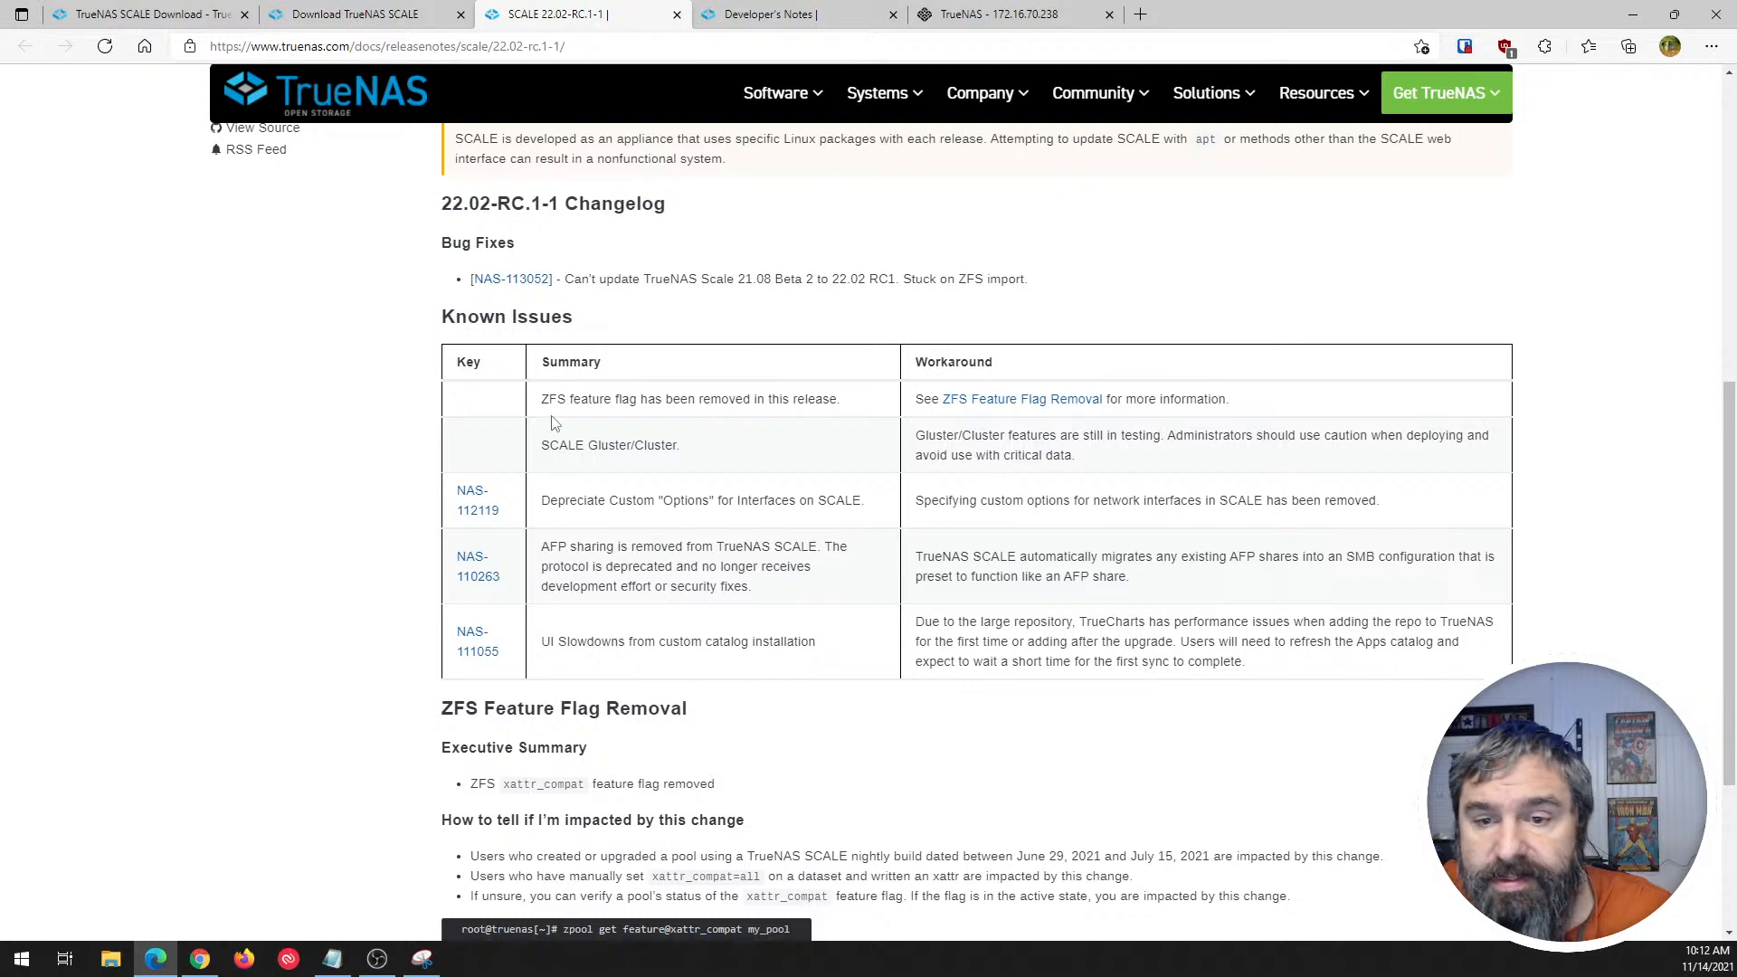
pyautogui.moveTo(543, 445); pyautogui.dragTo(733, 461)
pyautogui.click(732, 461)
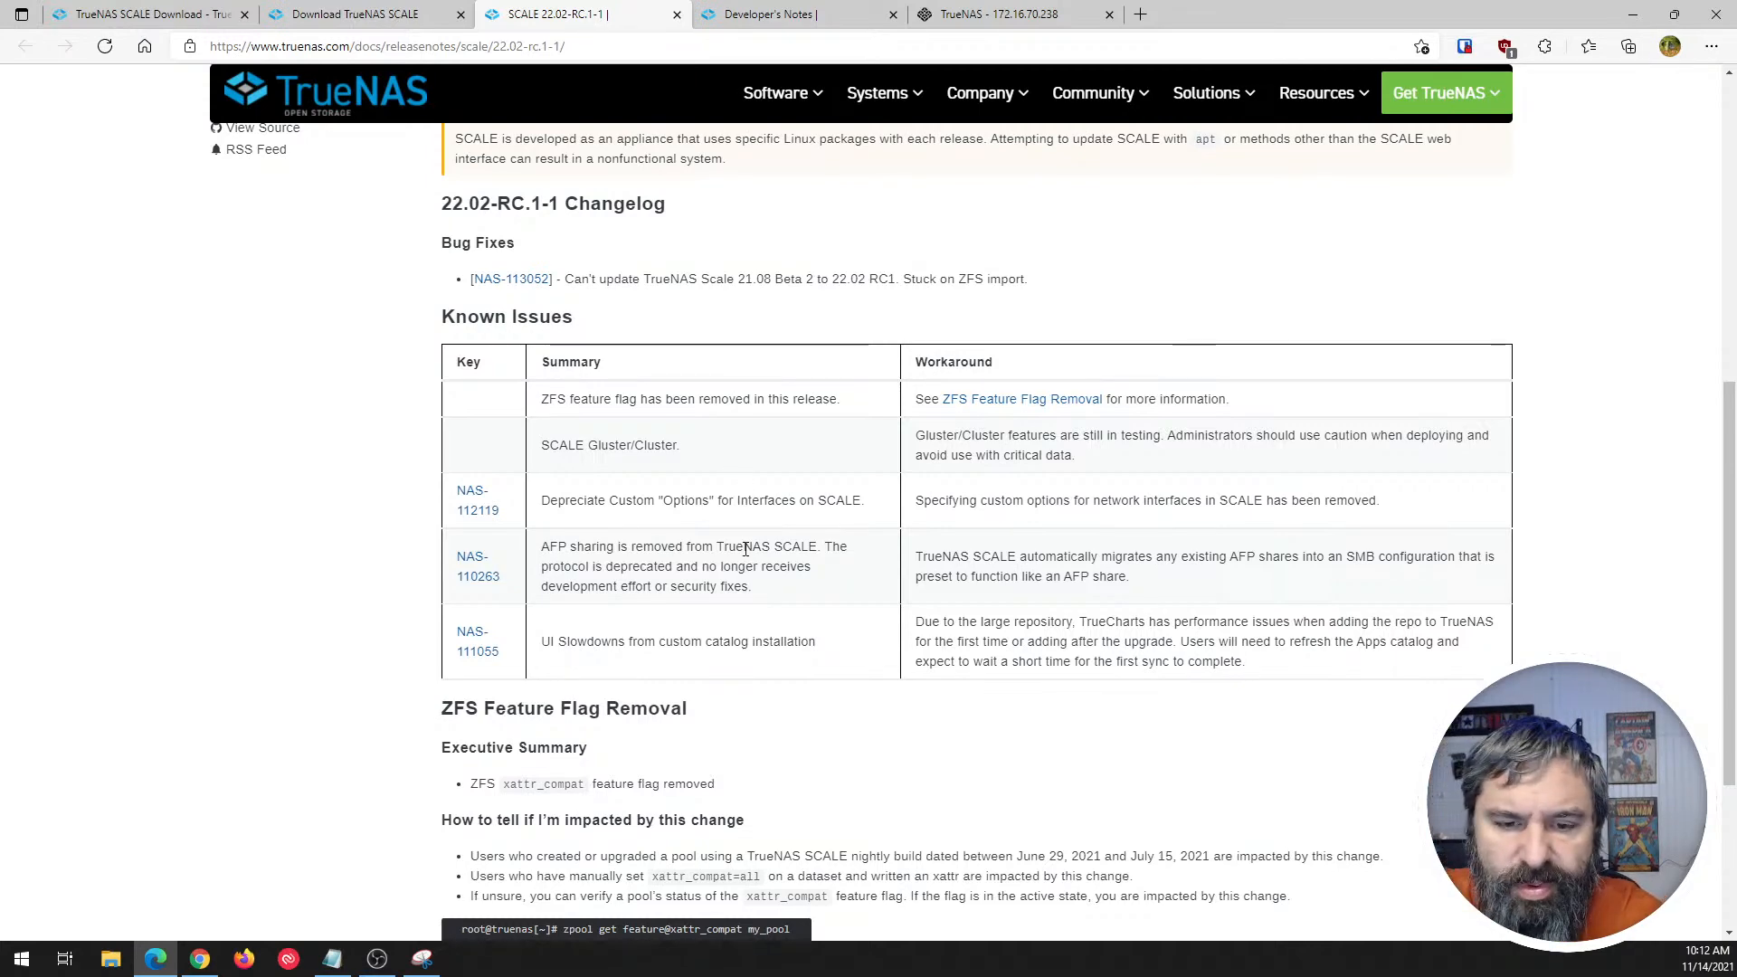
pyautogui.scroll(-3, 747, 579)
pyautogui.scroll(1, 746, 549)
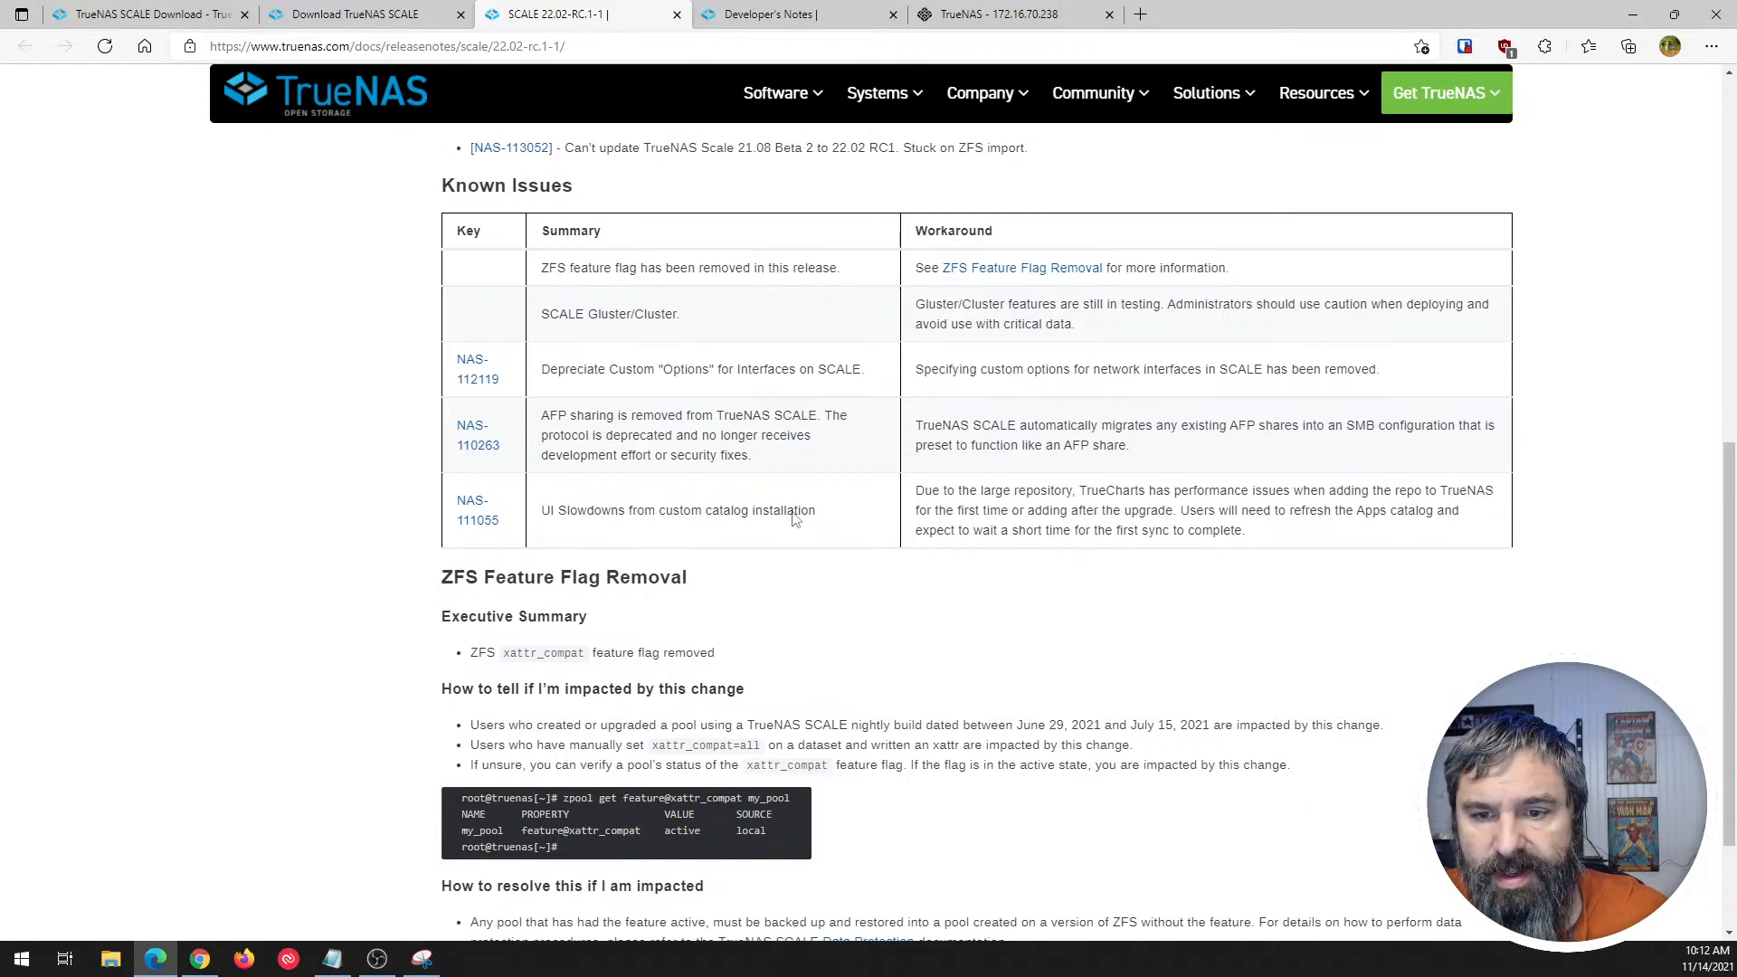
pyautogui.scroll(-3, 651, 477)
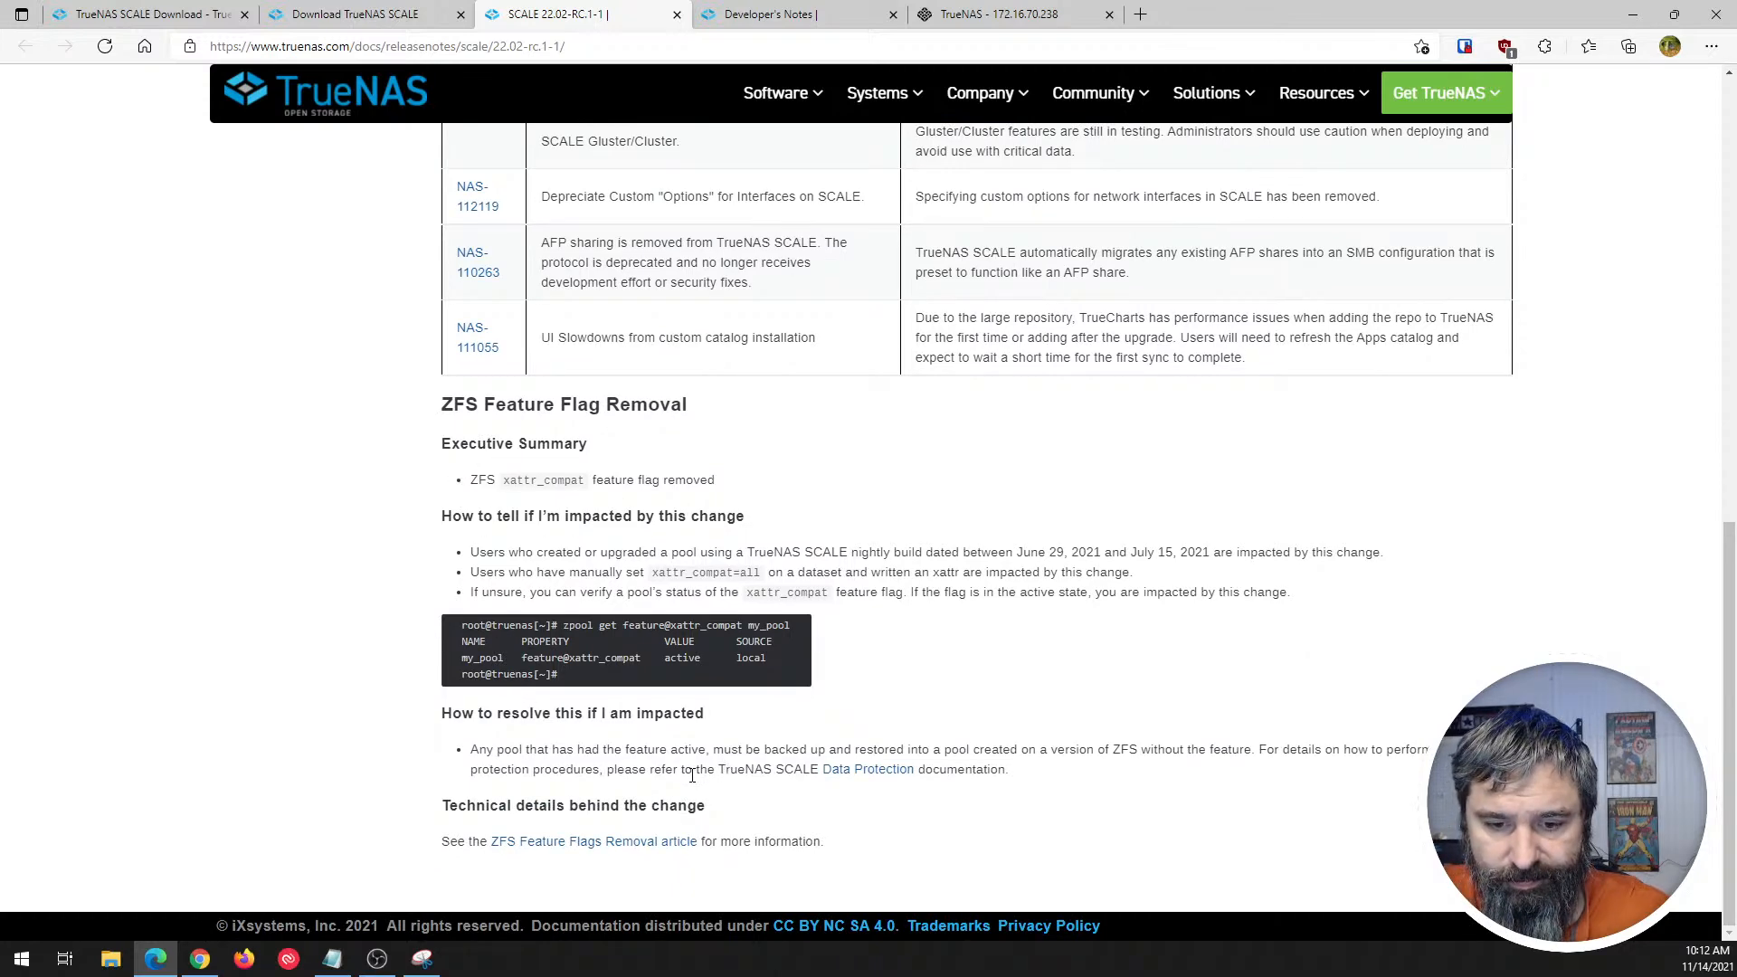
pyautogui.scroll(15, 692, 776)
# - Open the SCALE 22.02-RC.1 release notes and read the introduction and the first changelog improvements
pyautogui.click(319, 474)
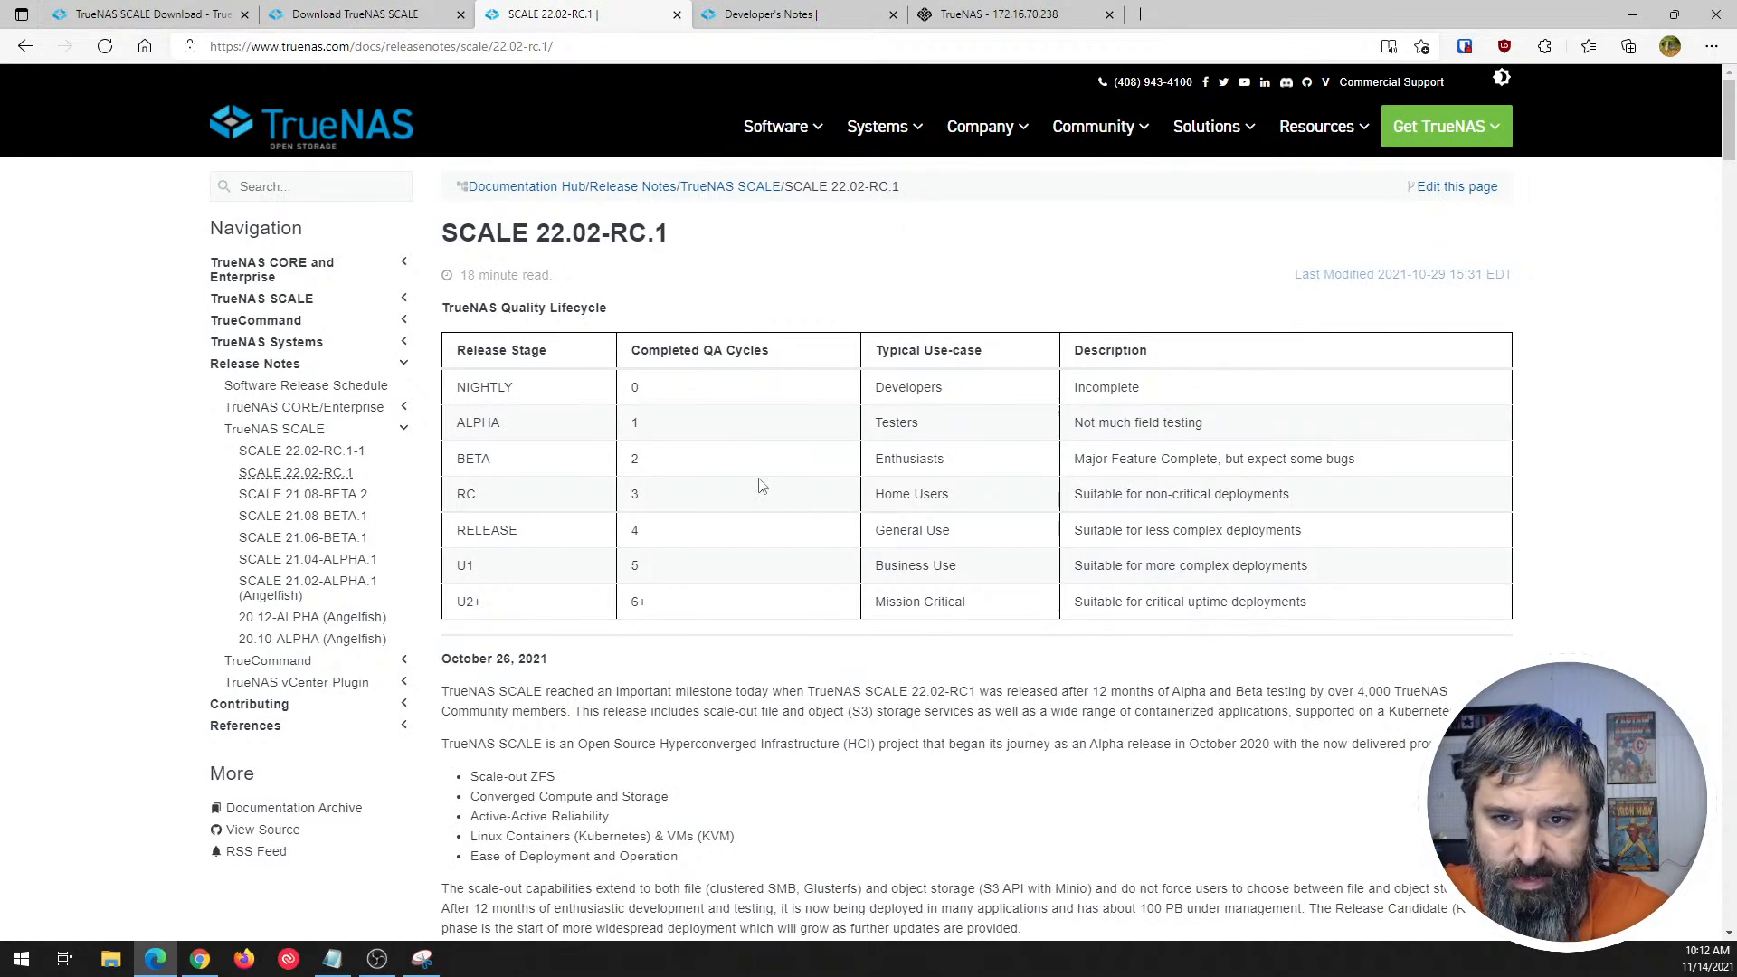
pyautogui.scroll(-10, 760, 486)
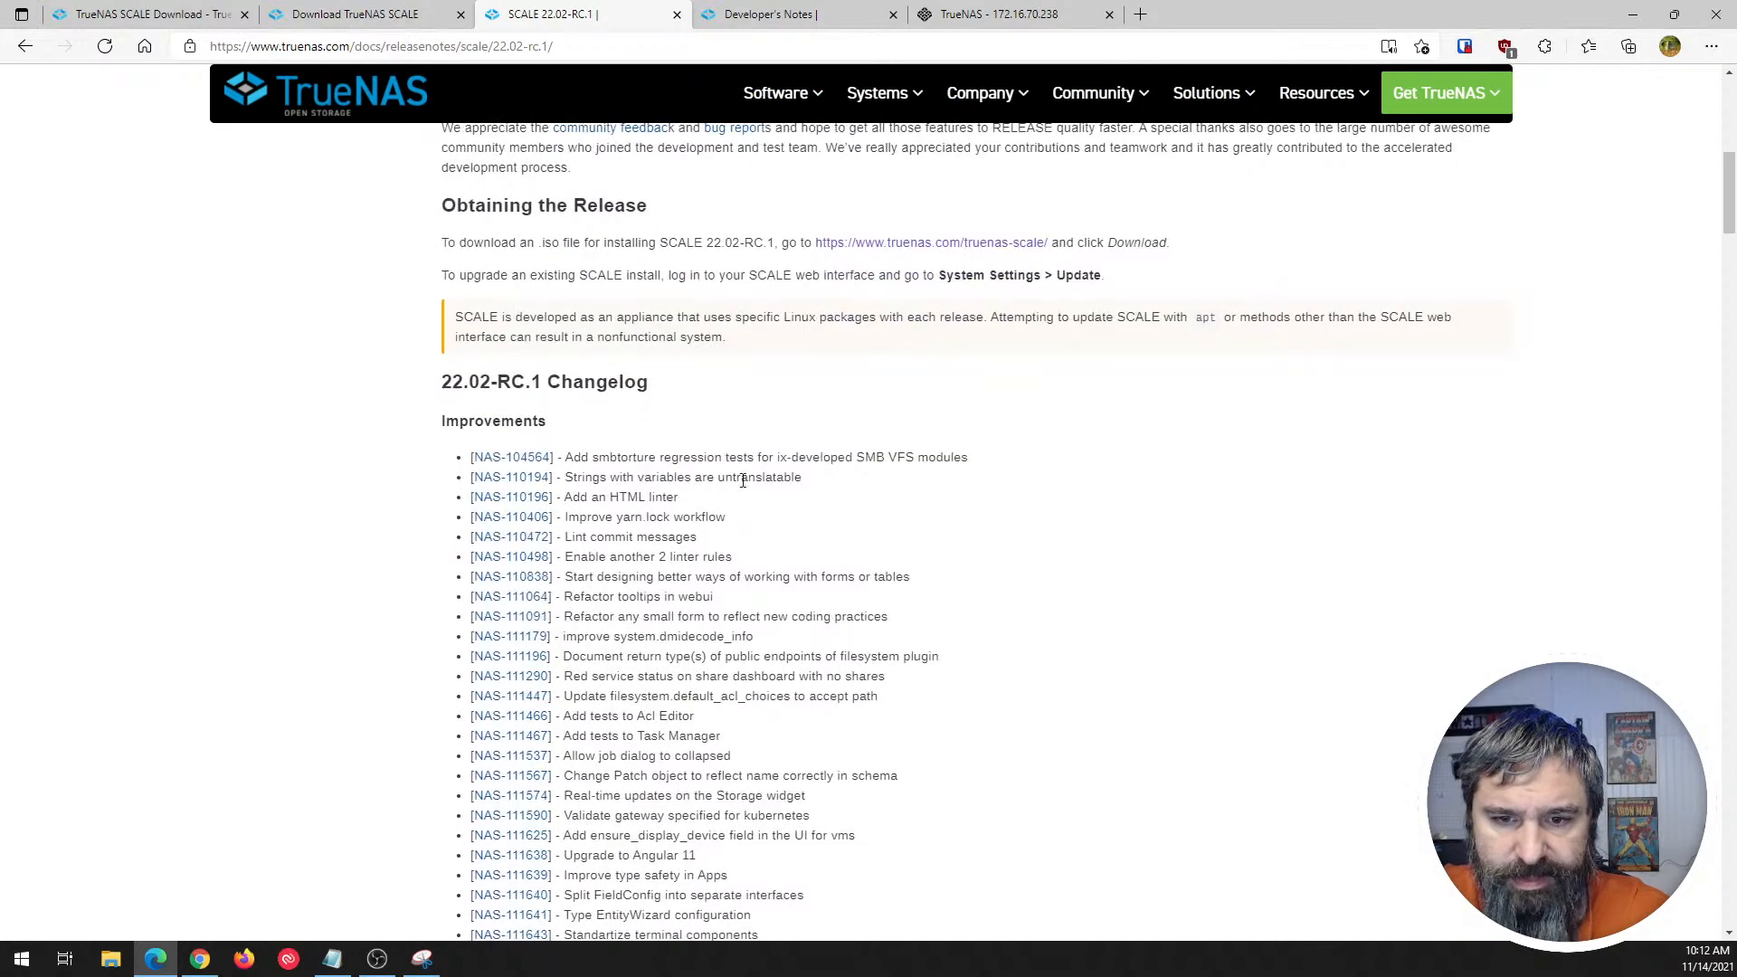
pyautogui.scroll(9, 740, 483)
pyautogui.scroll(-5, 737, 485)
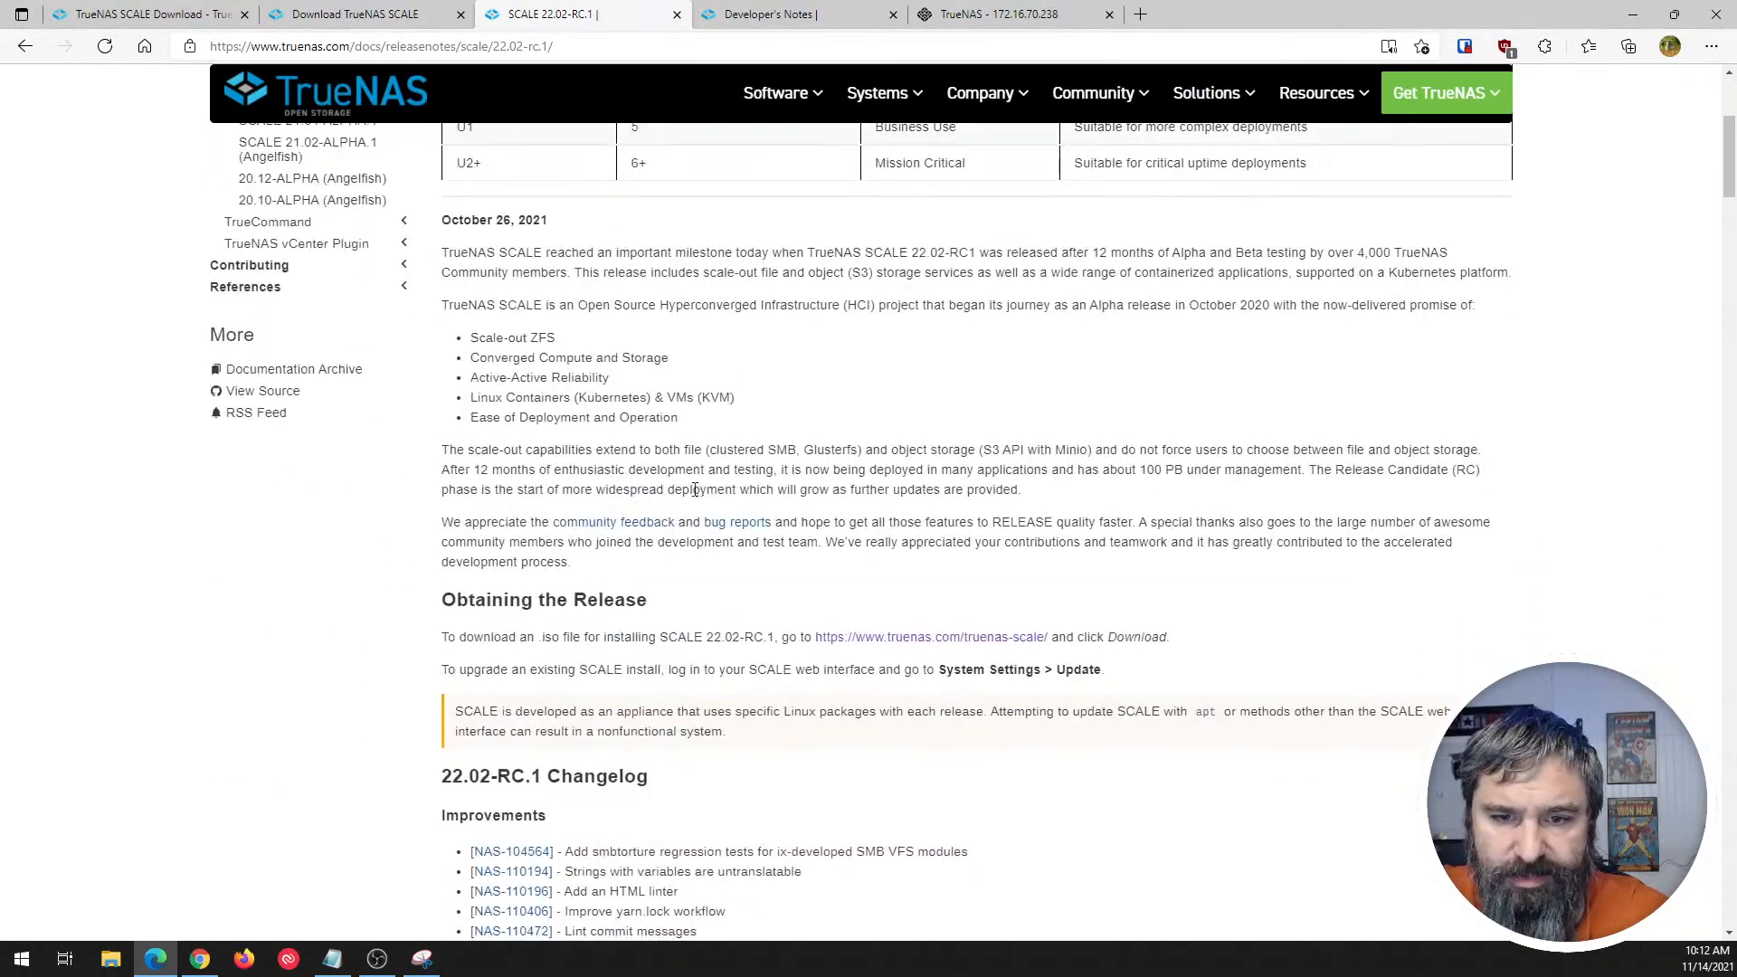
pyautogui.scroll(-4, 695, 489)
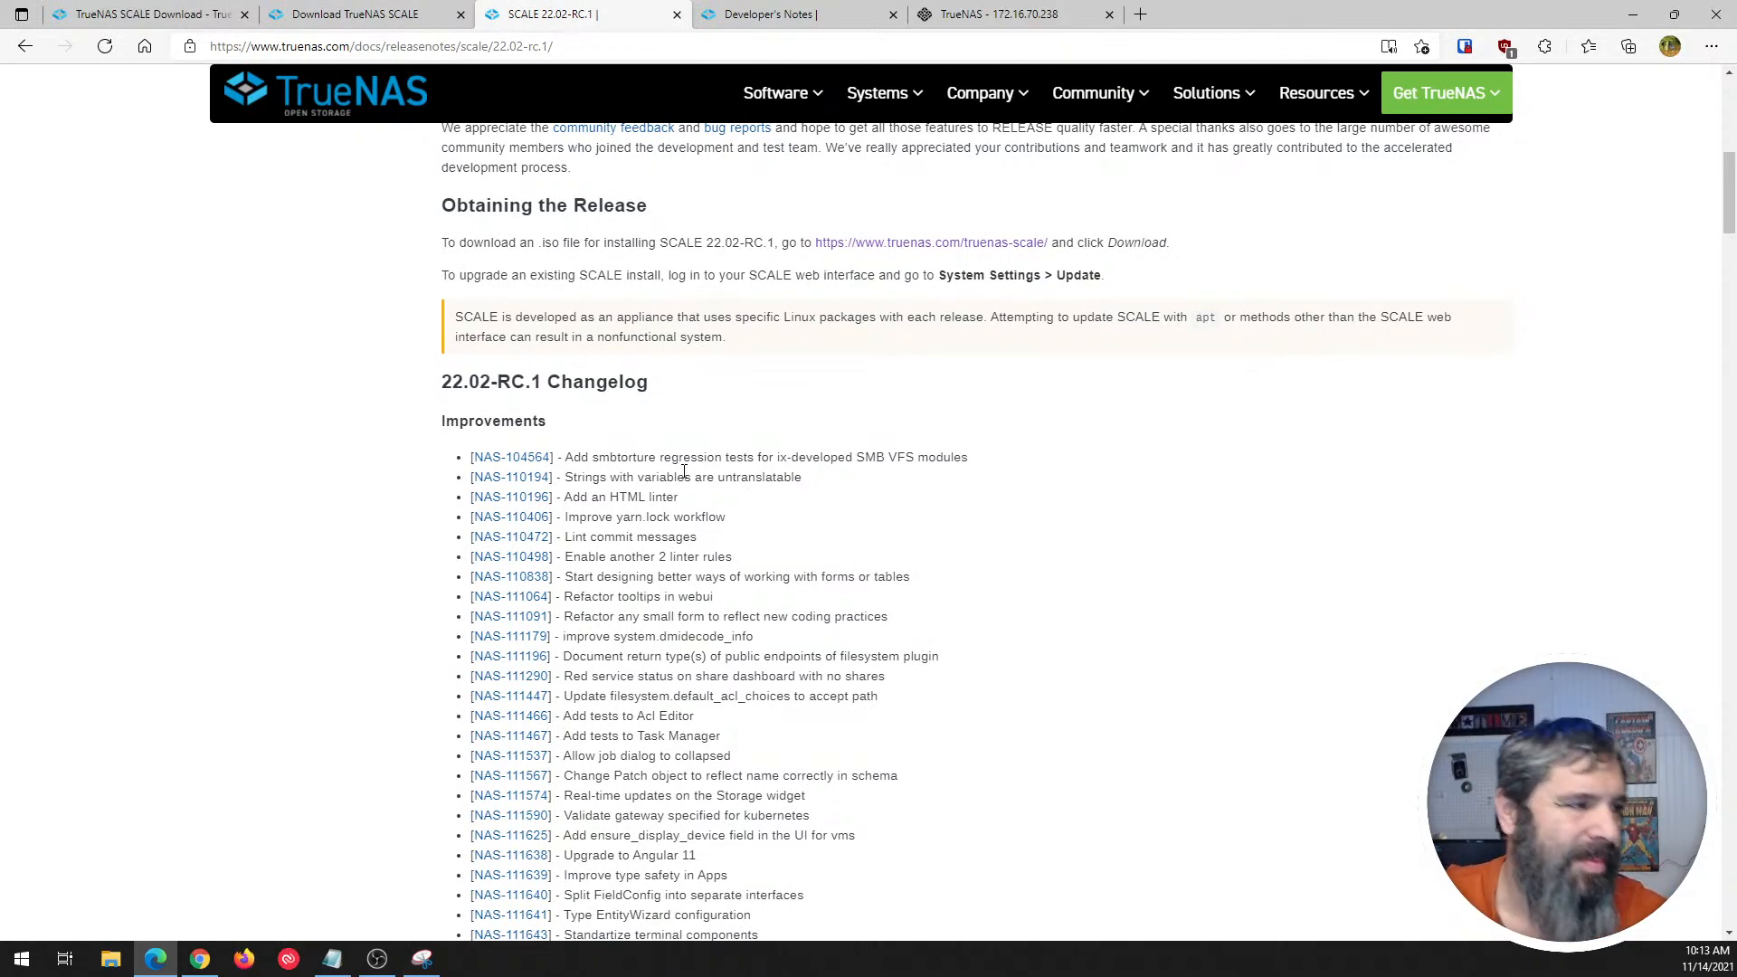
pyautogui.scroll(-1, 504, 452)
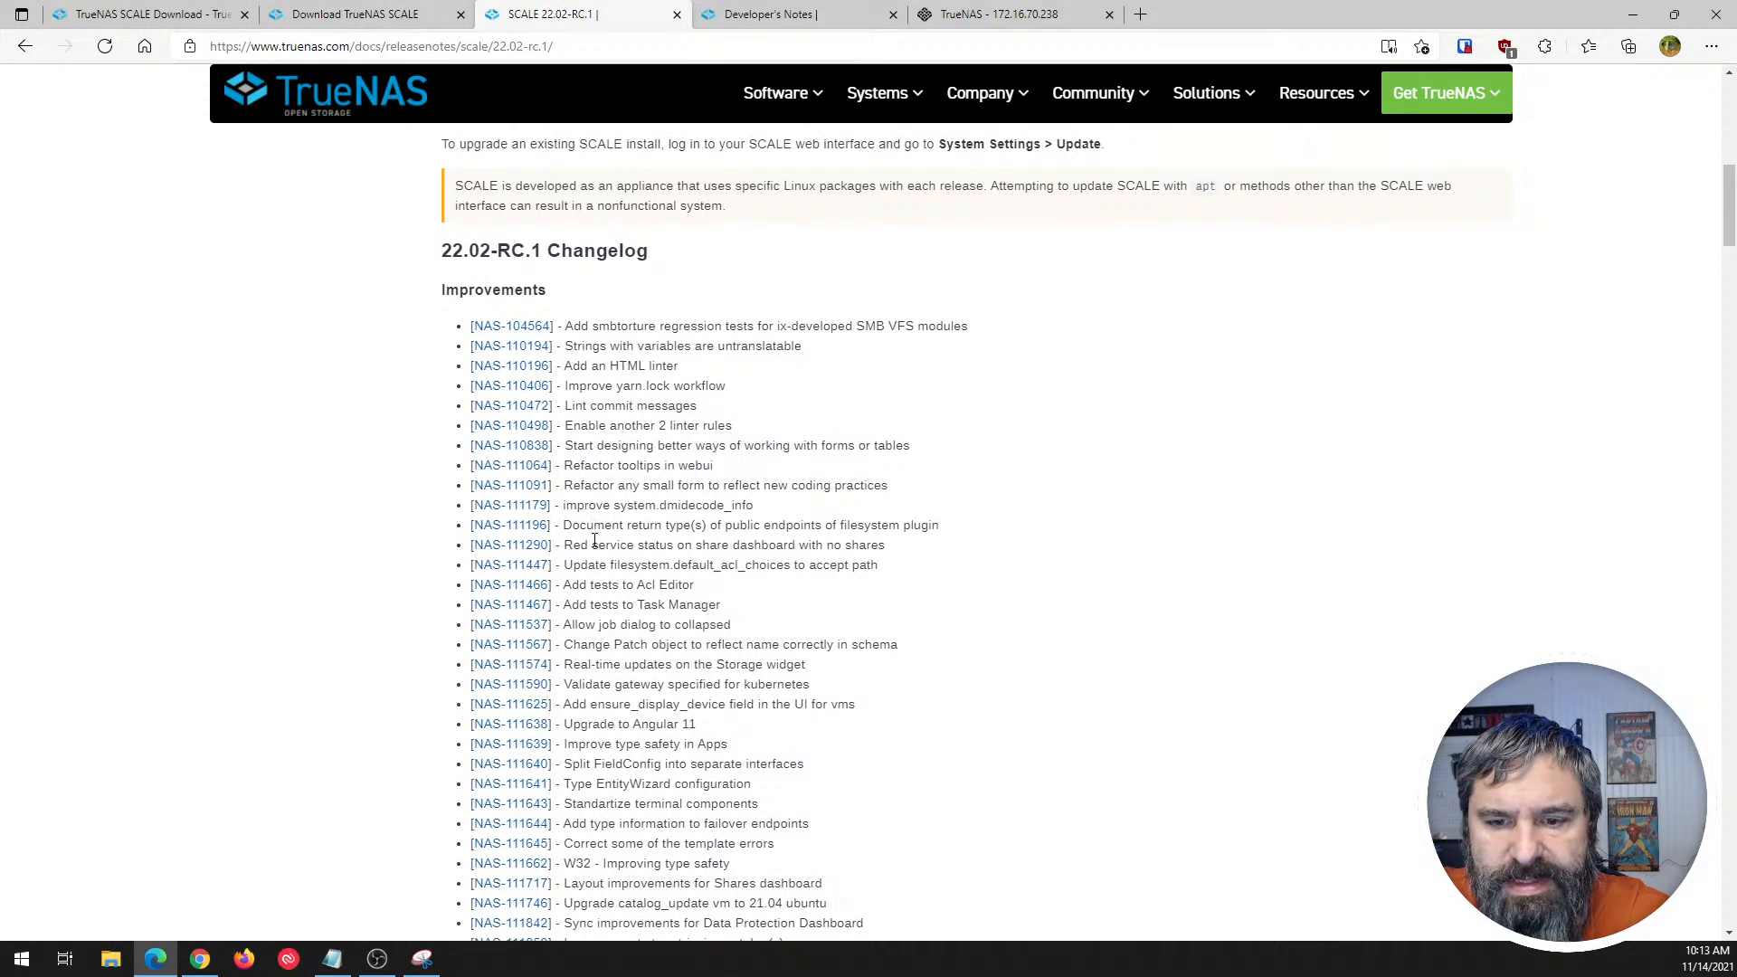
pyautogui.scroll(-2, 595, 541)
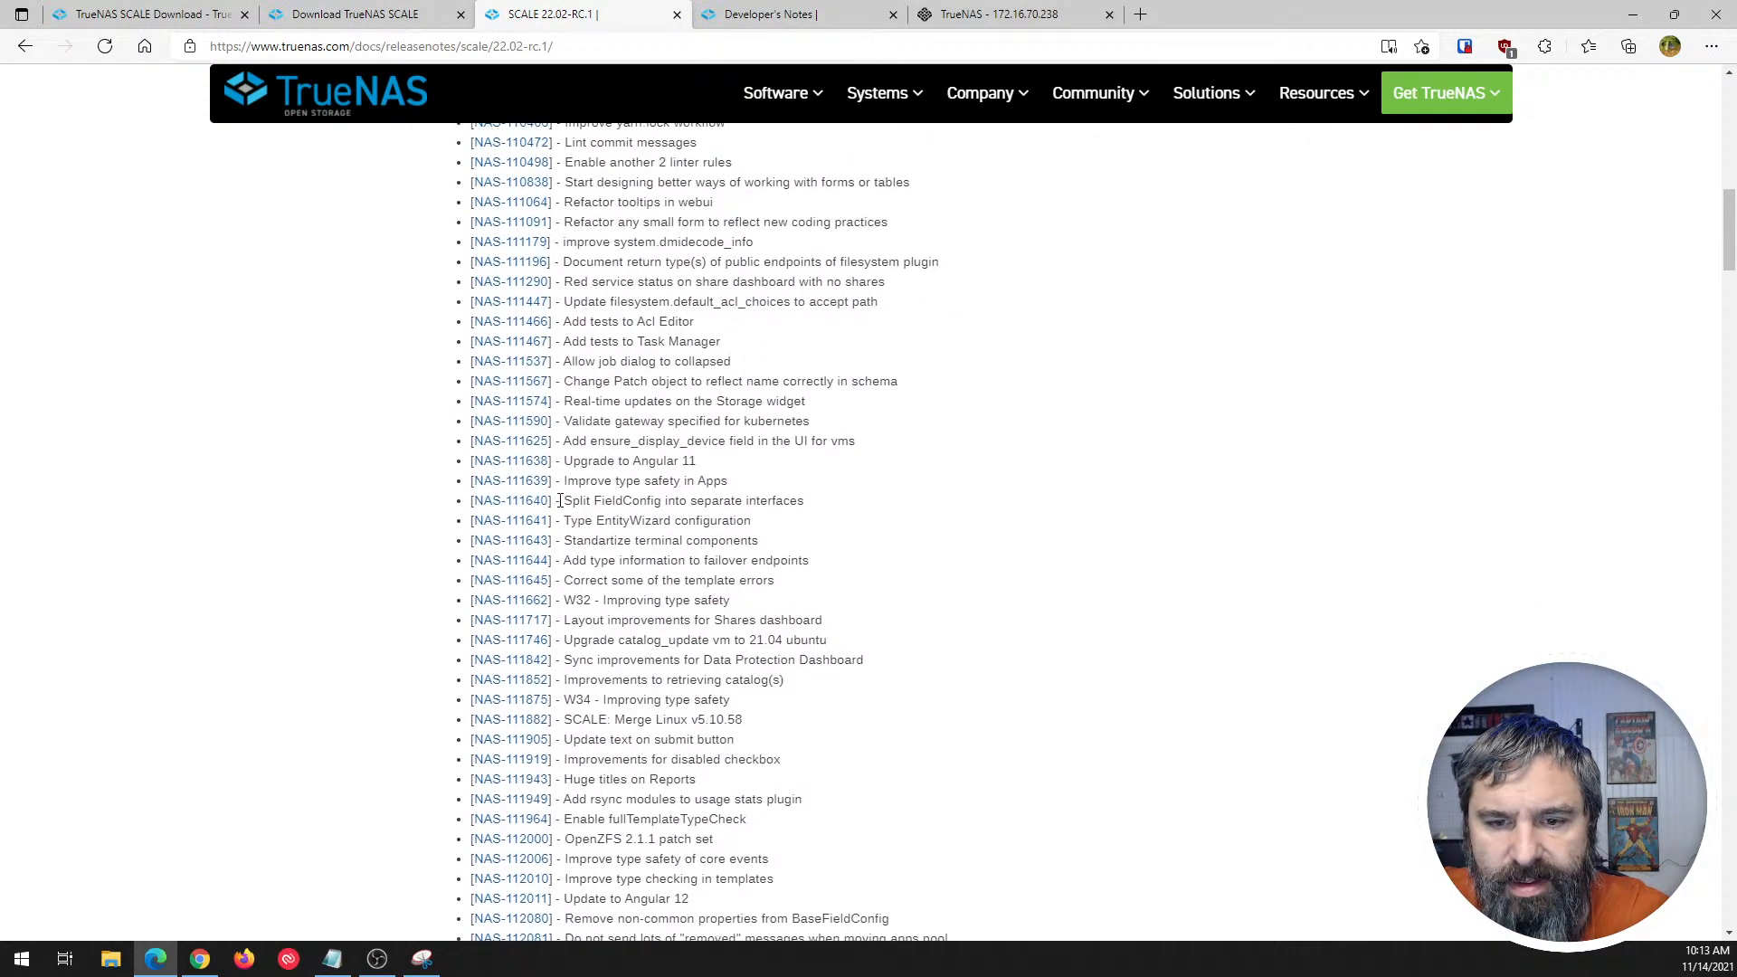
# - Examine the Improvements list, highlighting "Upgrade to Angular 11" and "21.04 ubuntu" in the catalog_update entry
pyautogui.moveTo(560, 467); pyautogui.dragTo(698, 460)
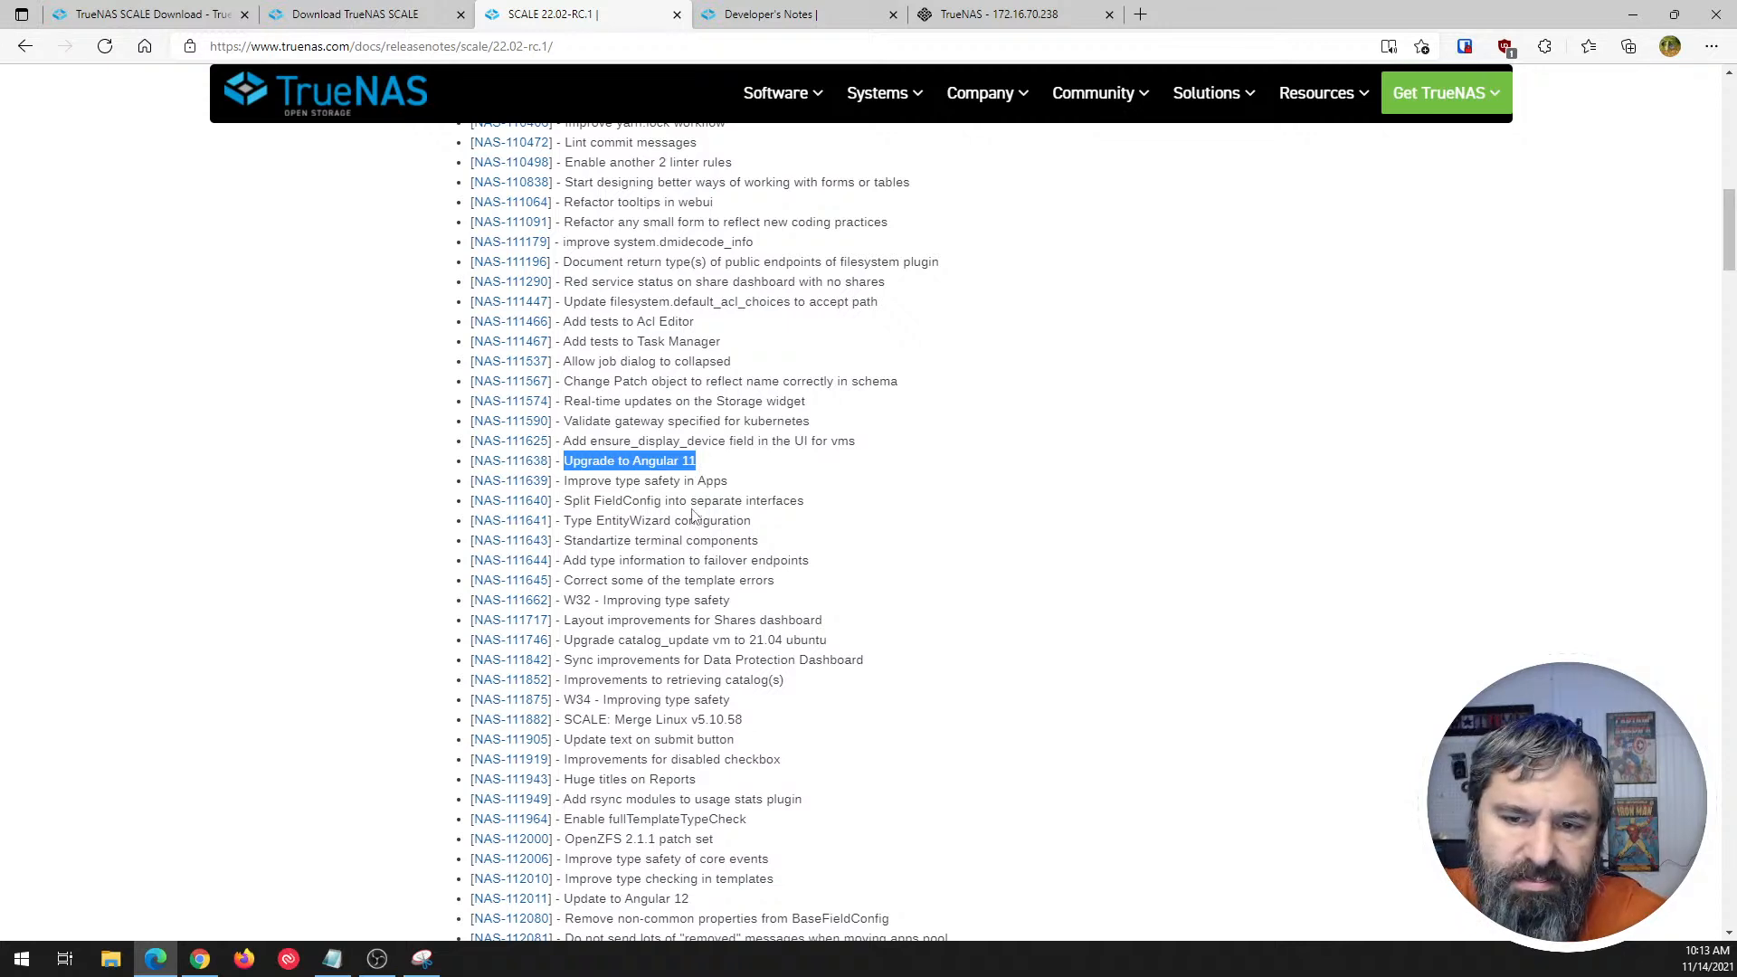
pyautogui.scroll(-1, 680, 541)
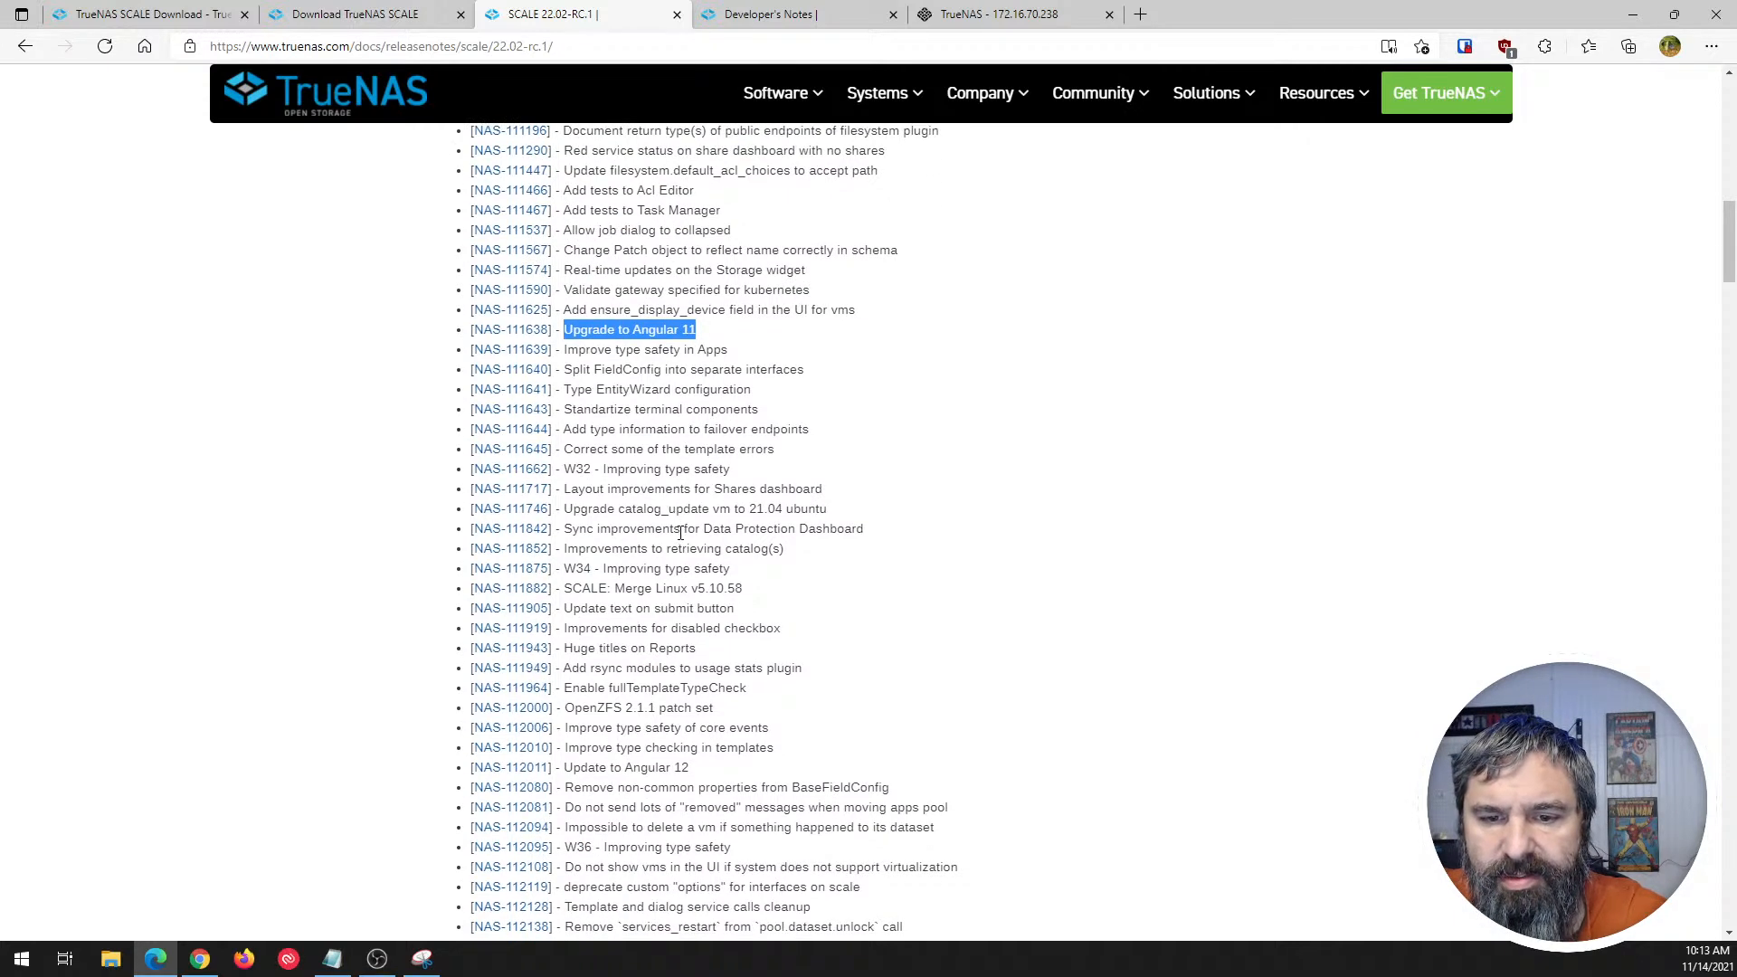
pyautogui.scroll(1, 665, 523)
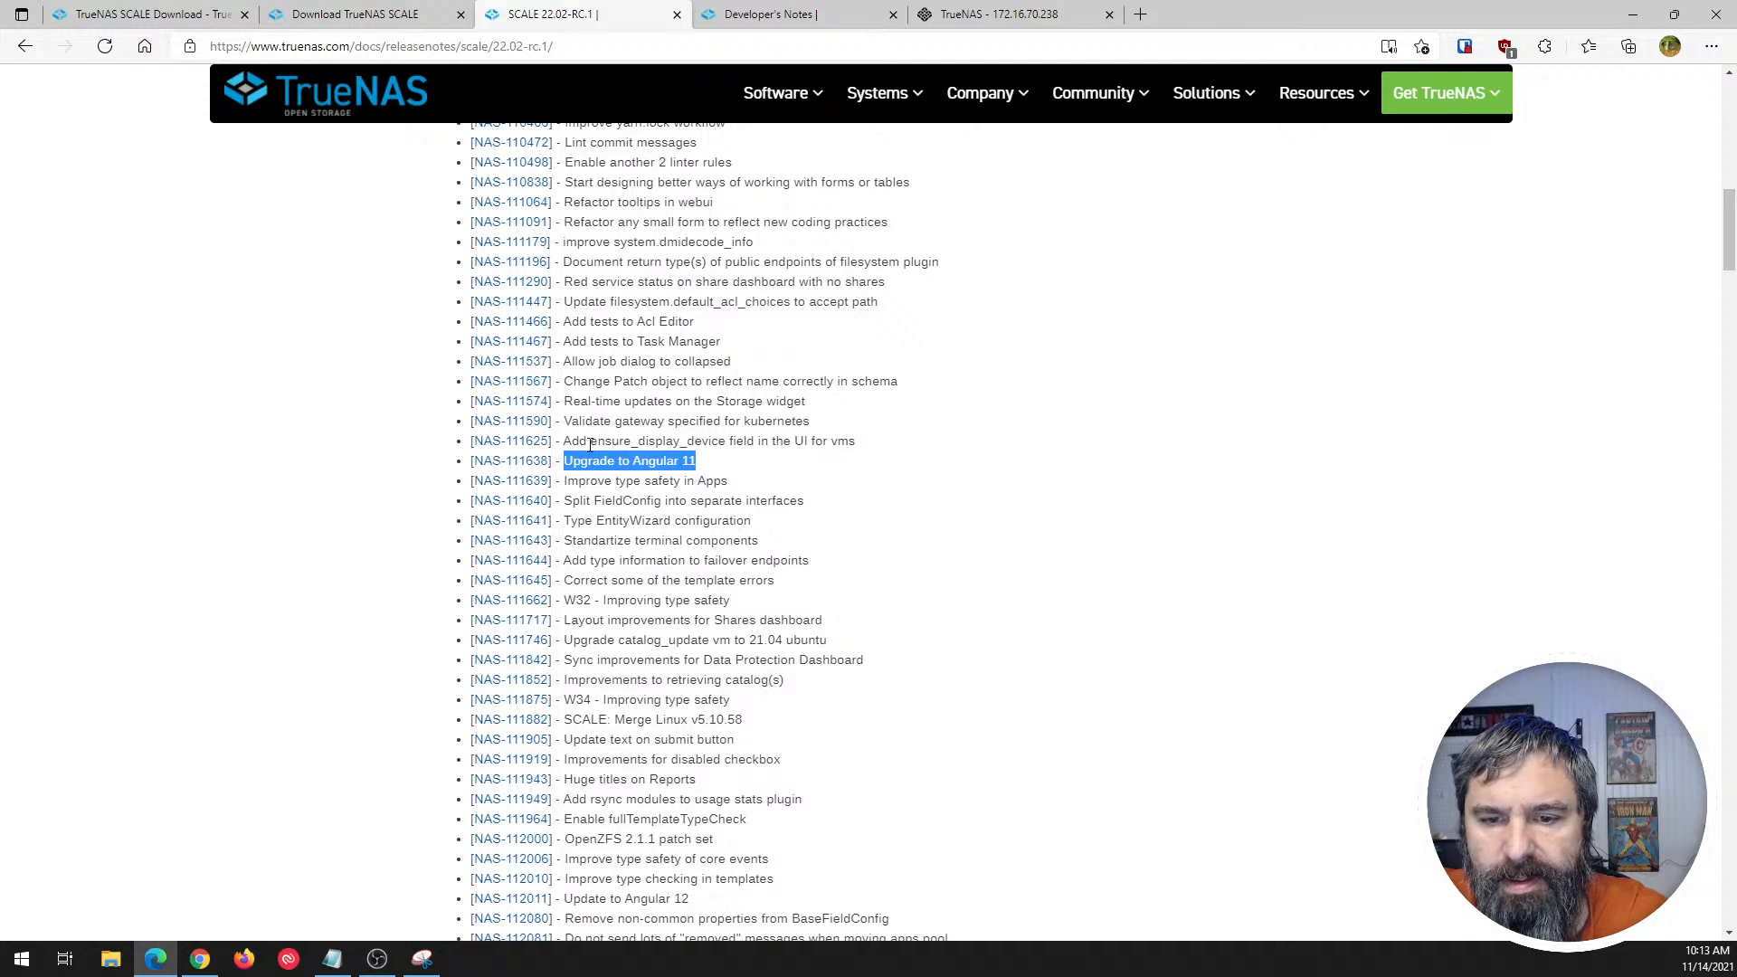
pyautogui.scroll(-2, 620, 640)
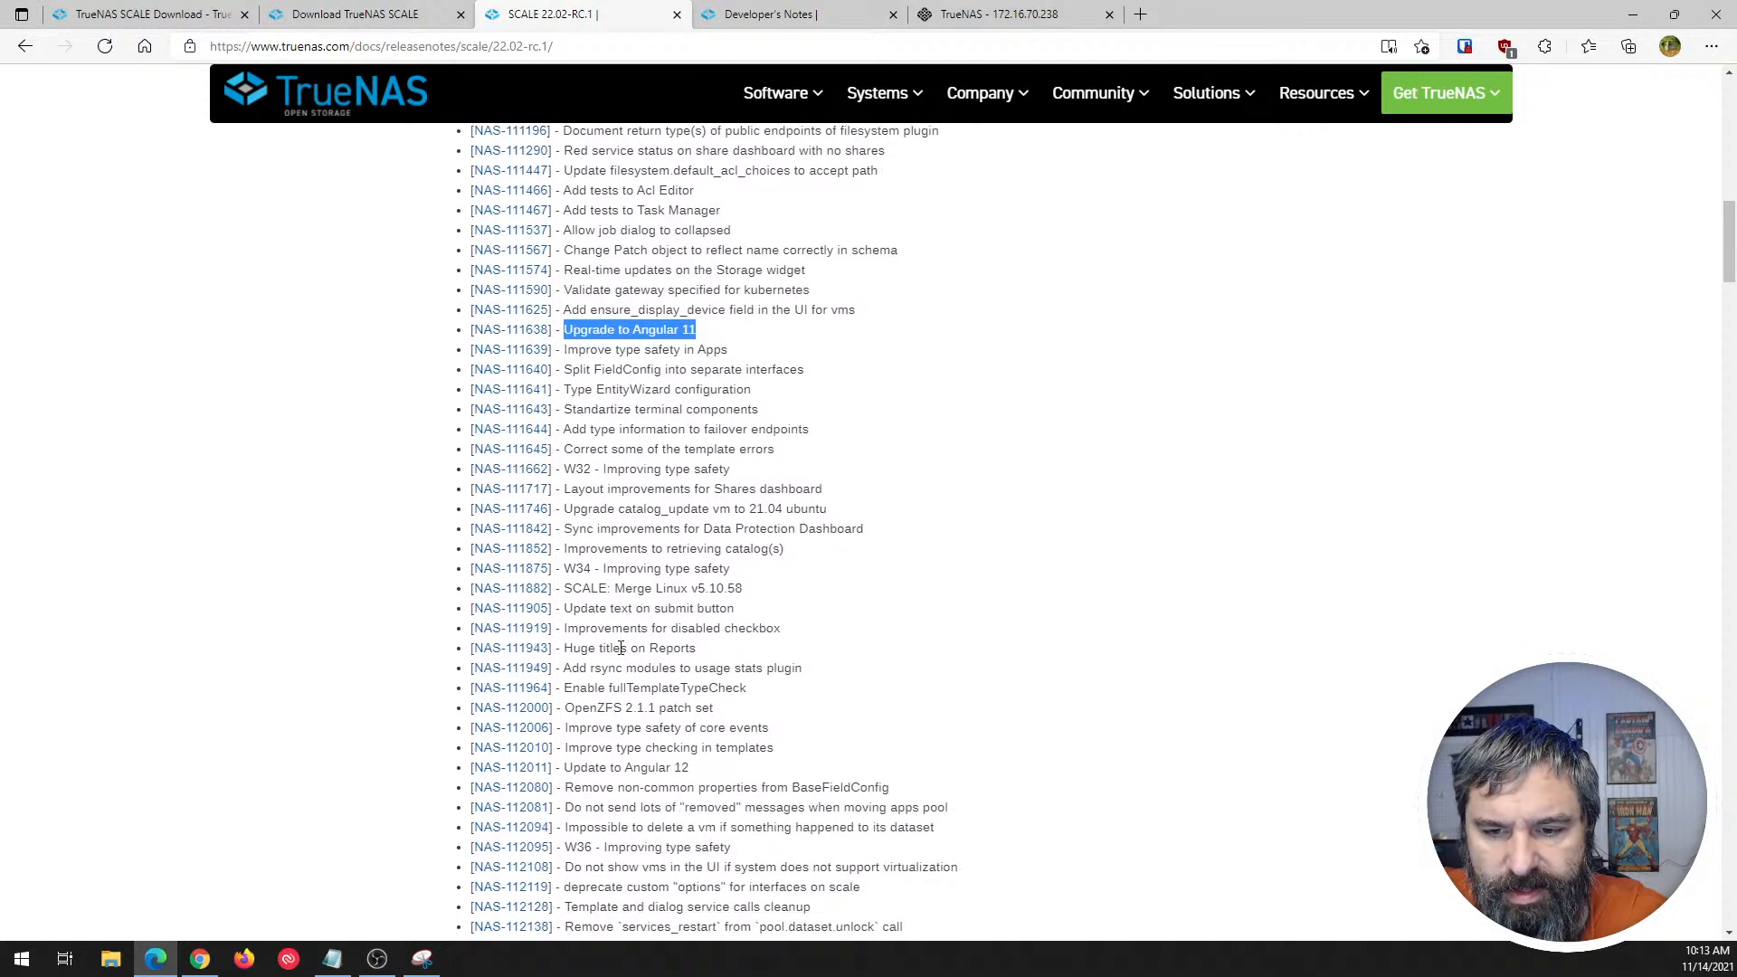
pyautogui.moveTo(574, 378); pyautogui.dragTo(855, 378)
pyautogui.click(838, 409)
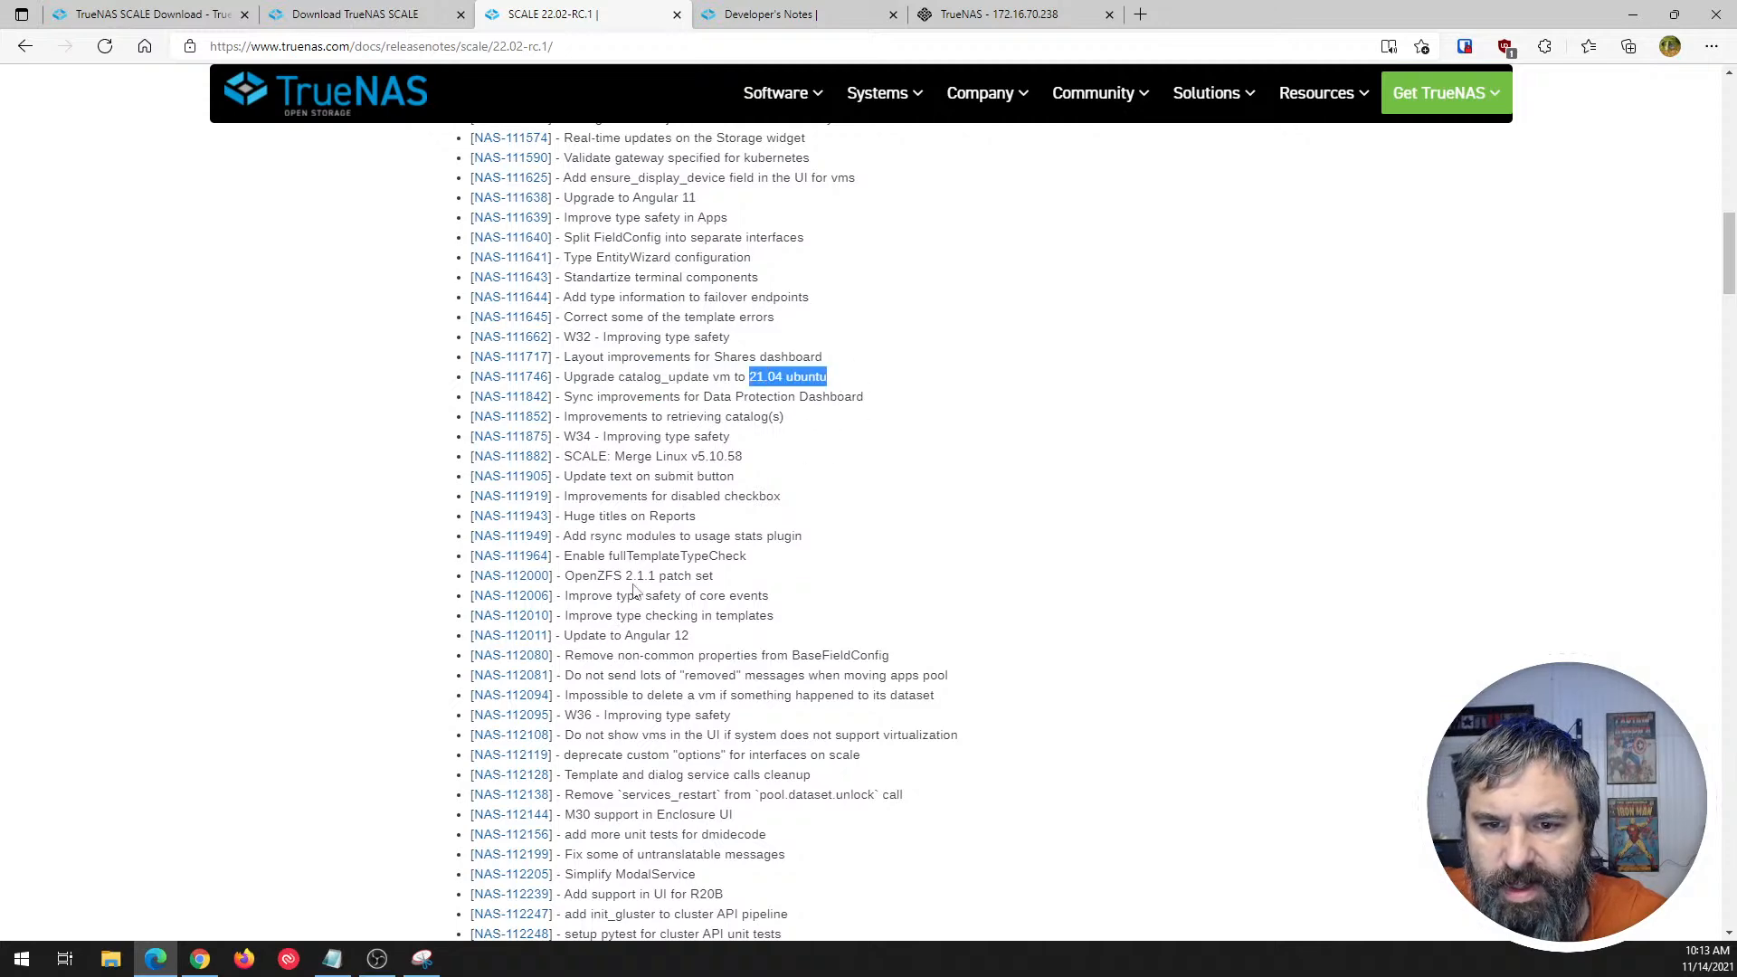
# - Skim the rest of the 22.02-RC.1 improvements through the New Feature, Epic and Bug Fixes sections
pyautogui.scroll(-7, 636, 590)
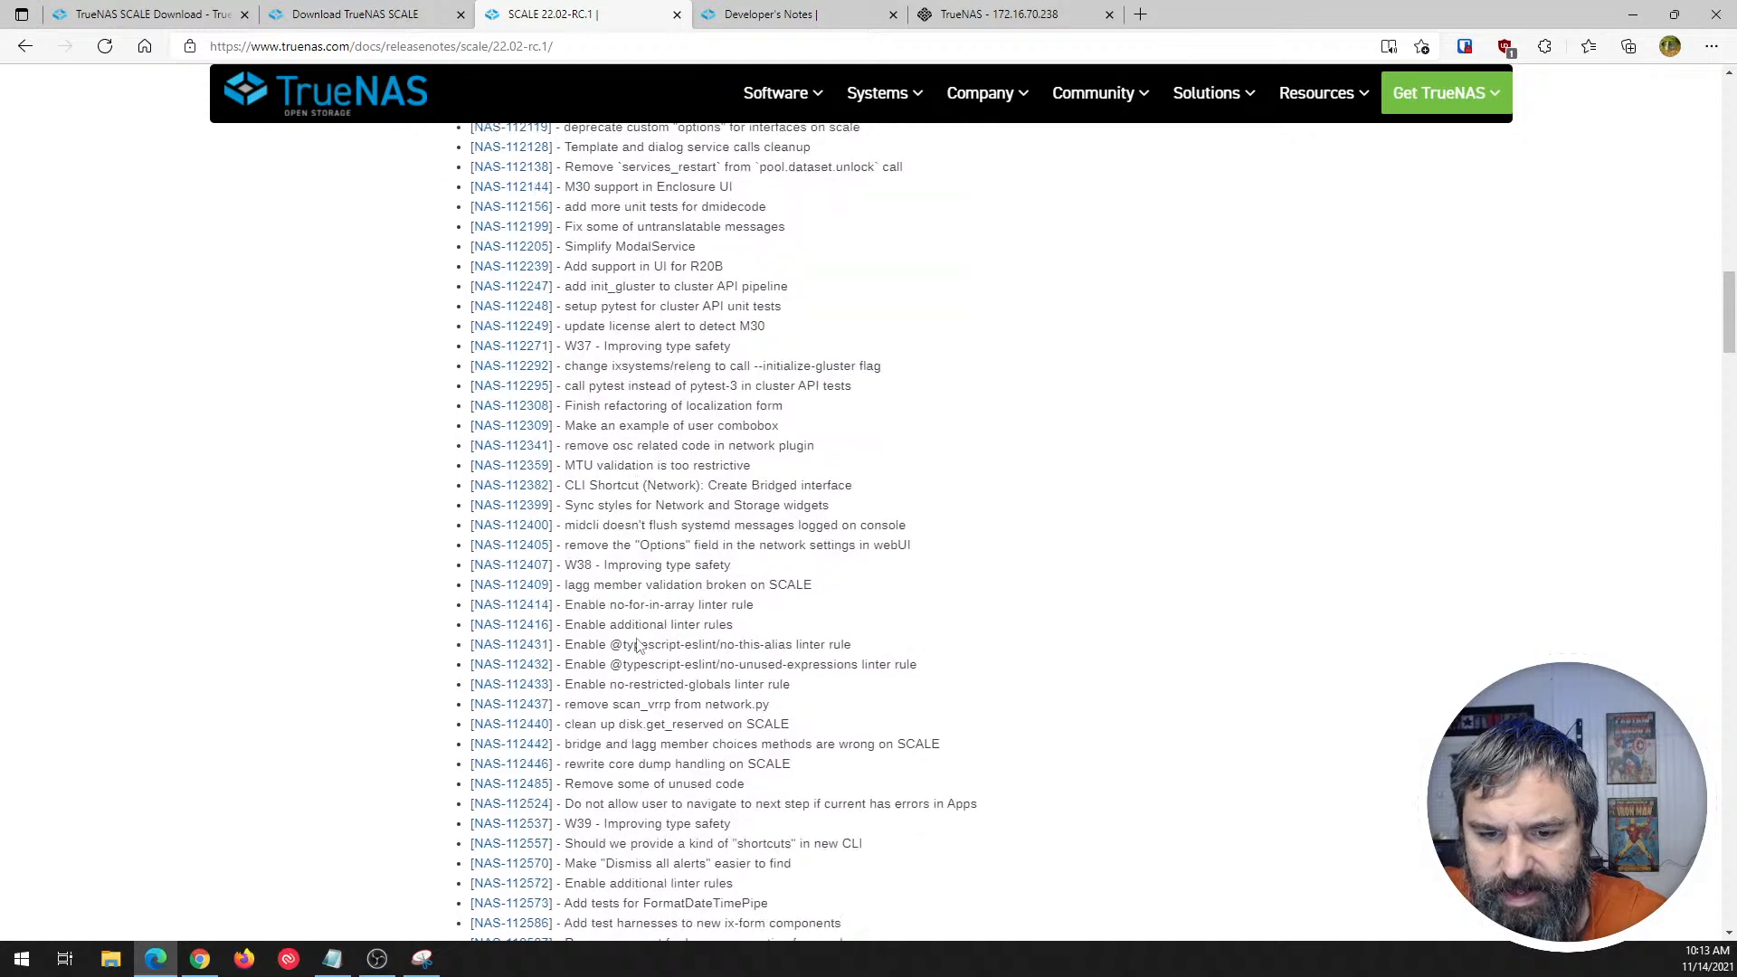
pyautogui.scroll(-6, 636, 644)
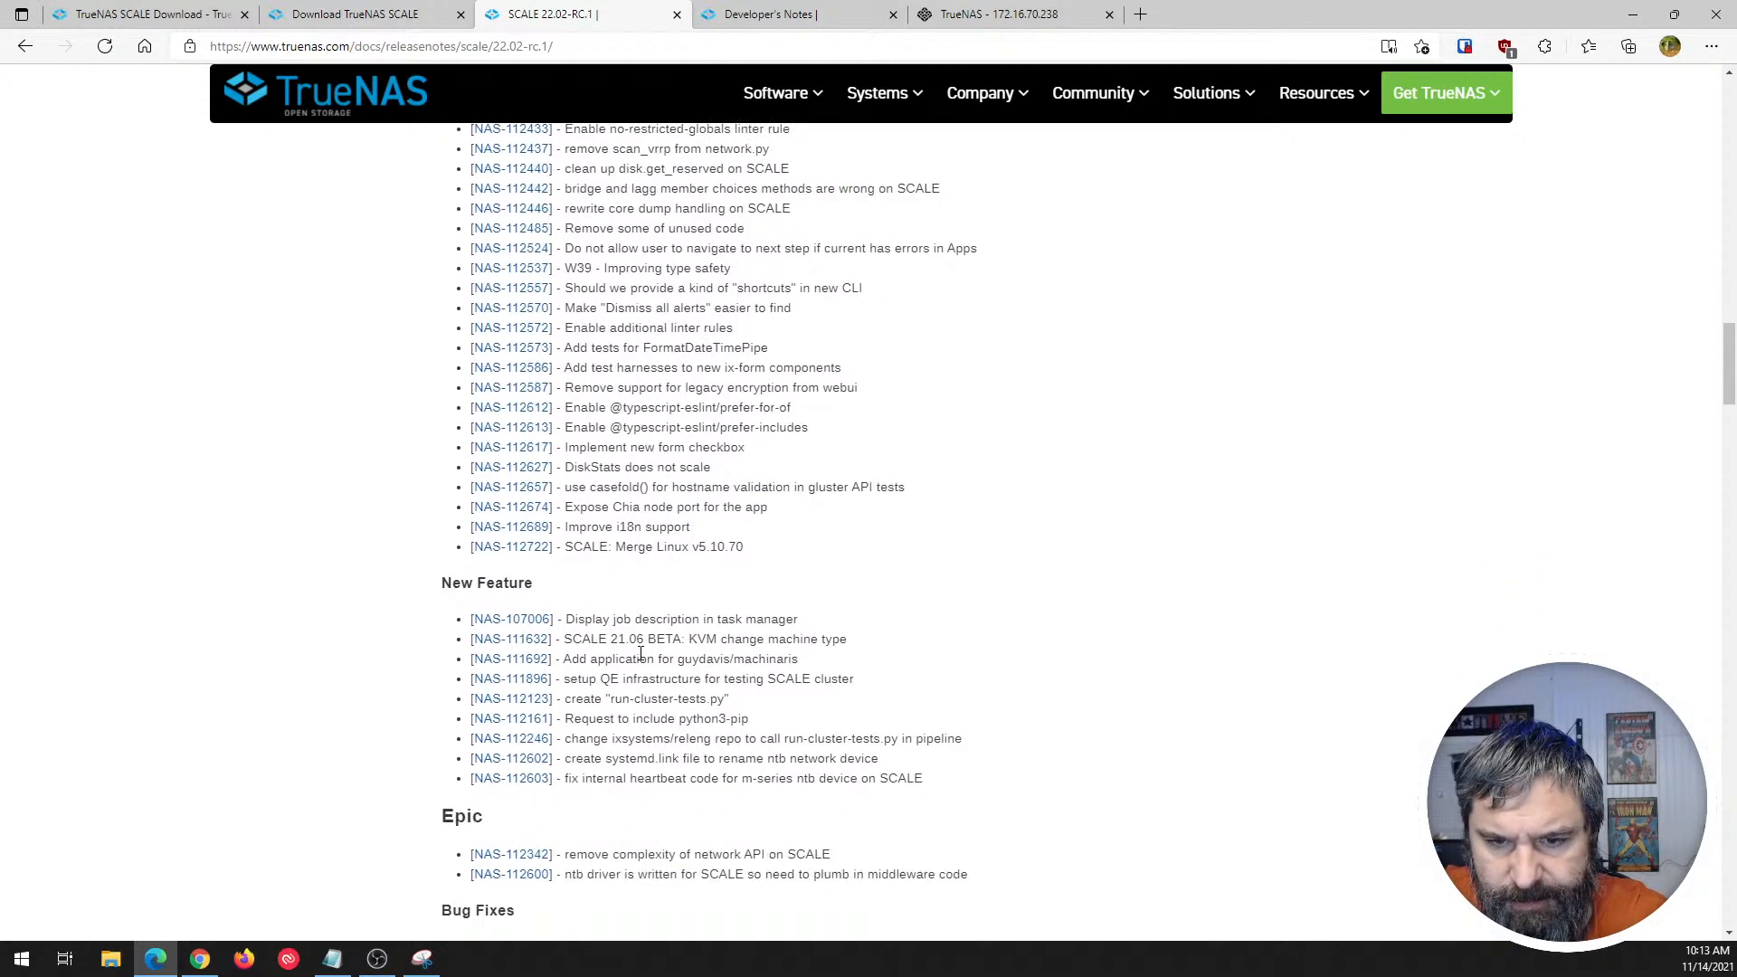
pyautogui.scroll(-7, 640, 653)
pyautogui.scroll(3, 687, 271)
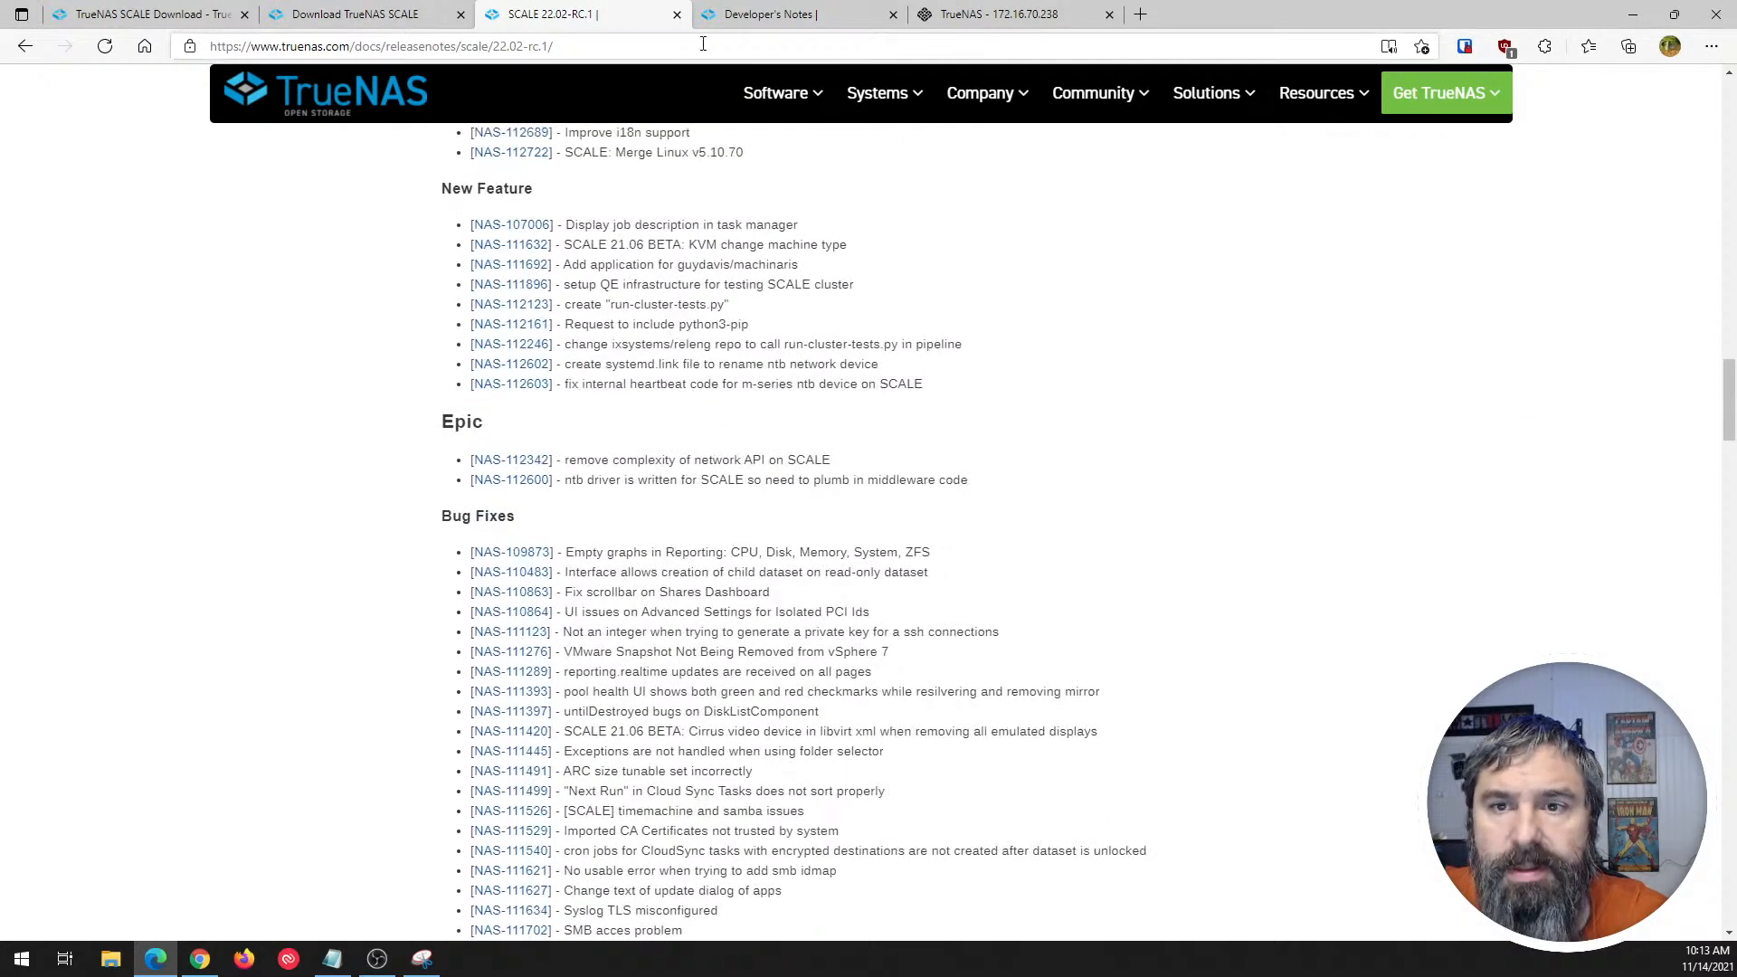
# - View the Developer's Notes page, and return to the Download TrueNAS SCALE page to look it over
pyautogui.click(780, 15)
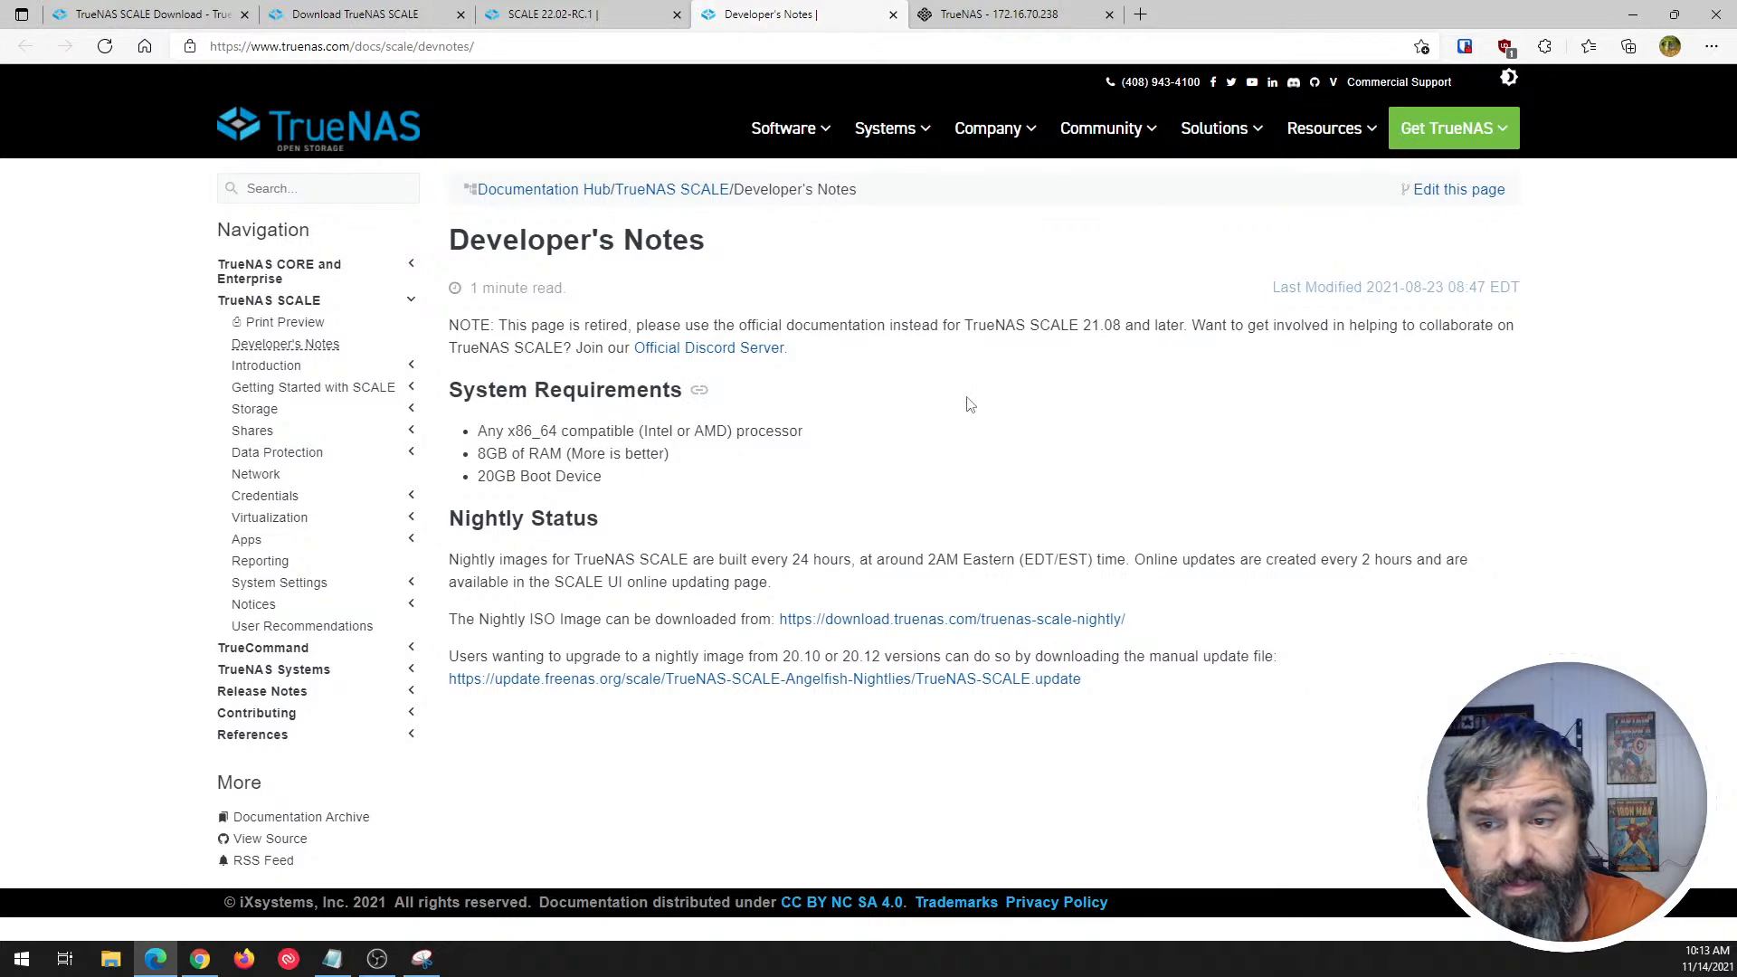
pyautogui.click(561, 14)
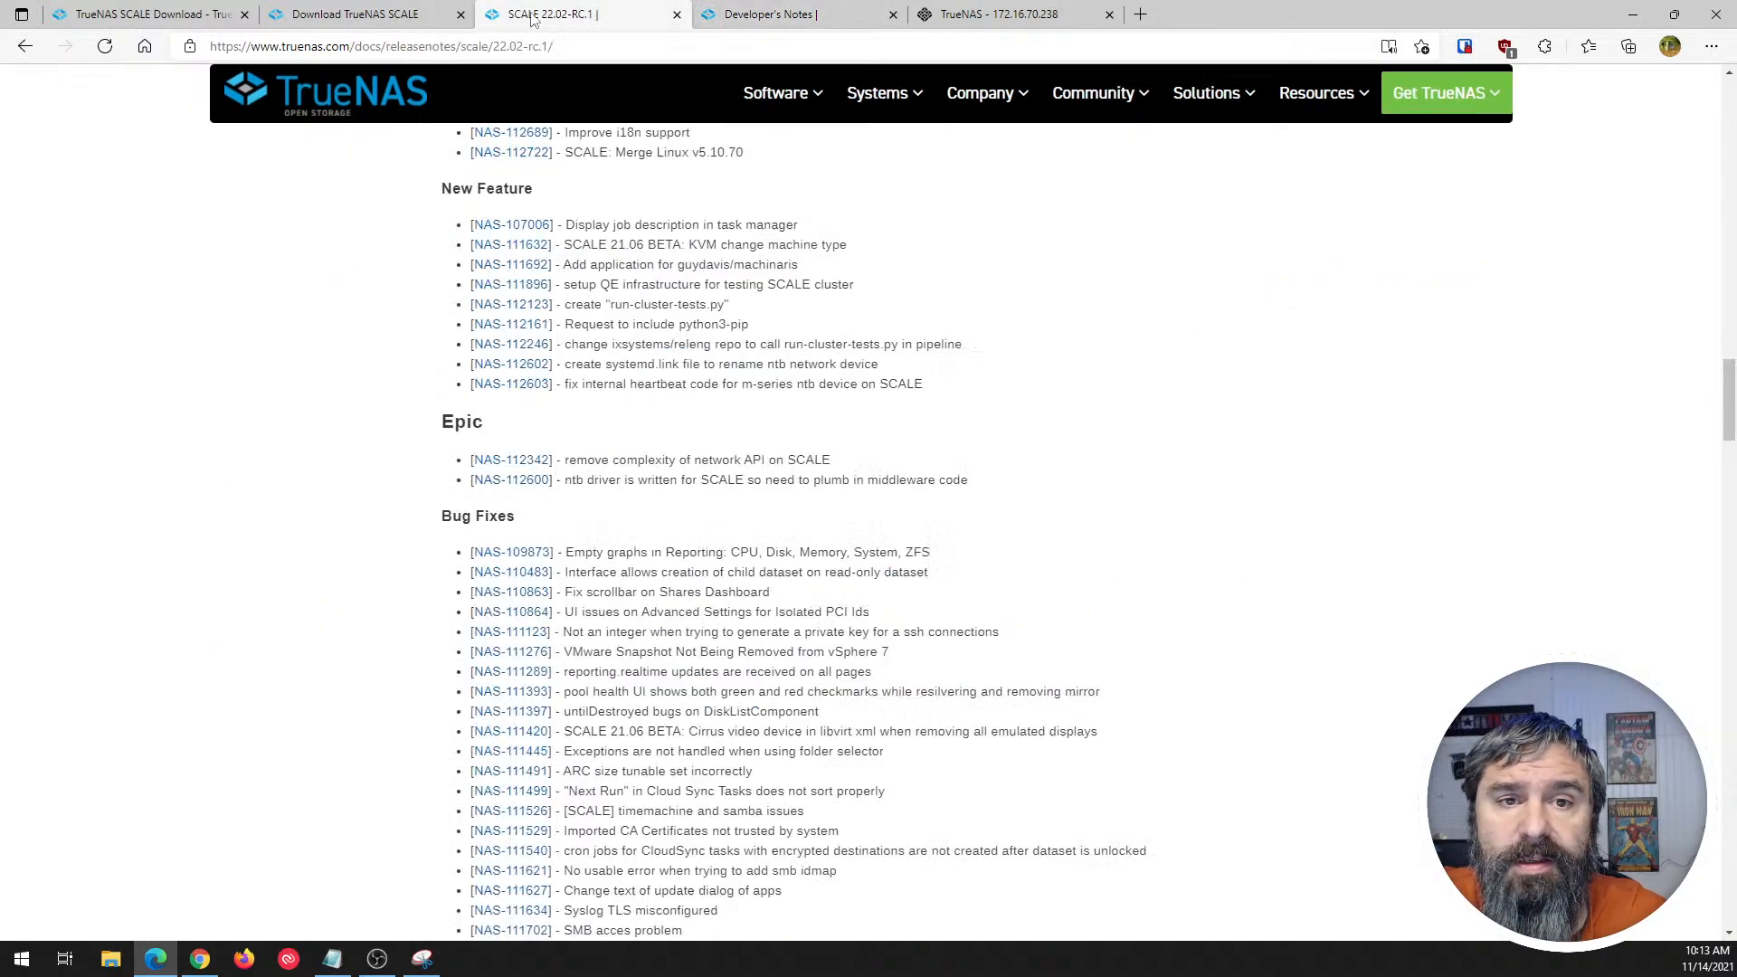
pyautogui.click(362, 14)
pyautogui.scroll(2, 646, 285)
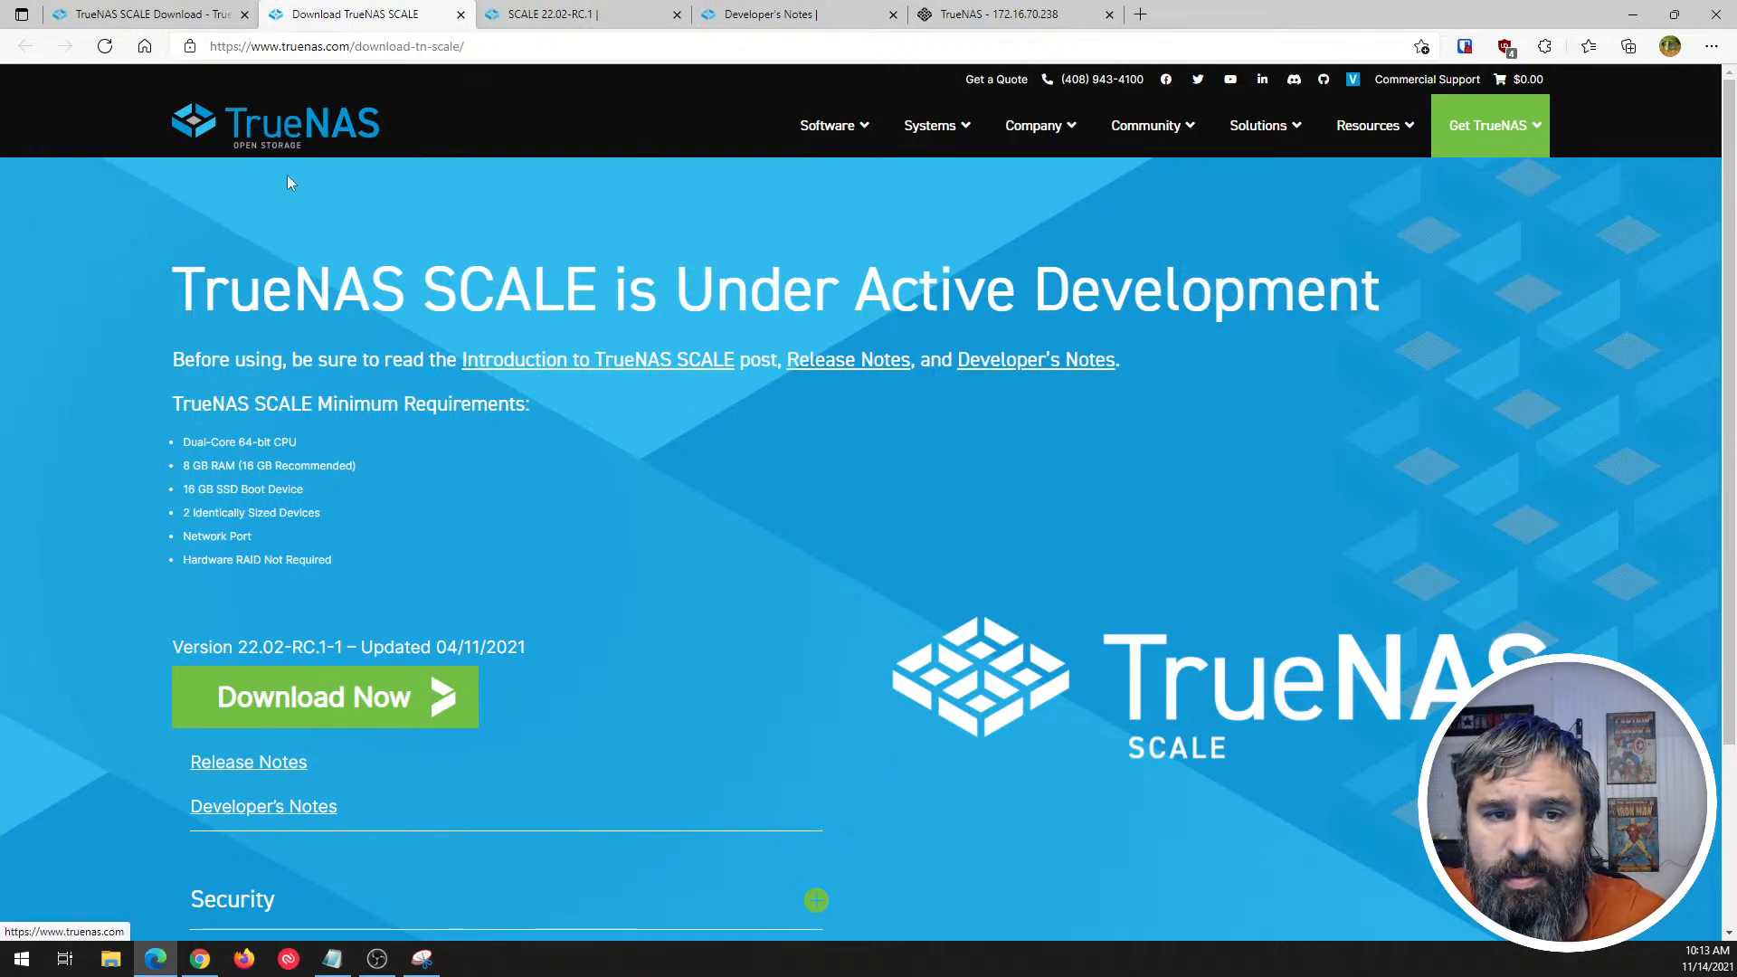
pyautogui.moveTo(1448, 159)
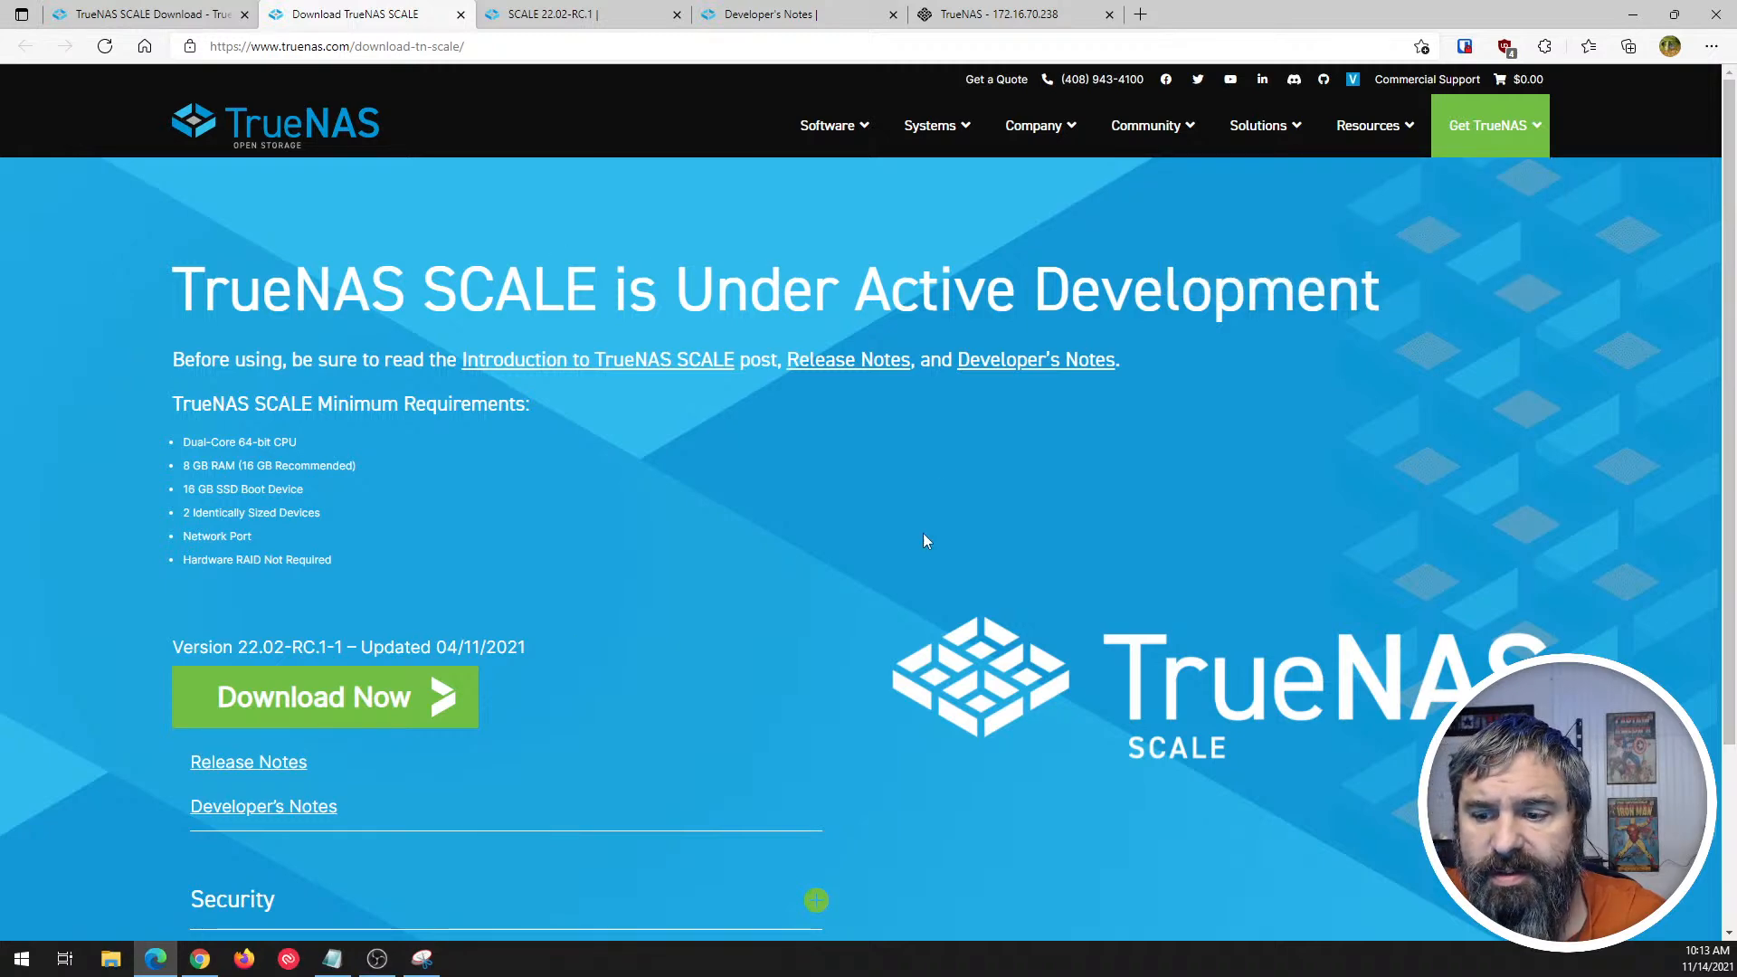
pyautogui.scroll(-2, 922, 534)
pyautogui.scroll(2, 1047, 515)
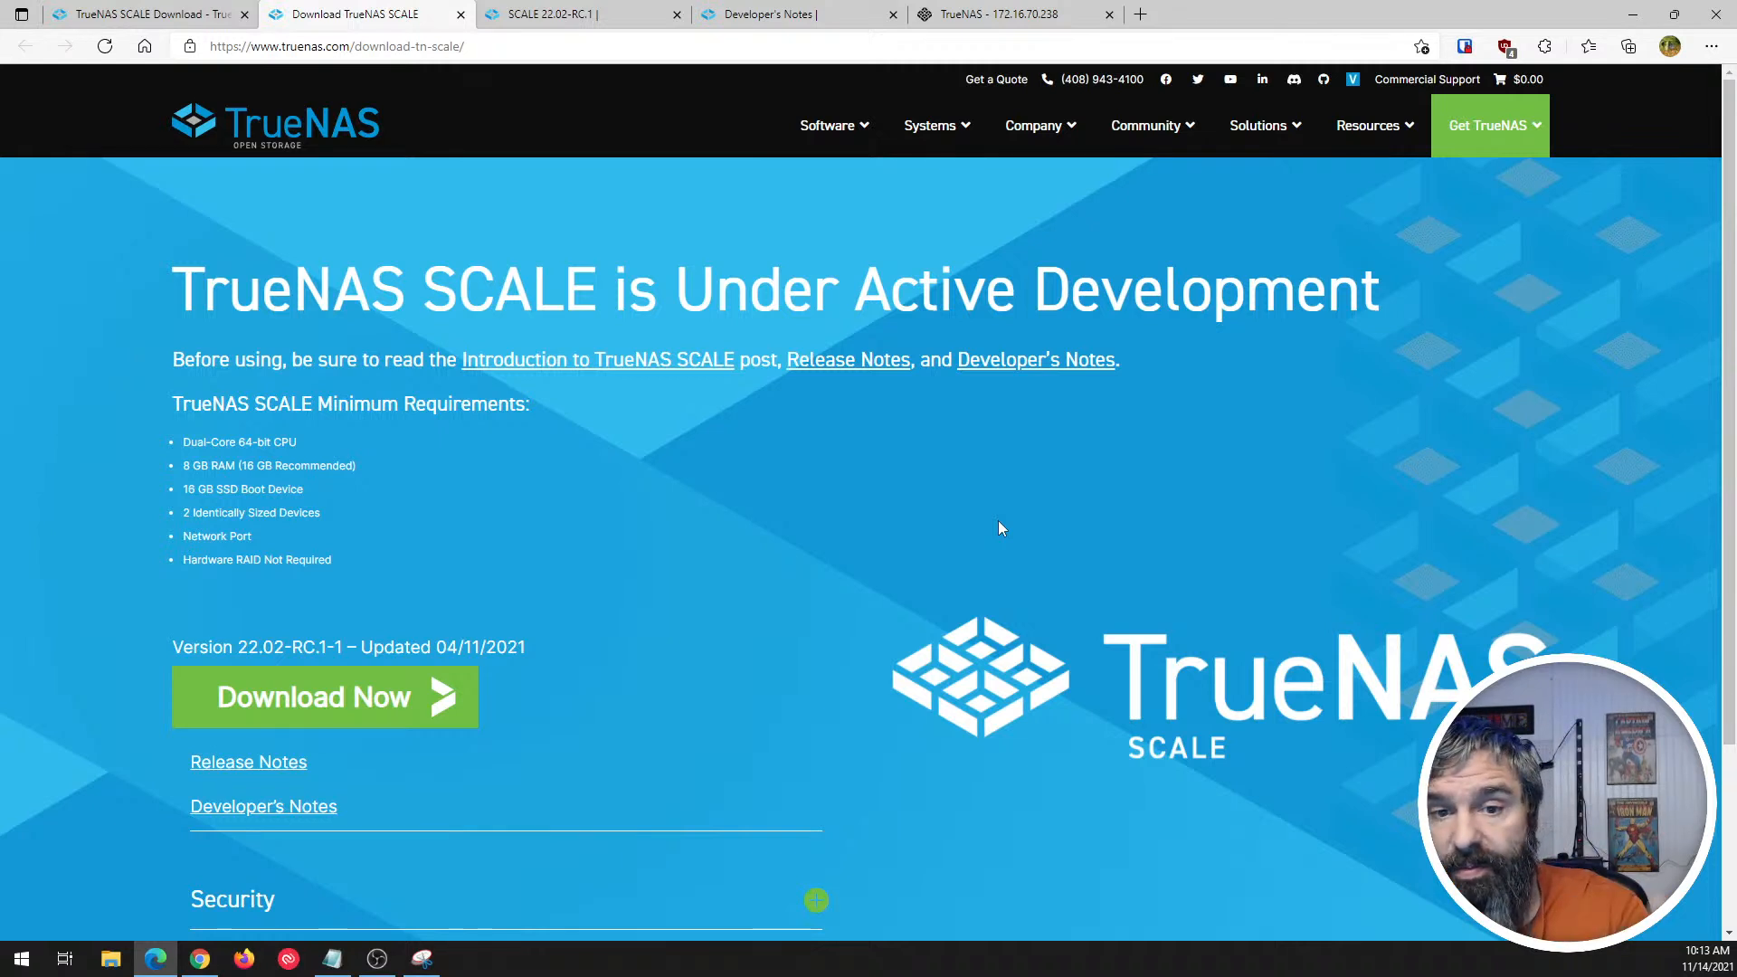
# - Read through the TrueNAS SCALE Minimum Requirements list, highlighting the heading and the CPU, RAM, boot device and storage entries
pyautogui.scroll(-1, 932, 488)
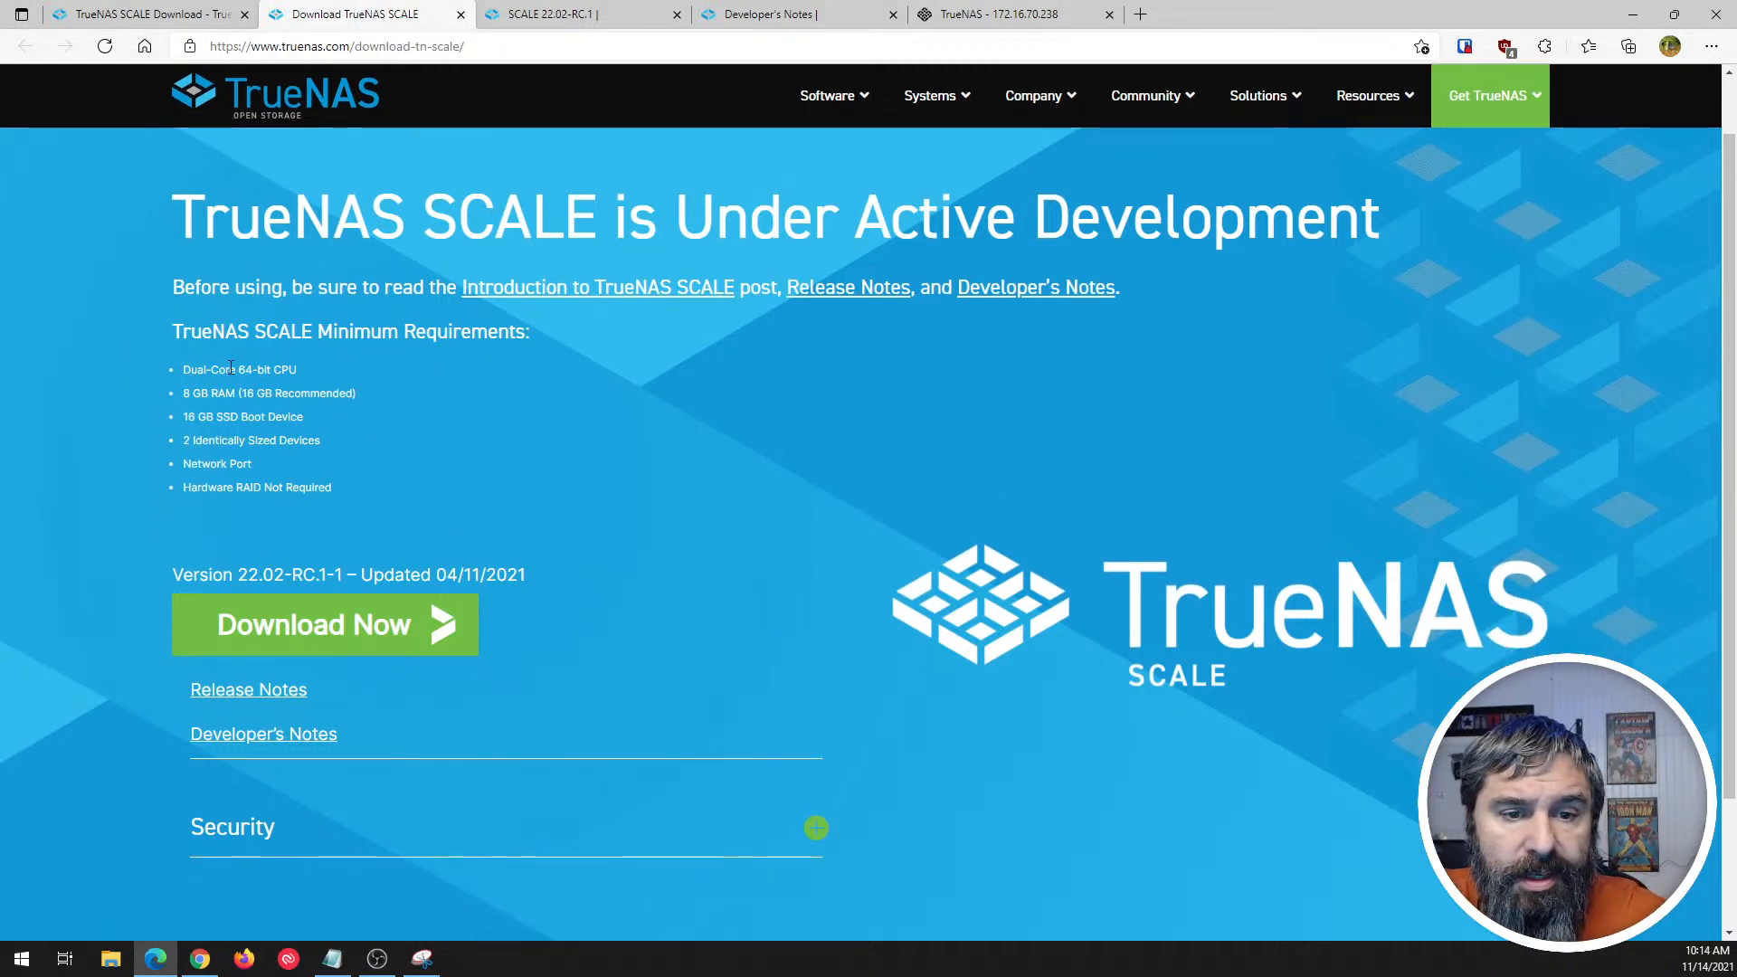
pyautogui.moveTo(214, 333); pyautogui.dragTo(469, 335)
pyautogui.click(469, 336)
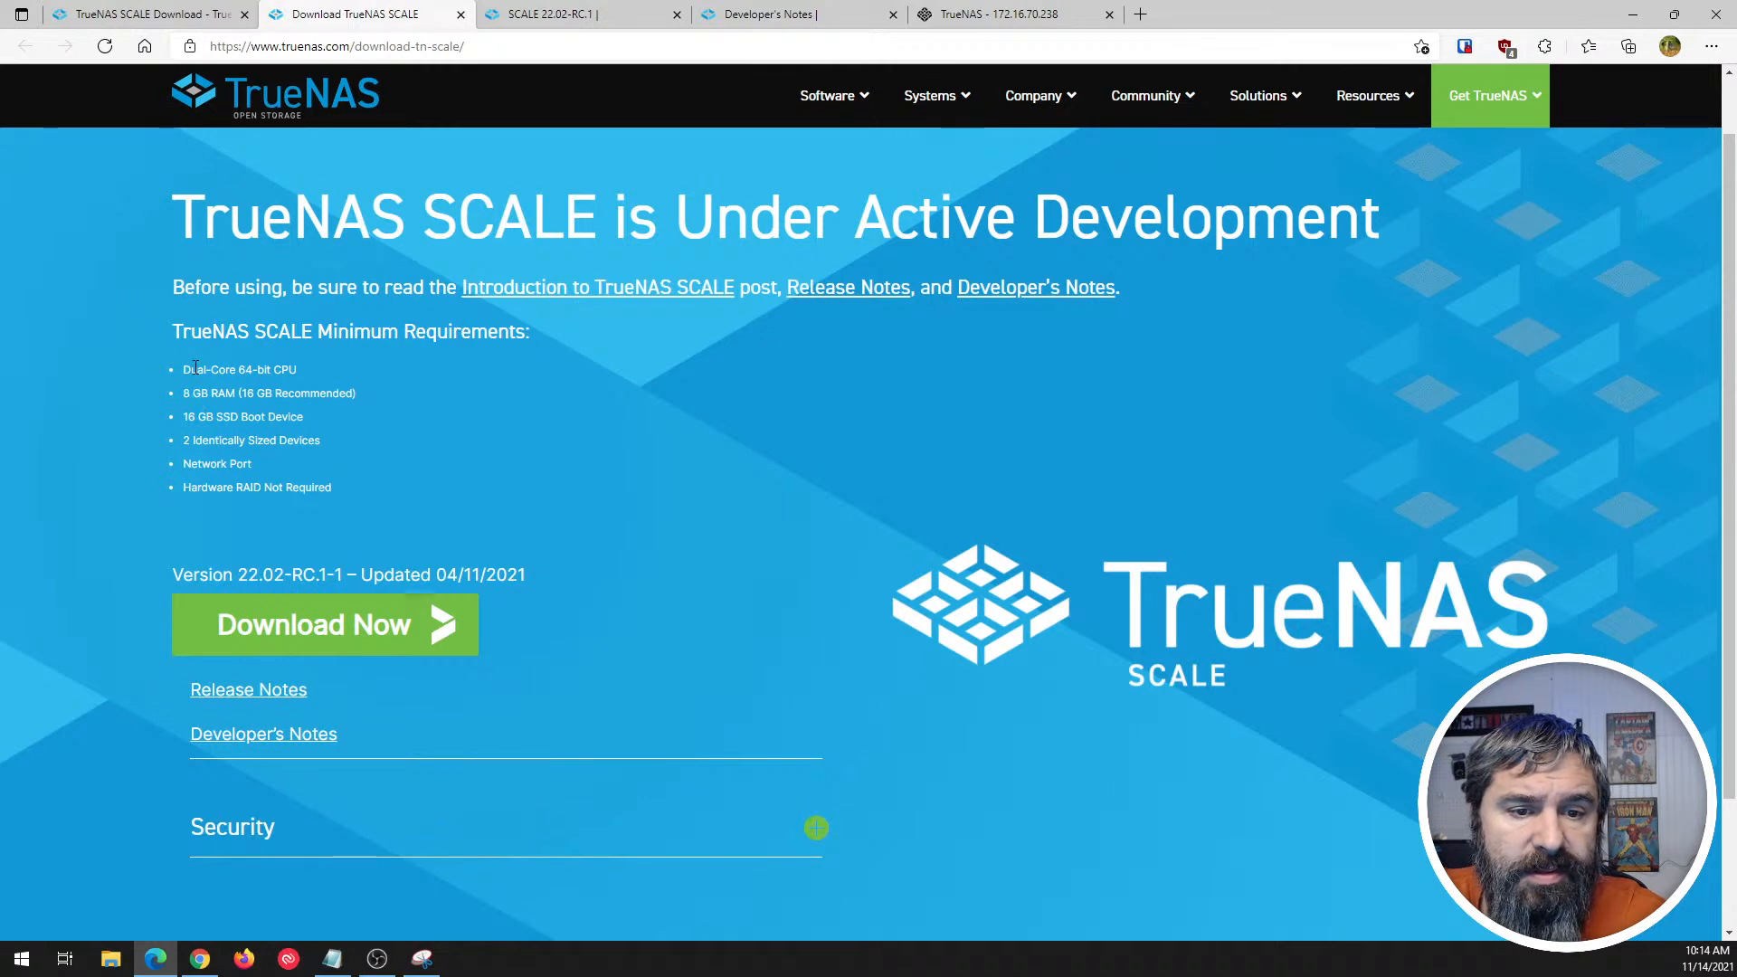
pyautogui.moveTo(191, 370); pyautogui.dragTo(305, 374)
pyautogui.moveTo(192, 394); pyautogui.dragTo(283, 440)
pyautogui.click(218, 469)
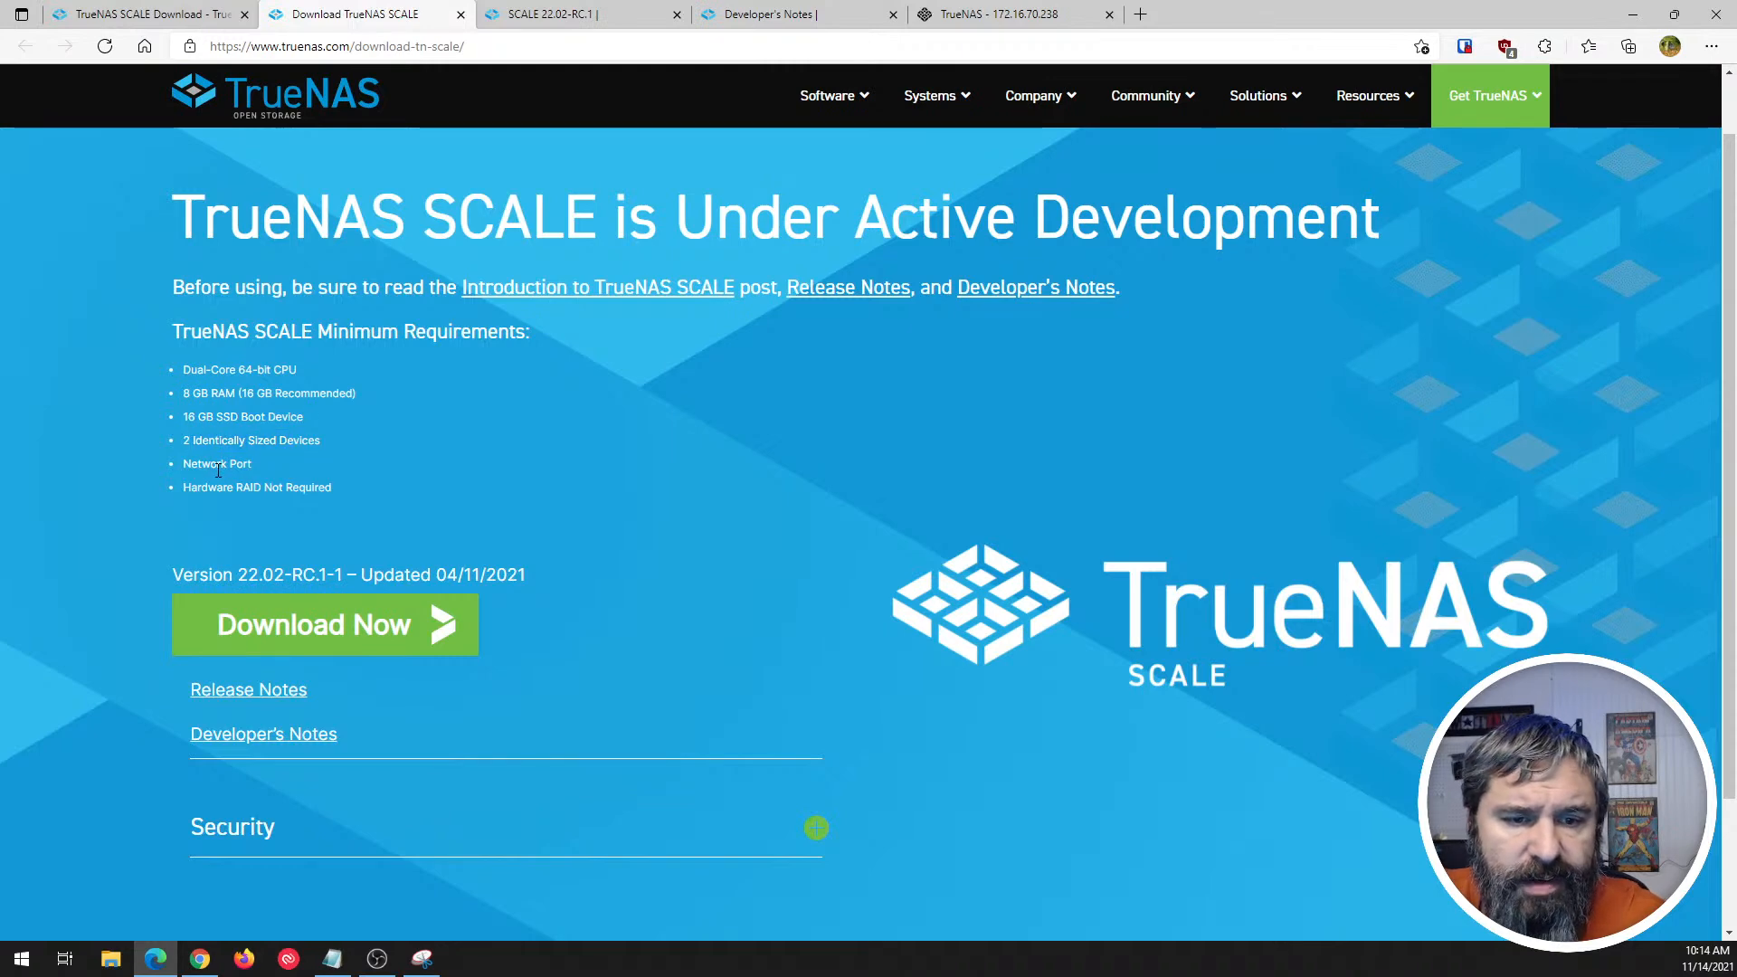
# - Look over the download page and release notes again, view the Introduction to TrueNAS SCALE post, and return to the download page
pyautogui.scroll(-2, 703, 526)
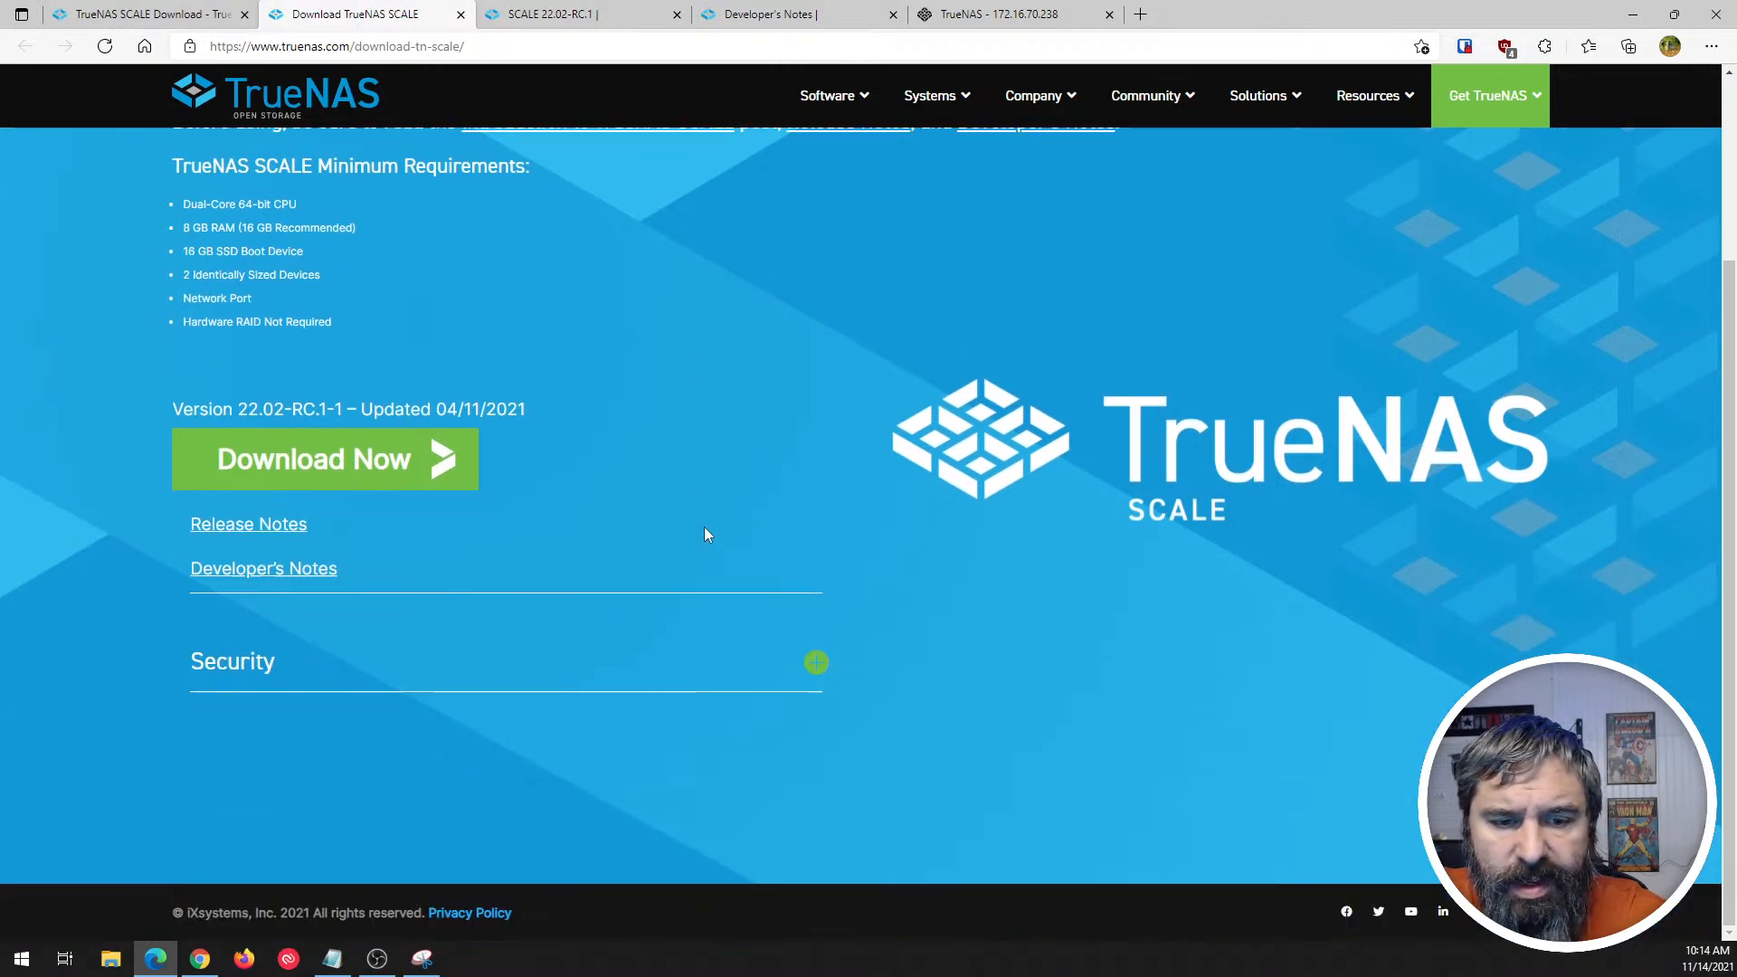
pyautogui.scroll(3, 704, 527)
pyautogui.click(567, 11)
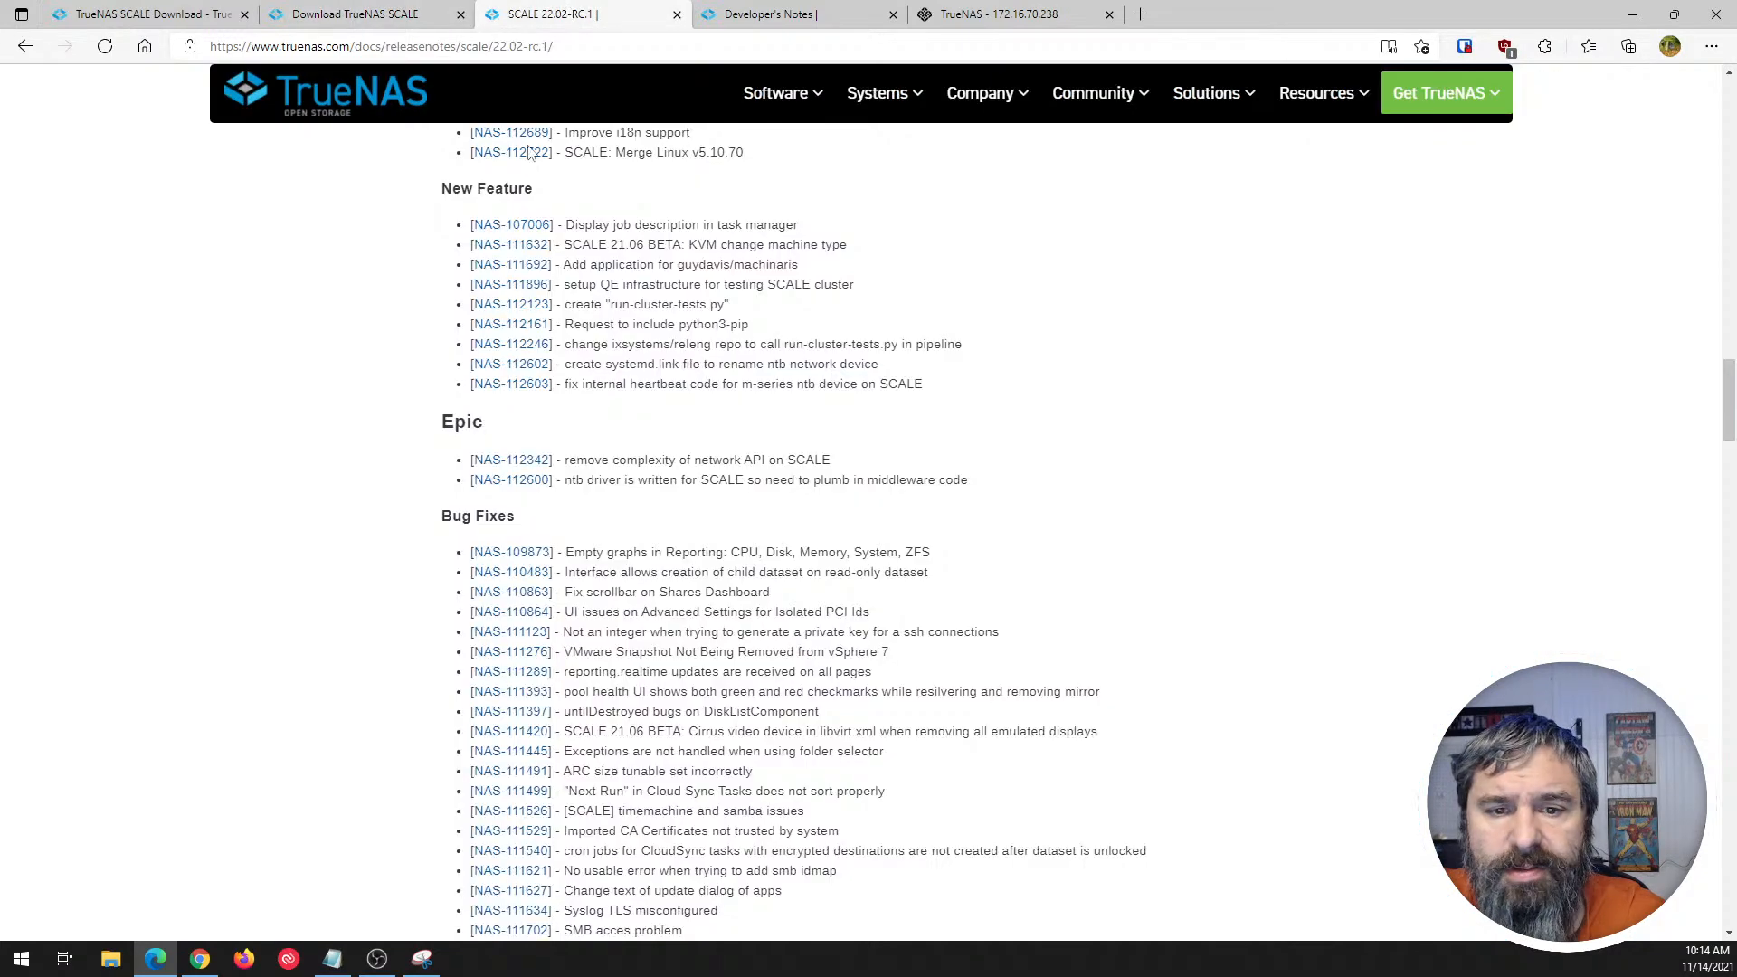
pyautogui.click(352, 15)
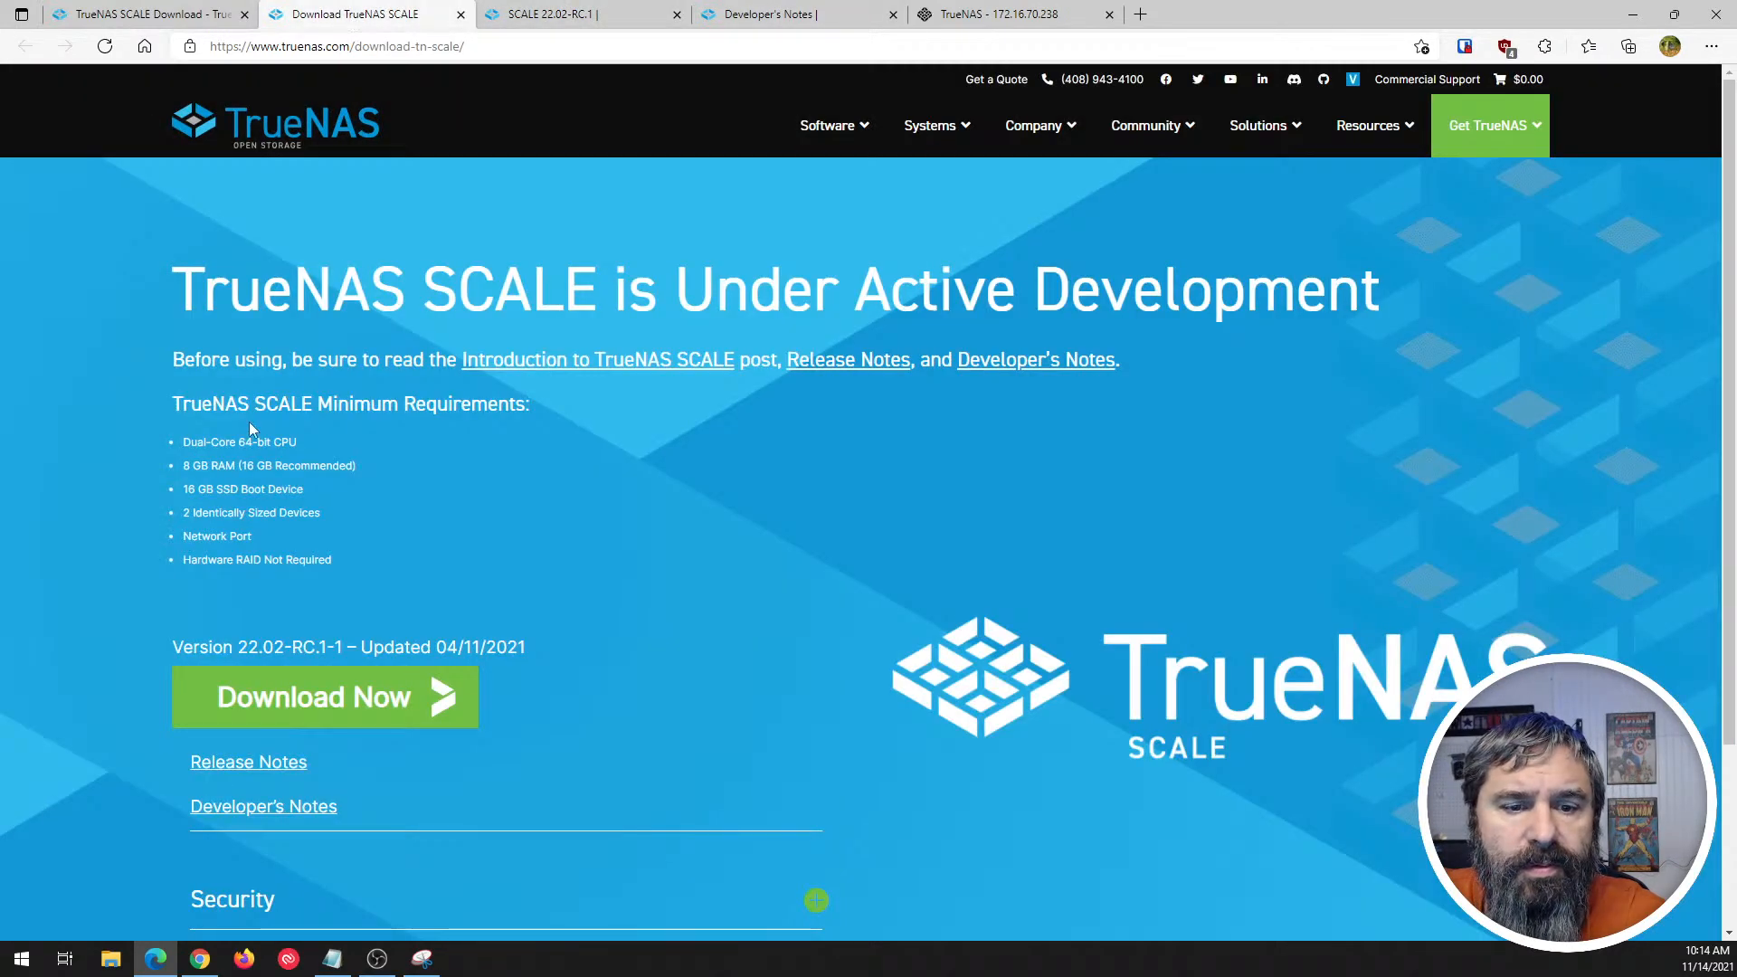
pyautogui.click(687, 360)
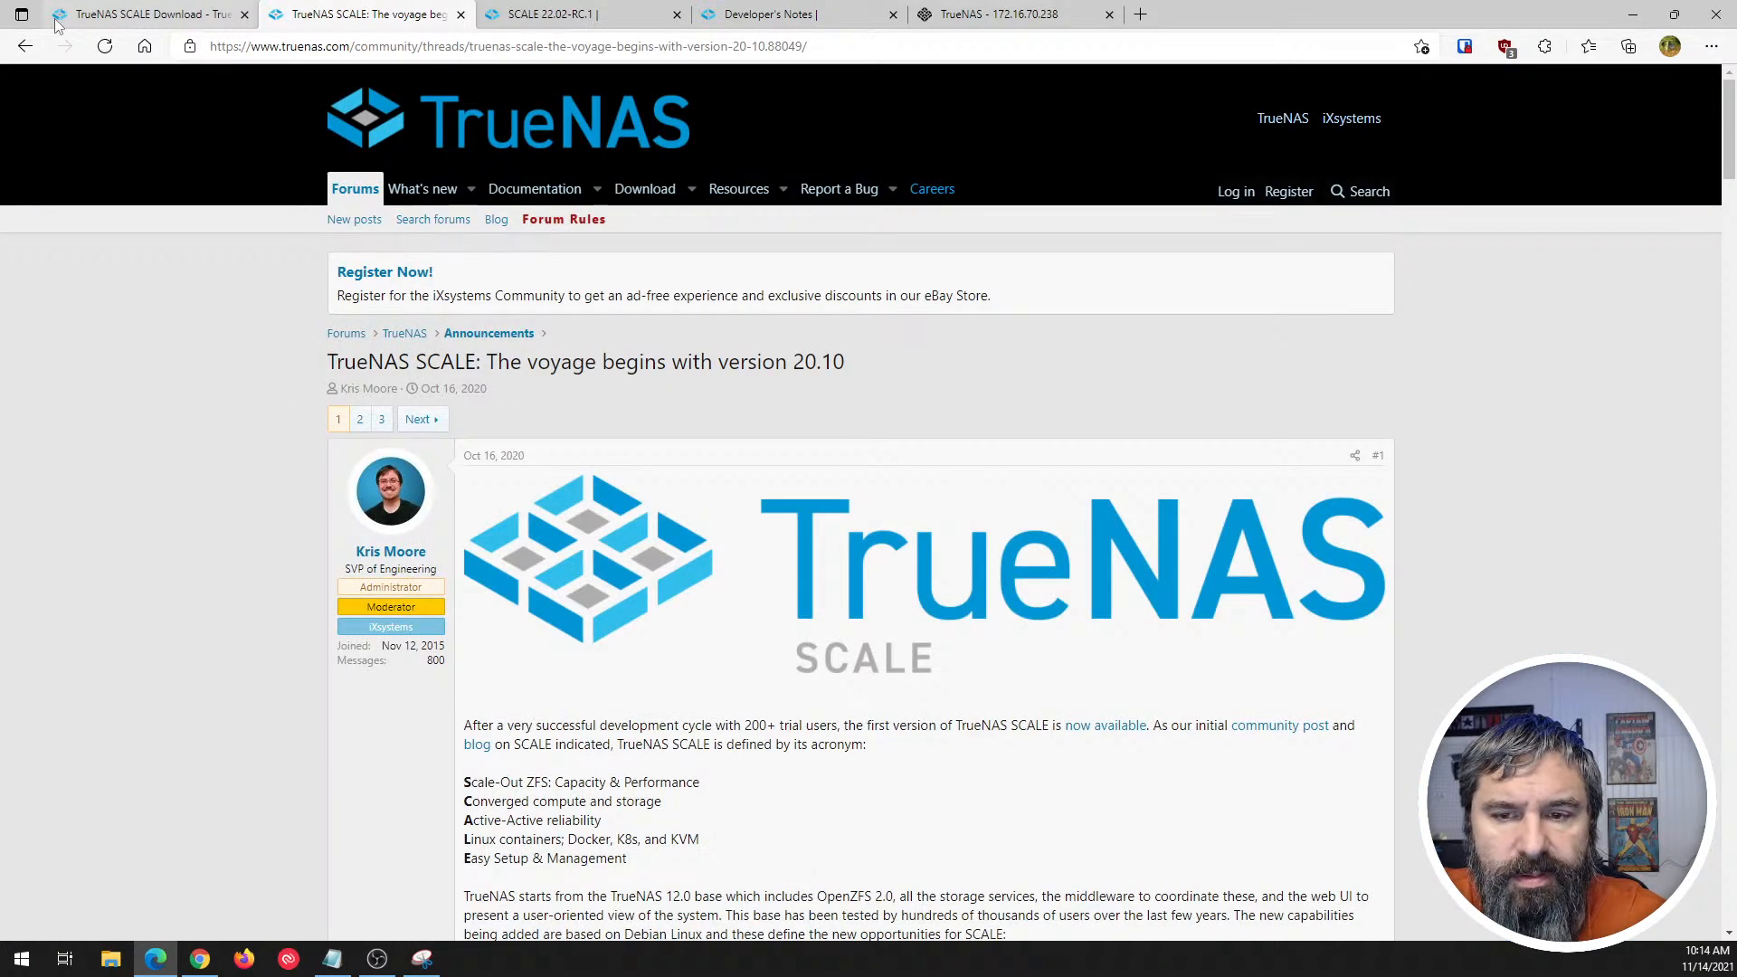
pyautogui.click(25, 46)
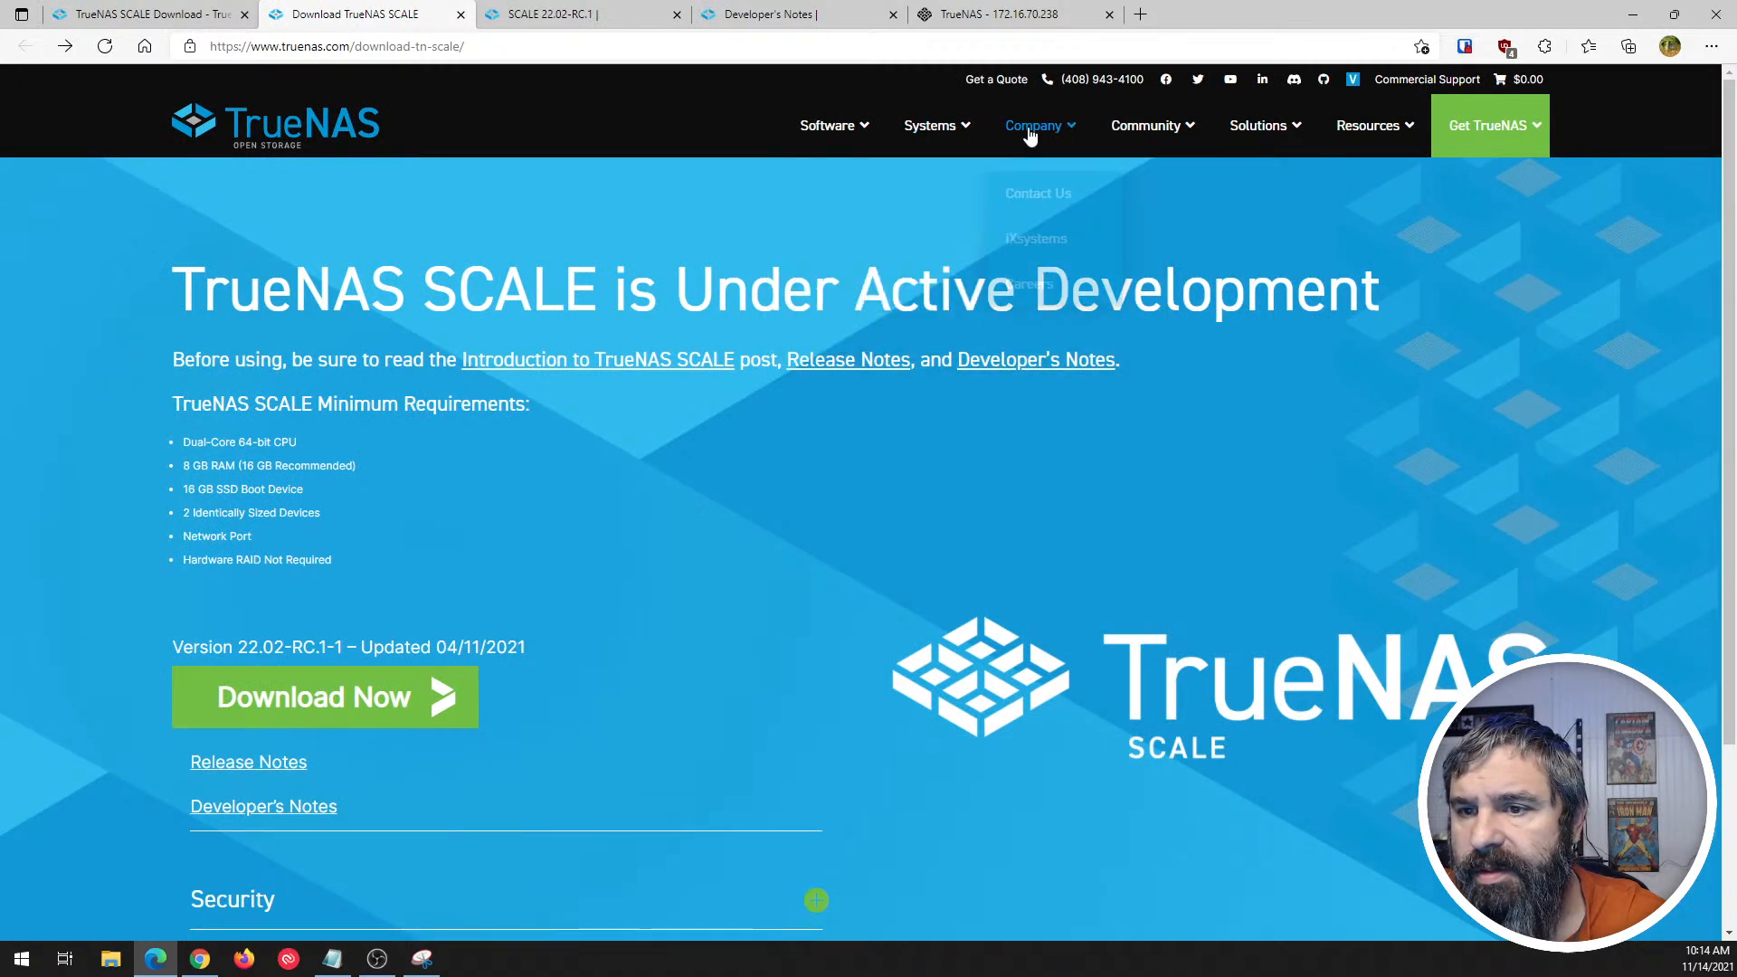
# - Open the TrueNAS Documentation Hub and go to its TrueNAS SCALE section
pyautogui.moveTo(1053, 135)
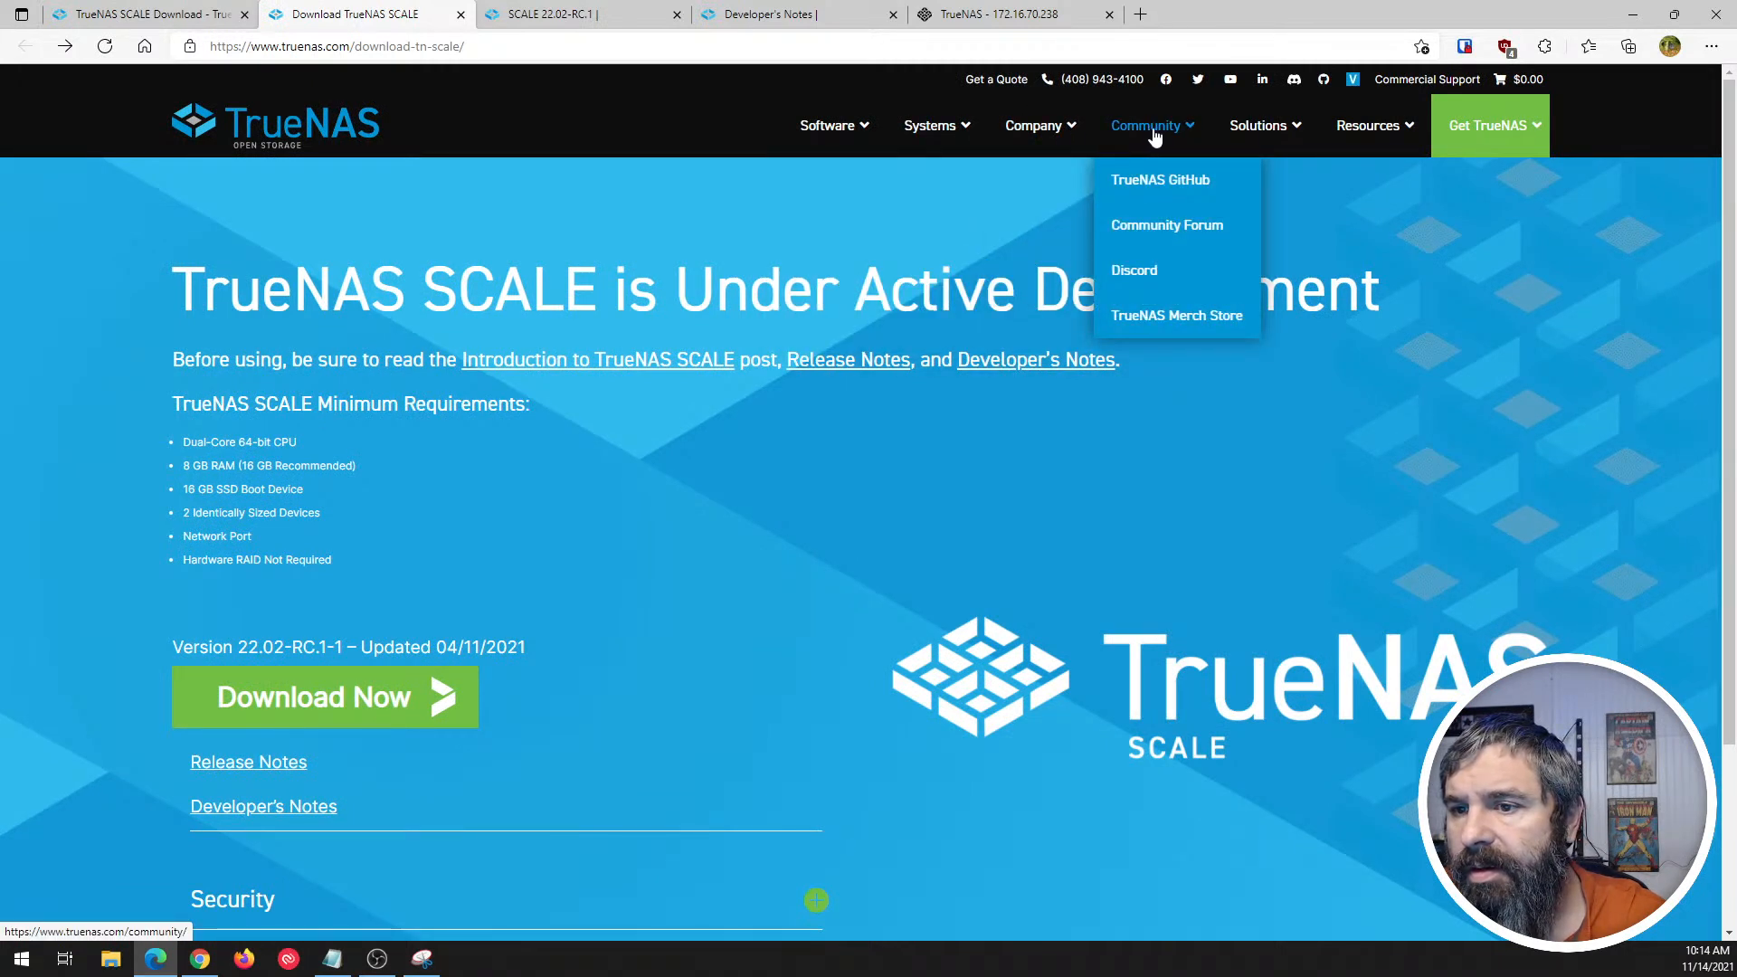
pyautogui.moveTo(1360, 133)
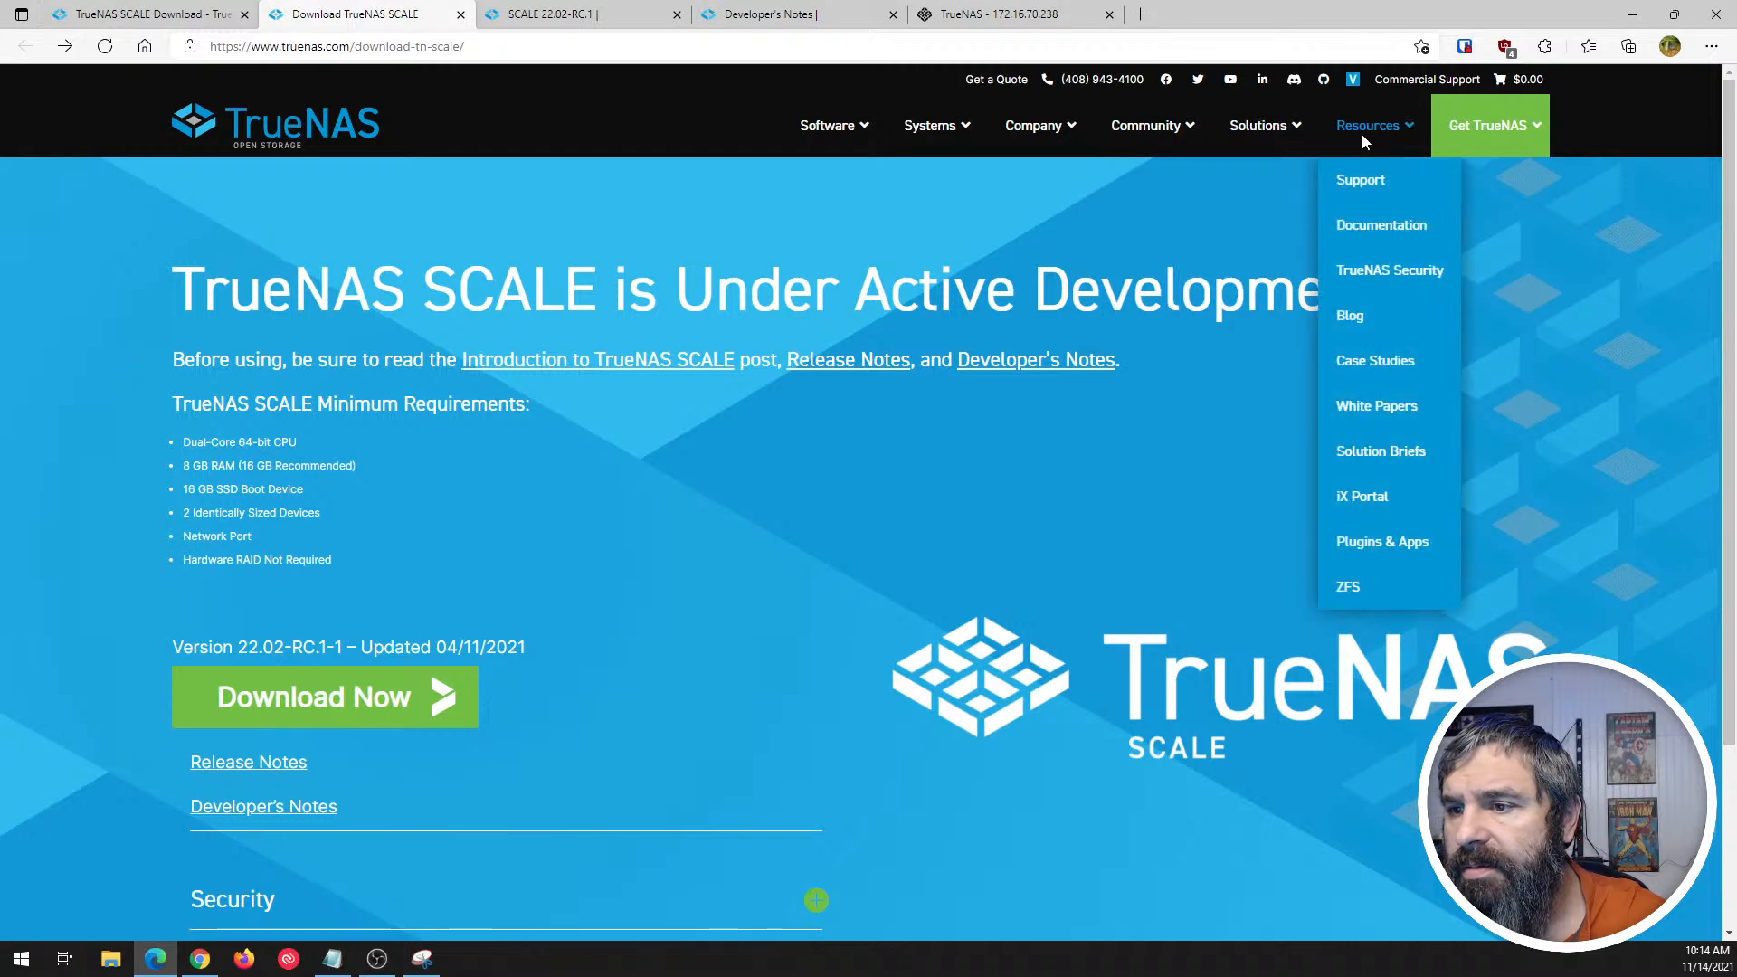
pyautogui.click(1366, 226)
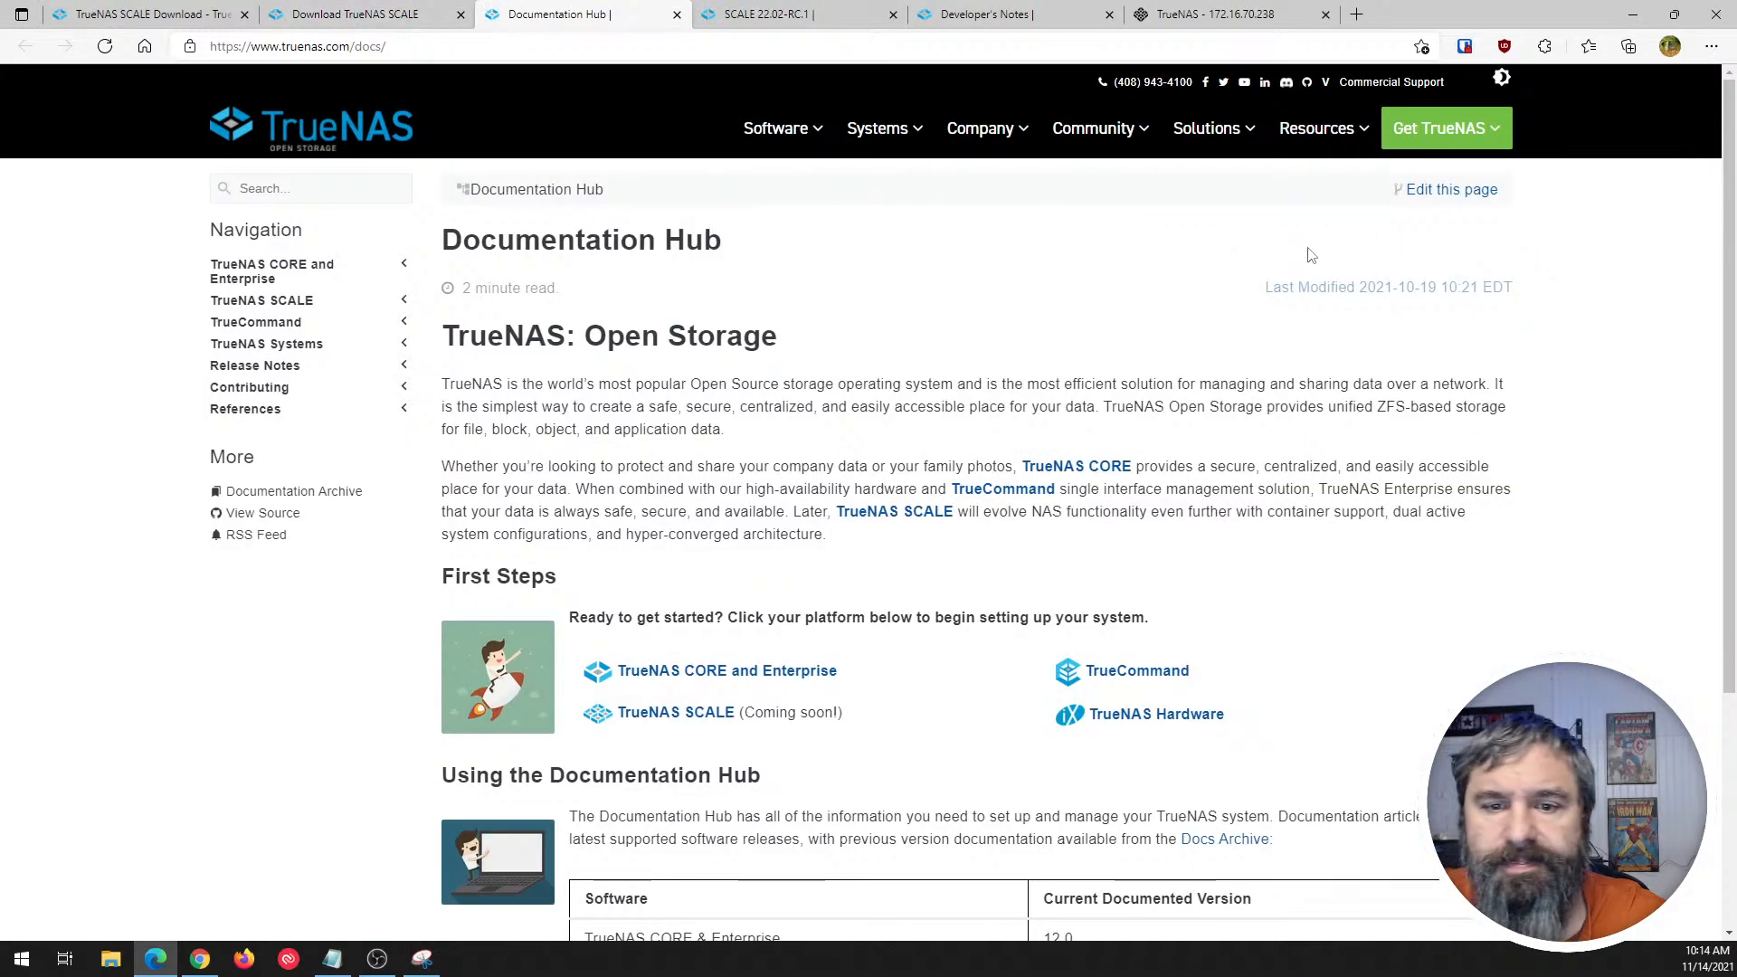
pyautogui.click(262, 301)
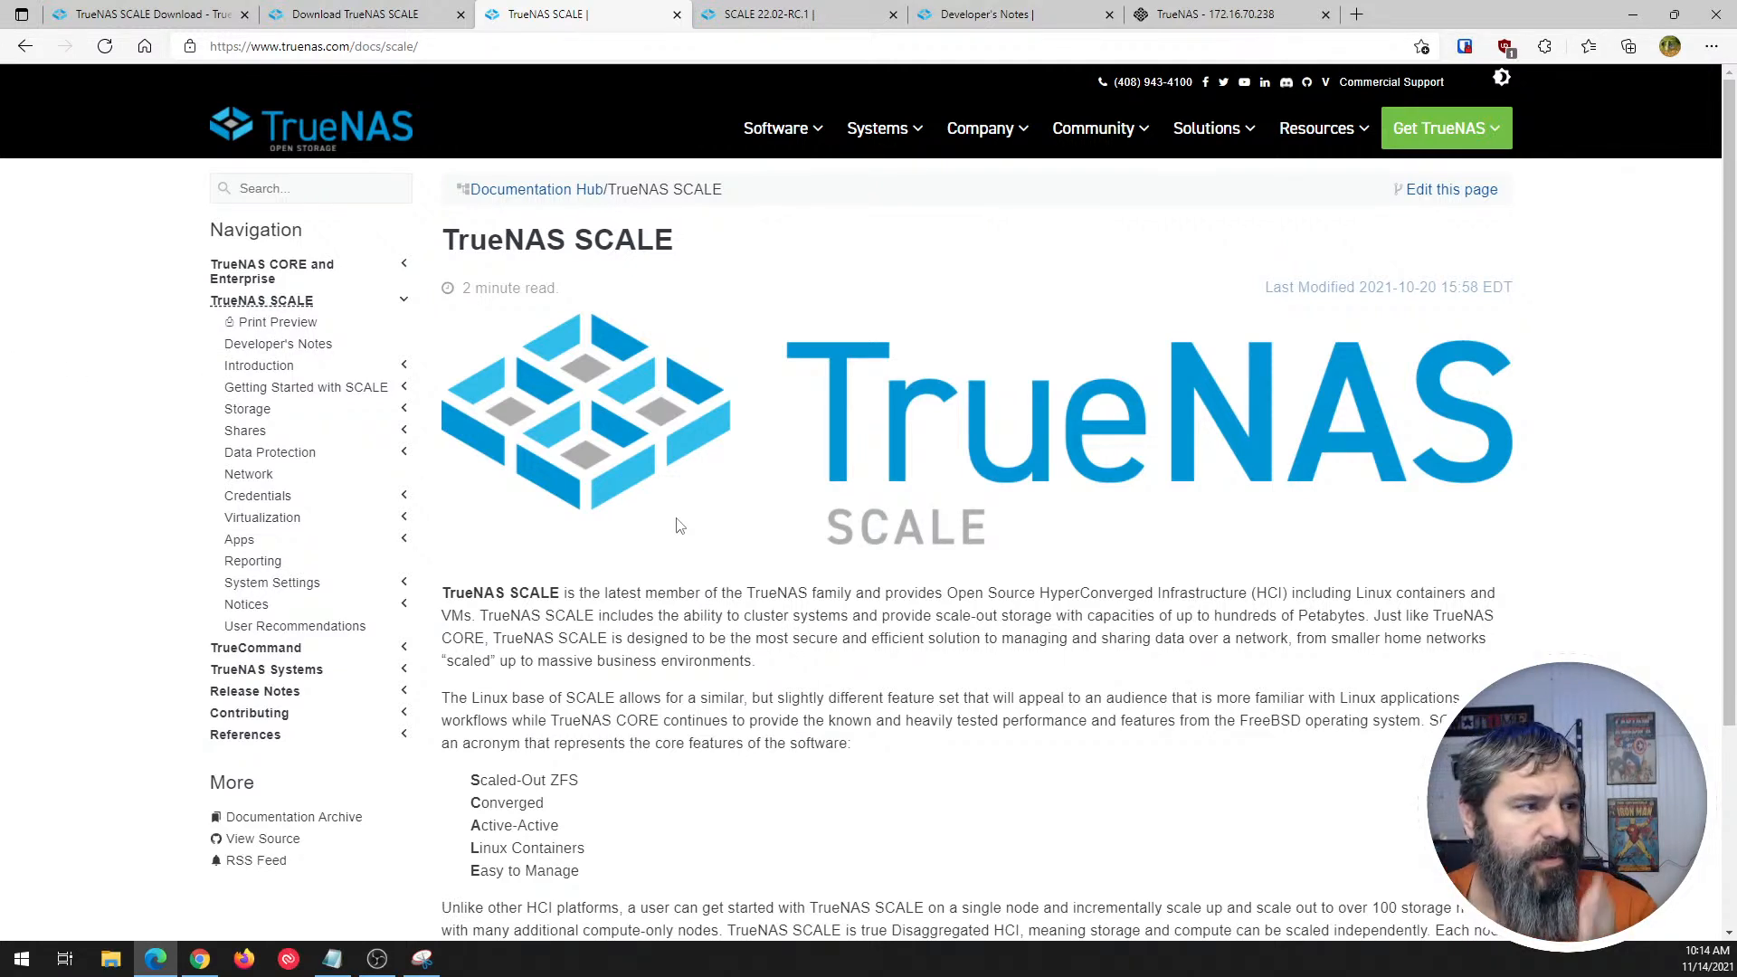
# - Read the TrueNAS SCALE overview, highlighting the SCALE acronym list from "Scaled-Out ZFS" to "Easy to Manage"
pyautogui.scroll(-1, 680, 526)
pyautogui.scroll(-2, 573, 449)
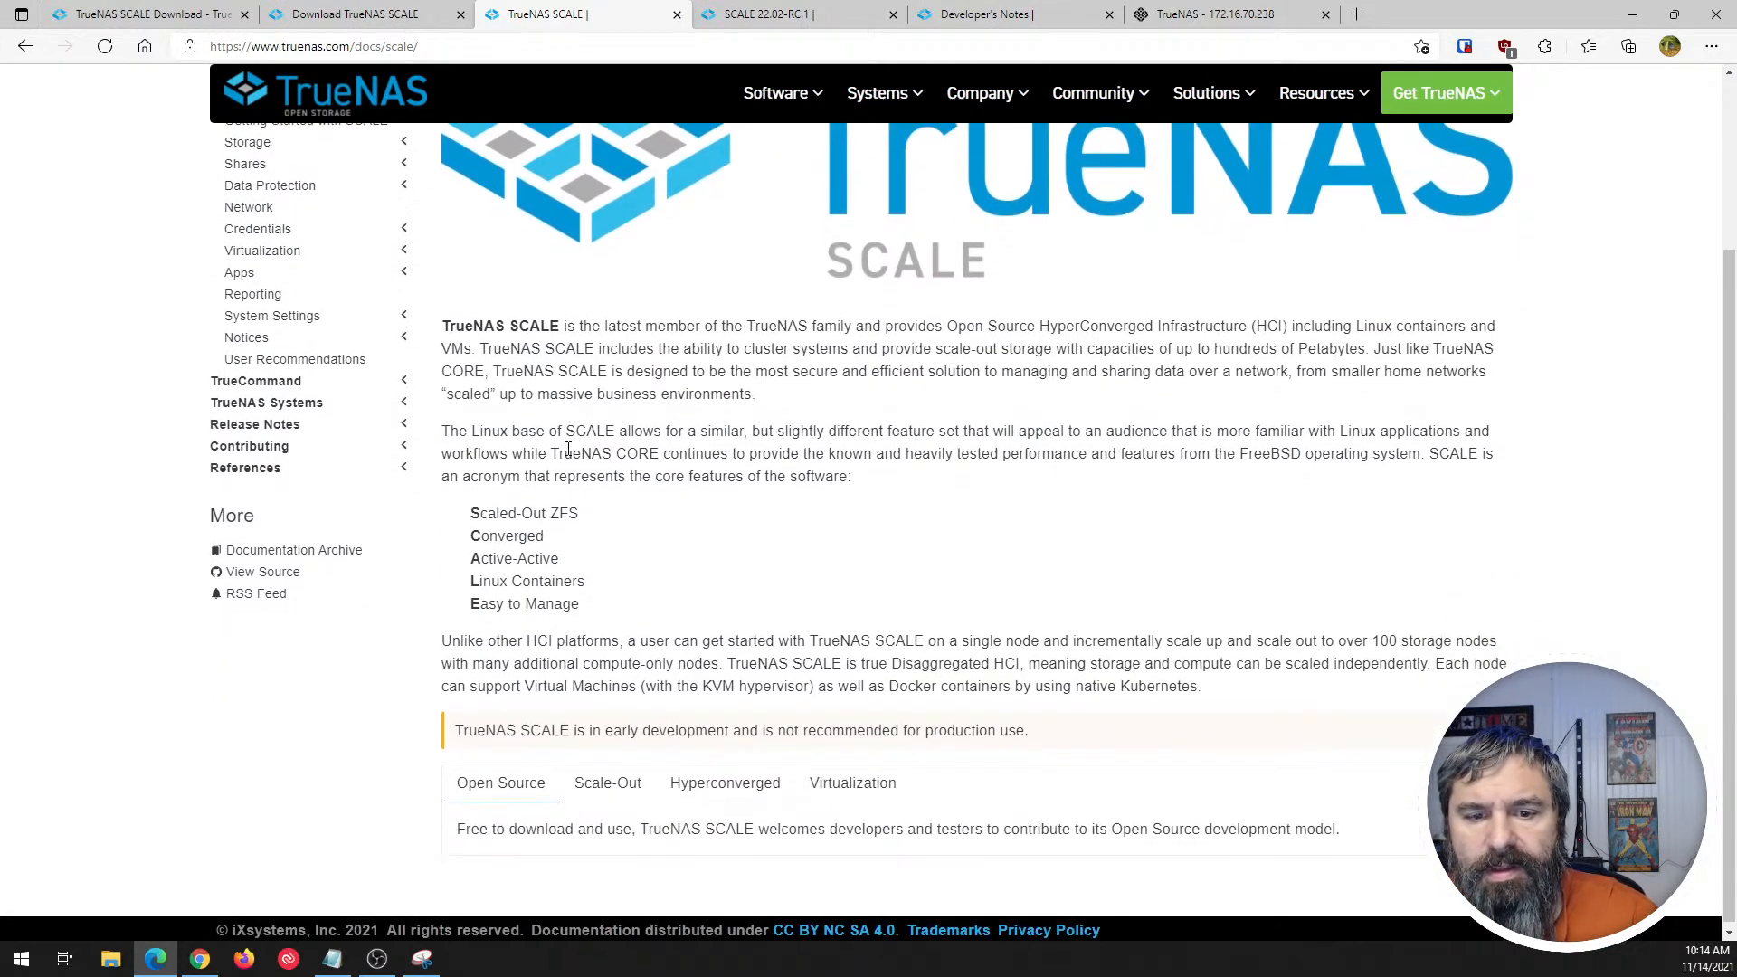
pyautogui.moveTo(474, 511); pyautogui.dragTo(621, 612)
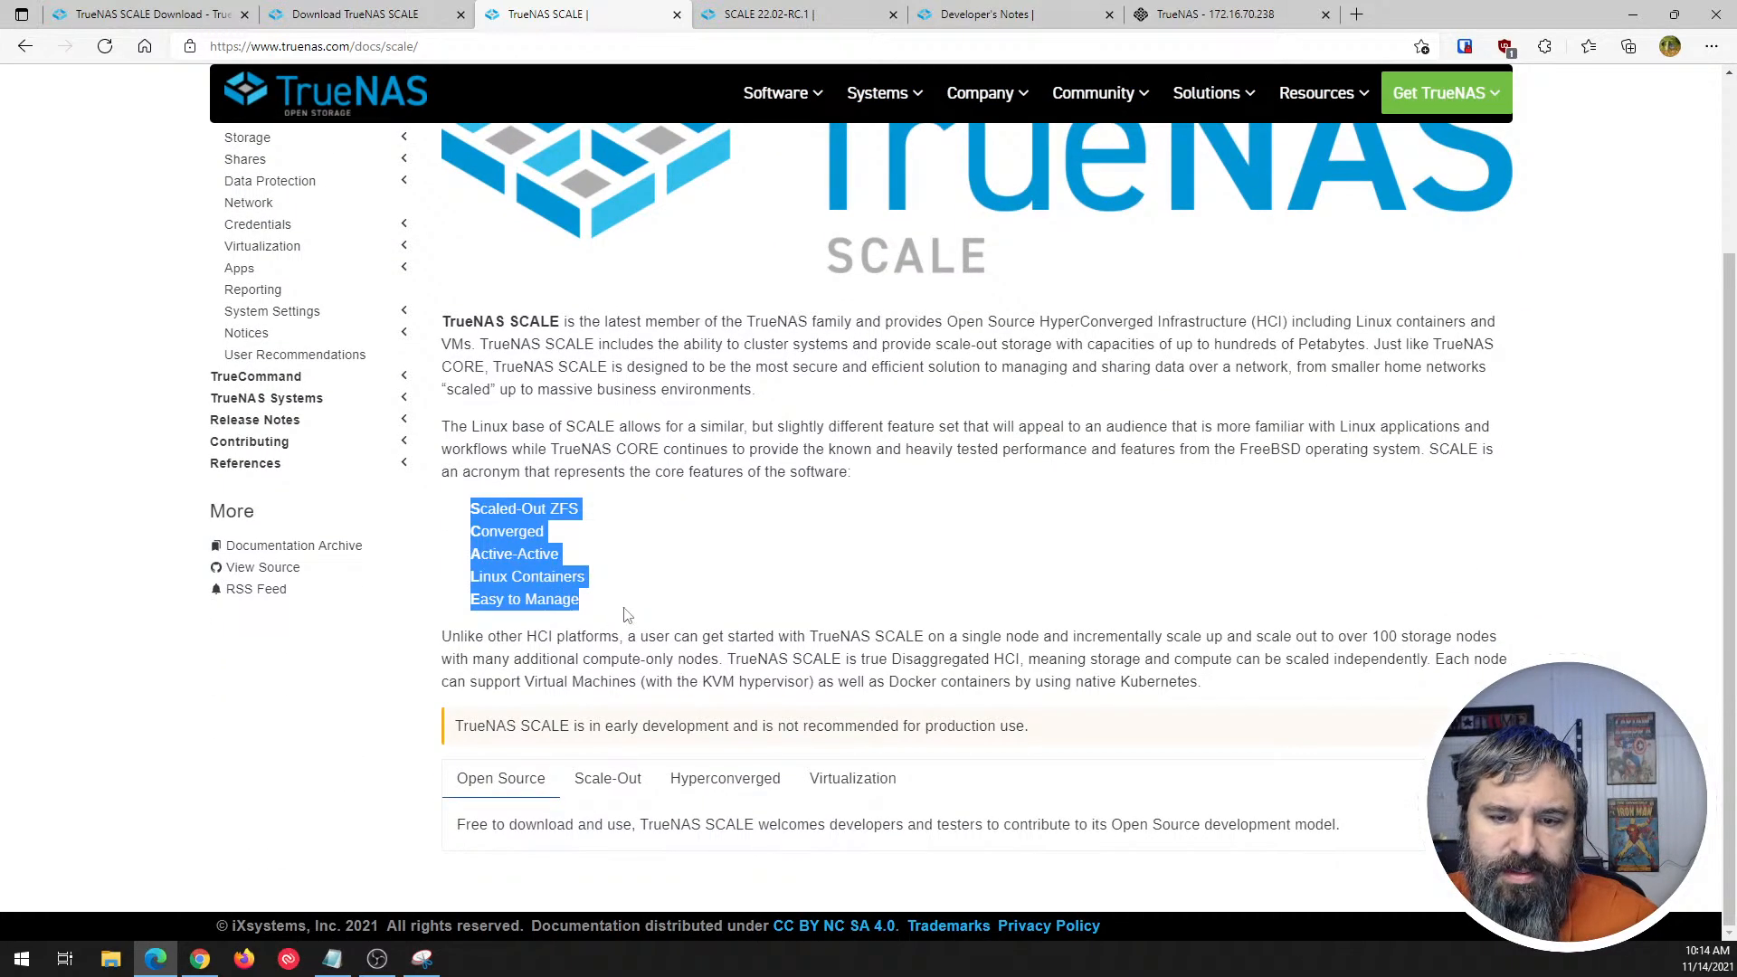
pyautogui.click(627, 615)
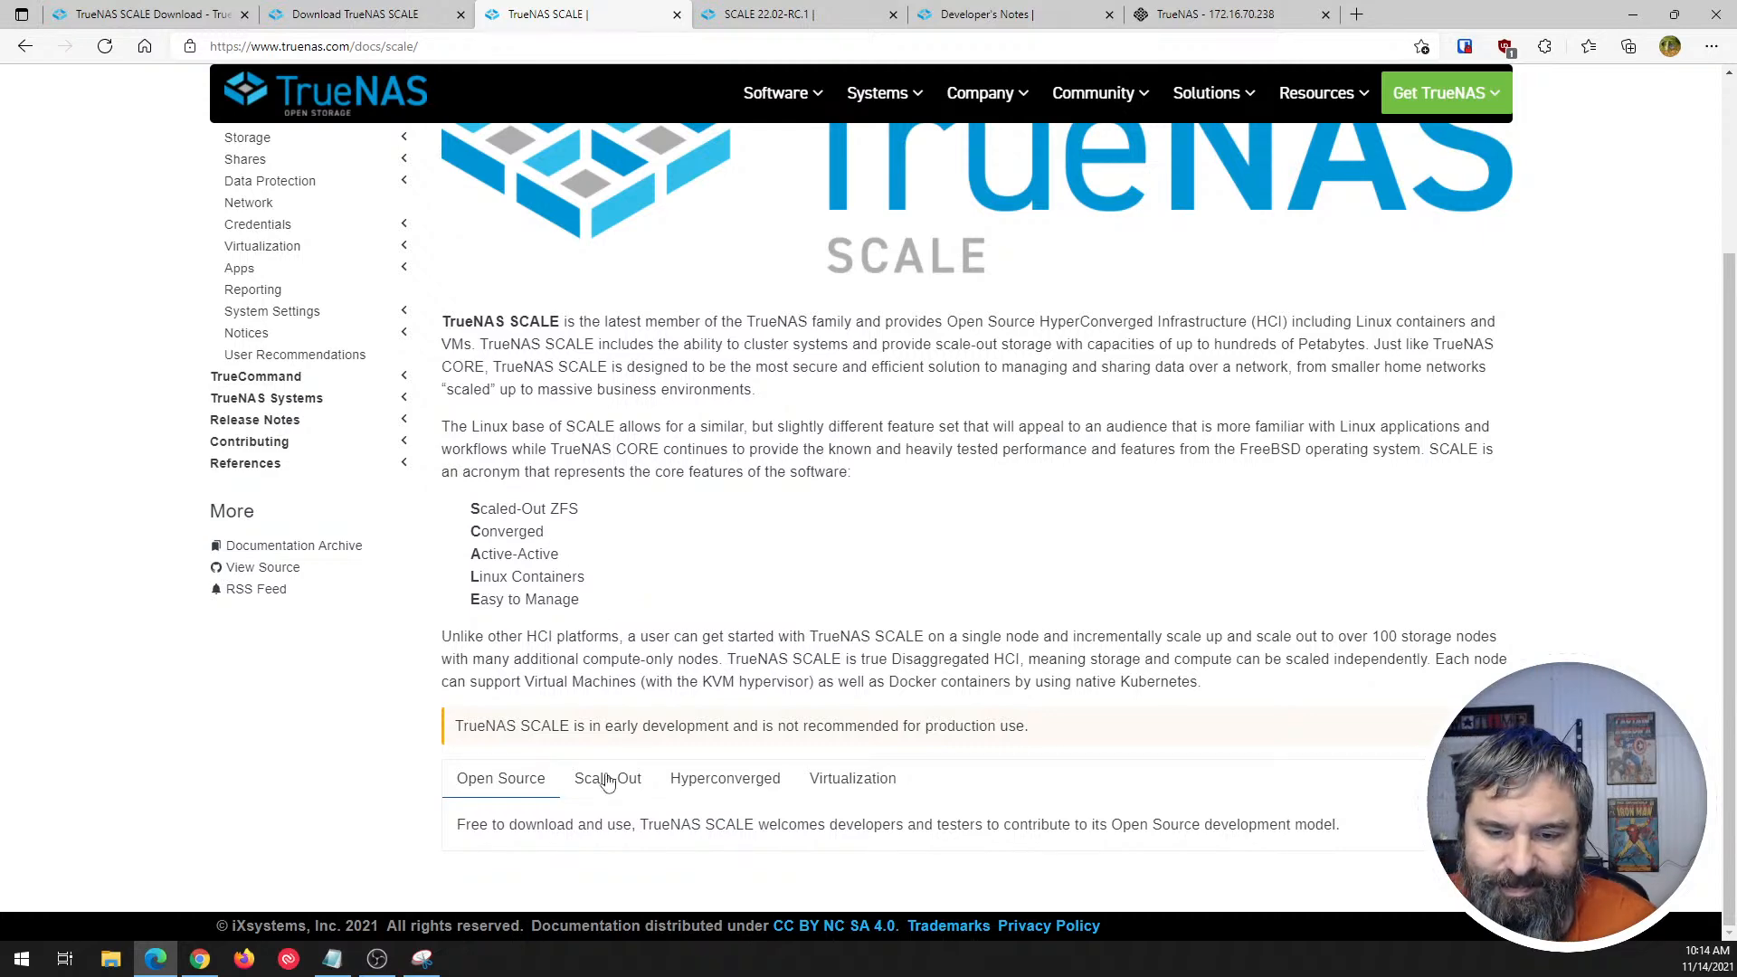
pyautogui.scroll(3, 325, 409)
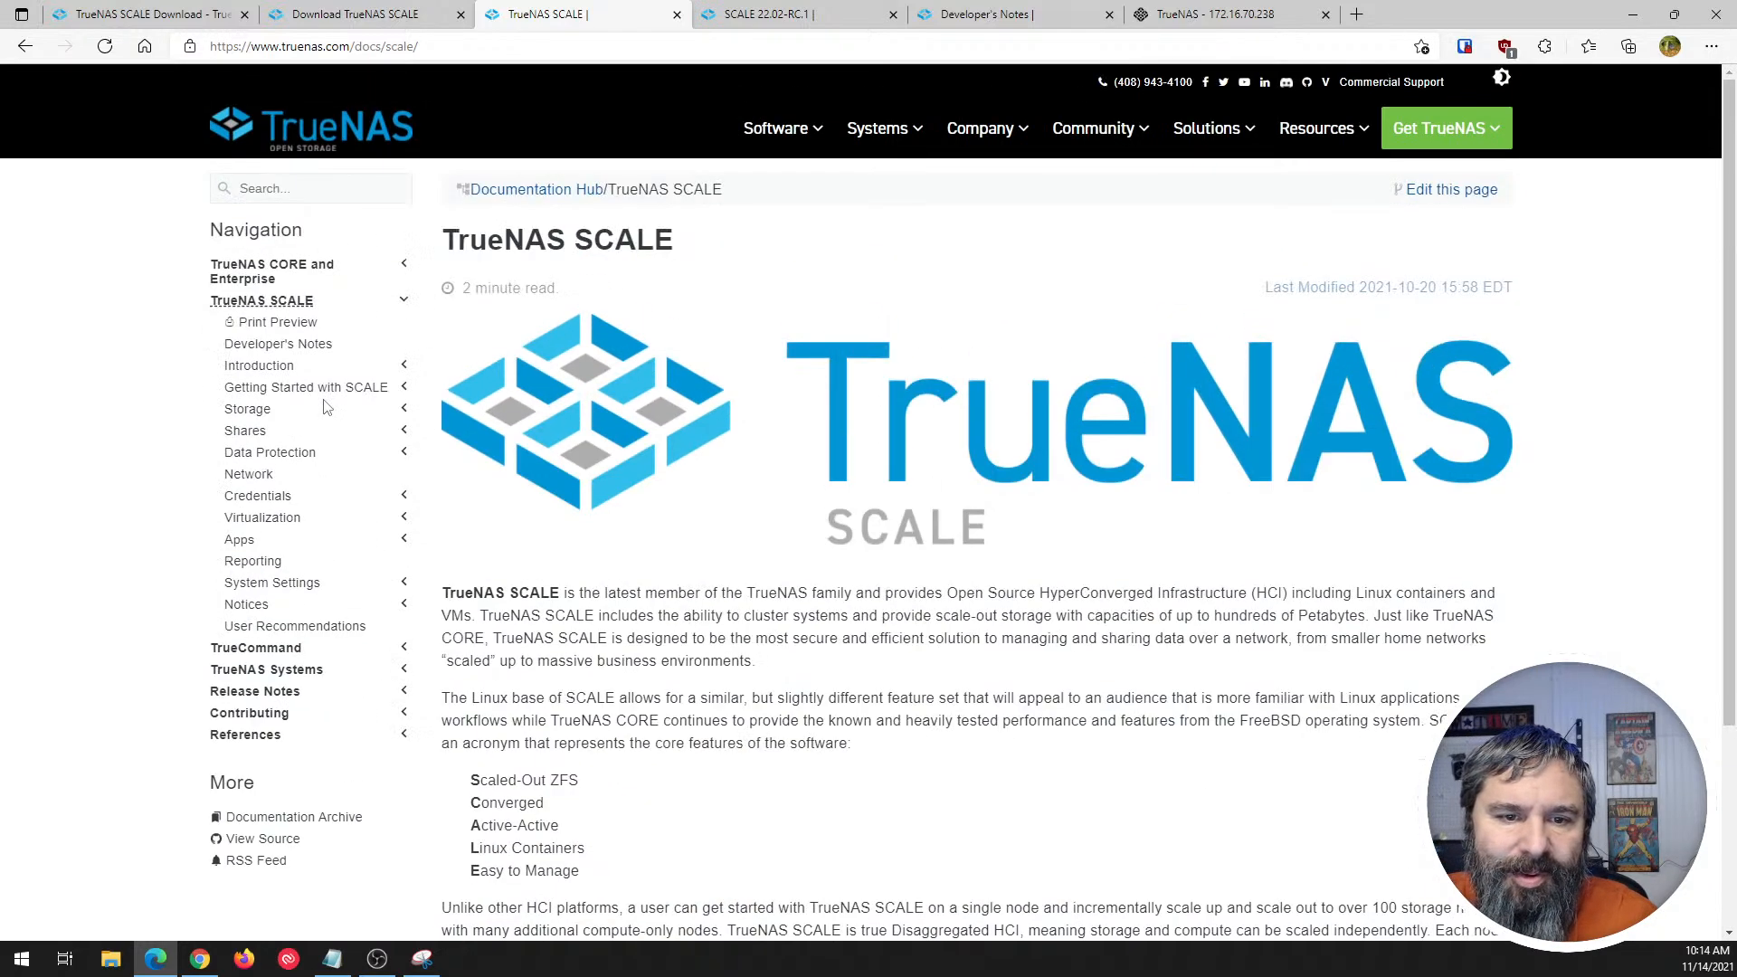
# - Open the SCALE Hardware Guide in the Introduction topic and examine its Minimum Hardware Requirements, highlighting the memory entry
pyautogui.click(254, 366)
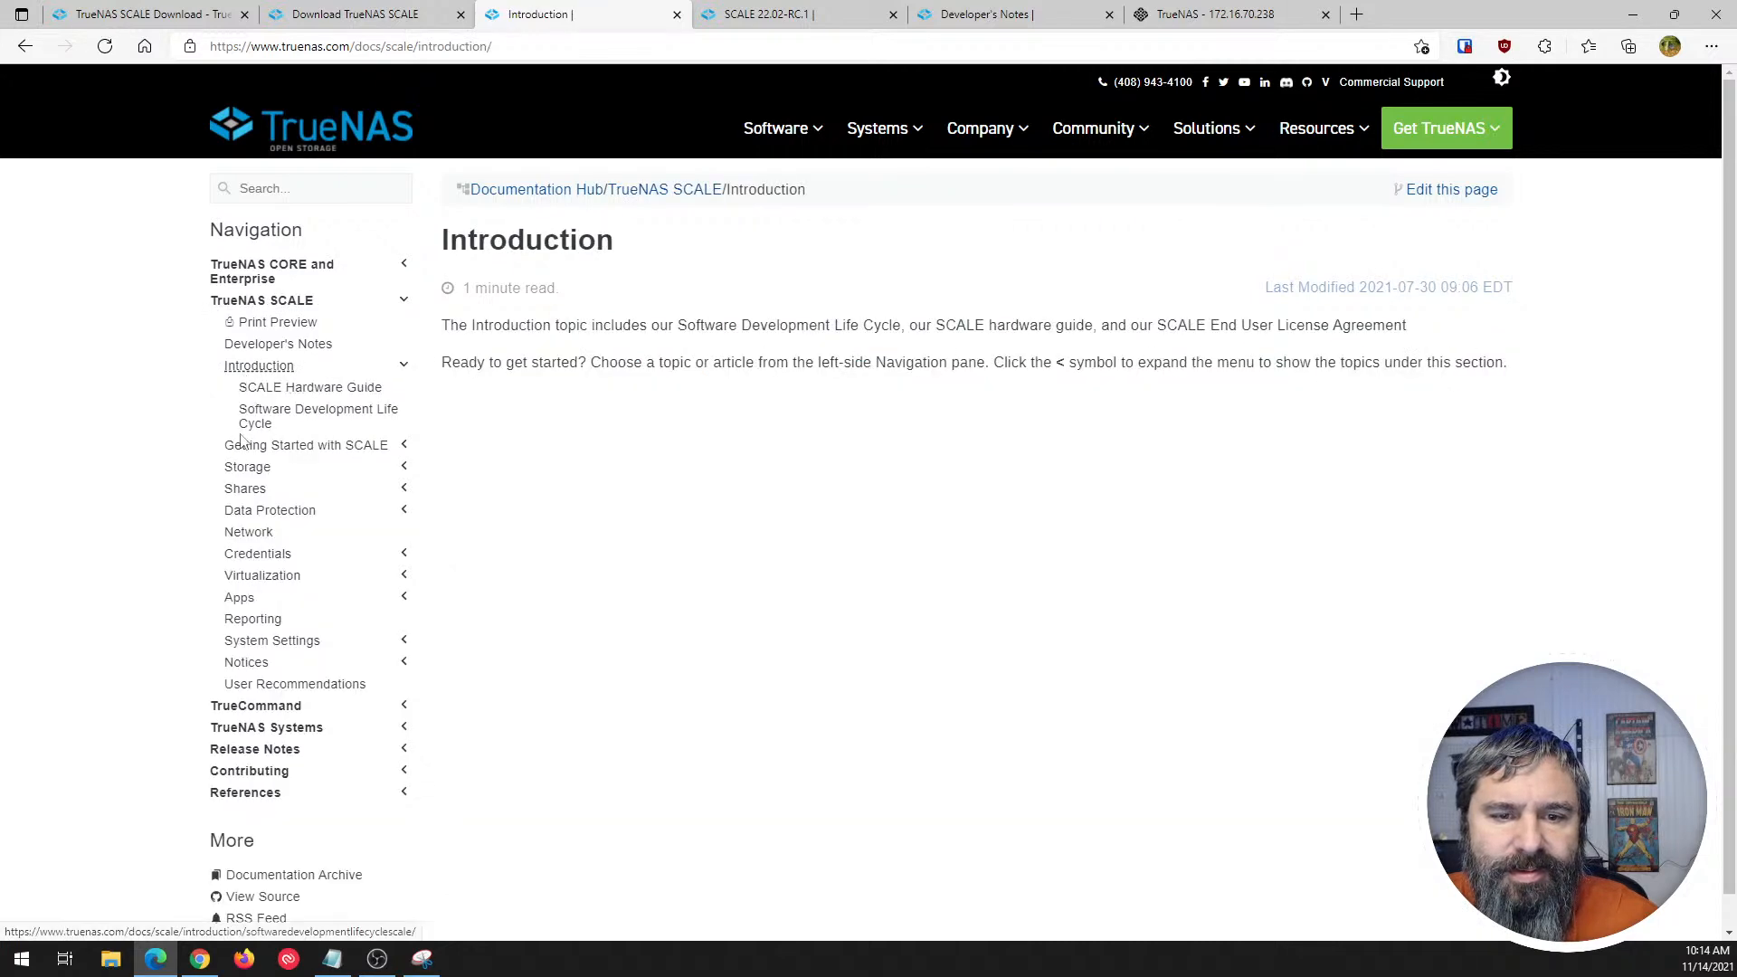
pyautogui.click(296, 389)
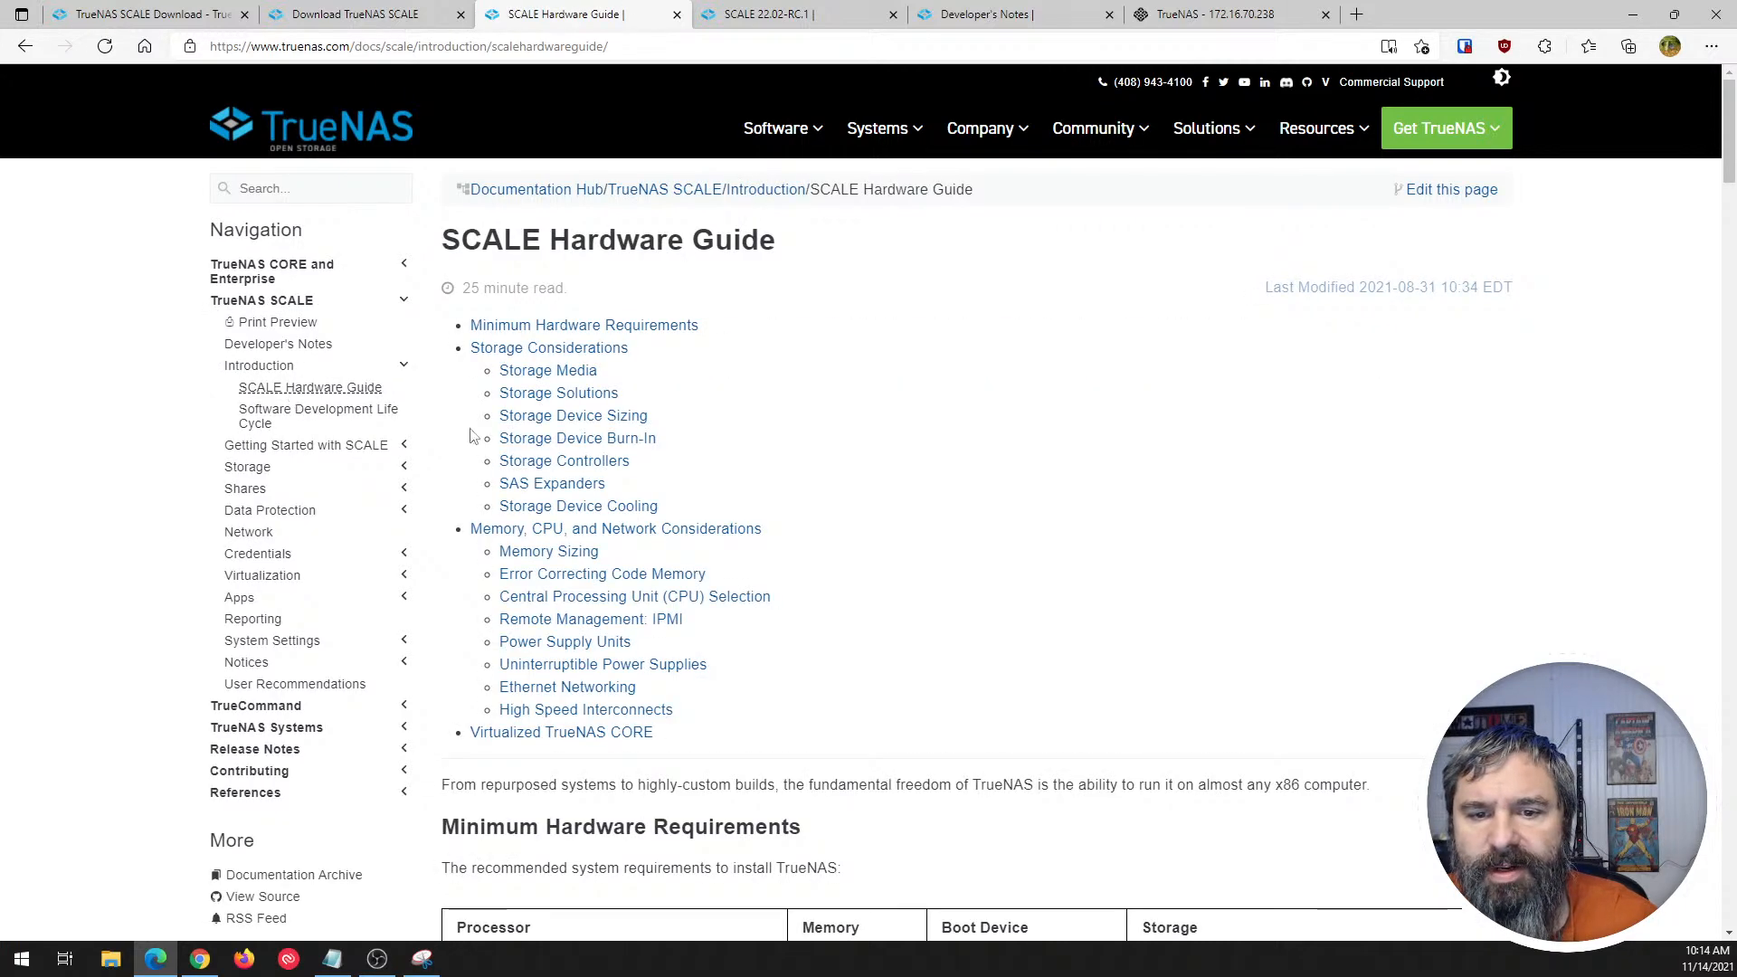
pyautogui.scroll(-5, 677, 477)
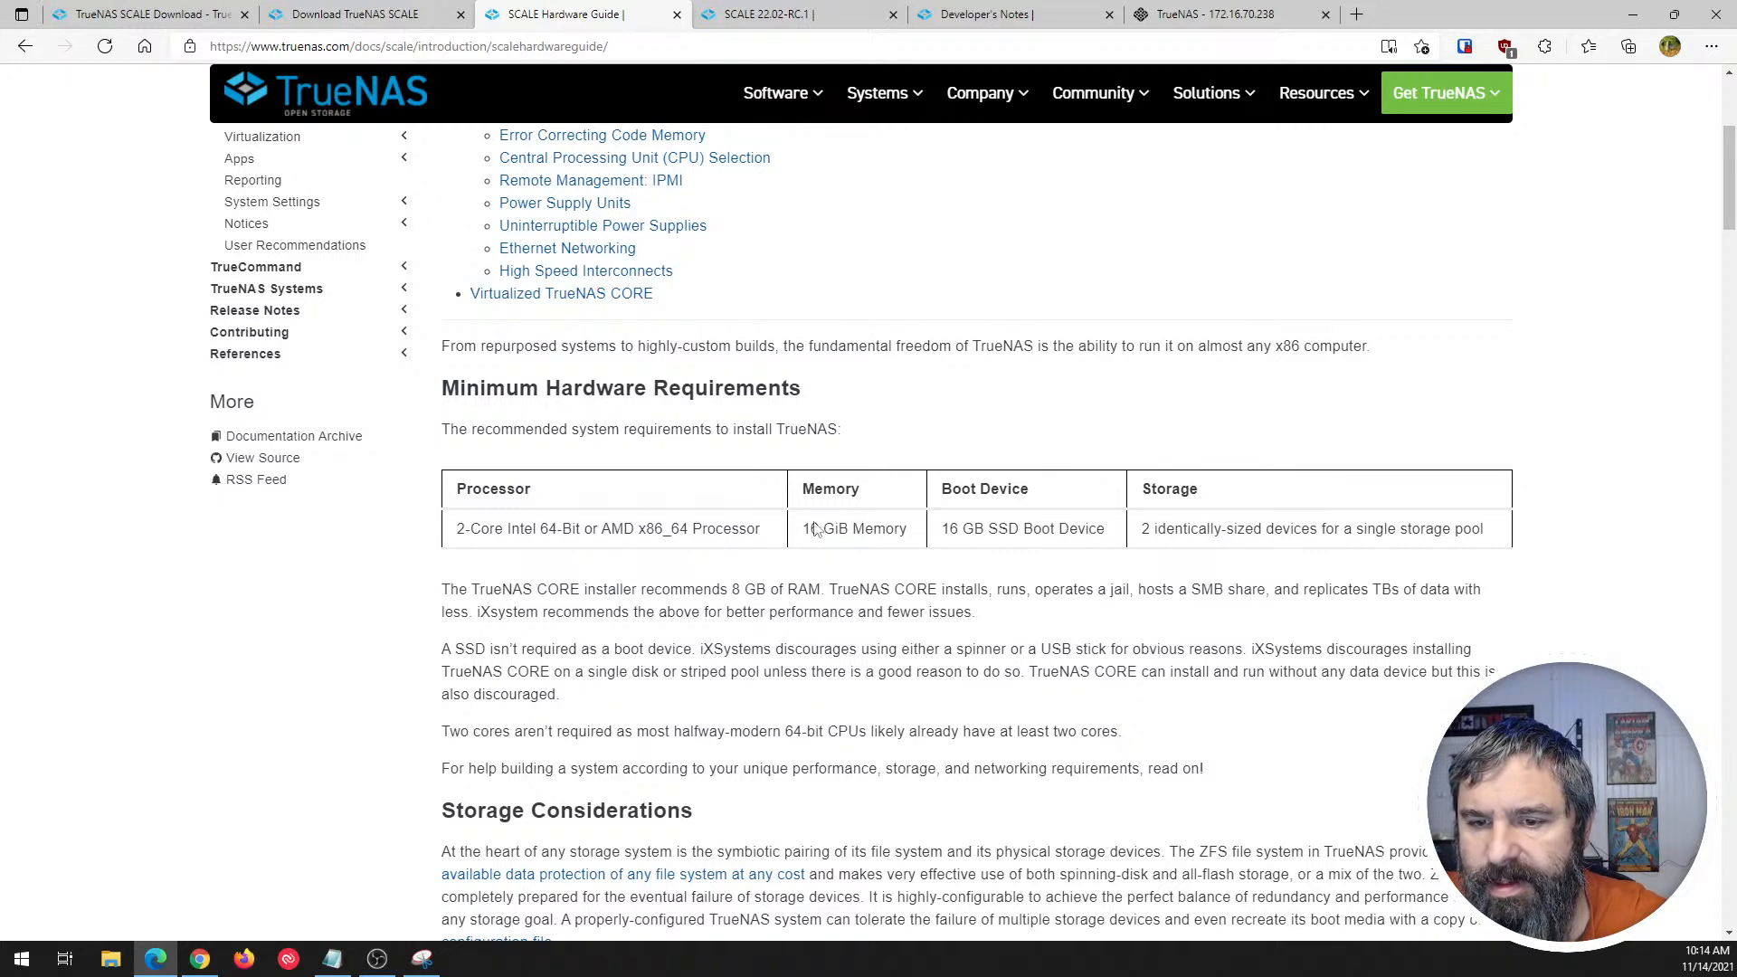
pyautogui.moveTo(813, 528); pyautogui.dragTo(876, 553)
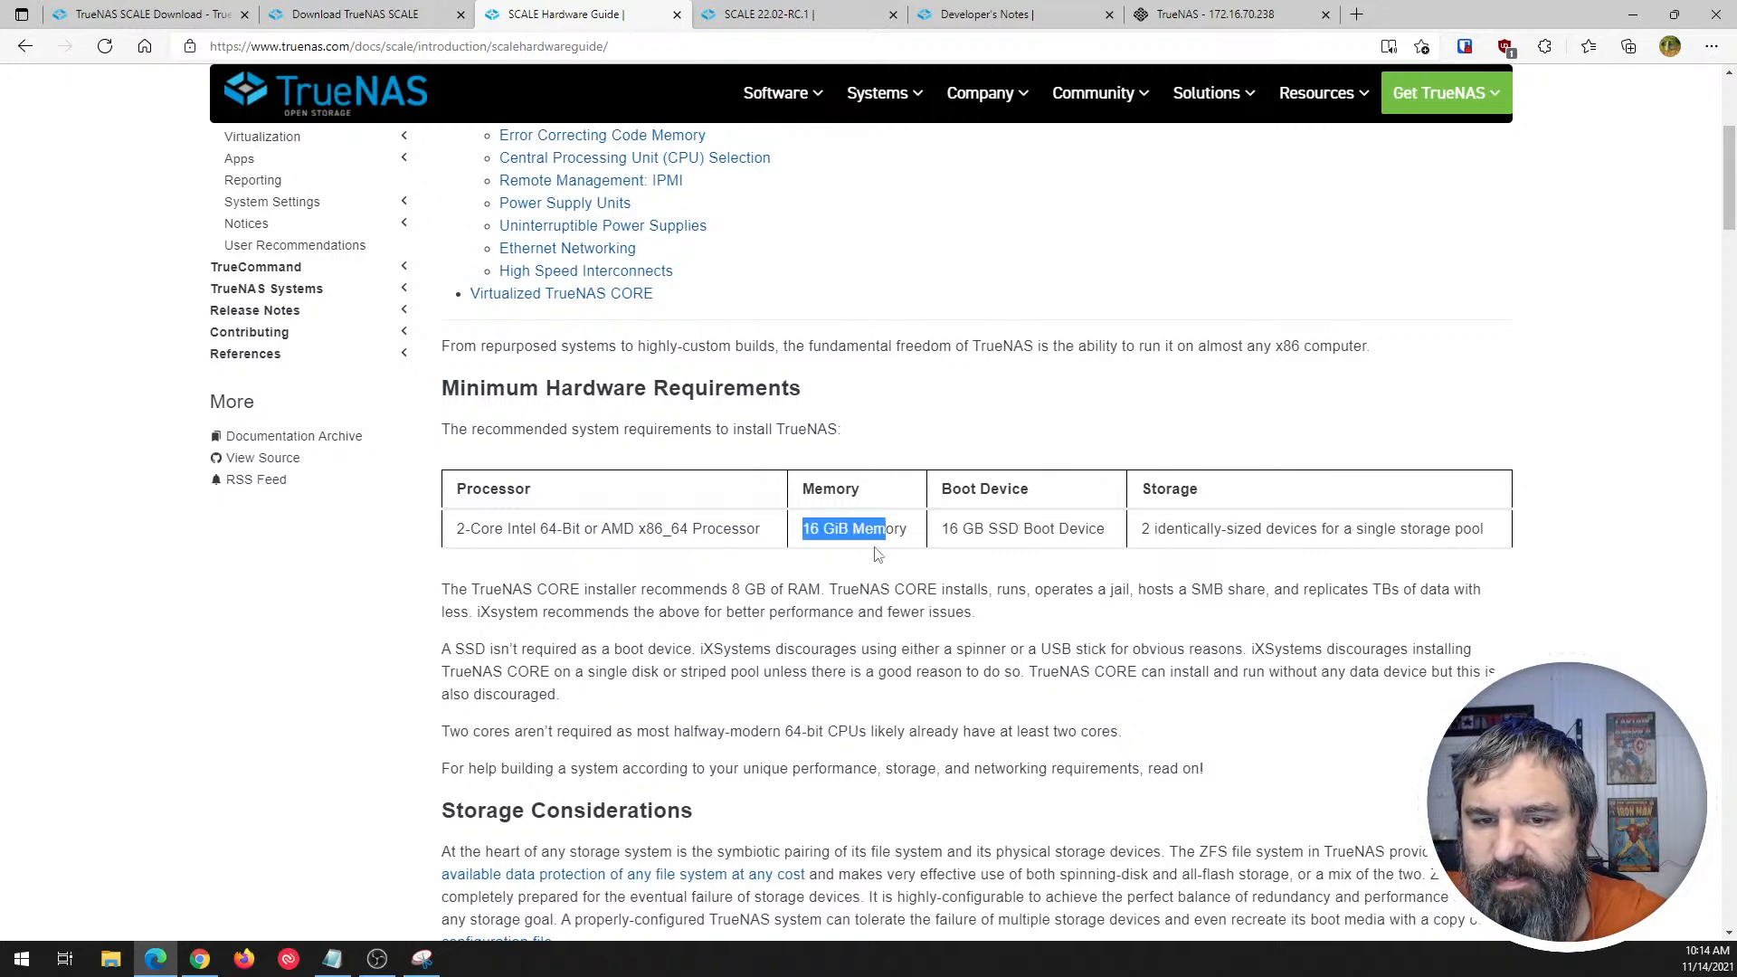
pyautogui.click(721, 557)
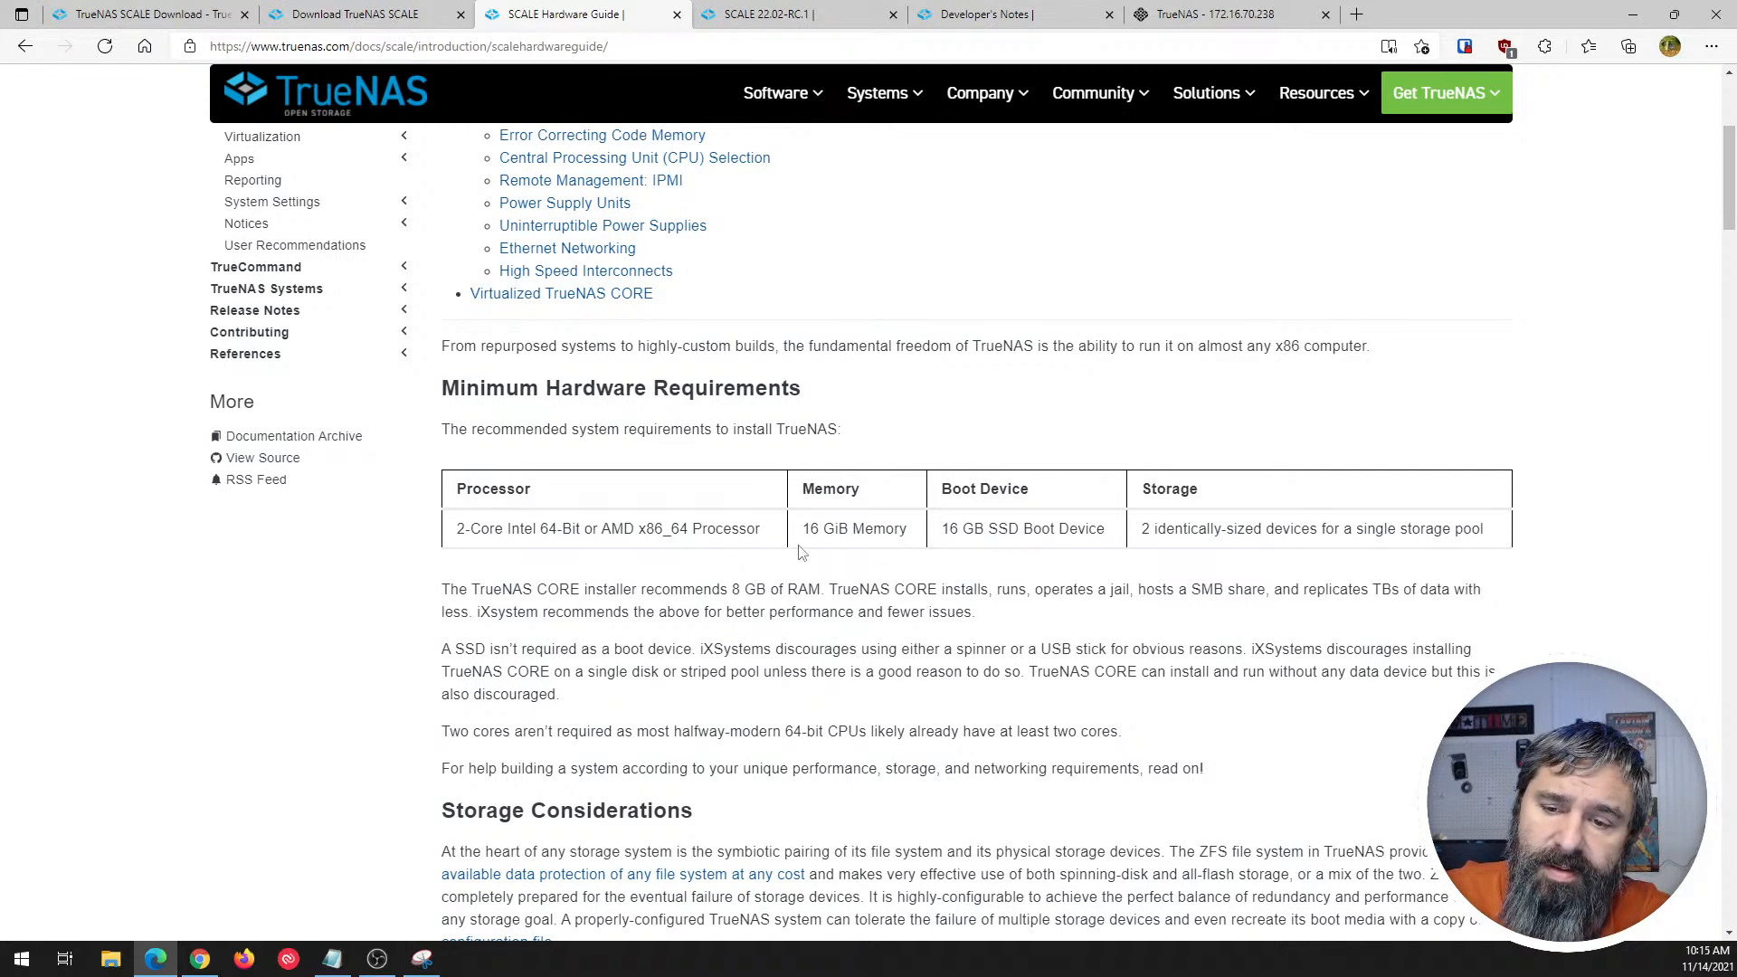
pyautogui.moveTo(482, 589); pyautogui.dragTo(798, 591)
pyautogui.scroll(5, 625, 597)
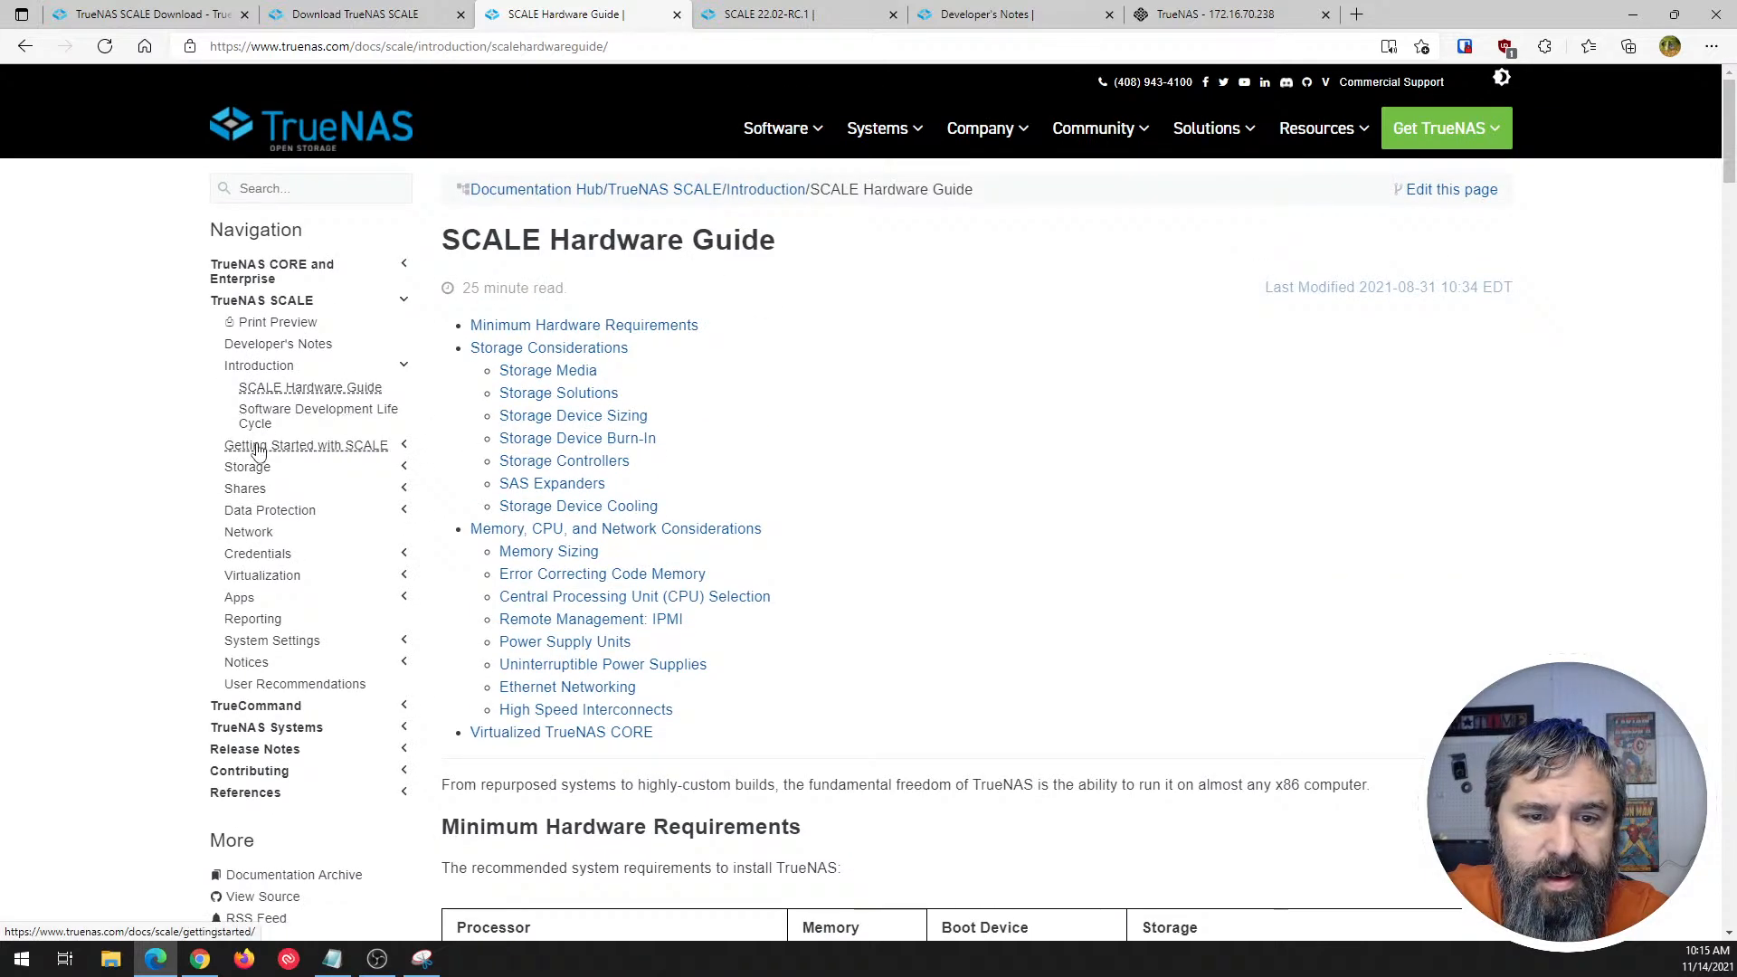
# - Open the Installing SCALE article under Getting Started with SCALE and read the physical hardware instructions for preparing the install file
pyautogui.click(257, 448)
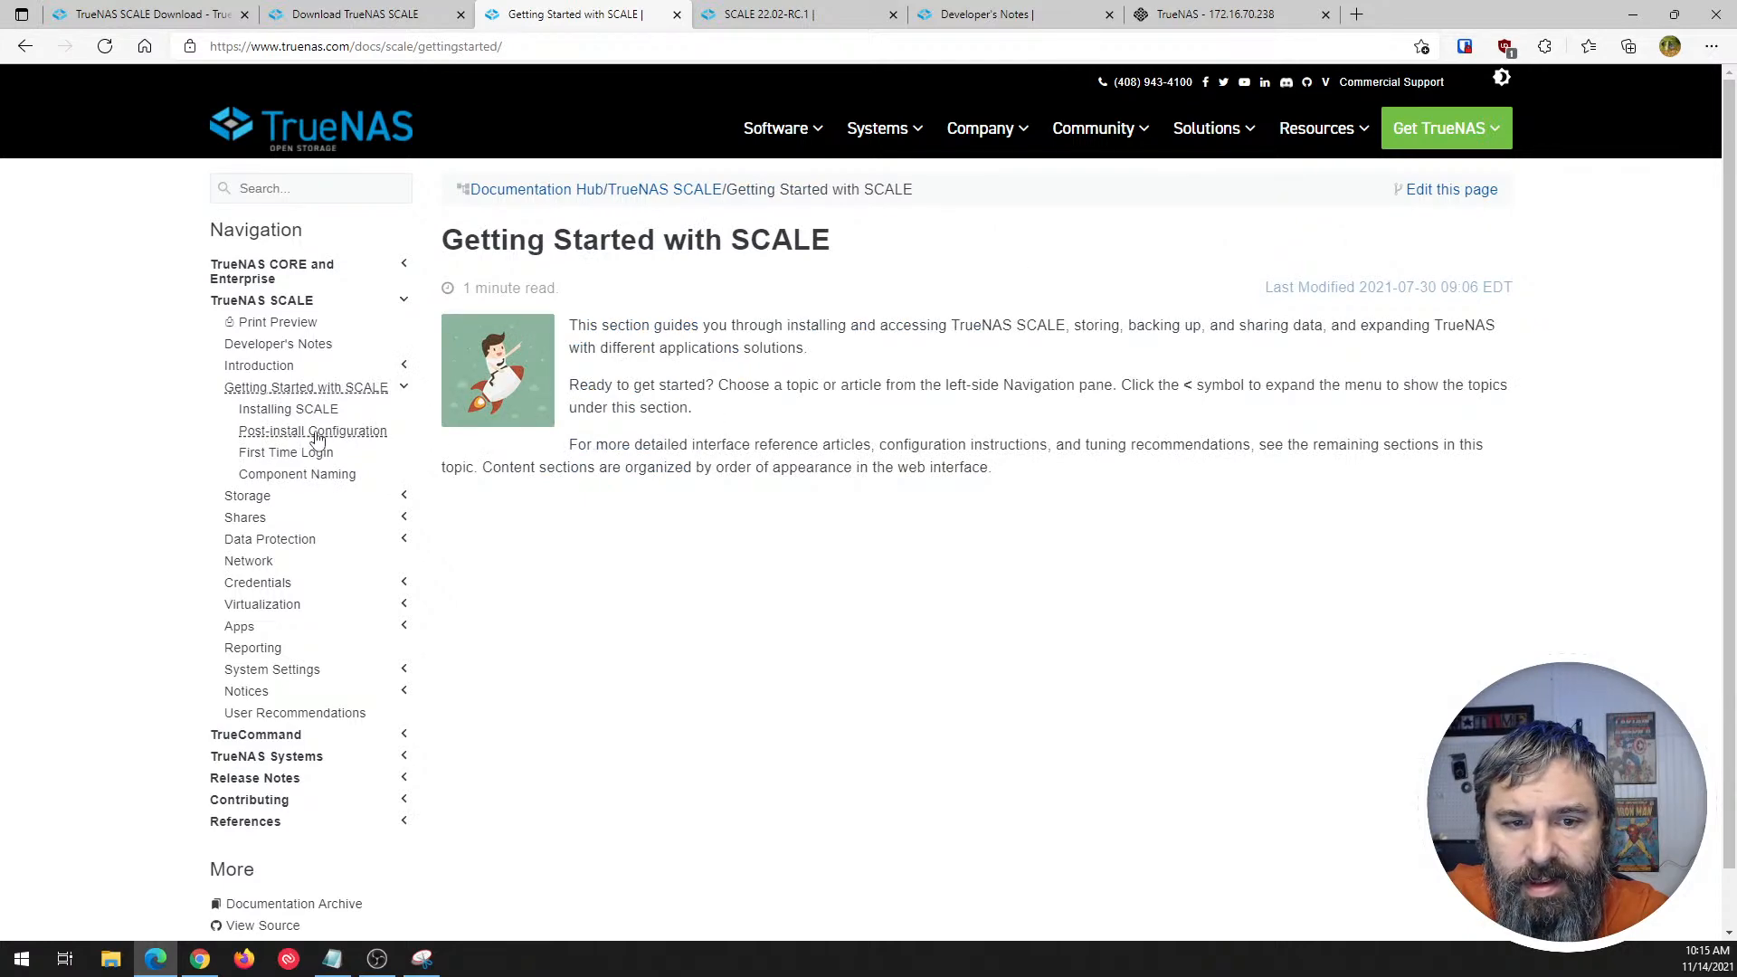
pyautogui.click(288, 409)
pyautogui.scroll(-2, 579, 426)
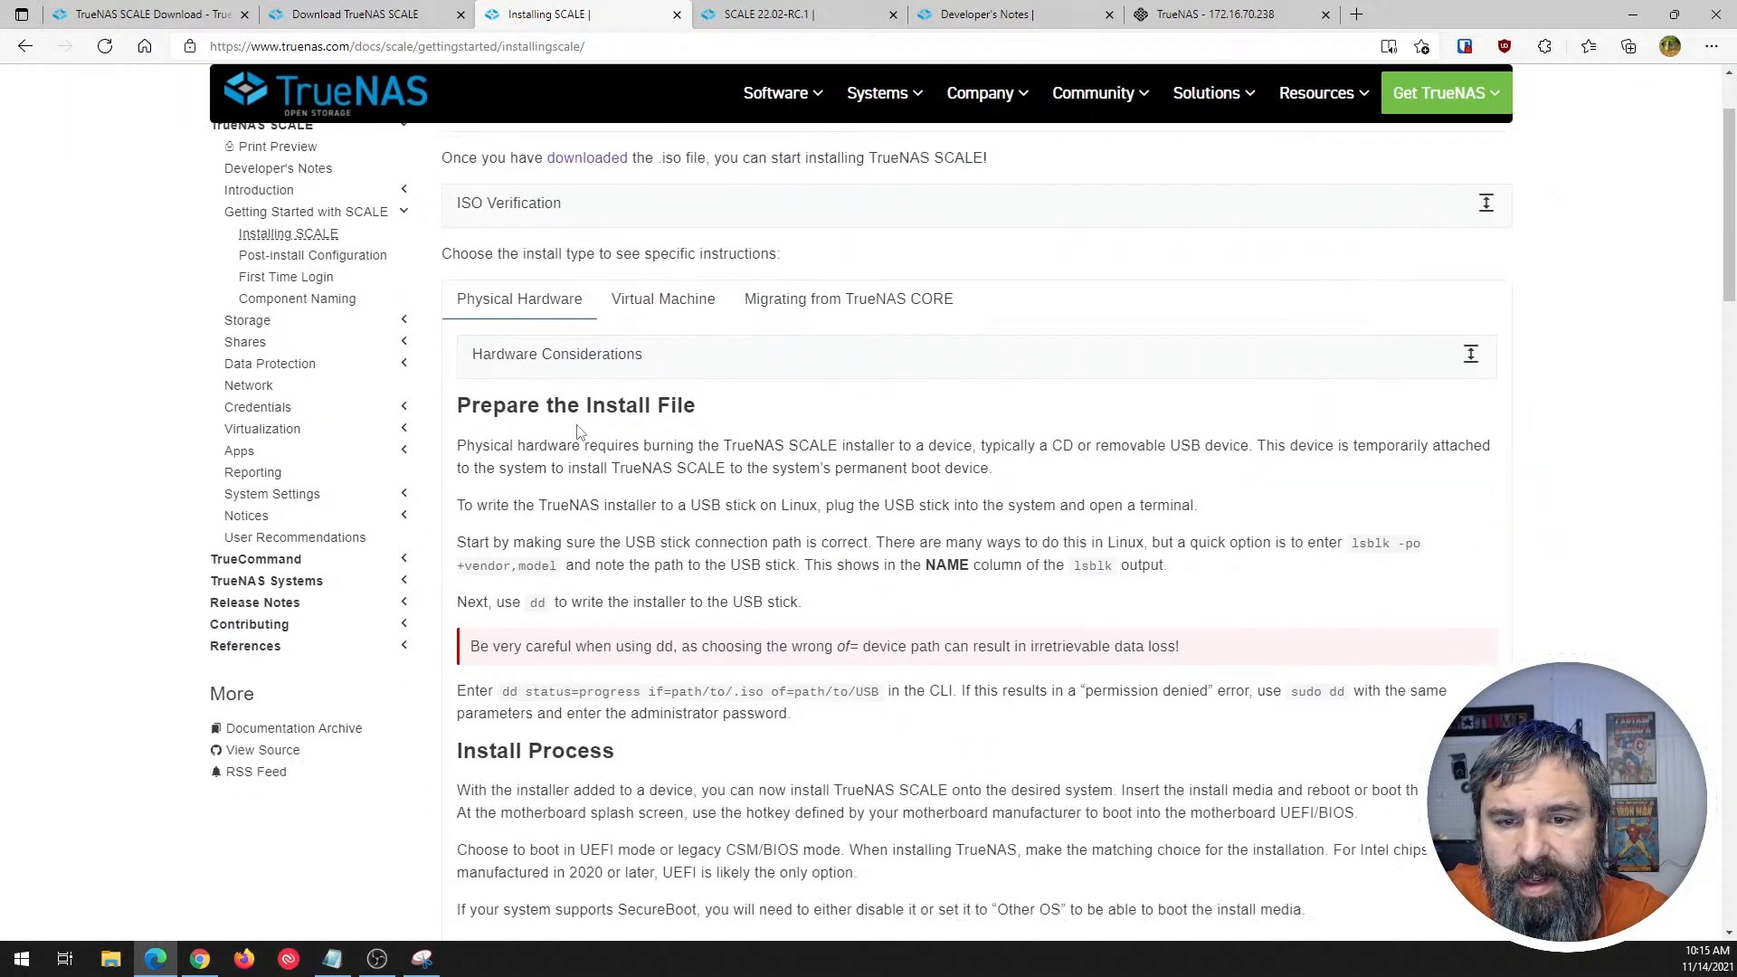
pyautogui.scroll(-1, 507, 307)
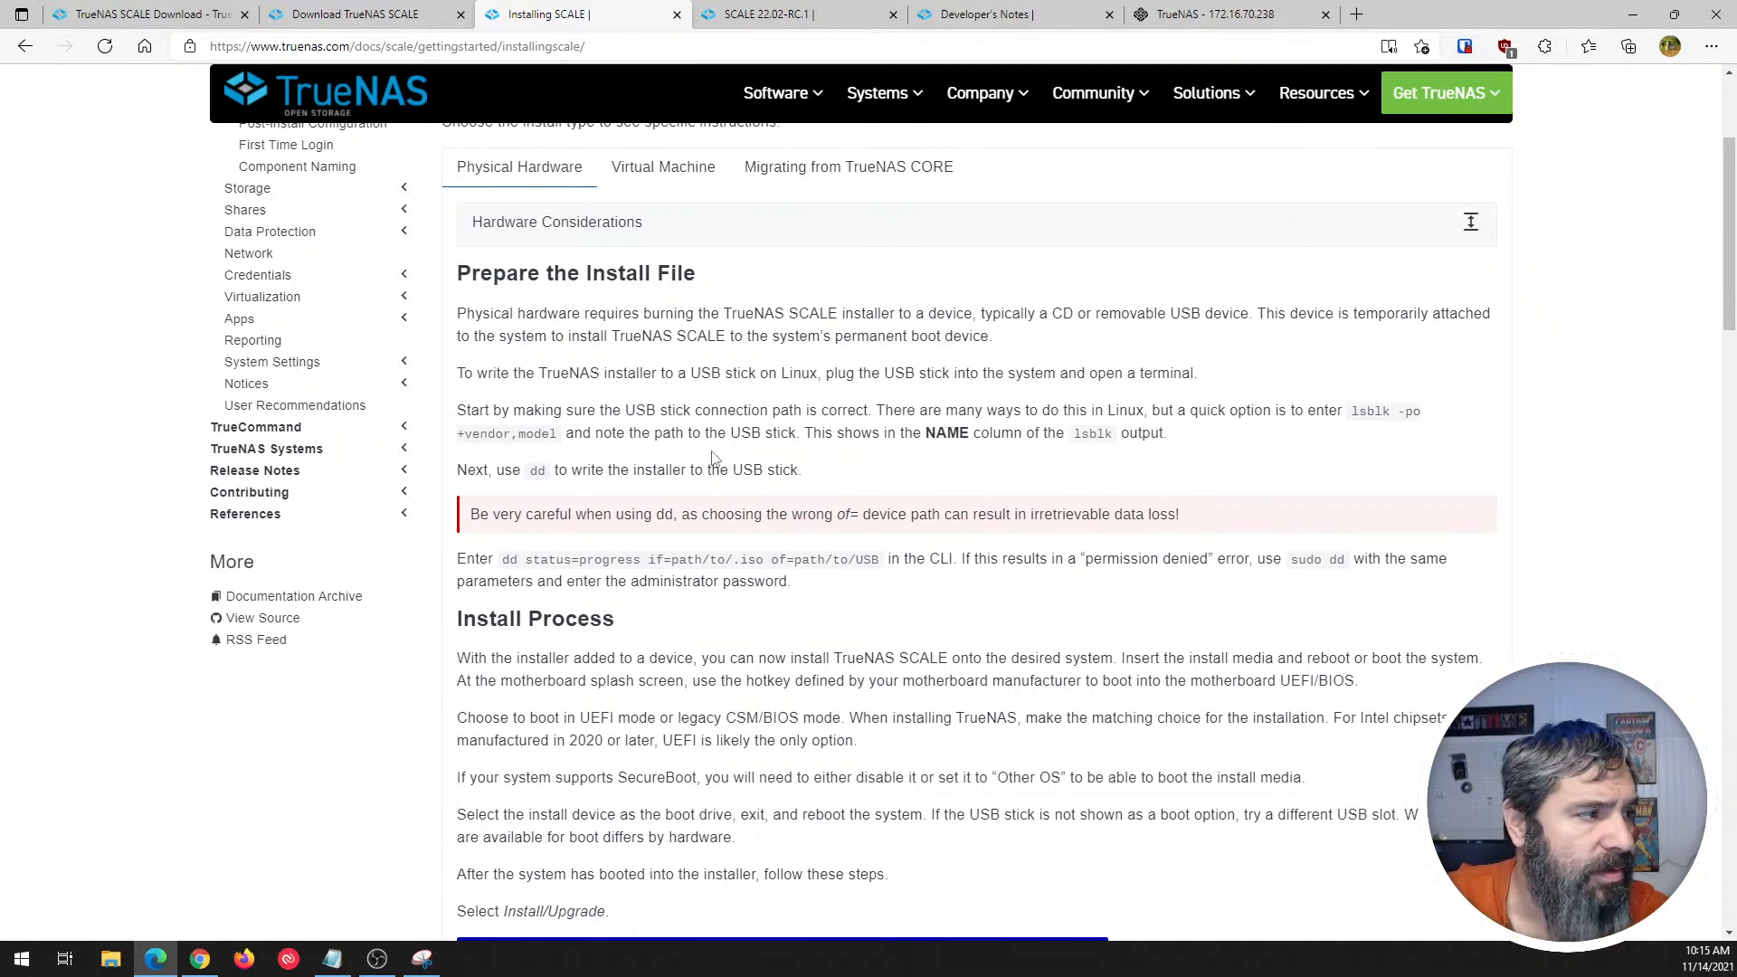
pyautogui.scroll(-3, 689, 454)
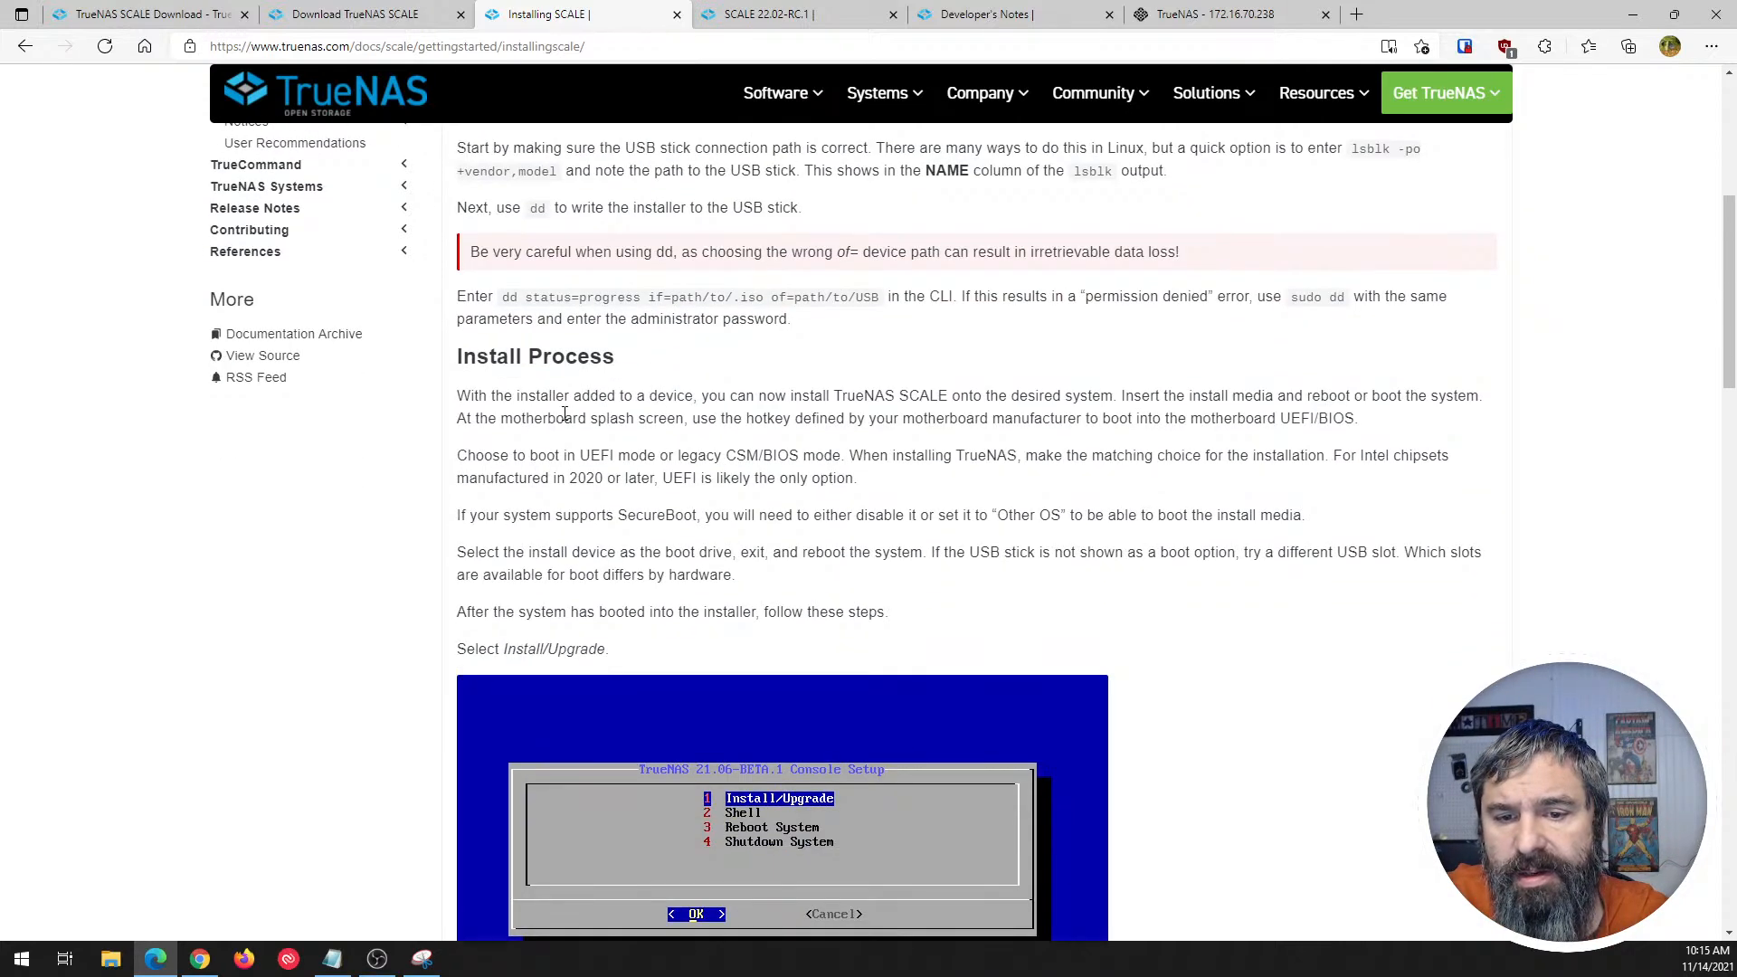
# - Read the Install Process instructions from the Install/Upgrade choice through drive selection, swap partition and root password, and return to the article's beginning
pyautogui.scroll(-2, 564, 414)
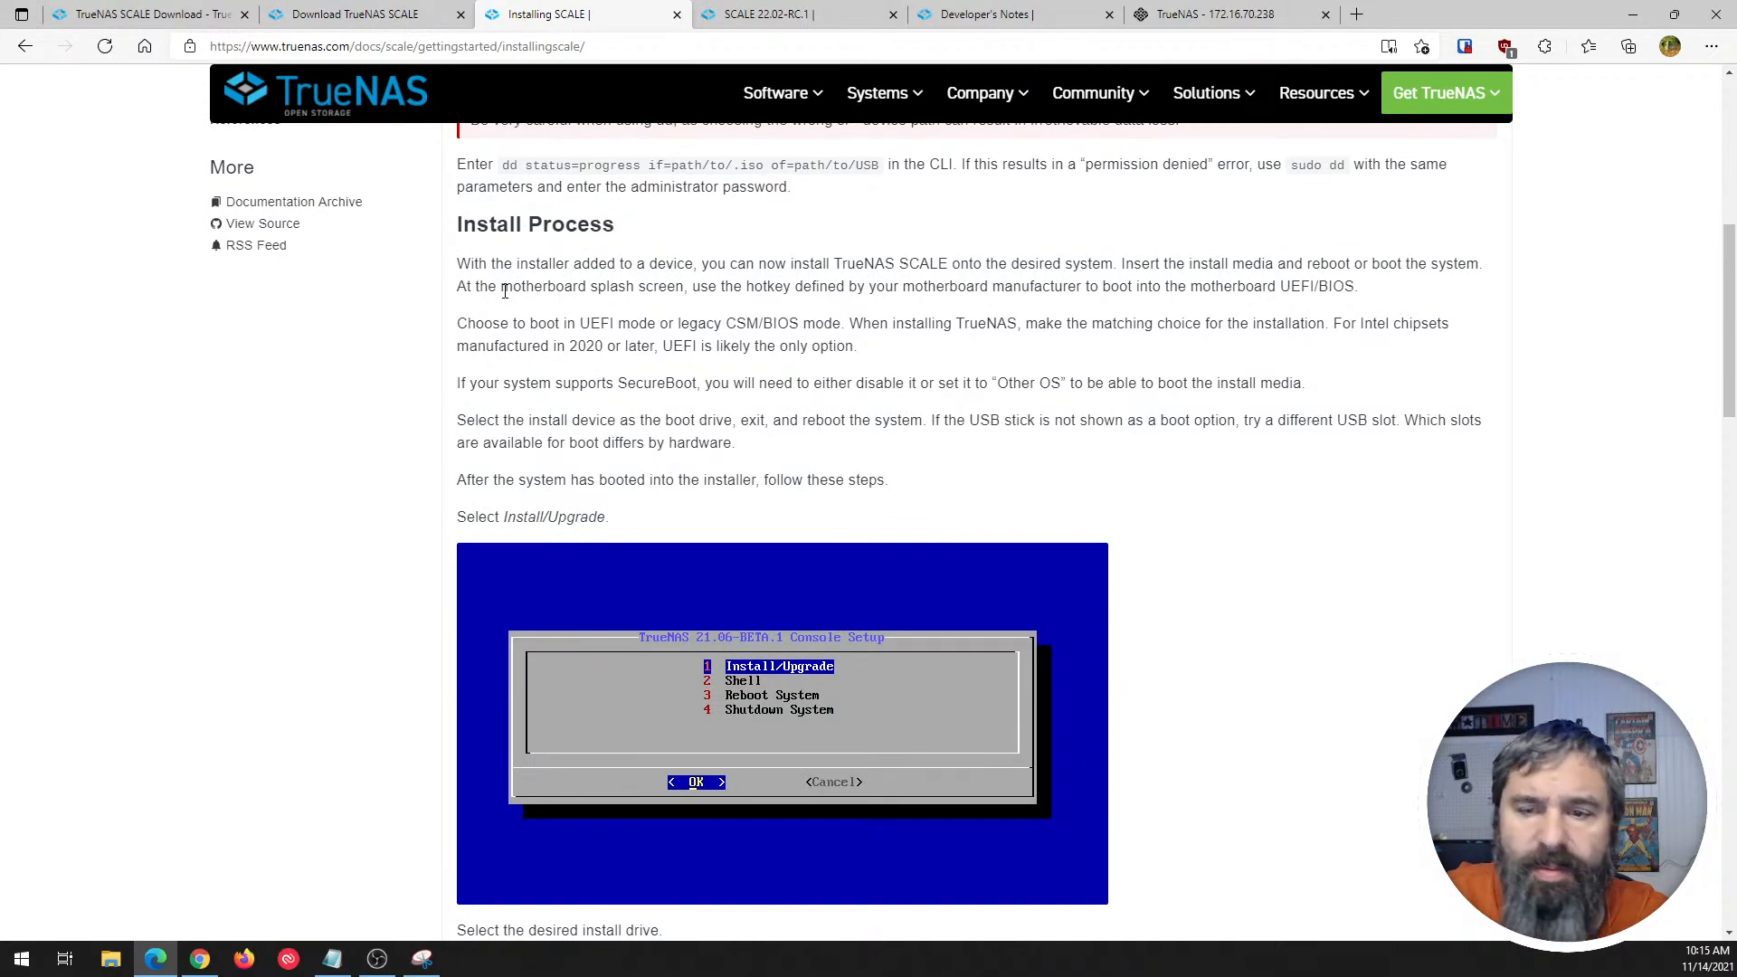
pyautogui.scroll(-3, 505, 292)
pyautogui.scroll(-3, 658, 425)
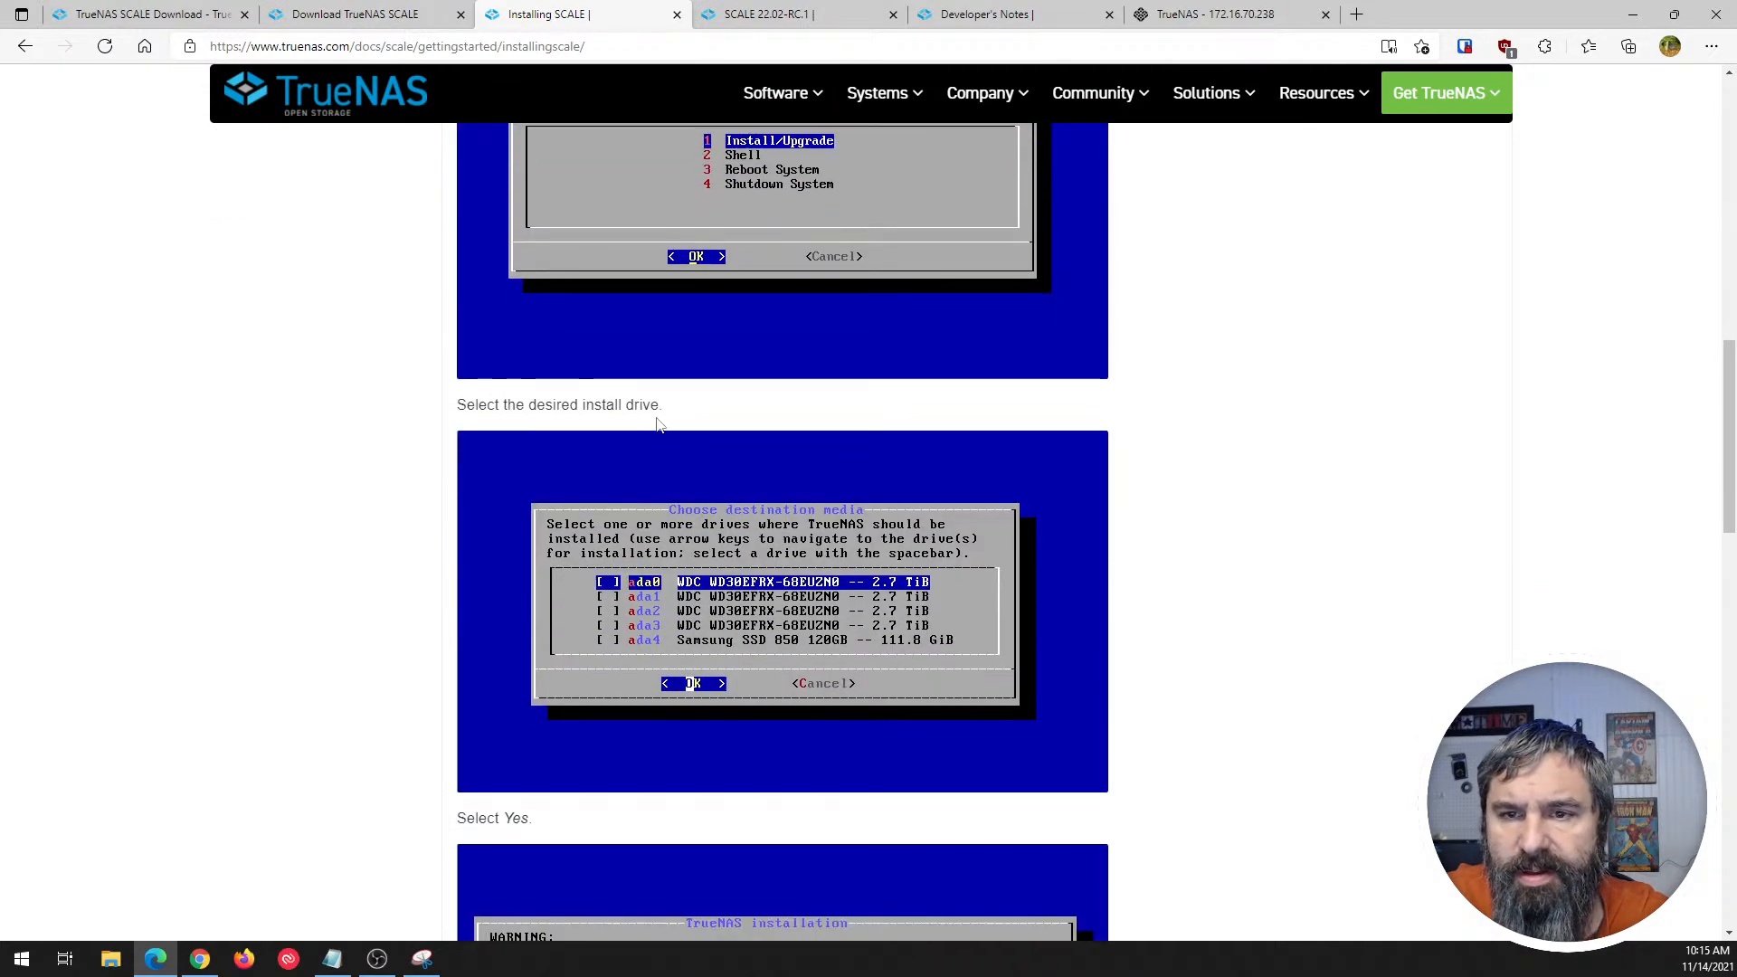
pyautogui.scroll(-4, 539, 605)
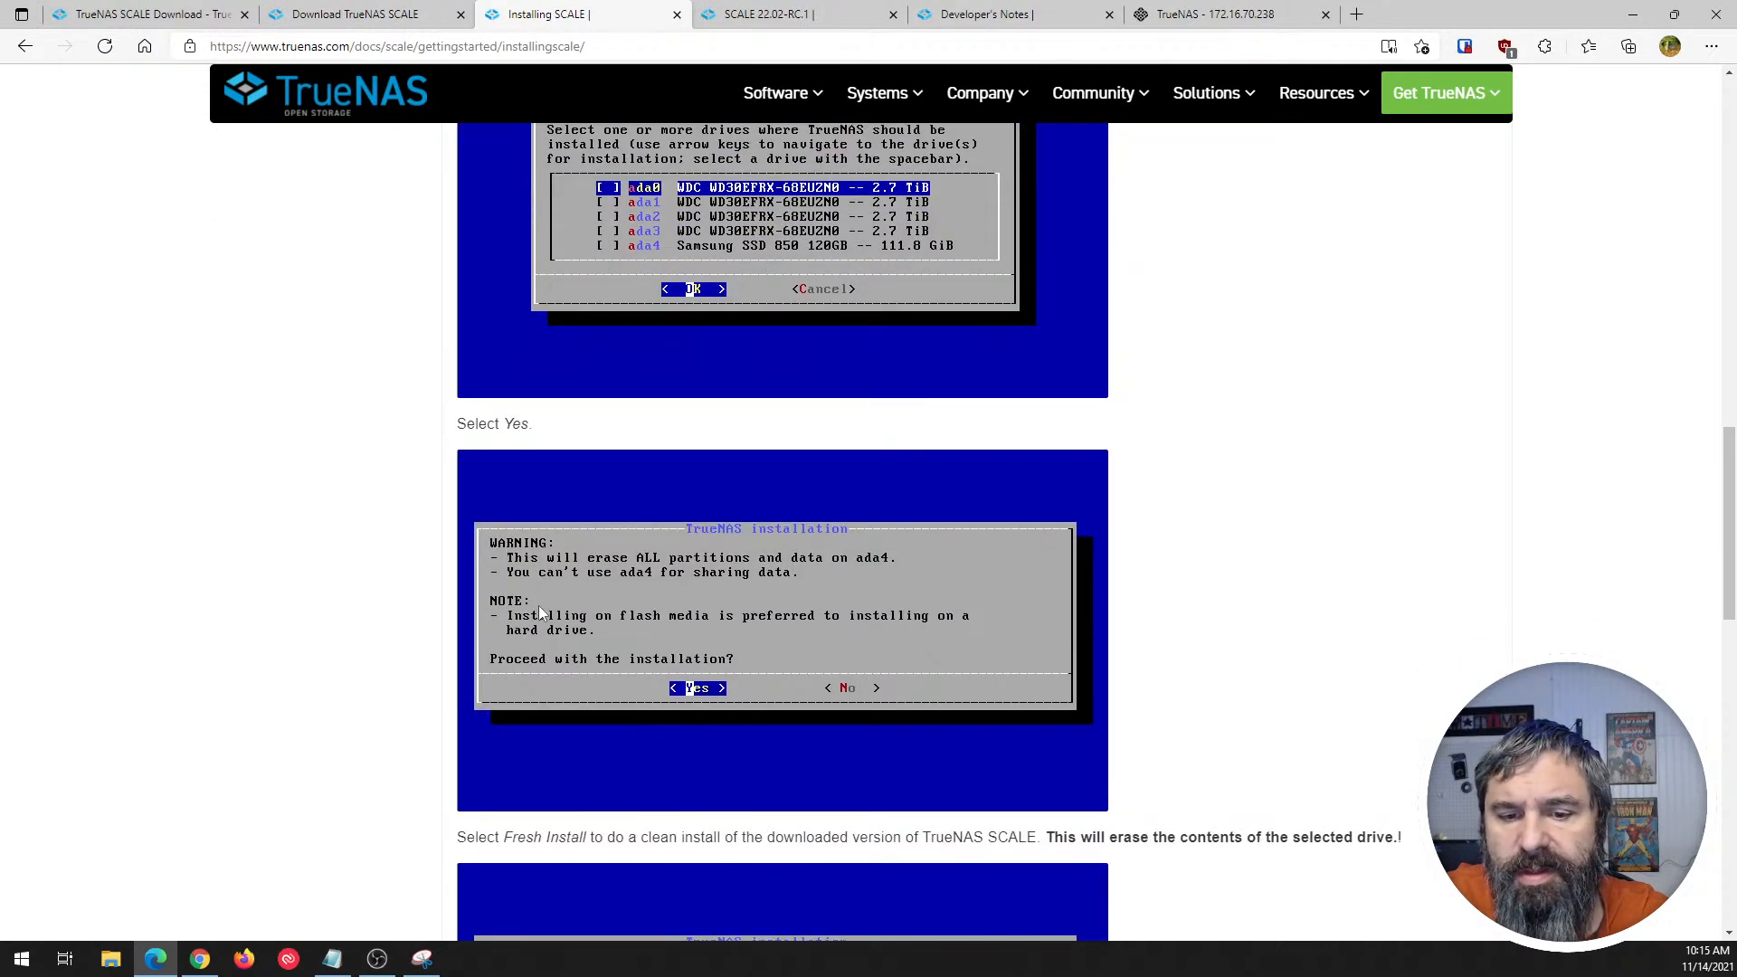
pyautogui.scroll(-2, 539, 606)
pyautogui.scroll(-7, 545, 494)
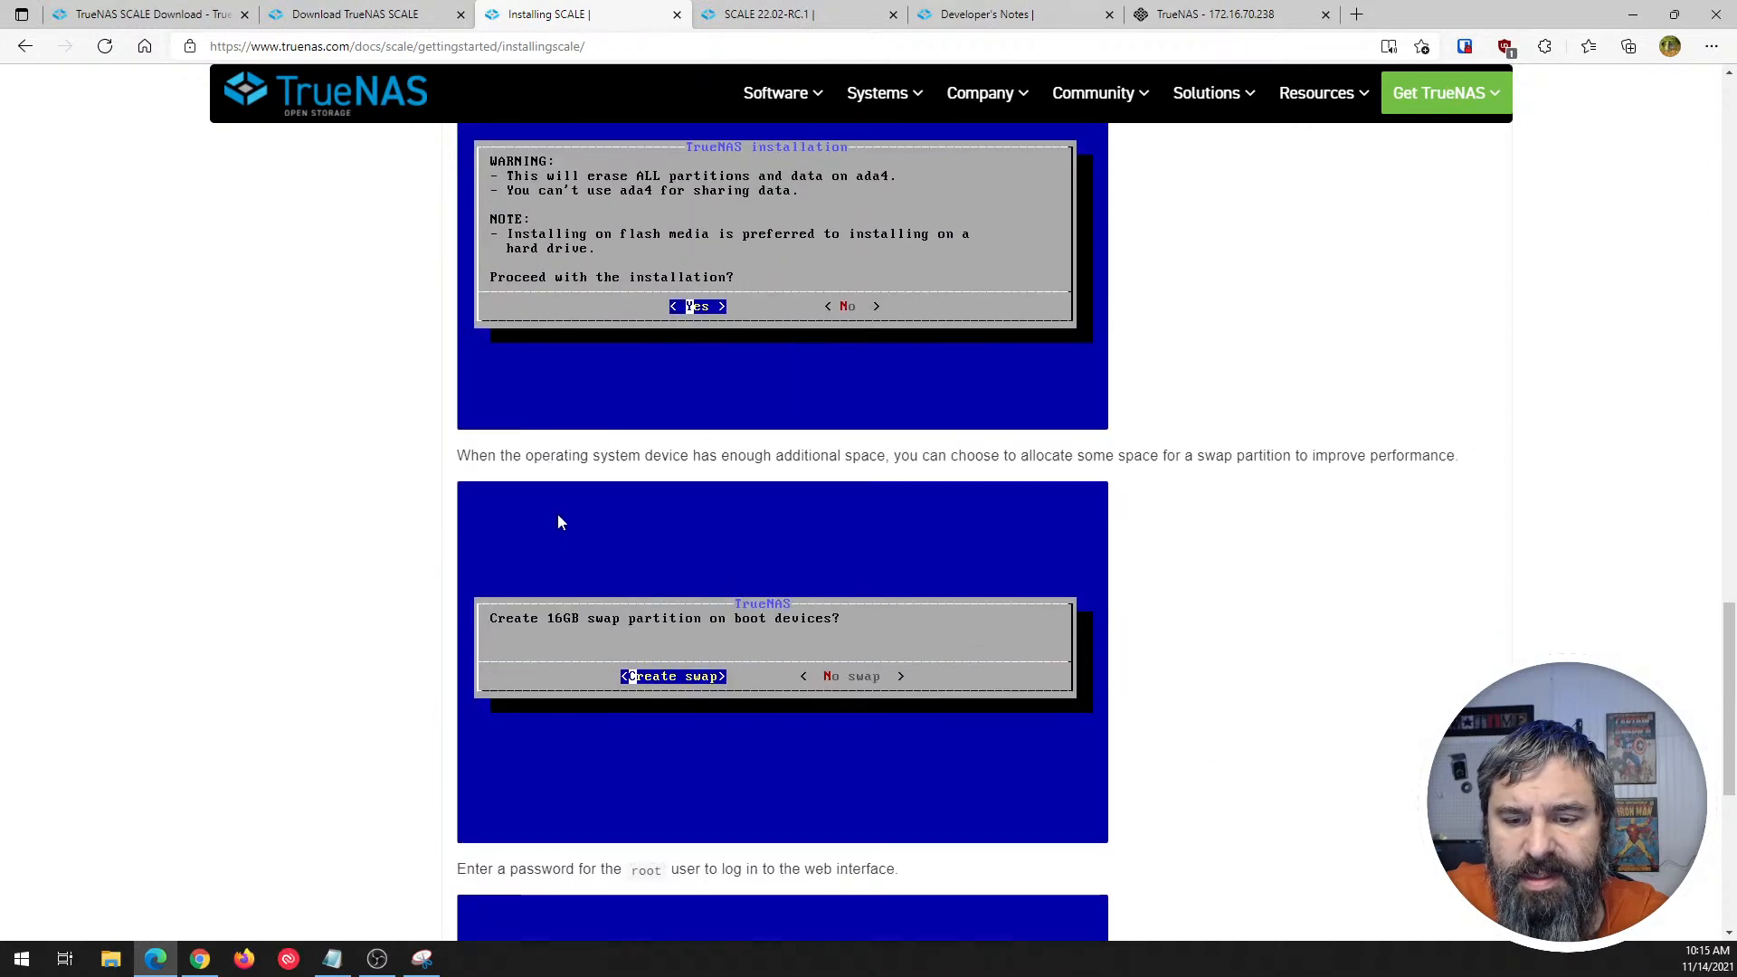
pyautogui.scroll(-6, 558, 522)
pyautogui.scroll(4, 579, 511)
pyautogui.scroll(-1, 590, 500)
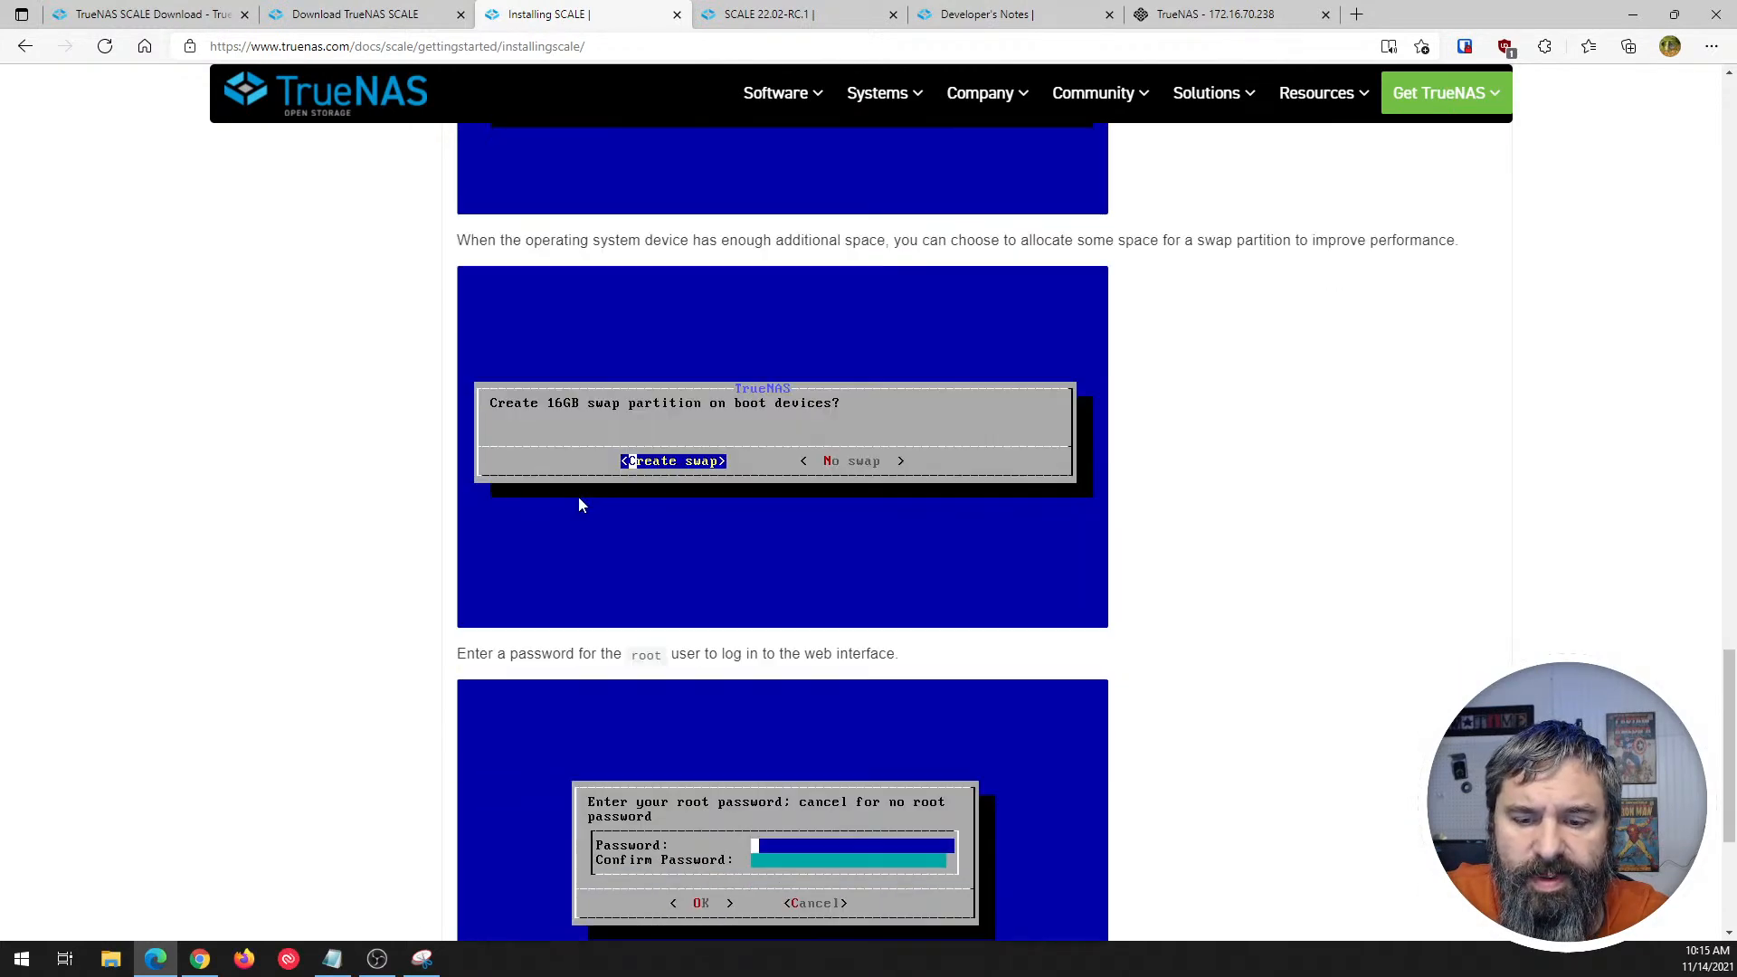
pyautogui.scroll(-4, 581, 505)
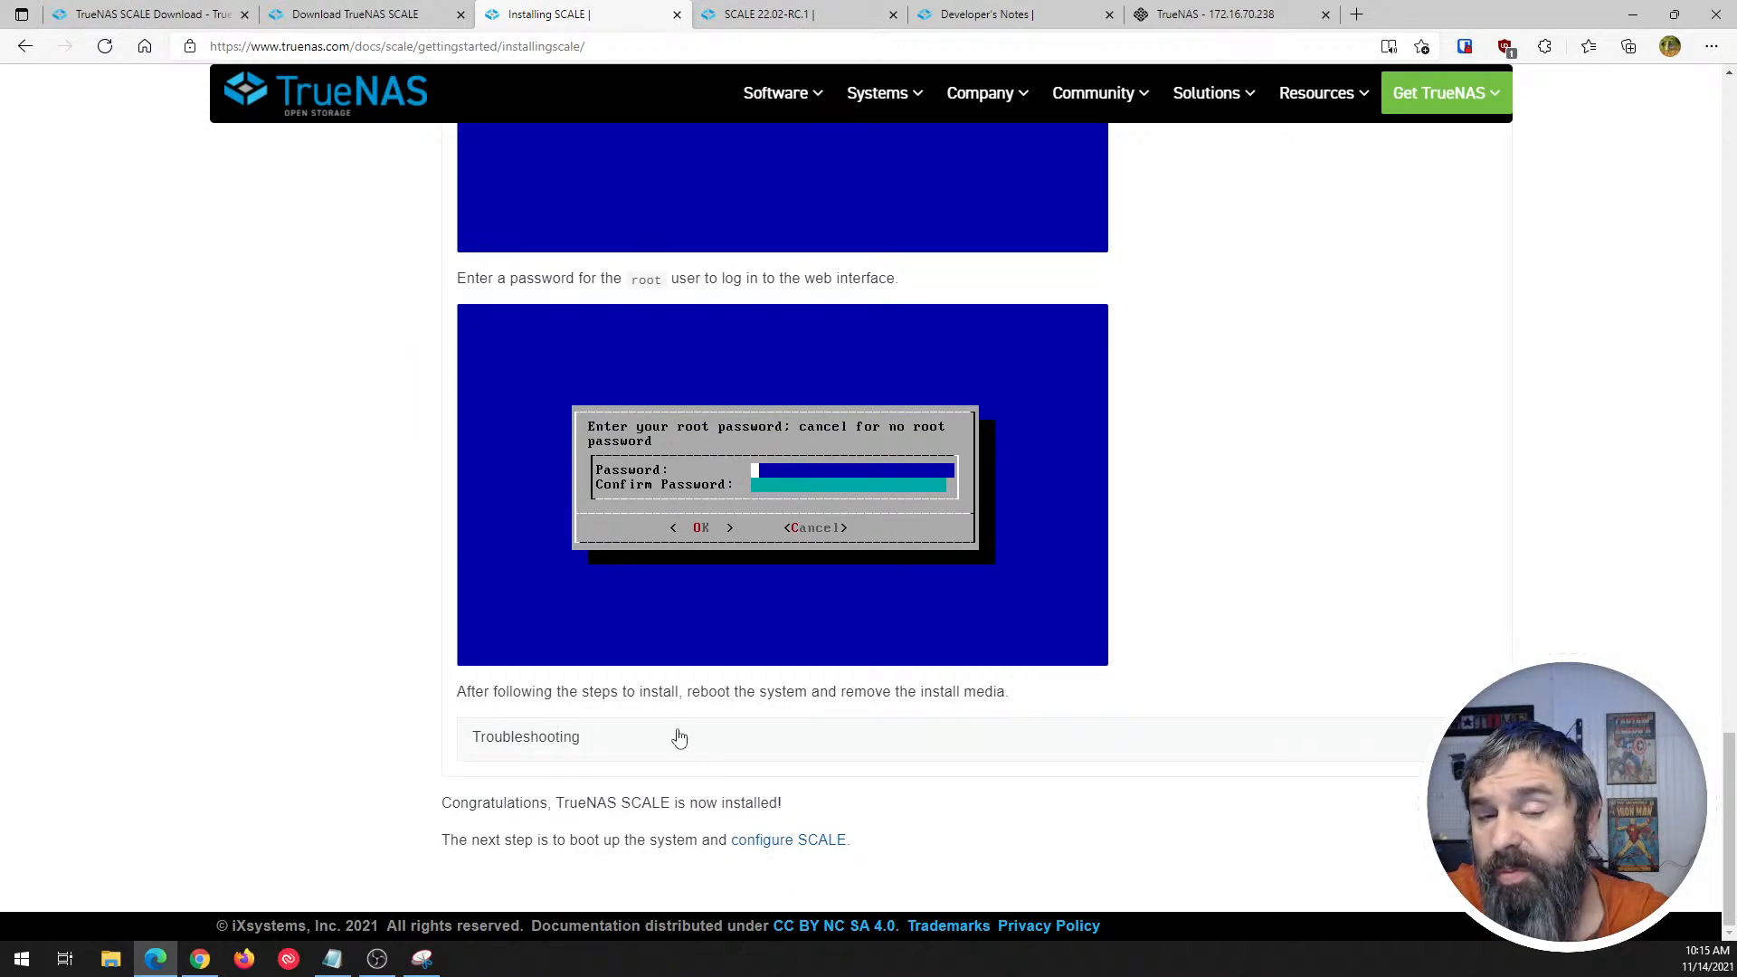
pyautogui.scroll(20, 679, 736)
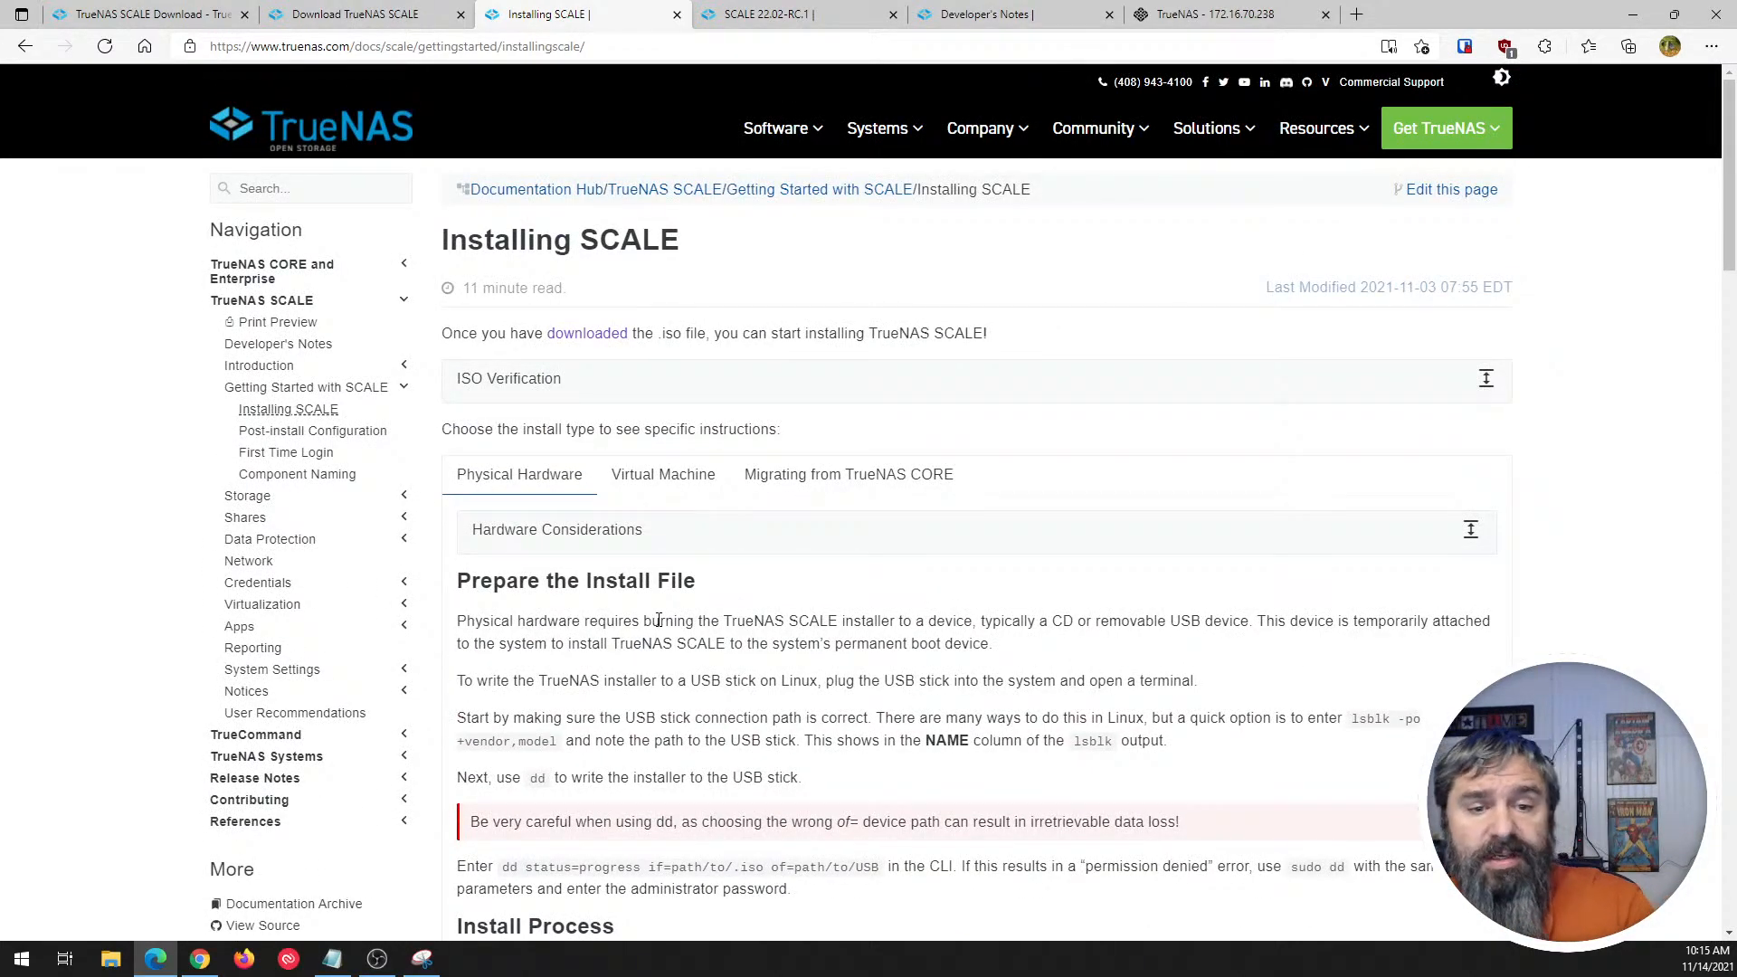
# - Open the Post-install Configuration article and skim the network interface, default gateway, root password and system reset sections
pyautogui.click(335, 434)
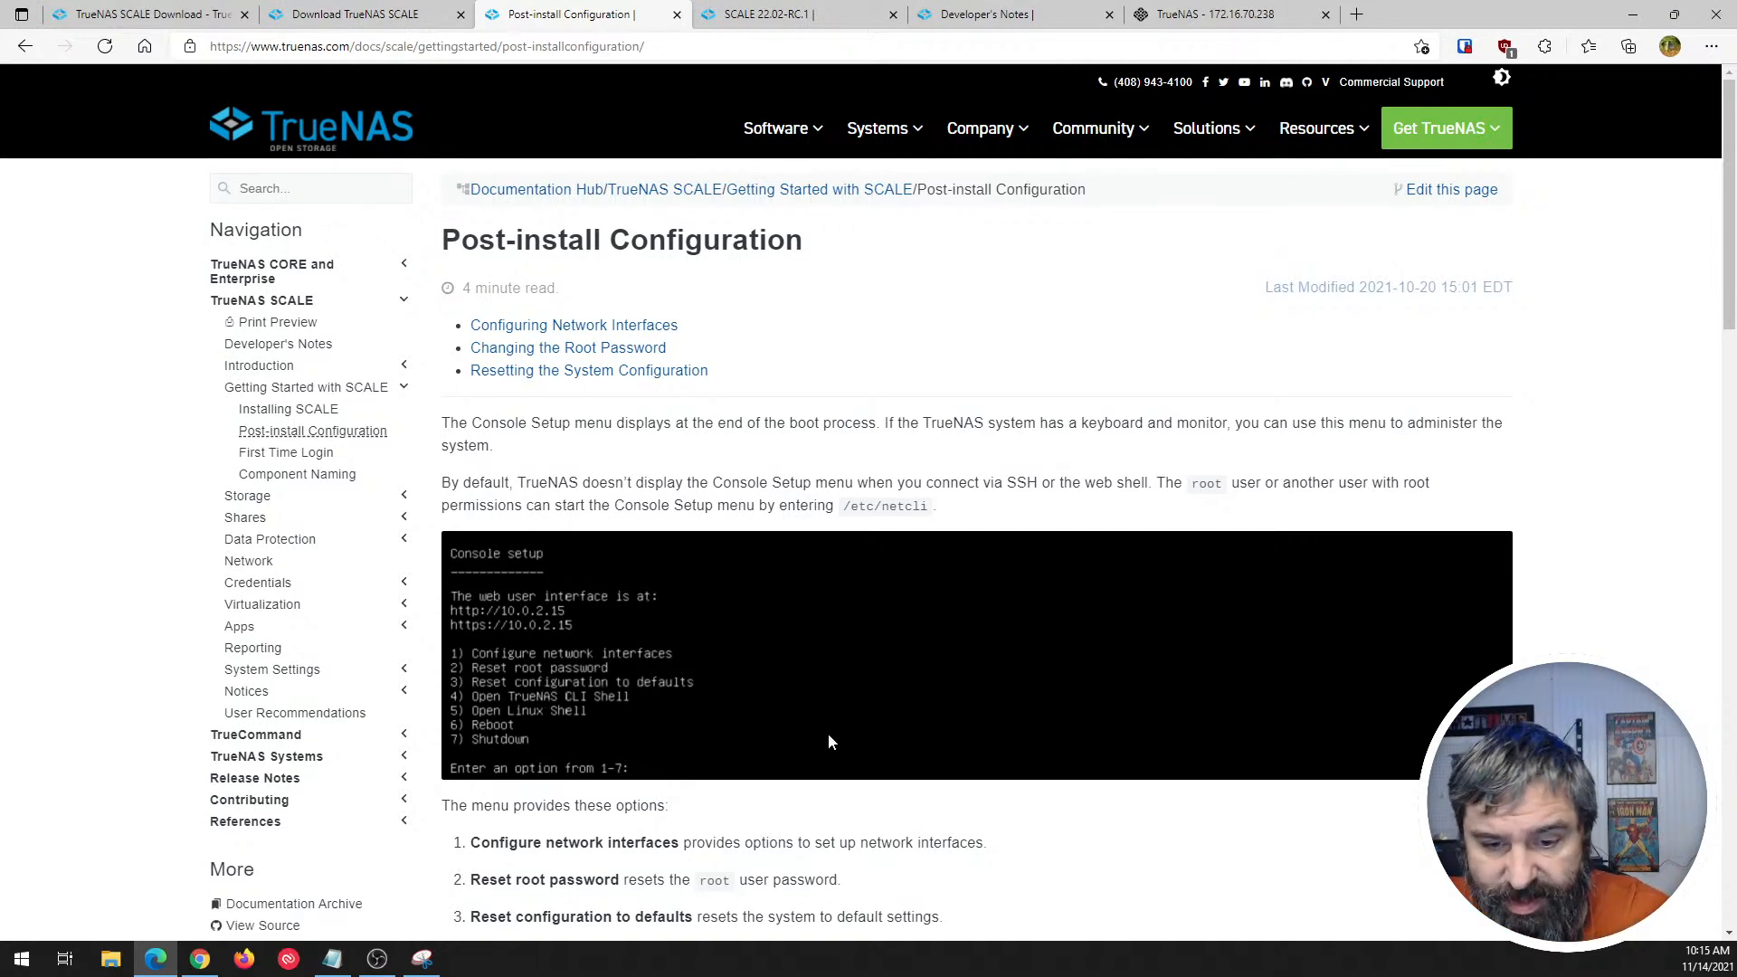
pyautogui.scroll(-5, 828, 733)
pyautogui.scroll(-4, 750, 638)
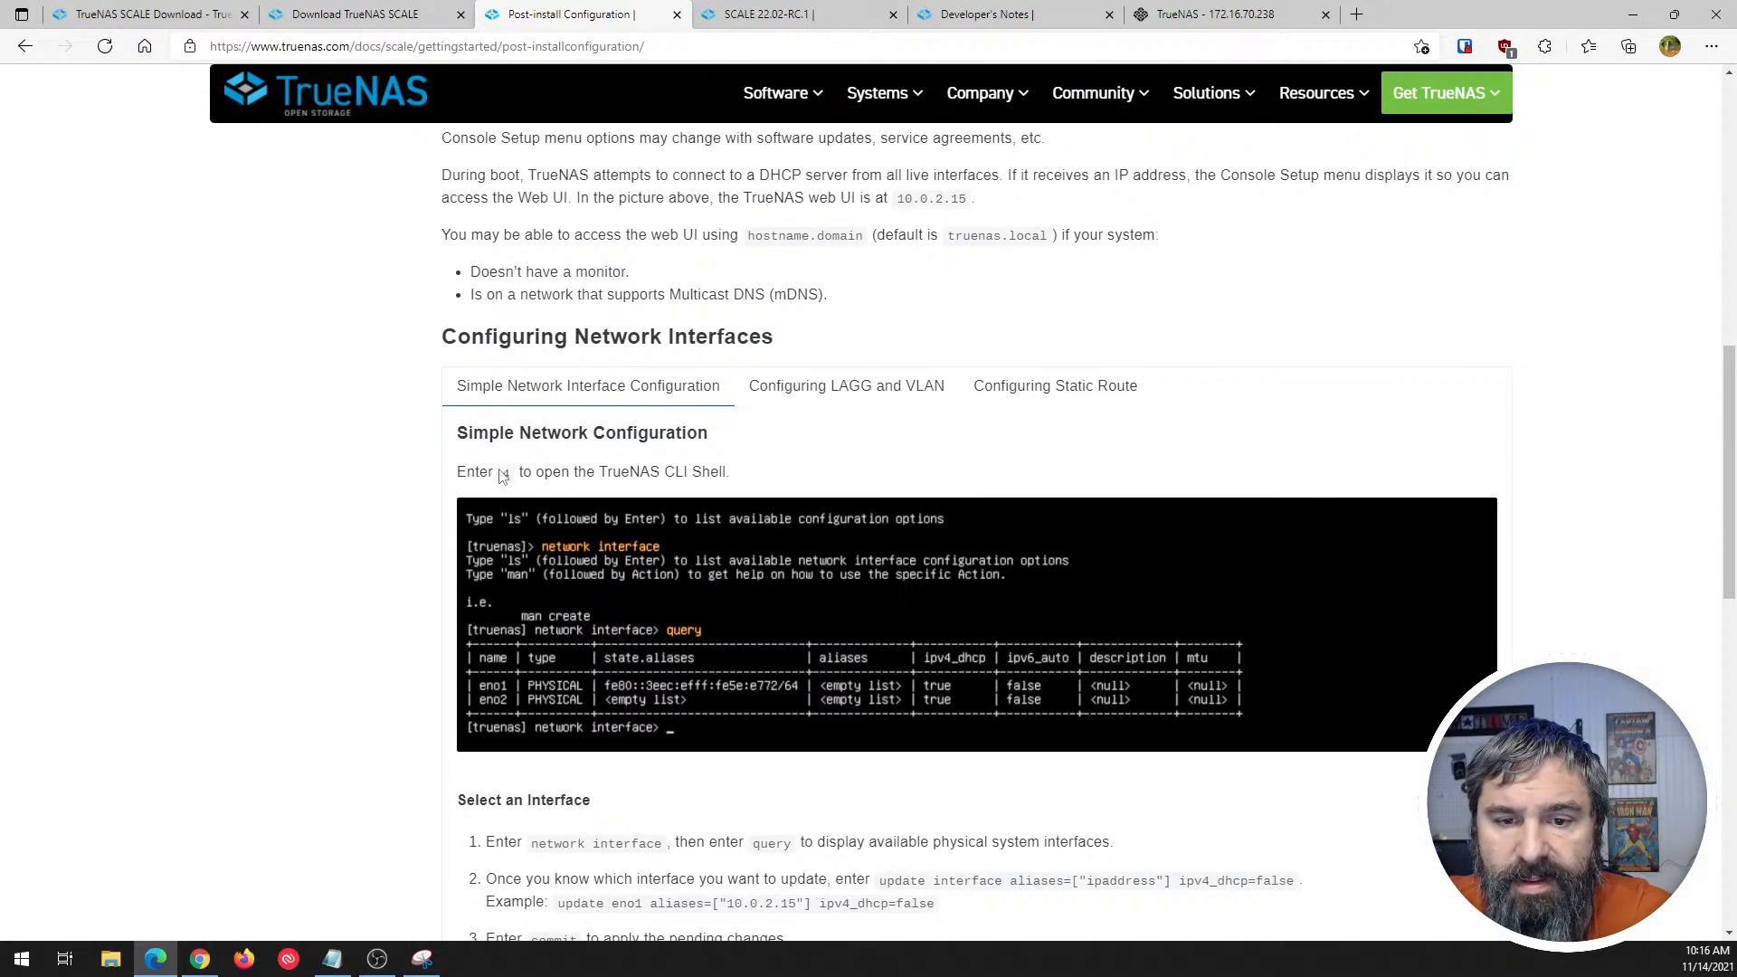
pyautogui.scroll(-1, 556, 515)
pyautogui.scroll(-8, 557, 513)
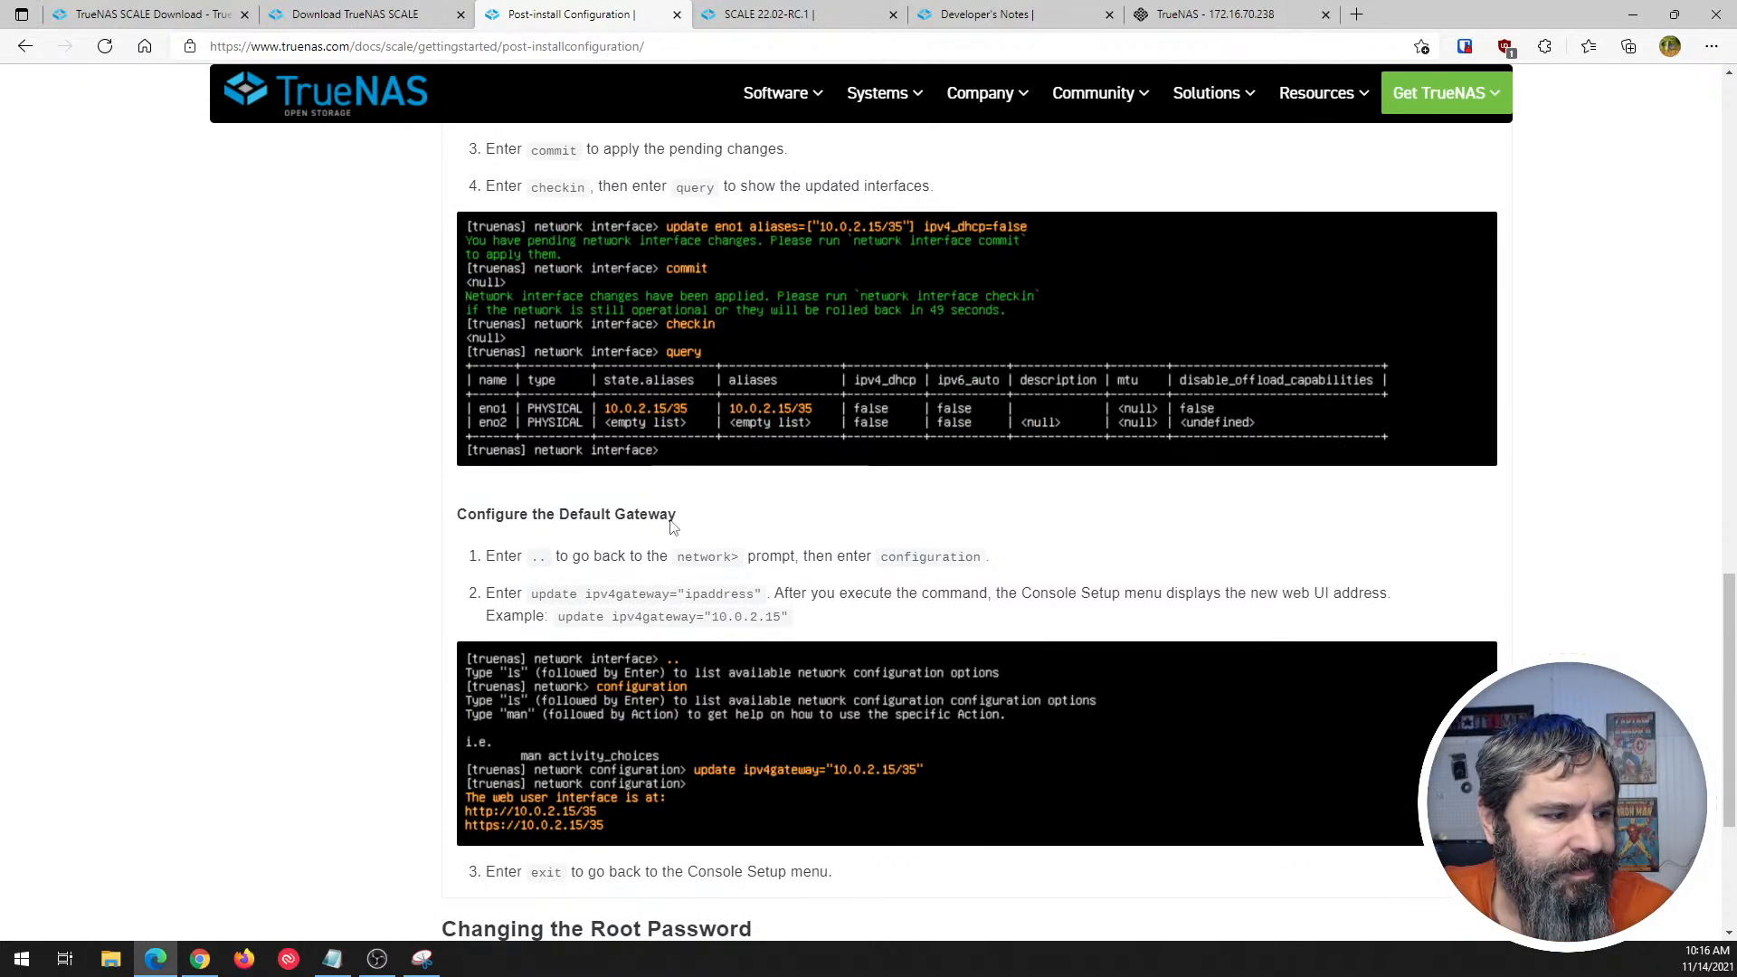
pyautogui.scroll(-4, 639, 612)
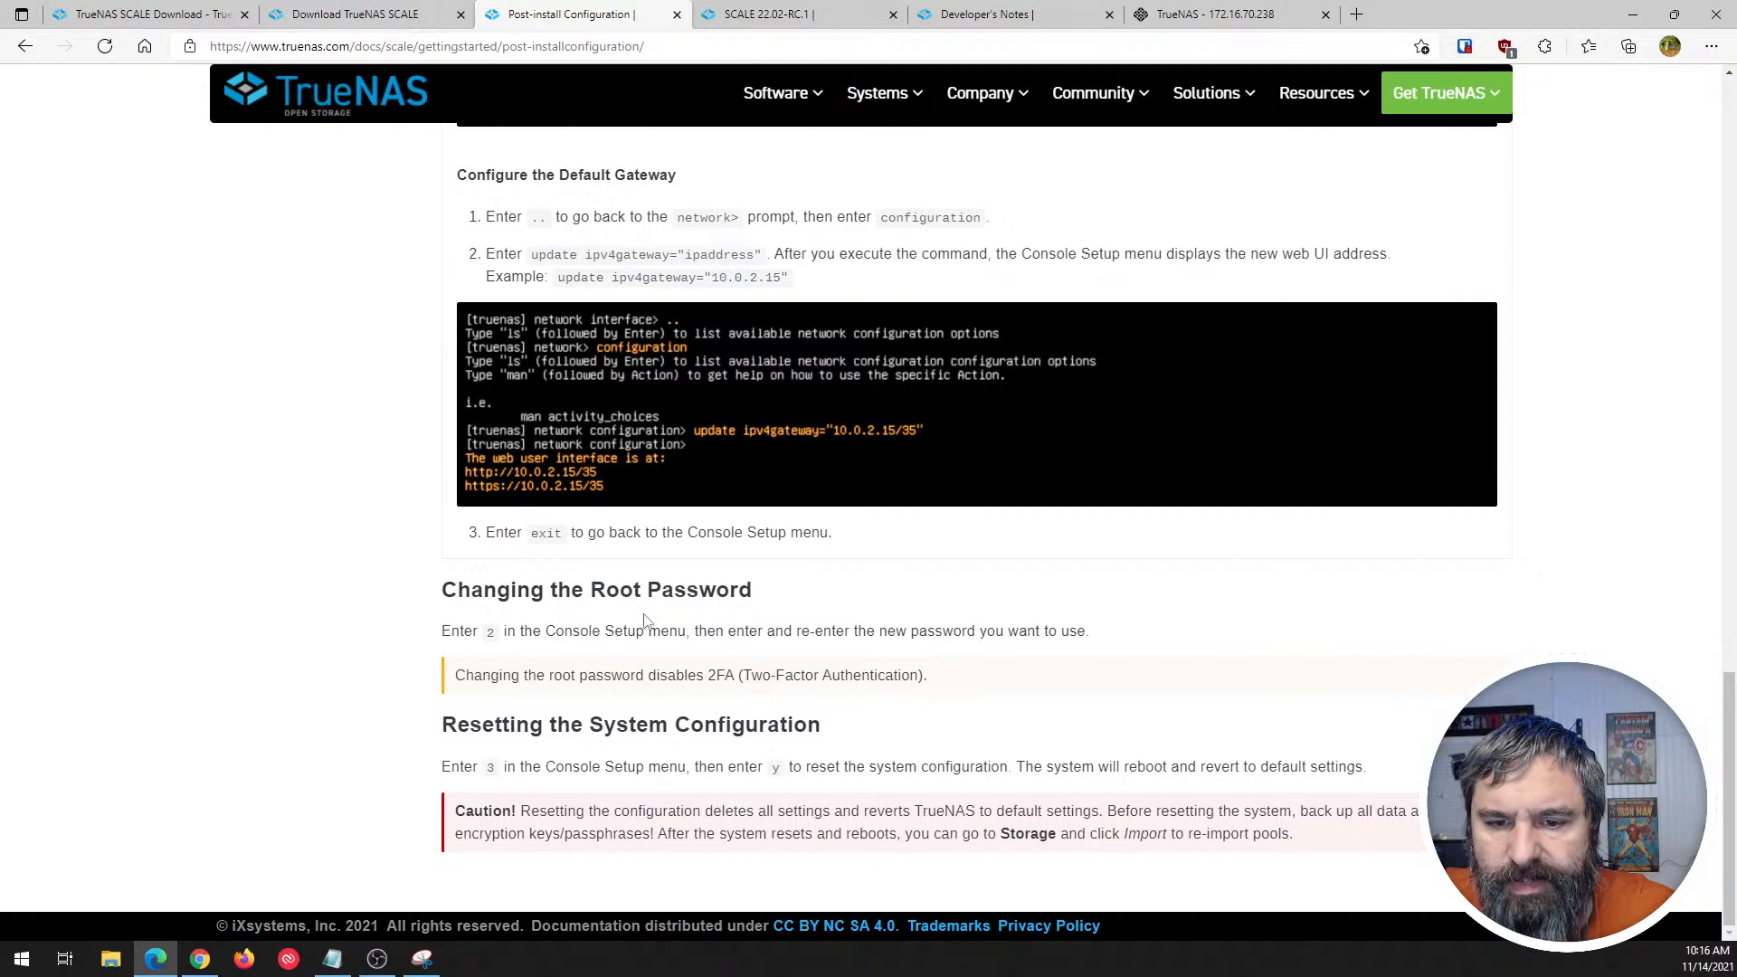
pyautogui.scroll(14, 660, 712)
pyautogui.scroll(10, 655, 705)
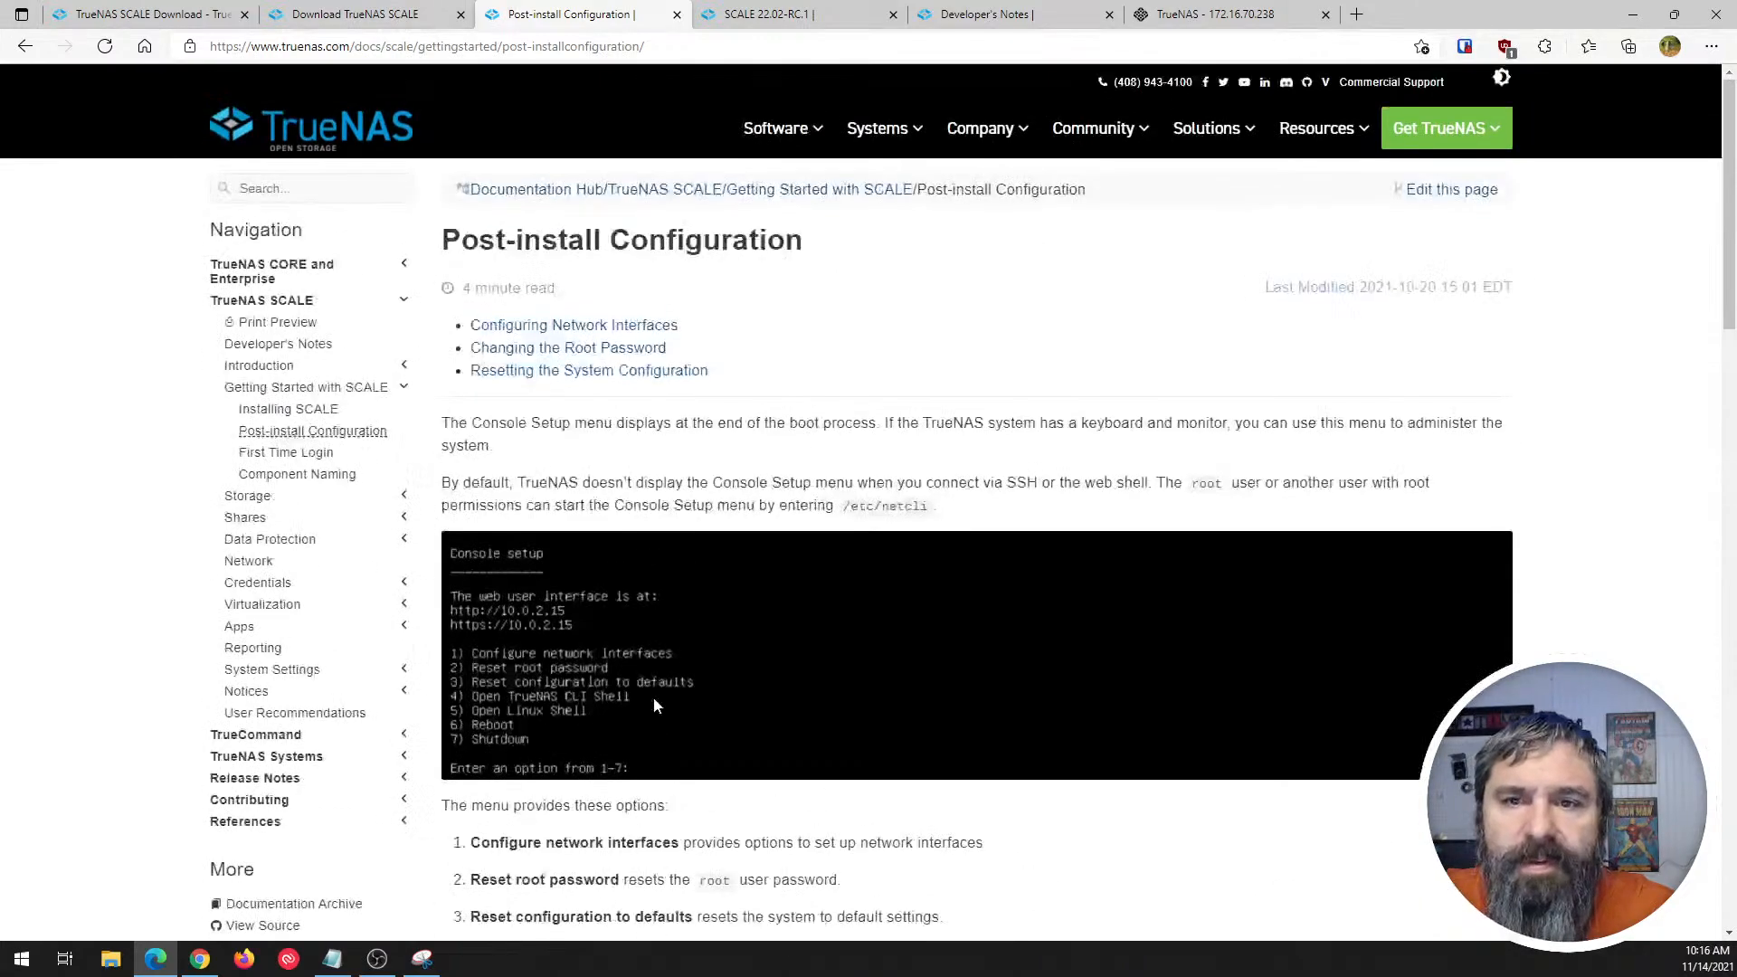
# - Bring up the TrueNAS SCALE sign-in page and open the TrueNAS CORE system at 192.168.11.171 in a new tab
pyautogui.click(1169, 20)
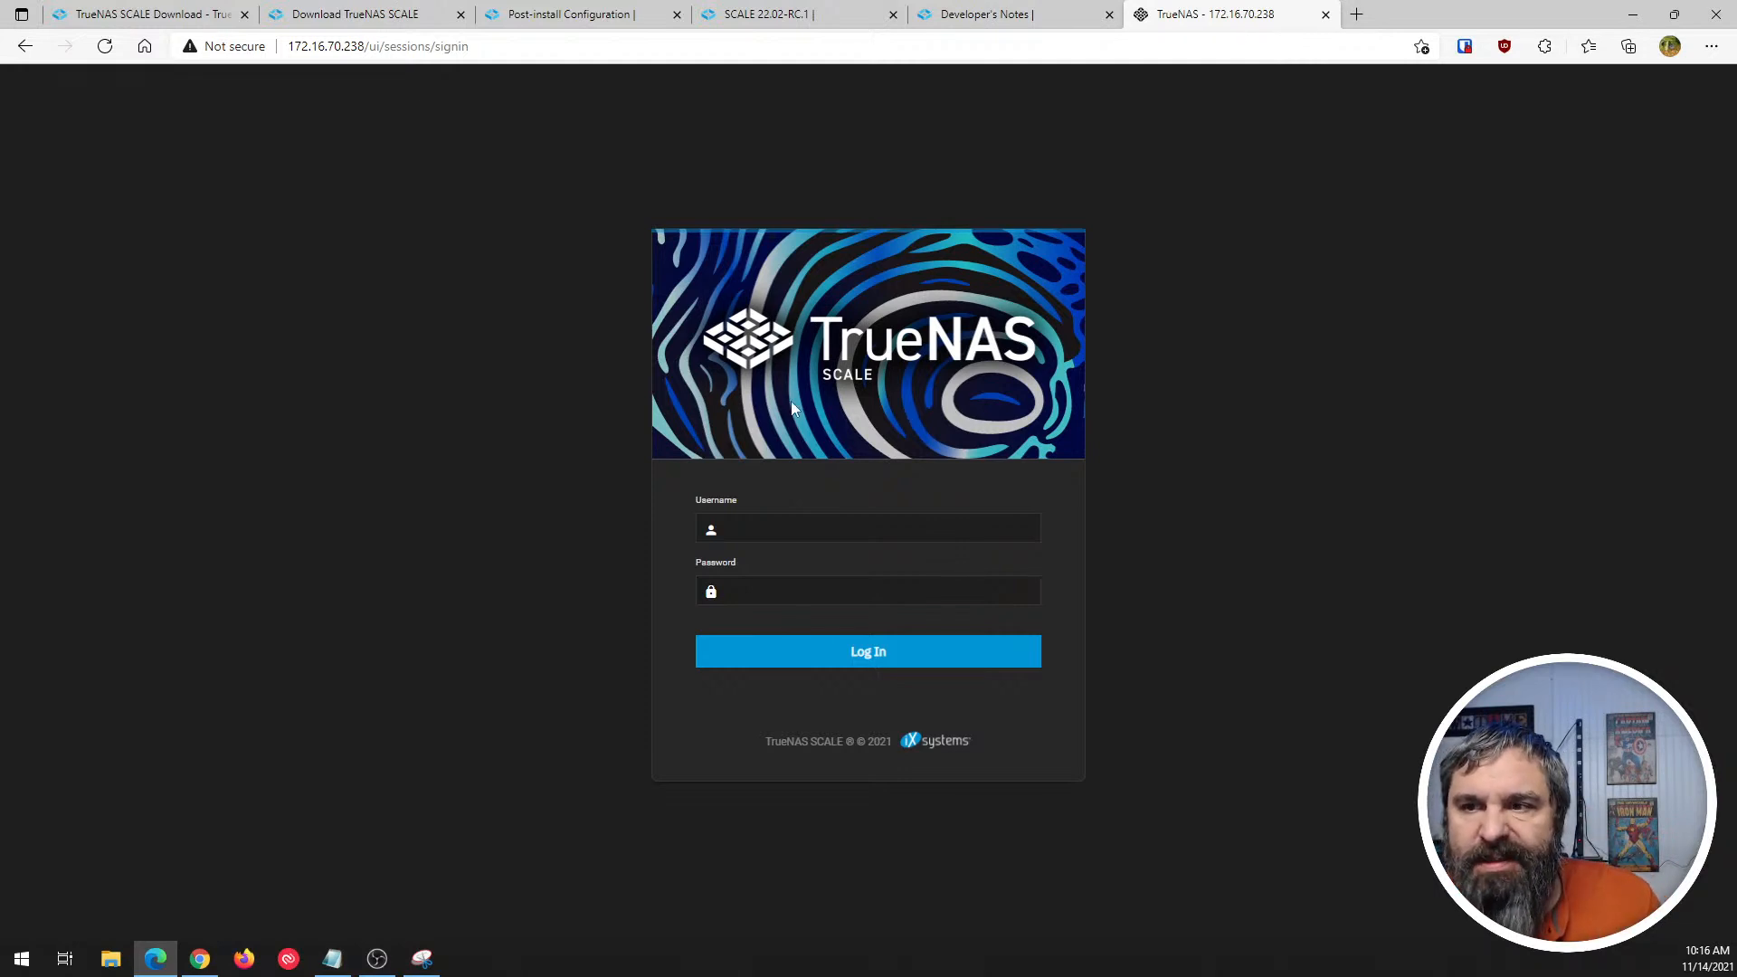
pyautogui.click(1356, 15)
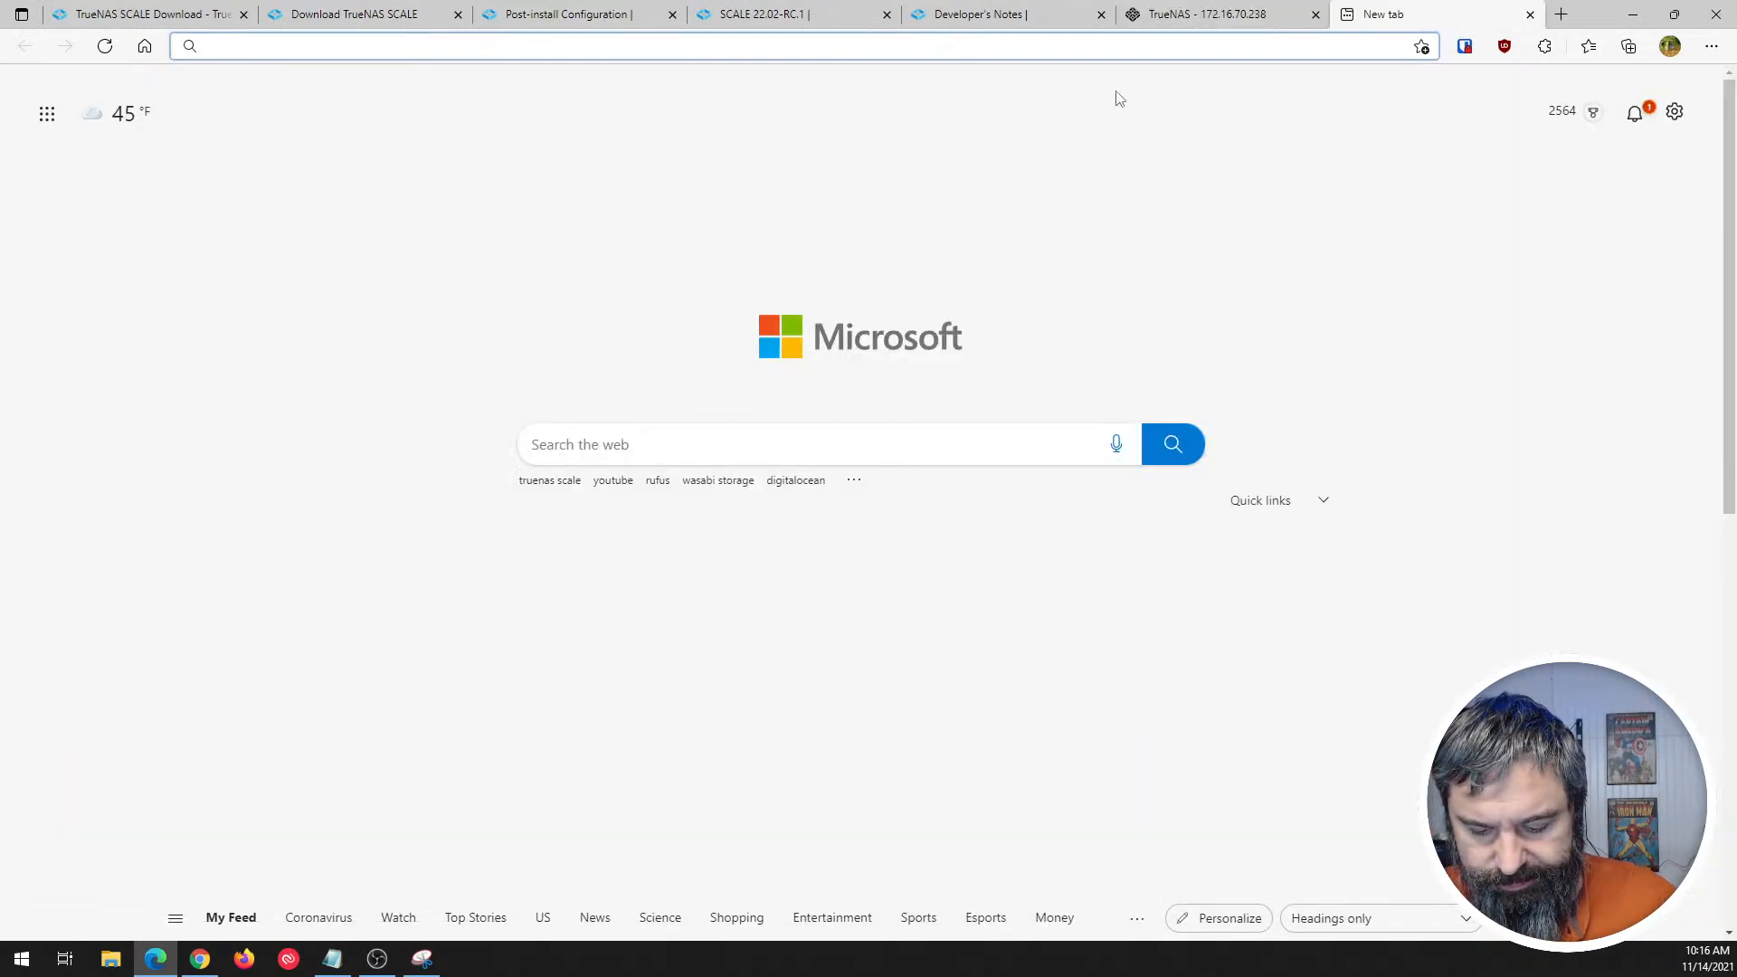
pyautogui.write('192')
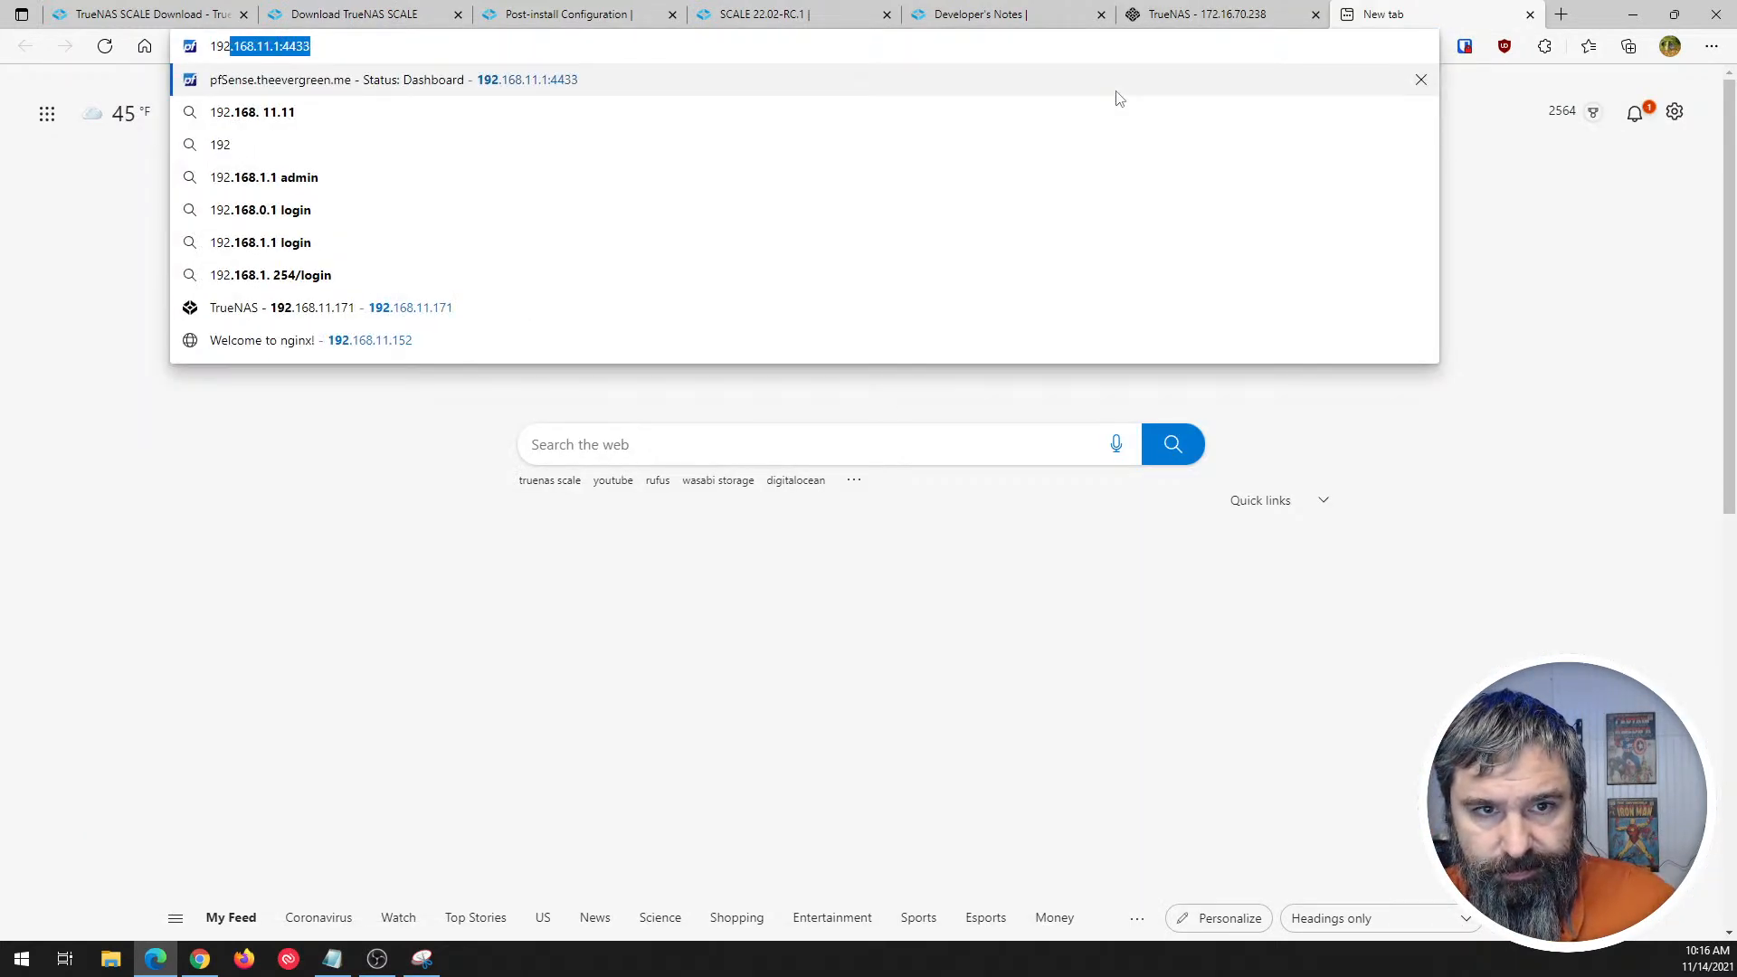
pyautogui.write('.168.11.')
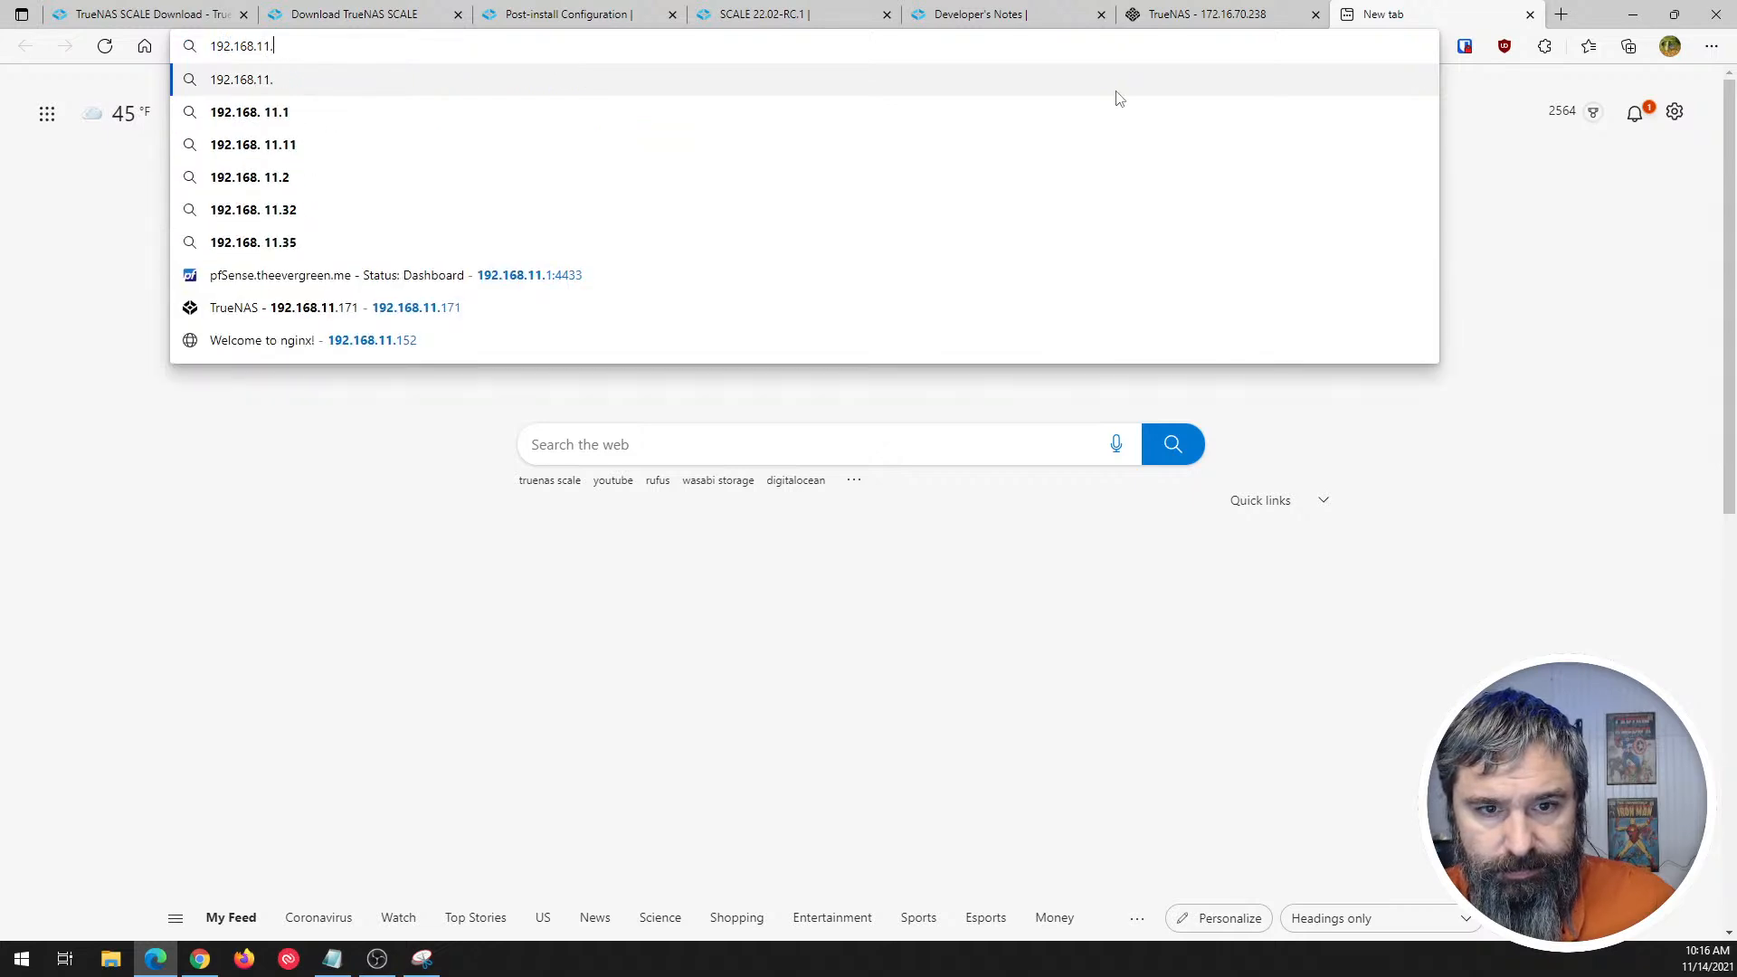
pyautogui.press('Down')
pyautogui.press('Down')
pyautogui.press('Down')
pyautogui.press('Down')
pyautogui.press('Down')
pyautogui.press('Down')
pyautogui.press('Down')
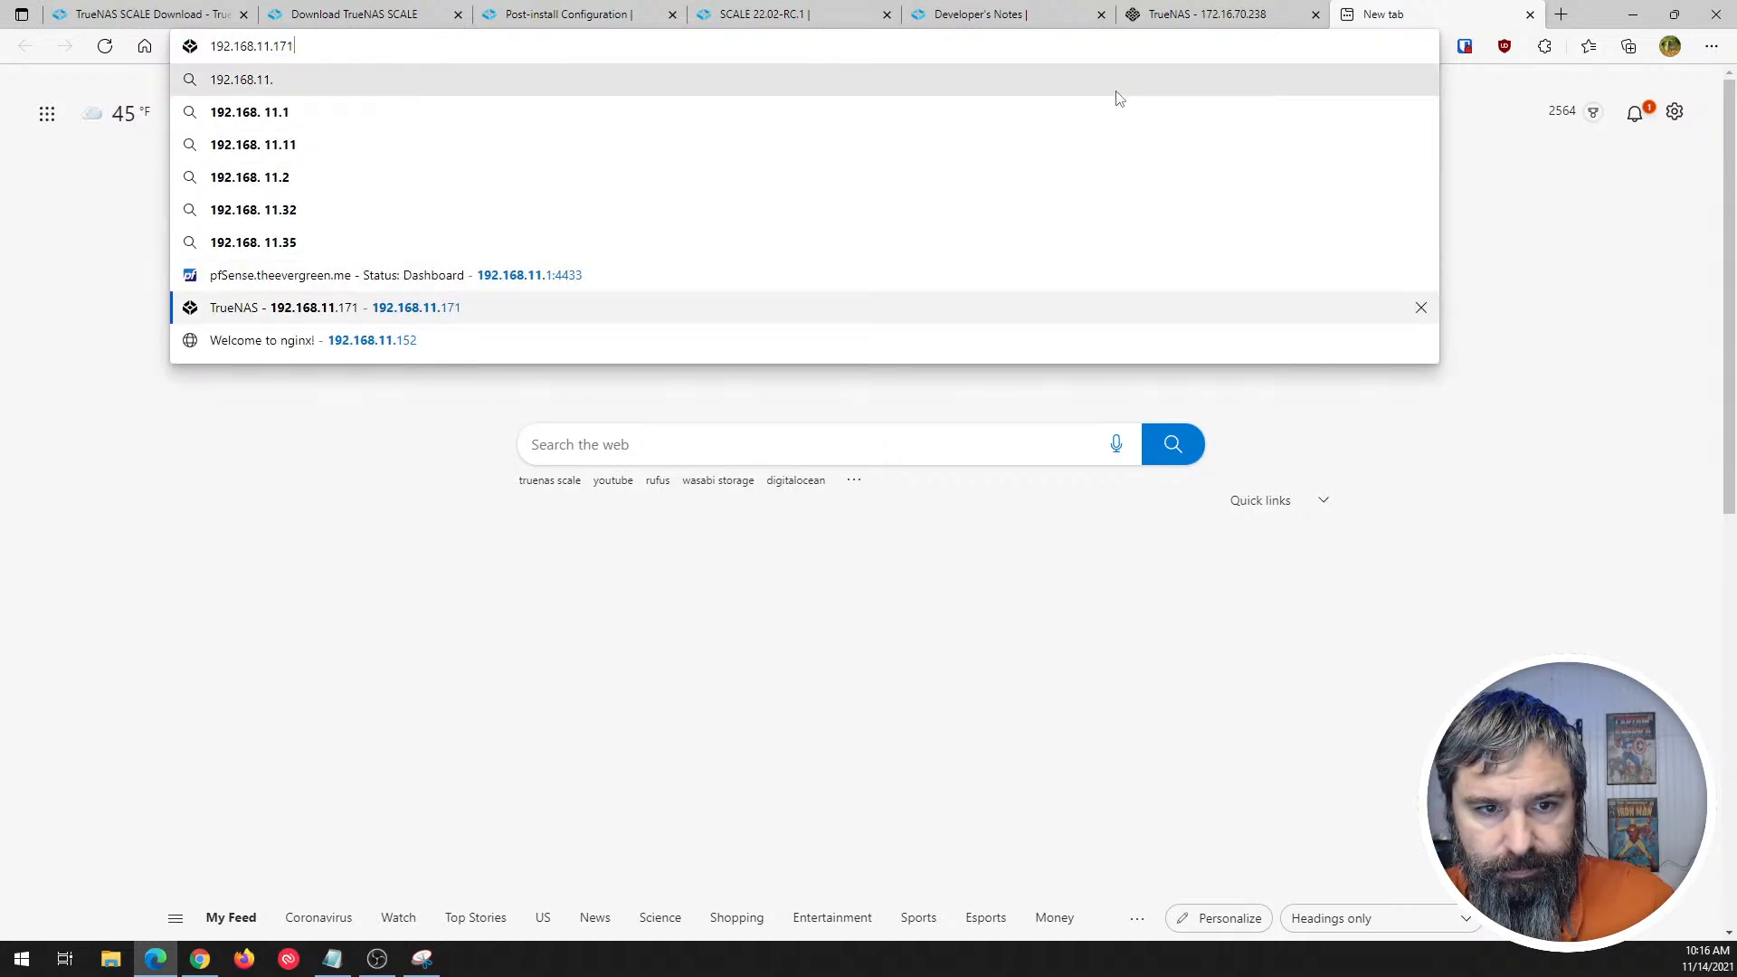
pyautogui.press('Return')
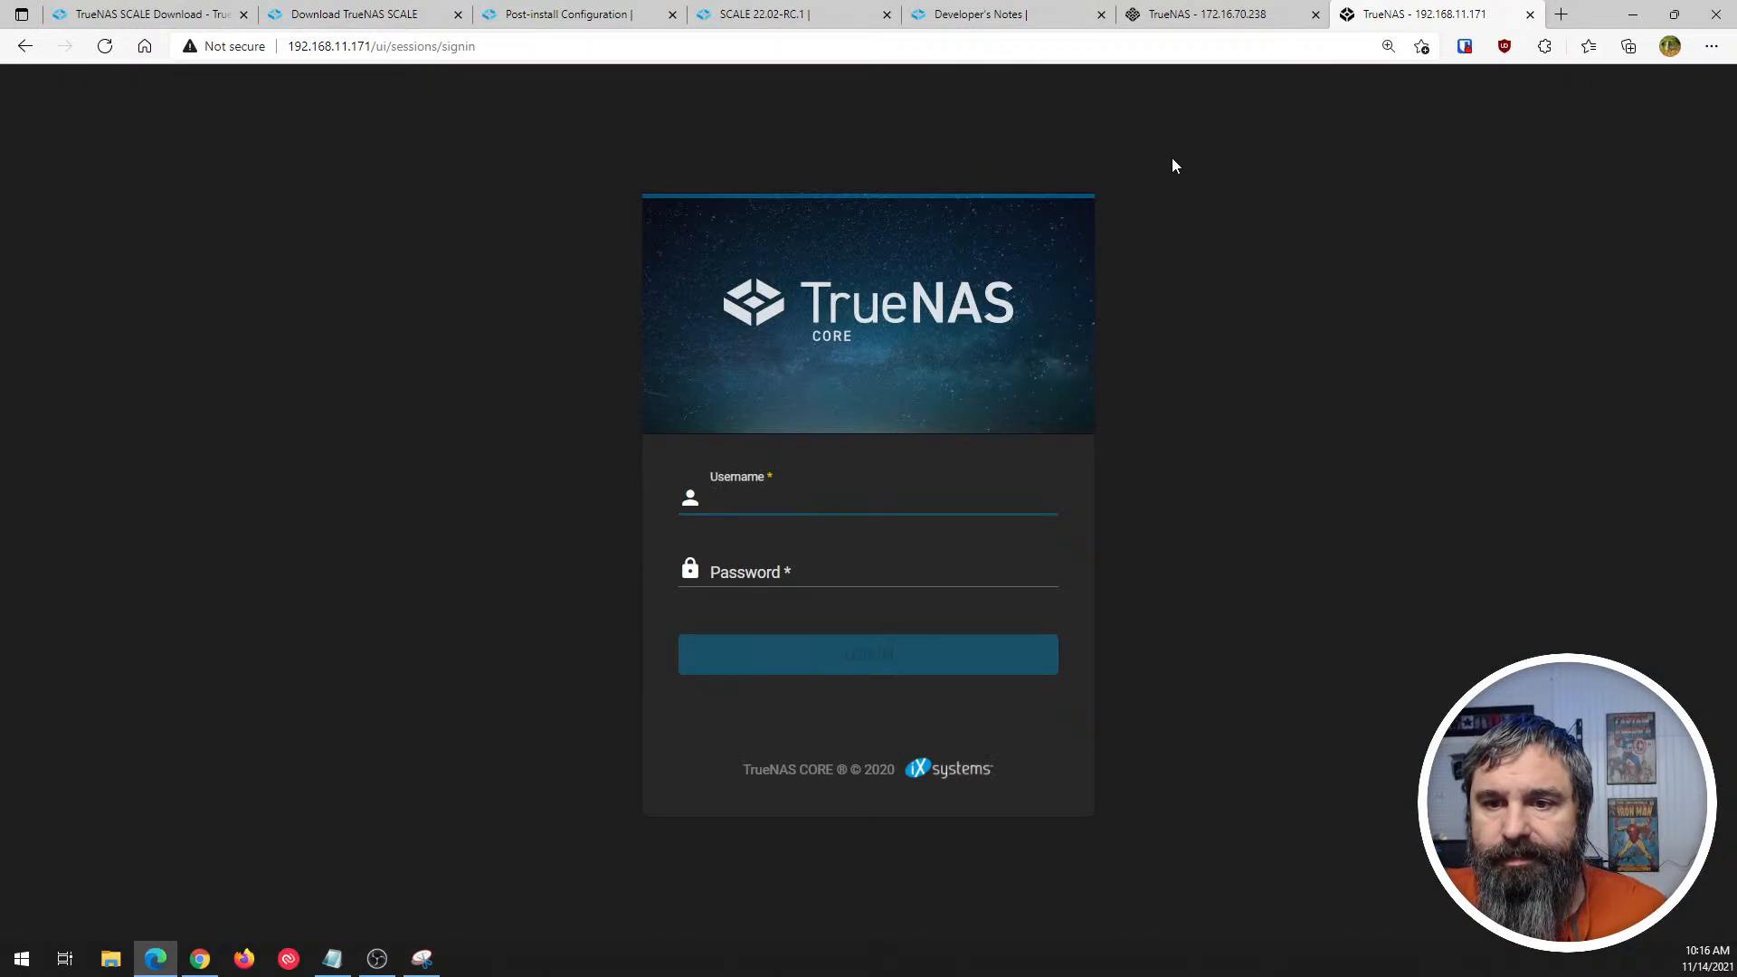
# - Compare the TrueNAS SCALE and TrueNAS CORE sign-in pages, and close the CORE page
pyautogui.click(1206, 18)
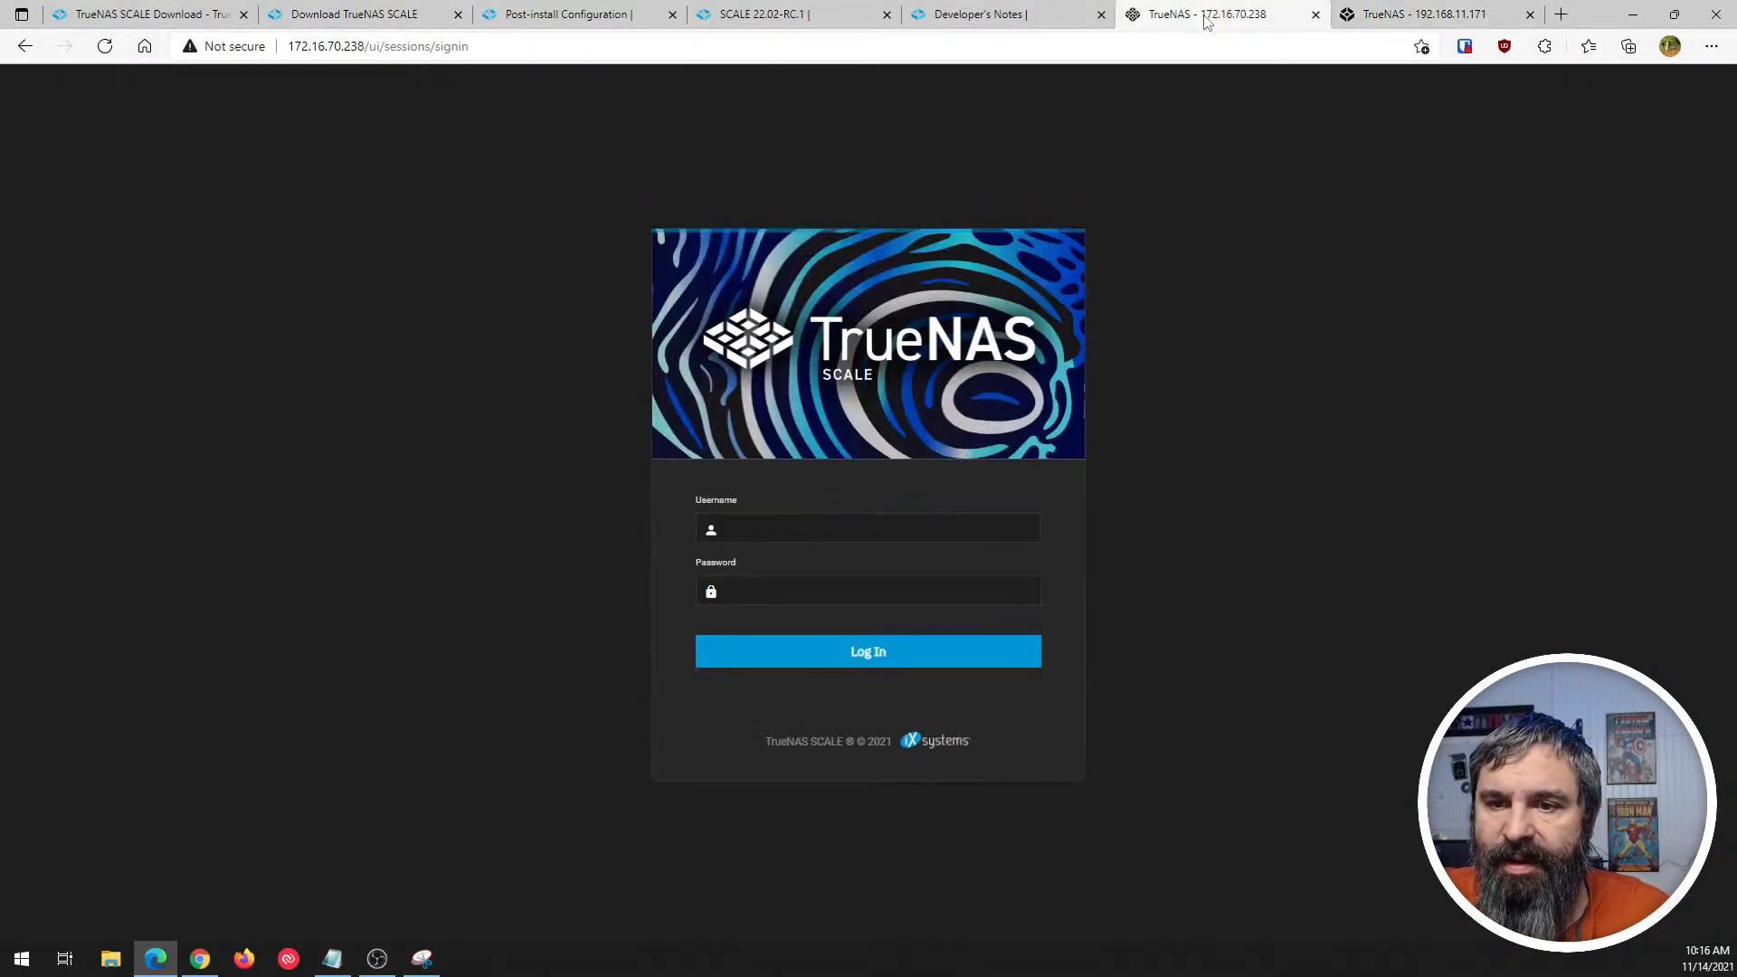
pyautogui.click(1391, 18)
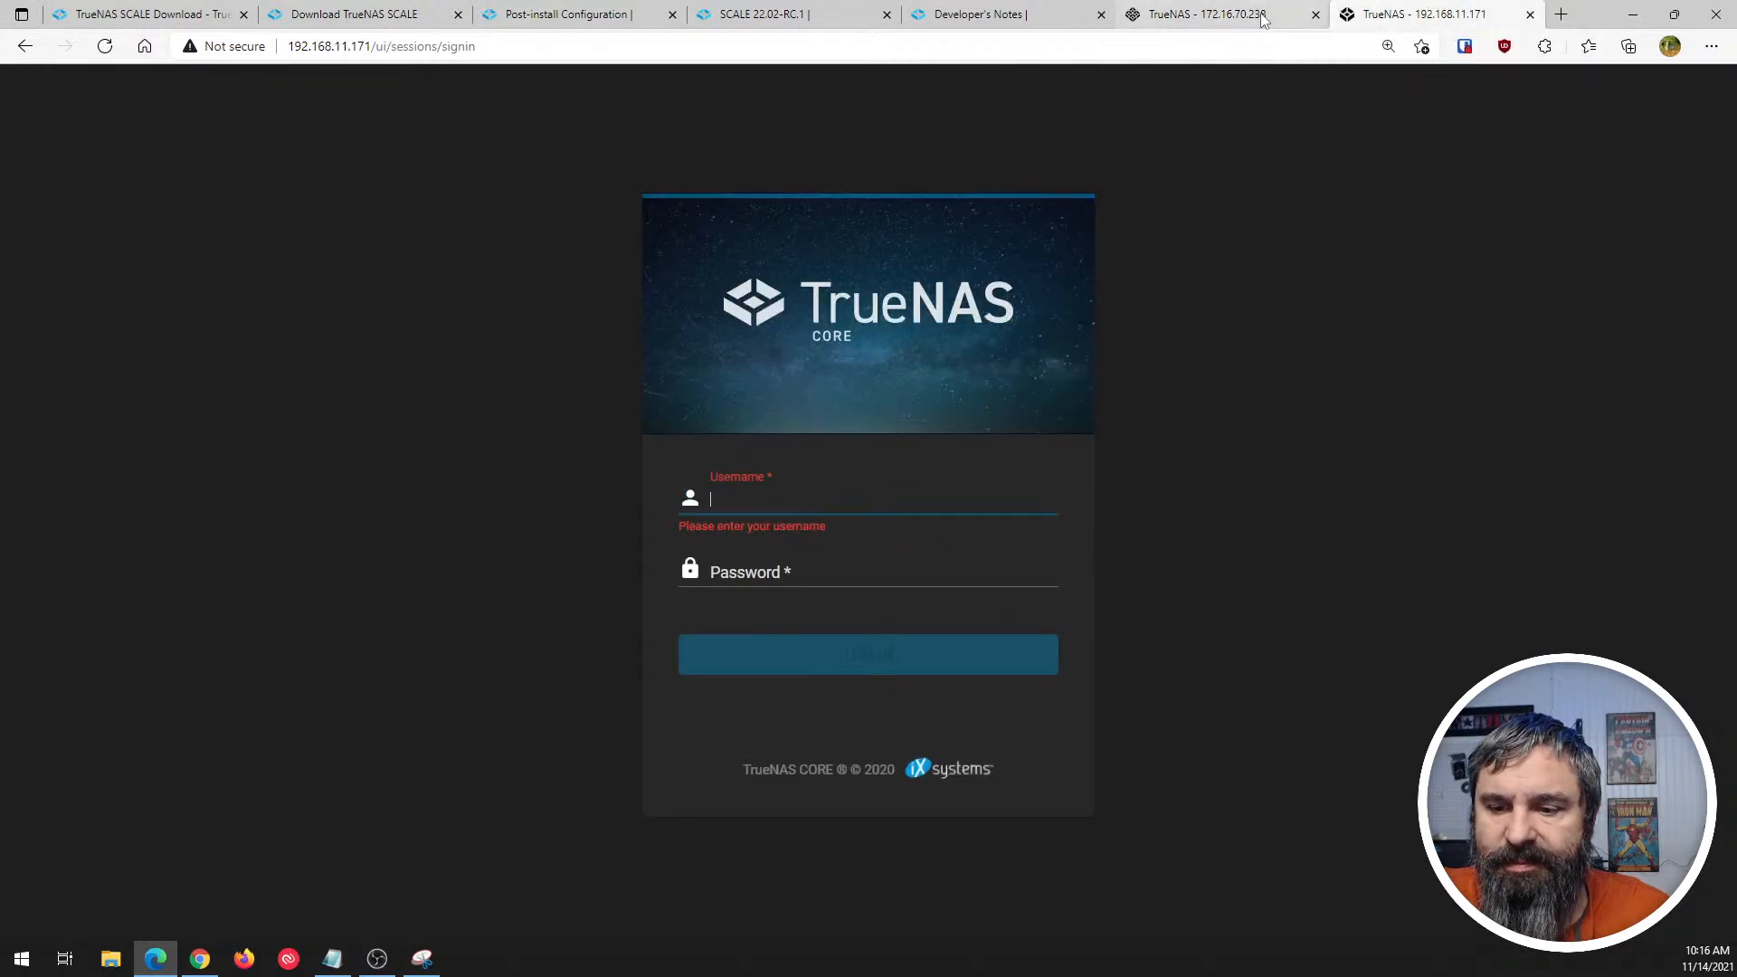
pyautogui.click(1287, 20)
pyautogui.click(1375, 19)
pyautogui.click(1284, 20)
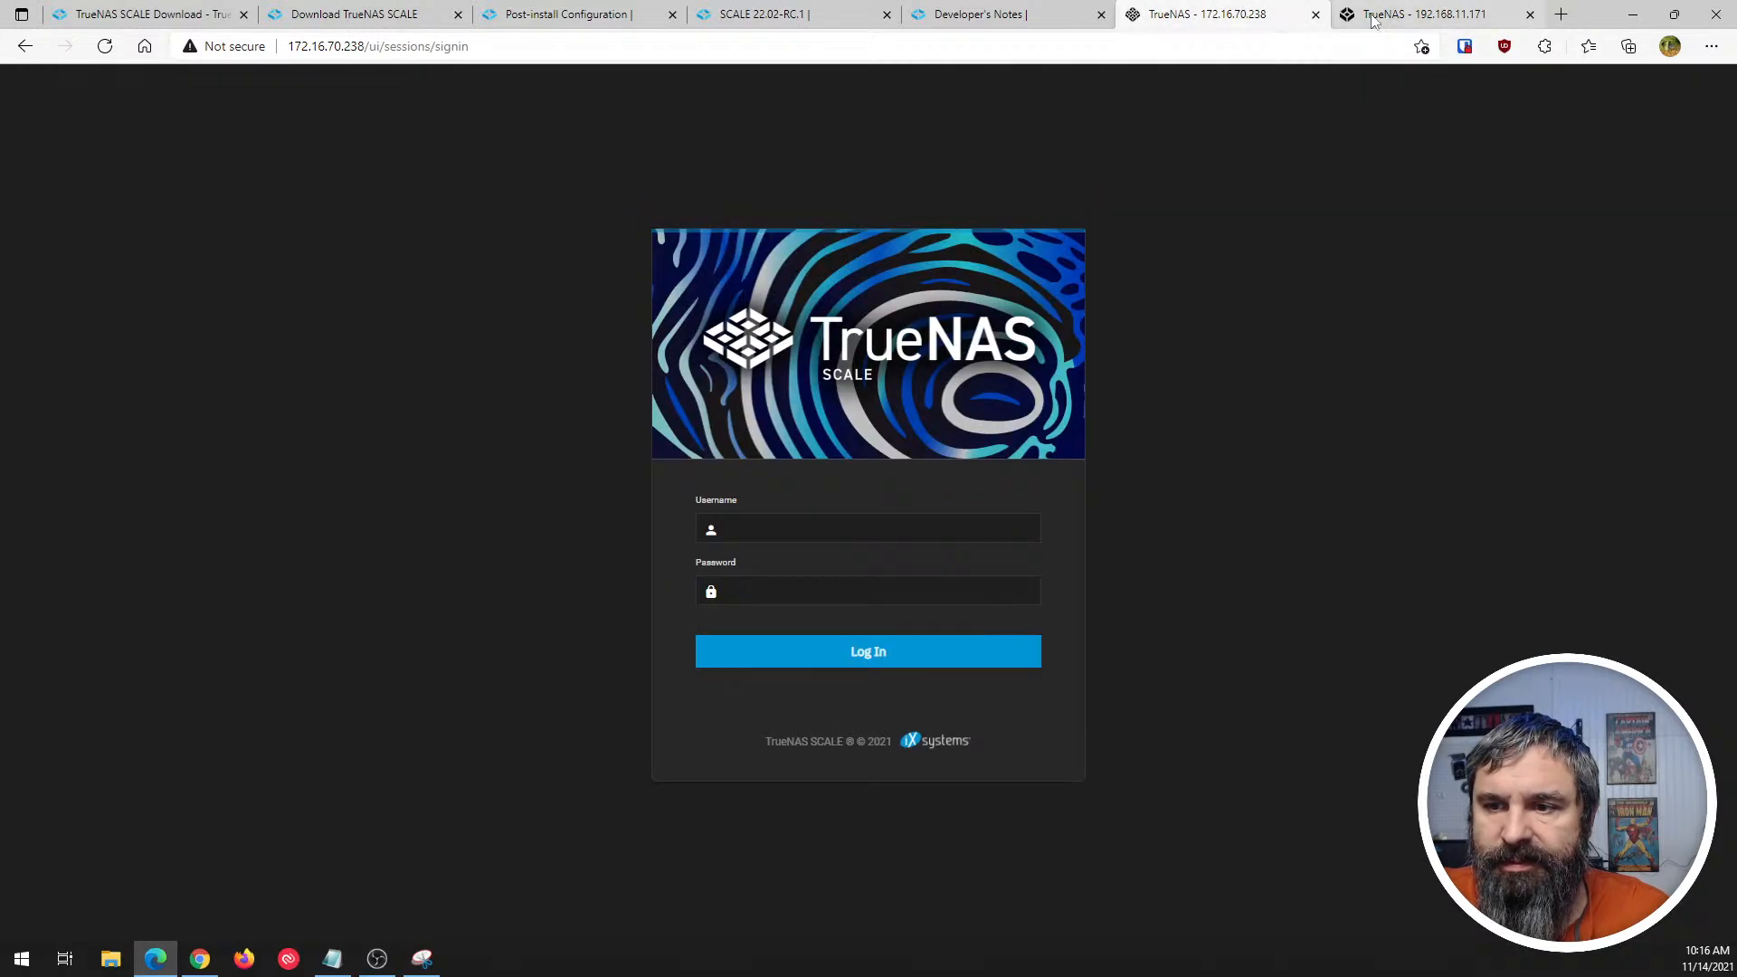
pyautogui.click(1373, 18)
pyautogui.click(1529, 14)
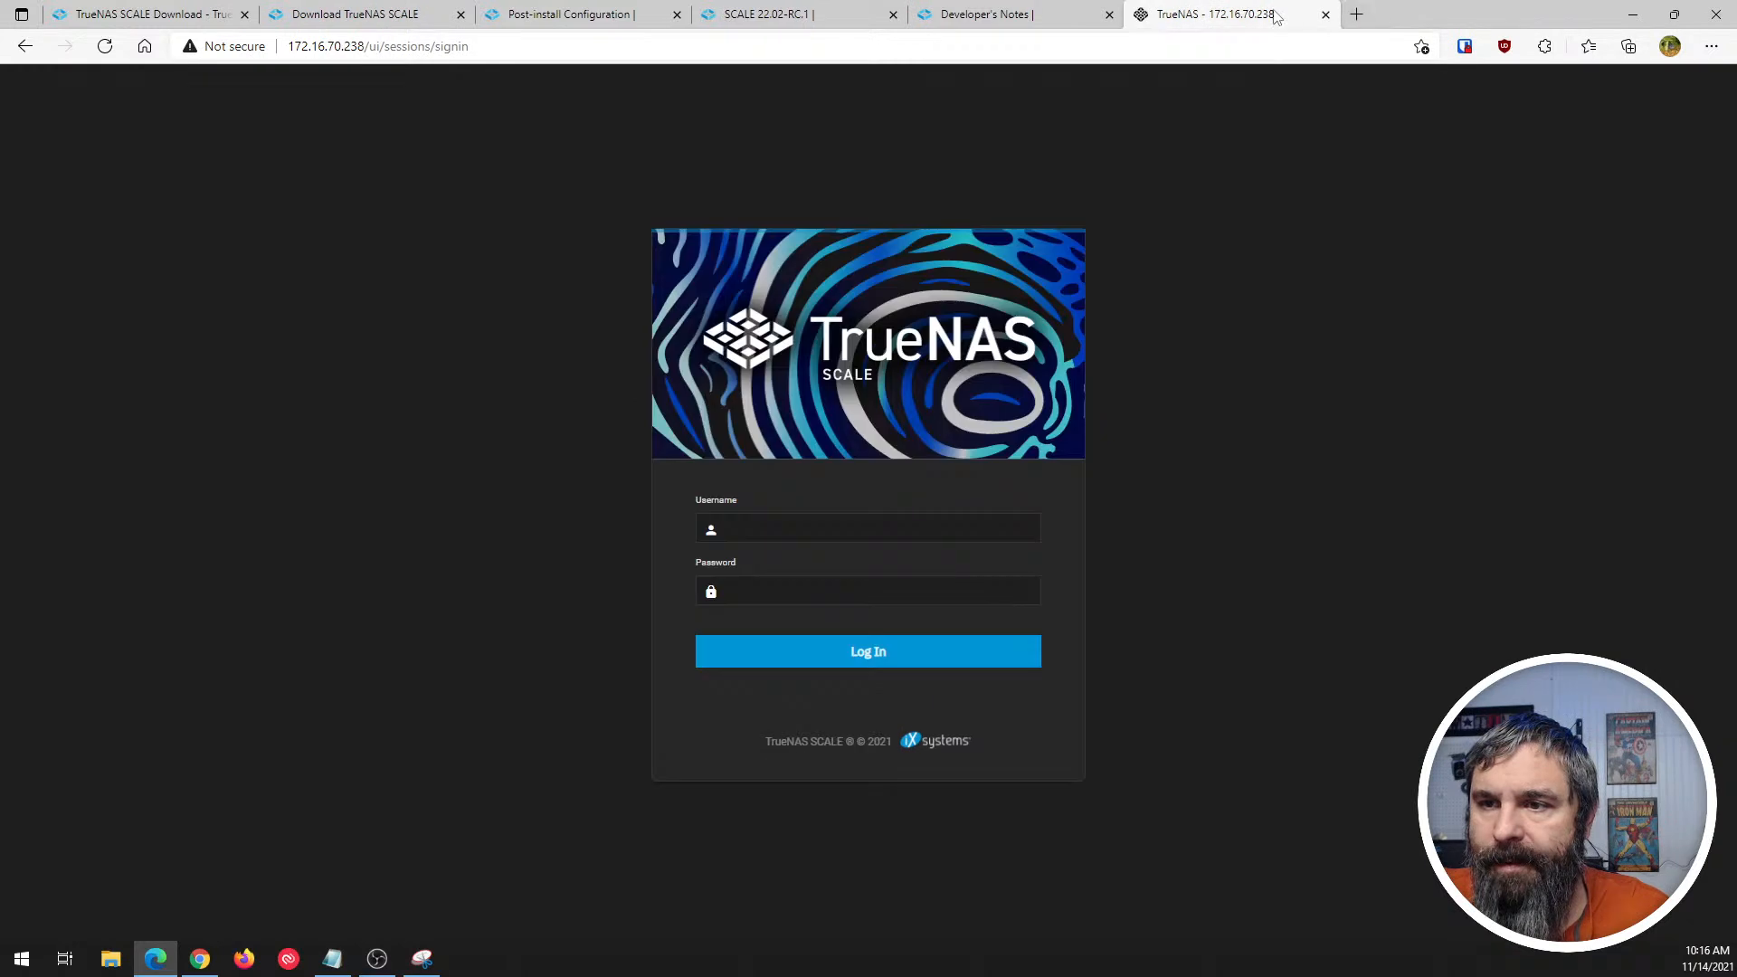
# - Log in to TrueNAS SCALE at 172.16.70.238 as root with the account password
pyautogui.click(771, 533)
pyautogui.write('root')
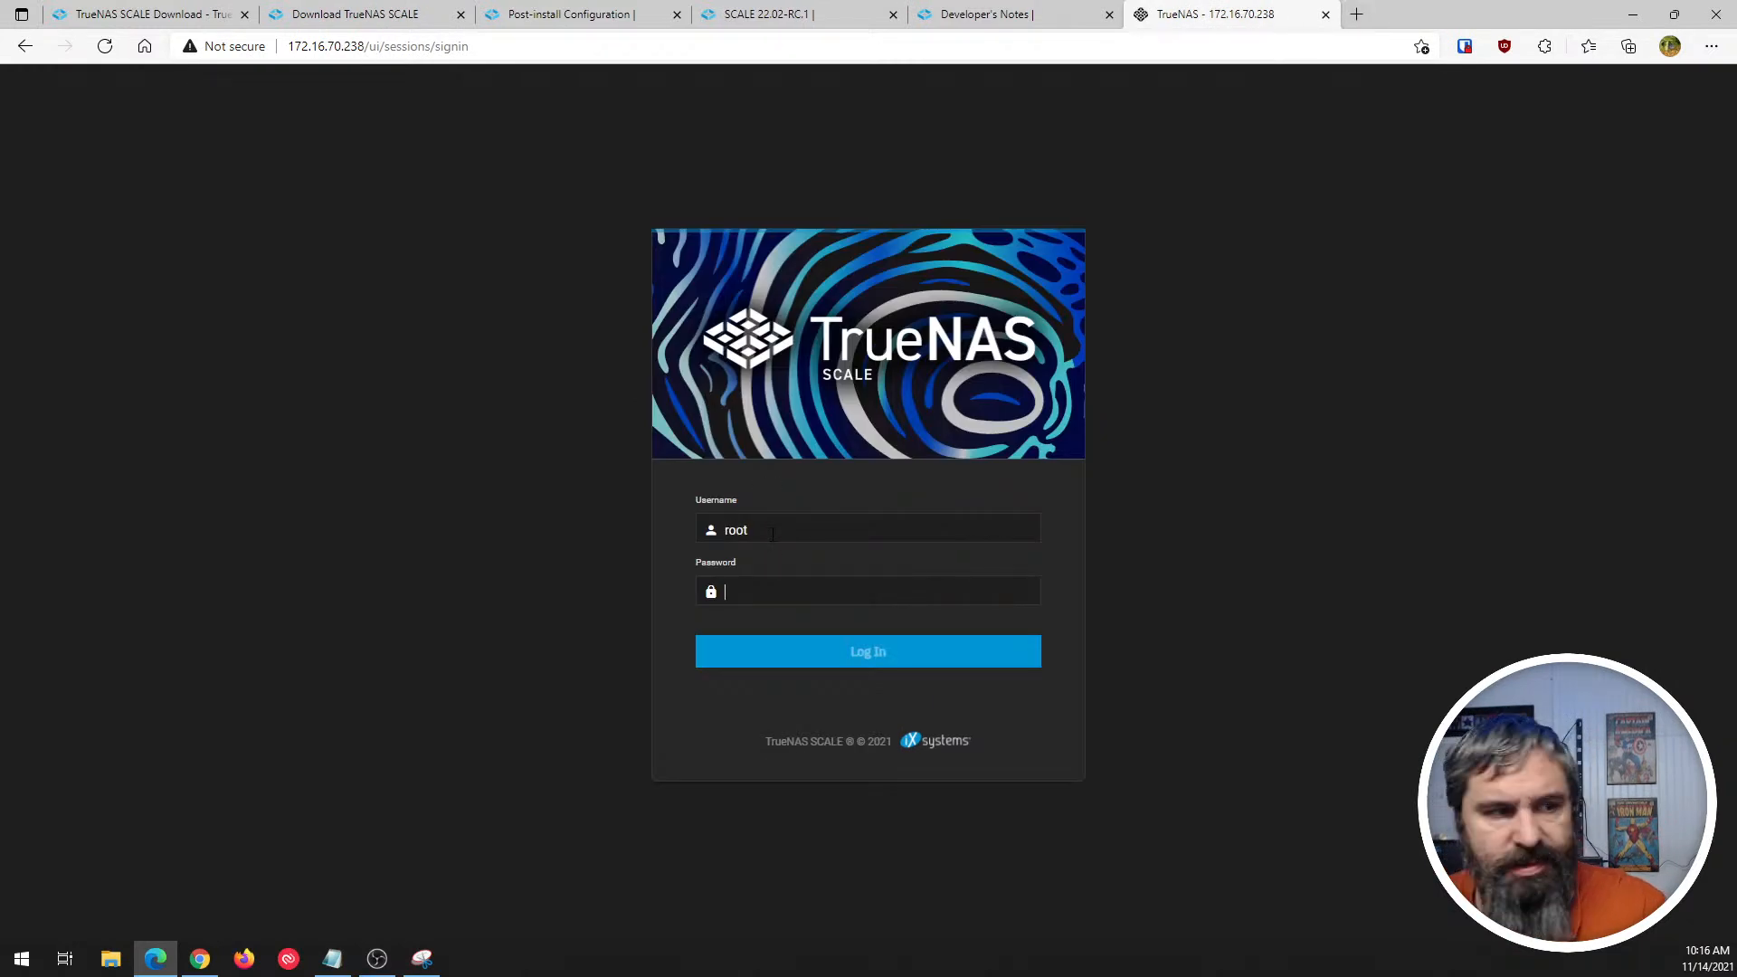
pyautogui.press('Tab')
pyautogui.write('****')
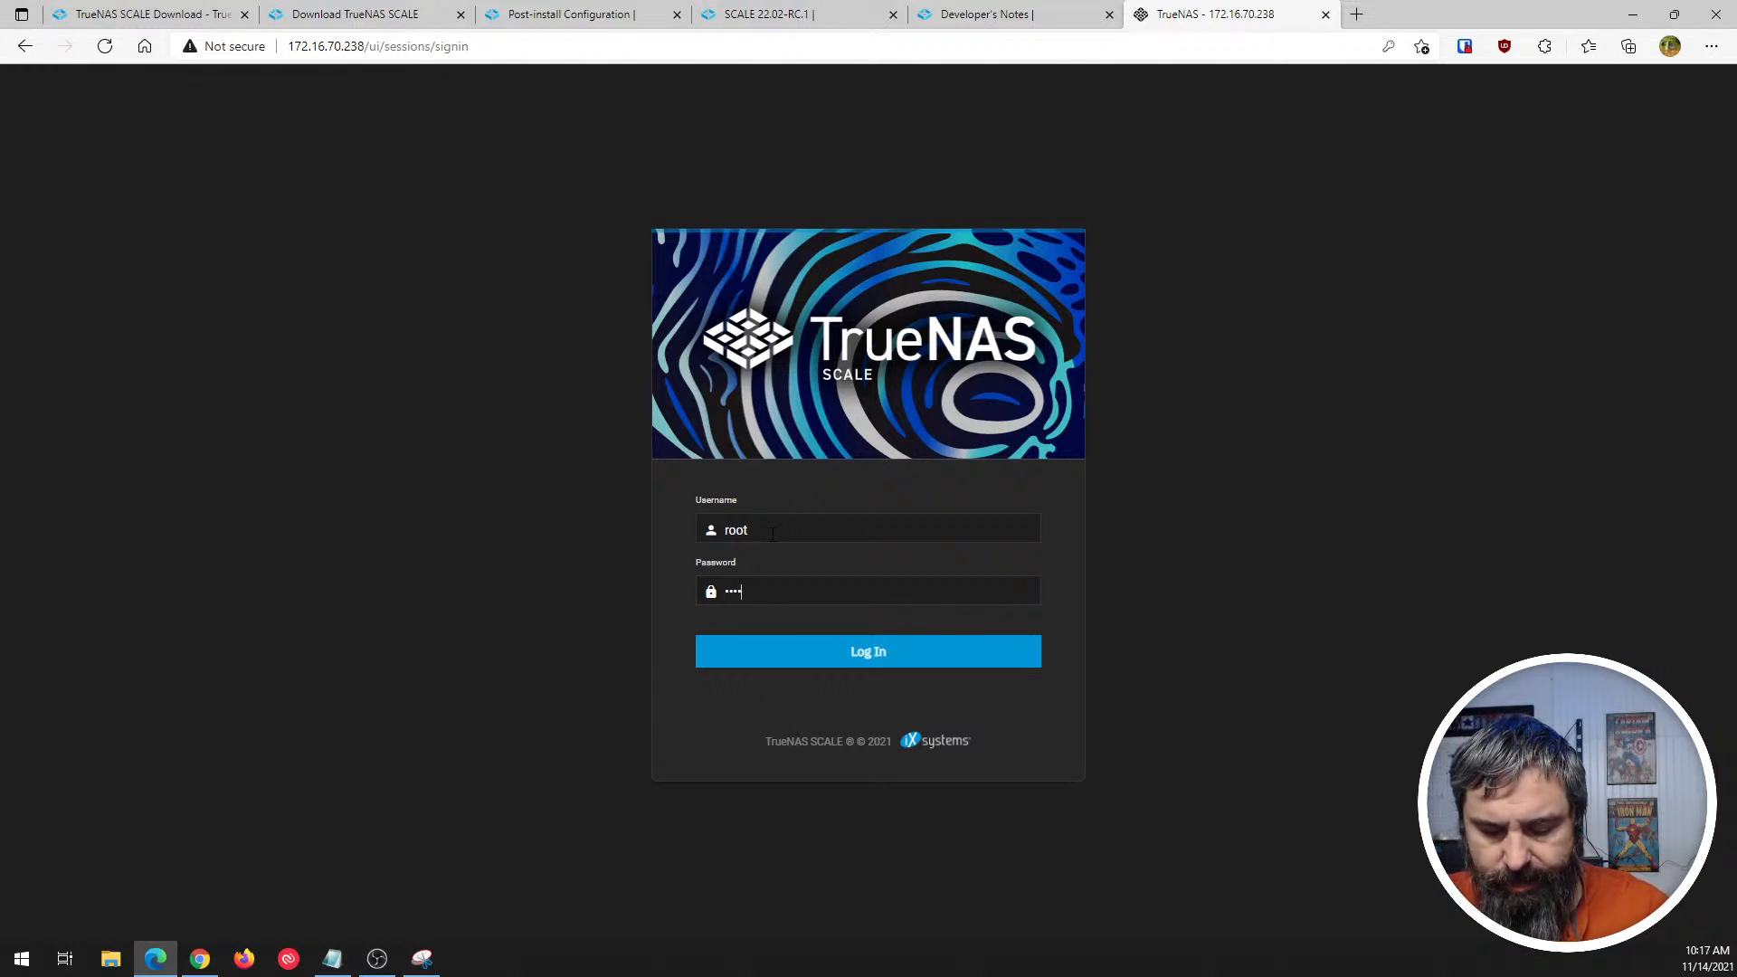
pyautogui.press('Return')
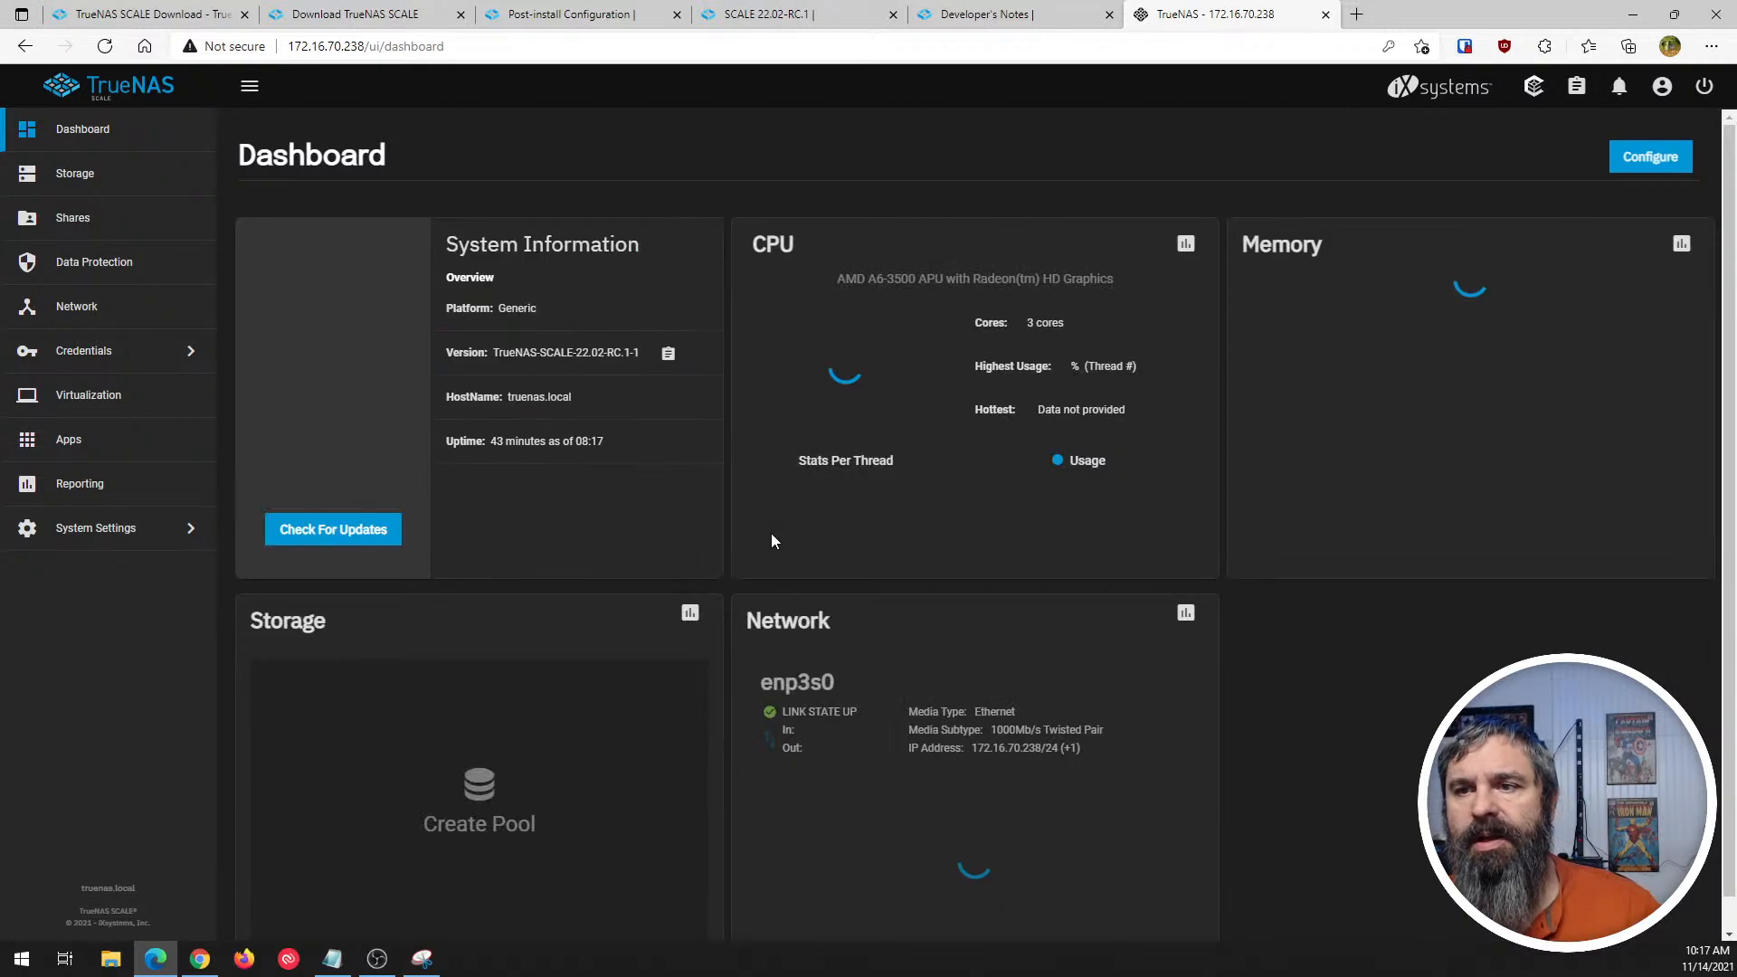
# - Open the TrueNAS CORE system at 192.168.11.171 in a new tab beside the SCALE dashboard
pyautogui.click(1358, 14)
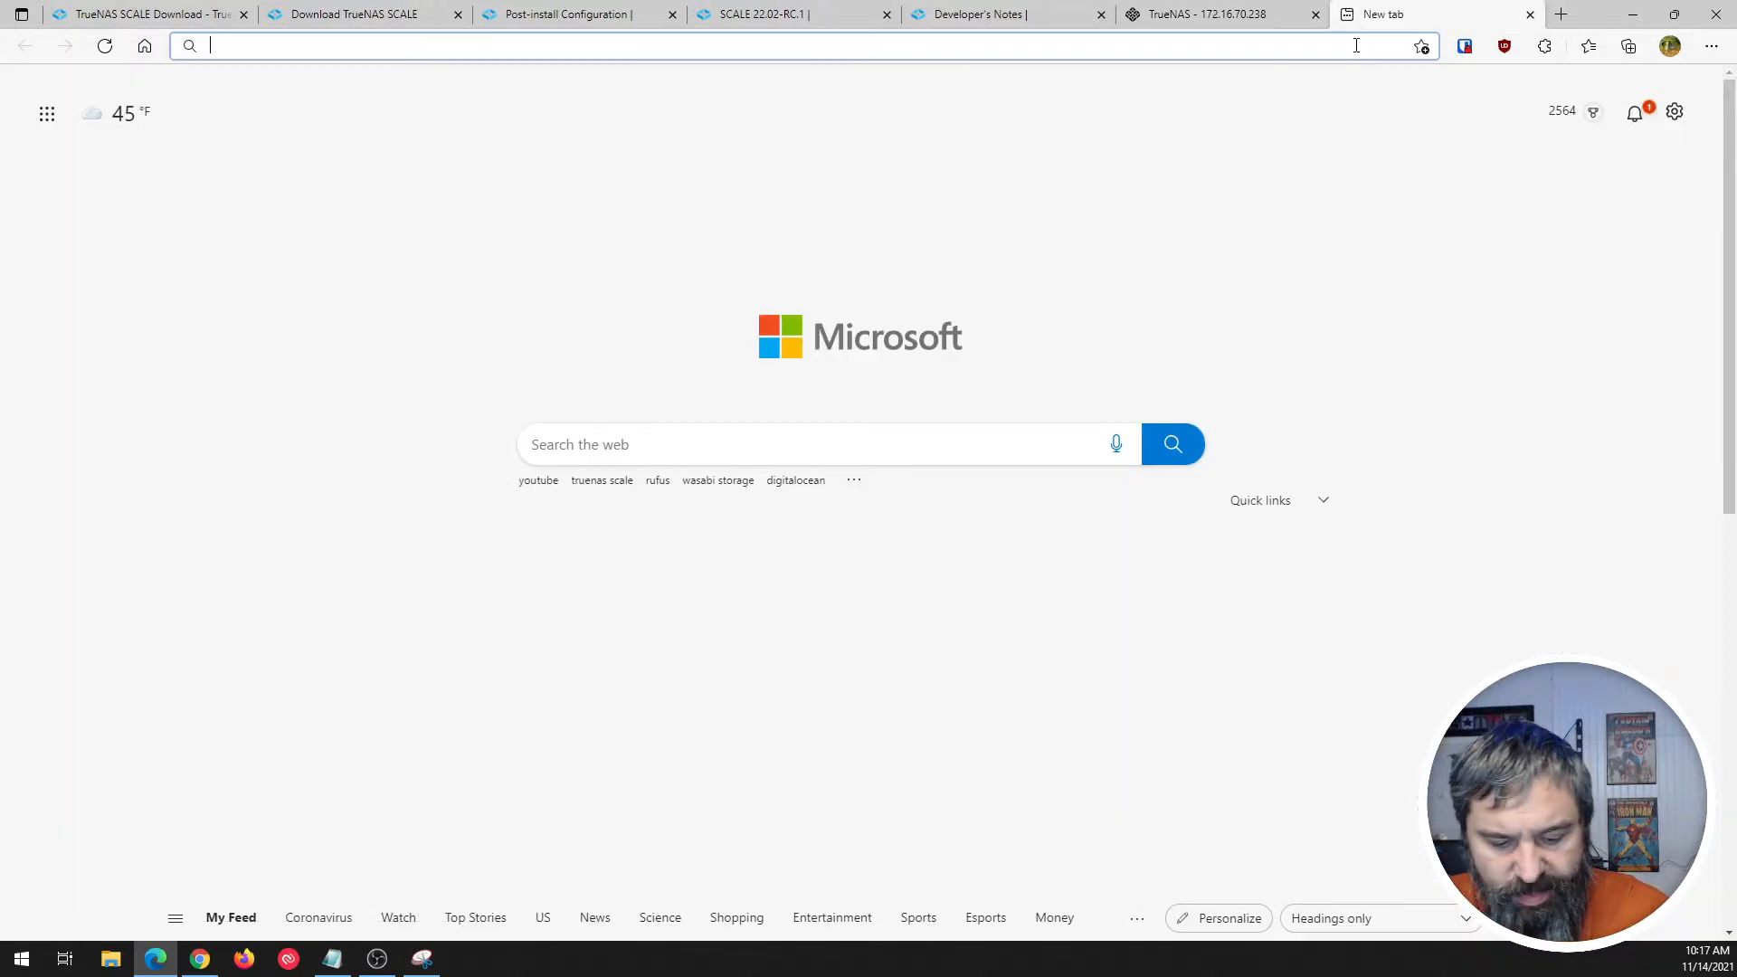
pyautogui.write('1')
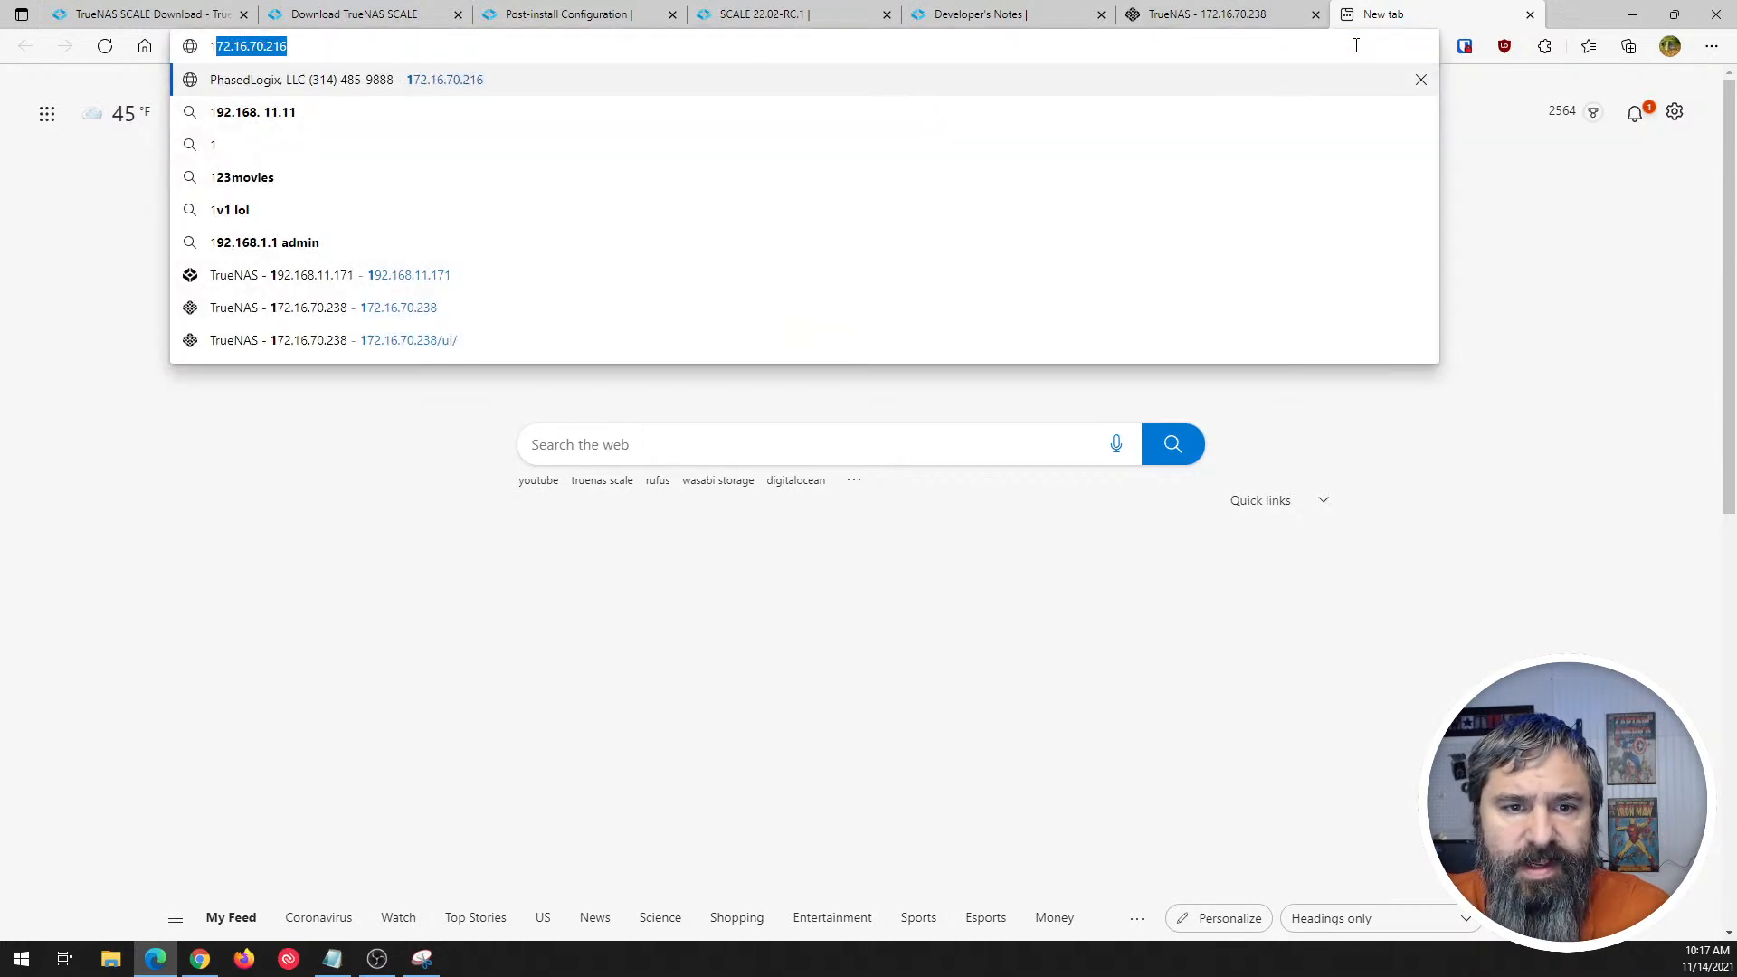
pyautogui.press('Down')
pyautogui.press('Down')
pyautogui.press('Down')
pyautogui.press('Down')
pyautogui.press('Down')
pyautogui.press('Down')
pyautogui.press('Return')
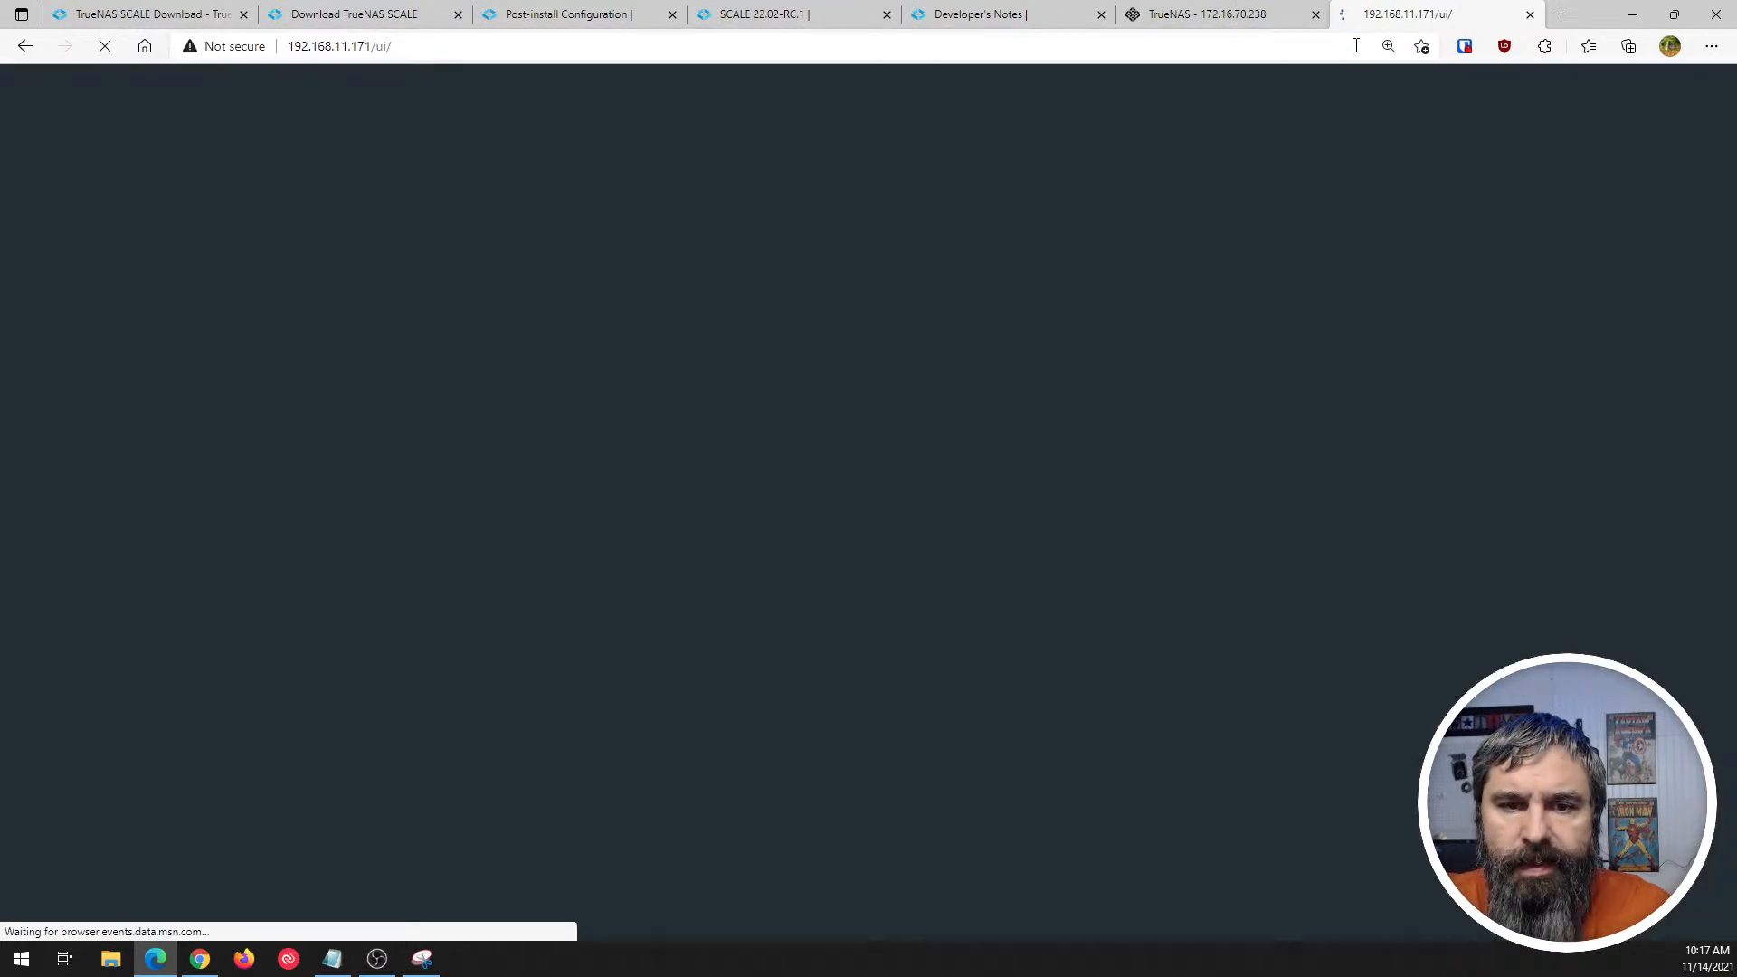
# - Log in to TrueNAS CORE as root with the account password
pyautogui.write('root')
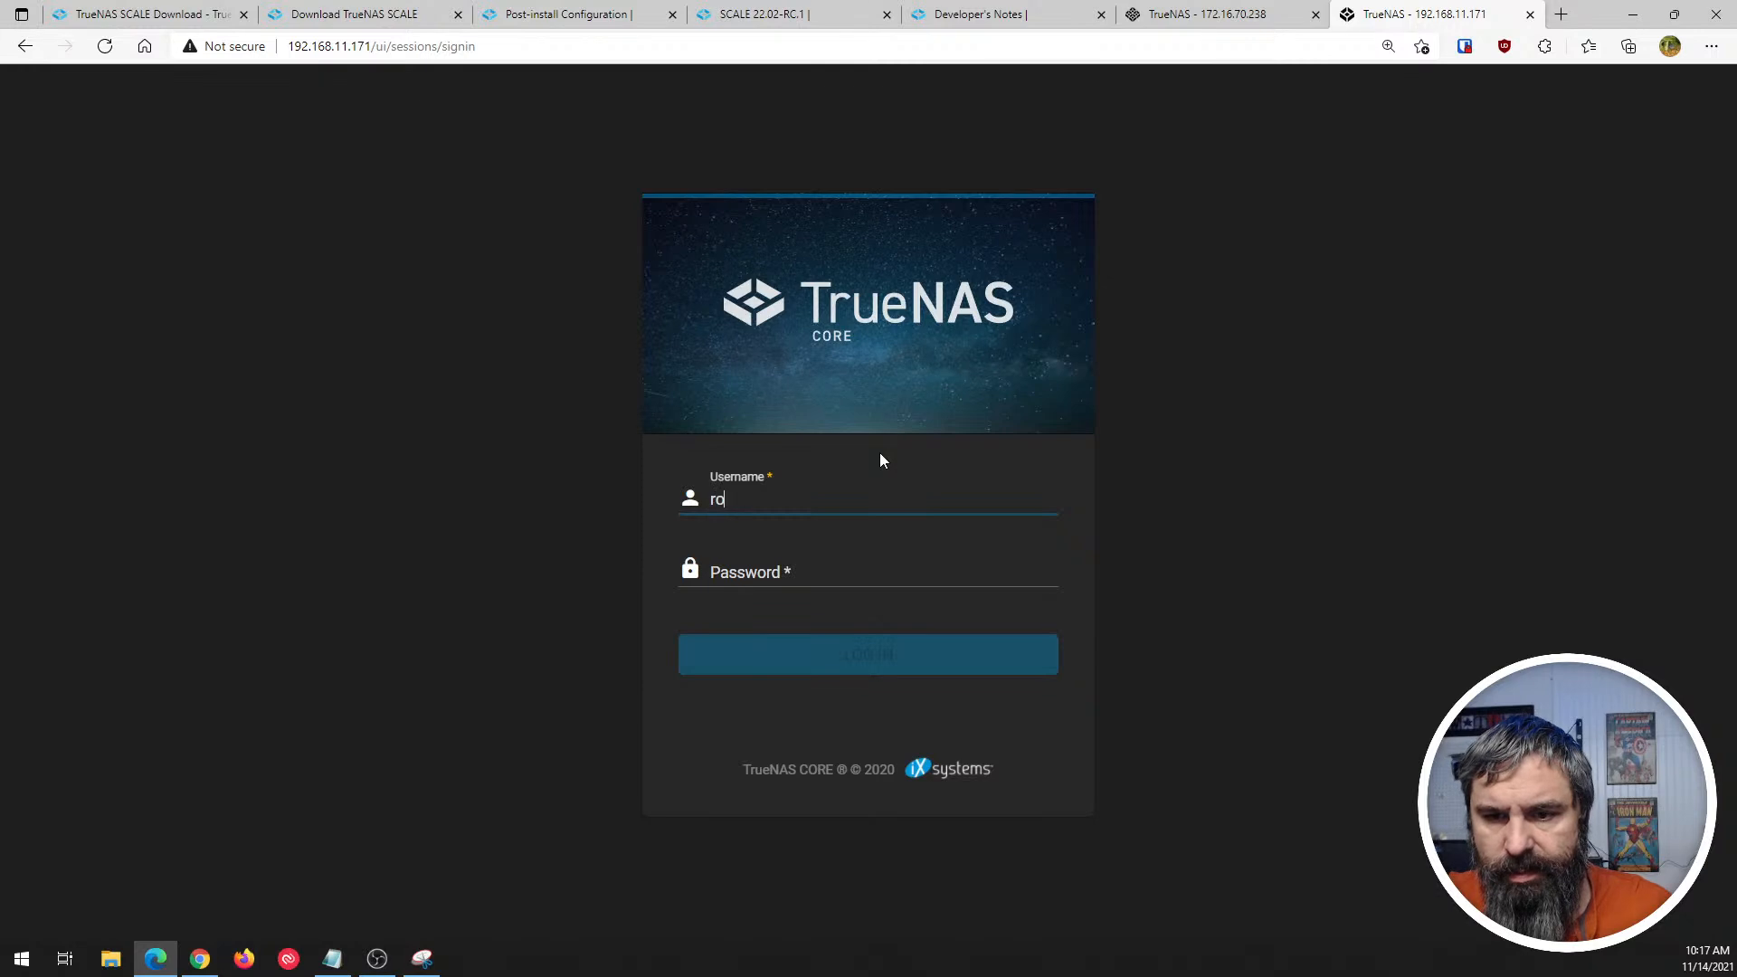
pyautogui.press('Tab')
pyautogui.write('********')
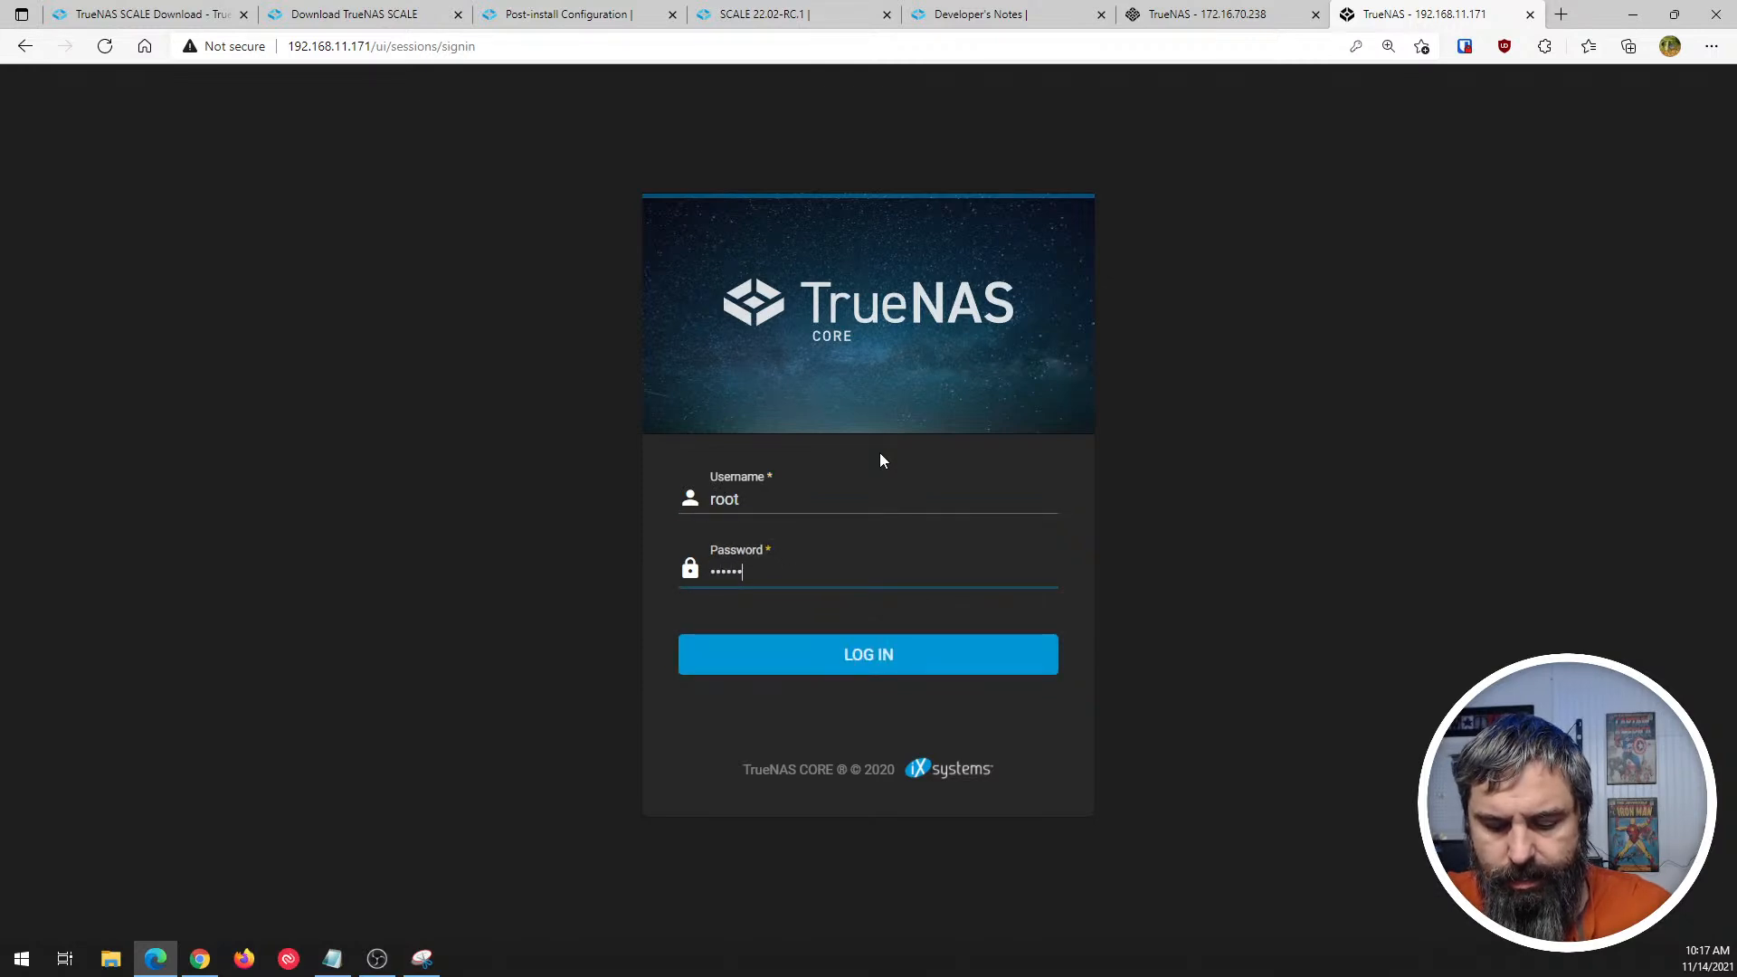
pyautogui.press('Return')
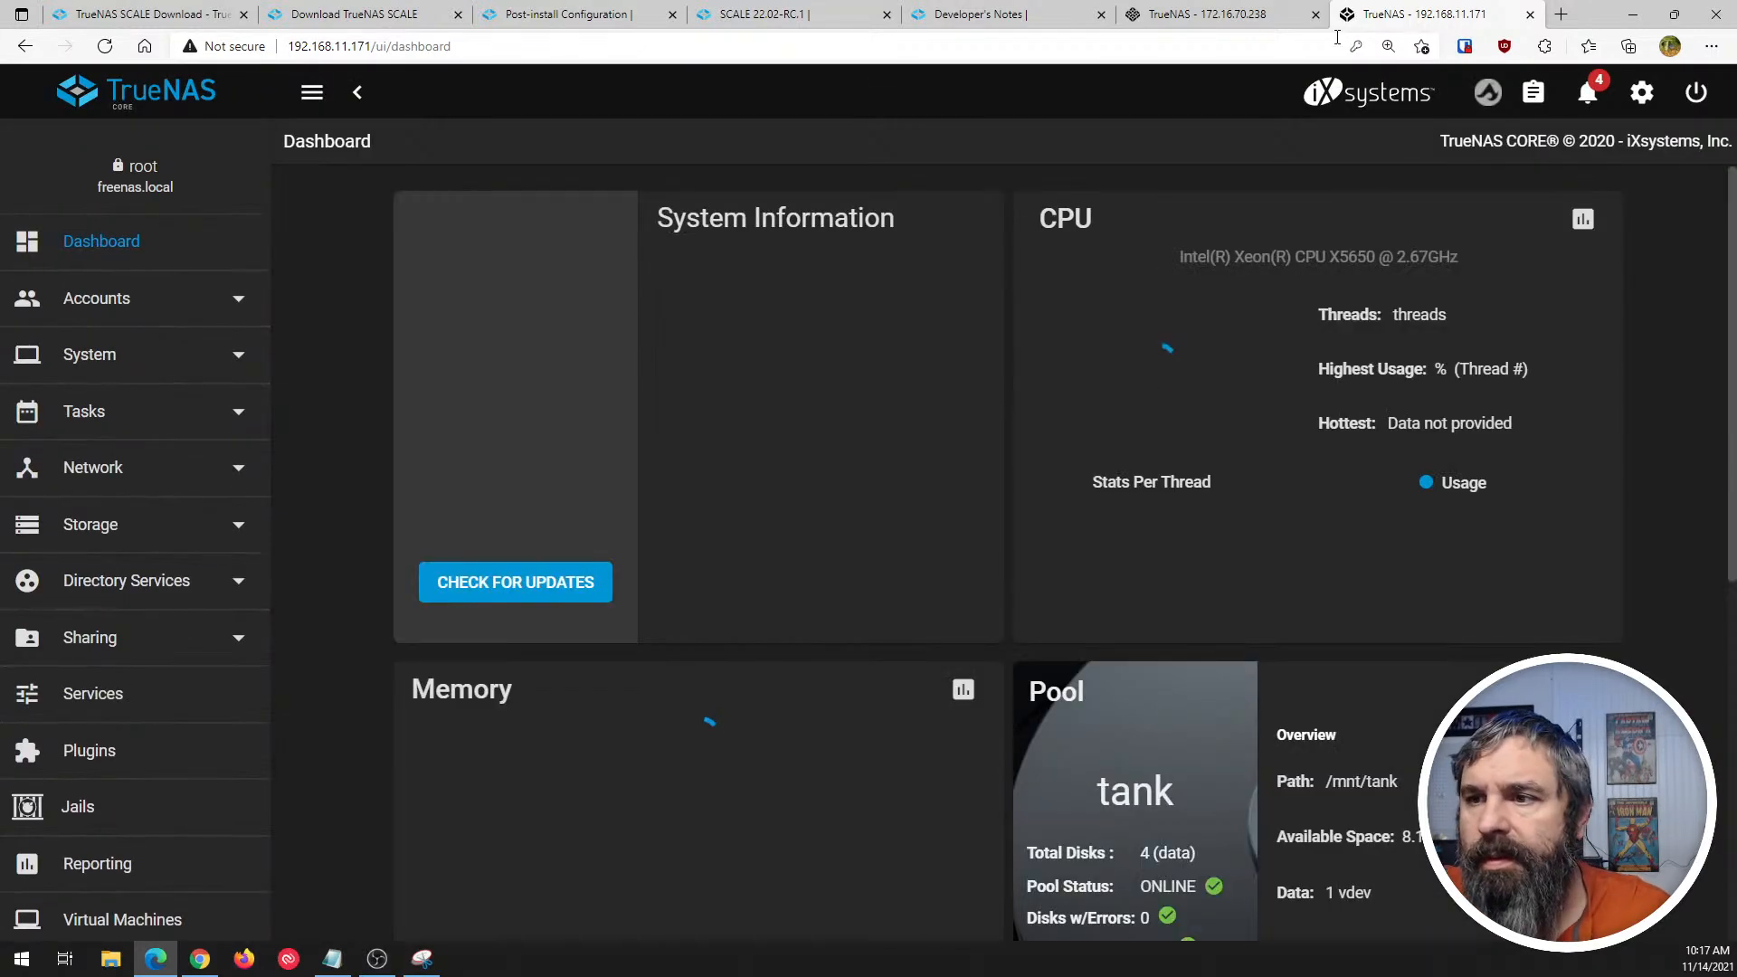
# - Reduce the TrueNAS CORE dashboard's page zoom to match the SCALE dashboard for comparison
pyautogui.click(1244, 15)
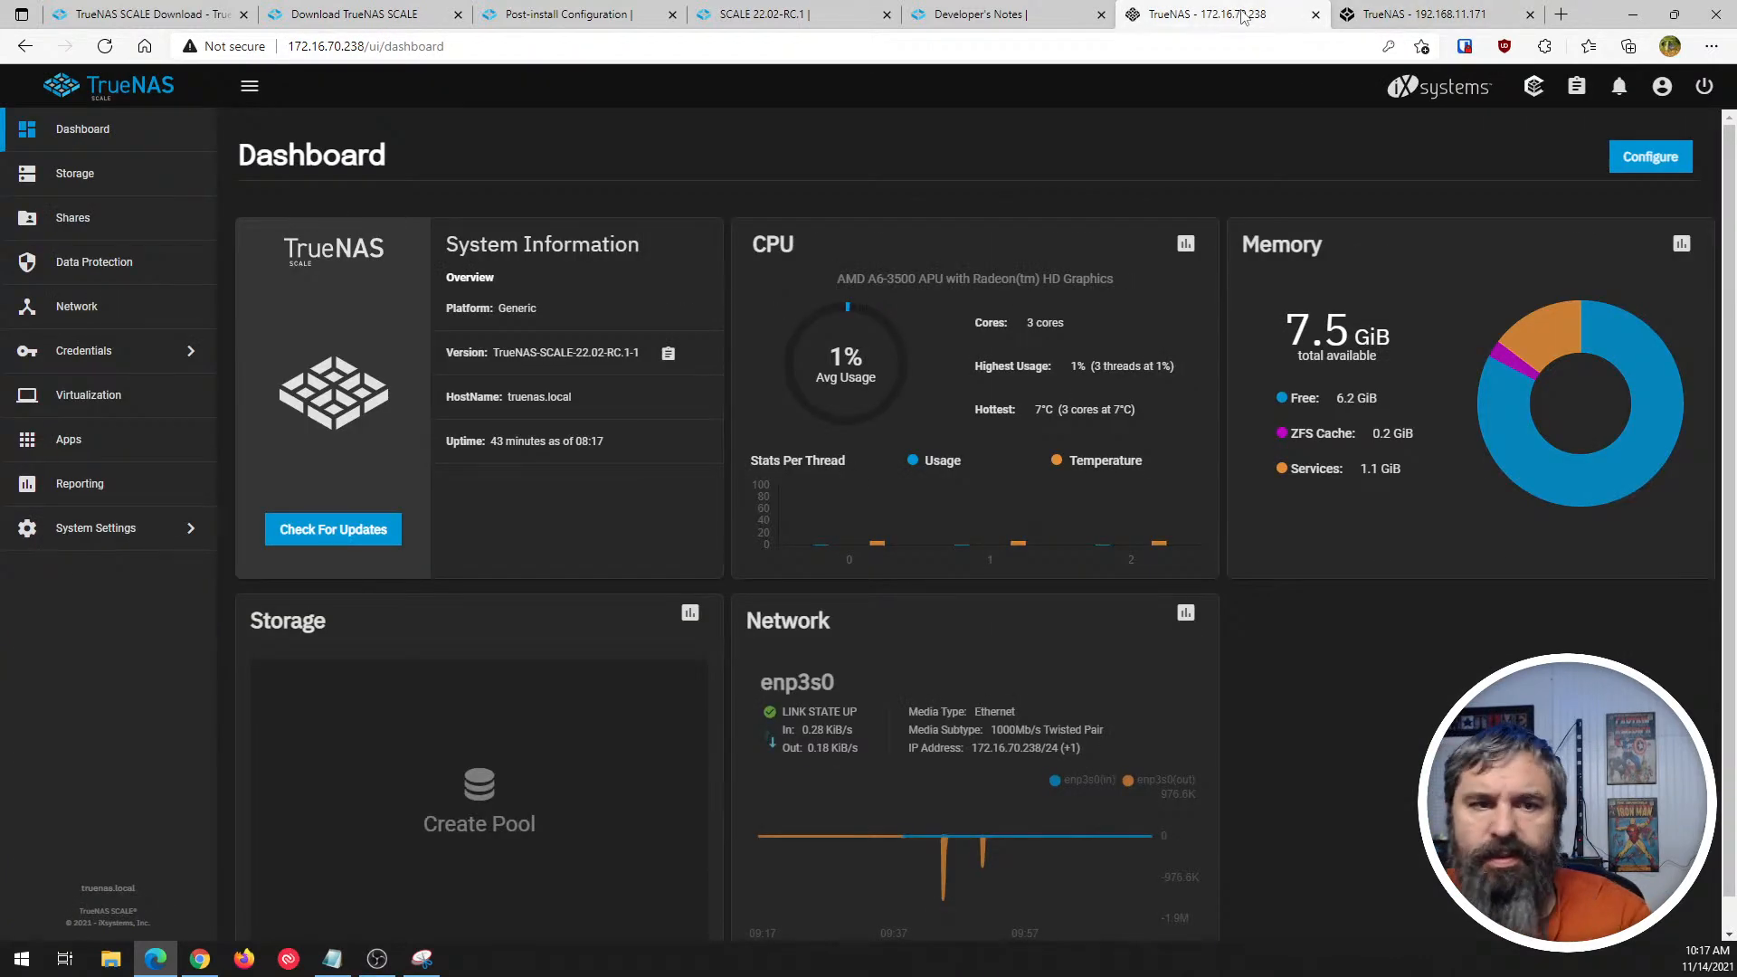
pyautogui.click(1376, 13)
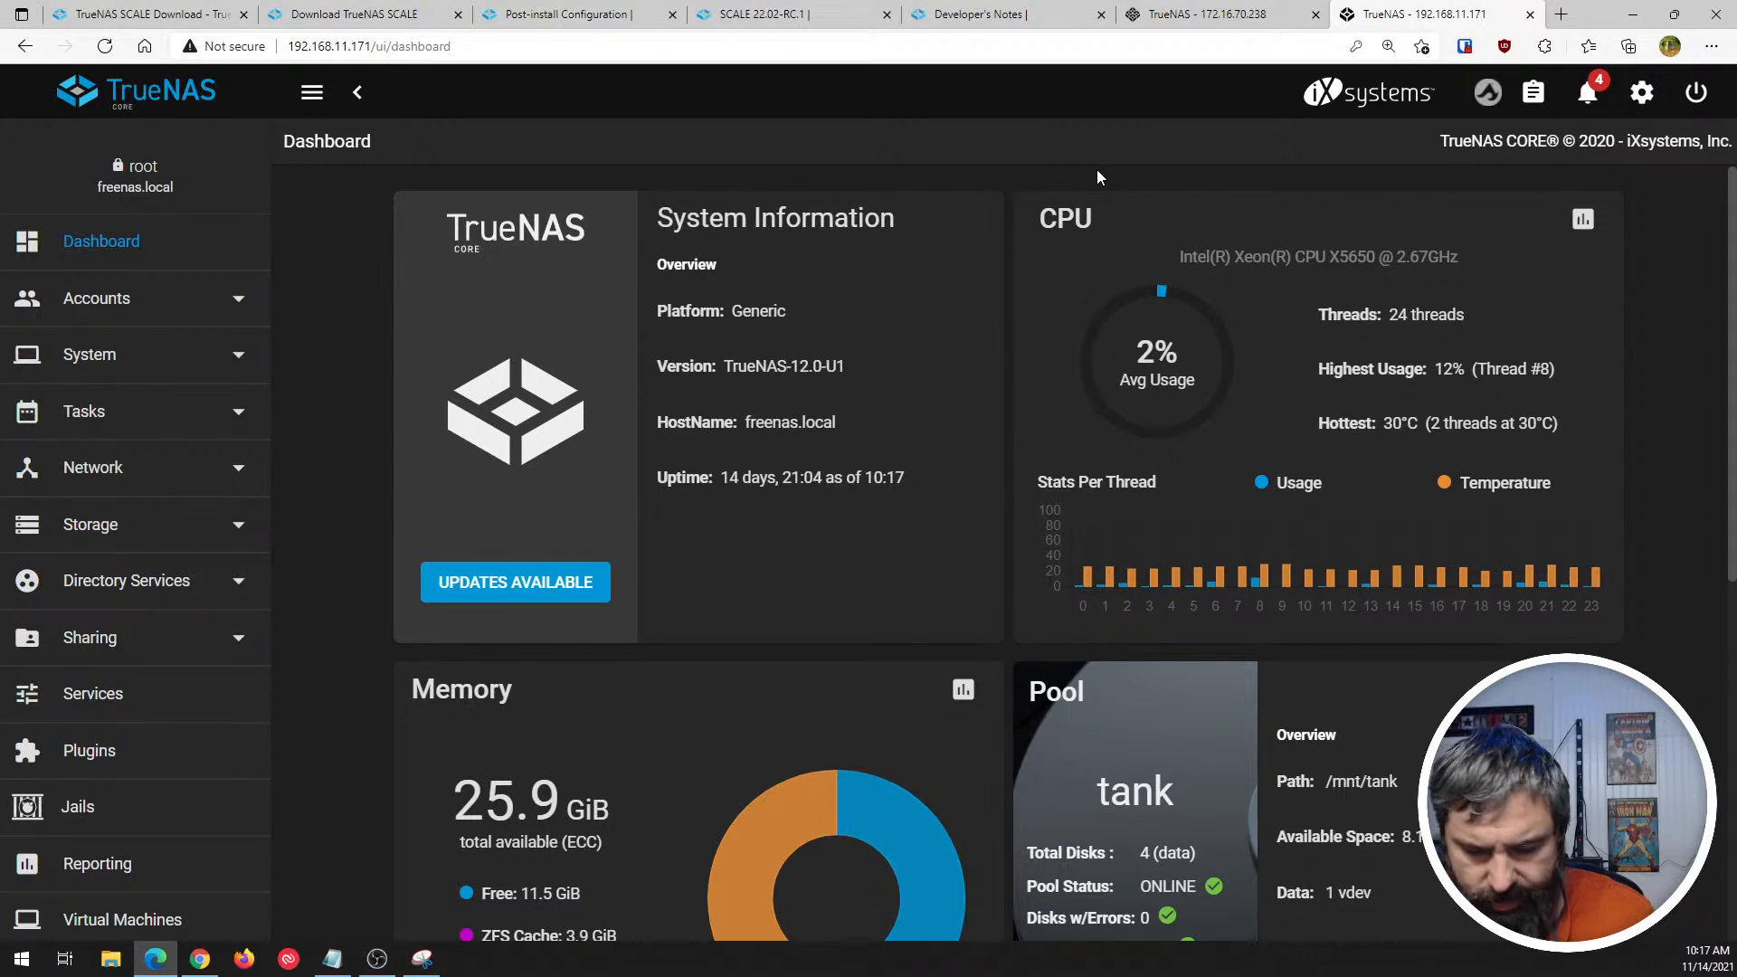
pyautogui.hotkey('ctrl', '-')
pyautogui.click(1178, 16)
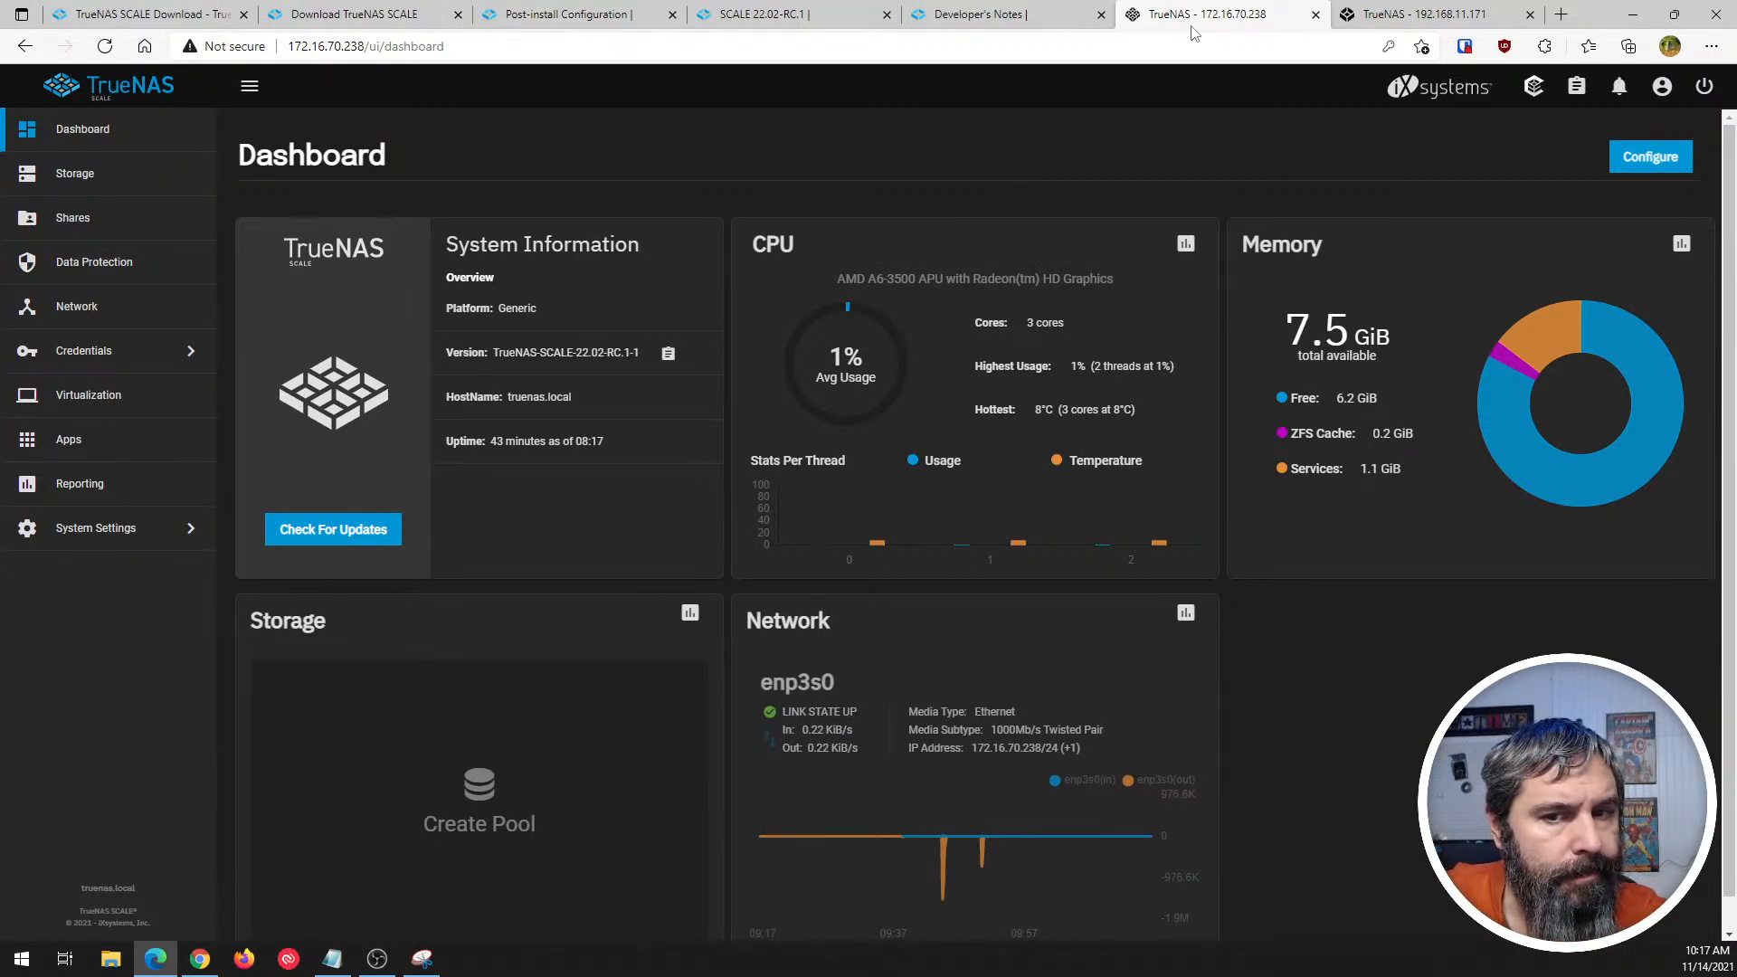
pyautogui.click(1484, 17)
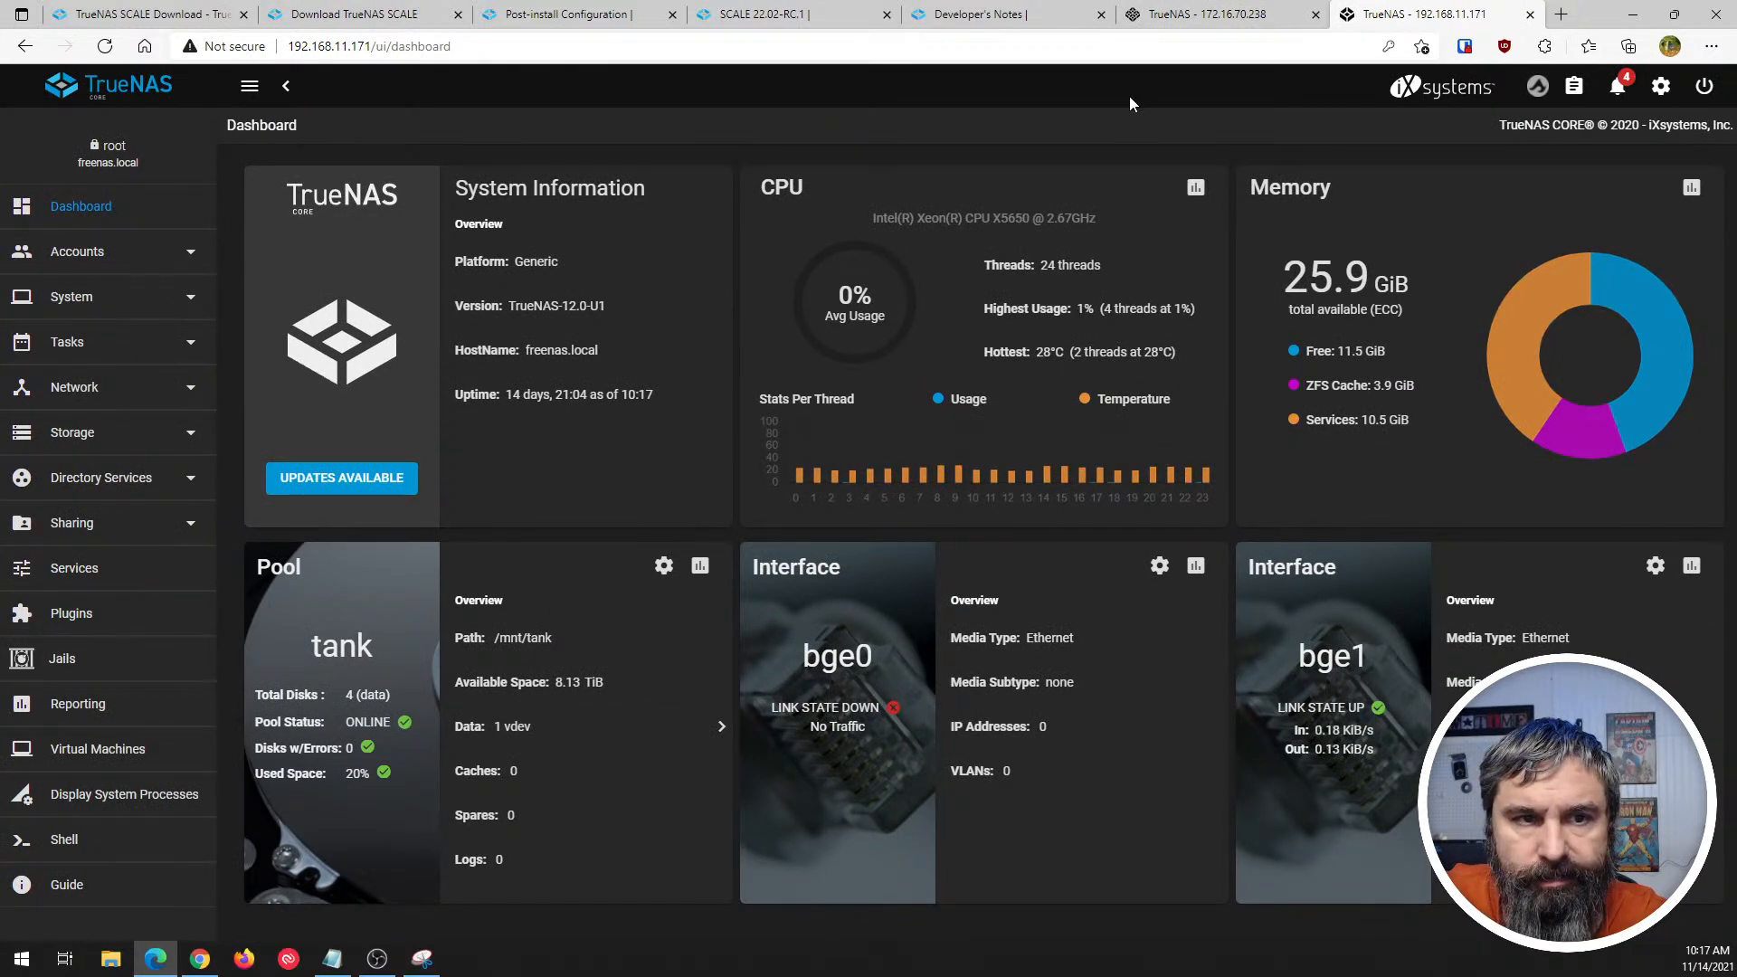
# - Compare the dashboard layout and navigation menu of TrueNAS SCALE with those of TrueNAS CORE
pyautogui.click(1178, 18)
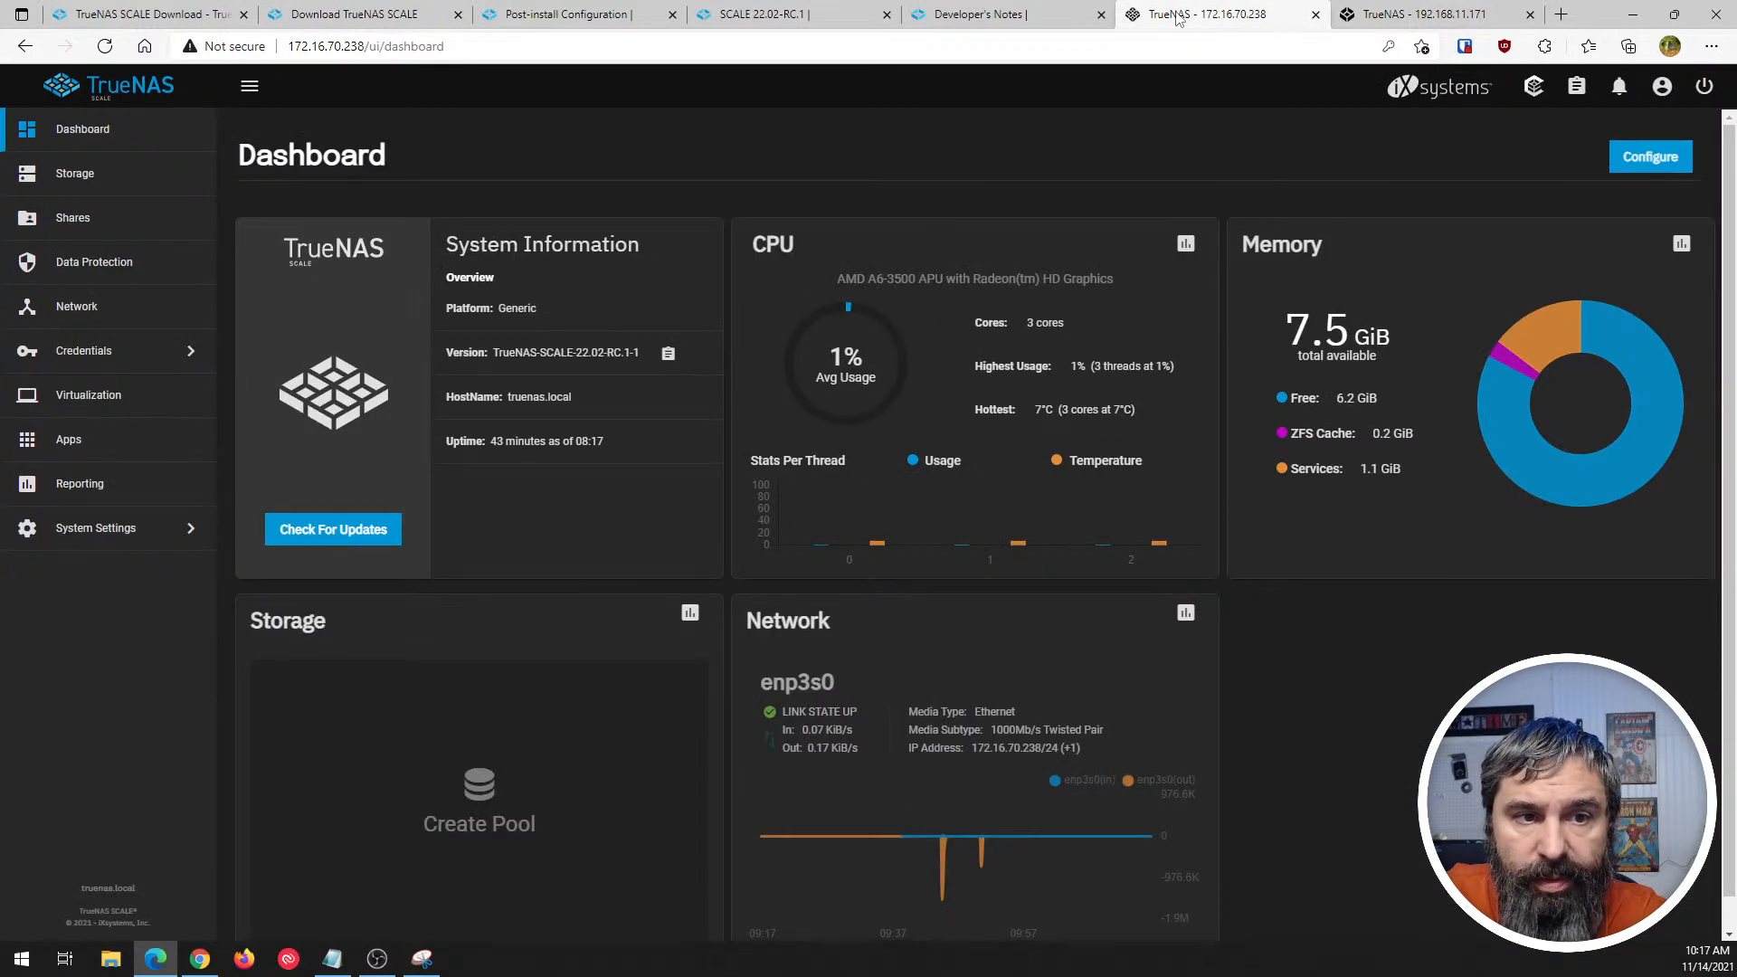
pyautogui.click(1355, 16)
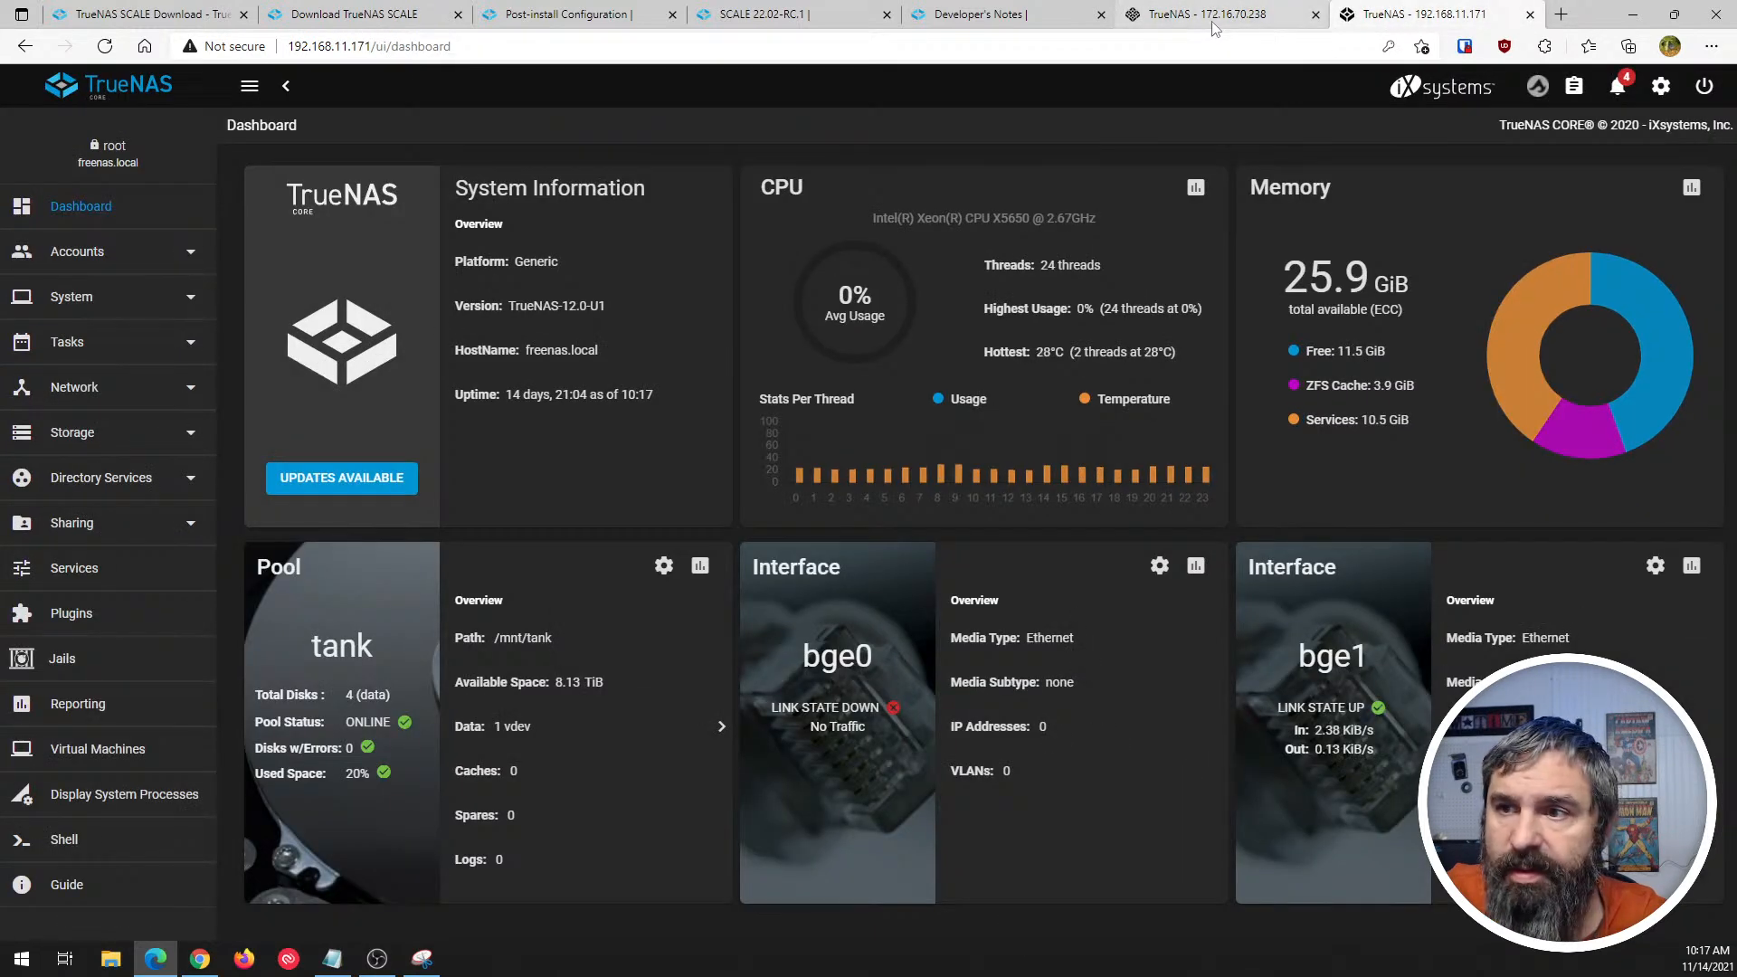
pyautogui.click(1215, 25)
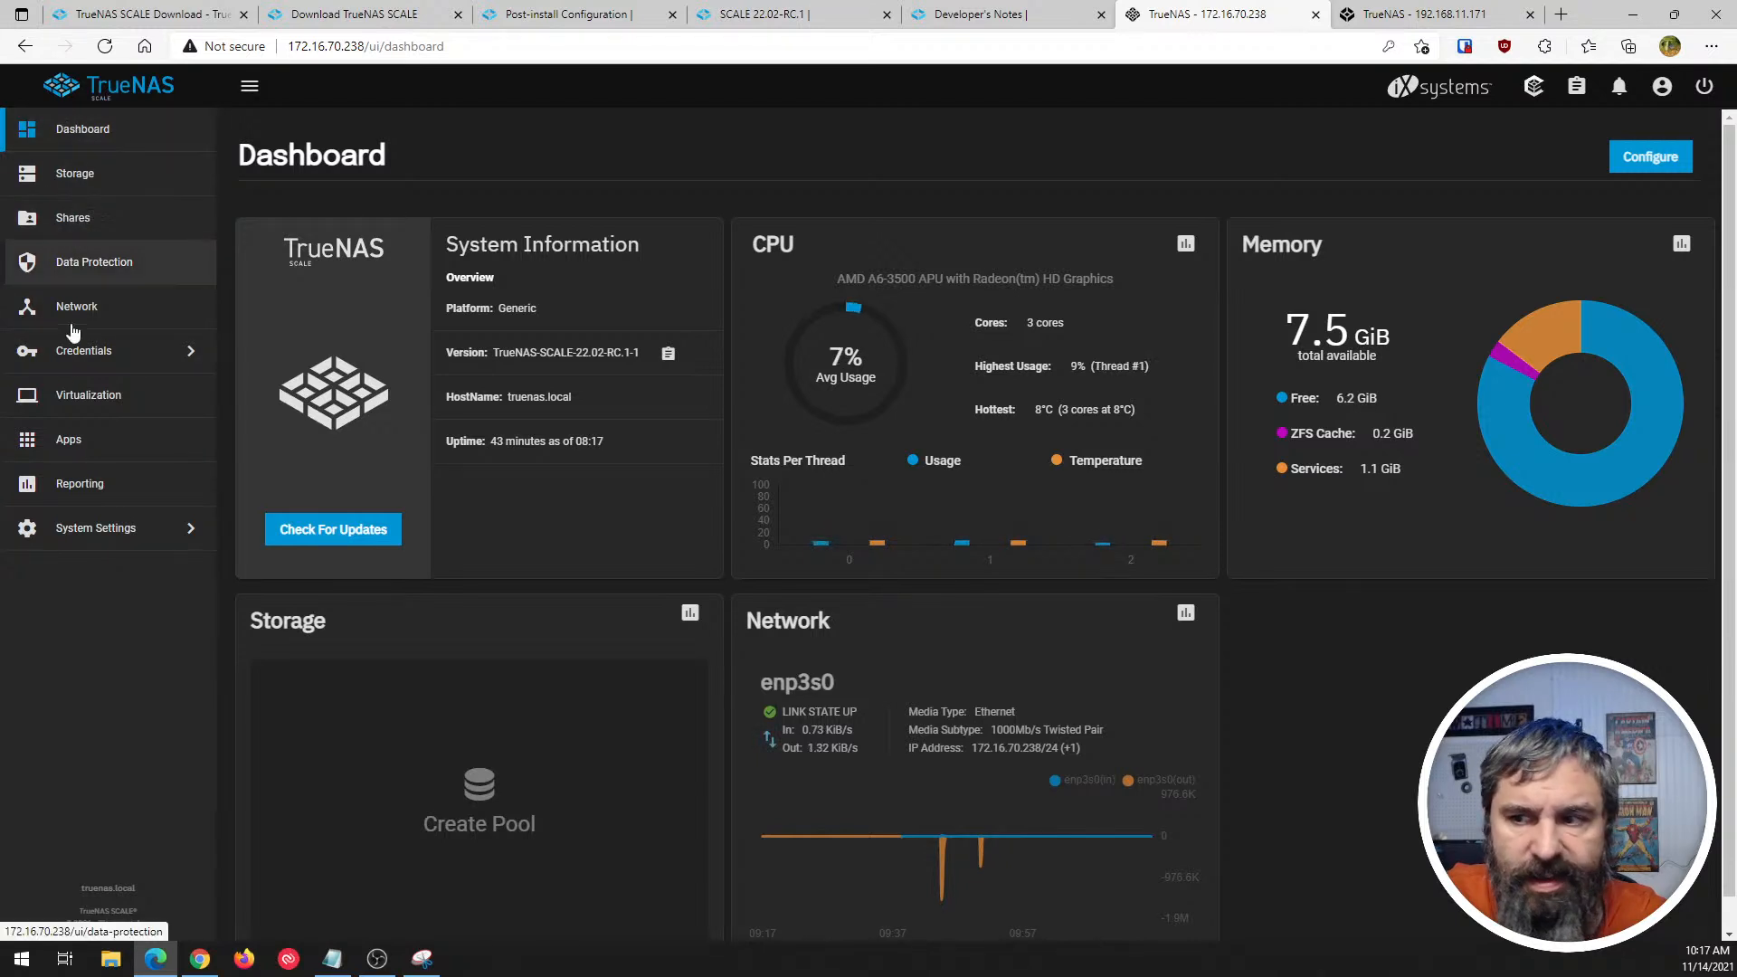
pyautogui.click(1418, 25)
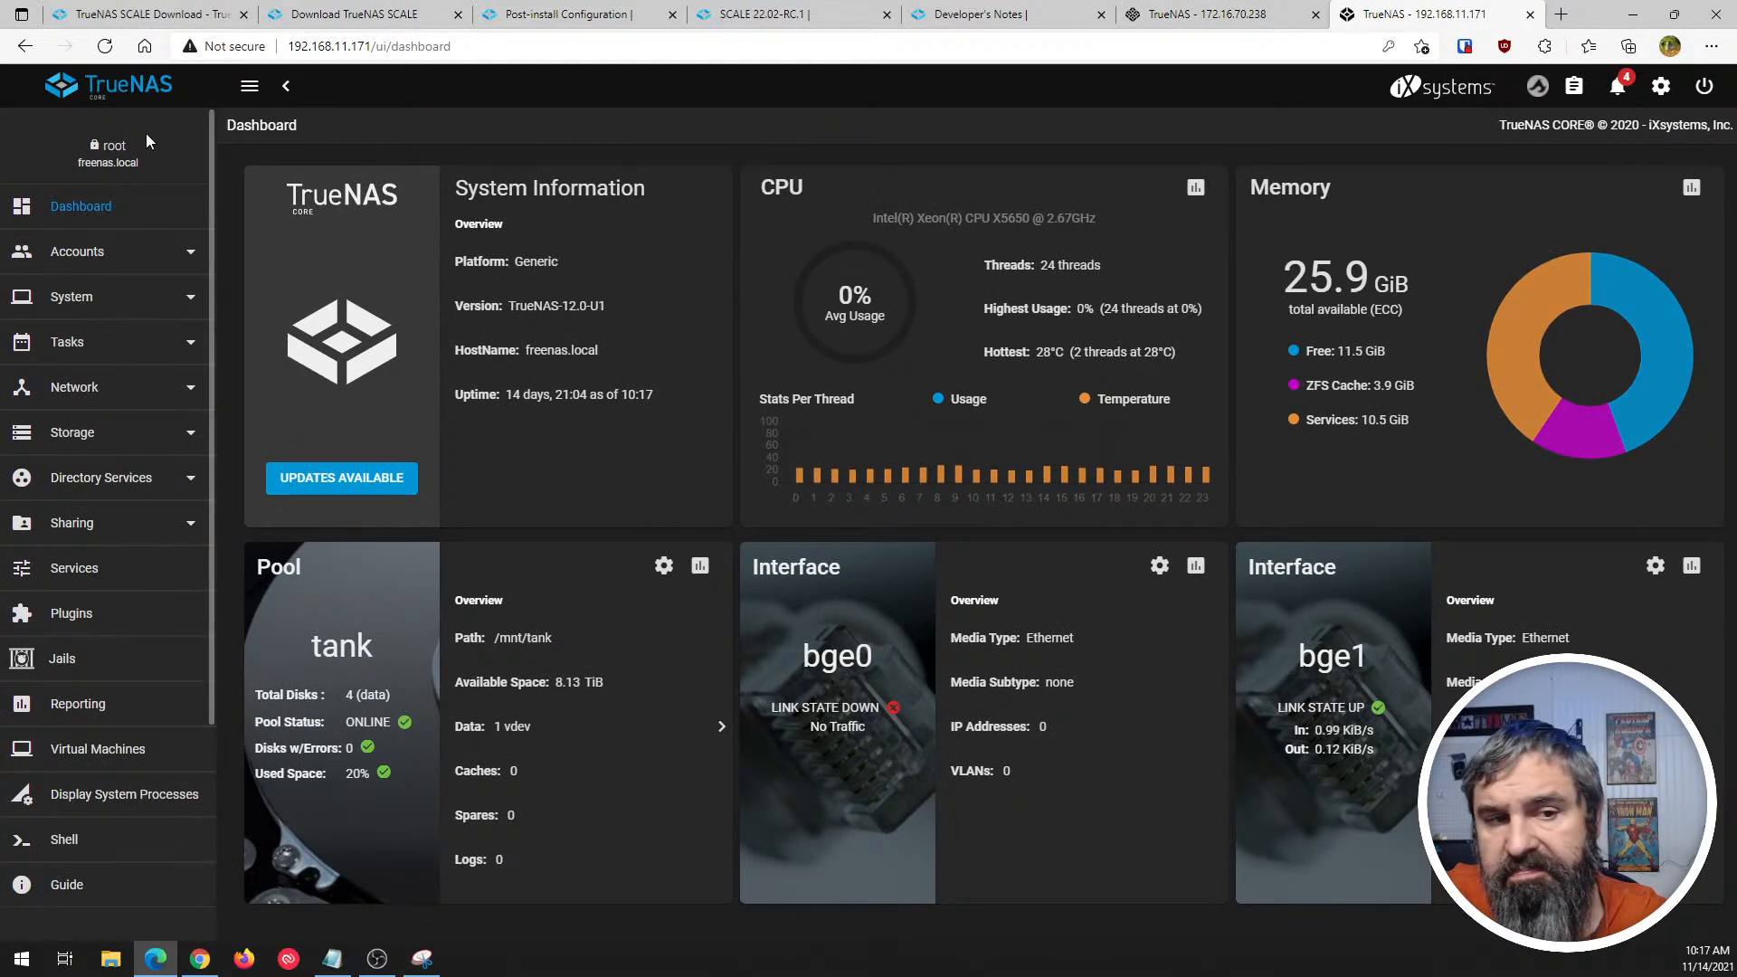
pyautogui.click(1221, 15)
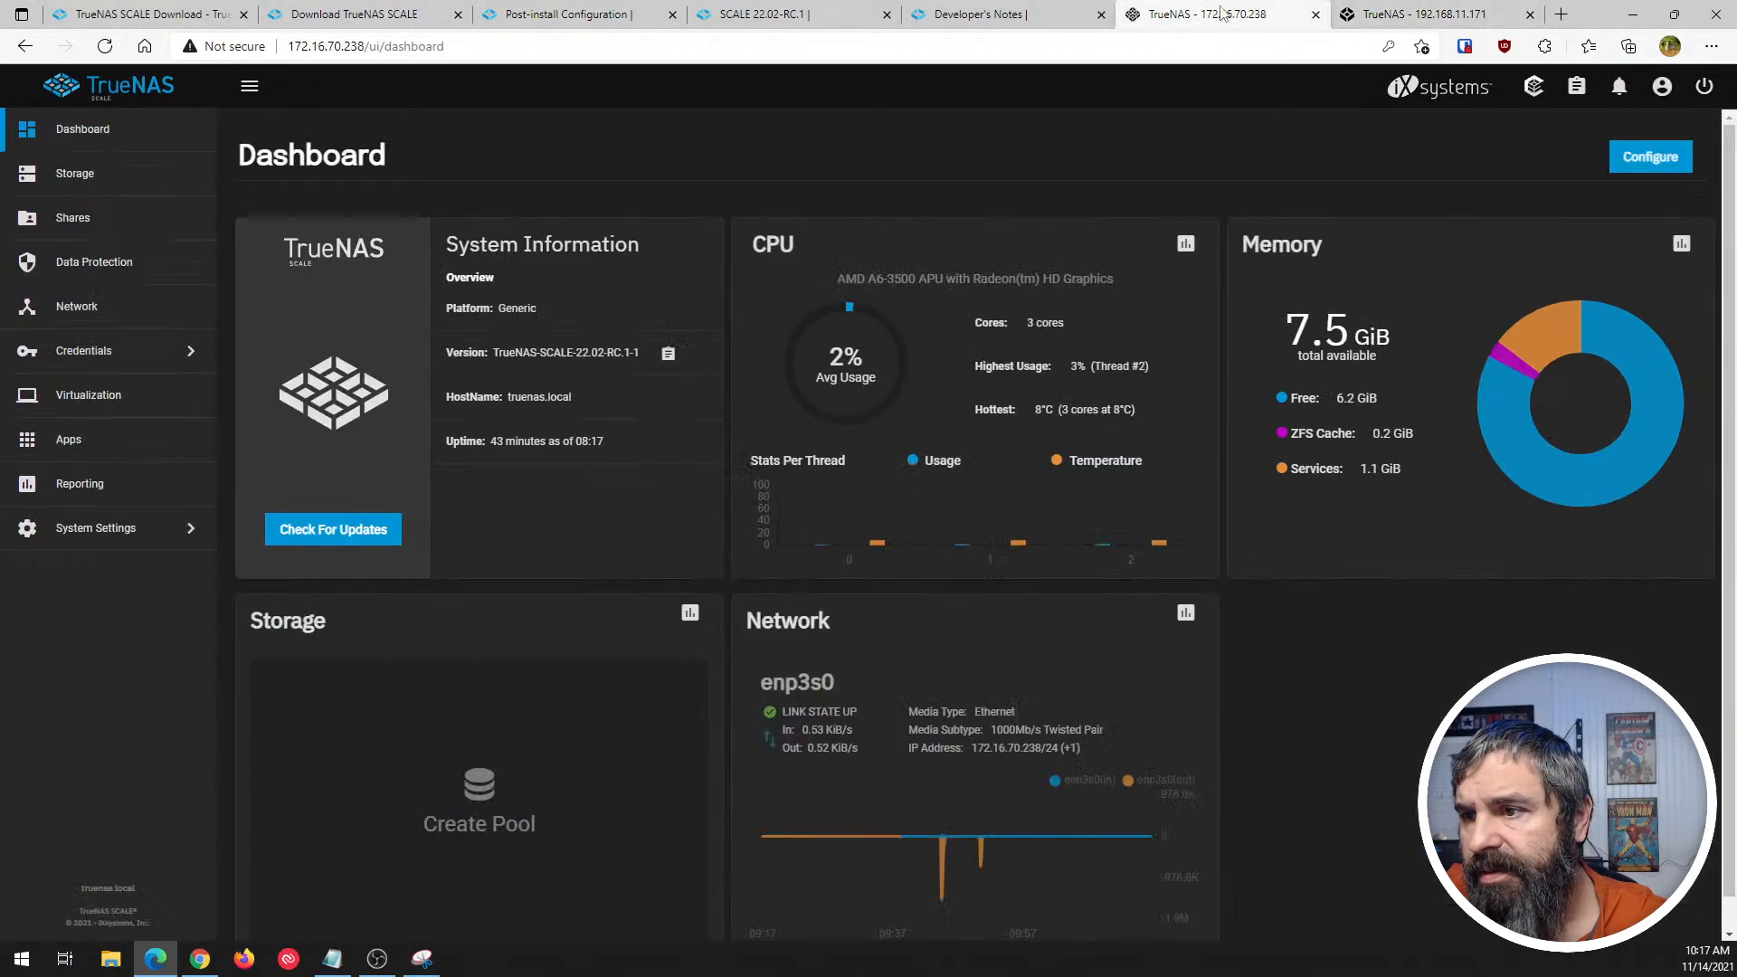
pyautogui.click(1400, 13)
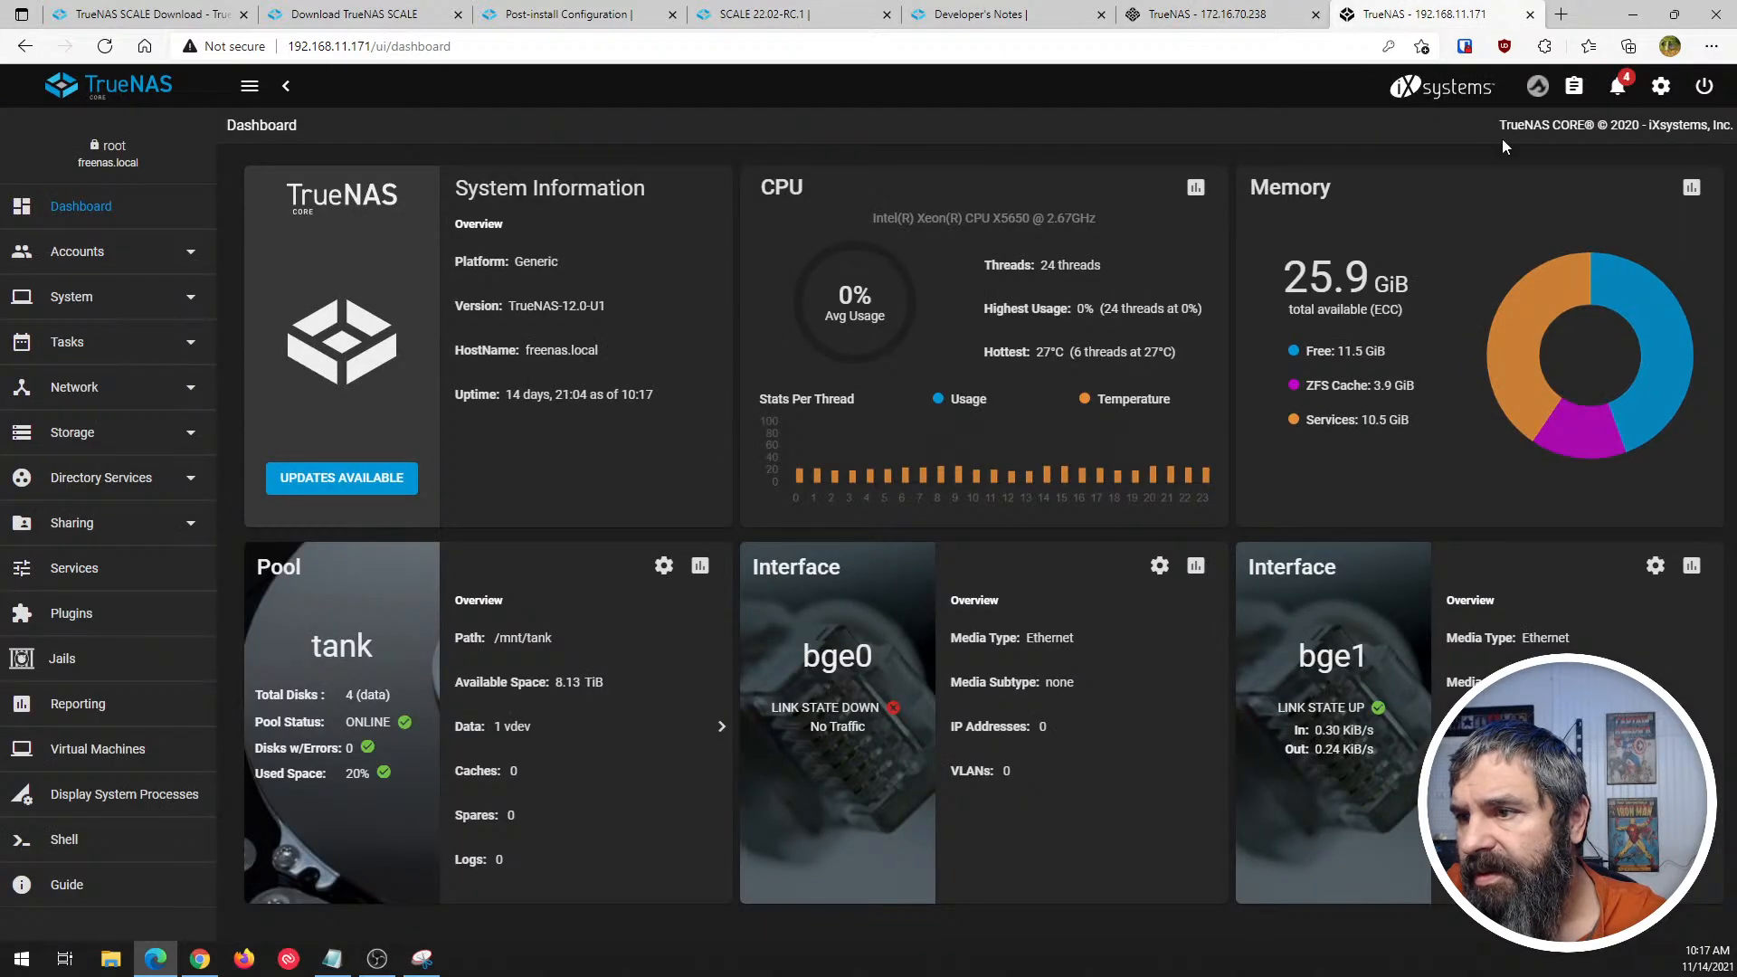
# - Compare the header areas of the CORE and SCALE dashboards, including the copyright line, alerts and settings, ending on SCALE
pyautogui.moveTo(1503, 146); pyautogui.dragTo(1706, 127)
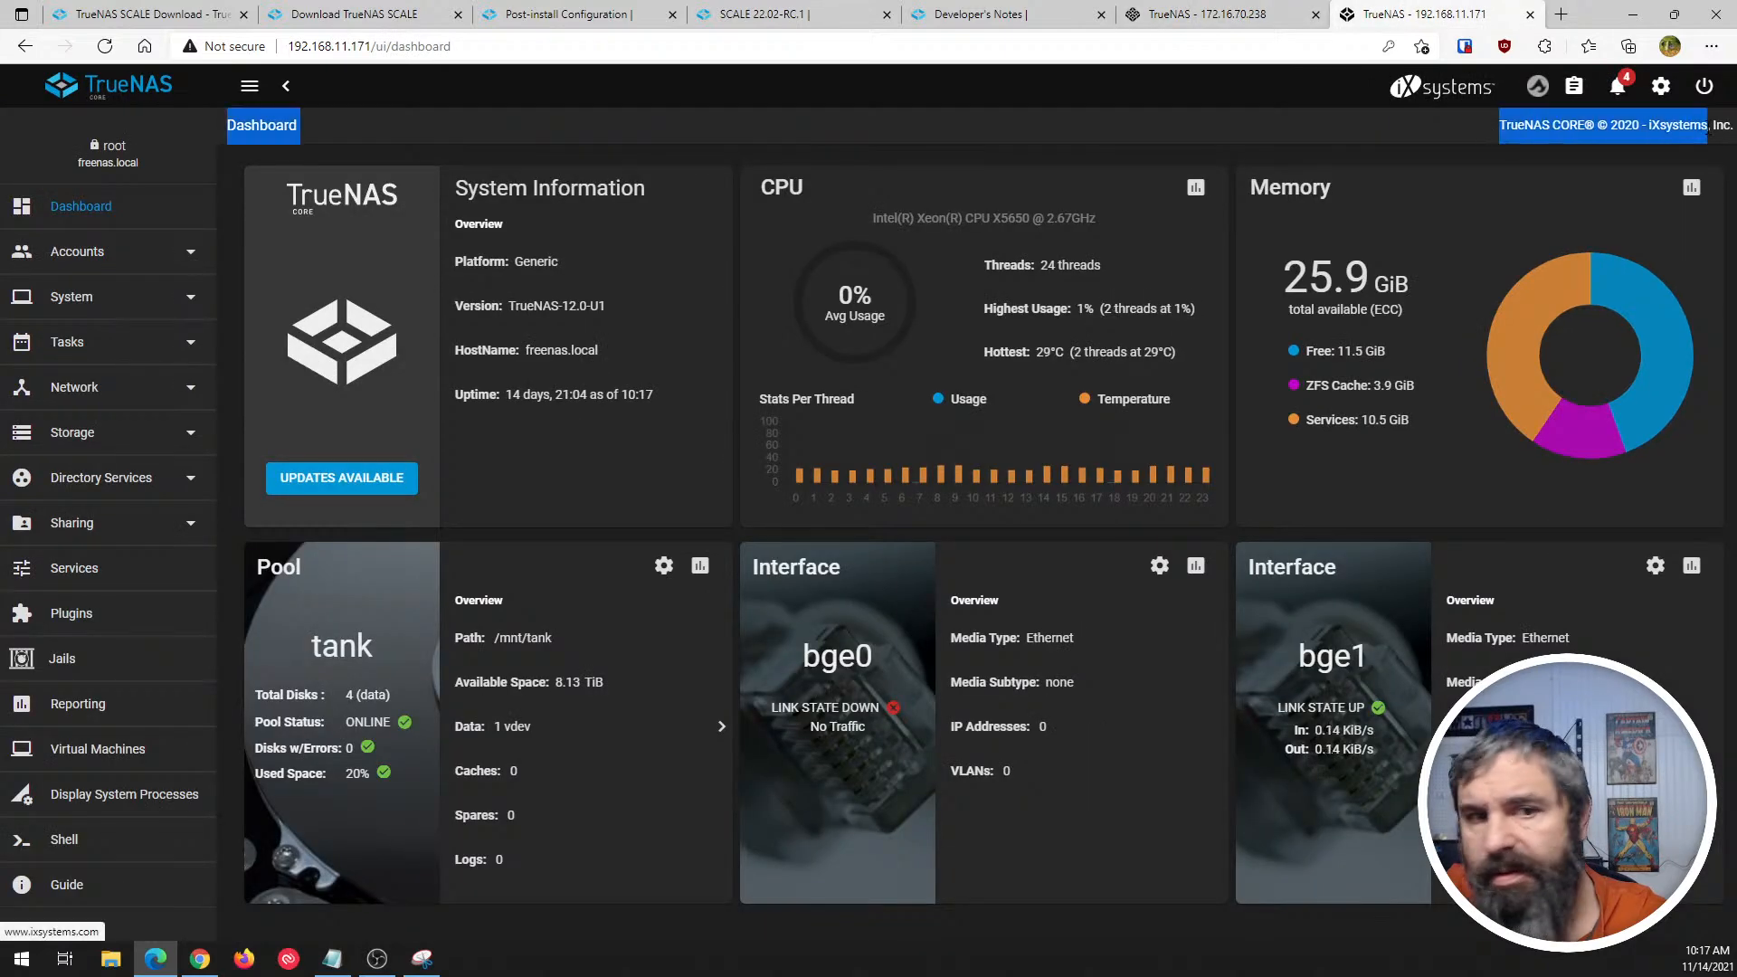
pyautogui.click(1476, 147)
pyautogui.click(1293, 16)
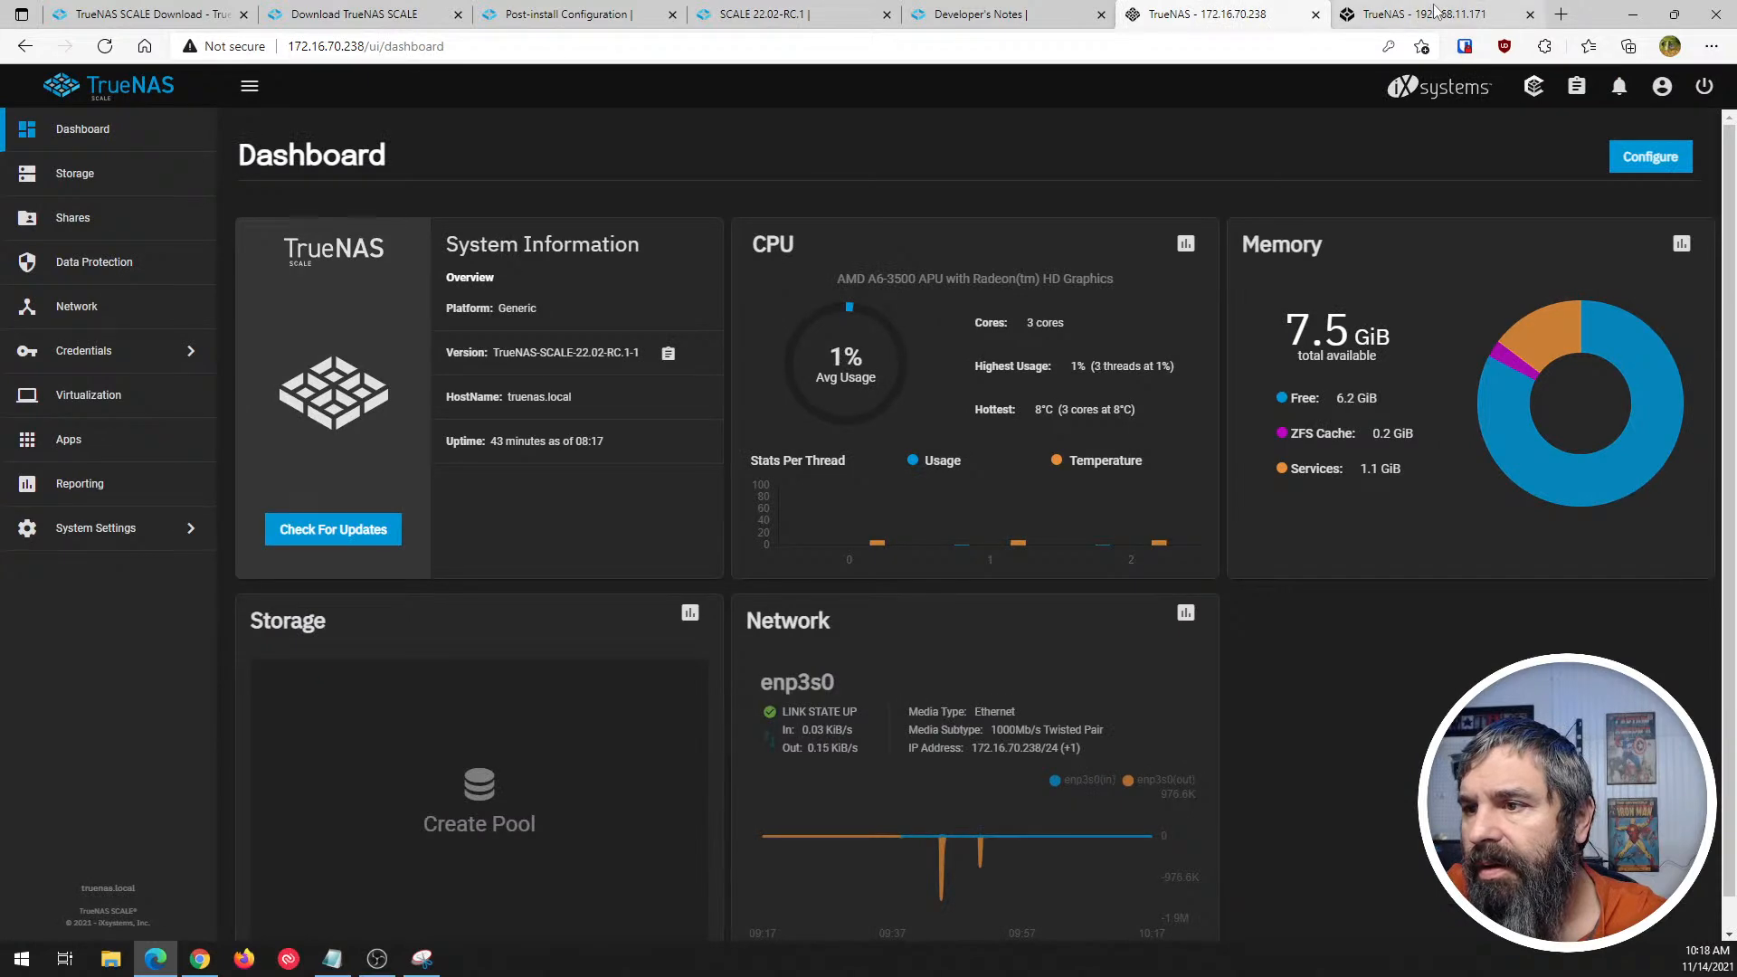
pyautogui.click(1408, 14)
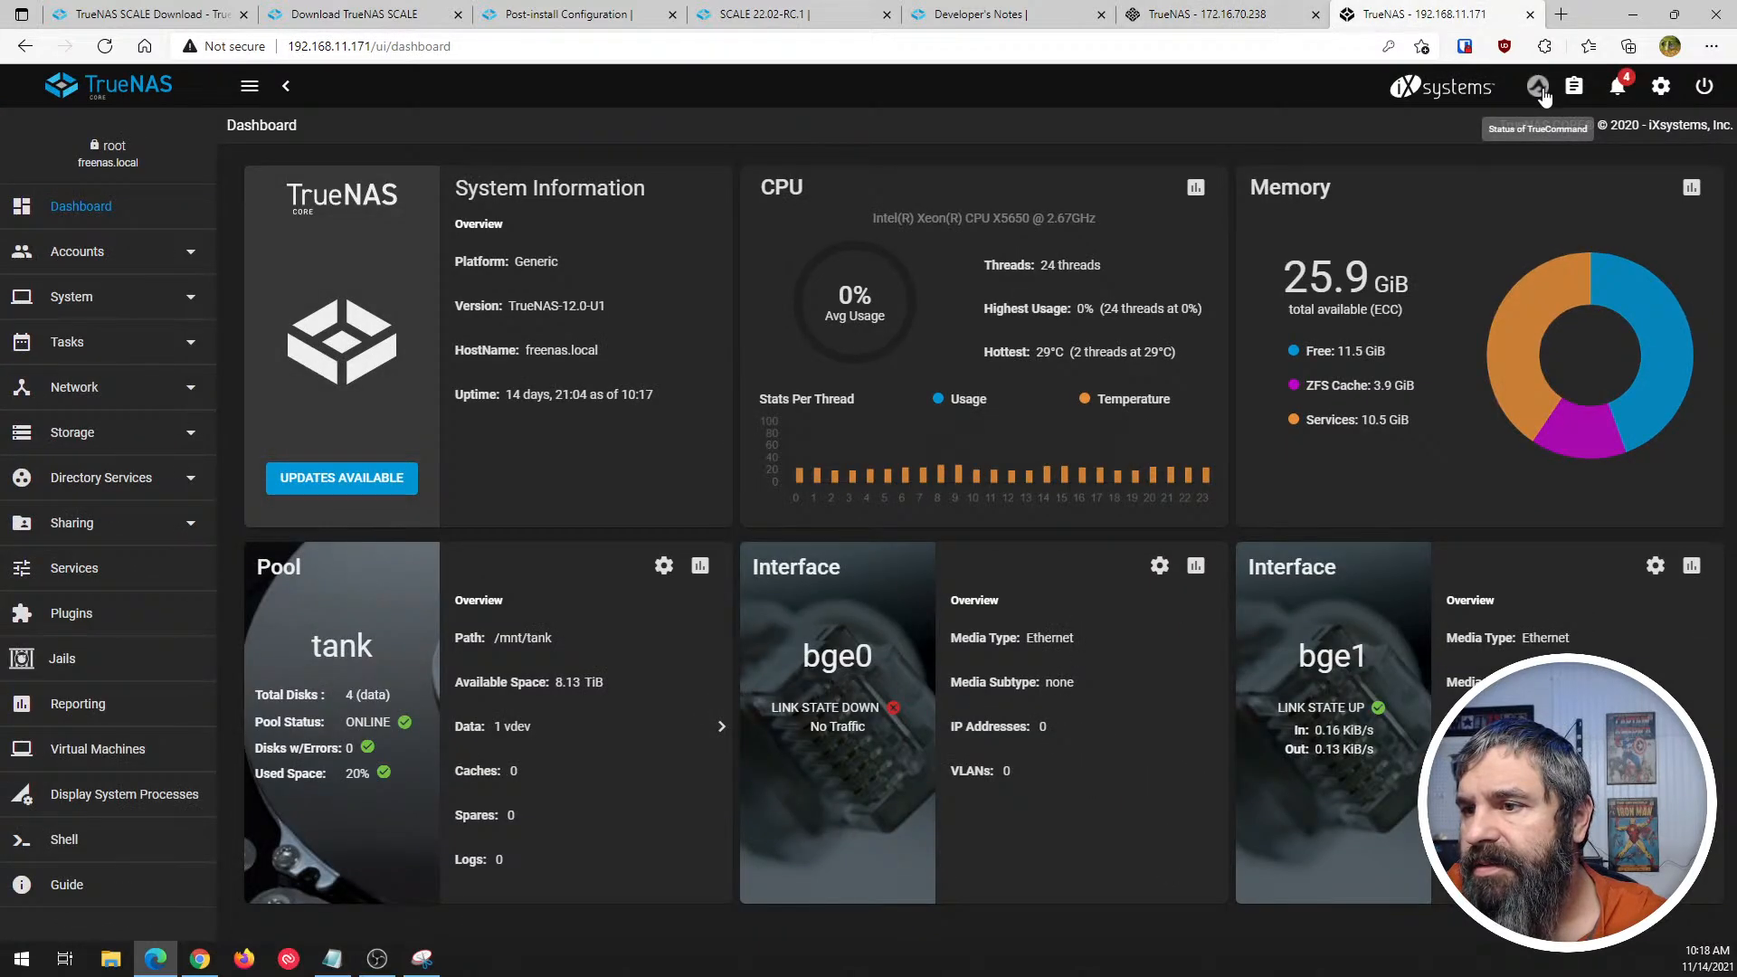
pyautogui.click(1204, 18)
pyautogui.click(1407, 16)
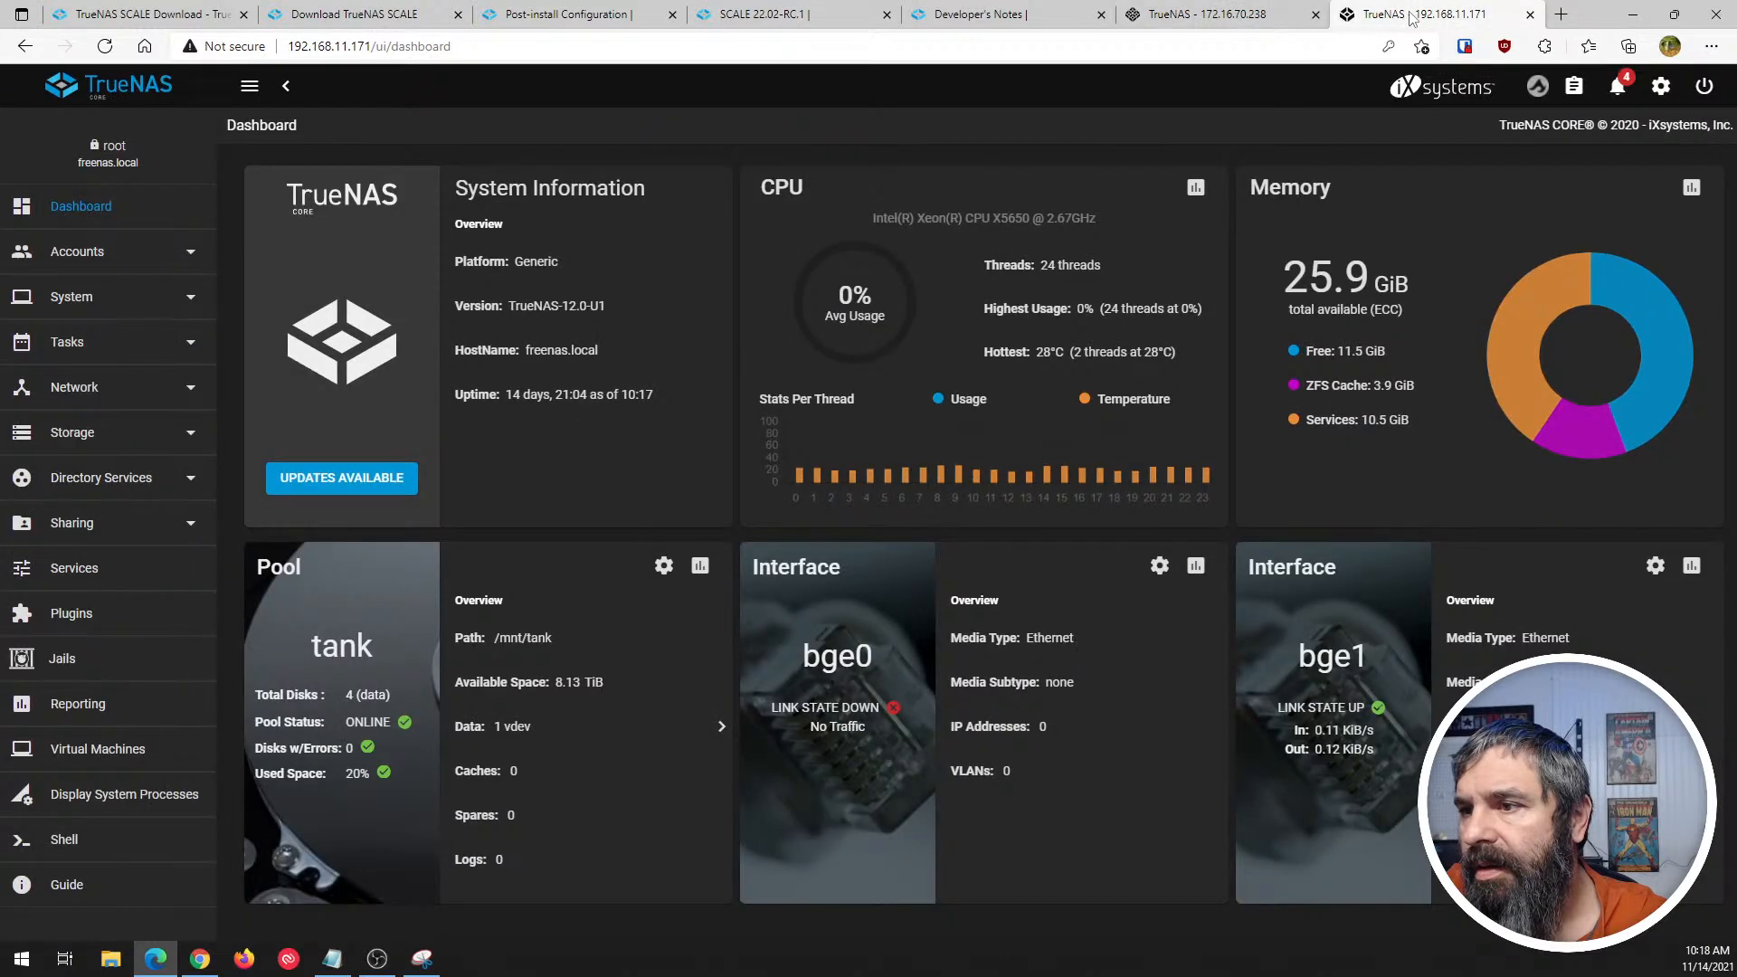
pyautogui.click(1253, 18)
pyautogui.click(1407, 16)
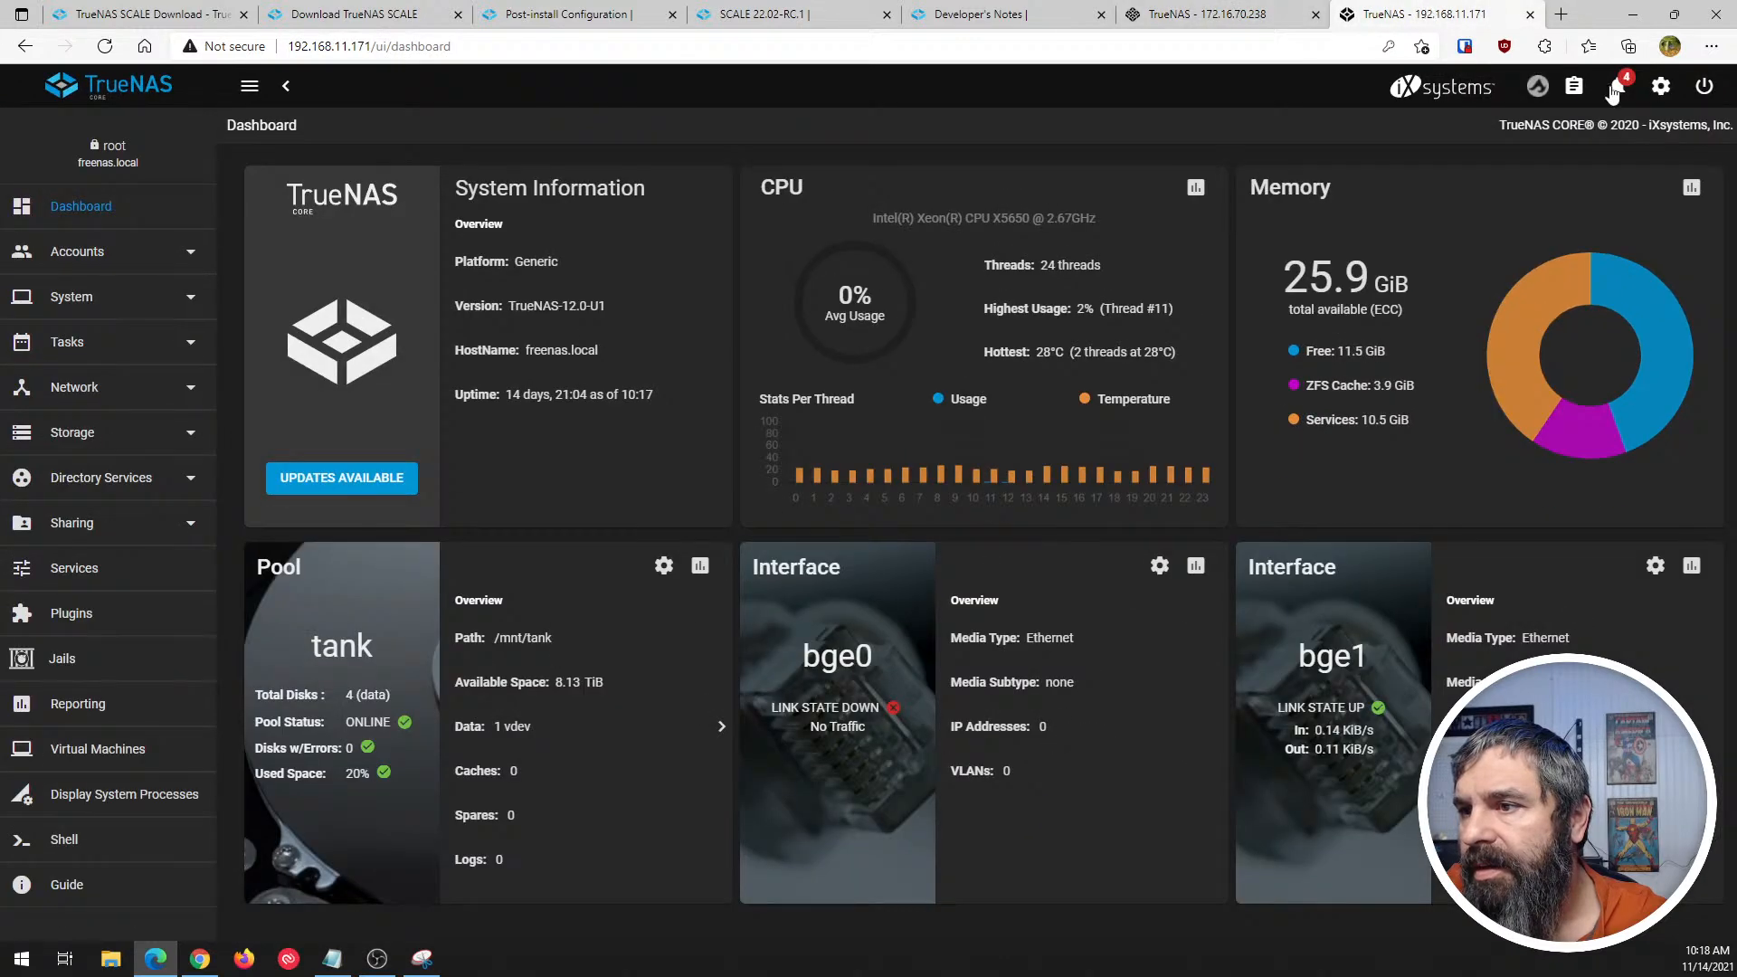
pyautogui.click(1204, 15)
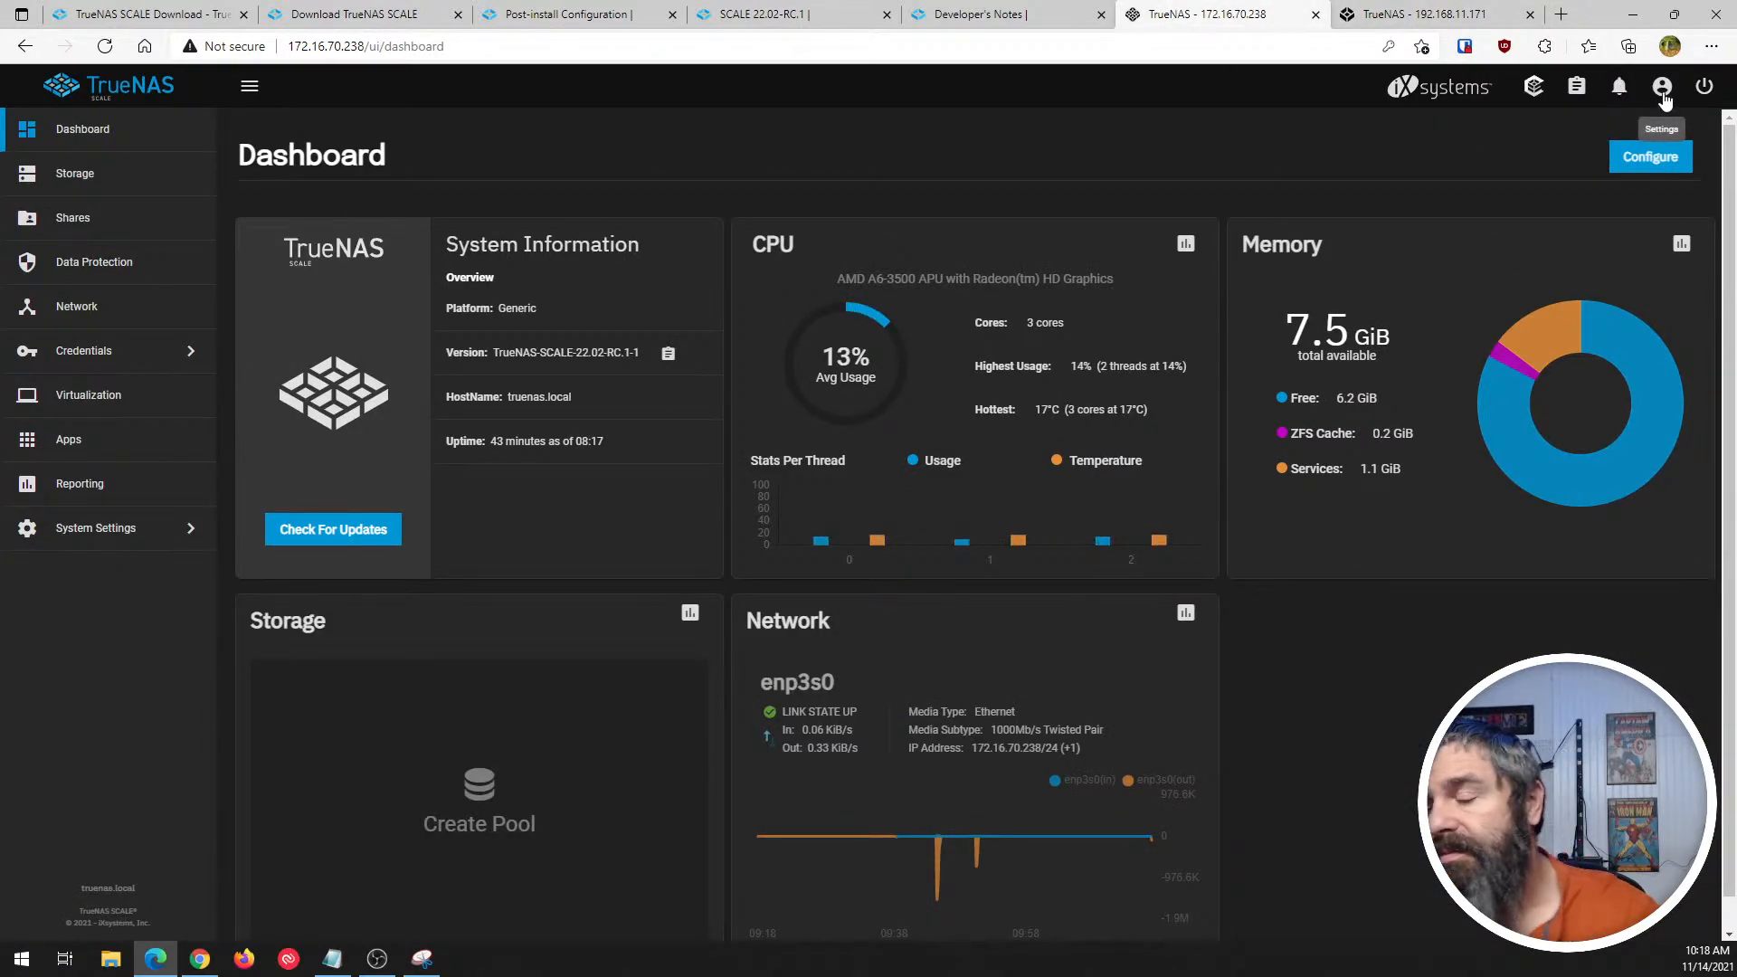
# - Look over SCALE's account settings menu and CORE's available updates, ending on the CORE dashboard
pyautogui.click(1664, 97)
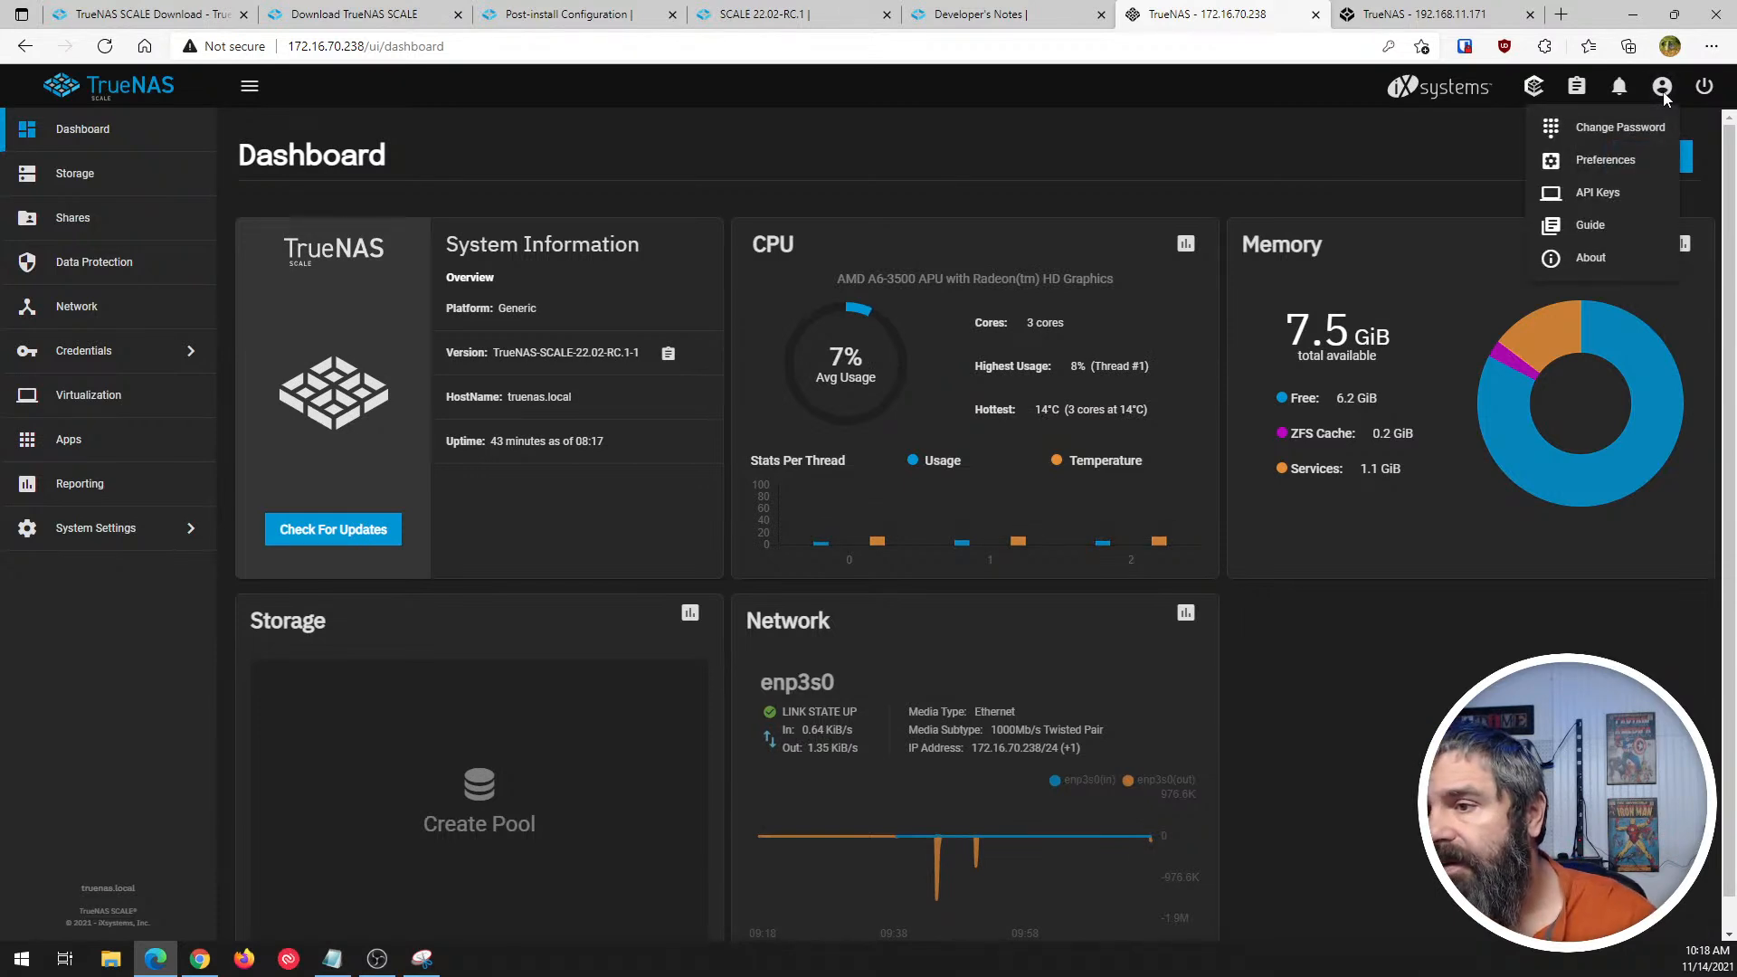
pyautogui.click(1491, 150)
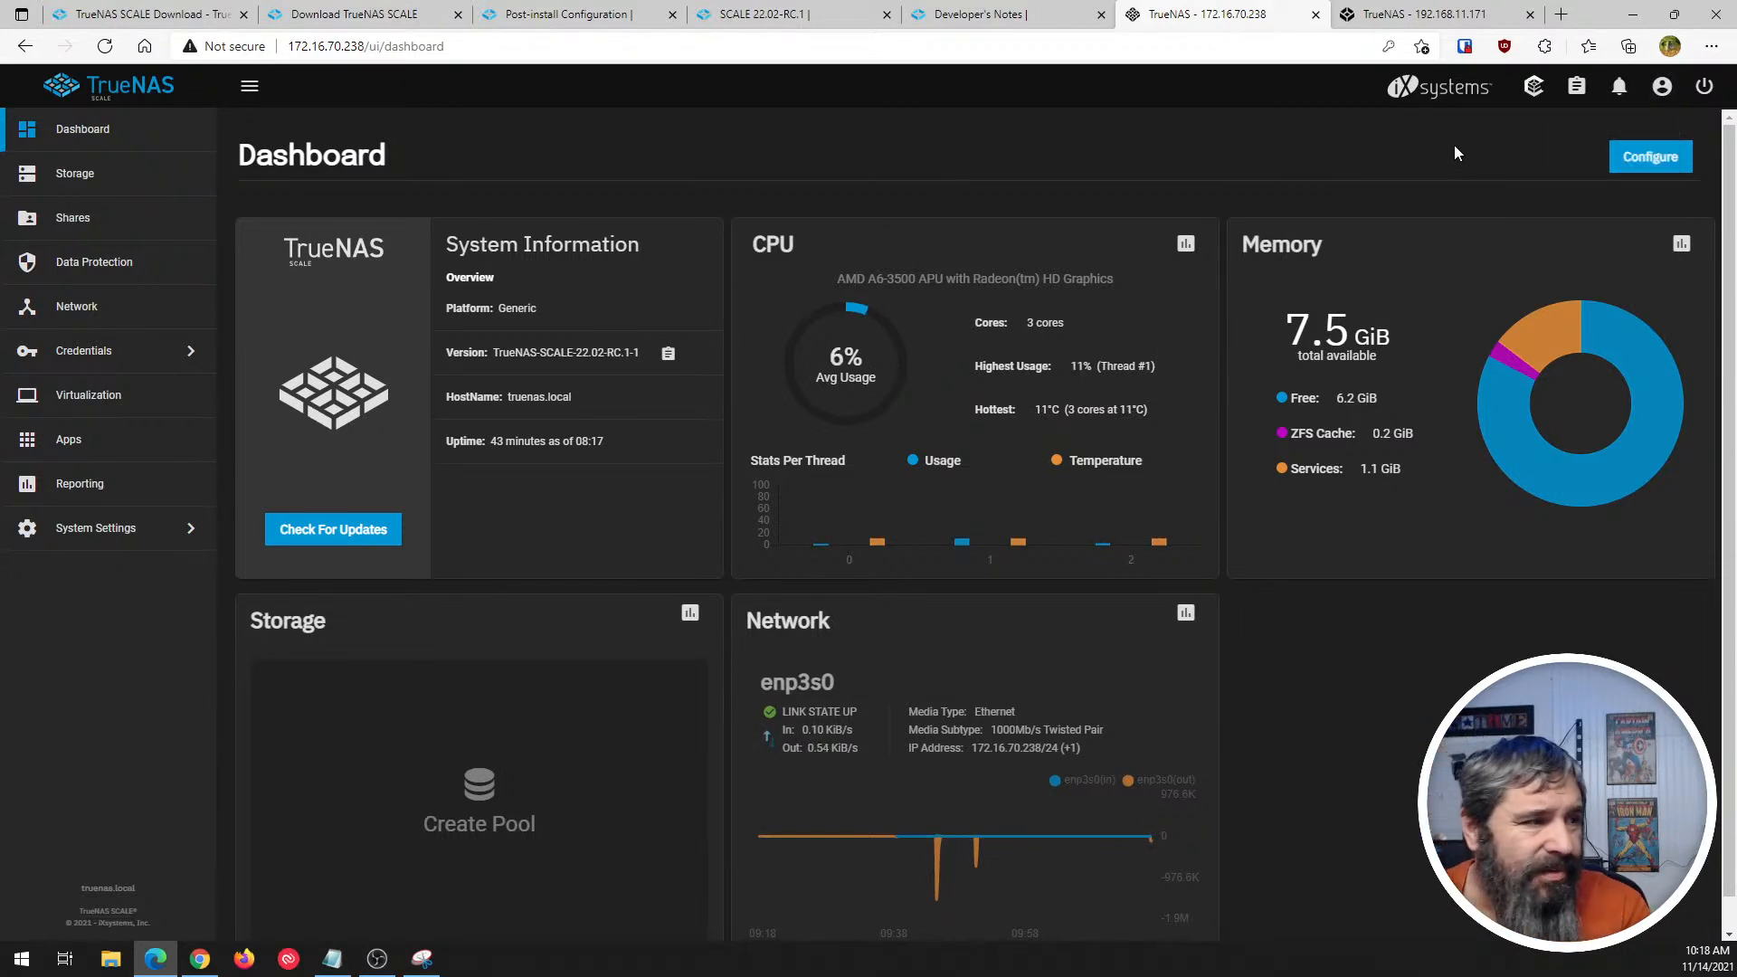
pyautogui.click(1412, 13)
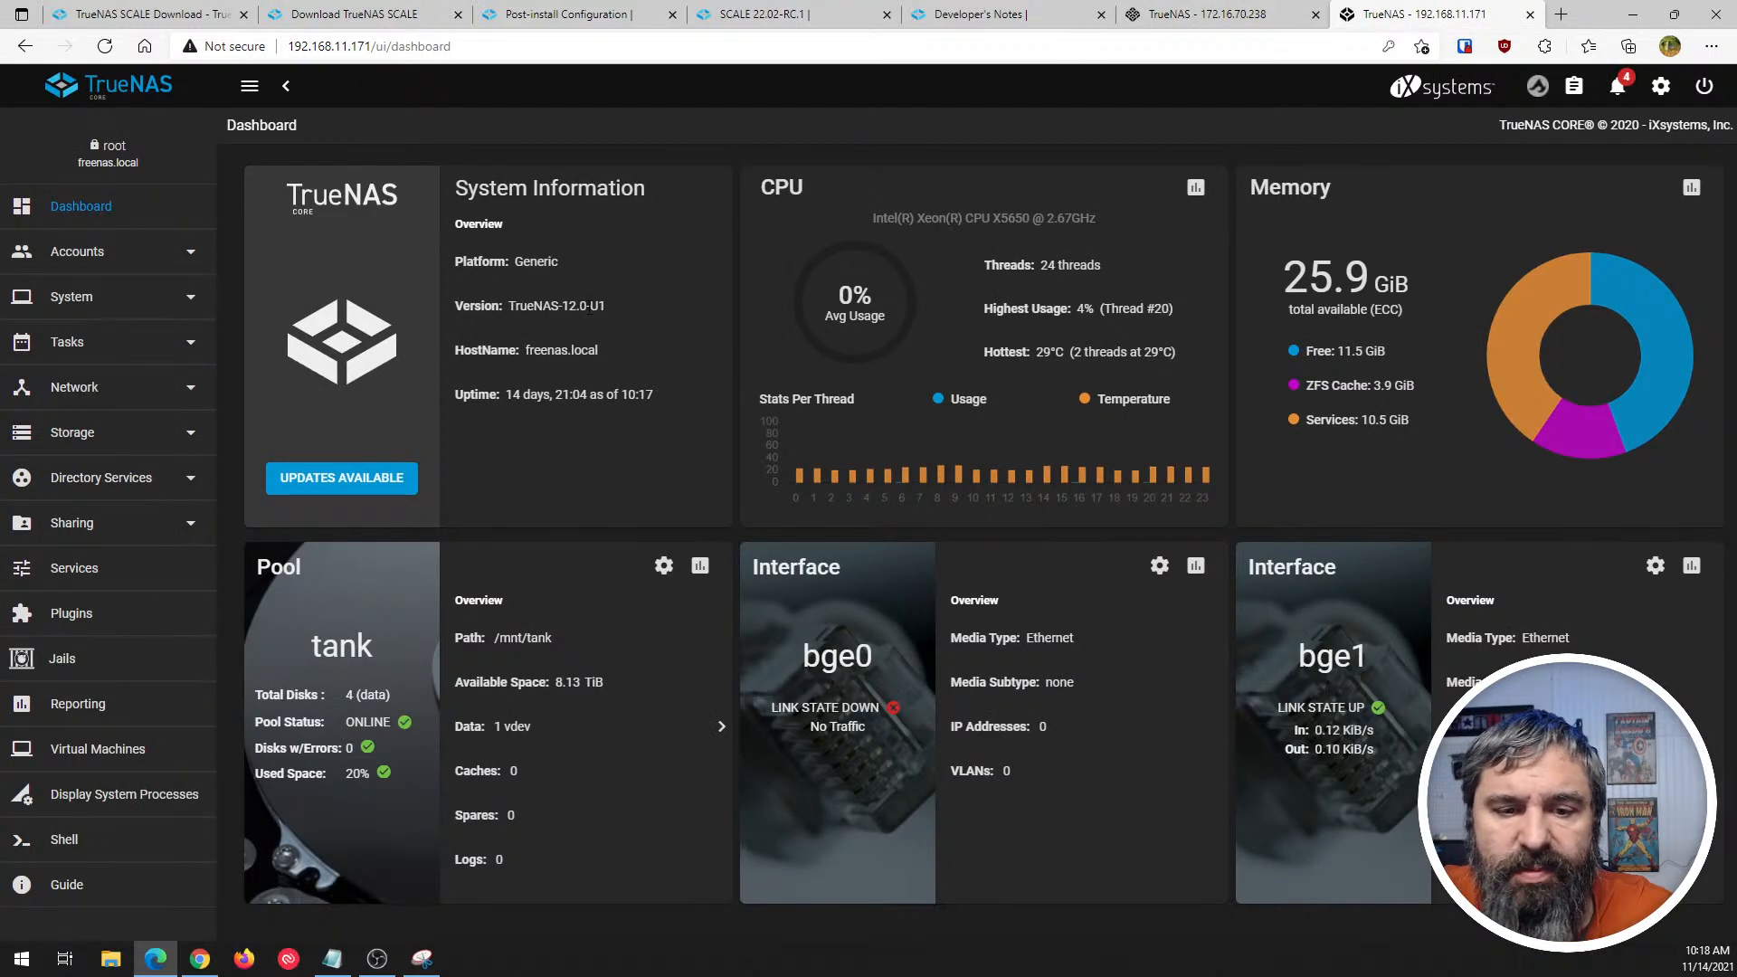
pyautogui.click(385, 480)
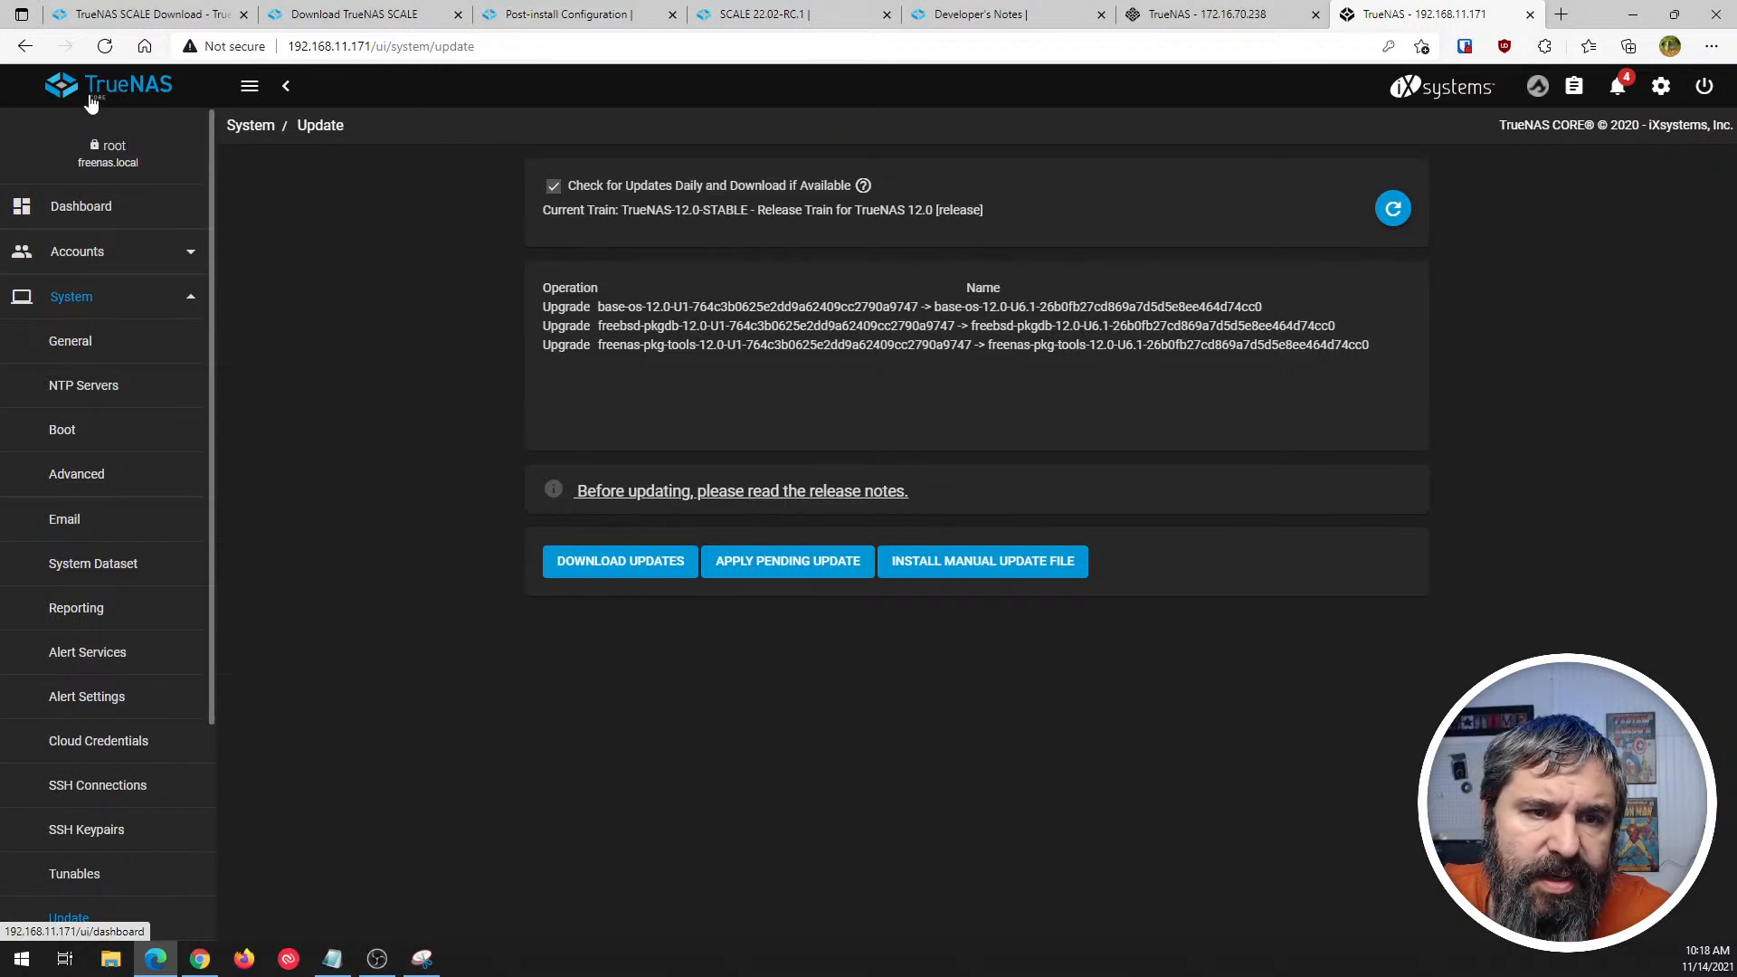
pyautogui.click(95, 206)
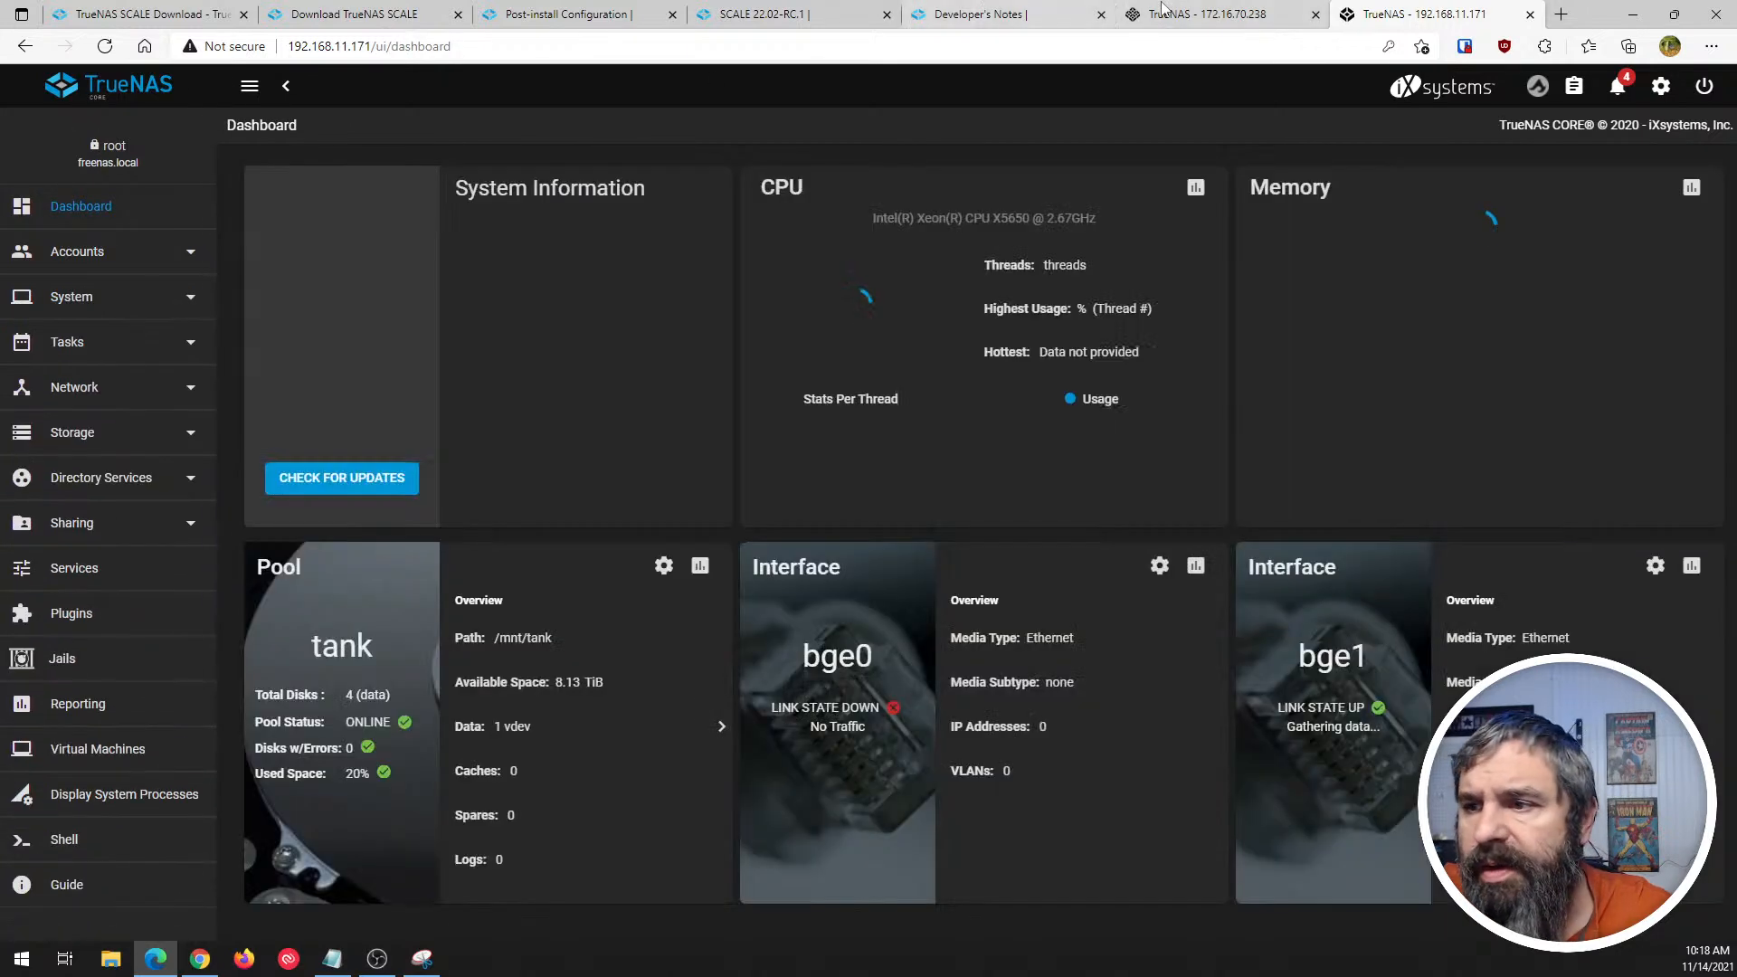
# - Compare the logos and version entries in the System Information cards of TrueNAS SCALE and CORE
pyautogui.click(1217, 12)
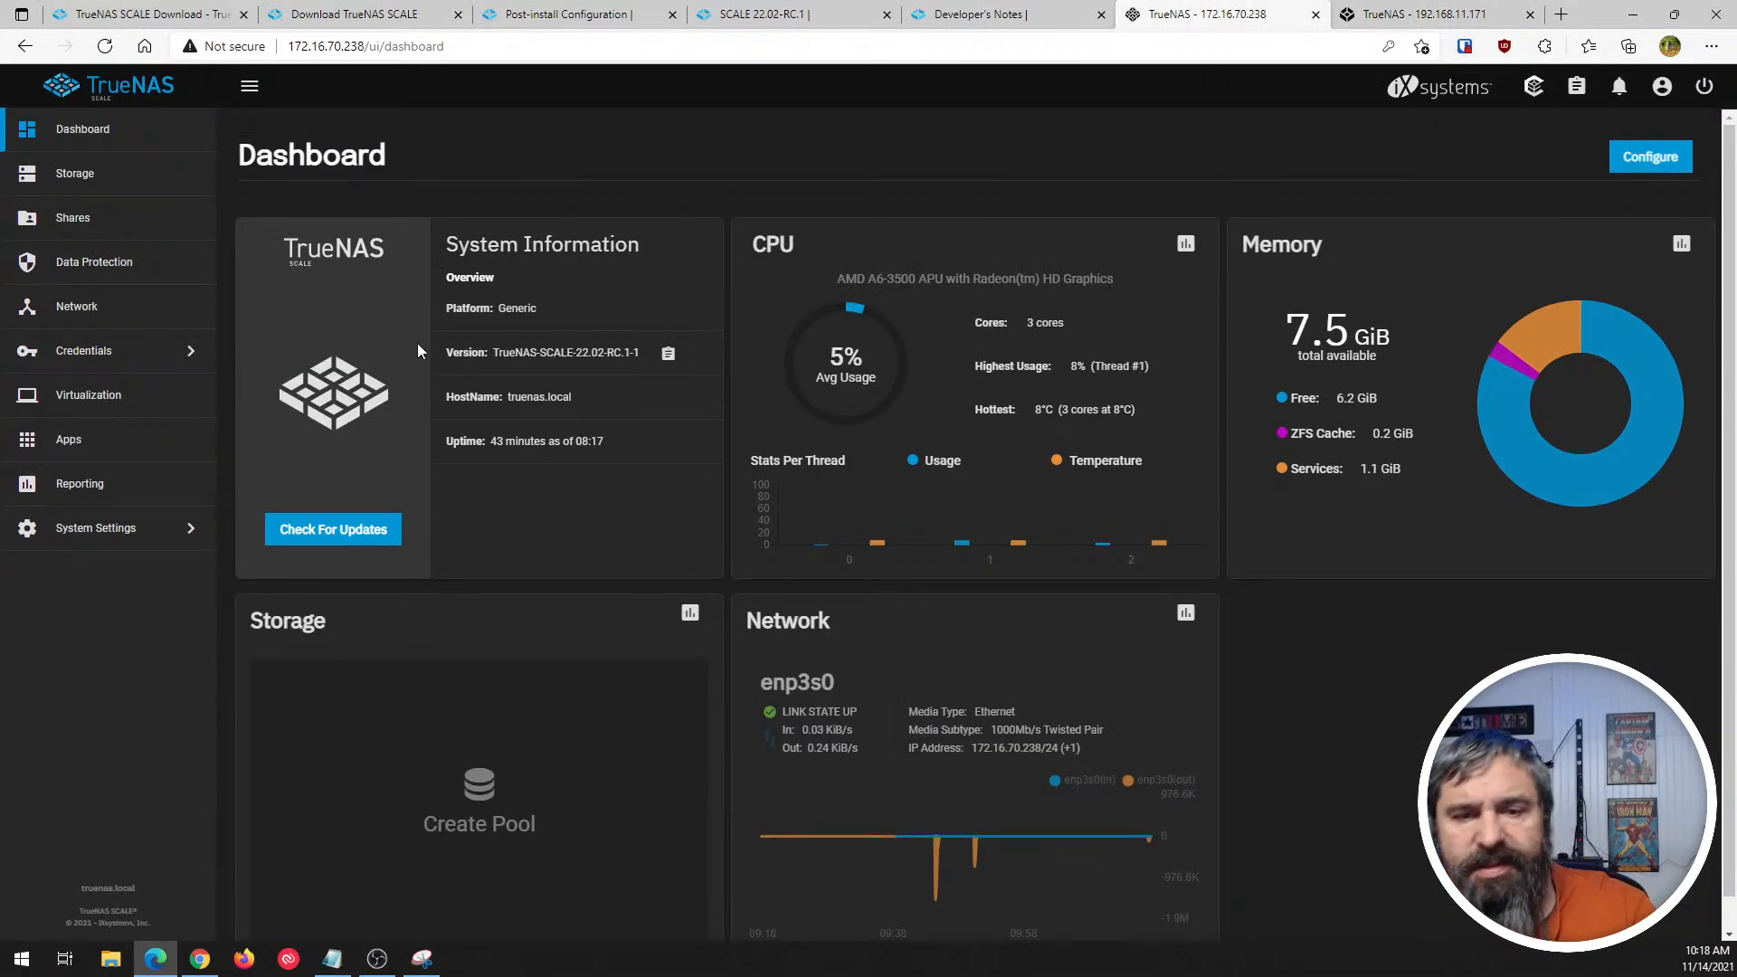
pyautogui.hotkey('ctrl', 'Tab')
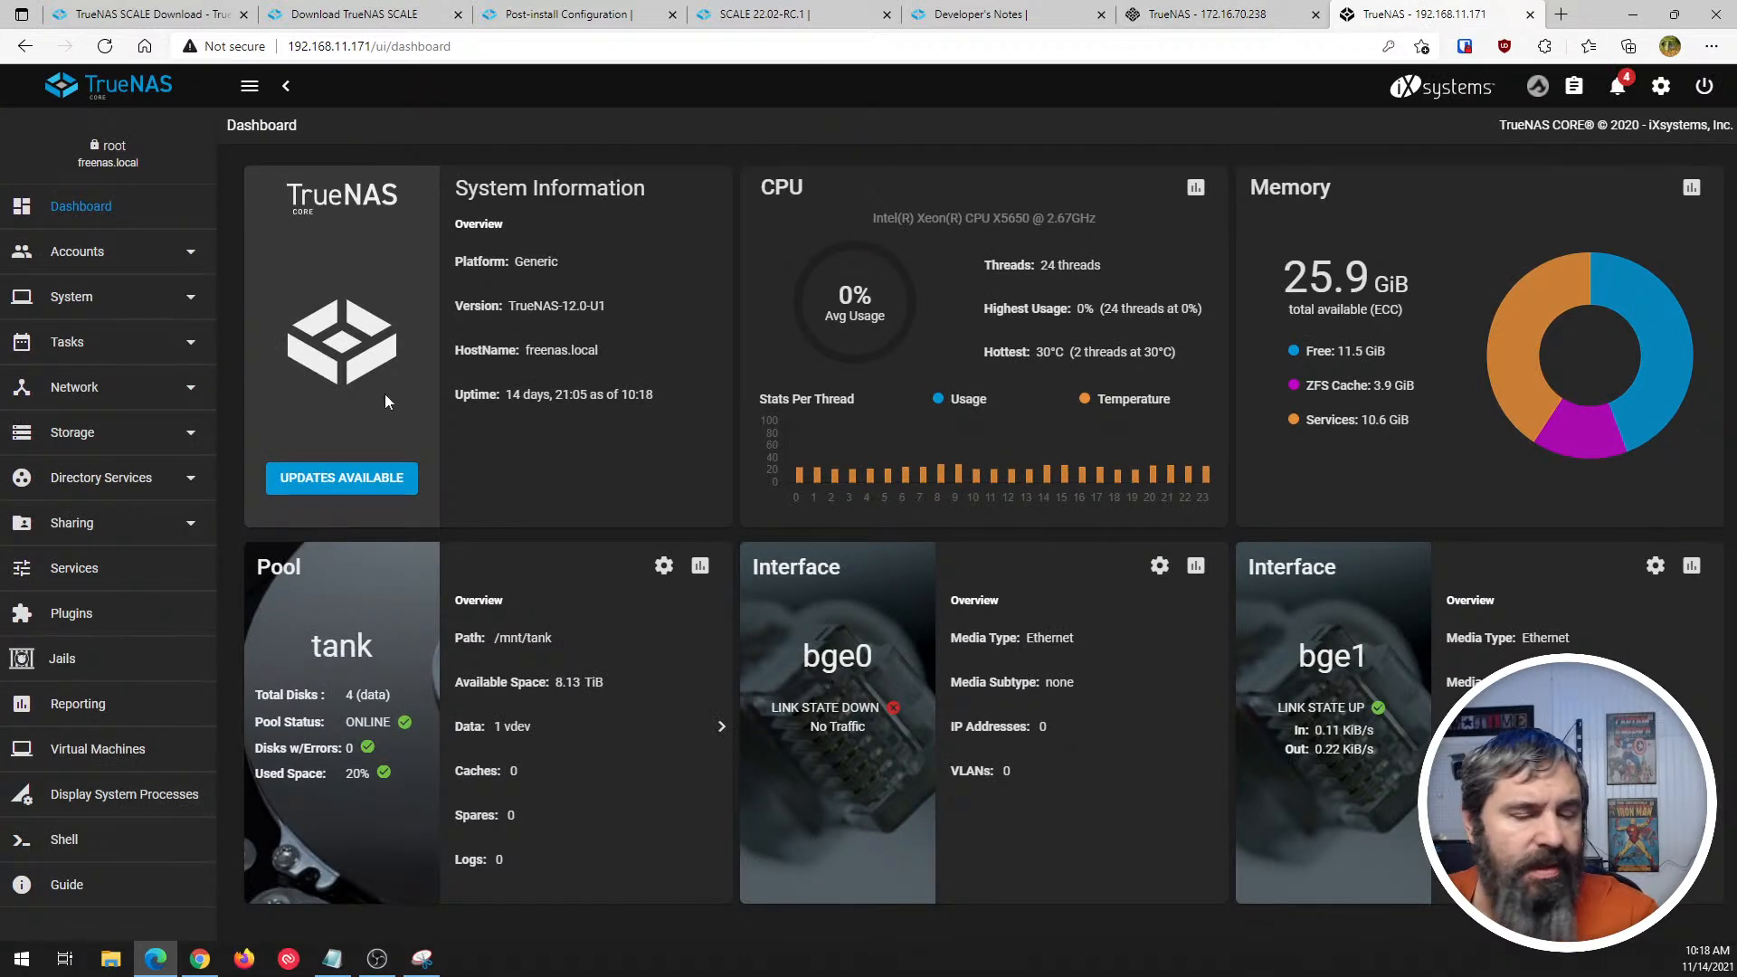
pyautogui.click(1176, 13)
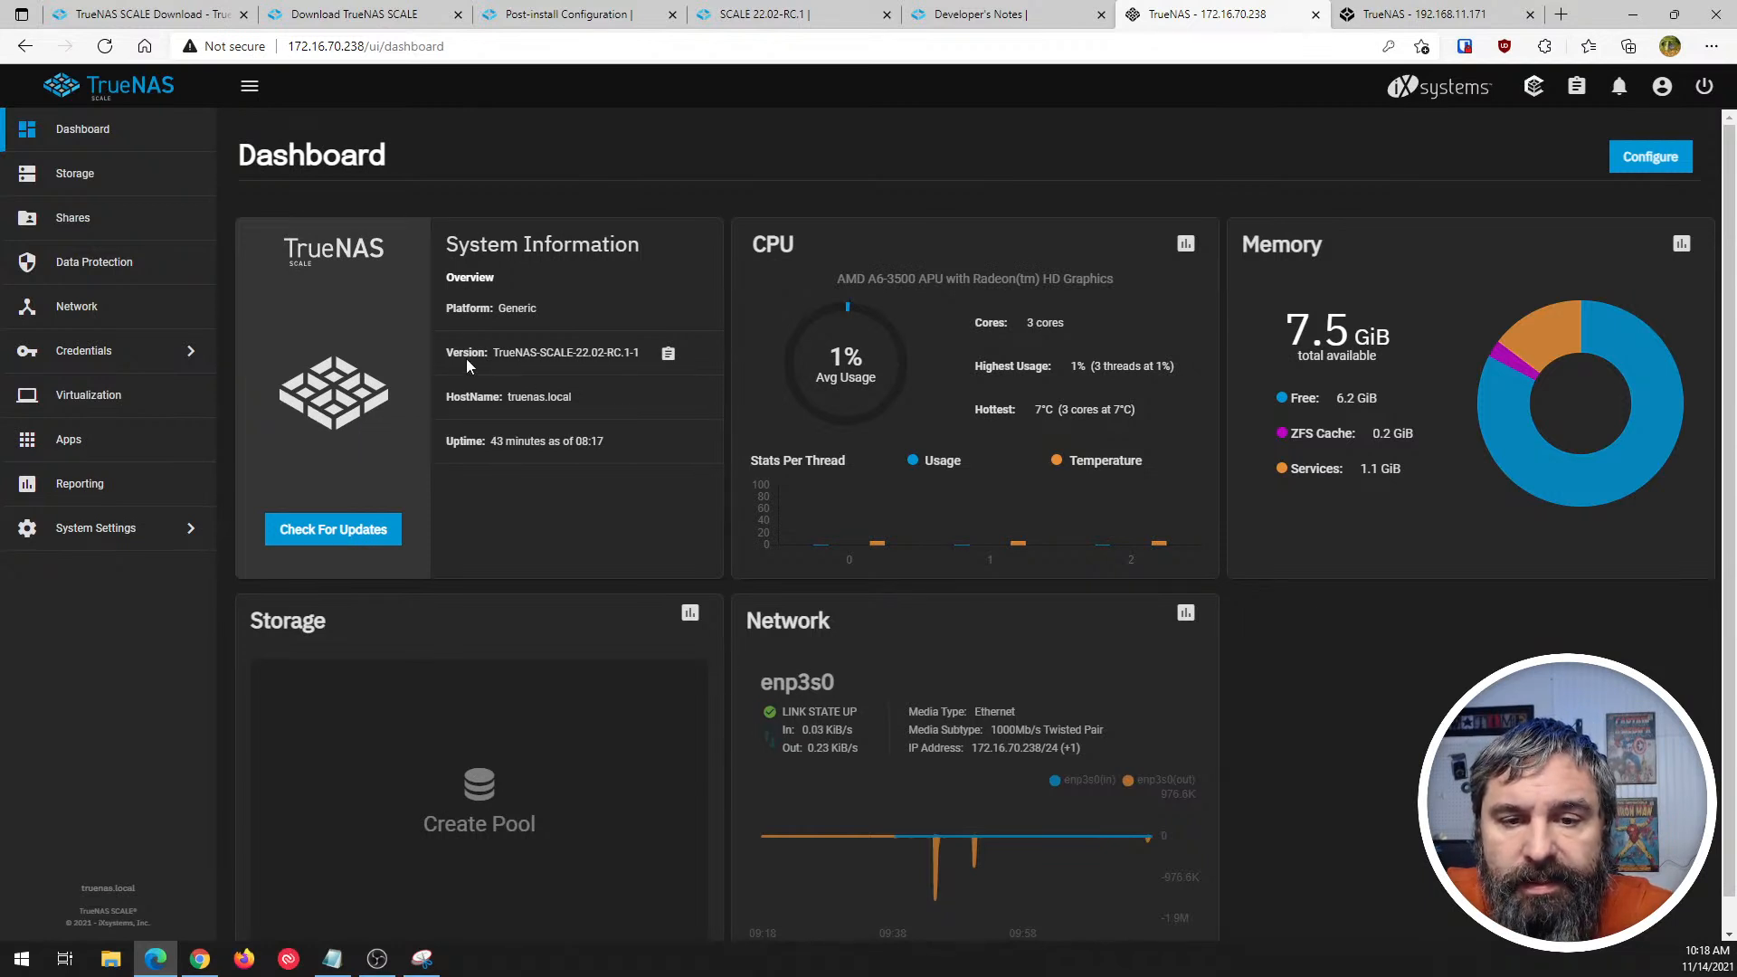
pyautogui.moveTo(499, 353); pyautogui.dragTo(603, 354)
pyautogui.click(1362, 14)
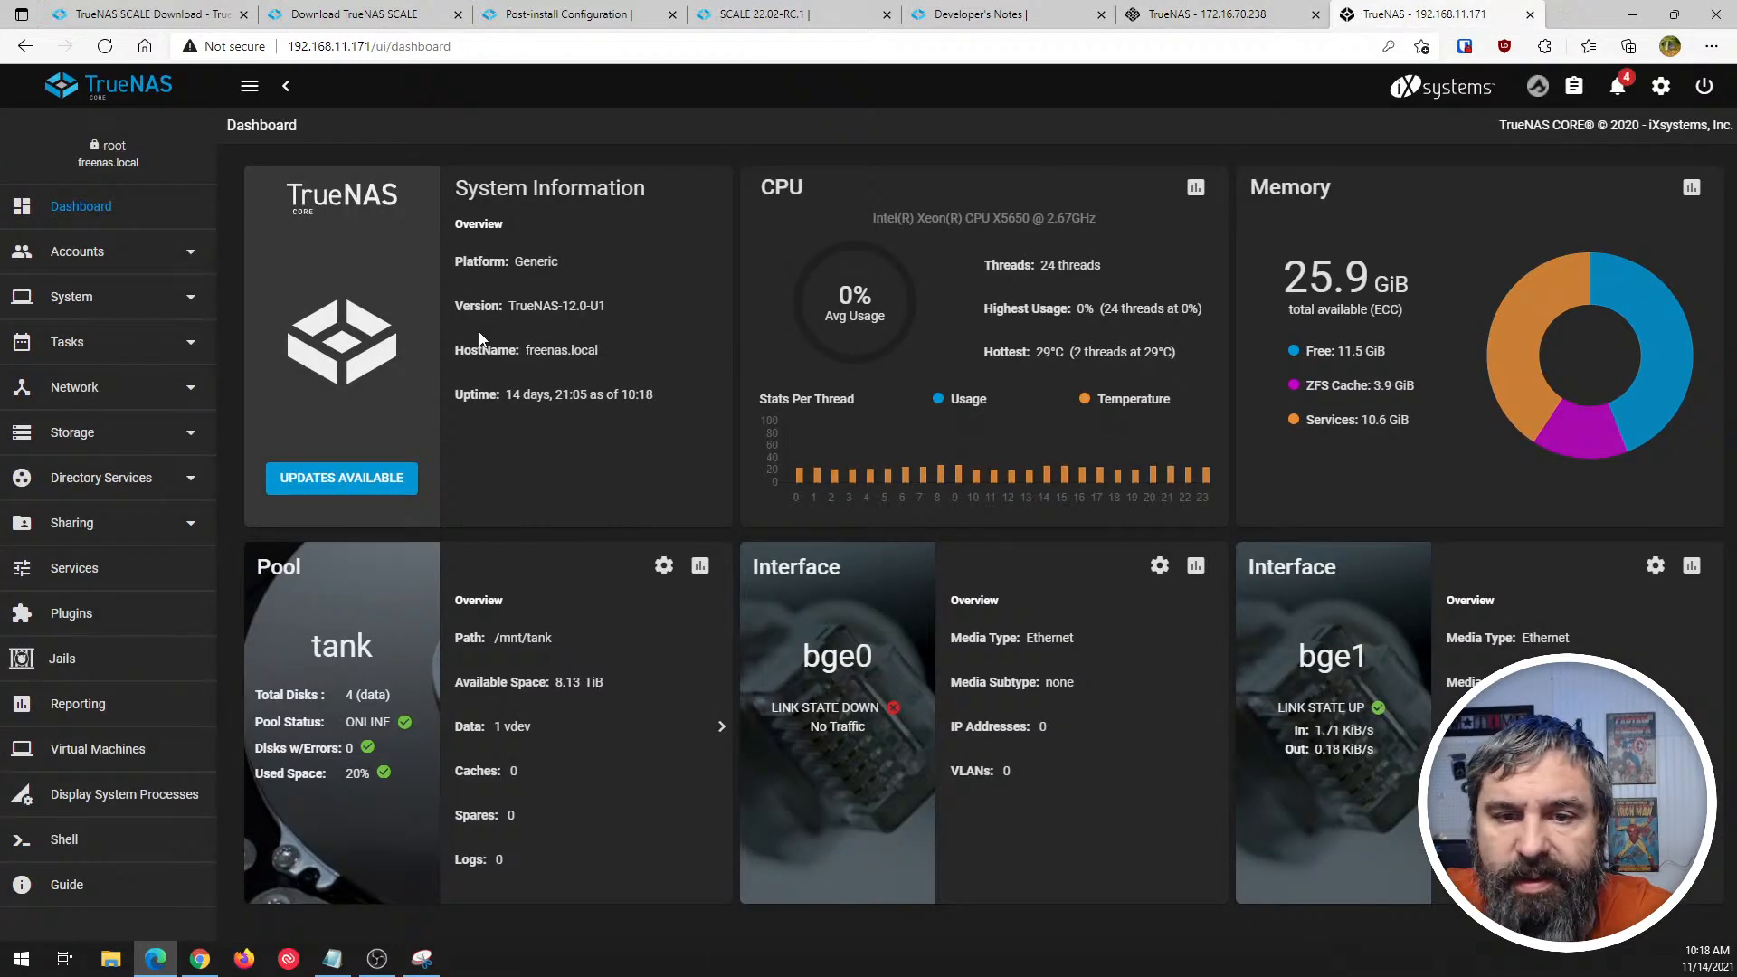
pyautogui.moveTo(507, 306); pyautogui.dragTo(606, 306)
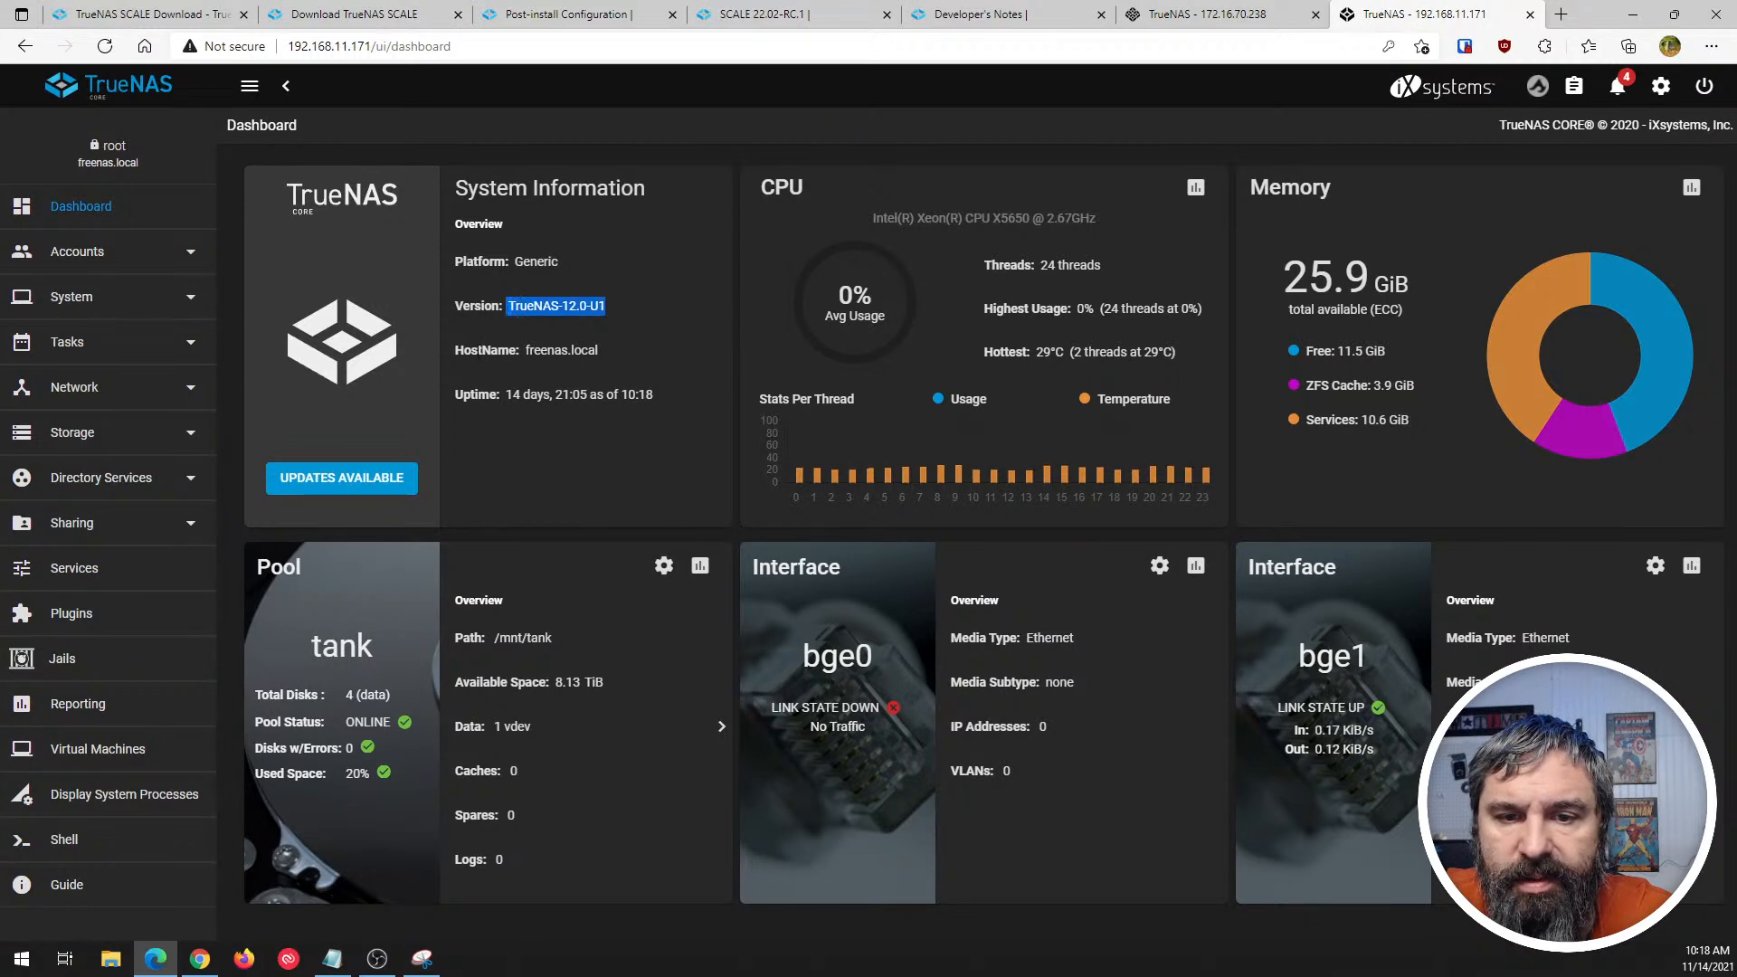
pyautogui.click(450, 422)
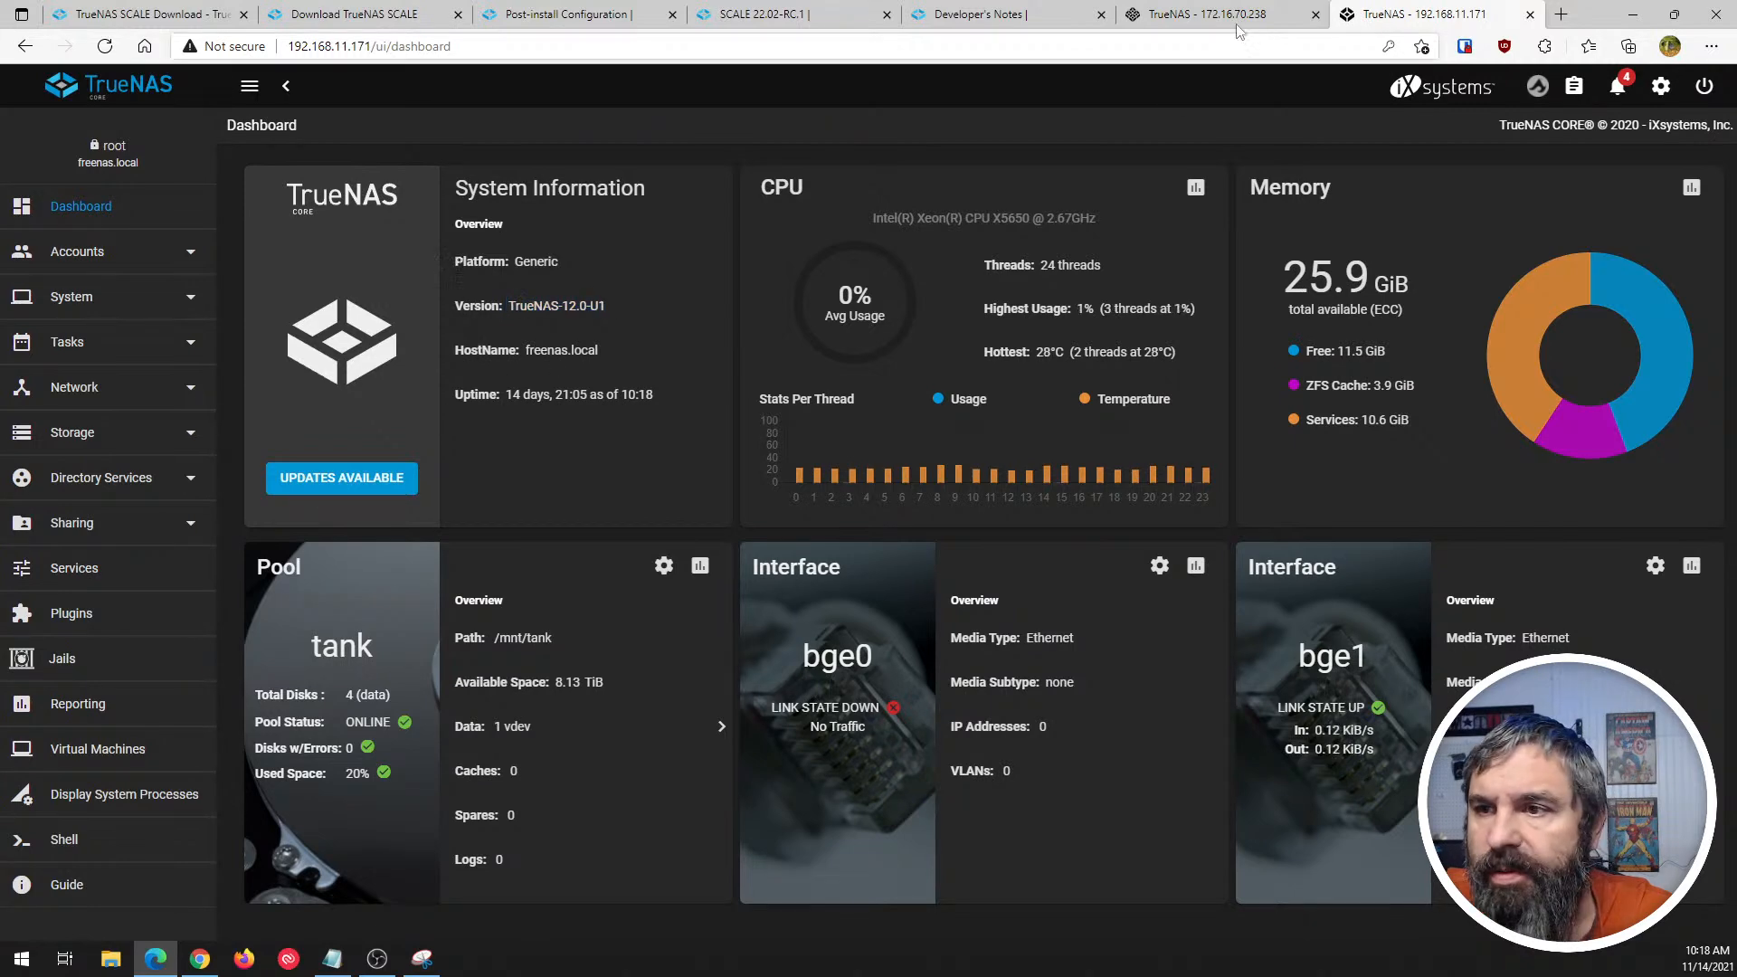
# - Examine the uptime and the remaining dashboard cards of TrueNAS SCALE
pyautogui.hotkey('ctrl', 'shift', 'Tab')
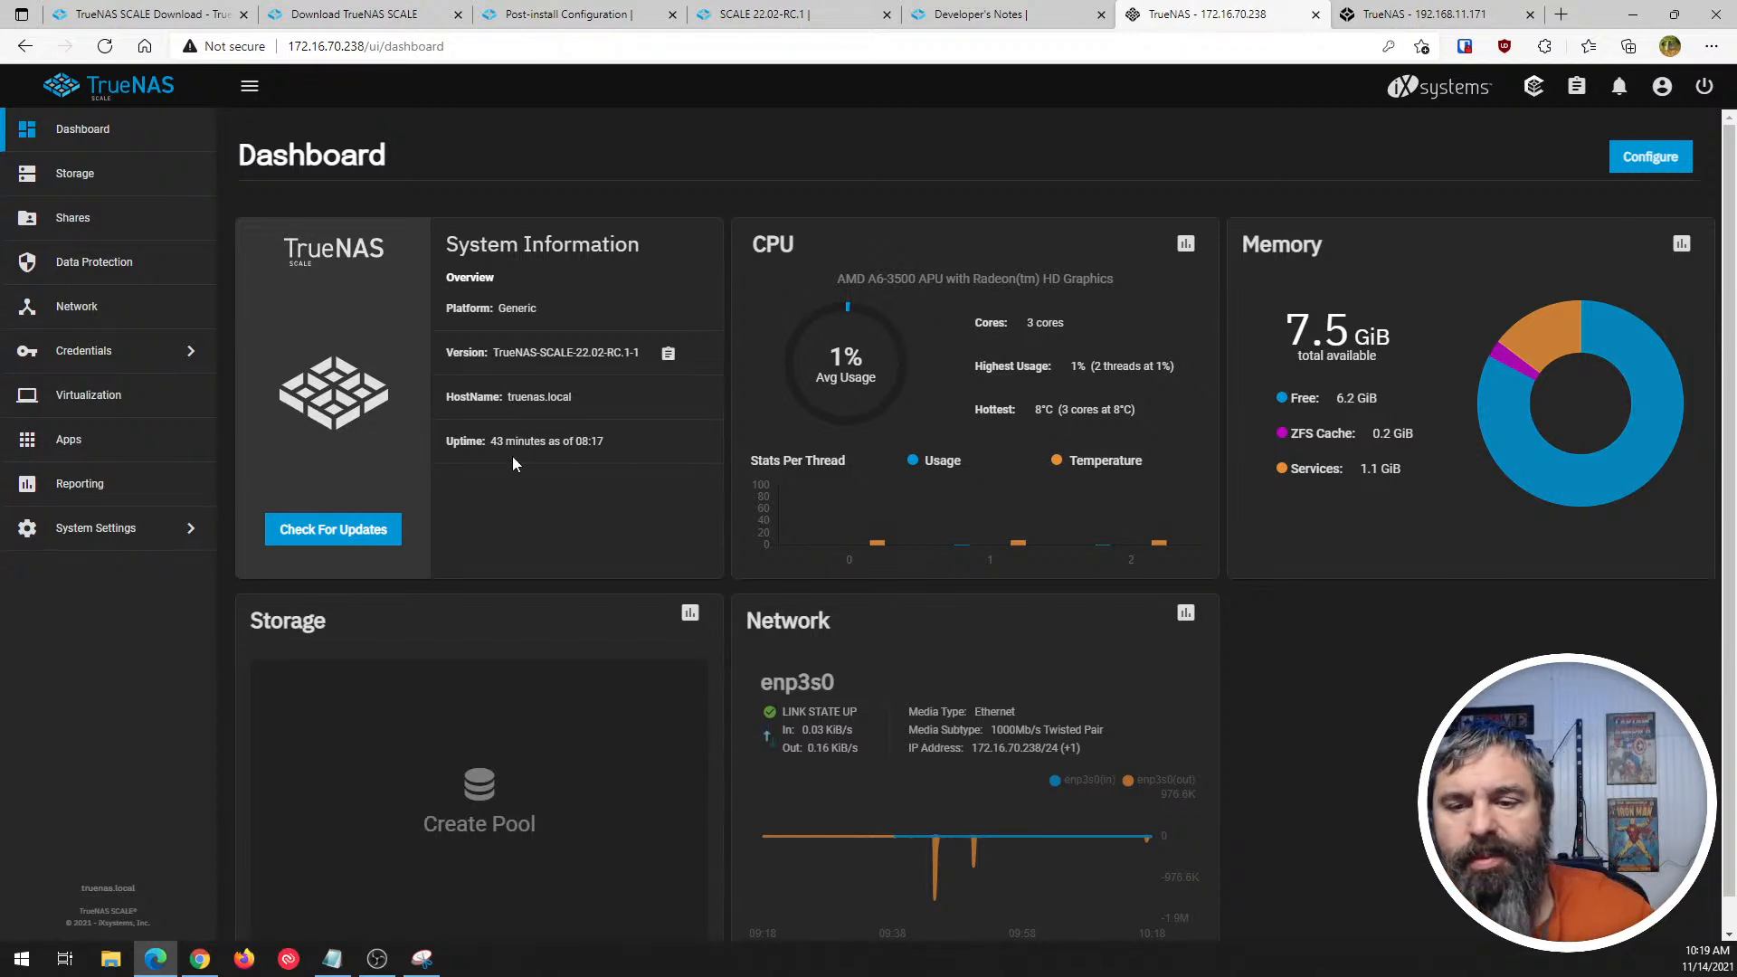
pyautogui.moveTo(484, 440); pyautogui.dragTo(545, 440)
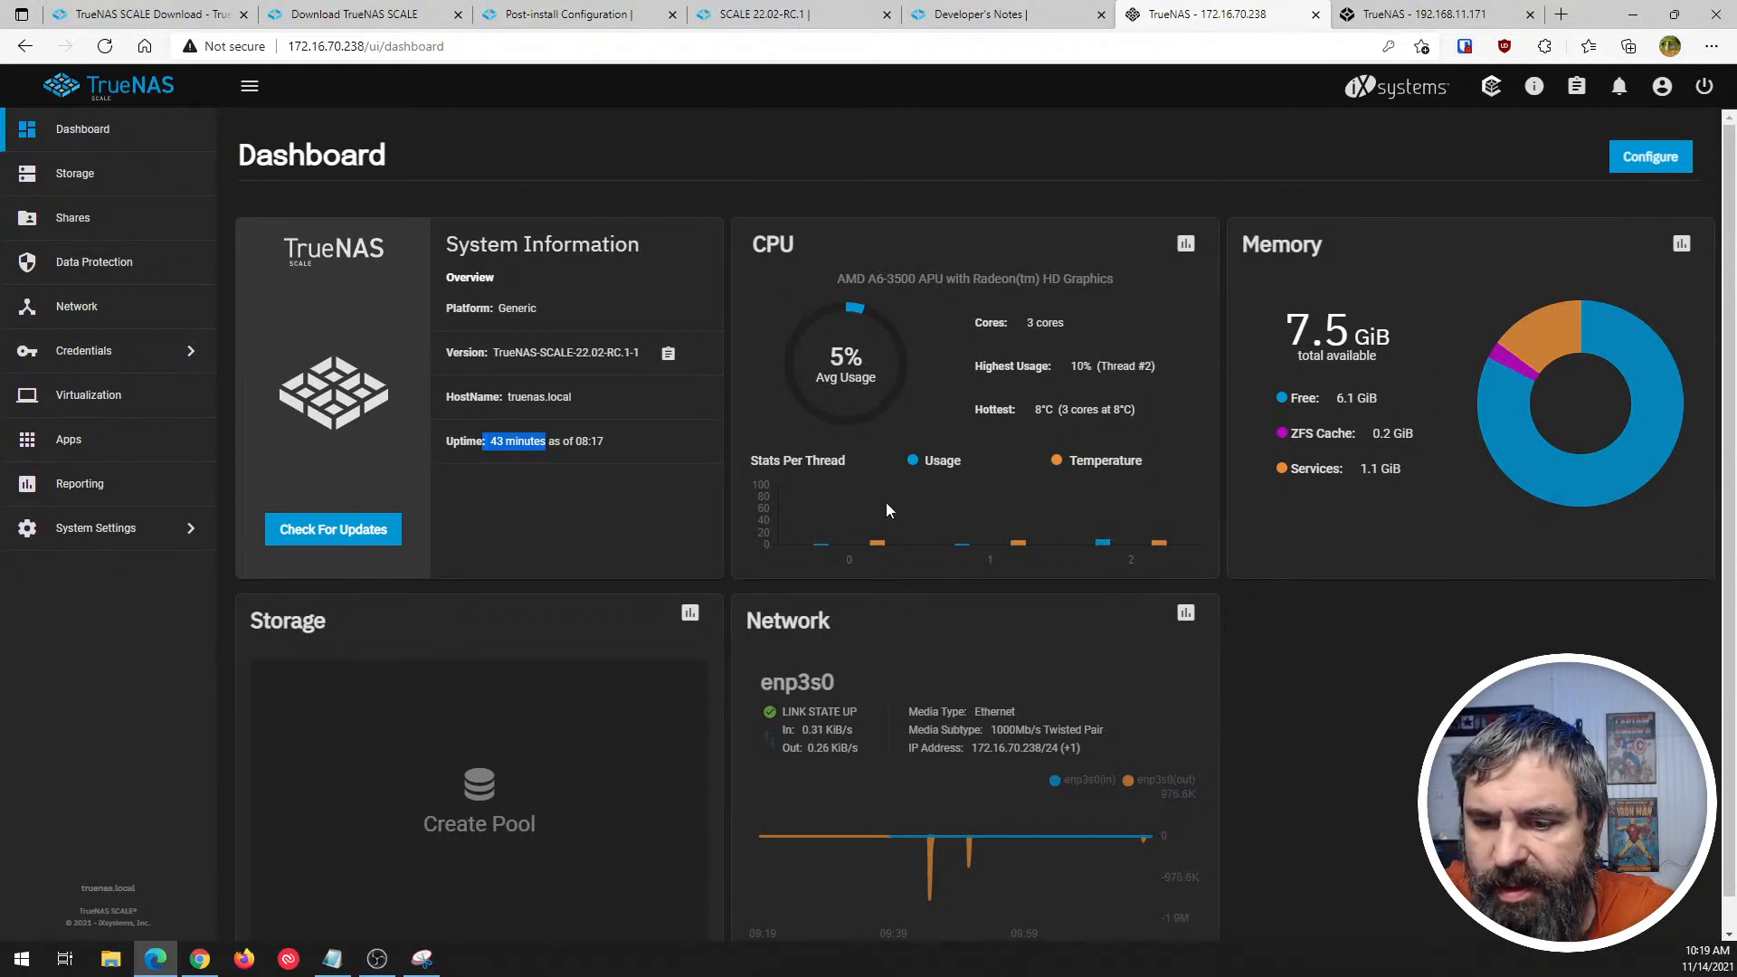
pyautogui.scroll(-1, 814, 503)
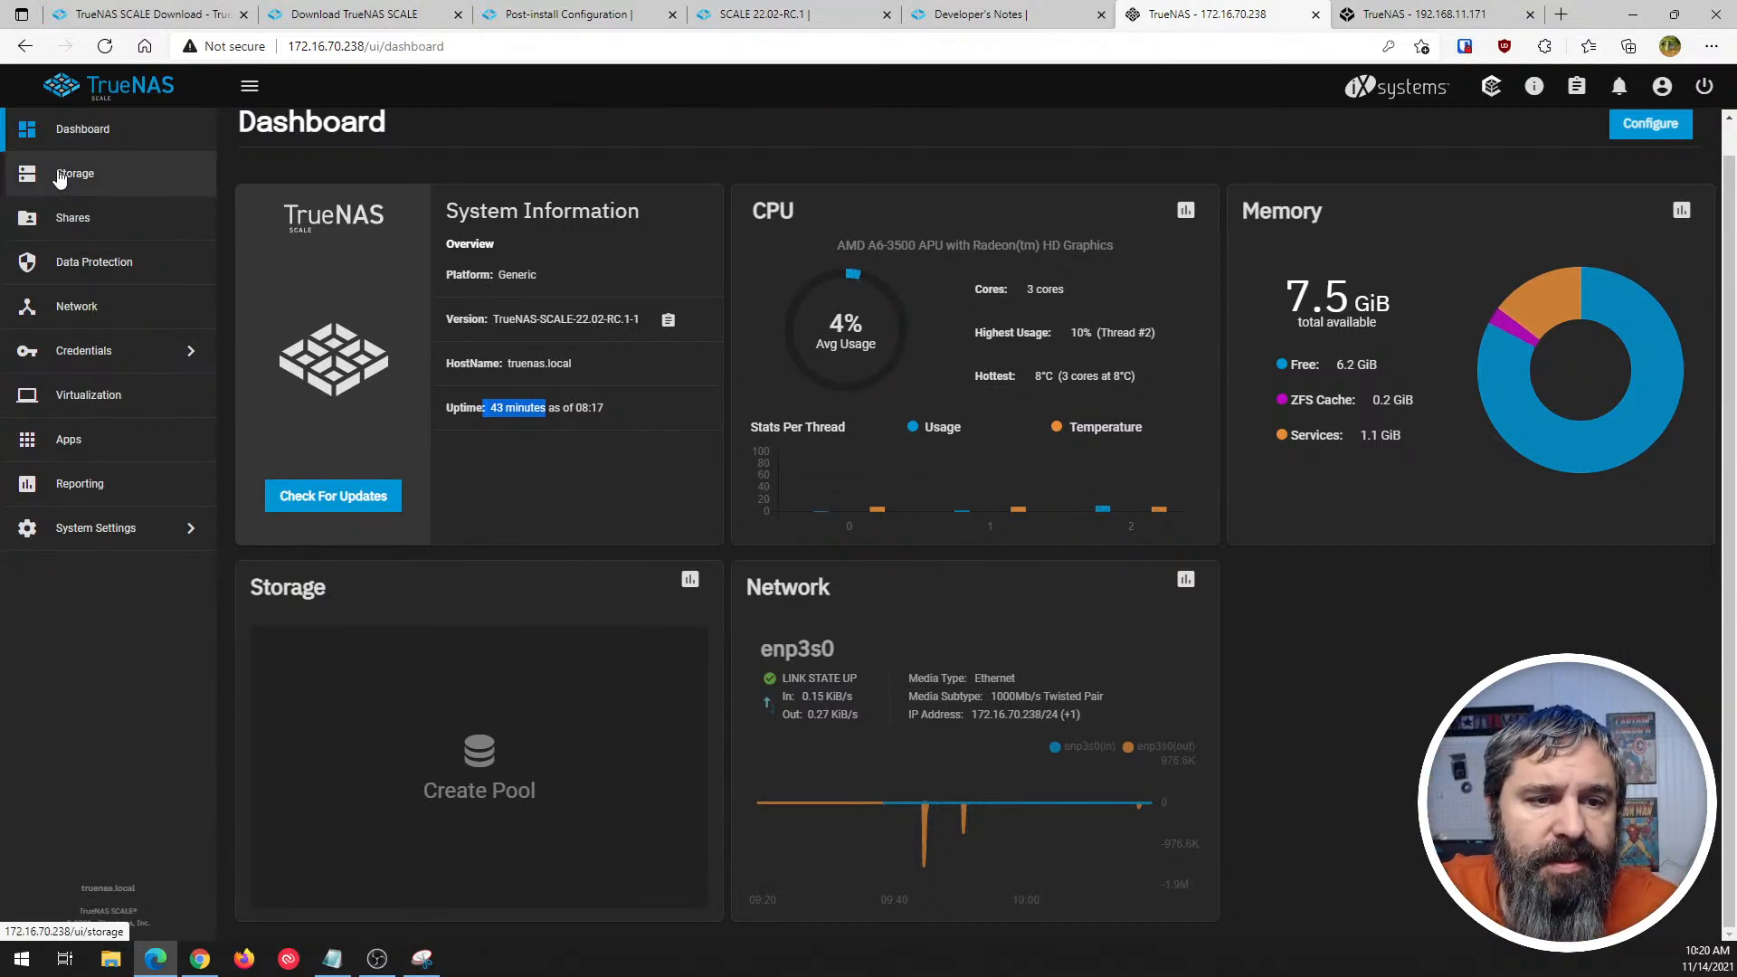
# - Compare SCALE's Storage page with the Storage entry in CORE's navigation menu, ending on SCALE
pyautogui.click(61, 173)
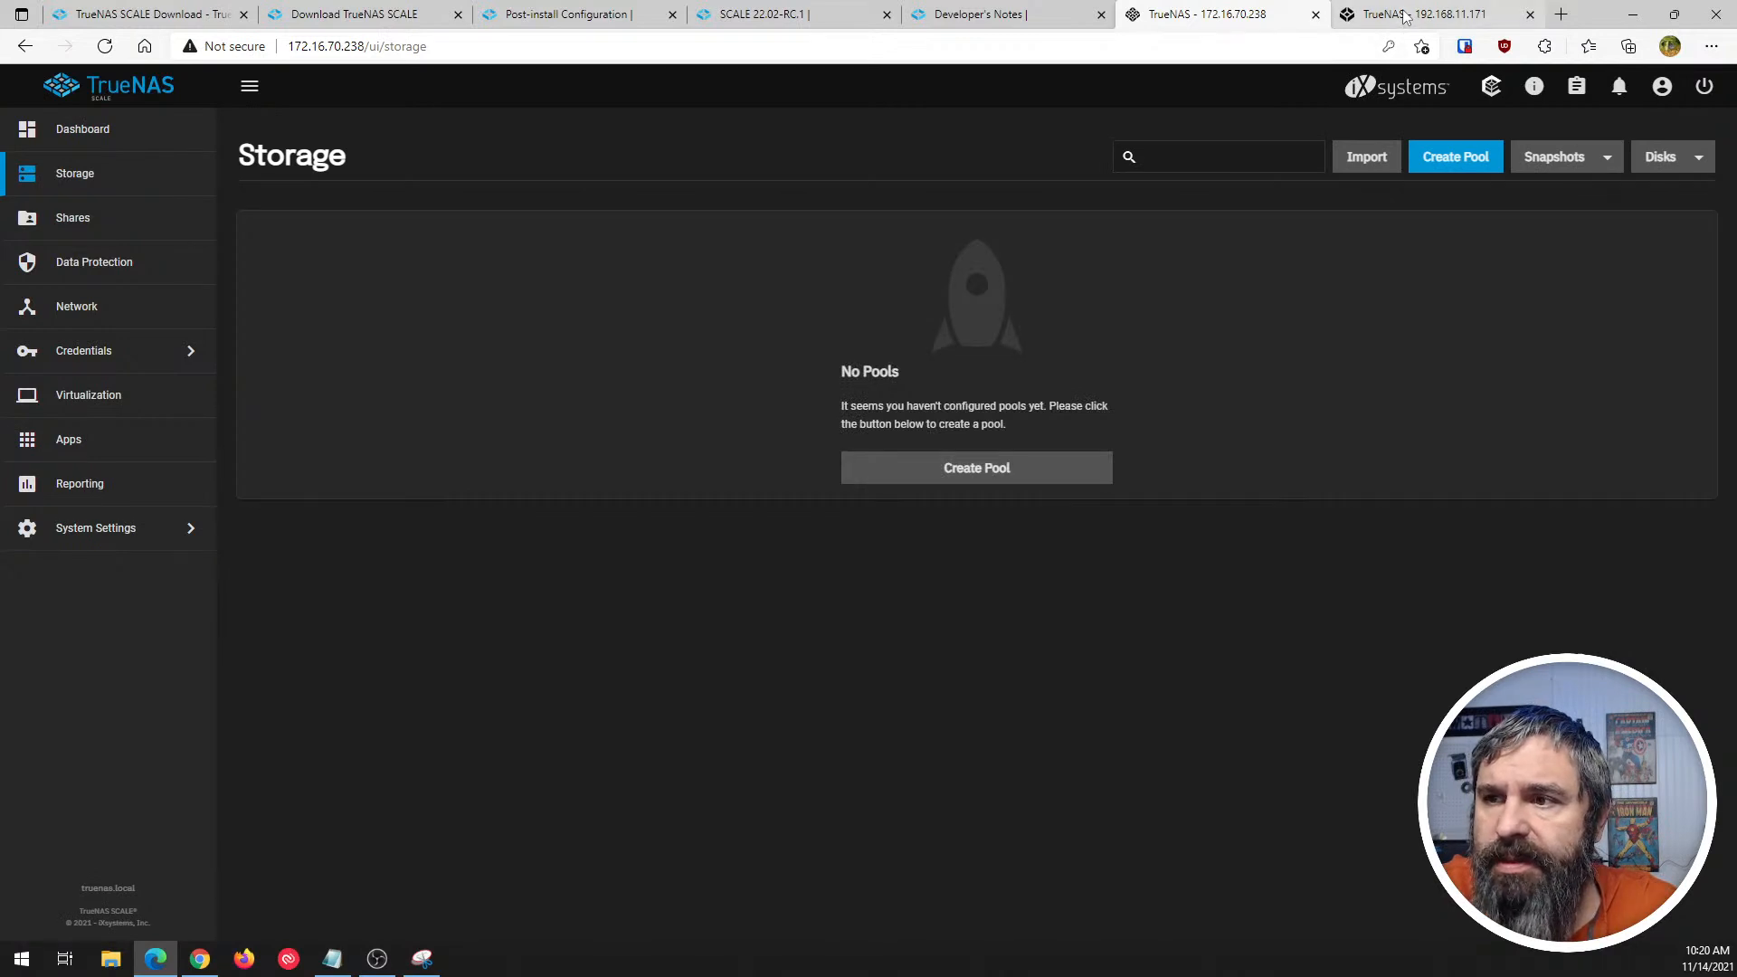
pyautogui.click(1407, 15)
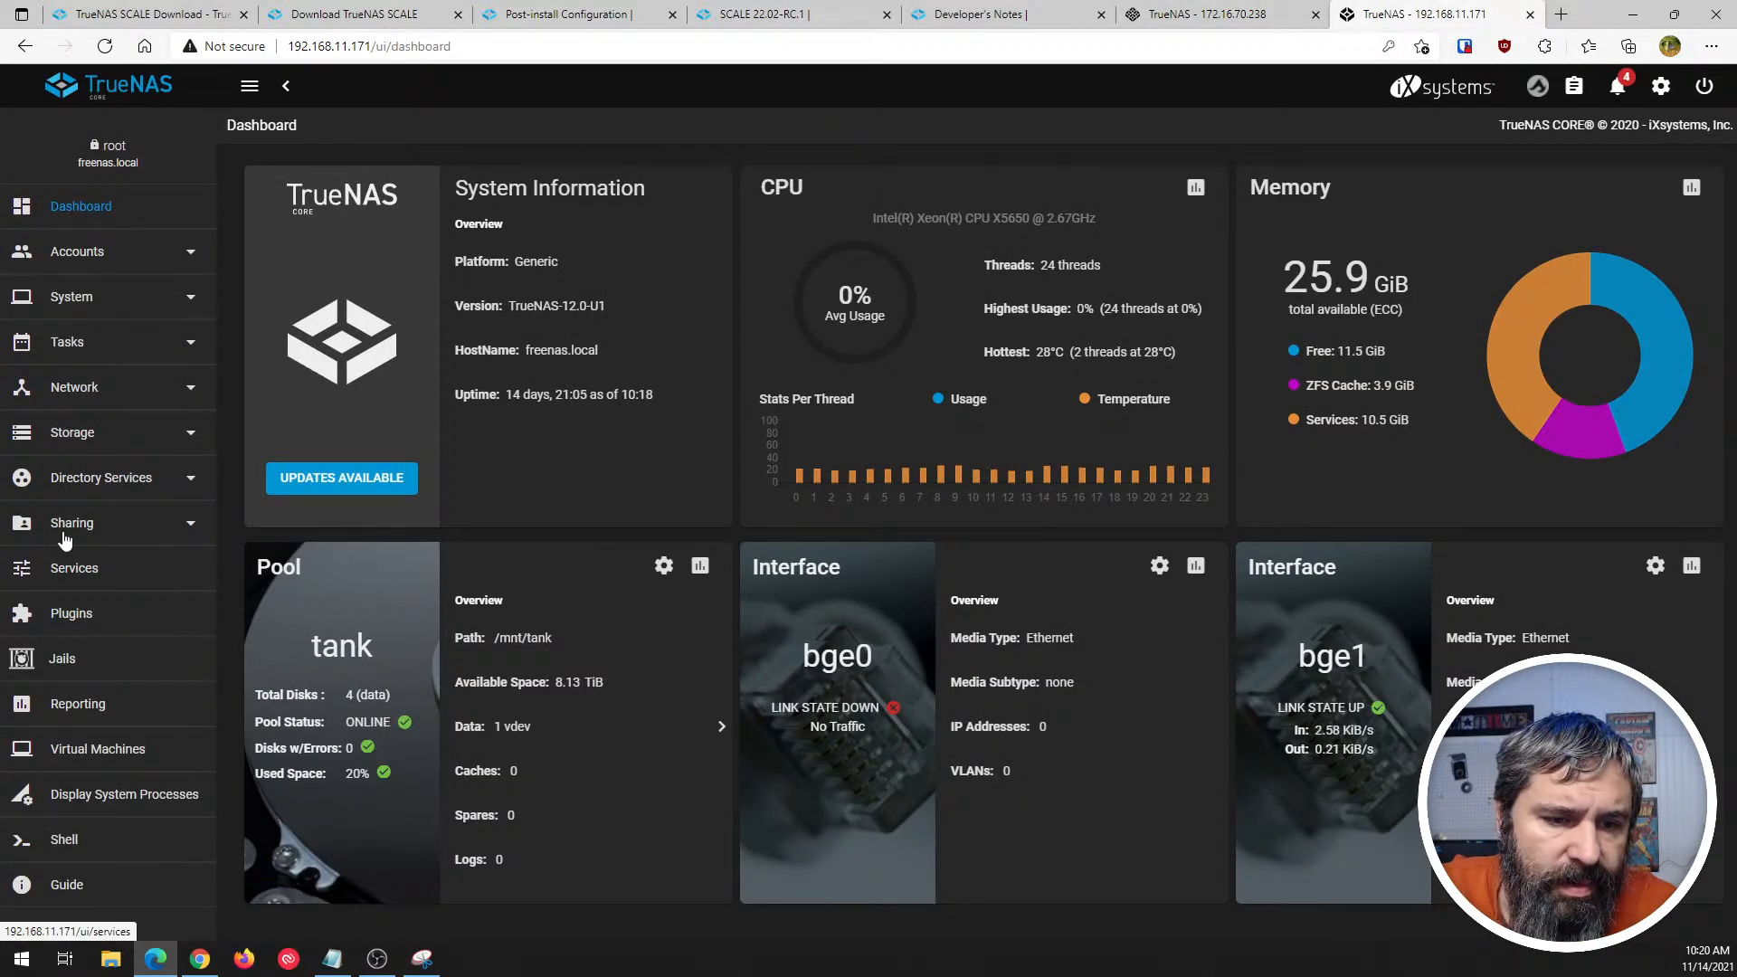
pyautogui.click(1219, 14)
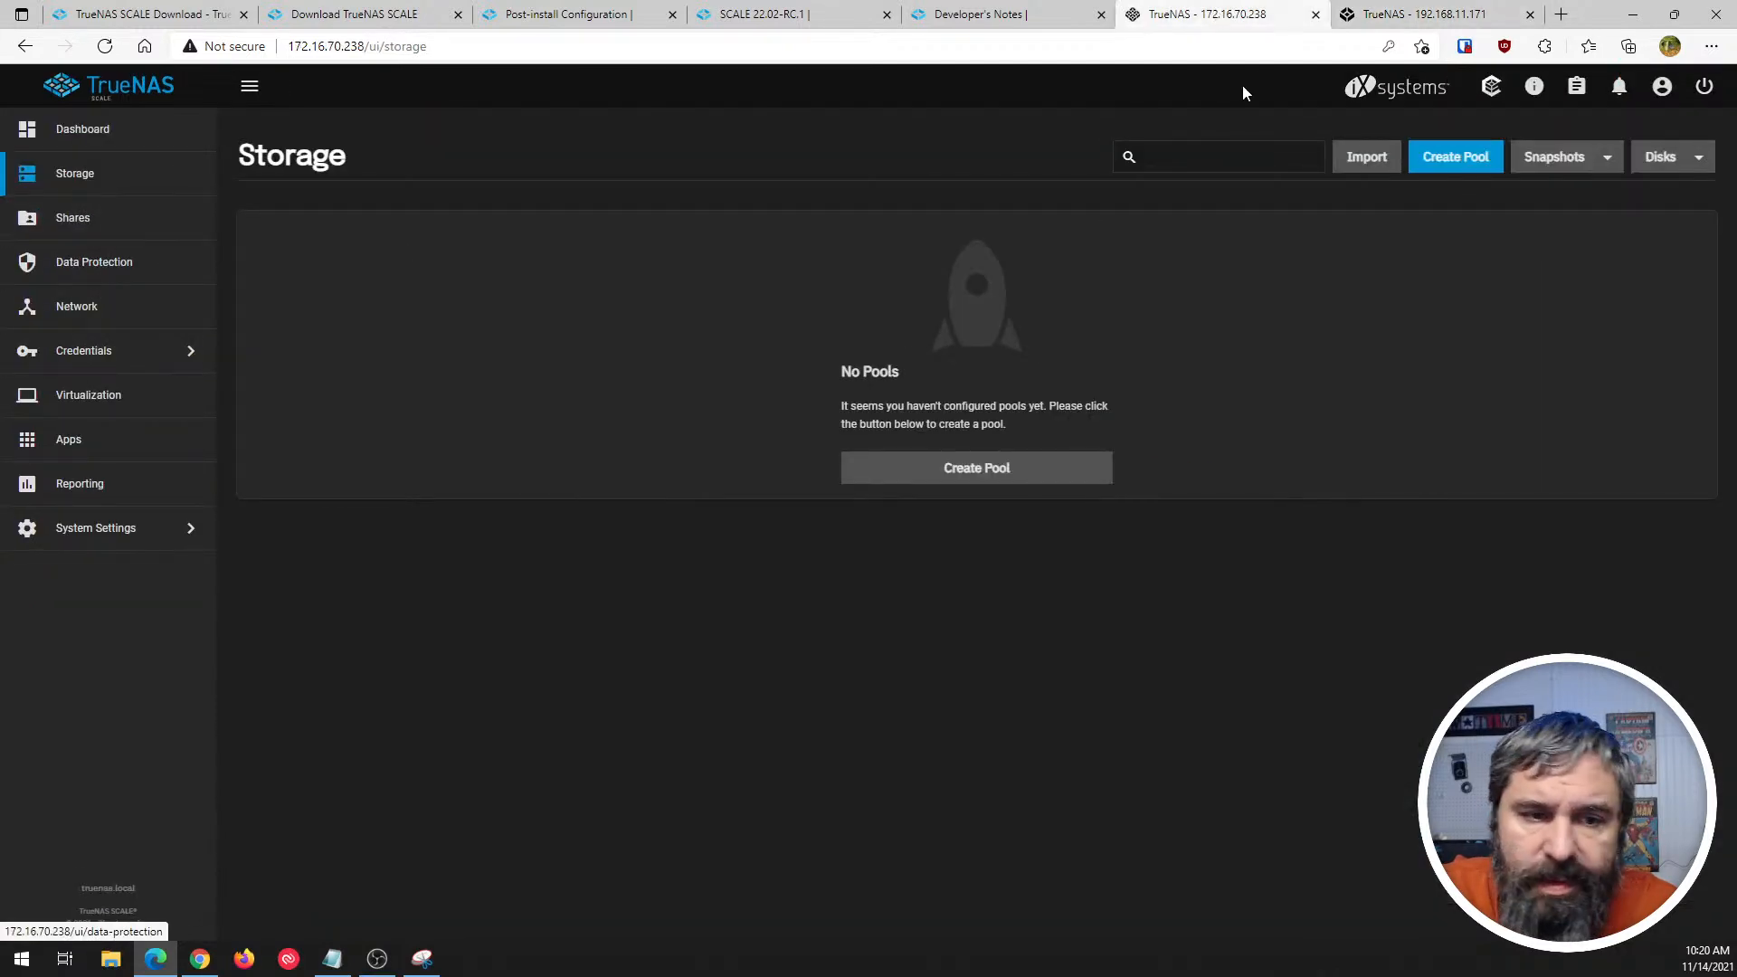
pyautogui.click(1380, 16)
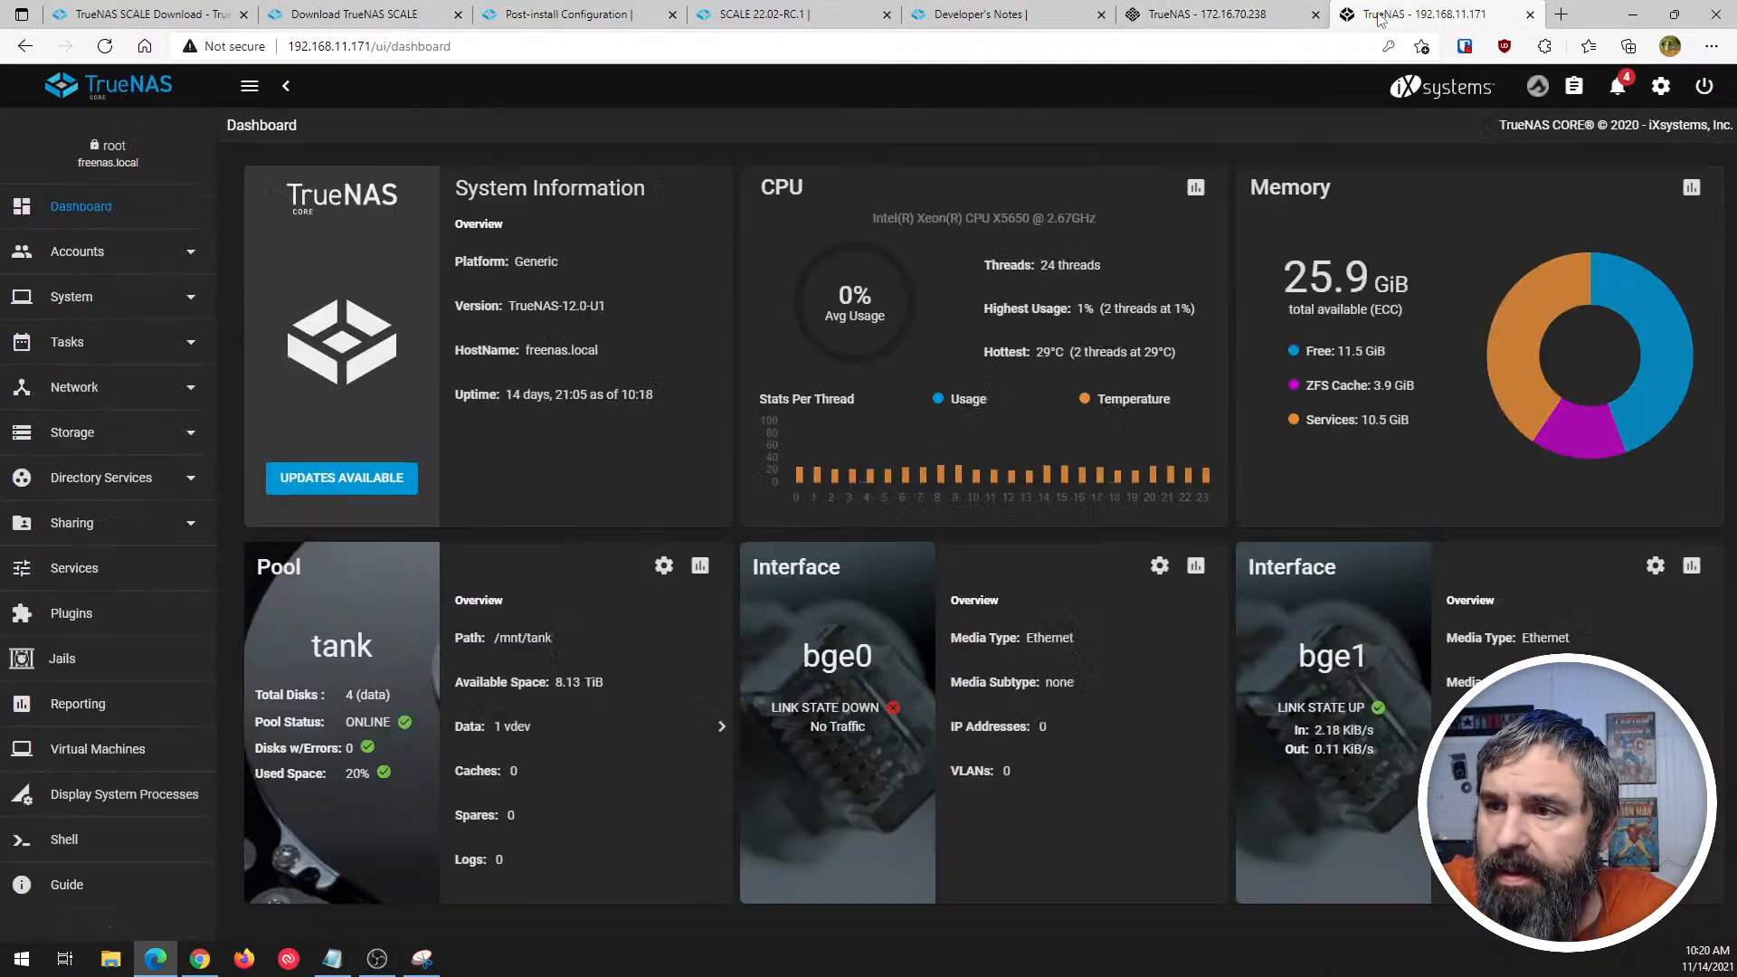
pyautogui.click(79, 438)
pyautogui.hotkey('ctrl', 'shift', 'Tab')
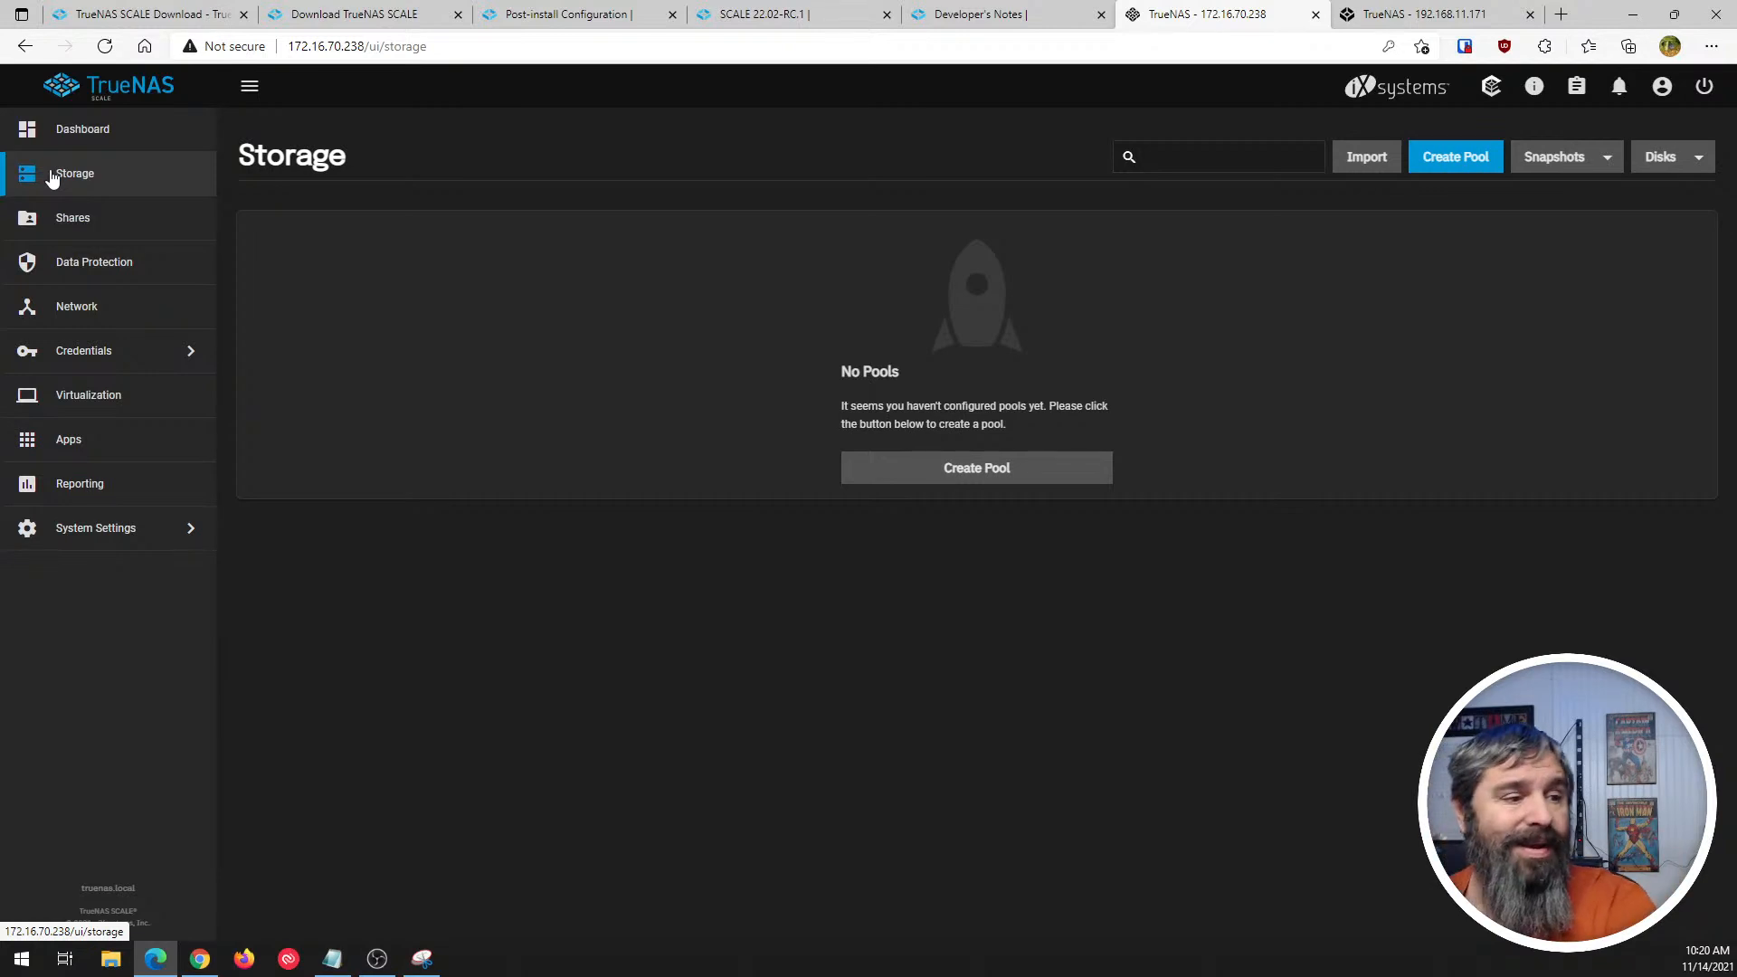
# - Set up a new storage pool named Tank with disks sdb and sdc as a Mirror data vdev
pyautogui.click(1011, 481)
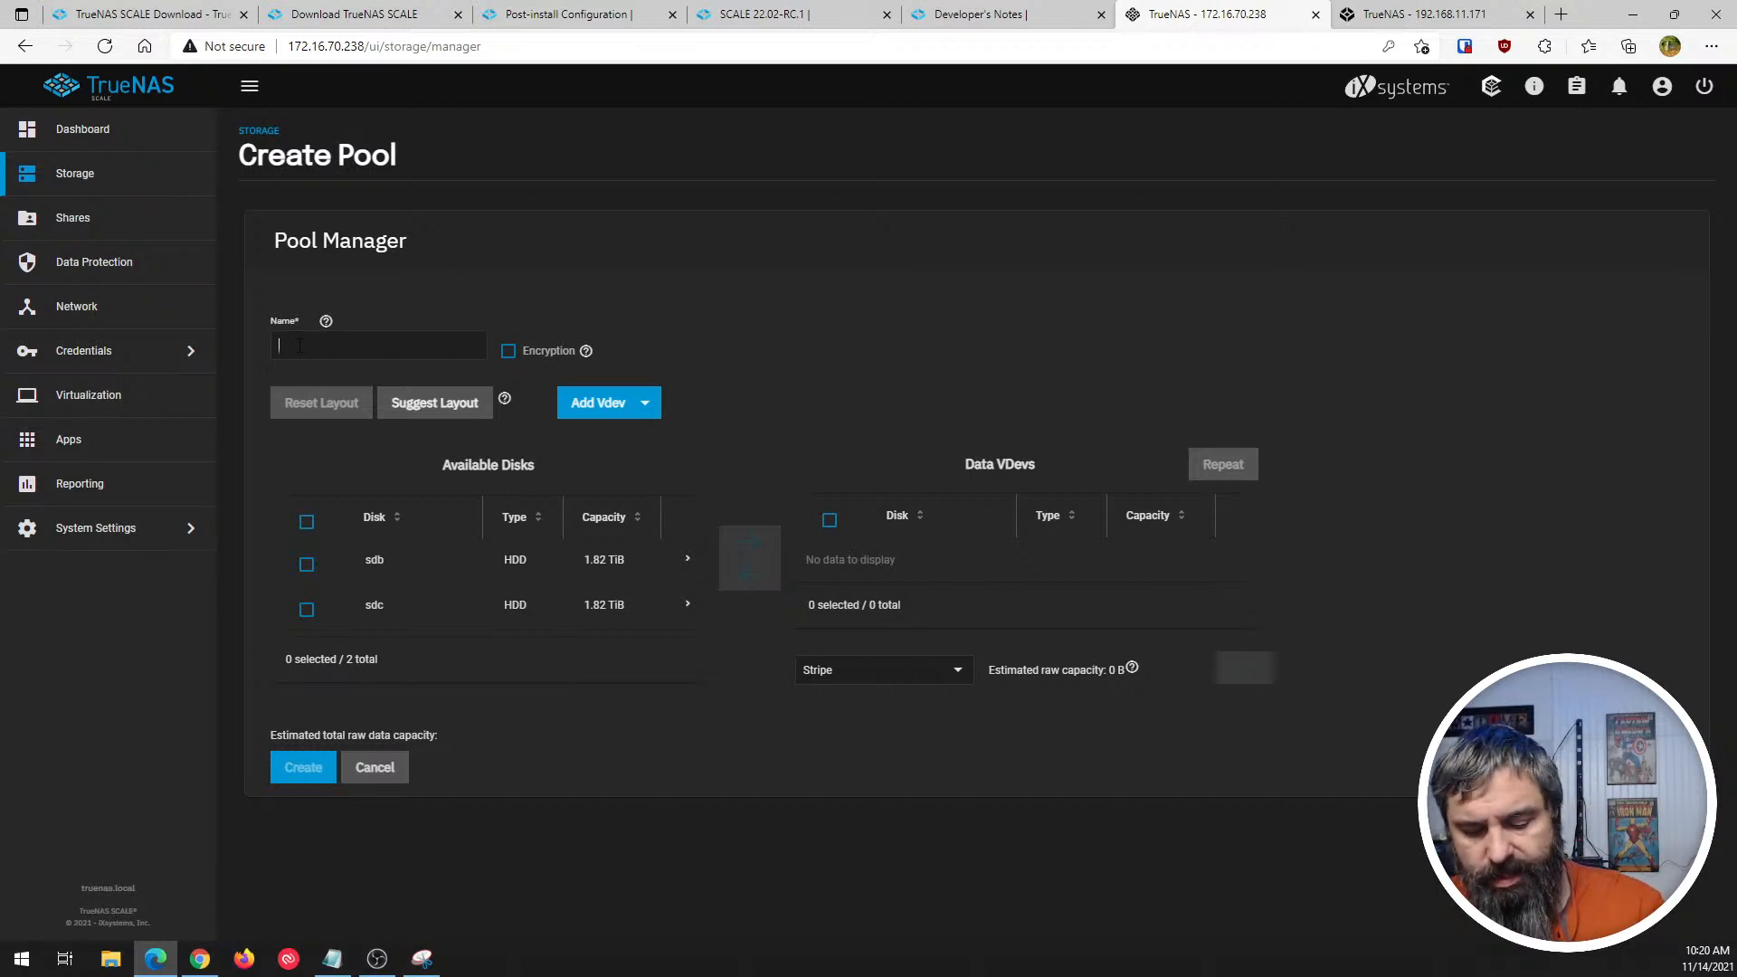
pyautogui.write('Tank')
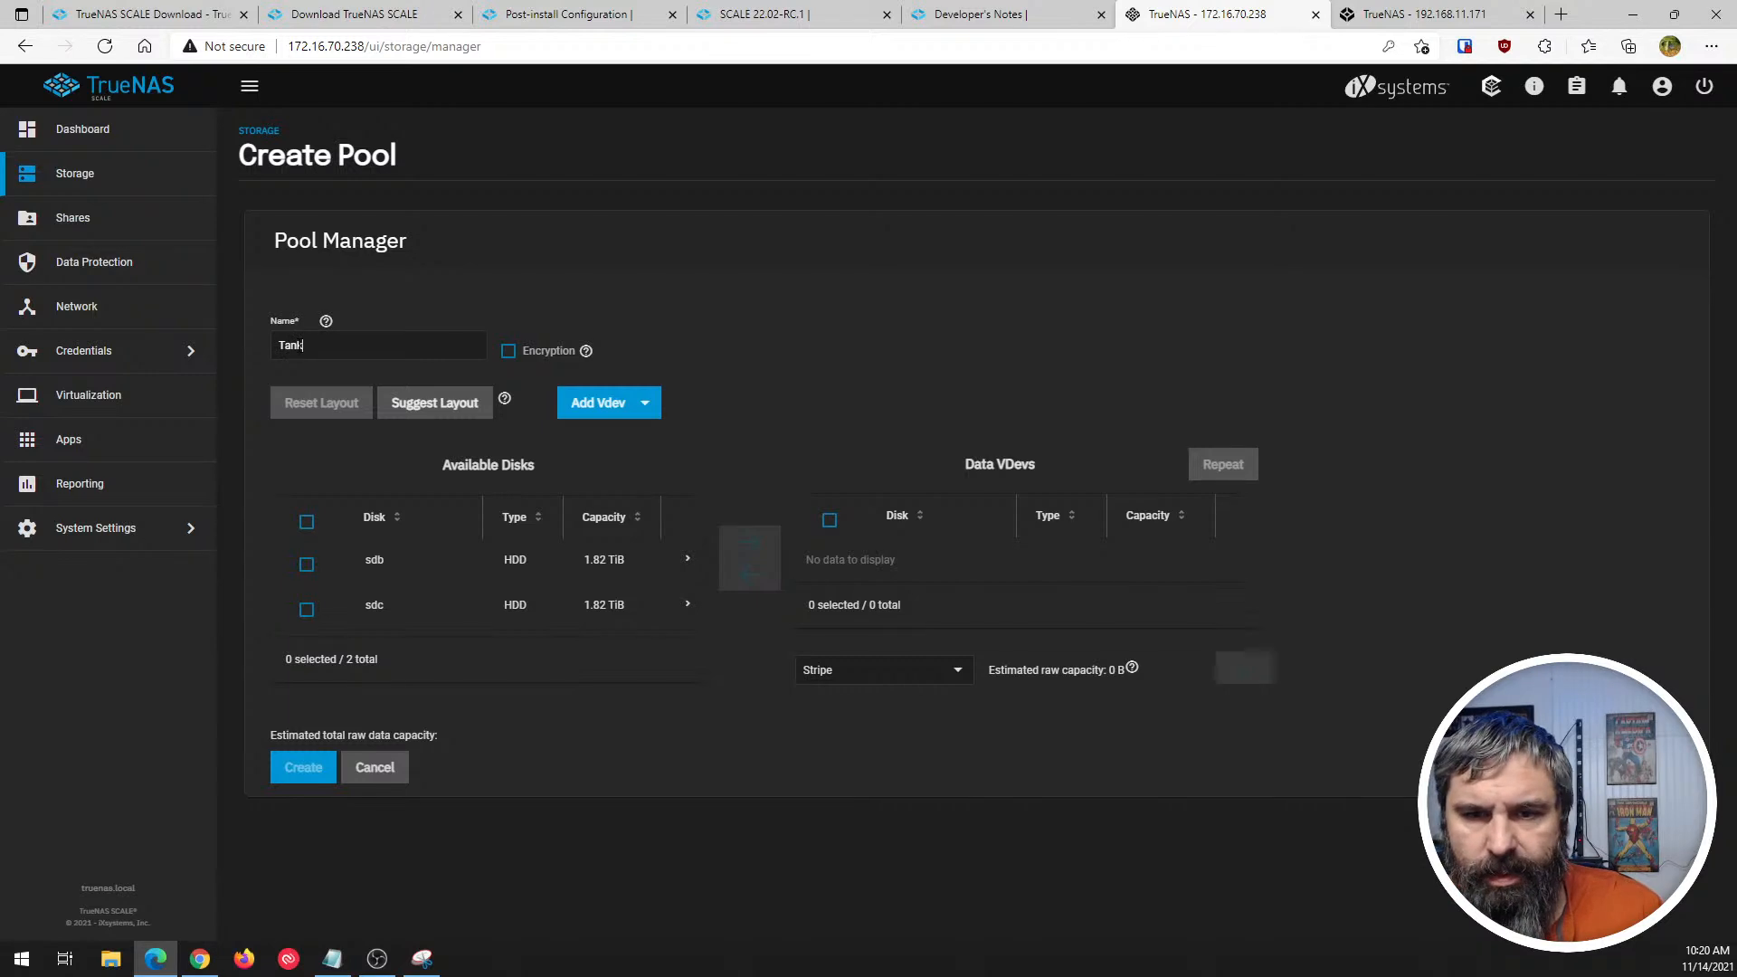
pyautogui.click(308, 567)
pyautogui.click(306, 610)
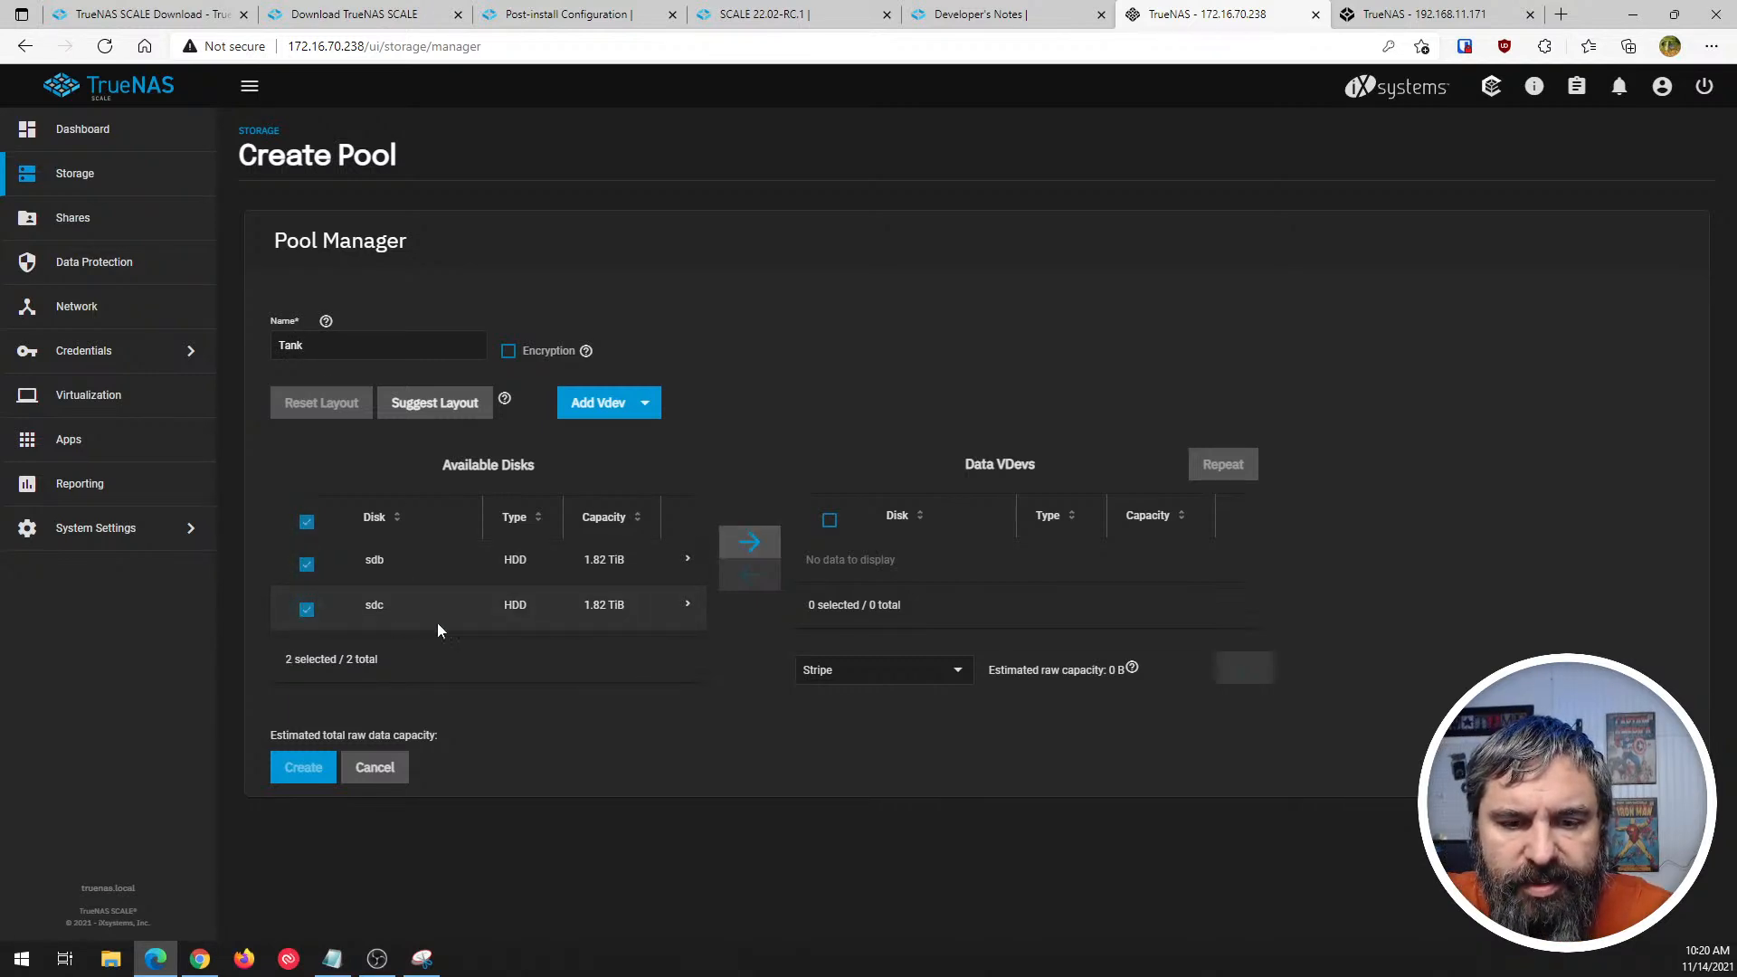
pyautogui.click(749, 542)
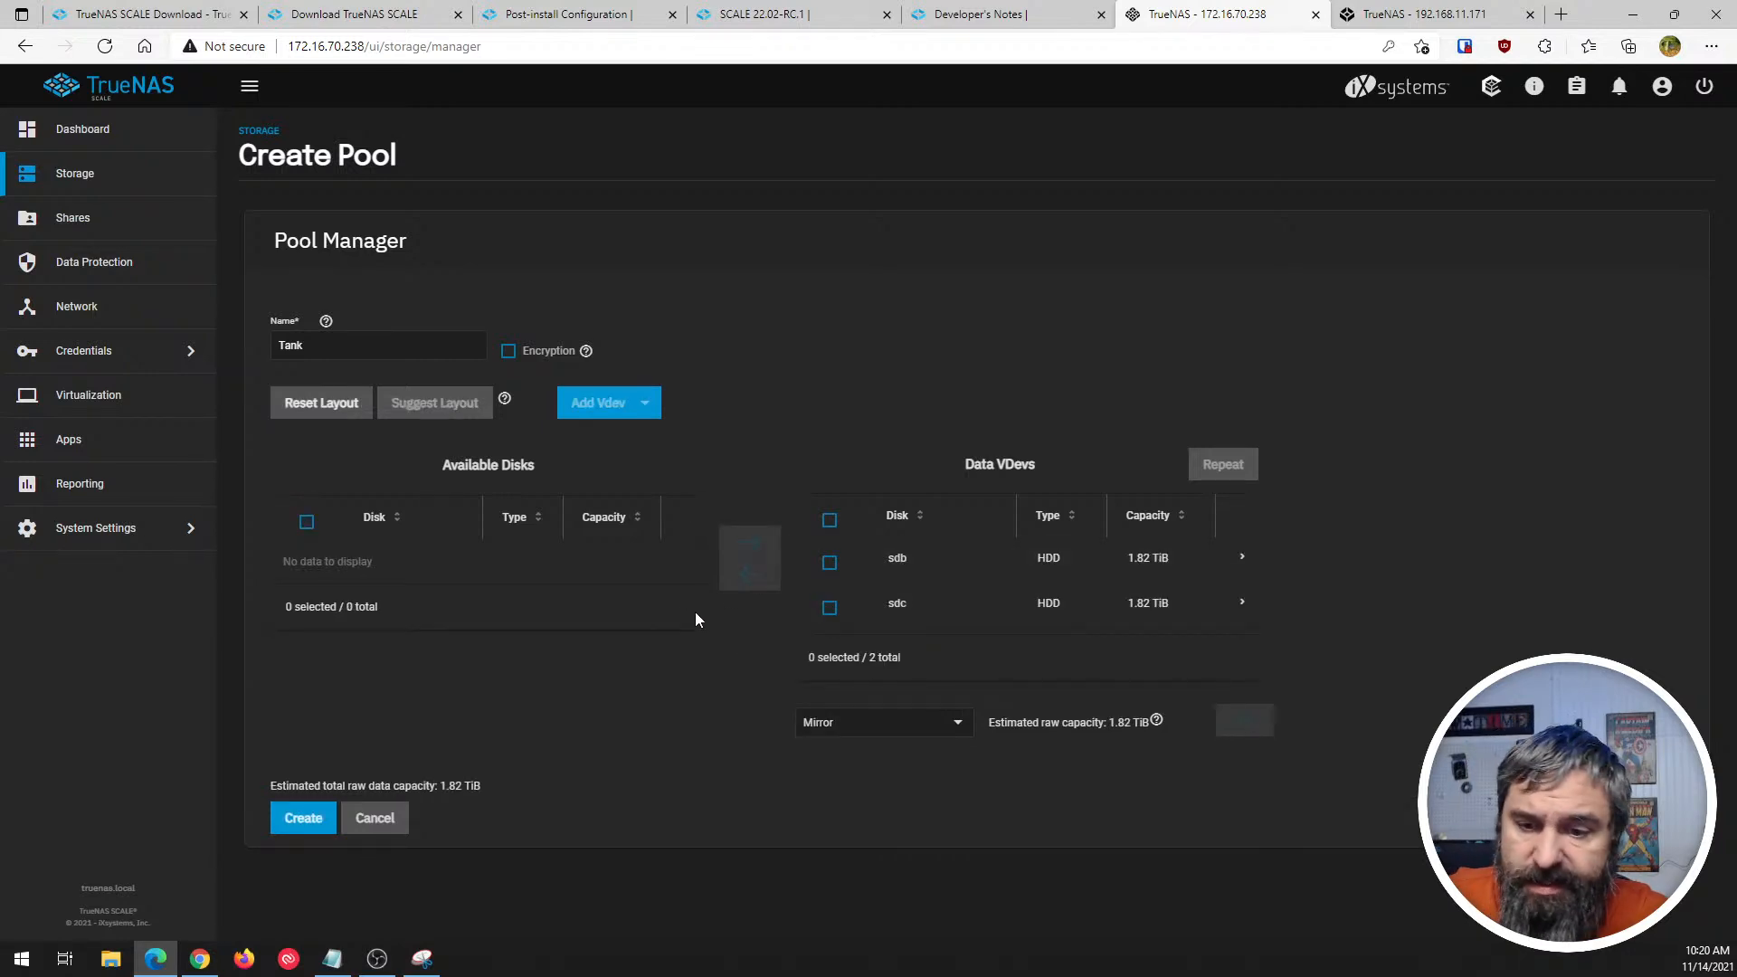
pyautogui.click(957, 730)
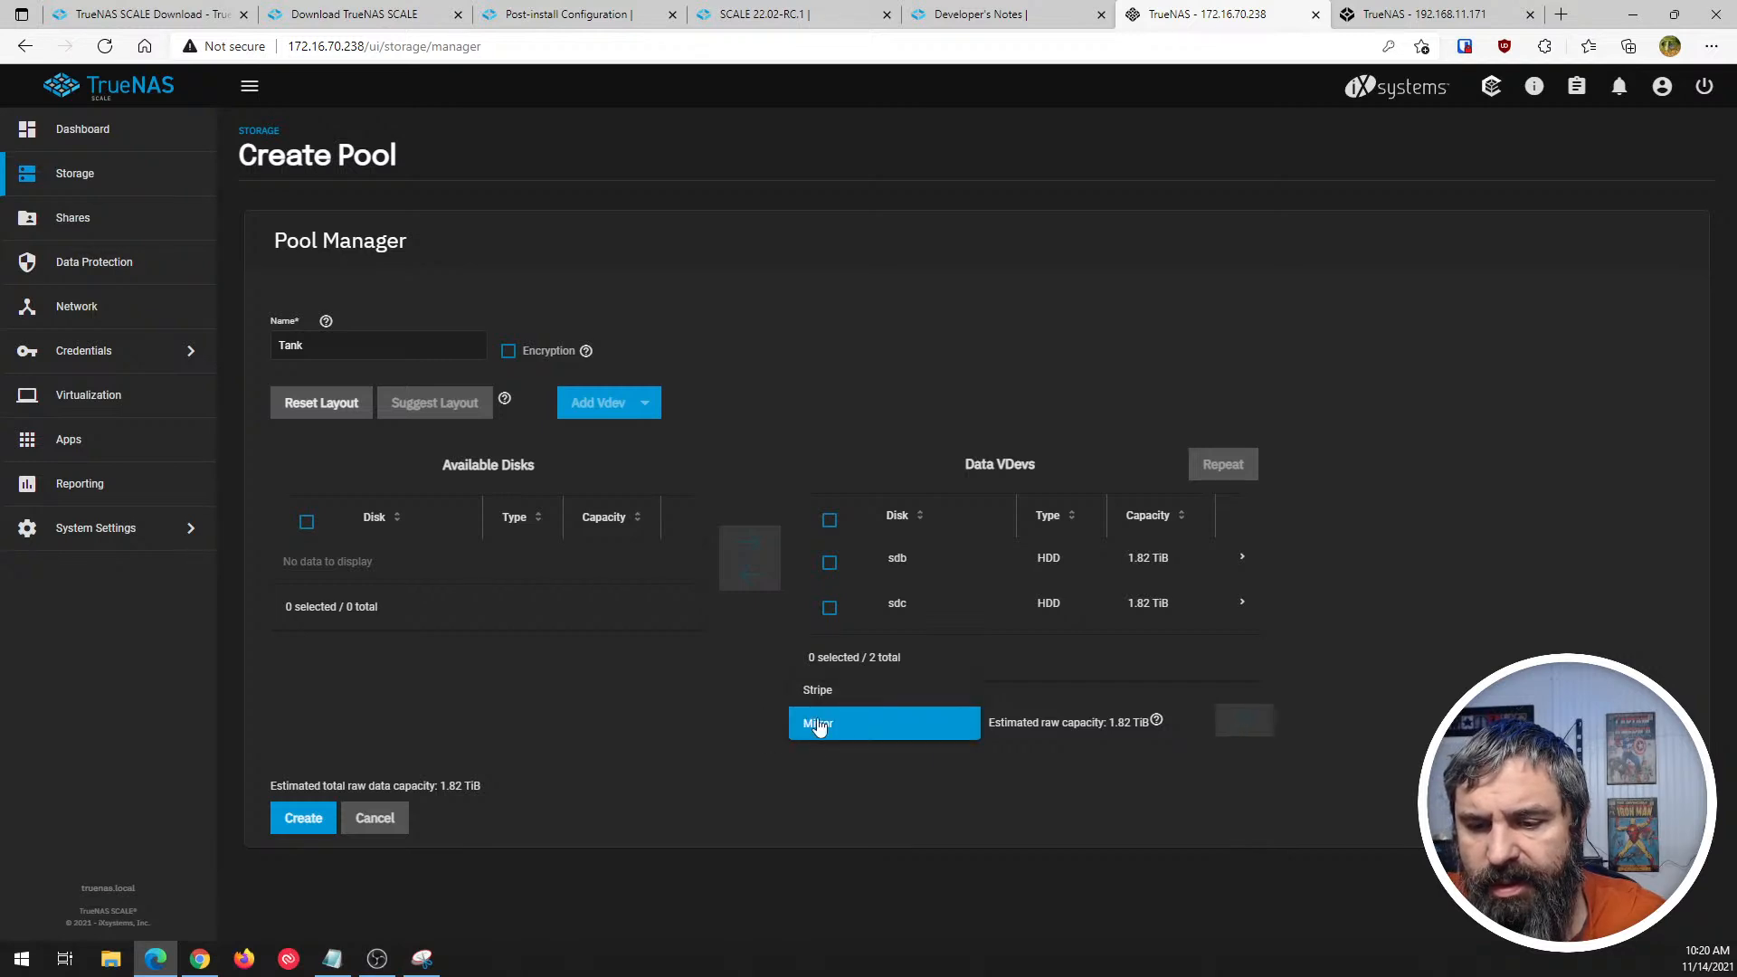
pyautogui.click(684, 708)
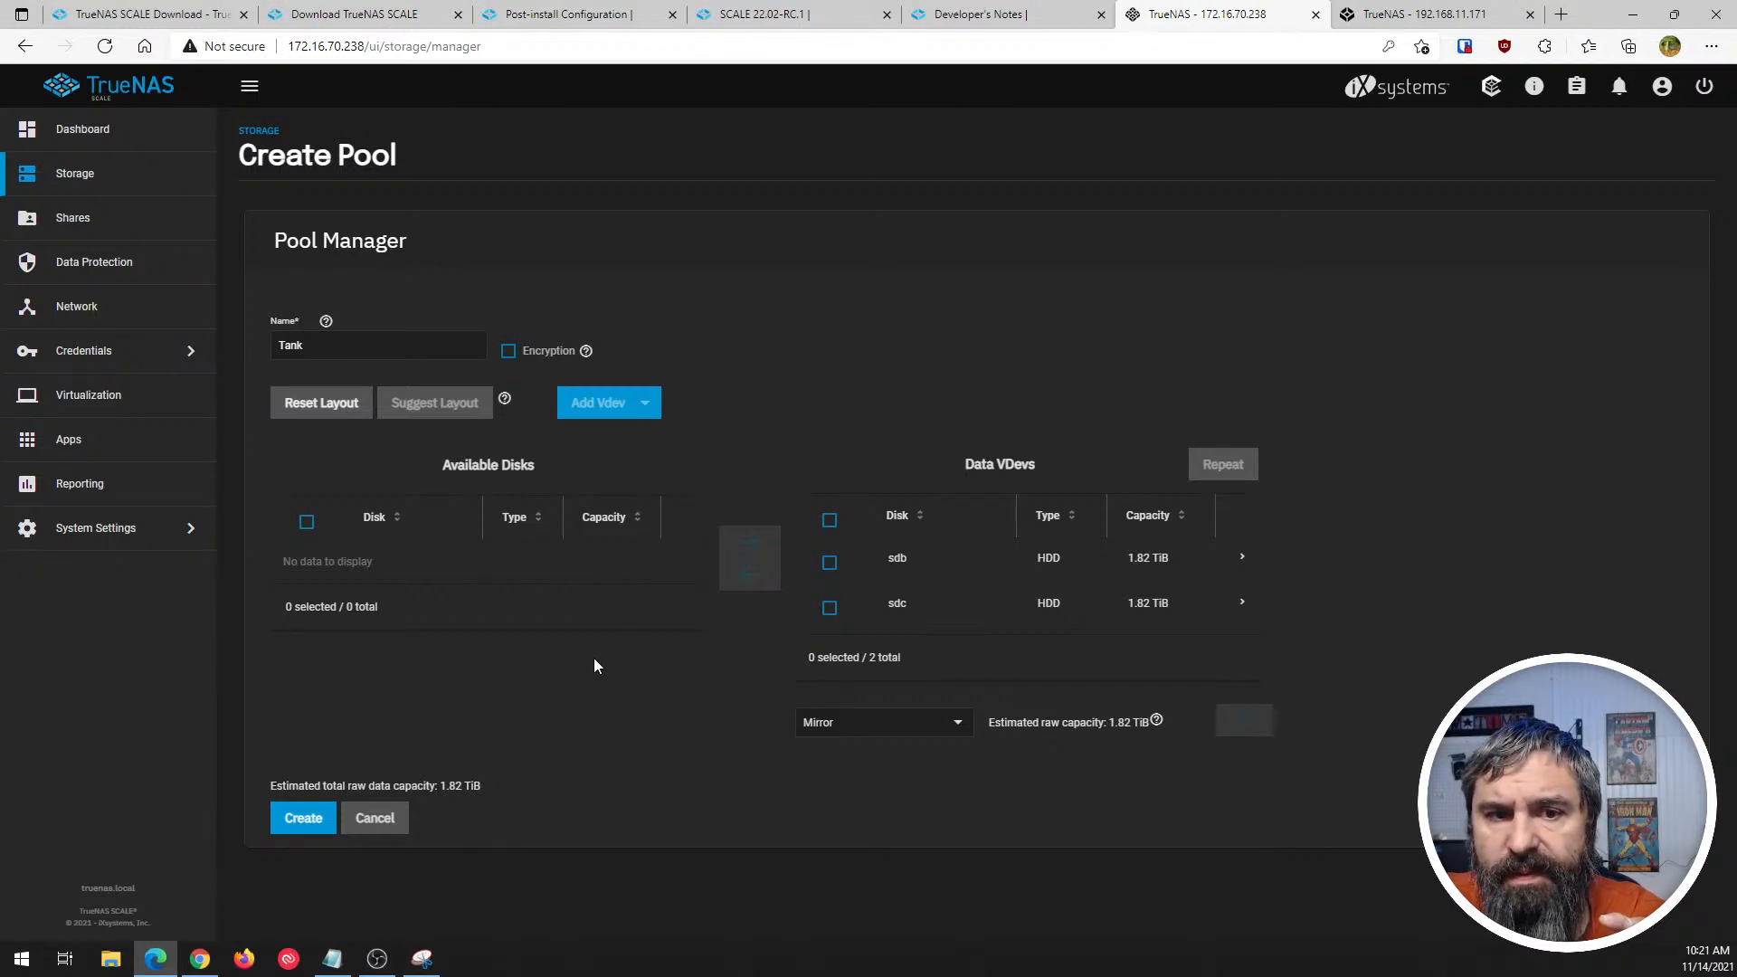
# - Try to create the mirrored pool Tank, confirming that the contents of the added disks will be erased
pyautogui.click(302, 818)
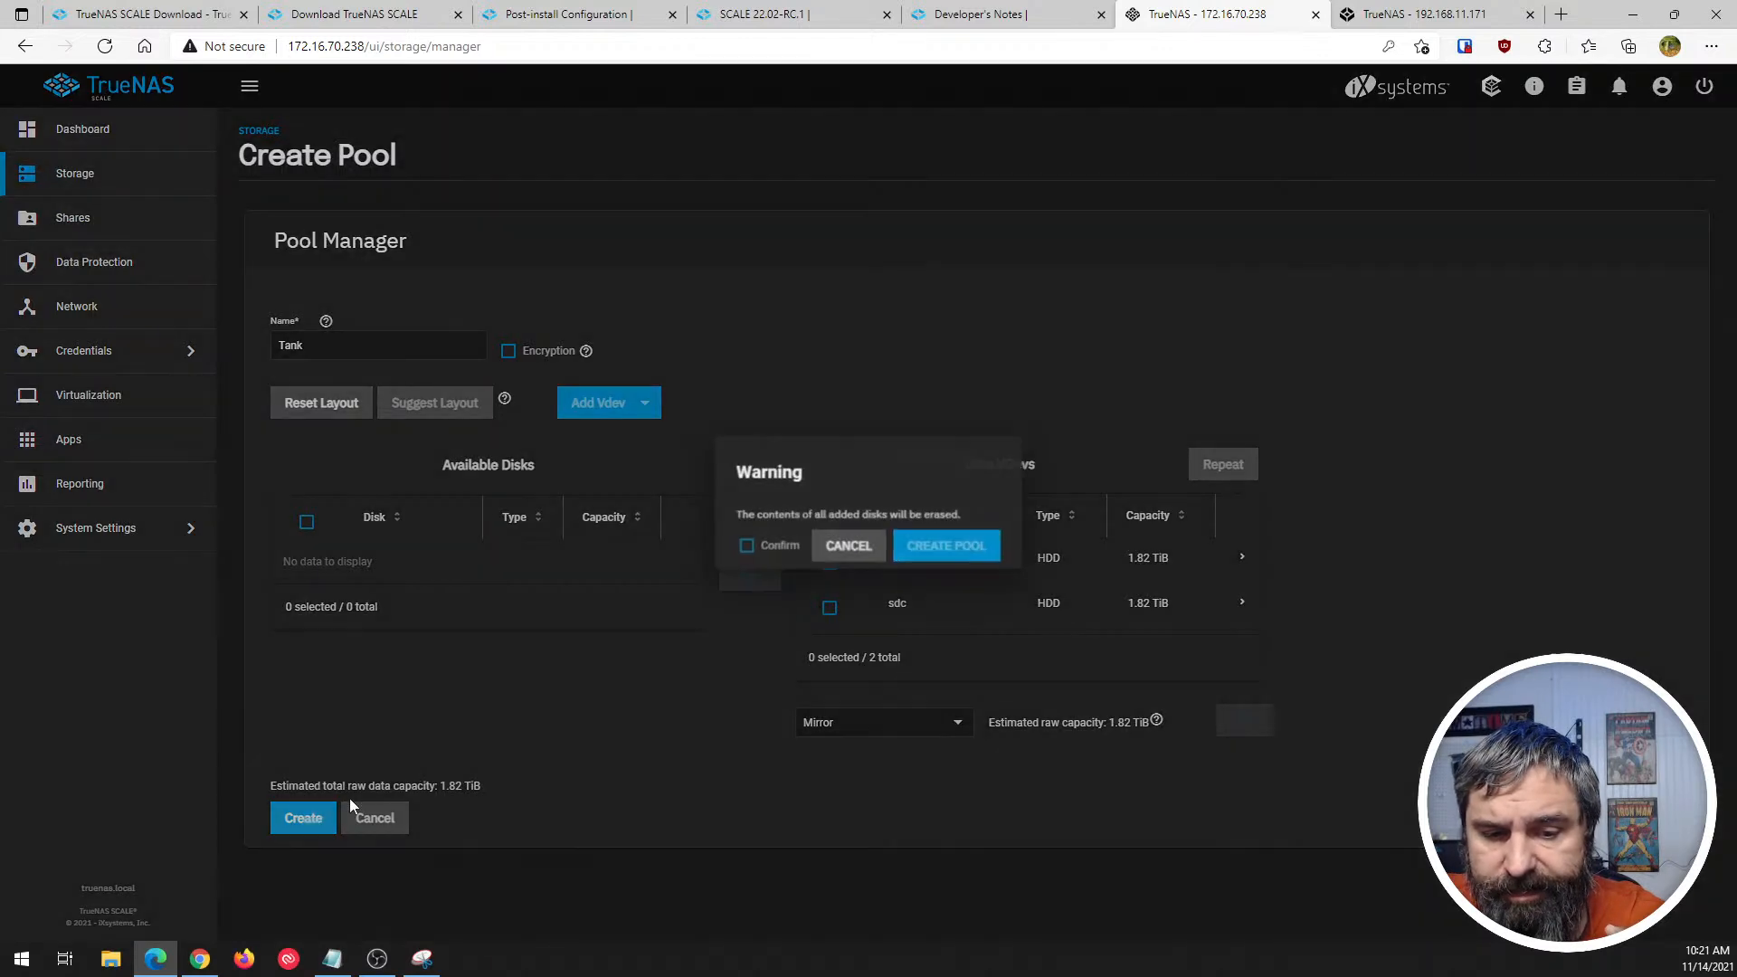
pyautogui.click(745, 548)
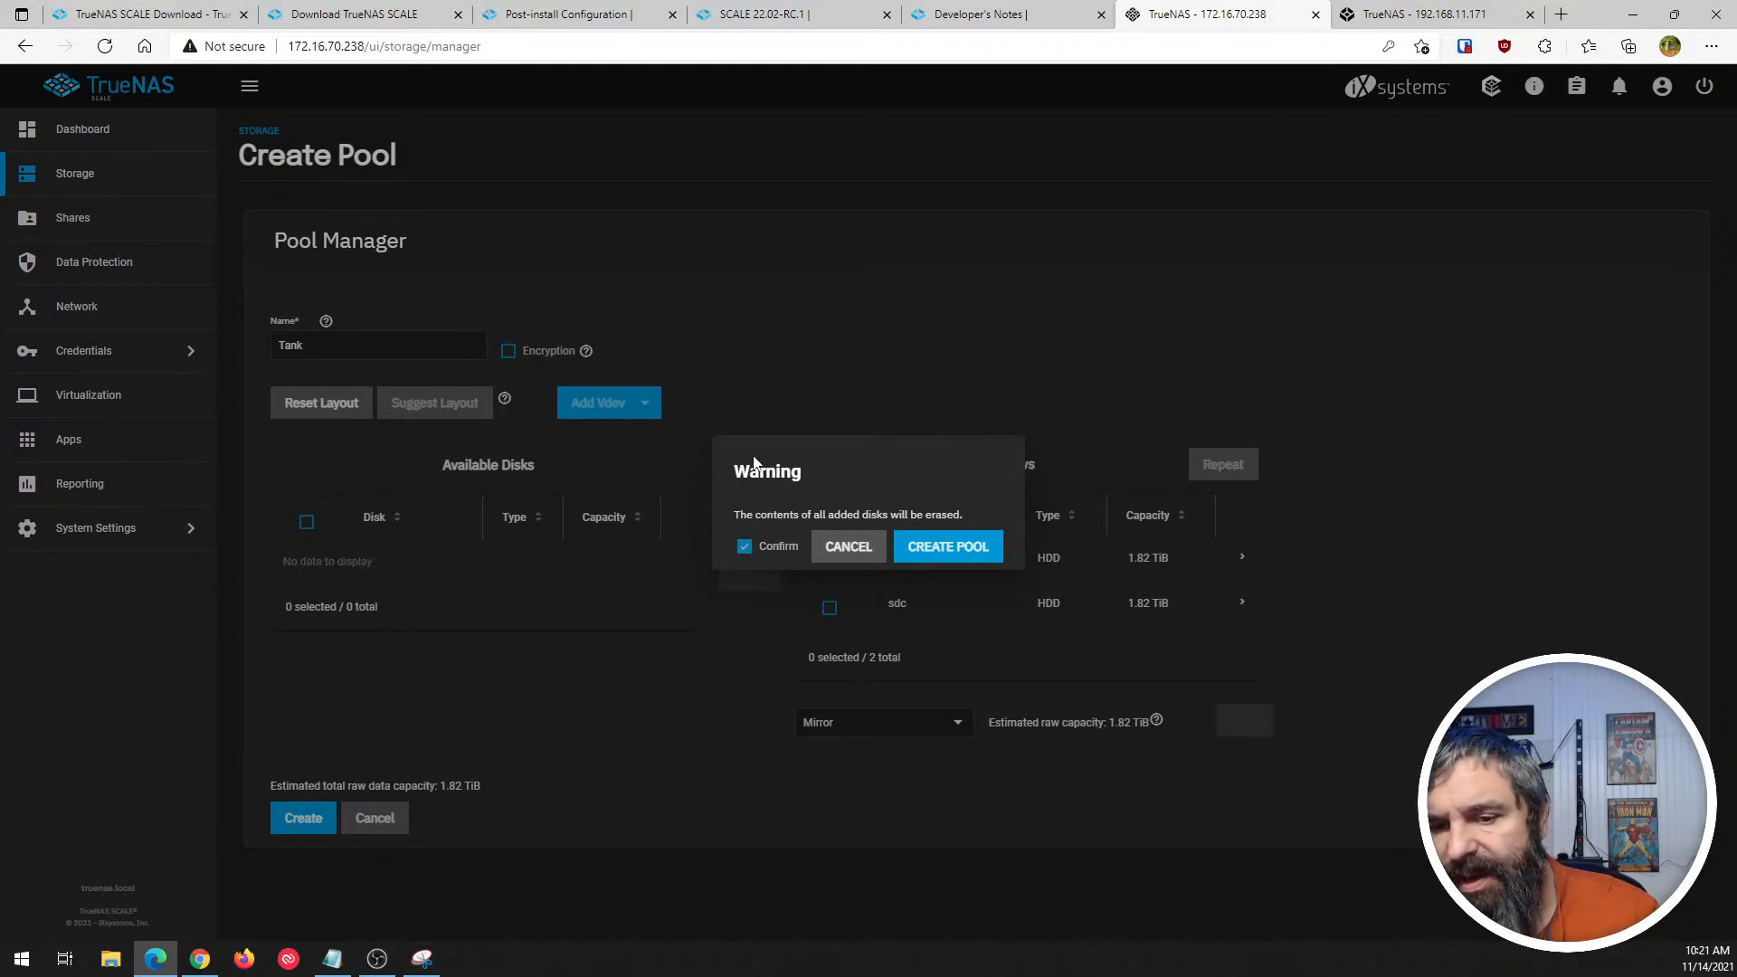
pyautogui.click(937, 553)
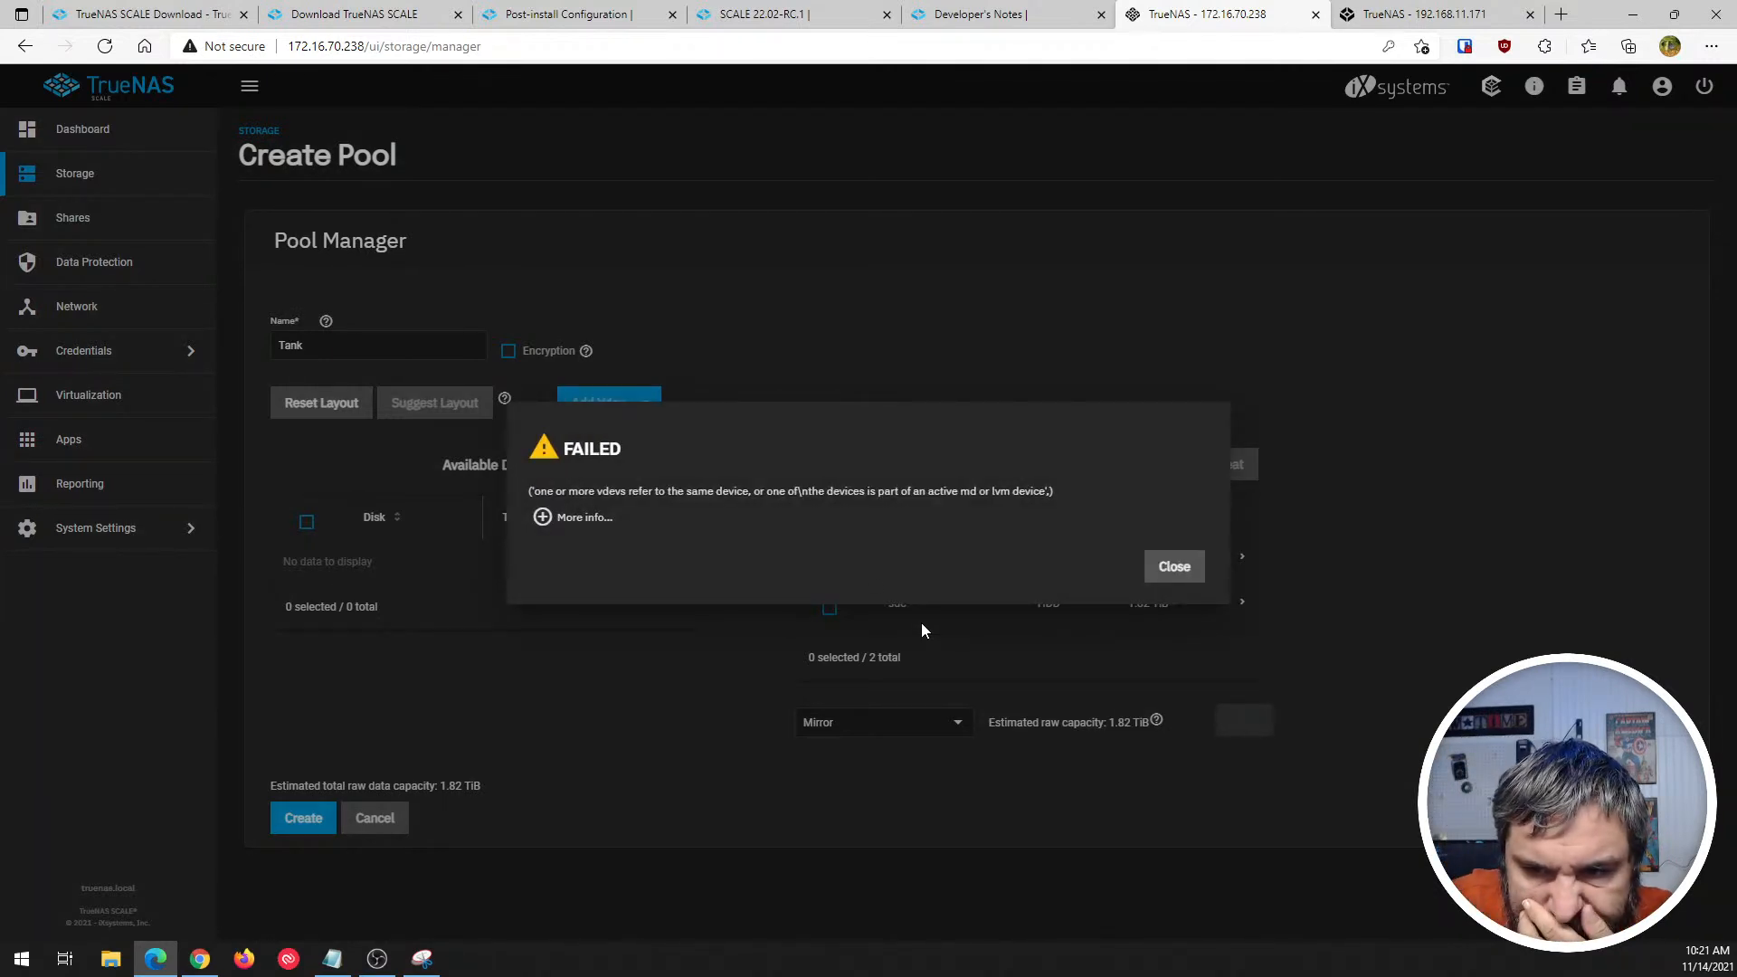
# - Read the full traceback of the pool creation error through to its end and close the report
pyautogui.click(543, 518)
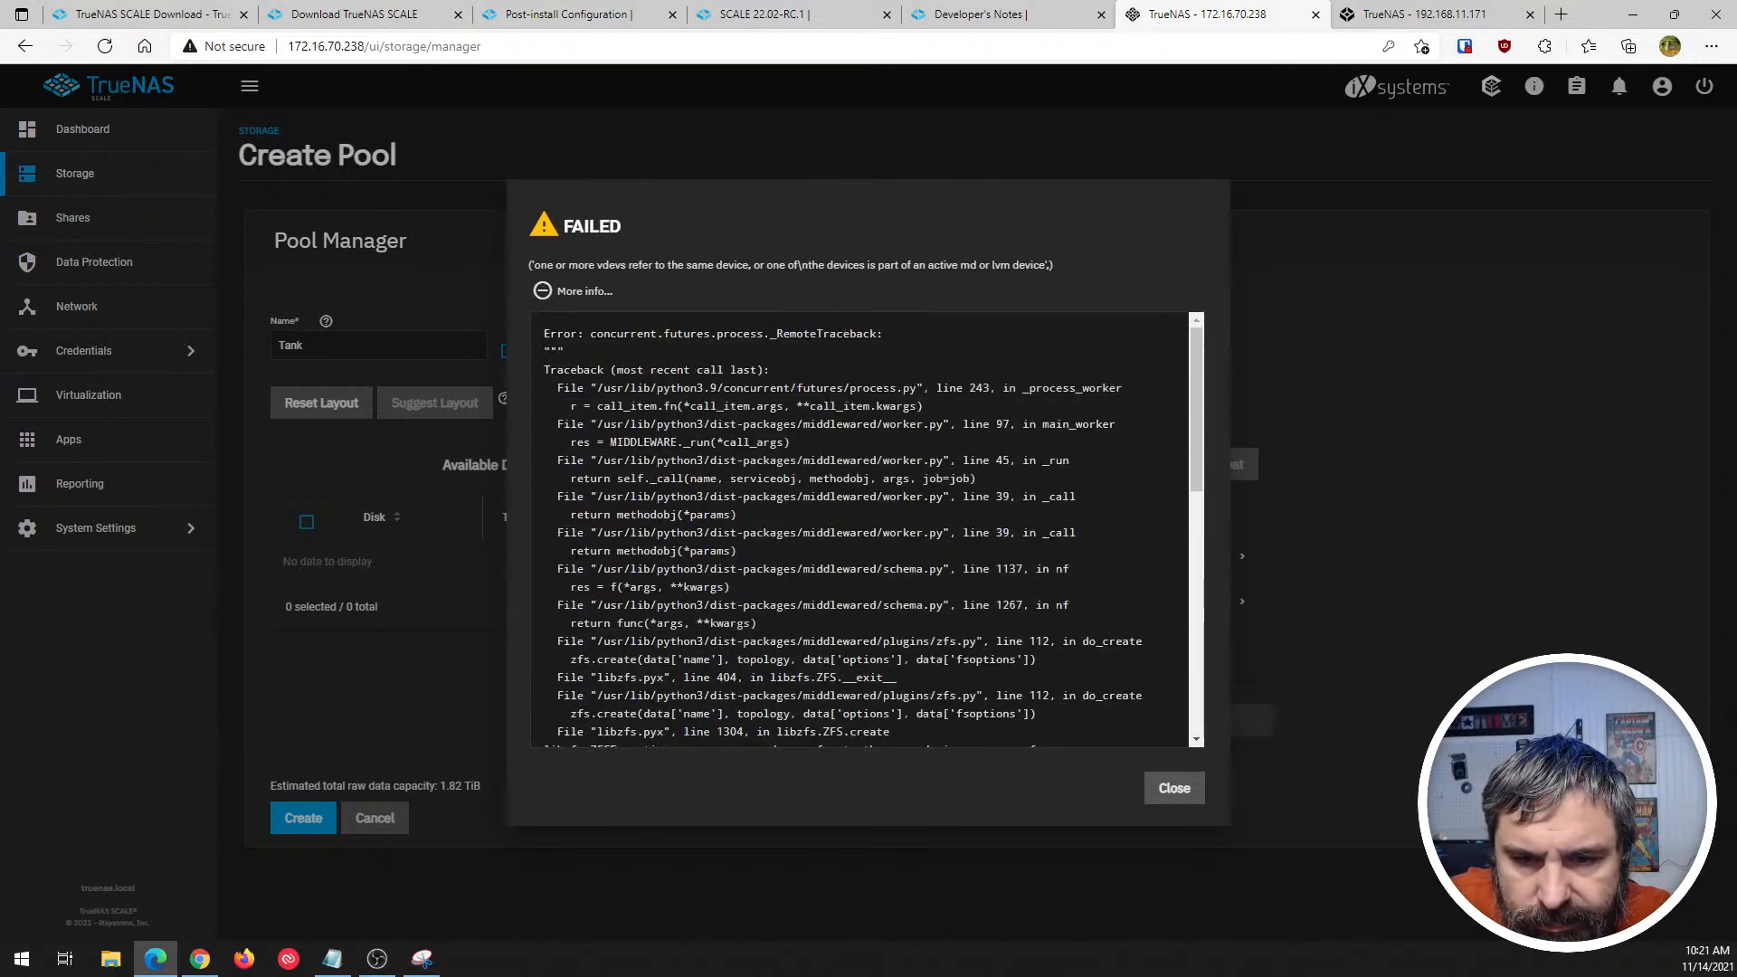
pyautogui.scroll(-5, 787, 579)
pyautogui.scroll(-4, 787, 579)
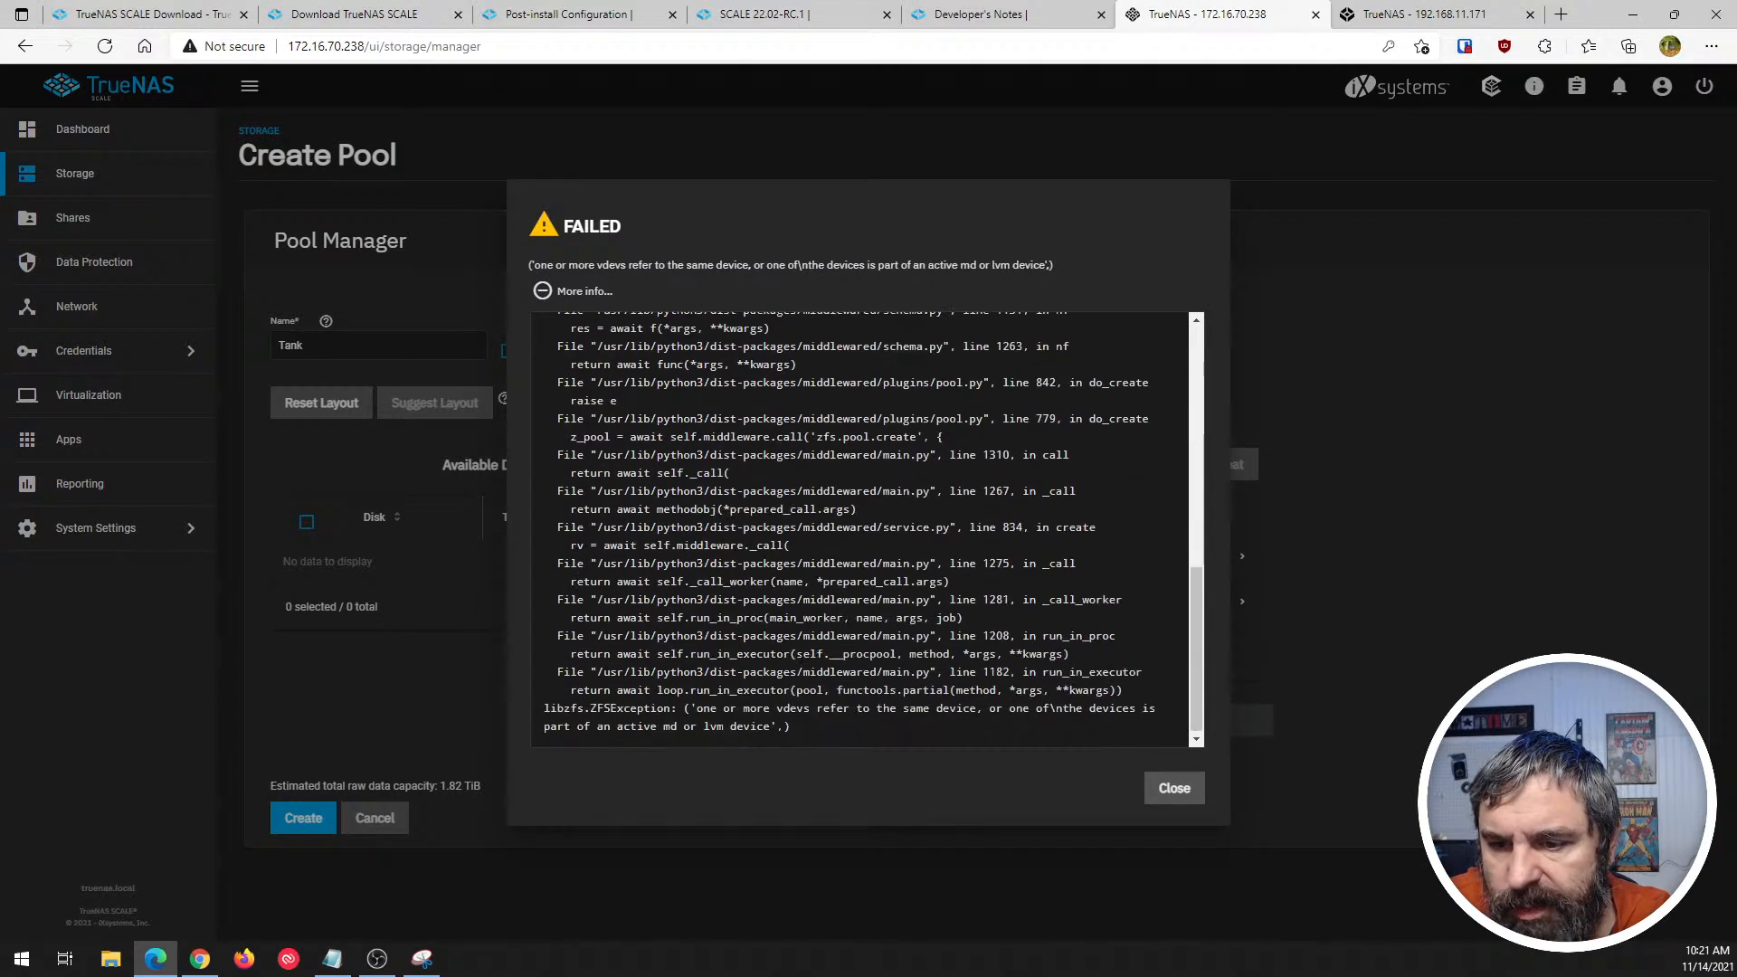
pyautogui.click(1173, 788)
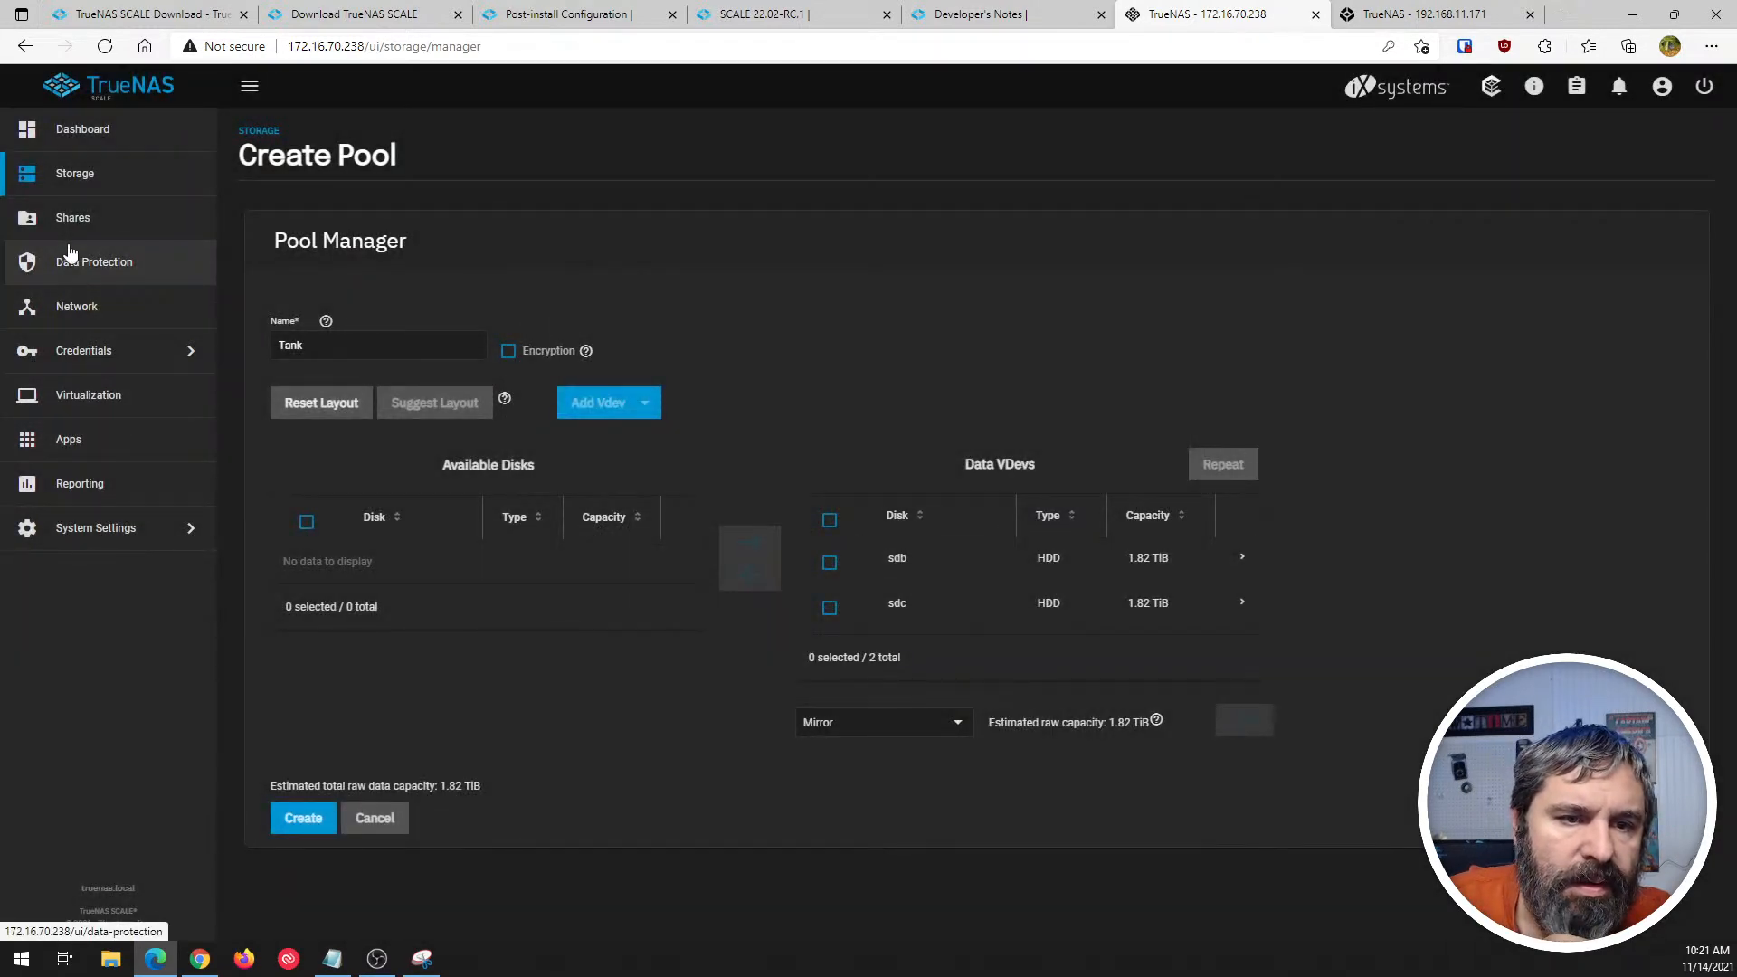
# - Leave the pool setup form and open the list of the system's disks from Storage
pyautogui.click(73, 541)
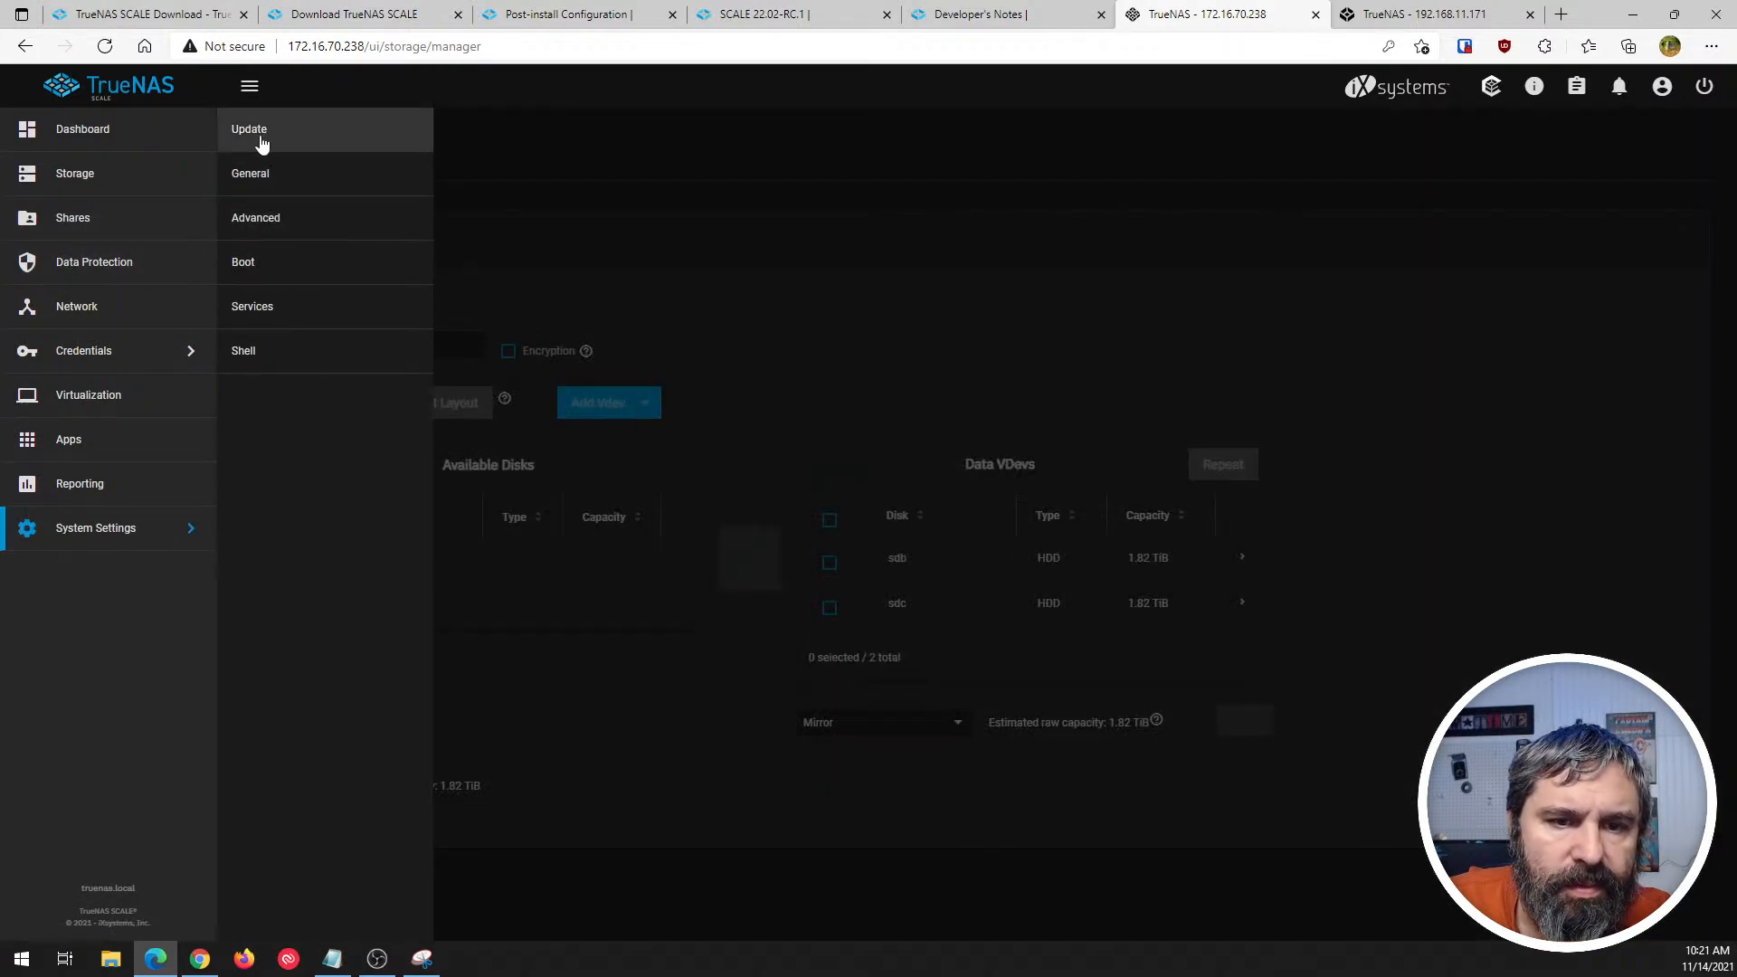
pyautogui.click(67, 179)
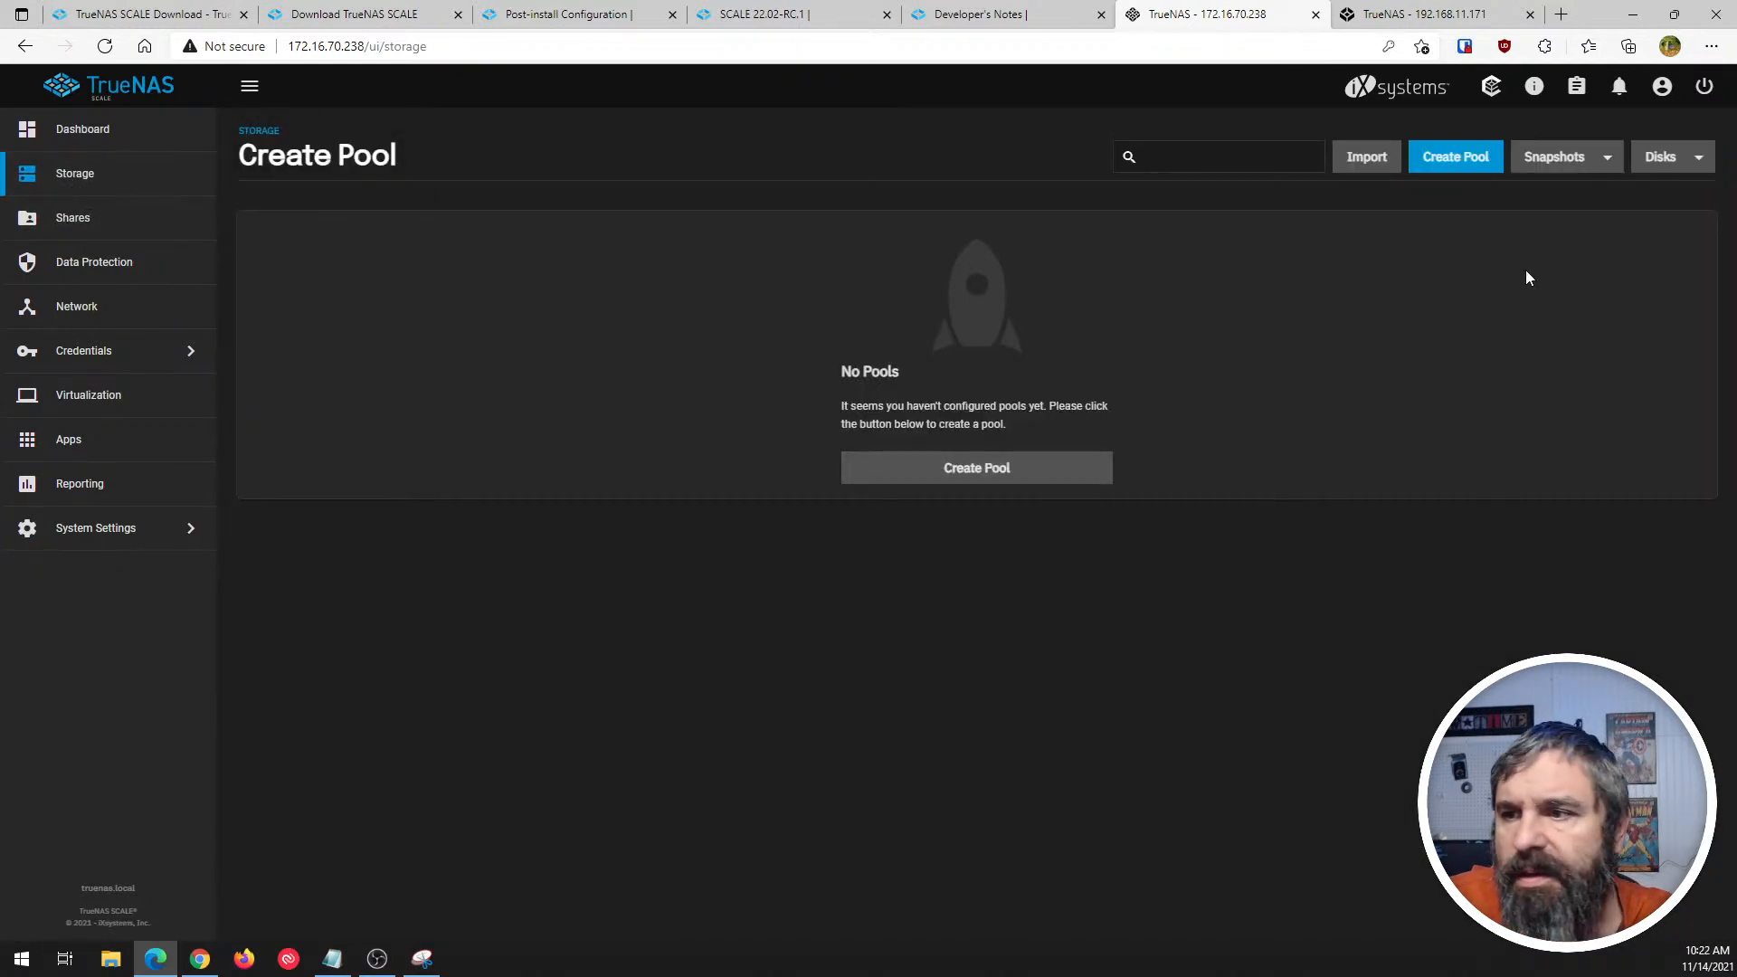
pyautogui.click(1676, 159)
pyautogui.click(1659, 194)
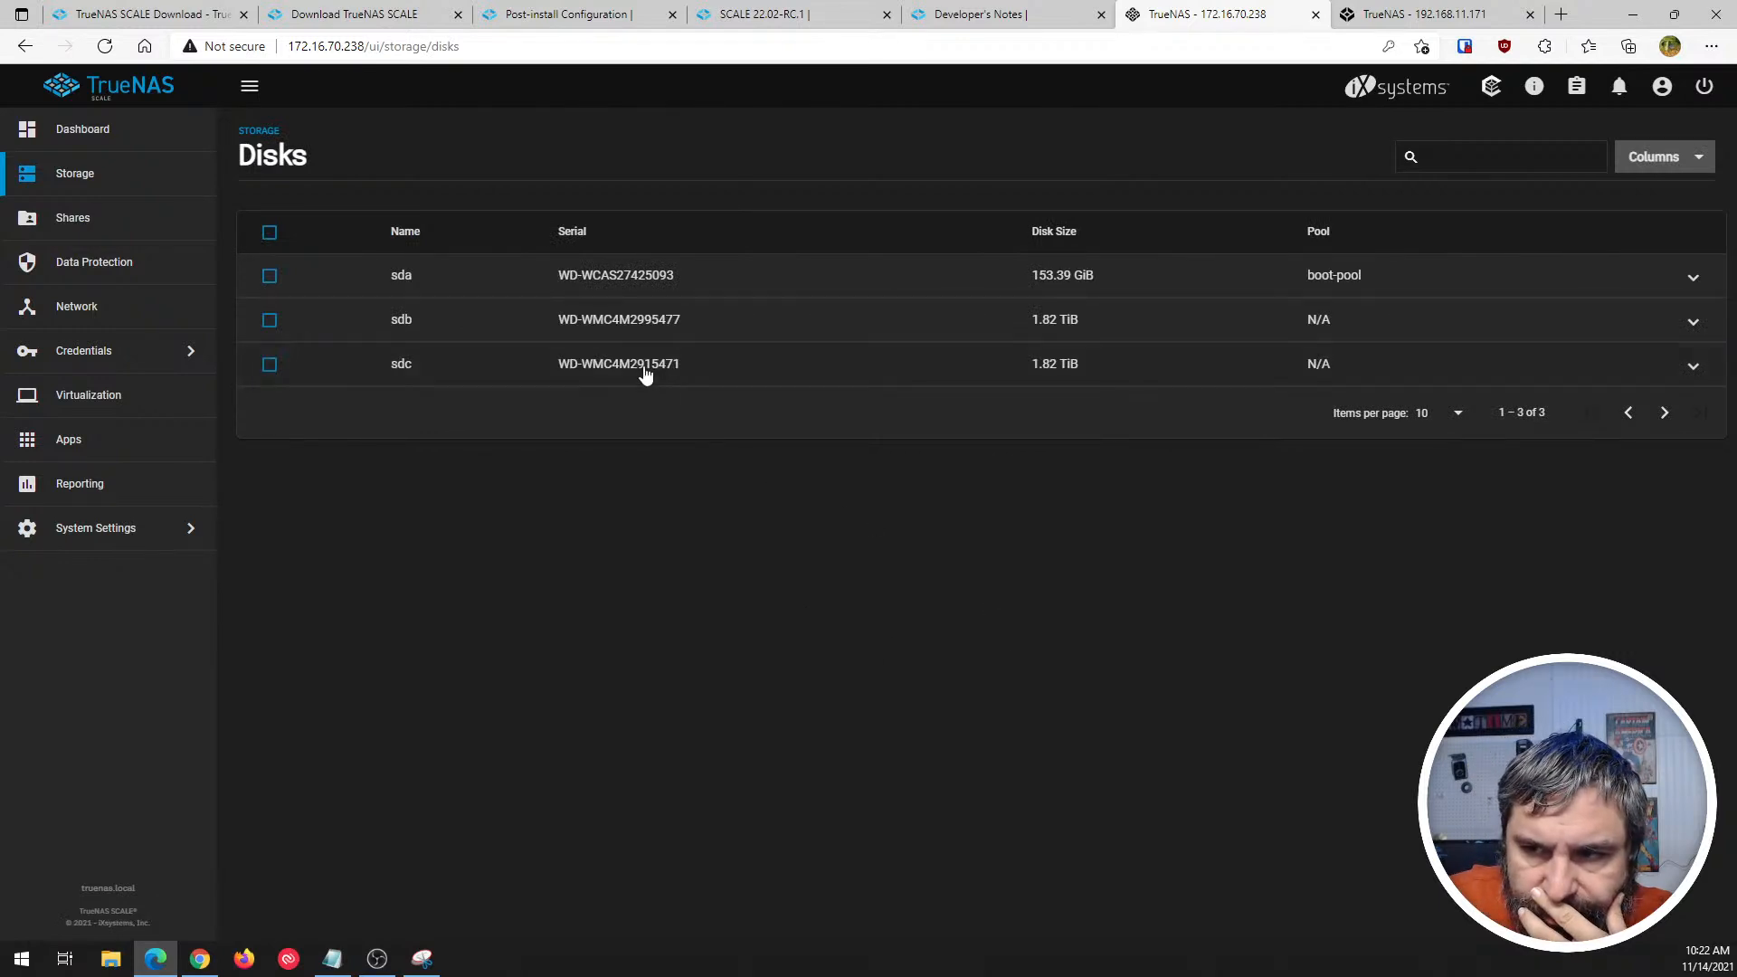
# - Wipe disk sdc with the Quick method, confirming the wipe and dismissing the completion notice
pyautogui.click(269, 320)
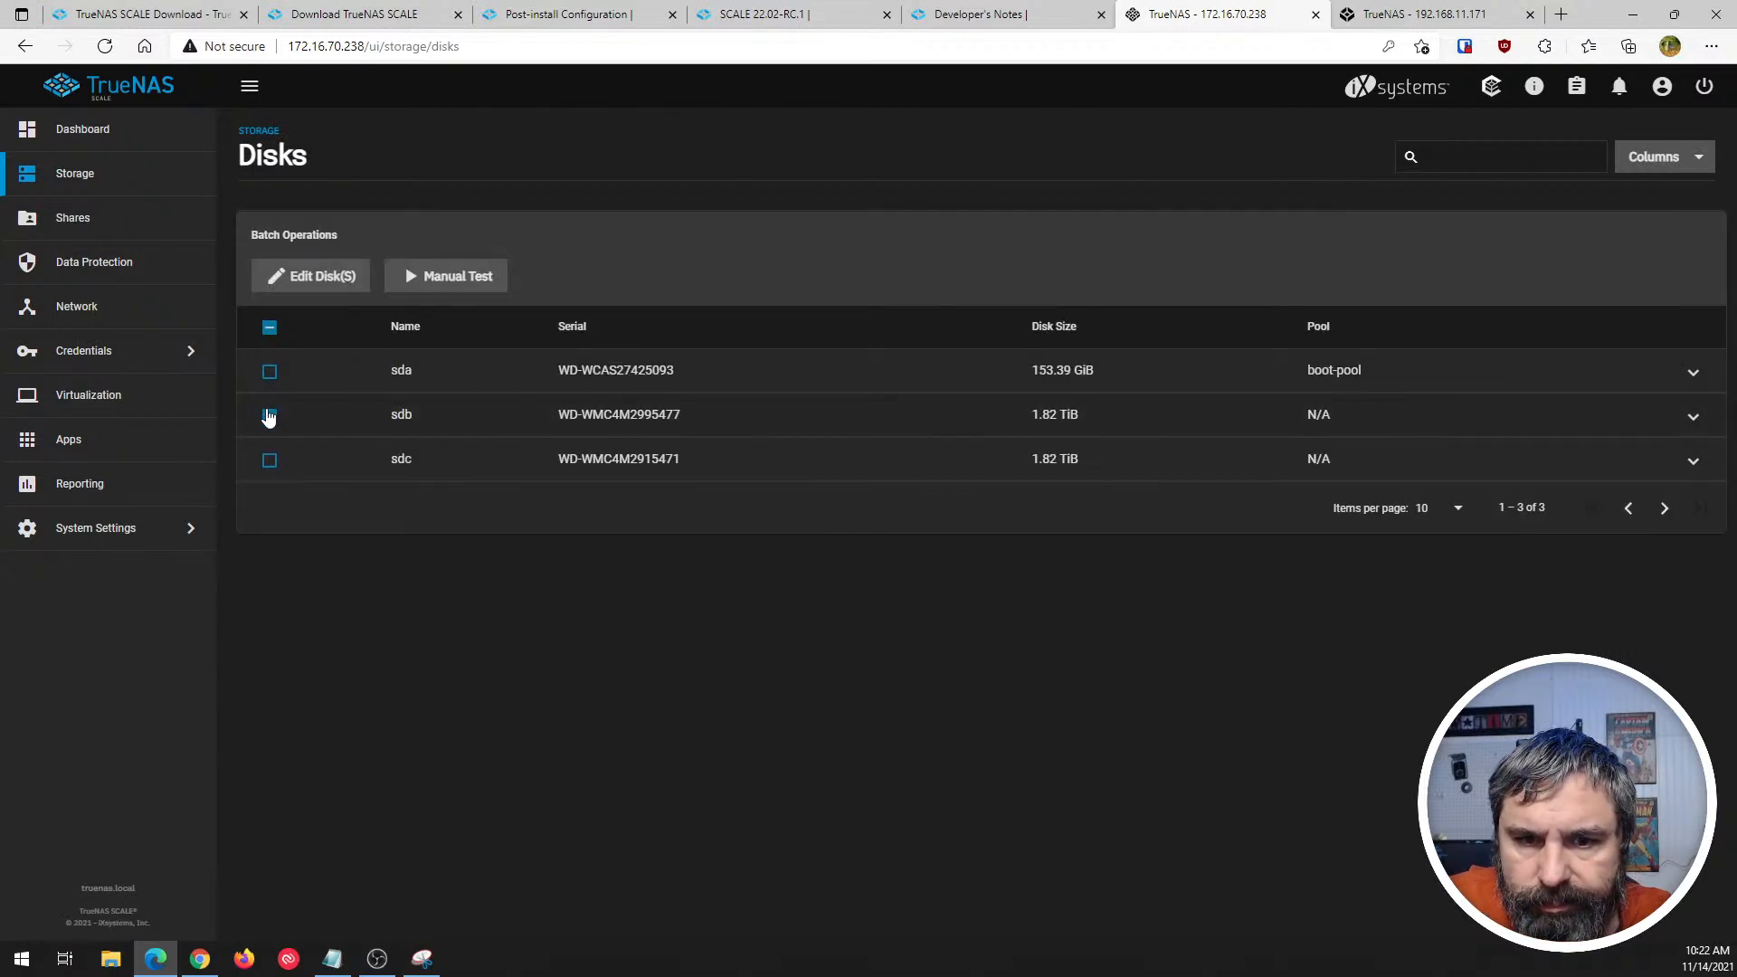
pyautogui.click(268, 415)
pyautogui.click(269, 366)
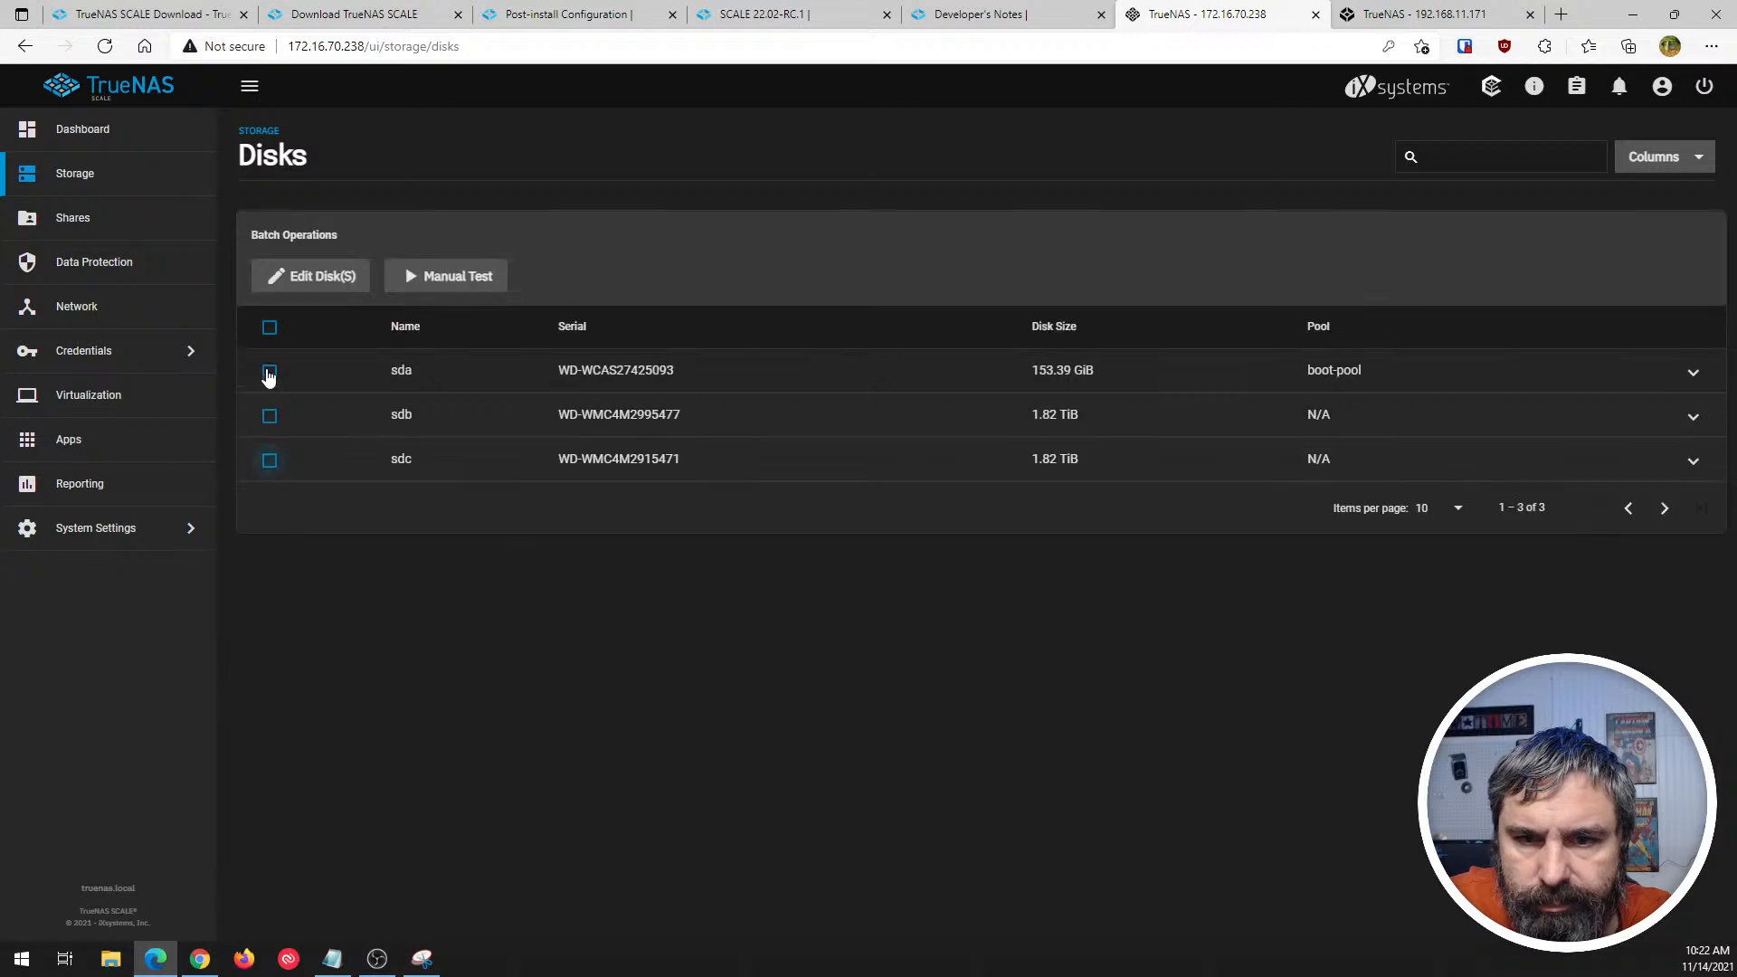
pyautogui.click(1692, 460)
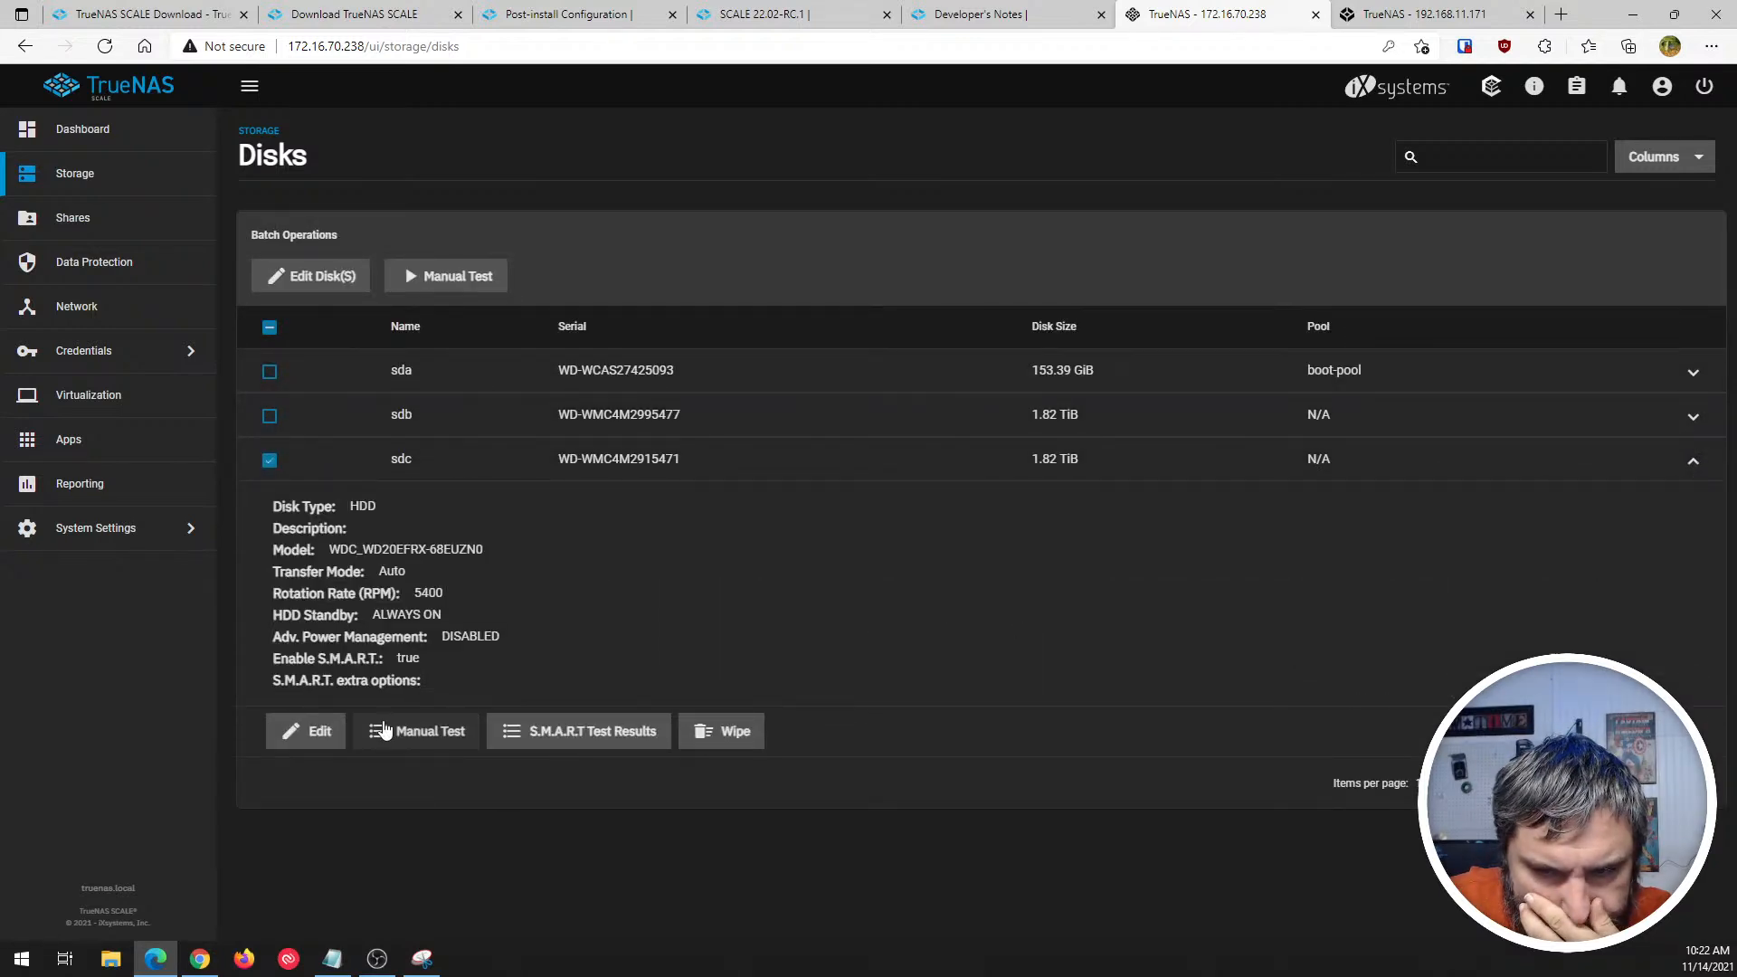
pyautogui.click(268, 415)
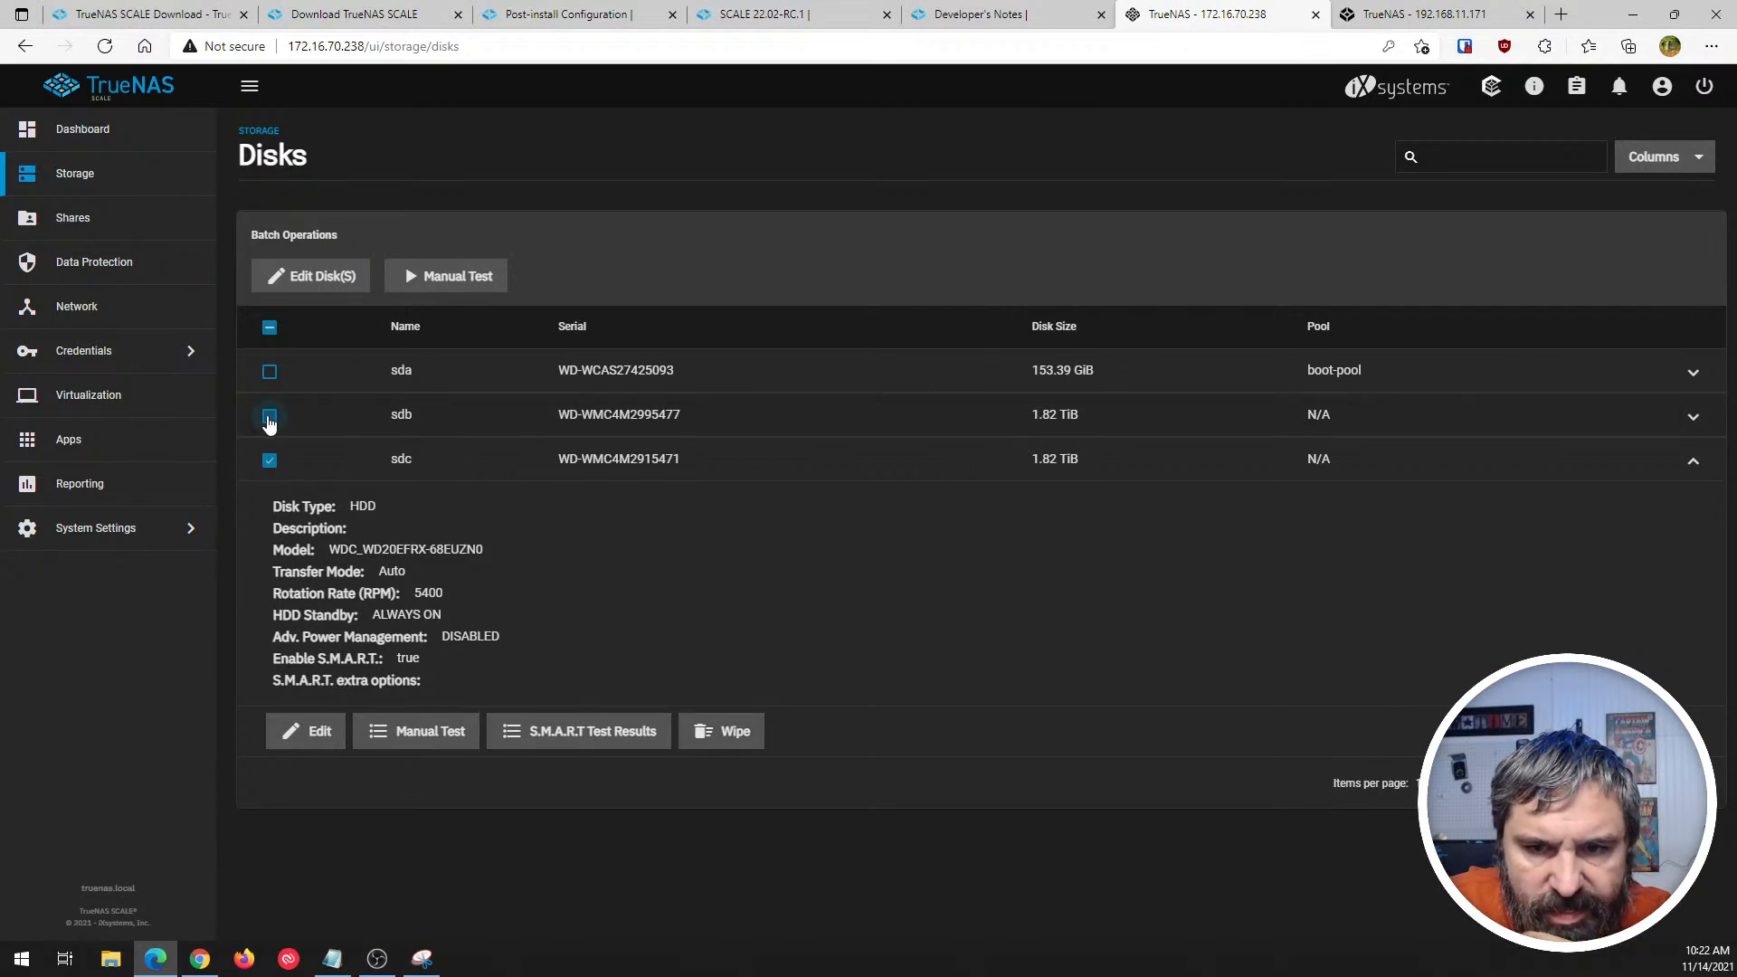
pyautogui.click(736, 734)
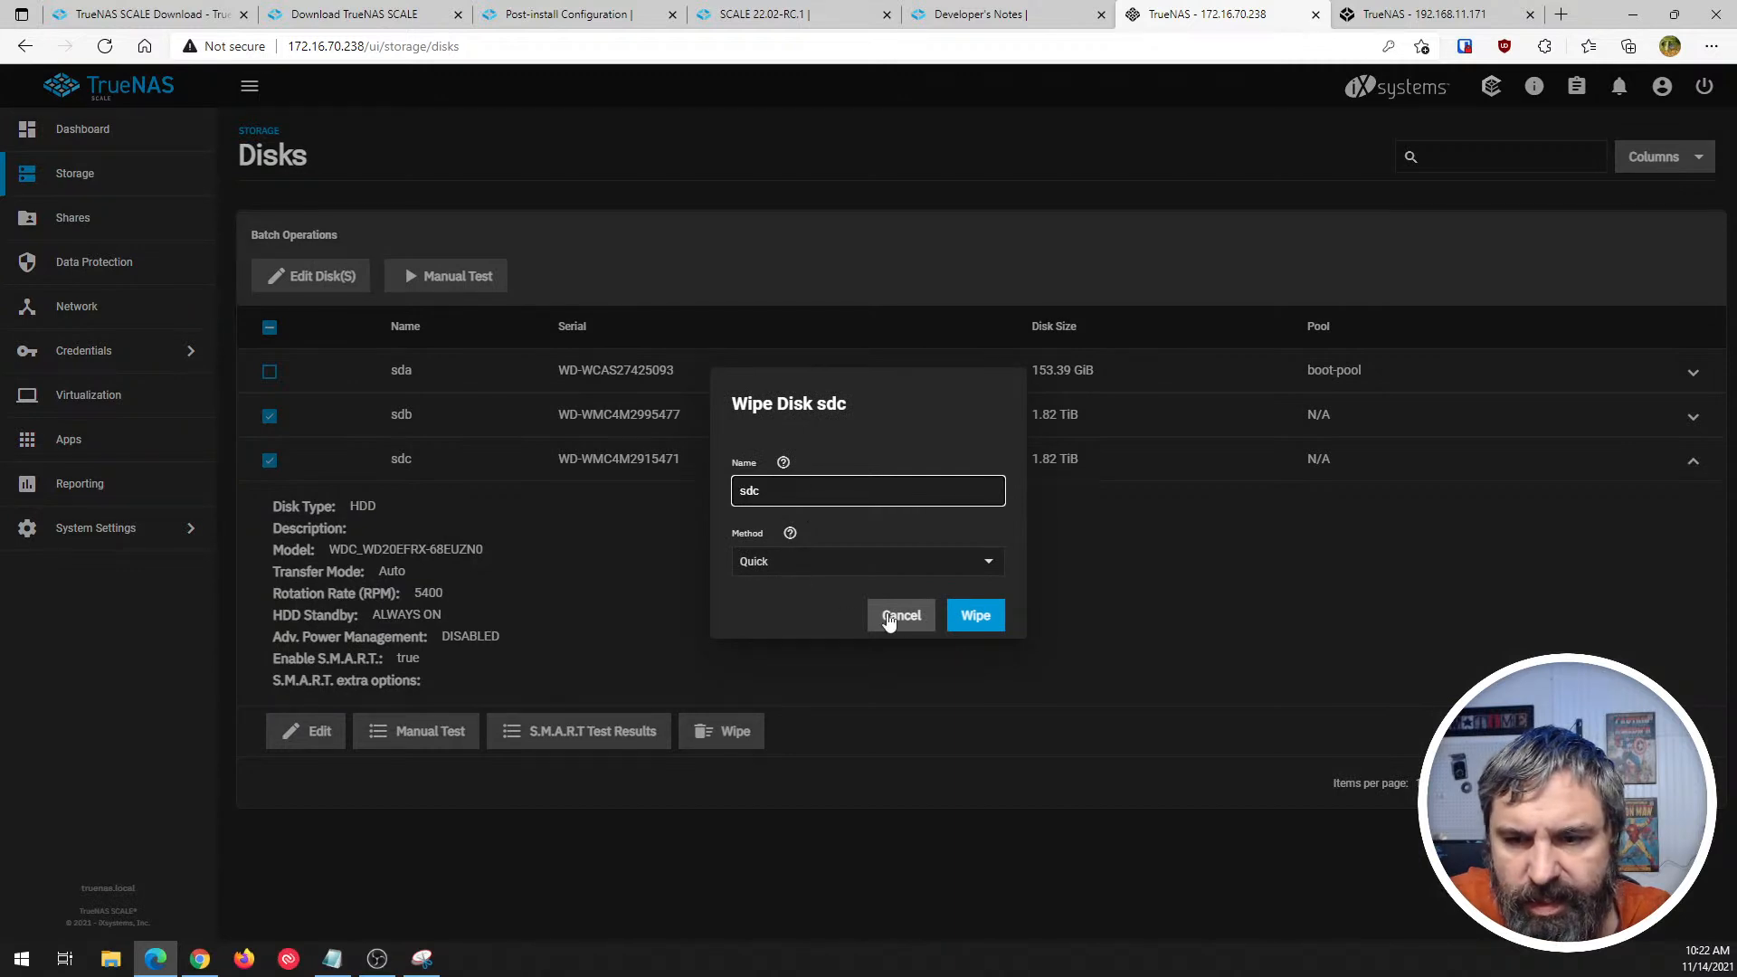
pyautogui.click(974, 615)
pyautogui.click(751, 548)
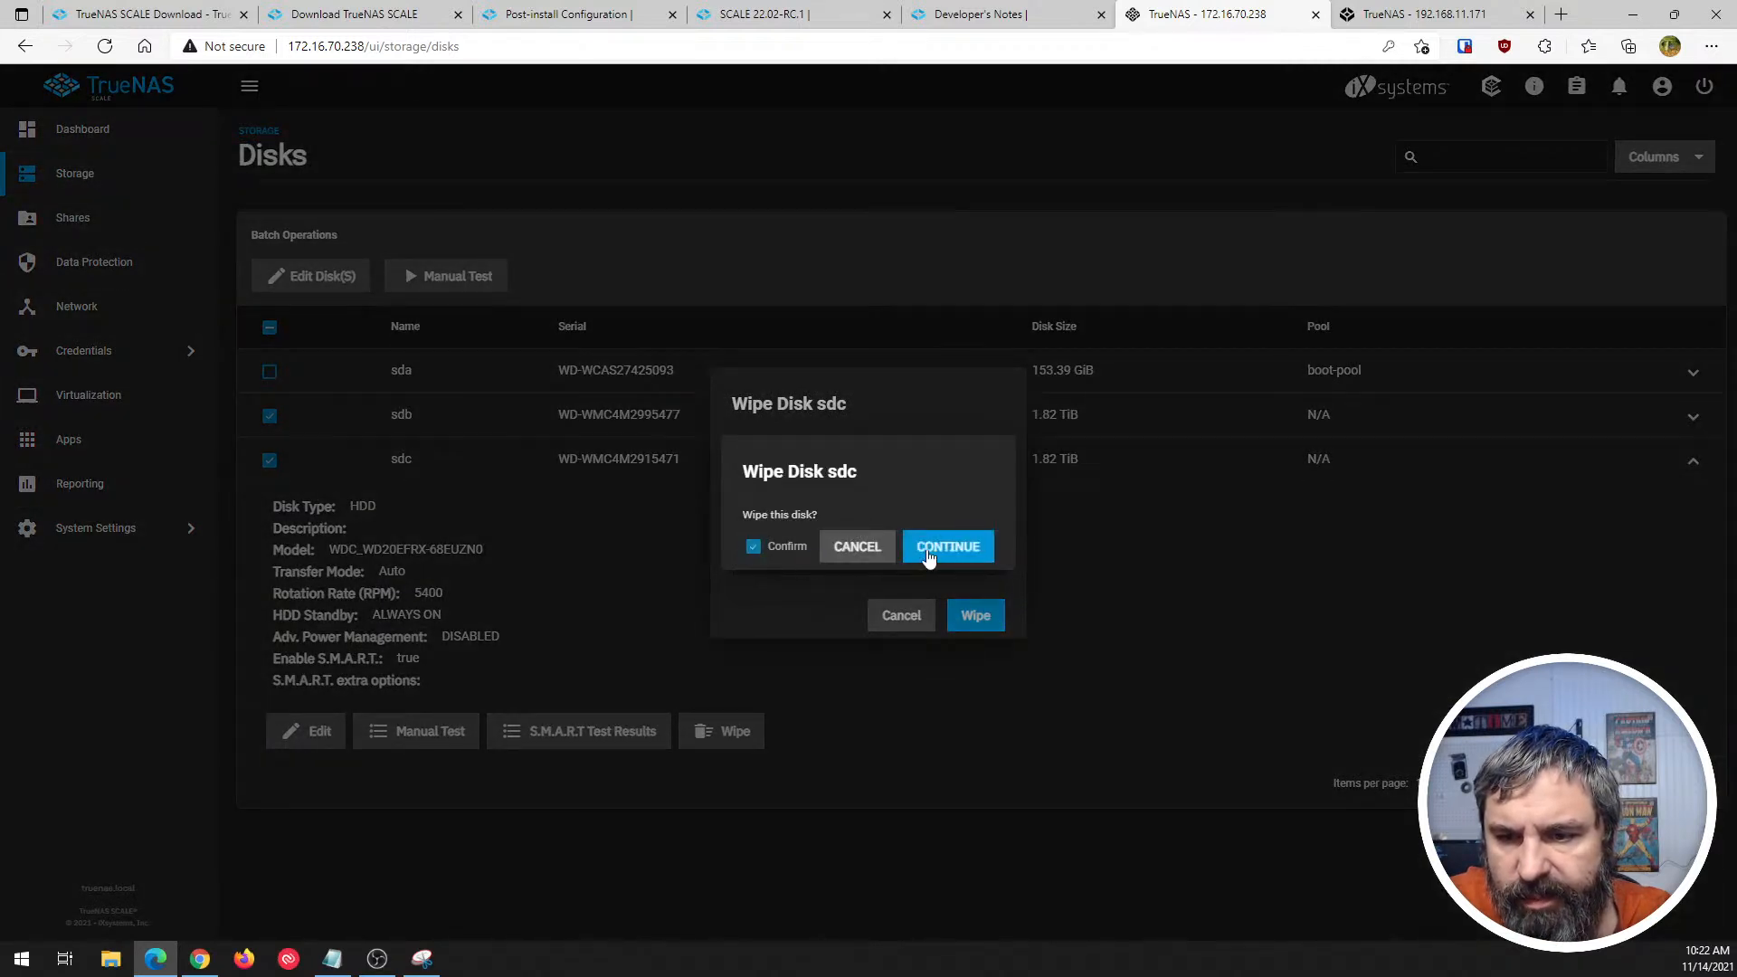
pyautogui.click(948, 547)
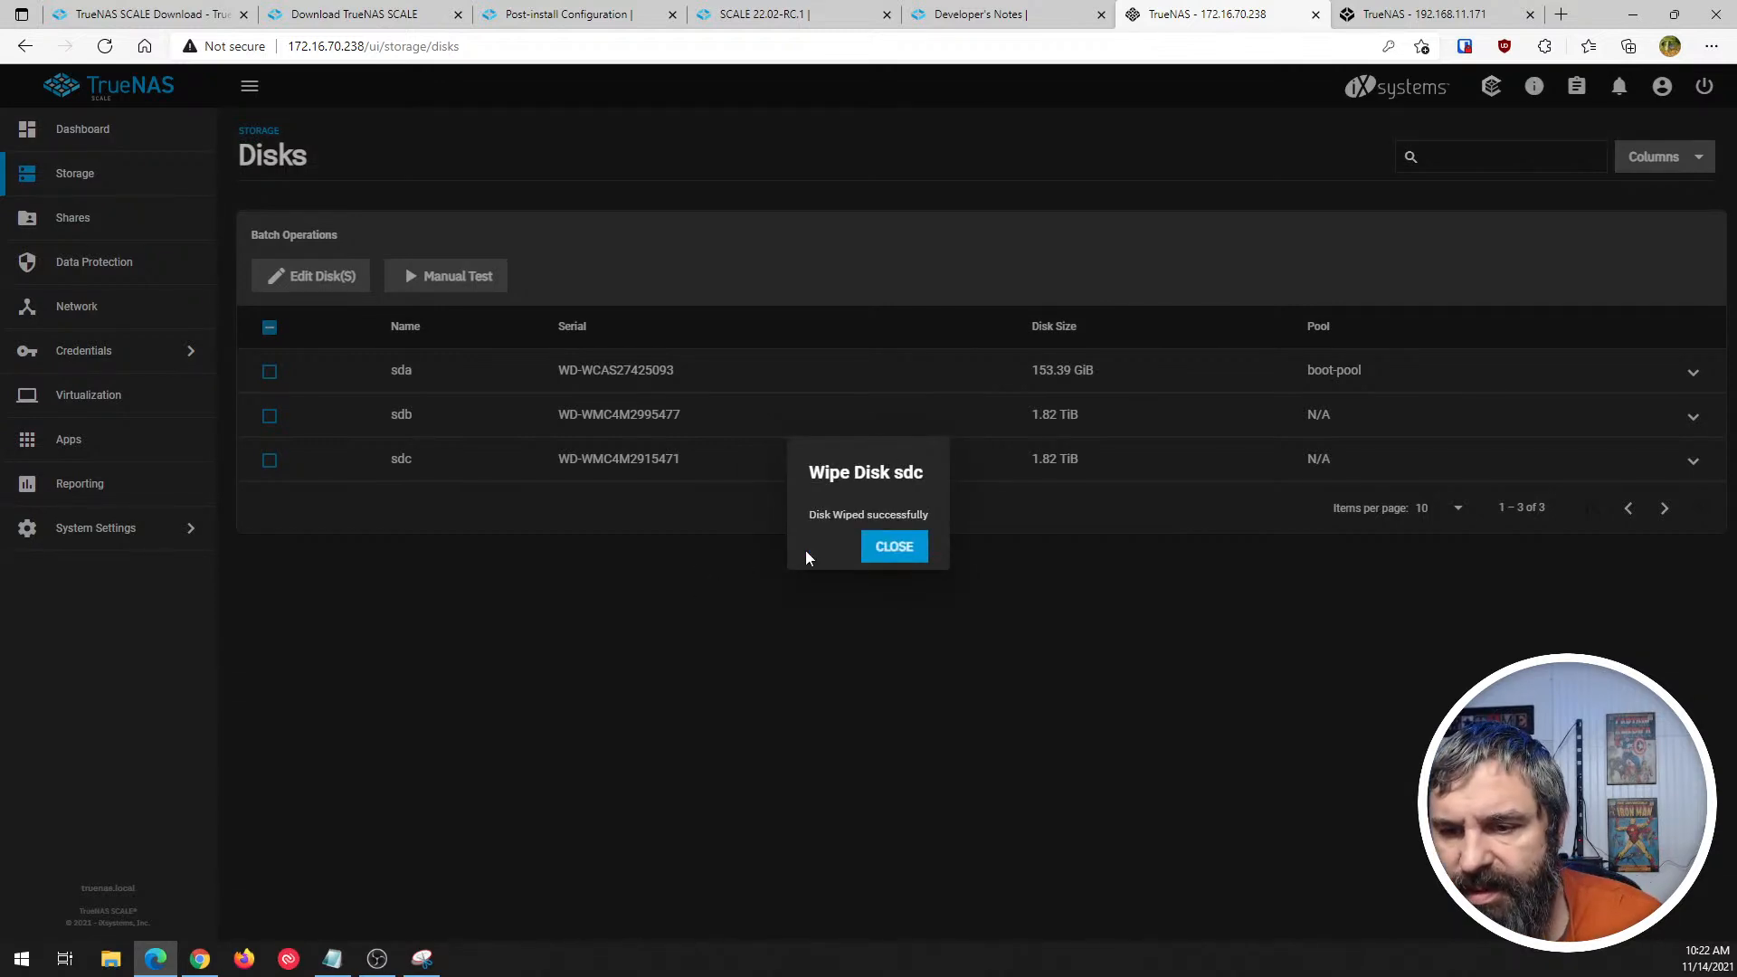
pyautogui.click(894, 547)
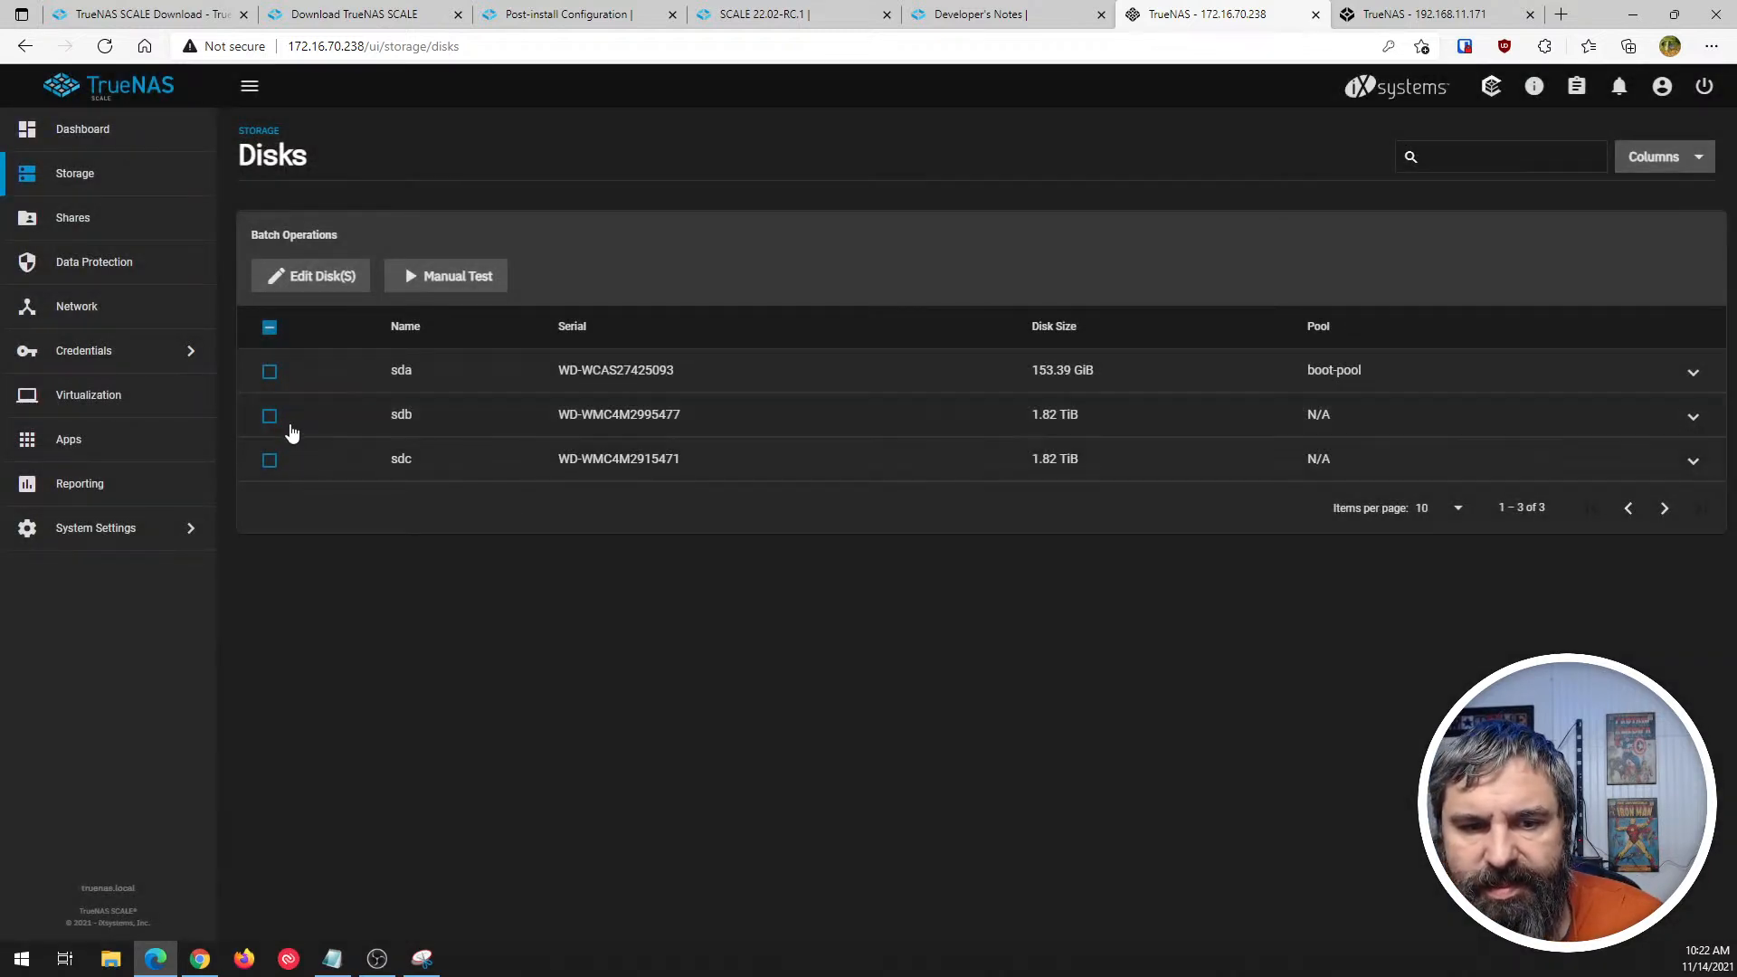
# - Wipe disk sdb with the Quick method, confirming the wipe and dismissing the completion notice
pyautogui.click(1693, 418)
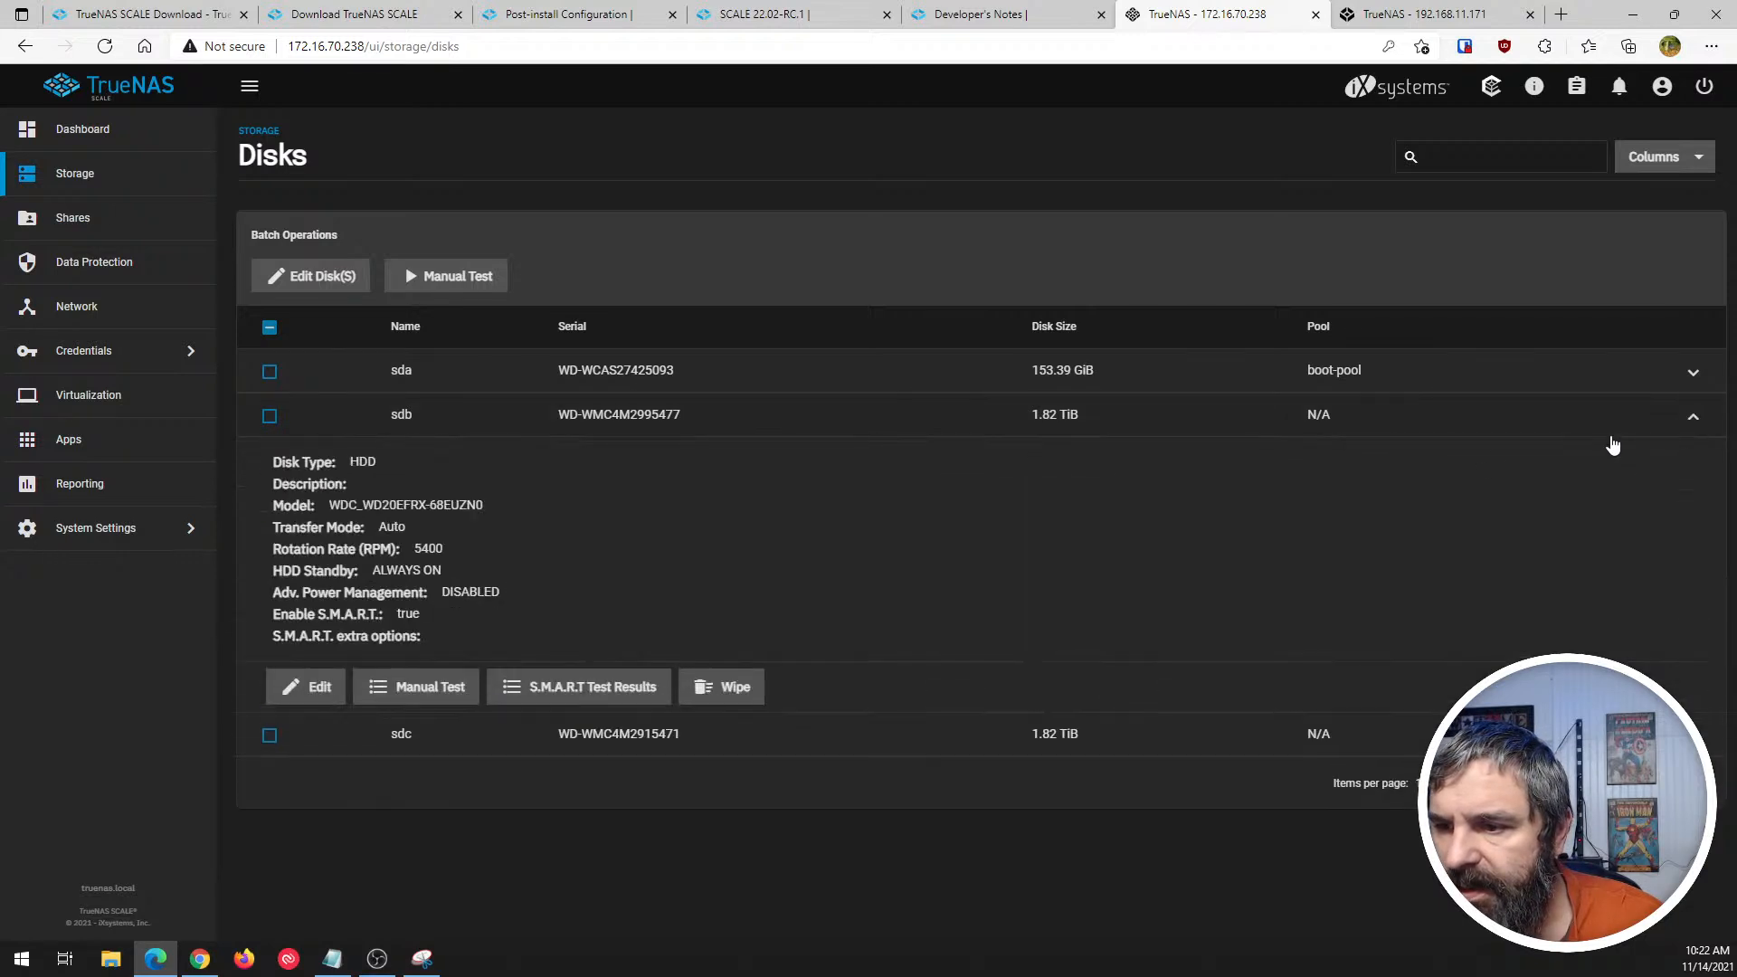
pyautogui.click(734, 688)
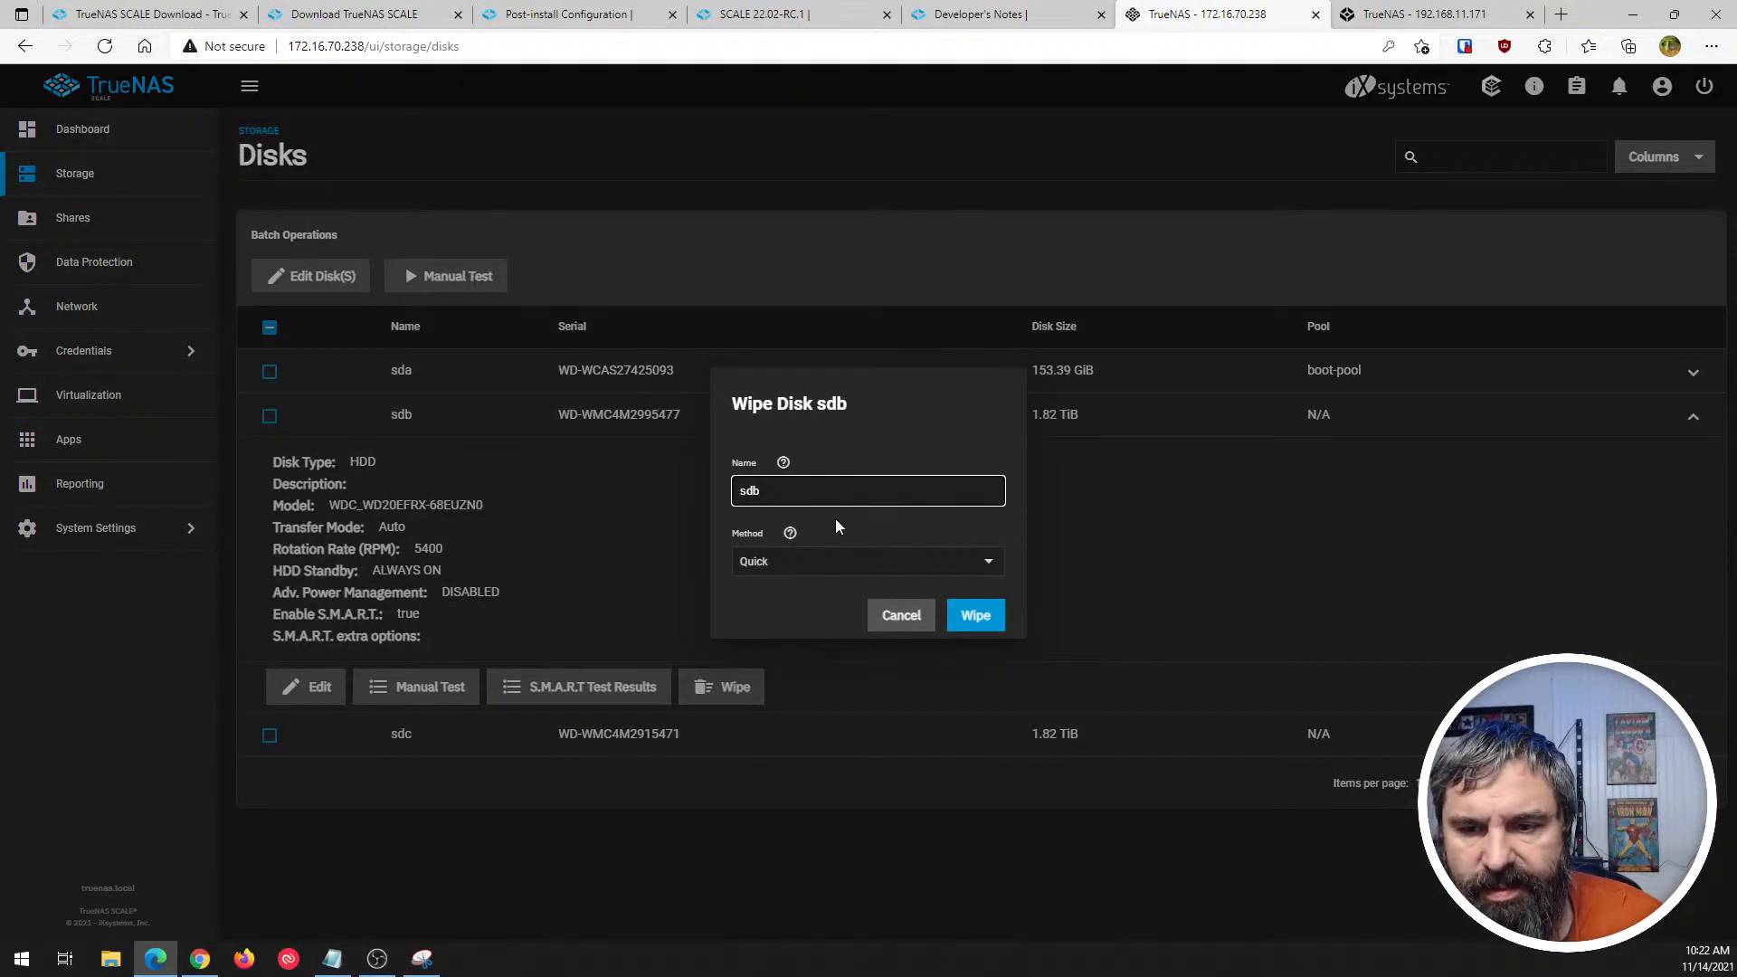
pyautogui.click(988, 621)
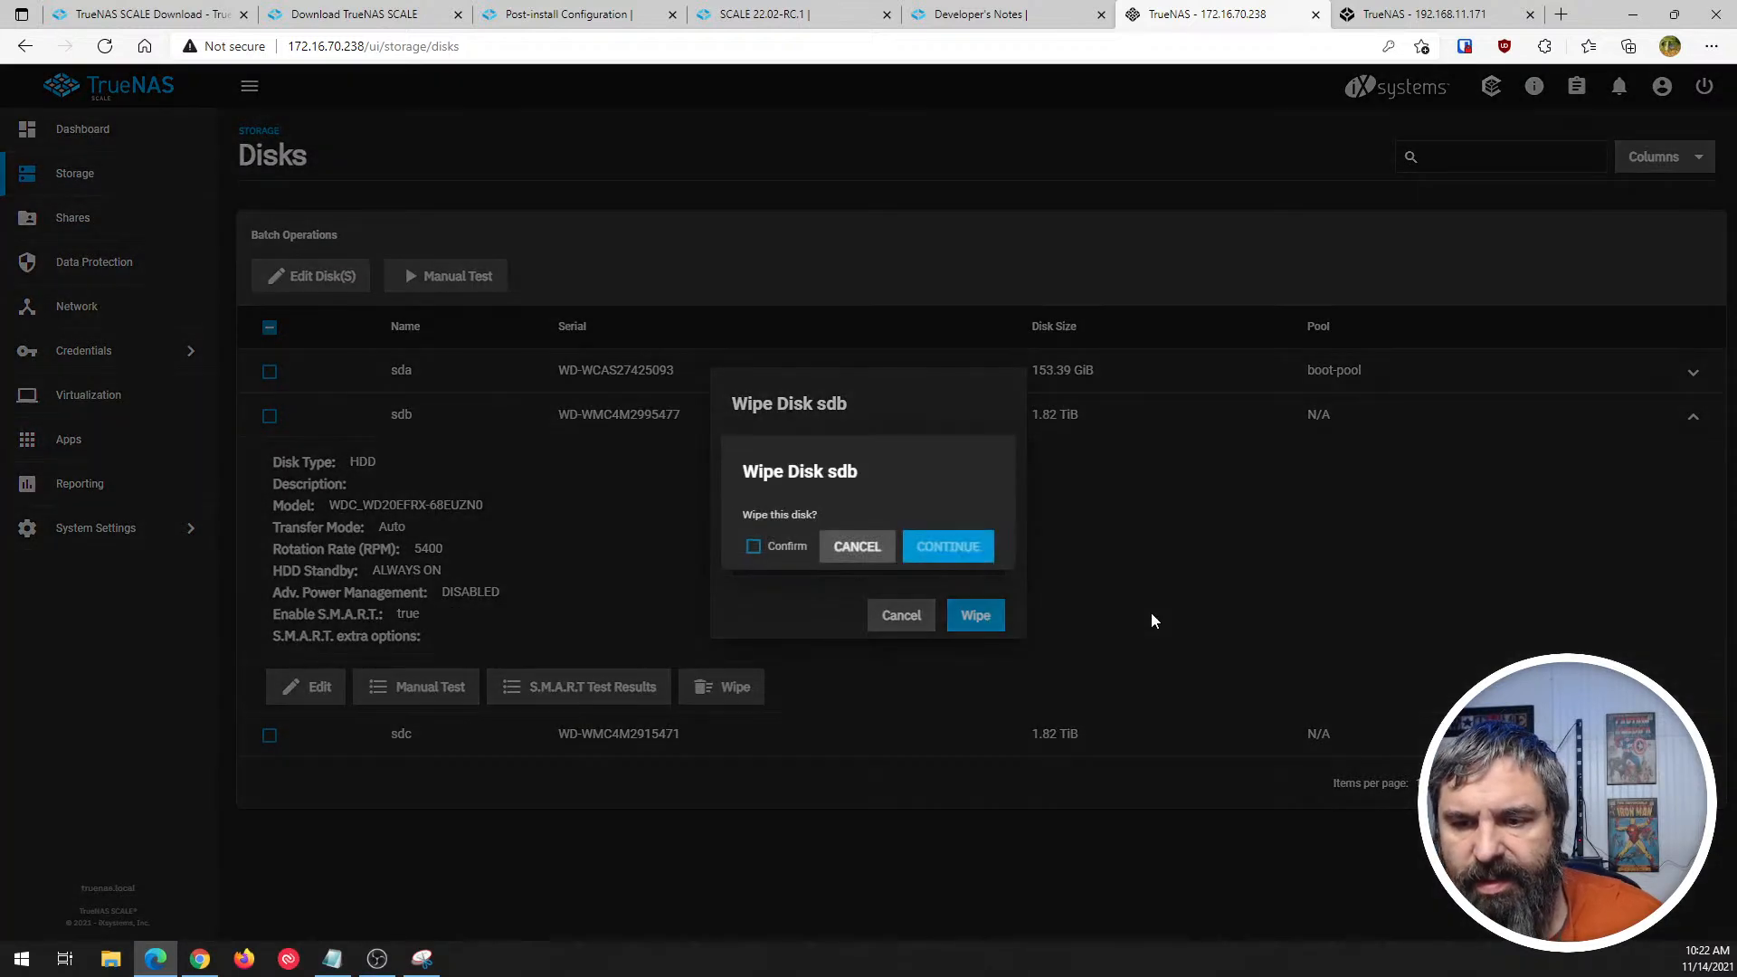
pyautogui.click(760, 547)
pyautogui.click(936, 548)
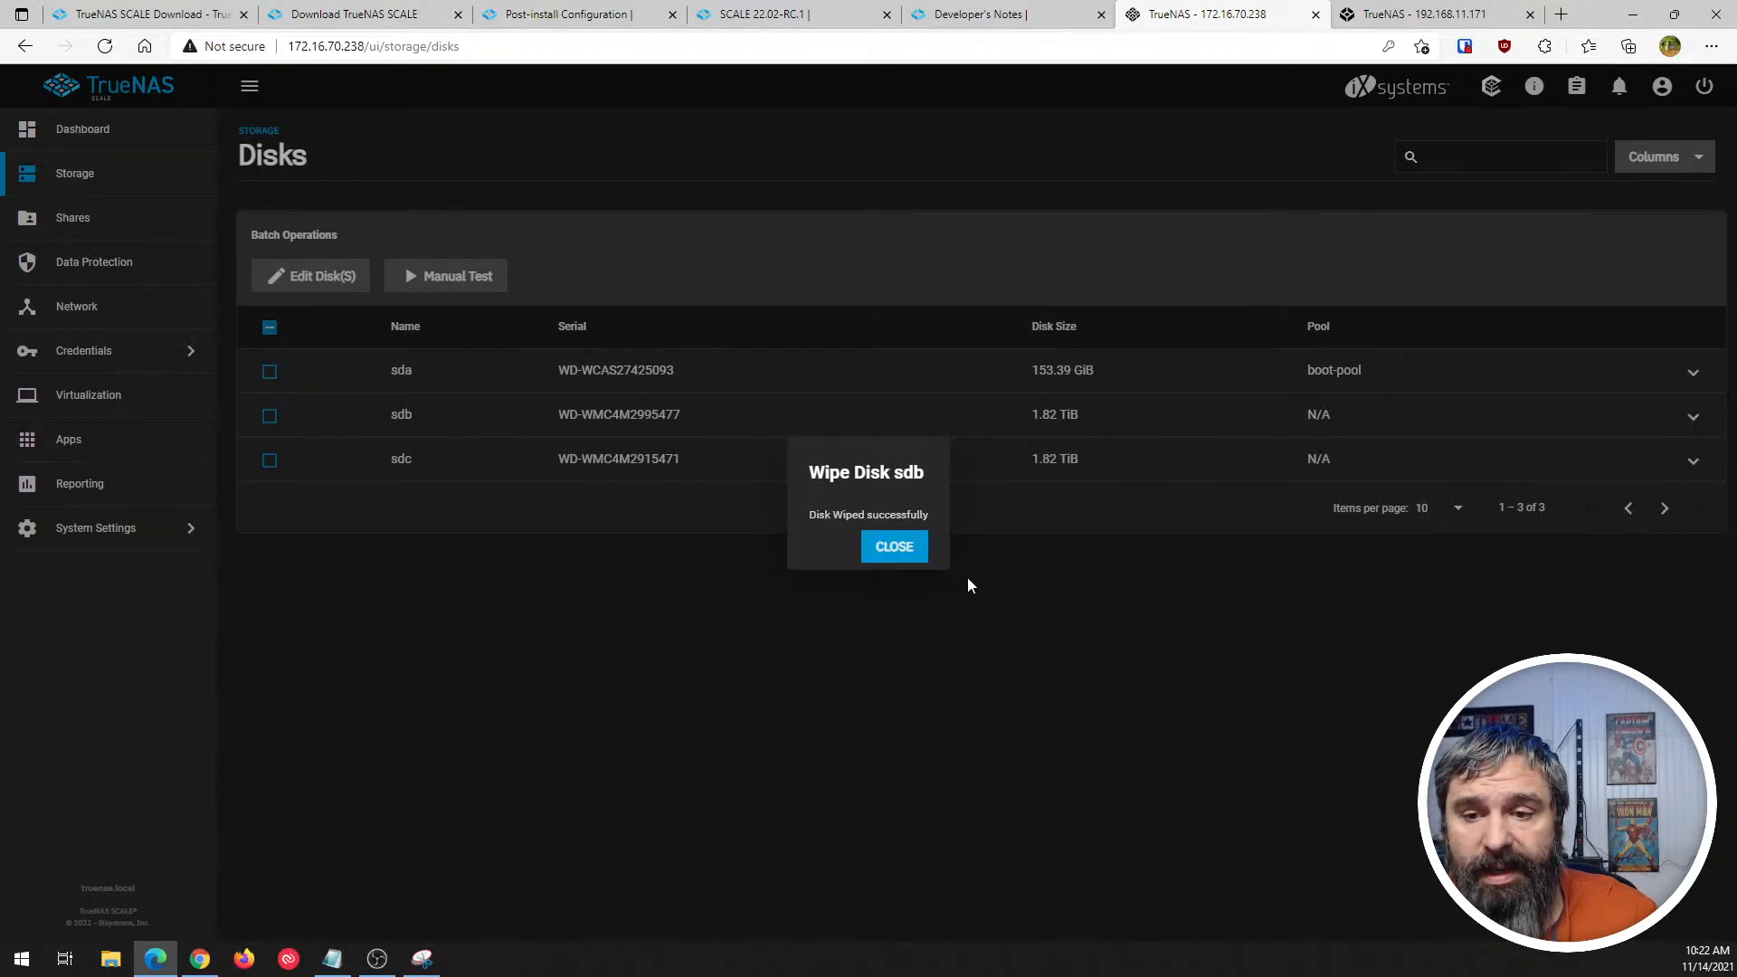
pyautogui.click(894, 543)
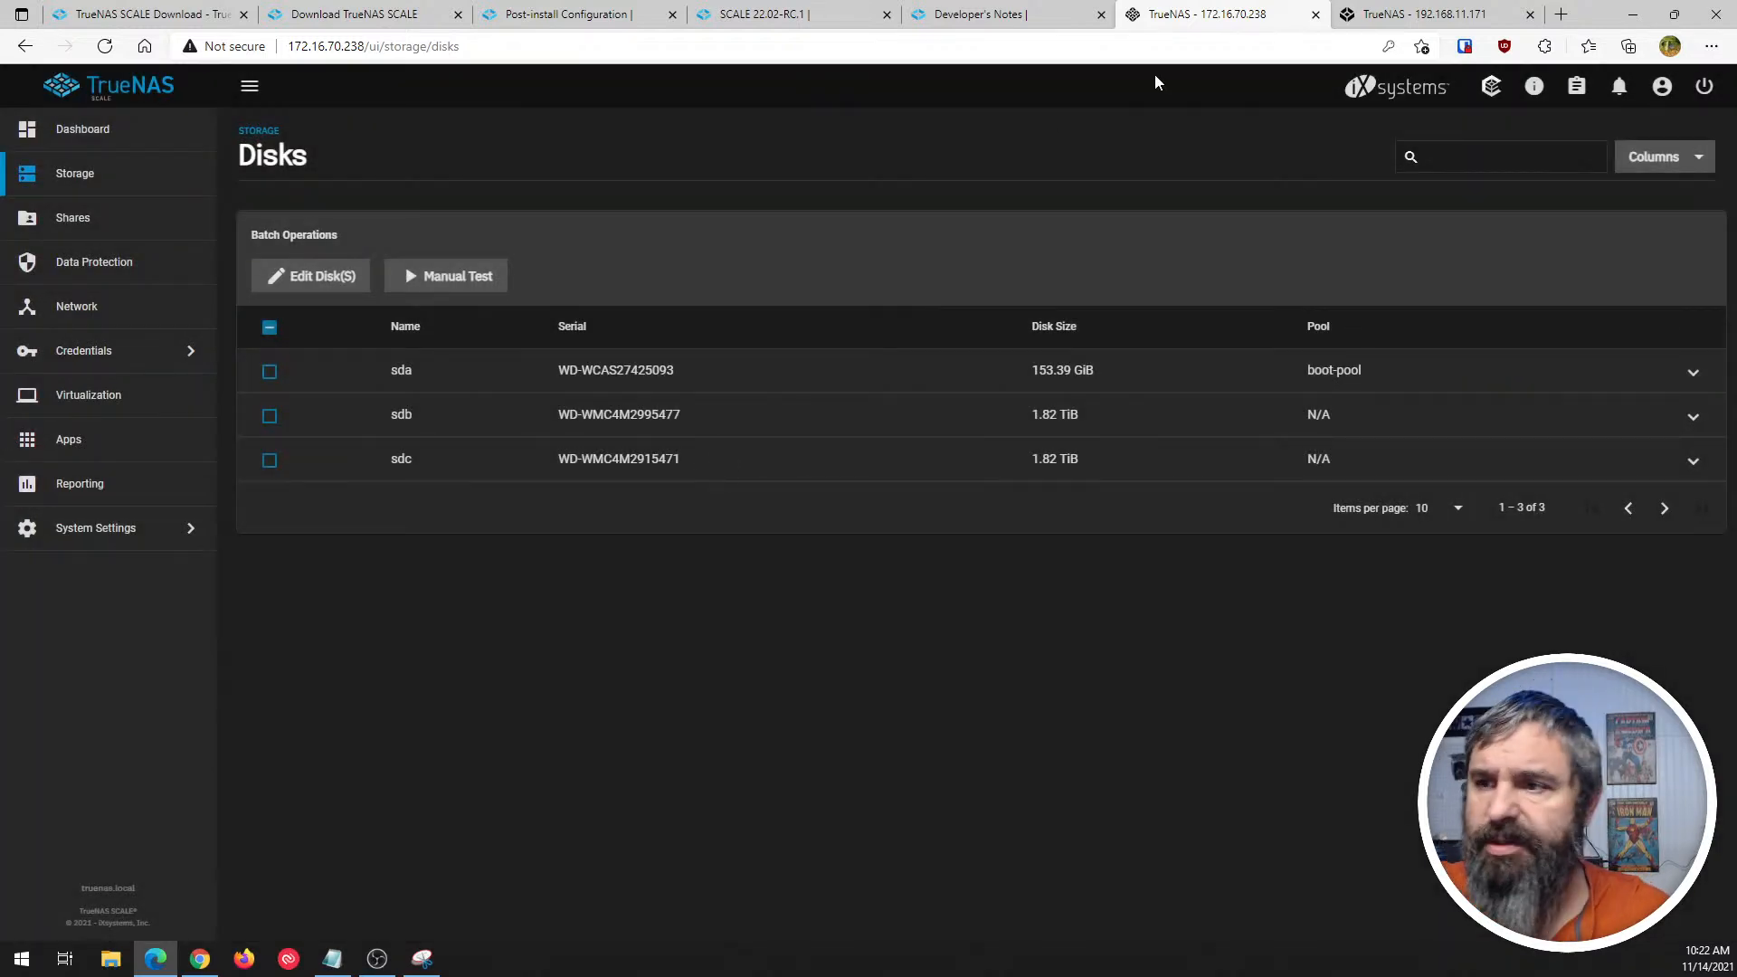
# - Check which disk actions TrueNAS CORE offers in the details of da0 and ada0, and return to SCALE
pyautogui.click(1390, 17)
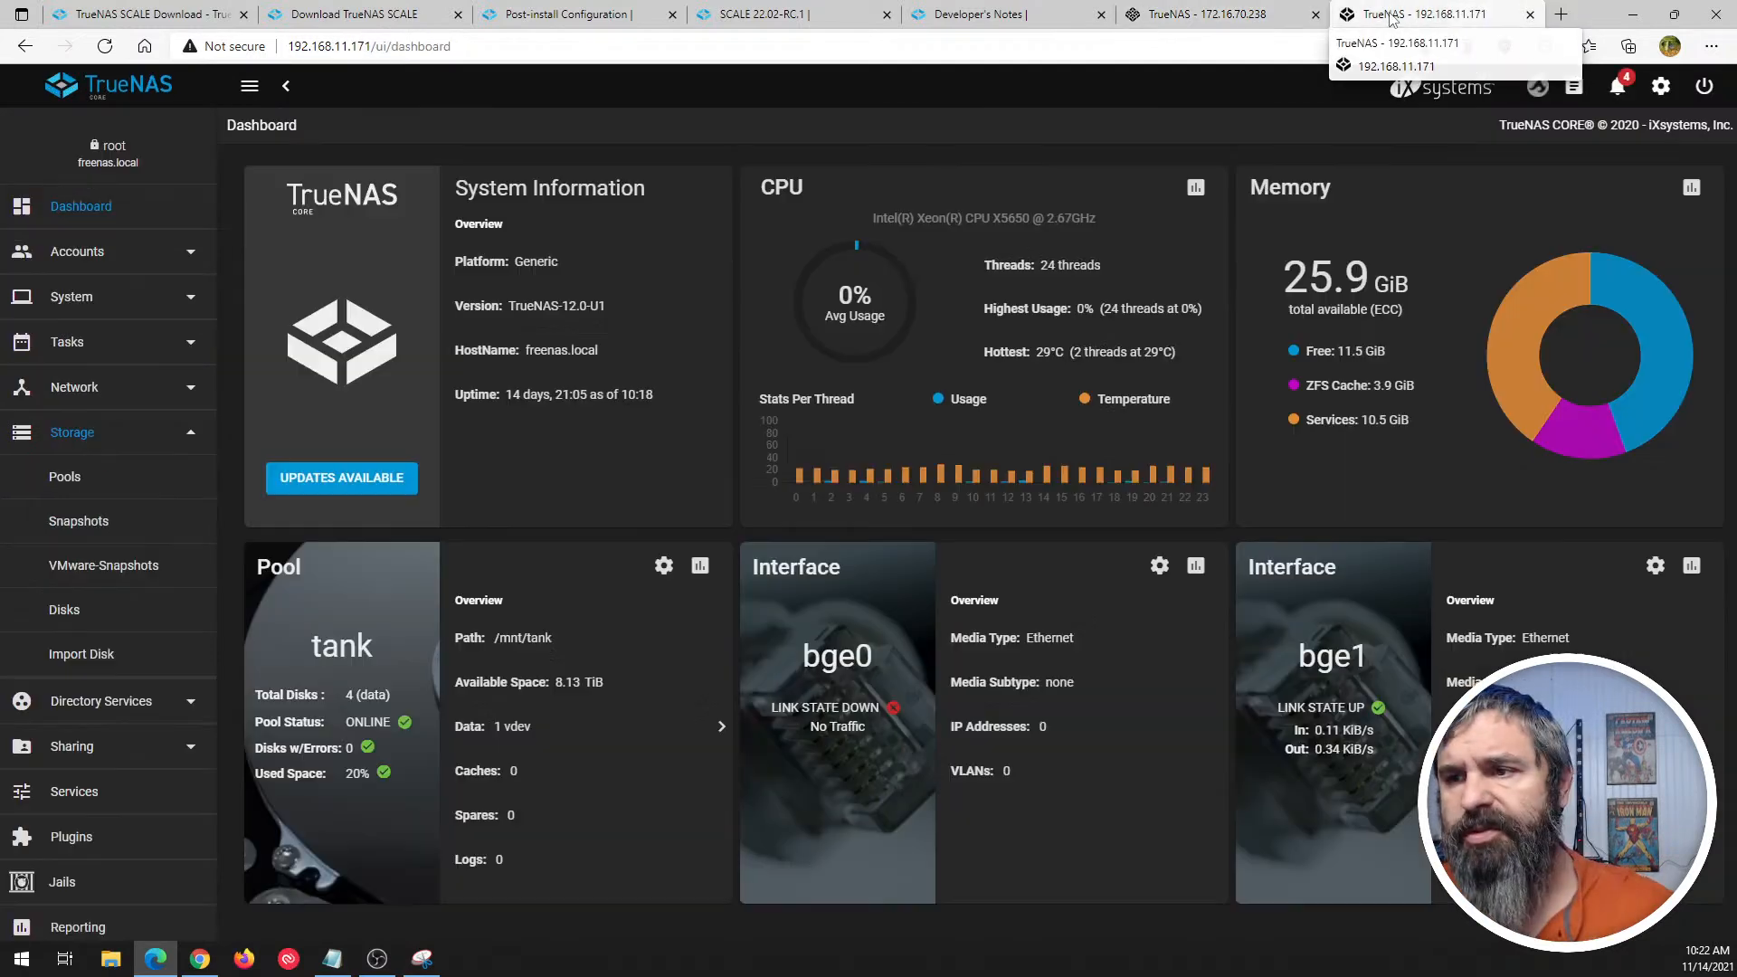
pyautogui.click(63, 609)
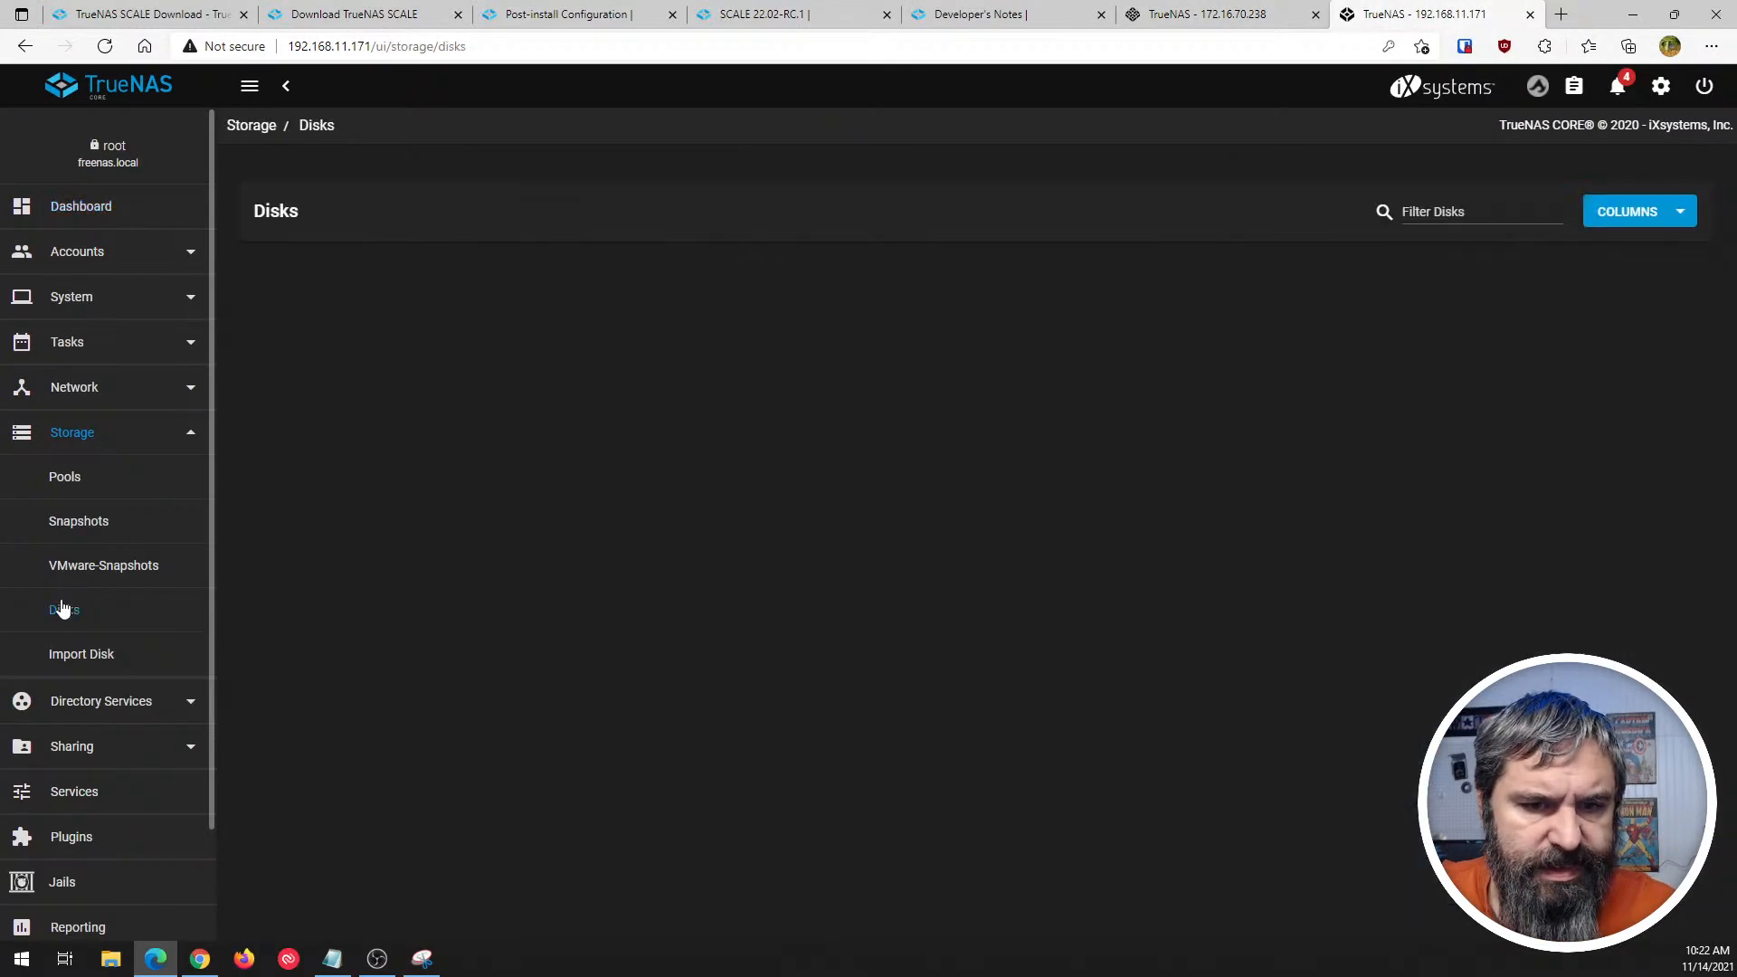
pyautogui.click(278, 493)
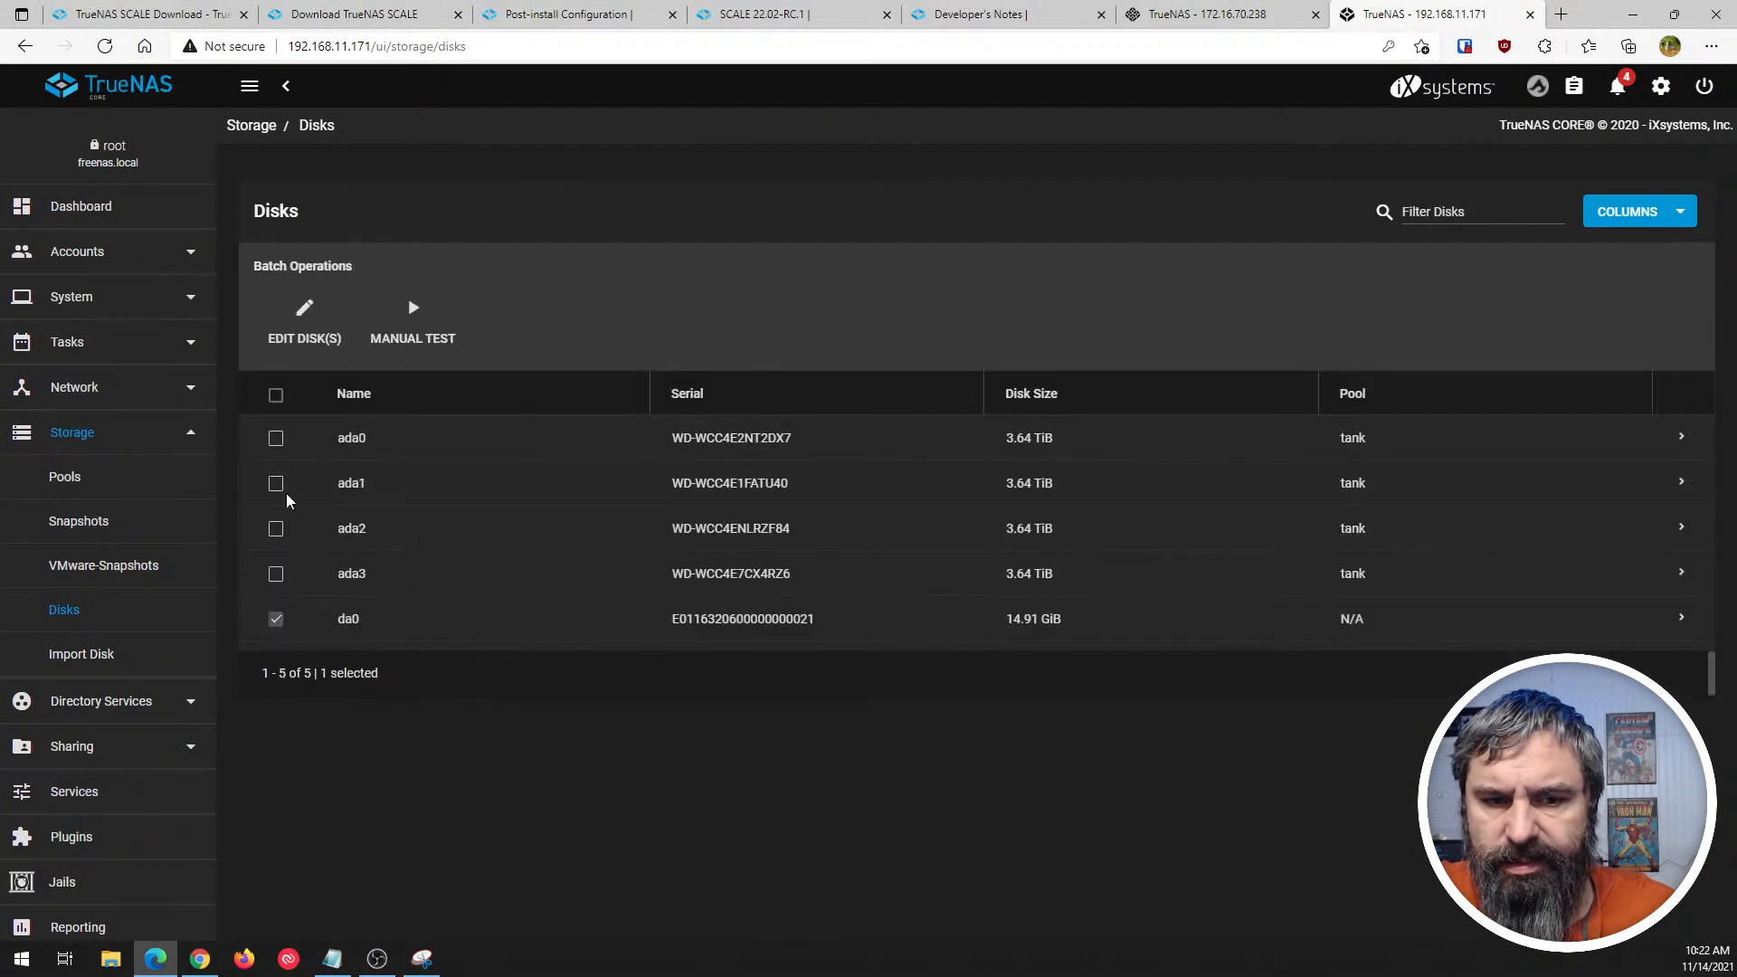
pyautogui.click(290, 623)
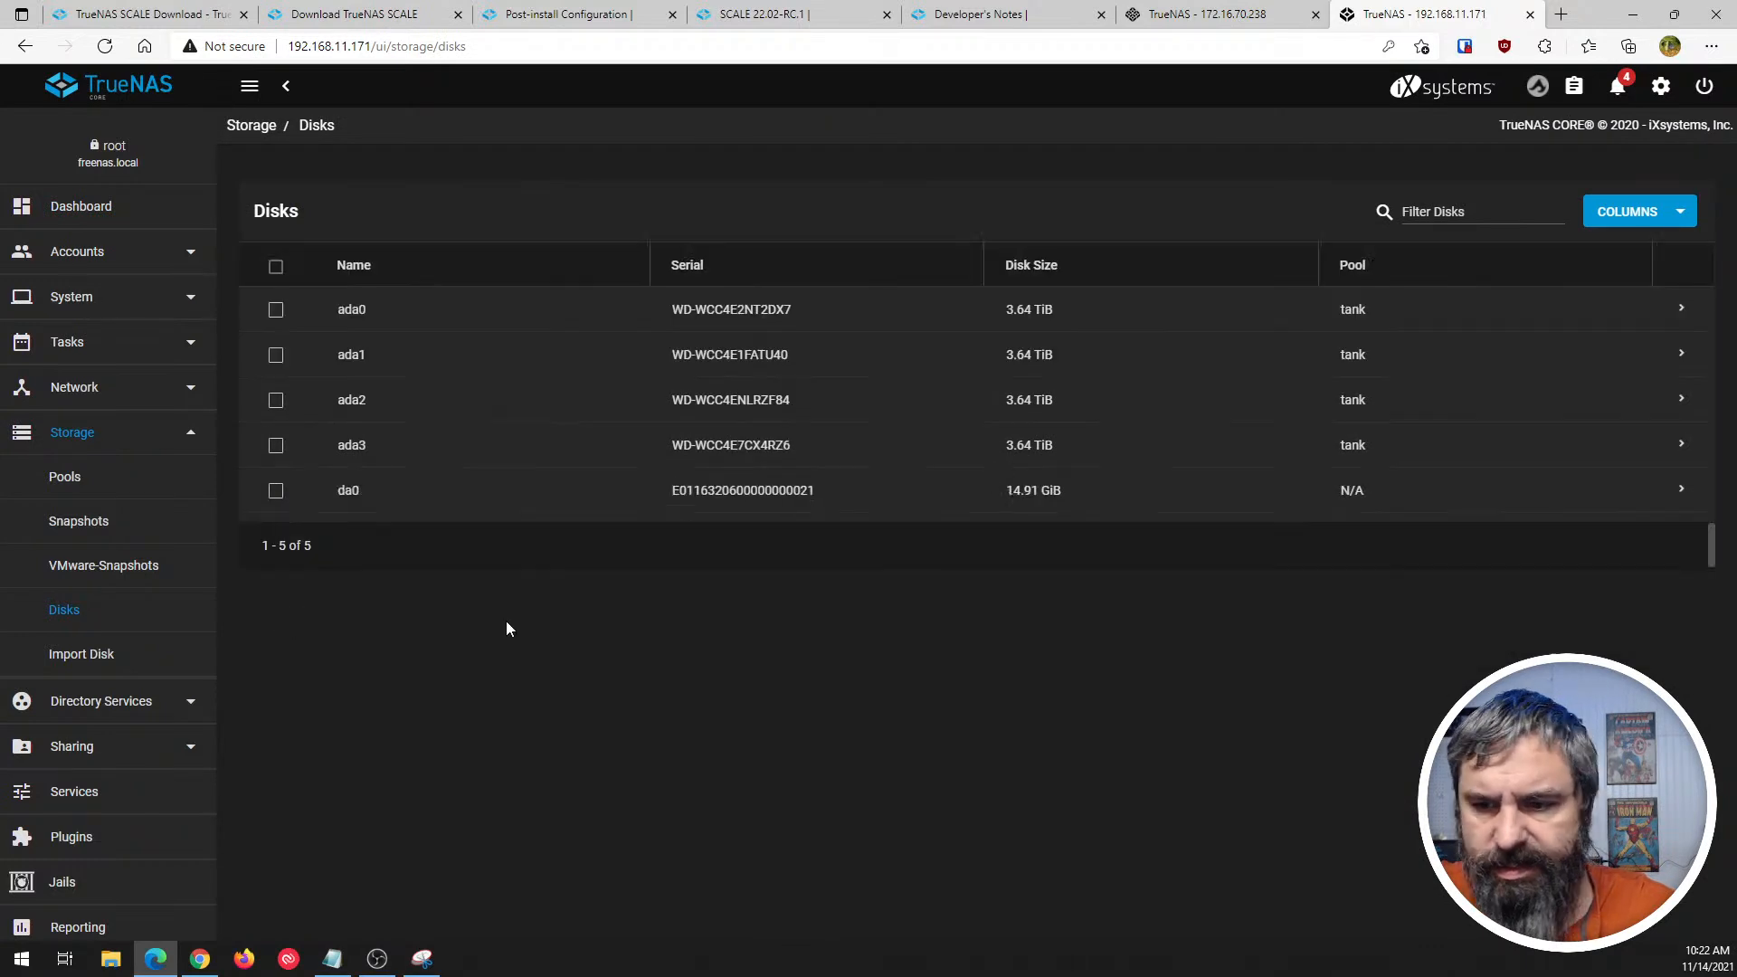
pyautogui.click(1682, 495)
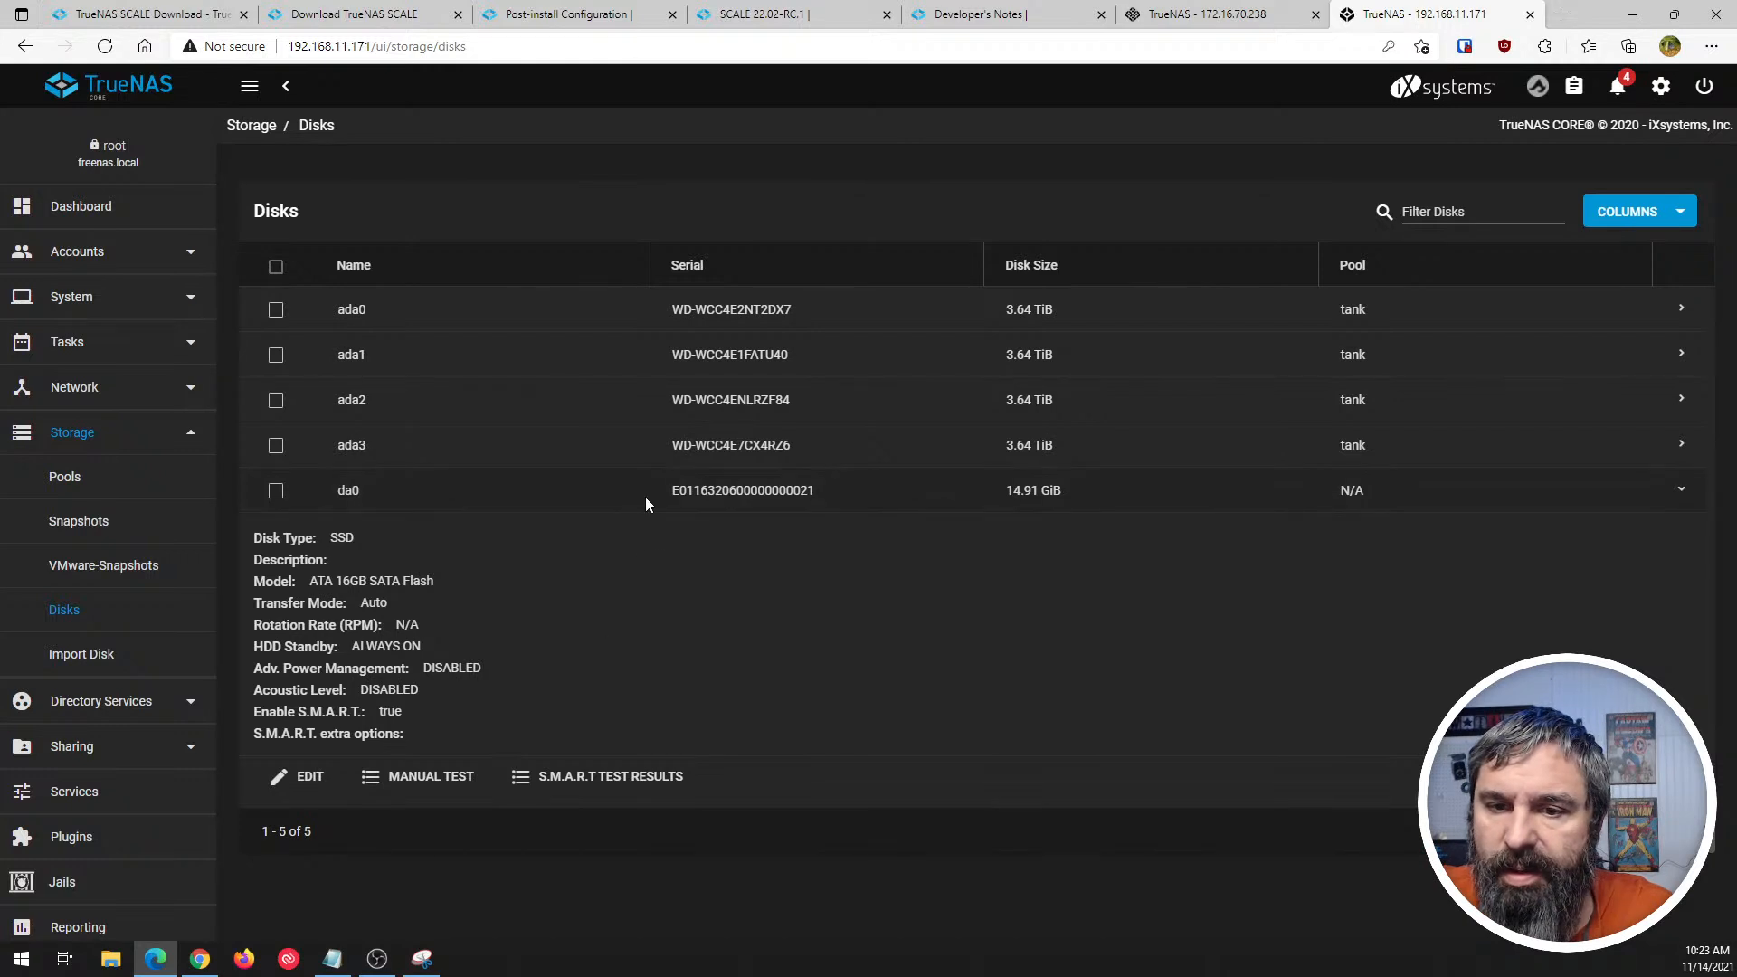
pyautogui.click(1680, 309)
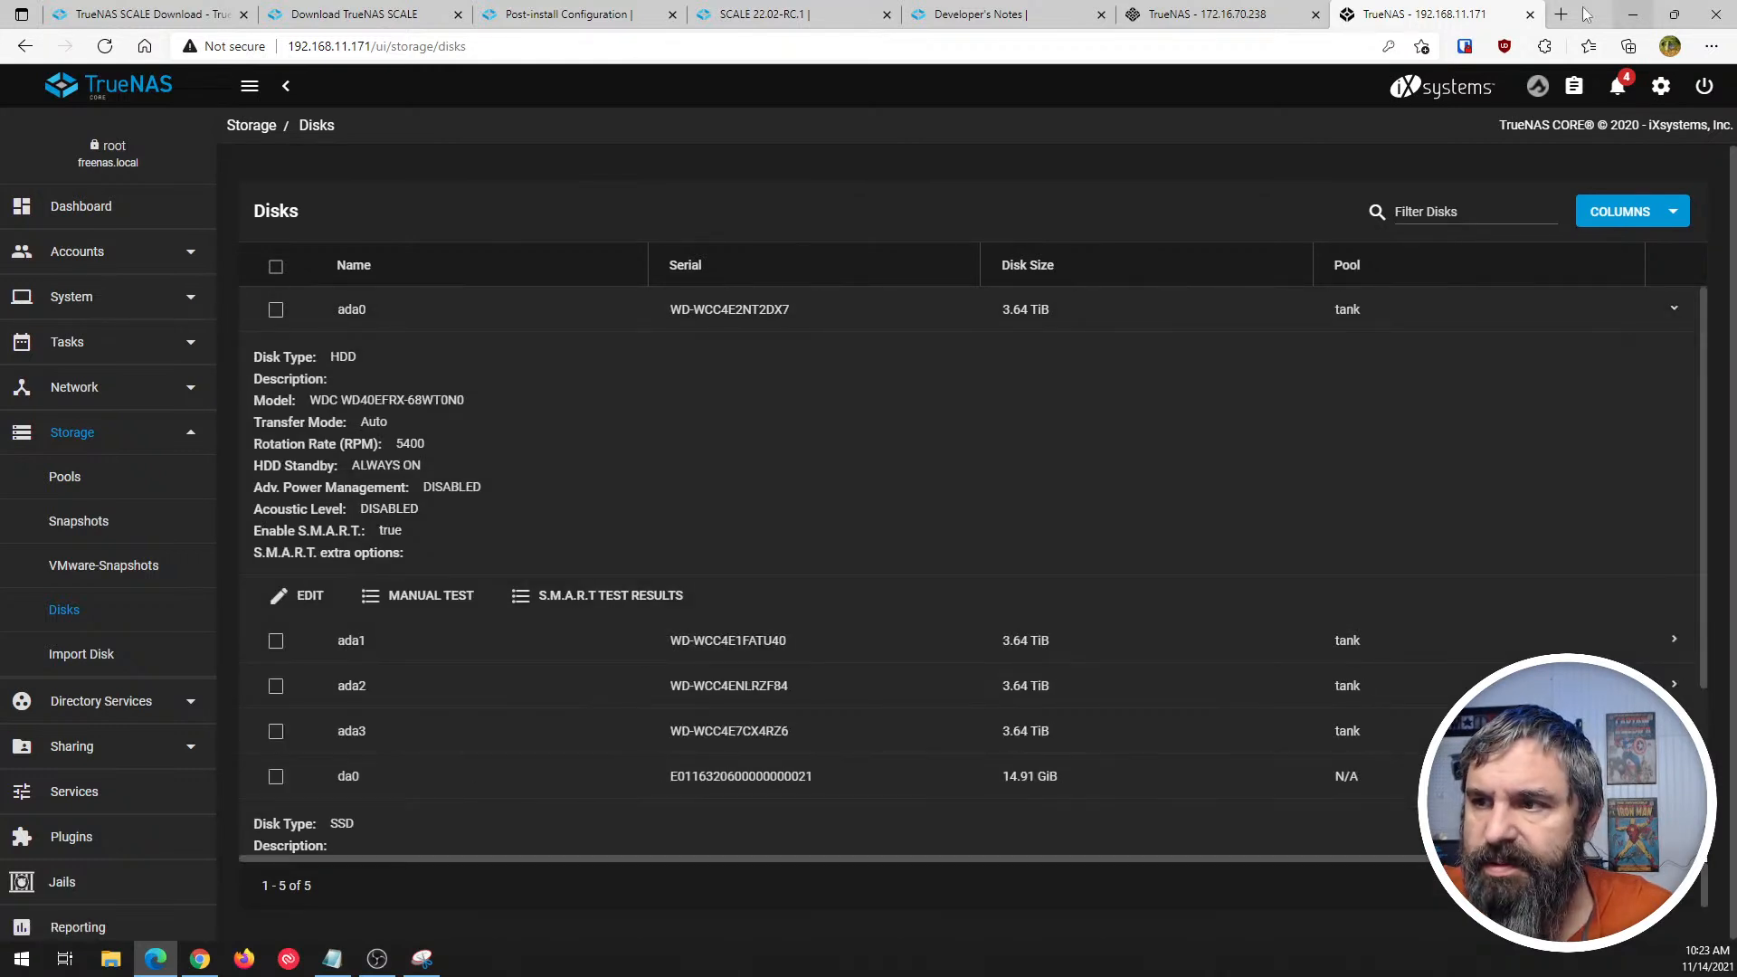
pyautogui.click(1208, 15)
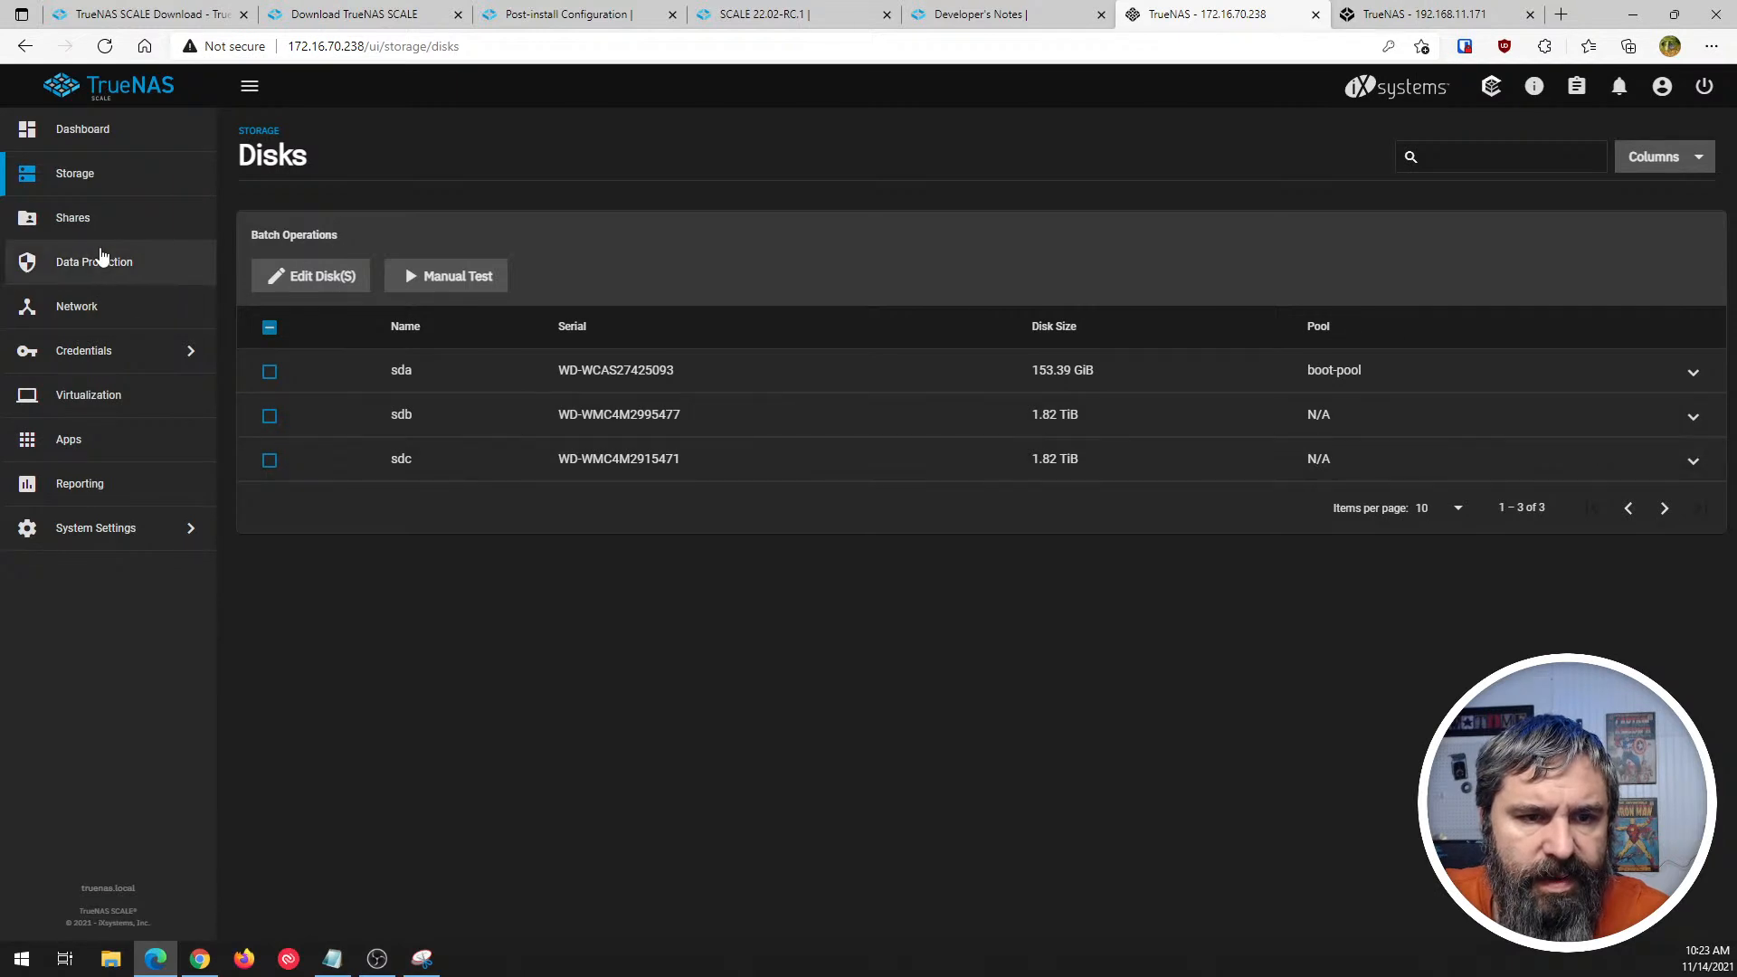
# - Start a new pool named Tank from the Storage page and add disks sdb and sdc as a Mirror data vdev
pyautogui.click(81, 175)
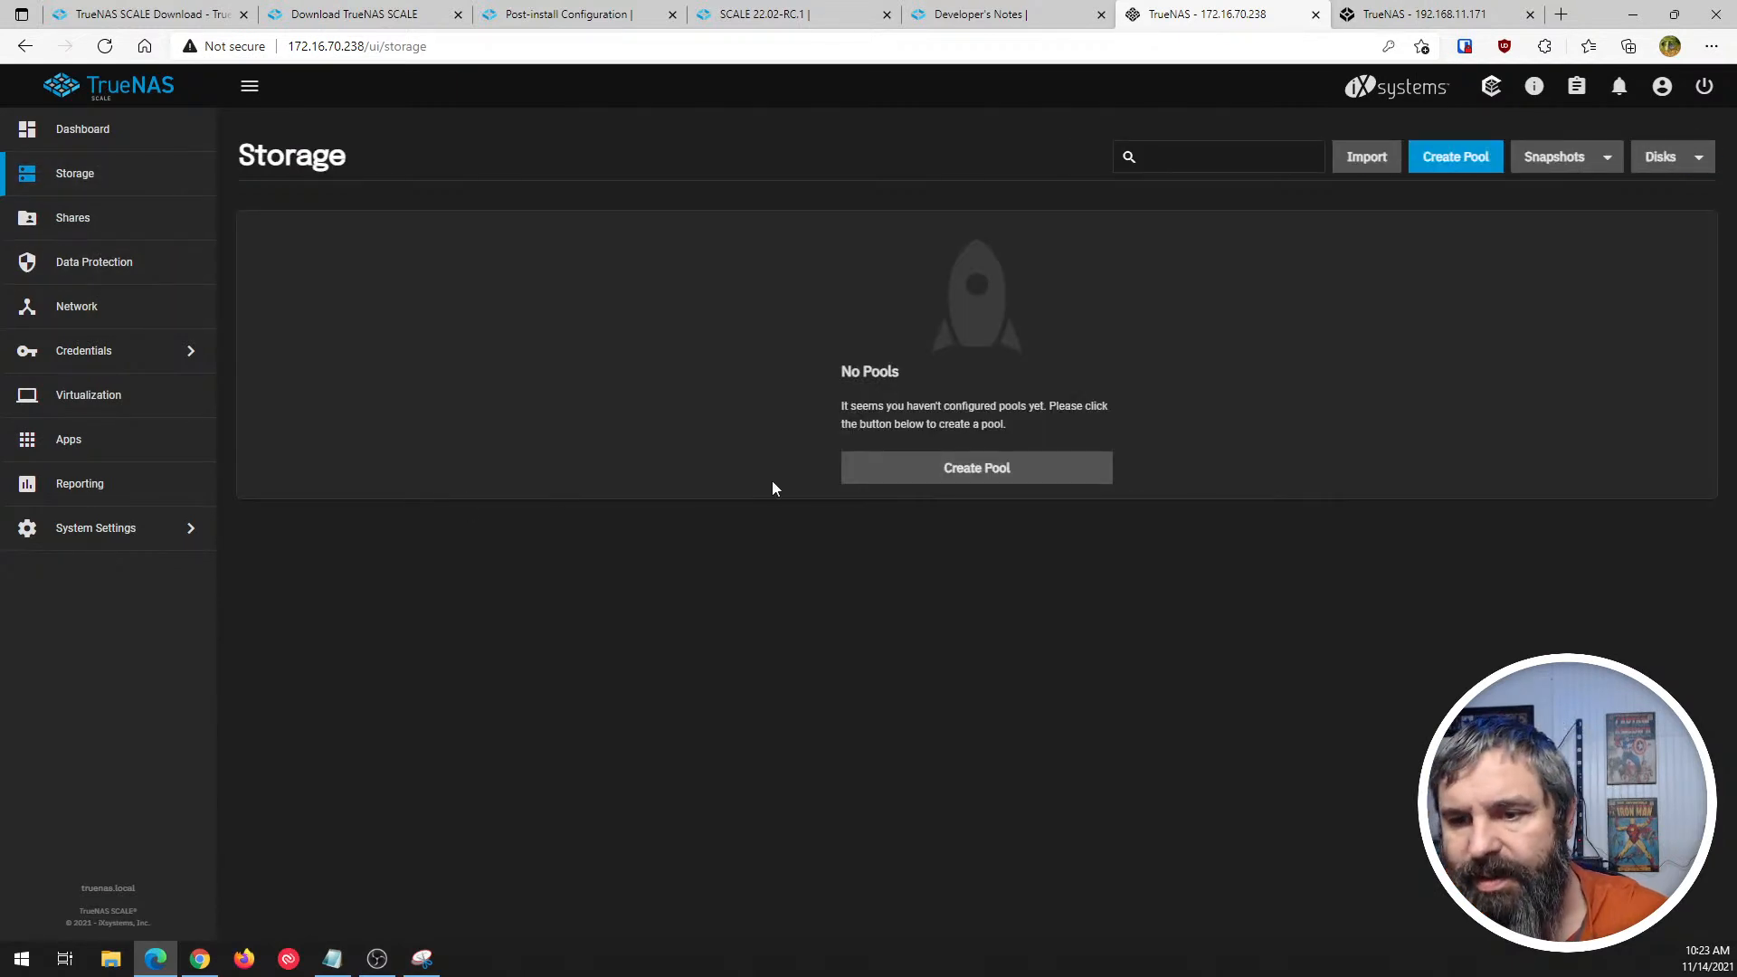
pyautogui.click(967, 469)
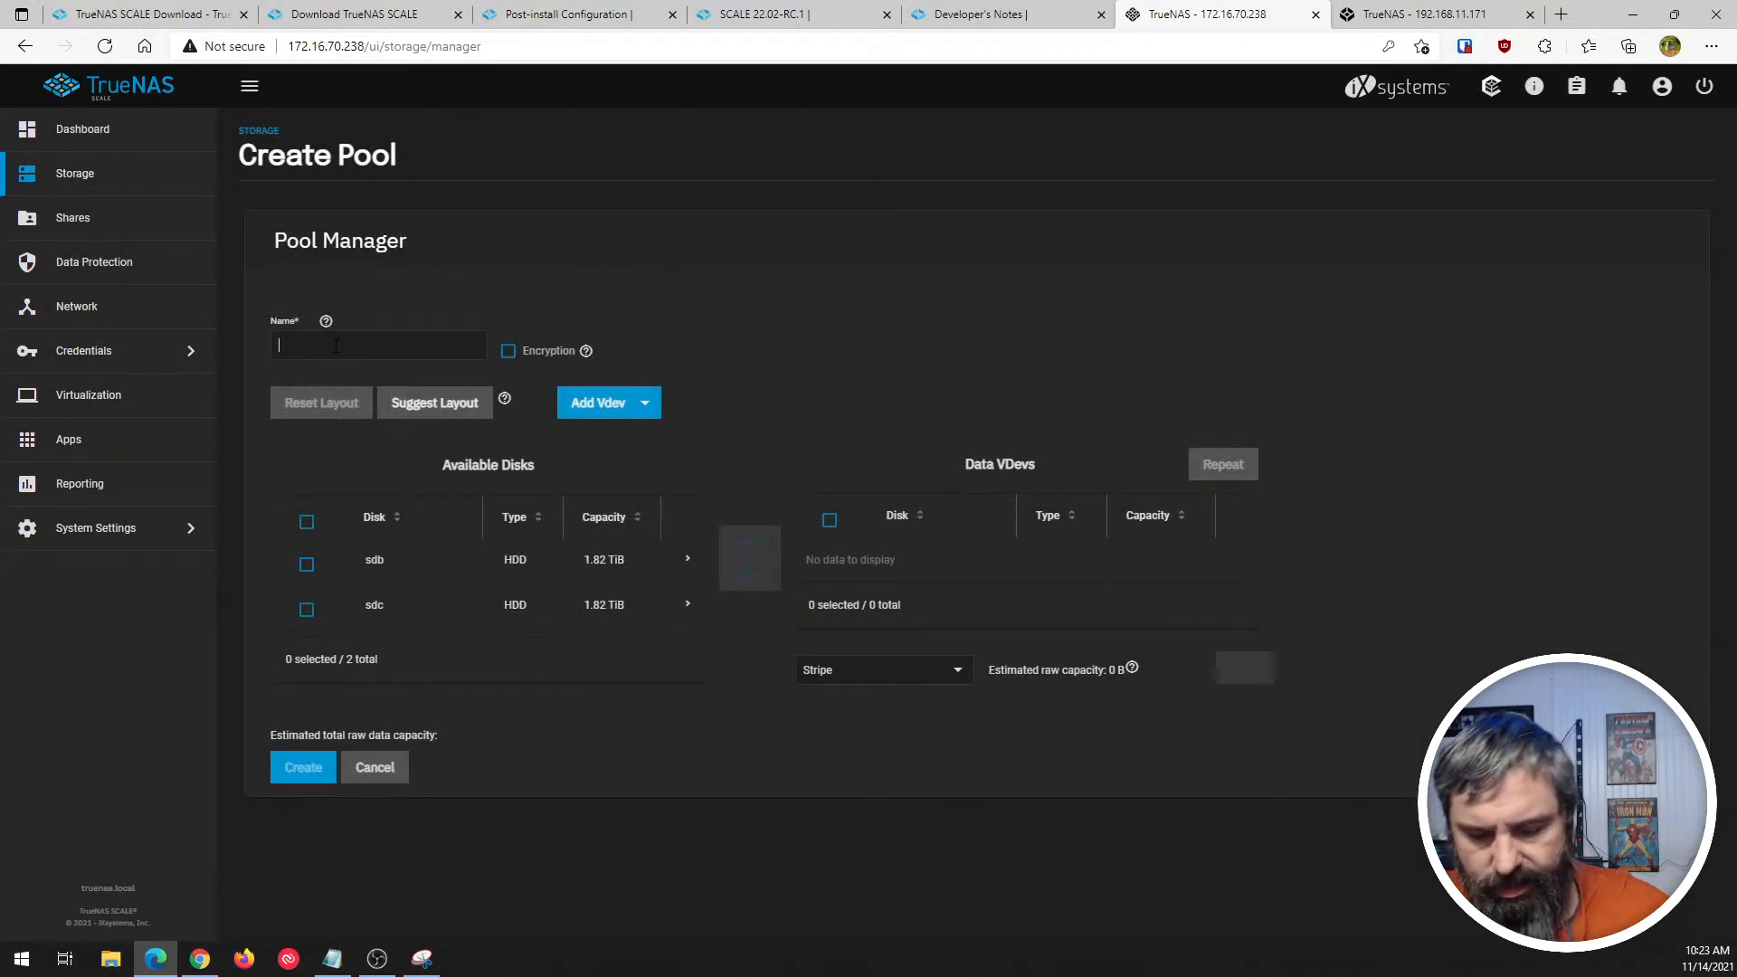
pyautogui.write('Tank')
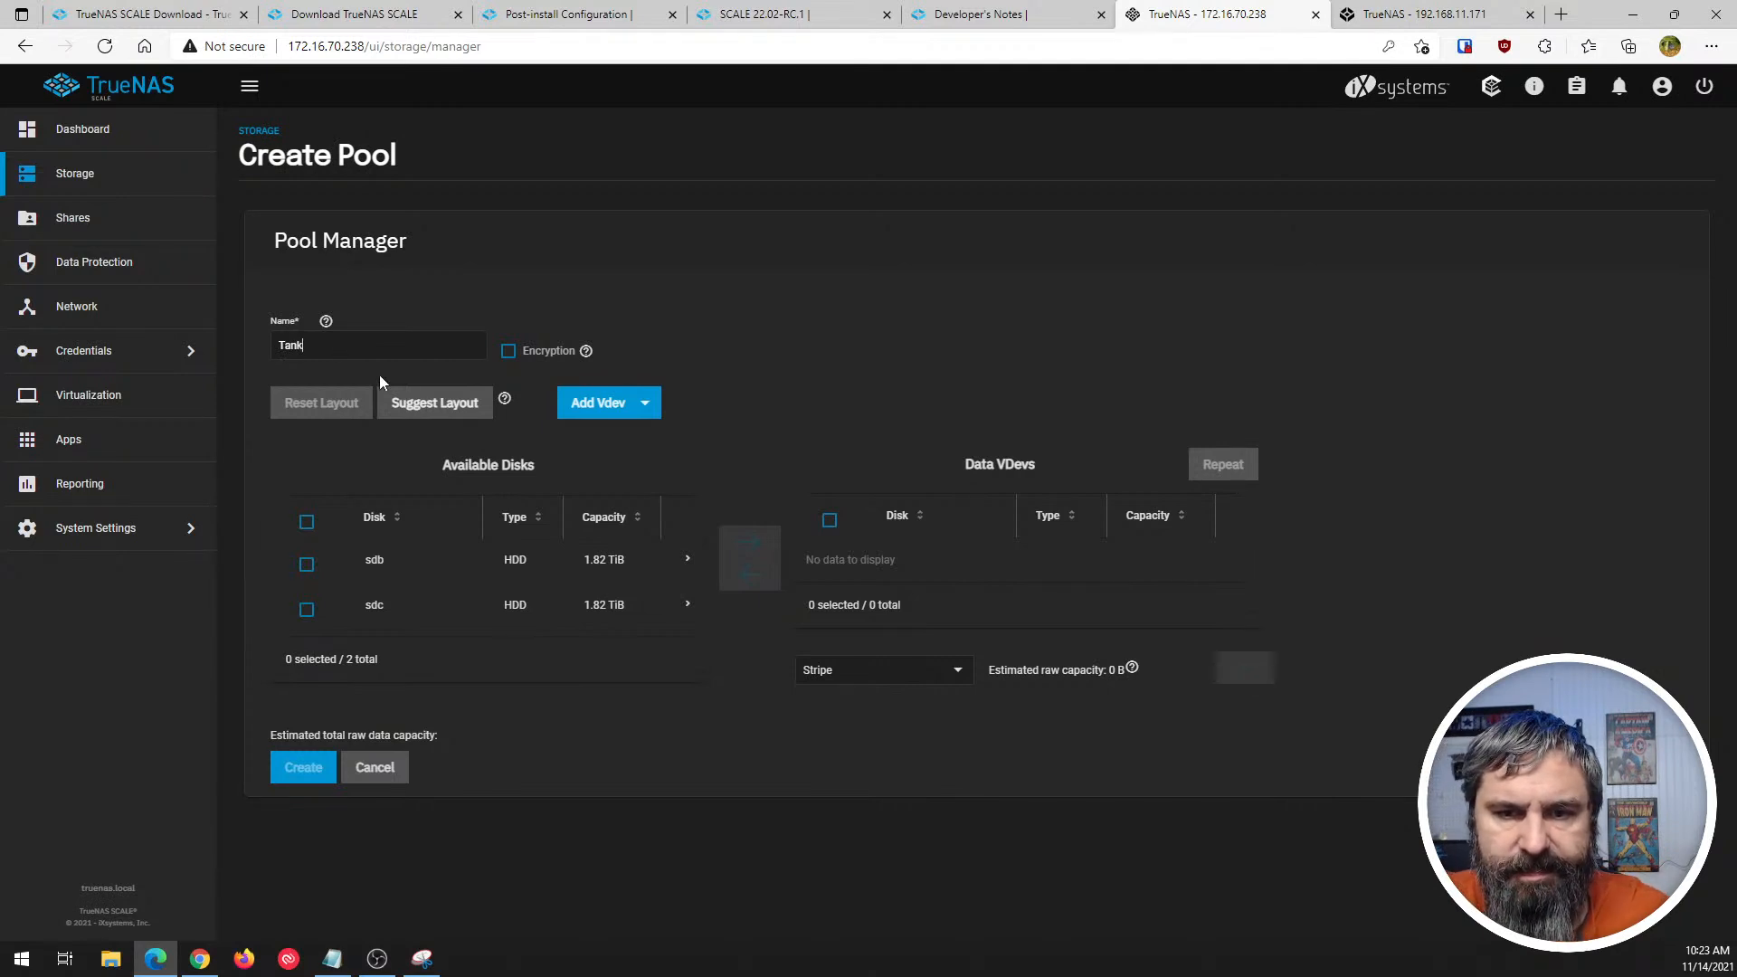
pyautogui.click(307, 564)
pyautogui.click(306, 608)
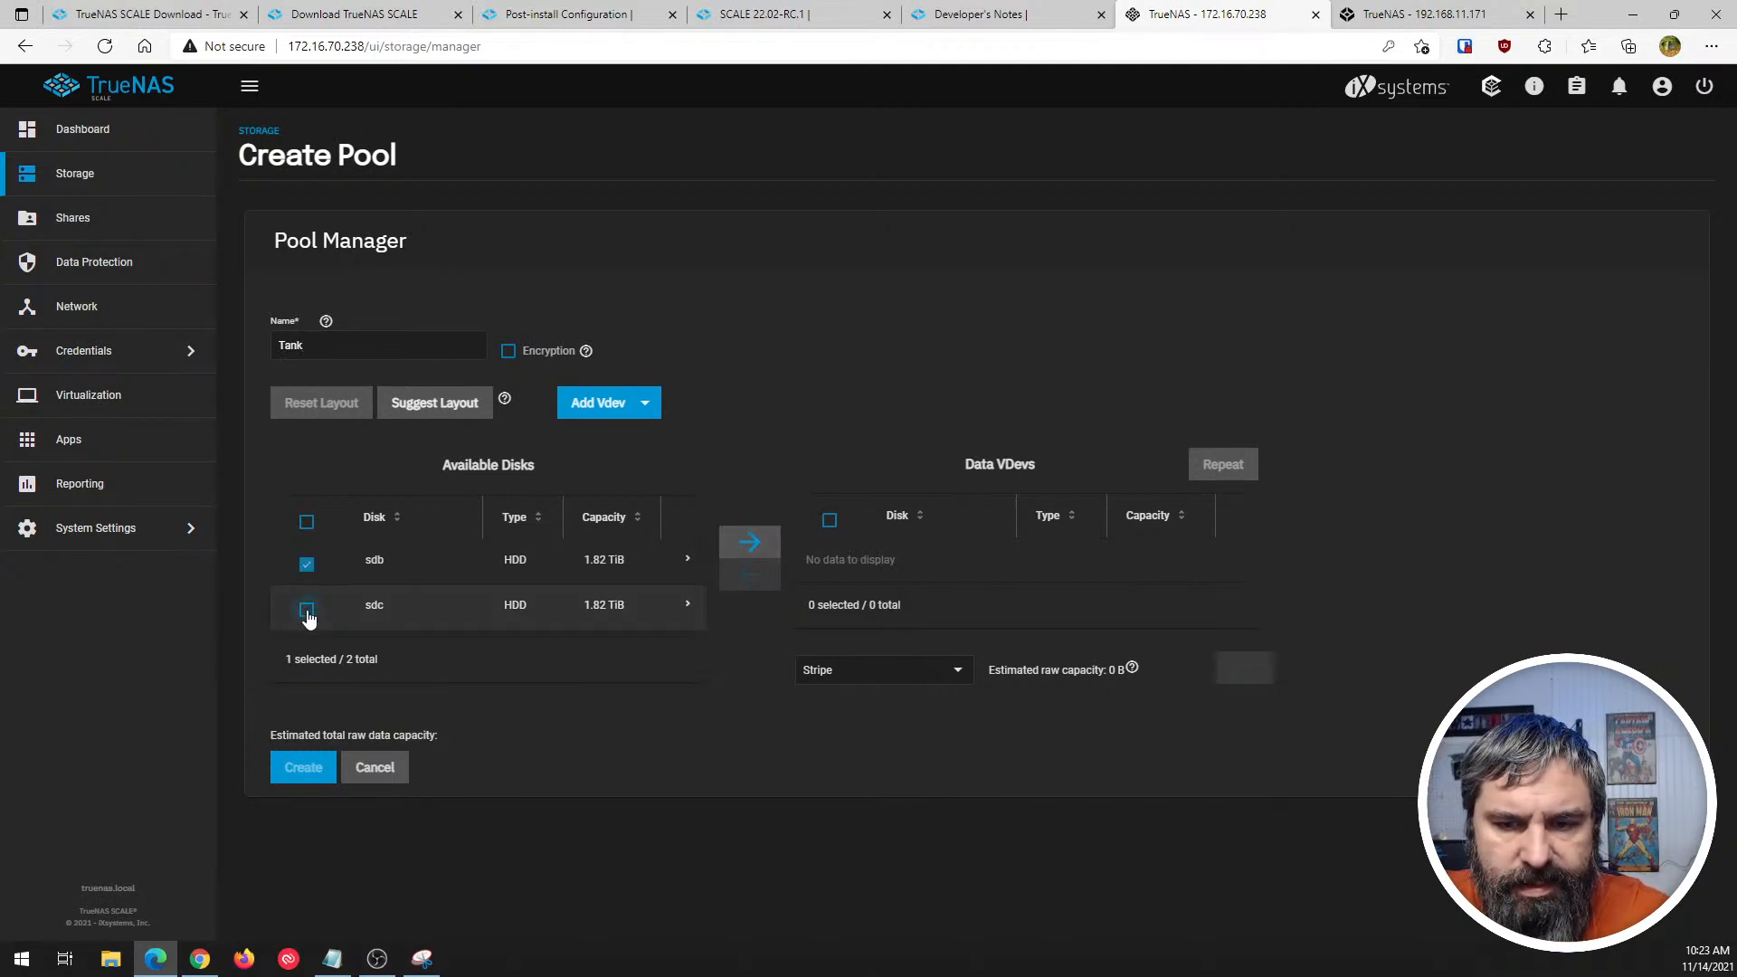
pyautogui.click(749, 543)
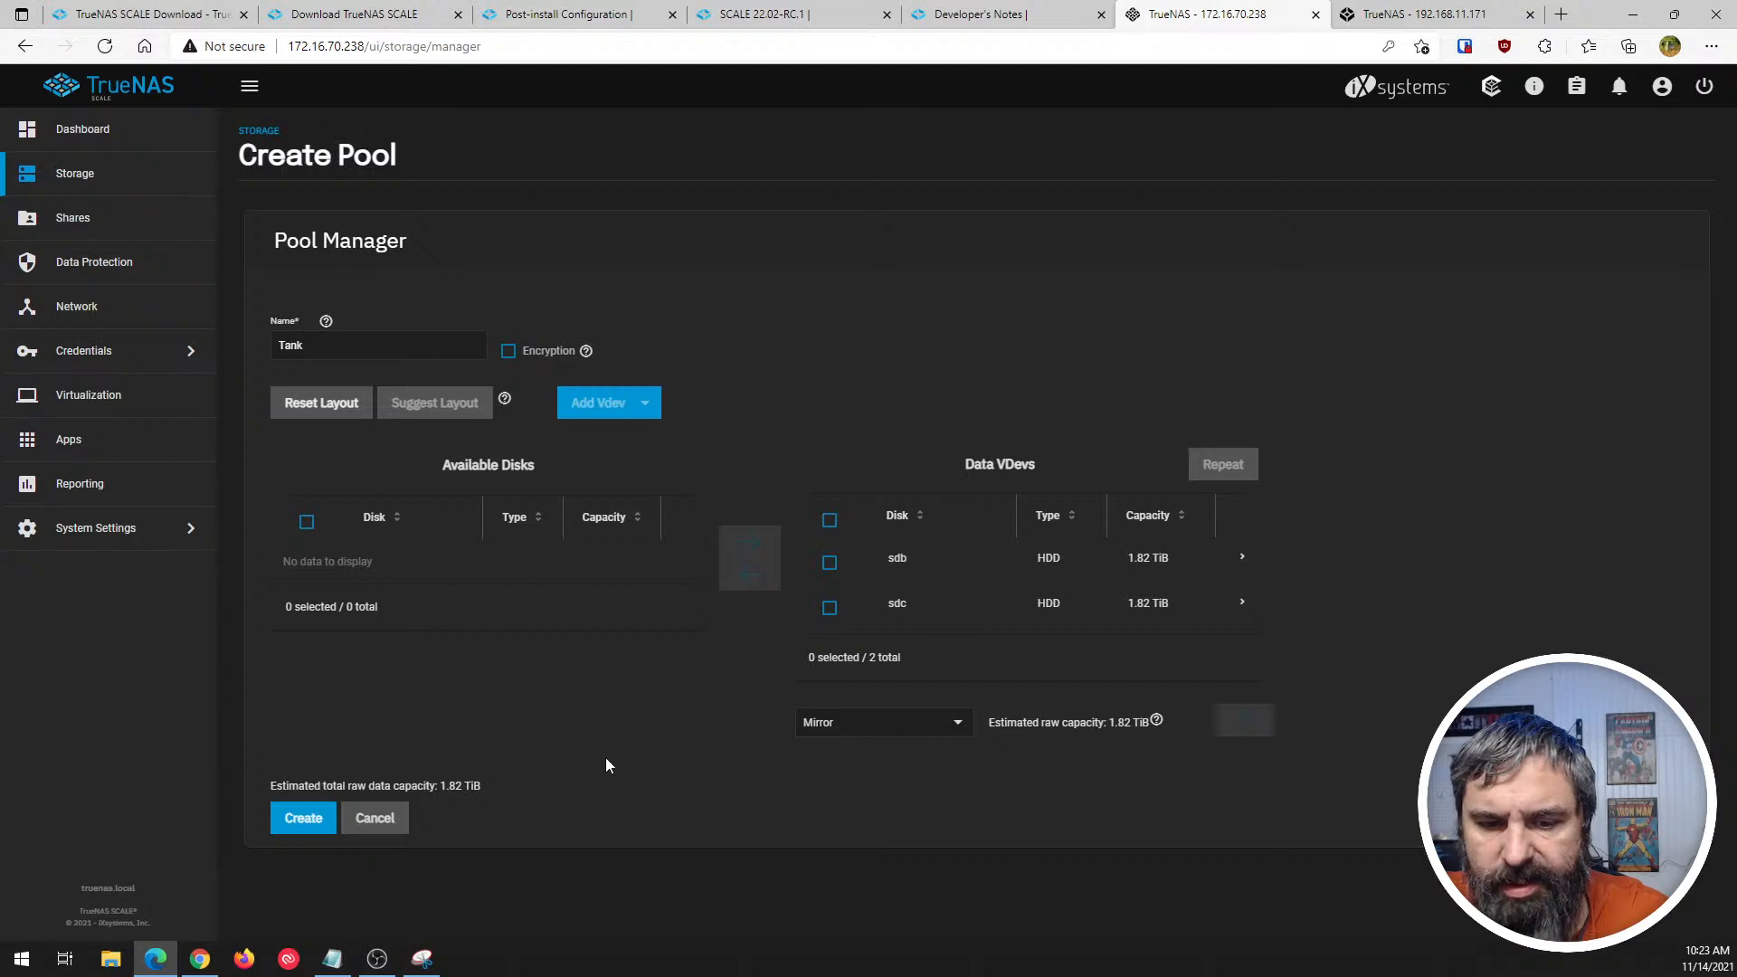
# - Try again to create the pool Tank, confirming that the contents of all added disks will be erased
pyautogui.click(294, 818)
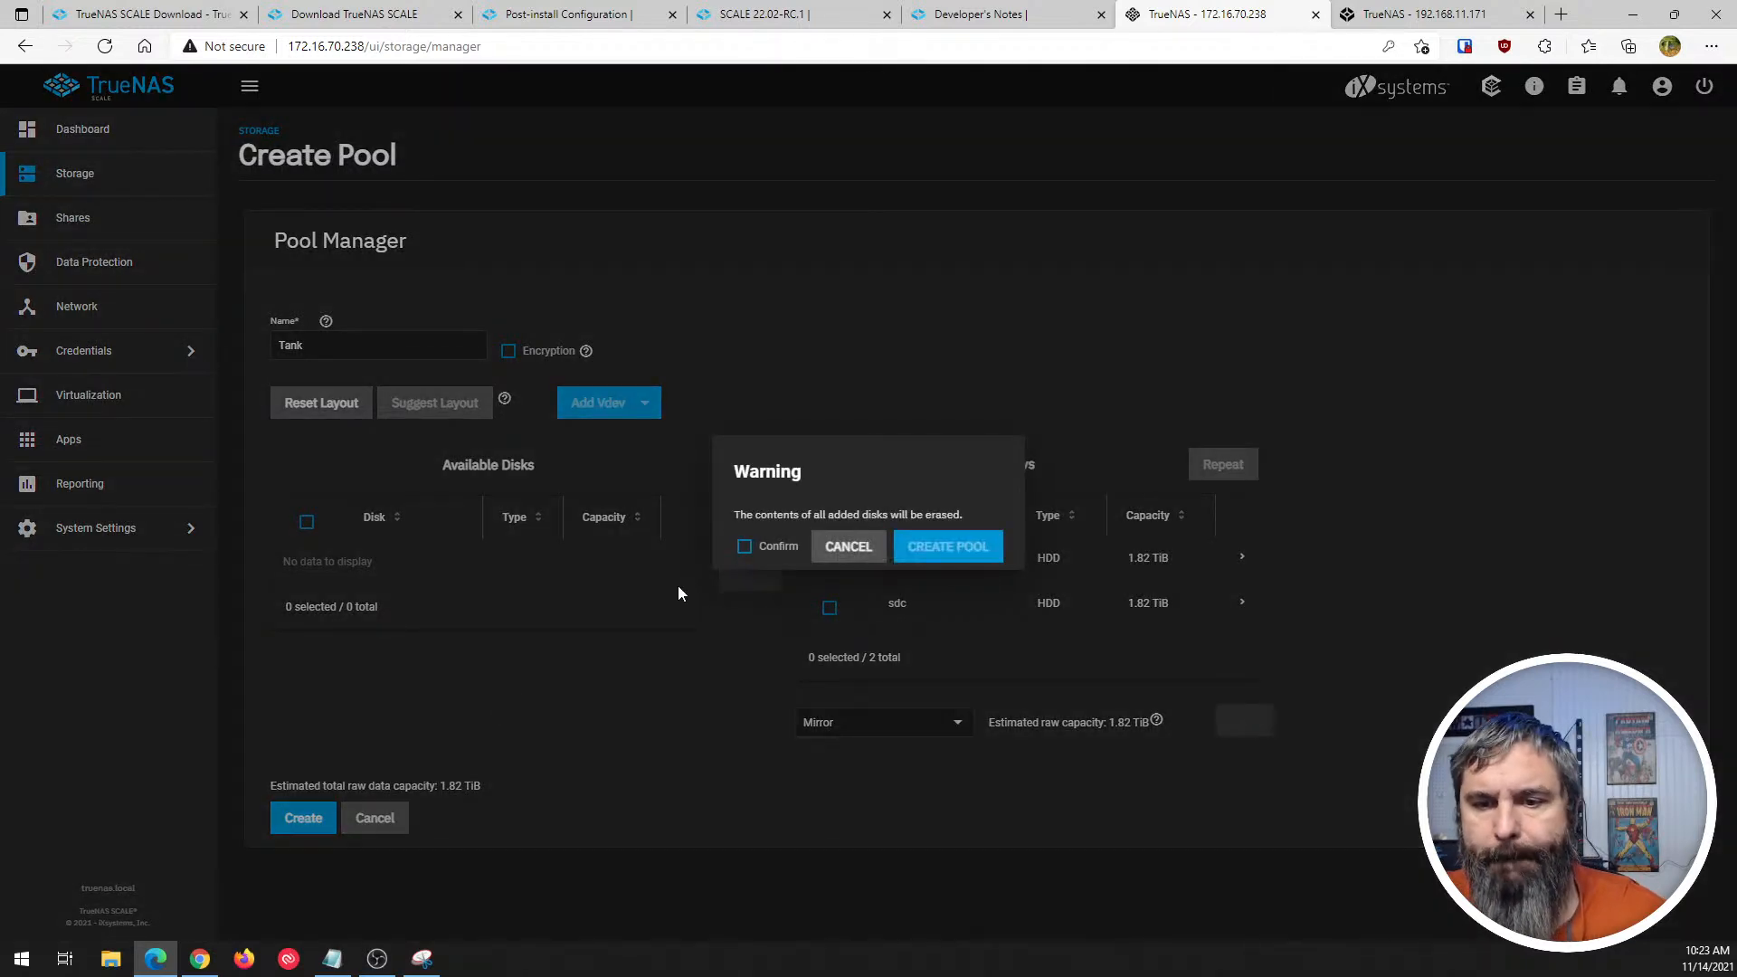
pyautogui.click(744, 546)
pyautogui.click(964, 547)
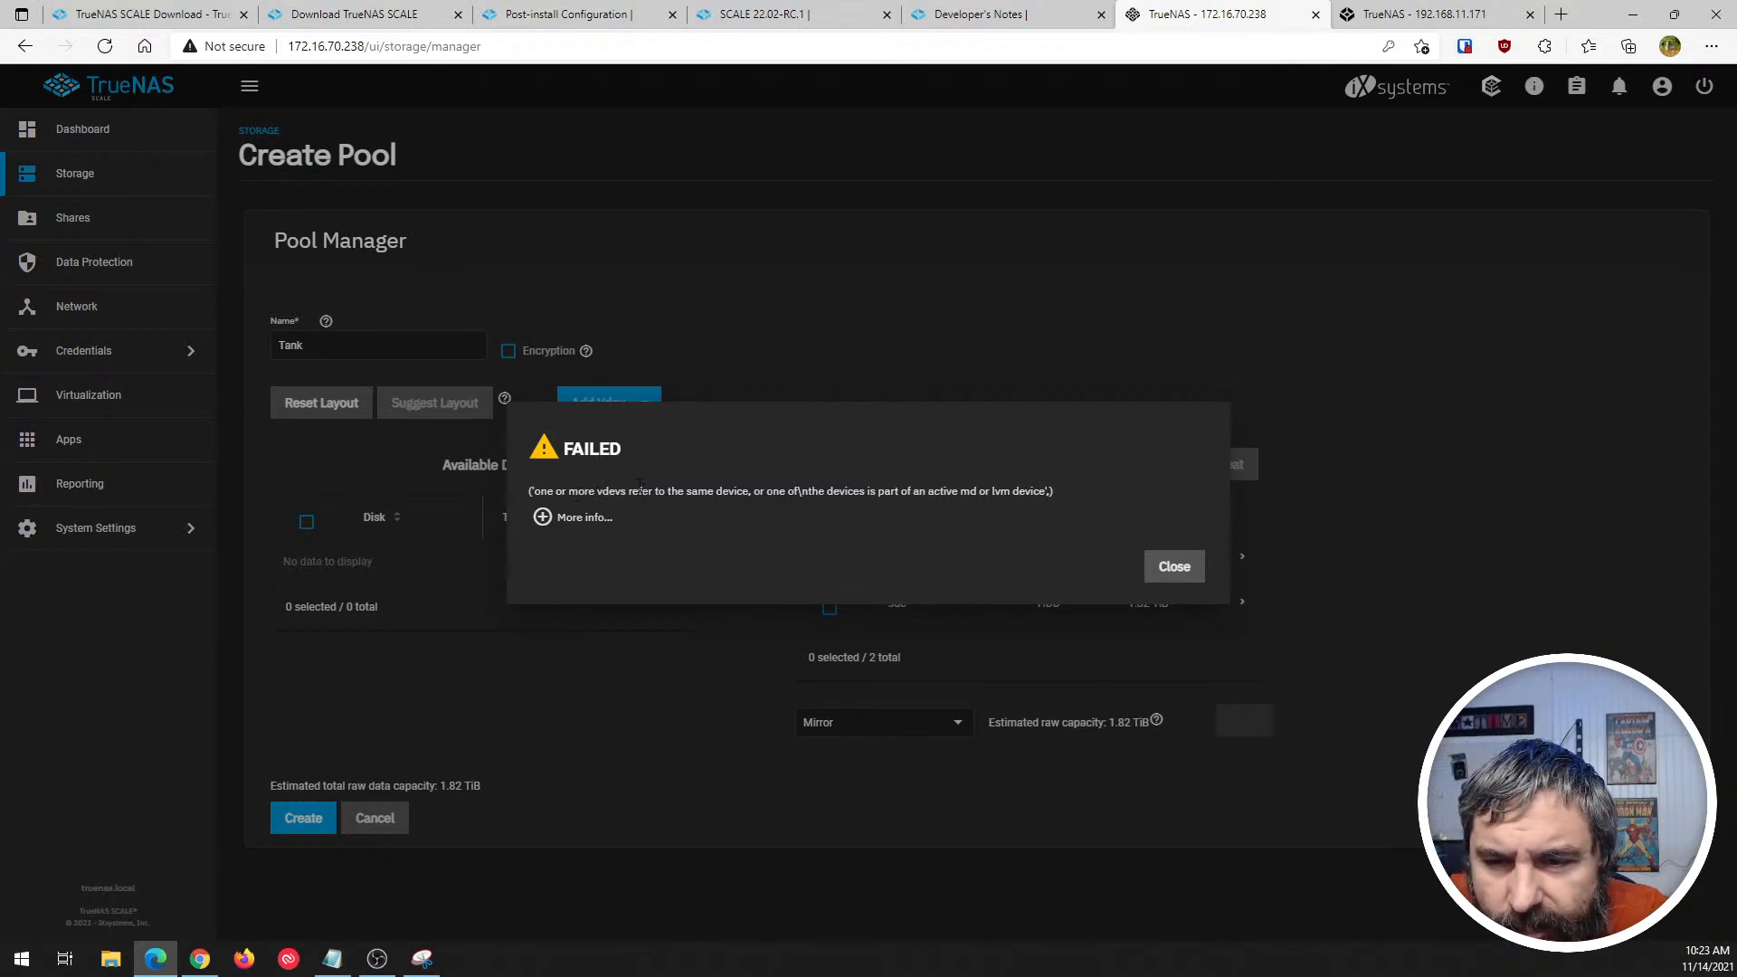
# - Expand the details of the pool creation error and read the traceback through to its end
pyautogui.click(542, 518)
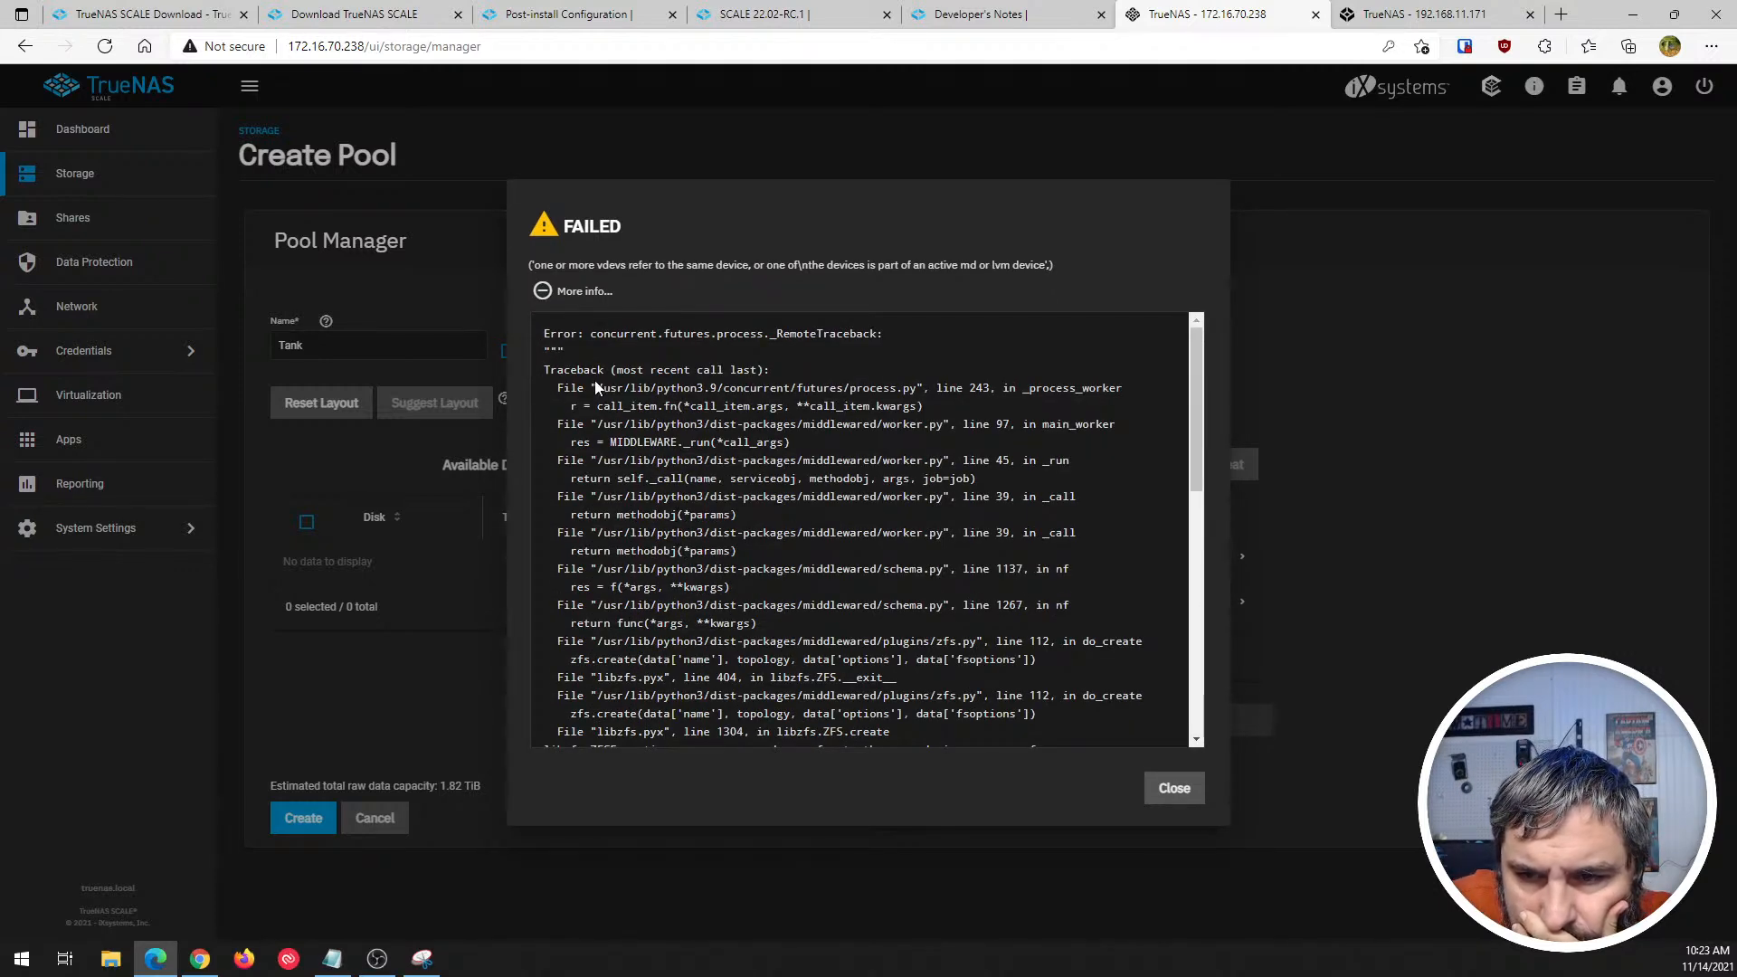
pyautogui.scroll(-2, 985, 464)
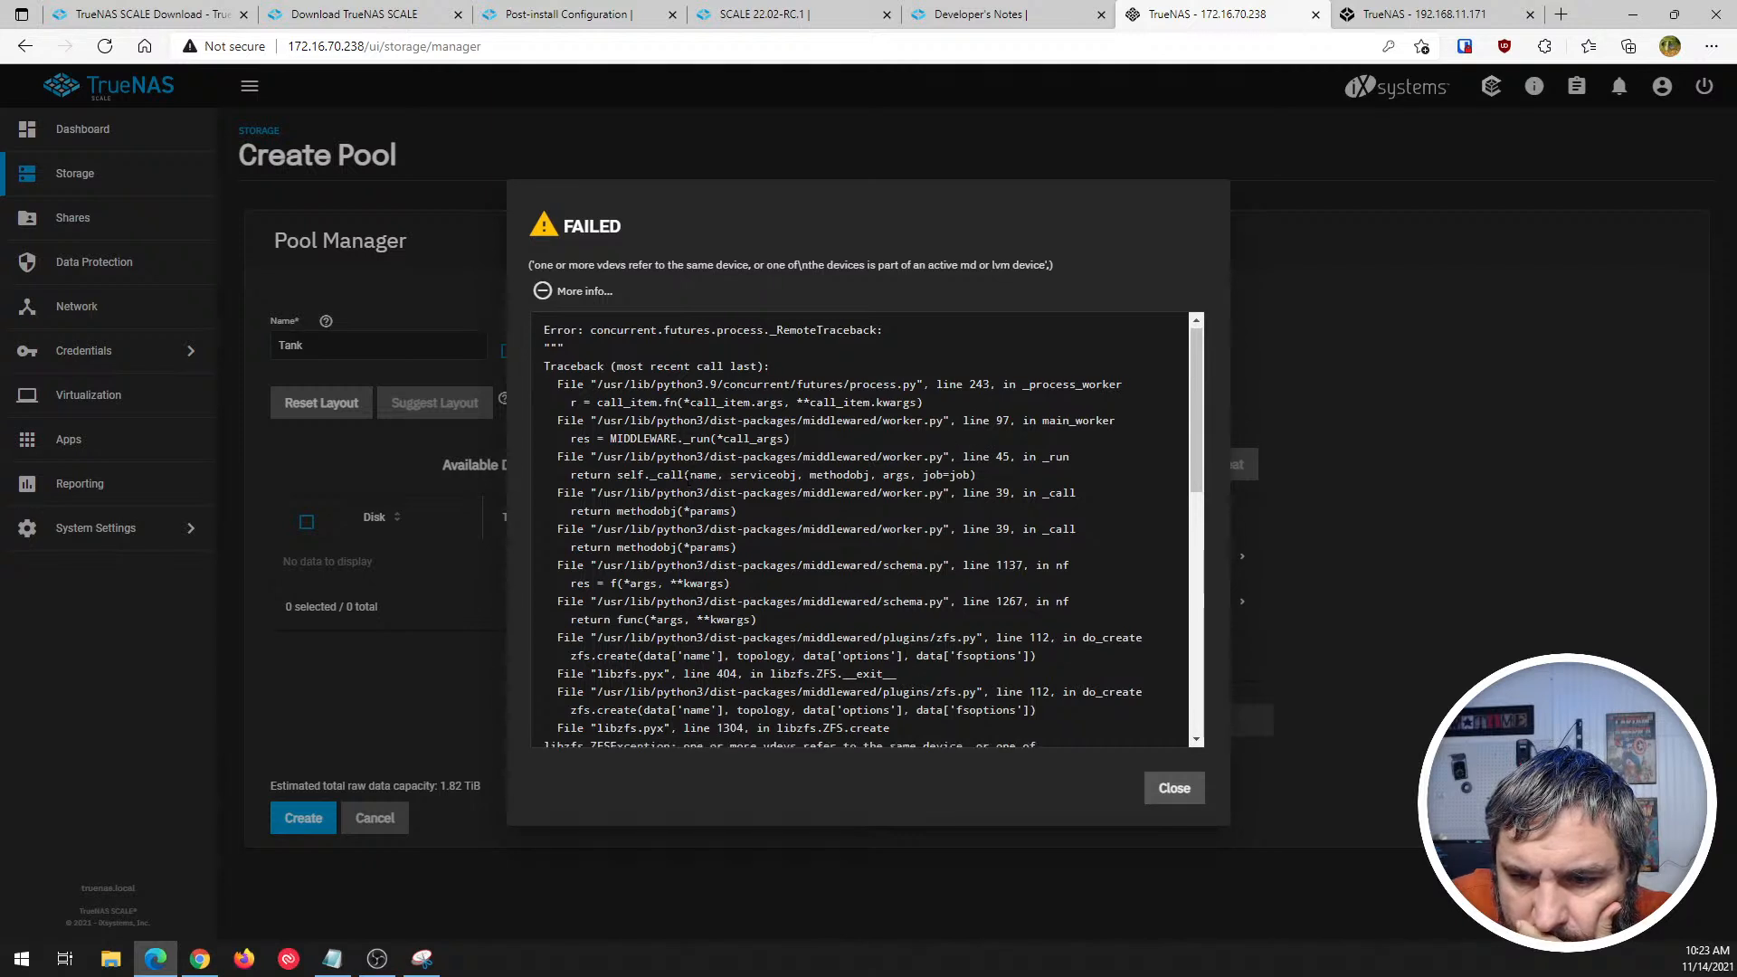
pyautogui.scroll(-5, 688, 488)
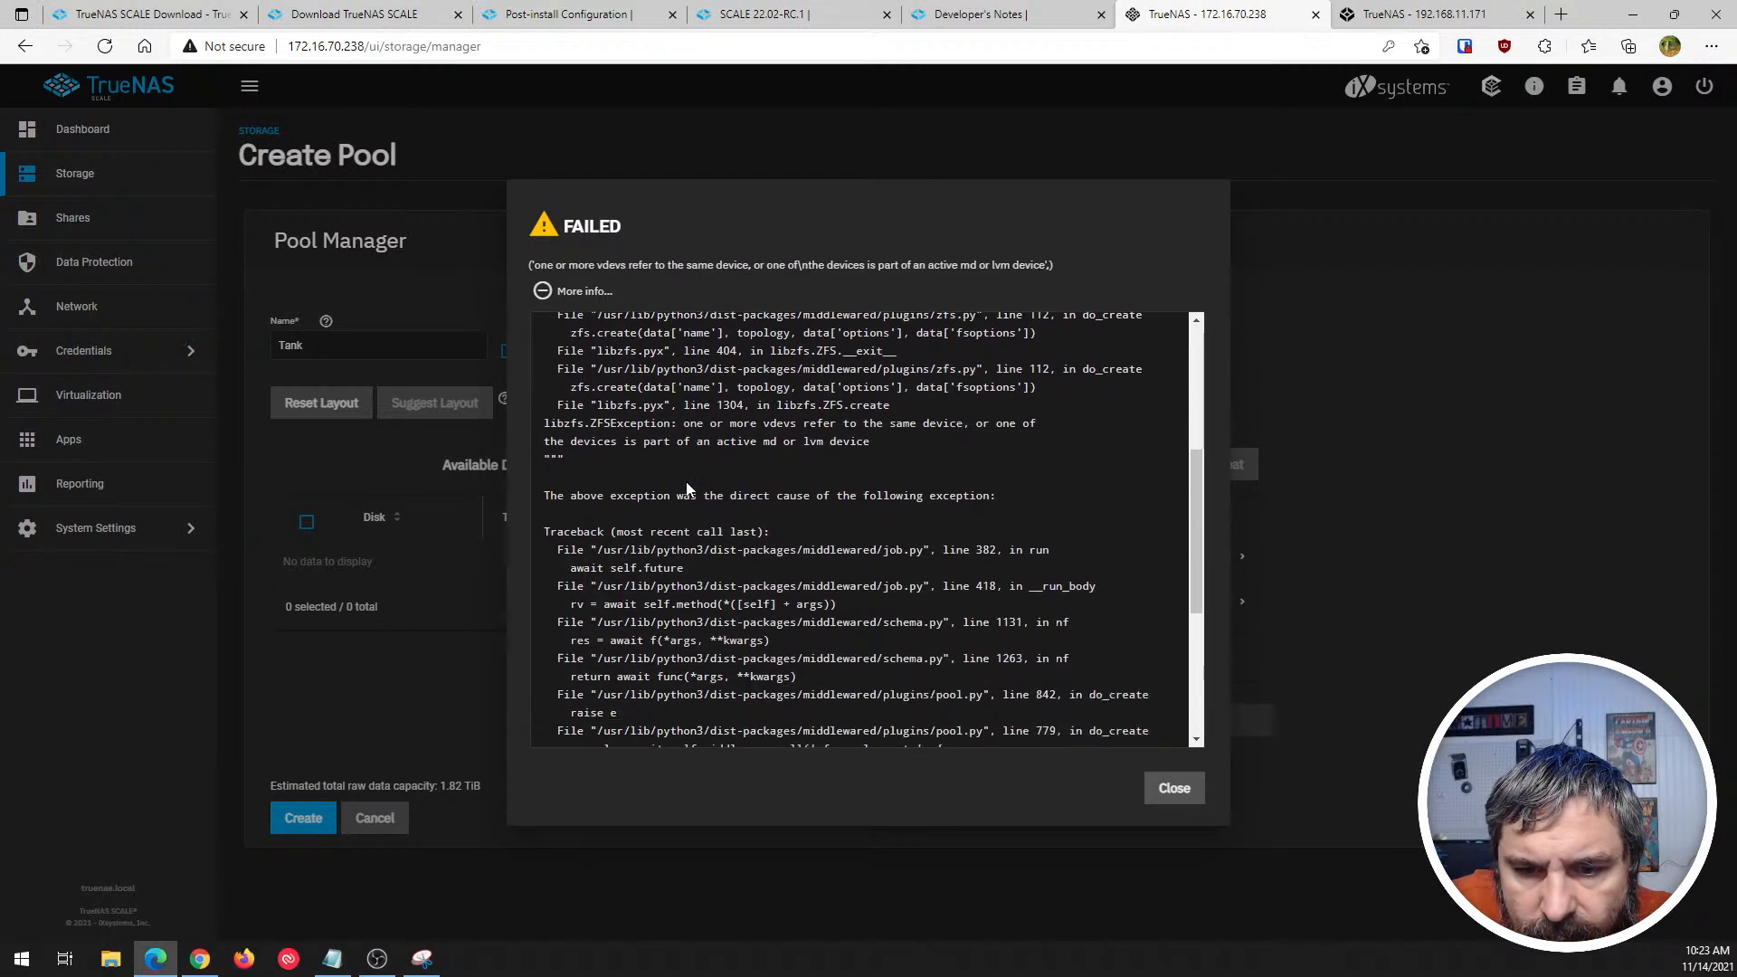
pyautogui.scroll(-2, 688, 489)
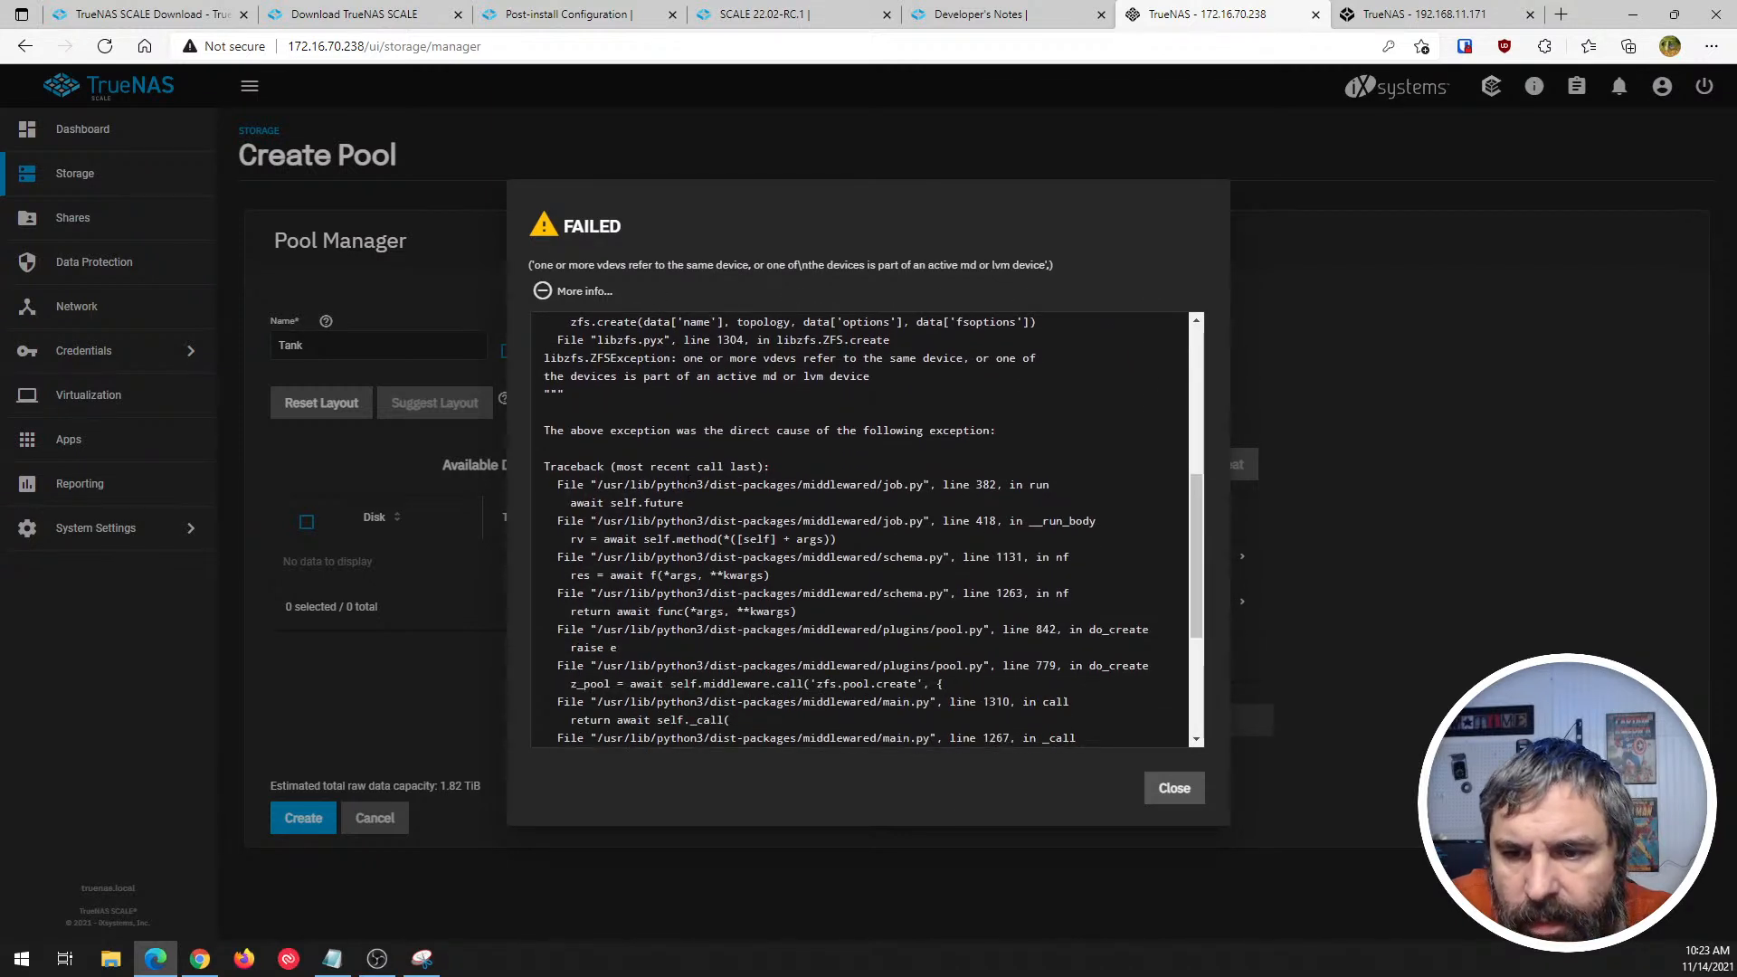
pyautogui.scroll(-5, 688, 488)
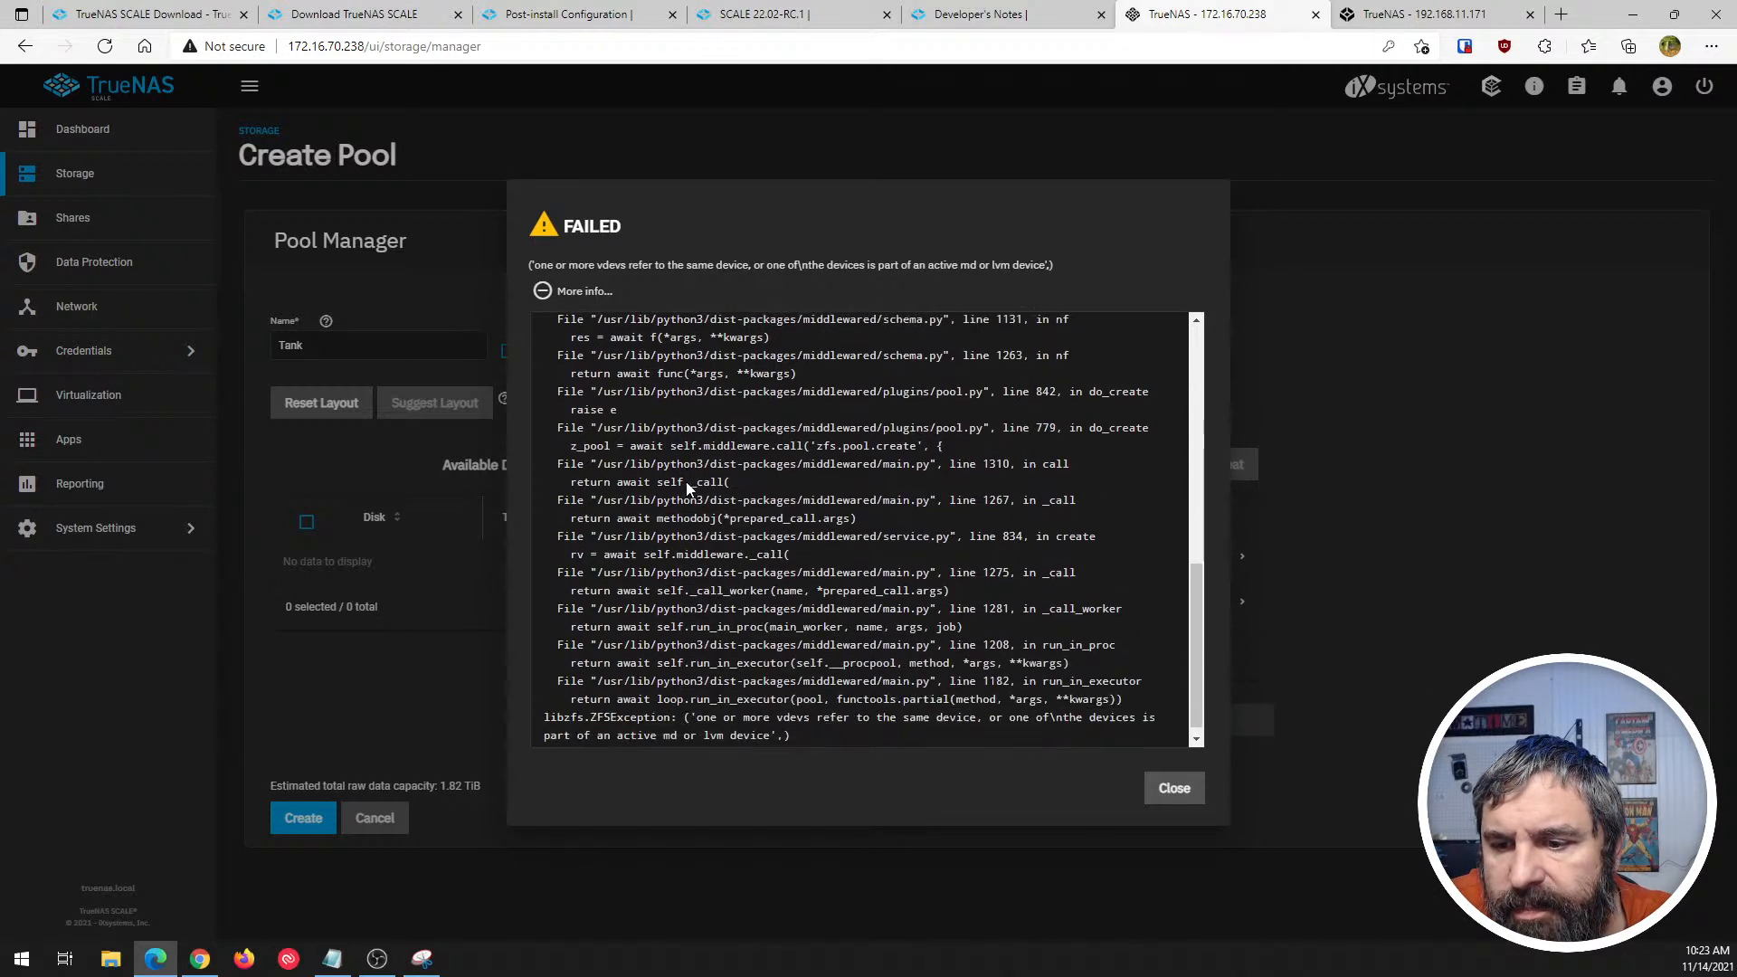
# - Dismiss the pool creation error and reset the vdev layout of the pool Tank
pyautogui.scroll(-1, 687, 488)
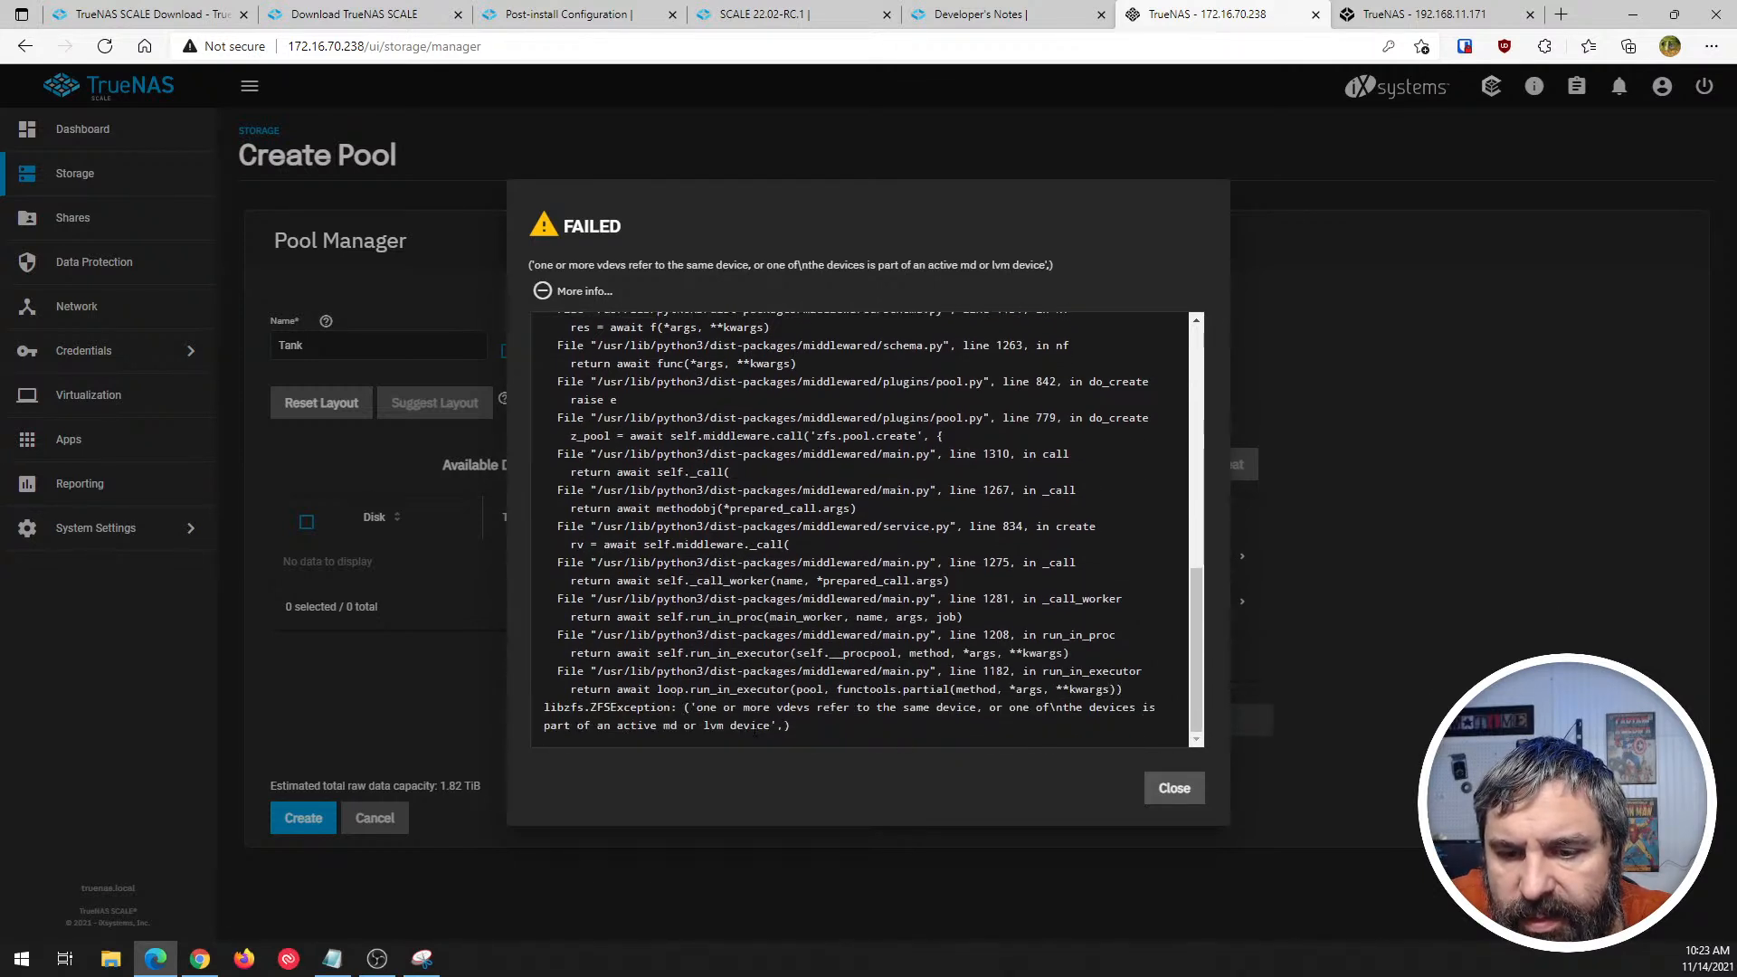
pyautogui.click(1174, 788)
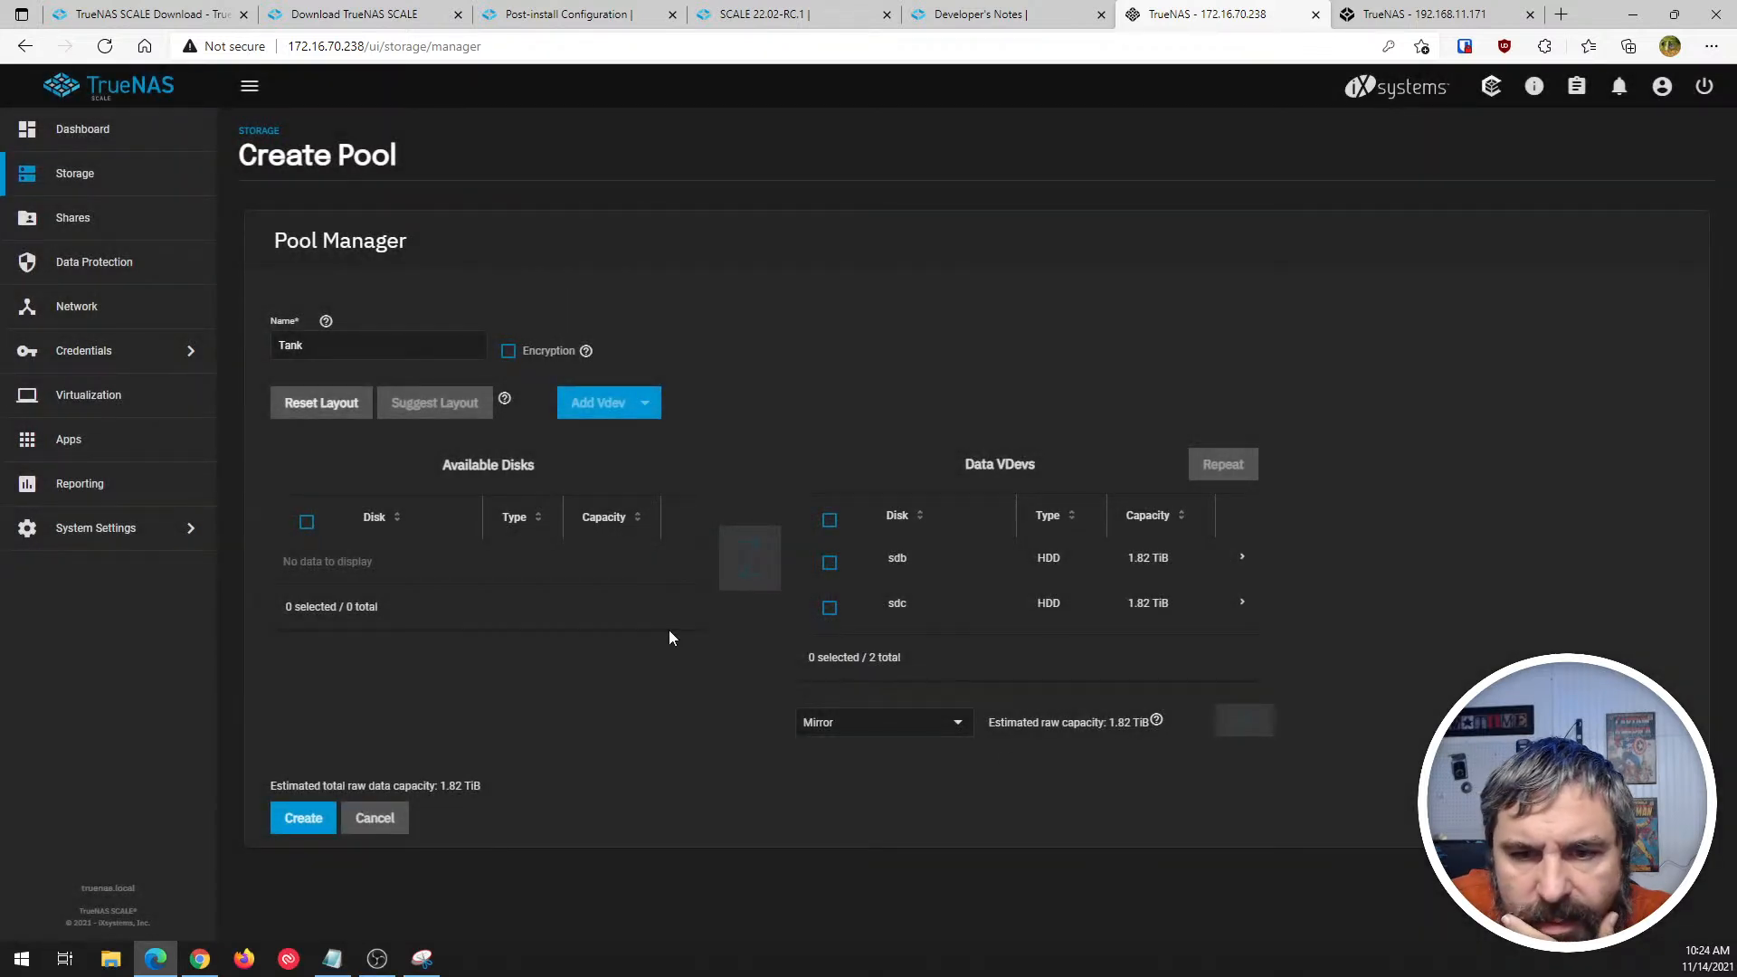
pyautogui.click(315, 405)
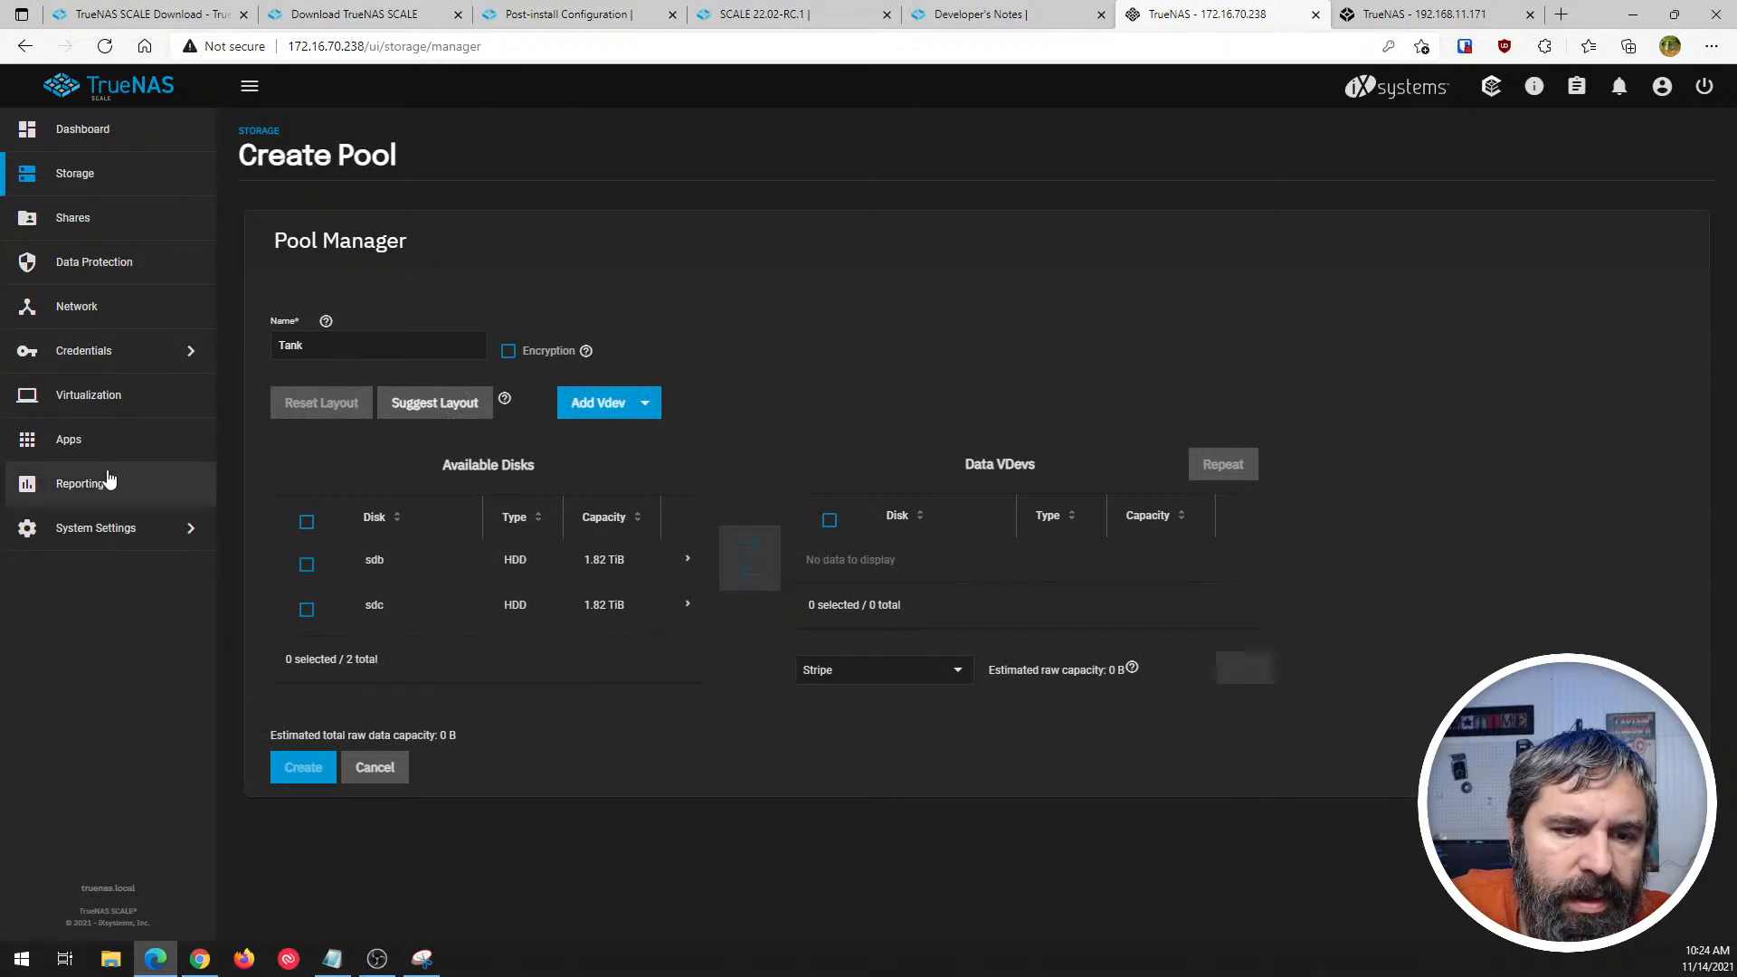
# - Open the system shell and run df -h to examine the mounted filesystems
pyautogui.click(107, 538)
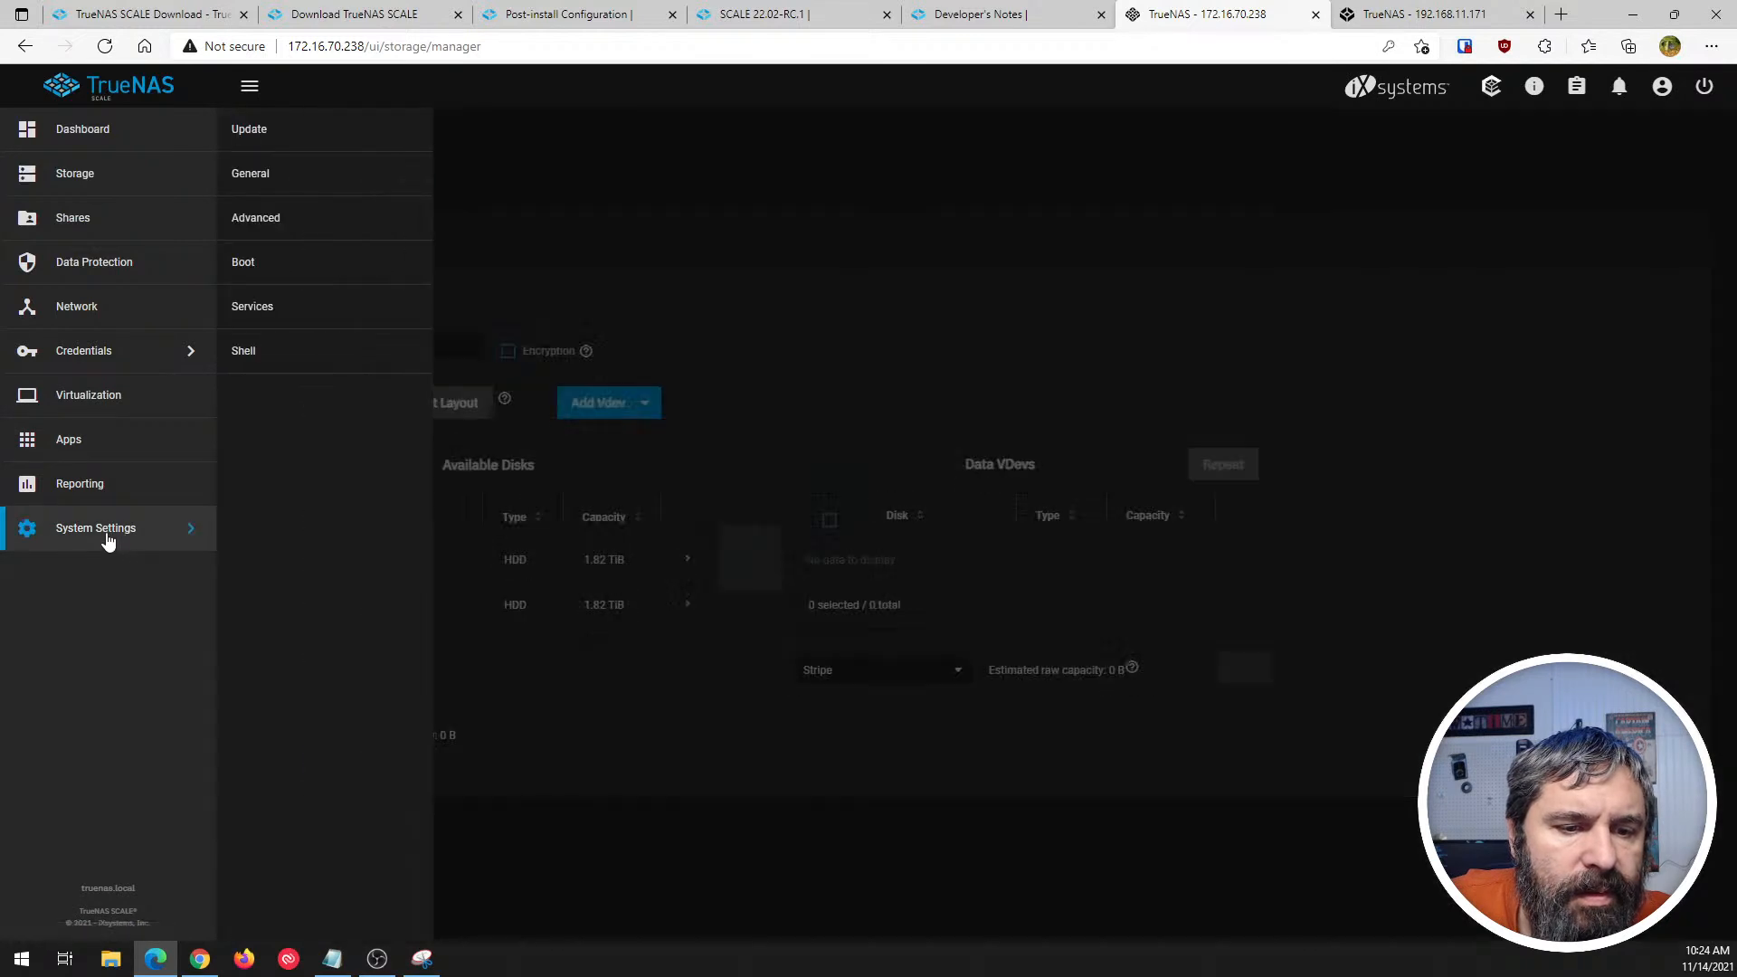
pyautogui.click(243, 354)
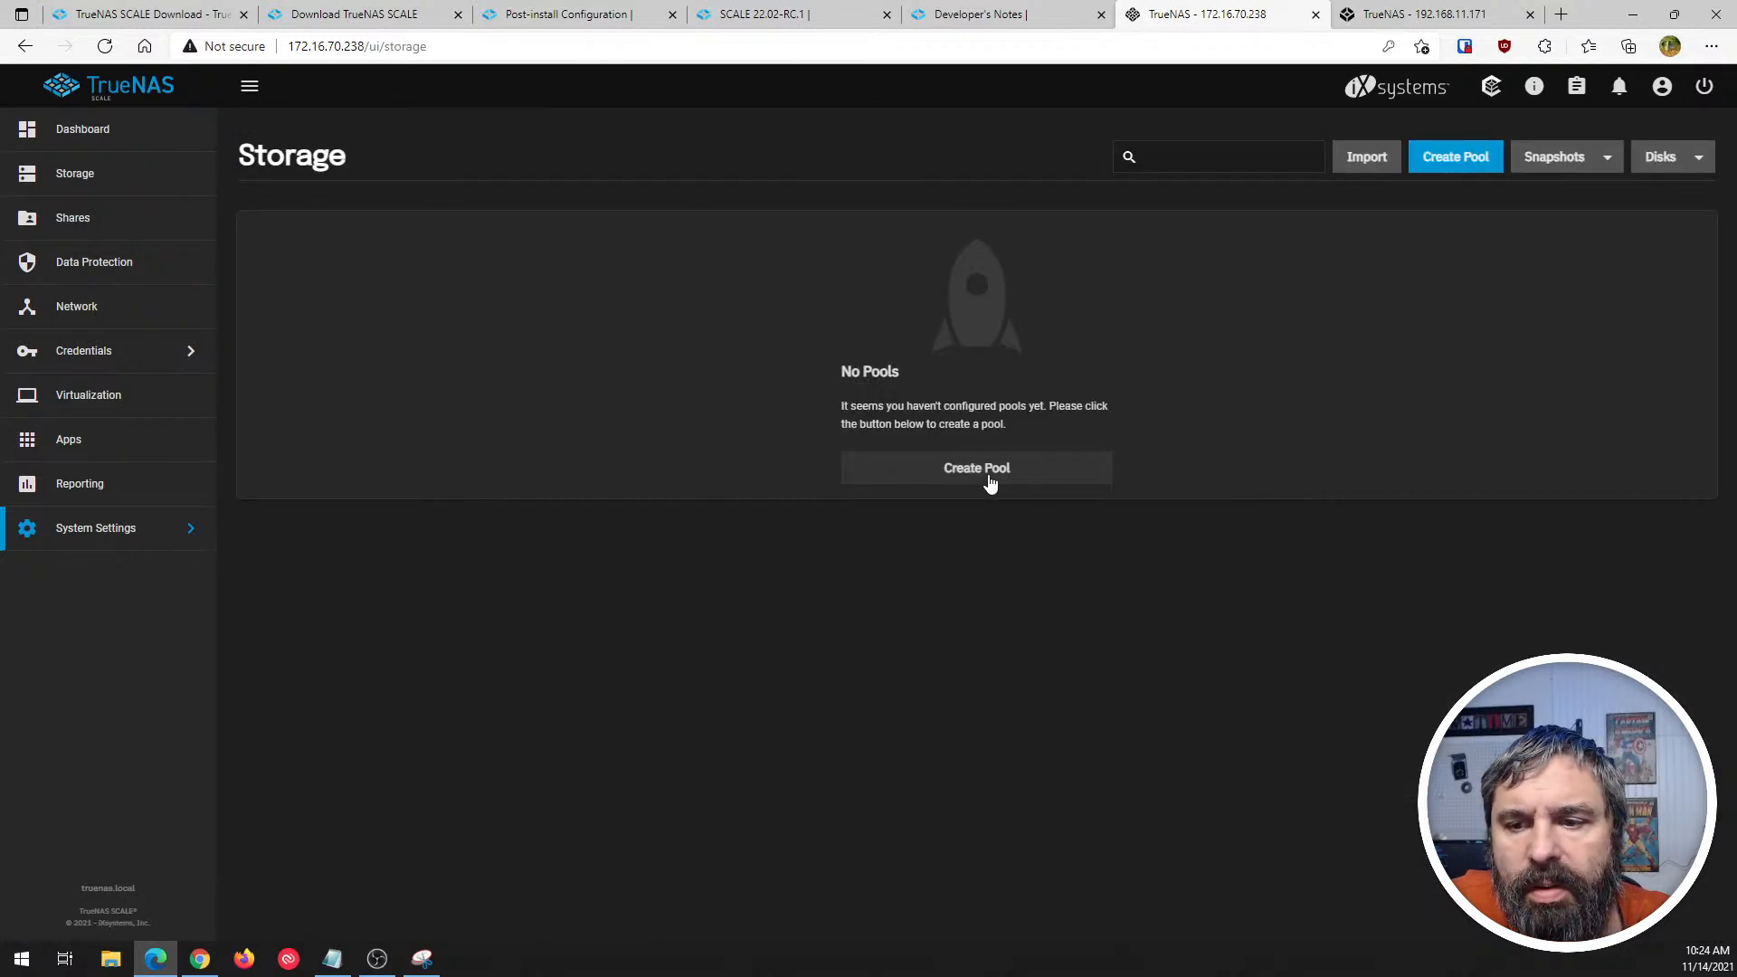
pyautogui.click(93, 534)
pyautogui.click(244, 351)
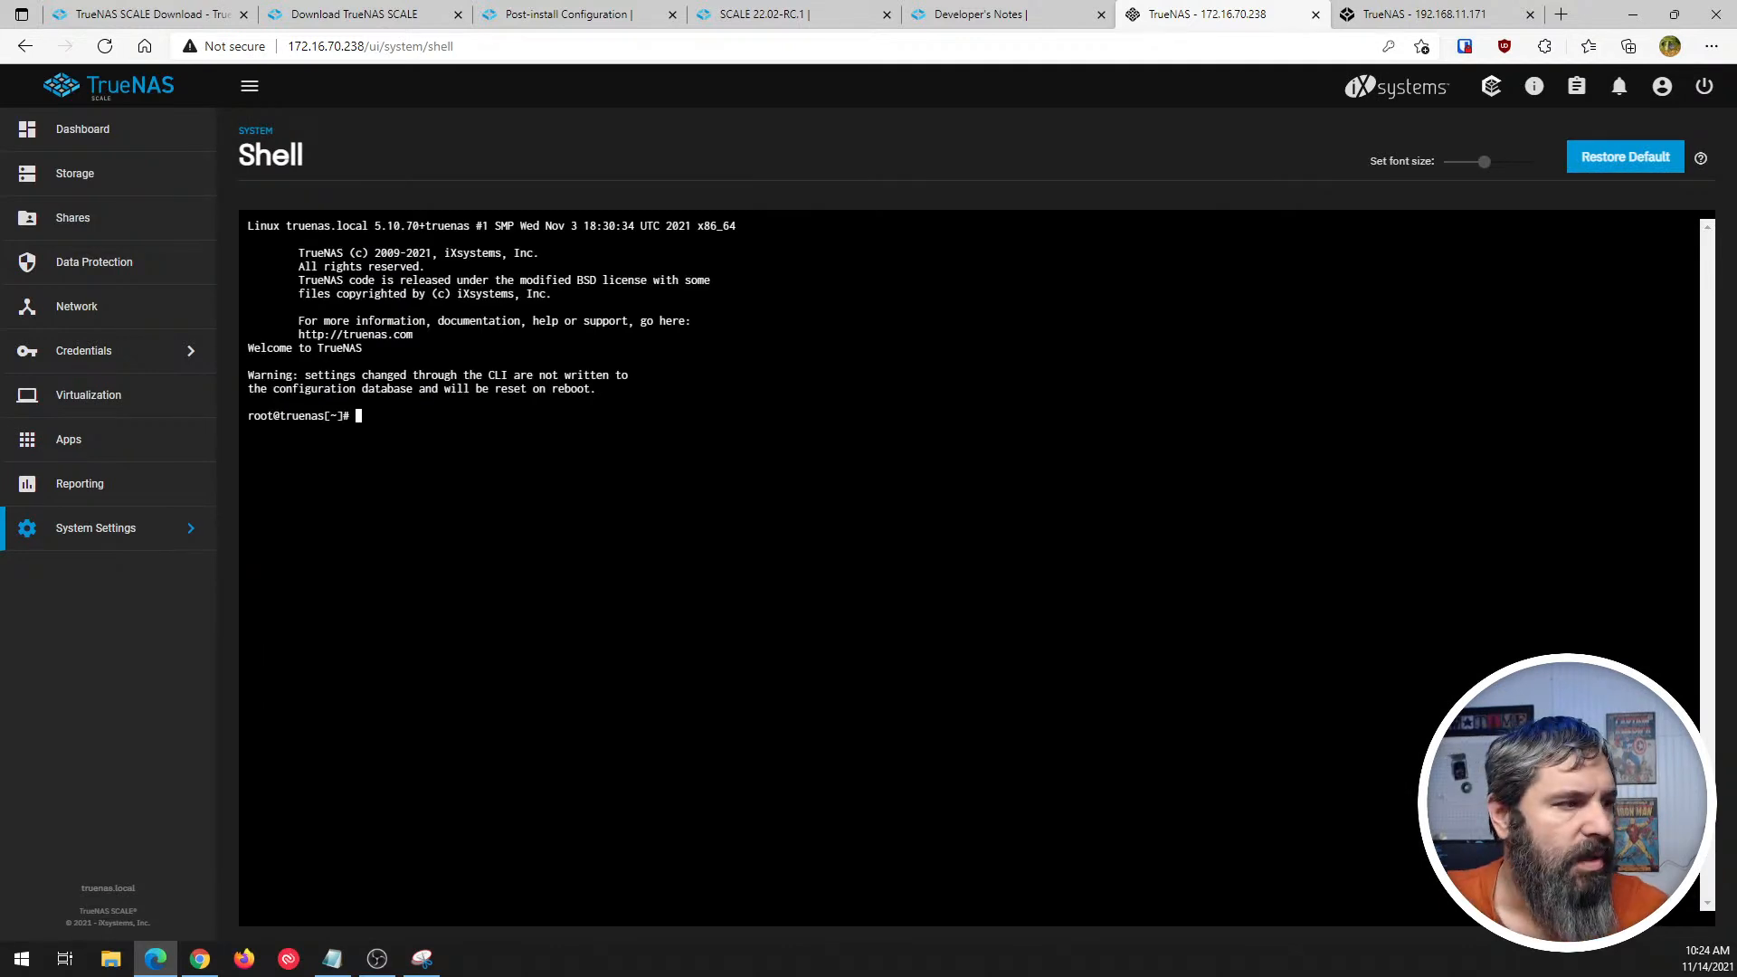
pyautogui.write('df -h')
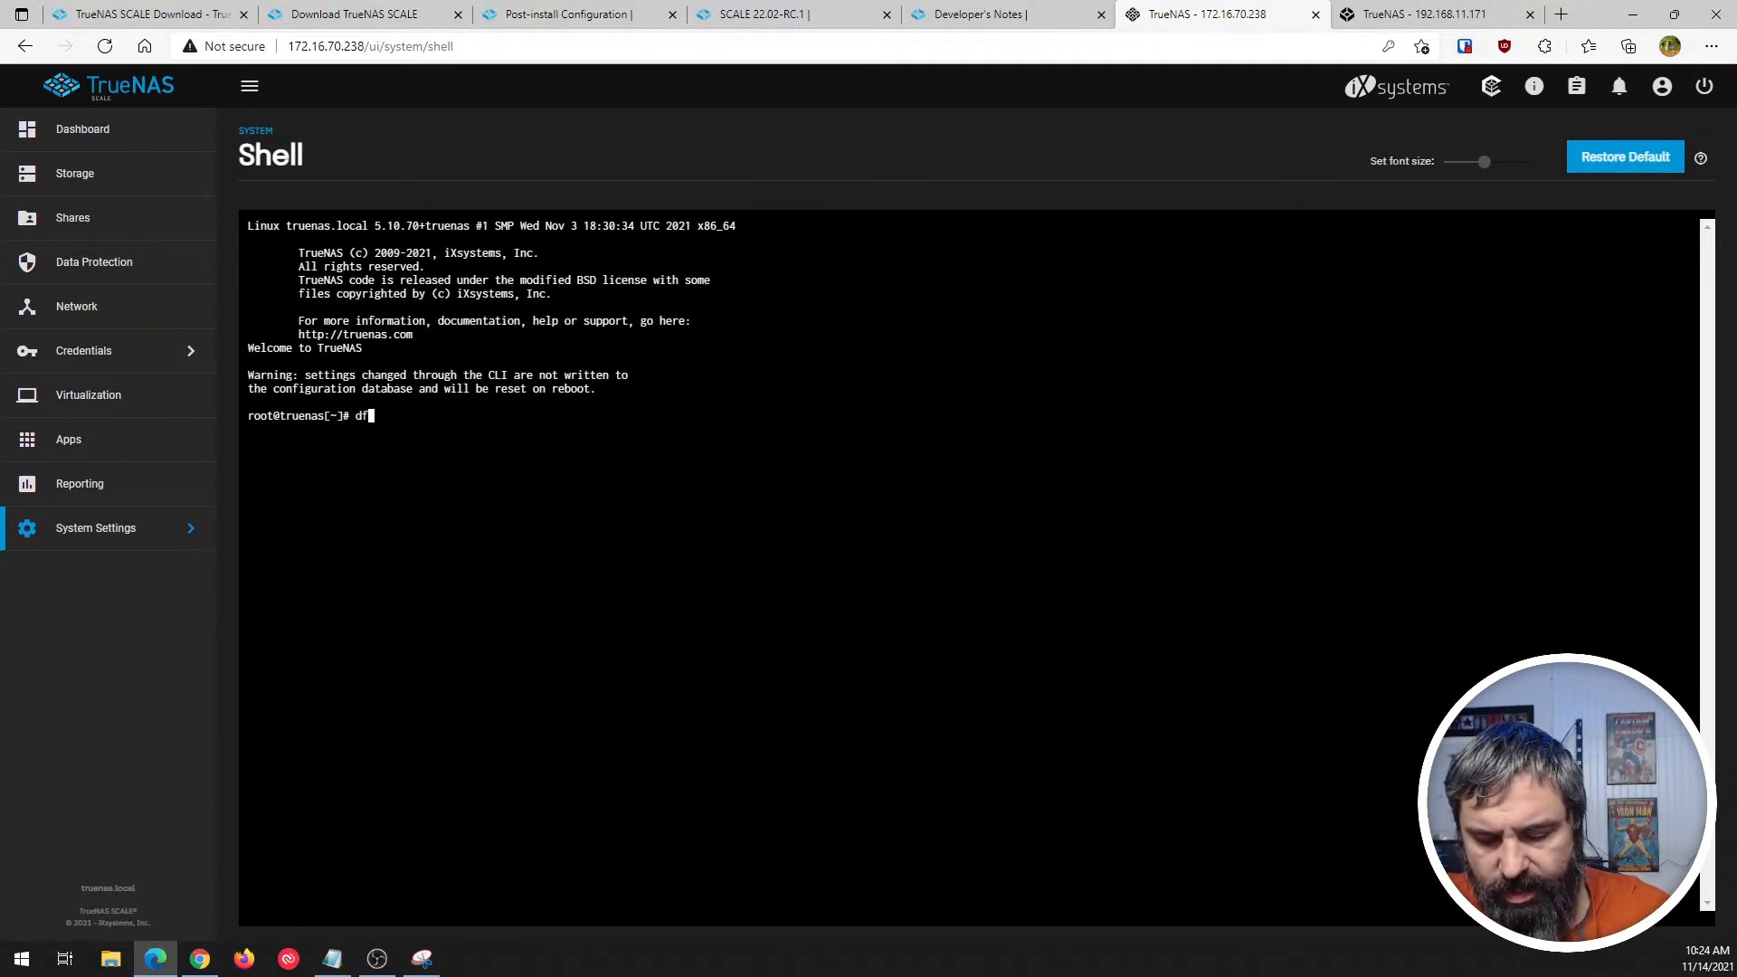
pyautogui.press('Return')
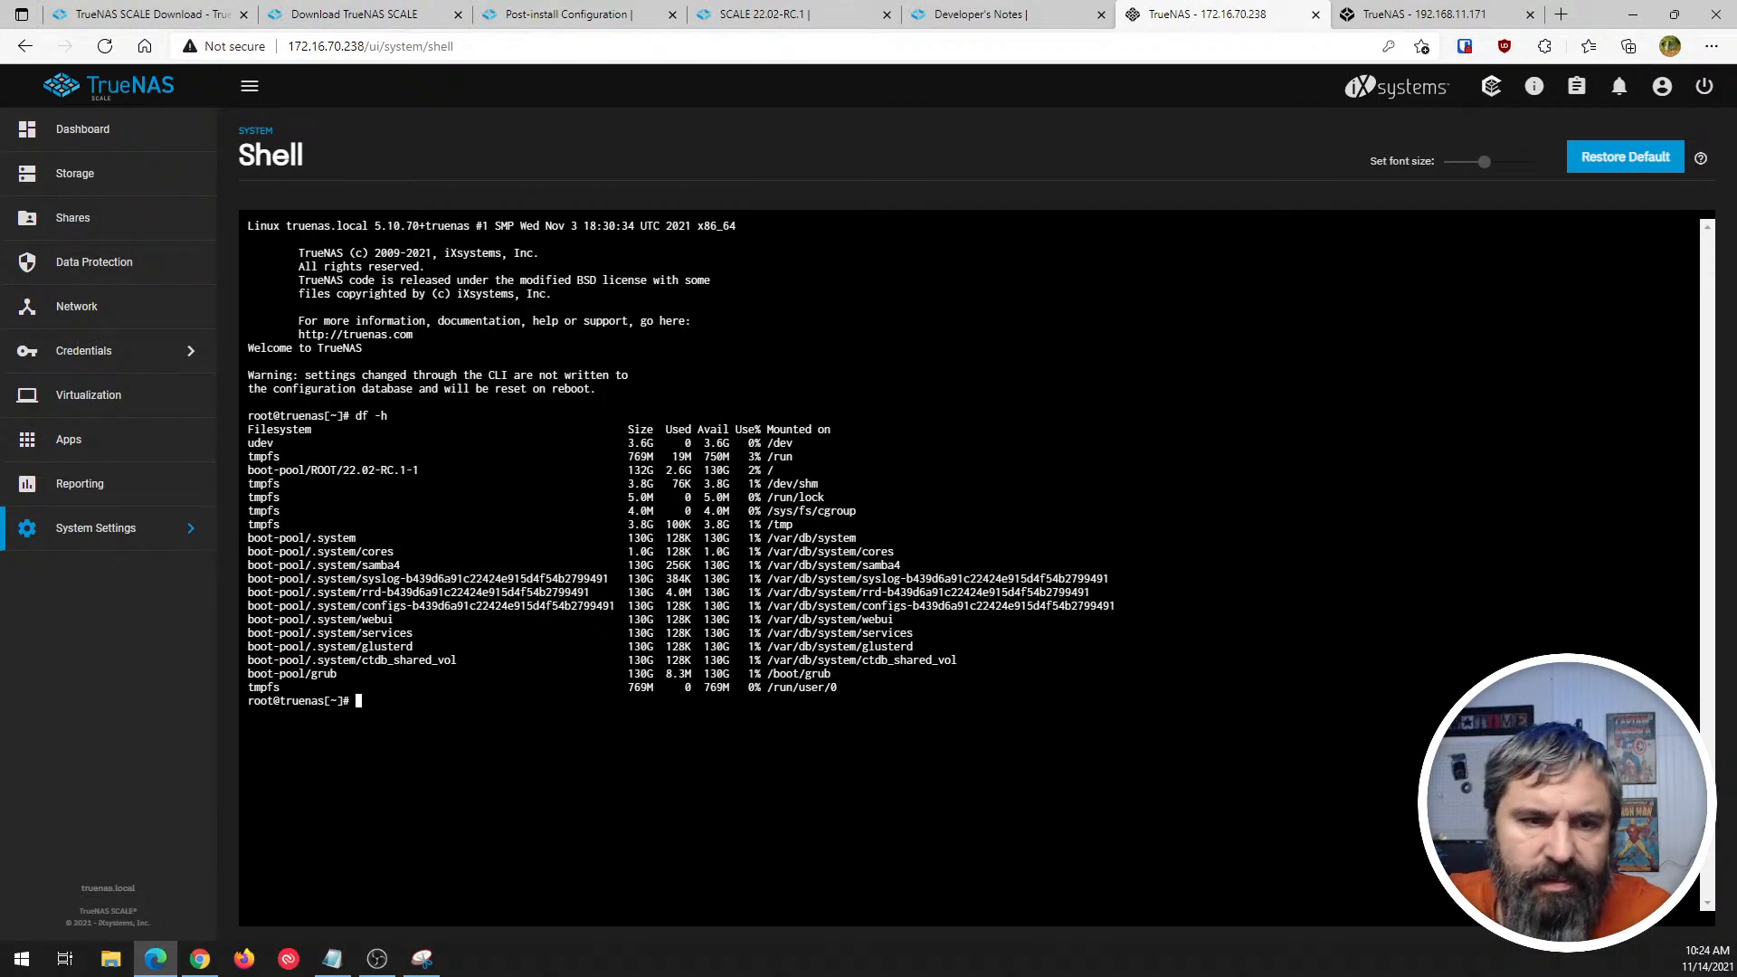
# - Look up the S.M.A.R.T. test results of disk sdb from its details, and return to the disk list
pyautogui.click(73, 181)
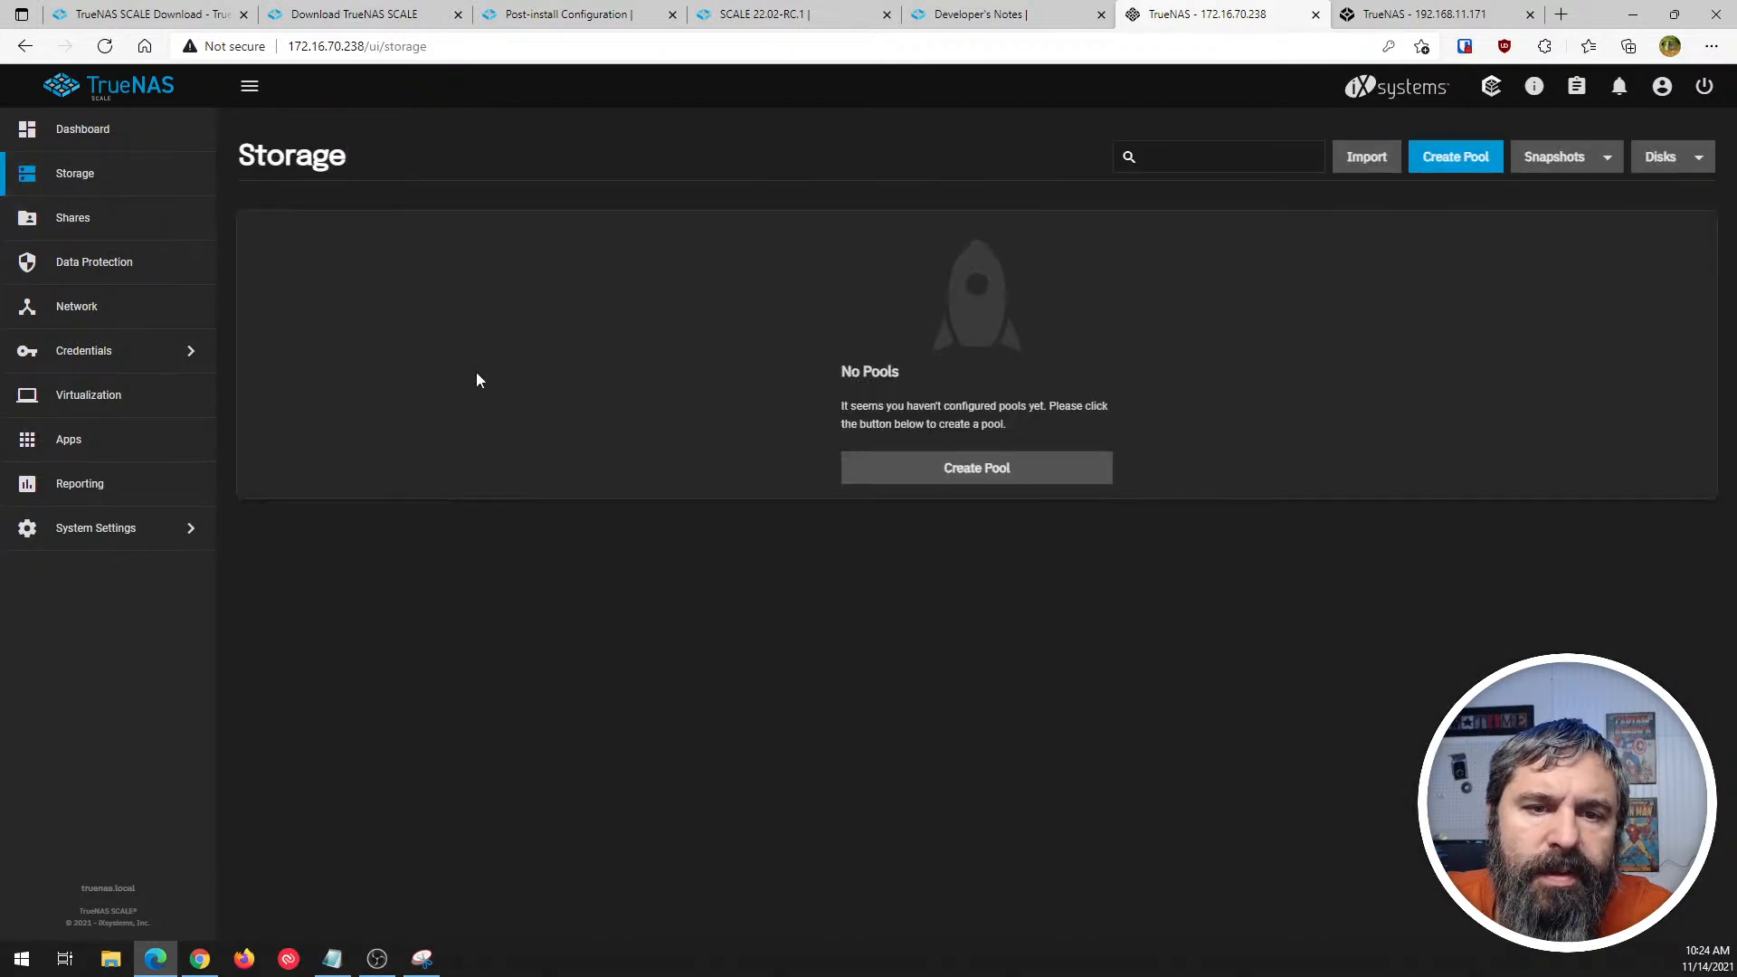
pyautogui.click(1659, 169)
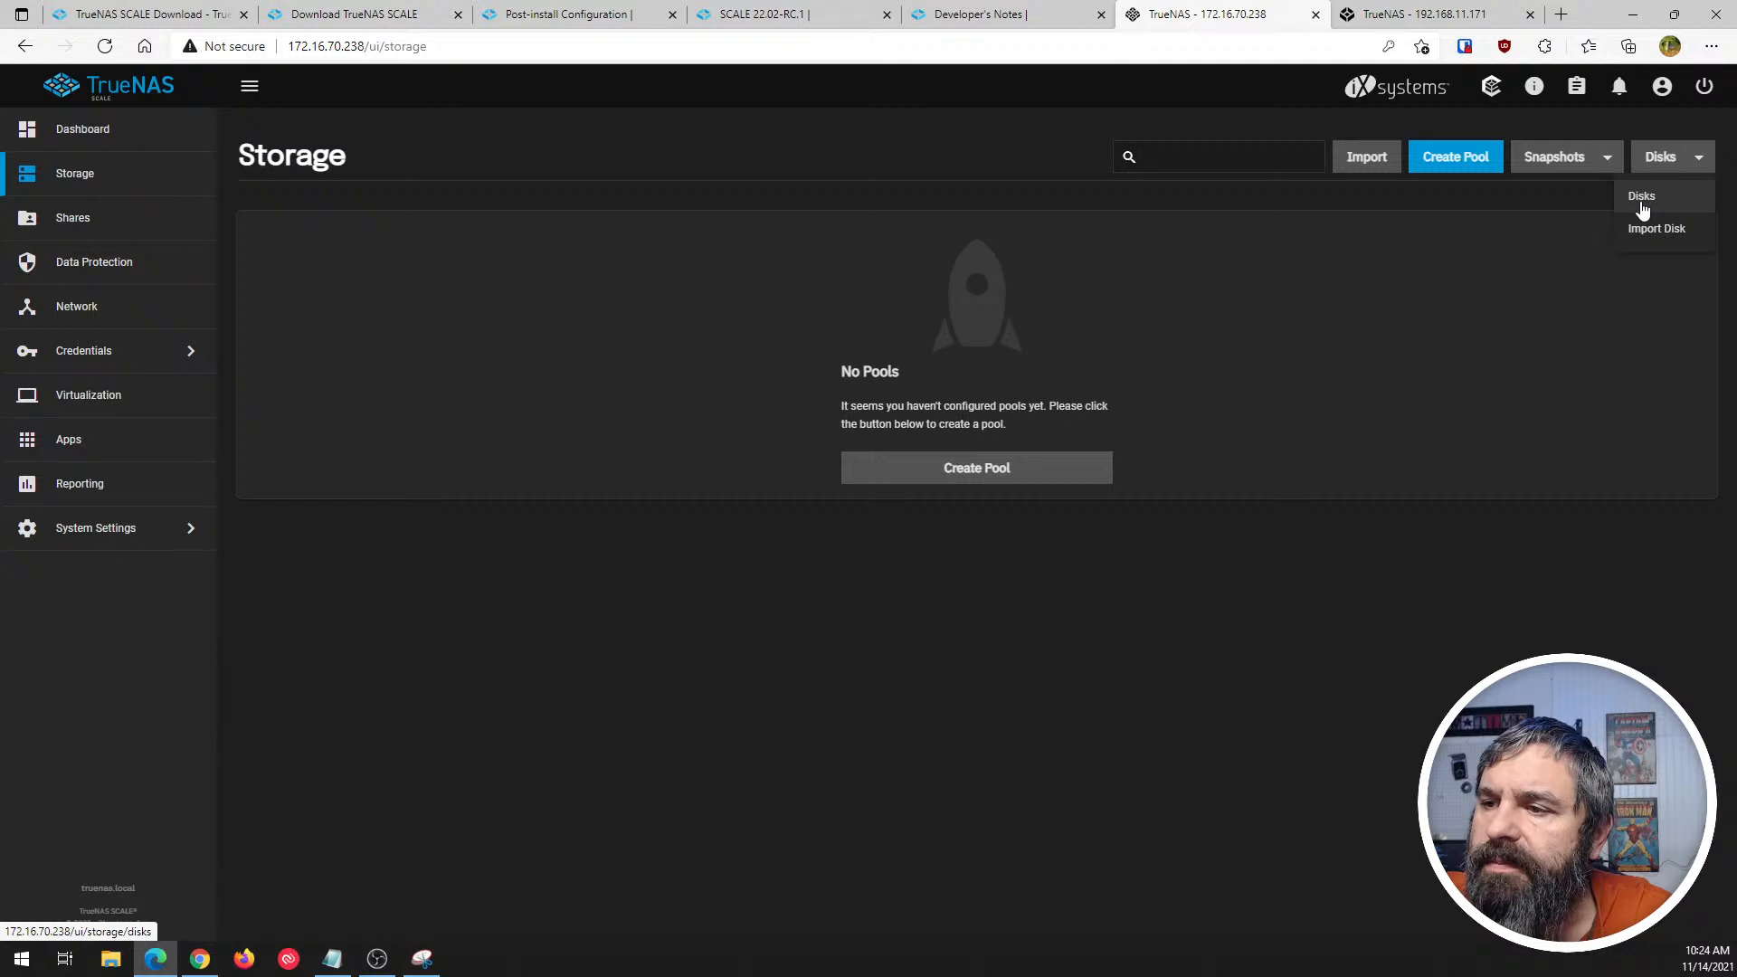
pyautogui.click(1643, 207)
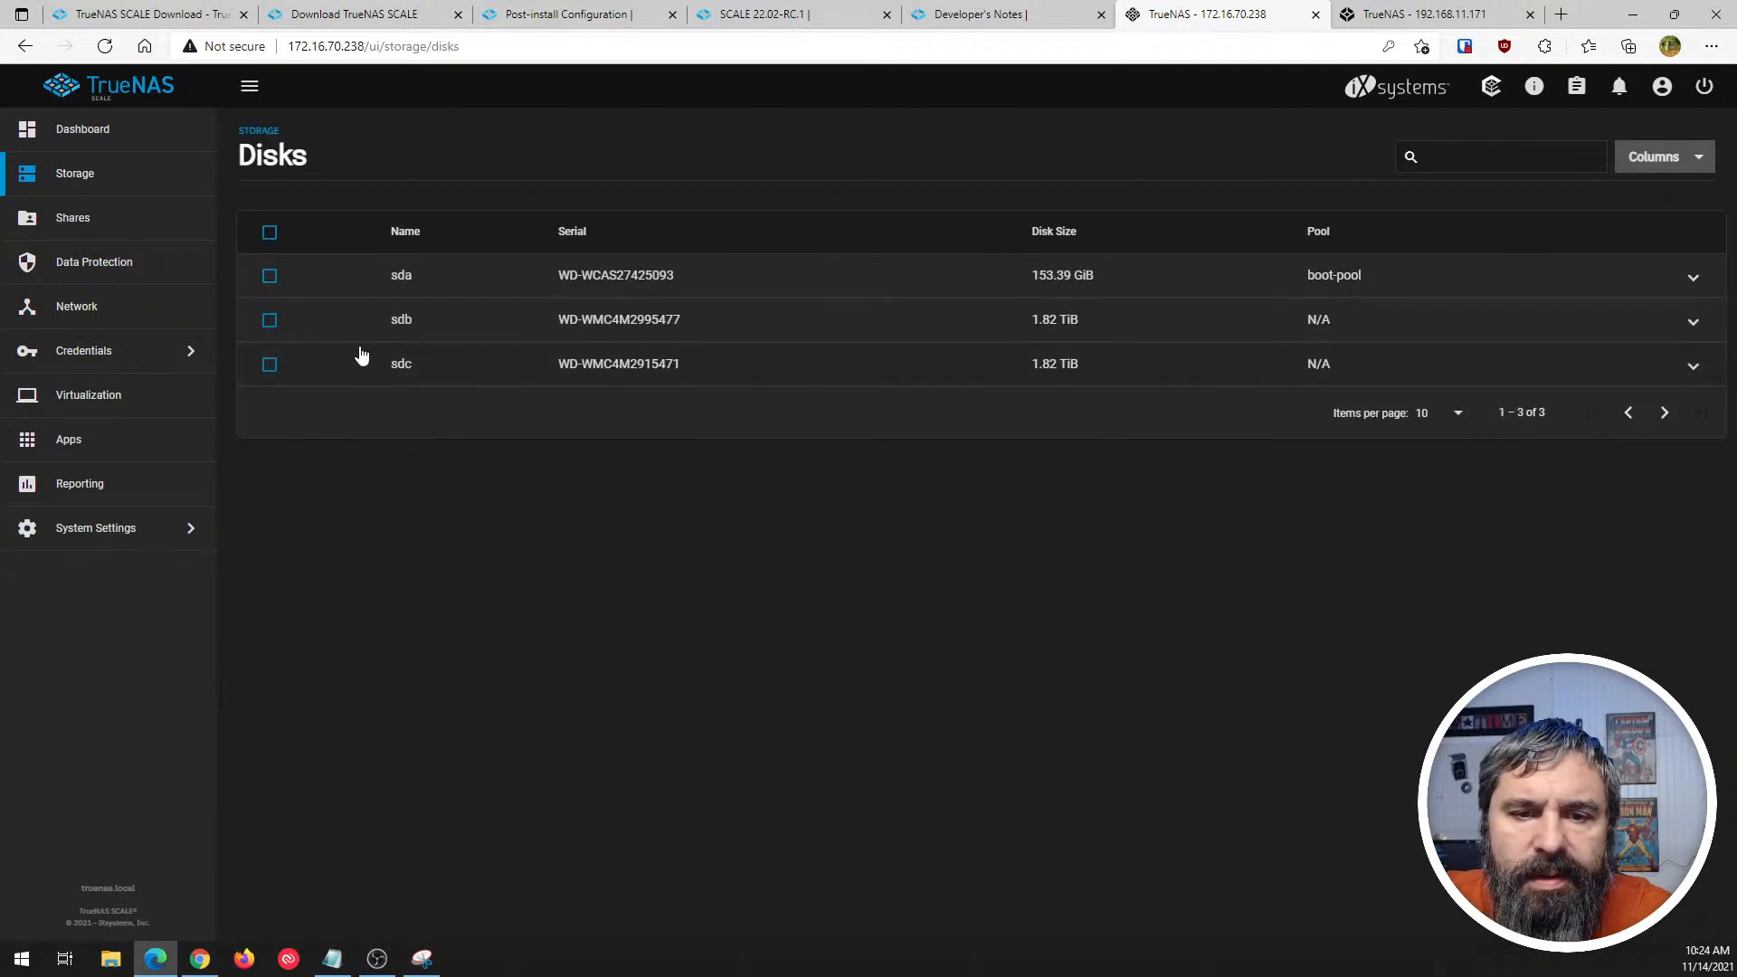
pyautogui.click(268, 320)
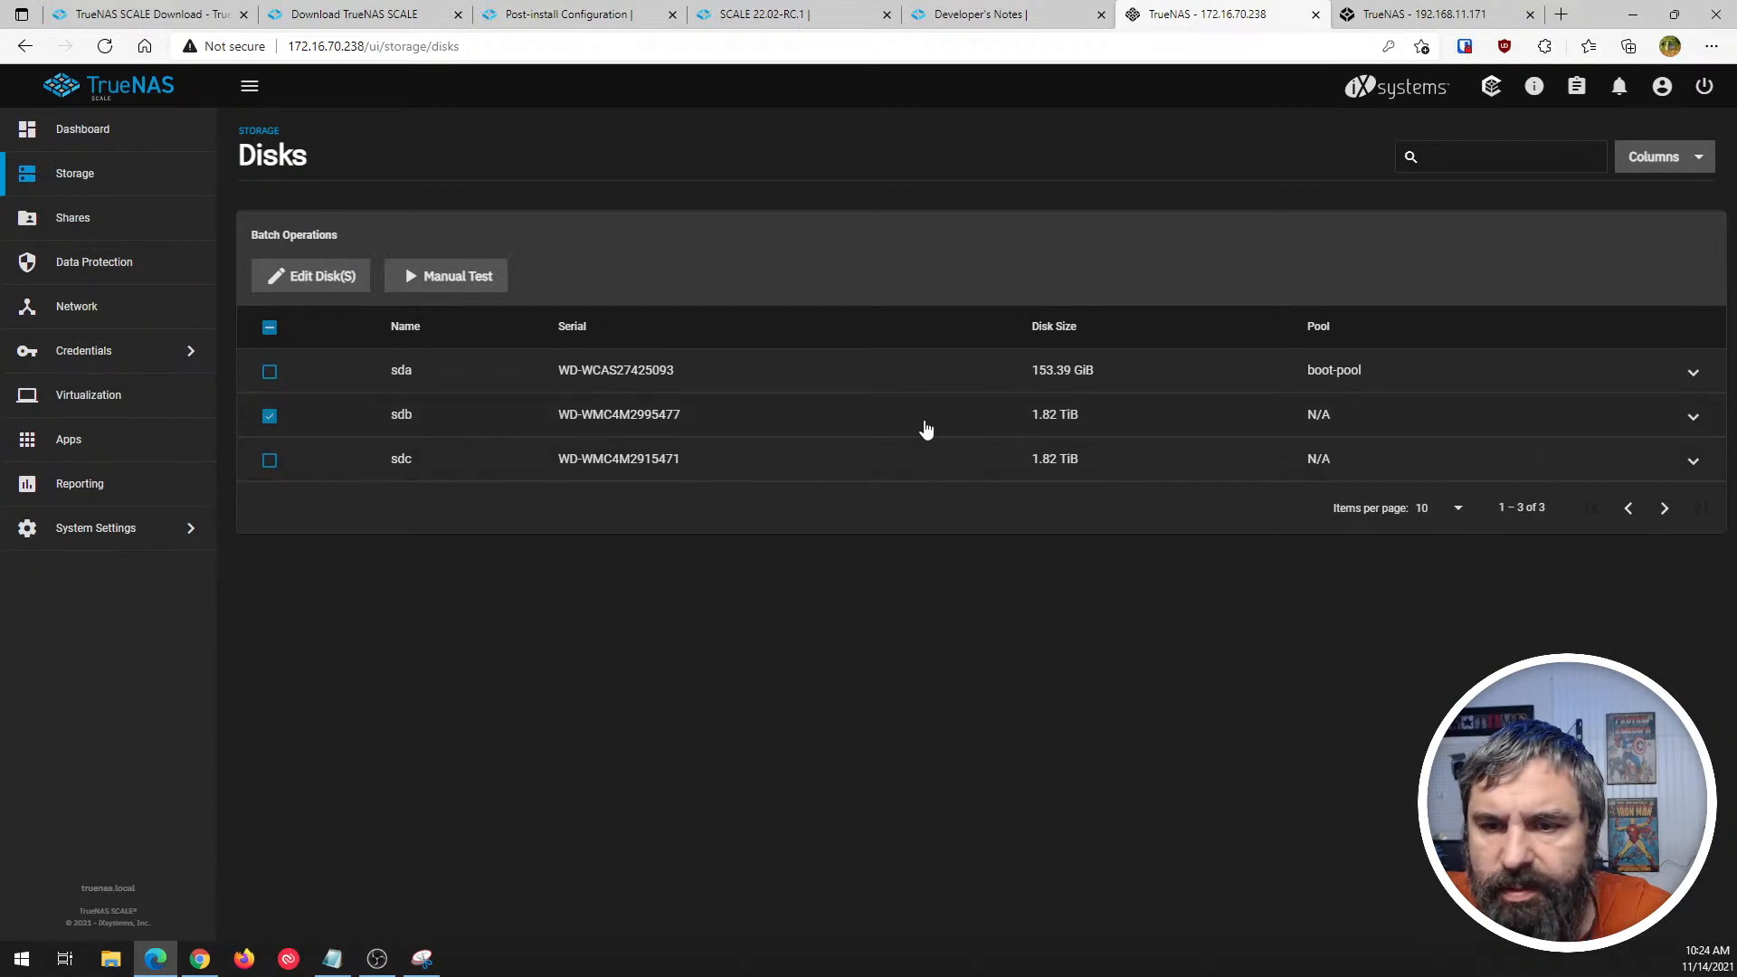
pyautogui.click(1692, 417)
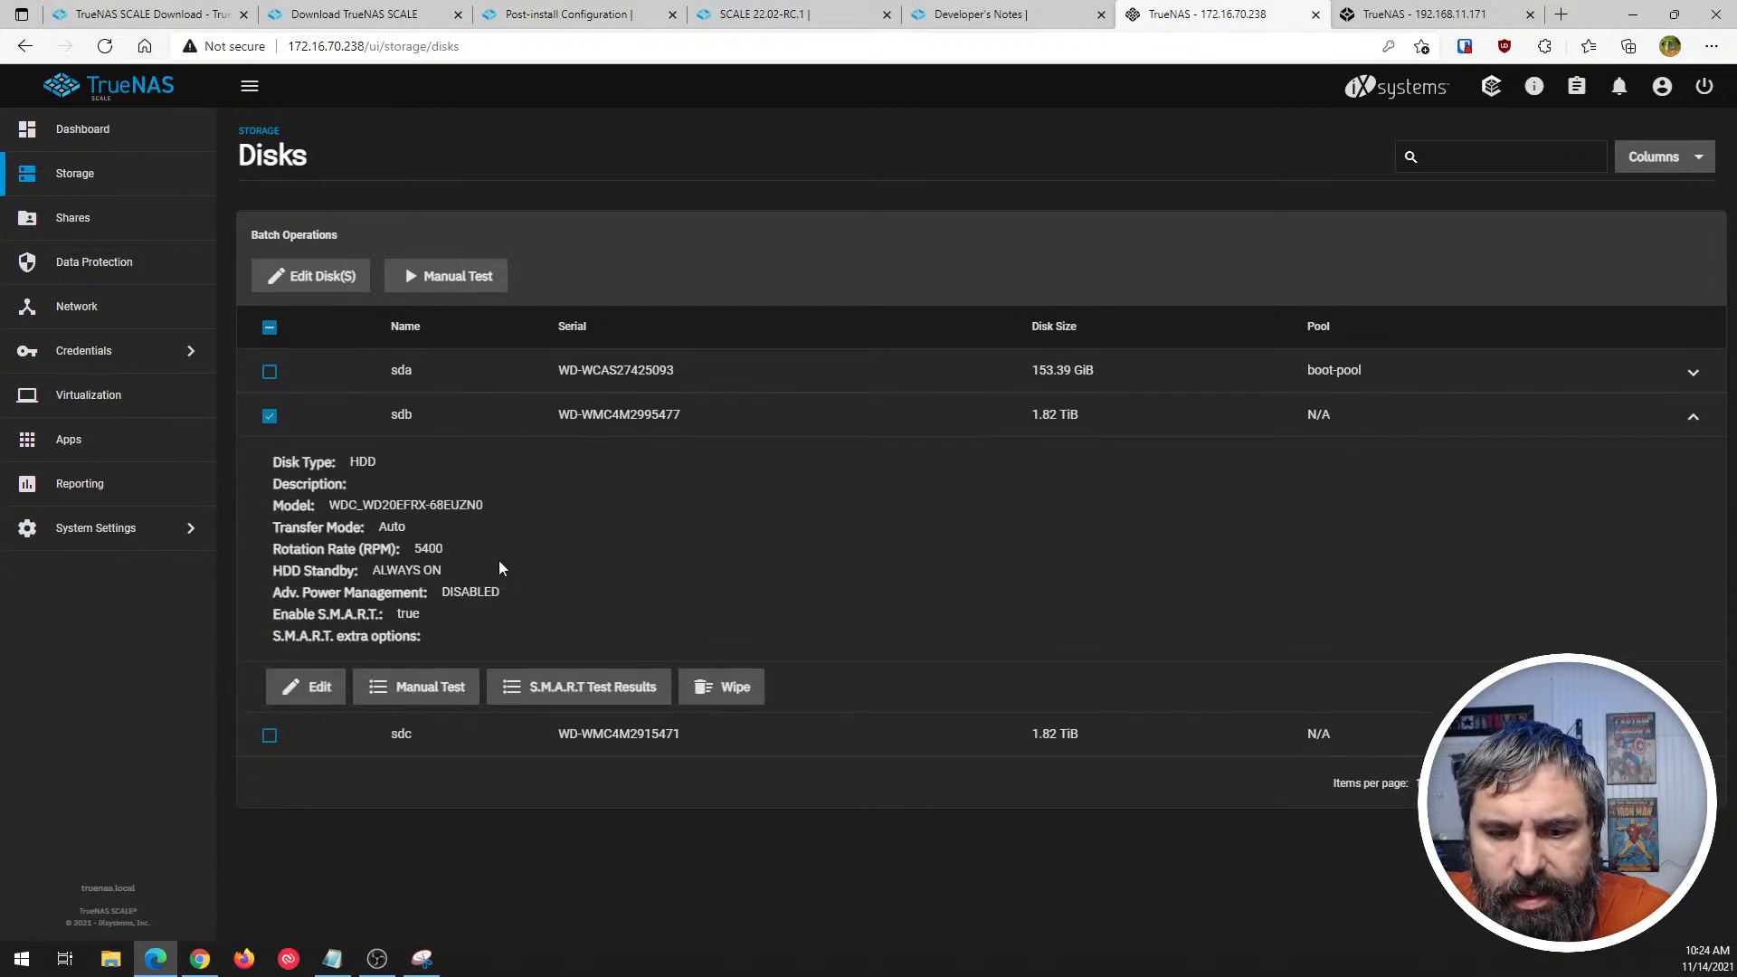
pyautogui.click(509, 688)
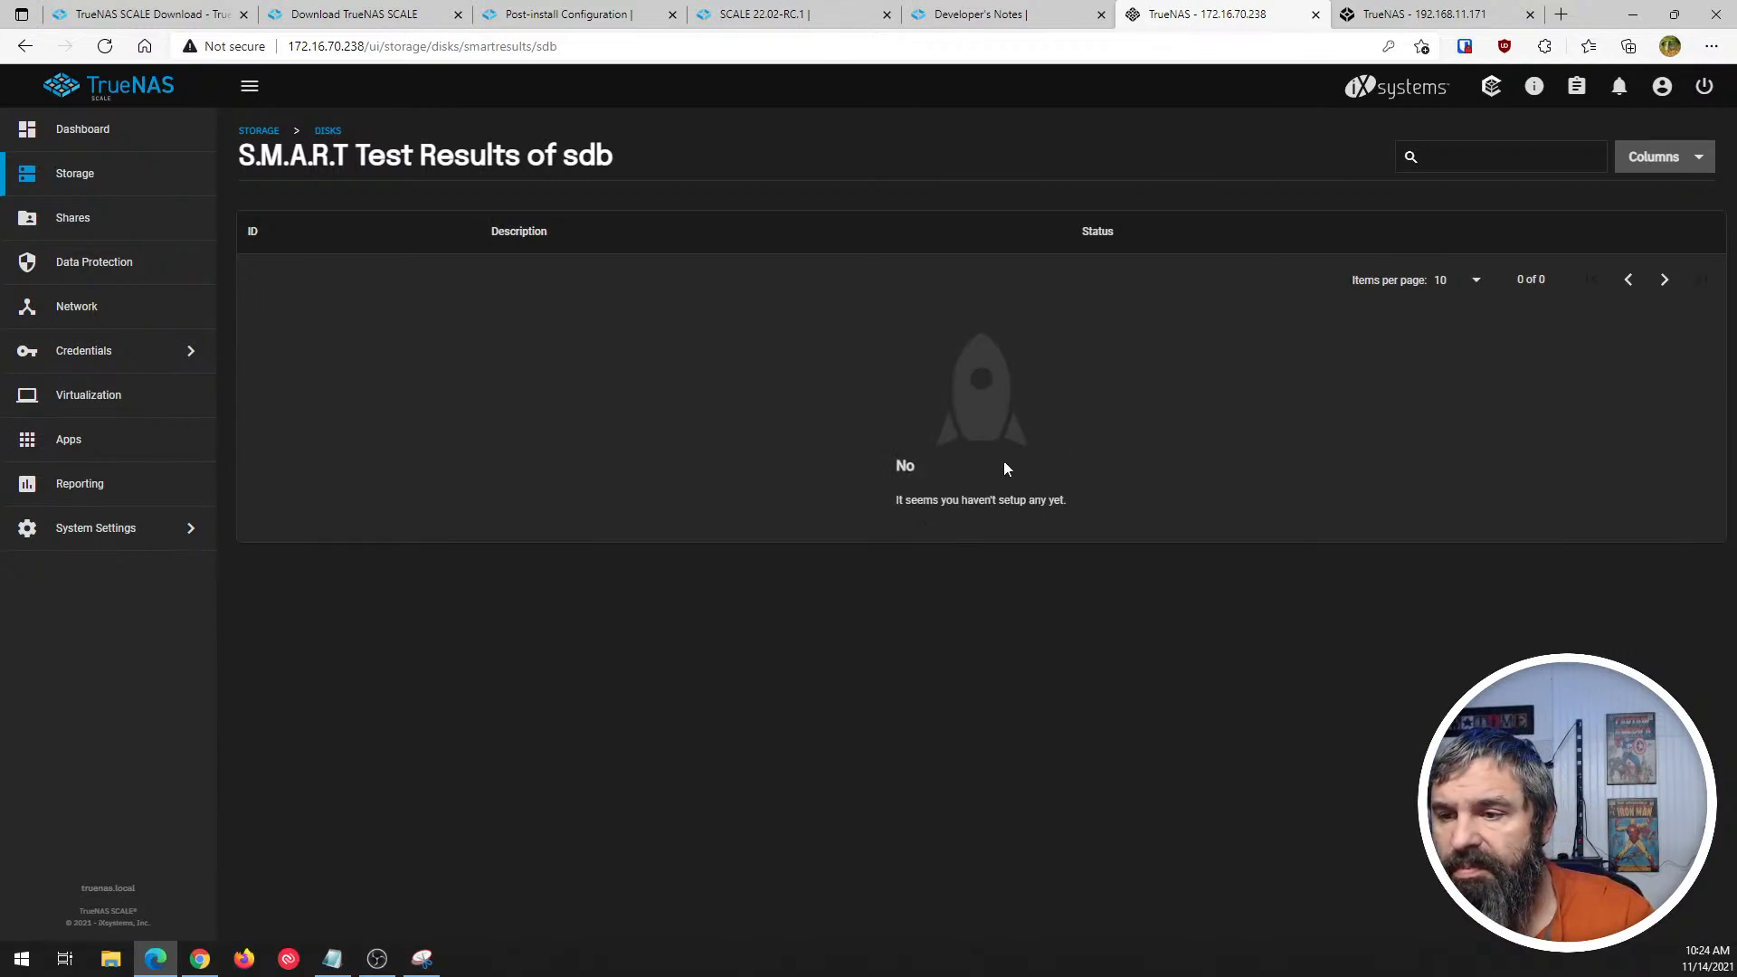
pyautogui.click(1652, 151)
pyautogui.click(1653, 150)
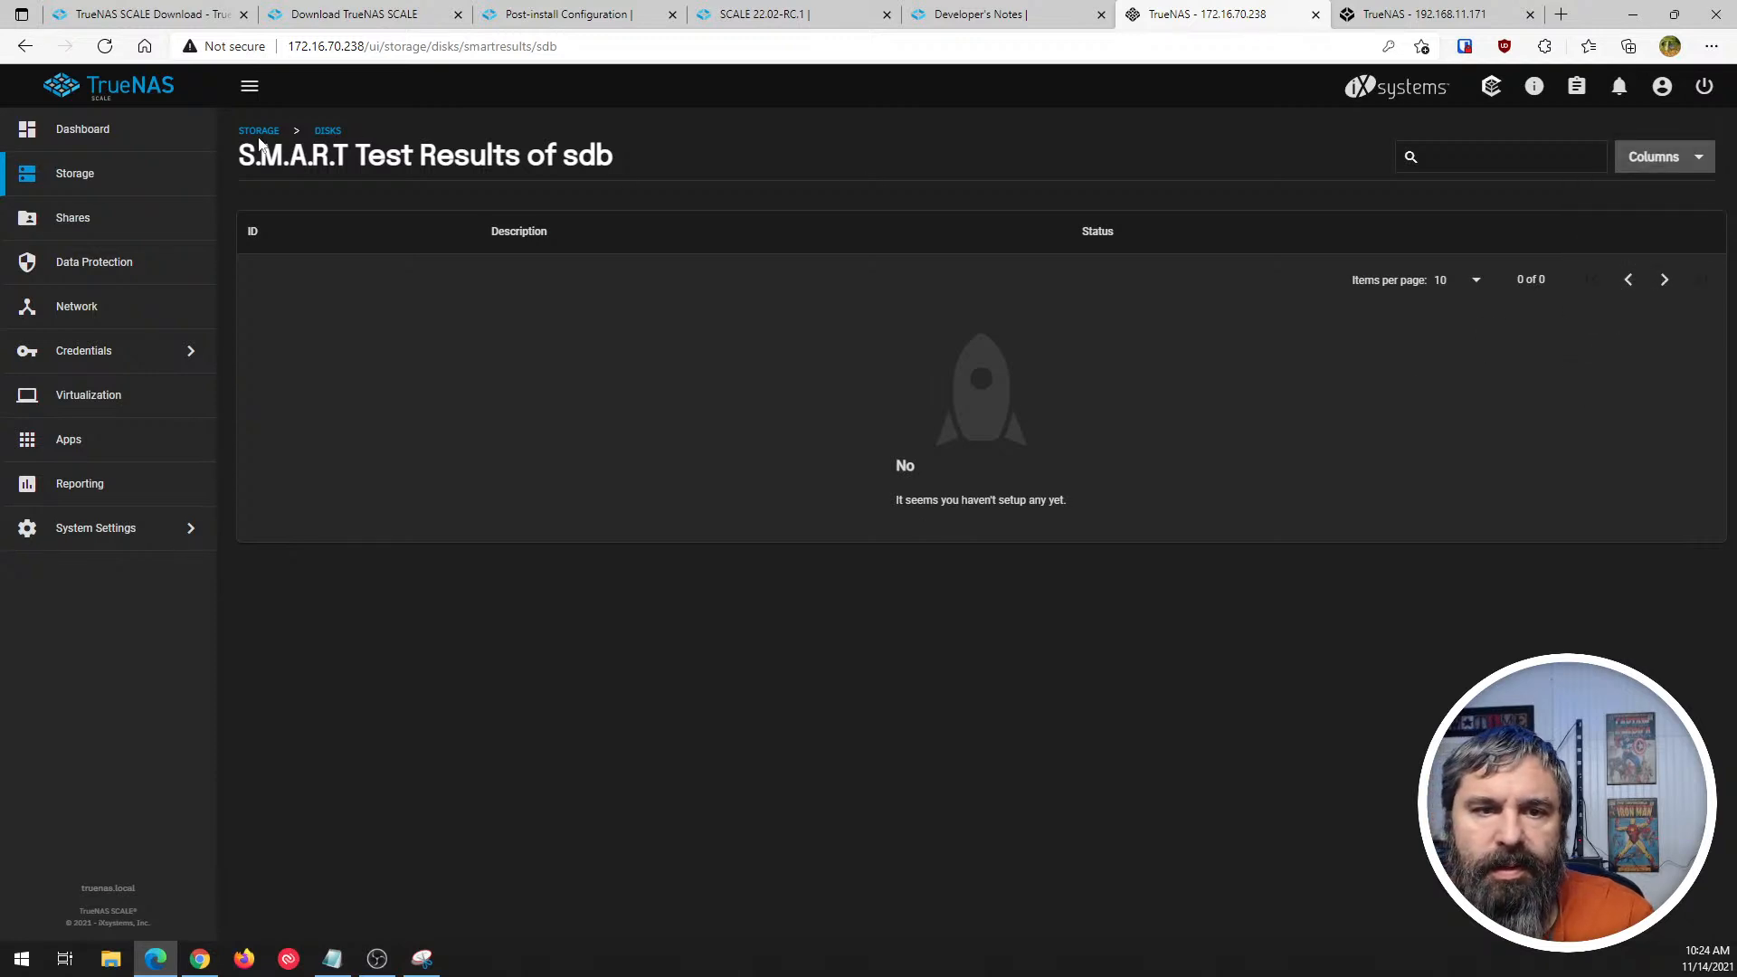
pyautogui.click(328, 131)
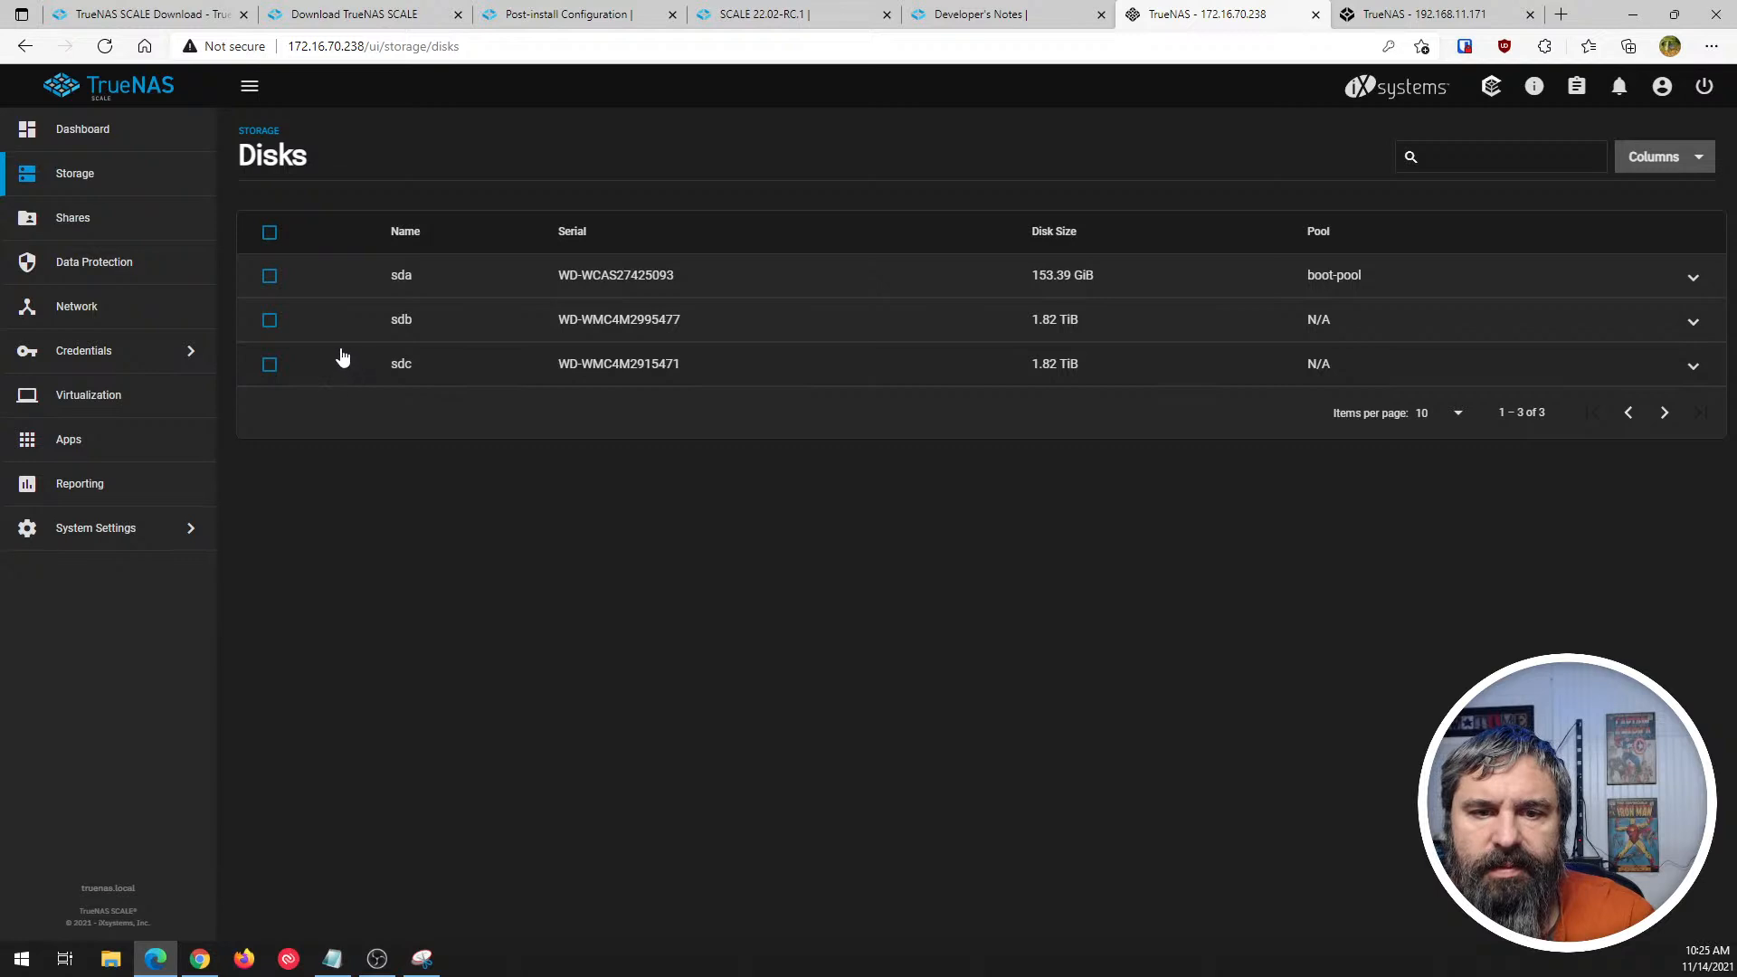
# - Check which wipe methods are offered for disk sdb, and cancel without wiping it
pyautogui.click(269, 320)
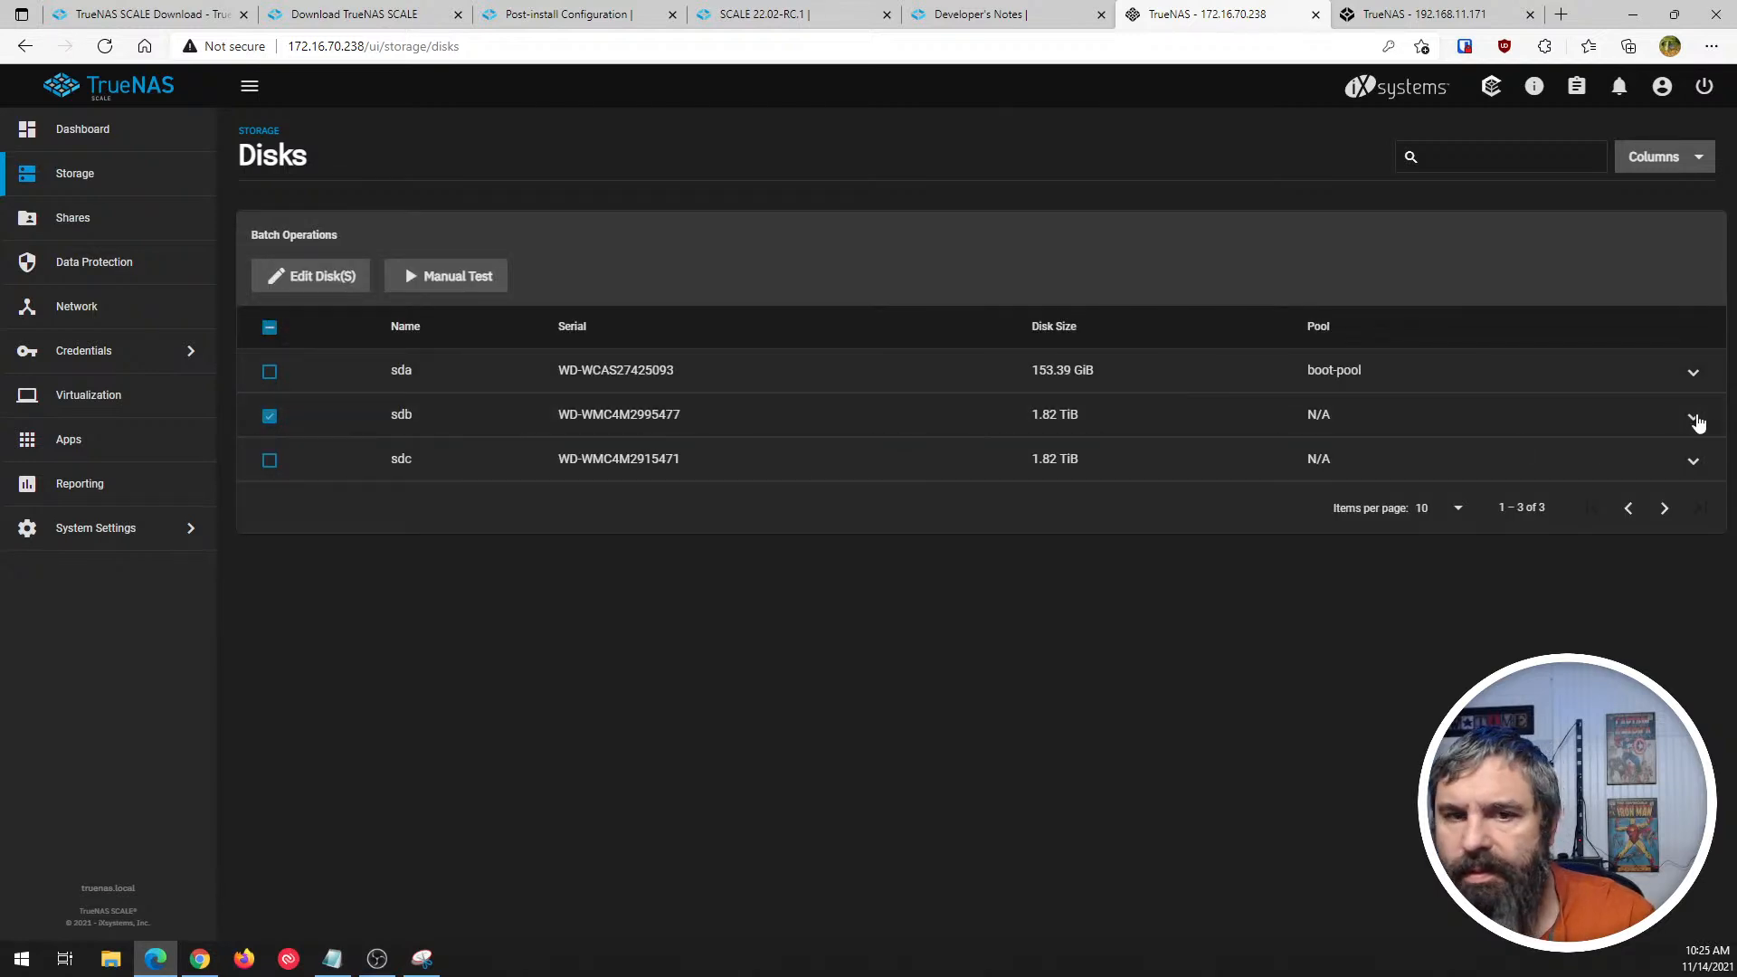
pyautogui.click(1693, 419)
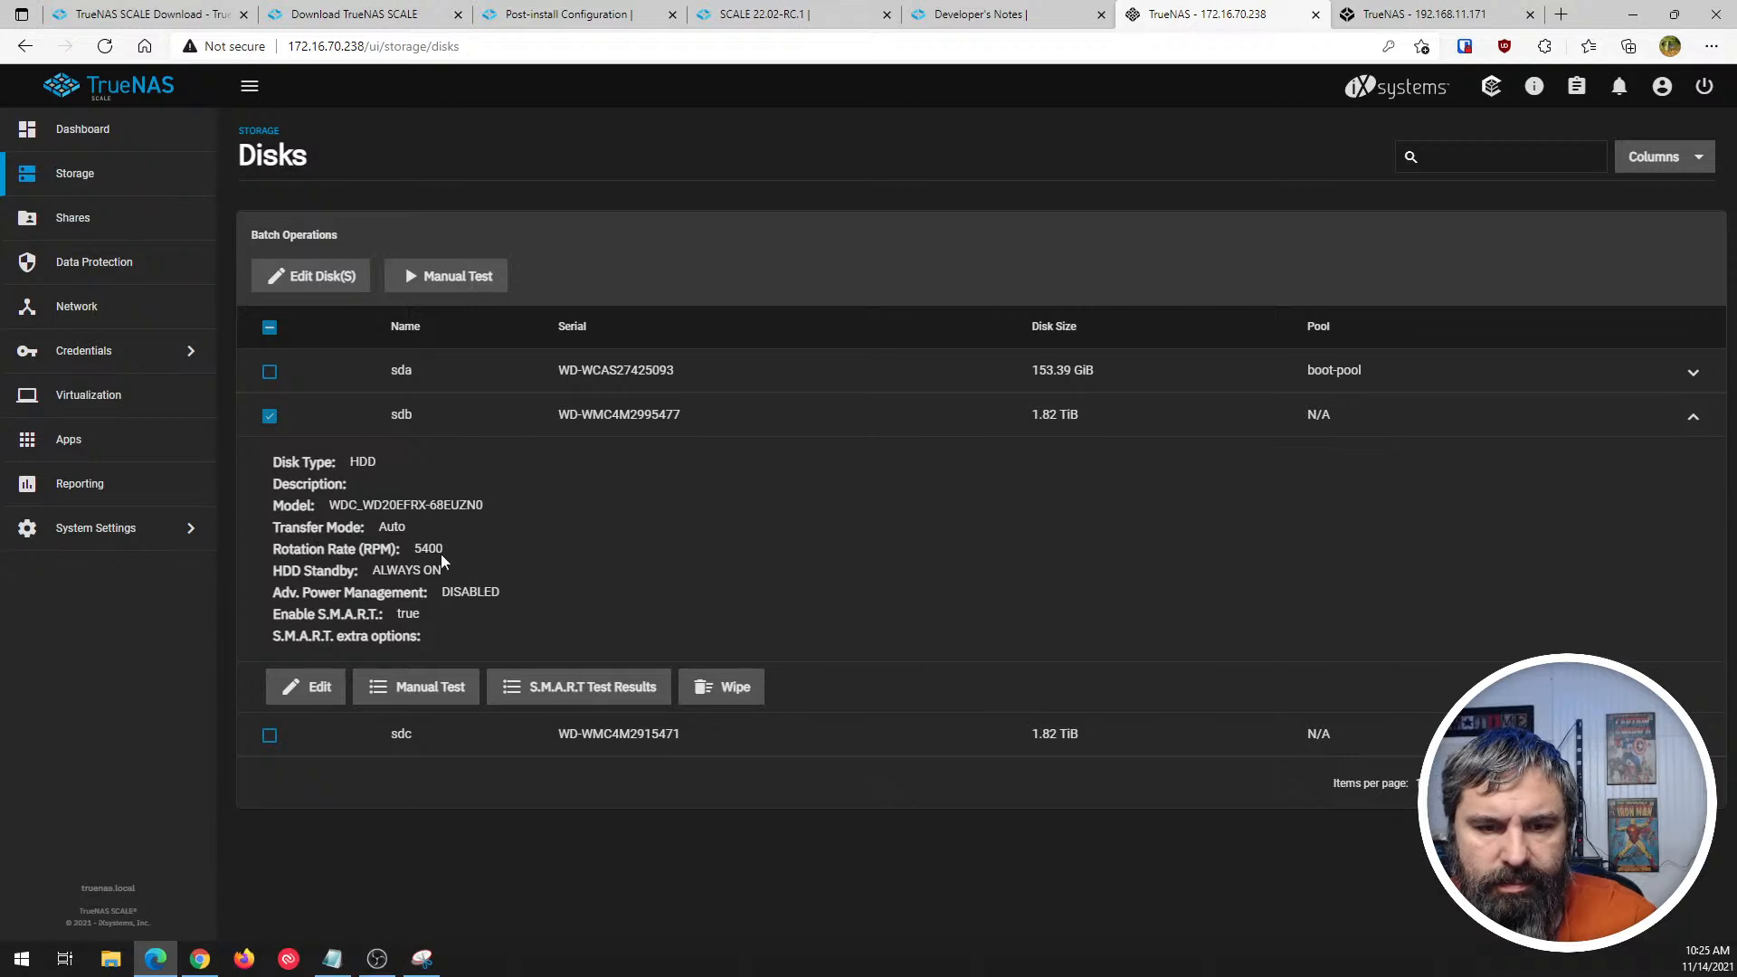
pyautogui.click(735, 690)
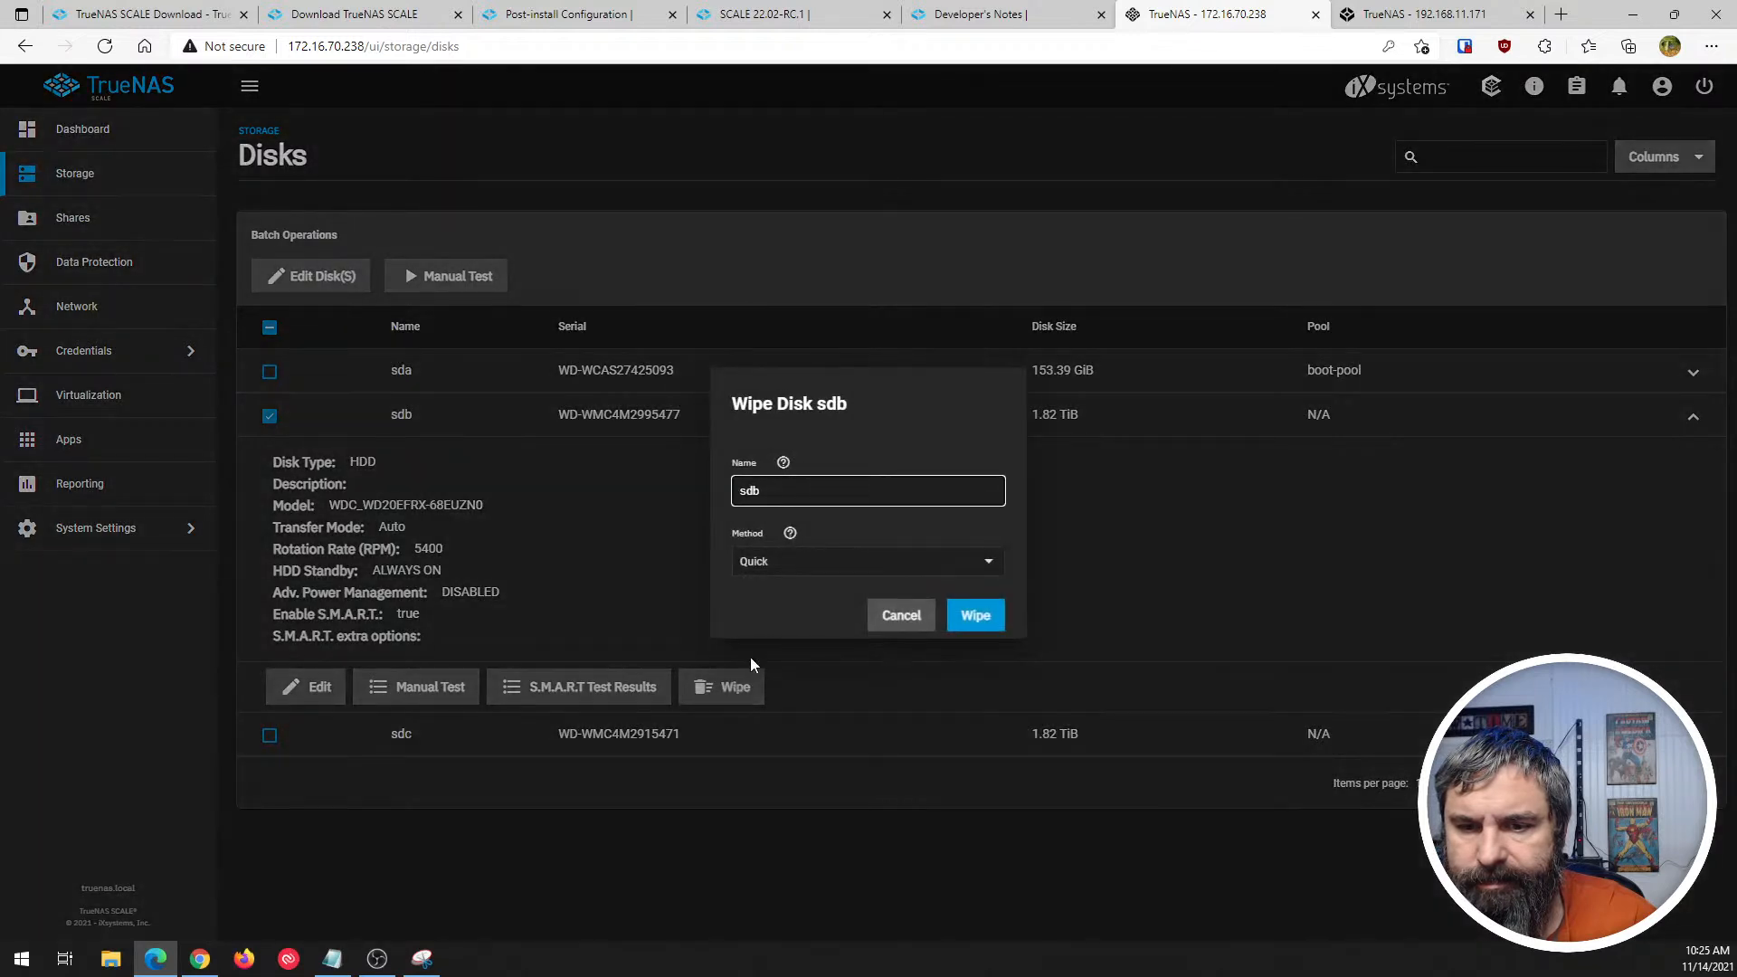
pyautogui.click(778, 565)
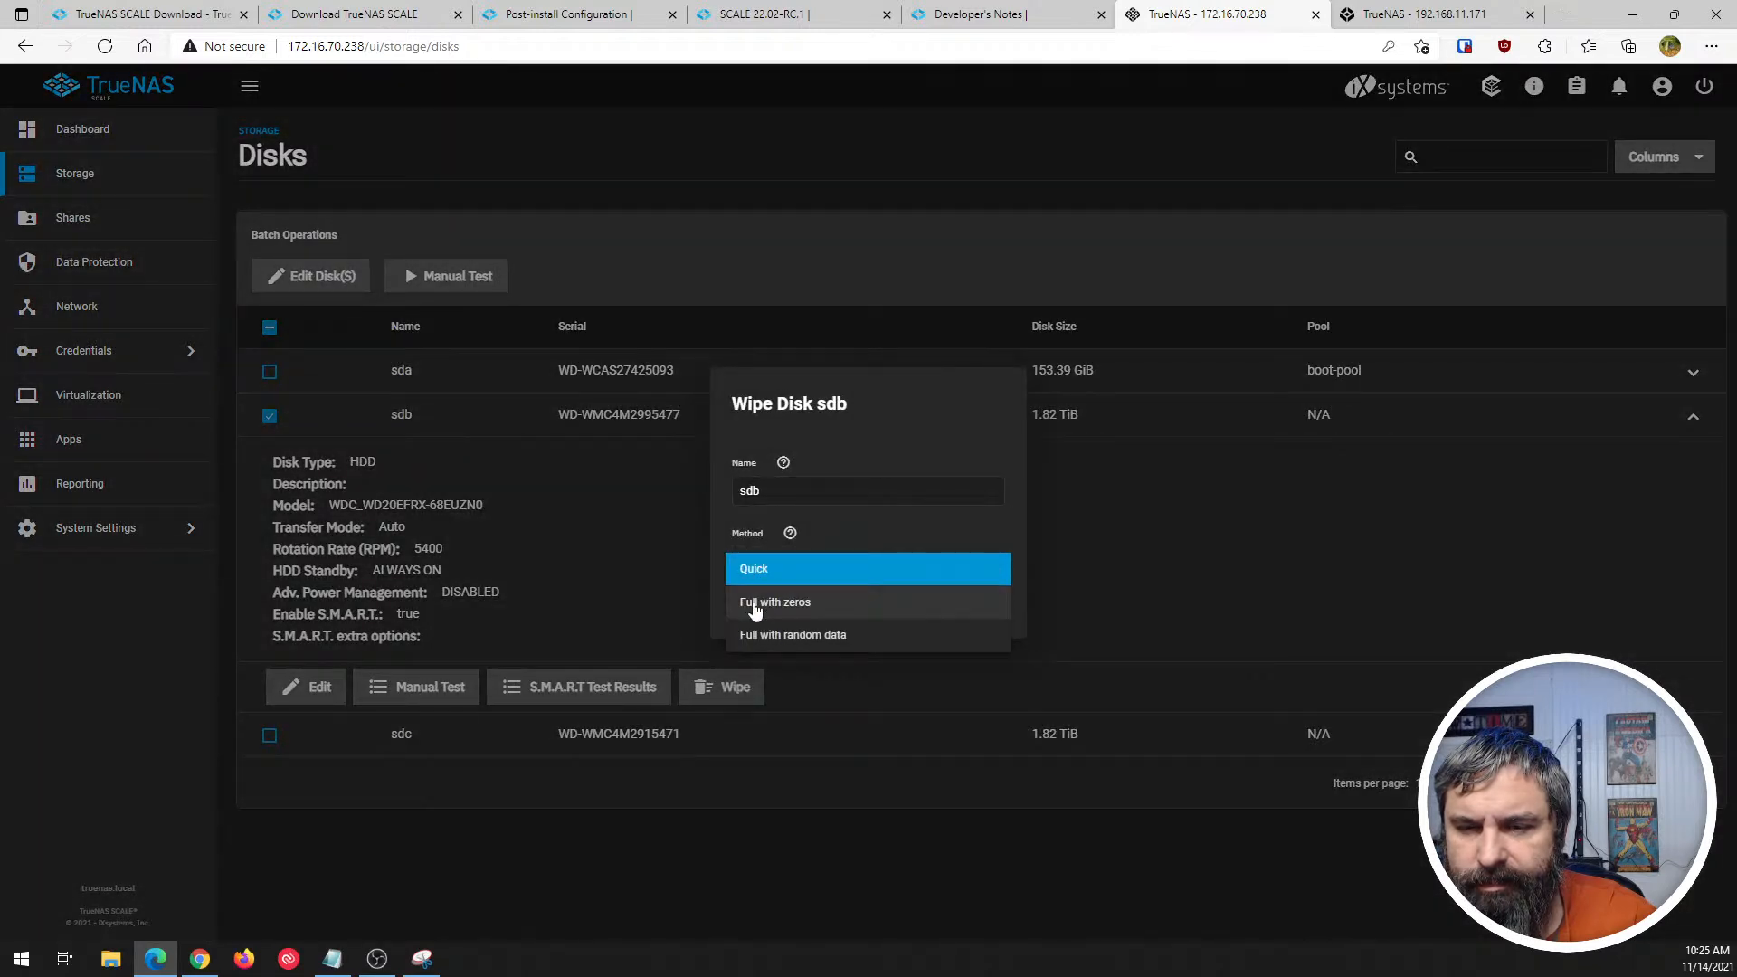
pyautogui.click(617, 562)
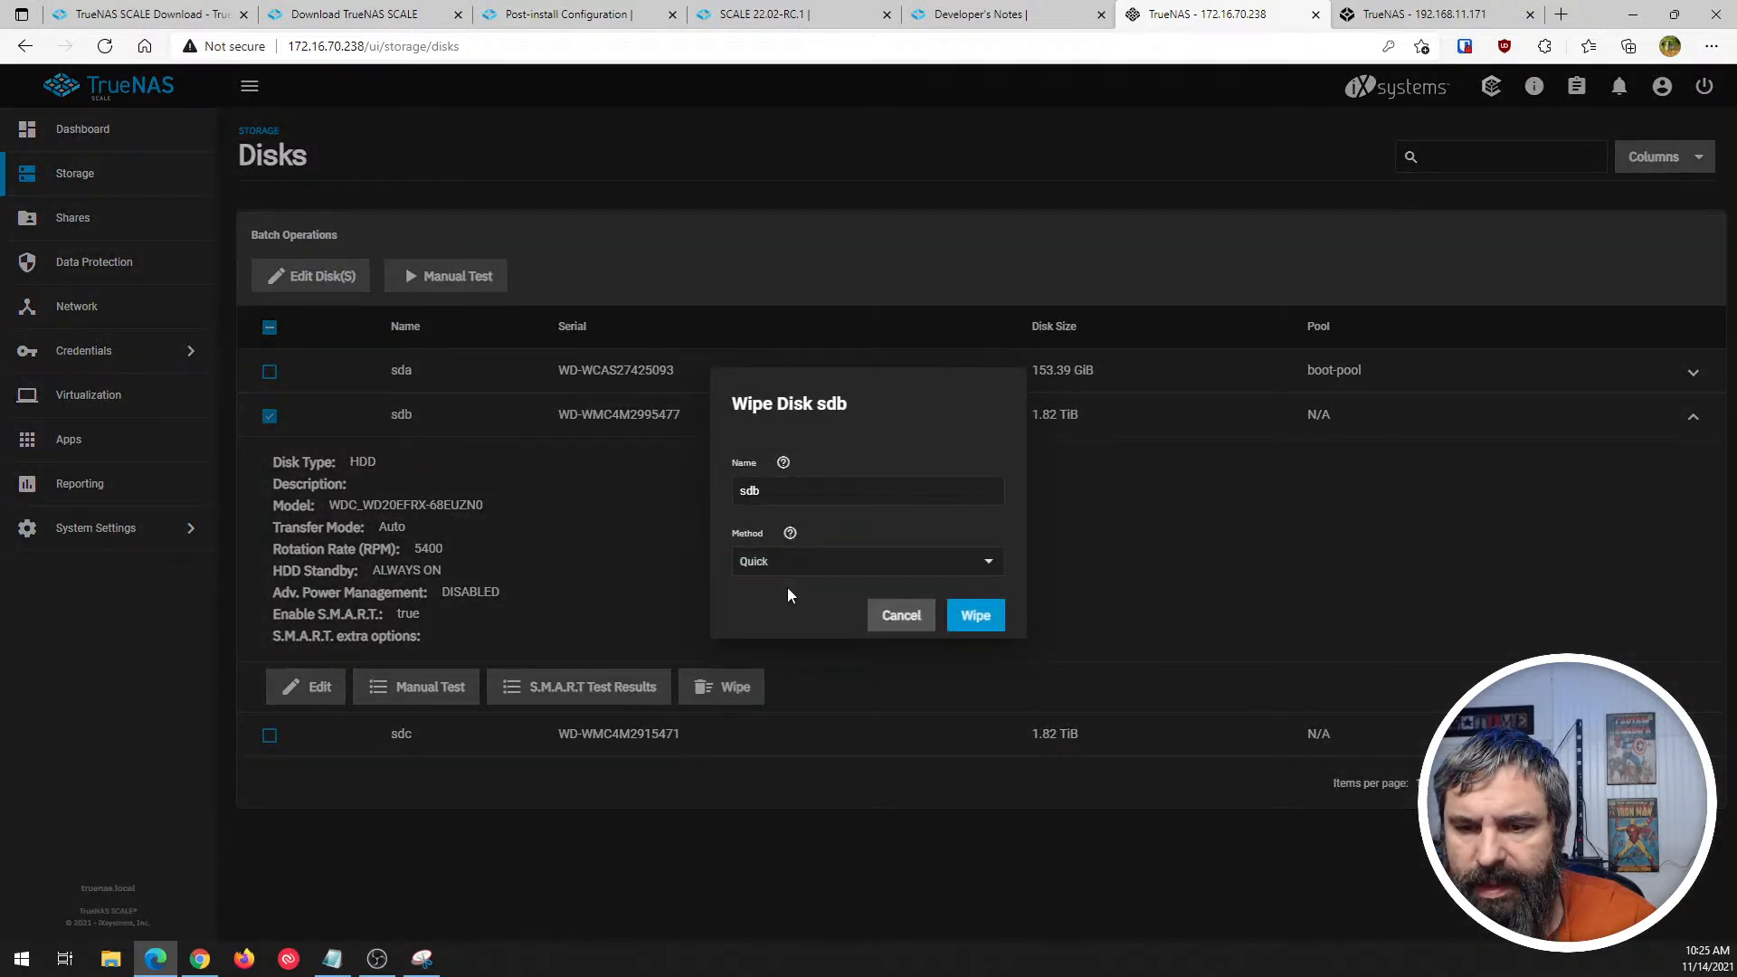
pyautogui.click(901, 616)
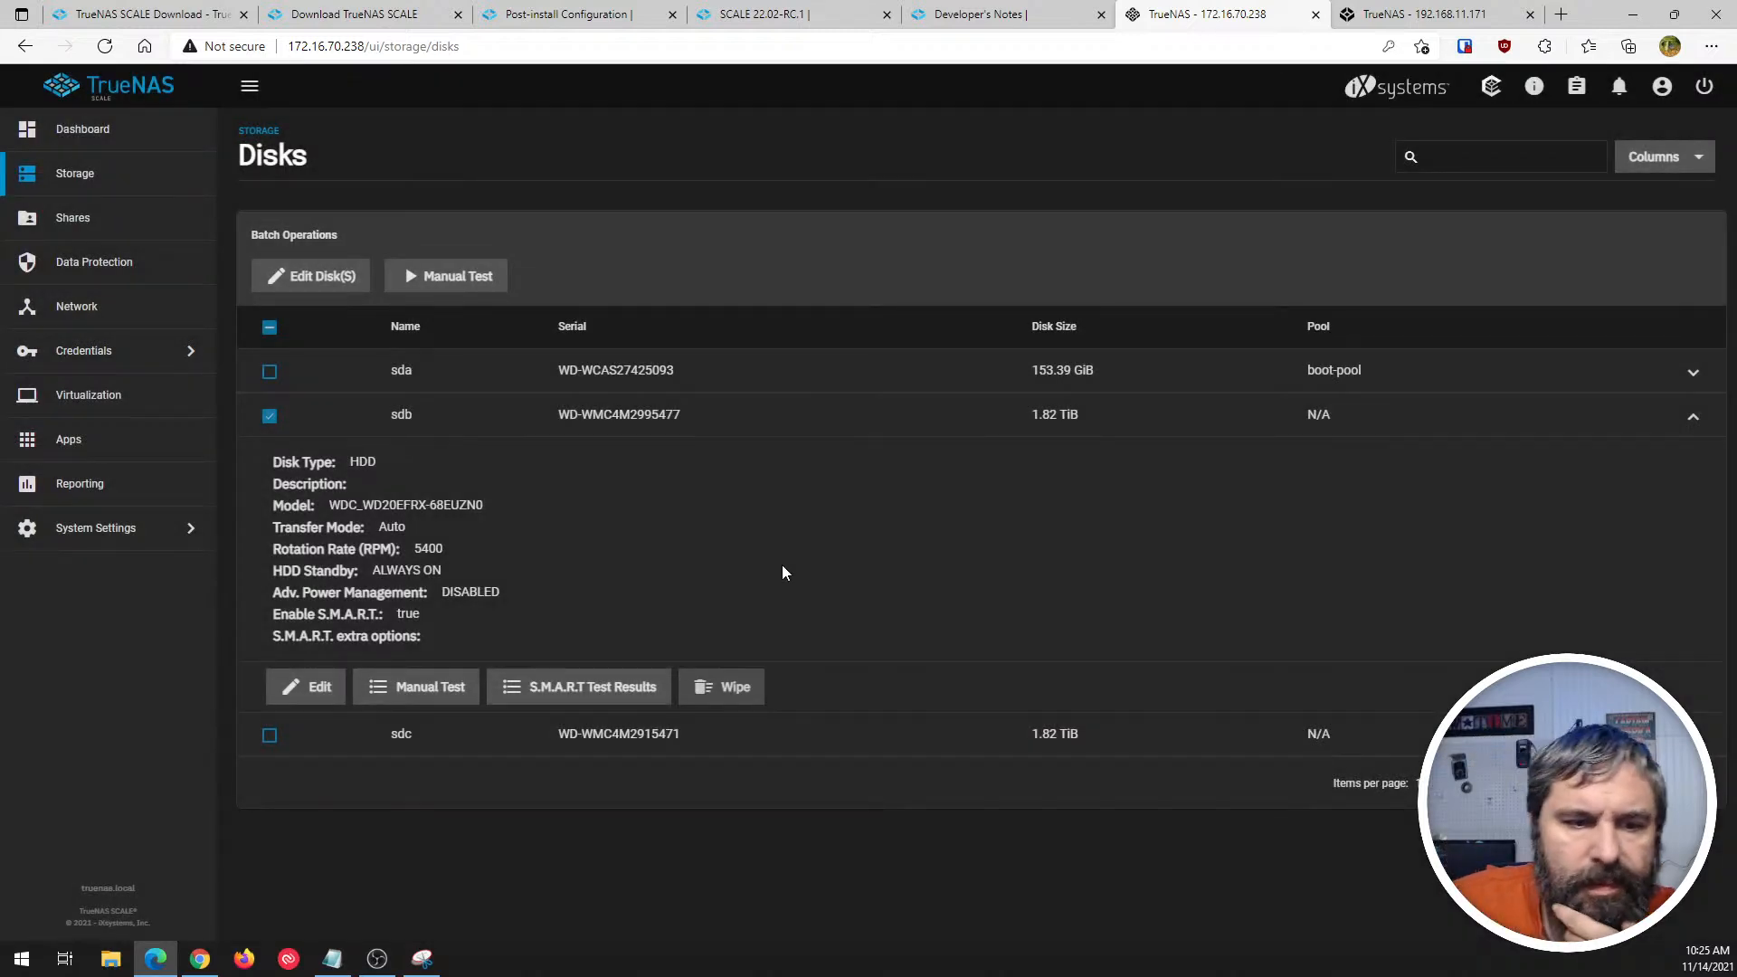
# - Check the system for available TrueNAS SCALE updates and refresh the update status
pyautogui.click(110, 136)
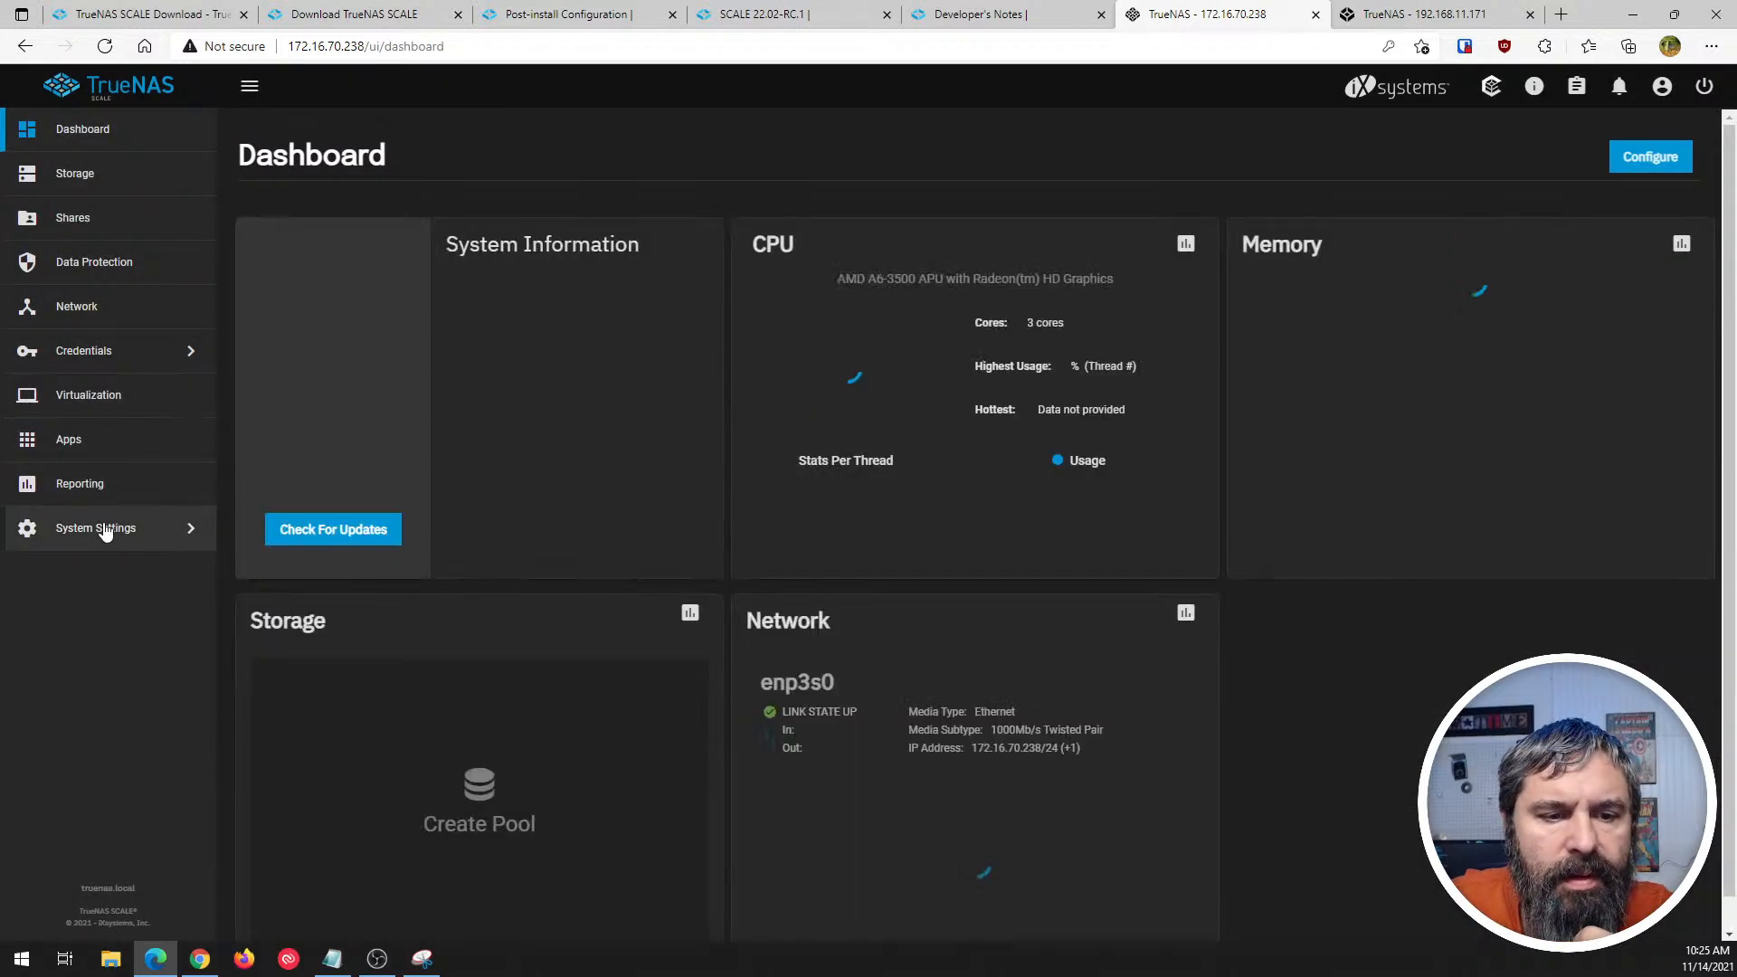
pyautogui.click(105, 530)
pyautogui.click(260, 136)
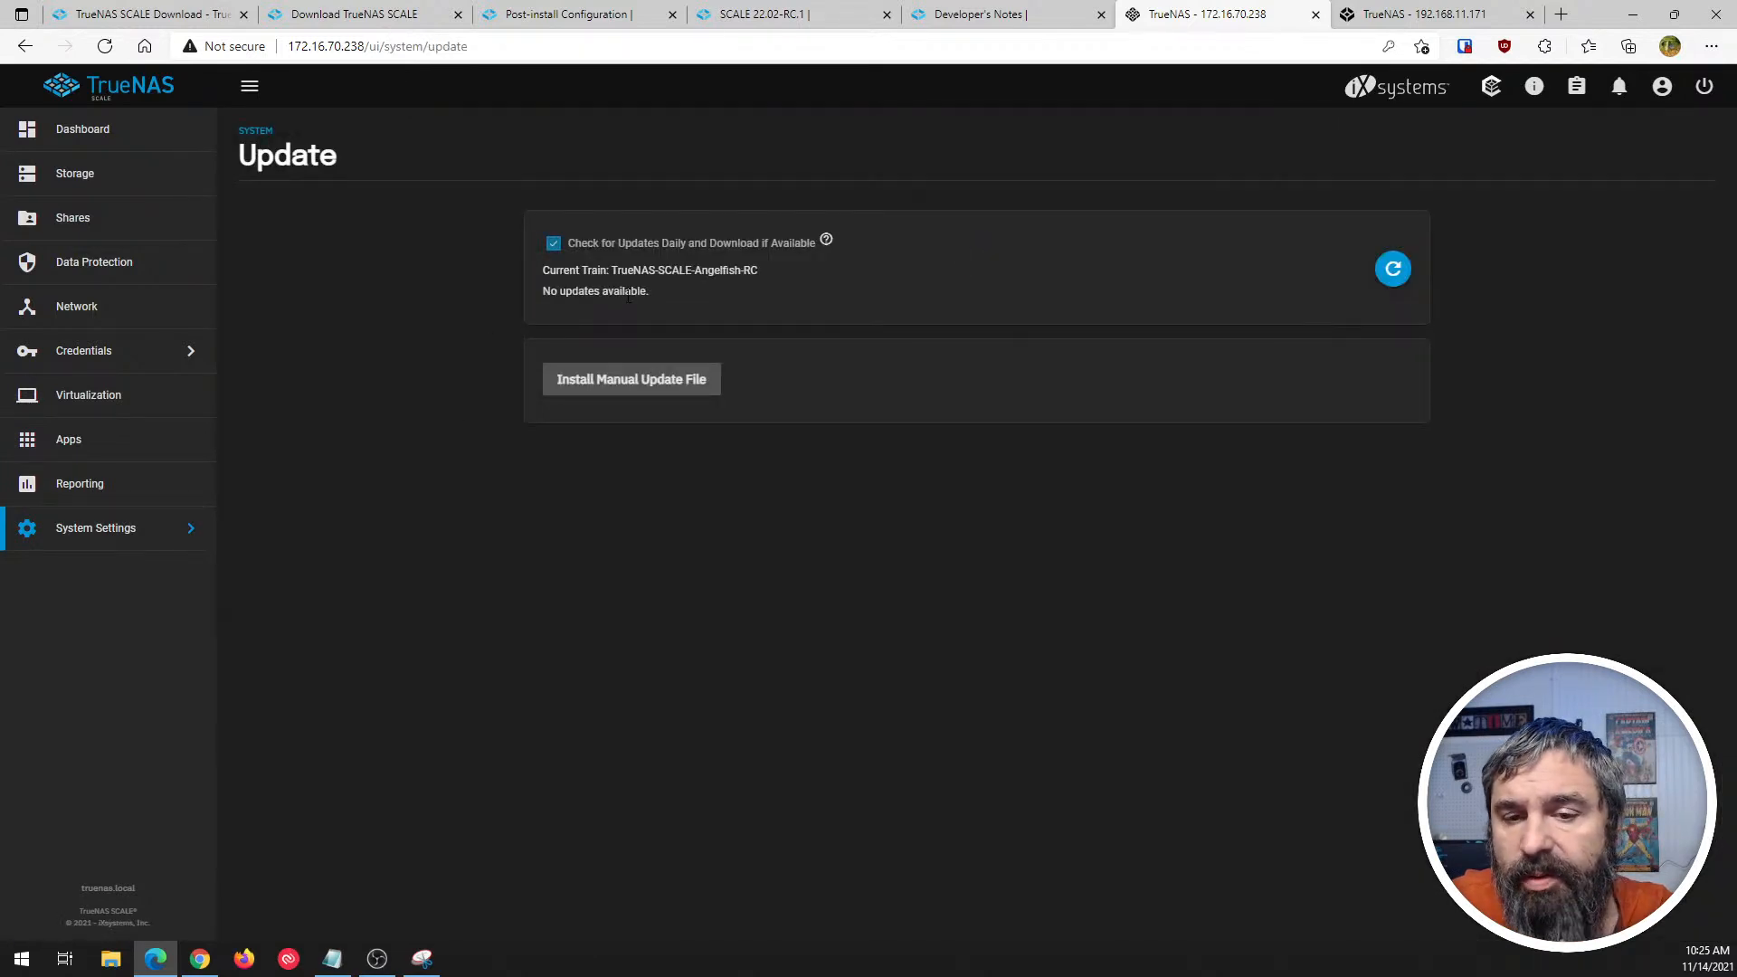
pyautogui.click(1404, 273)
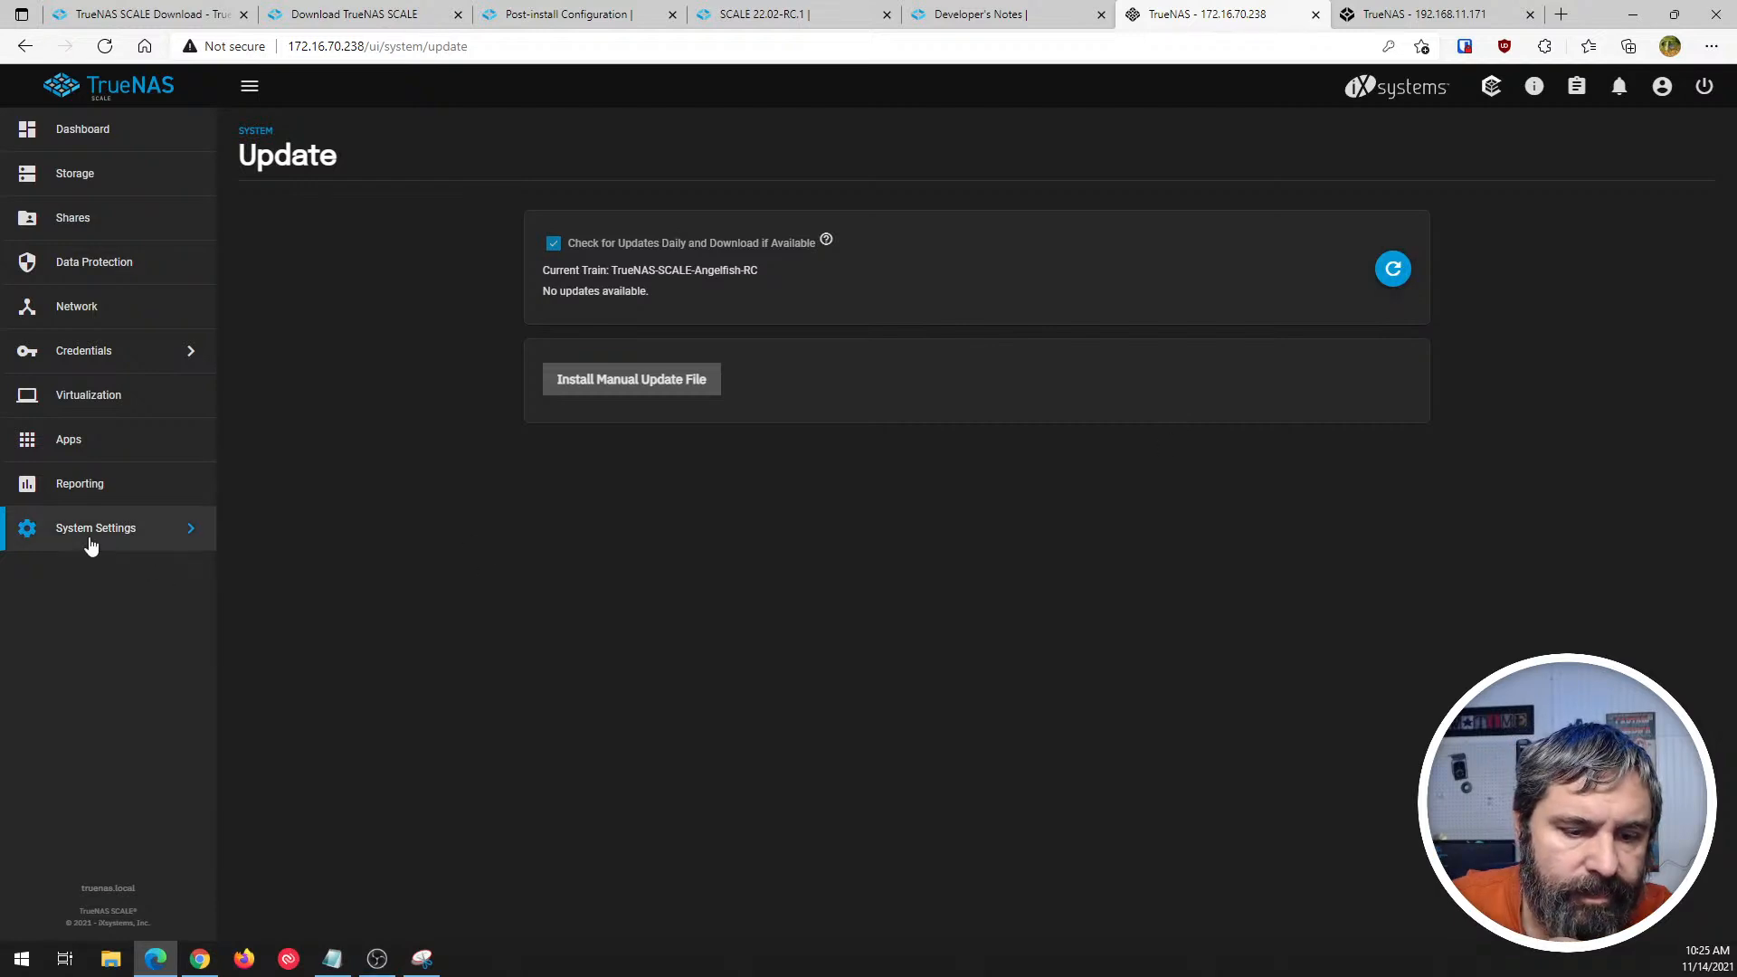
# - Return to the Storage page and shut down the TrueNAS SCALE system, confirming the shutdown
pyautogui.click(66, 136)
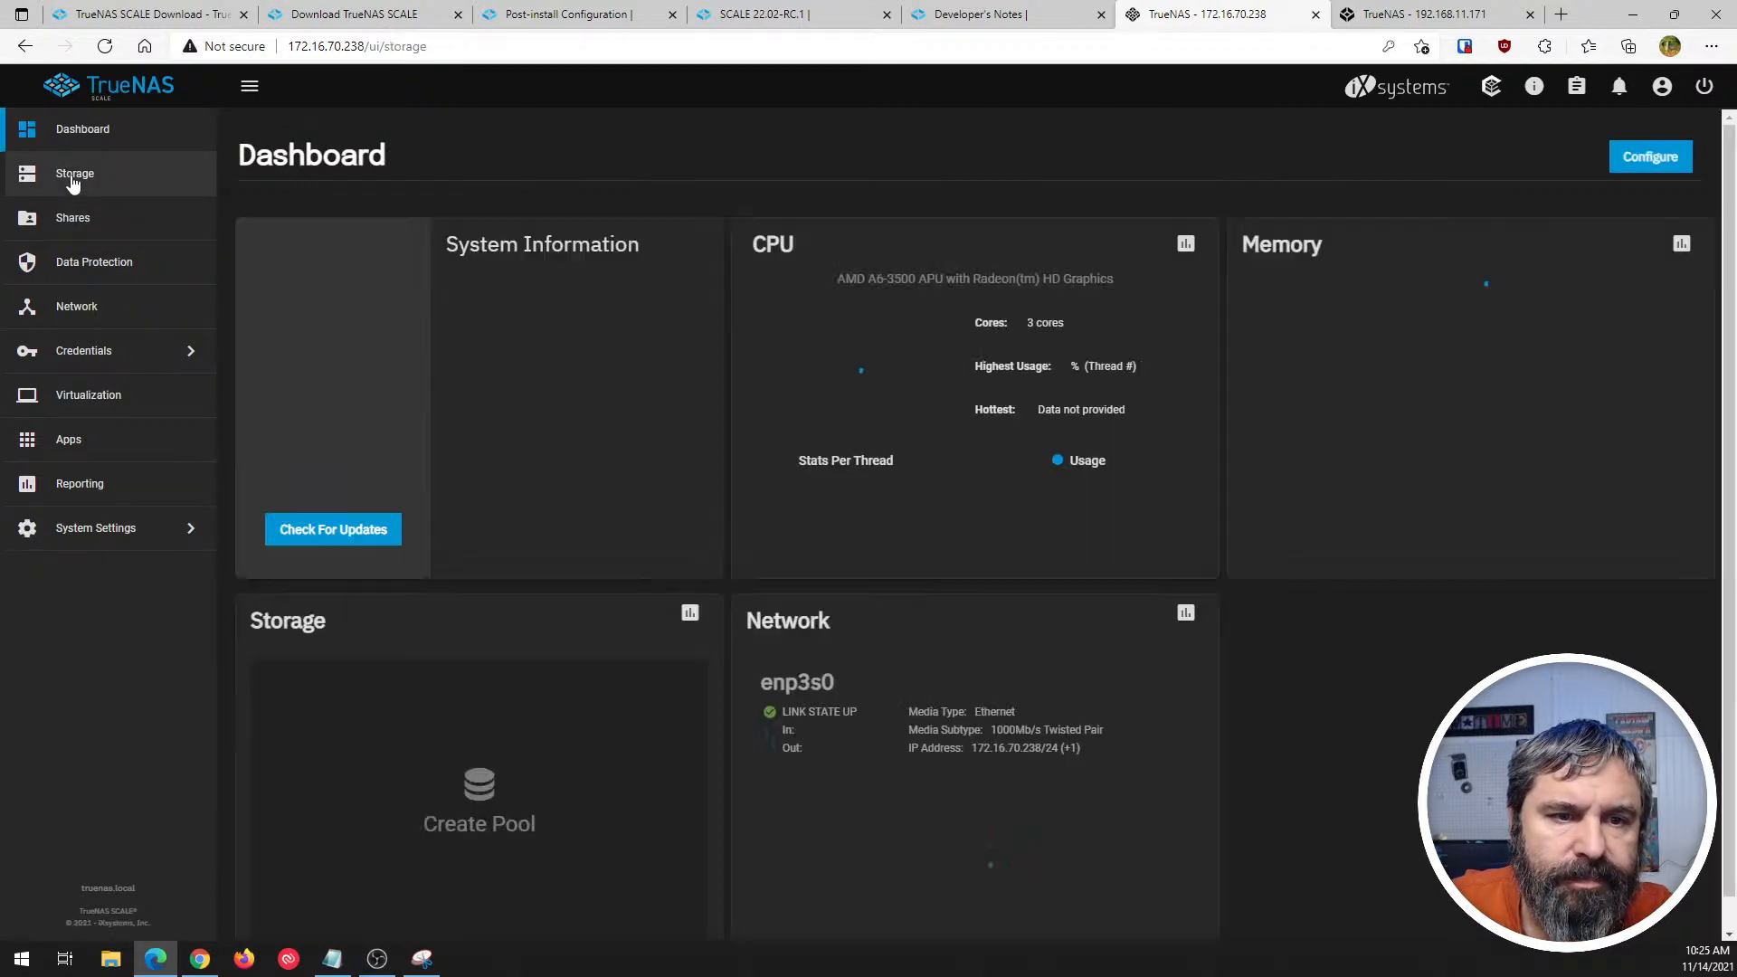
pyautogui.click(74, 181)
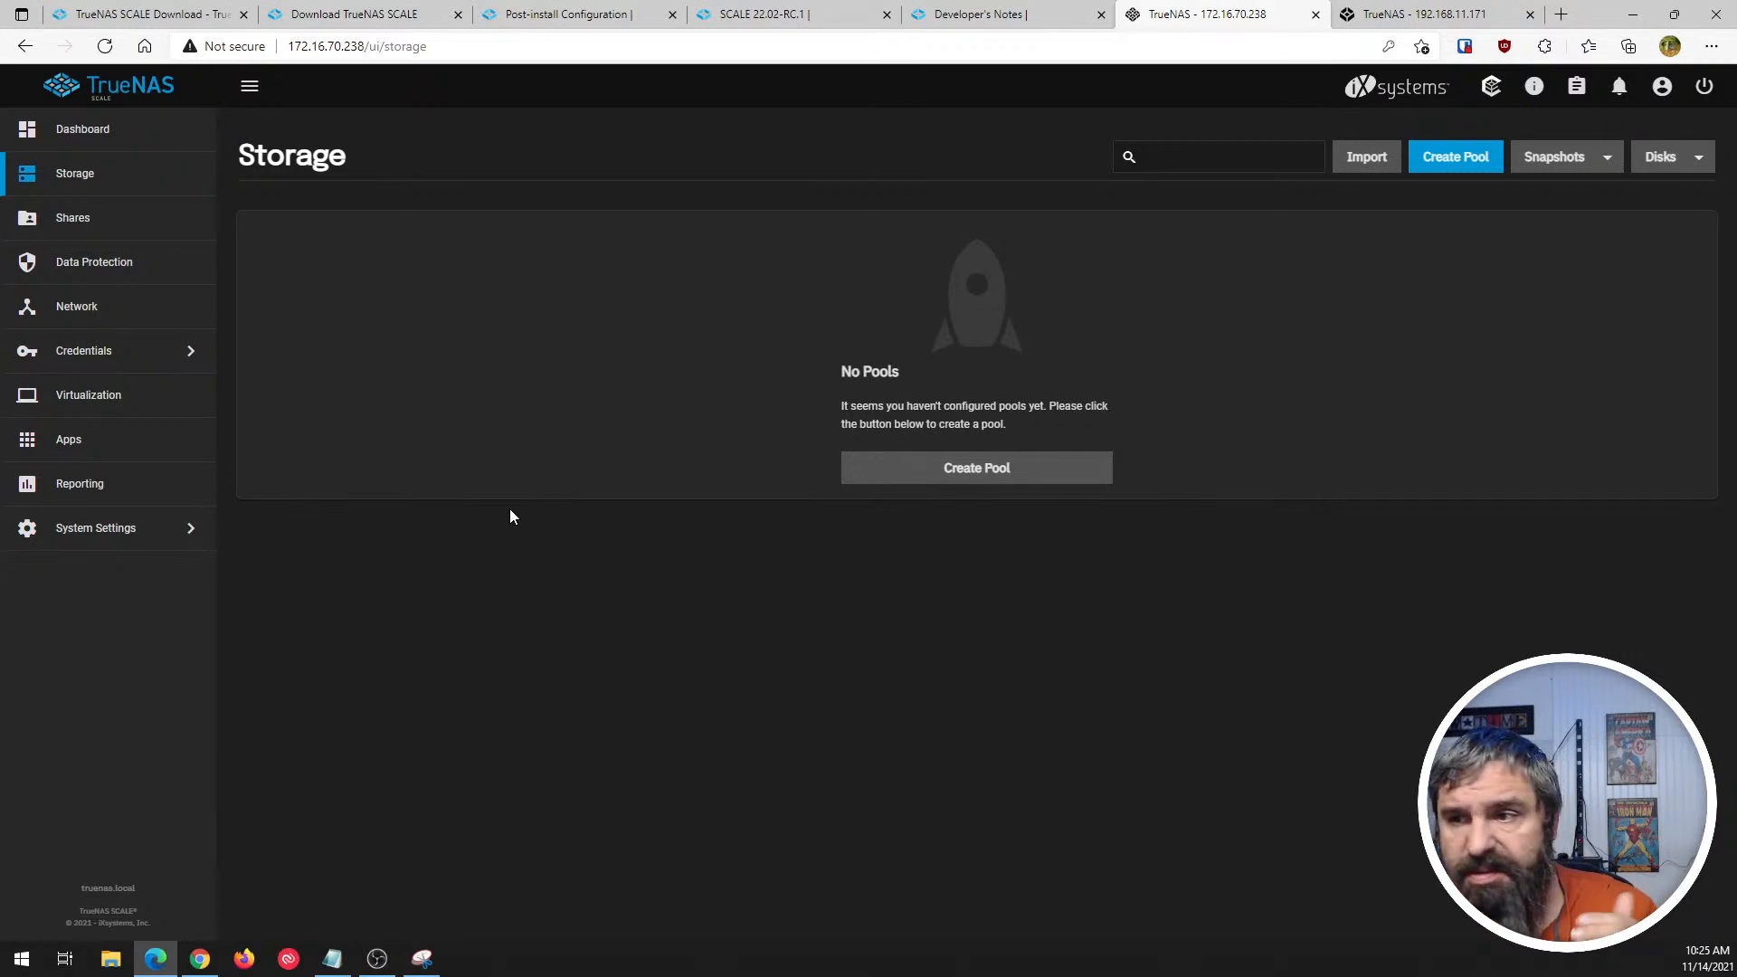
pyautogui.click(1703, 86)
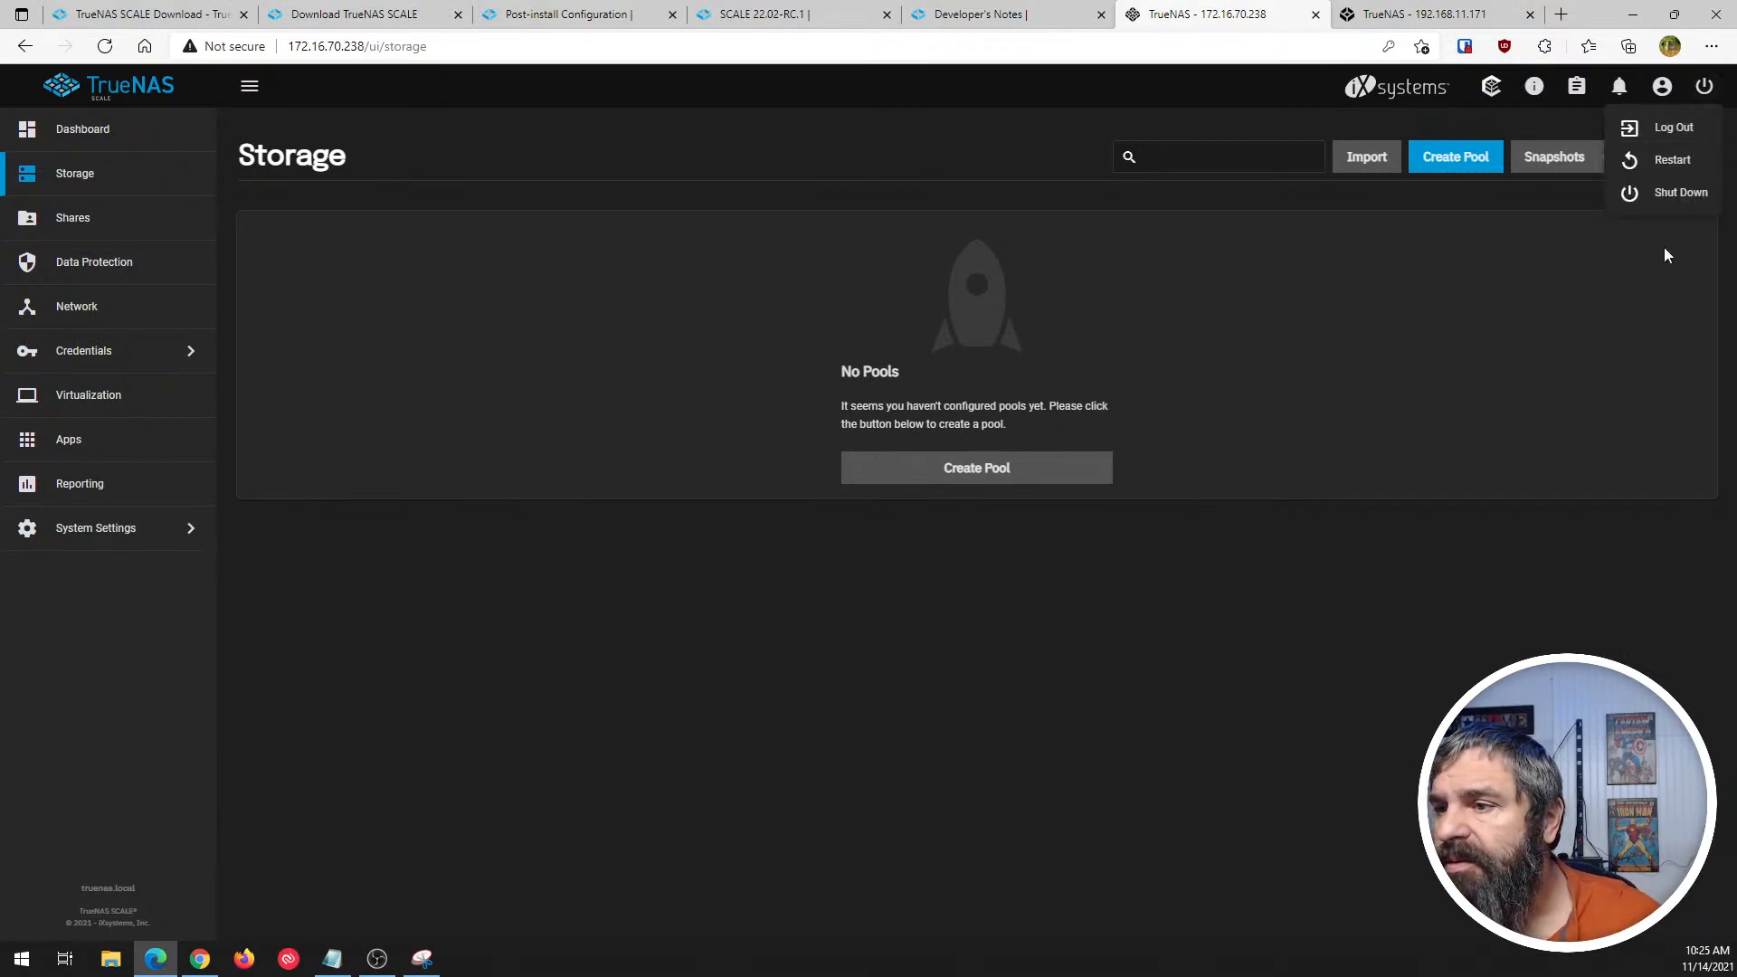
pyautogui.click(1669, 193)
pyautogui.click(748, 547)
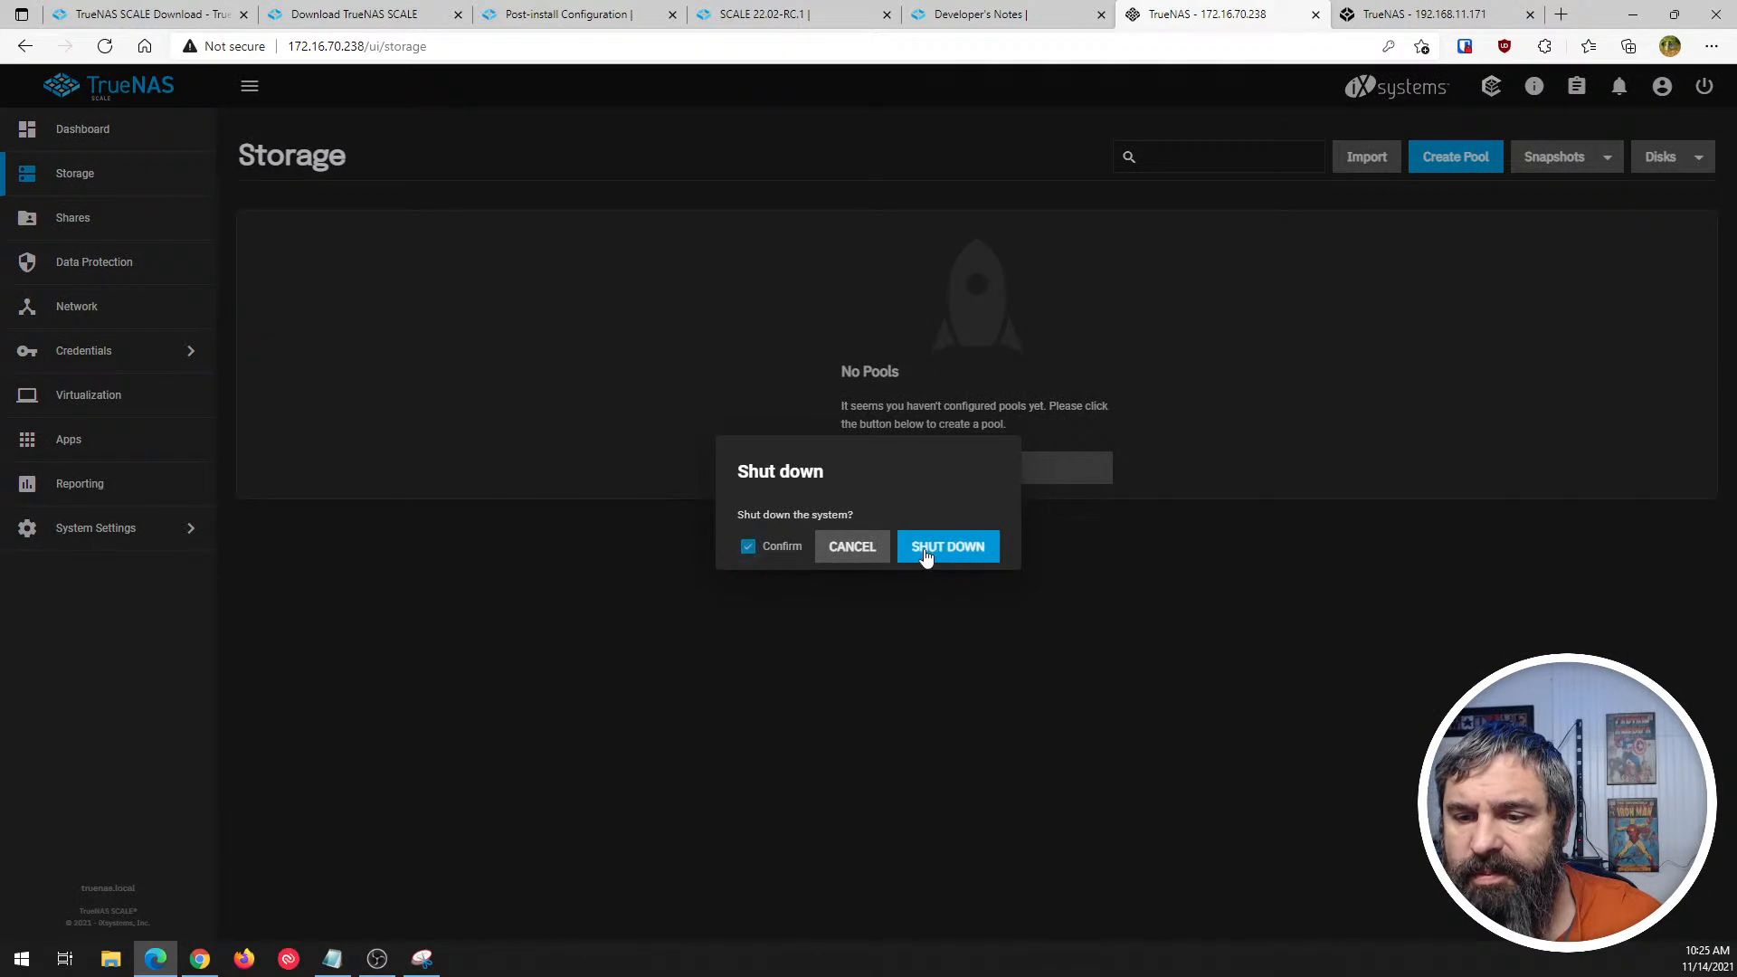
pyautogui.click(925, 551)
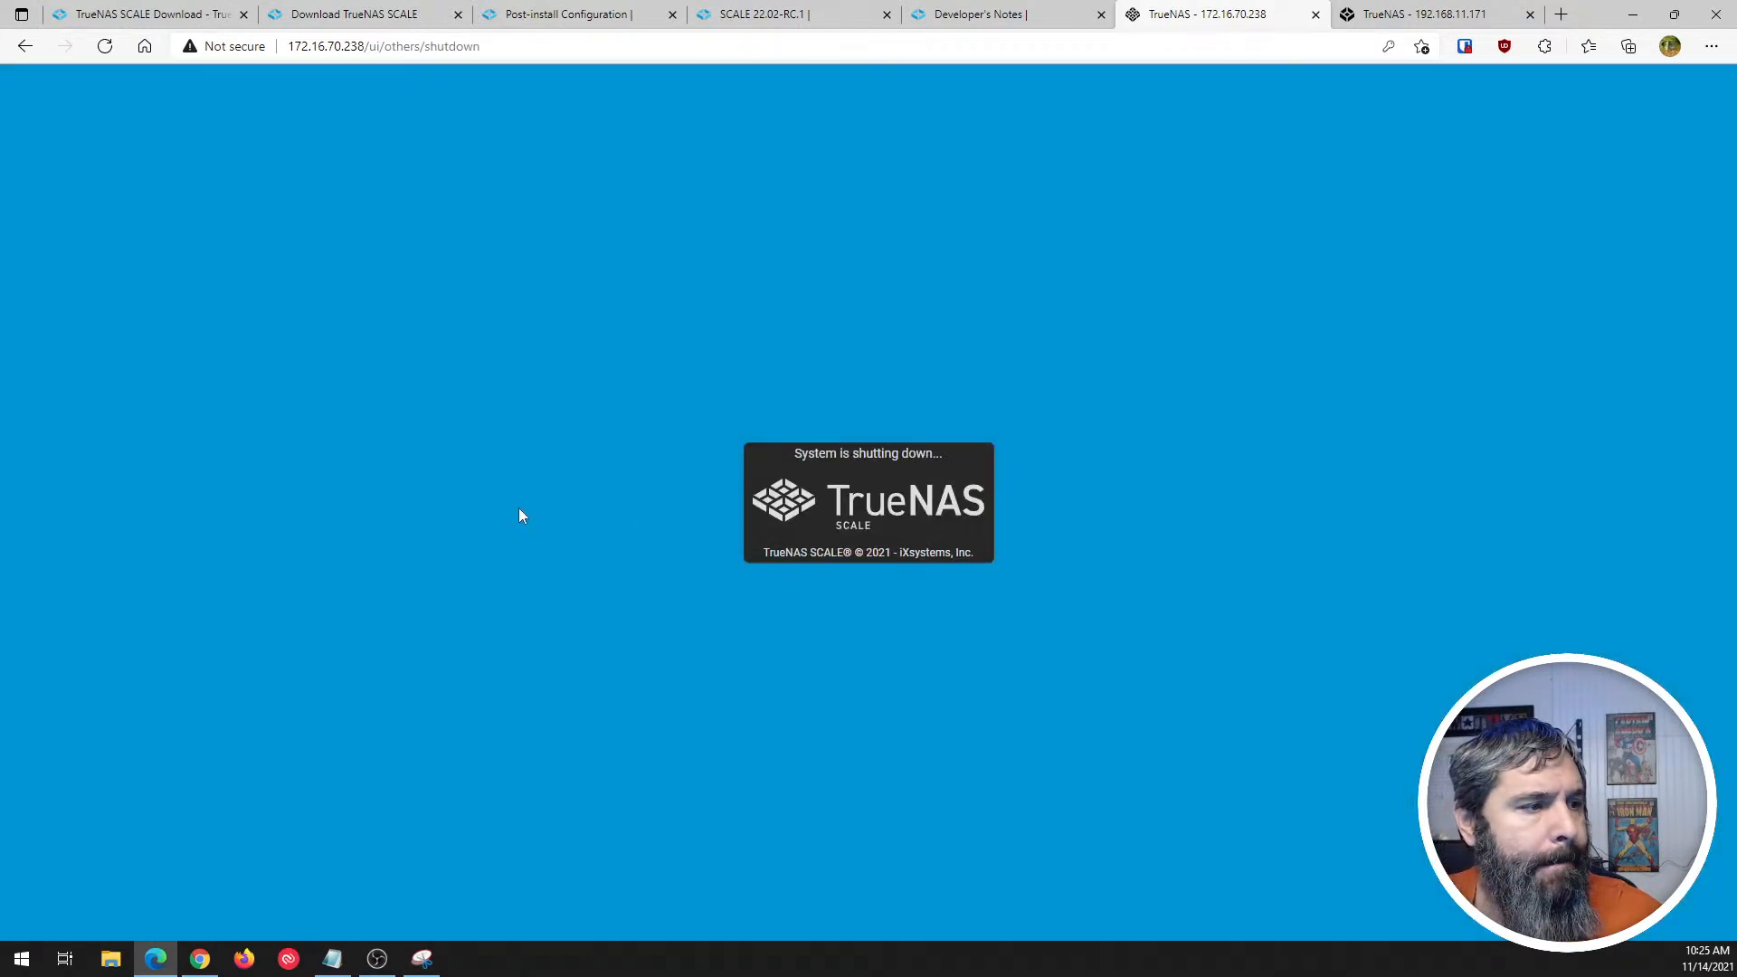
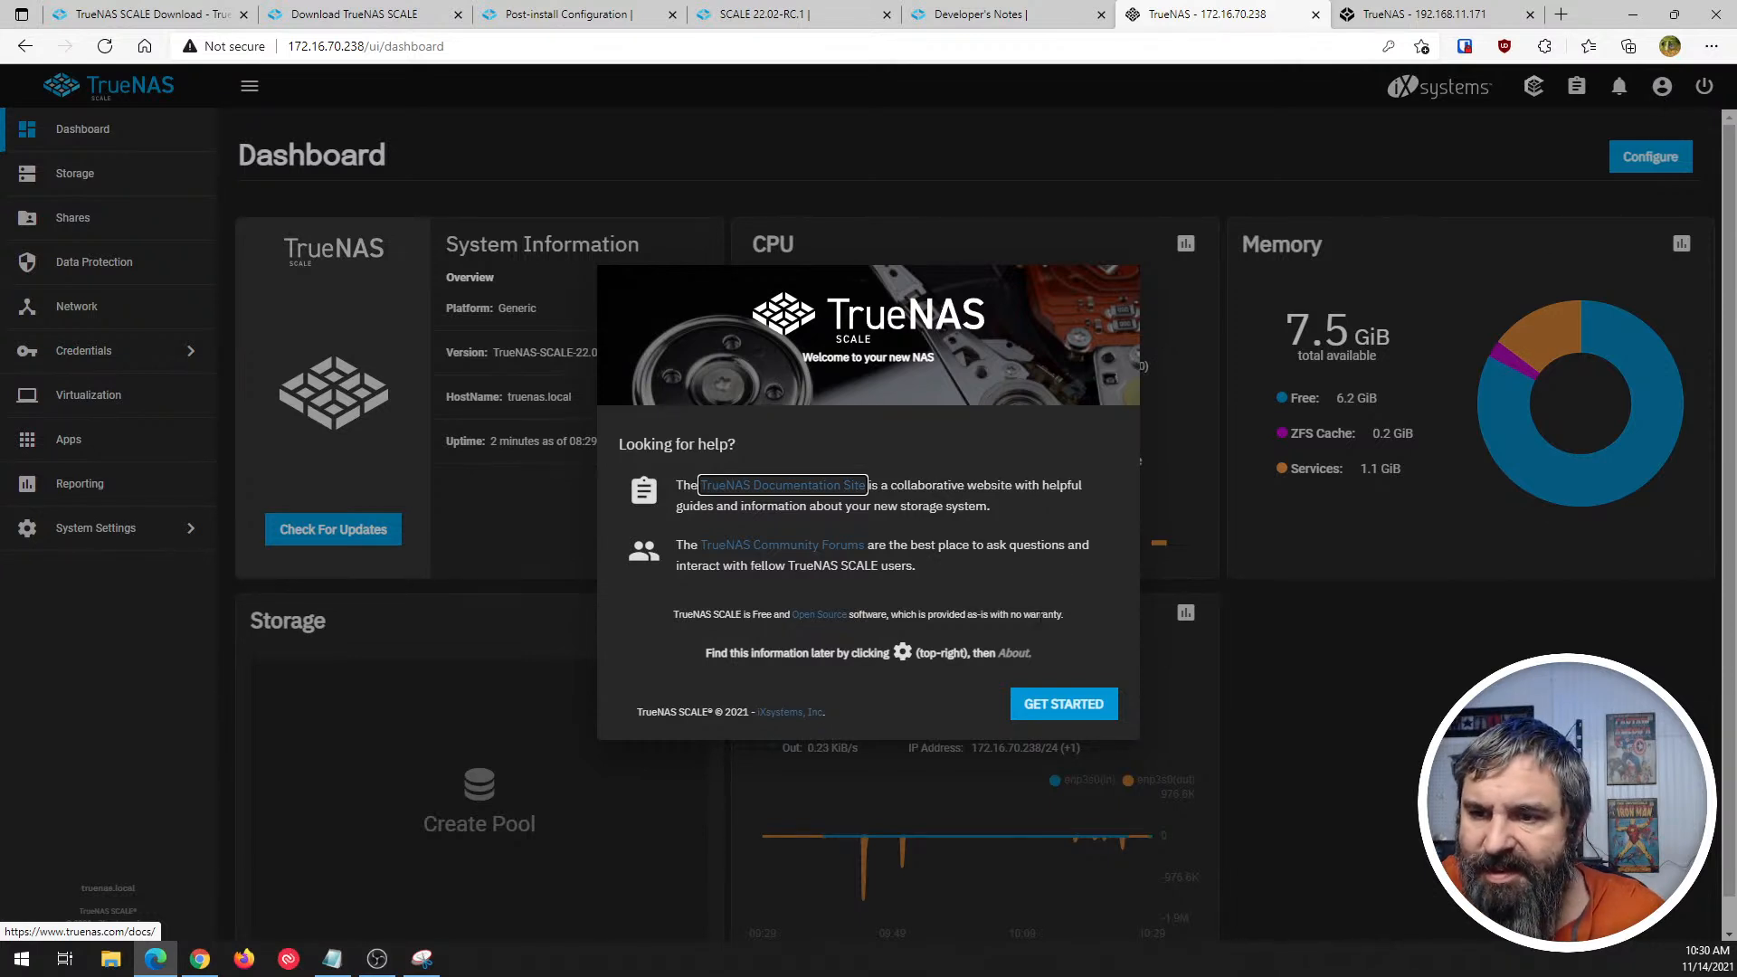
# - Dismiss the TrueNAS SCALE welcome message and review the disk list from the Storage page
pyautogui.click(1036, 720)
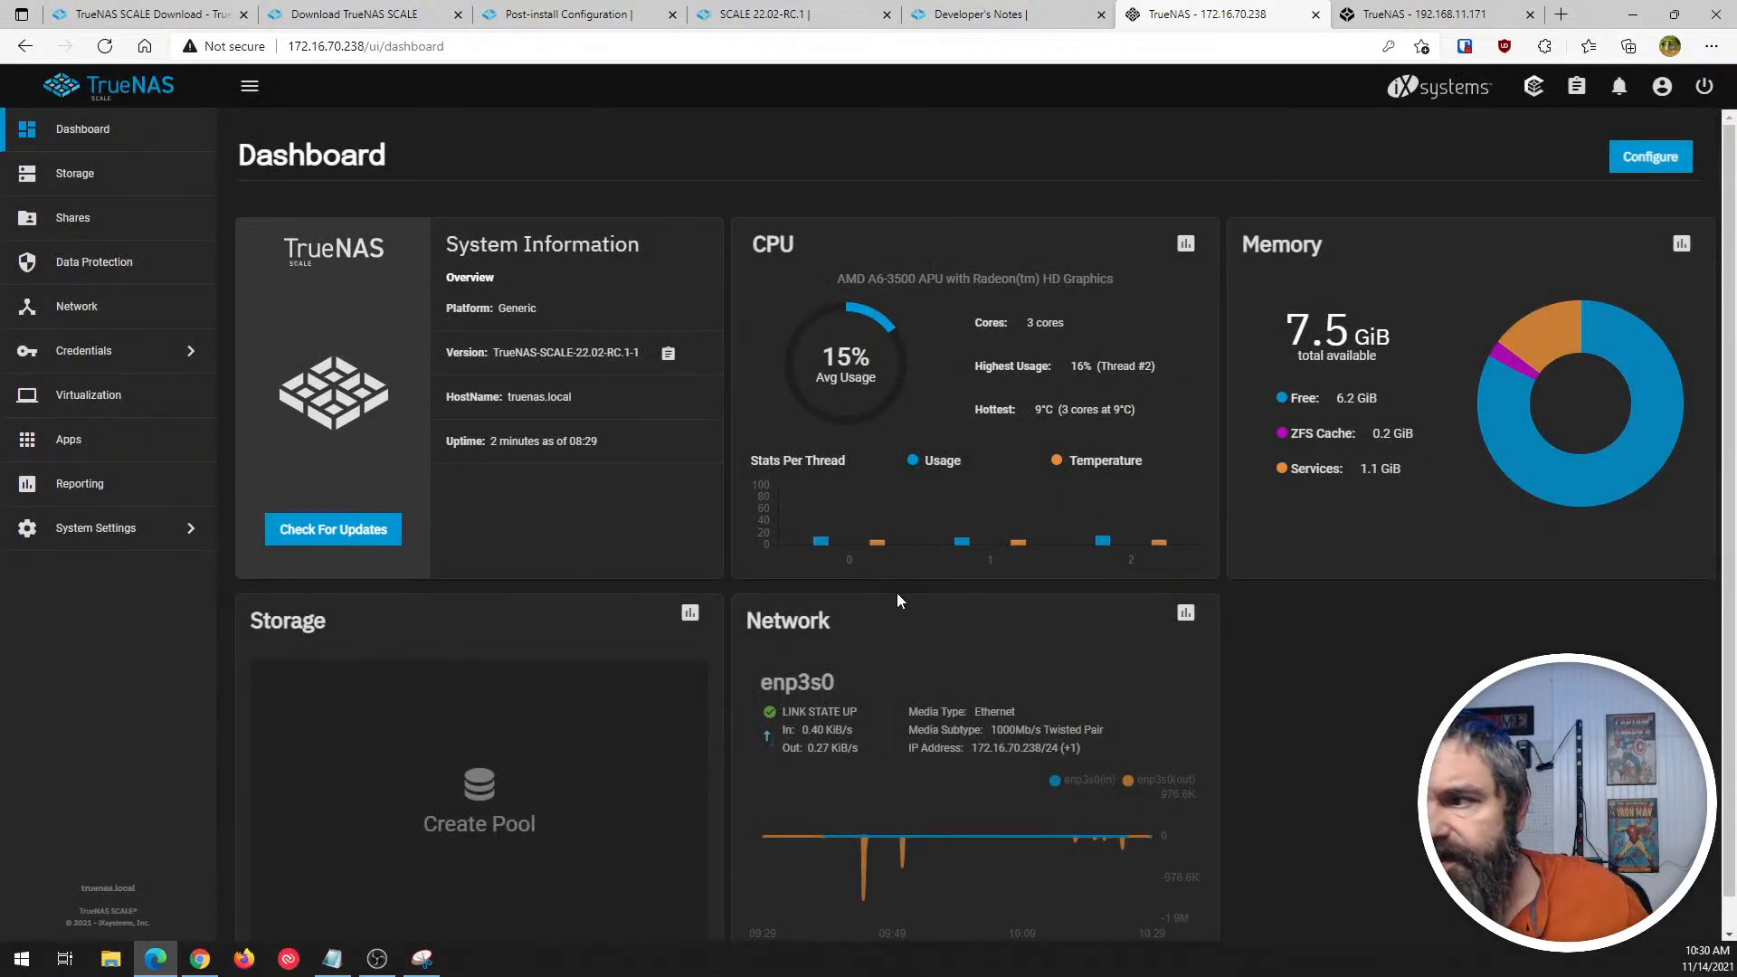
pyautogui.click(77, 189)
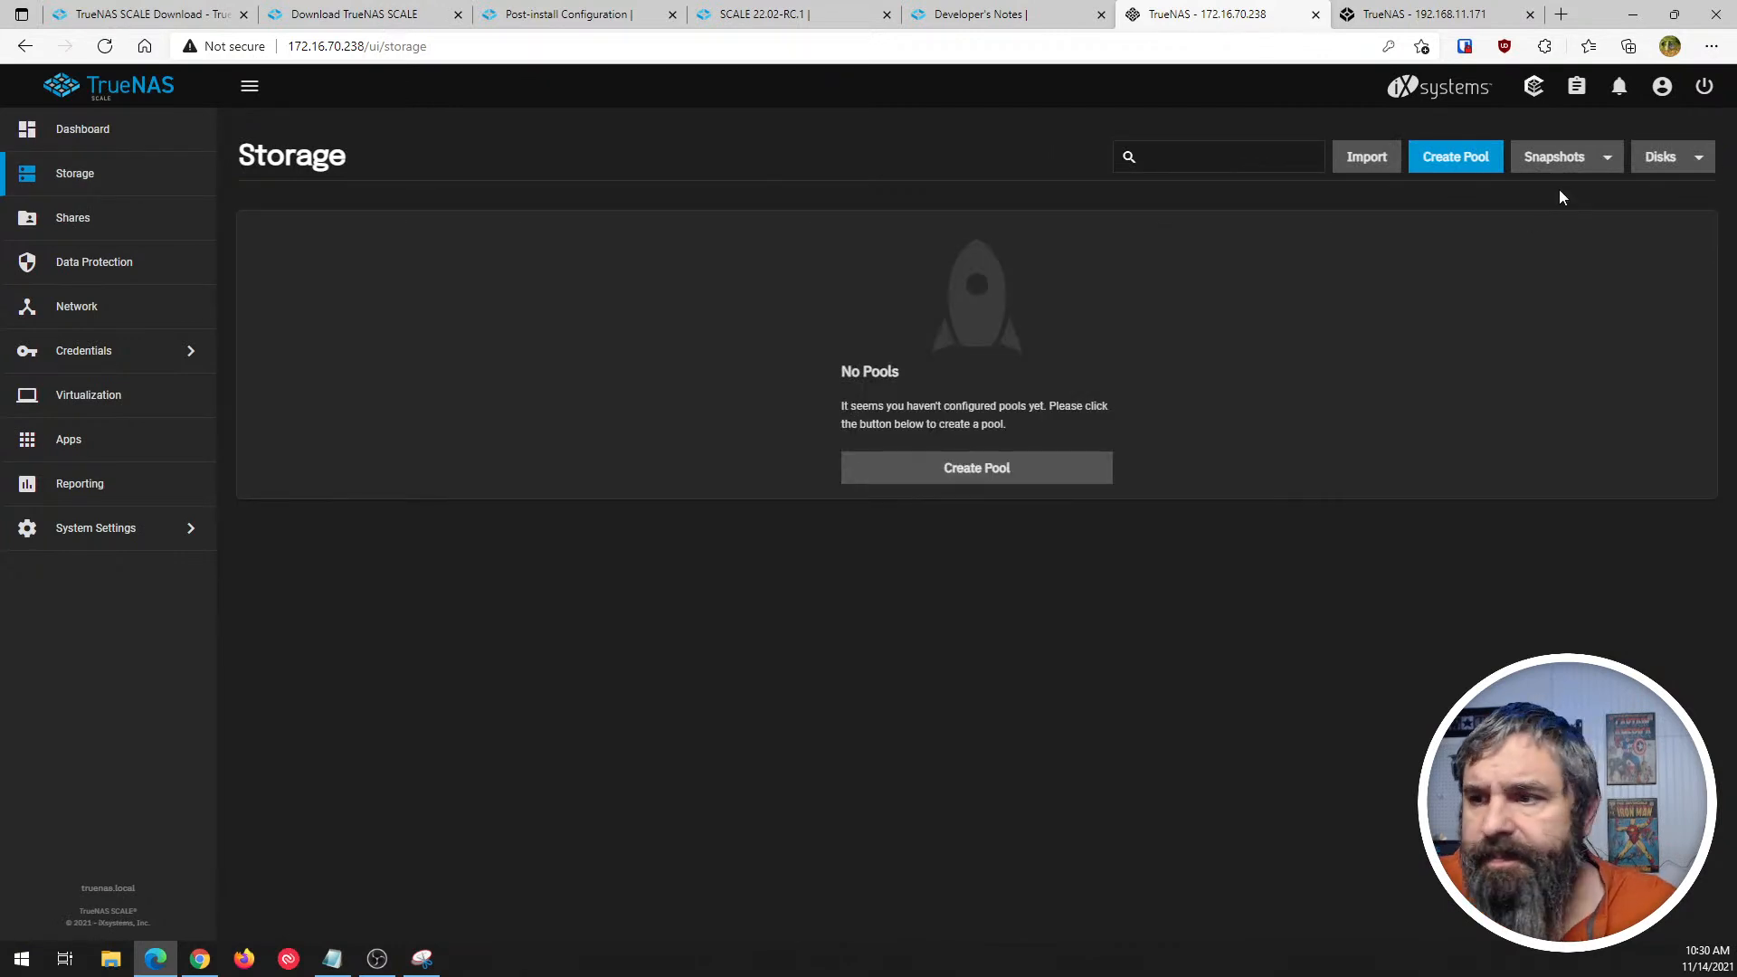
pyautogui.click(1657, 161)
pyautogui.click(1639, 195)
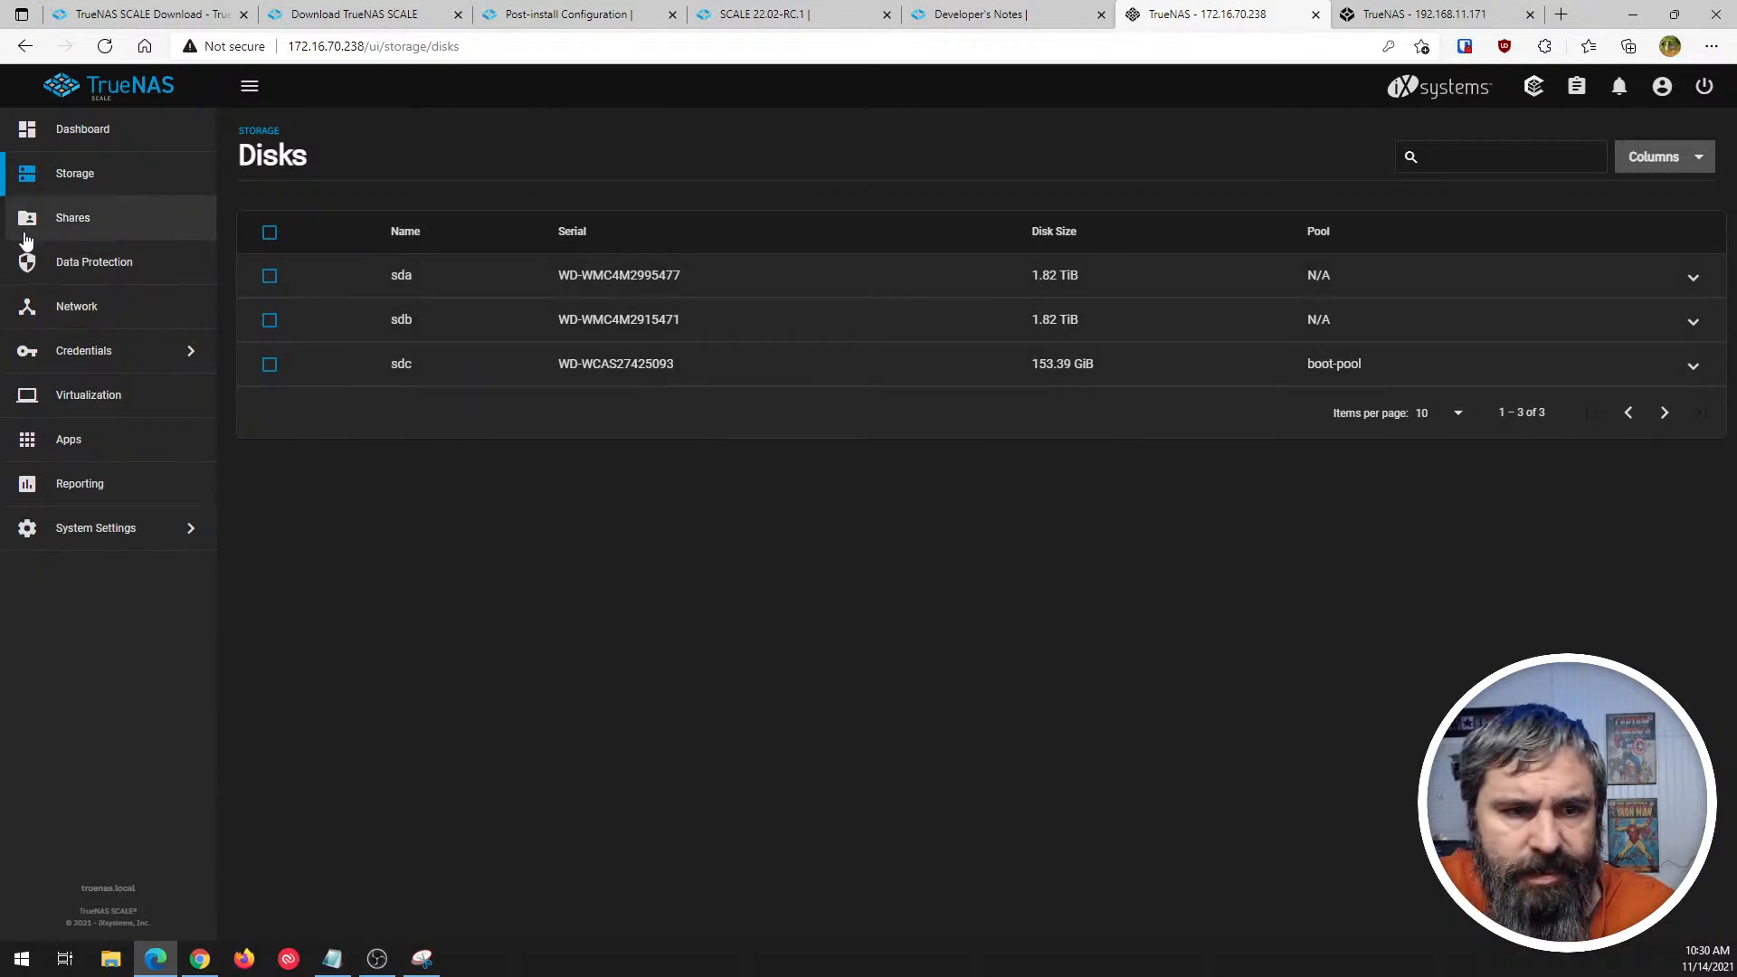
# - Create a mirrored pool named Tank from disks sda and sdb, confirming that the contents of the added disks are erased
pyautogui.click(83, 174)
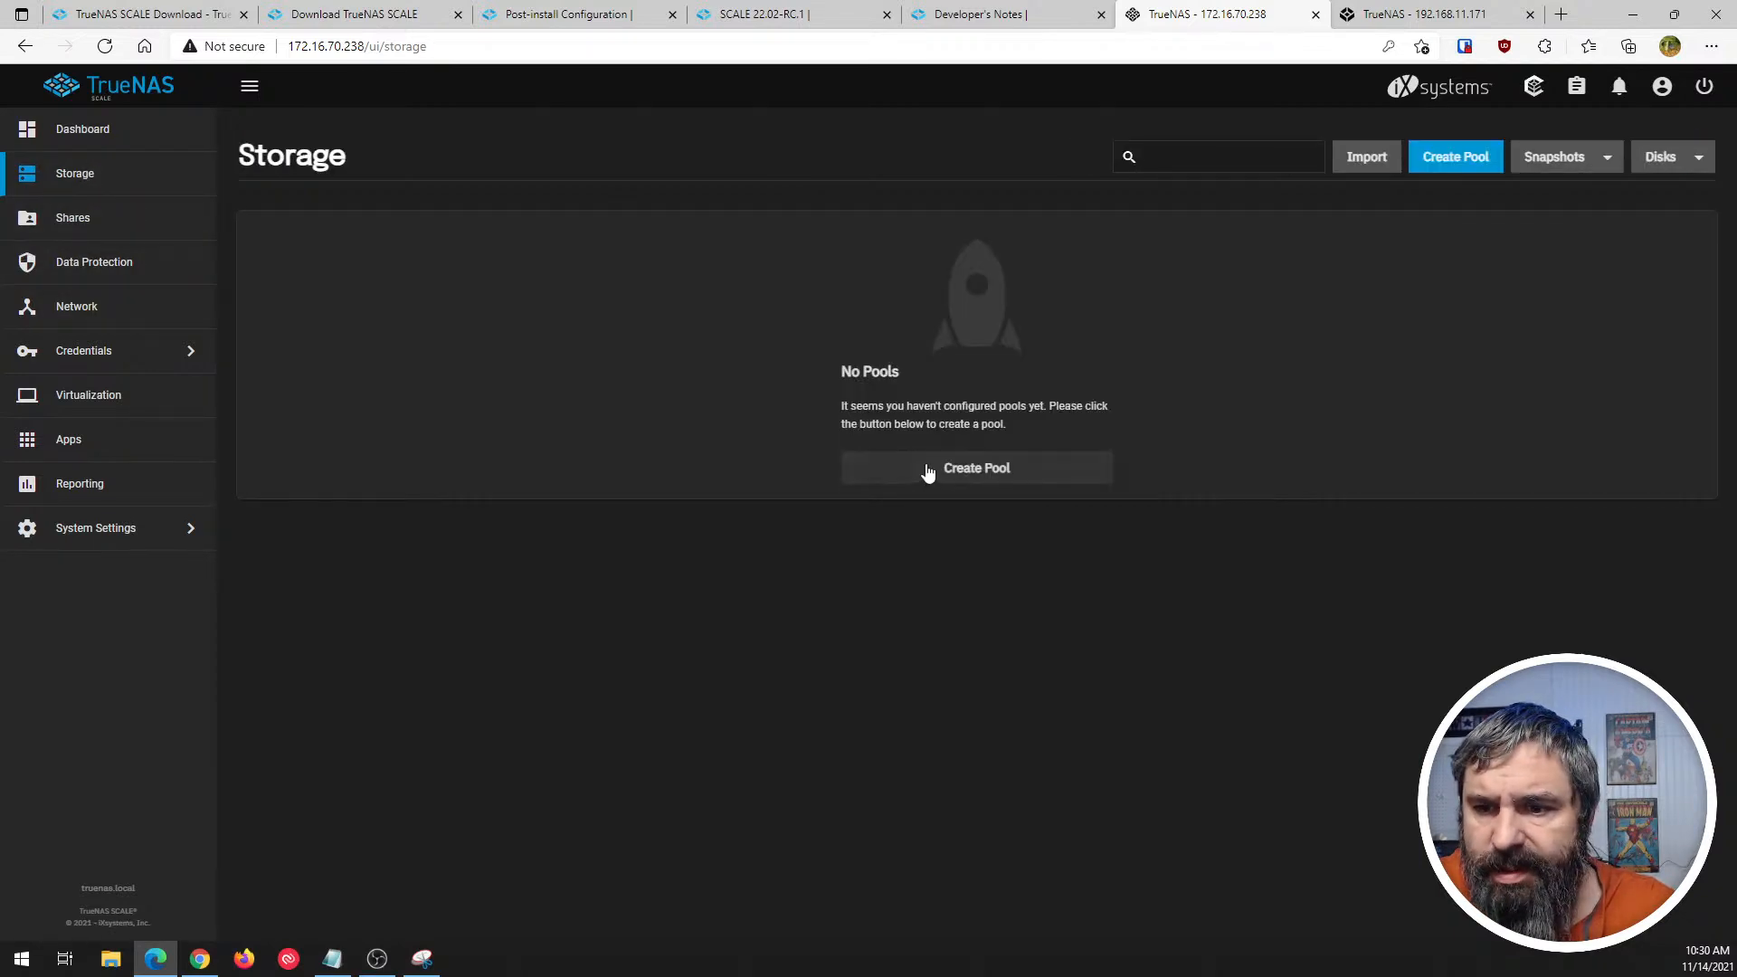
pyautogui.click(927, 472)
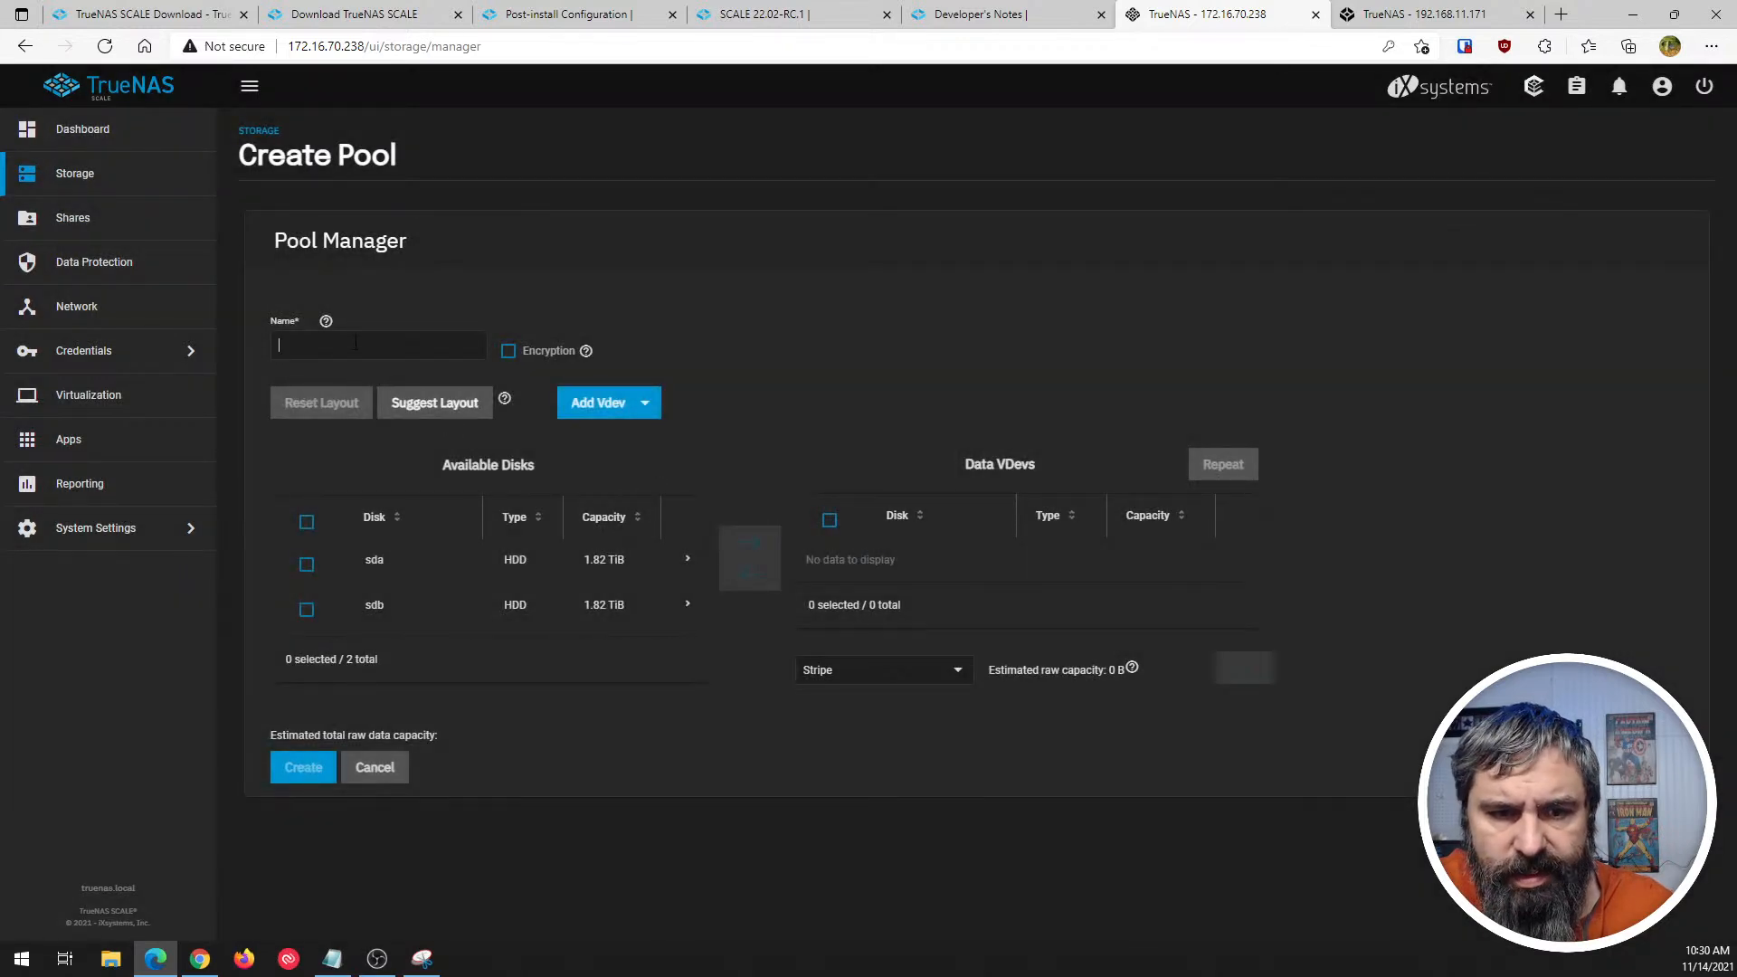
pyautogui.click(356, 341)
pyautogui.write('Tank')
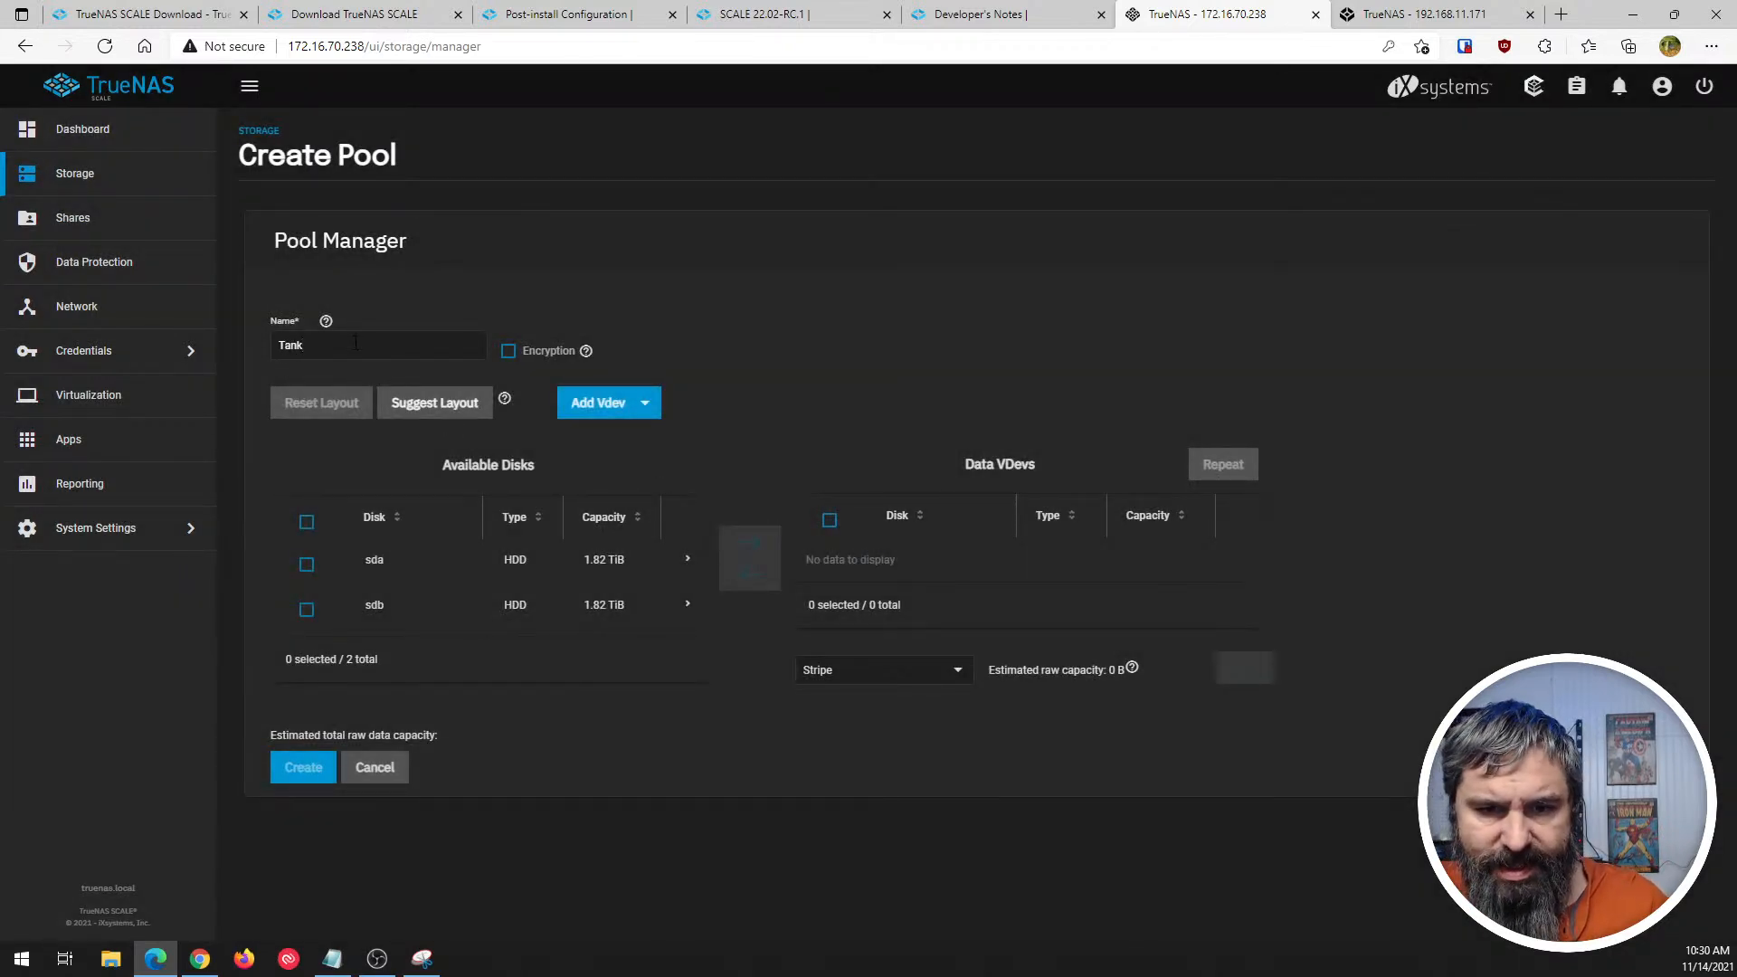
pyautogui.click(307, 522)
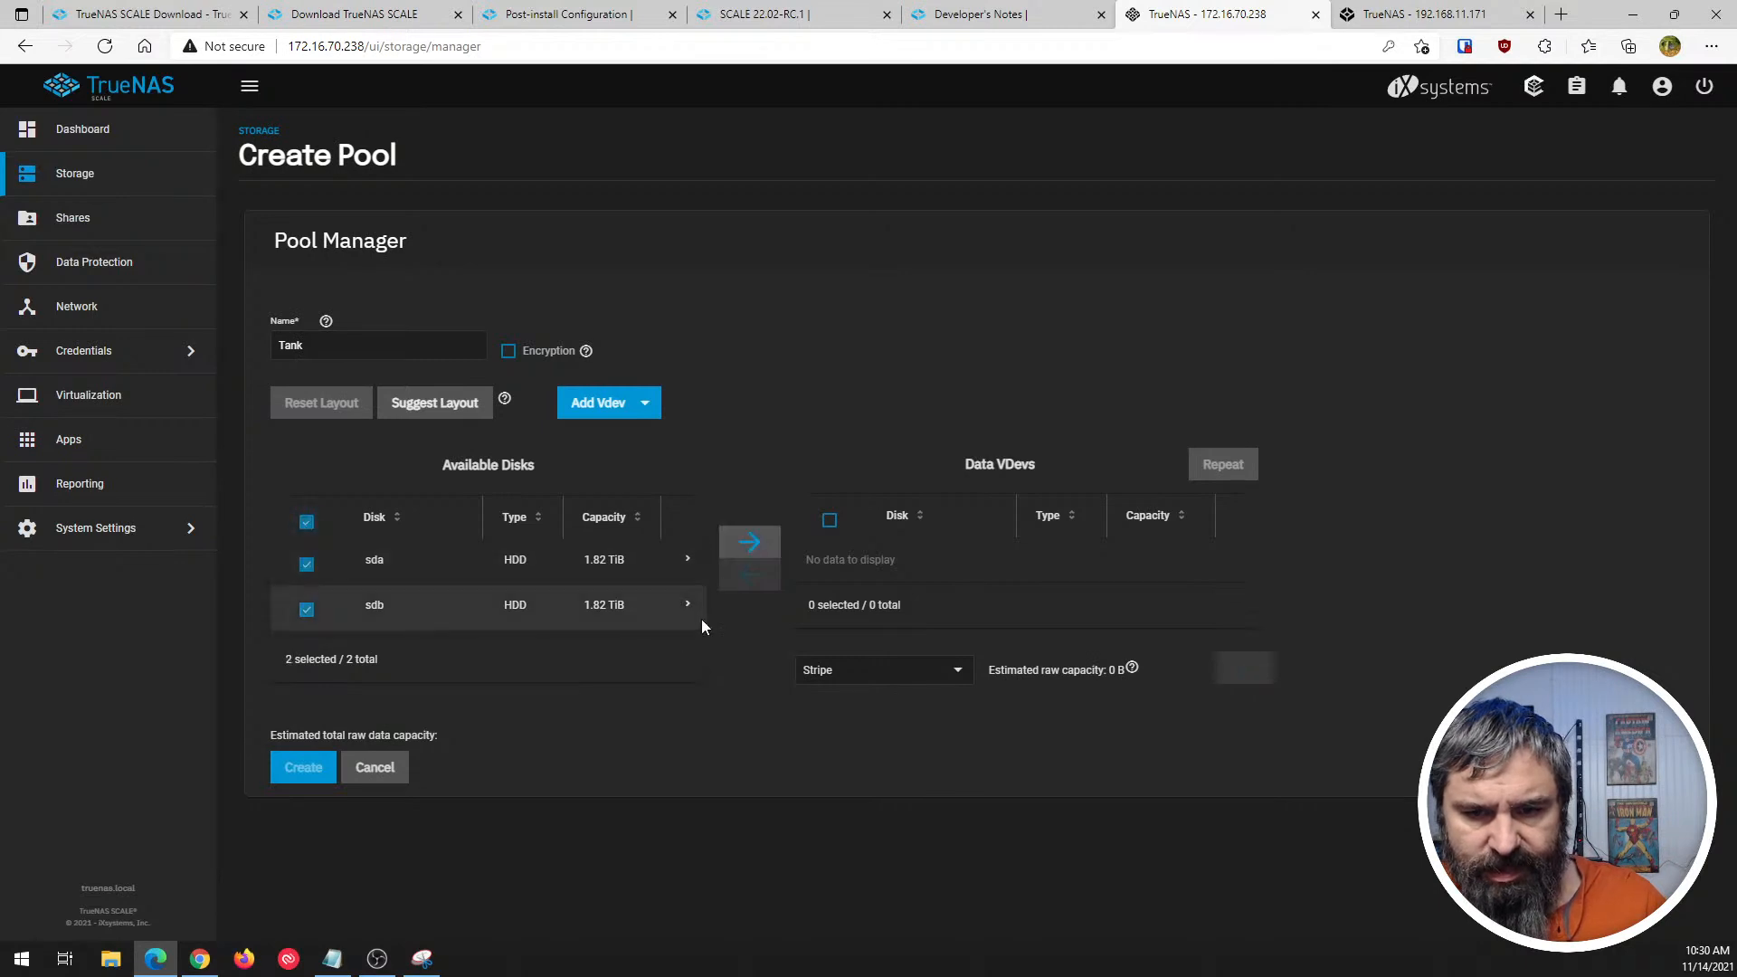
pyautogui.click(750, 543)
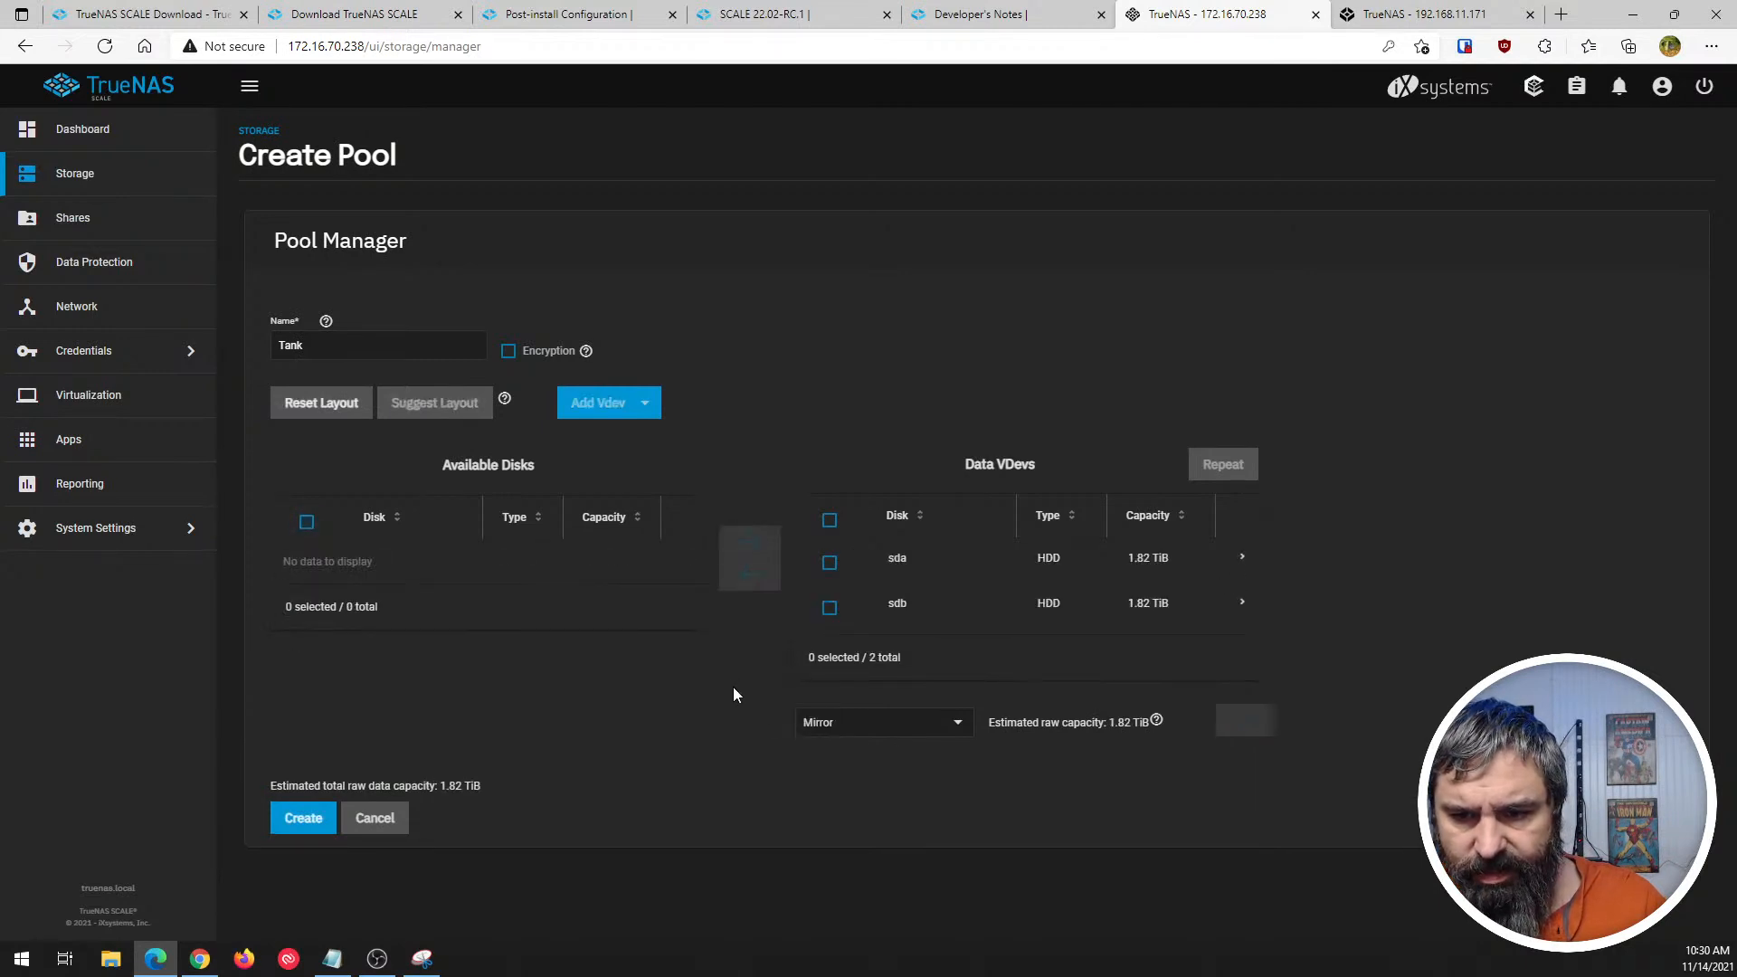
pyautogui.click(303, 819)
pyautogui.click(744, 546)
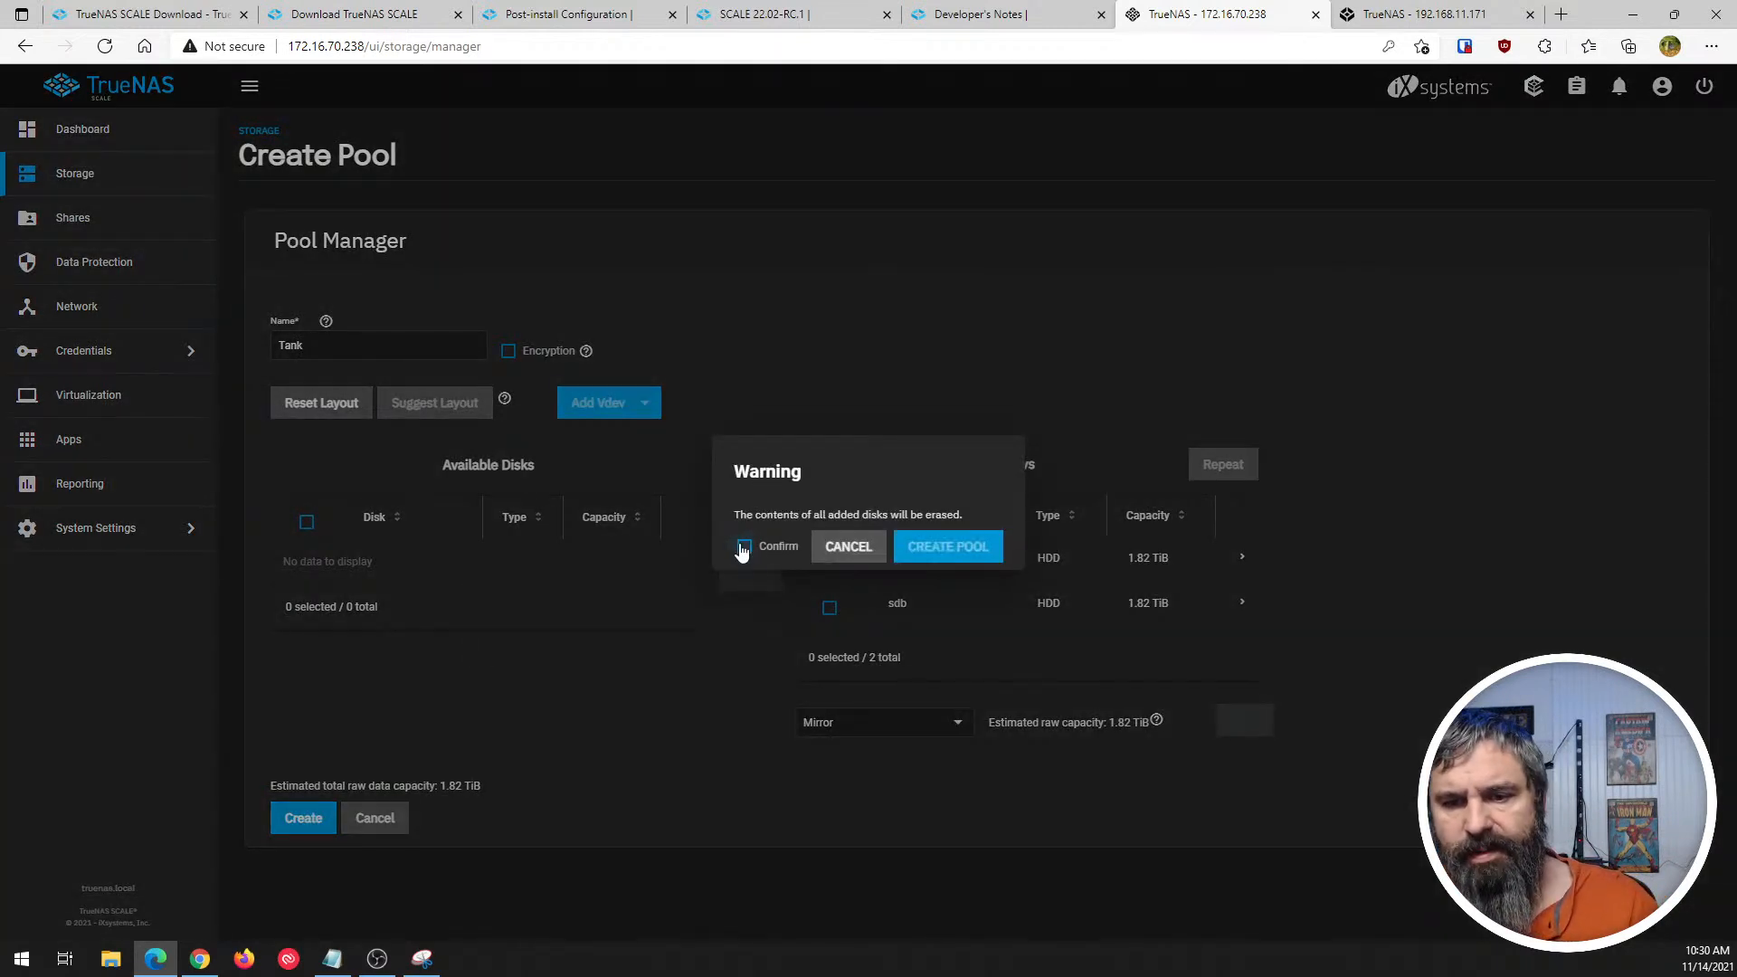
pyautogui.click(959, 549)
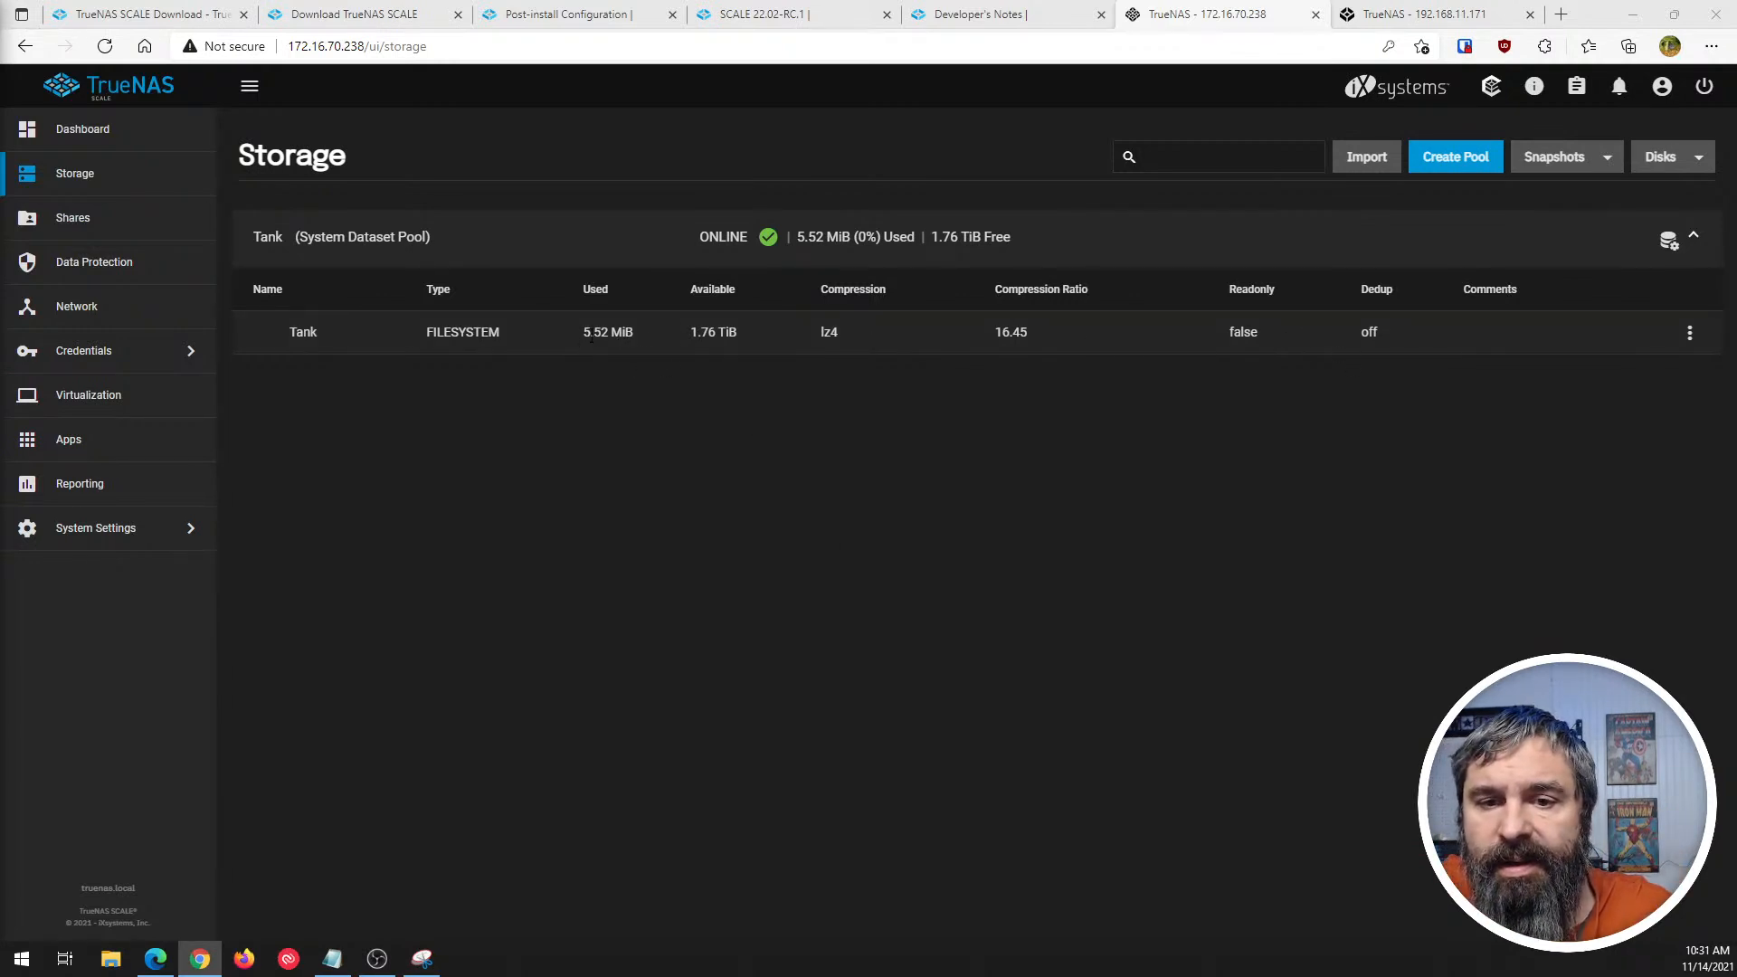
# - Check which dataset actions are offered for the Tank dataset, without choosing any
pyautogui.click(286, 341)
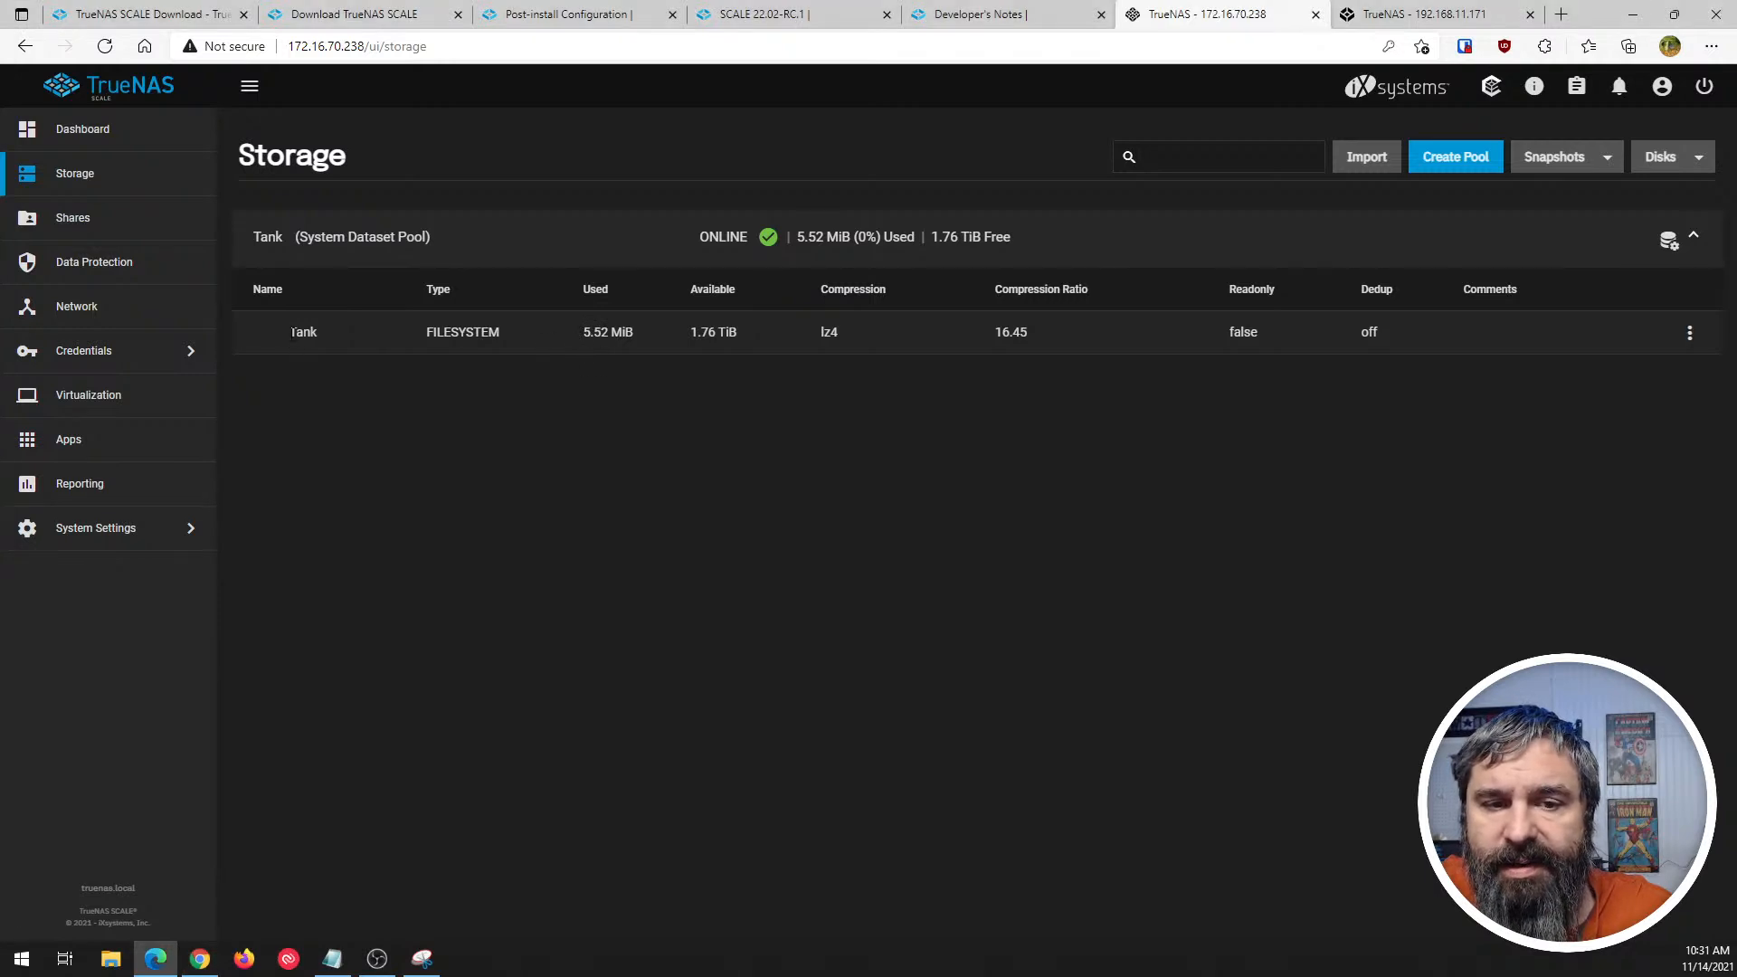
pyautogui.click(1688, 335)
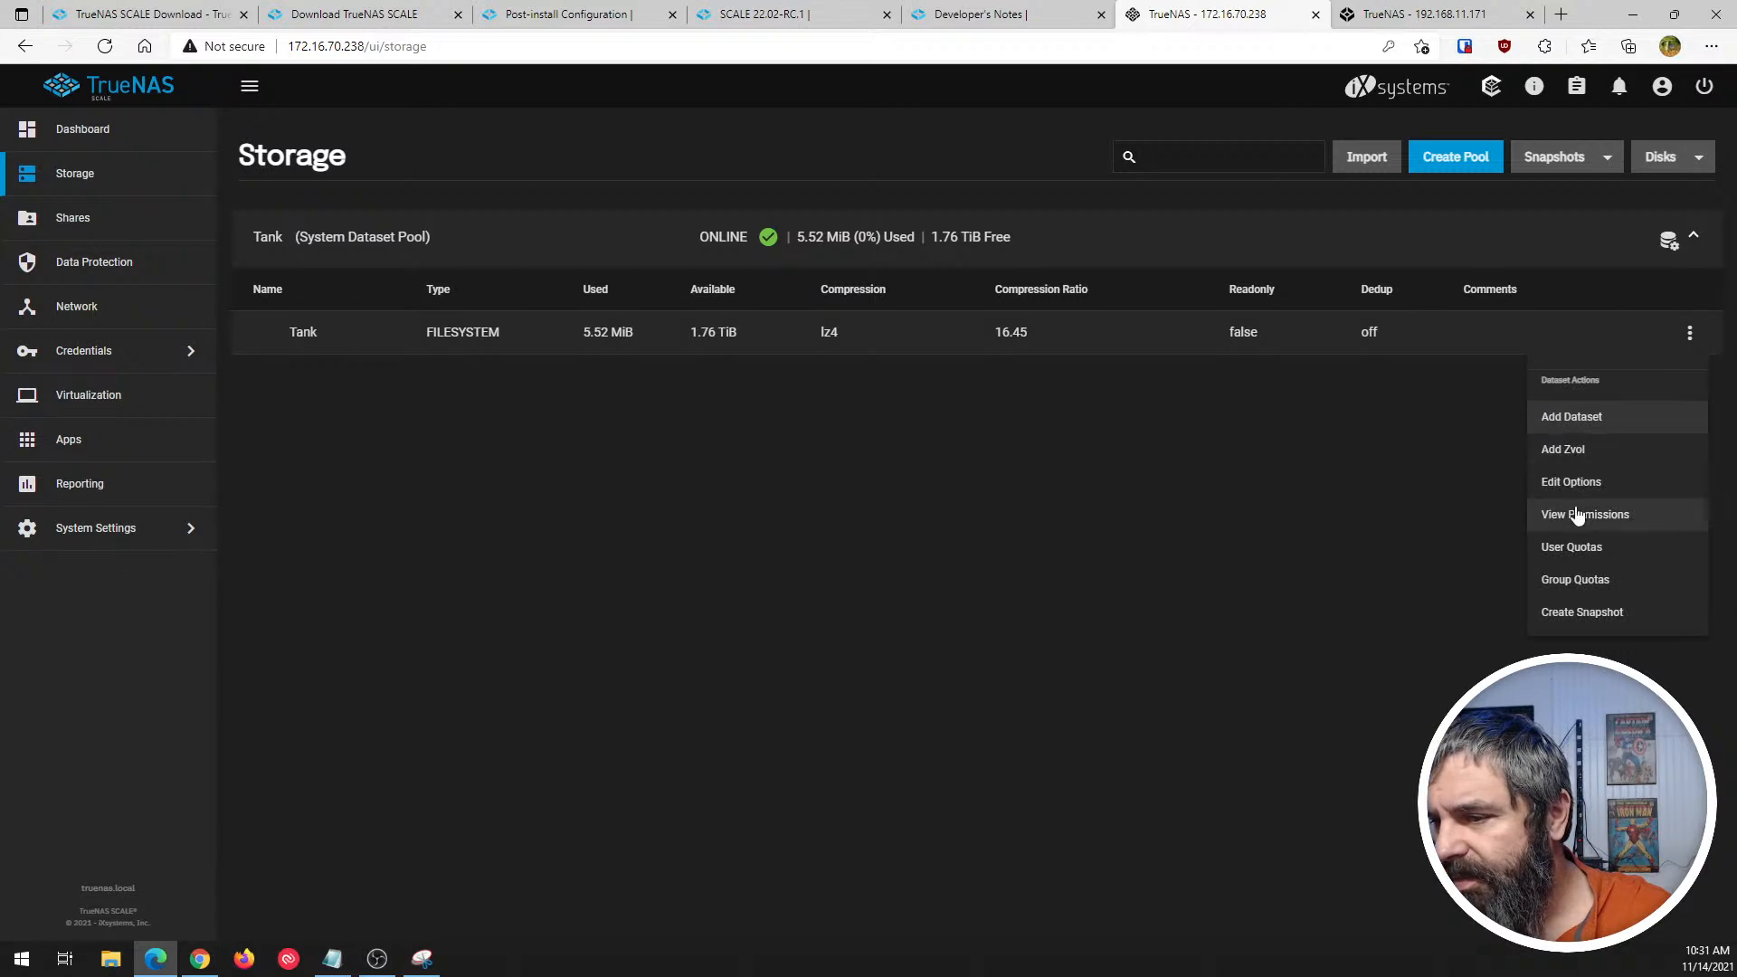
pyautogui.click(1408, 496)
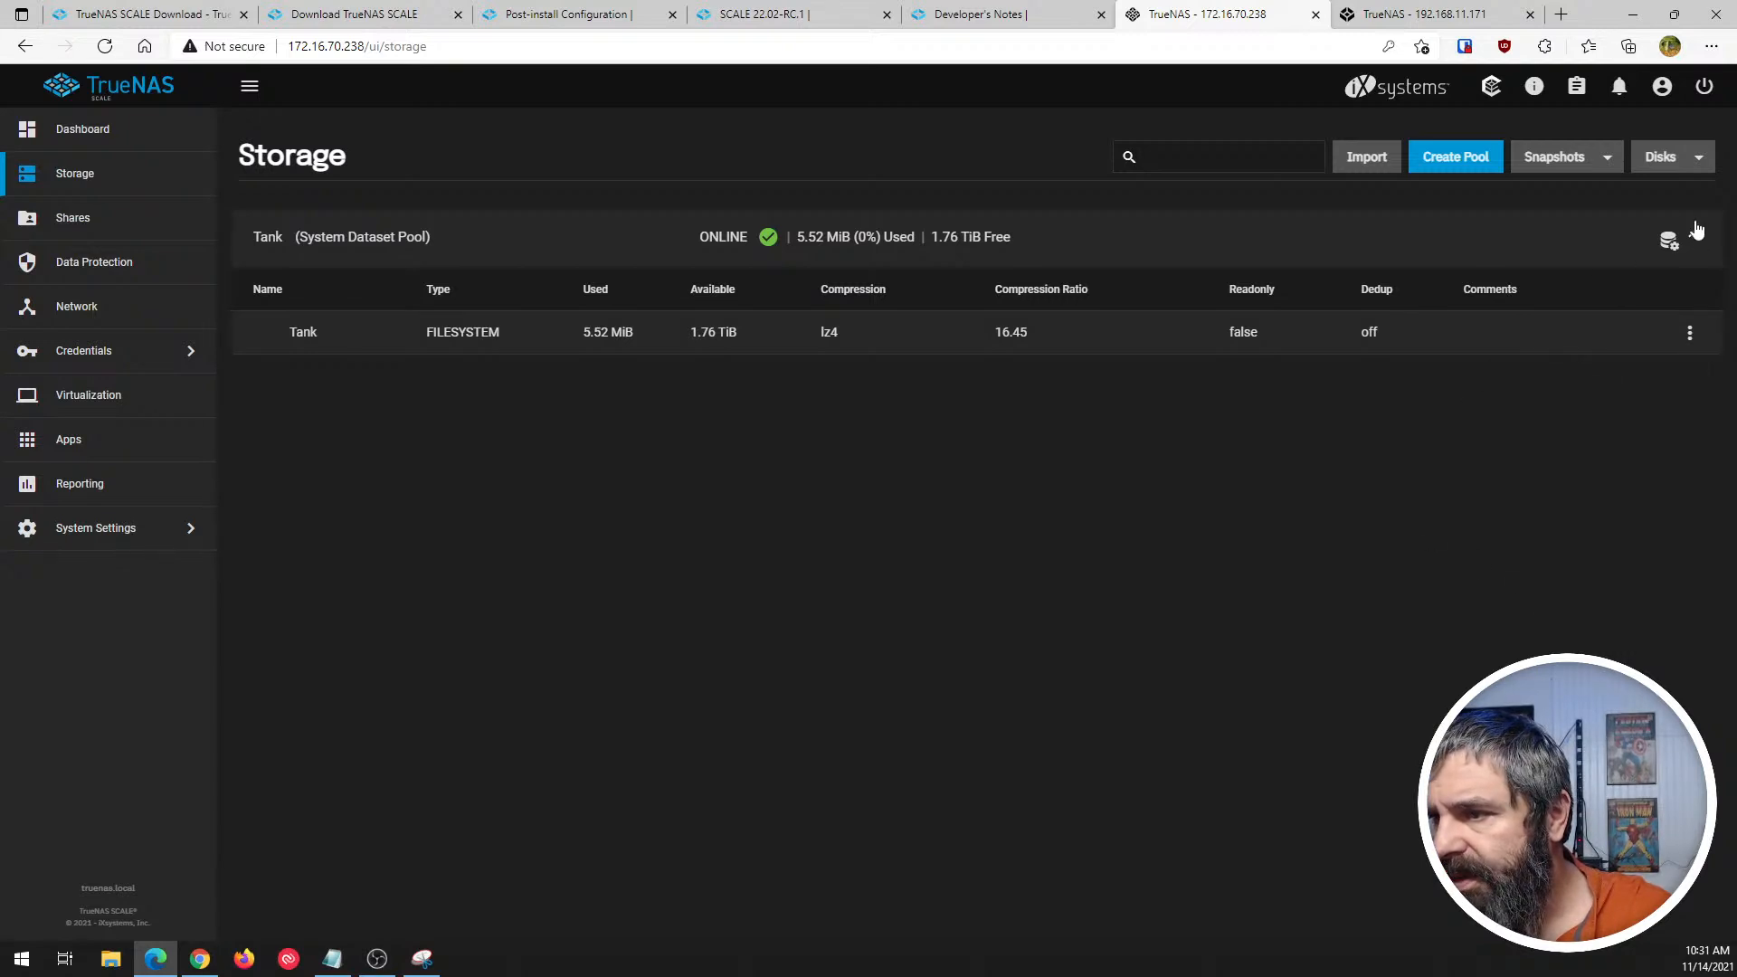
# - Review the pool assignment of the disks and the details of disk sda, and return to the Storage page
pyautogui.click(1679, 160)
pyautogui.click(1656, 197)
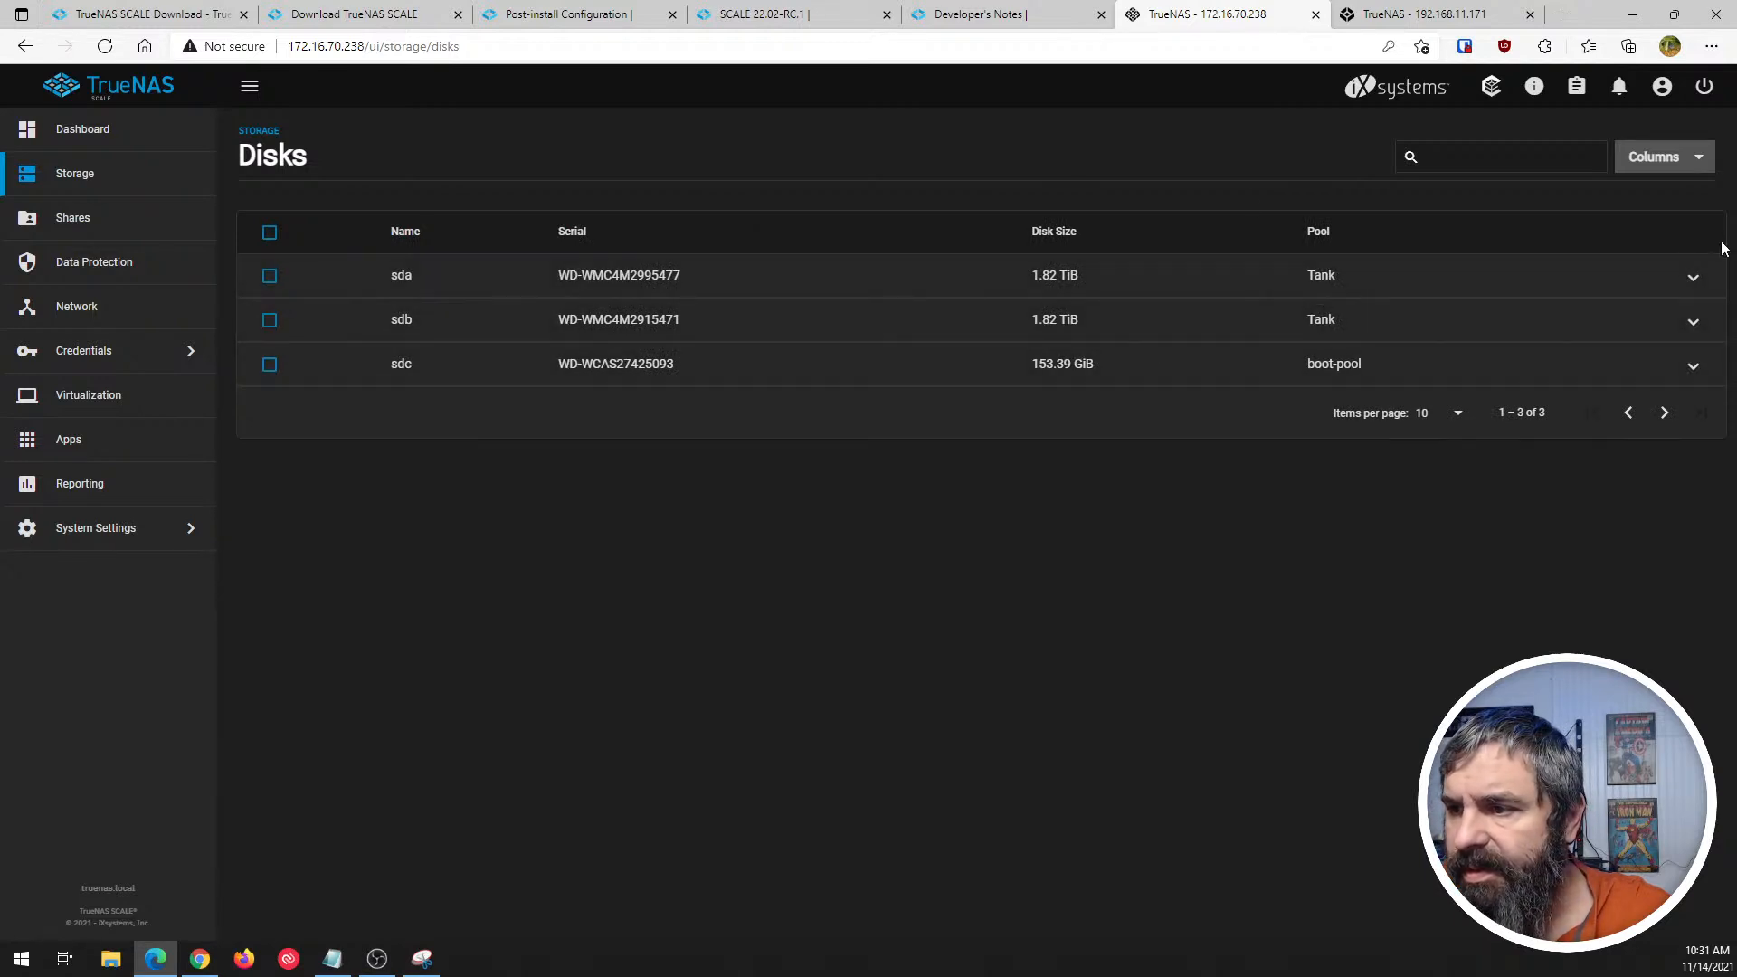
pyautogui.click(1694, 279)
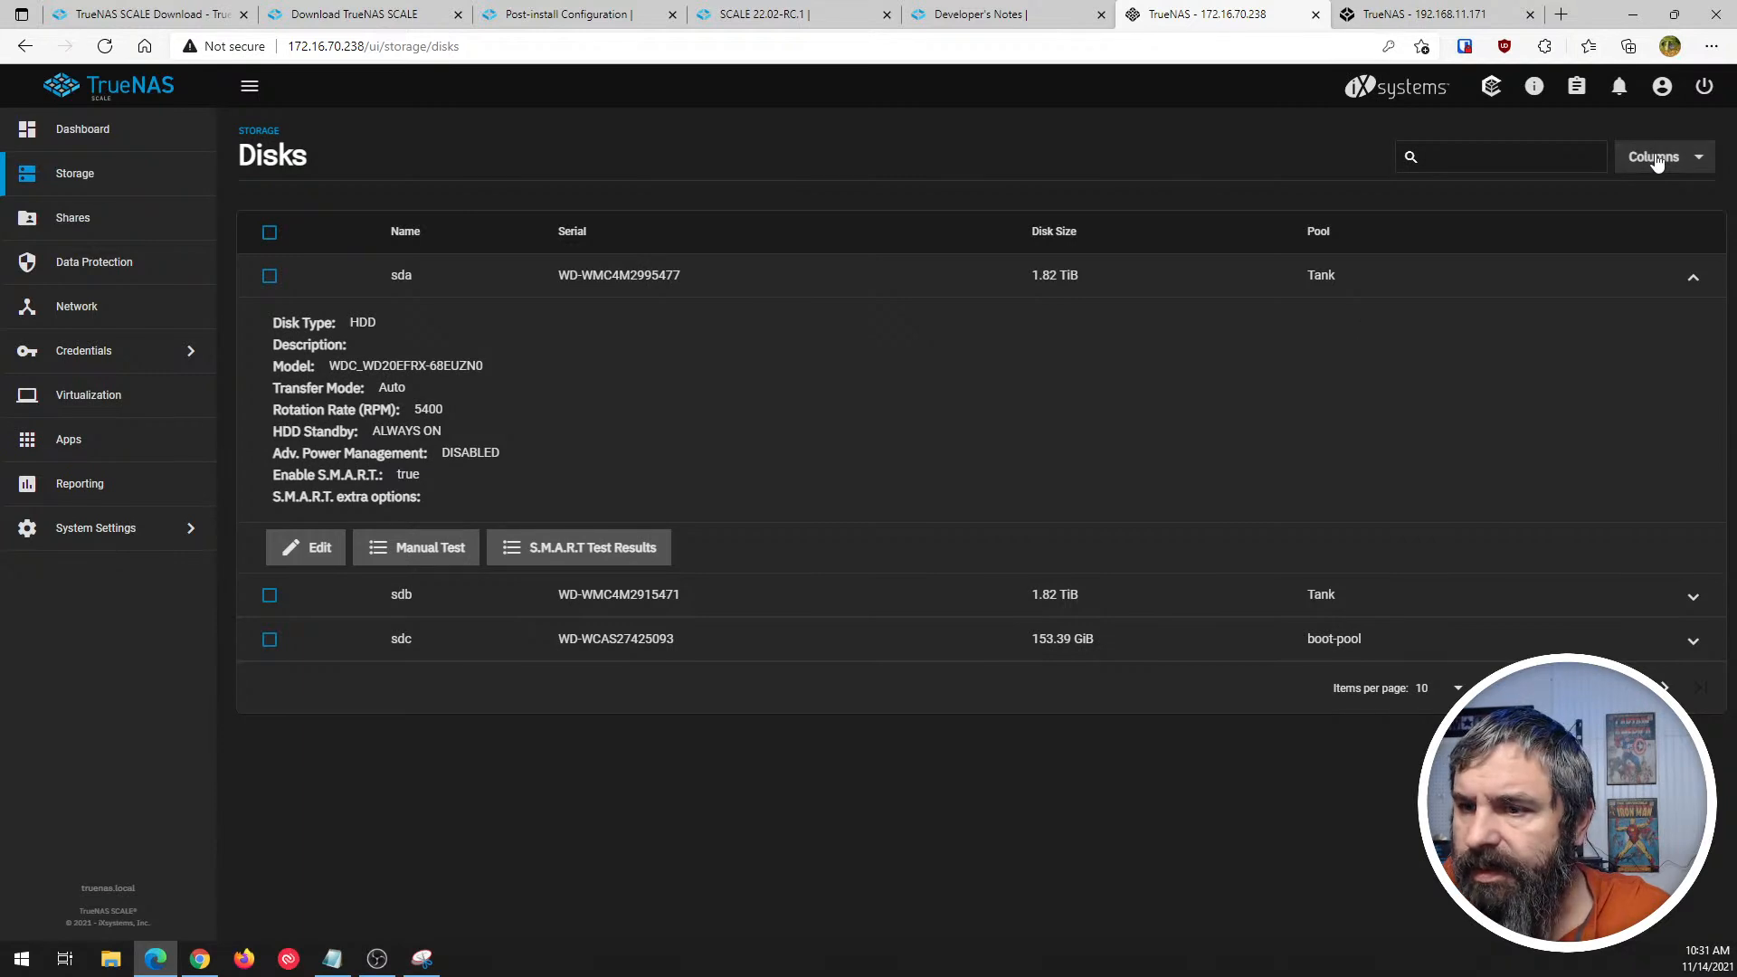
pyautogui.click(65, 176)
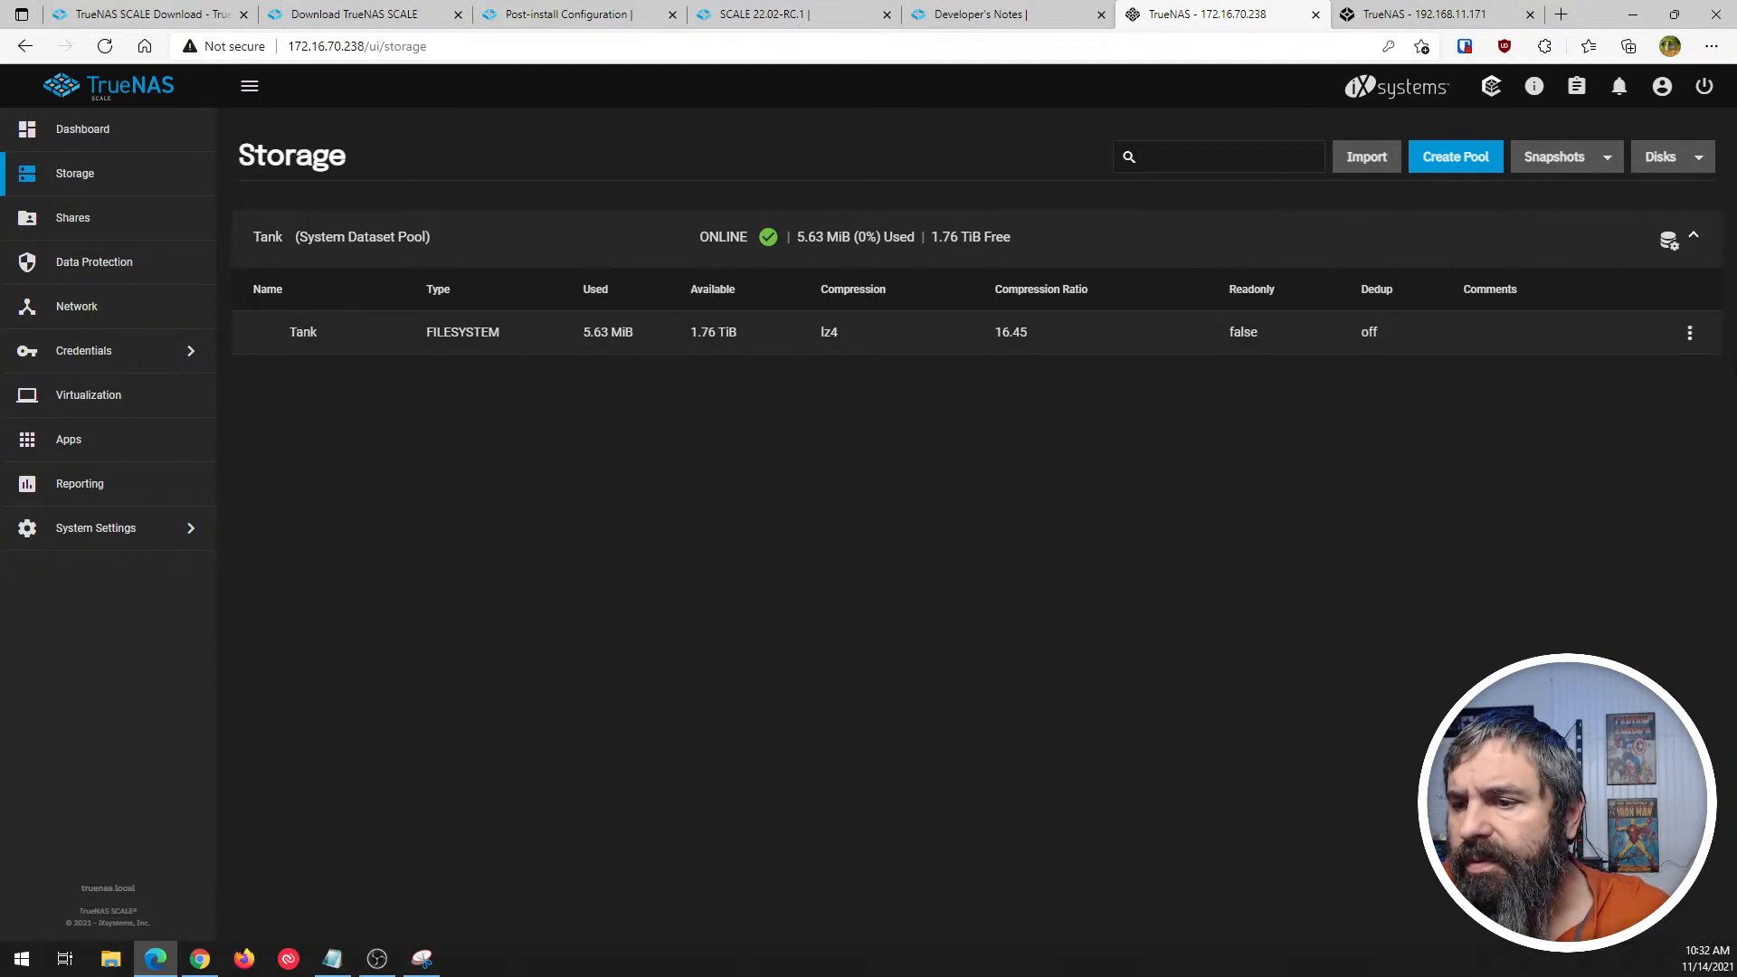
# - Look over the dataset and pool actions for Tank, and view the pool's status
pyautogui.click(1689, 333)
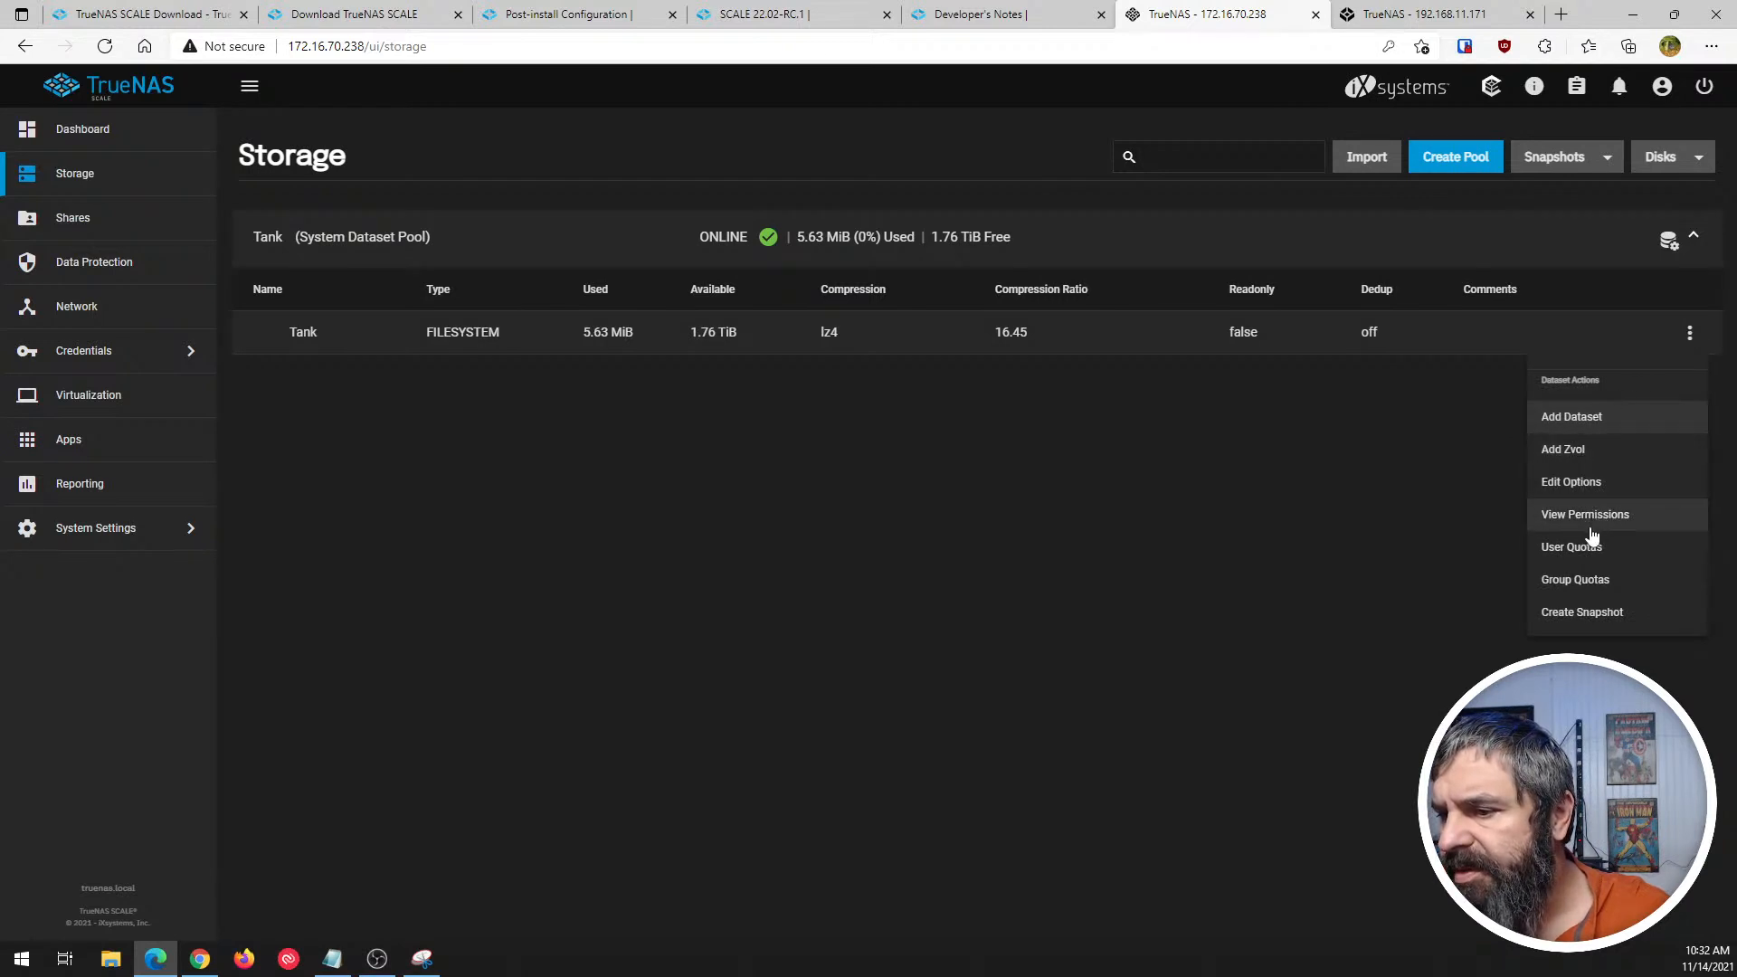
pyautogui.click(1442, 429)
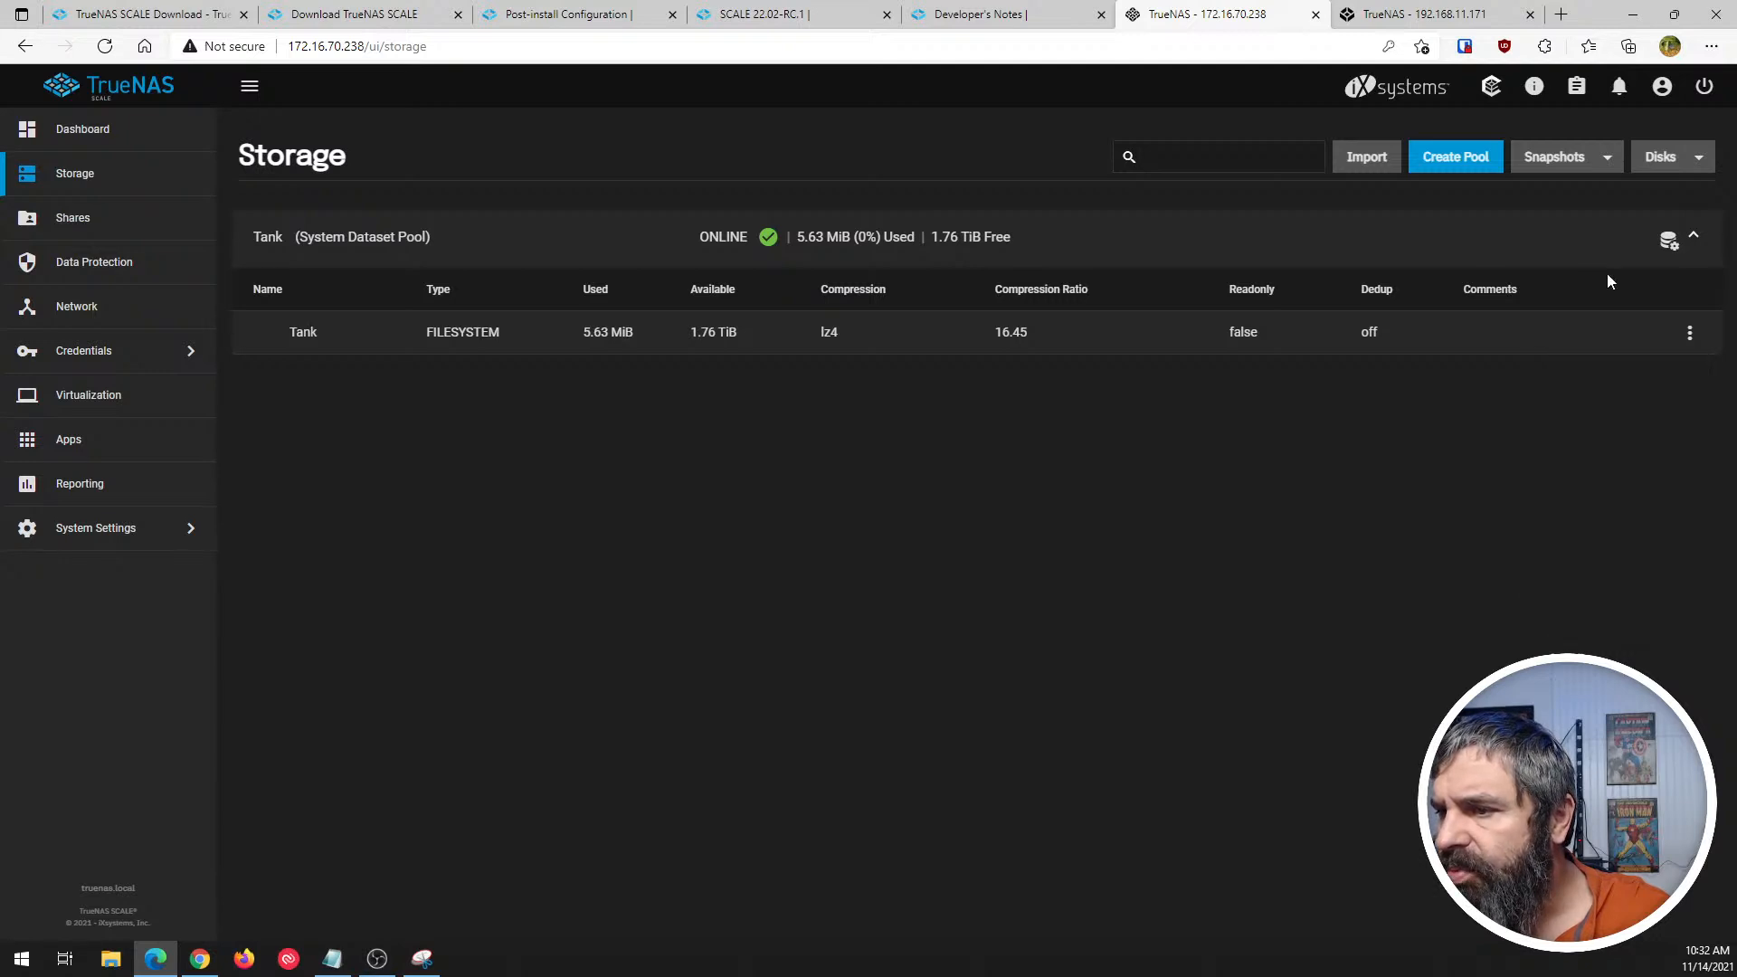
pyautogui.click(1667, 241)
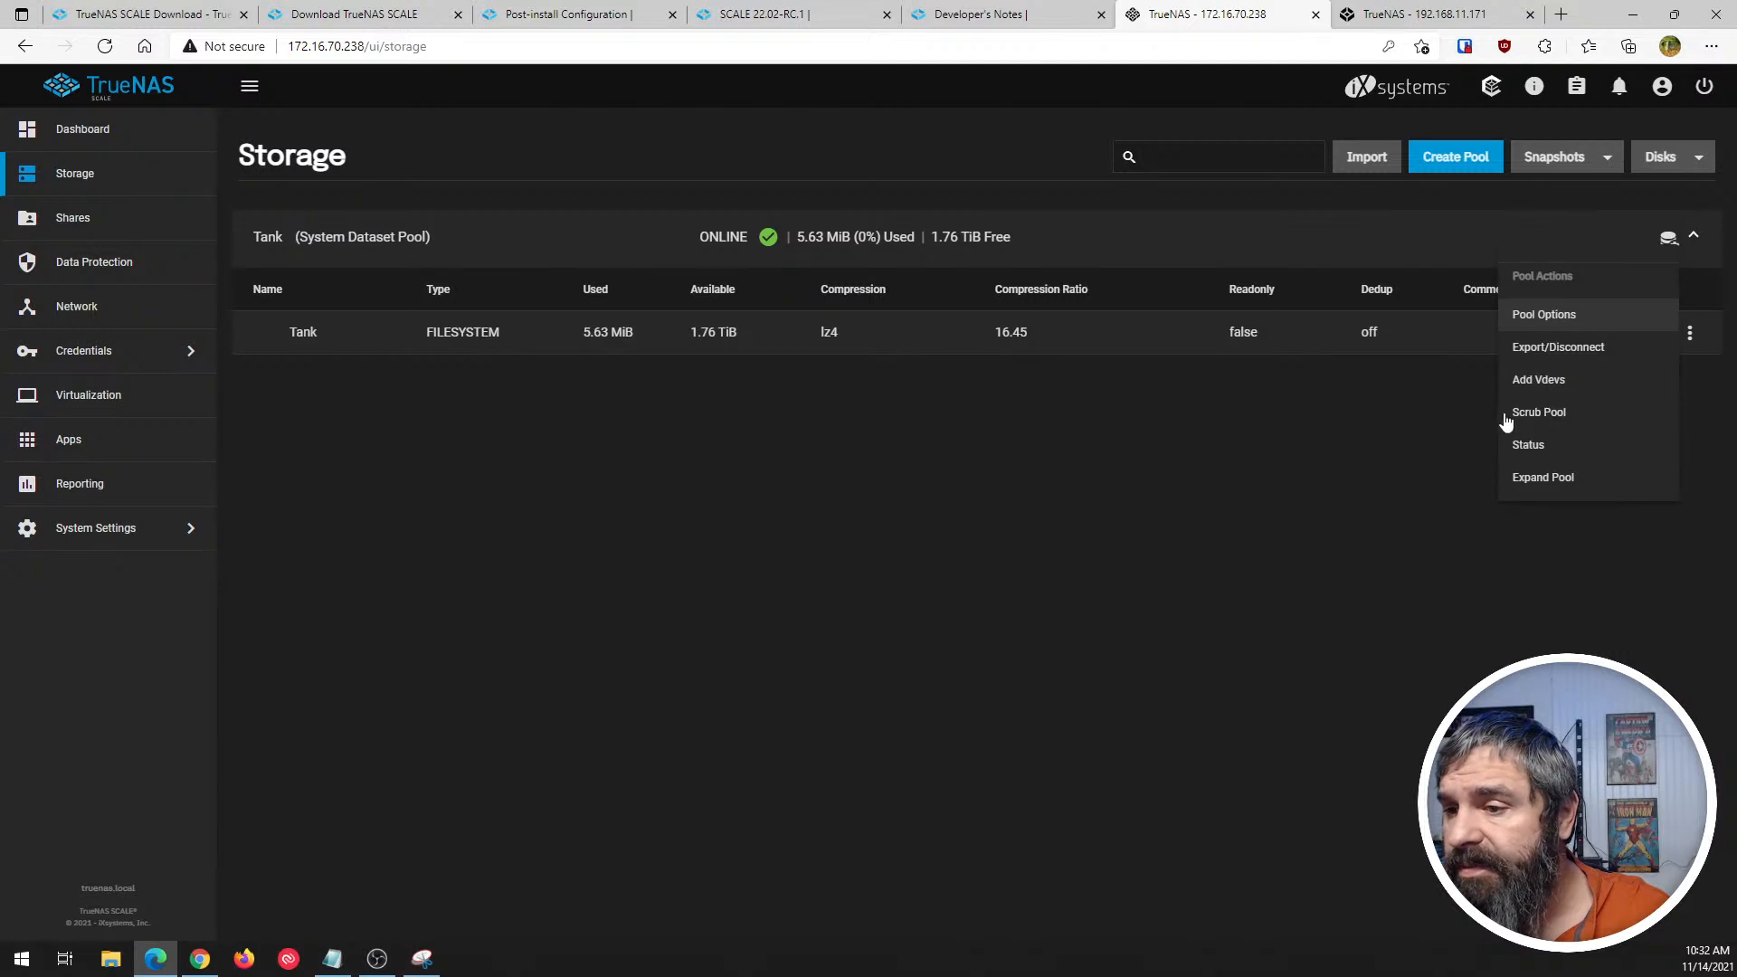
pyautogui.click(1528, 445)
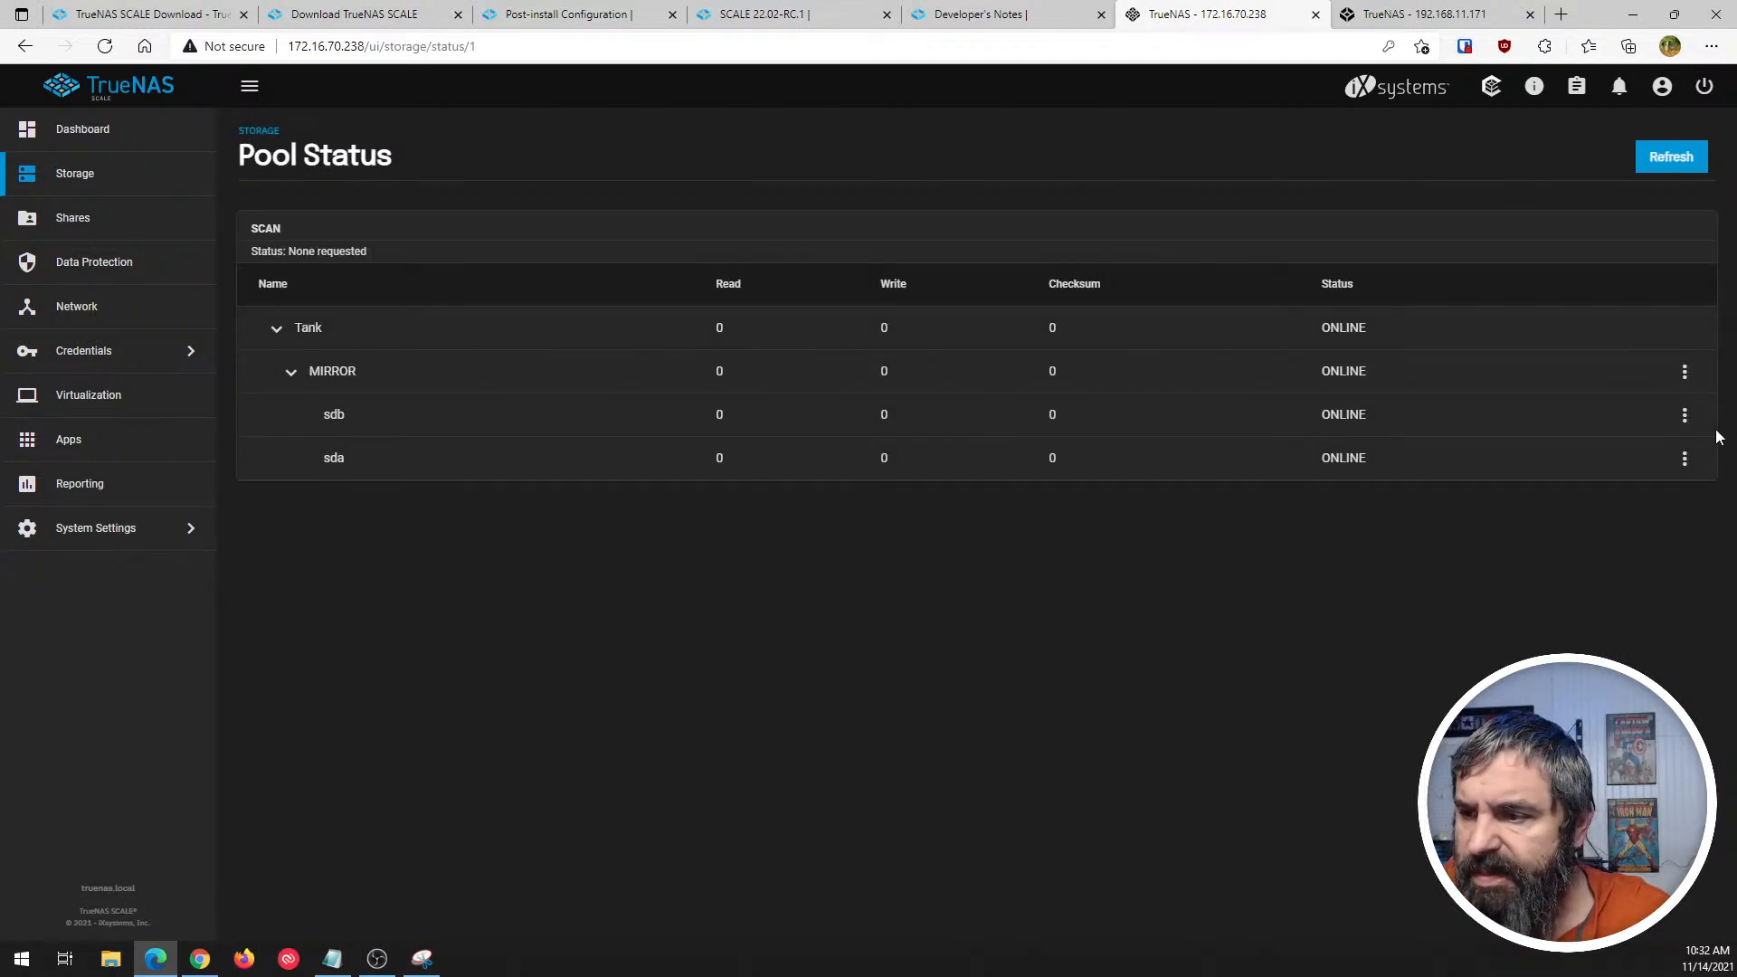
# - Check the actions offered for the mirror vdev and for disk sdb in Tank's pool status, without choosing any
pyautogui.click(1686, 374)
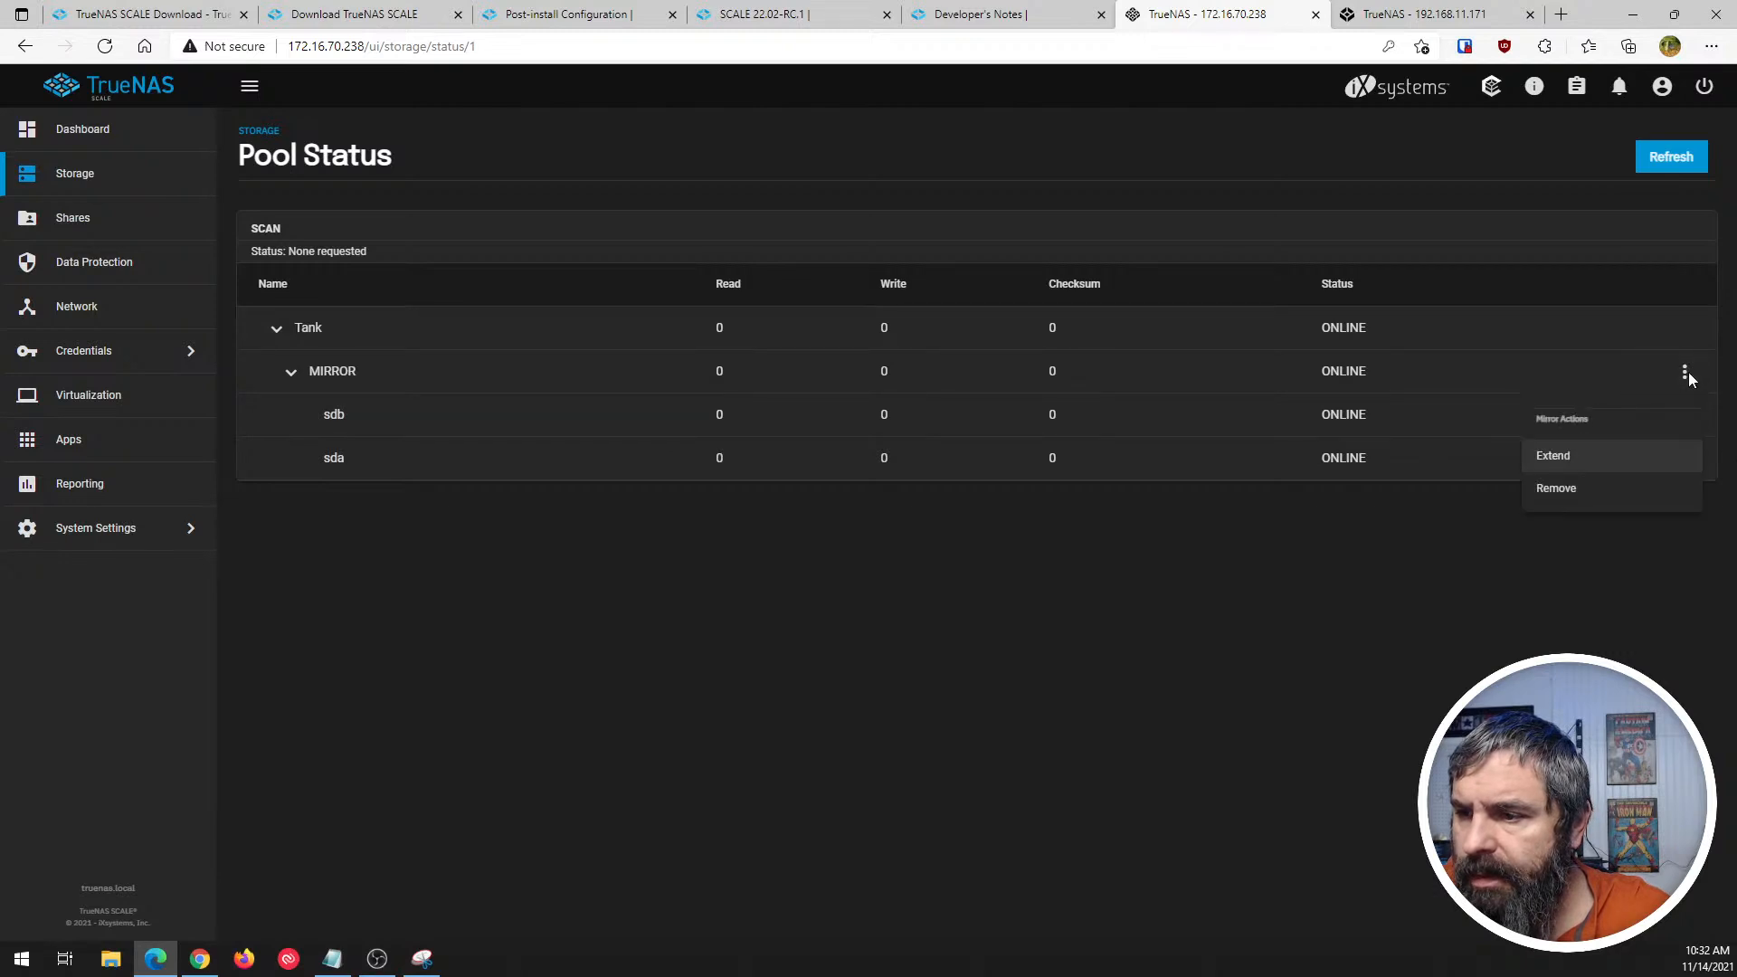
pyautogui.click(1688, 373)
pyautogui.click(1685, 414)
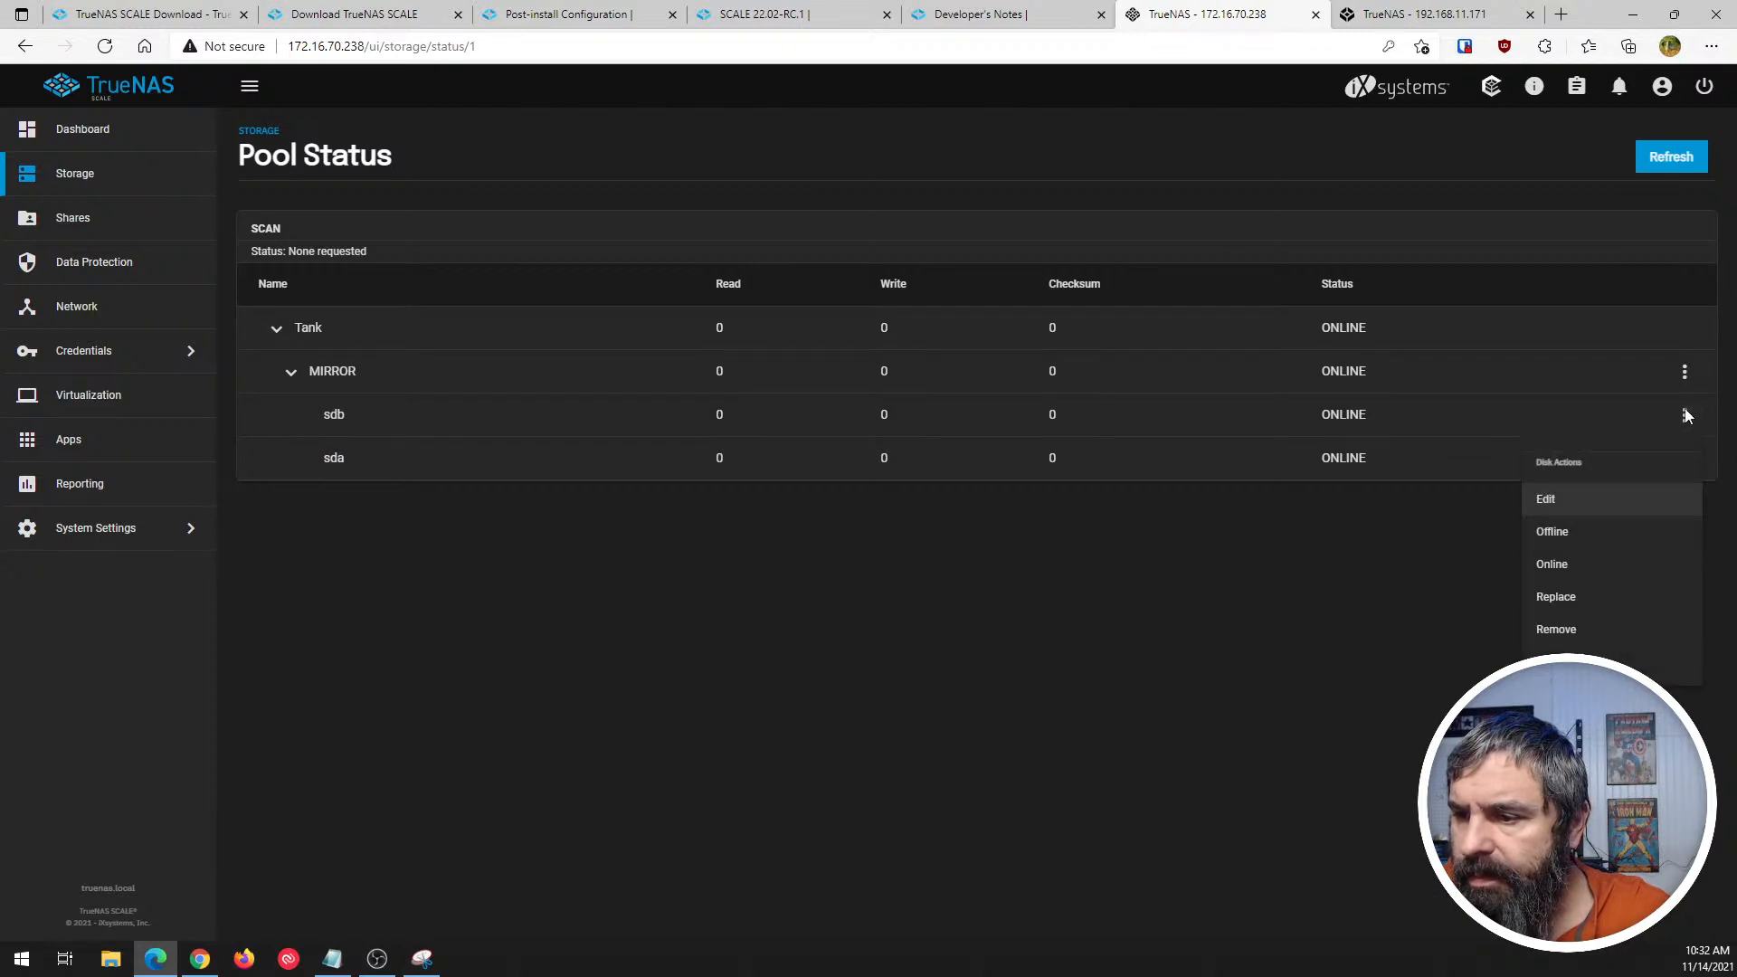
pyautogui.click(1313, 645)
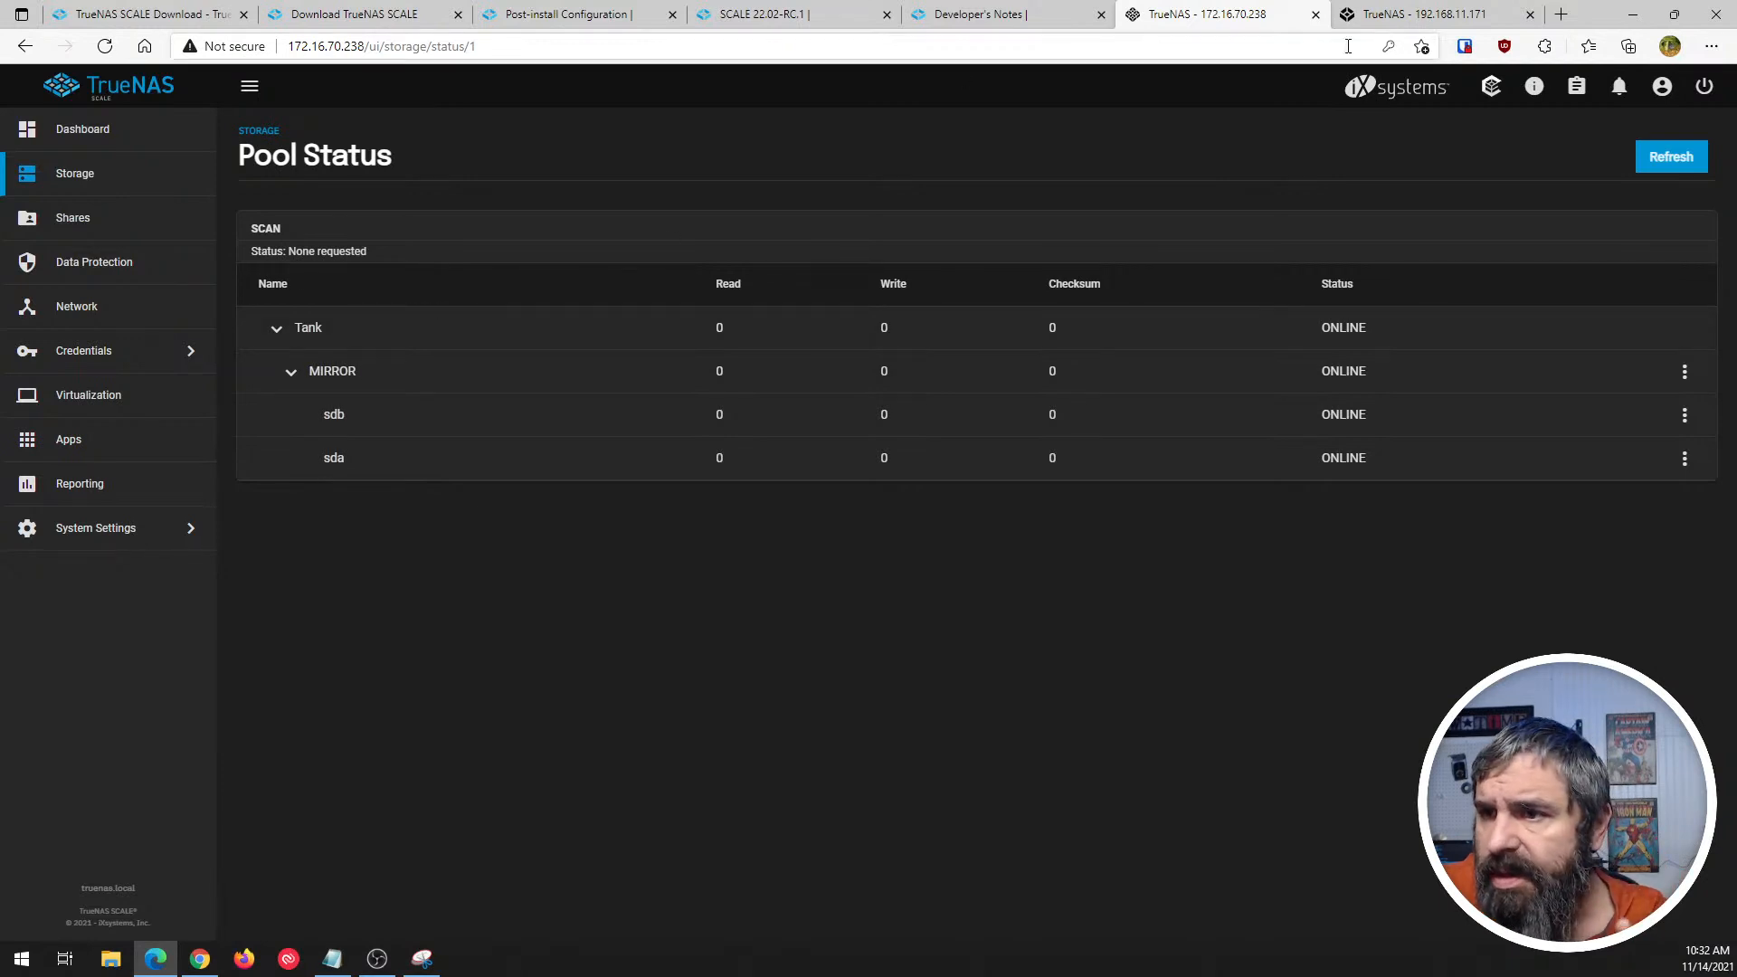
# - Switch to the TrueNAS CORE system and view the status of its pool tank
pyautogui.click(1422, 15)
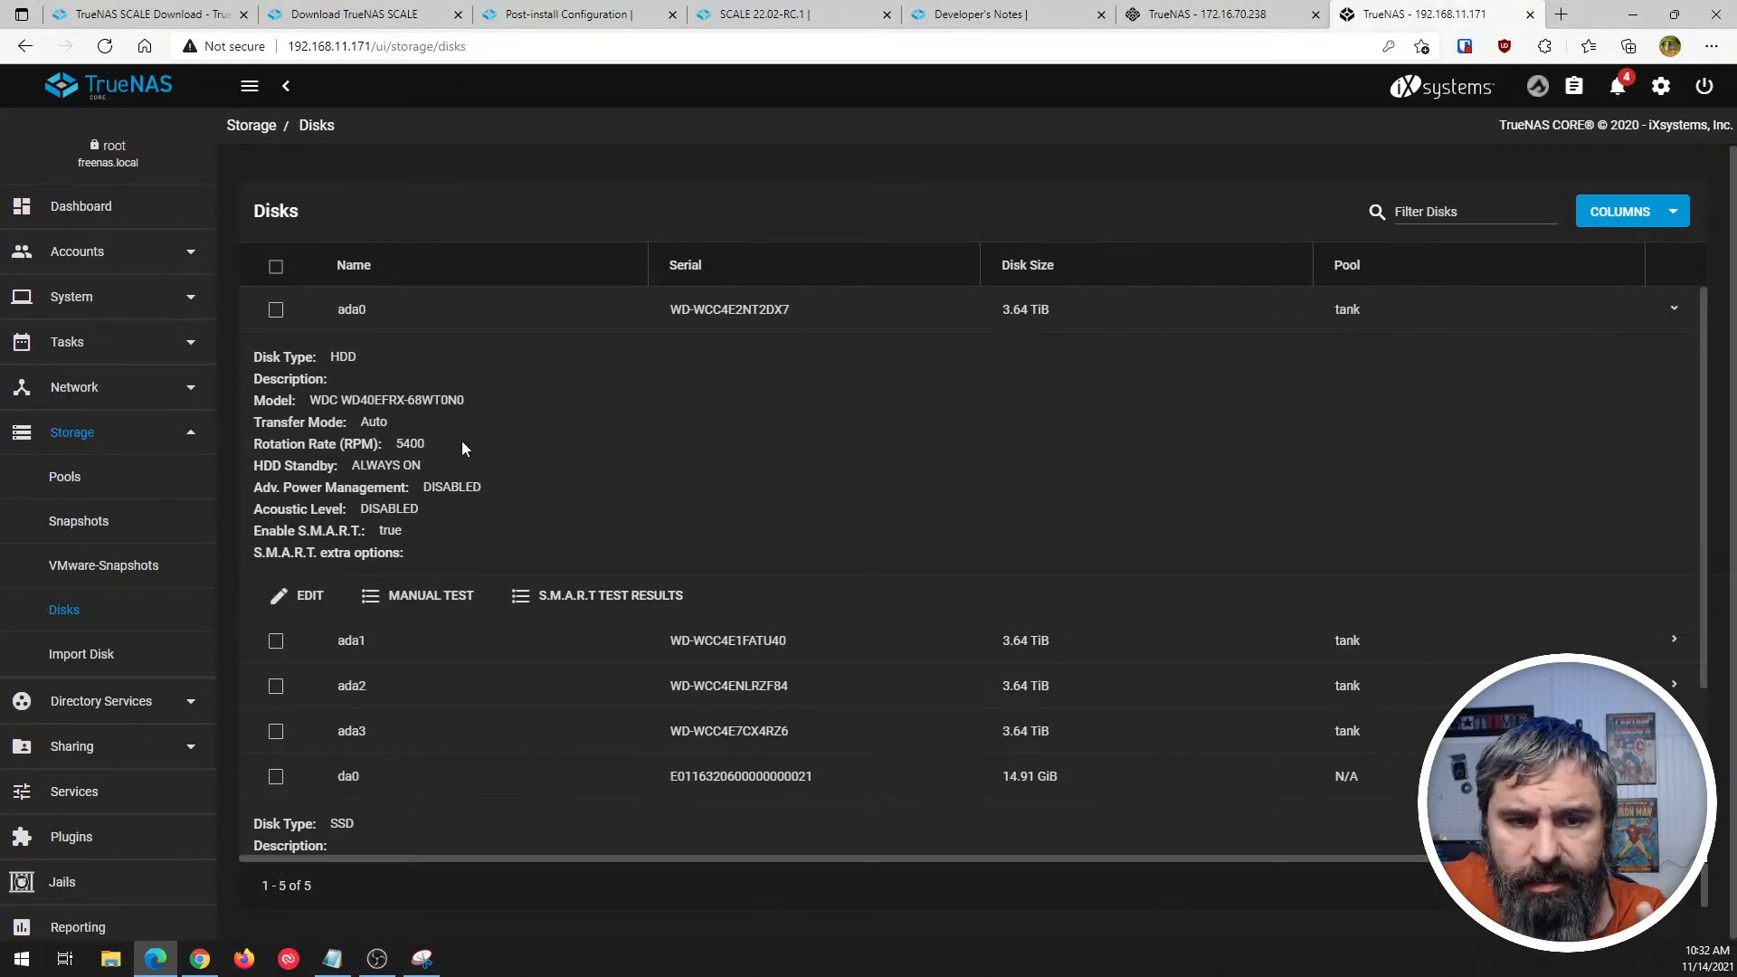
pyautogui.click(57, 480)
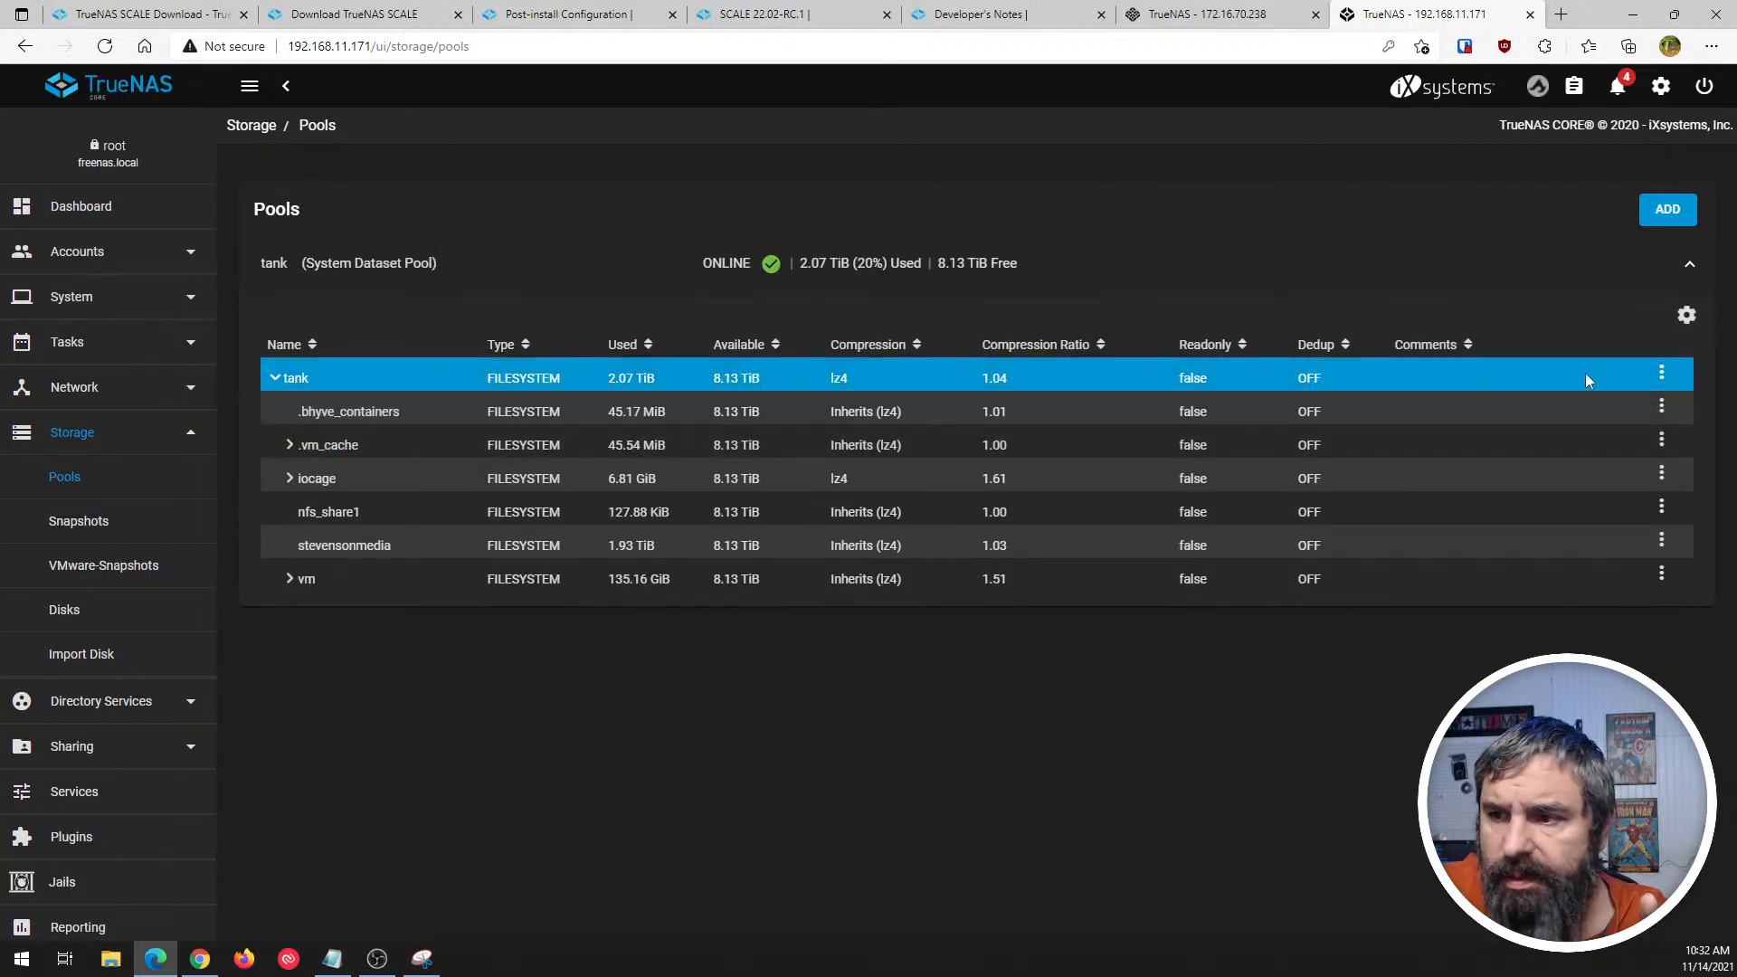
pyautogui.click(1686, 315)
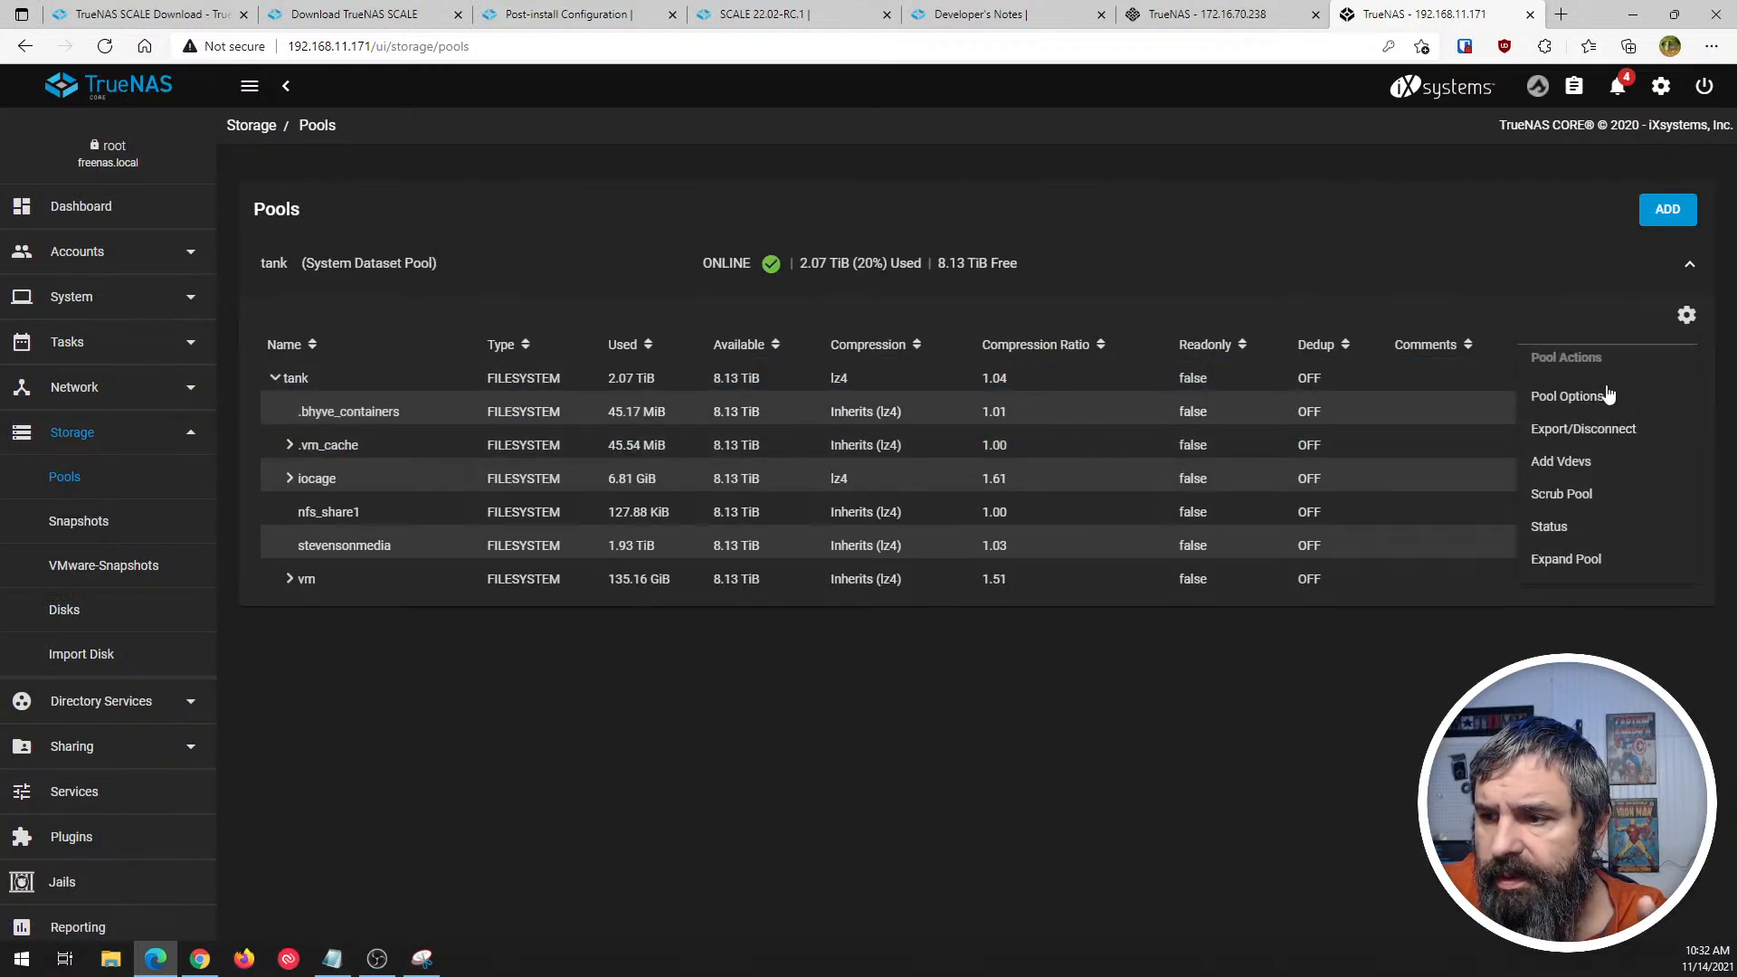
pyautogui.click(1550, 529)
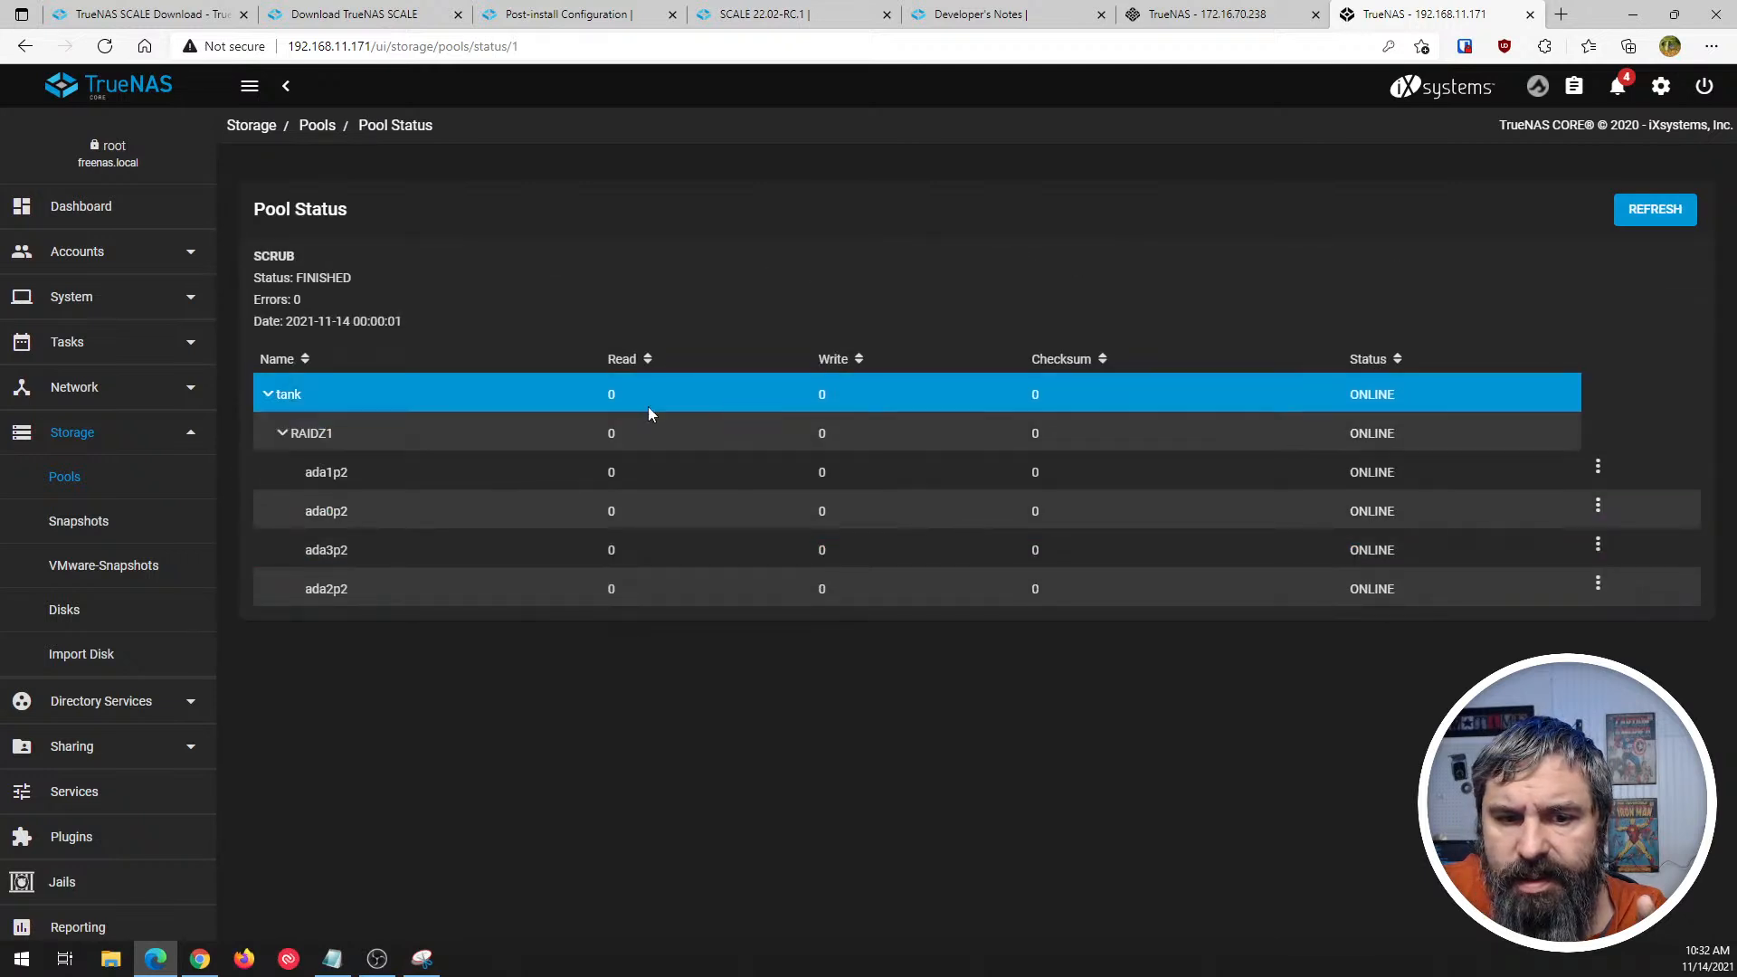
# - Compare the pool status layouts of SCALE and CORE, and check the mirror vdev actions offered in SCALE
pyautogui.click(1208, 15)
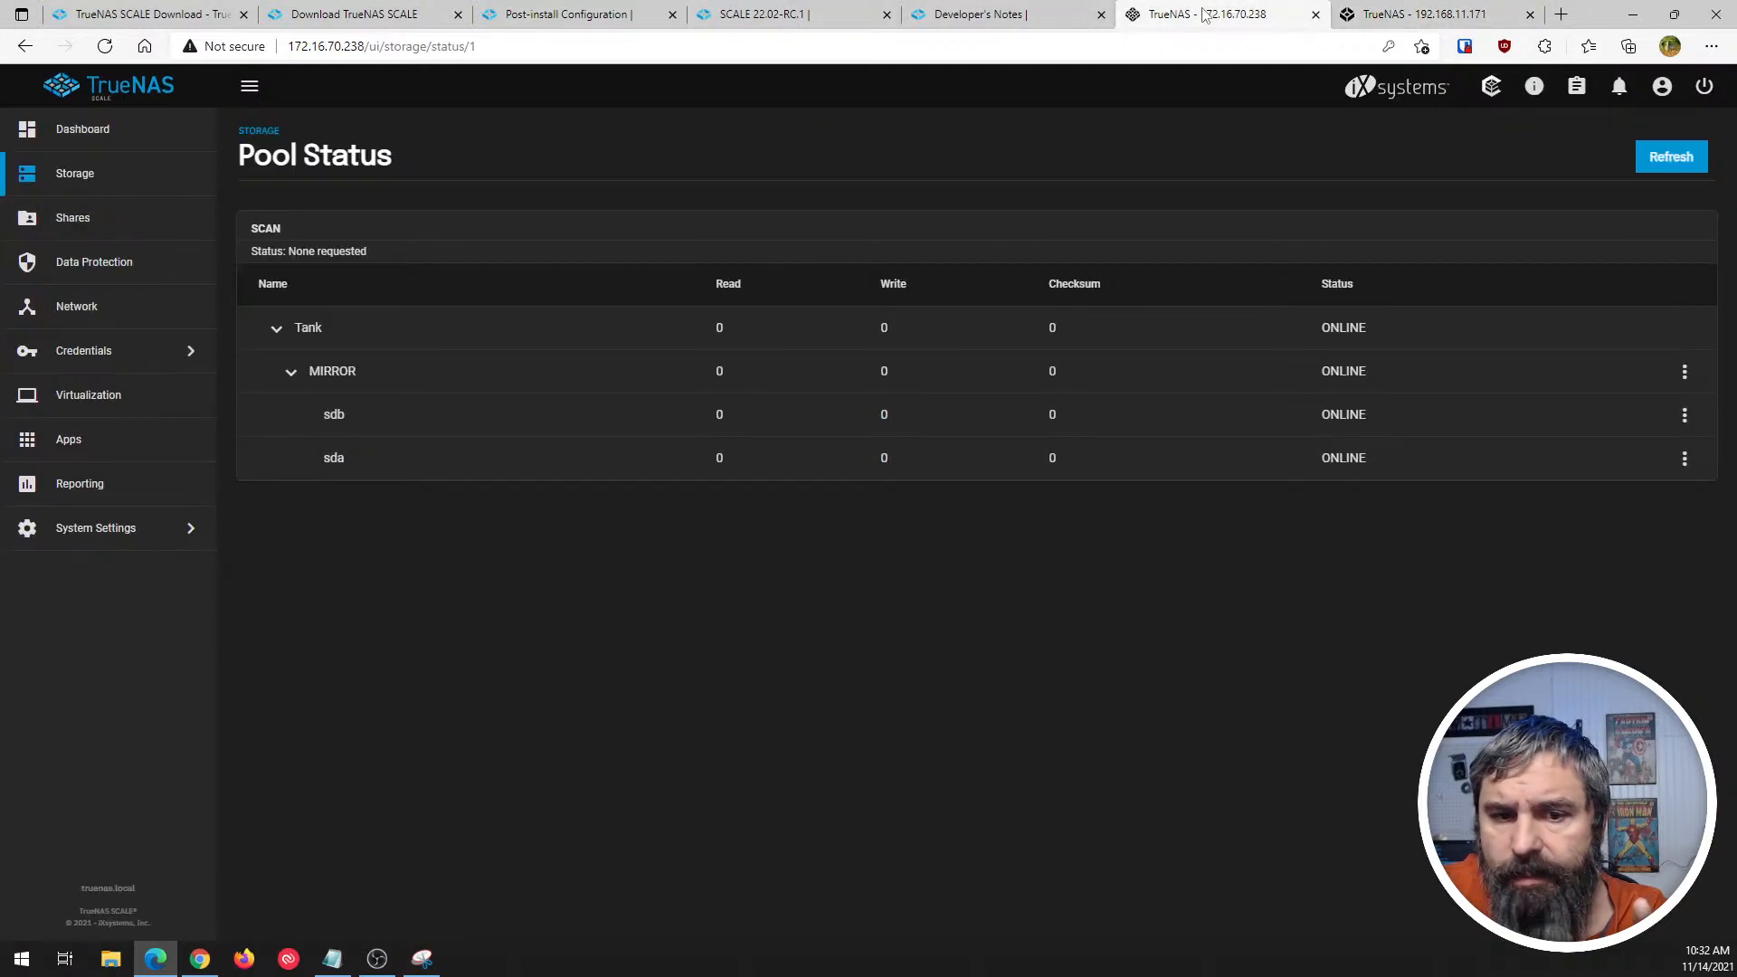
pyautogui.click(1363, 18)
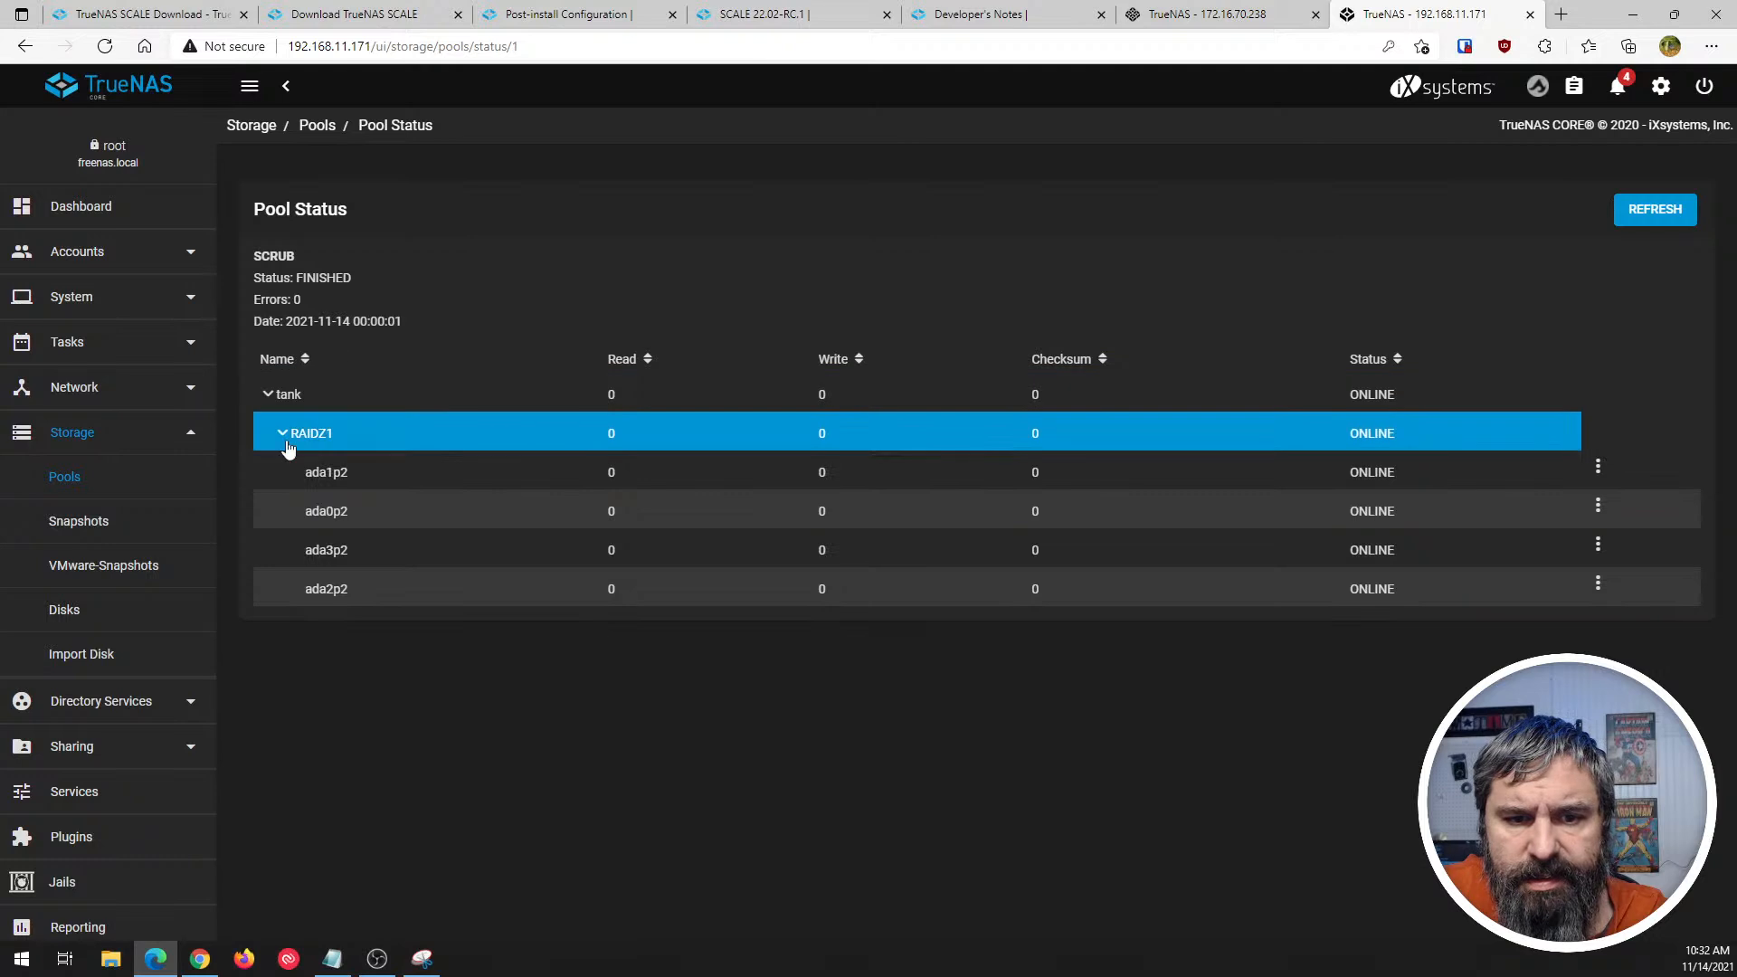
pyautogui.click(1208, 15)
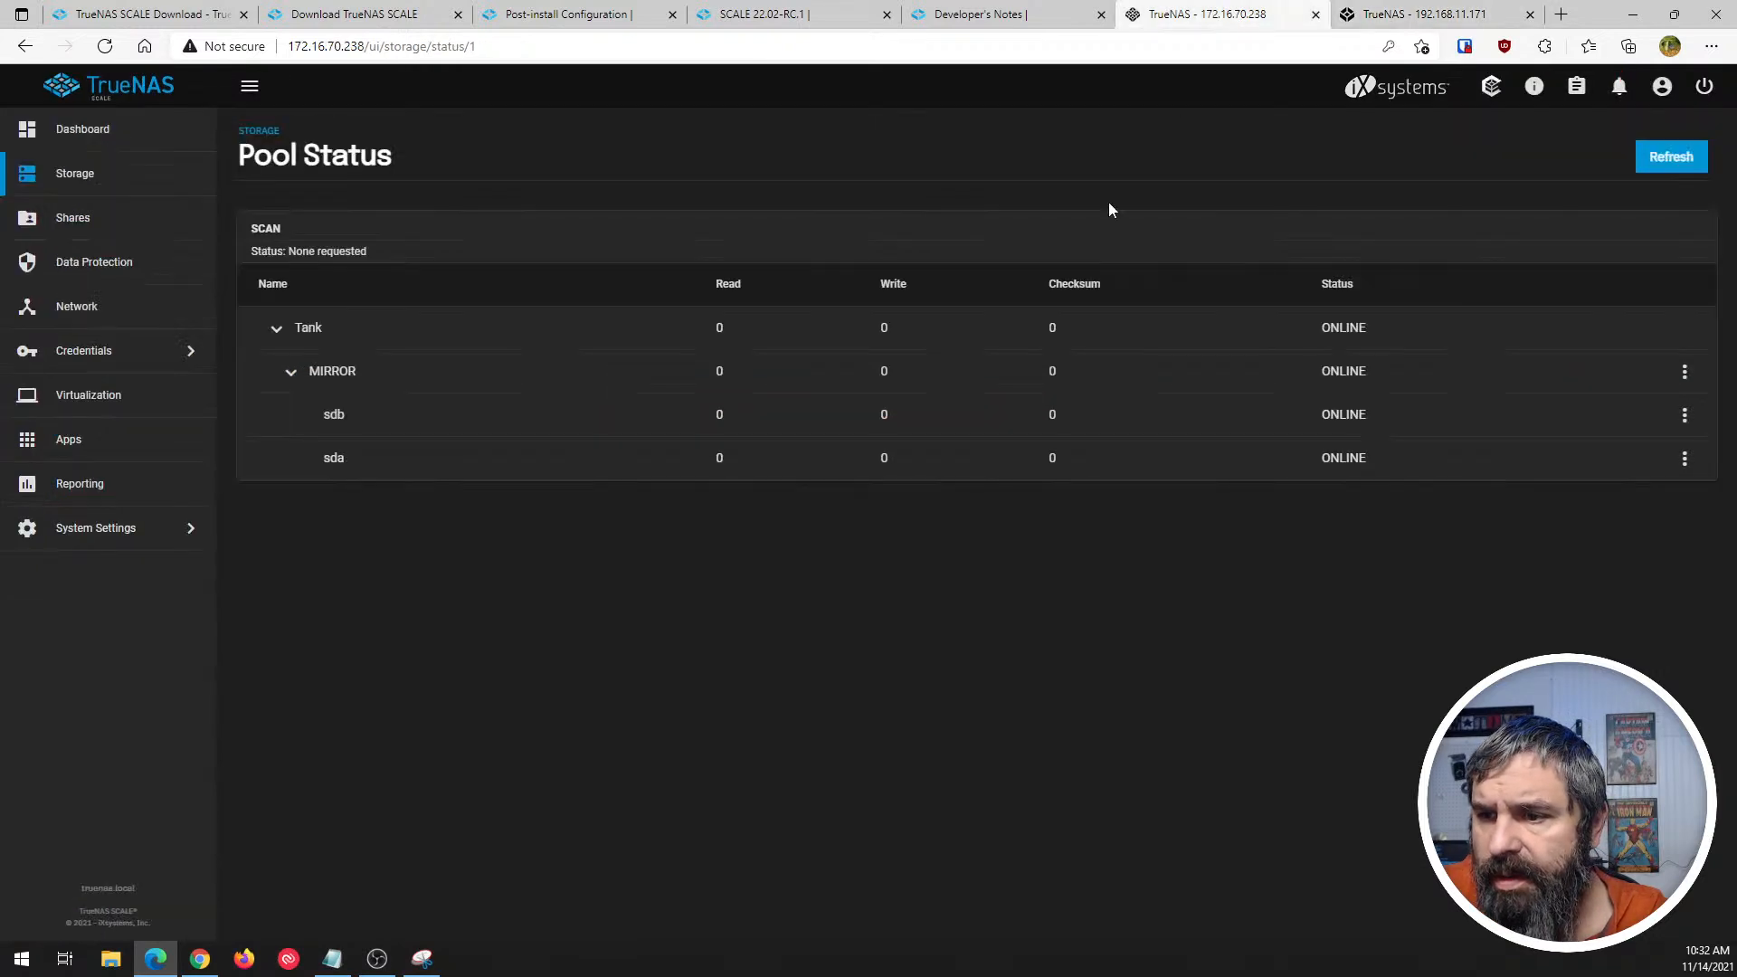
pyautogui.click(1684, 372)
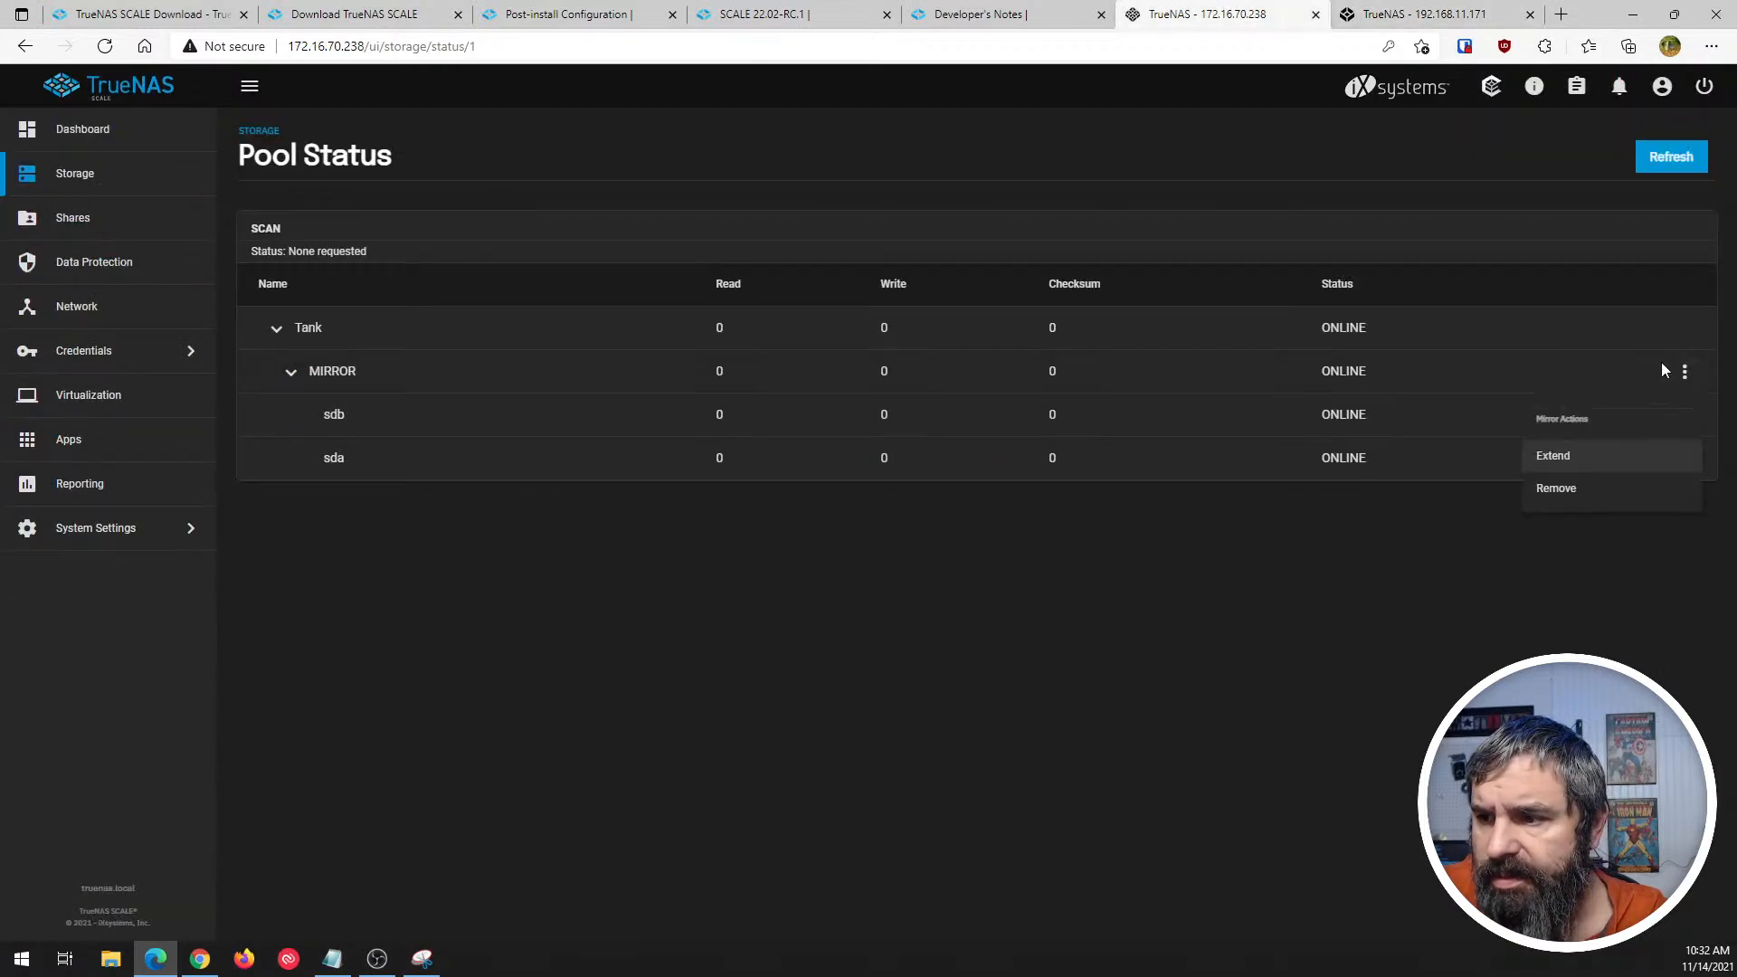
pyautogui.click(1191, 618)
# - Compare the disk actions offered for ada1p2 in TrueNAS CORE with those for sdb in TrueNAS SCALE
pyautogui.click(1413, 20)
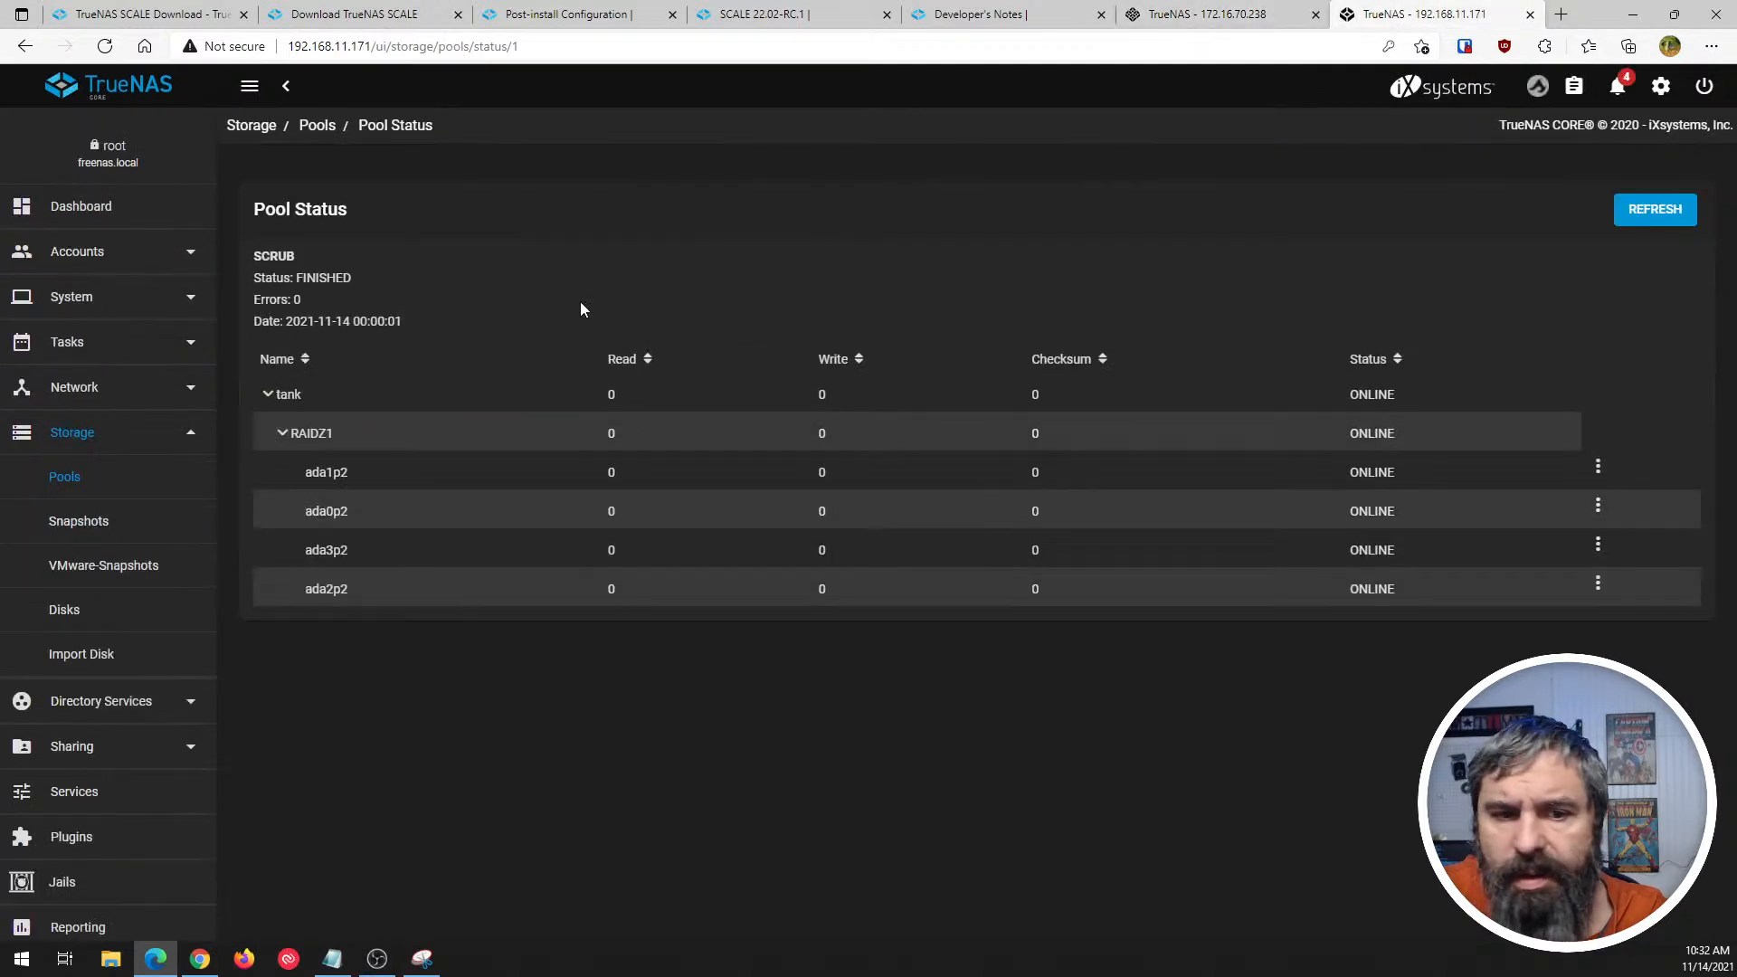
pyautogui.click(1597, 471)
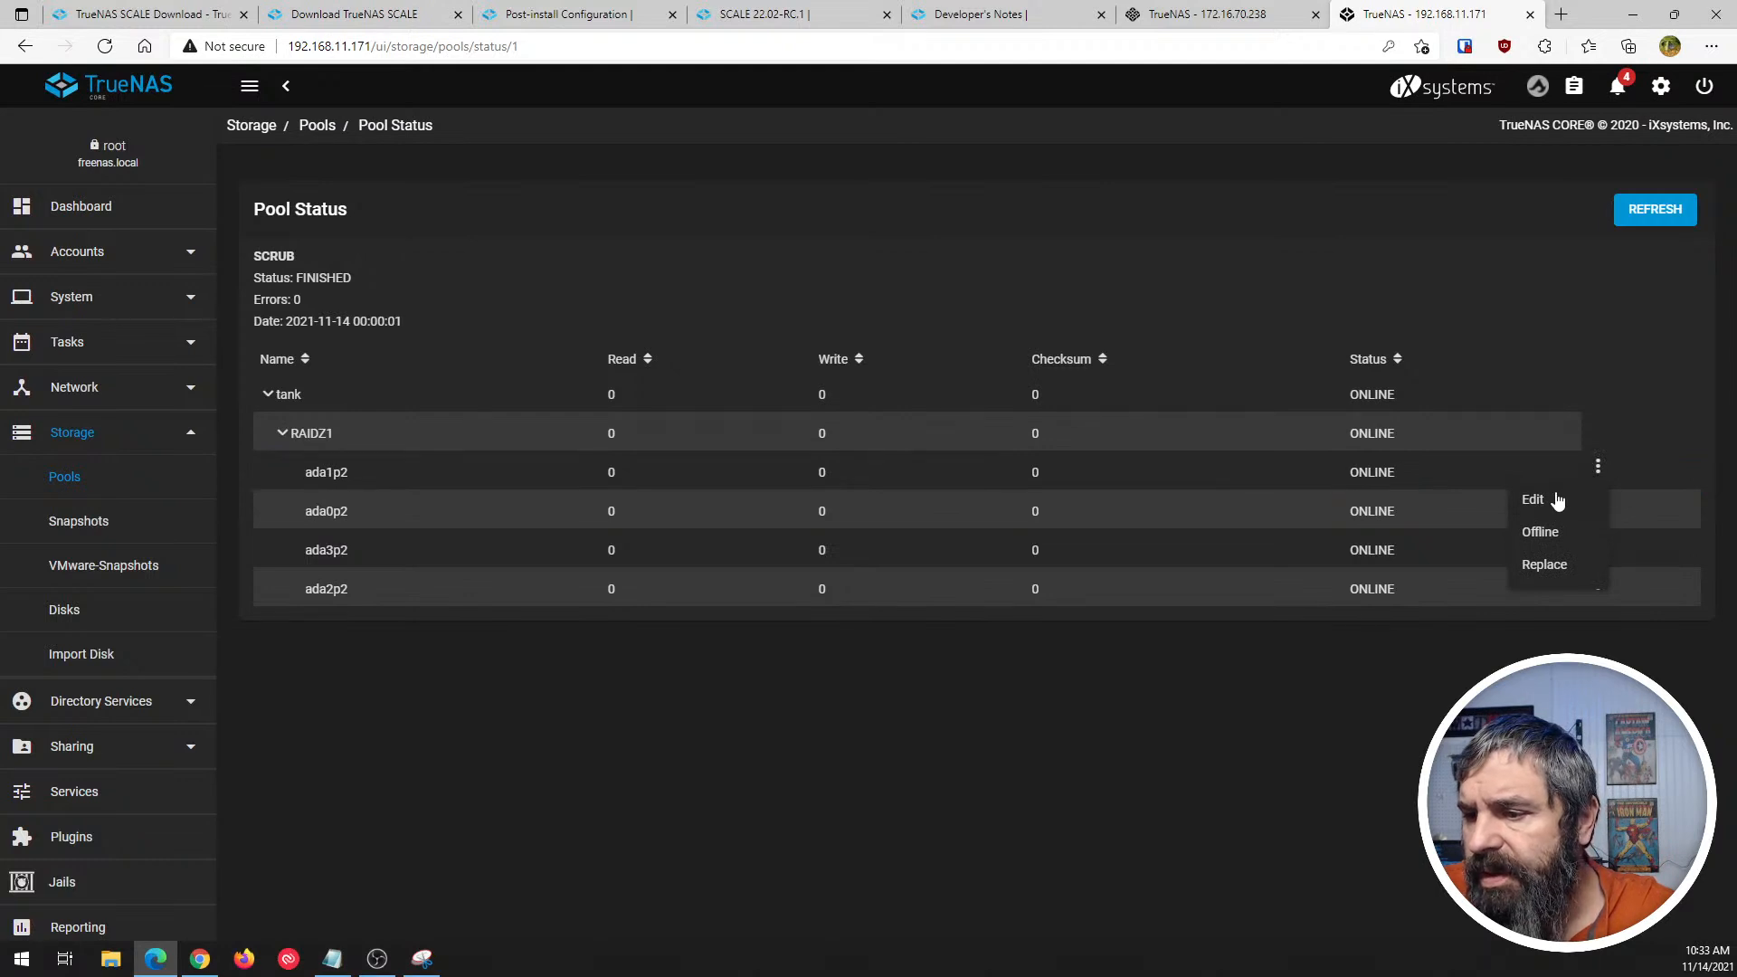
pyautogui.click(1188, 10)
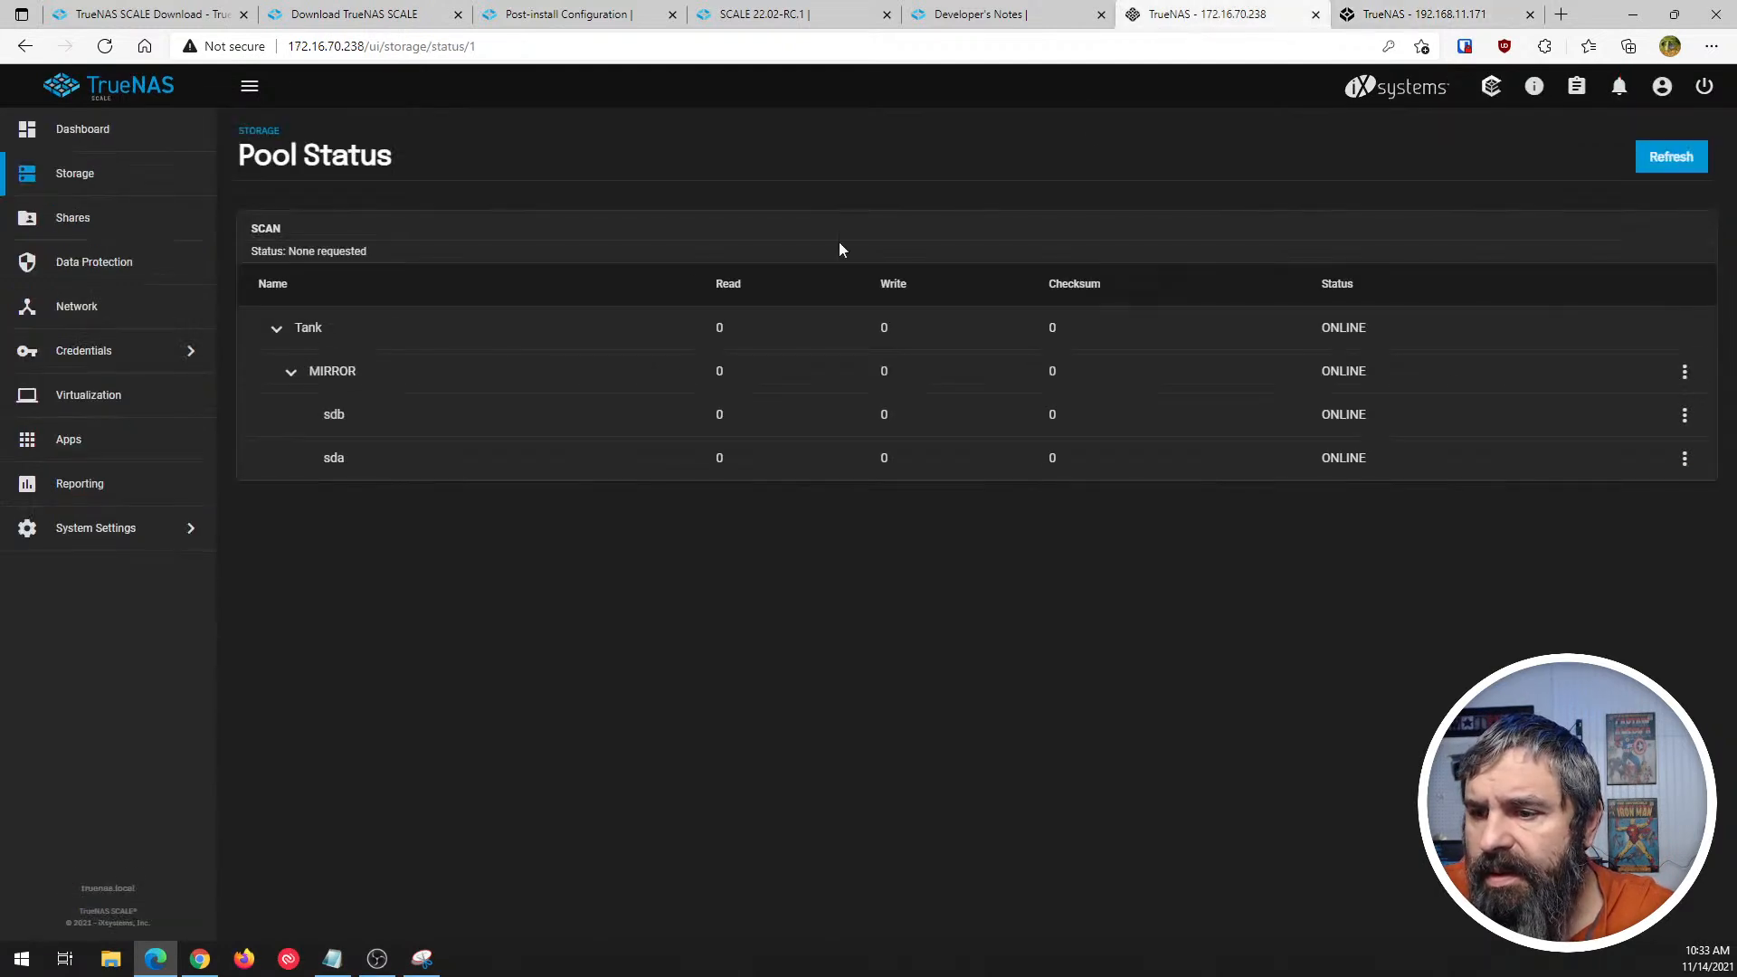
pyautogui.click(1684, 416)
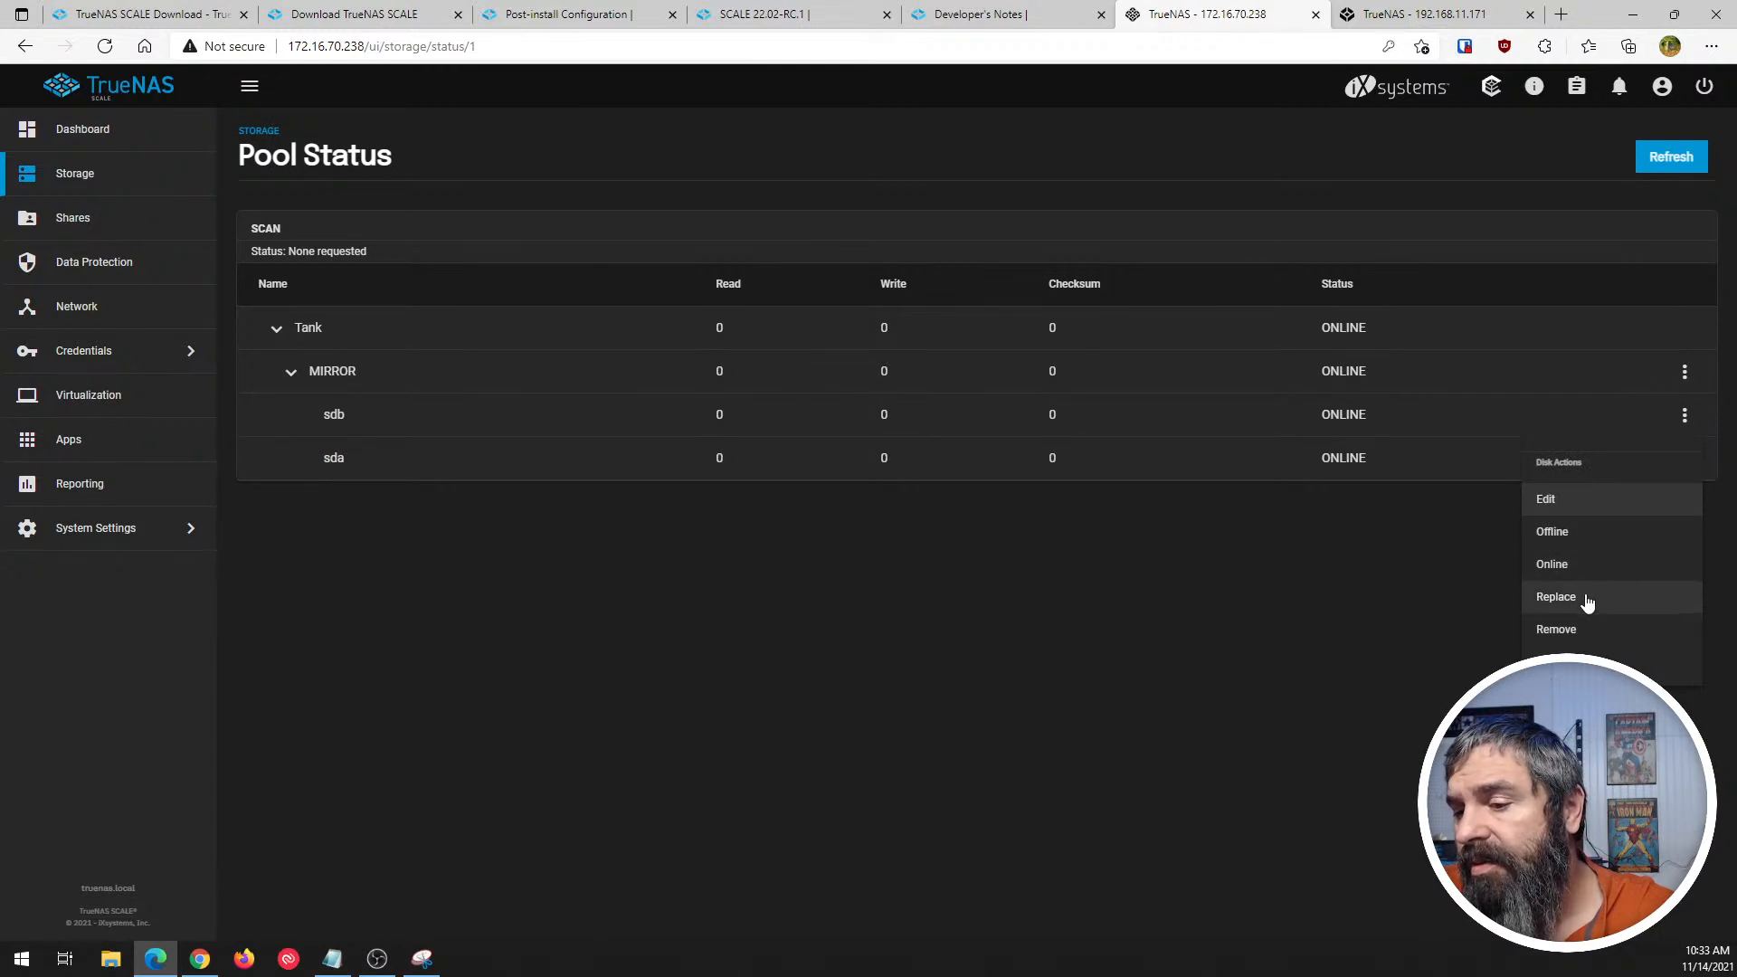
# - Leave the pool status pages and view the pool overviews in TrueNAS CORE and TrueNAS SCALE
pyautogui.click(1303, 638)
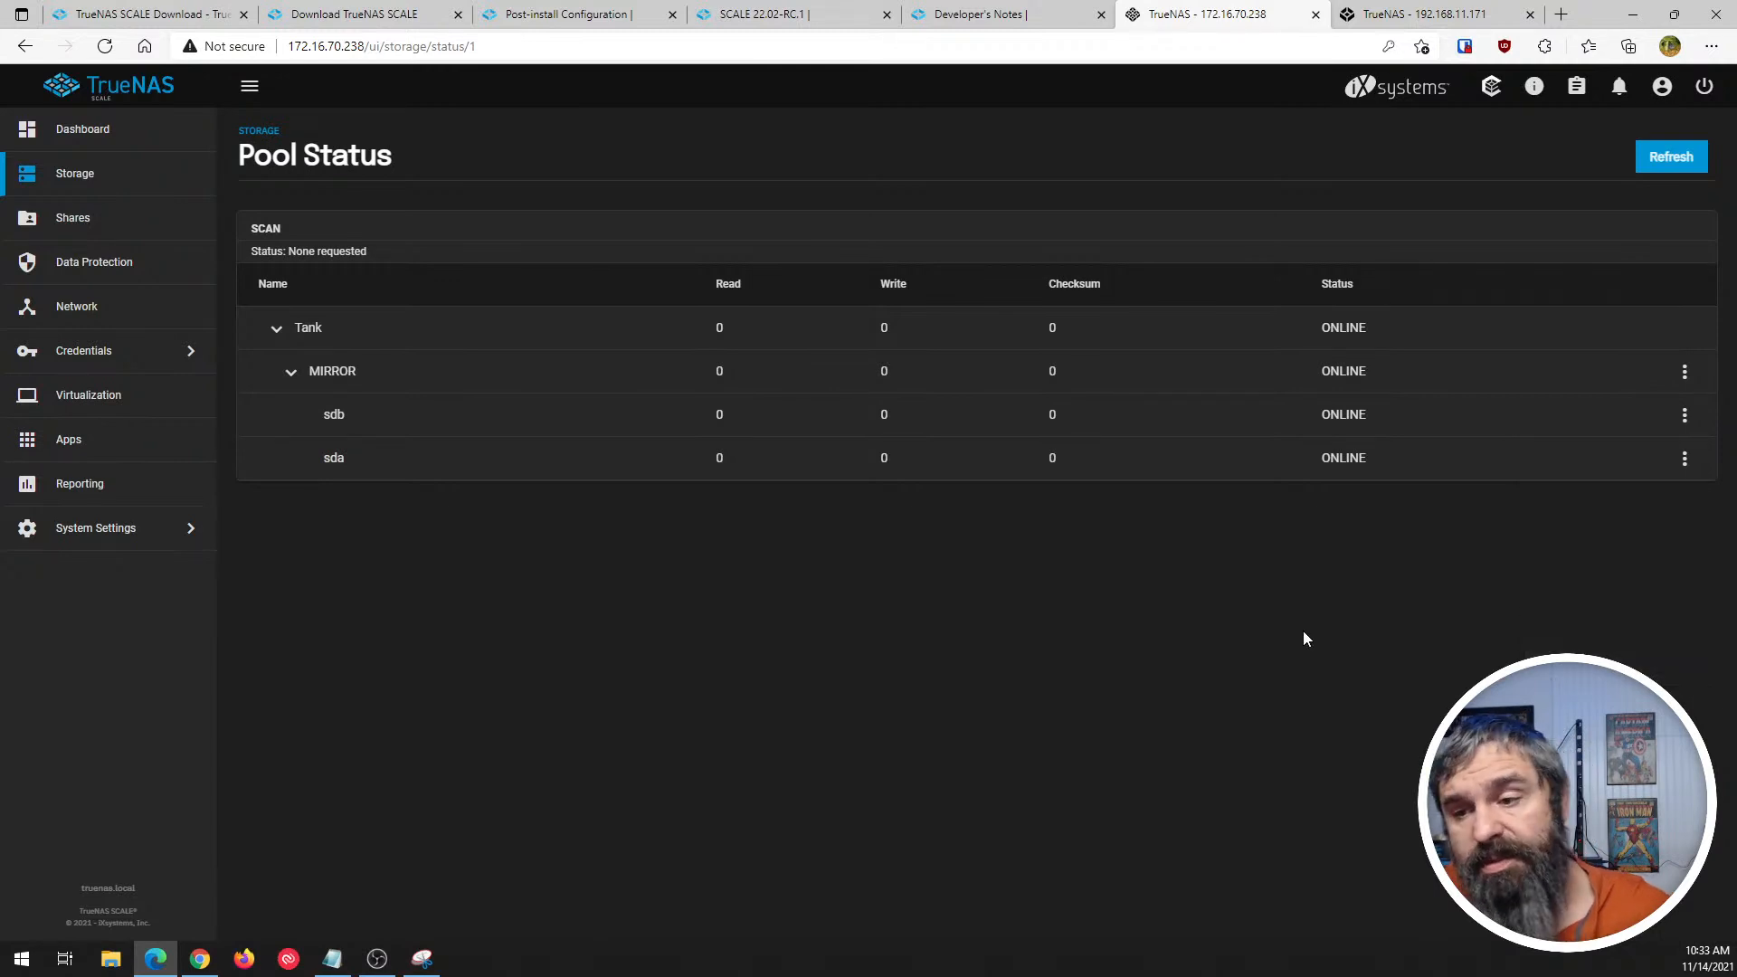
pyautogui.click(1380, 11)
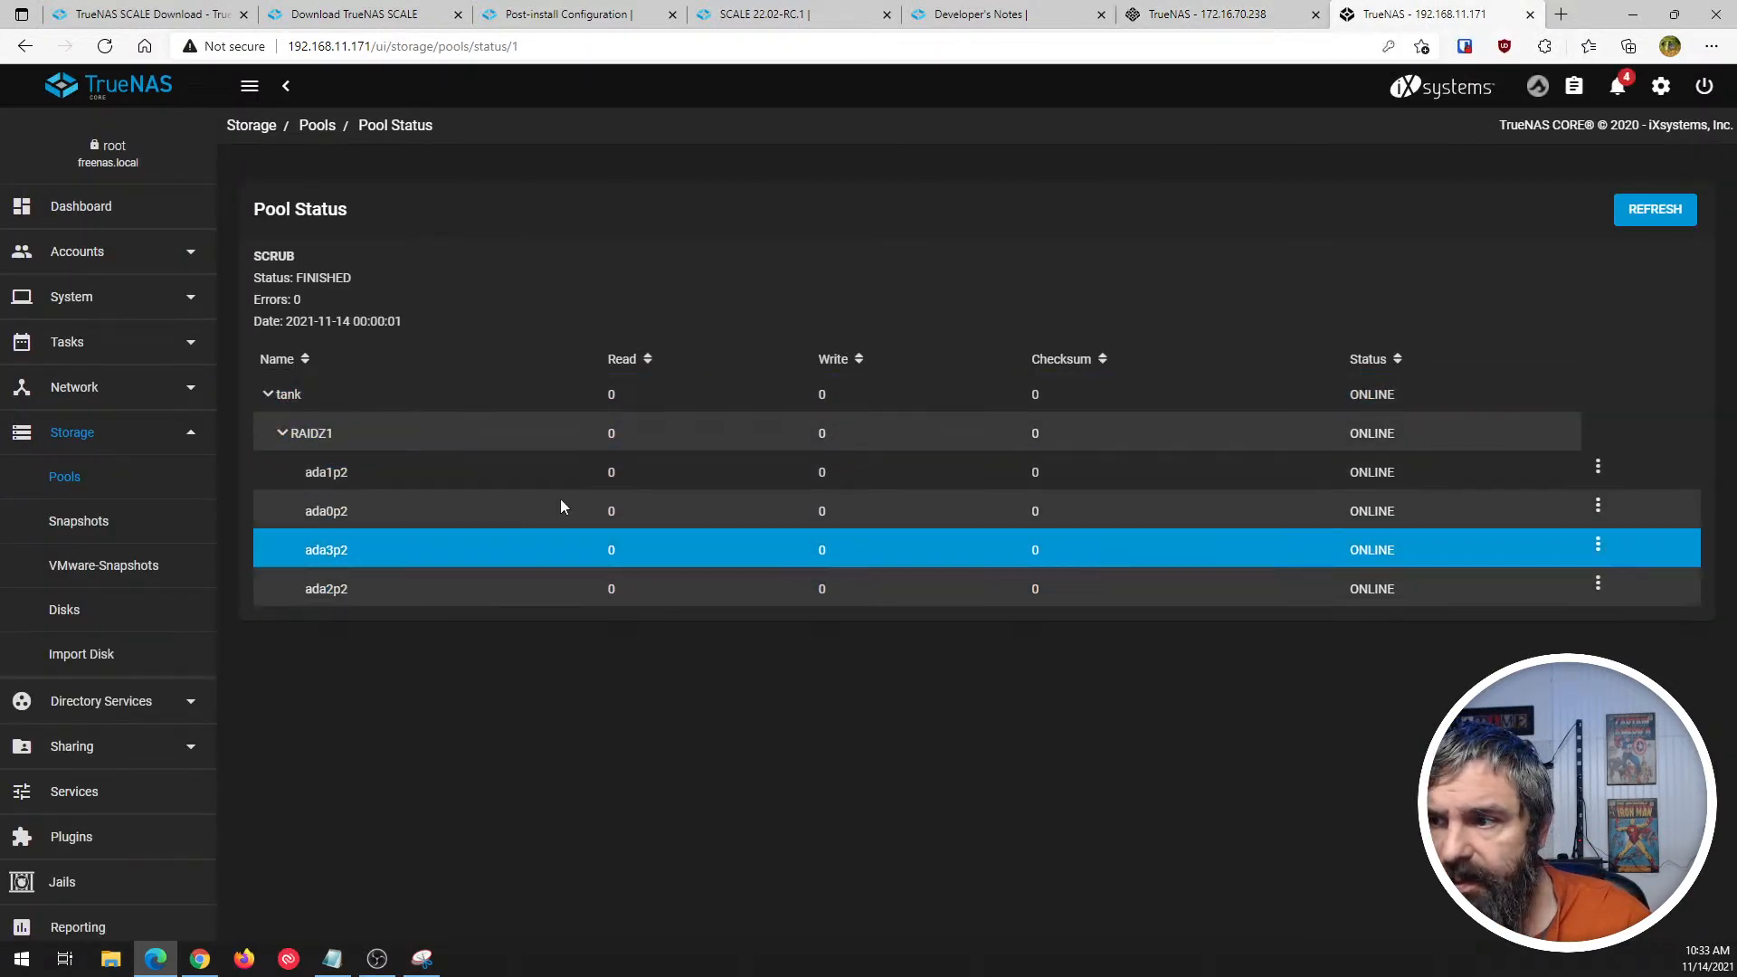
pyautogui.click(78, 486)
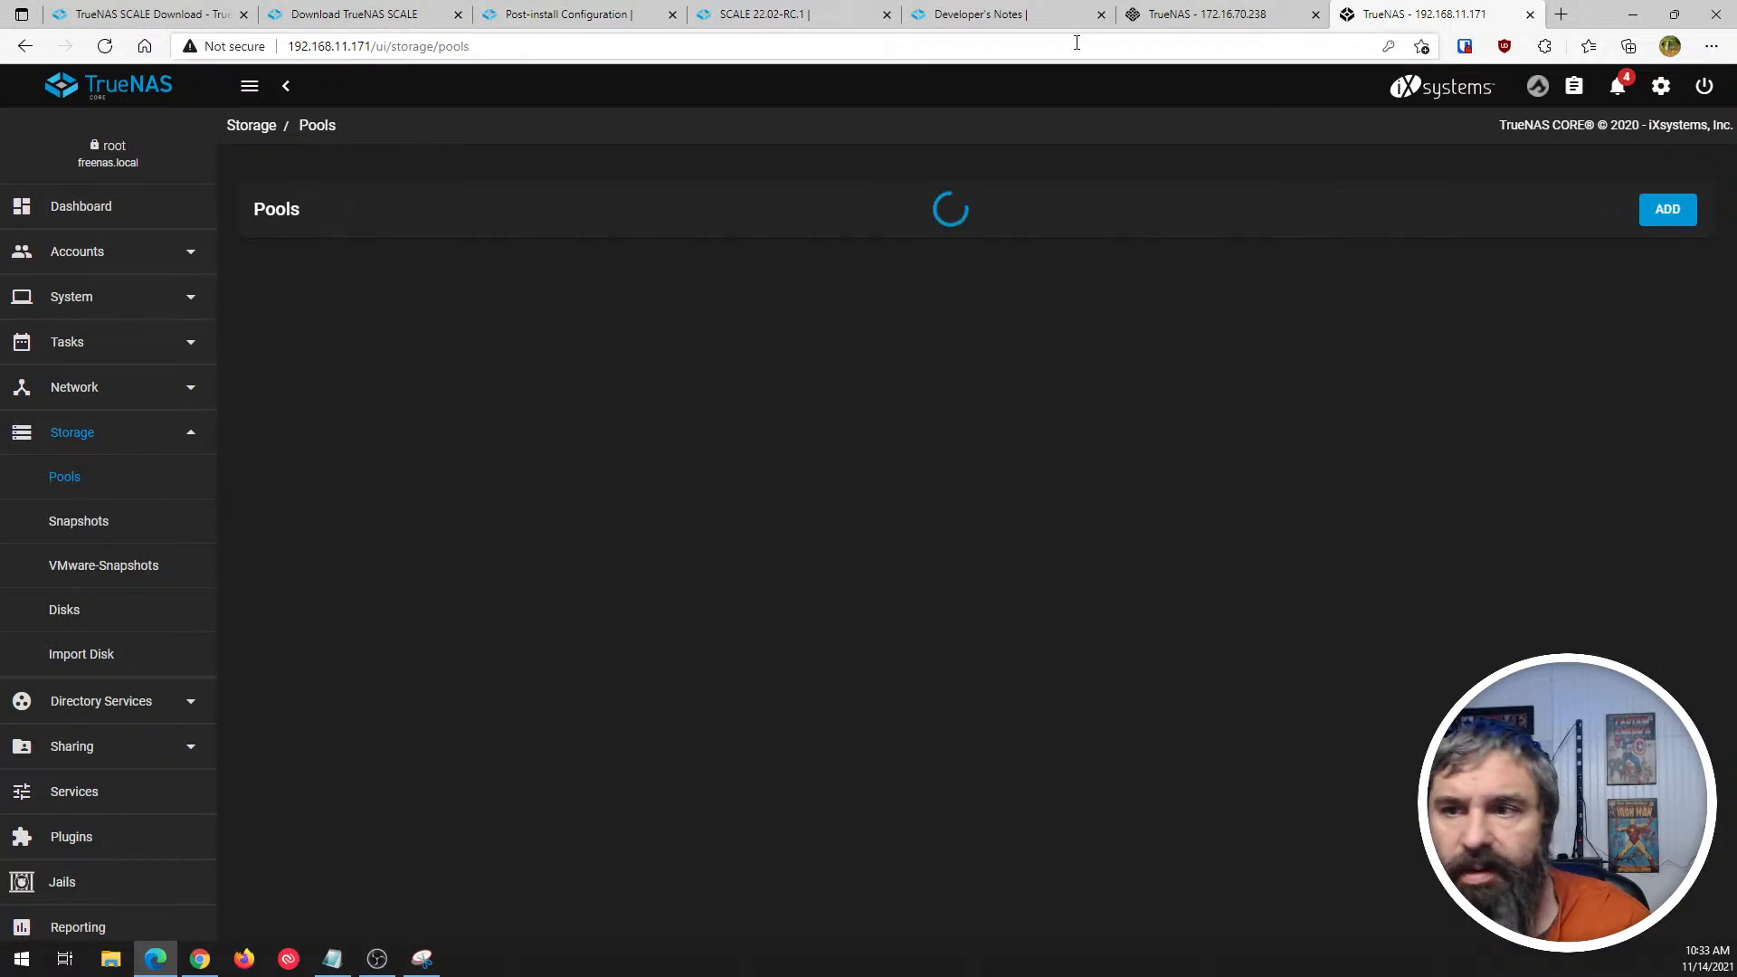
pyautogui.click(1176, 13)
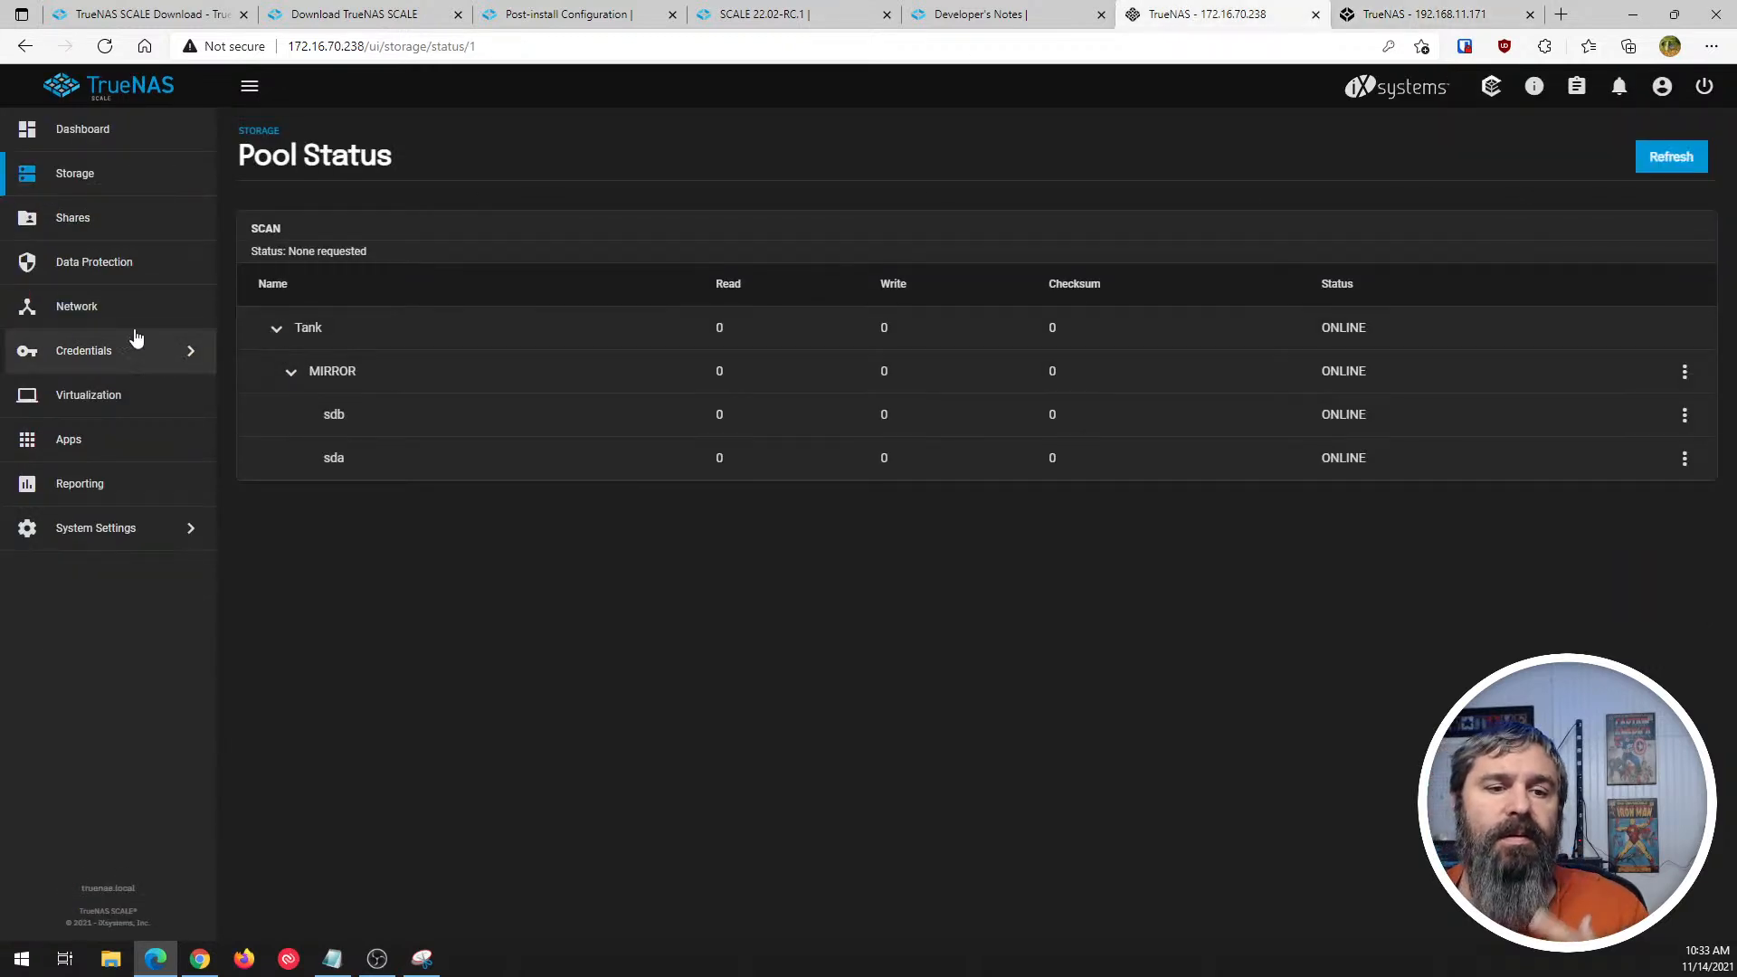
pyautogui.click(71, 175)
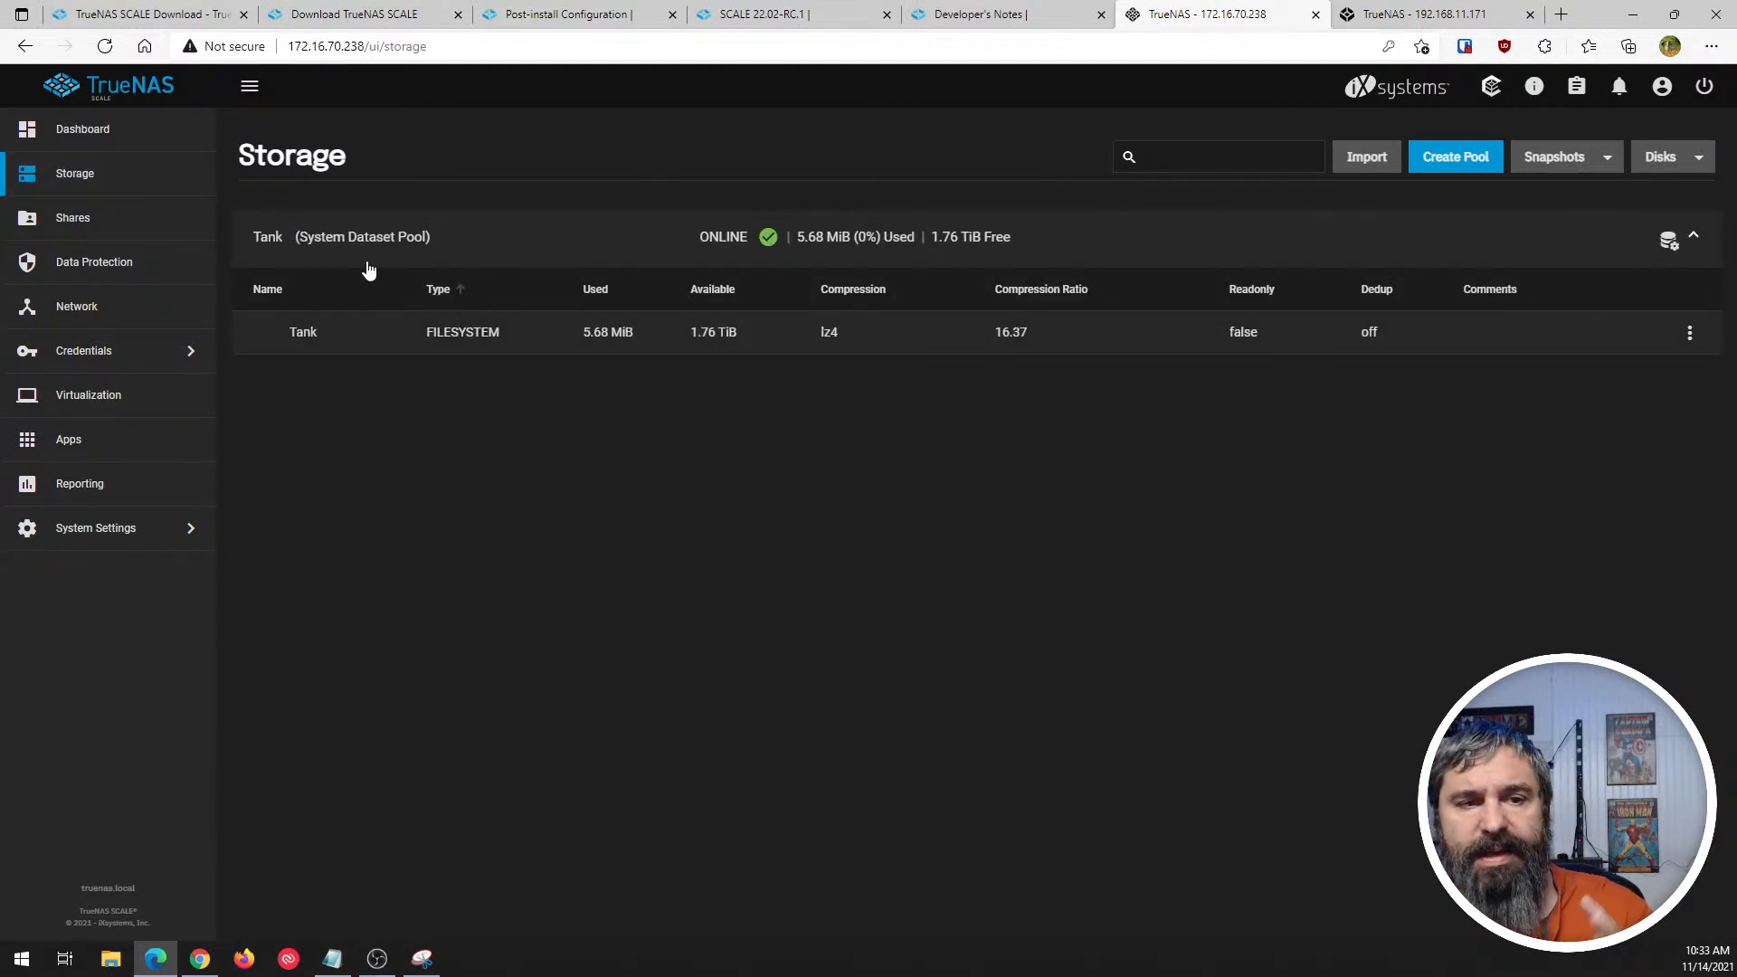
# - View the full TrueNAS SCALE dashboard and open the TrueNAS CORE dashboard for comparison
pyautogui.click(73, 129)
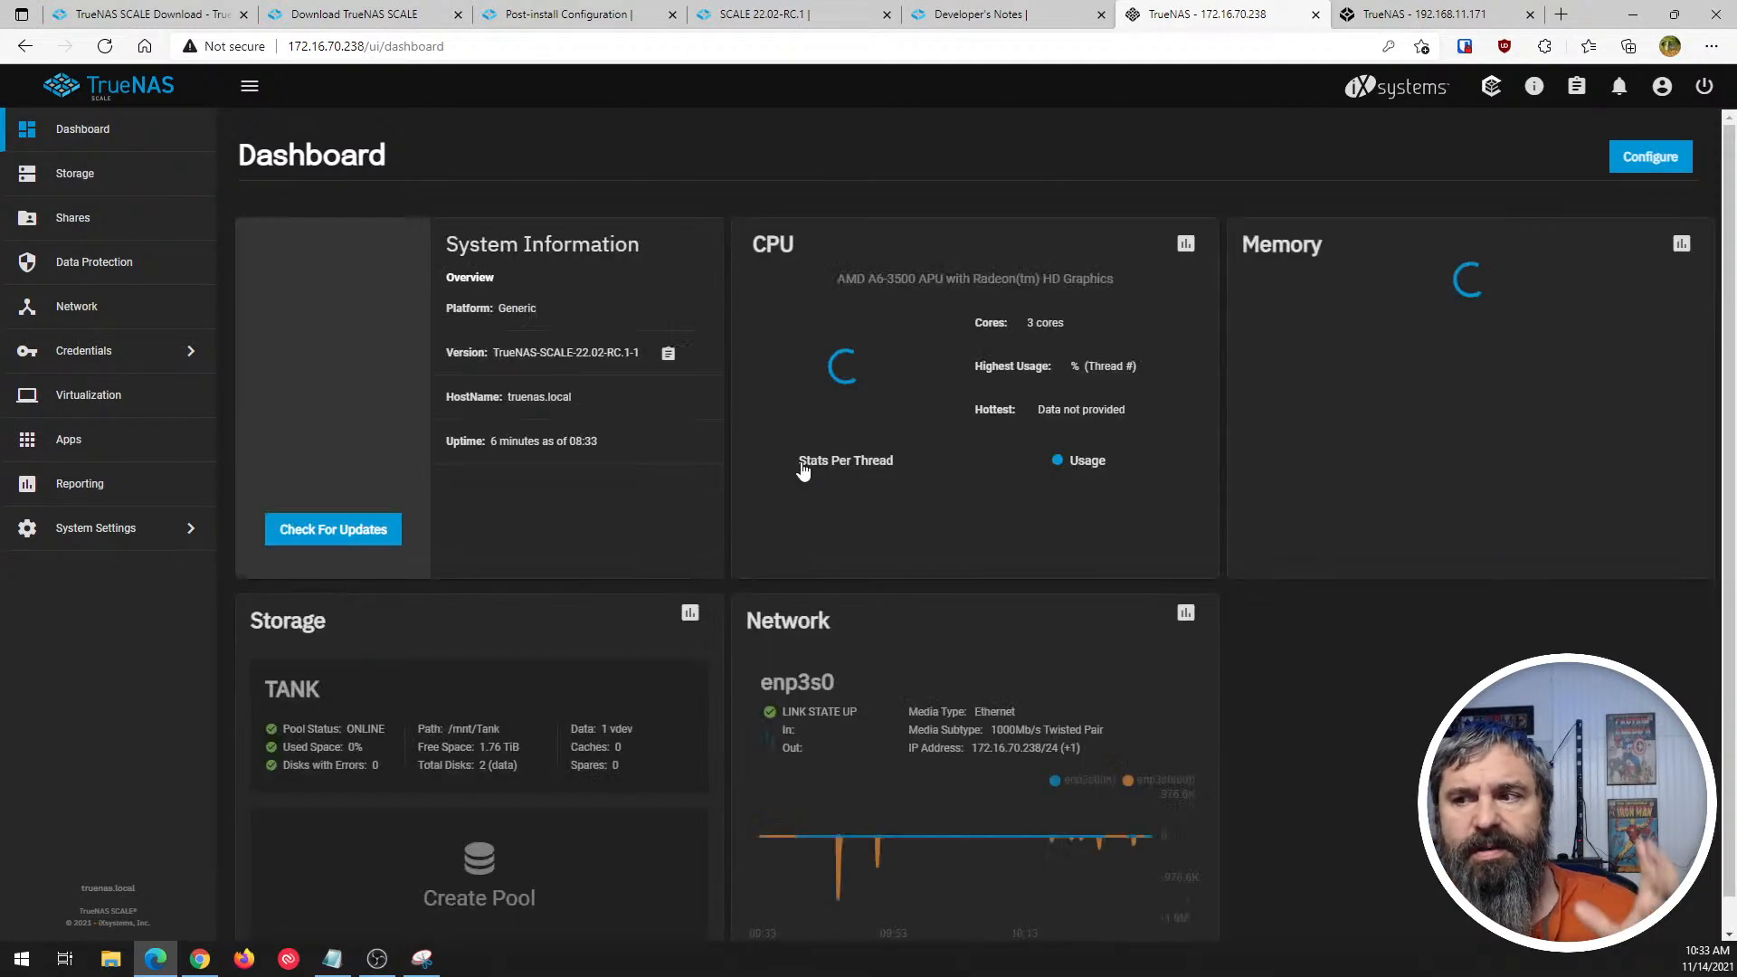
pyautogui.scroll(-1, 605, 494)
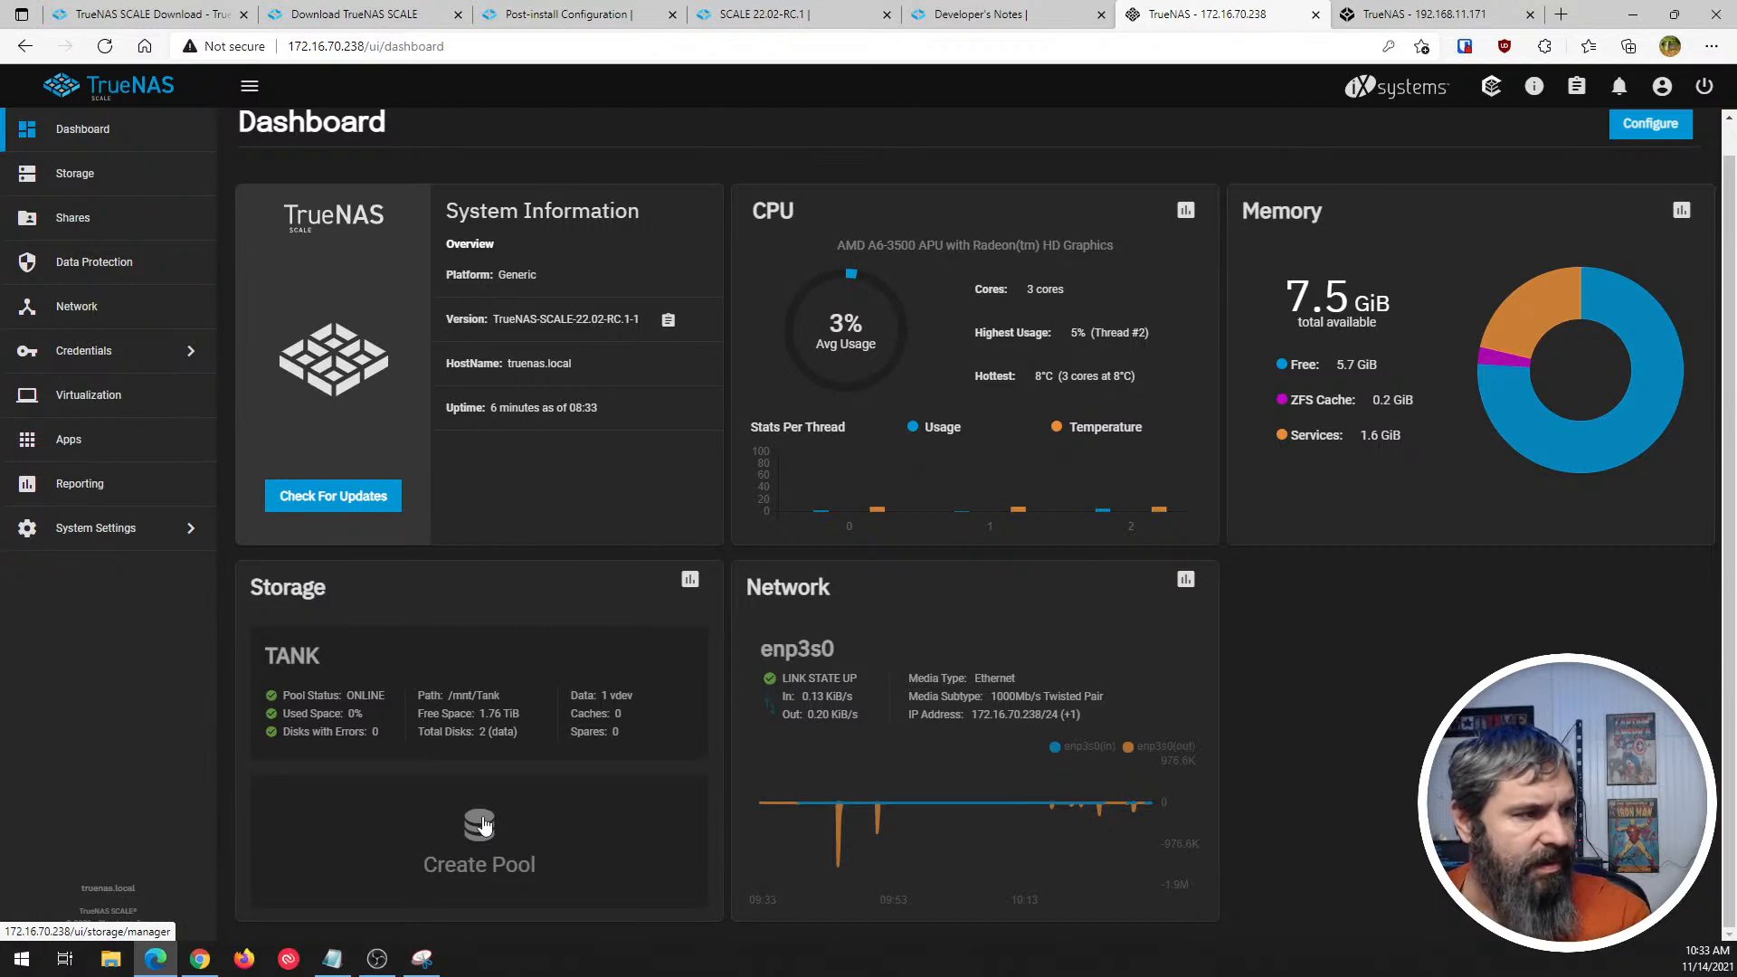
pyautogui.click(1399, 14)
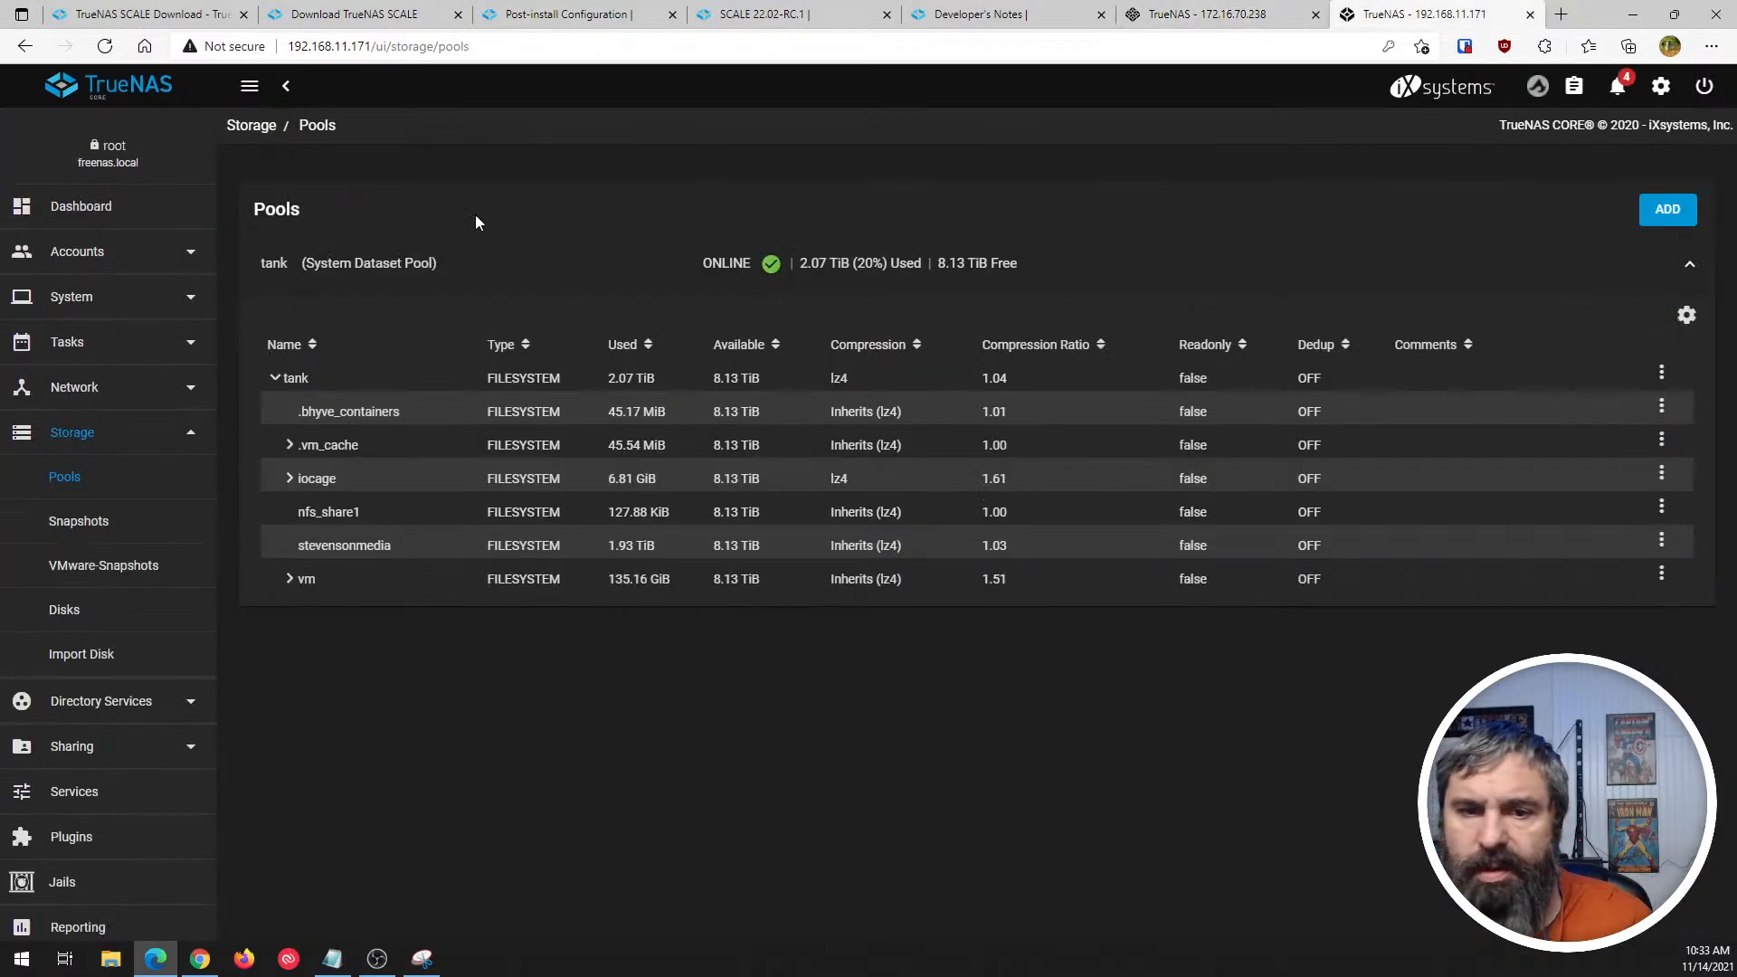
pyautogui.click(108, 208)
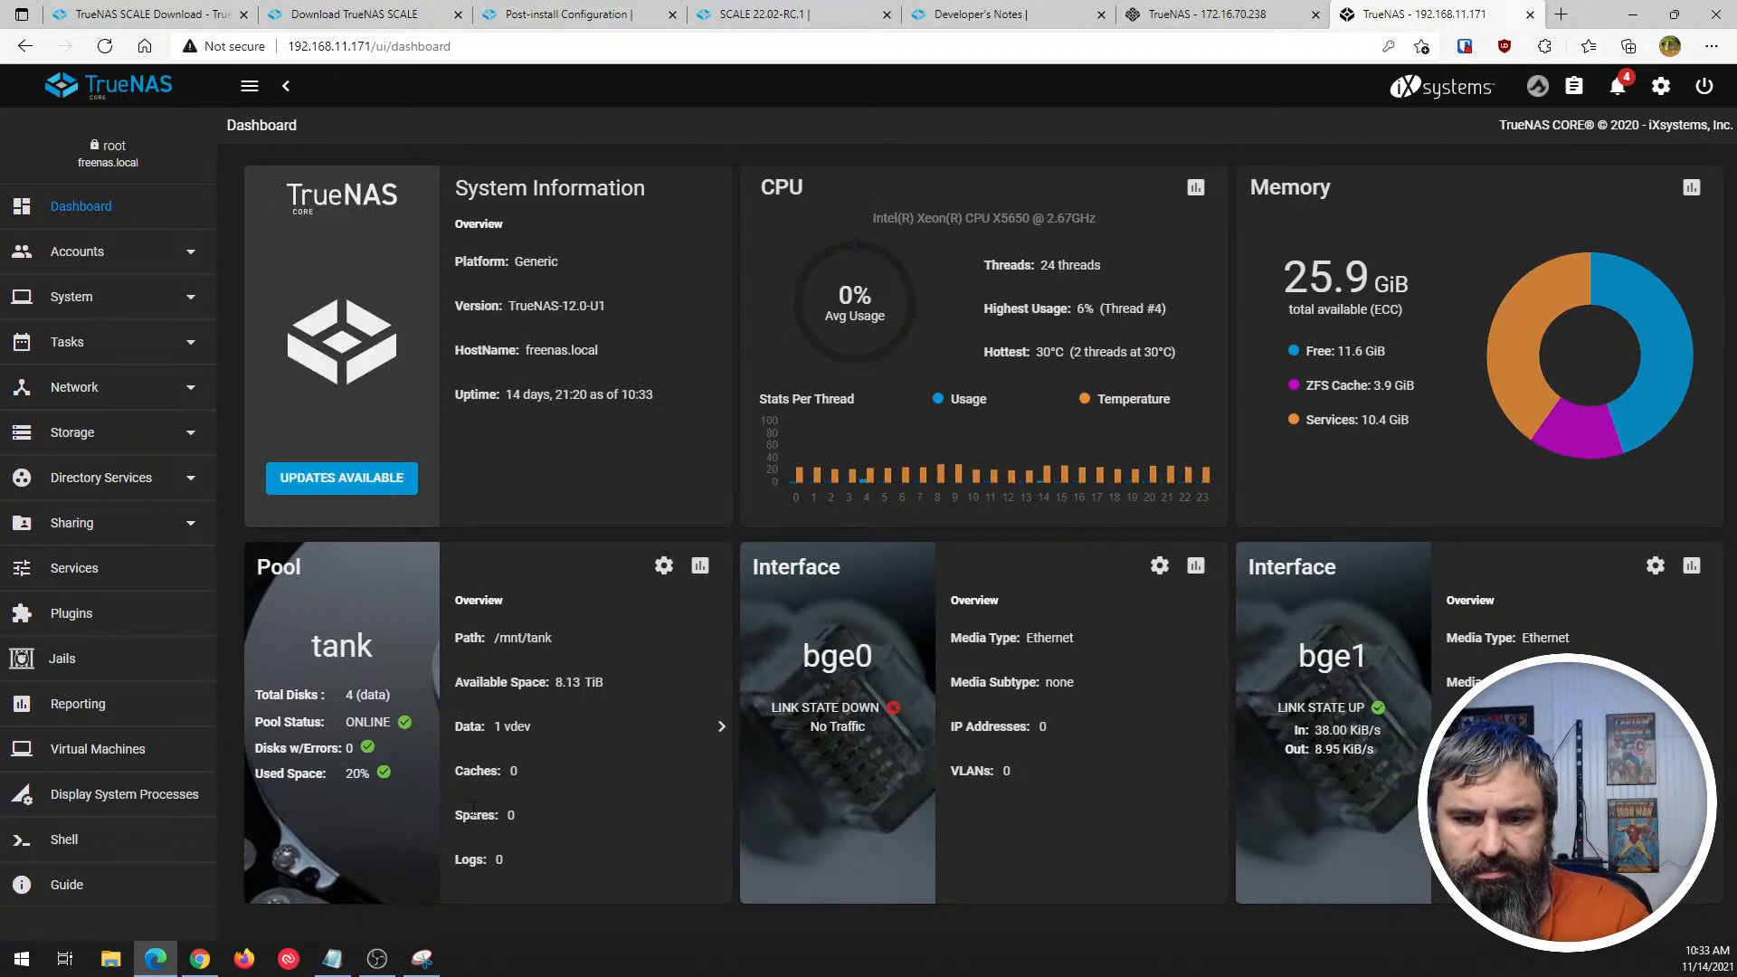
# - Inspect pool tank's data vdev and pool status from the CORE dashboard, returning to the dashboard
pyautogui.click(721, 728)
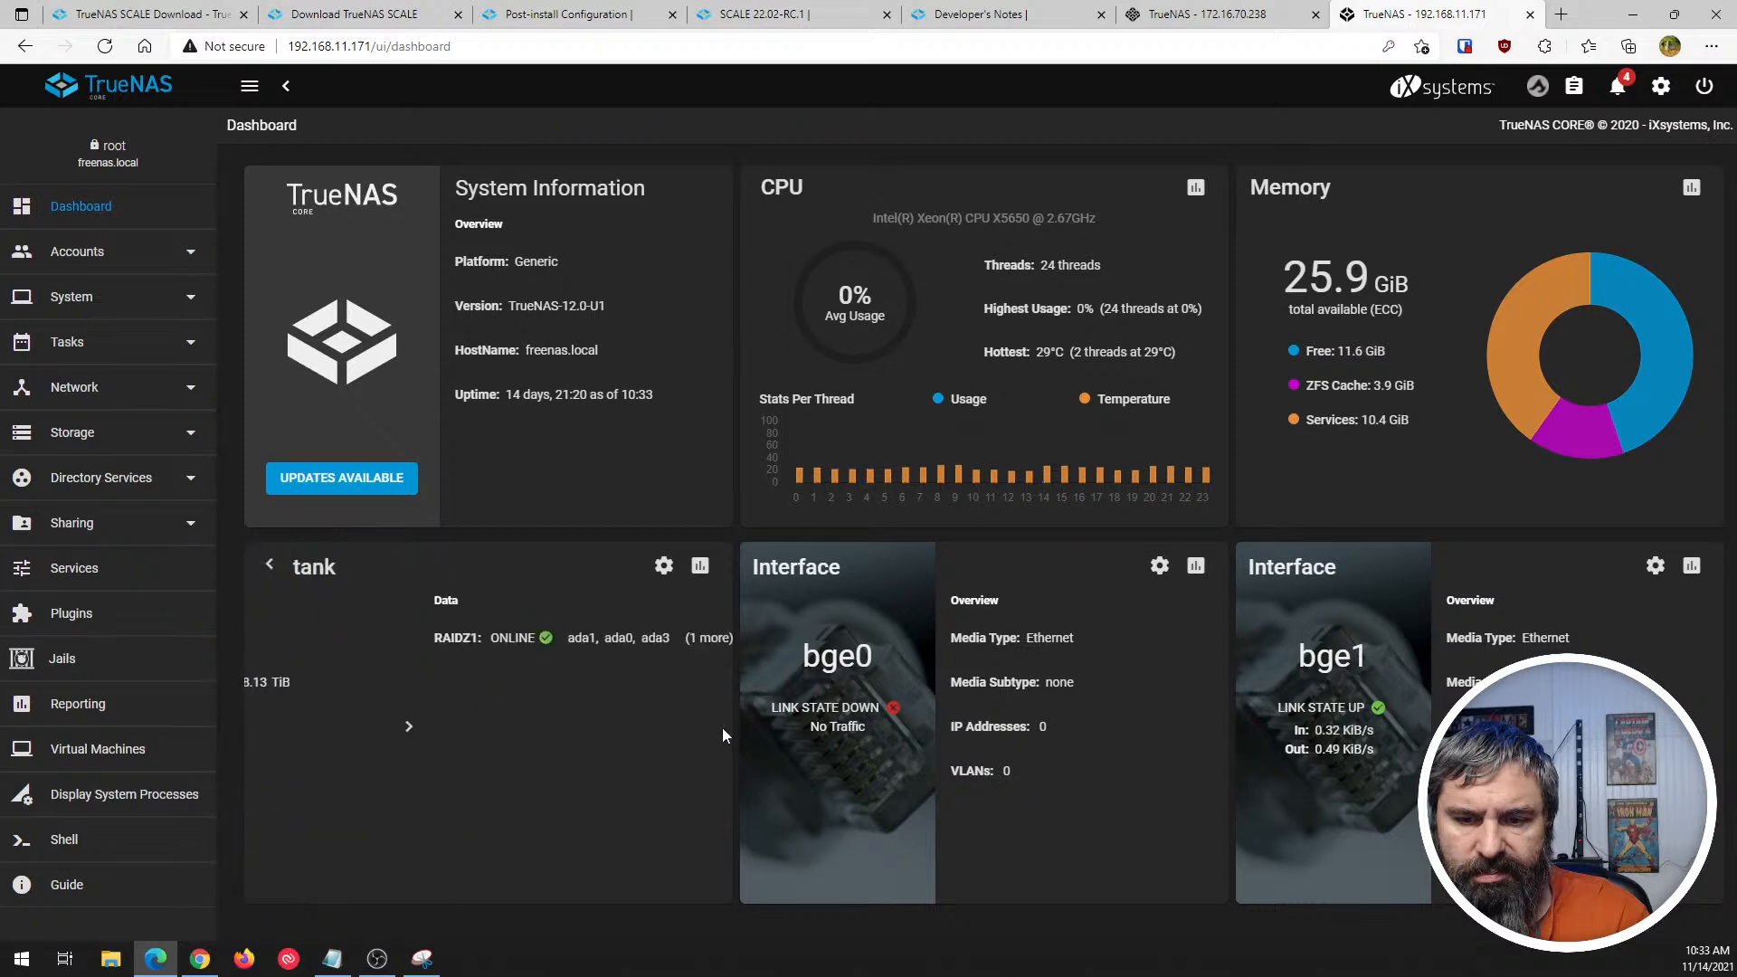
pyautogui.click(269, 565)
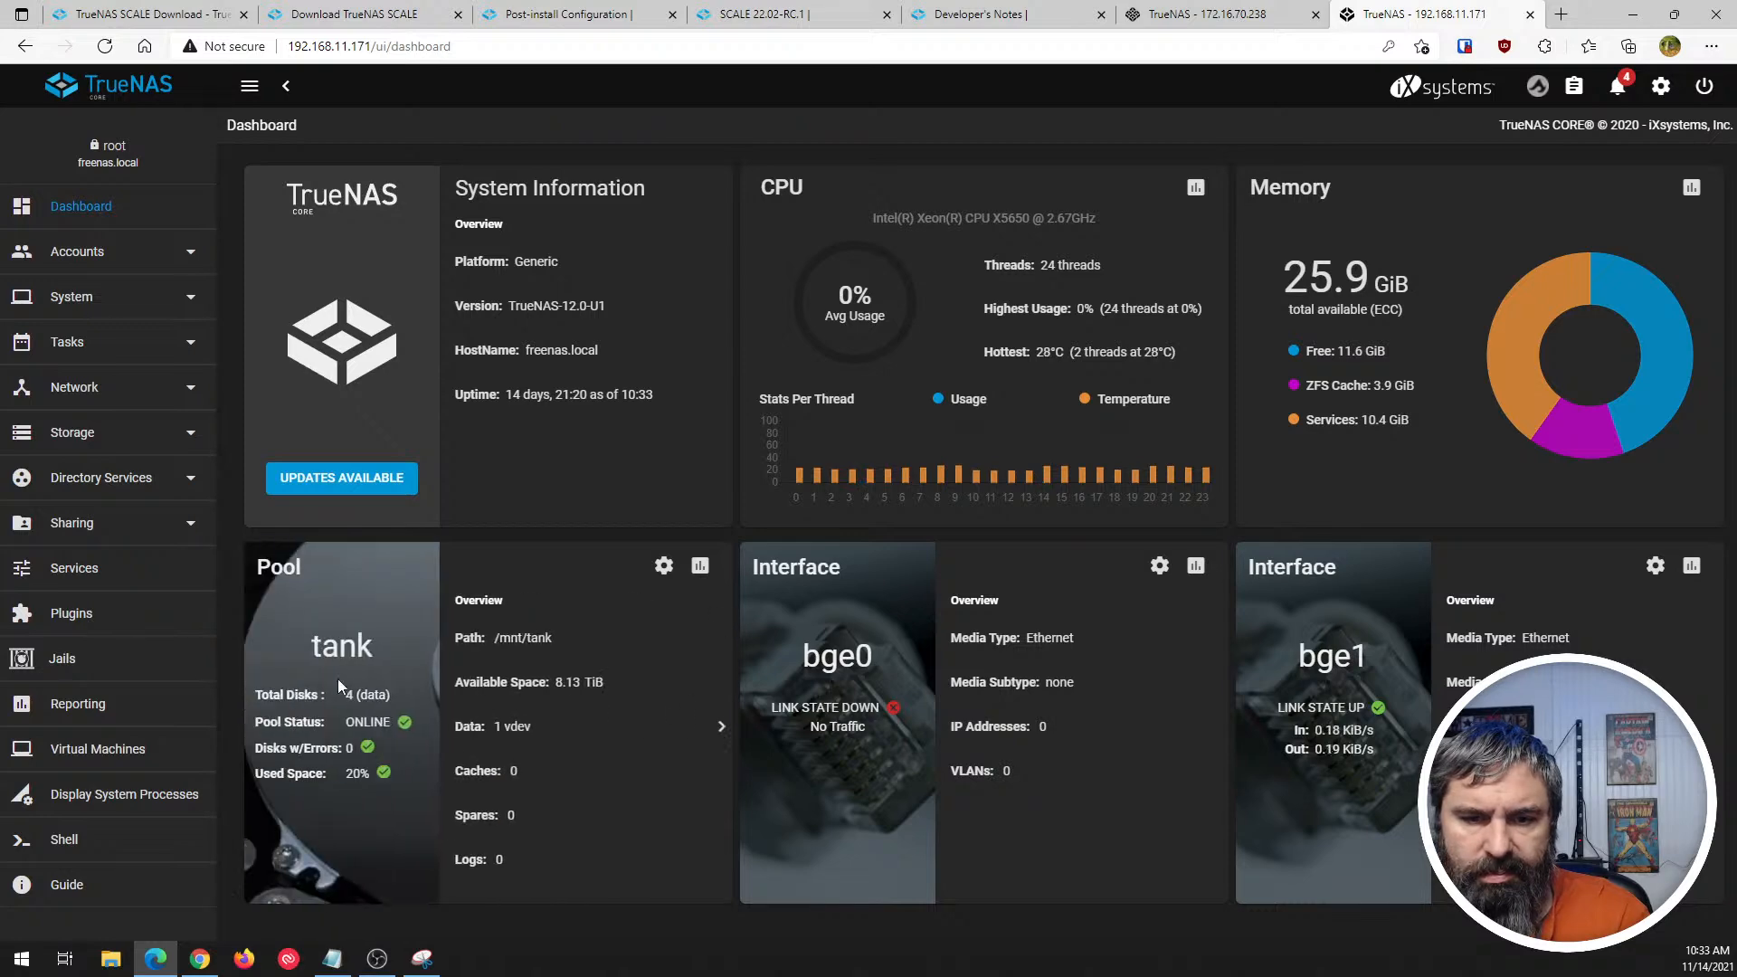
pyautogui.click(674, 568)
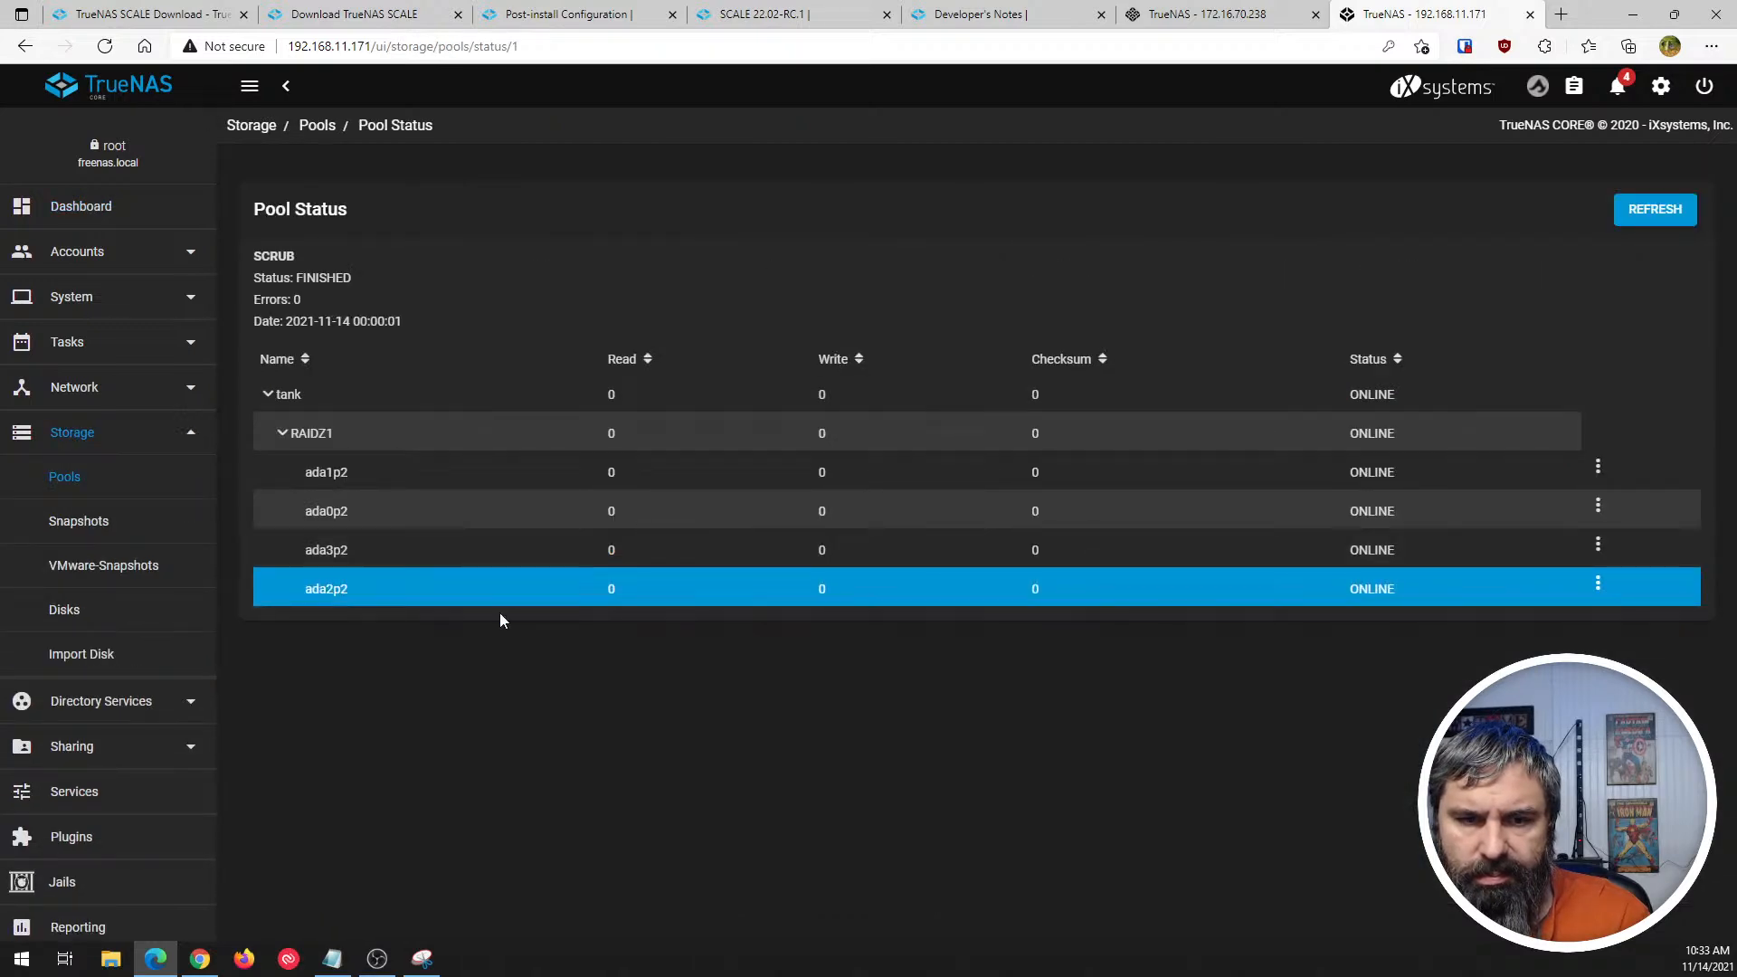
pyautogui.click(81, 207)
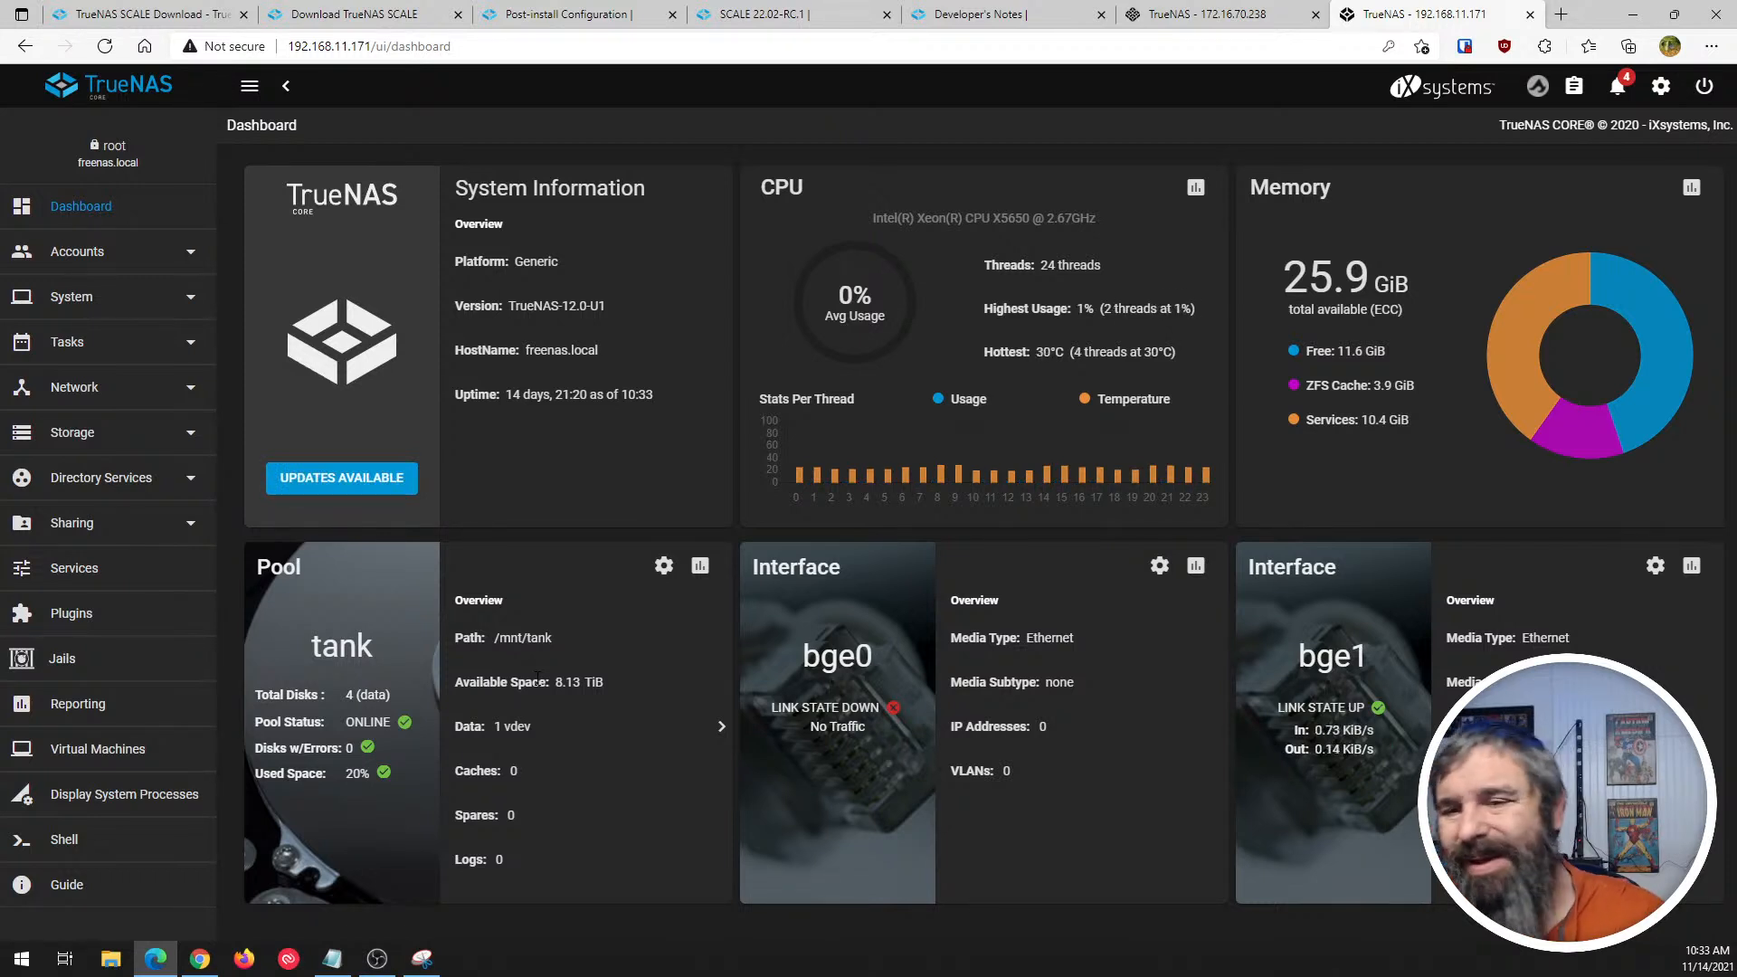
# - Compare the system information and pool cards on the SCALE and CORE dashboards
pyautogui.click(1155, 15)
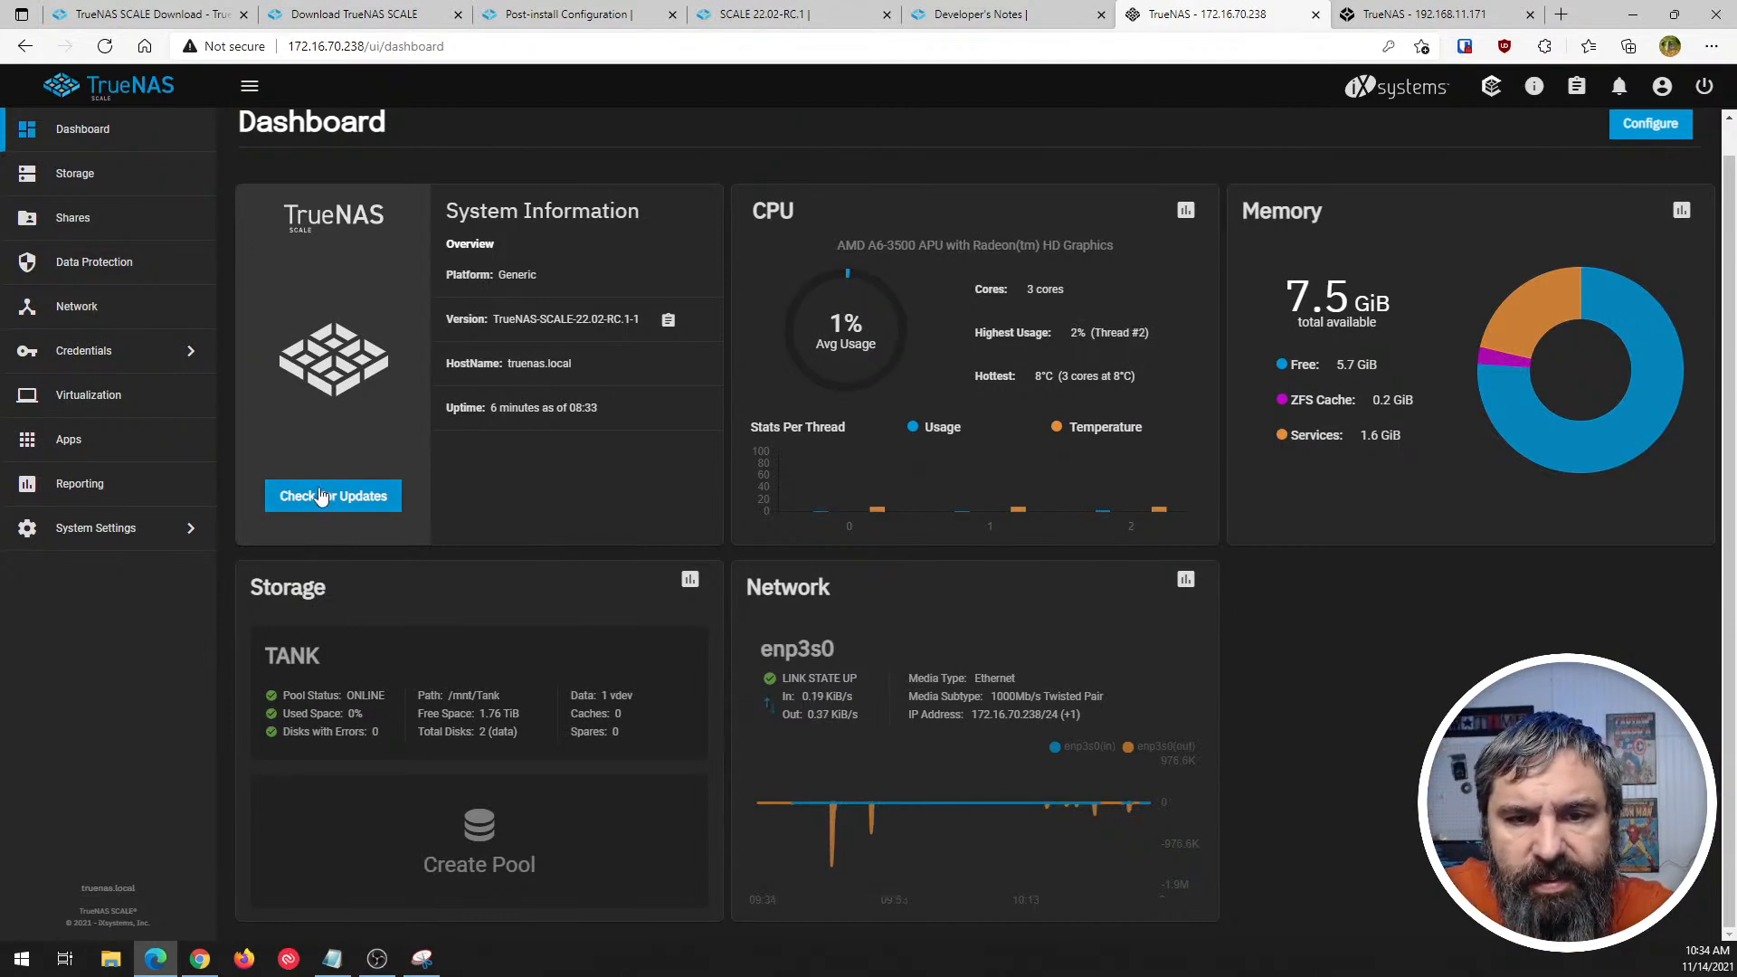
pyautogui.click(1425, 14)
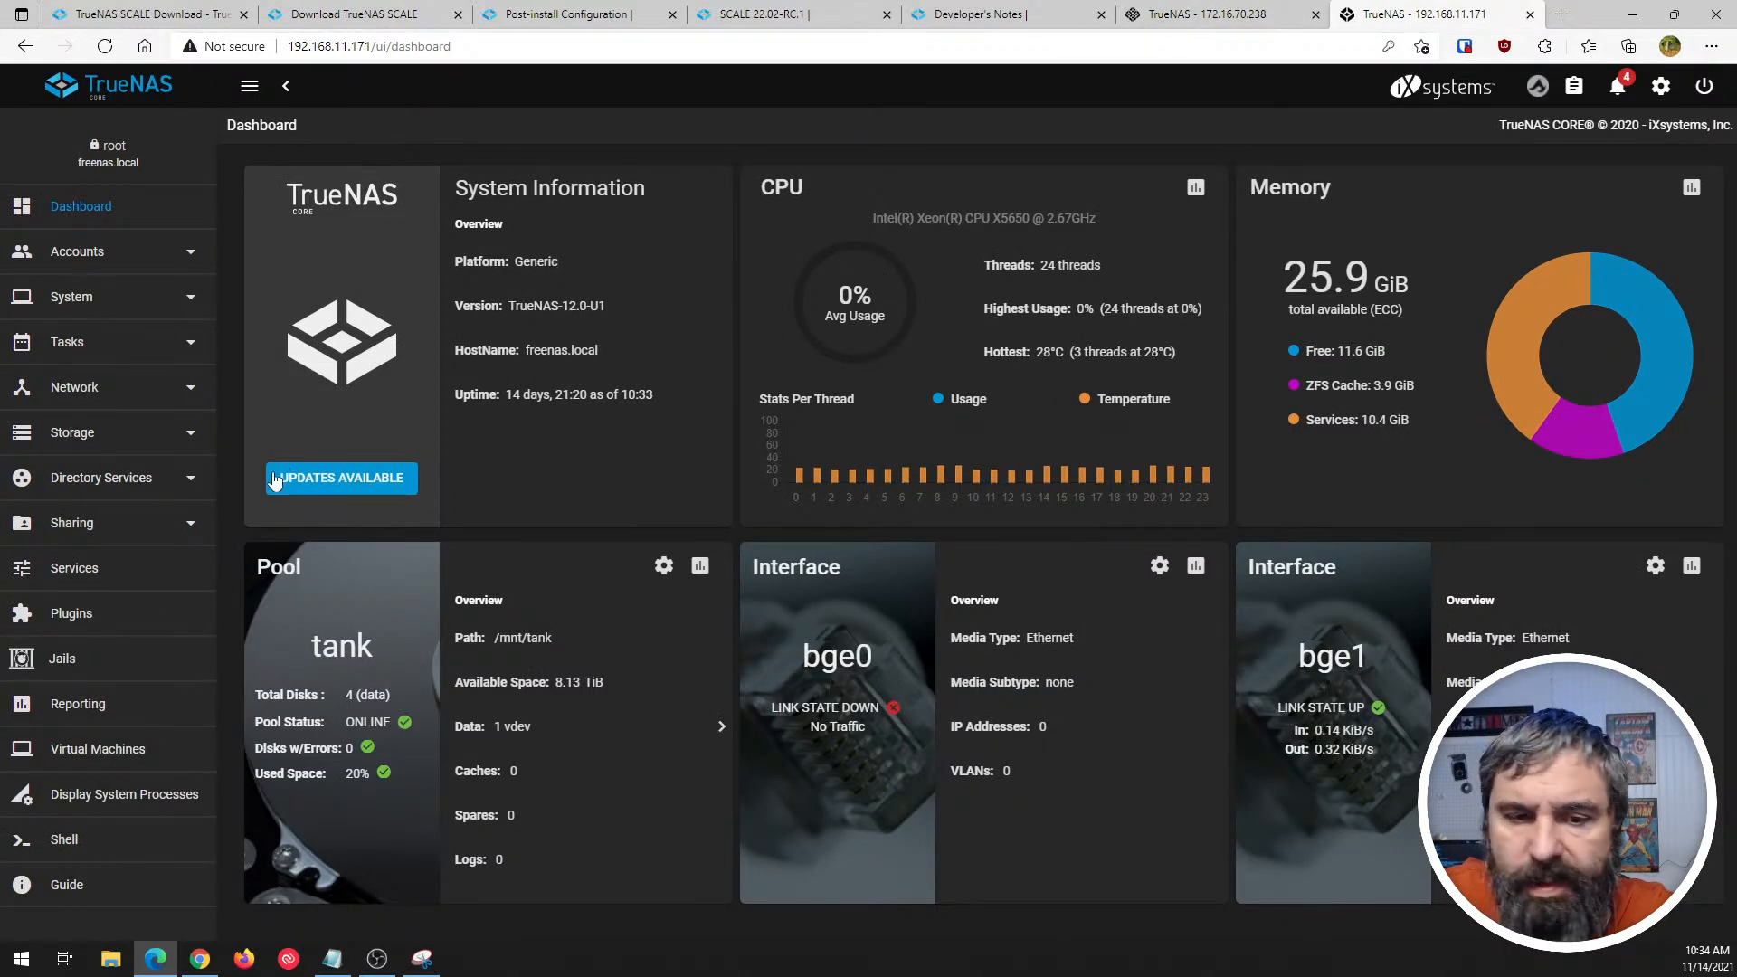
pyautogui.click(1172, 16)
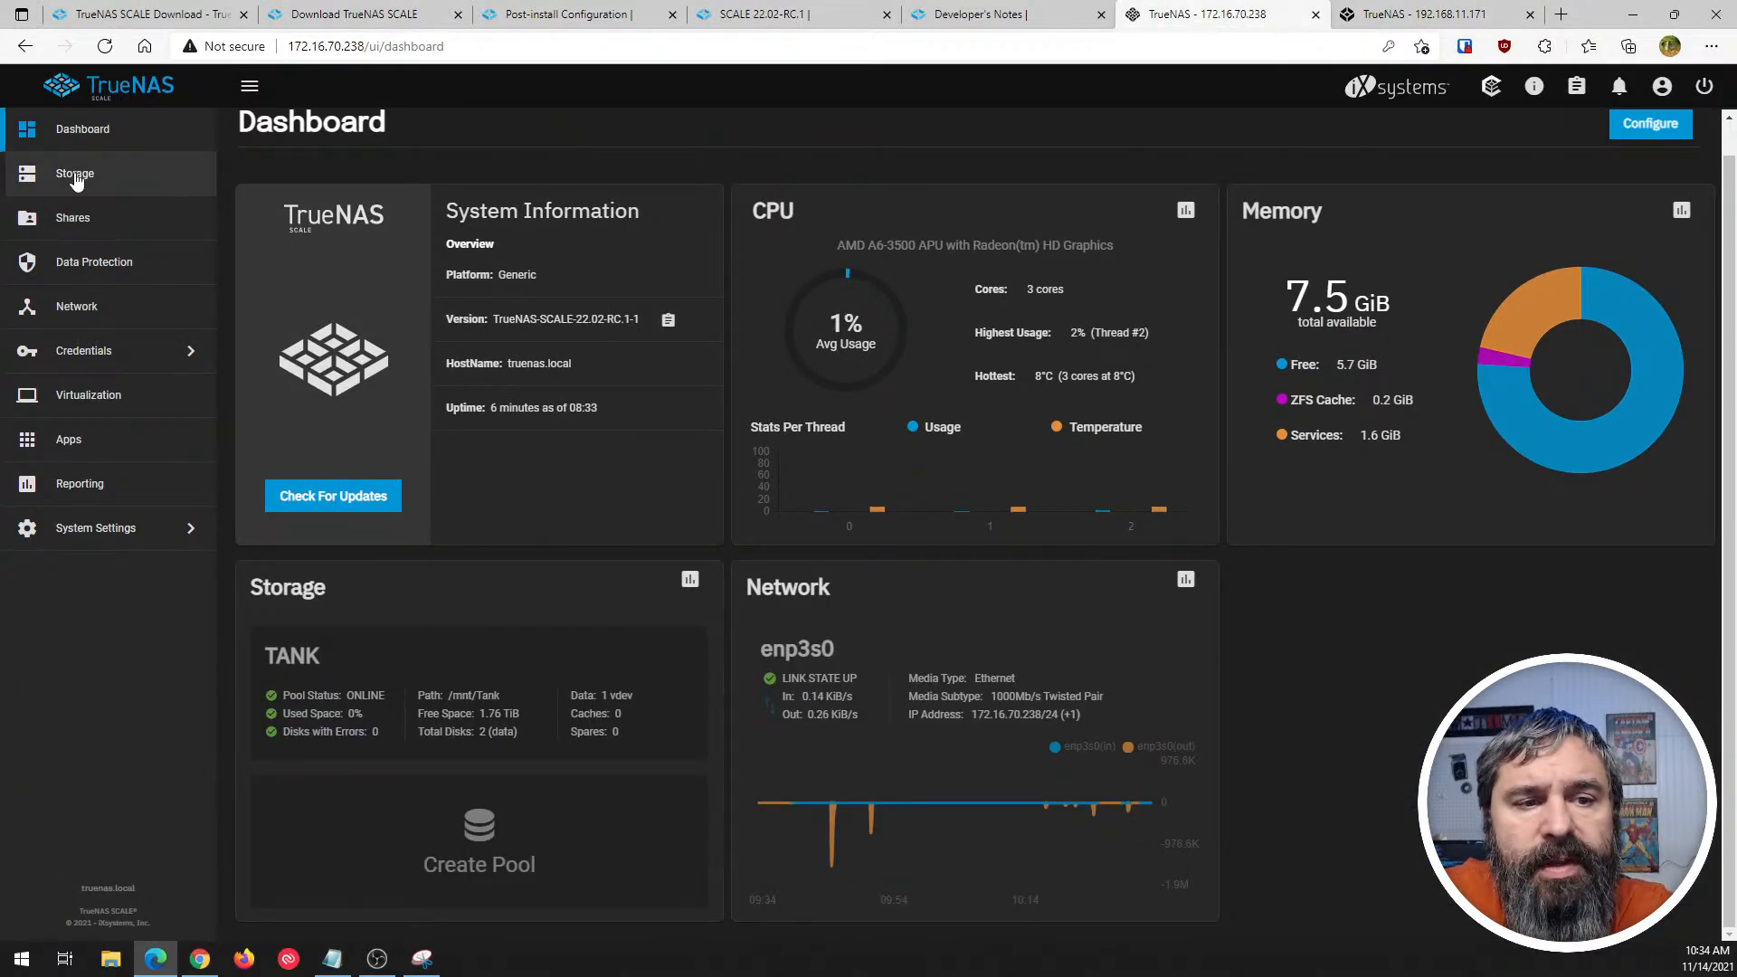
# - Compare CORE's main navigation entries and System group with the entries under System Settings in SCALE
pyautogui.click(1407, 16)
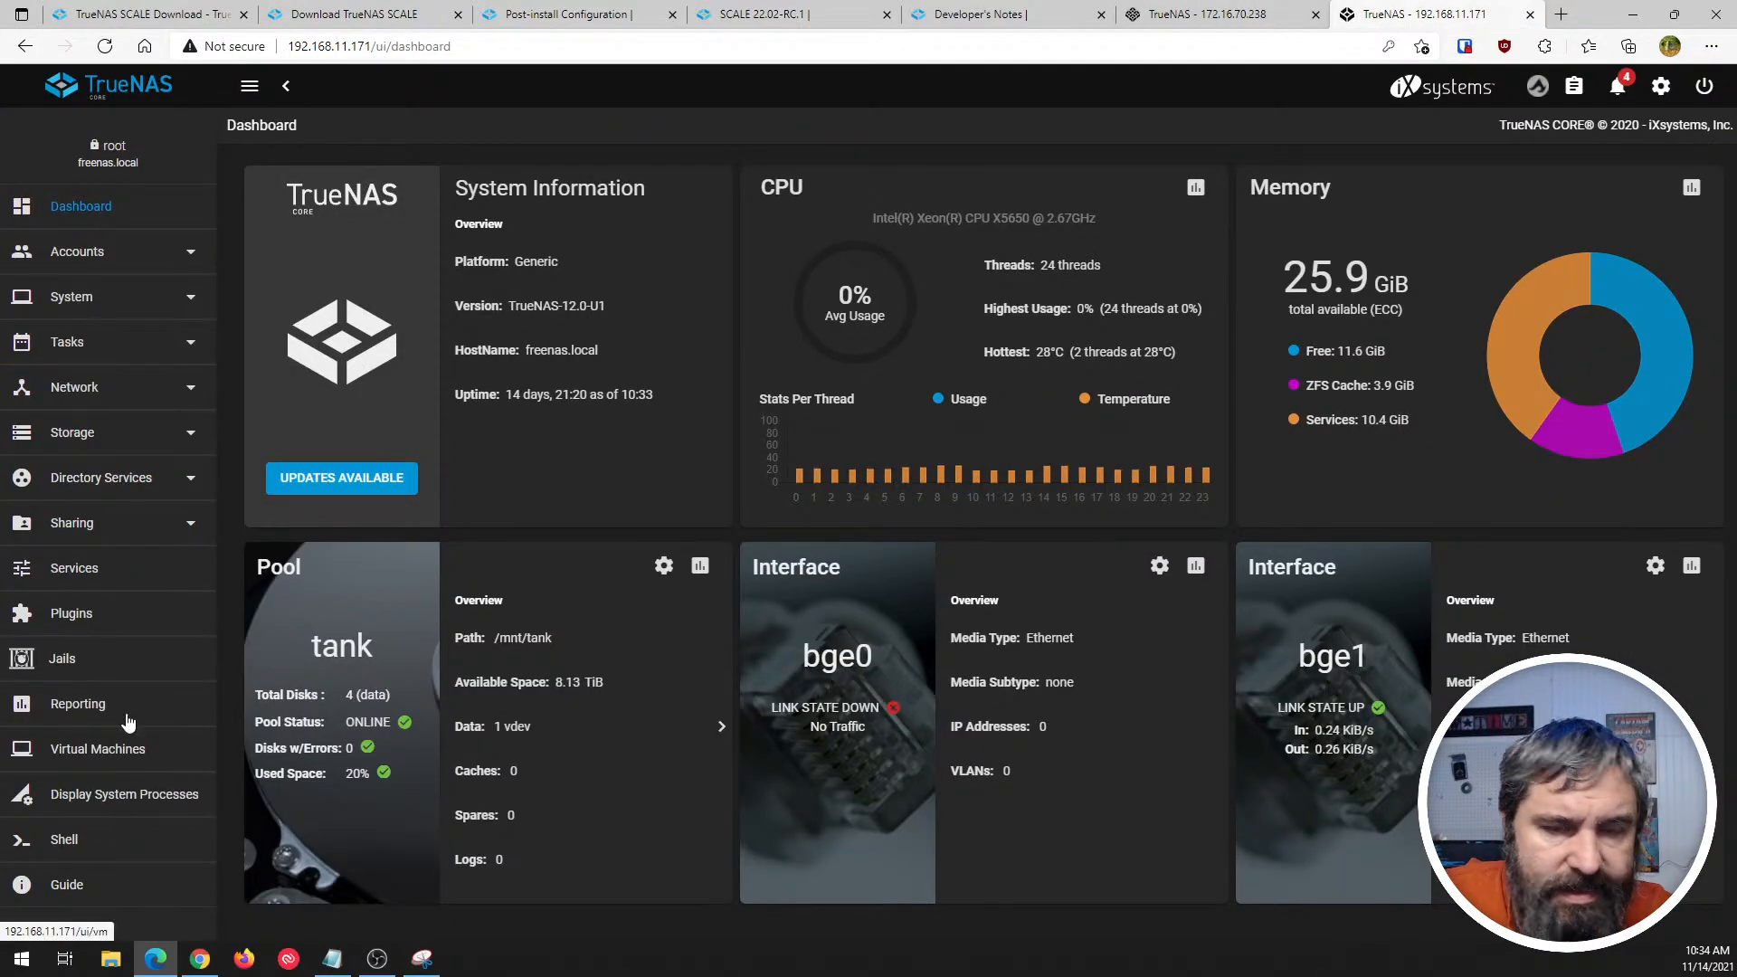
pyautogui.hotkey('ctrl', 'shift', 'Tab')
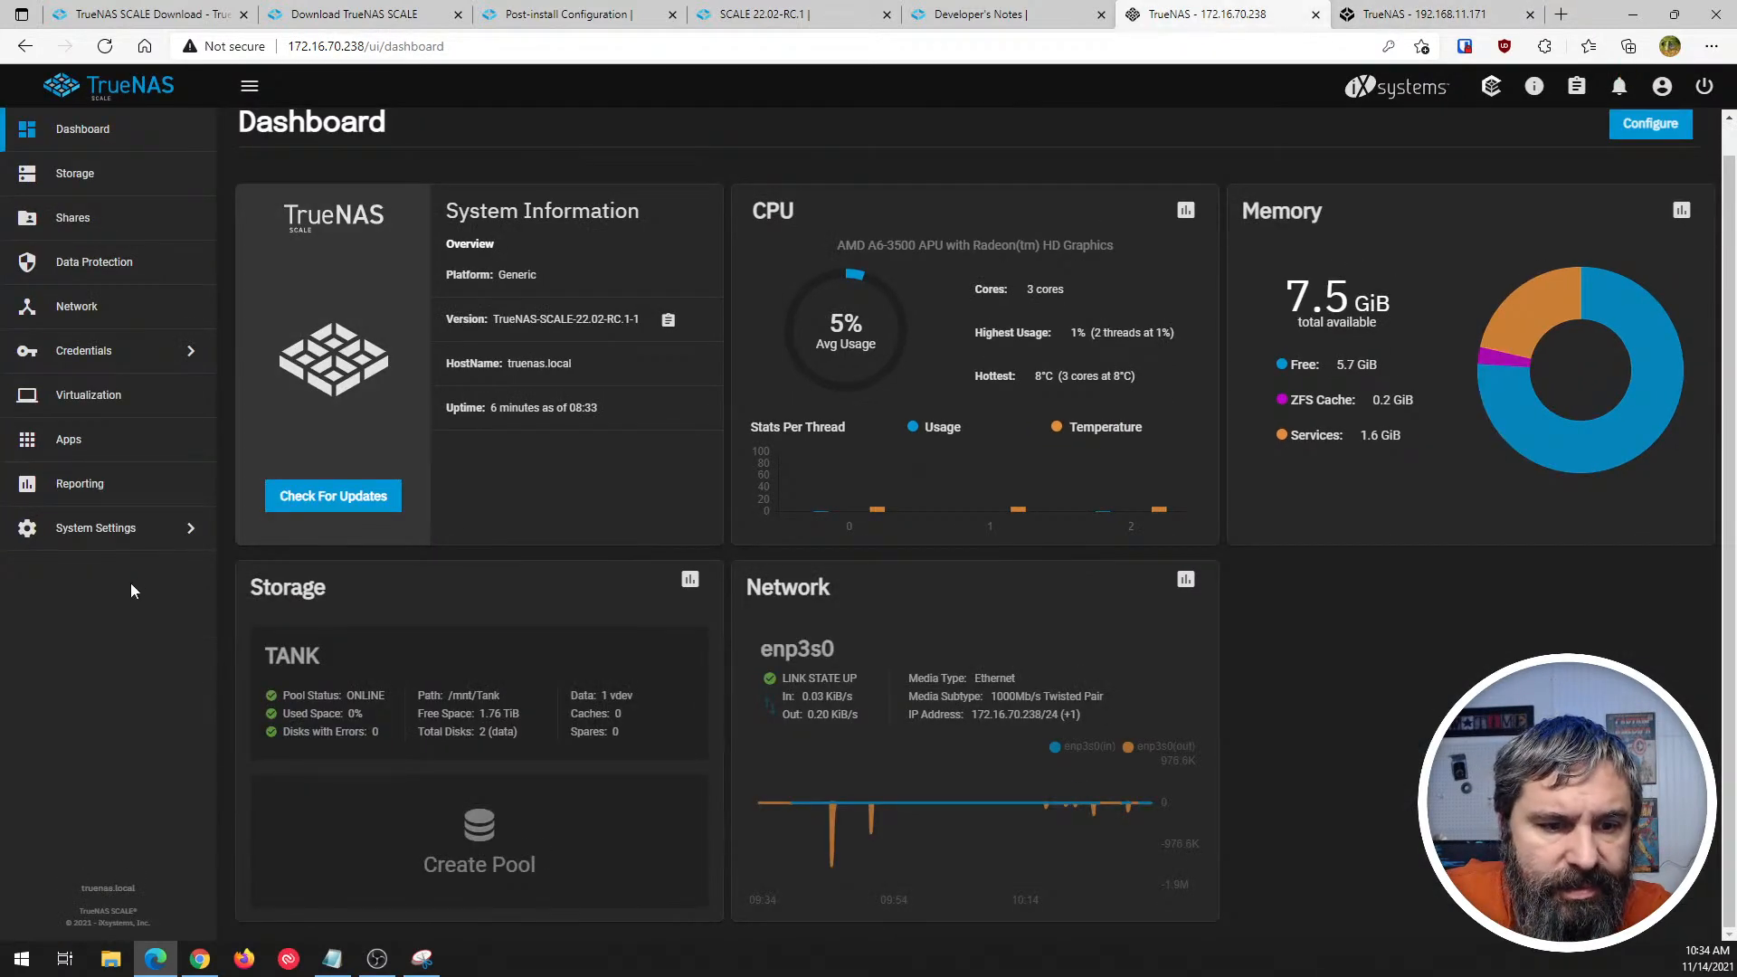
pyautogui.click(109, 534)
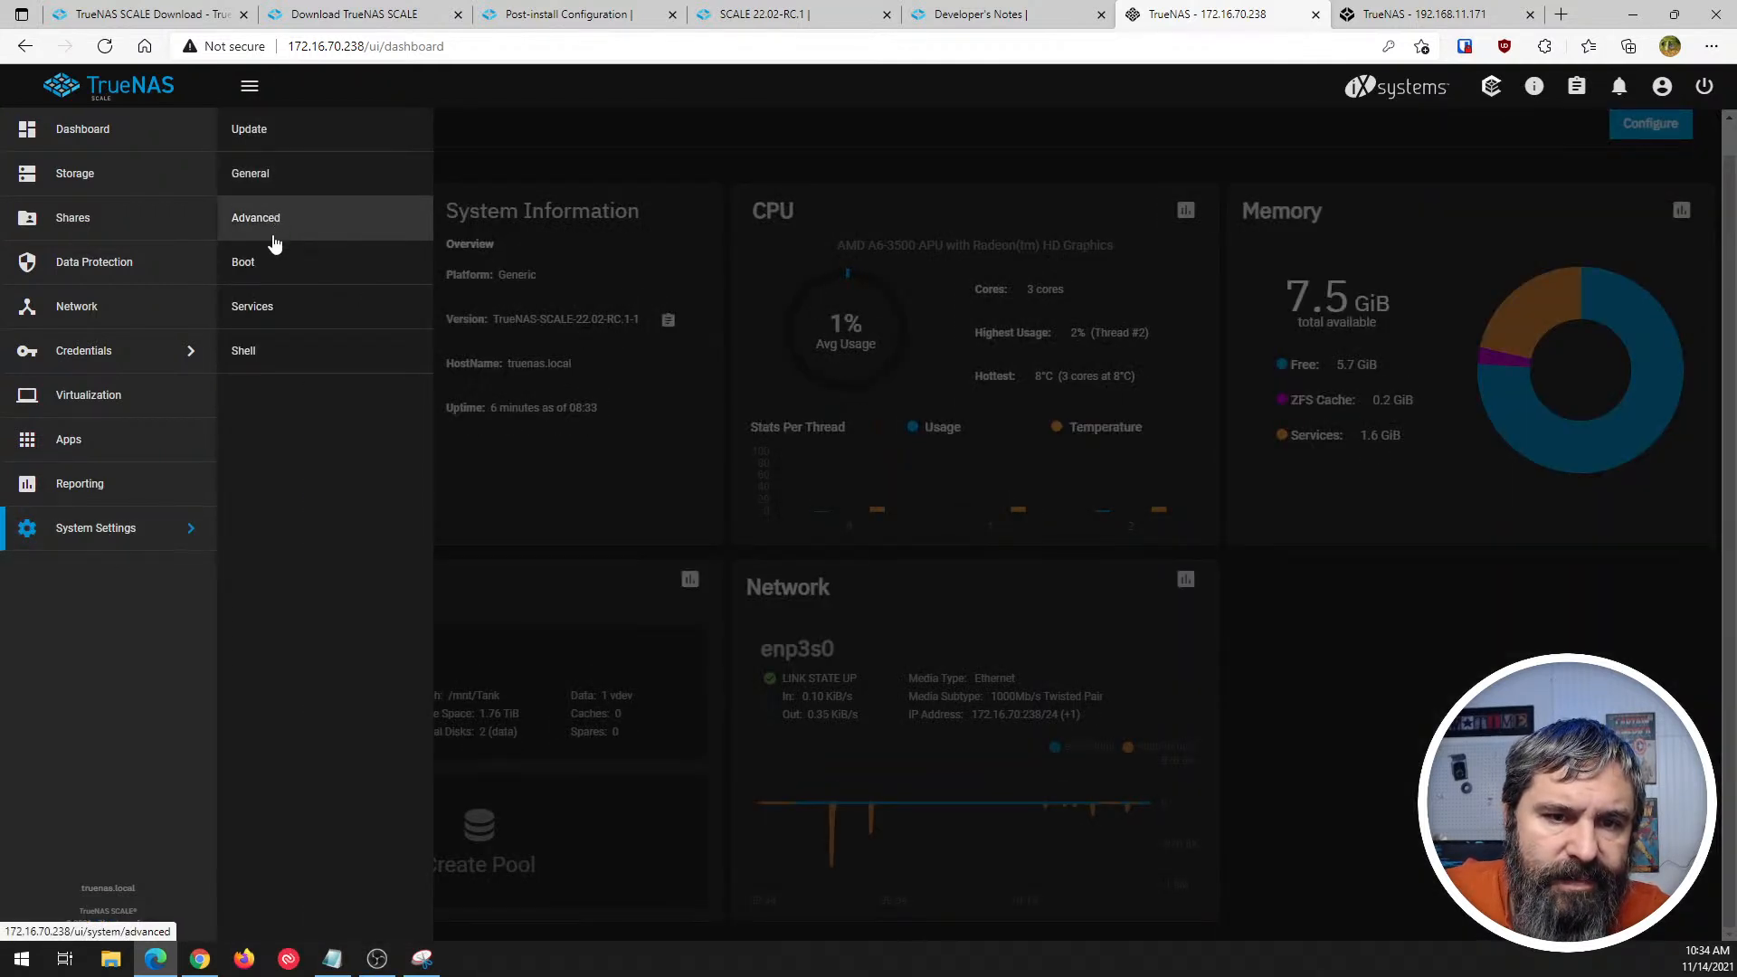
pyautogui.click(71, 543)
pyautogui.click(1420, 14)
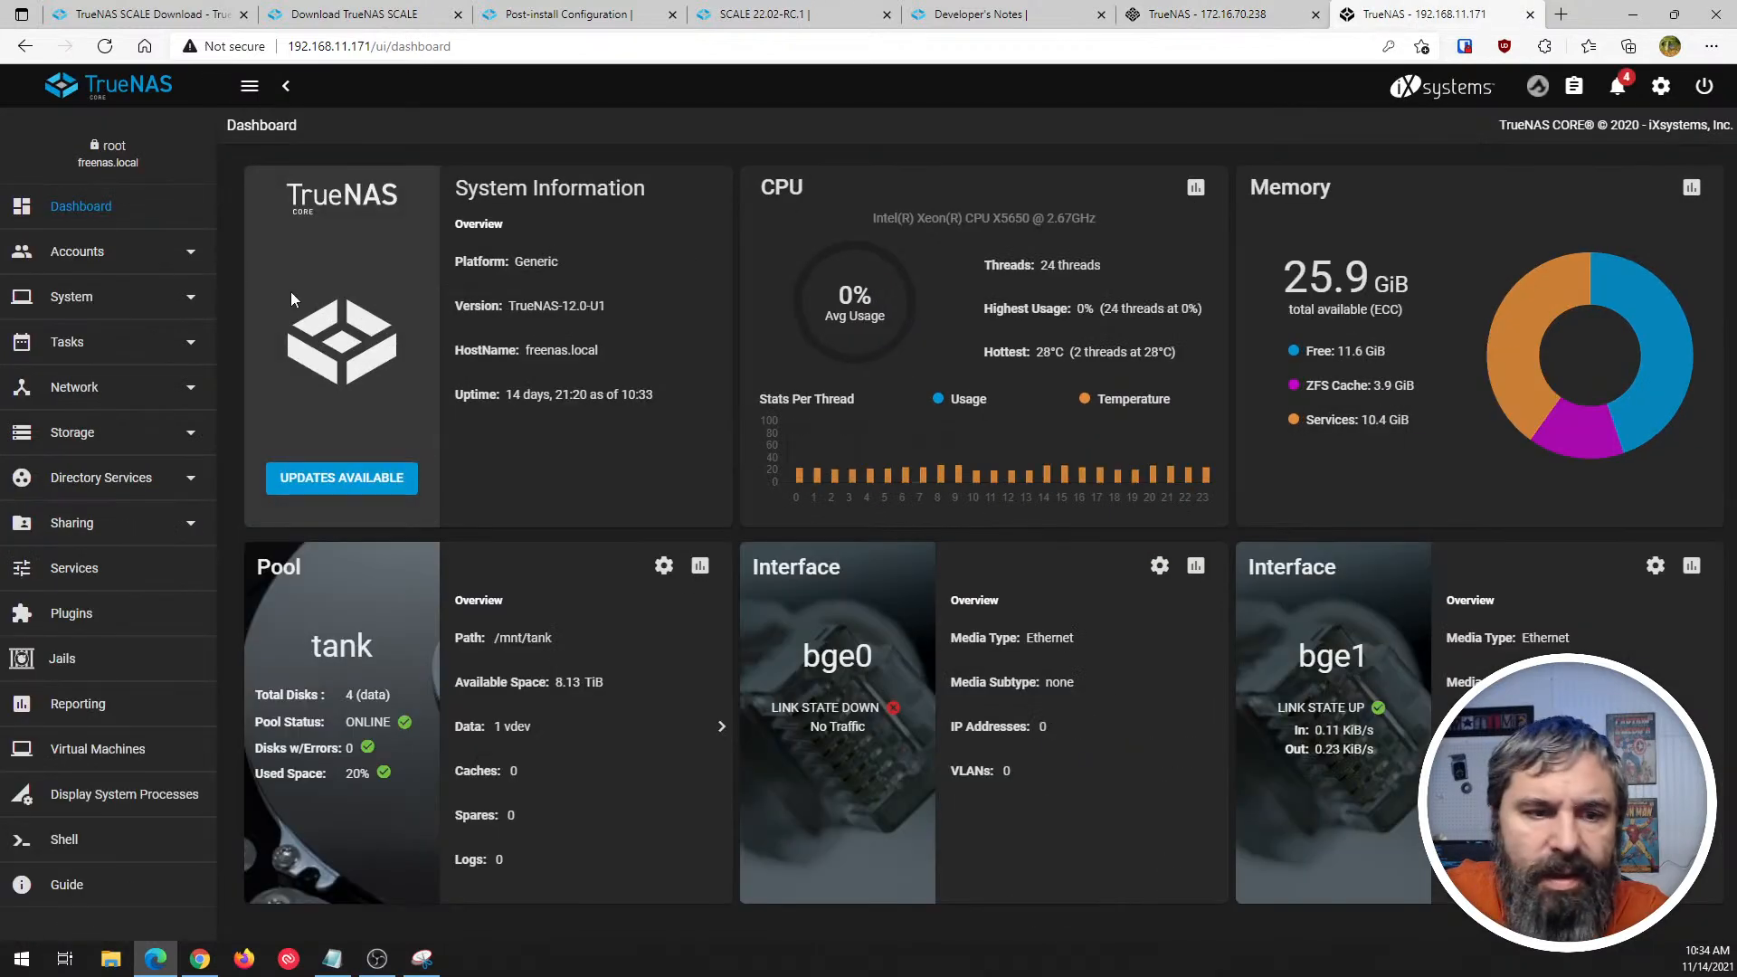
pyautogui.click(82, 302)
pyautogui.click(83, 307)
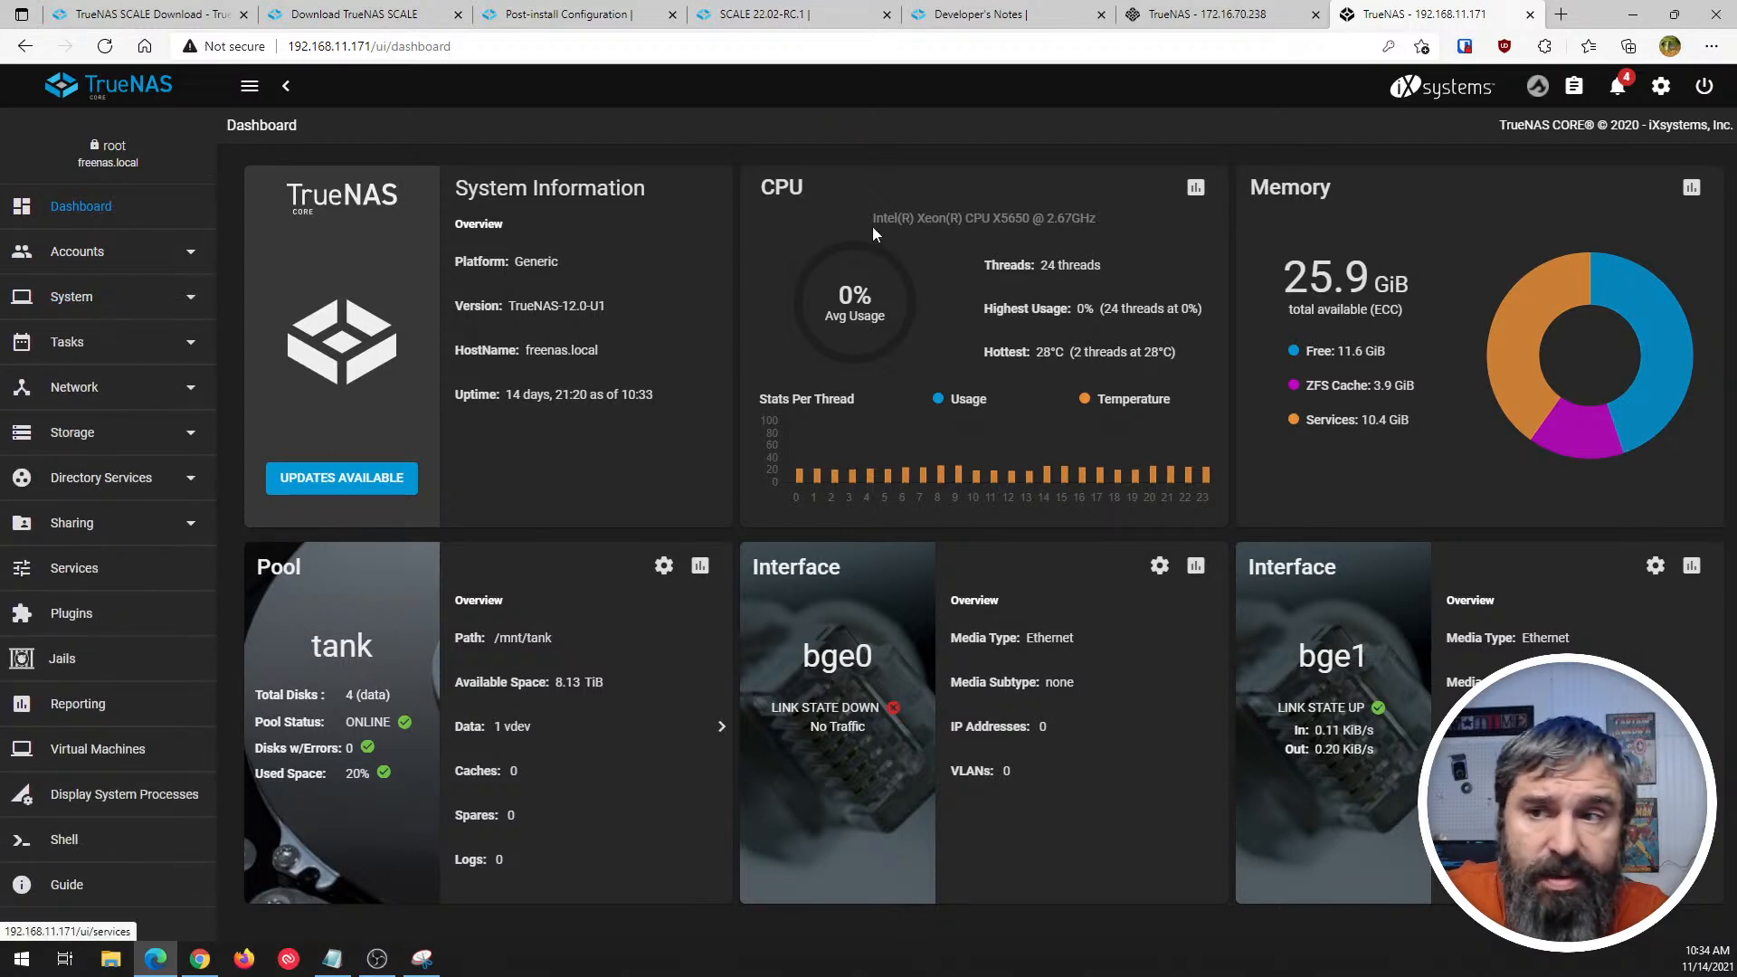
# - Compare SCALE's Sharing page with the share types and the services list in TrueNAS CORE
pyautogui.click(1217, 15)
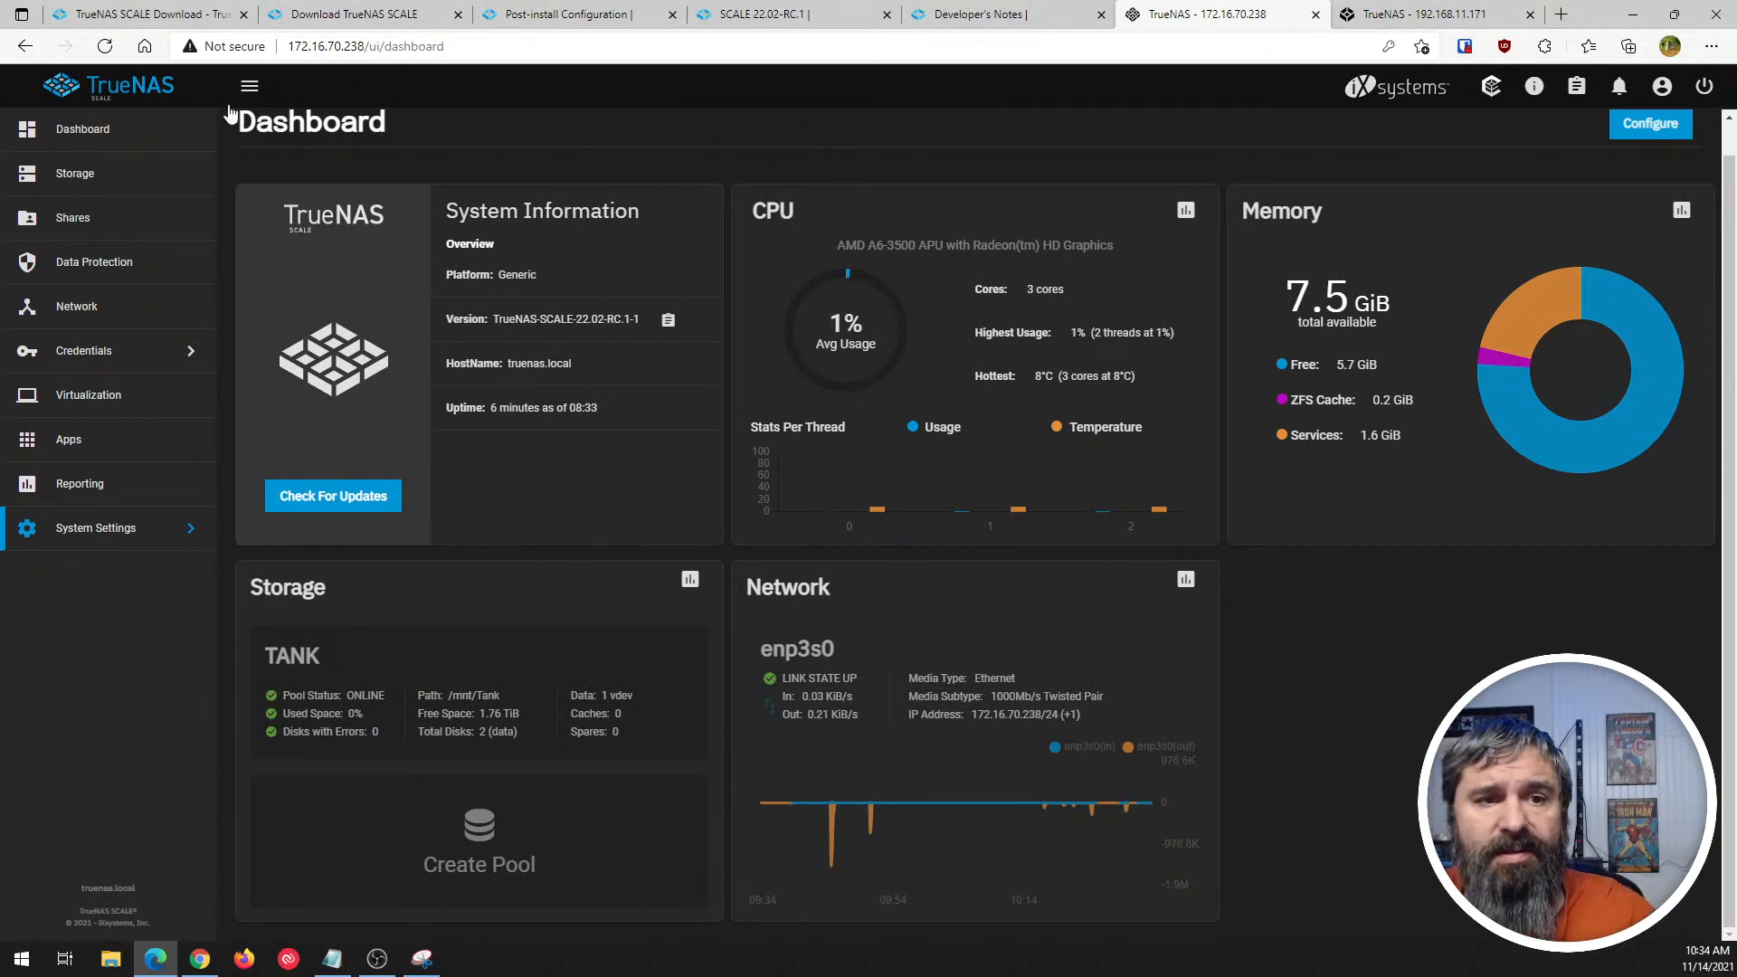
pyautogui.click(74, 220)
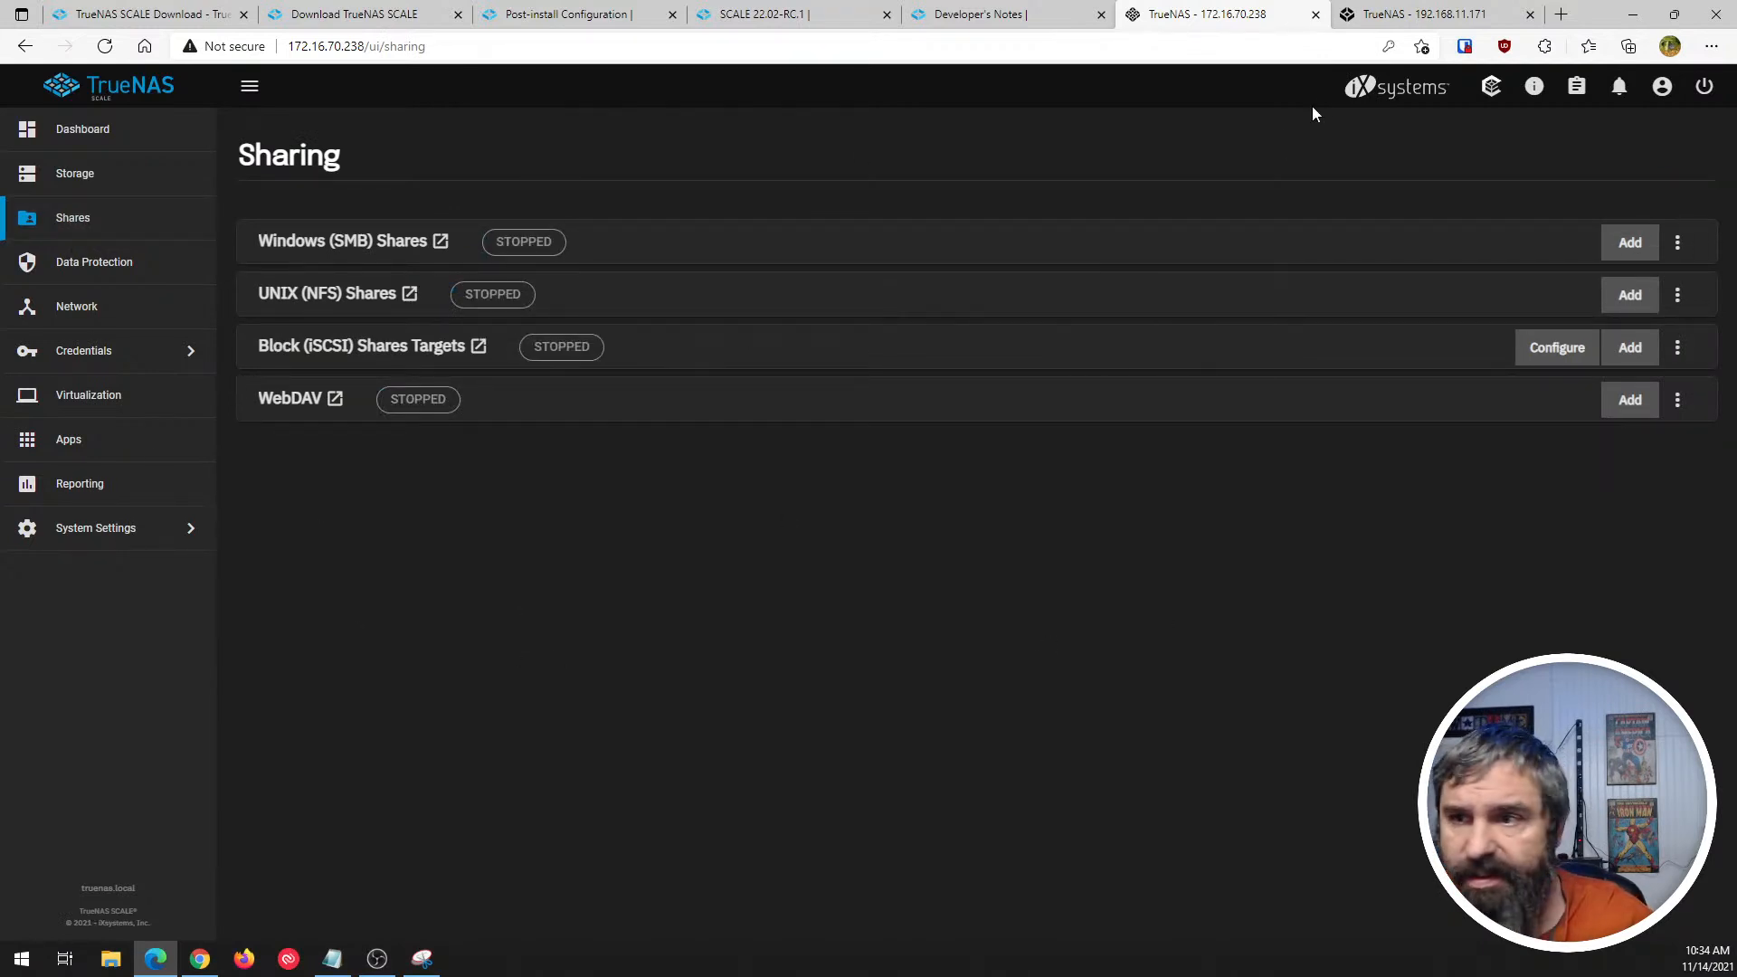
pyautogui.click(1430, 14)
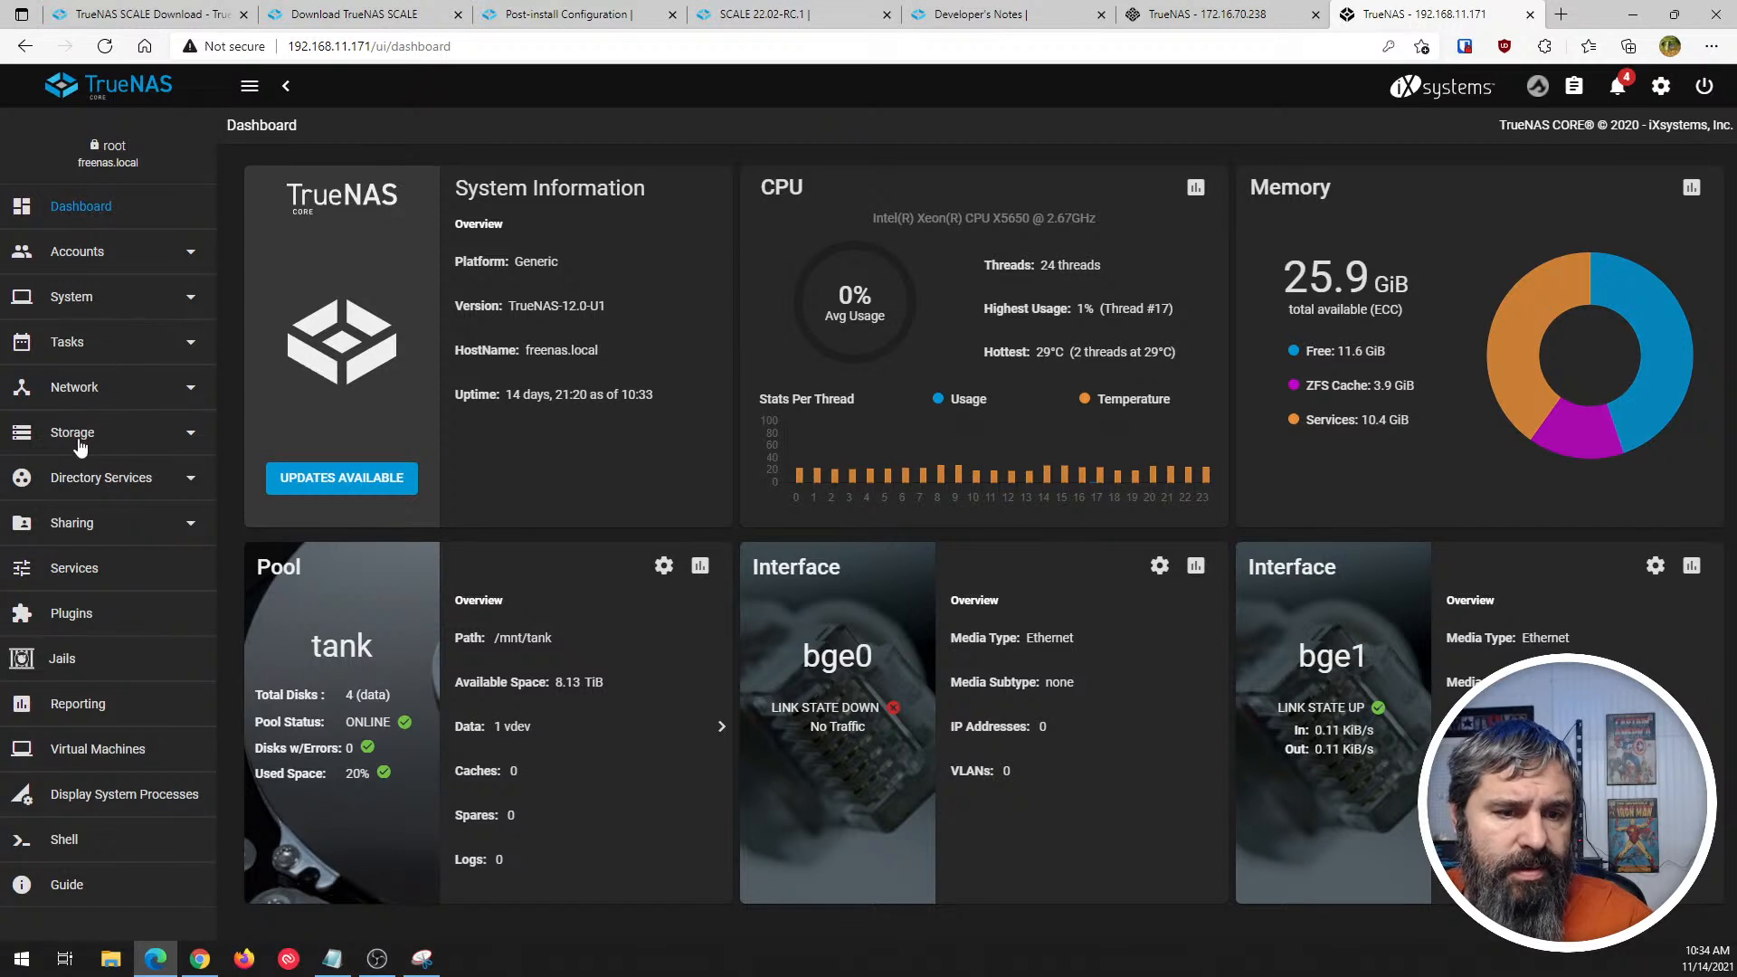
pyautogui.click(59, 534)
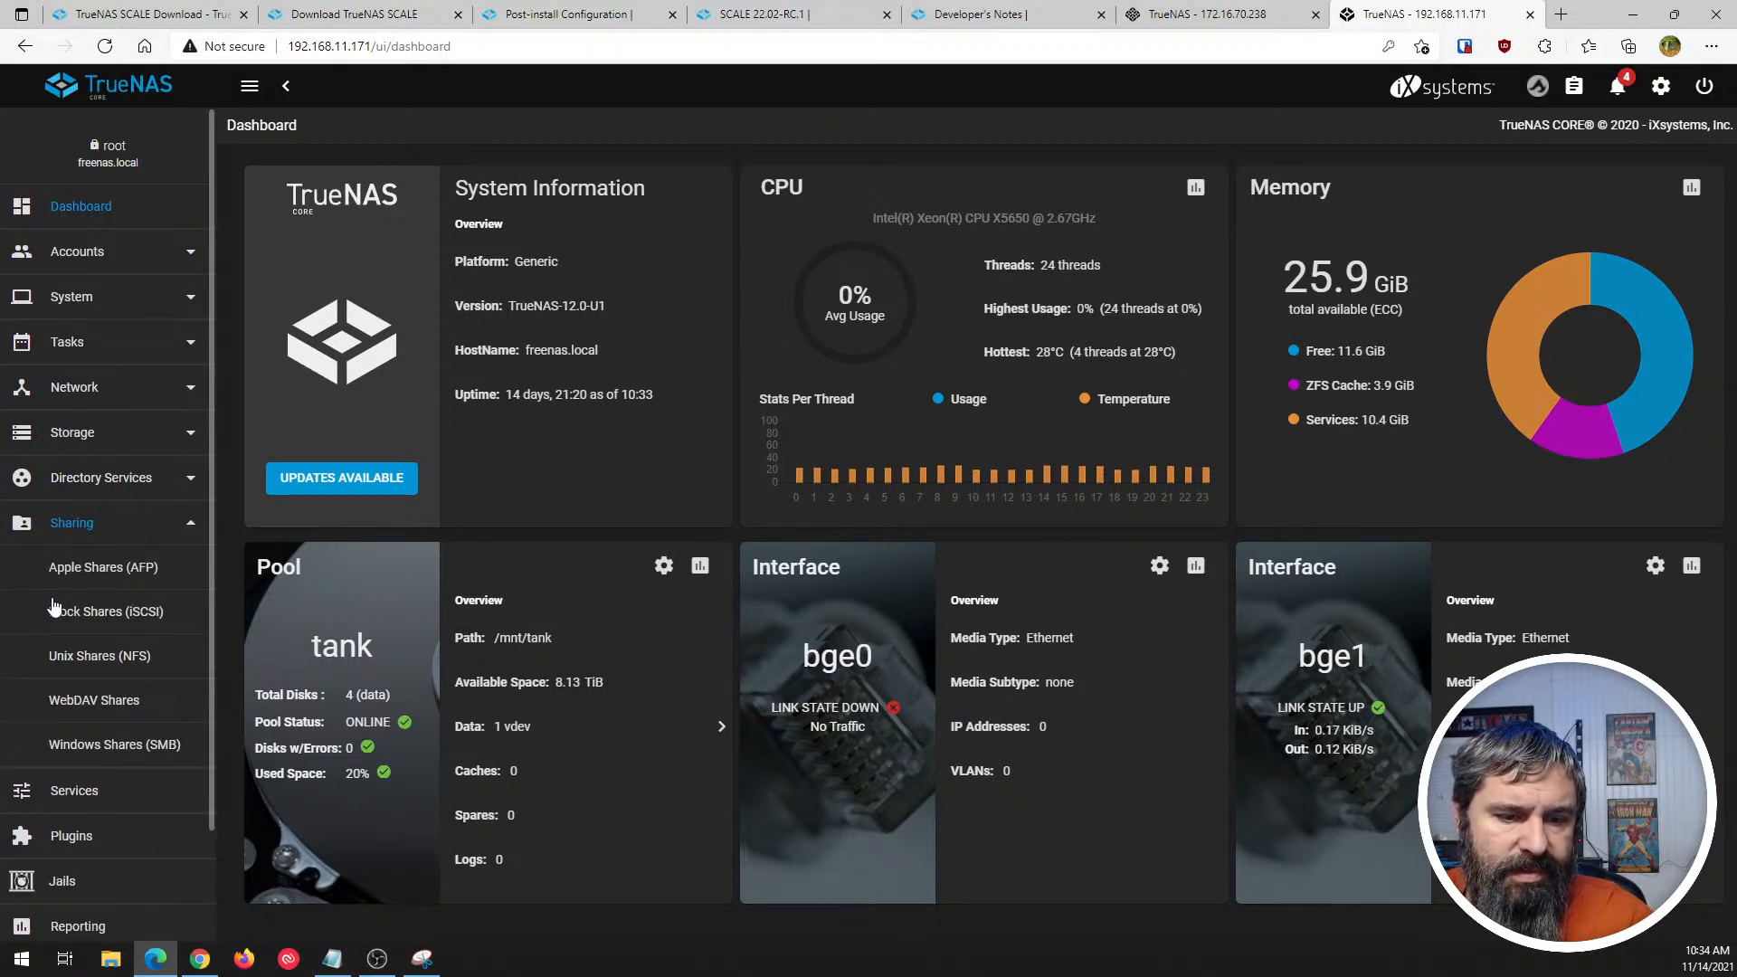
pyautogui.click(68, 790)
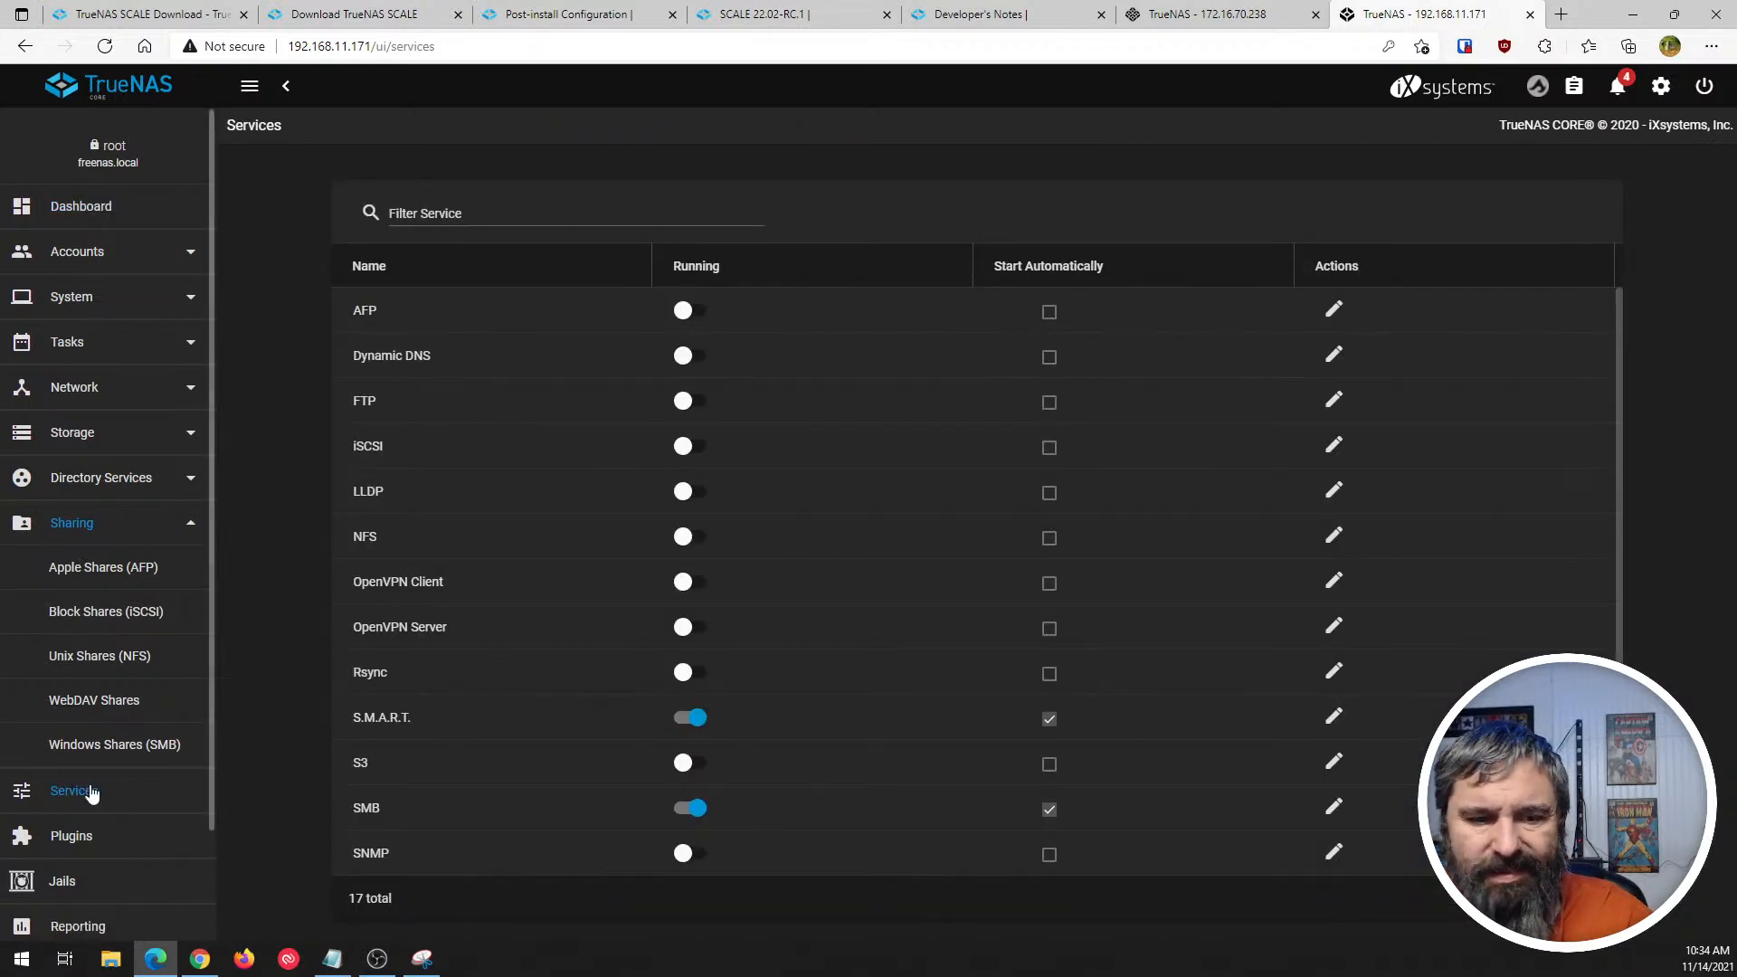
pyautogui.click(84, 524)
# - Check the service actions offered for Windows (SMB) Shares in SCALE, without choosing any
pyautogui.hotkey('ctrl', 'shift', 'Tab')
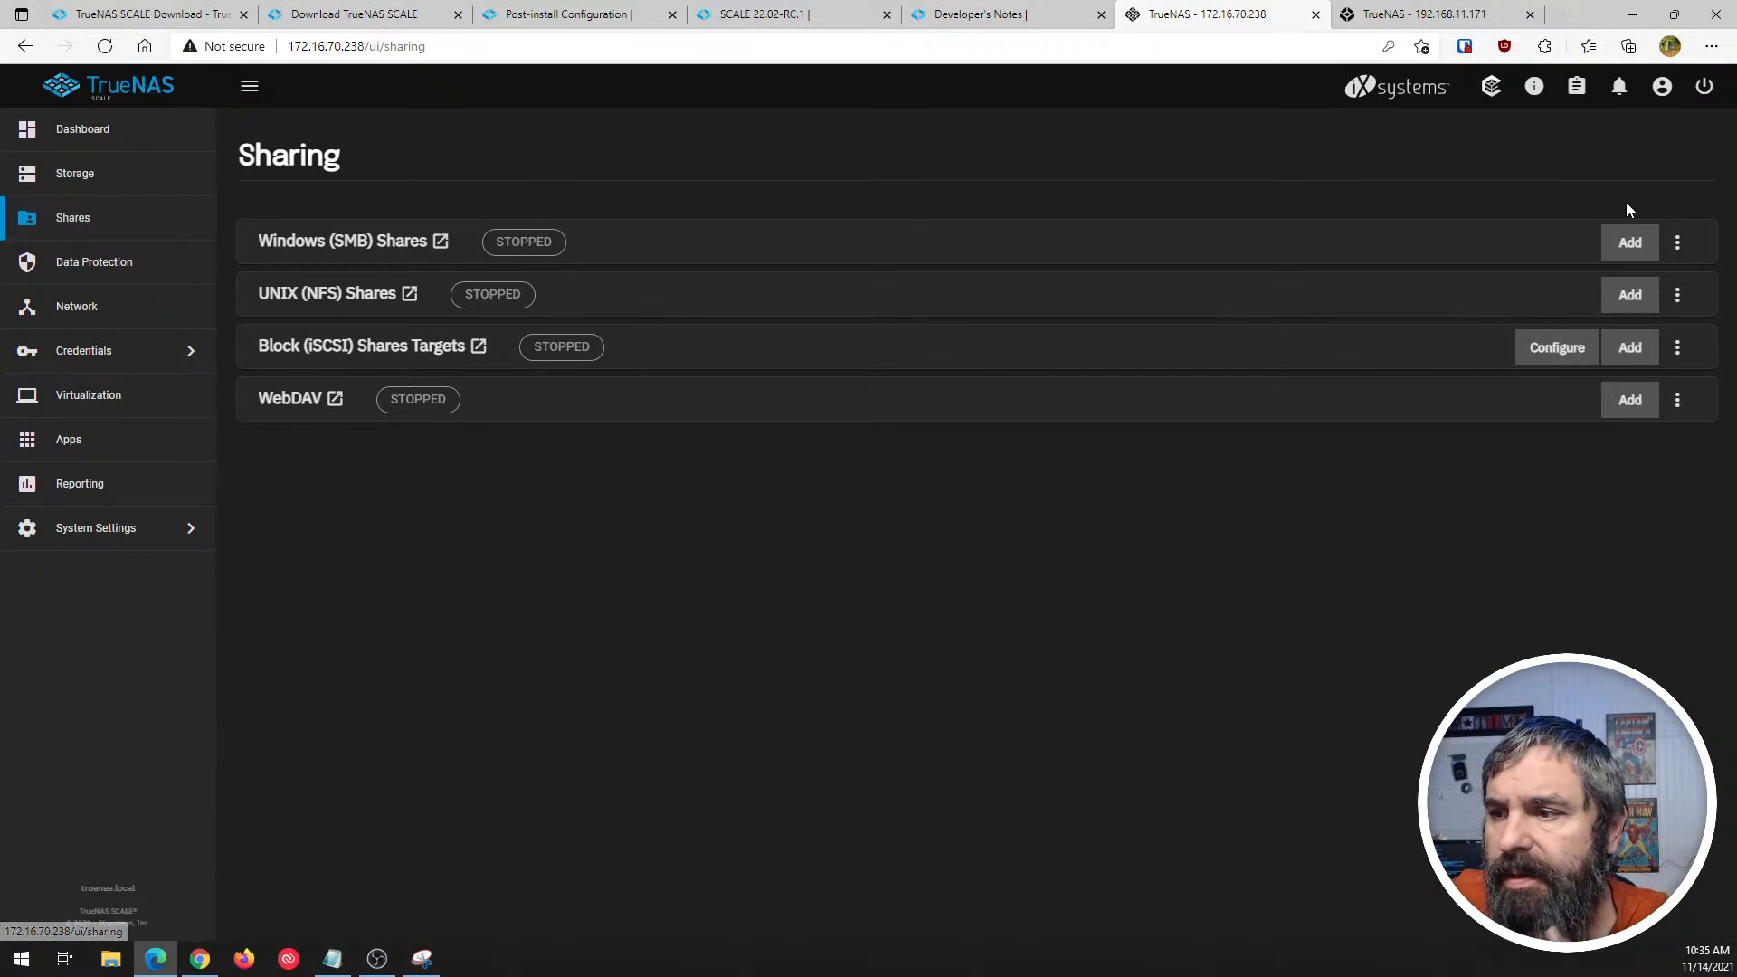
pyautogui.click(1676, 245)
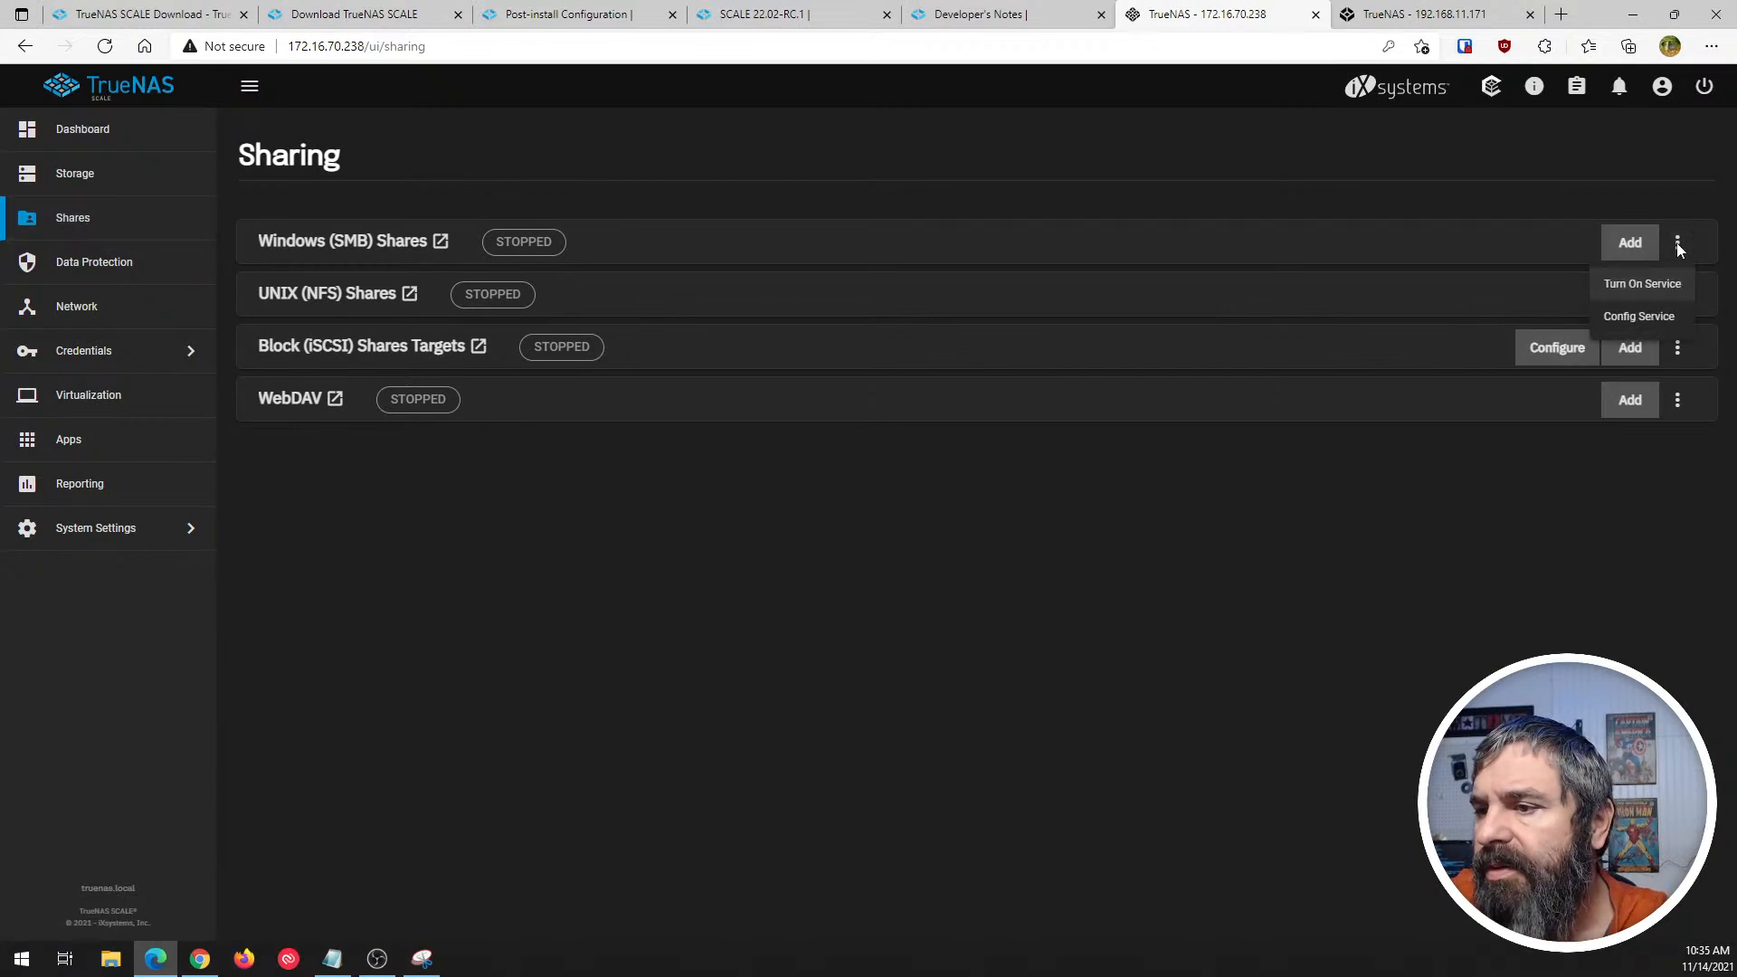
pyautogui.click(1407, 173)
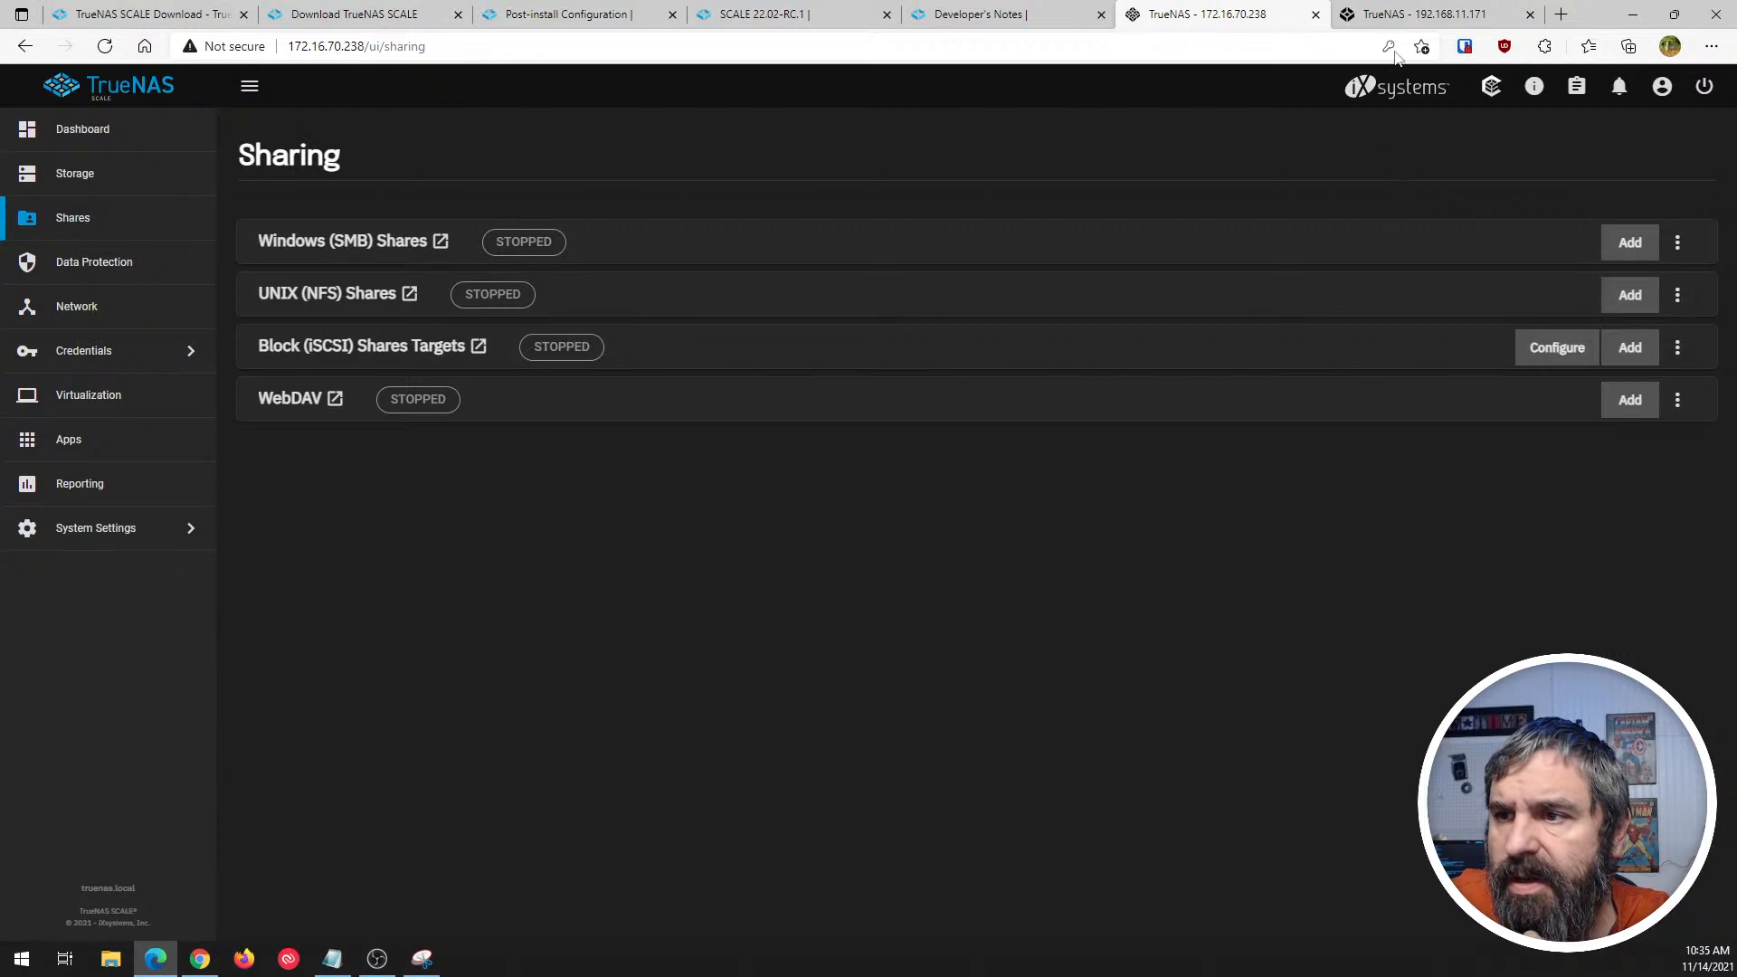
# - Browse the Apple (AFP) and Unix (NFS) share pages in TrueNAS CORE
pyautogui.click(1357, 16)
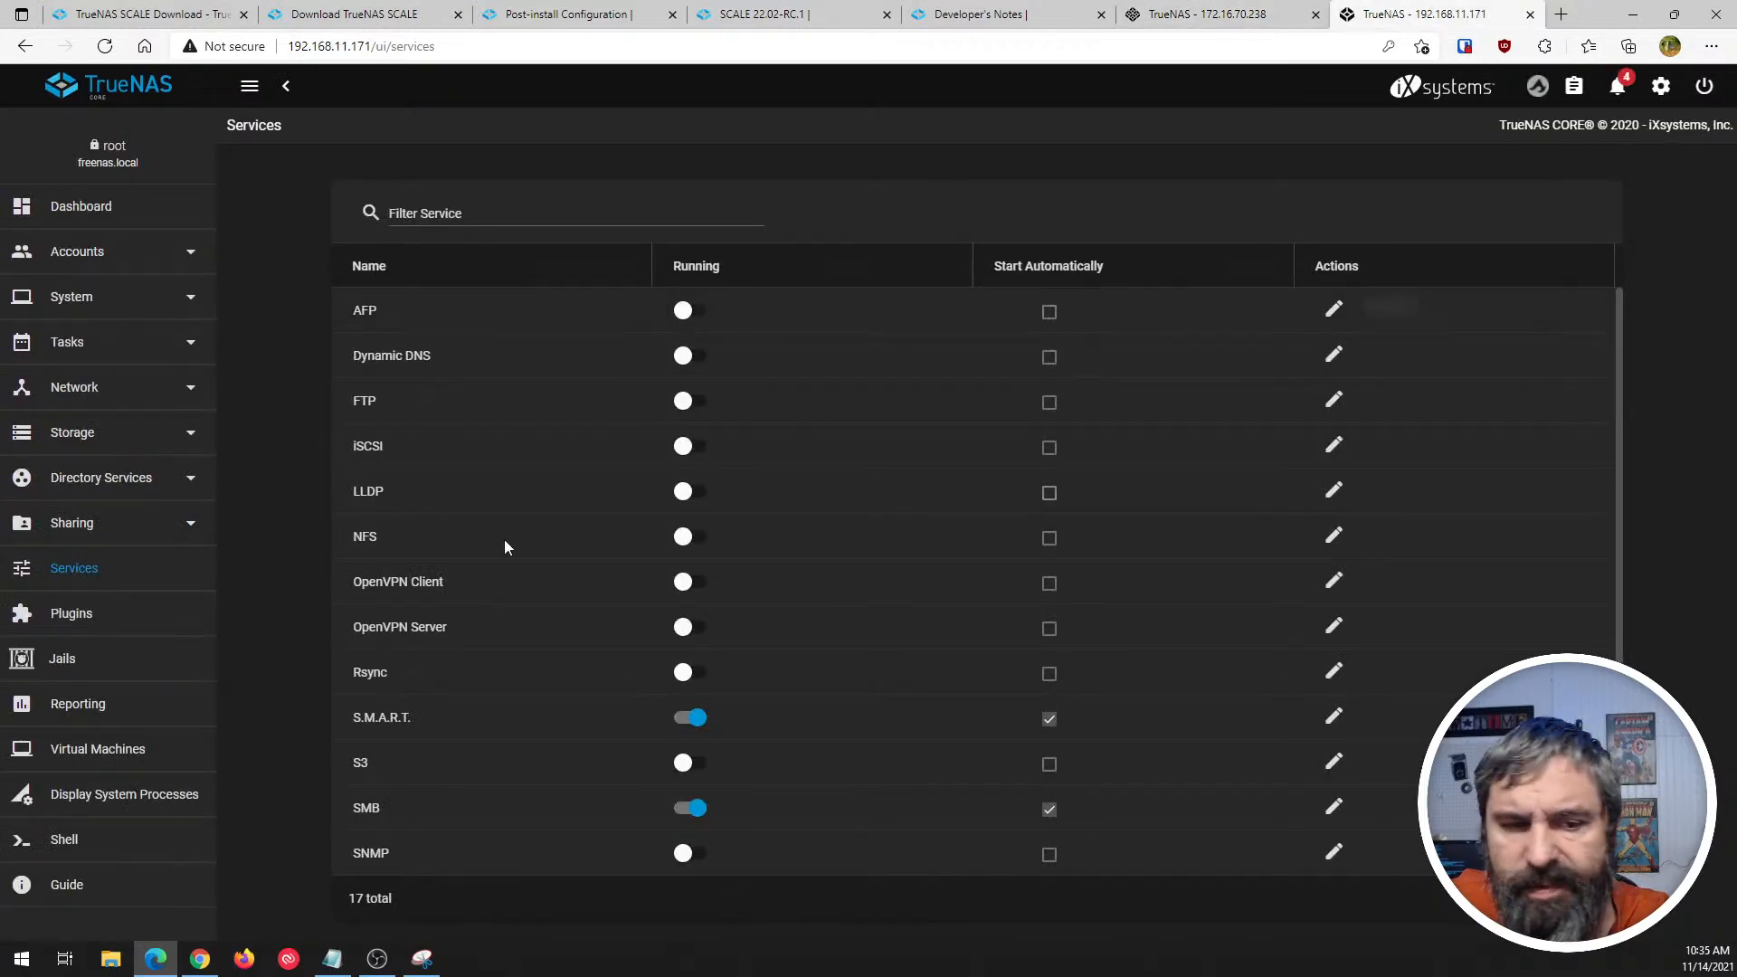
pyautogui.click(64, 519)
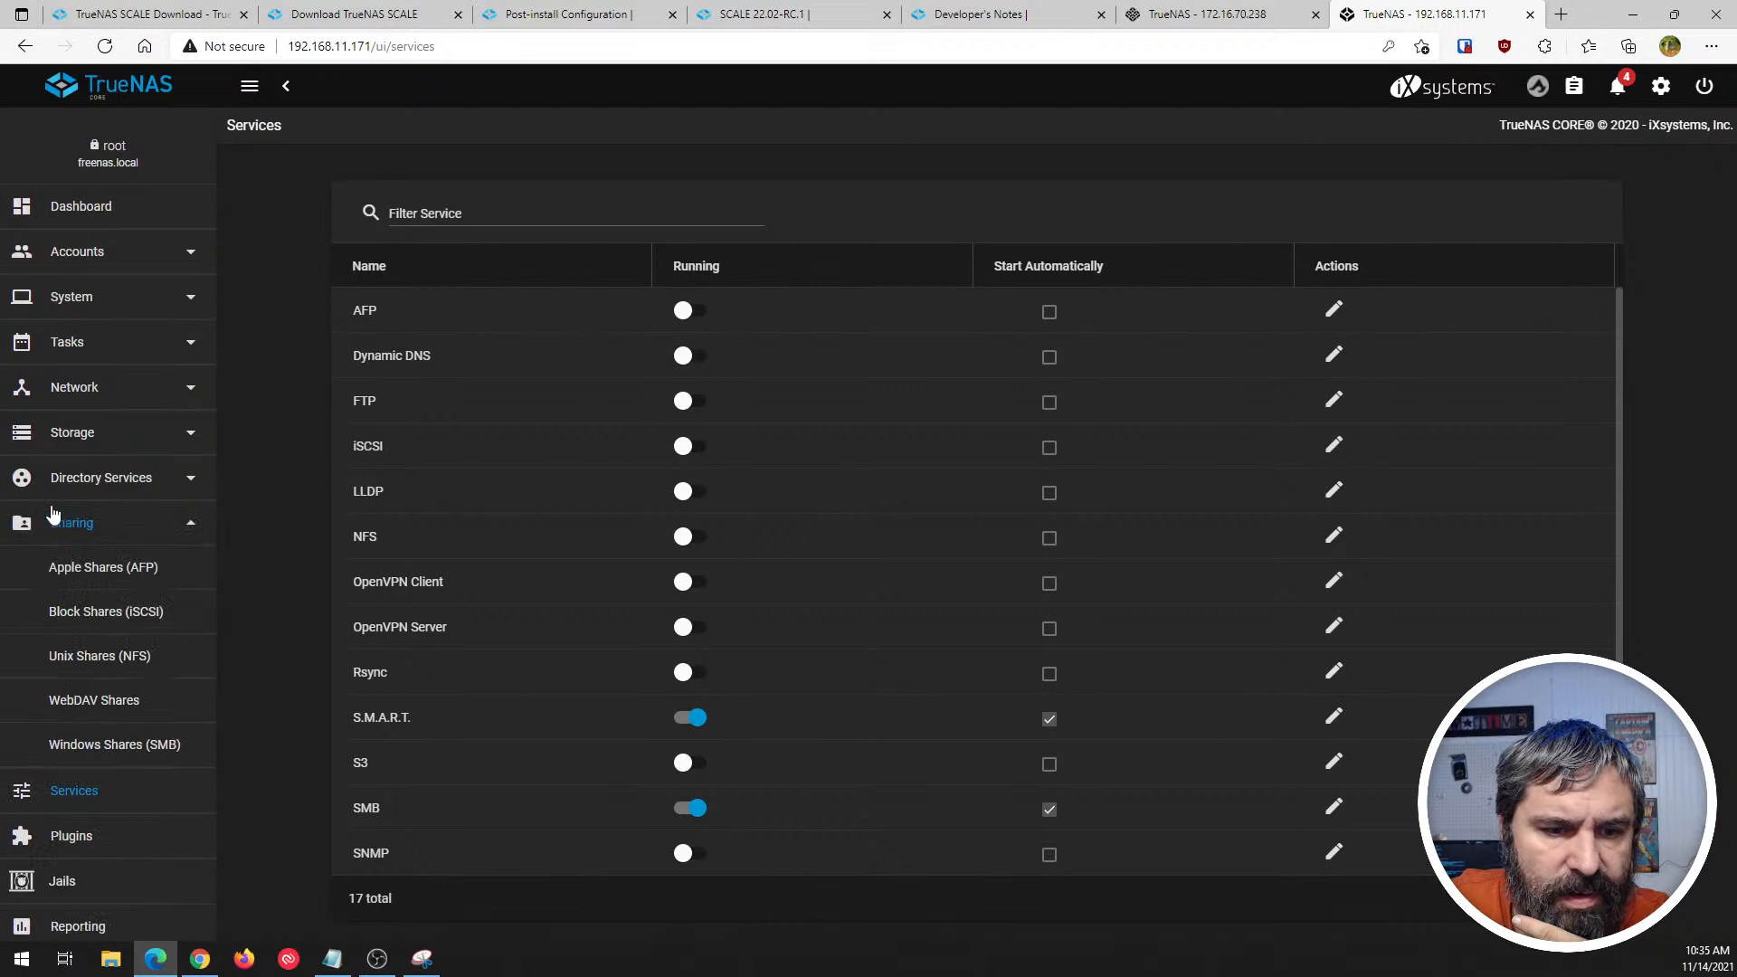
pyautogui.click(83, 746)
pyautogui.click(76, 572)
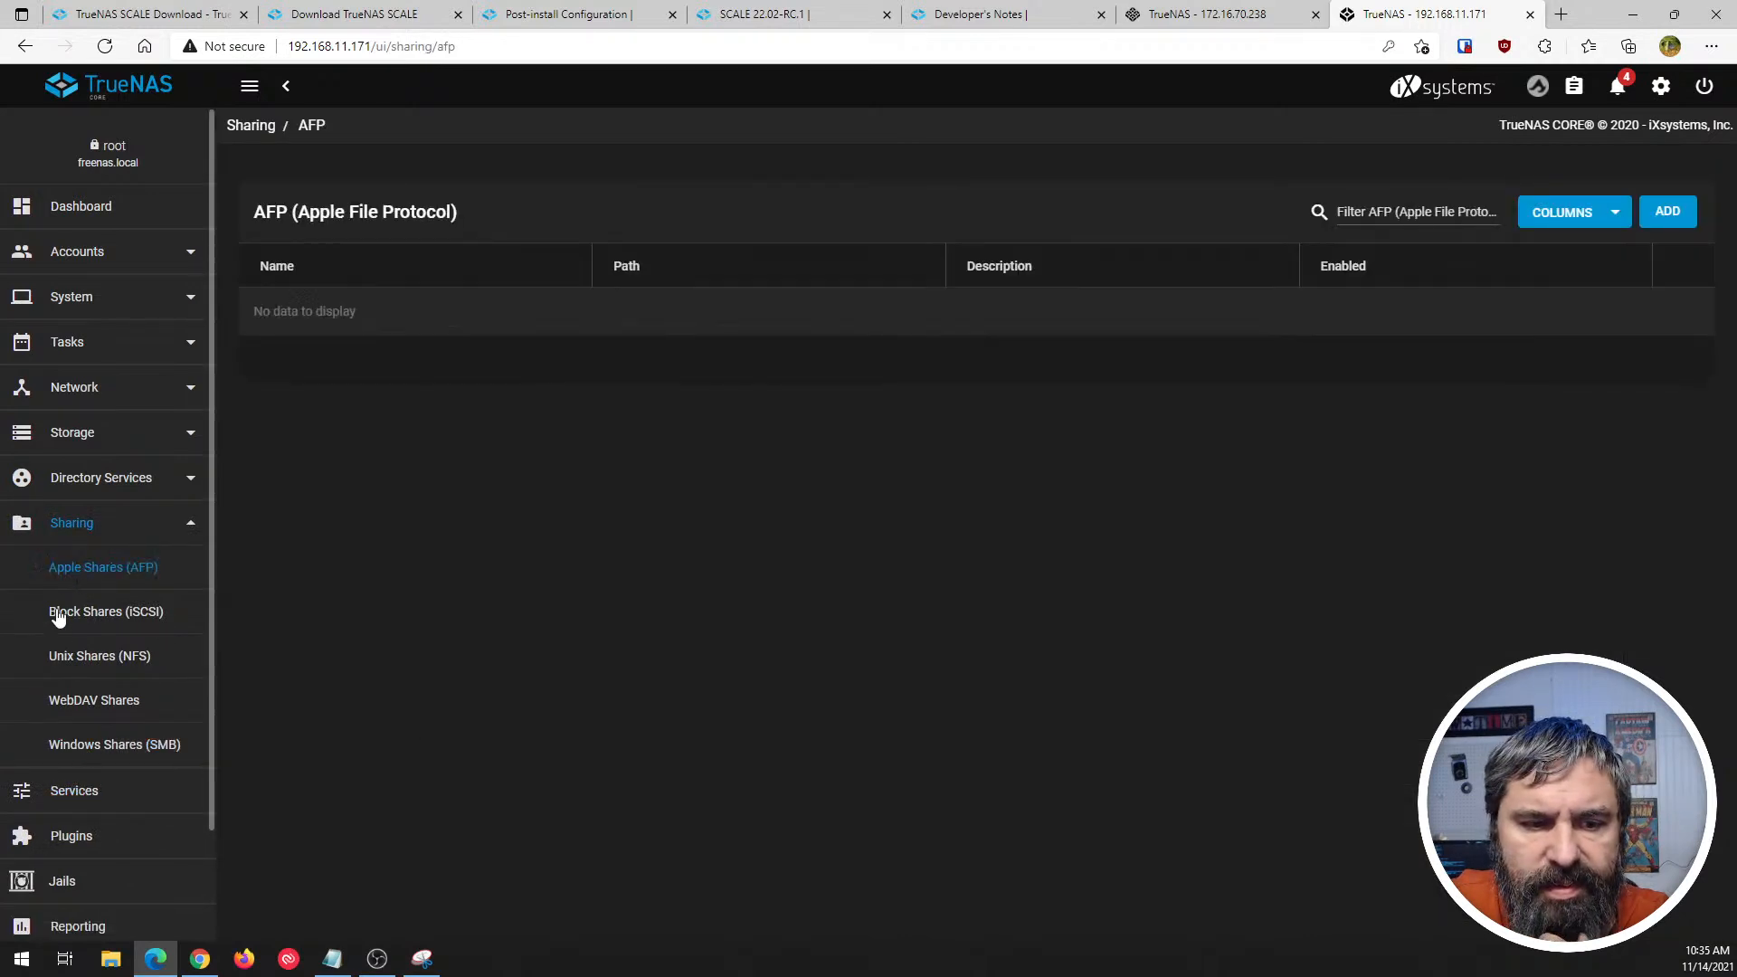
pyautogui.click(83, 663)
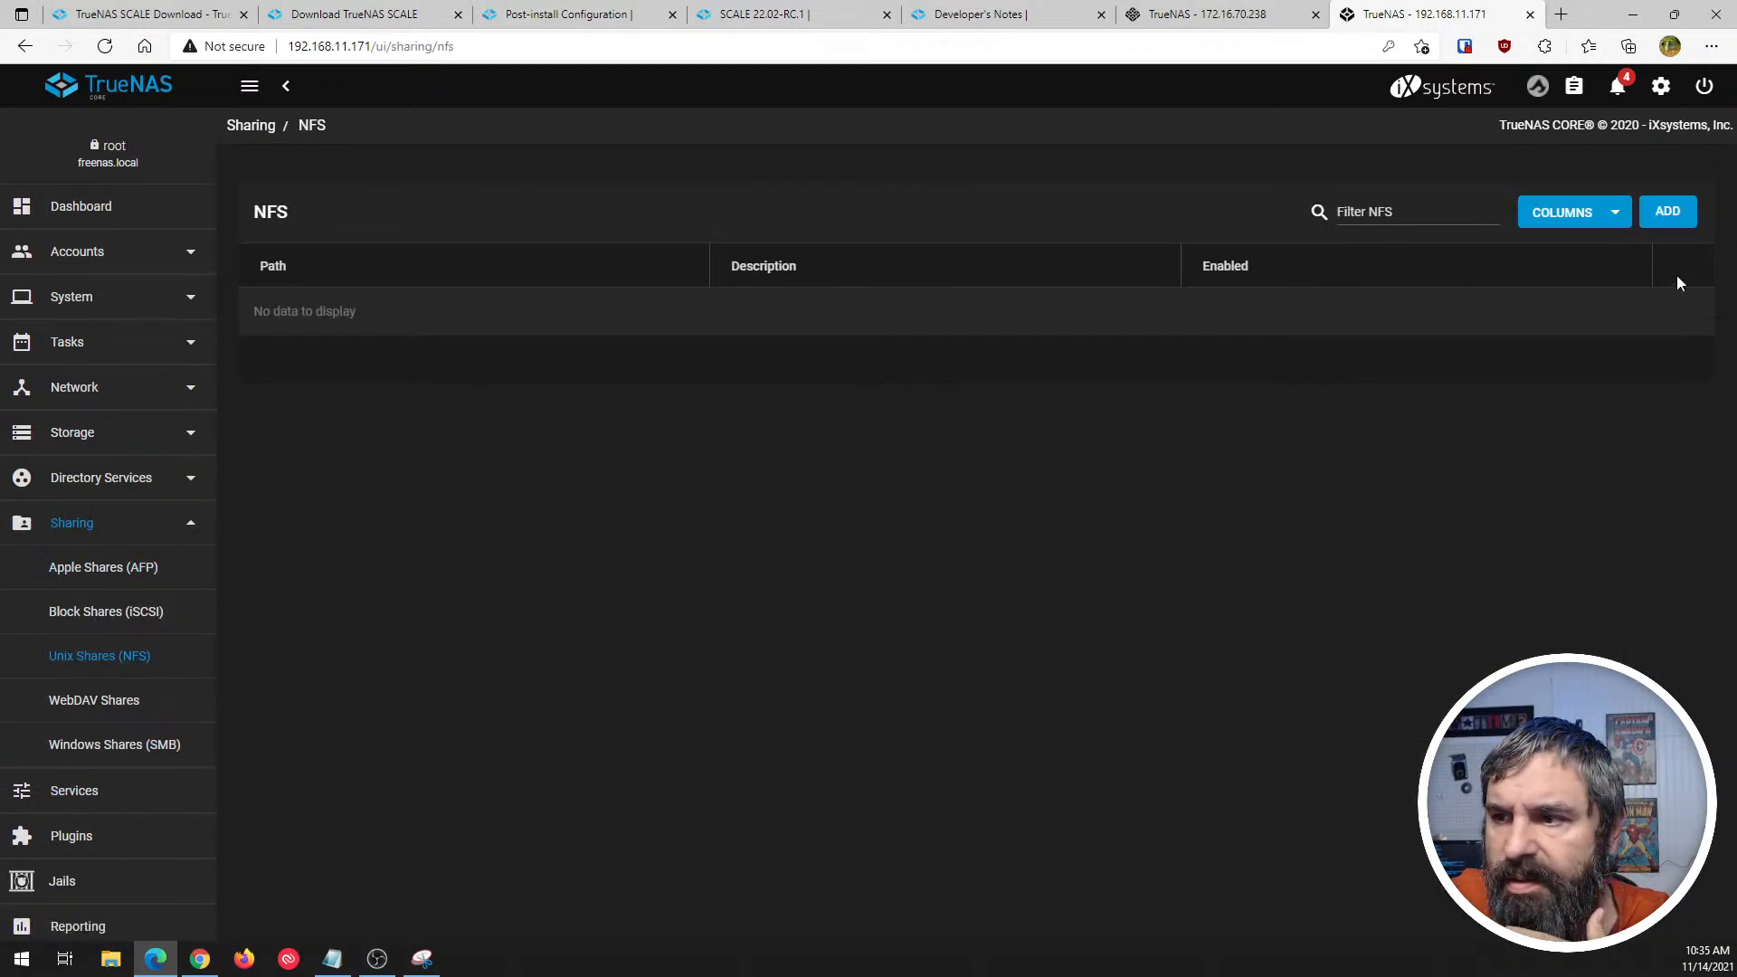
# - Check the service actions for Block (iSCSI) Shares Targets in SCALE, and review the SMB service configuration without saving
pyautogui.click(1203, 14)
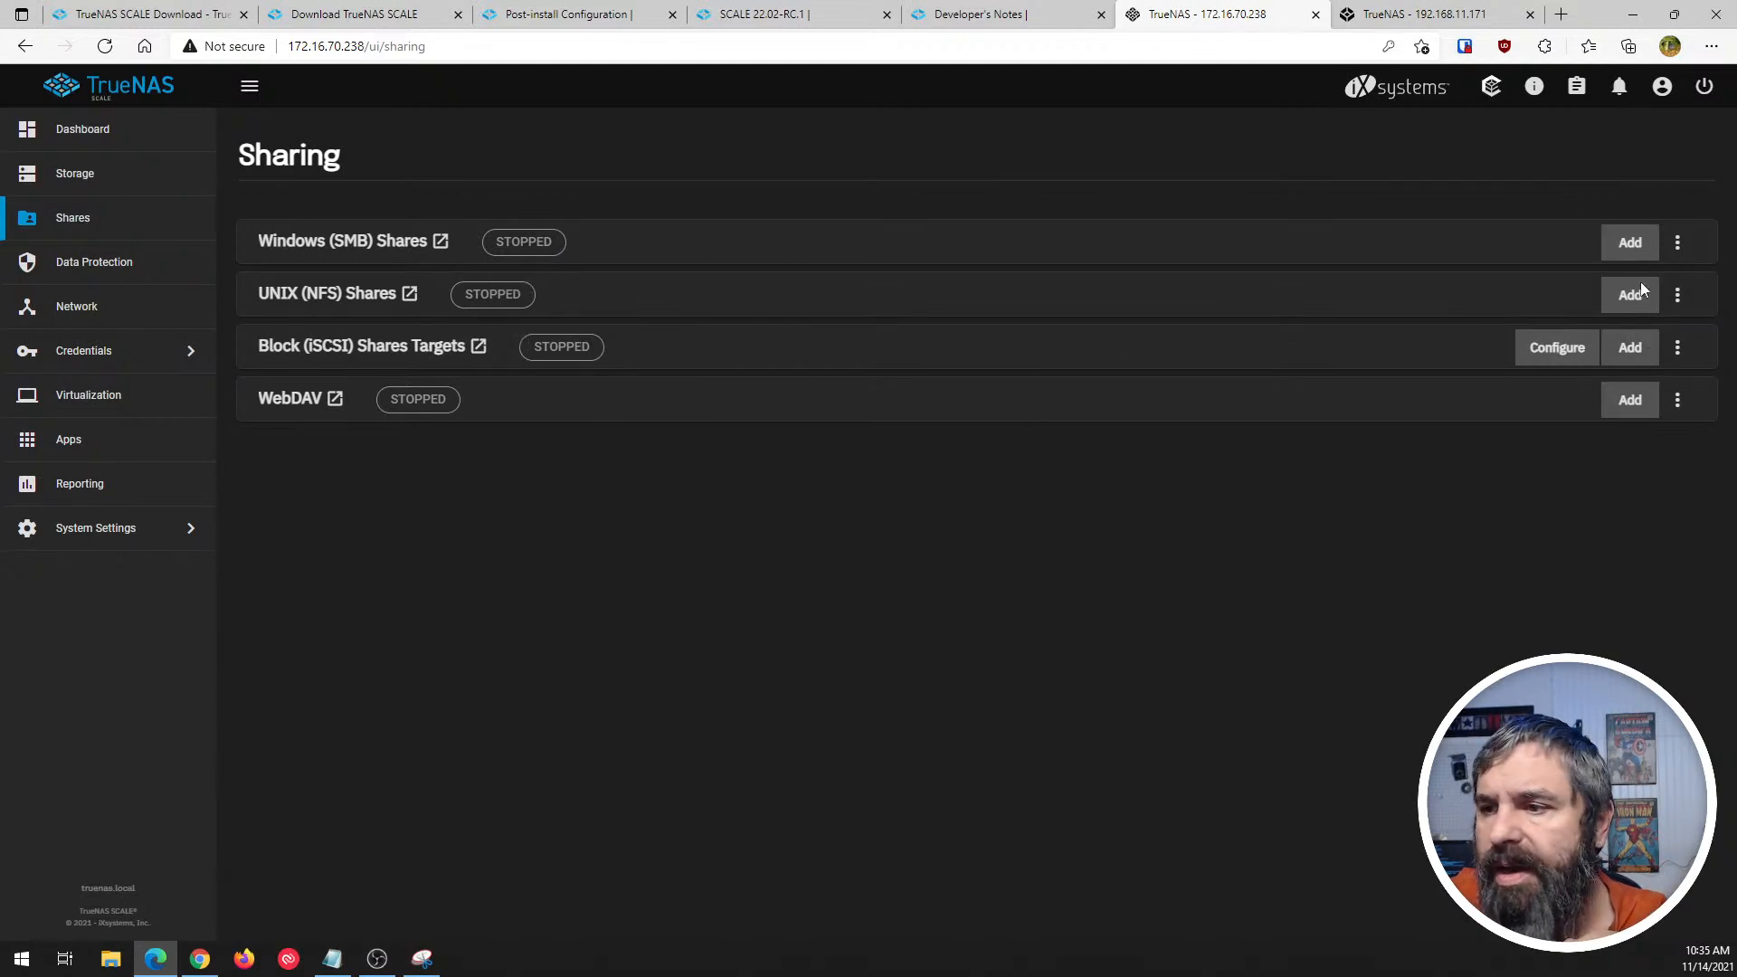
pyautogui.click(1678, 355)
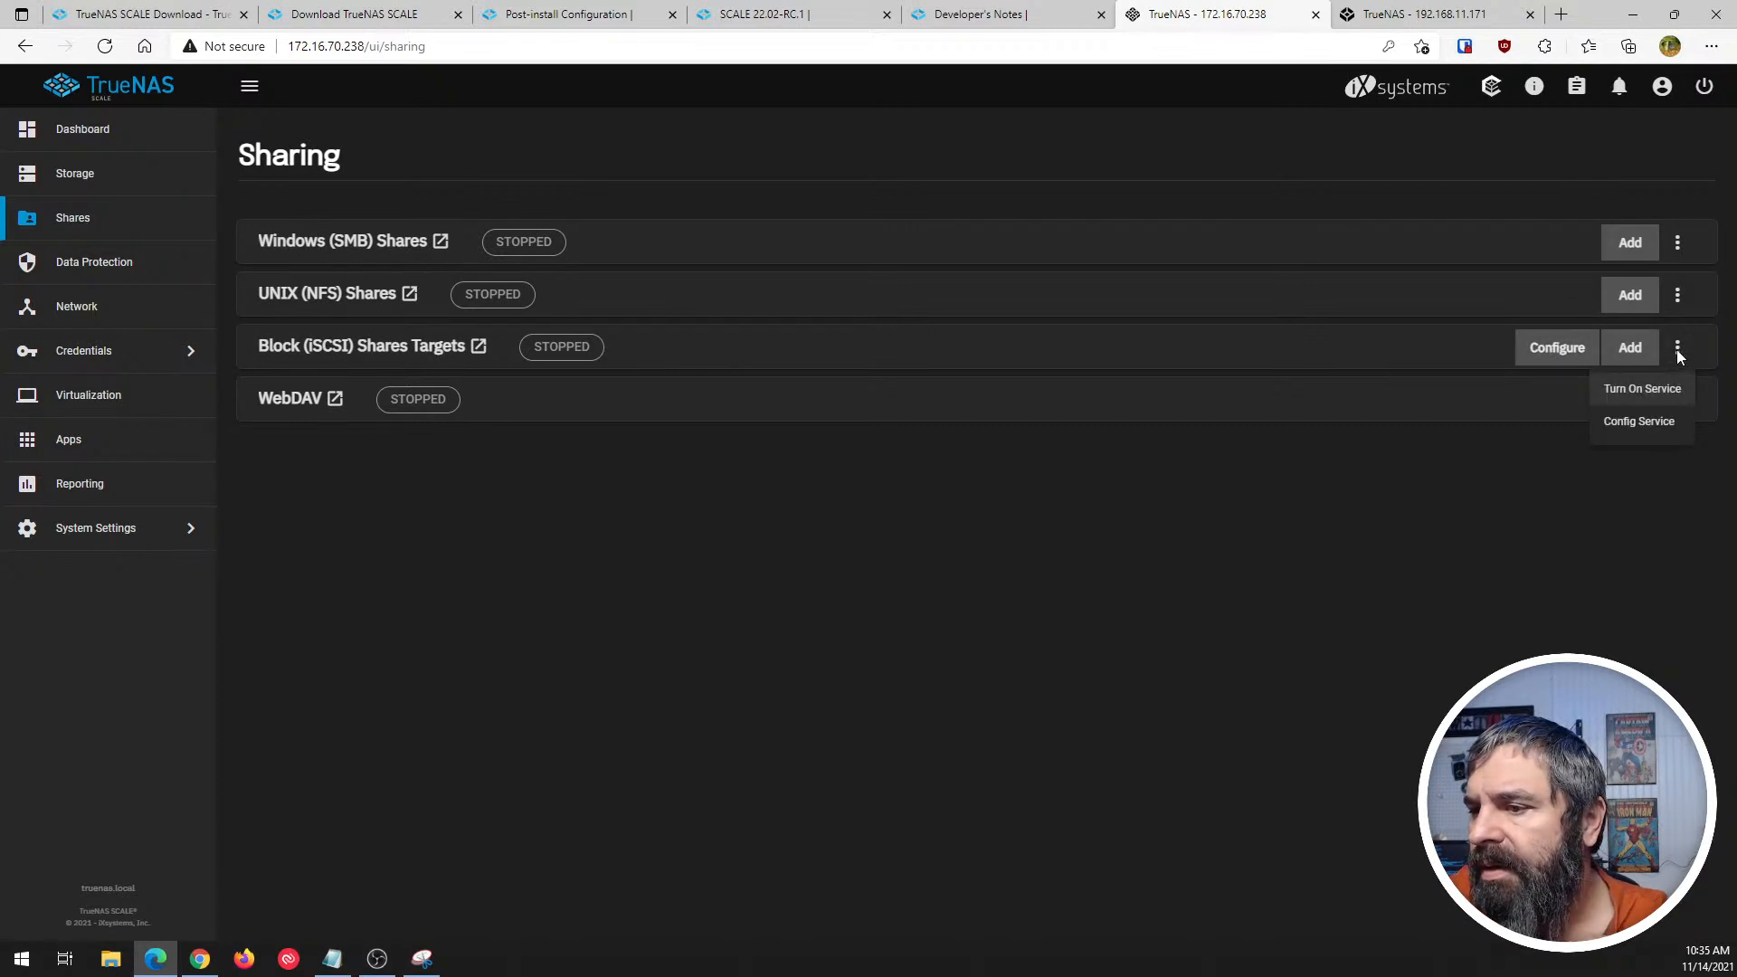
pyautogui.click(1676, 351)
pyautogui.click(1678, 244)
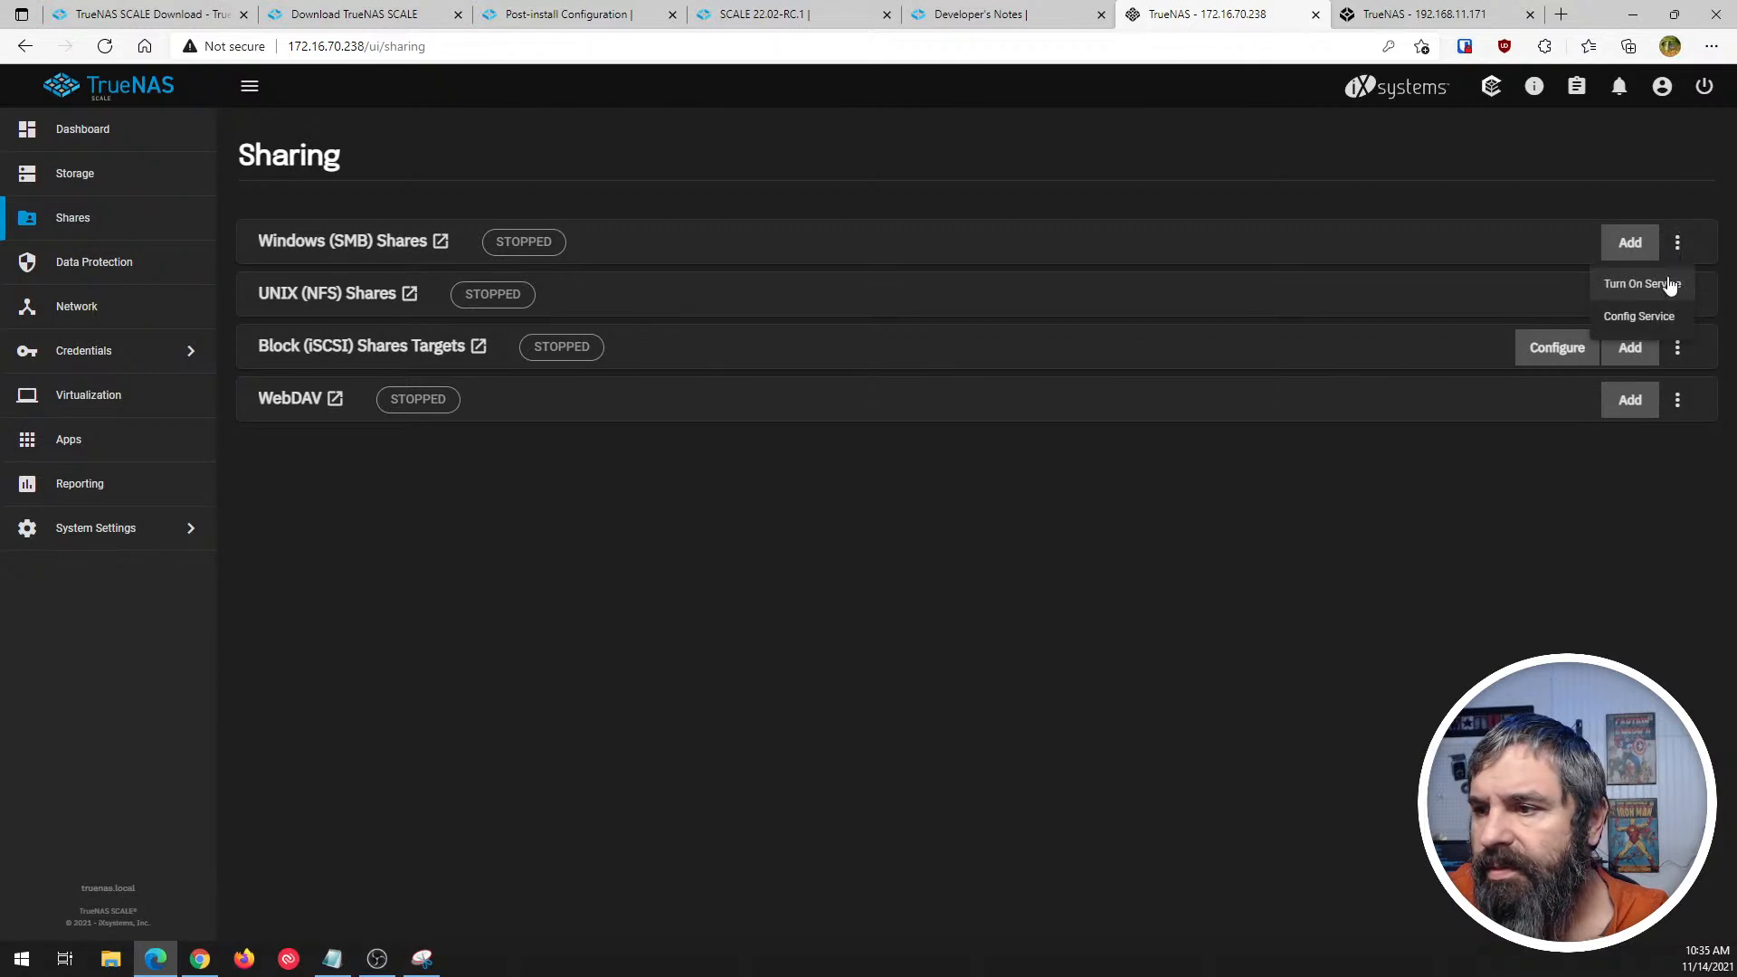
pyautogui.click(1642, 318)
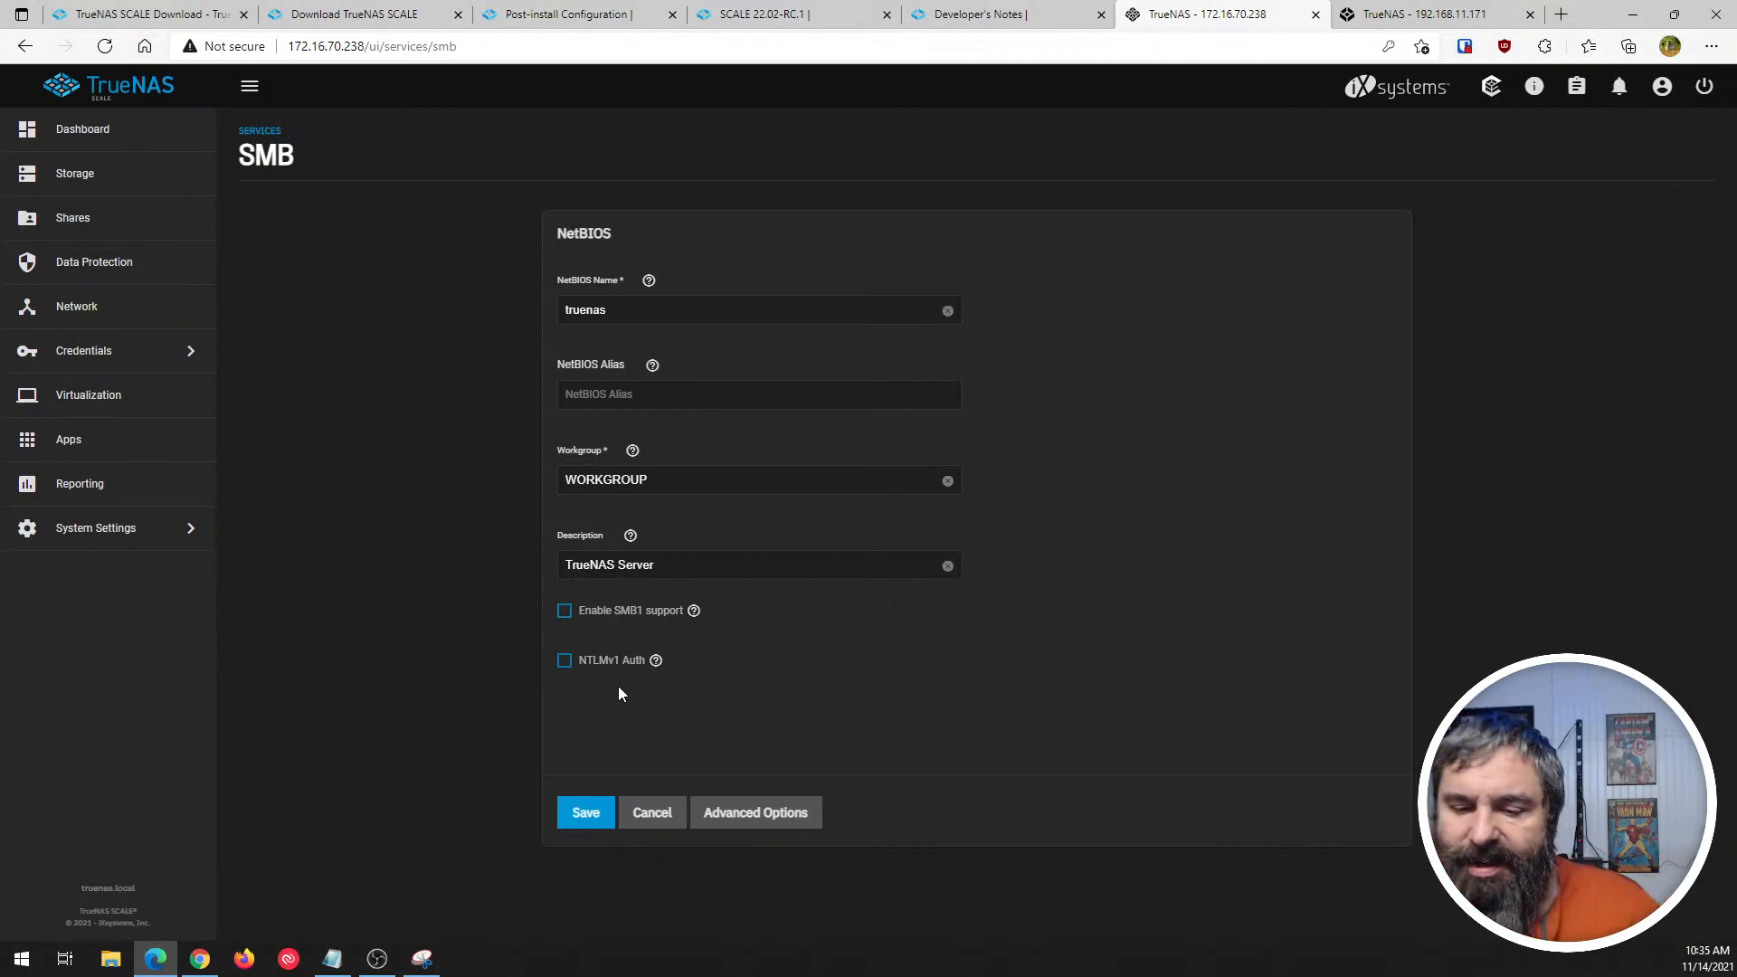
pyautogui.click(648, 813)
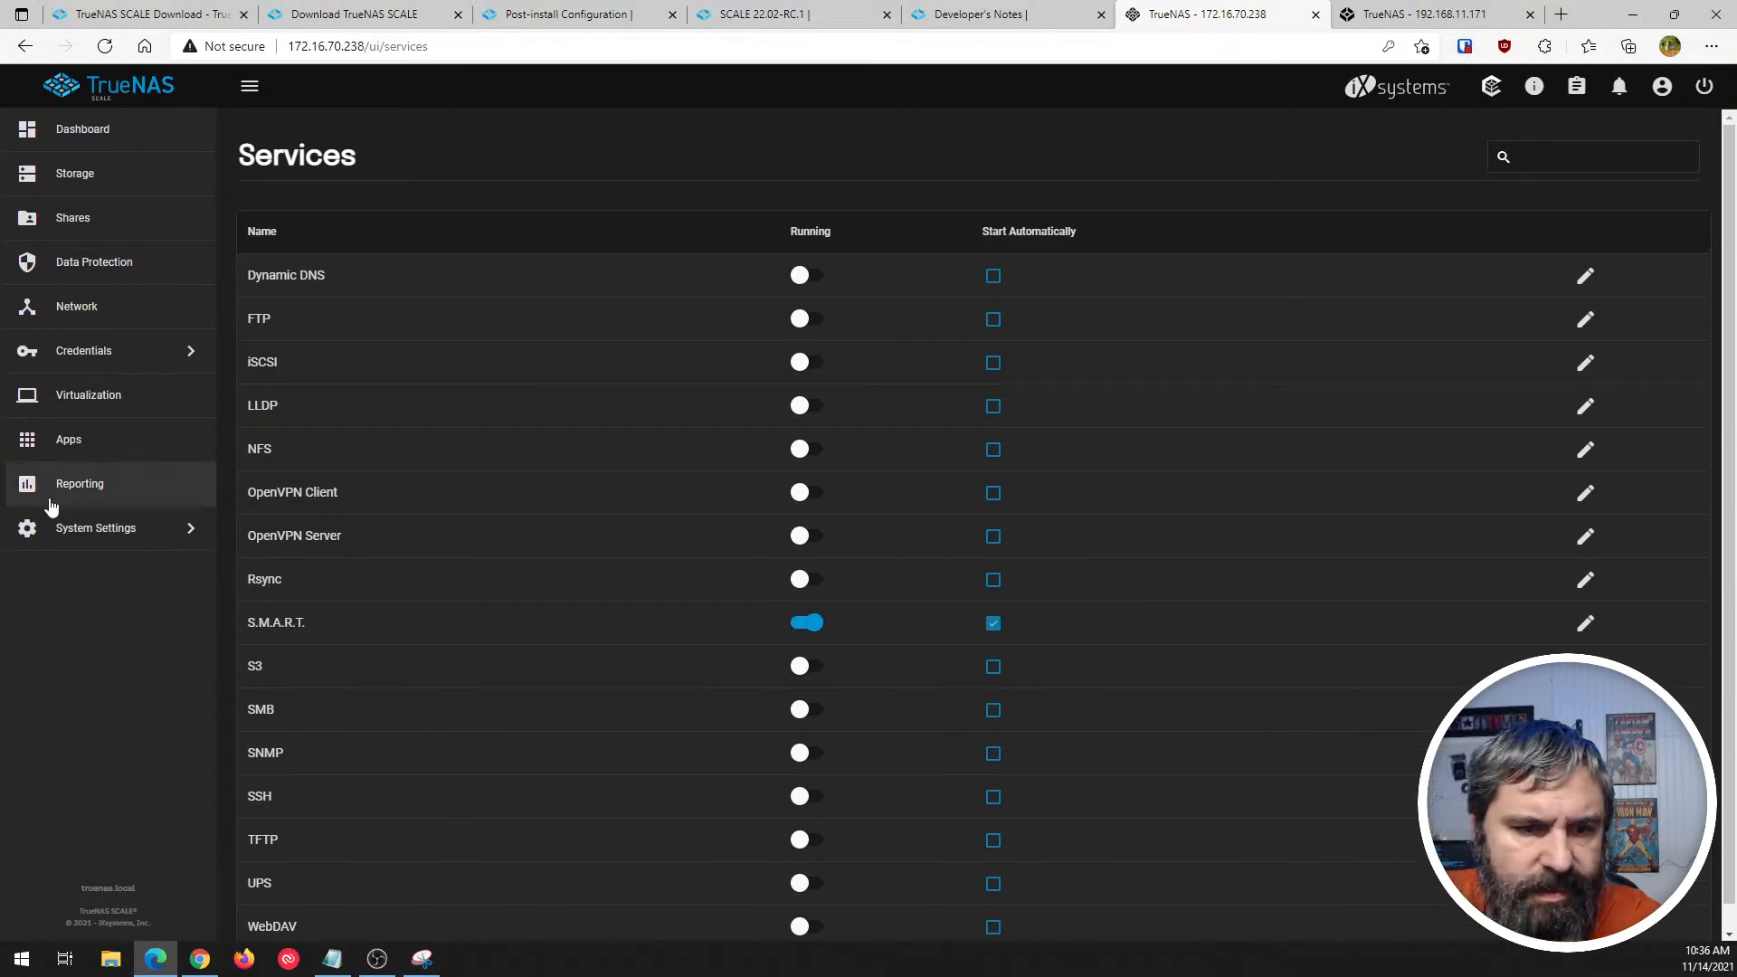
# - Compare the Services page under System Settings in SCALE with the full Services list in TrueNAS CORE
pyautogui.click(77, 532)
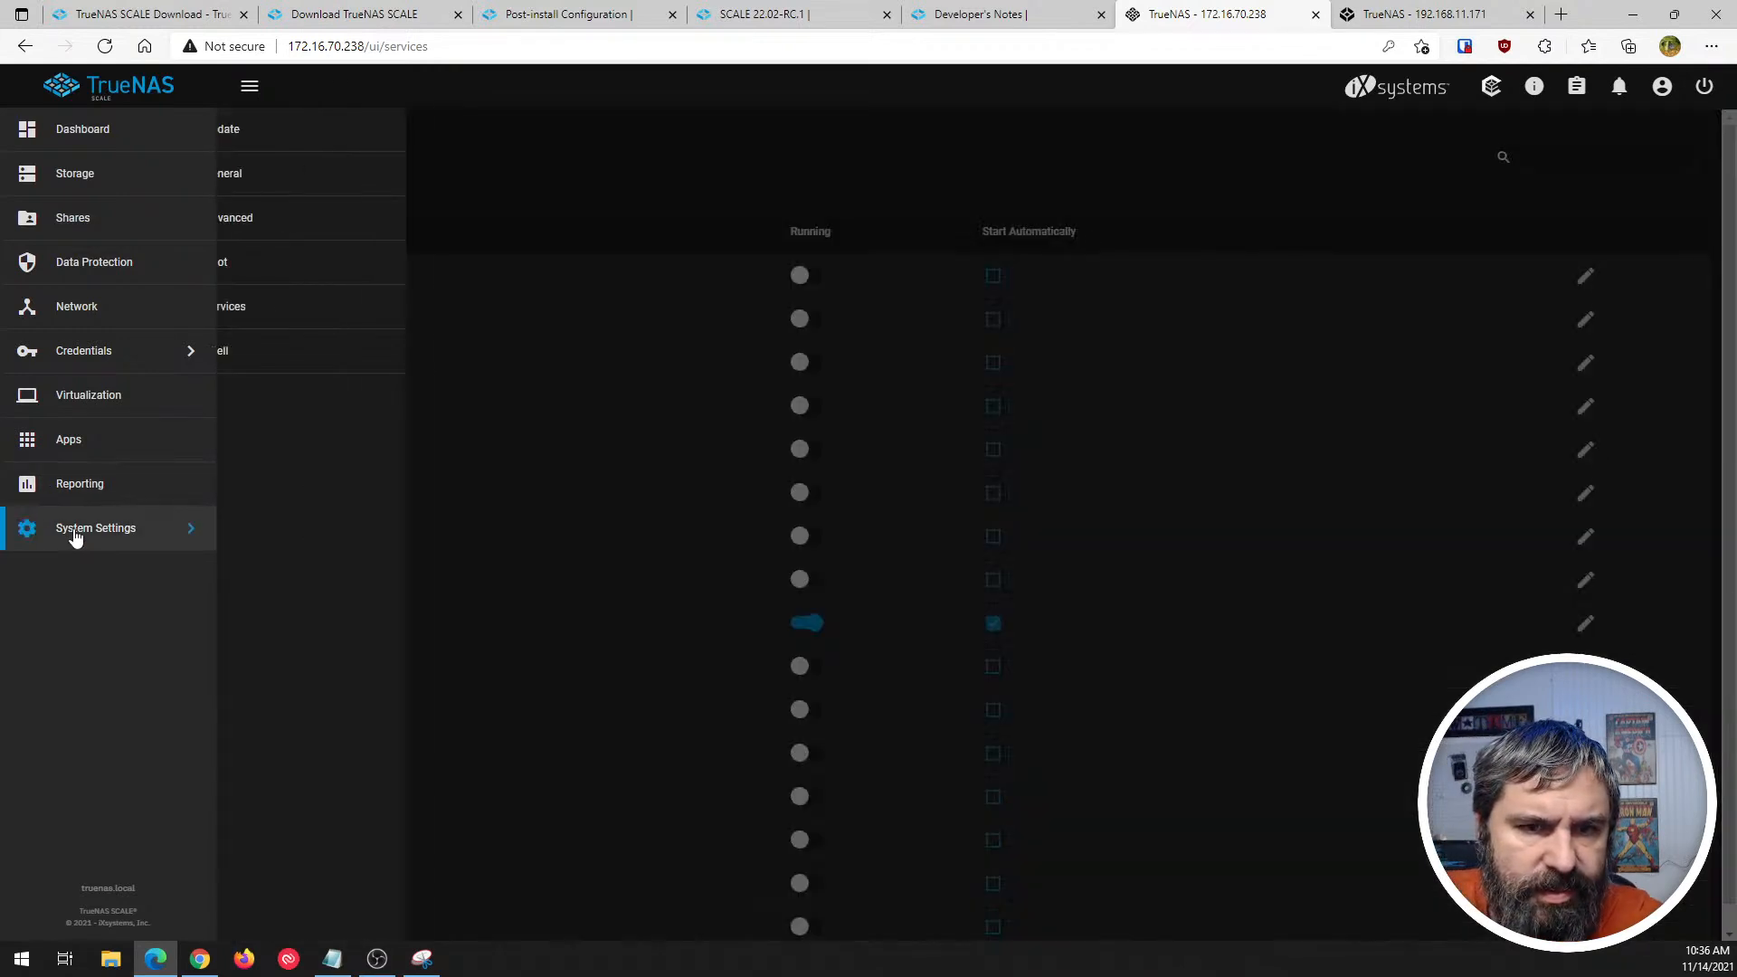
pyautogui.click(246, 312)
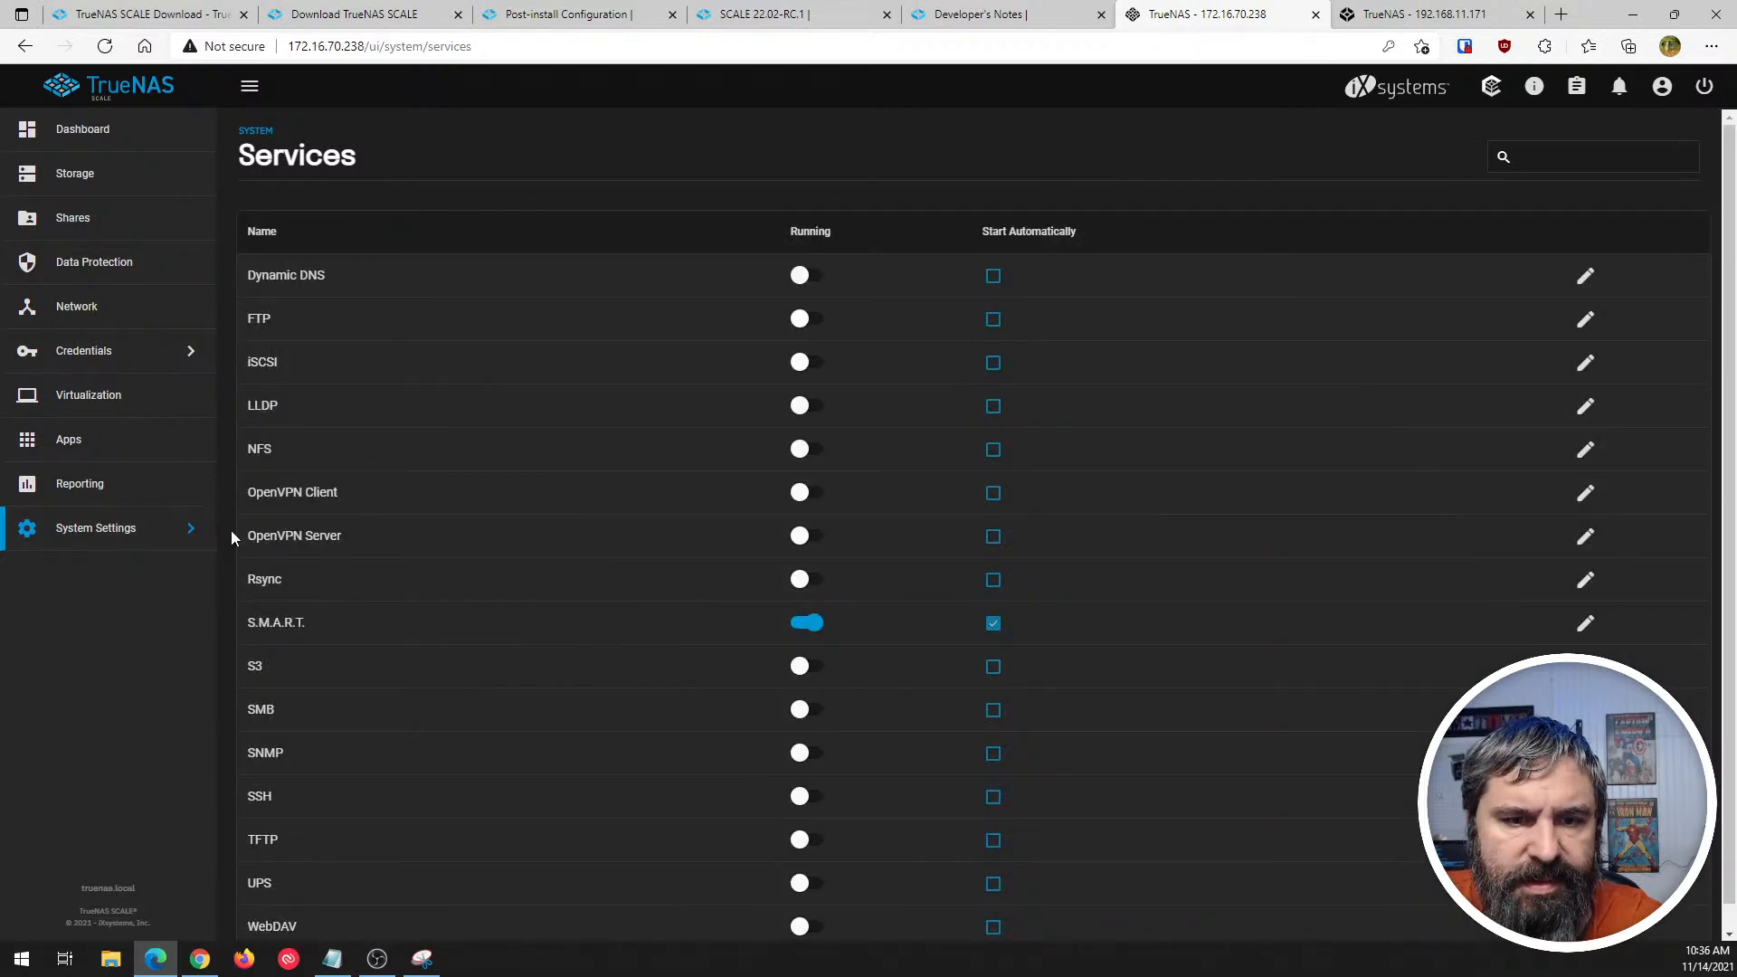
pyautogui.click(1422, 12)
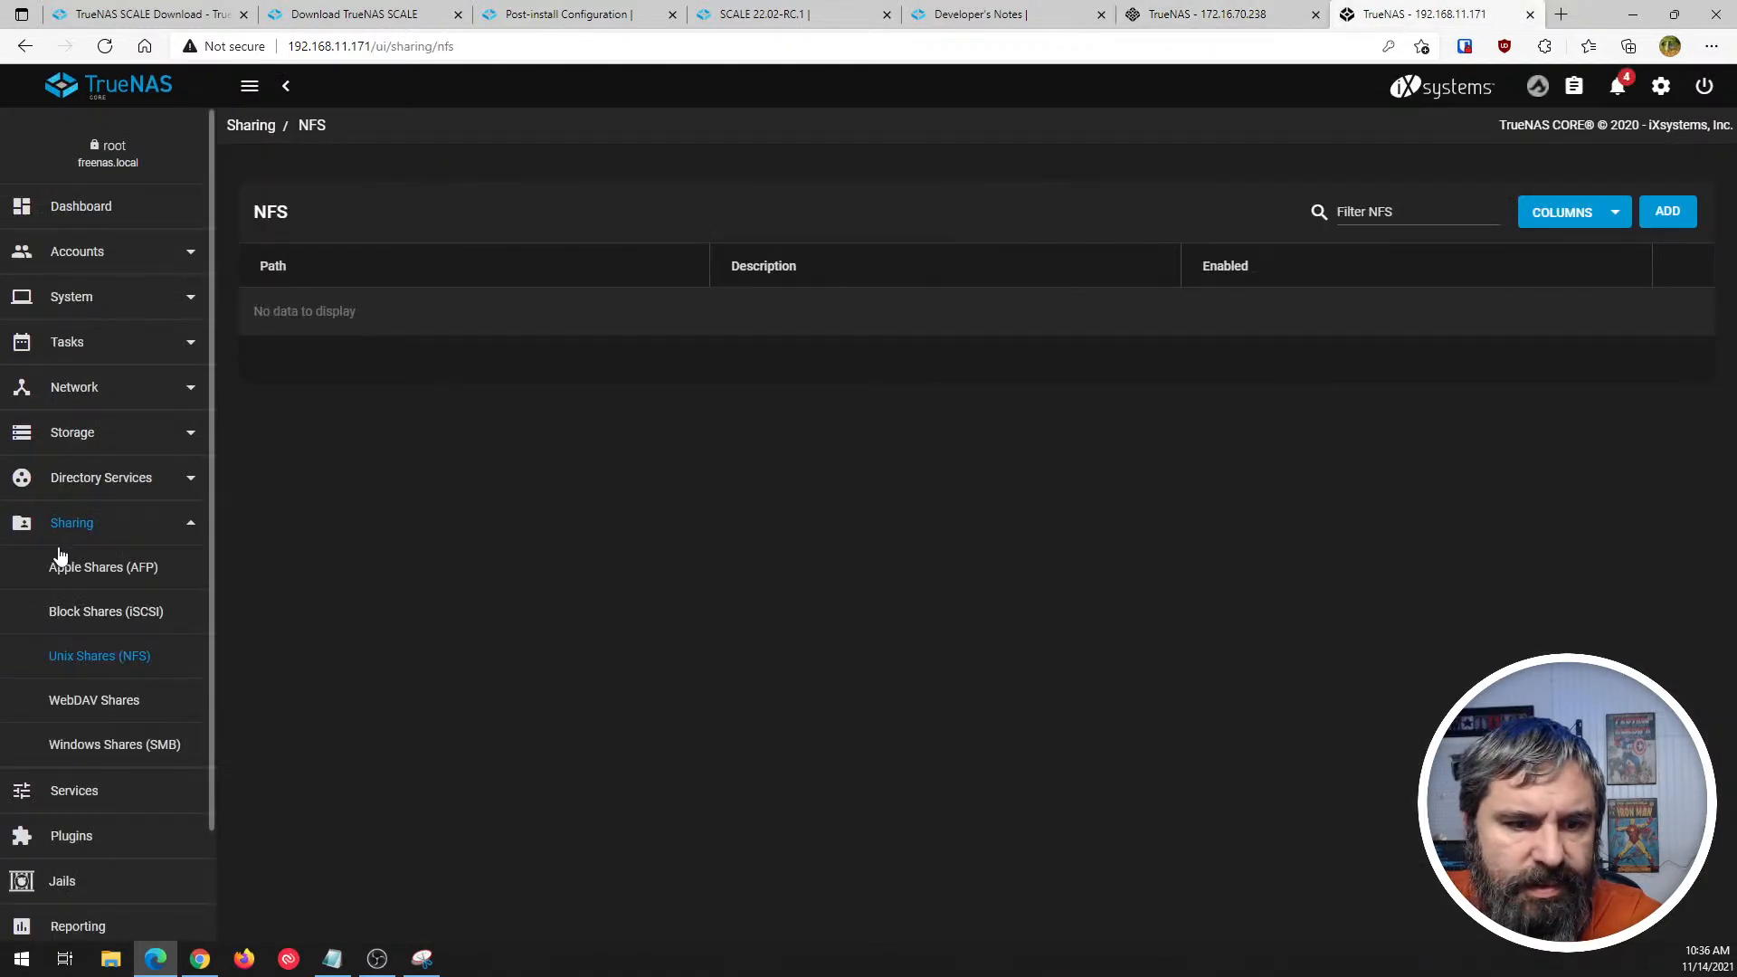
pyautogui.click(80, 790)
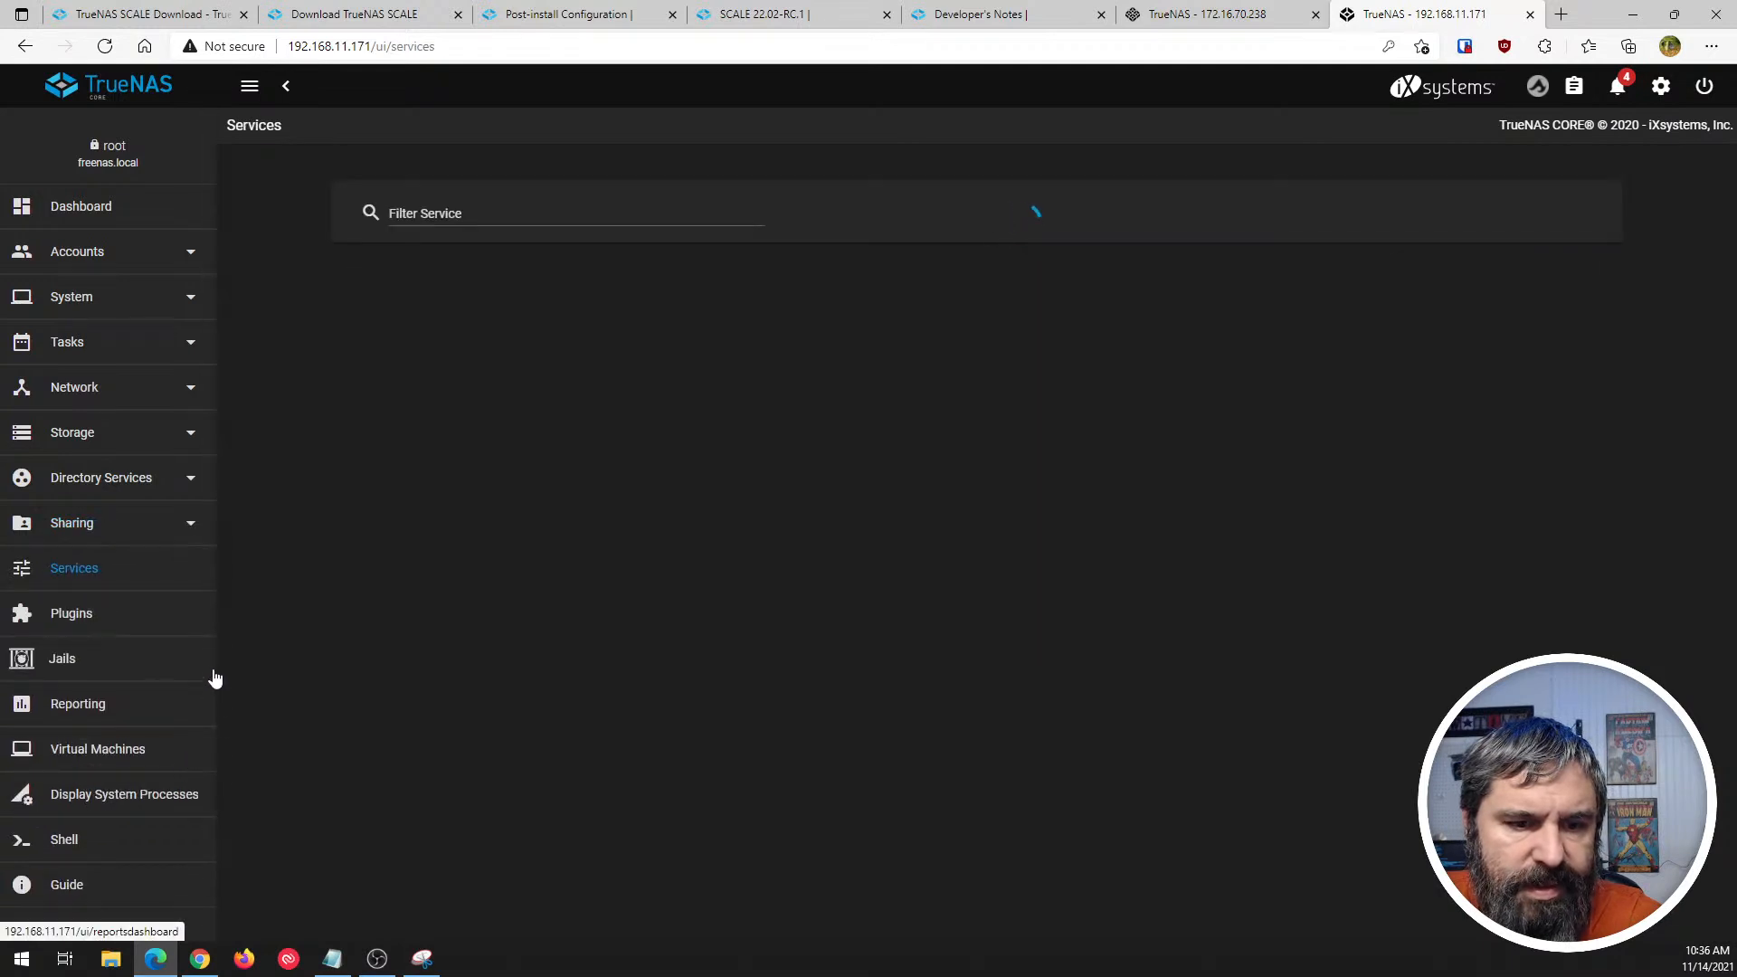
pyautogui.scroll(-3, 796, 480)
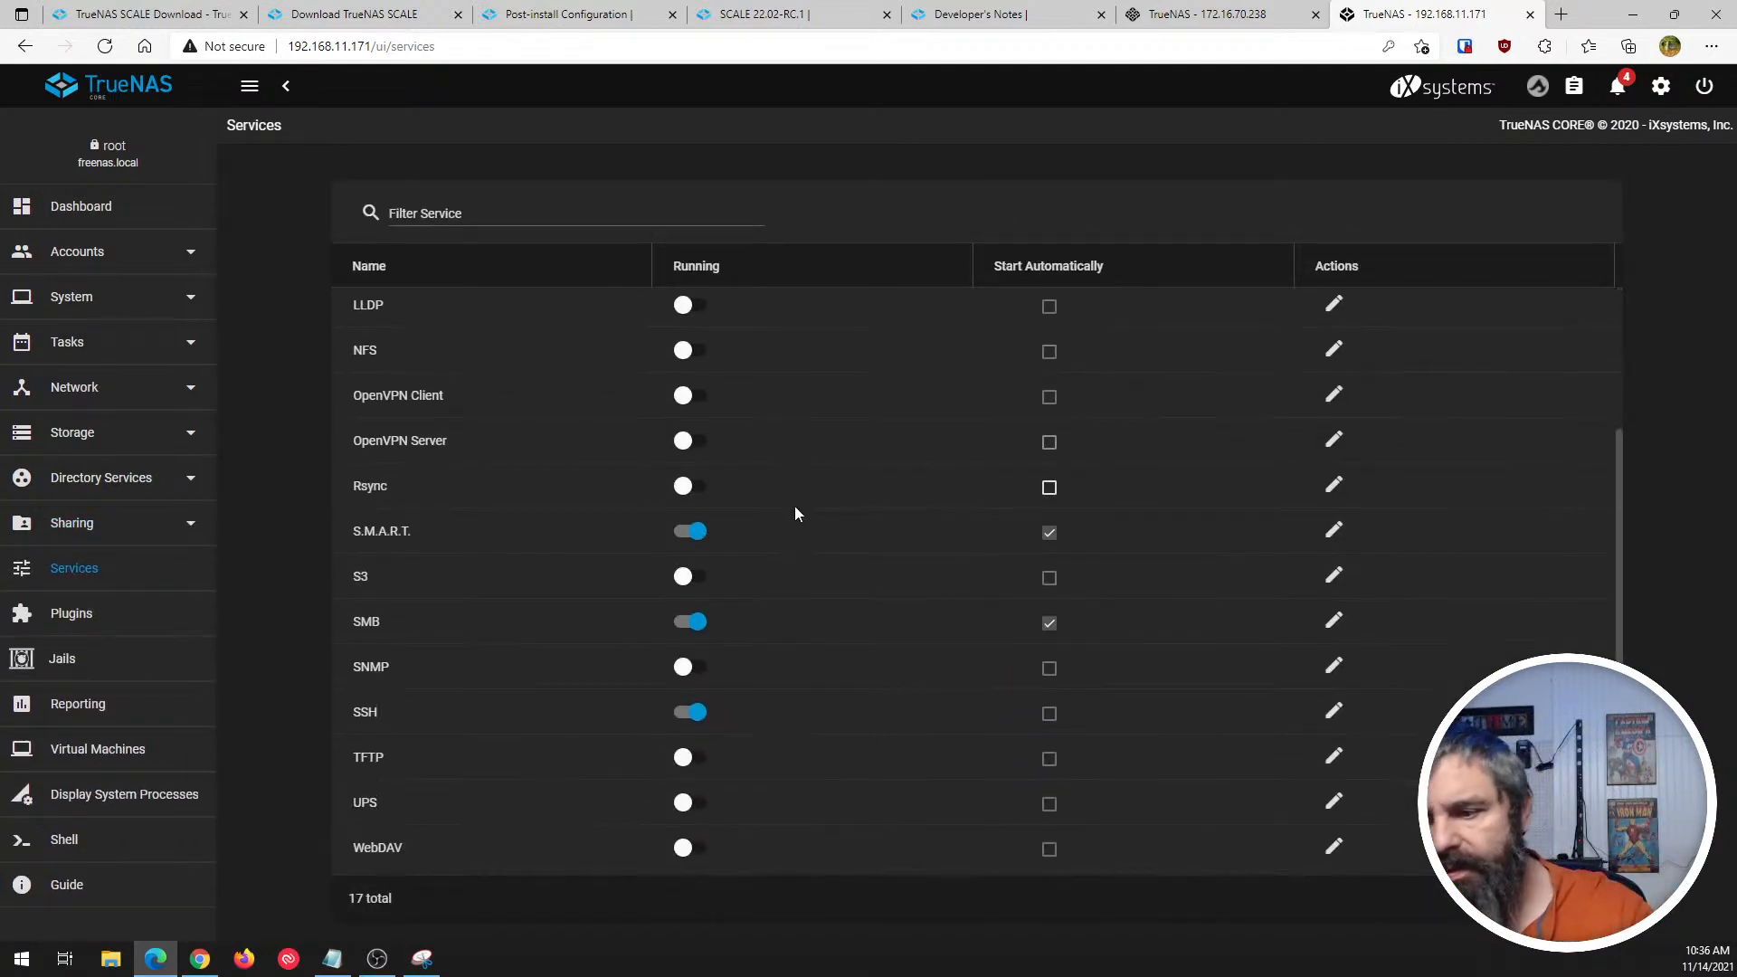
pyautogui.scroll(2, 803, 643)
pyautogui.click(1192, 15)
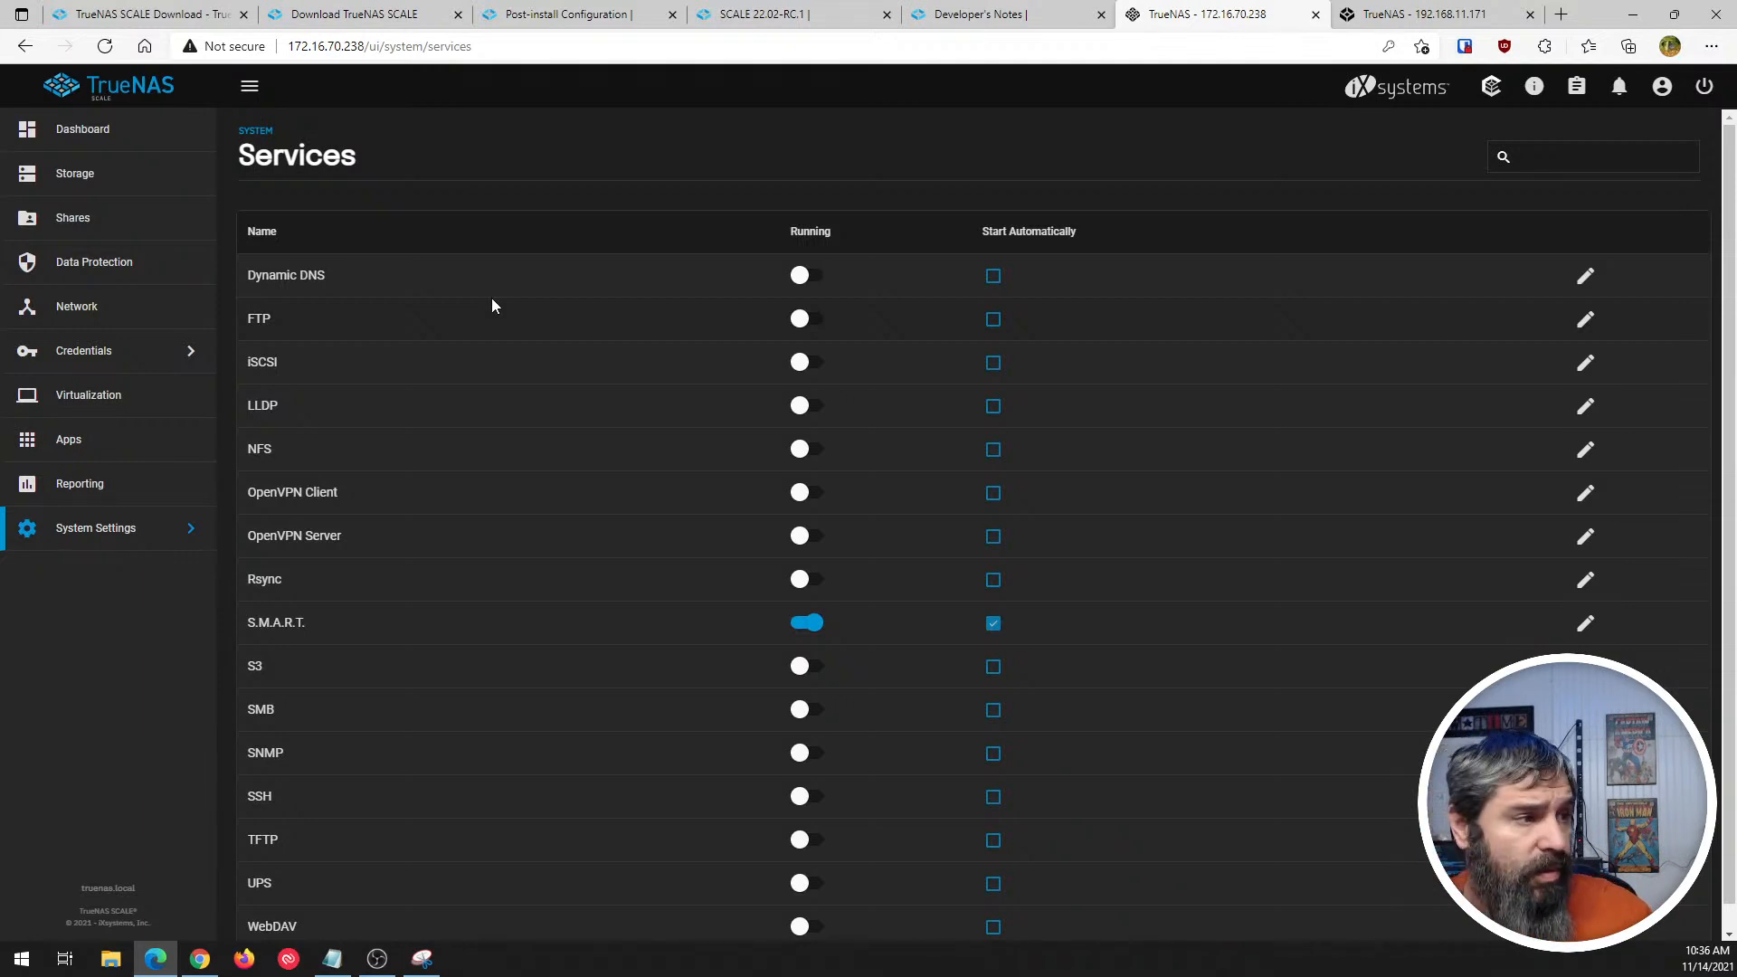
# - Review the Dynamic DNS service settings and provider choices in TrueNAS CORE, and leave without saving
pyautogui.click(1455, 11)
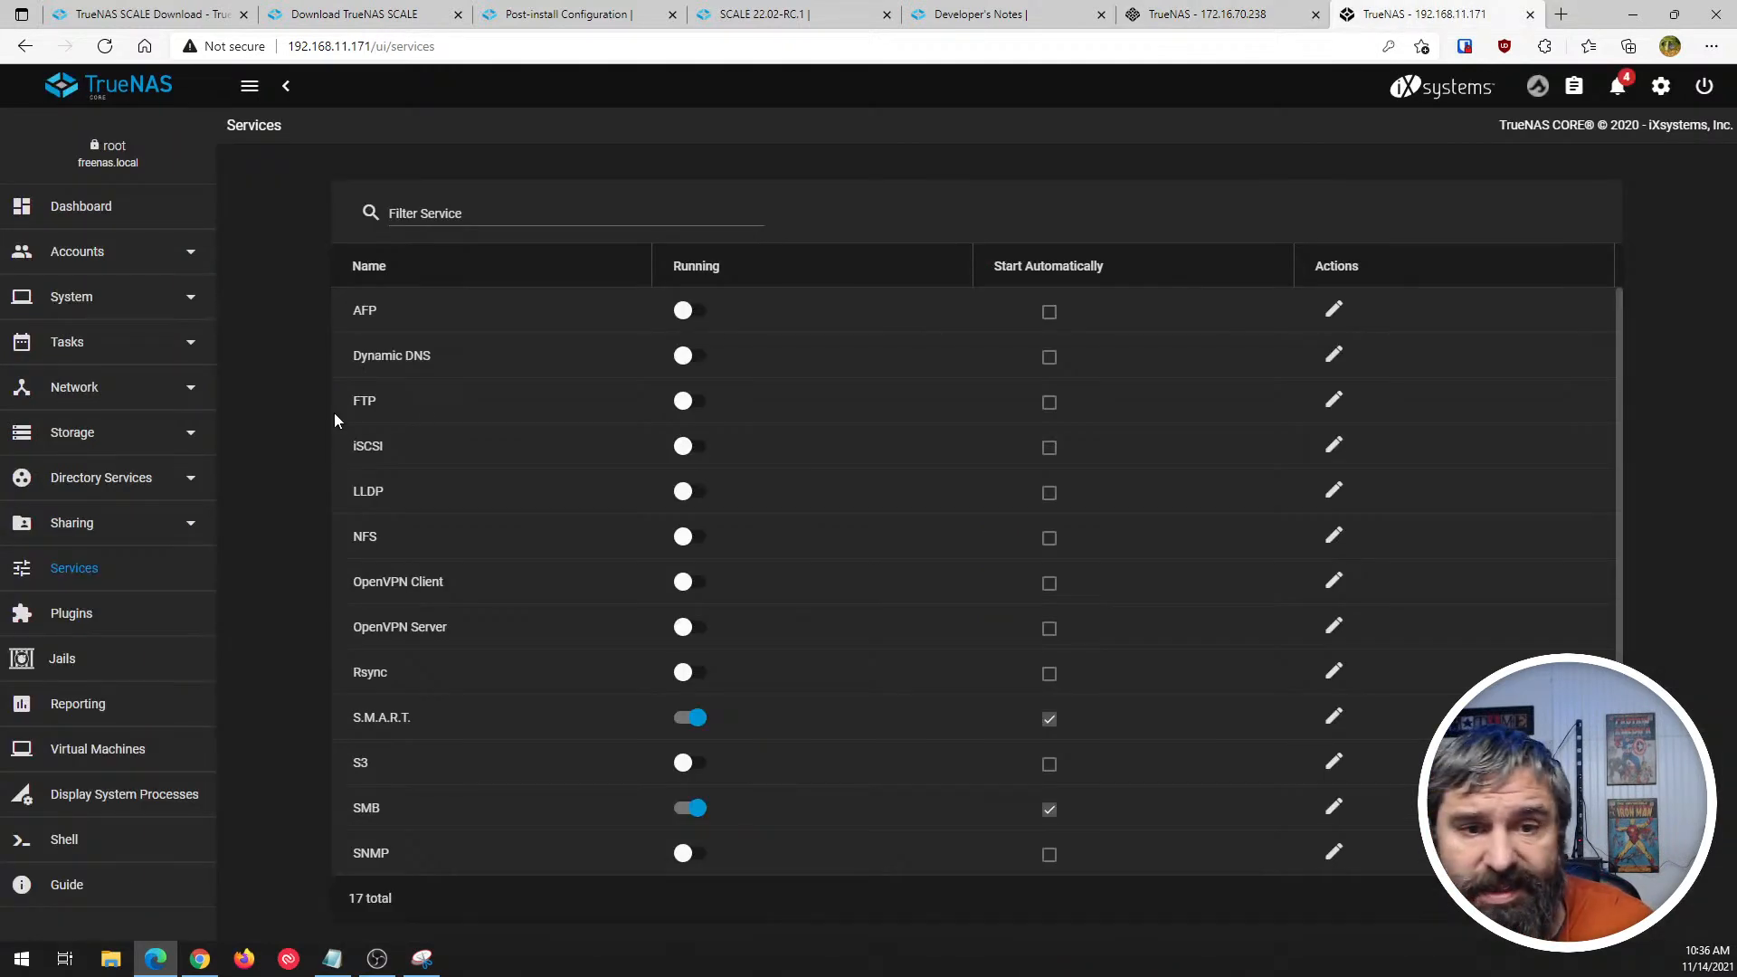
pyautogui.click(1333, 354)
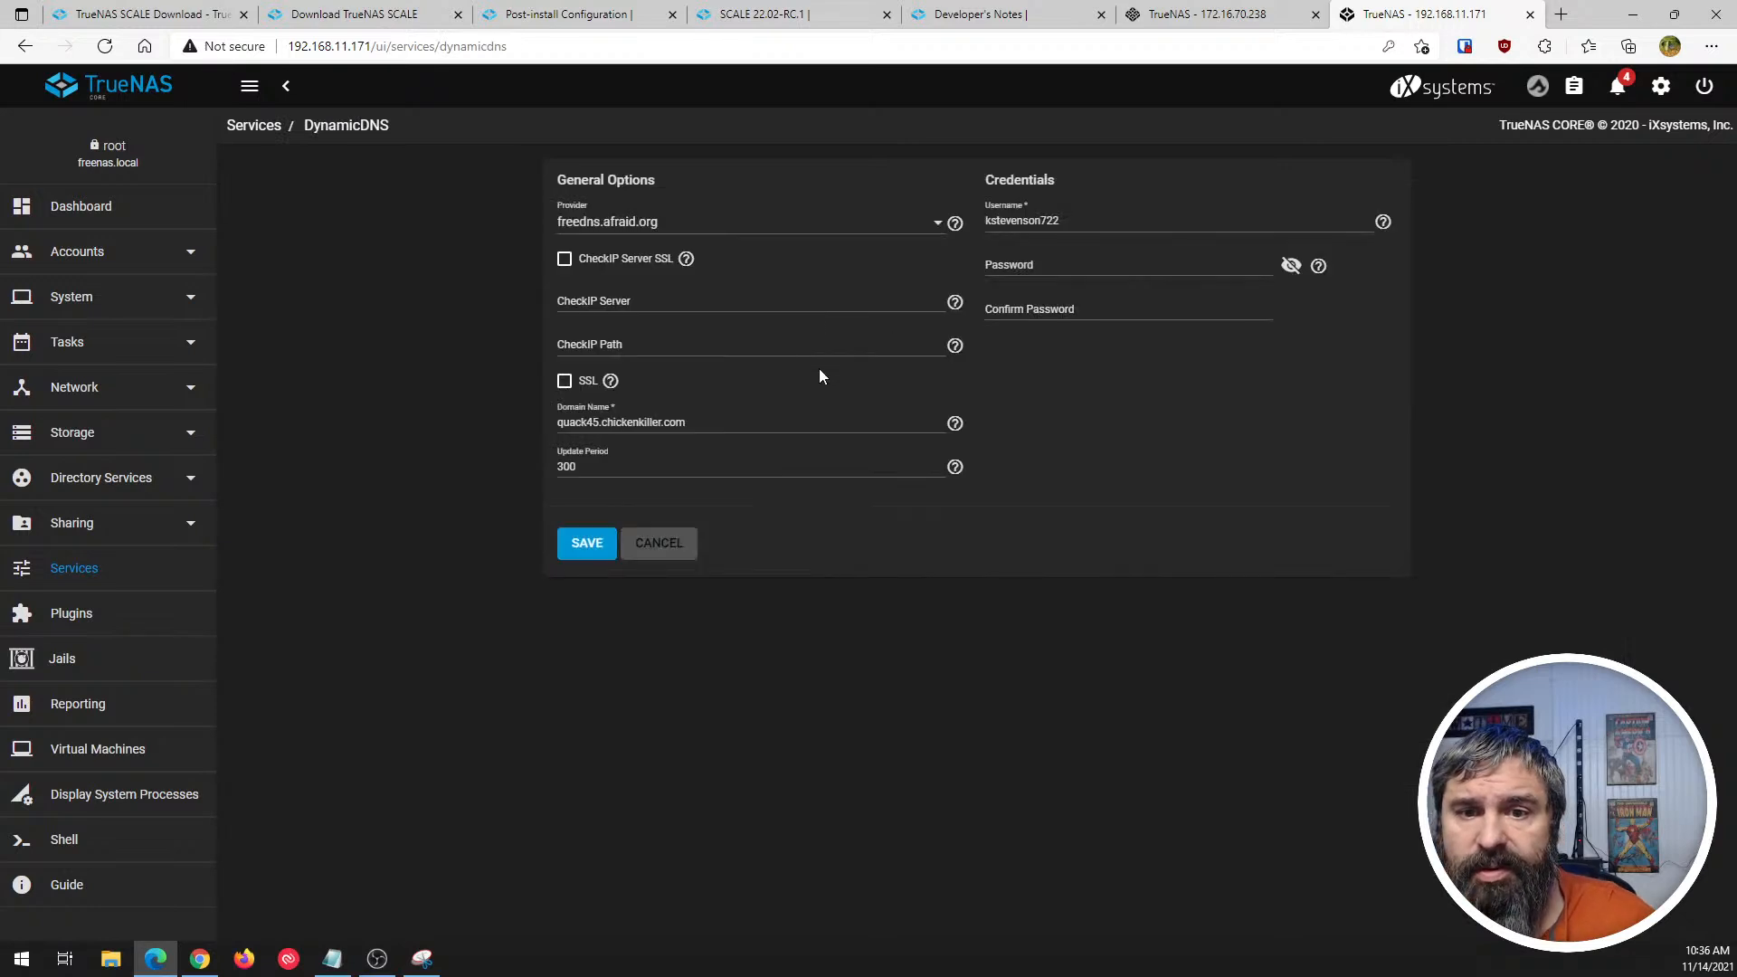
pyautogui.click(938, 226)
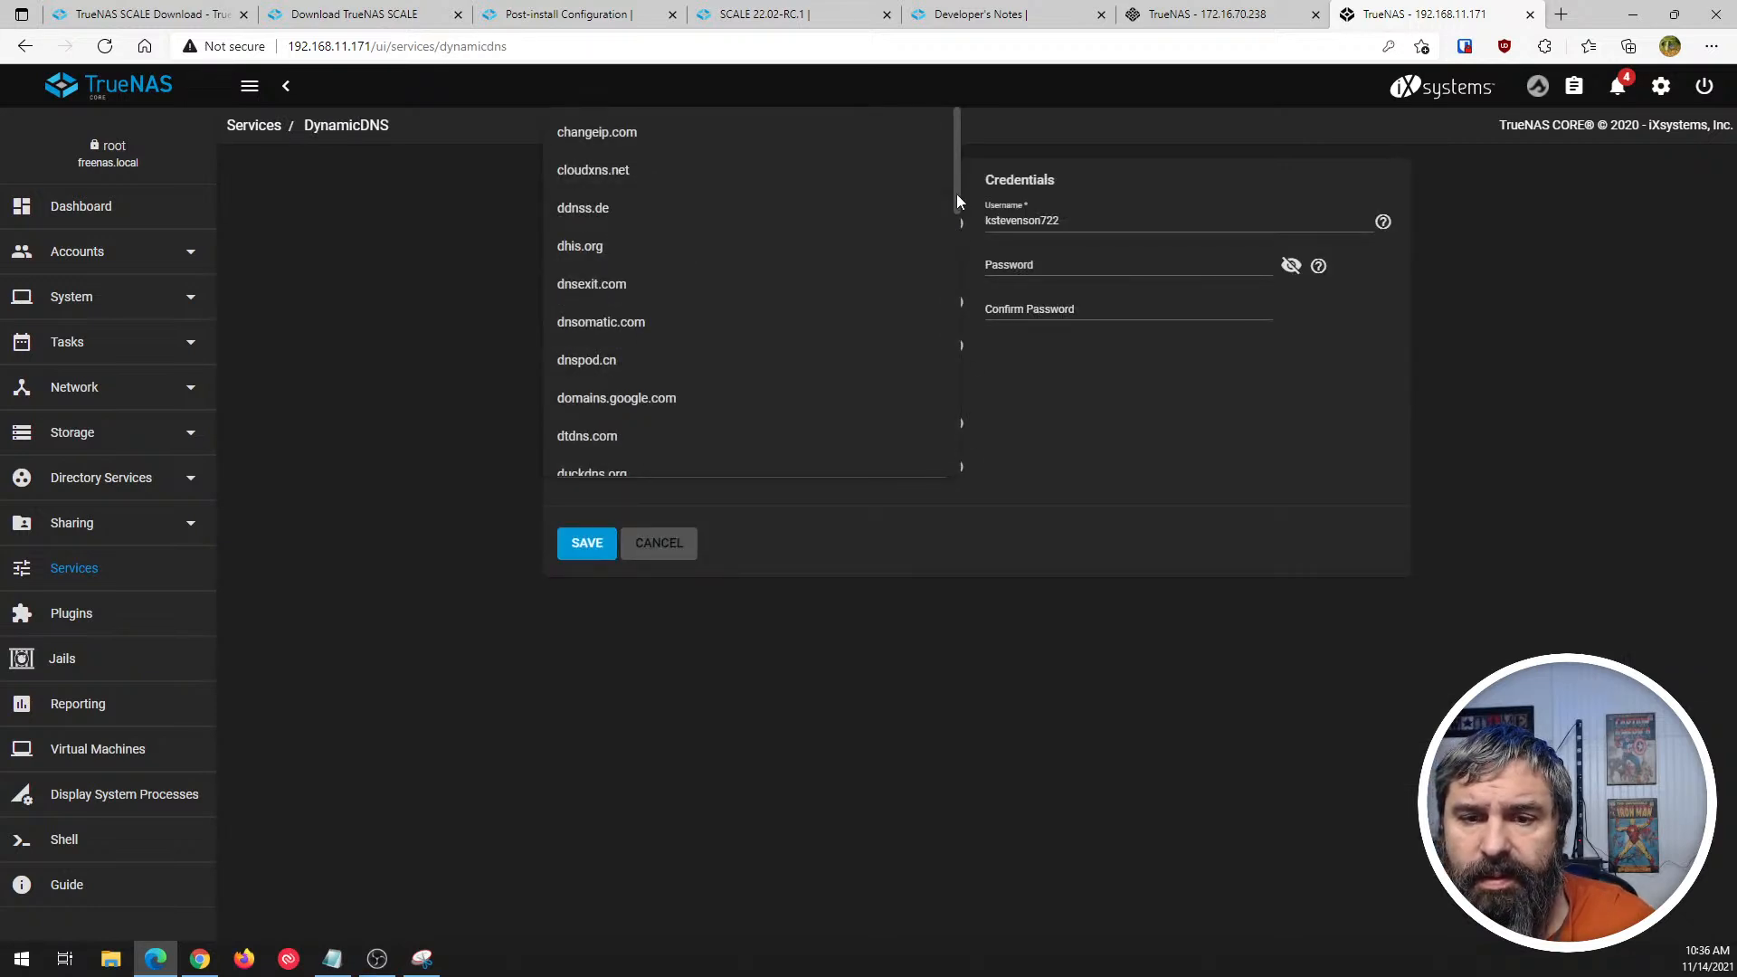
pyautogui.moveTo(957, 194); pyautogui.dragTo(950, 143)
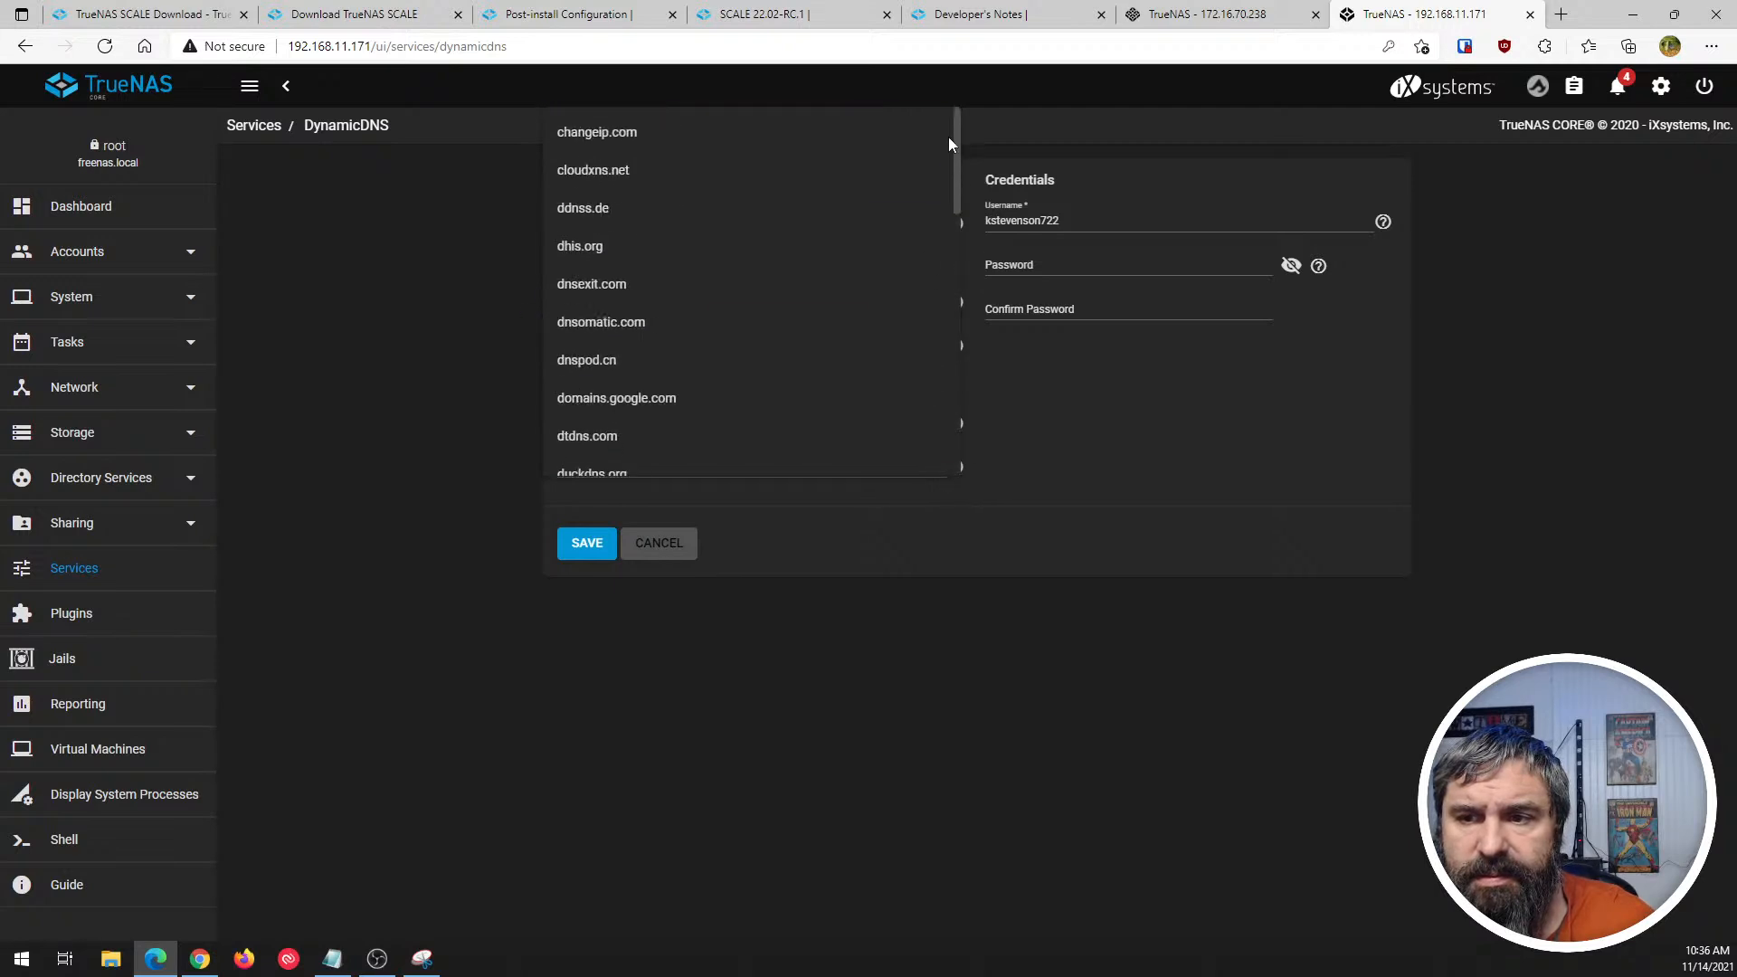
pyautogui.click(1113, 503)
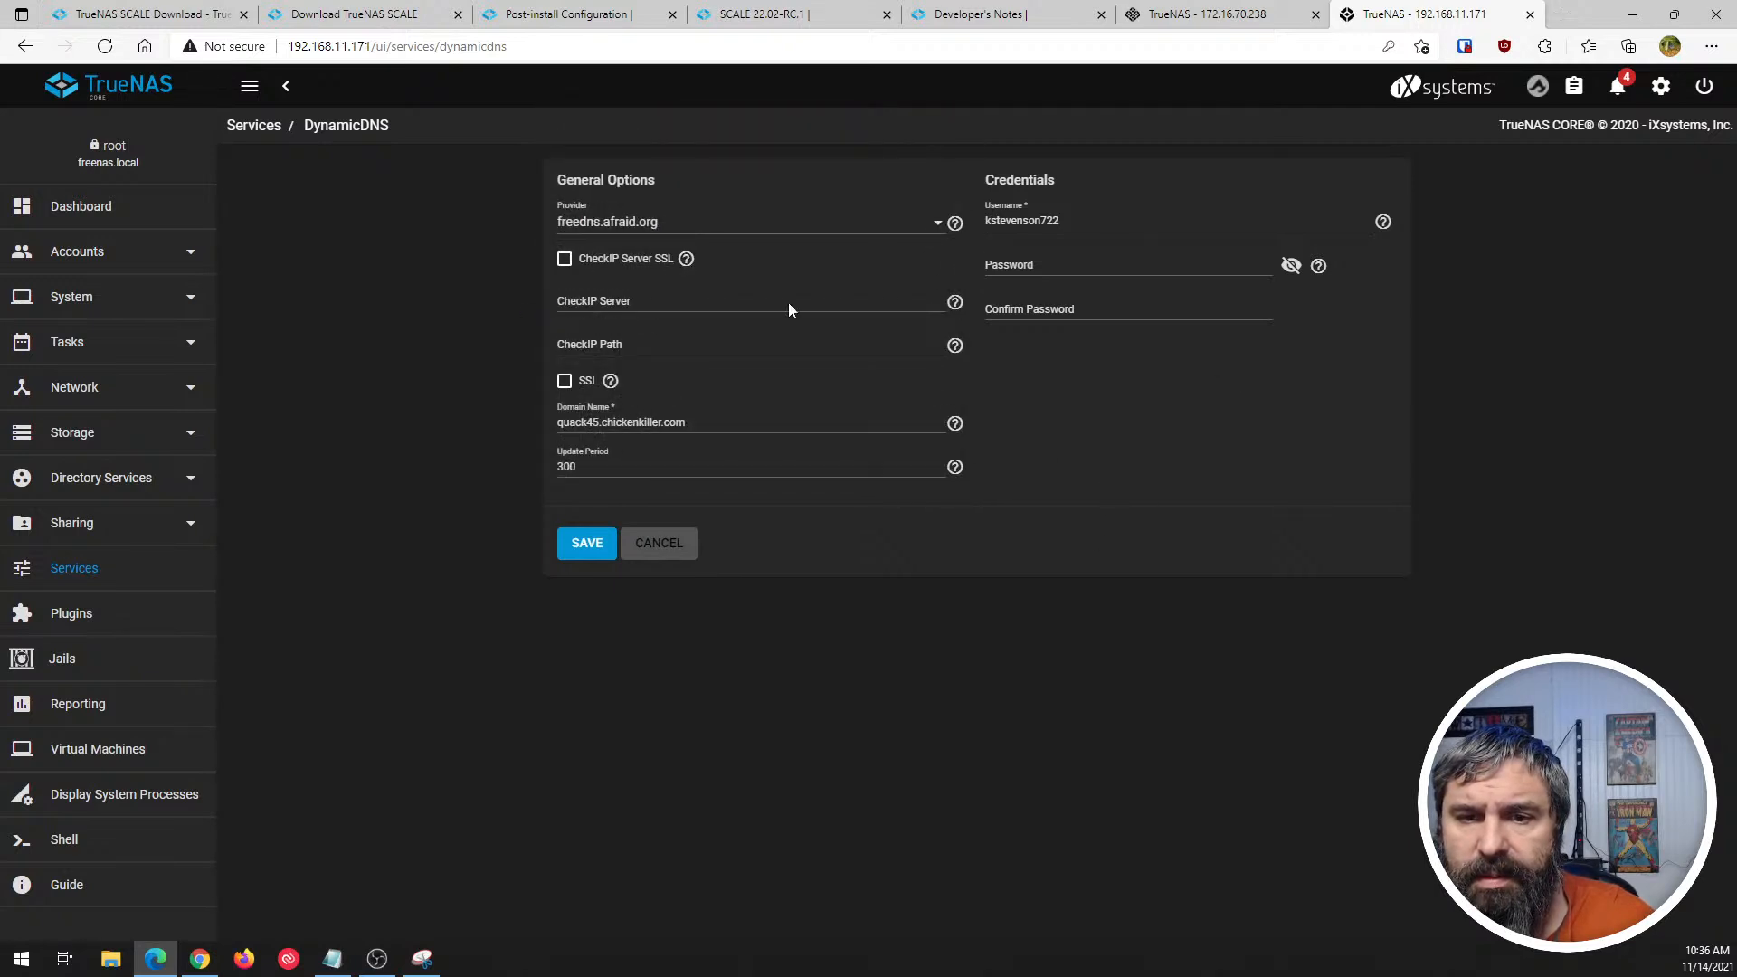
pyautogui.click(681, 559)
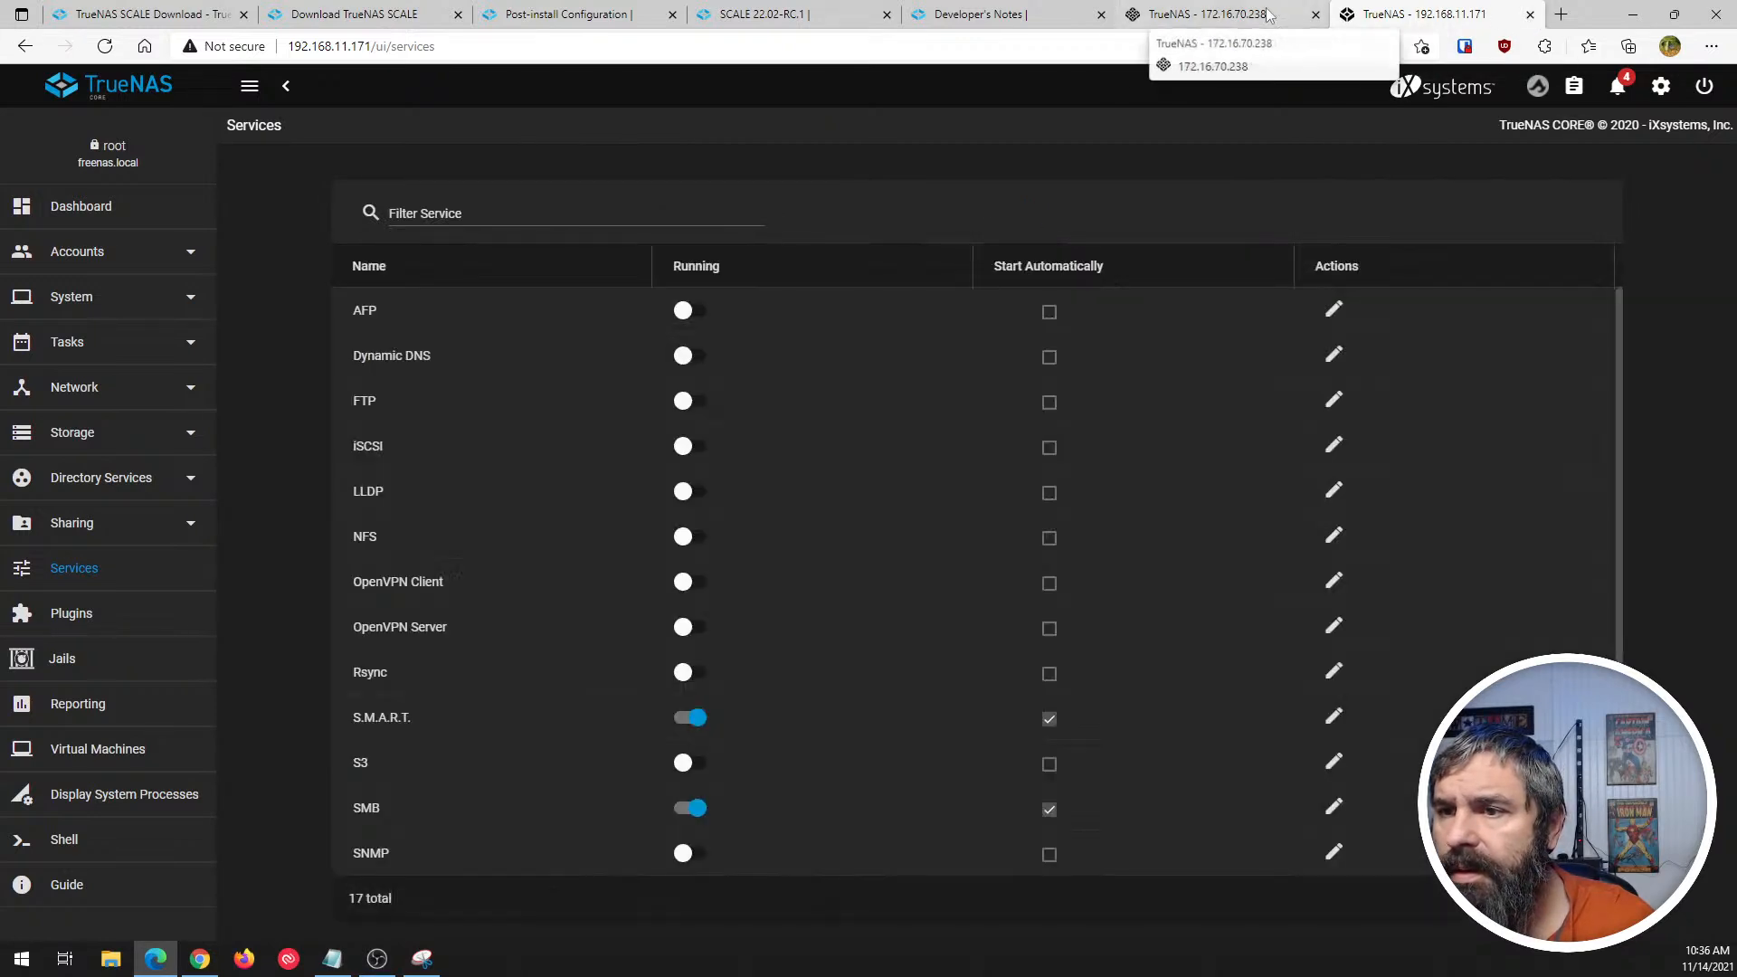
# - Review the same Dynamic DNS options, provider choices and credential fields in SCALE, and leave without saving
pyautogui.click(1203, 14)
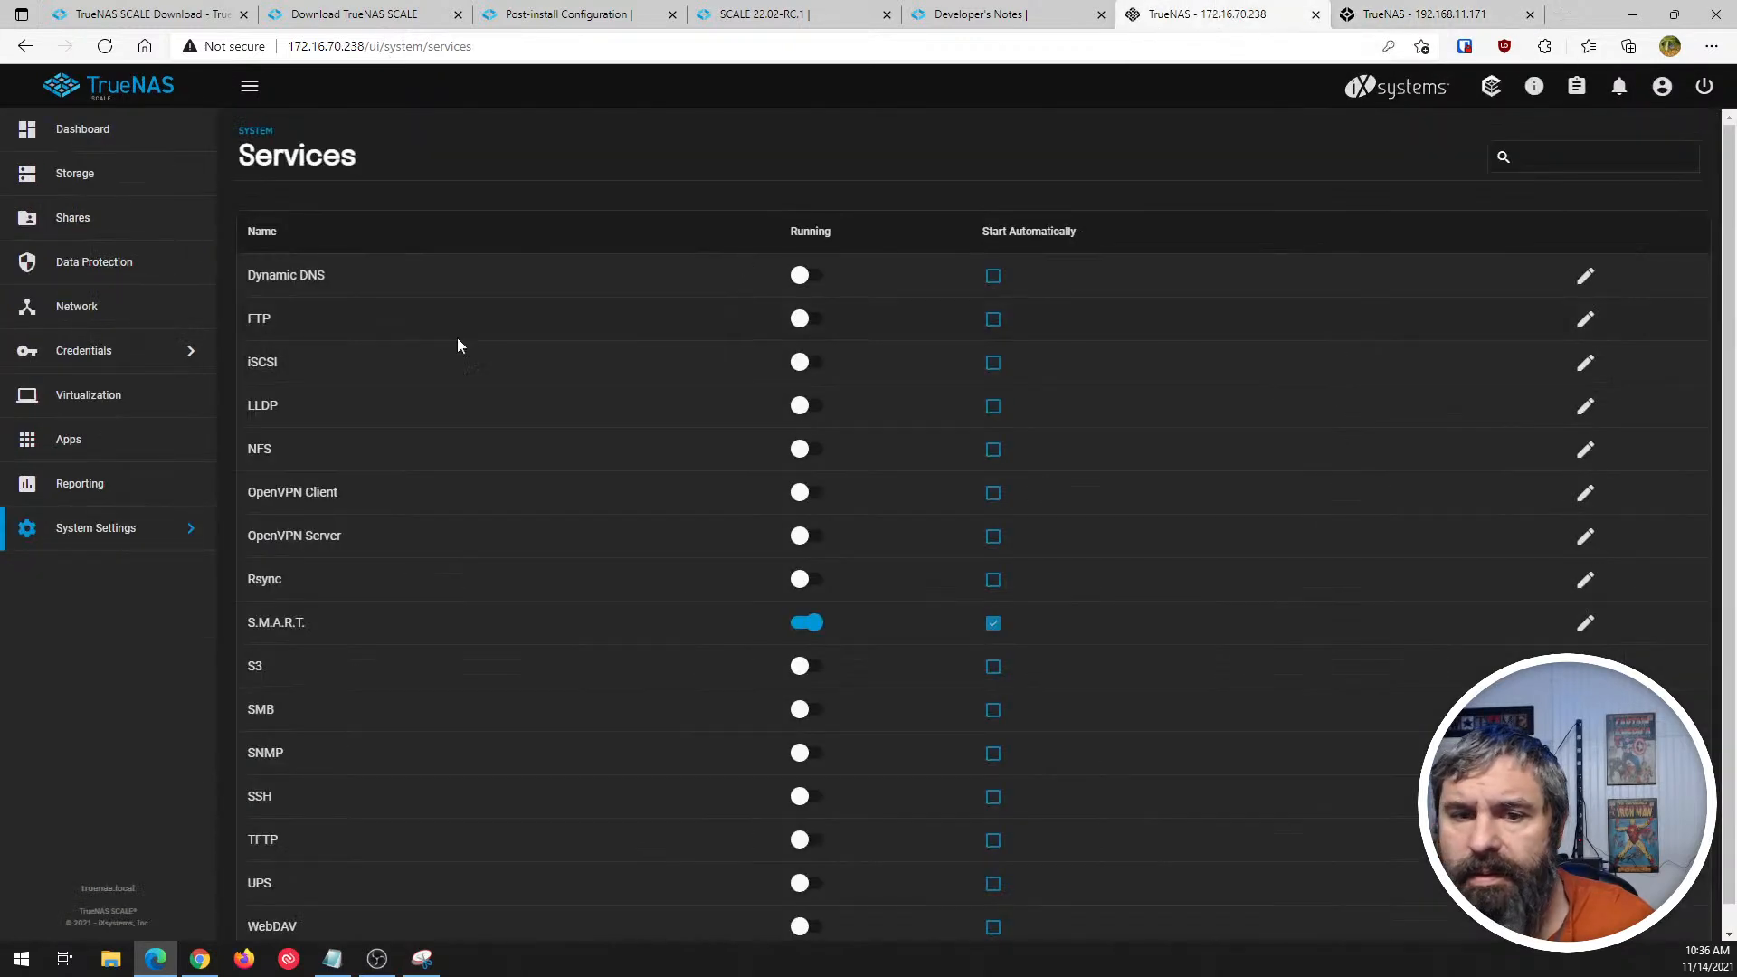
pyautogui.click(1585, 275)
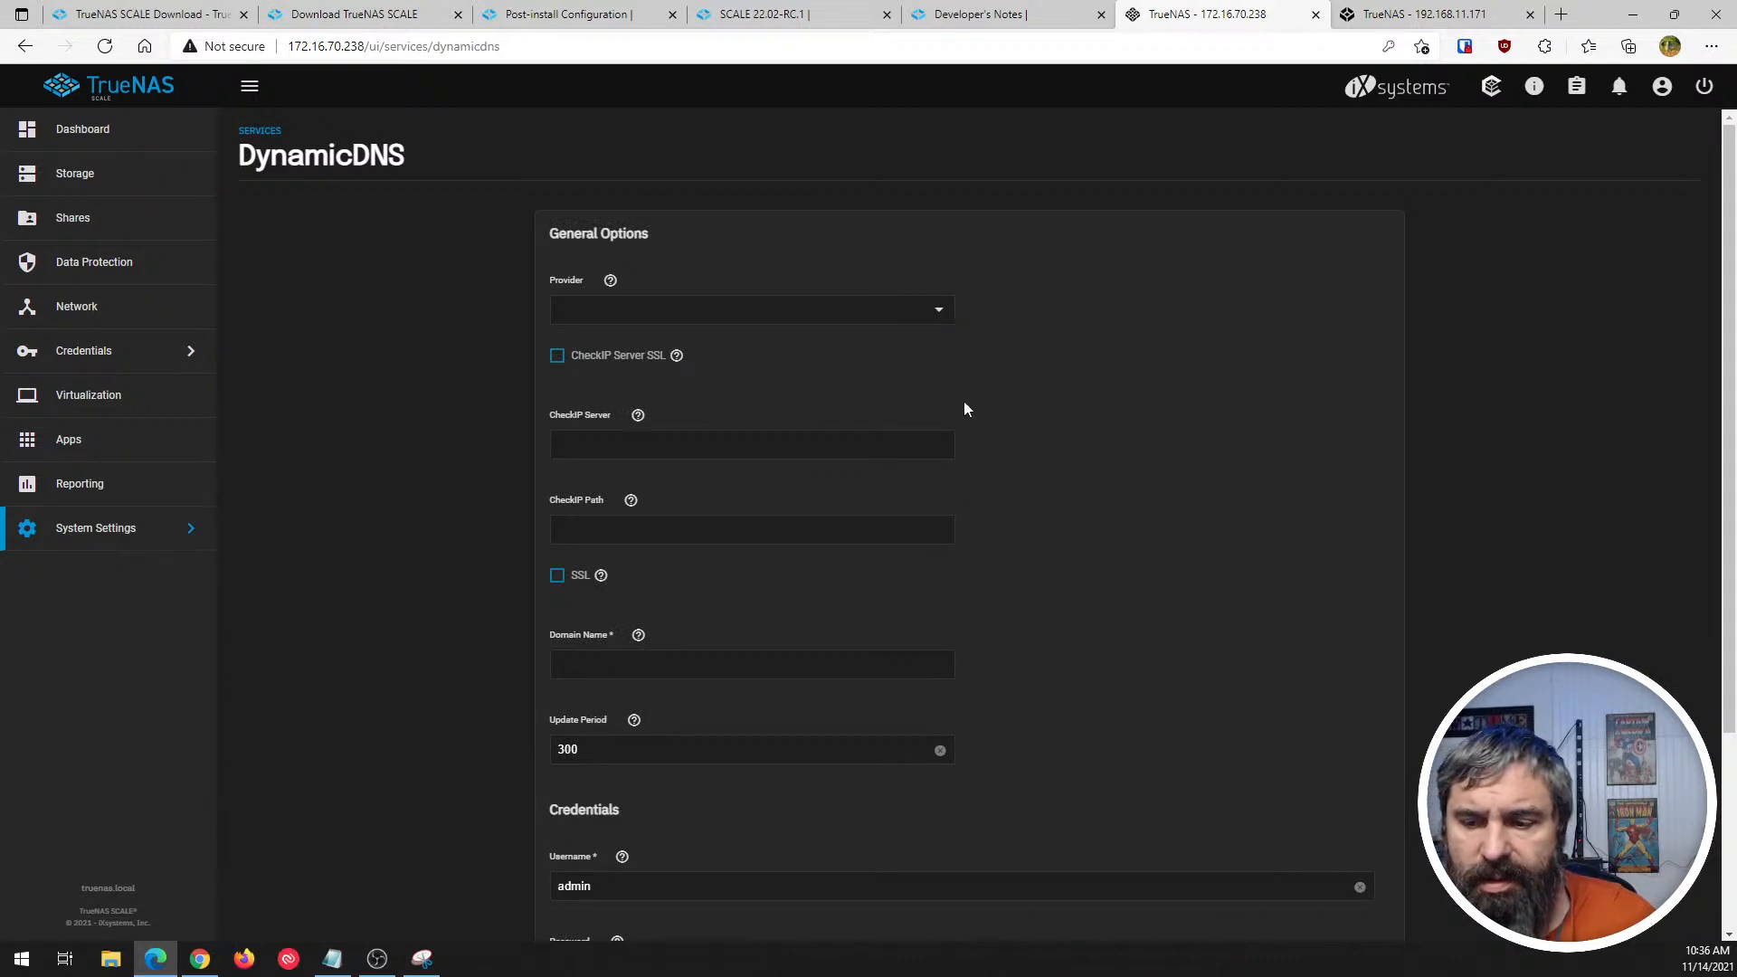
pyautogui.scroll(-5, 966, 407)
pyautogui.scroll(5, 966, 434)
pyautogui.click(951, 316)
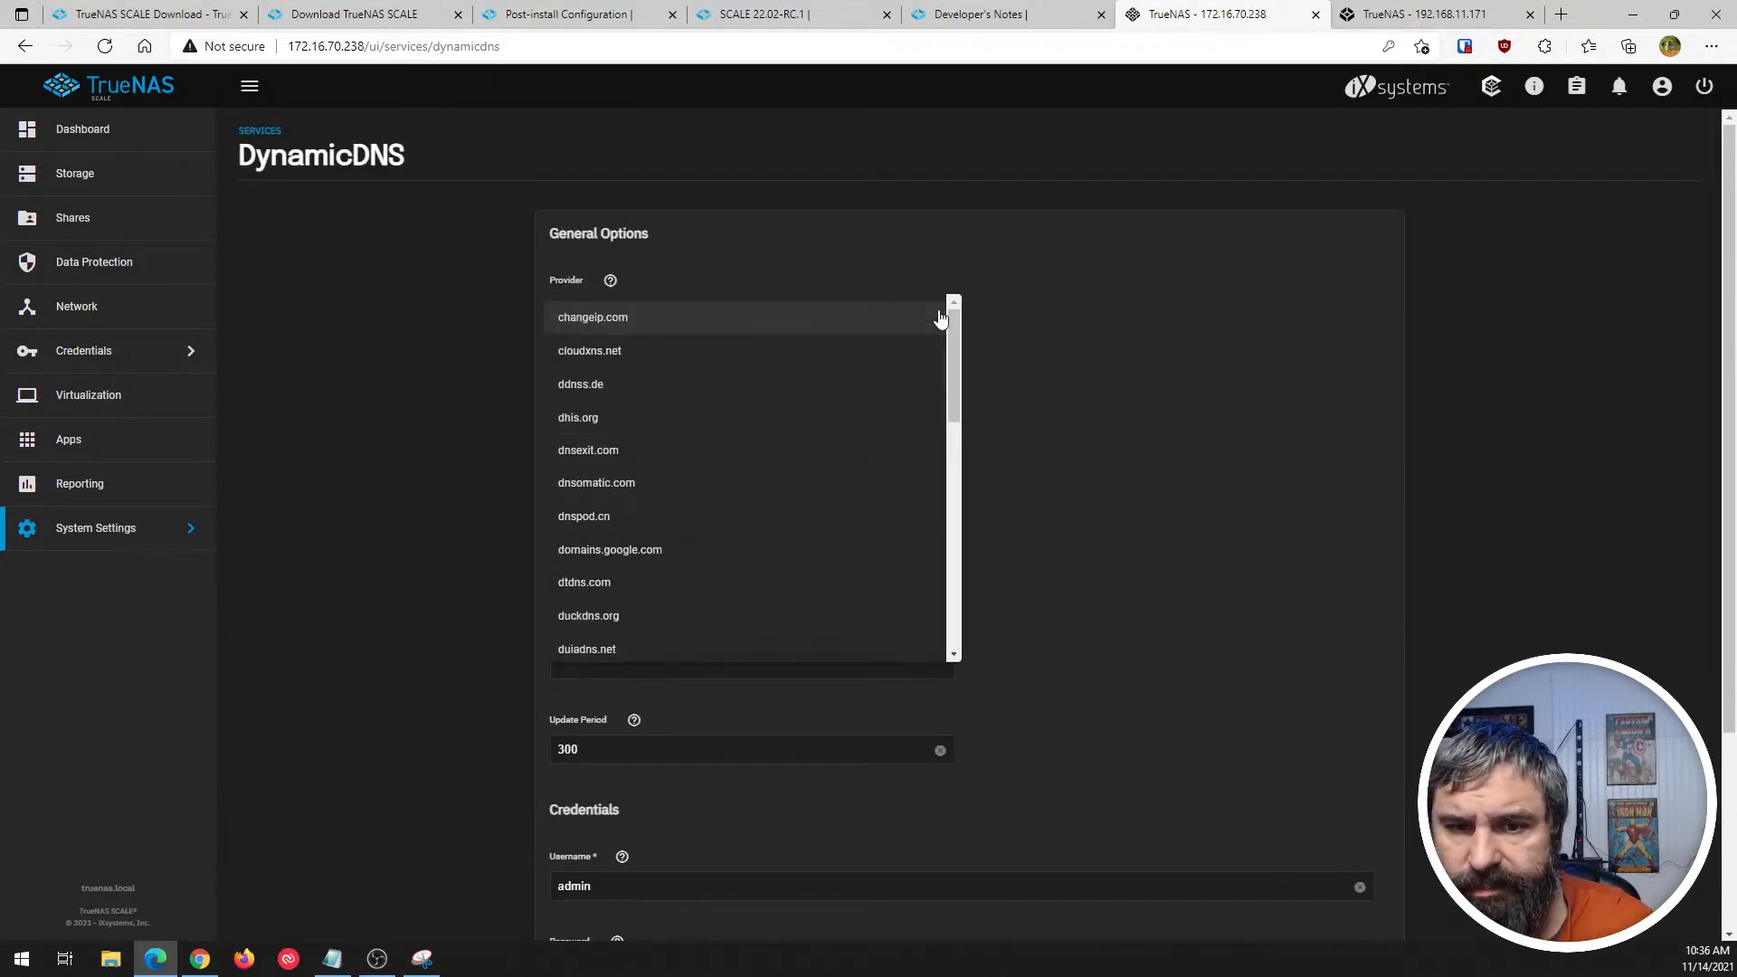
pyautogui.moveTo(959, 333); pyautogui.dragTo(974, 225)
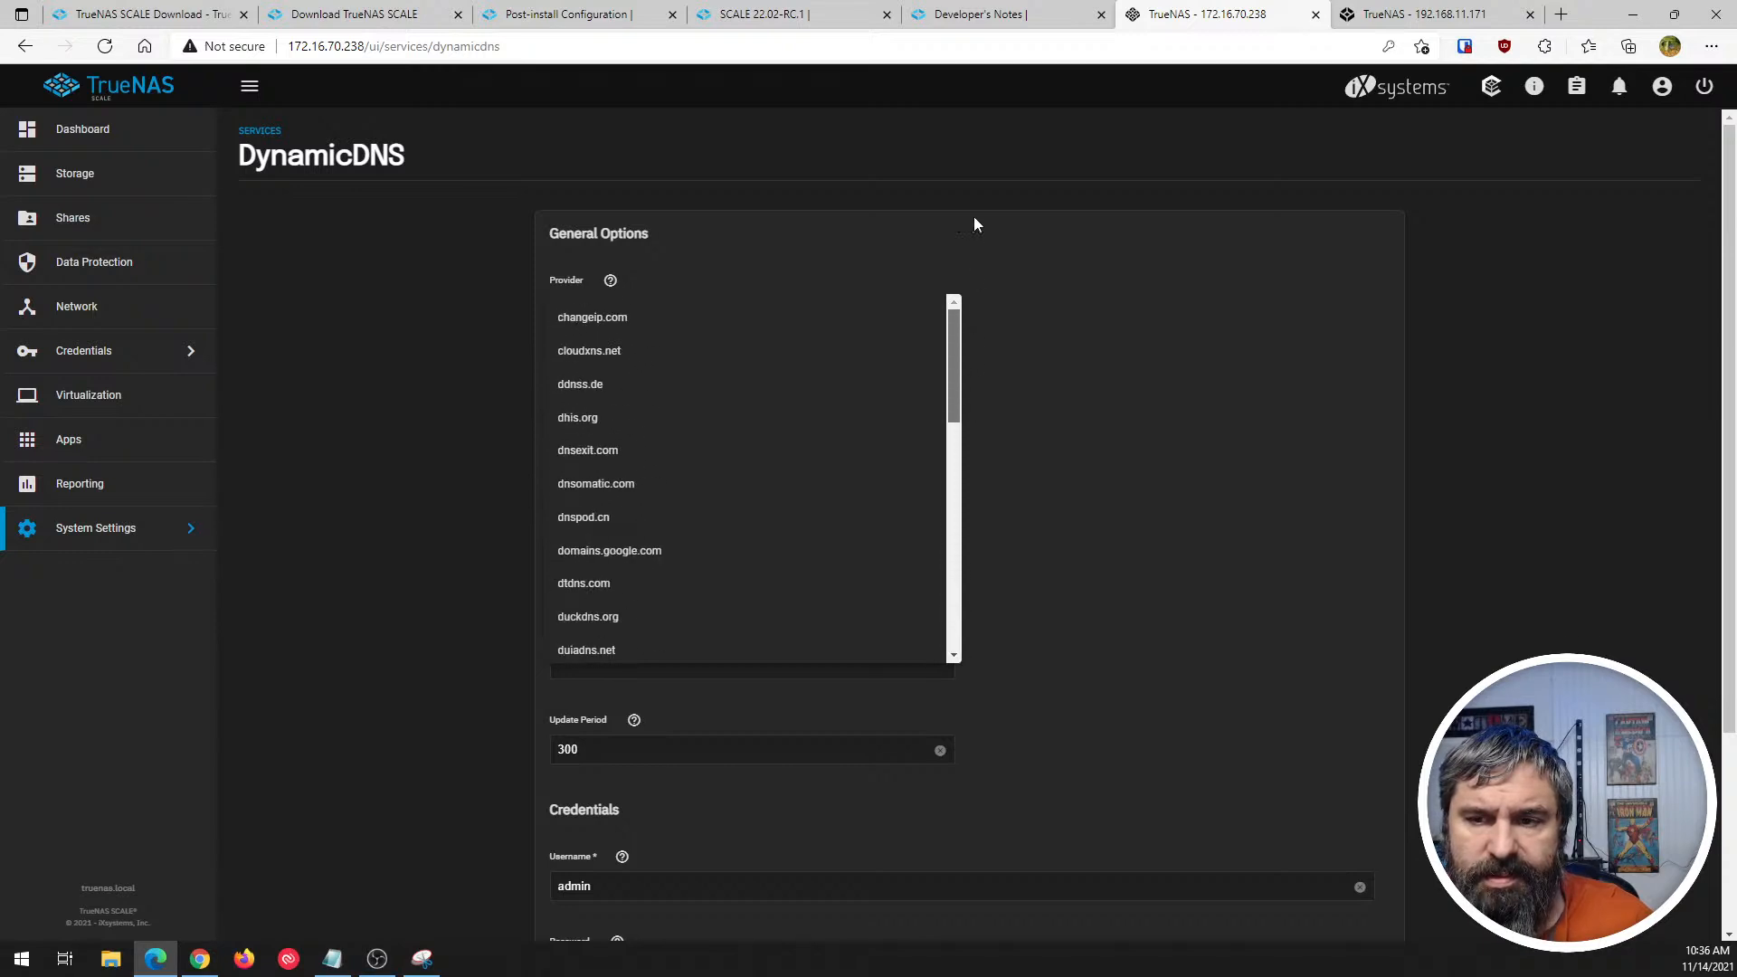
pyautogui.click(1075, 366)
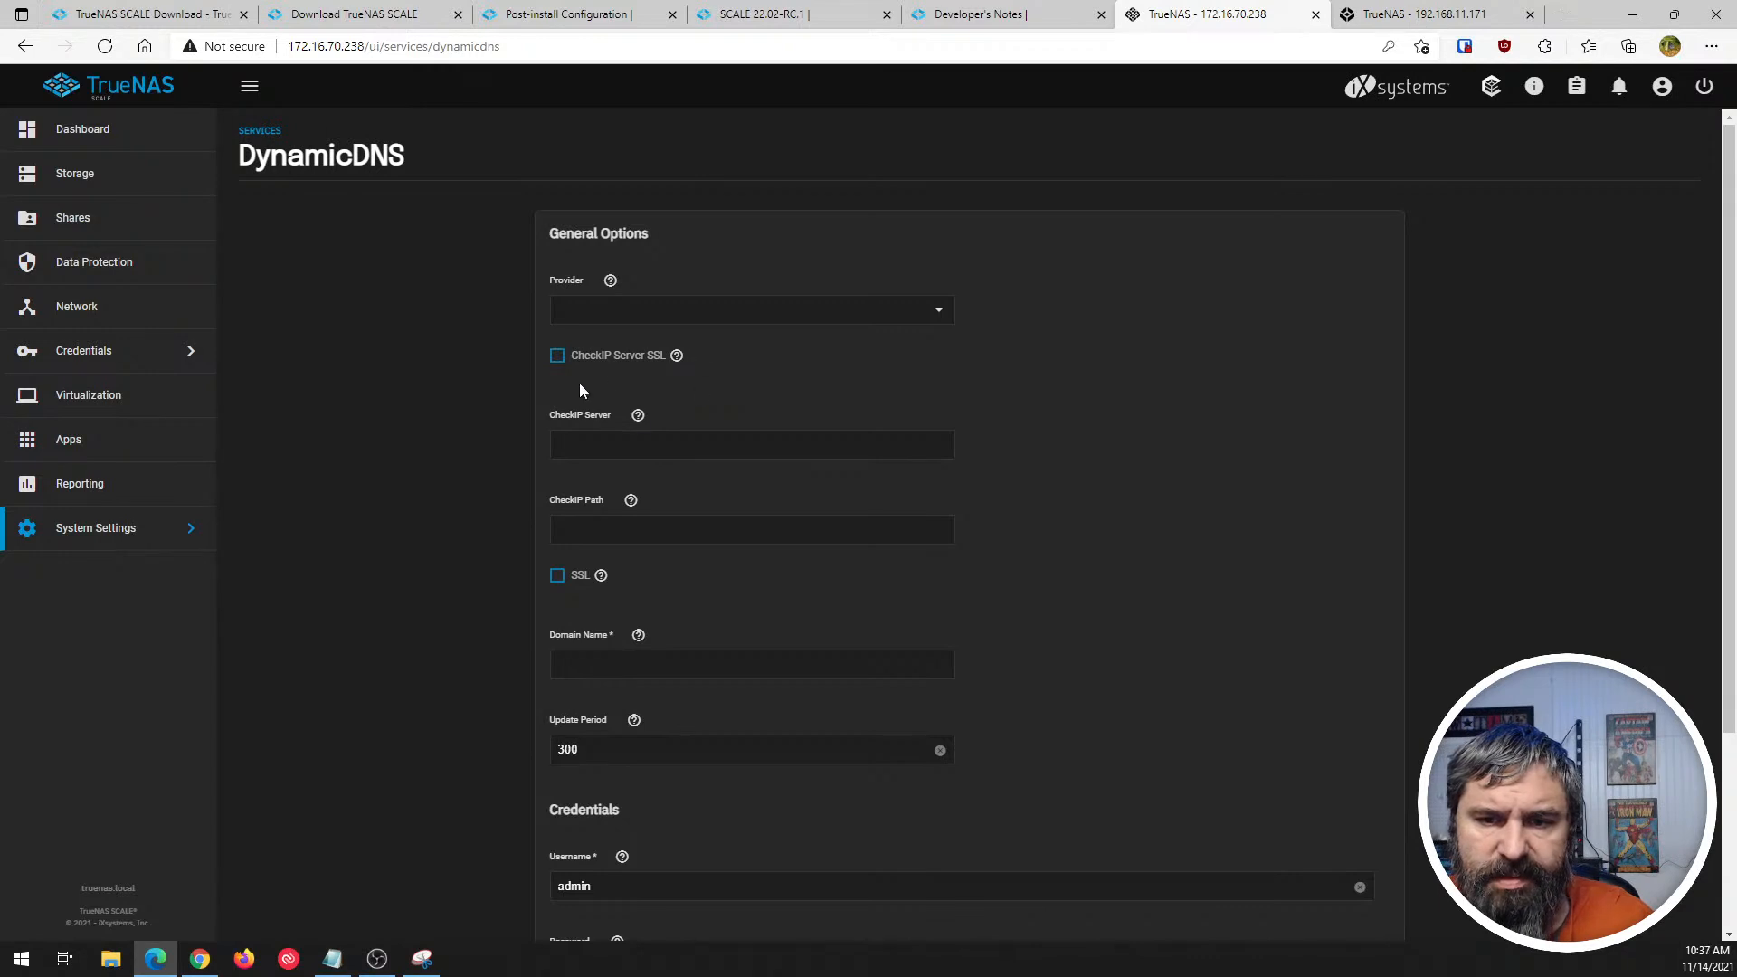
pyautogui.scroll(-3, 579, 478)
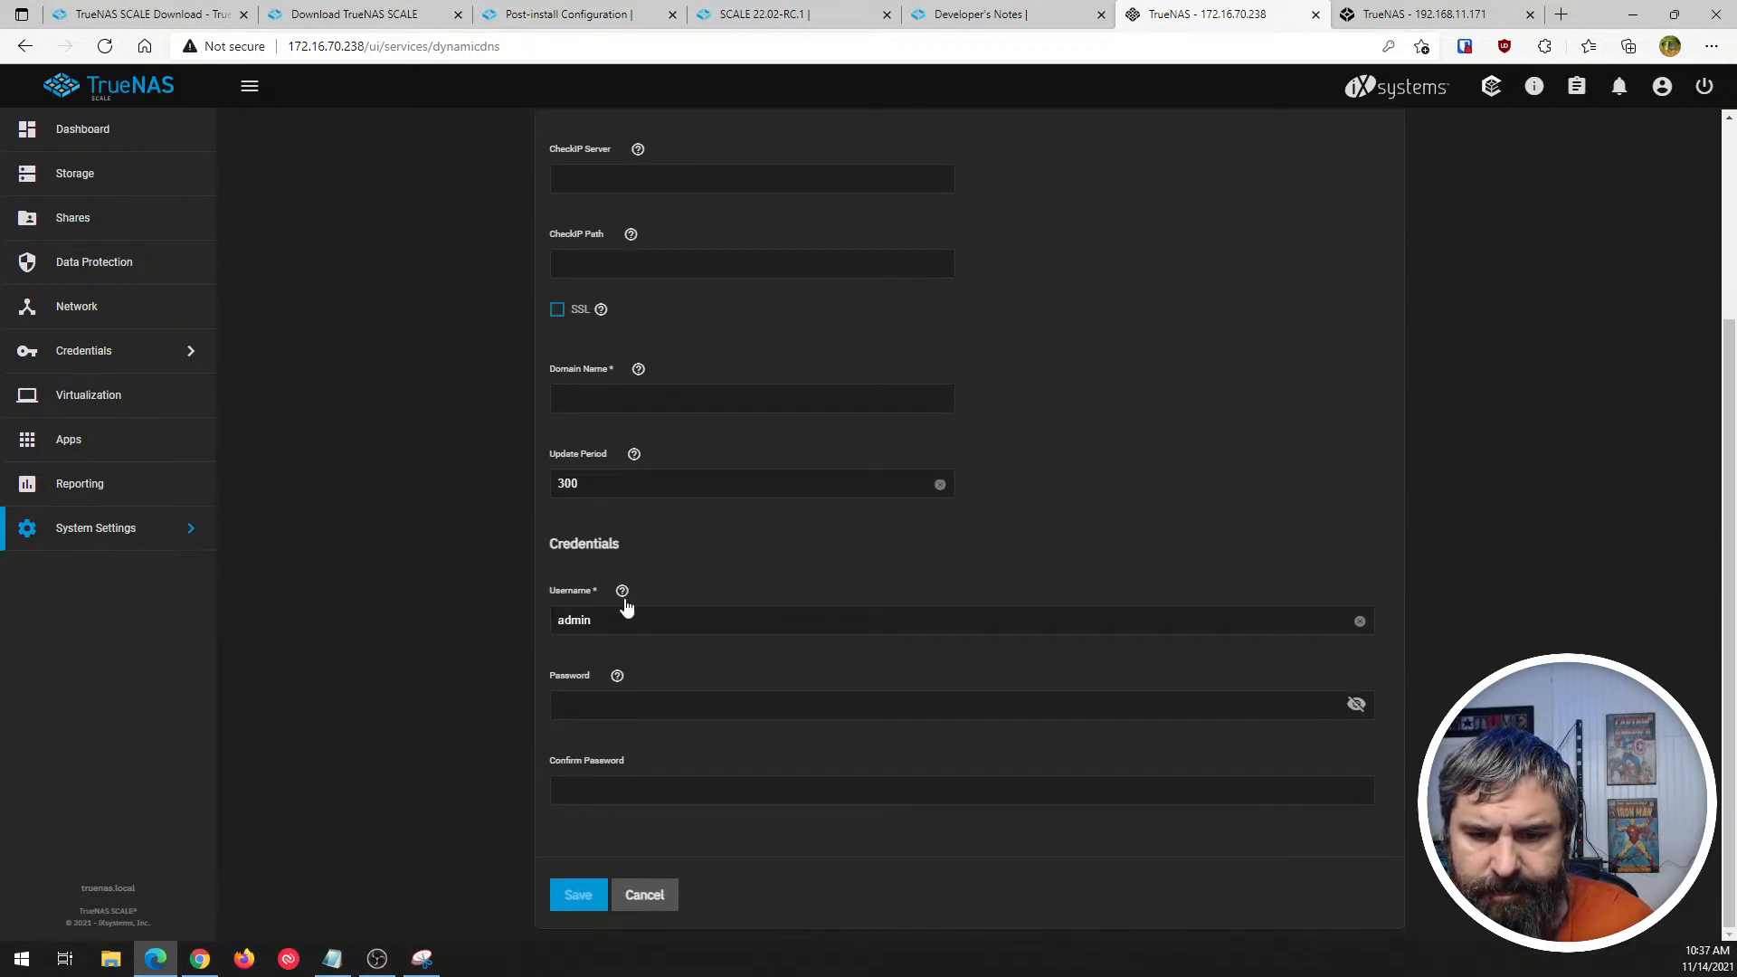
pyautogui.click(644, 894)
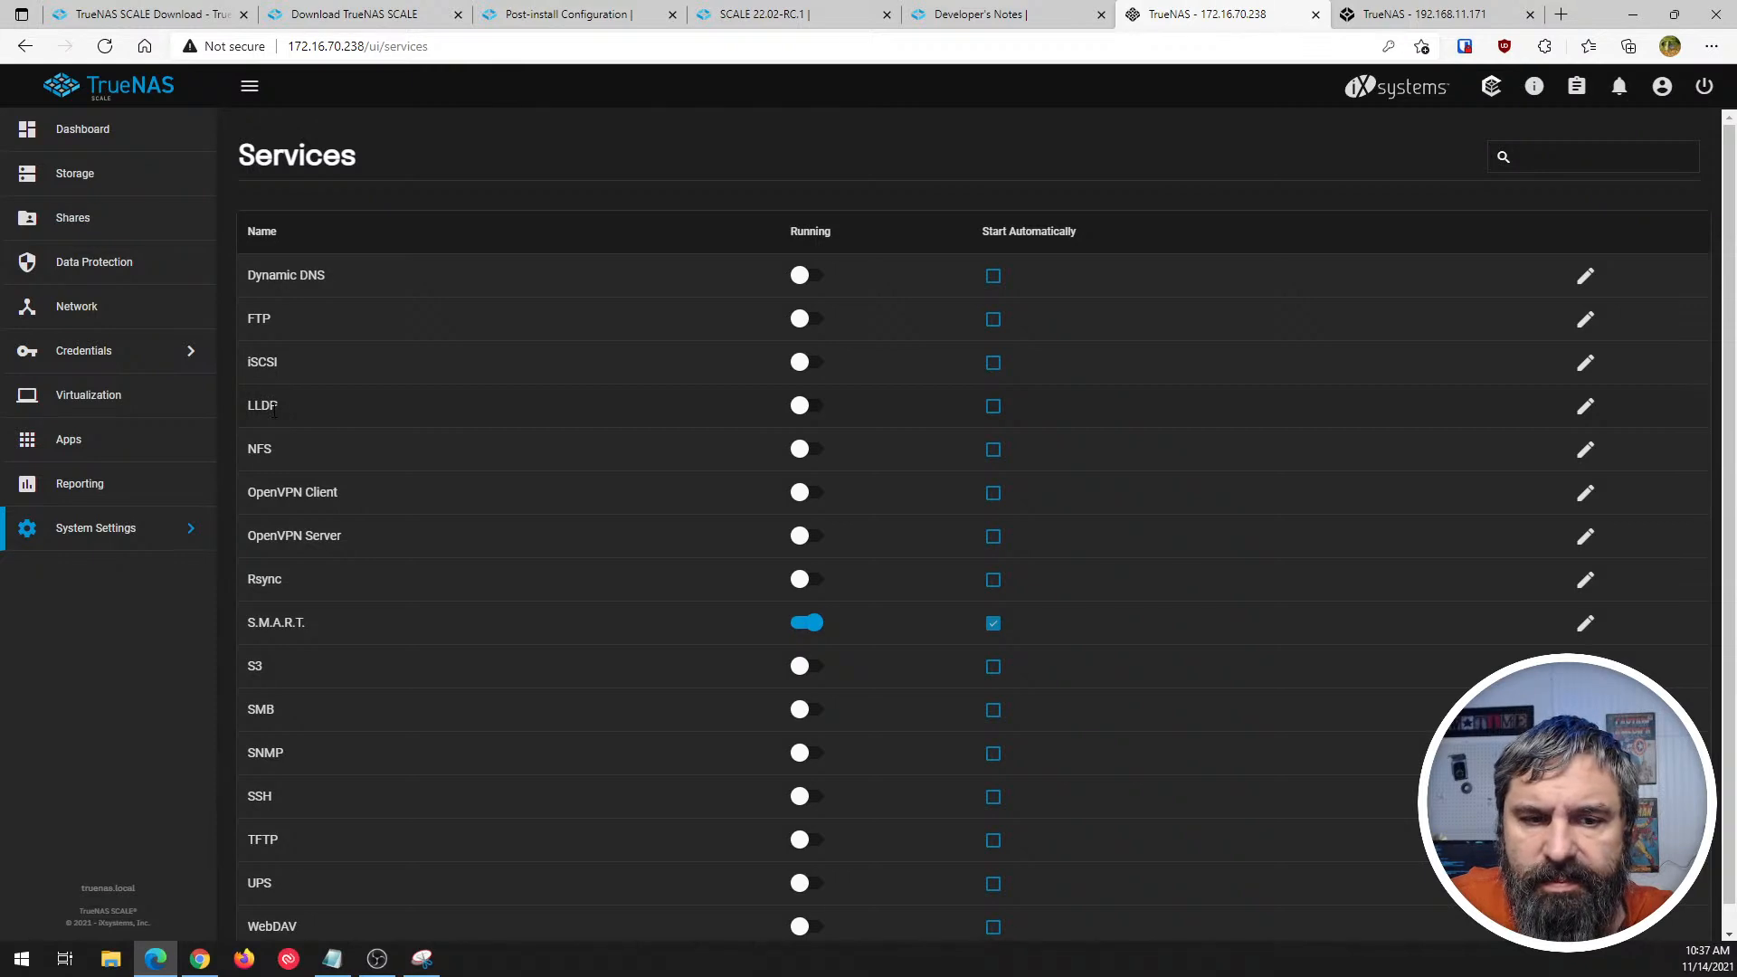
# - Examine SCALE's services list through its last entry, WebDAV, and check it against CORE's list for differences
pyautogui.scroll(-1, 317, 452)
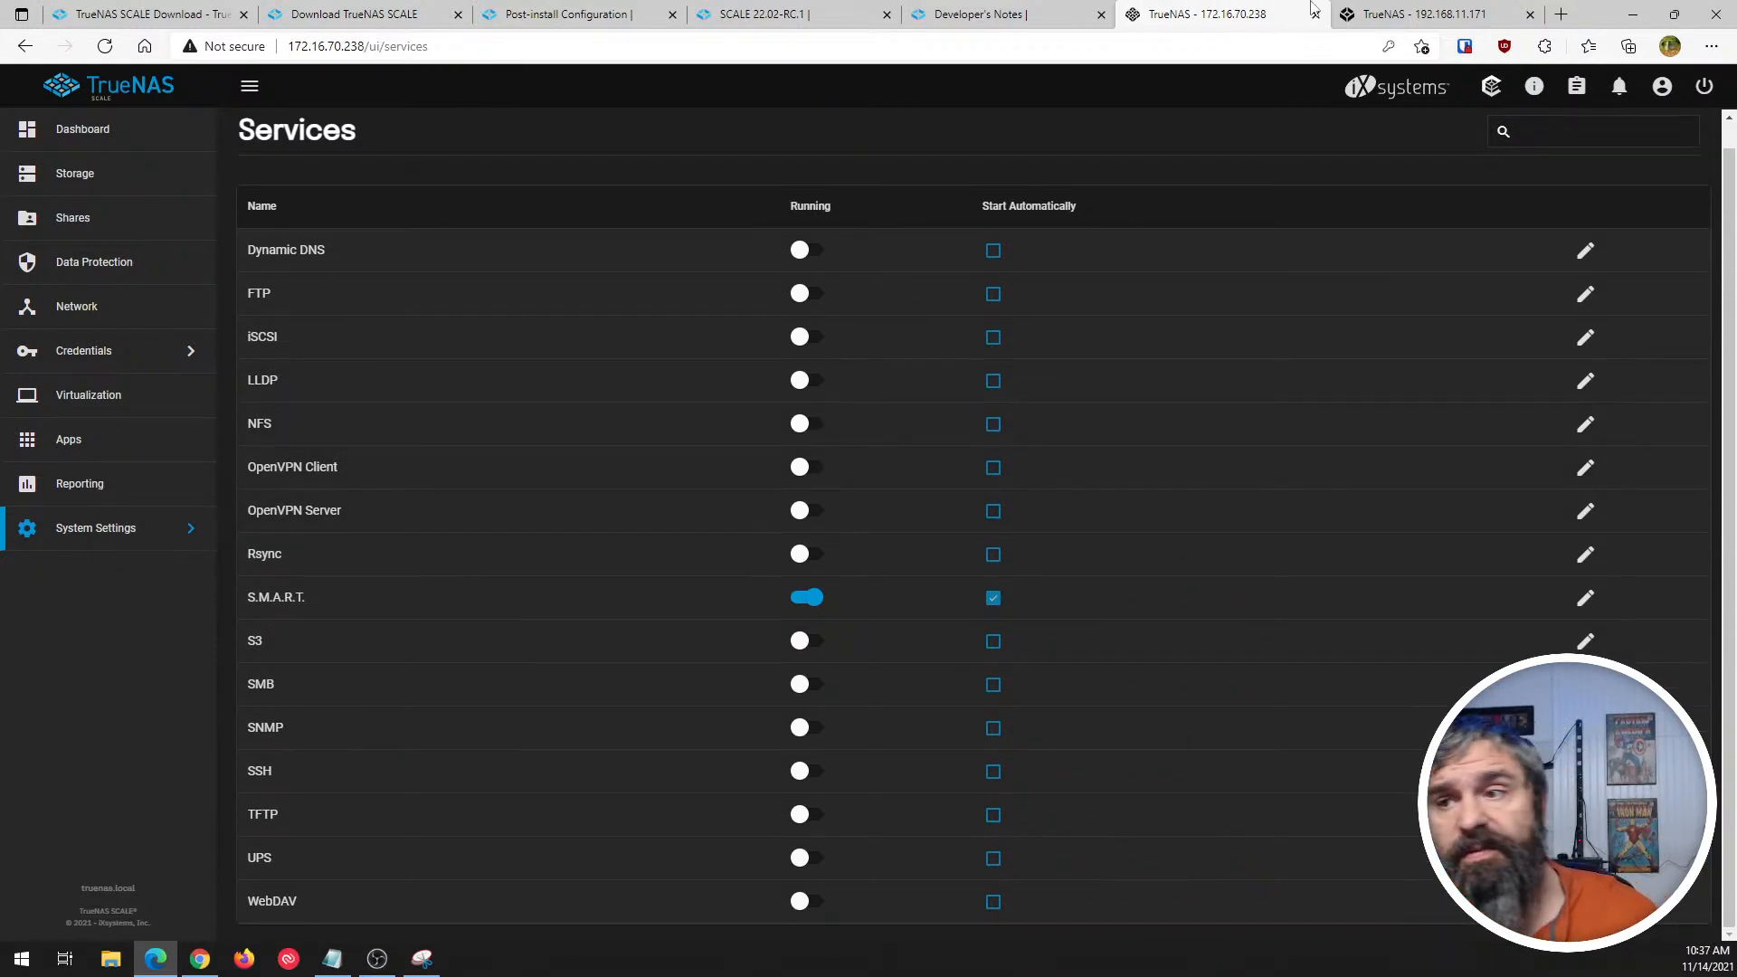
pyautogui.hotkey('ctrl', 'Tab')
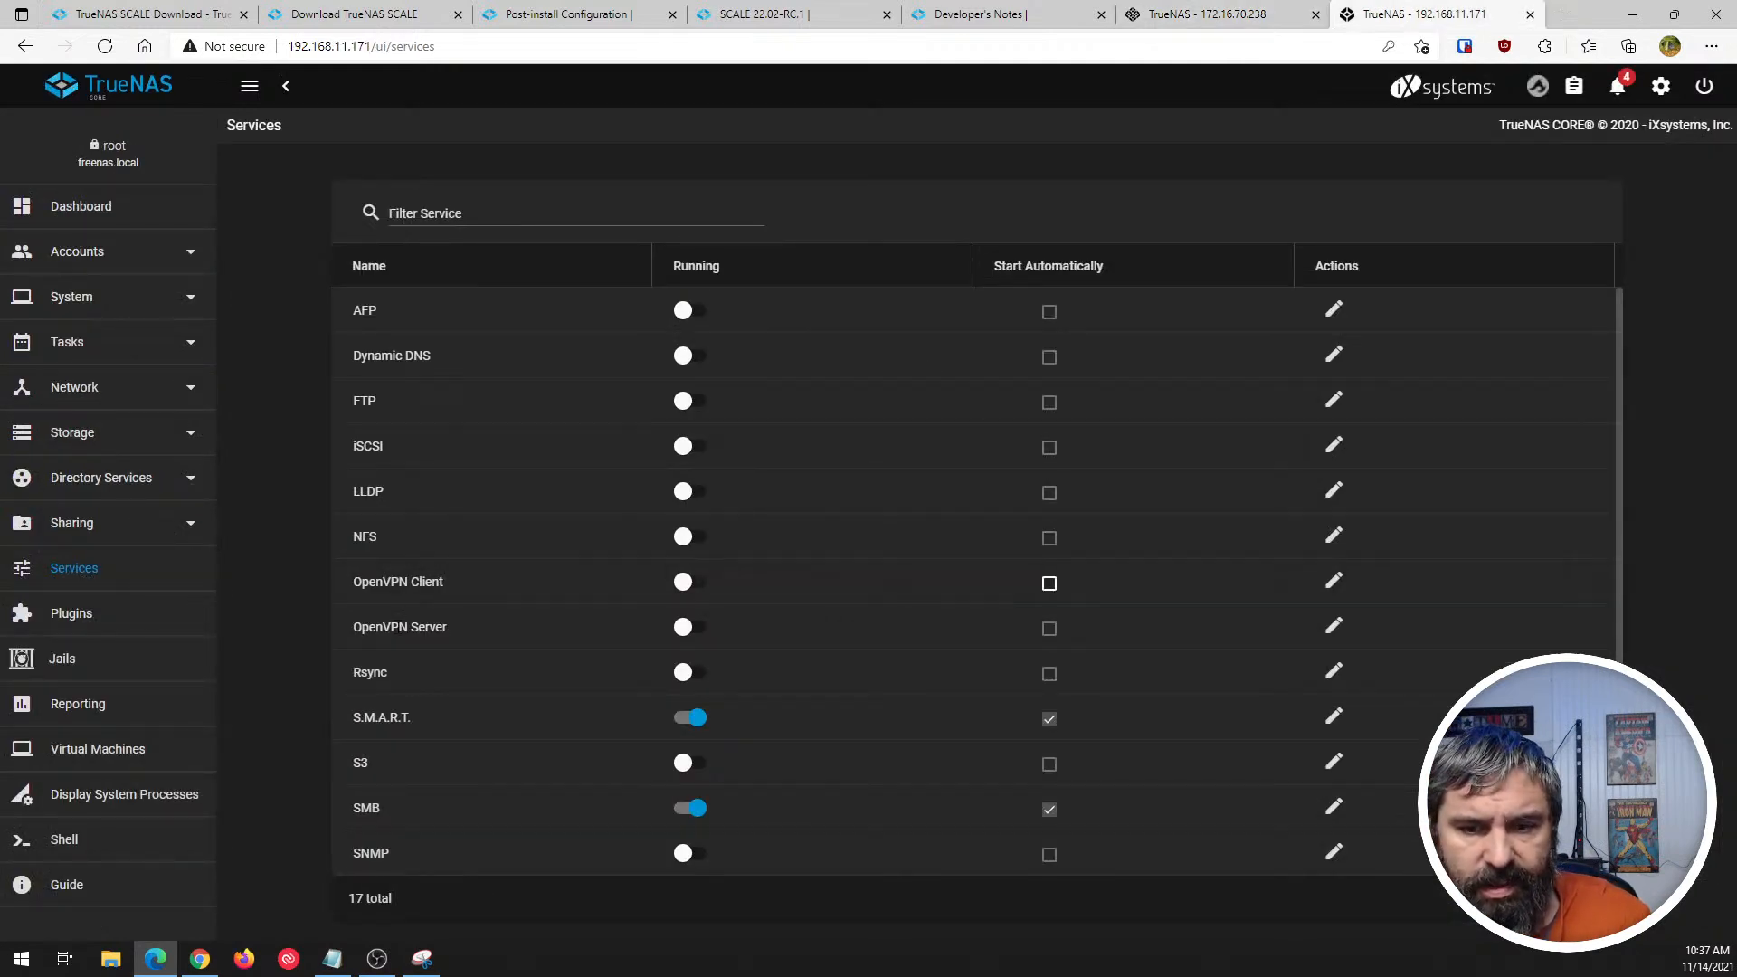
pyautogui.hotkey('ctrl', 'shift', 'Tab')
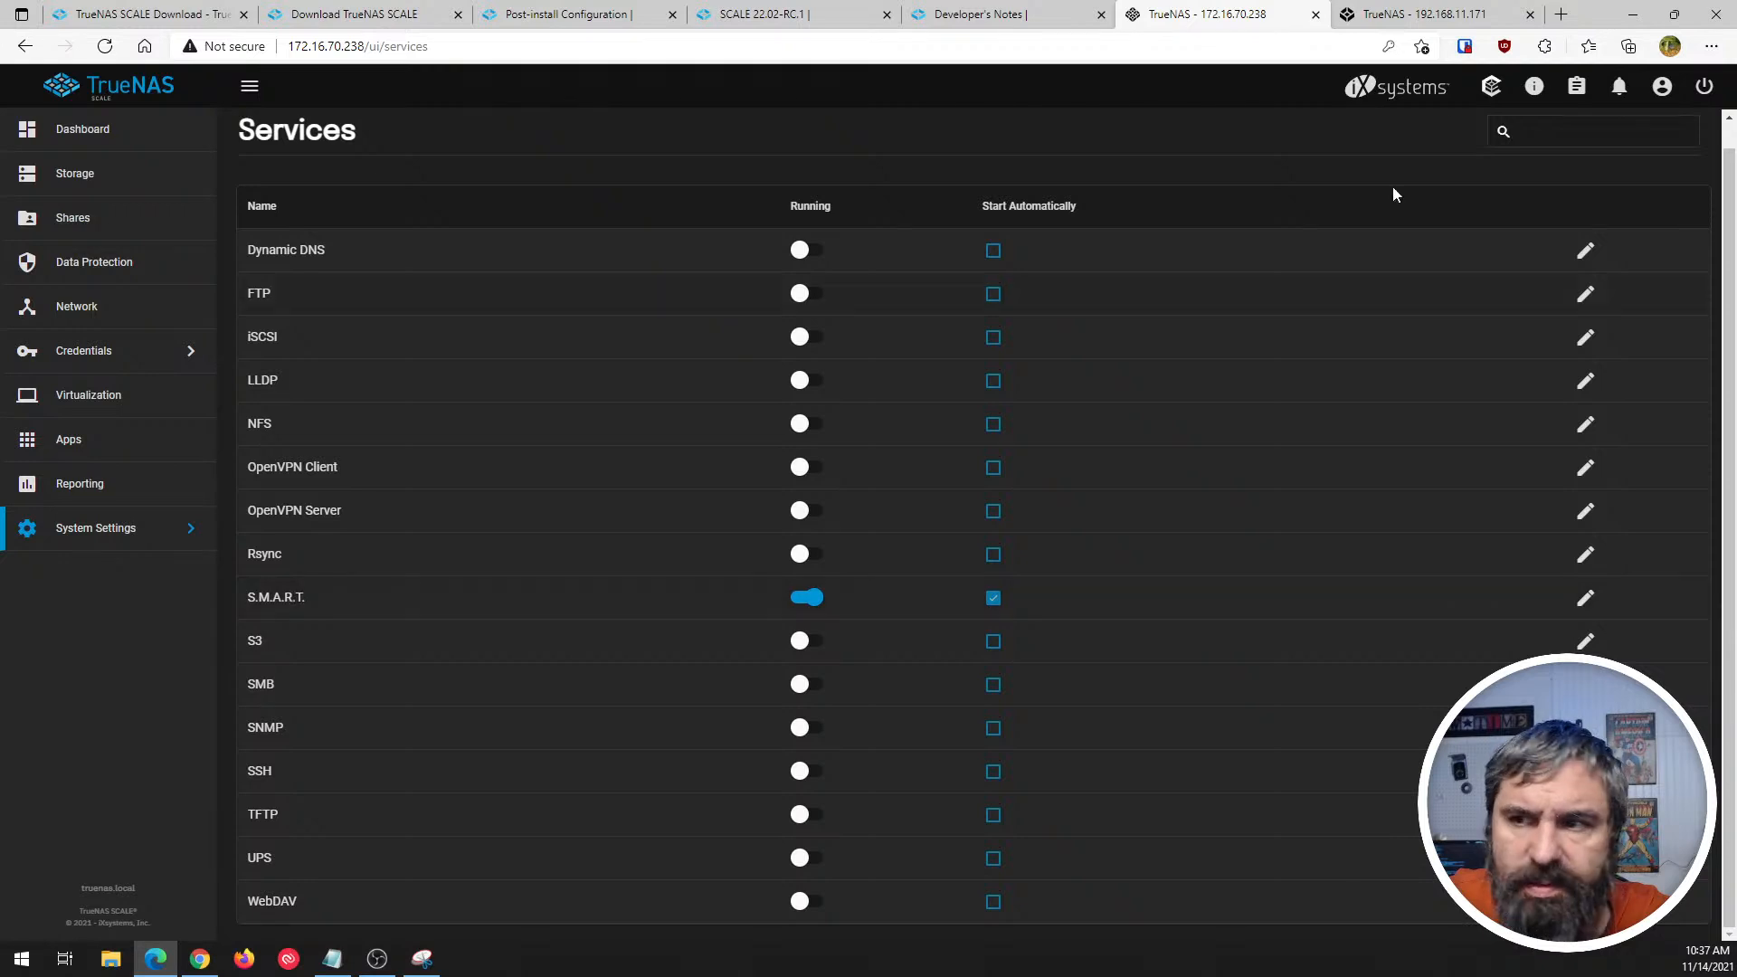
pyautogui.click(1429, 13)
pyautogui.hotkey('ctrl', 'shift', 'Tab')
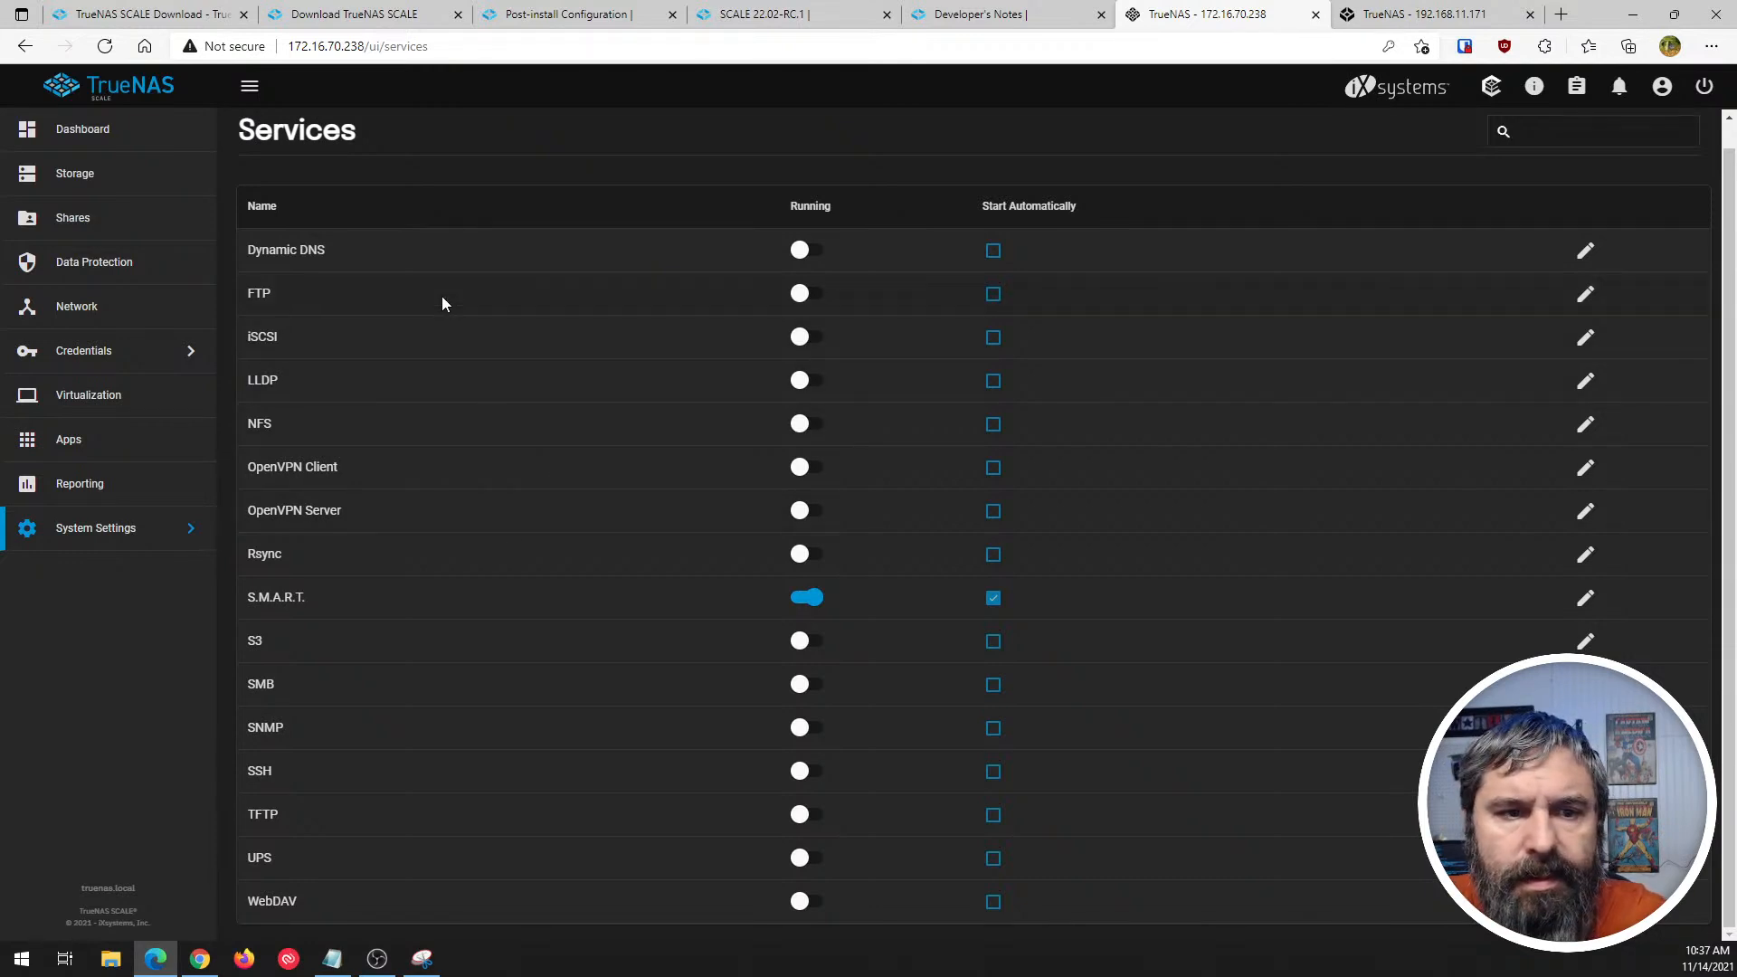
# - Compare the task types on SCALE's Data Protection page with the entries in the Tasks group of TrueNAS CORE
pyautogui.click(73, 222)
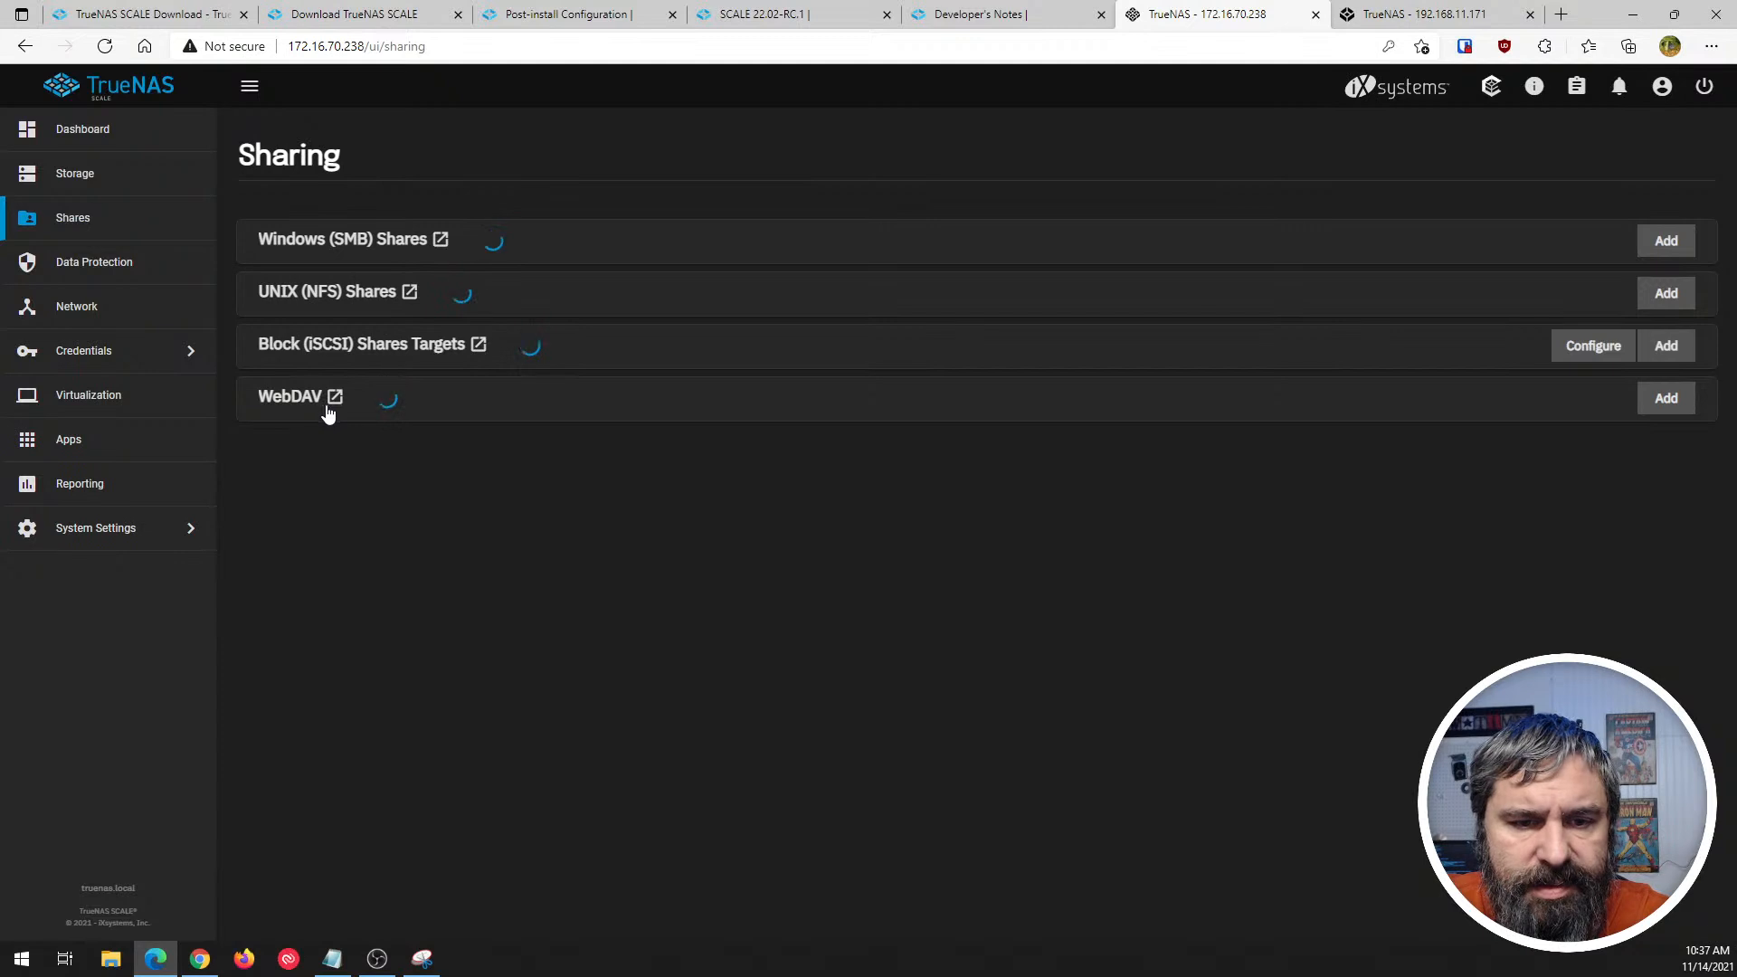
pyautogui.click(97, 271)
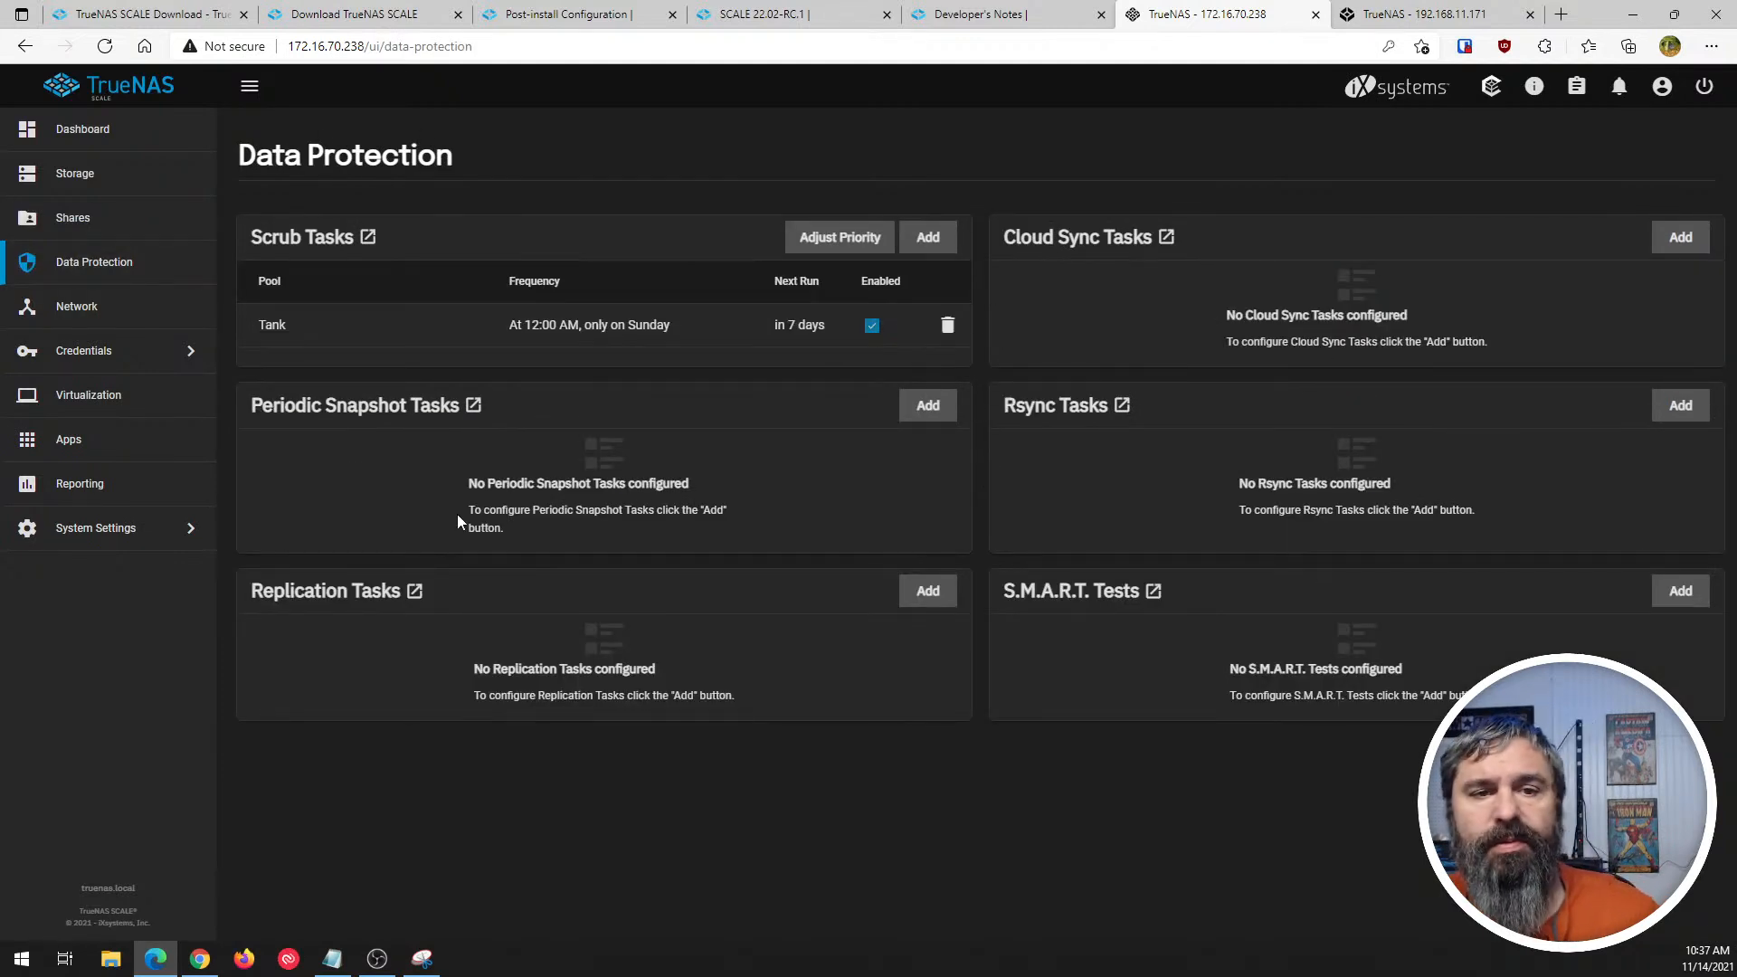
pyautogui.click(1466, 13)
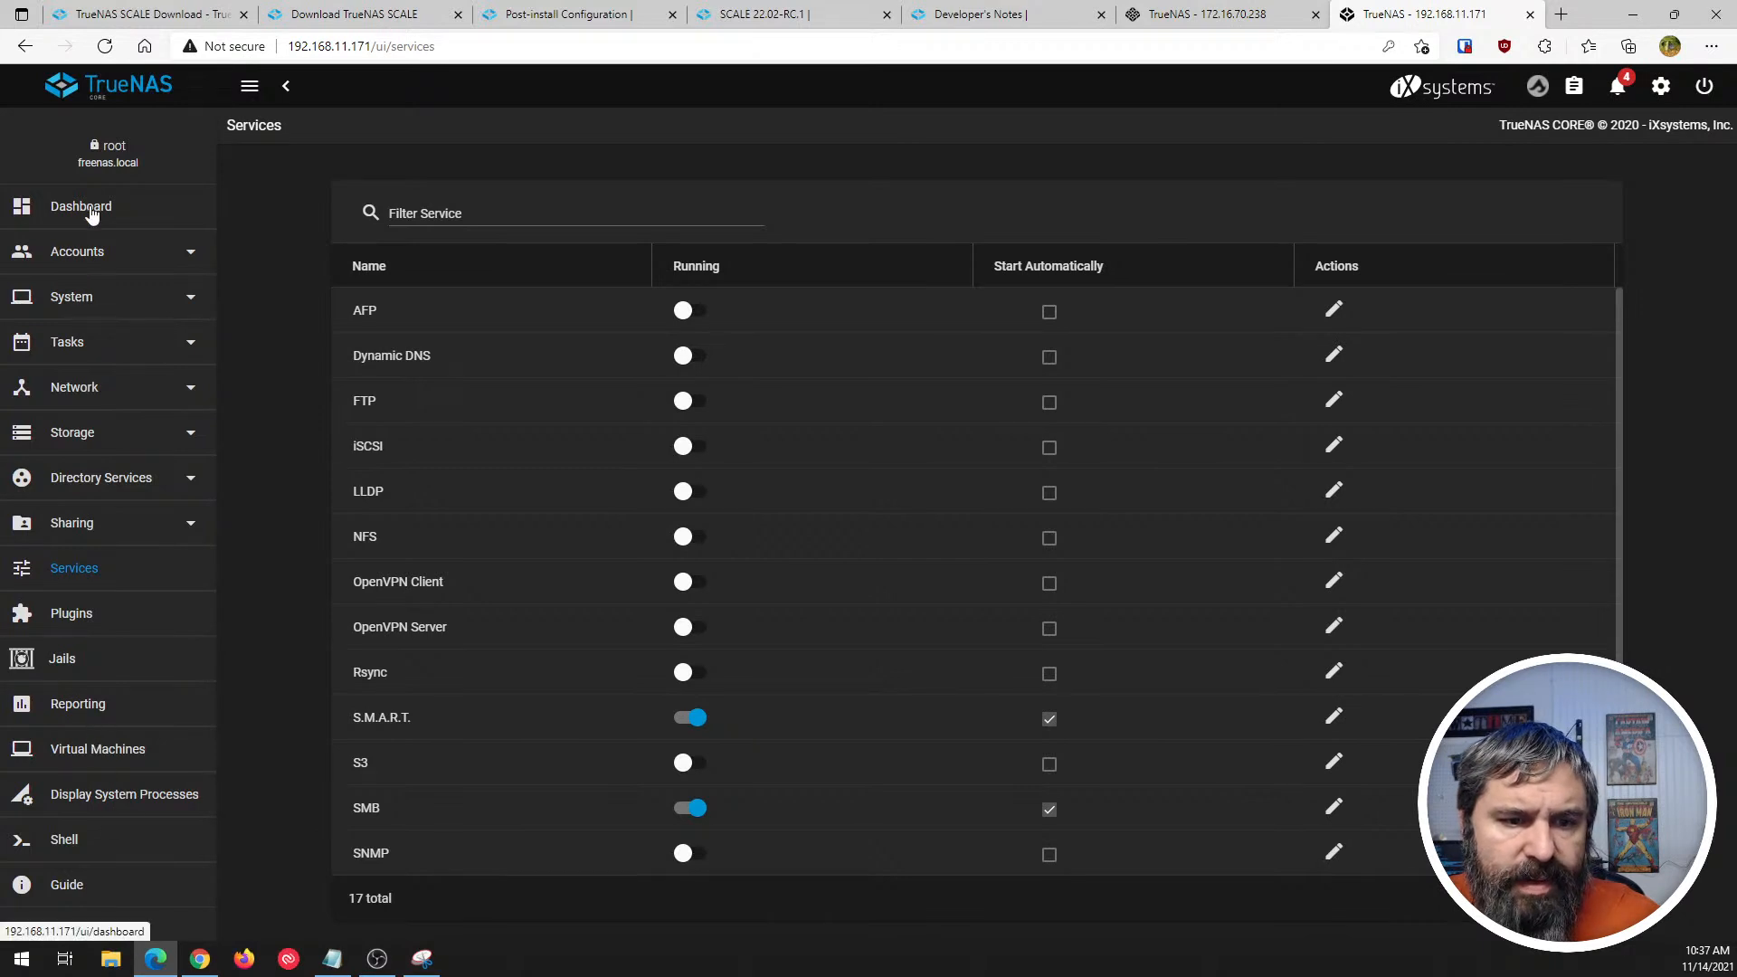
pyautogui.click(1187, 14)
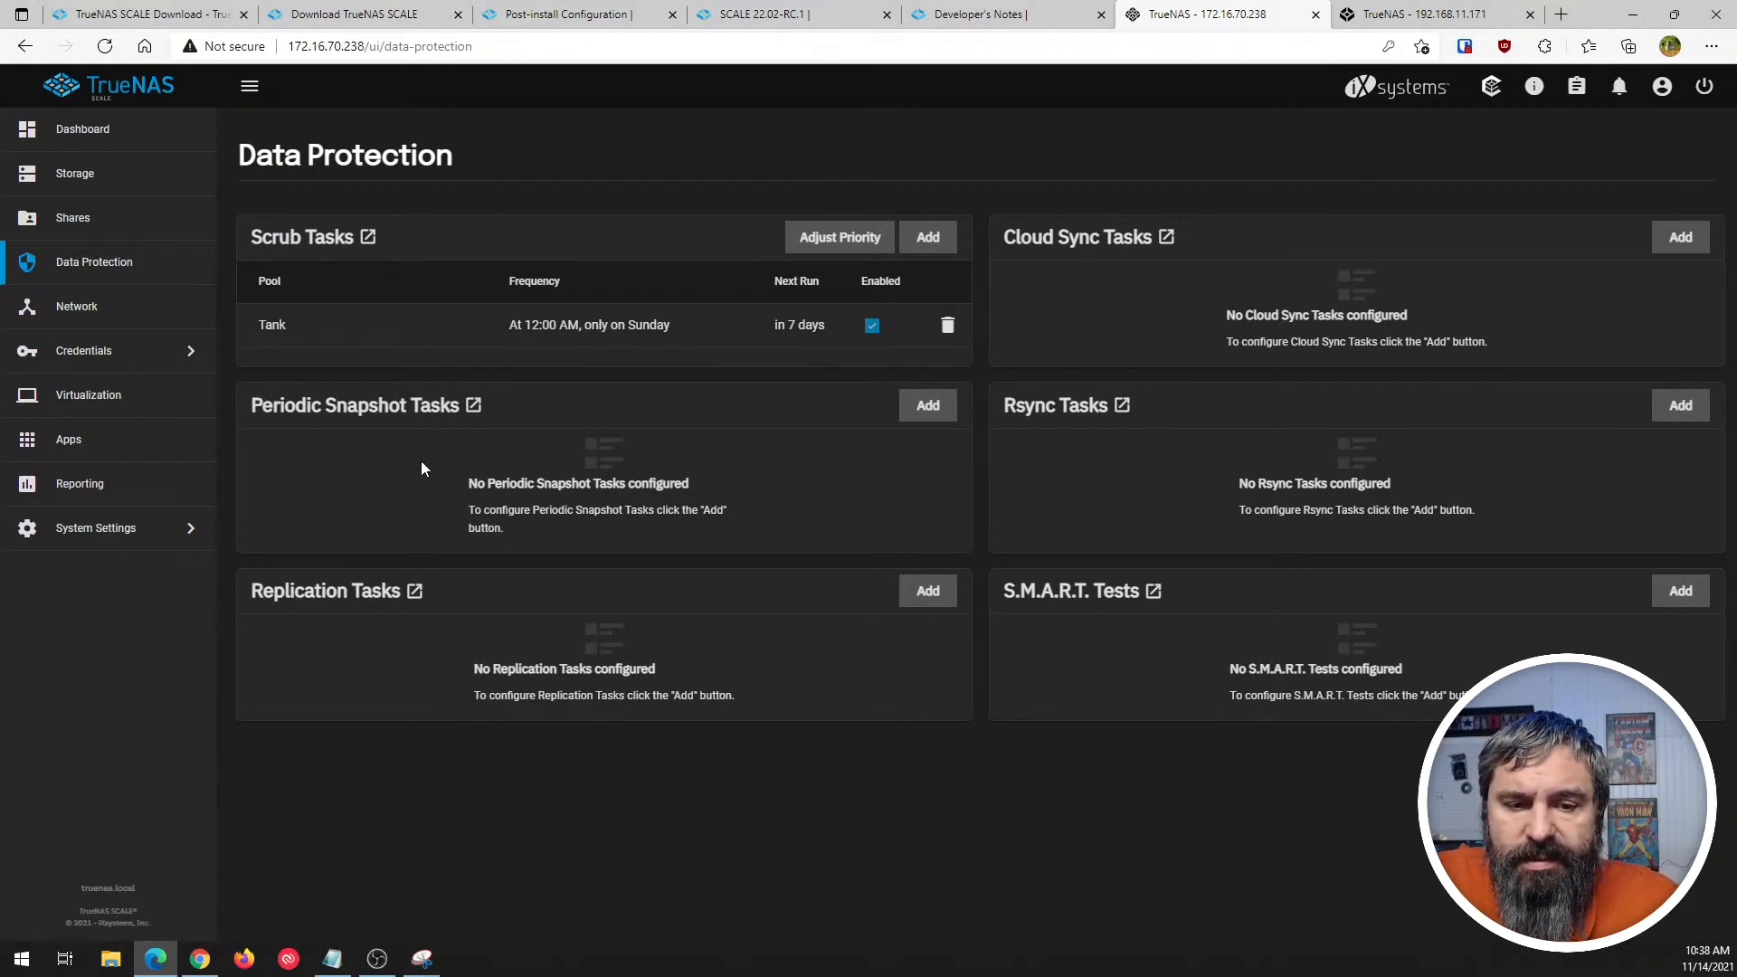
pyautogui.click(1449, 15)
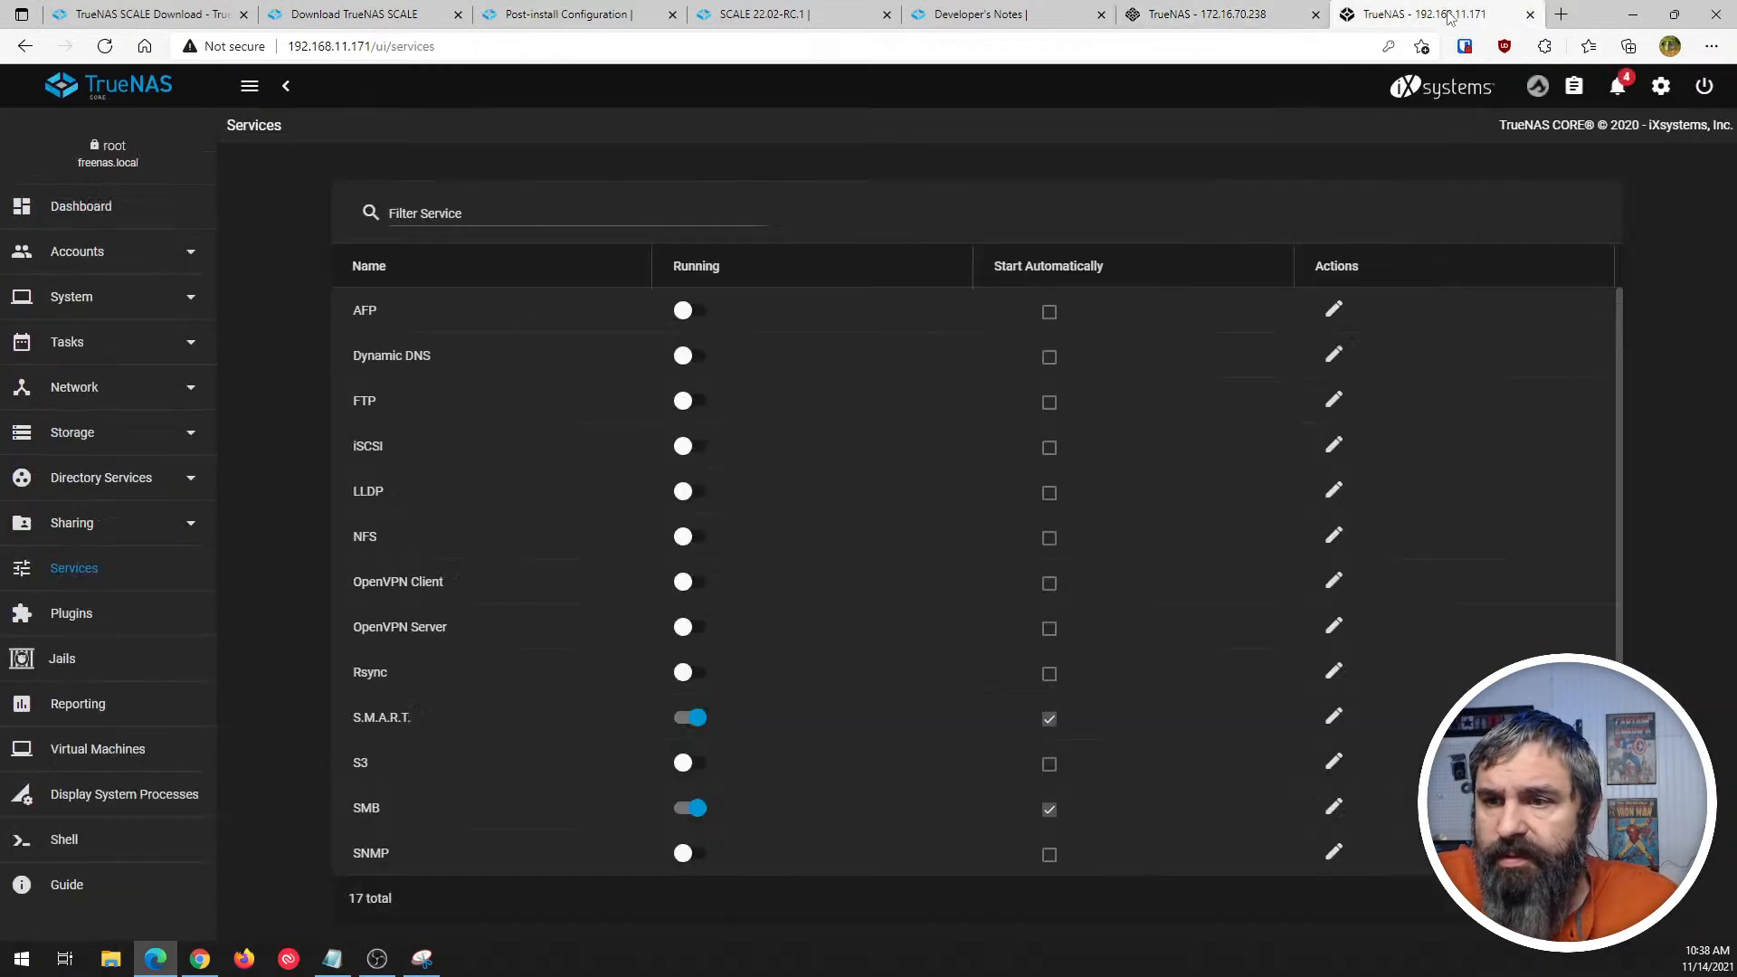
pyautogui.click(94, 304)
pyautogui.click(94, 304)
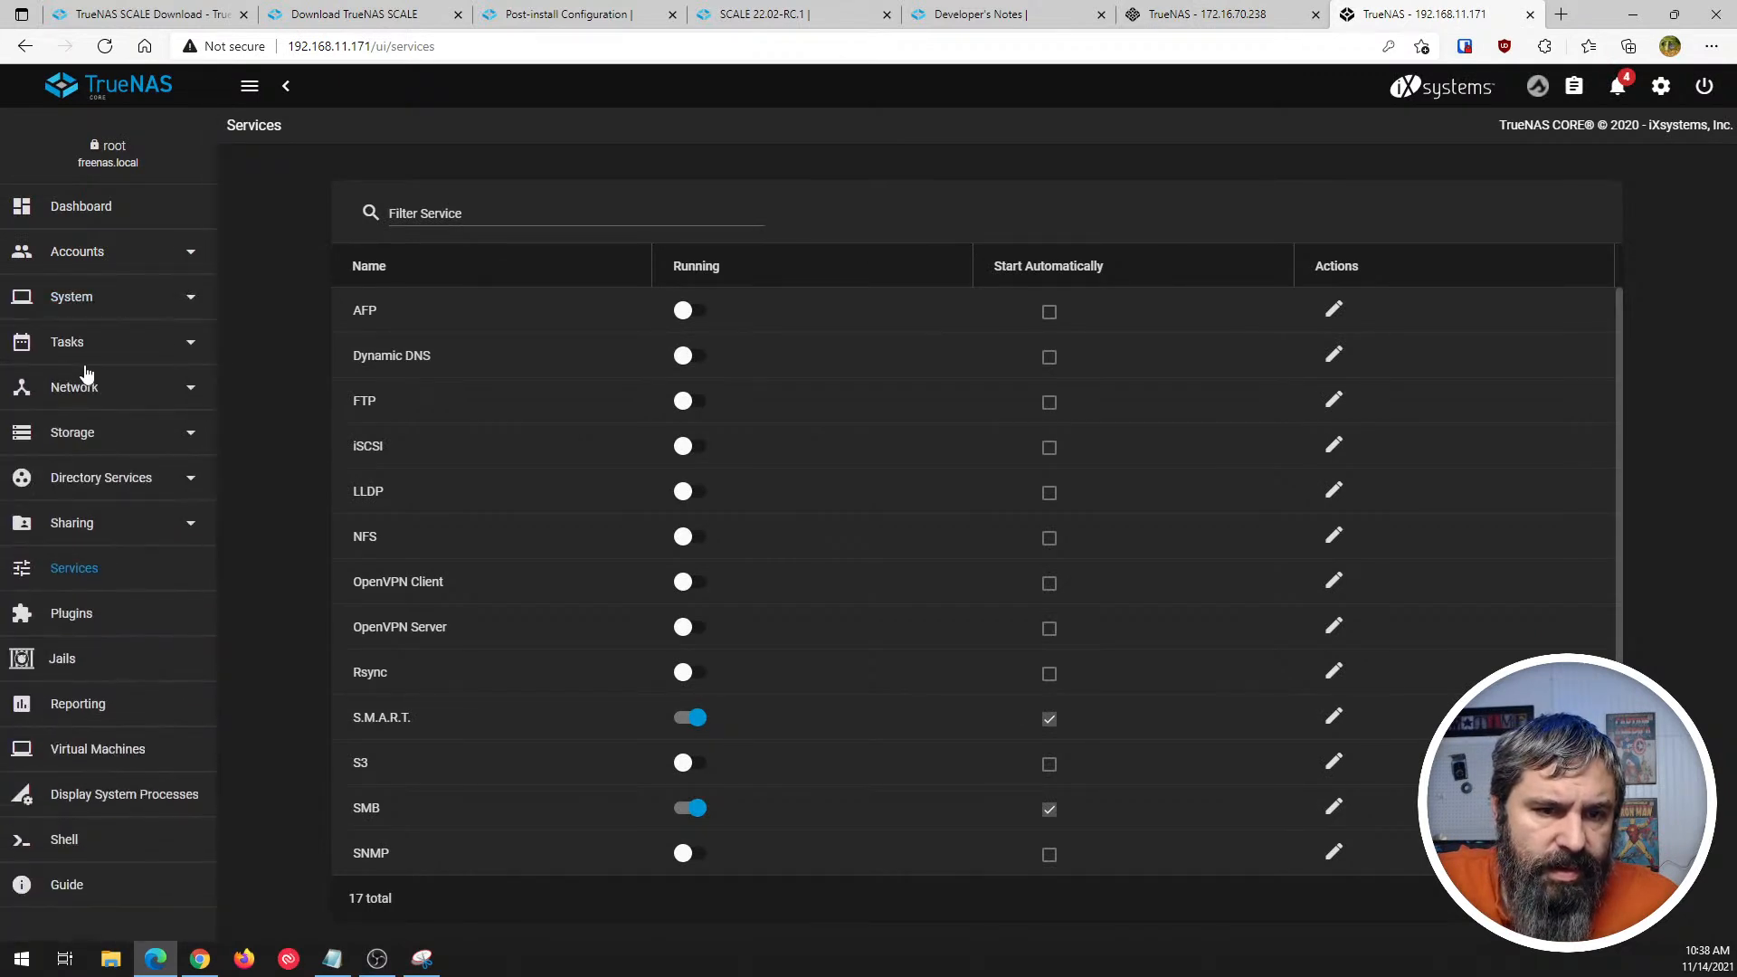
pyautogui.click(98, 347)
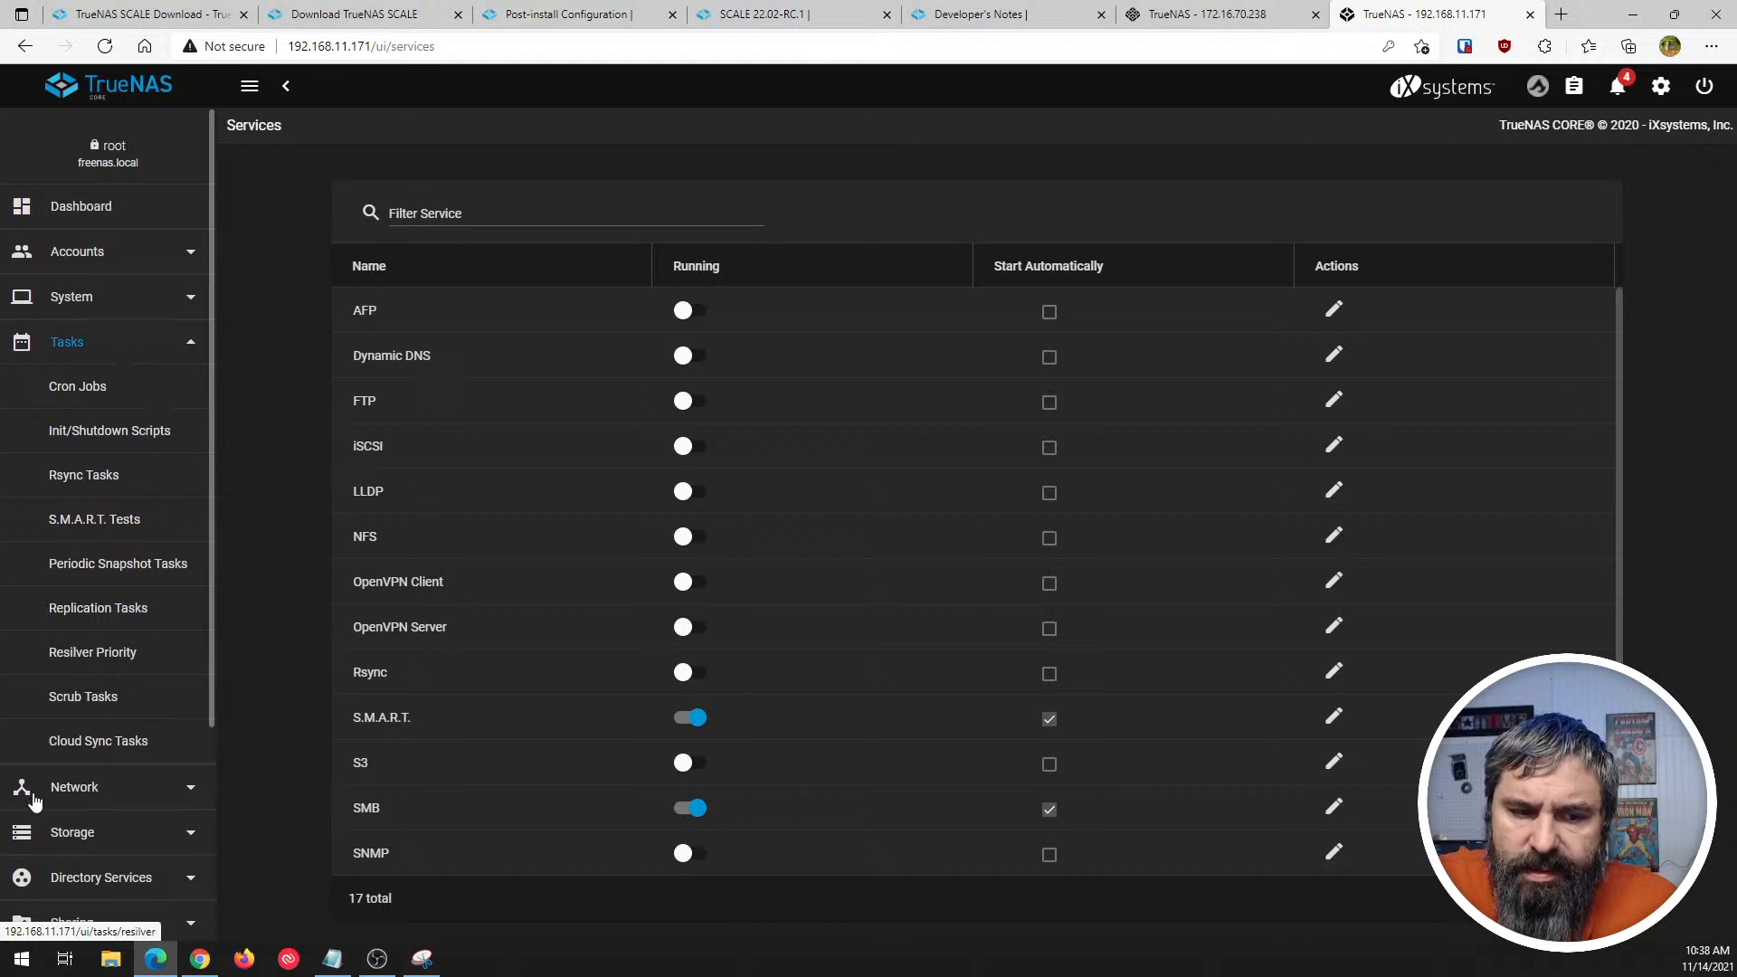
# - Compare the Scrub Tasks list in TrueNAS CORE with the Scrub Tasks section on SCALE's Data Protection page
pyautogui.click(85, 698)
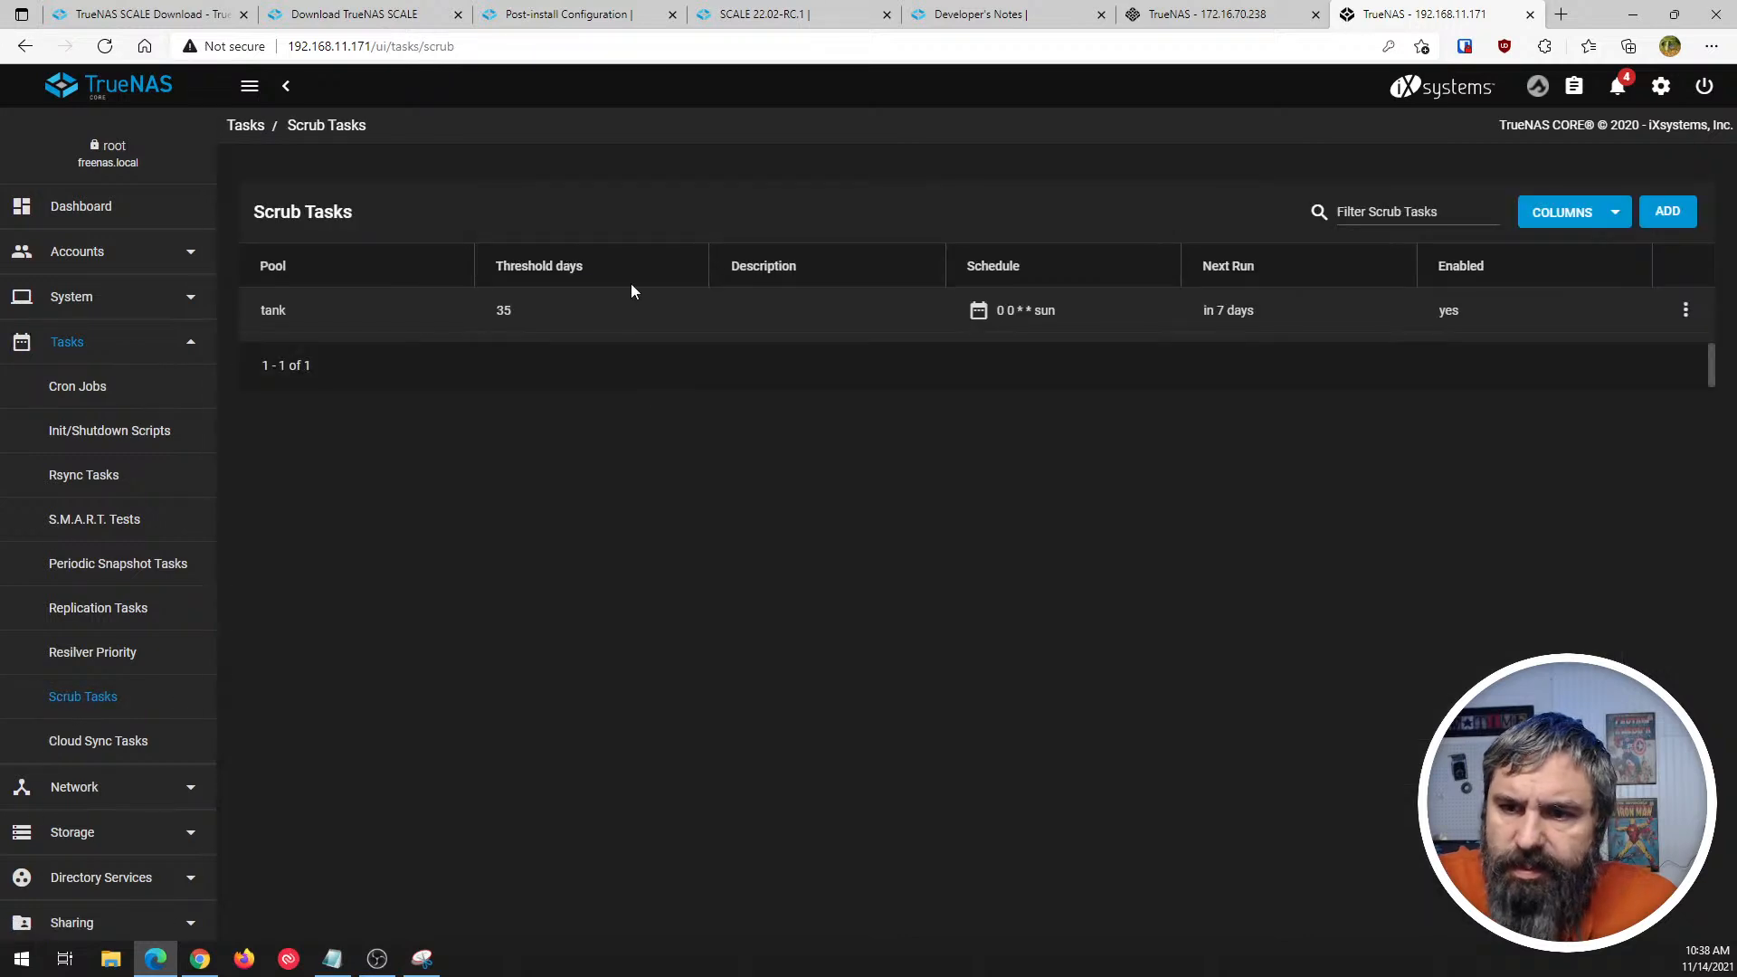
pyautogui.click(1201, 15)
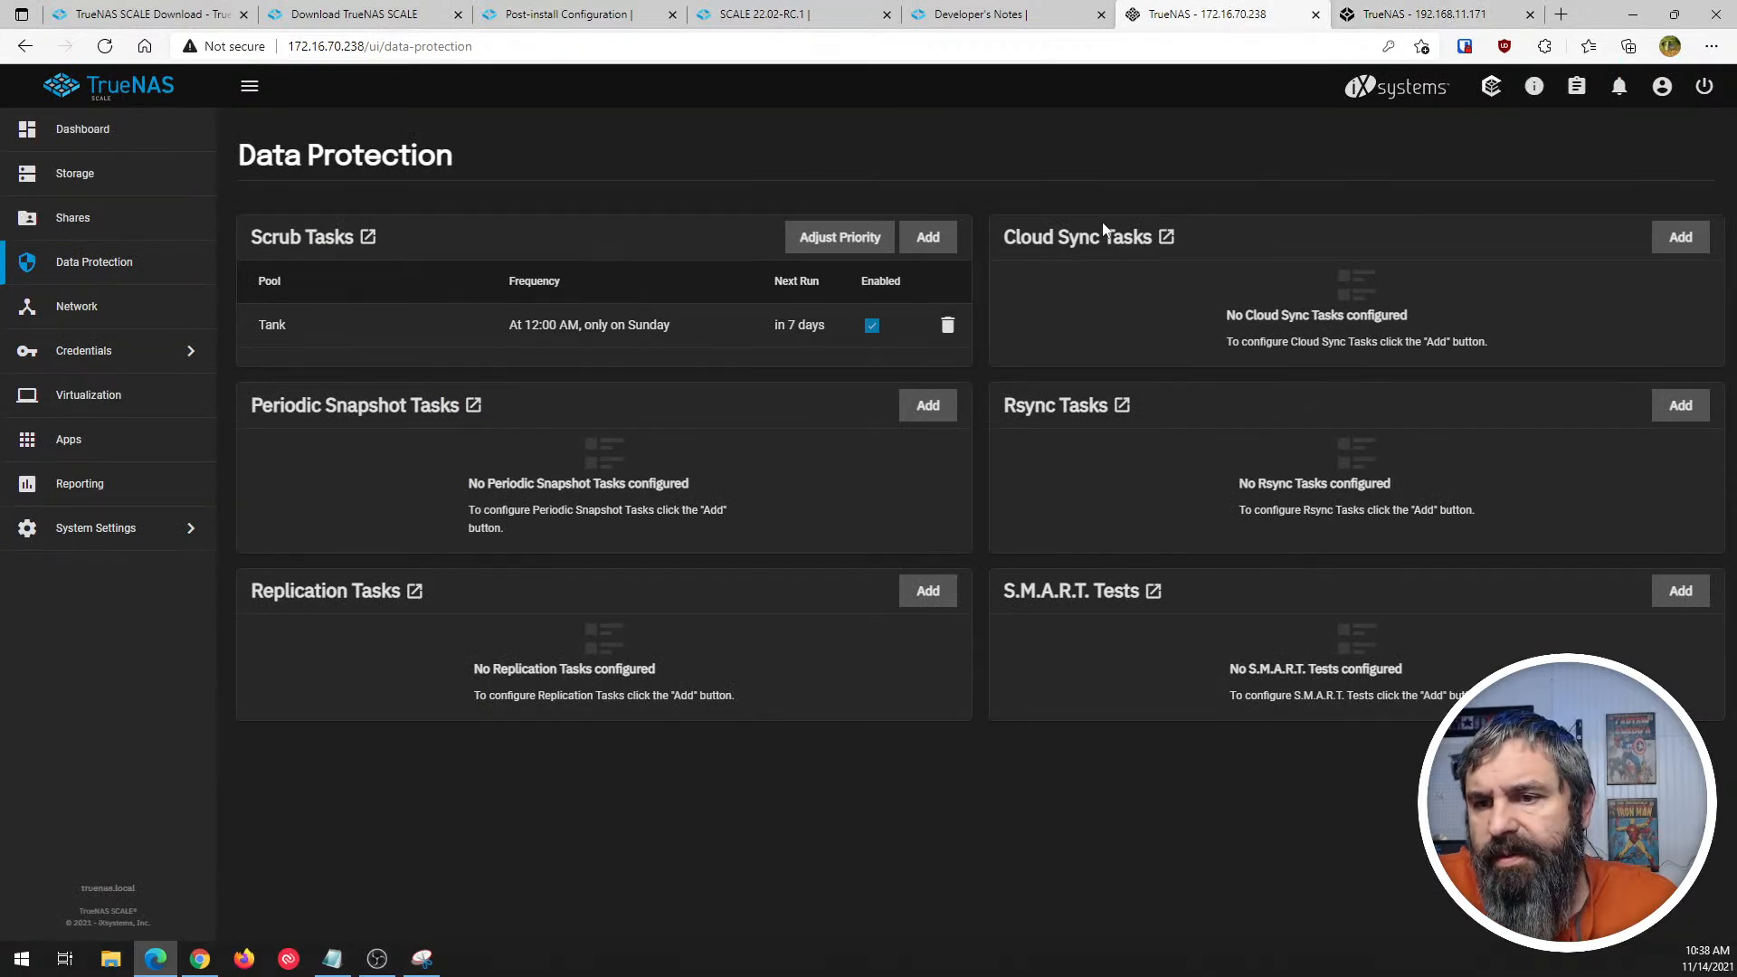
pyautogui.click(1424, 14)
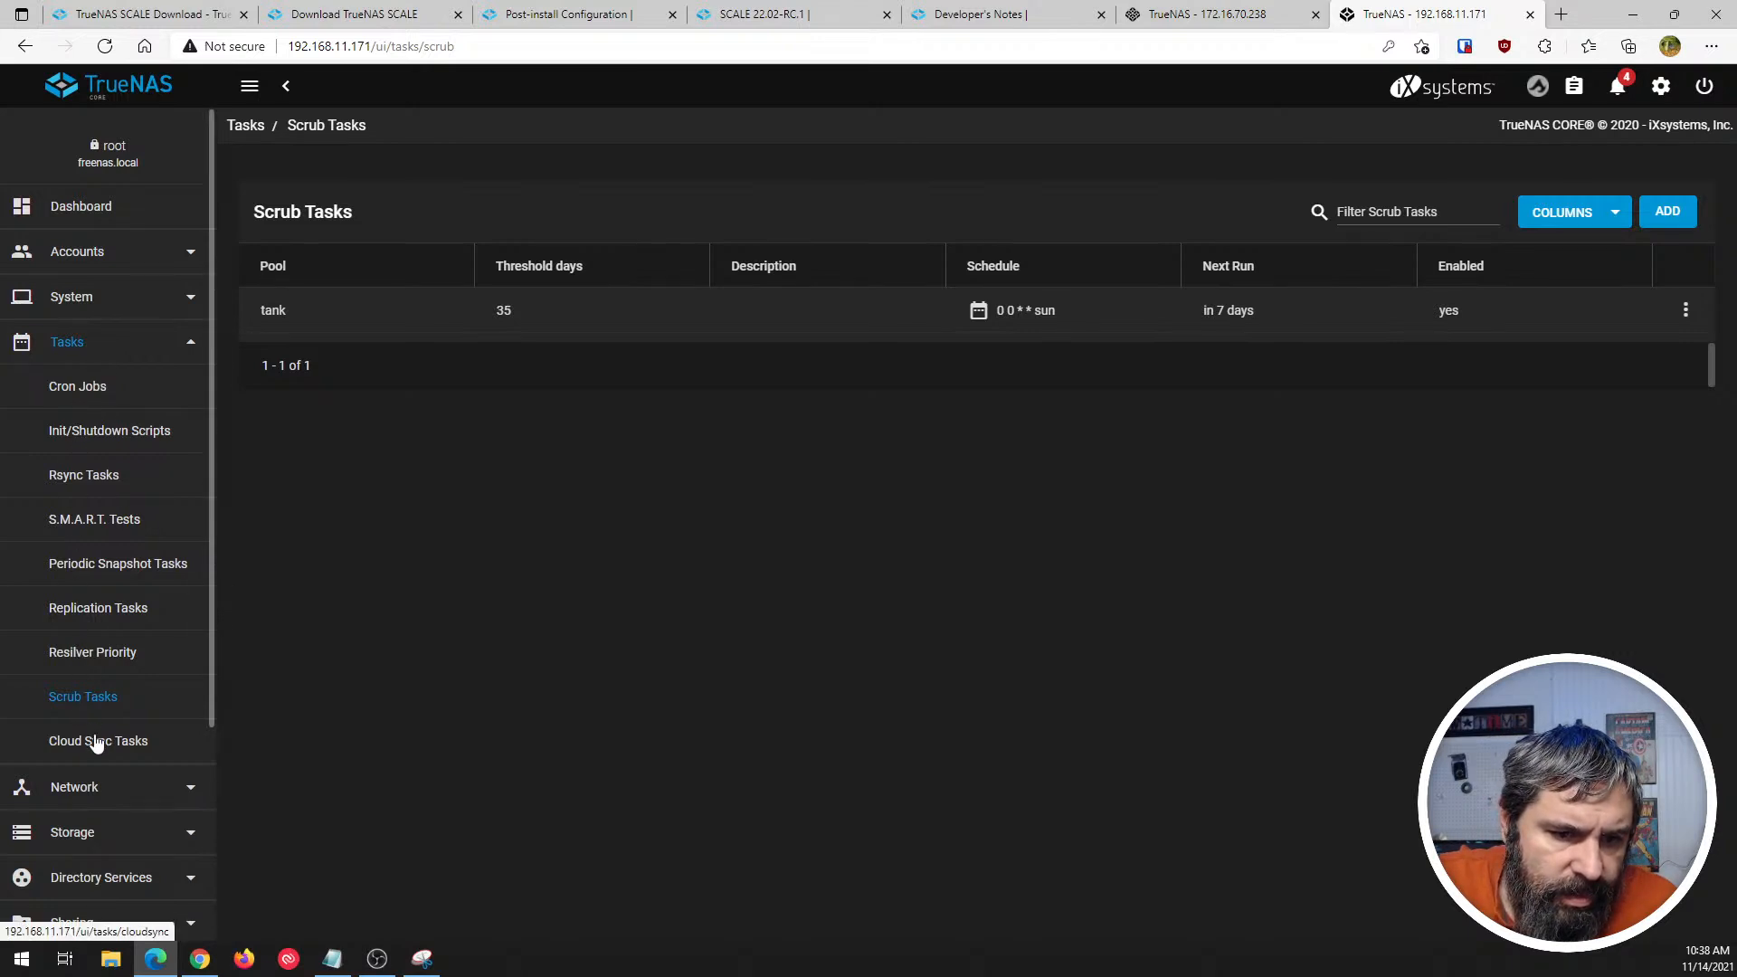
pyautogui.click(1185, 15)
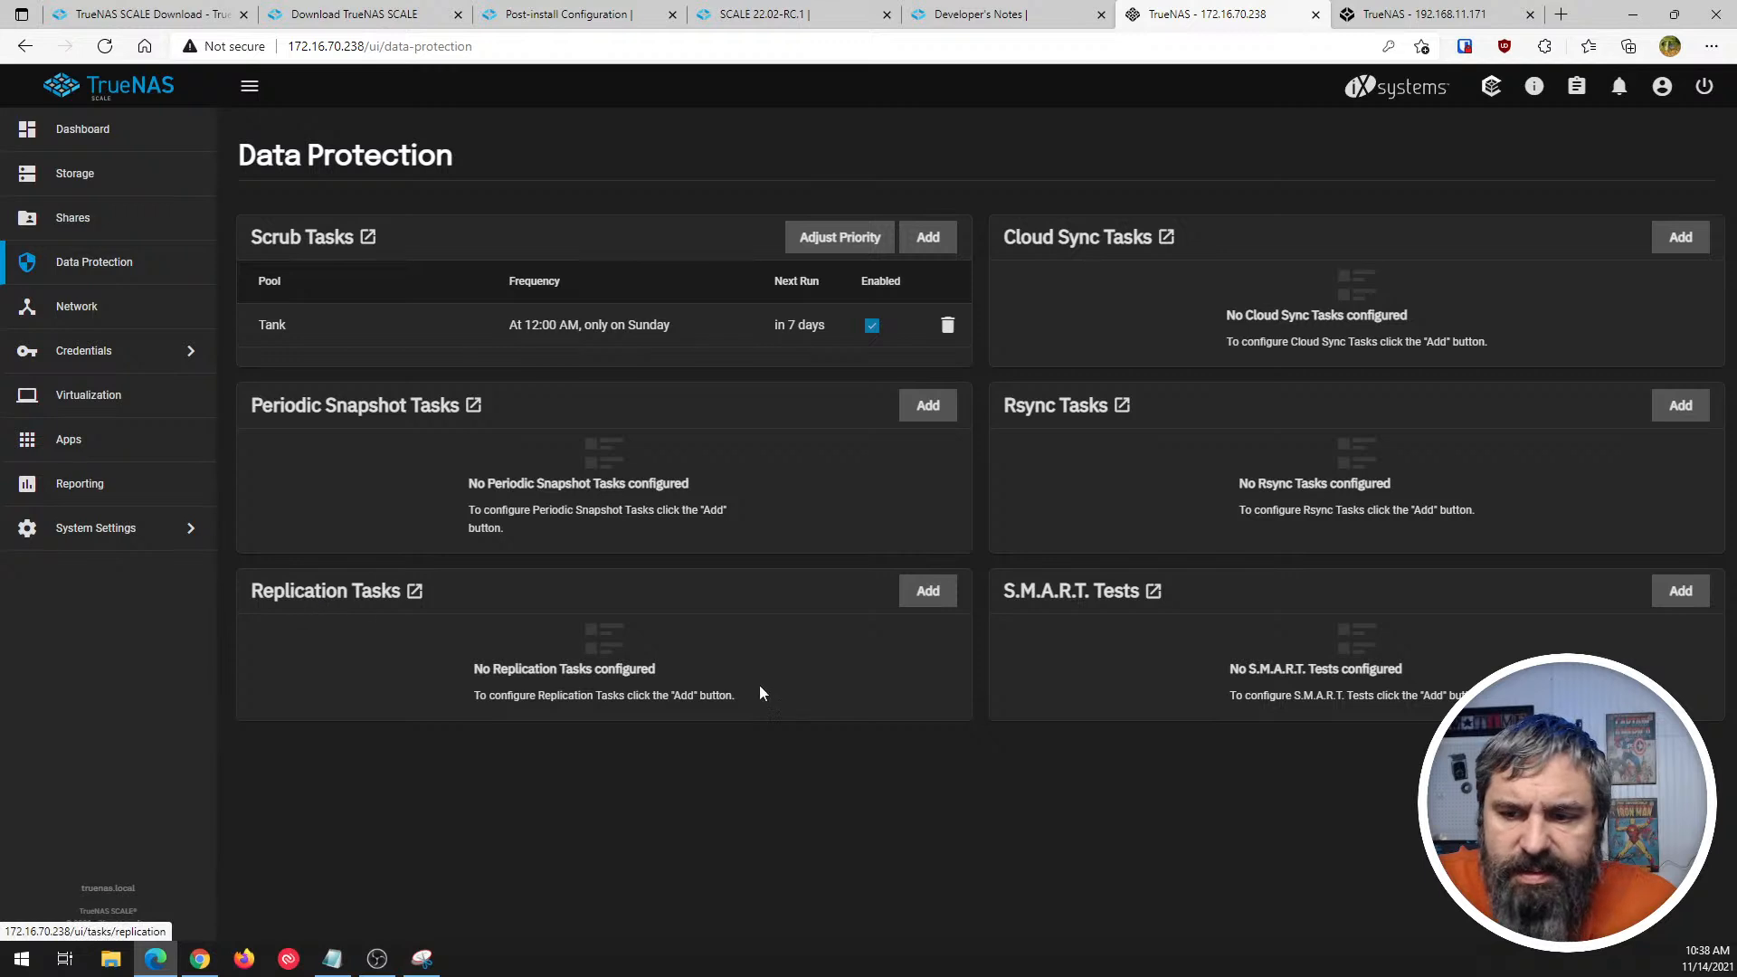
pyautogui.click(1452, 16)
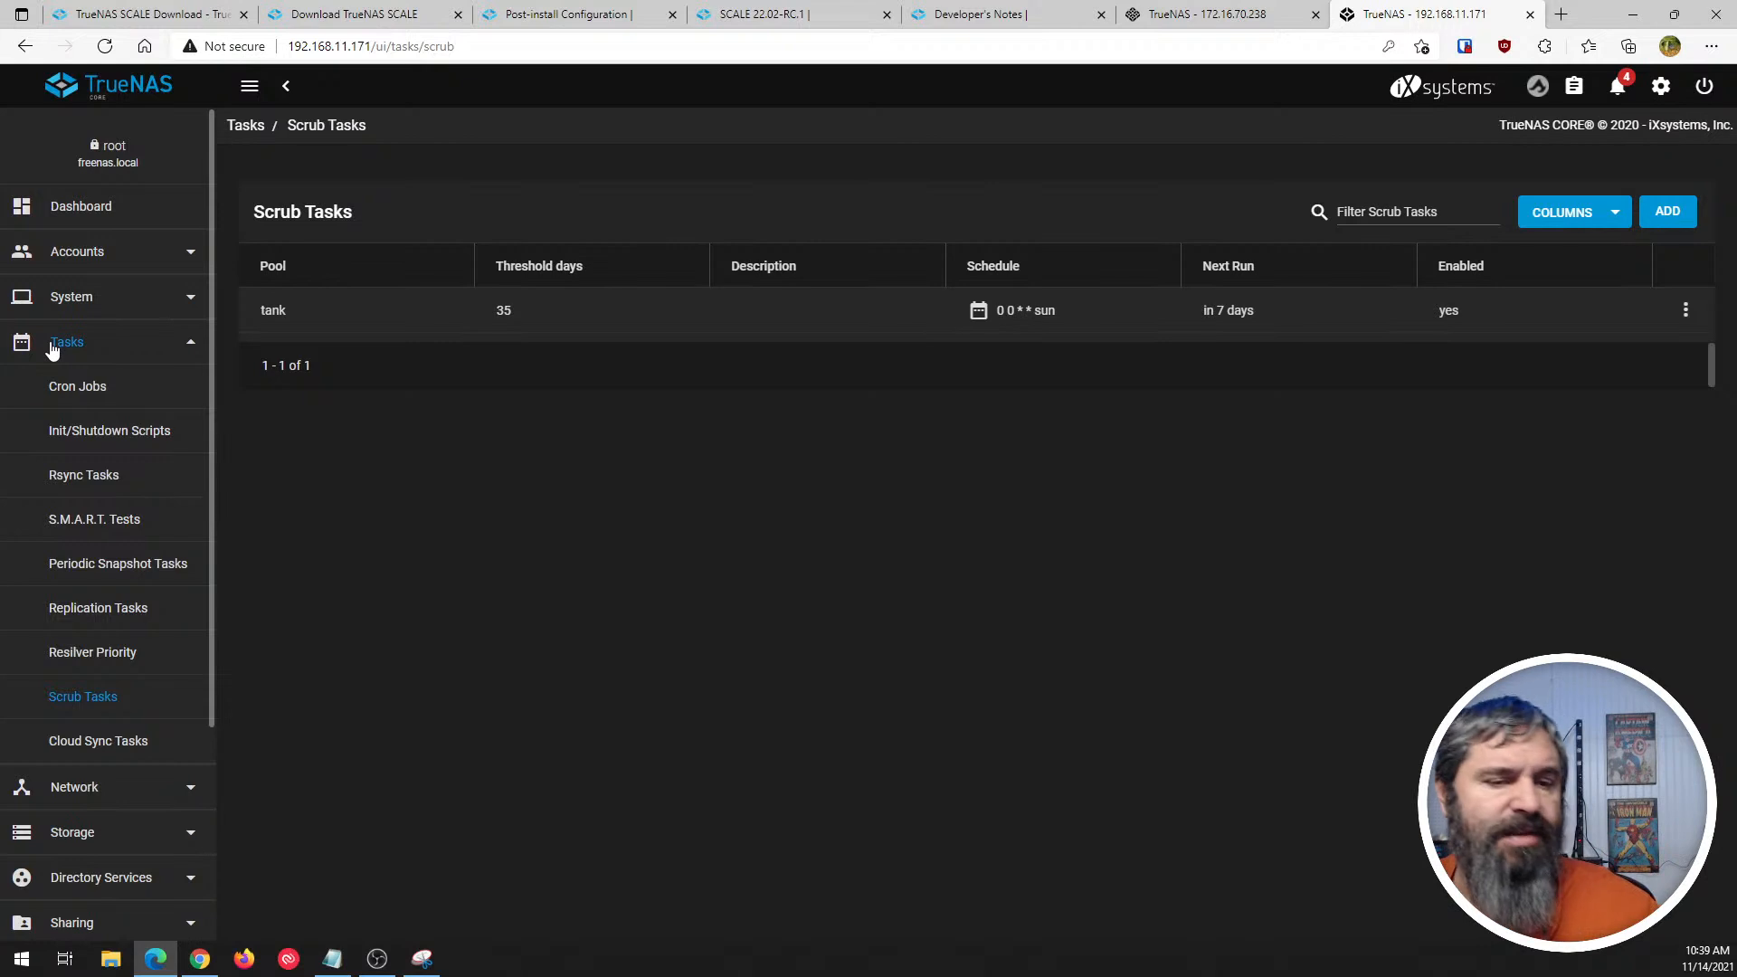
# - Open a new cloud sync task form in SCALE and check its credential choices
pyautogui.click(1203, 13)
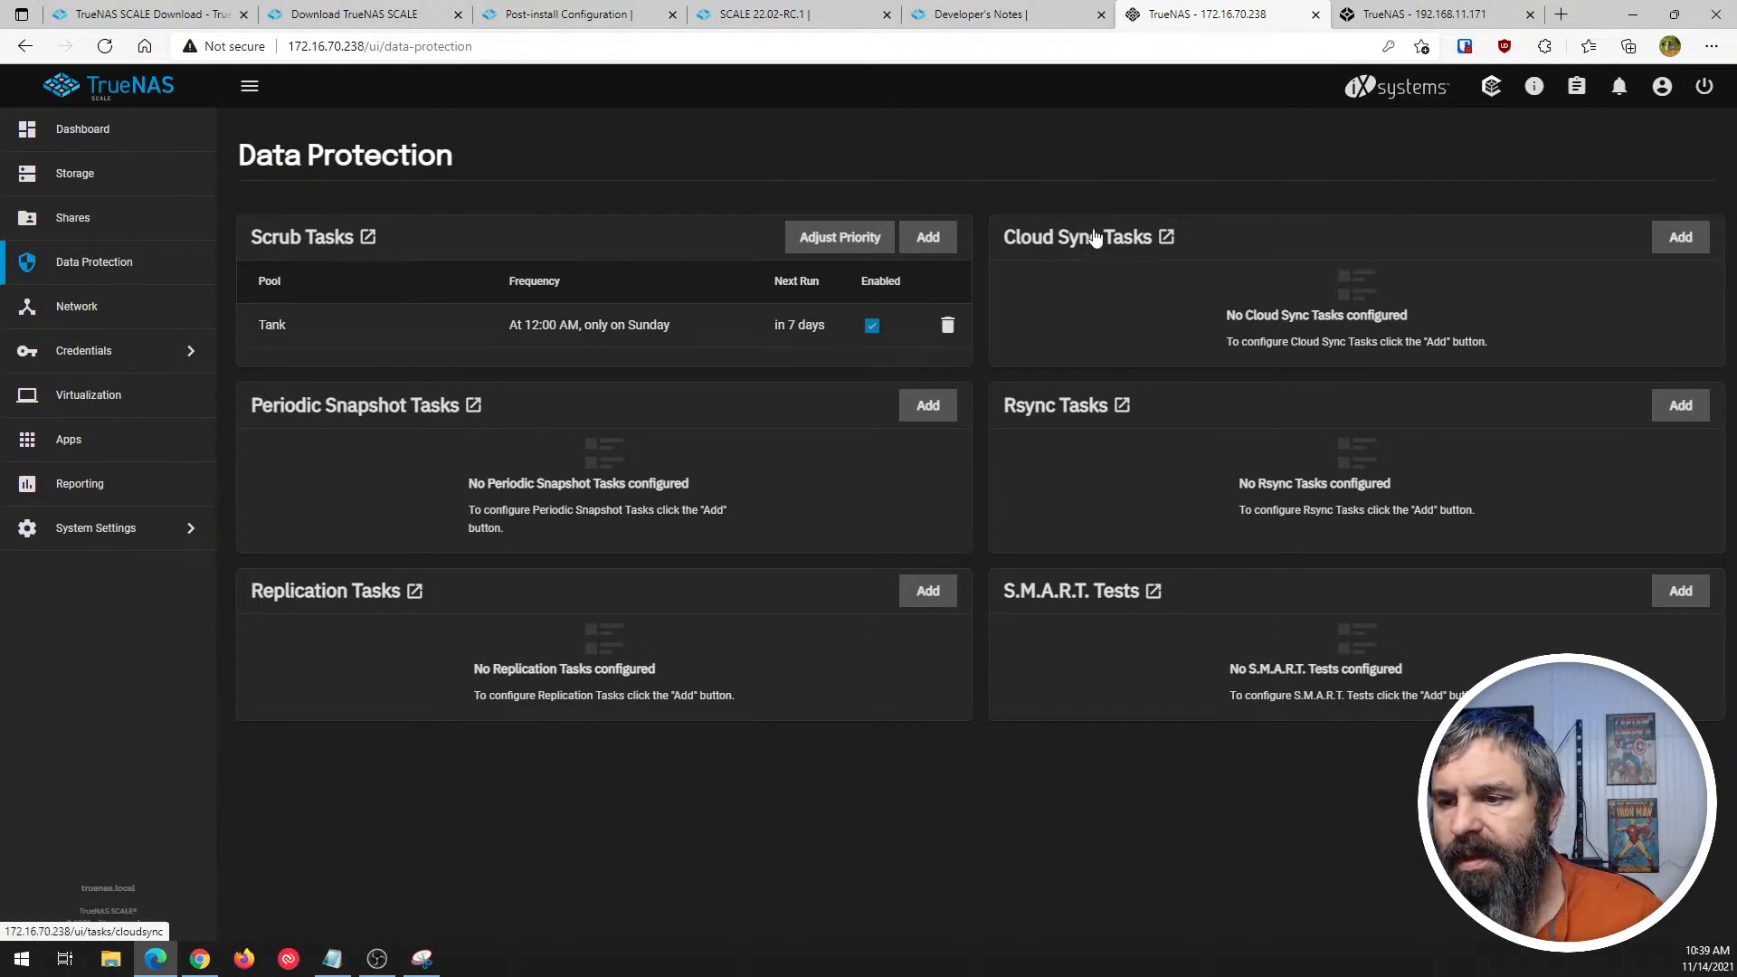
pyautogui.click(1678, 240)
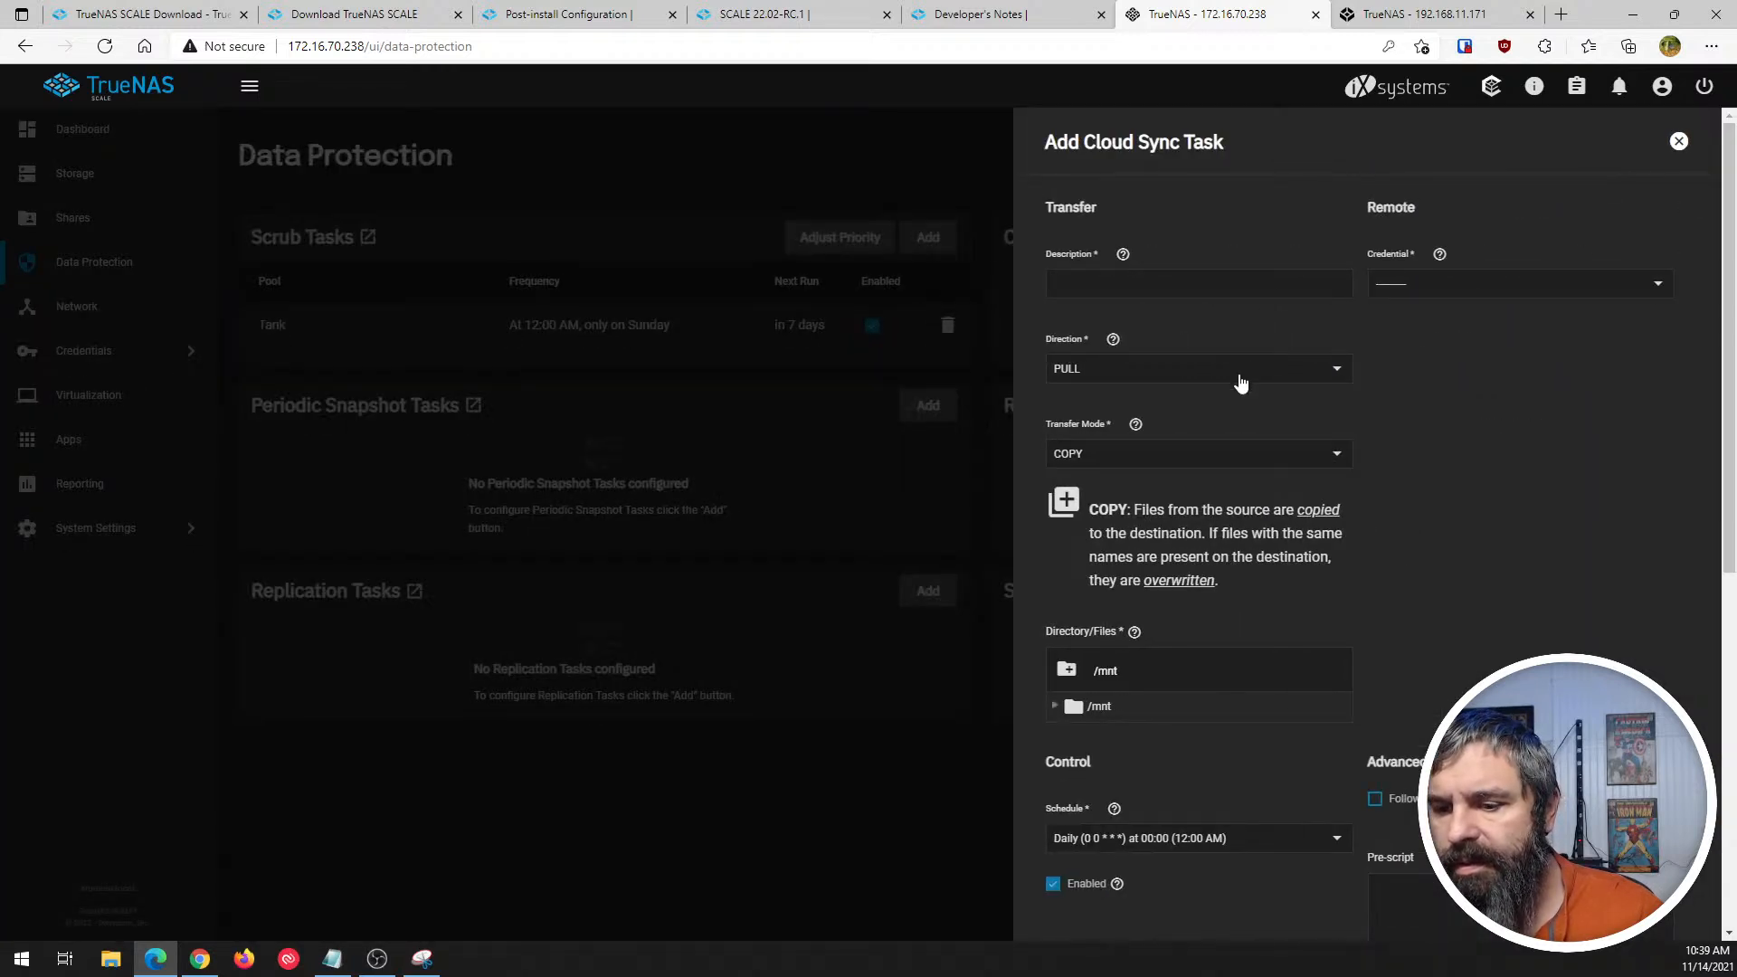
pyautogui.scroll(-4, 1254, 313)
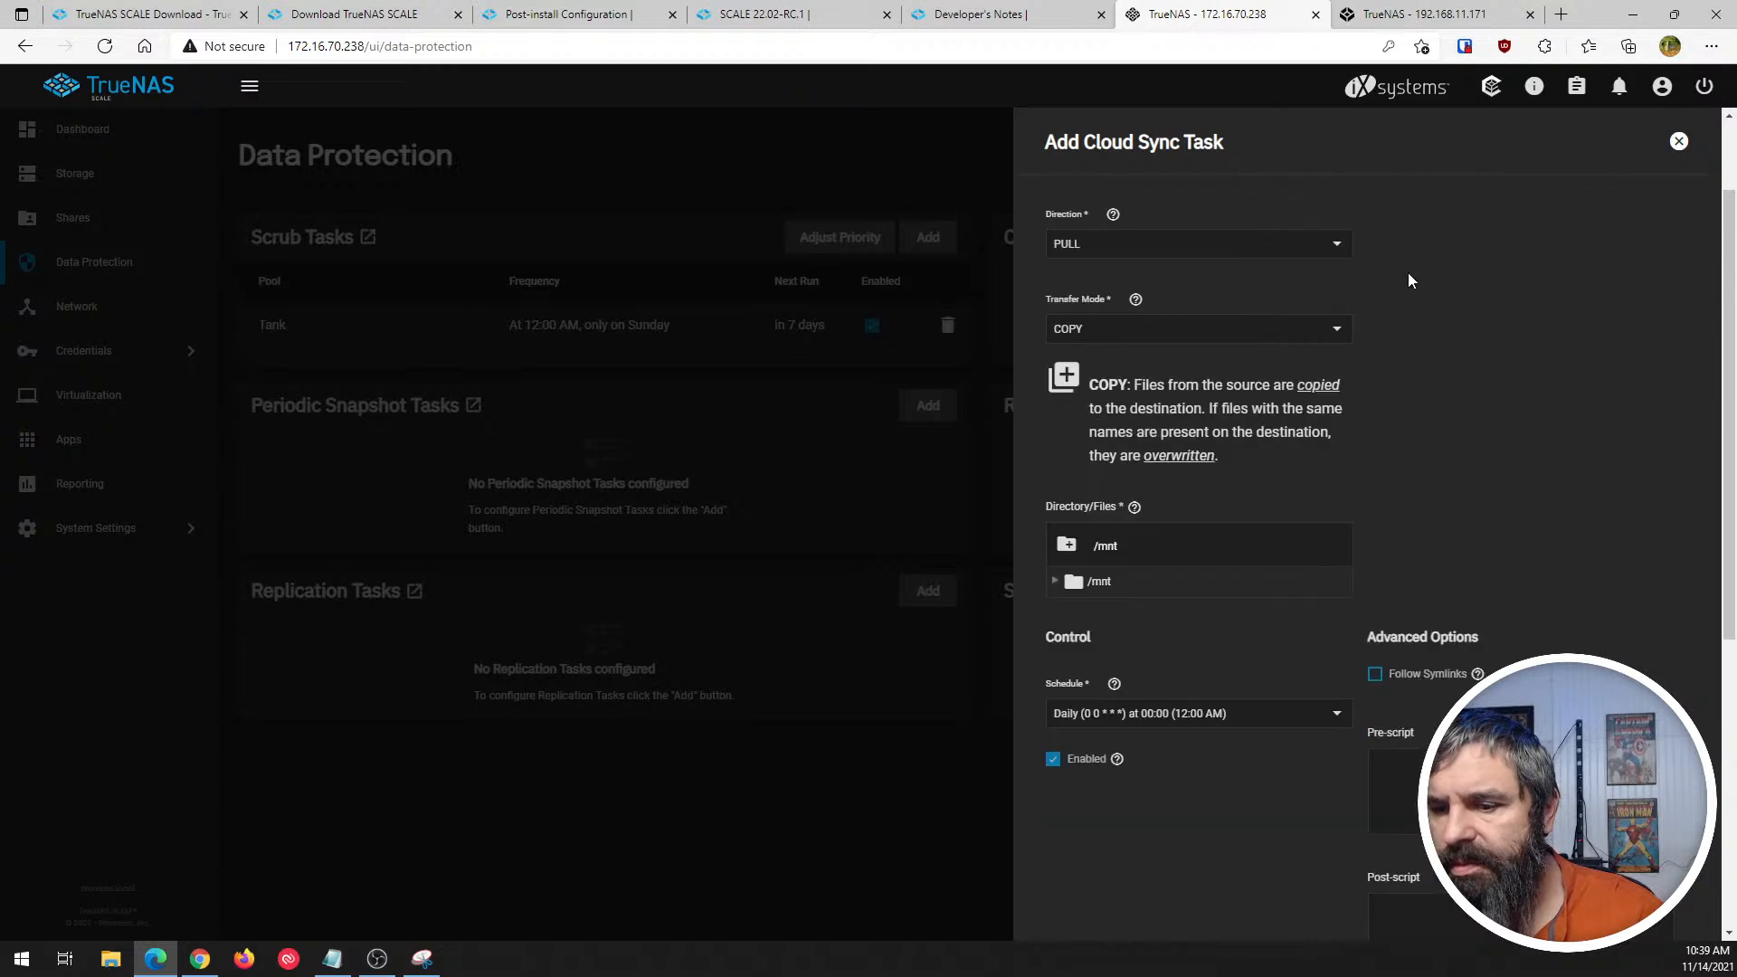
pyautogui.scroll(4, 1406, 337)
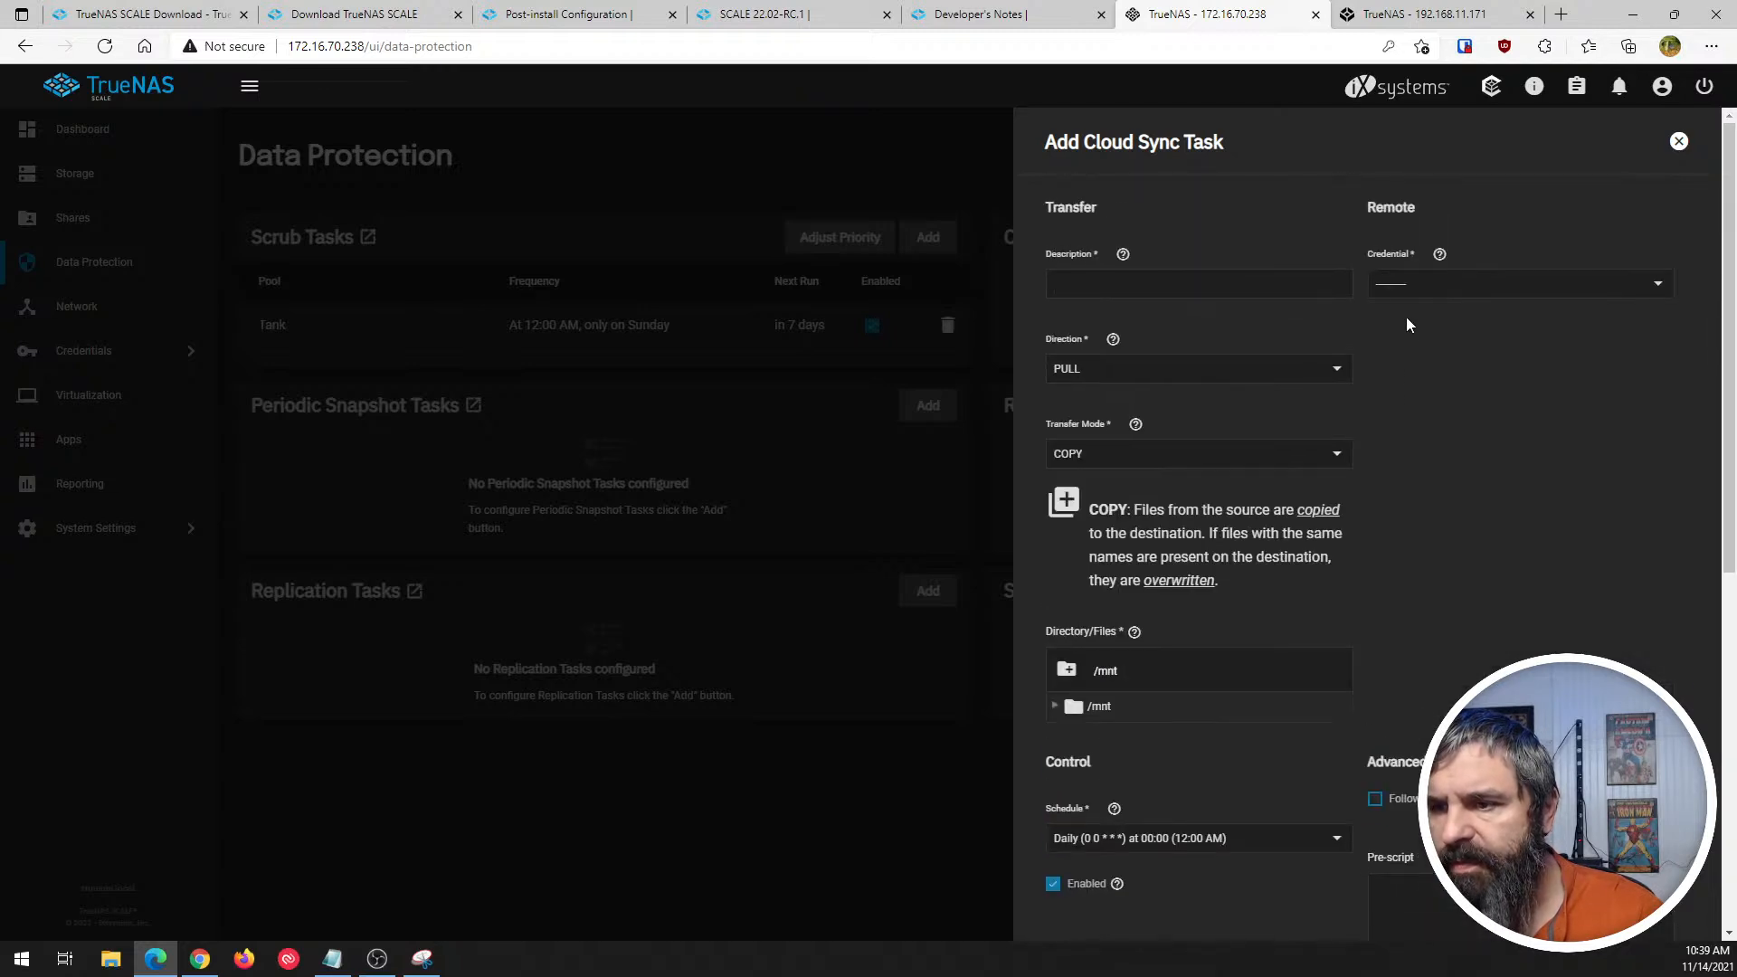
pyautogui.click(1415, 286)
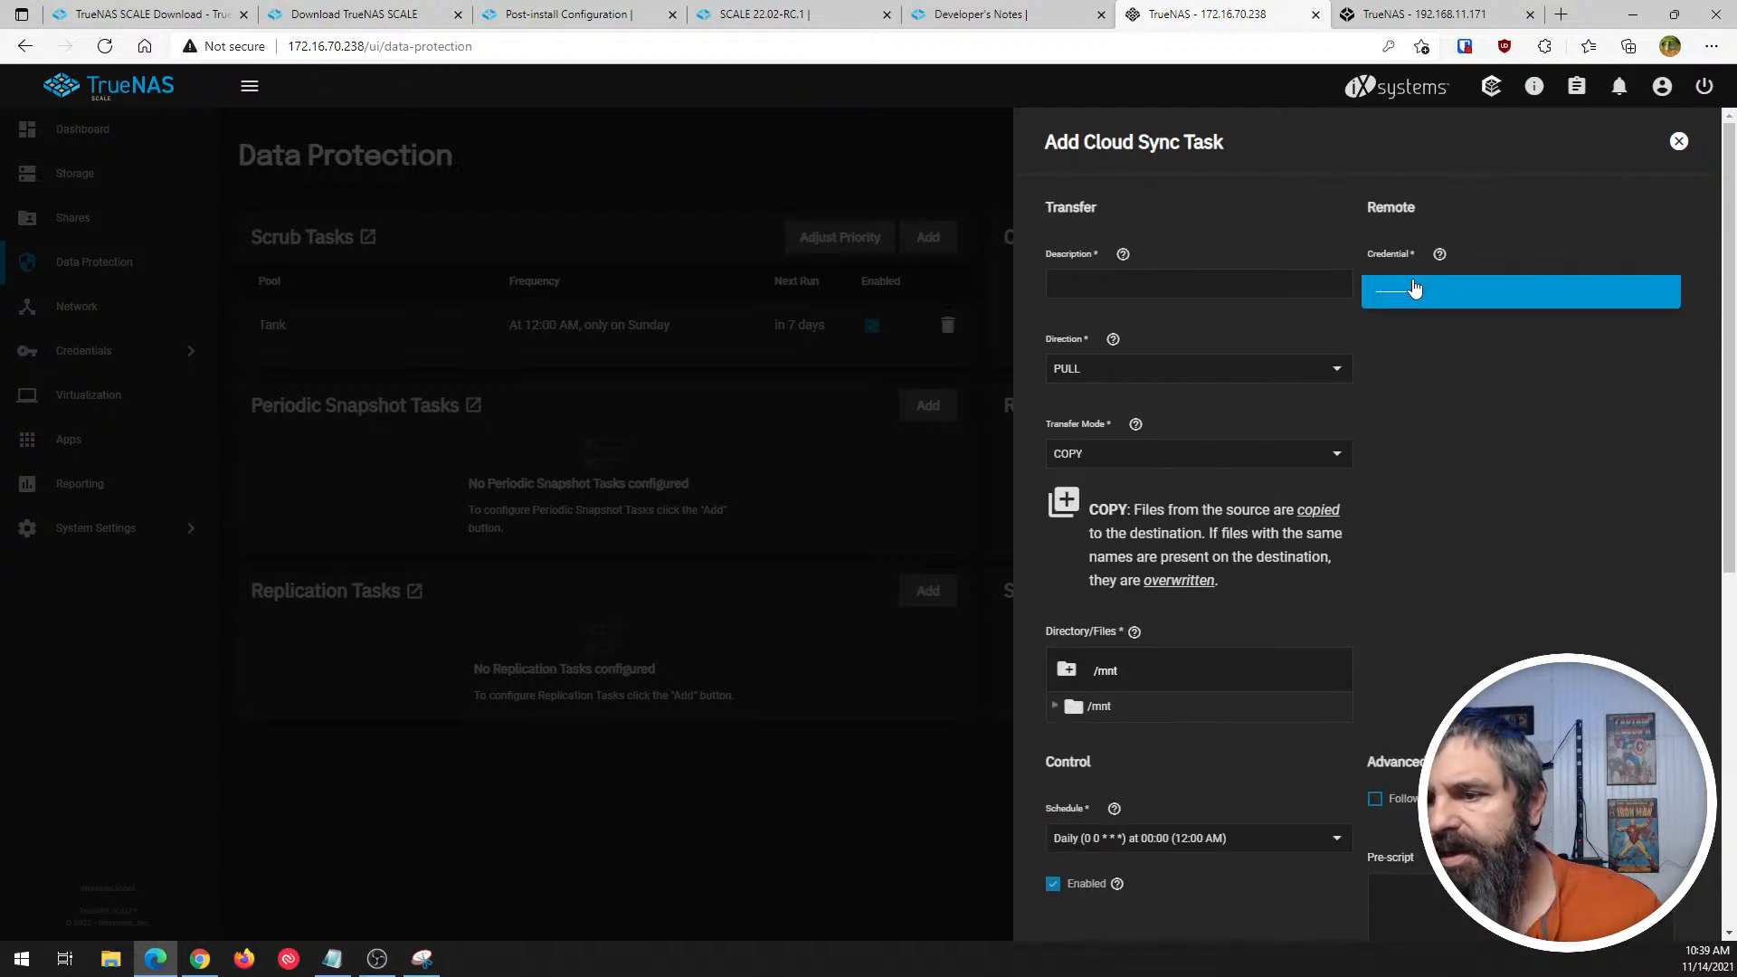
pyautogui.click(1450, 446)
# - Review the cloud sync form's transfer mode, directory, schedule and advanced options, and leave without saving
pyautogui.scroll(-3, 1147, 469)
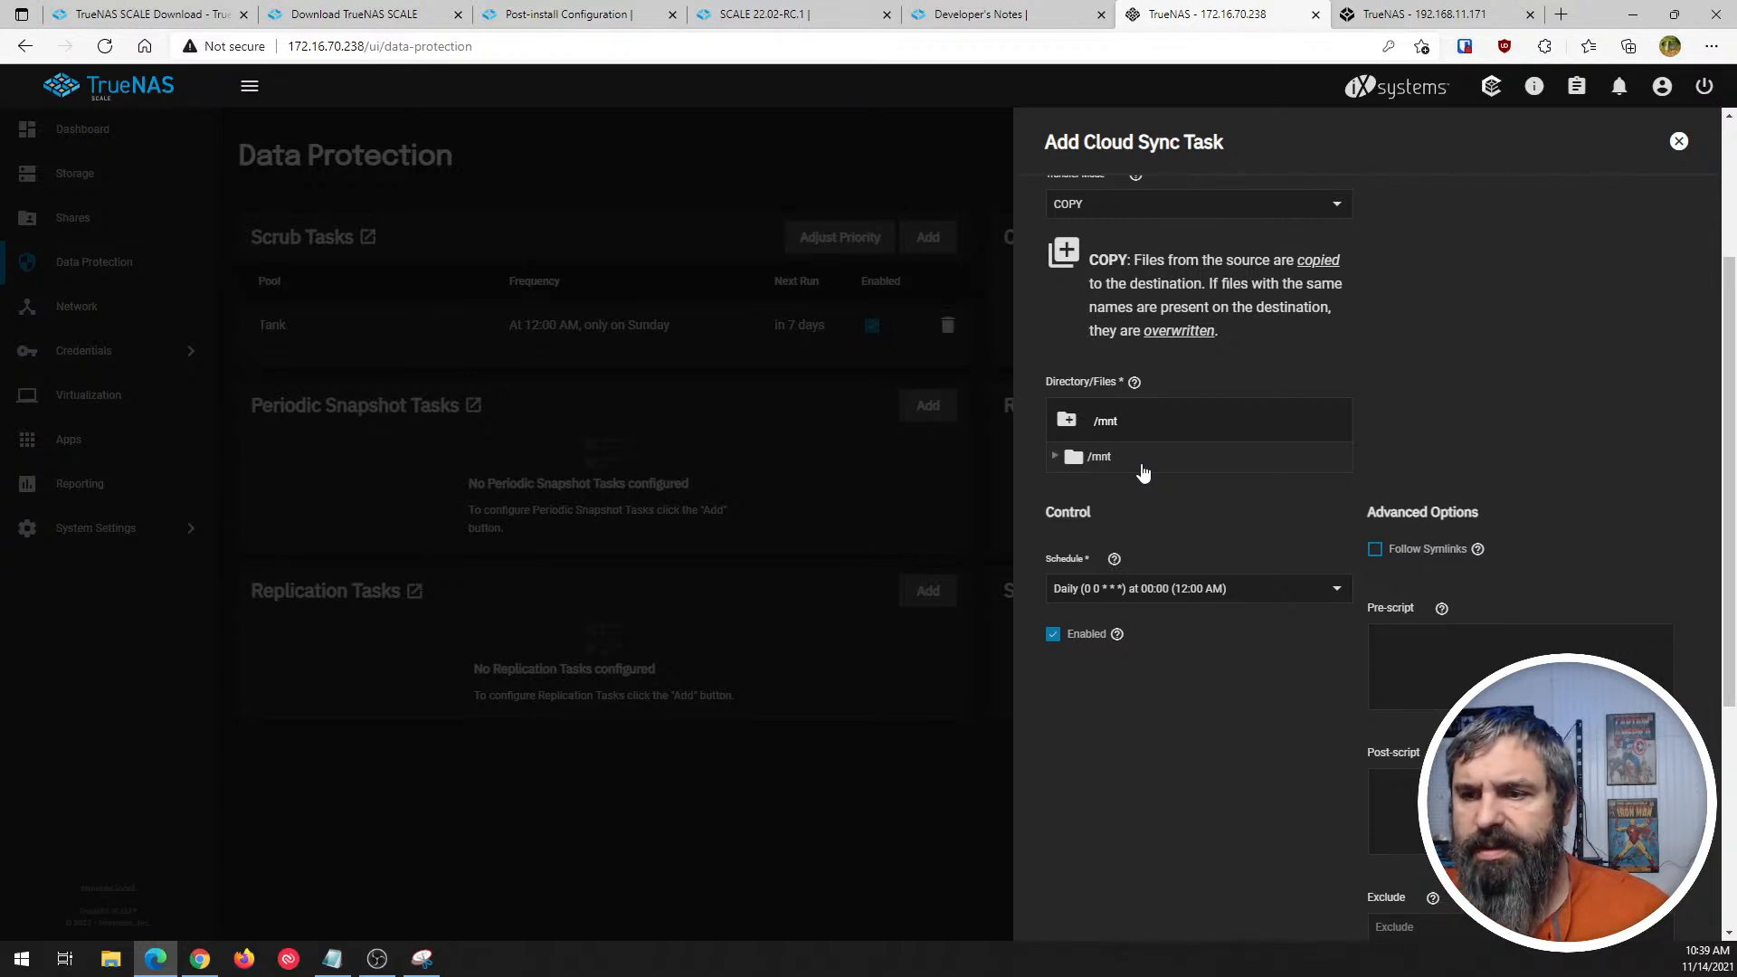
pyautogui.scroll(3, 1257, 709)
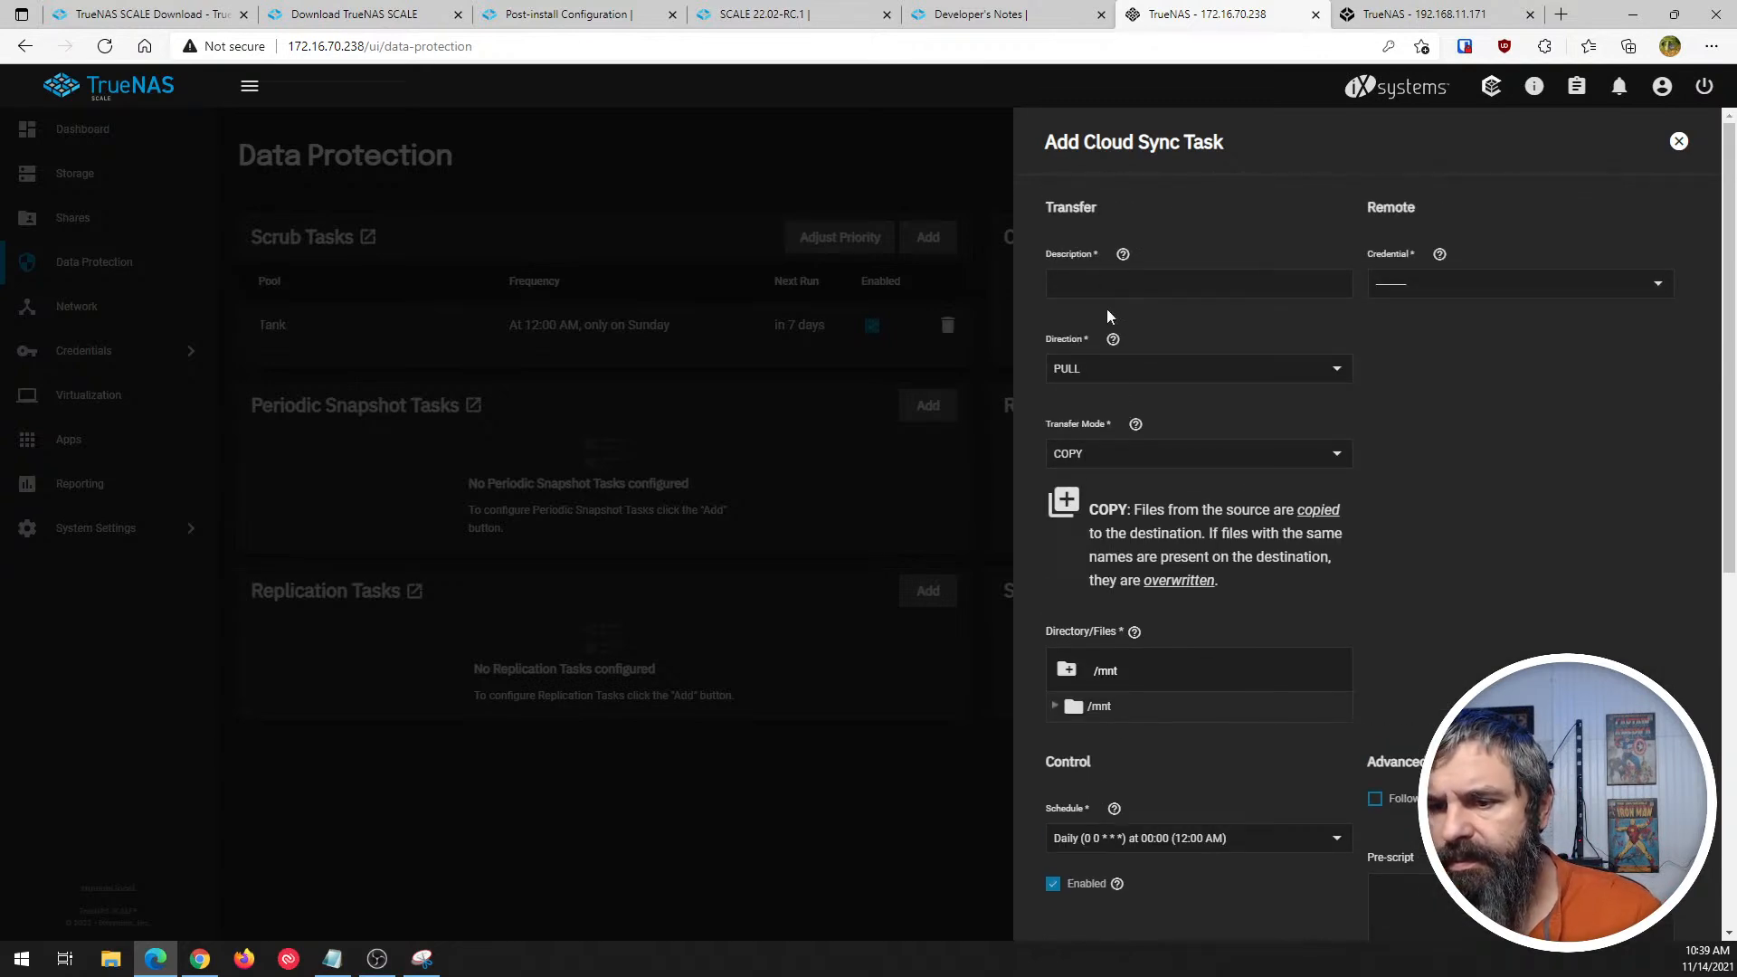
pyautogui.click(1120, 457)
pyautogui.click(1120, 463)
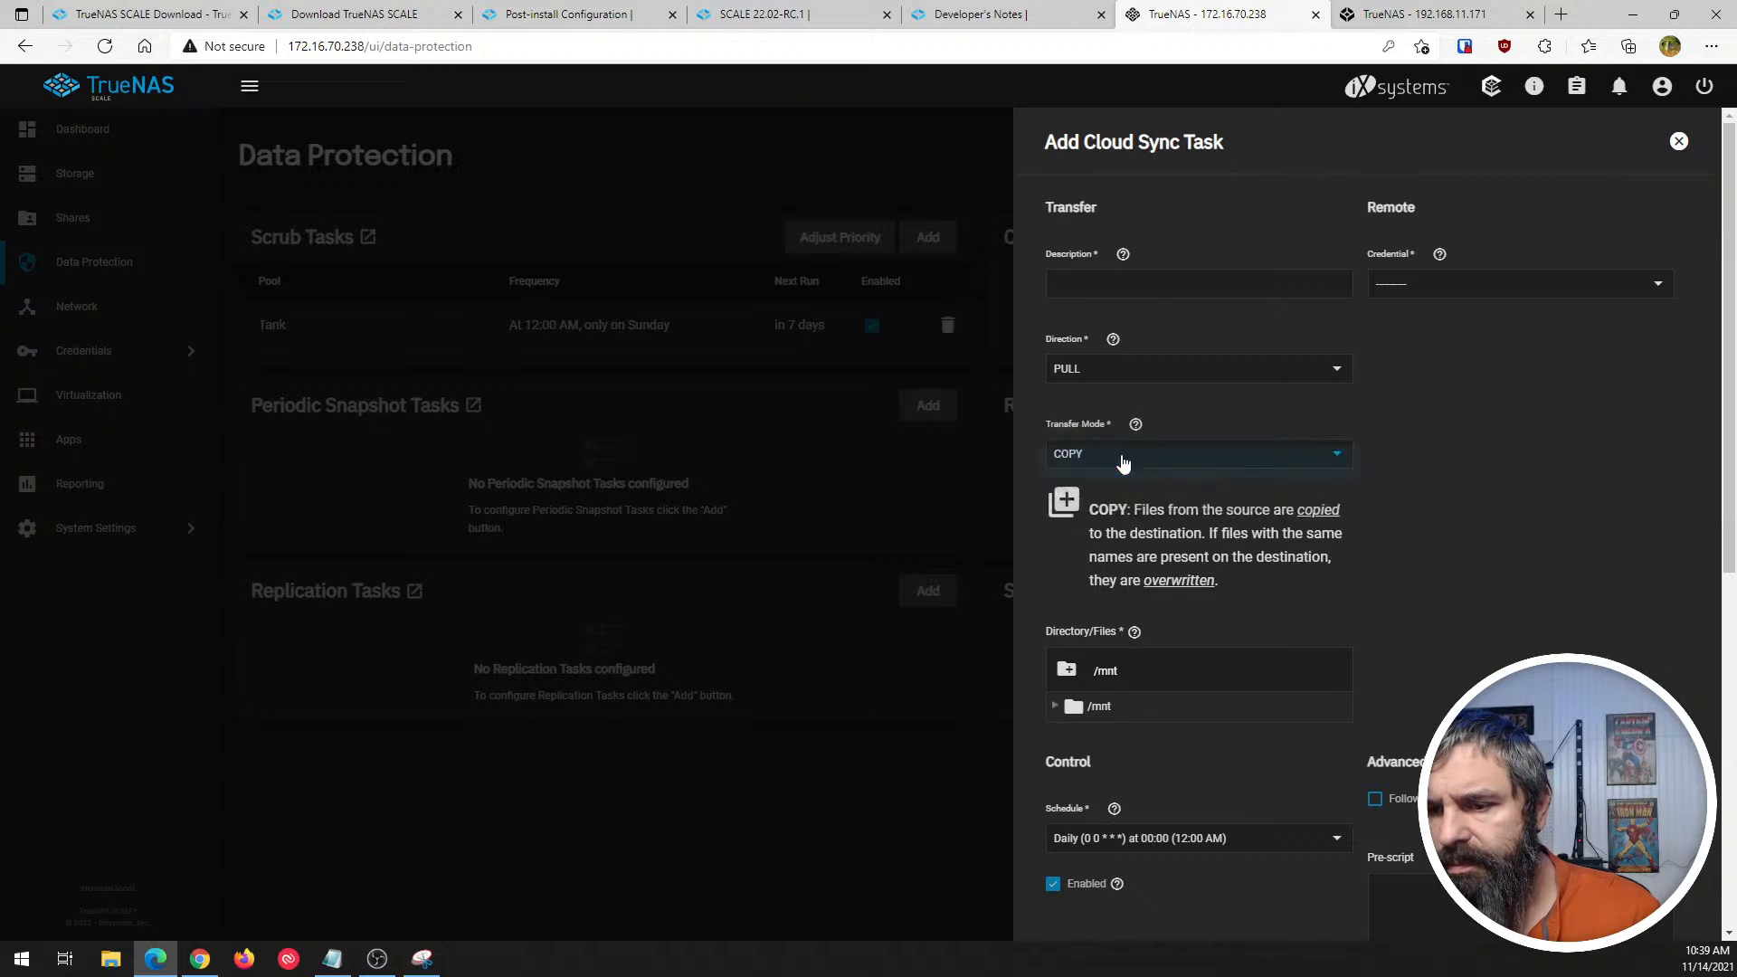
pyautogui.scroll(-4, 1239, 556)
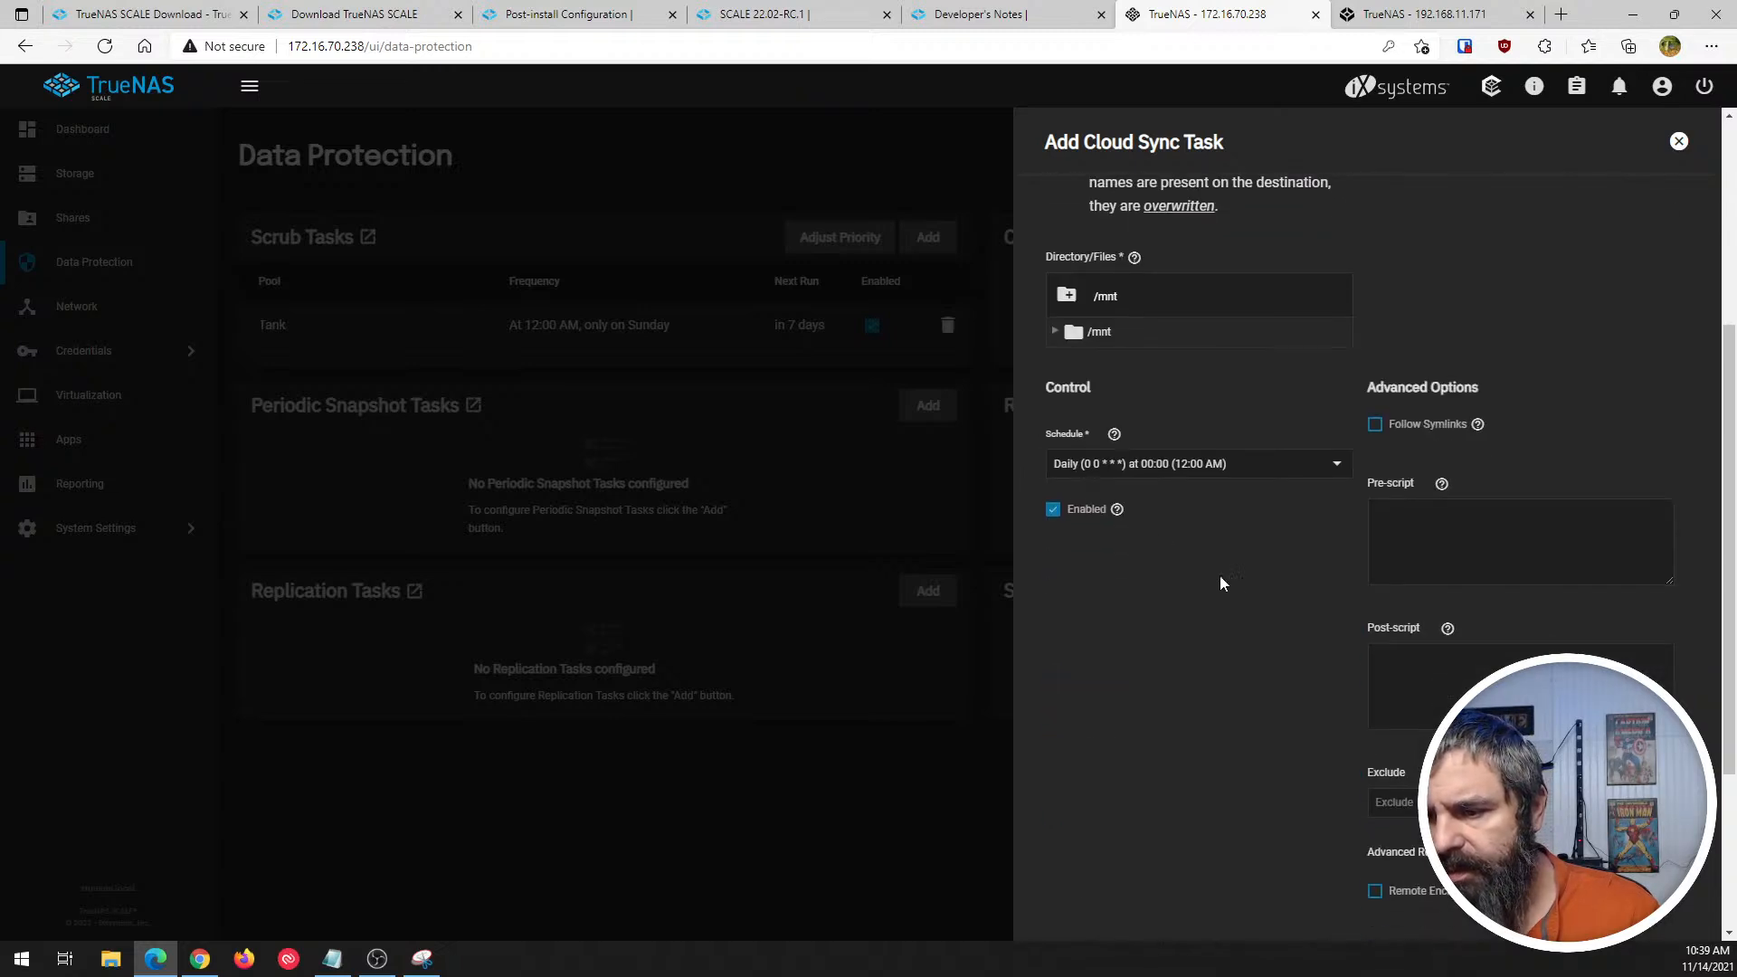
pyautogui.scroll(-3, 1223, 584)
pyautogui.scroll(7, 1252, 193)
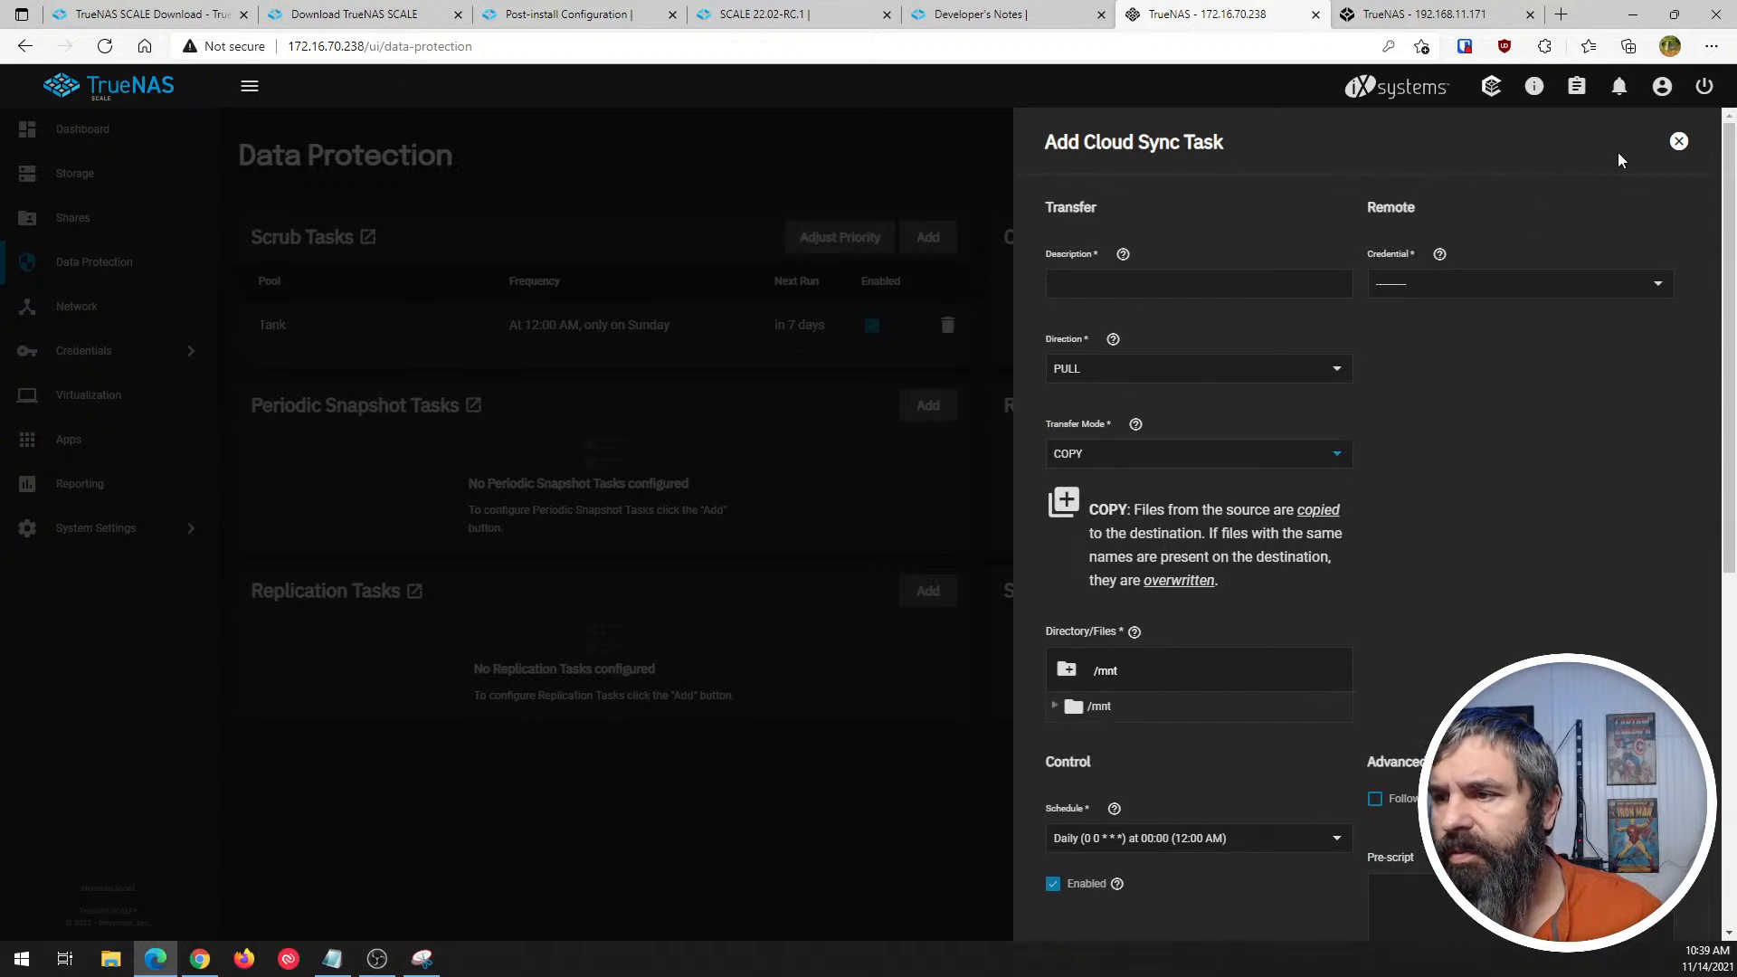
pyautogui.click(1679, 141)
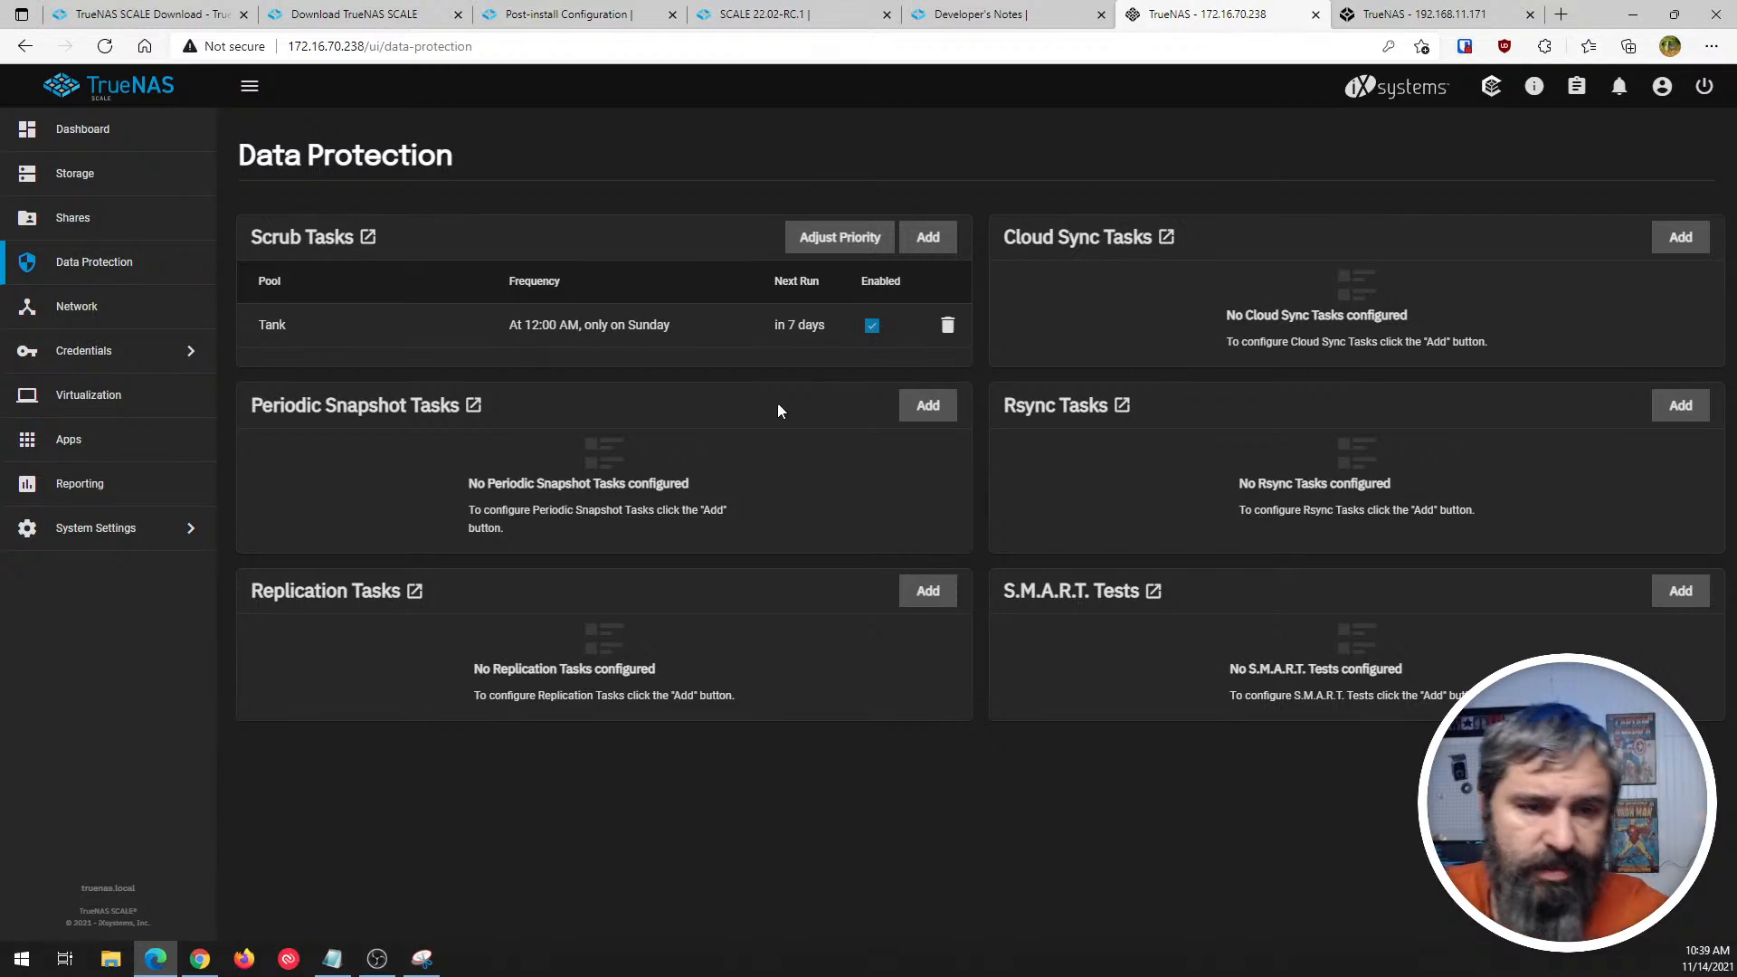
# - View the existing Cloud Sync Tasks list in TrueNAS CORE and collapse the Tasks group
pyautogui.click(1421, 13)
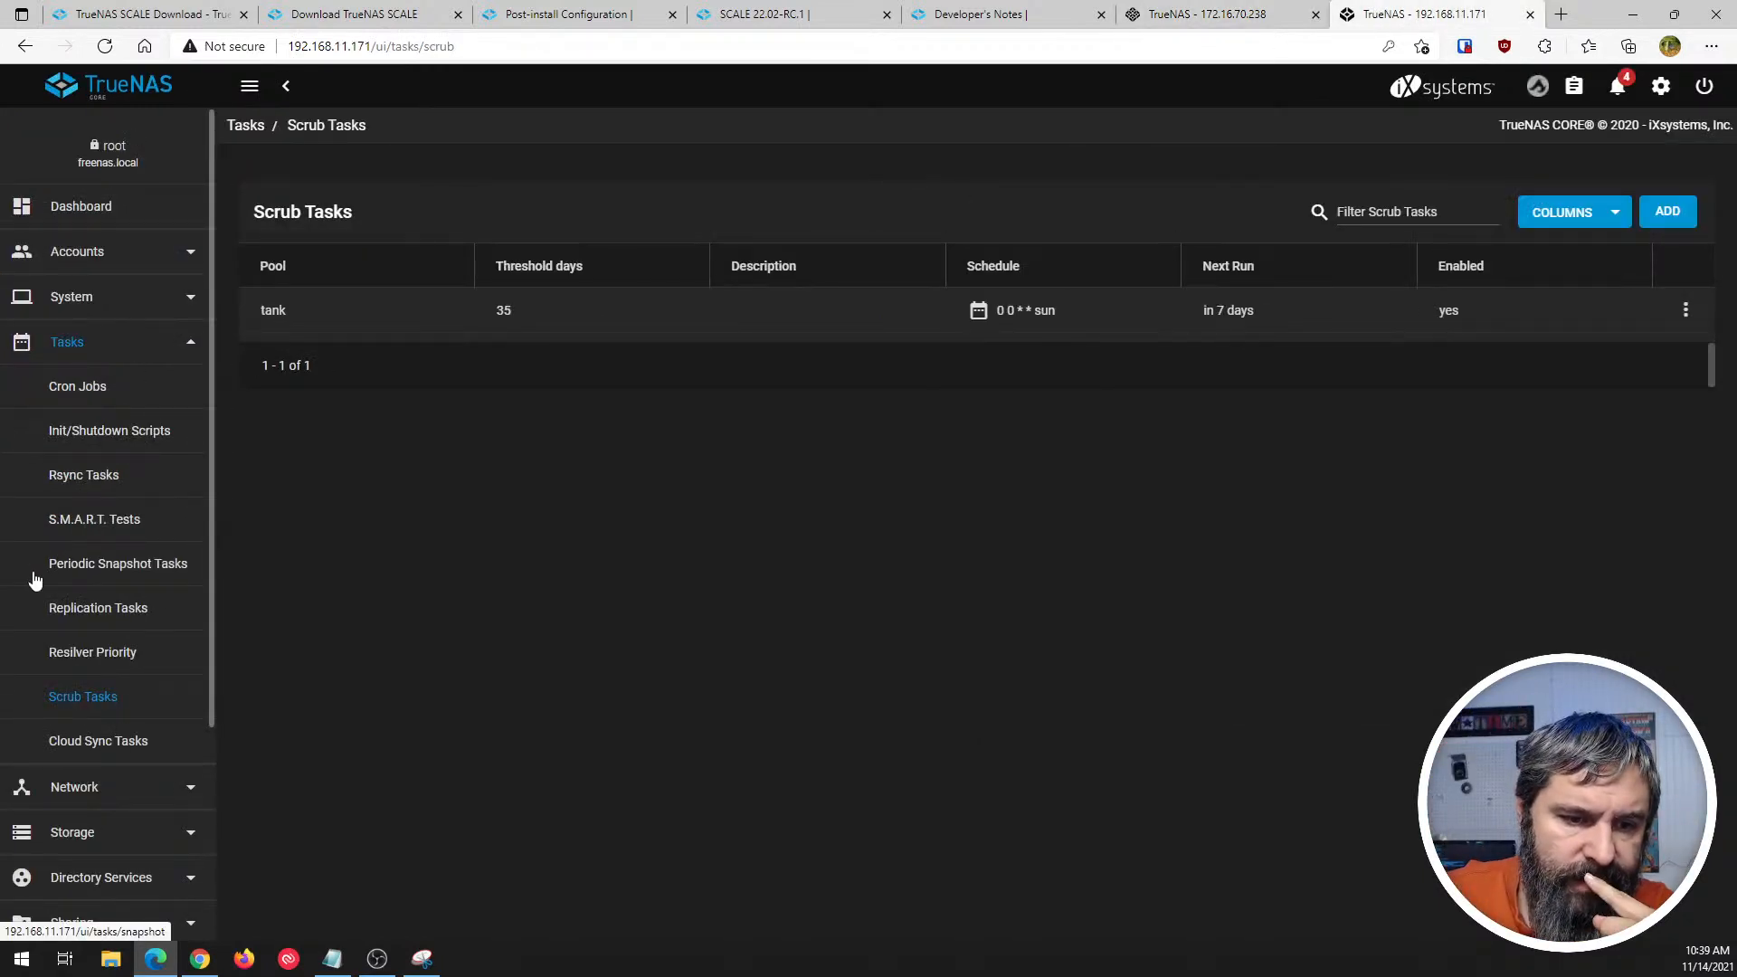
pyautogui.click(83, 740)
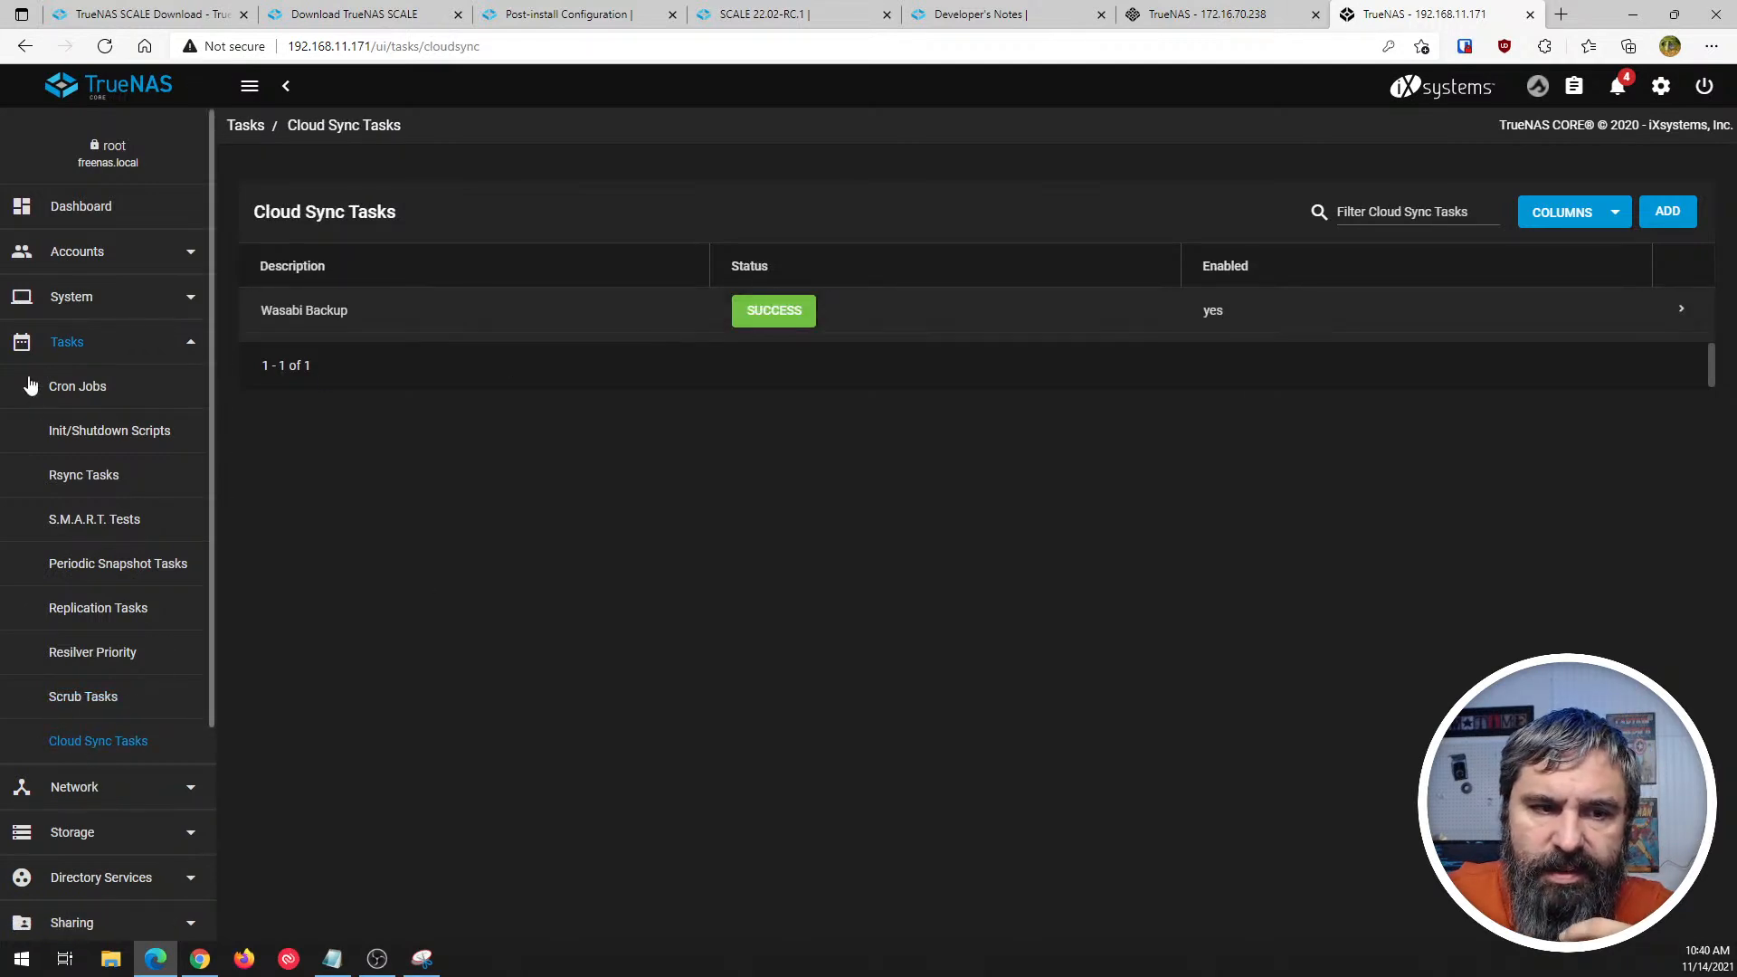
pyautogui.click(78, 342)
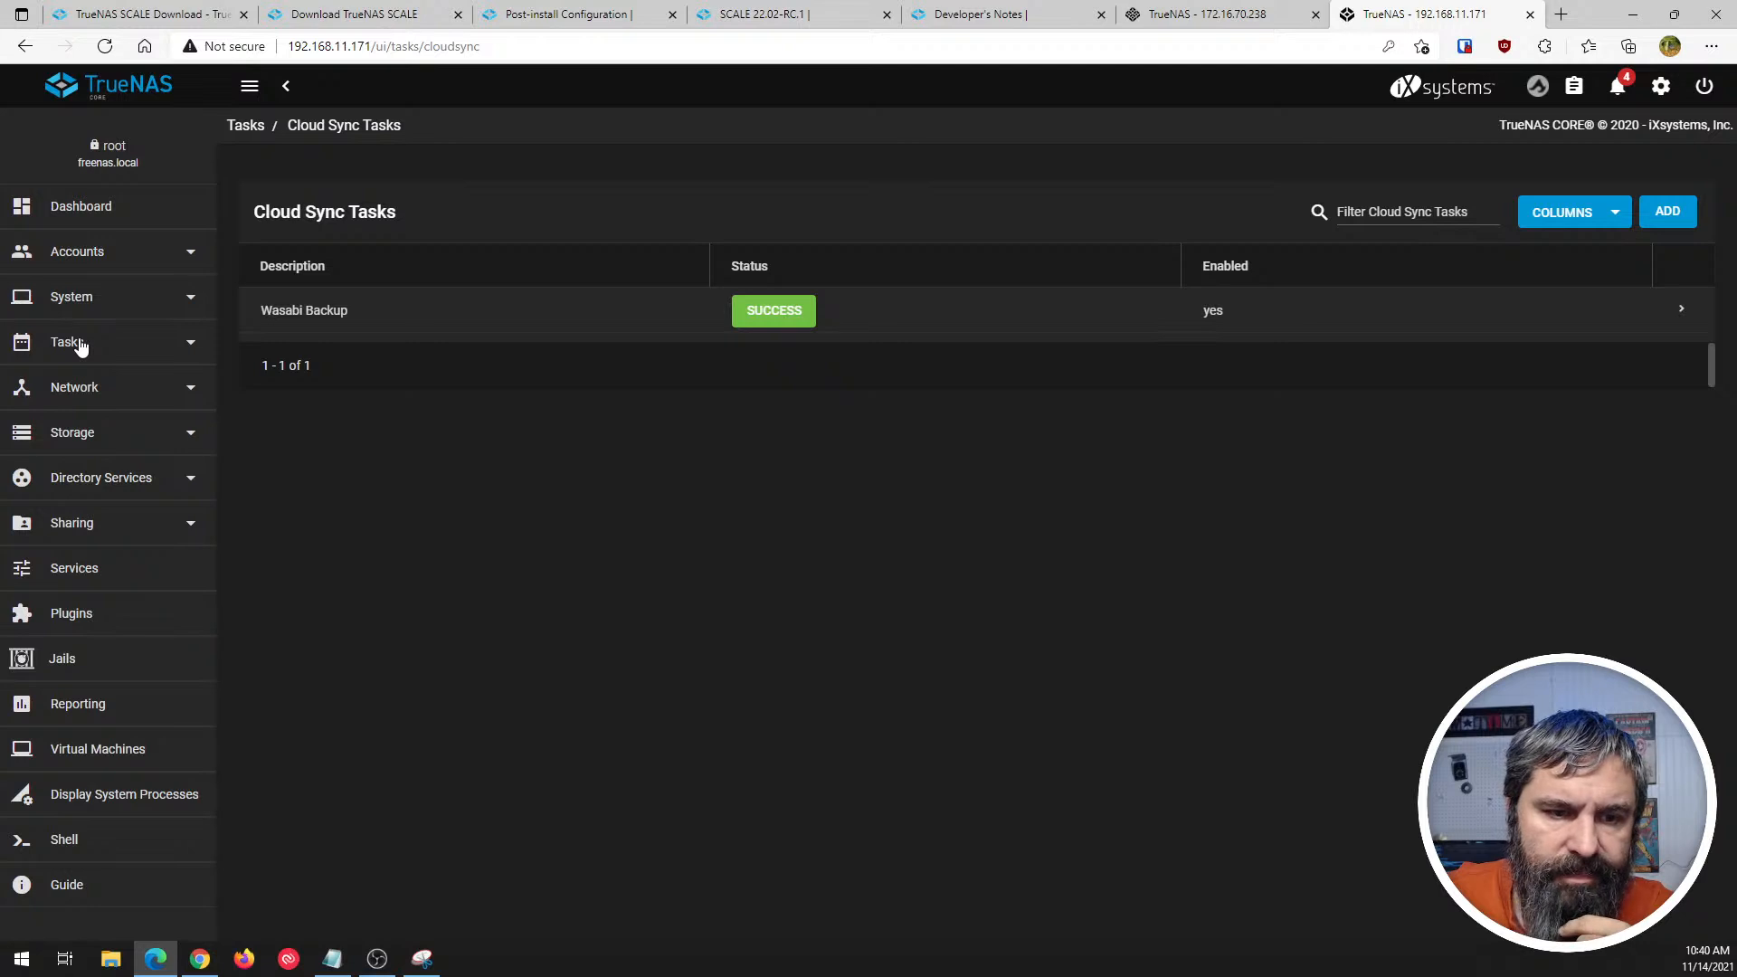
# - Find the Cloud Credentials page in TrueNAS CORE's System group and view the stored account and its provider
pyautogui.click(76, 259)
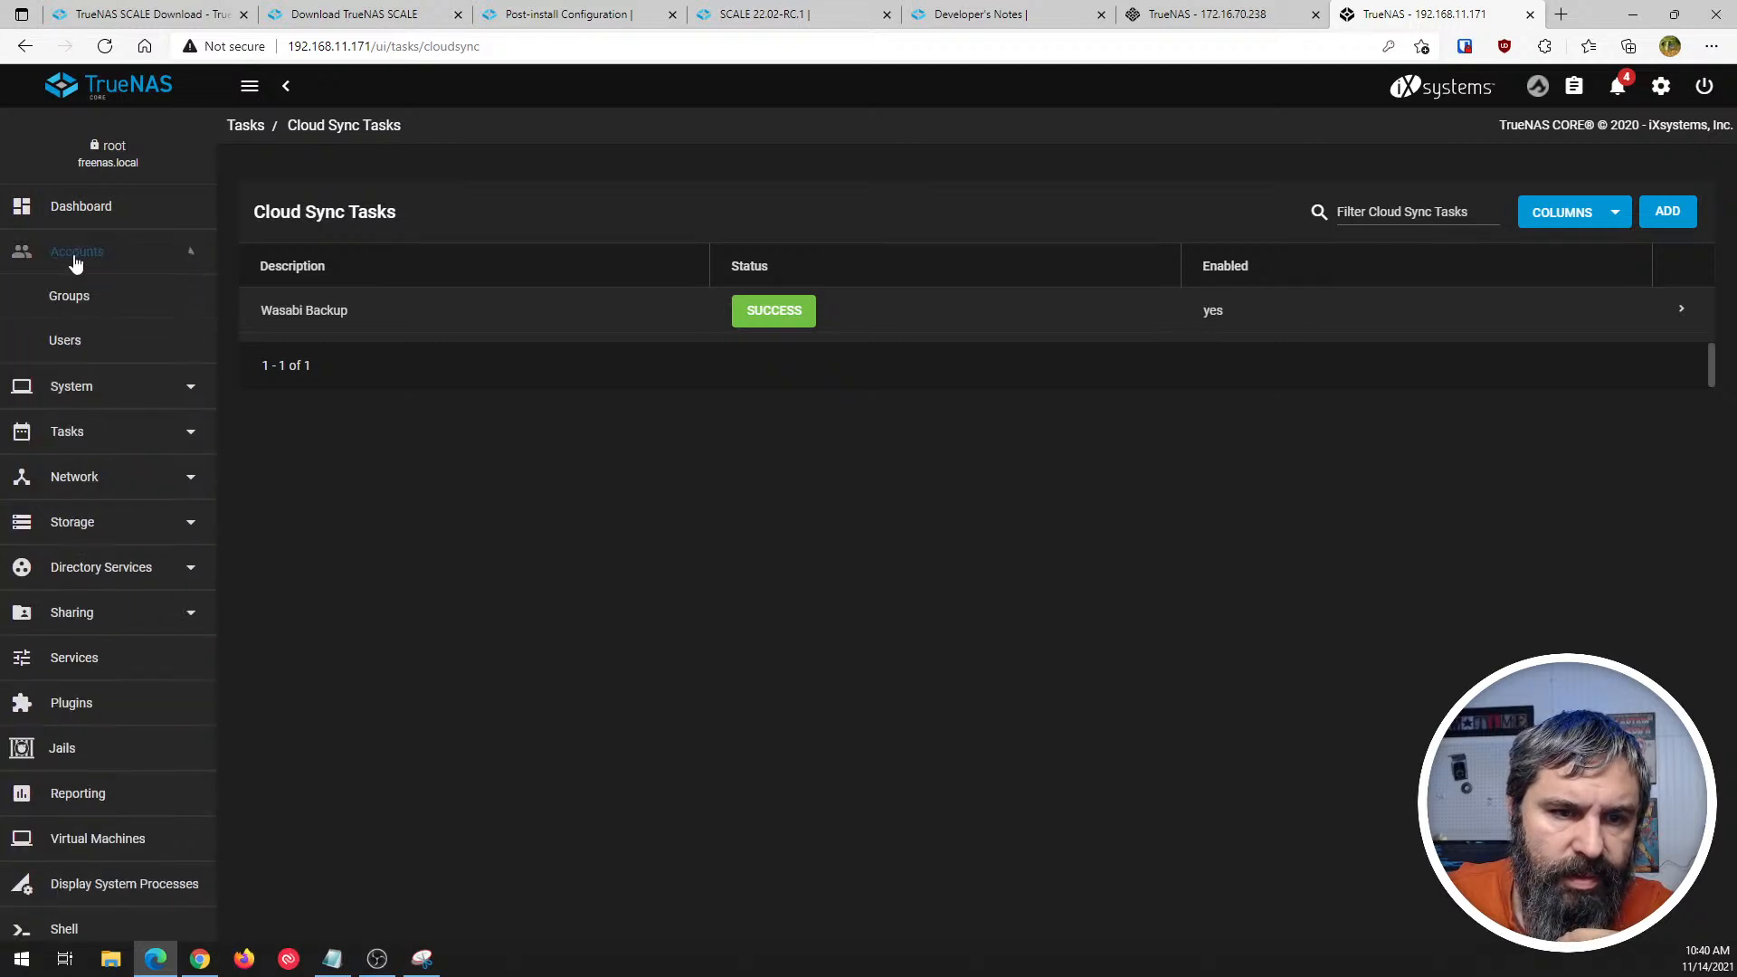
pyautogui.click(68, 262)
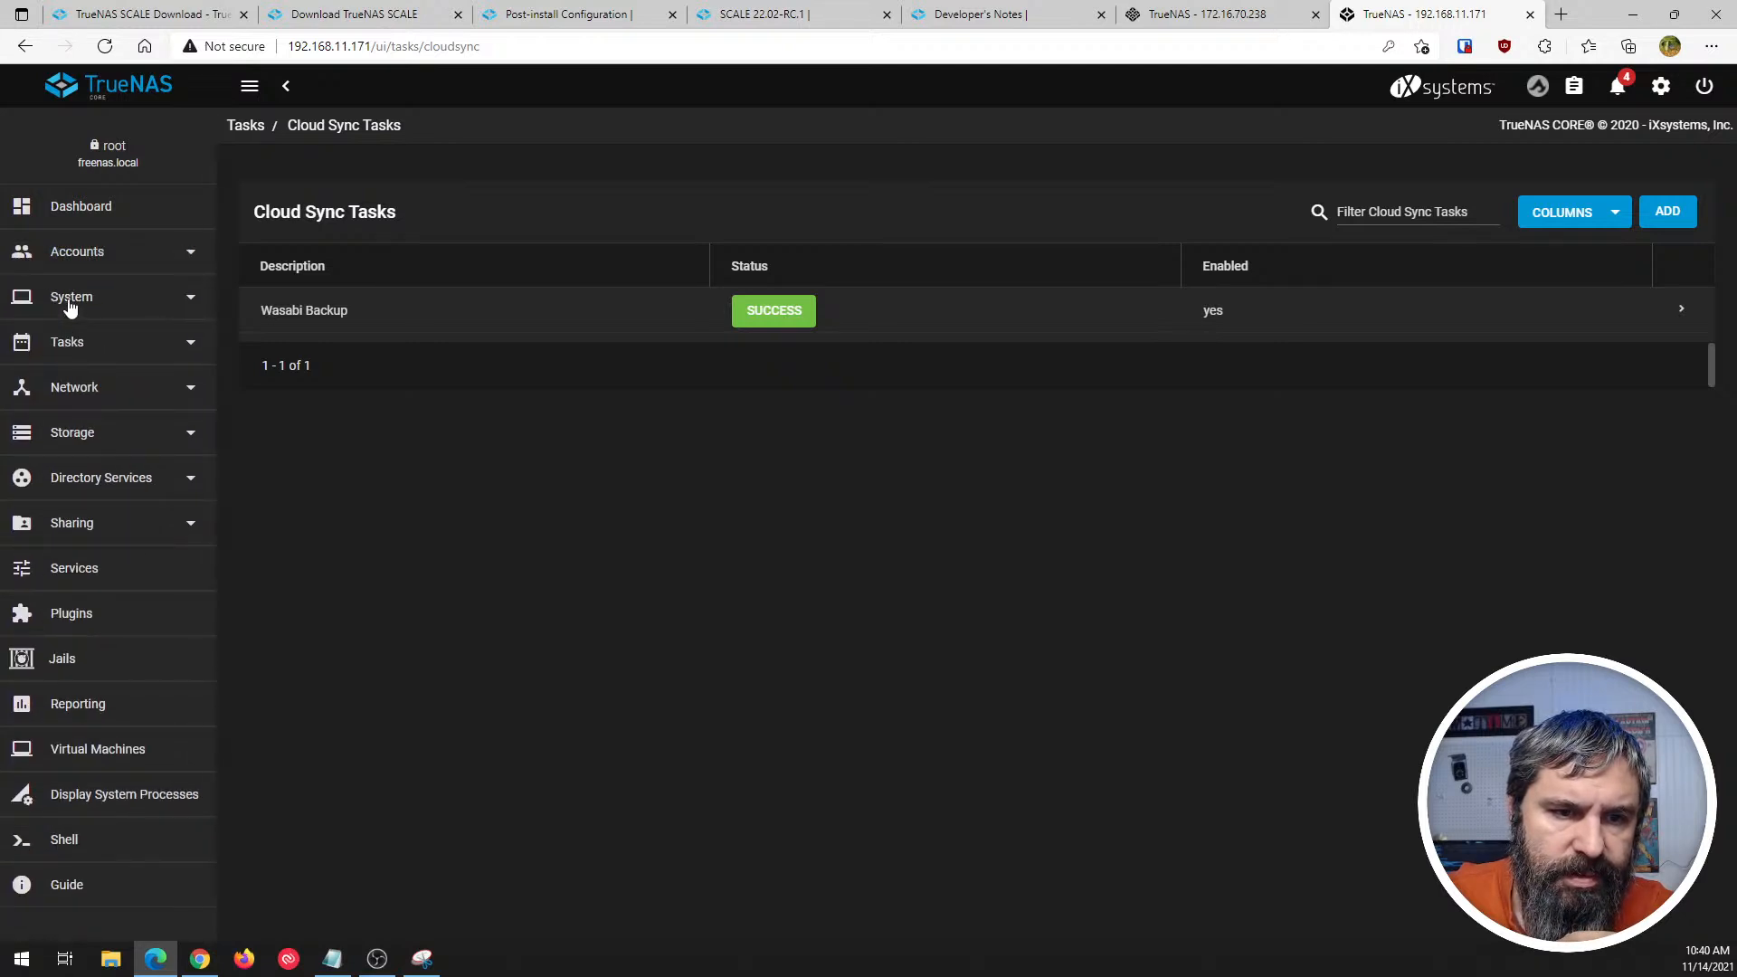
pyautogui.click(69, 305)
pyautogui.scroll(-4, 116, 573)
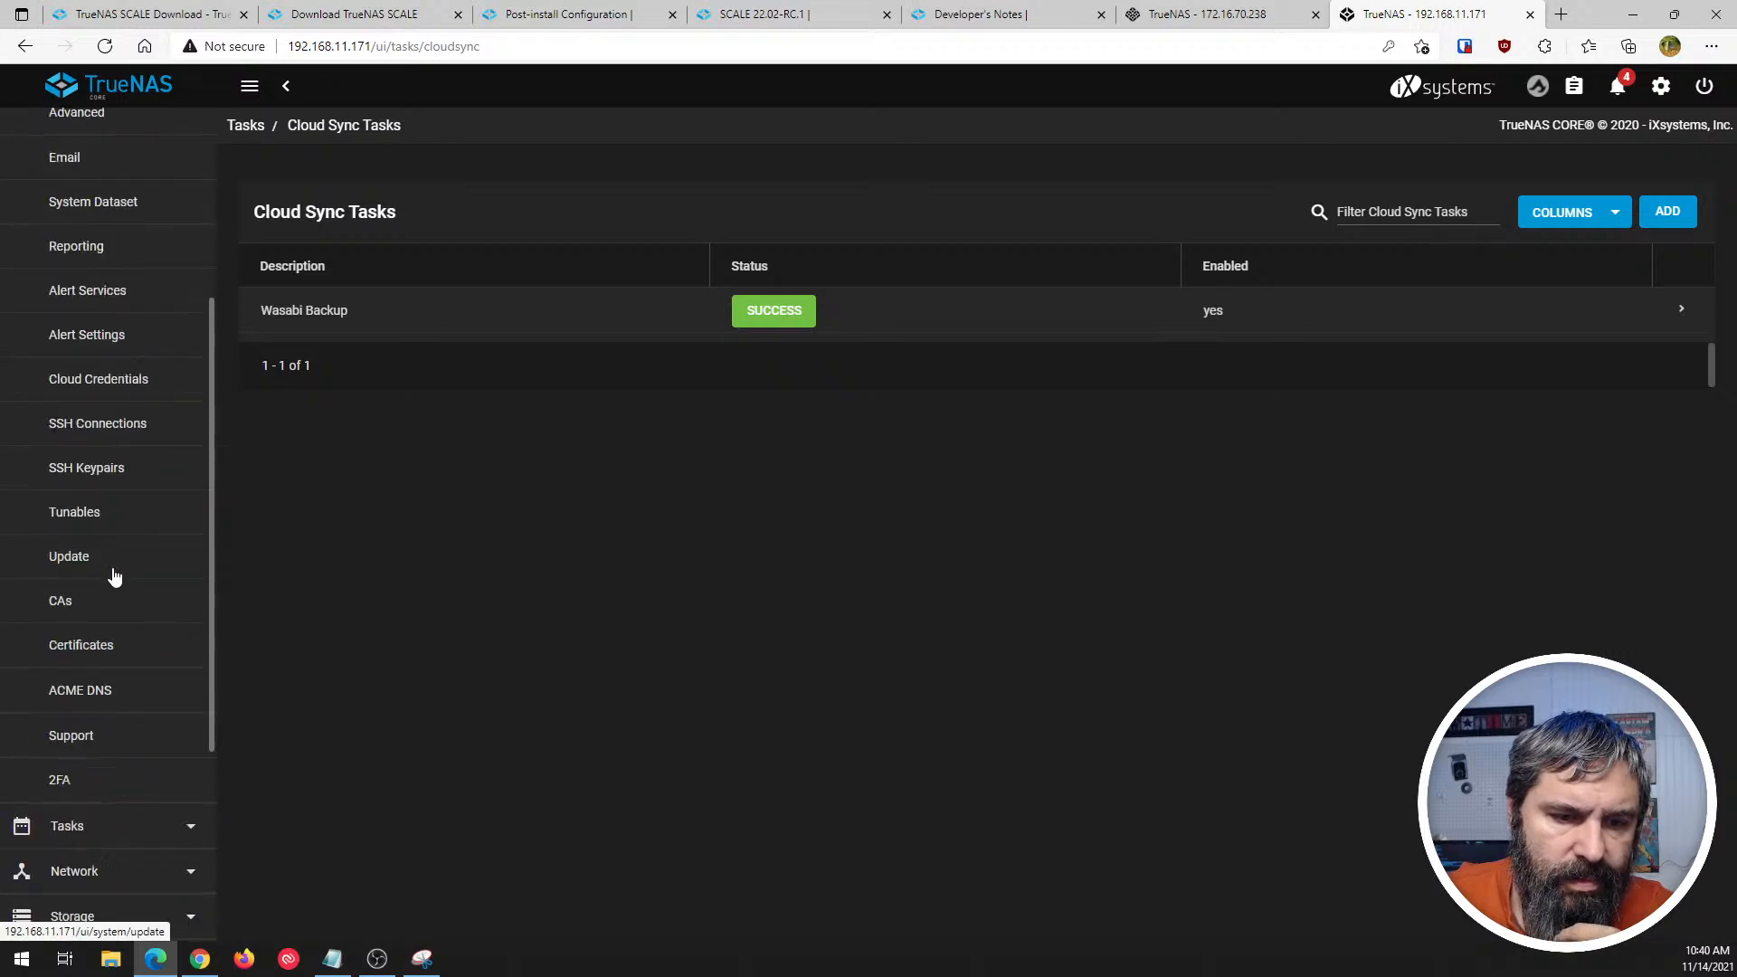
pyautogui.scroll(-2, 114, 578)
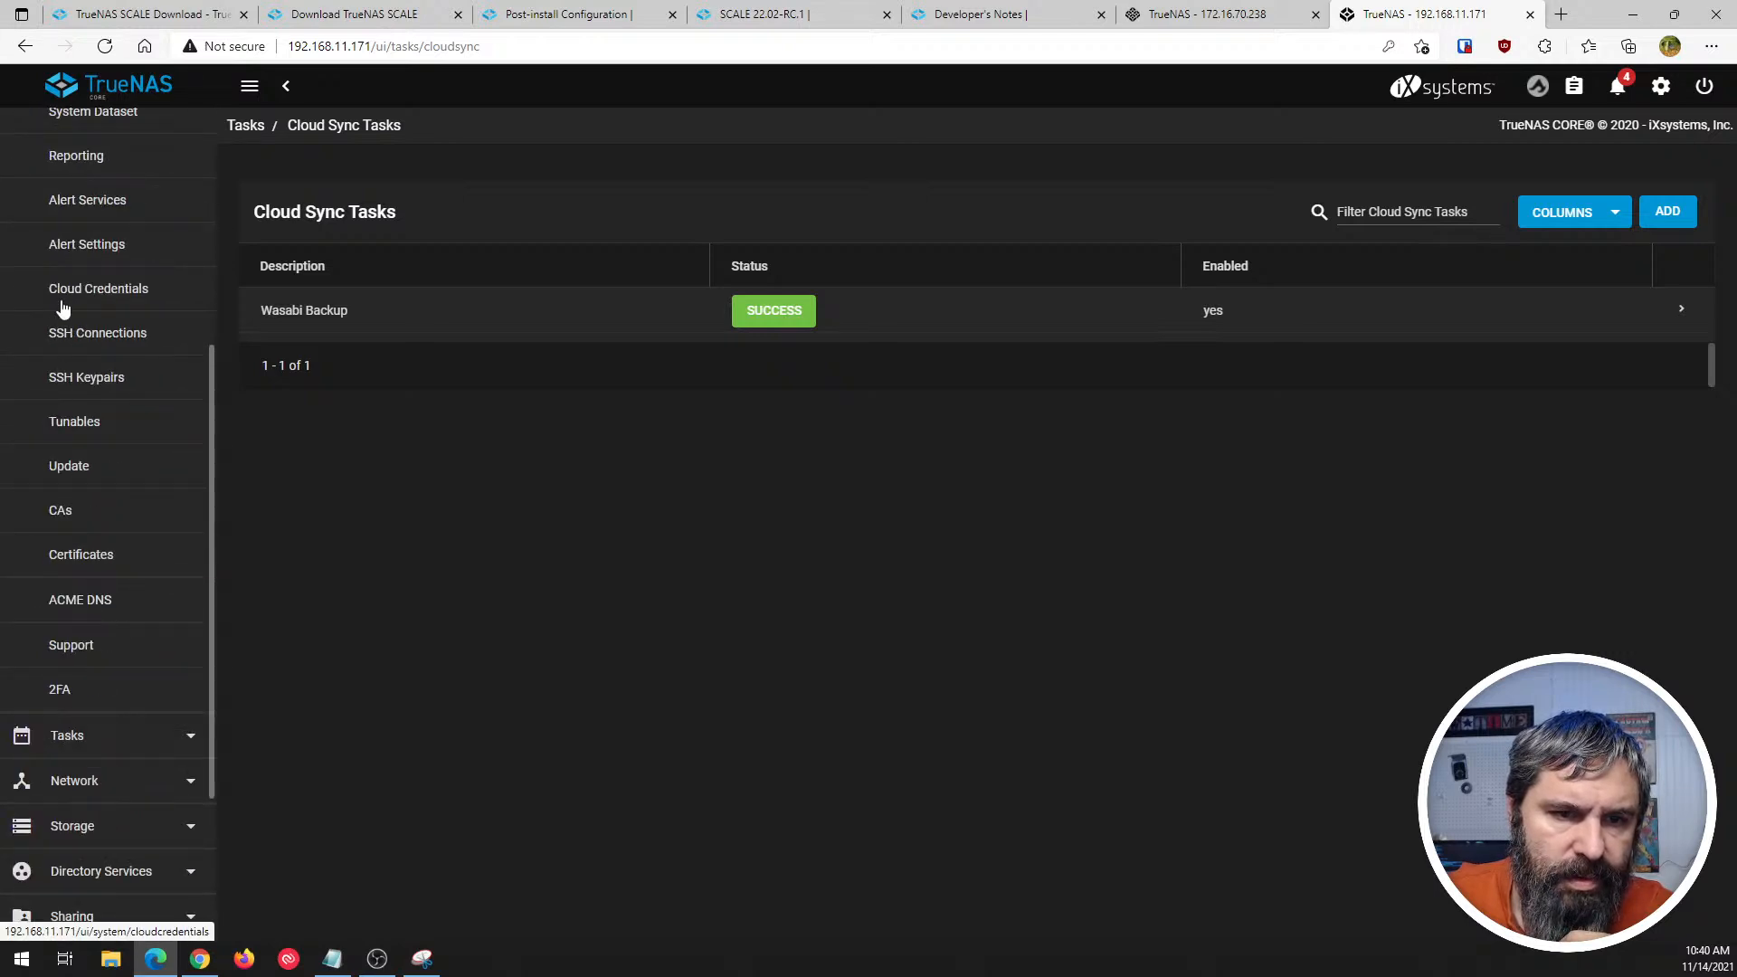
pyautogui.click(63, 307)
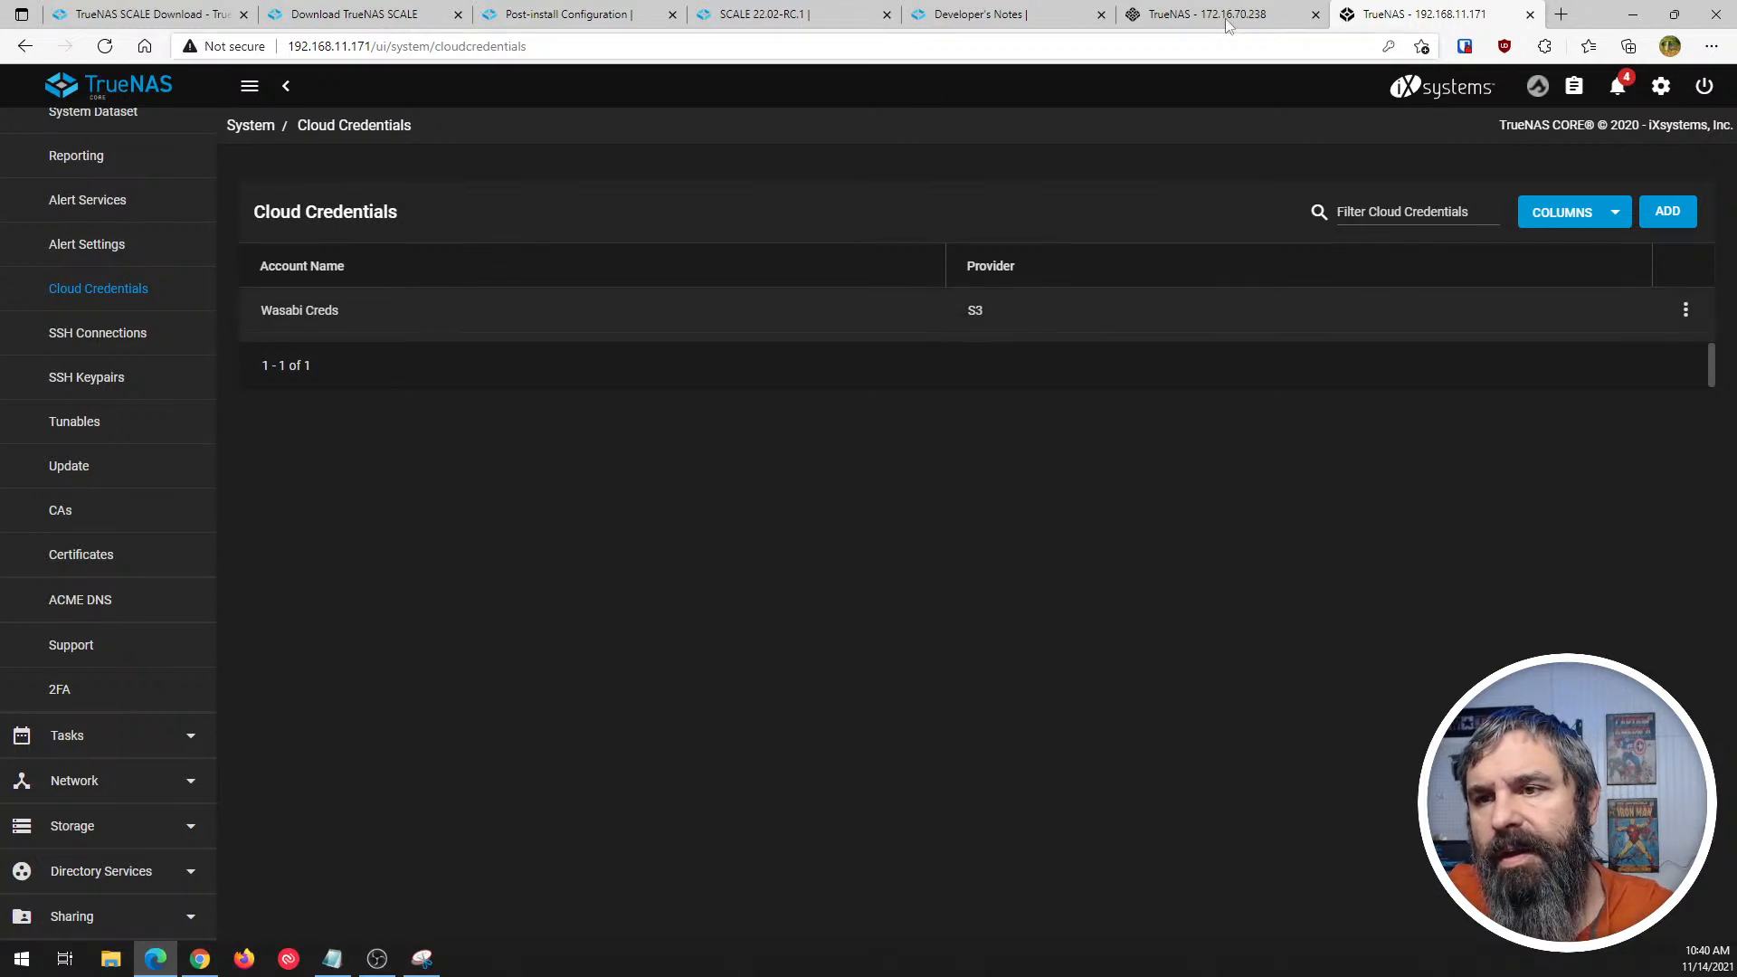
pyautogui.scroll(5, 167, 330)
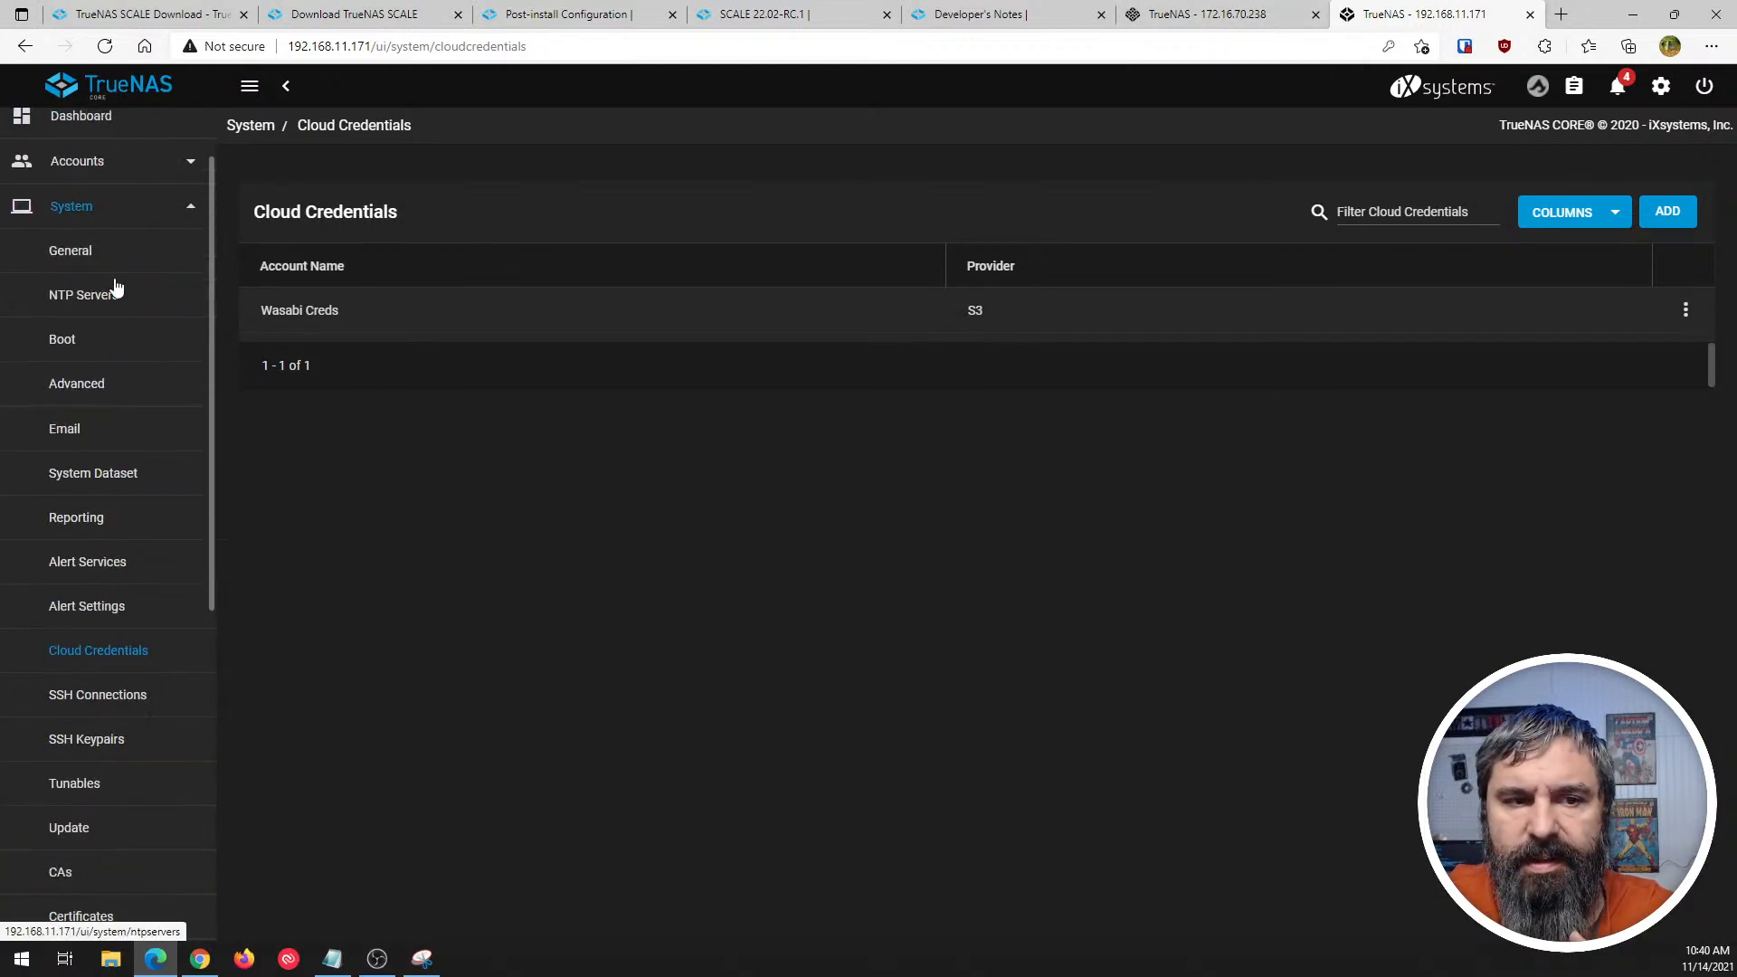
pyautogui.click(109, 206)
# - In SCALE, look through the Credentials group, viewing the Directory Services and Two-Factor Auth pages
pyautogui.click(1222, 16)
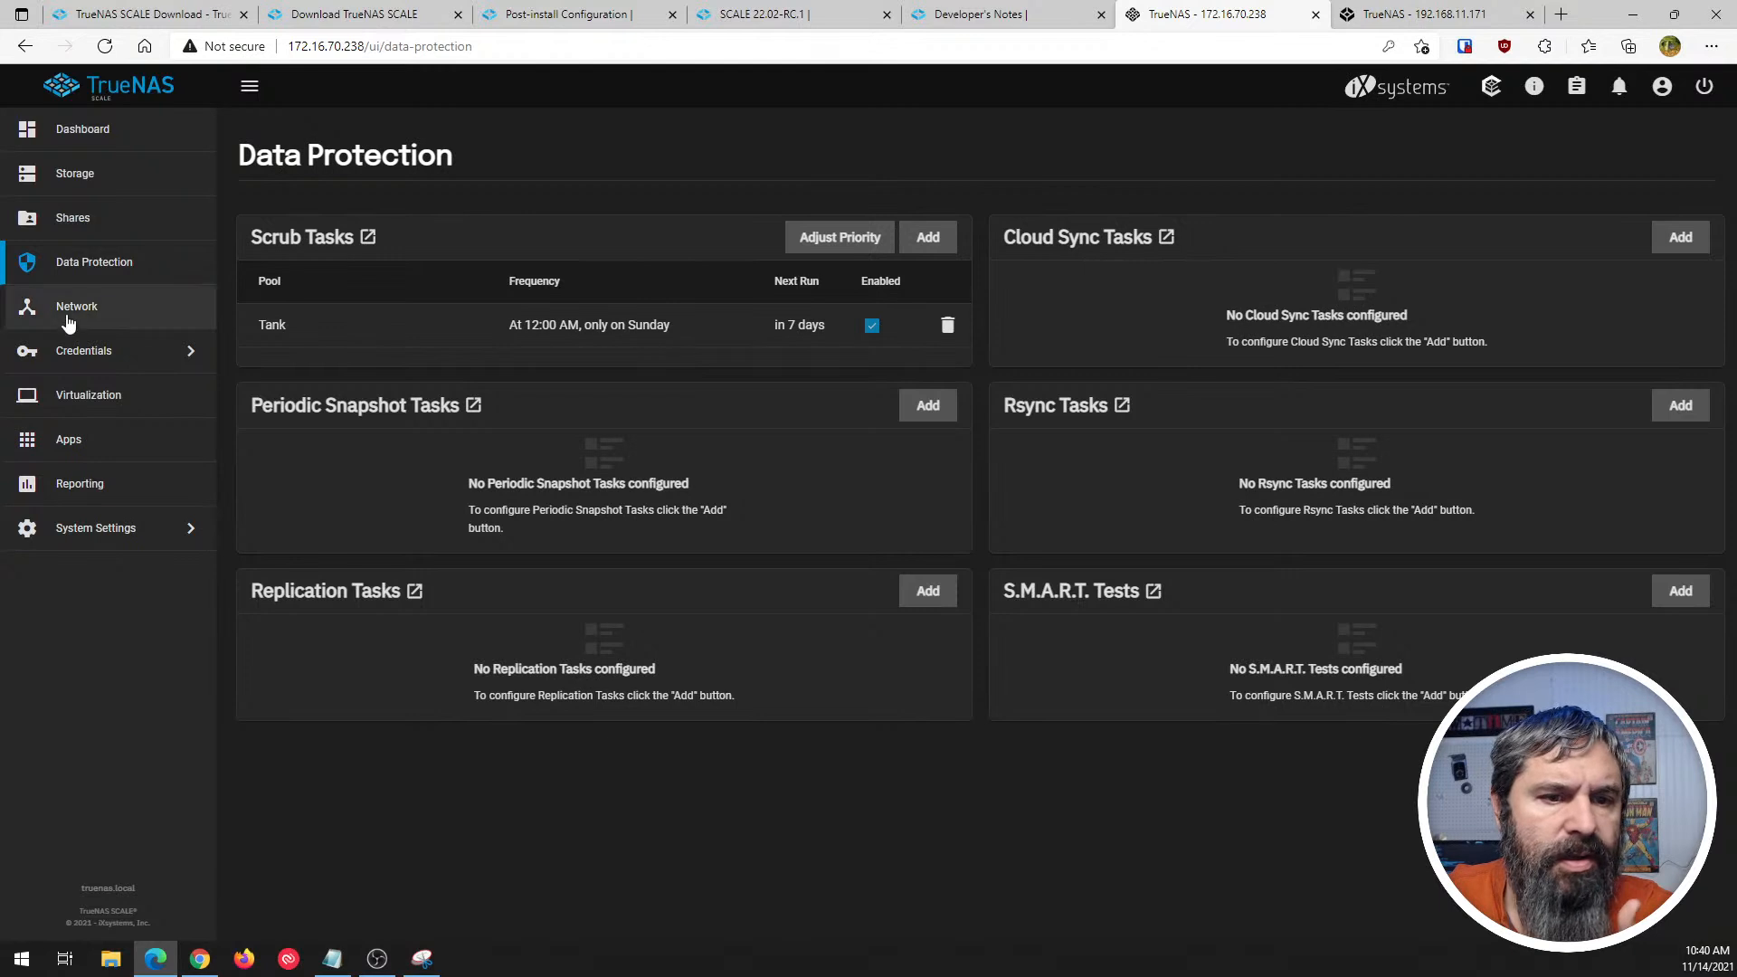
pyautogui.click(85, 352)
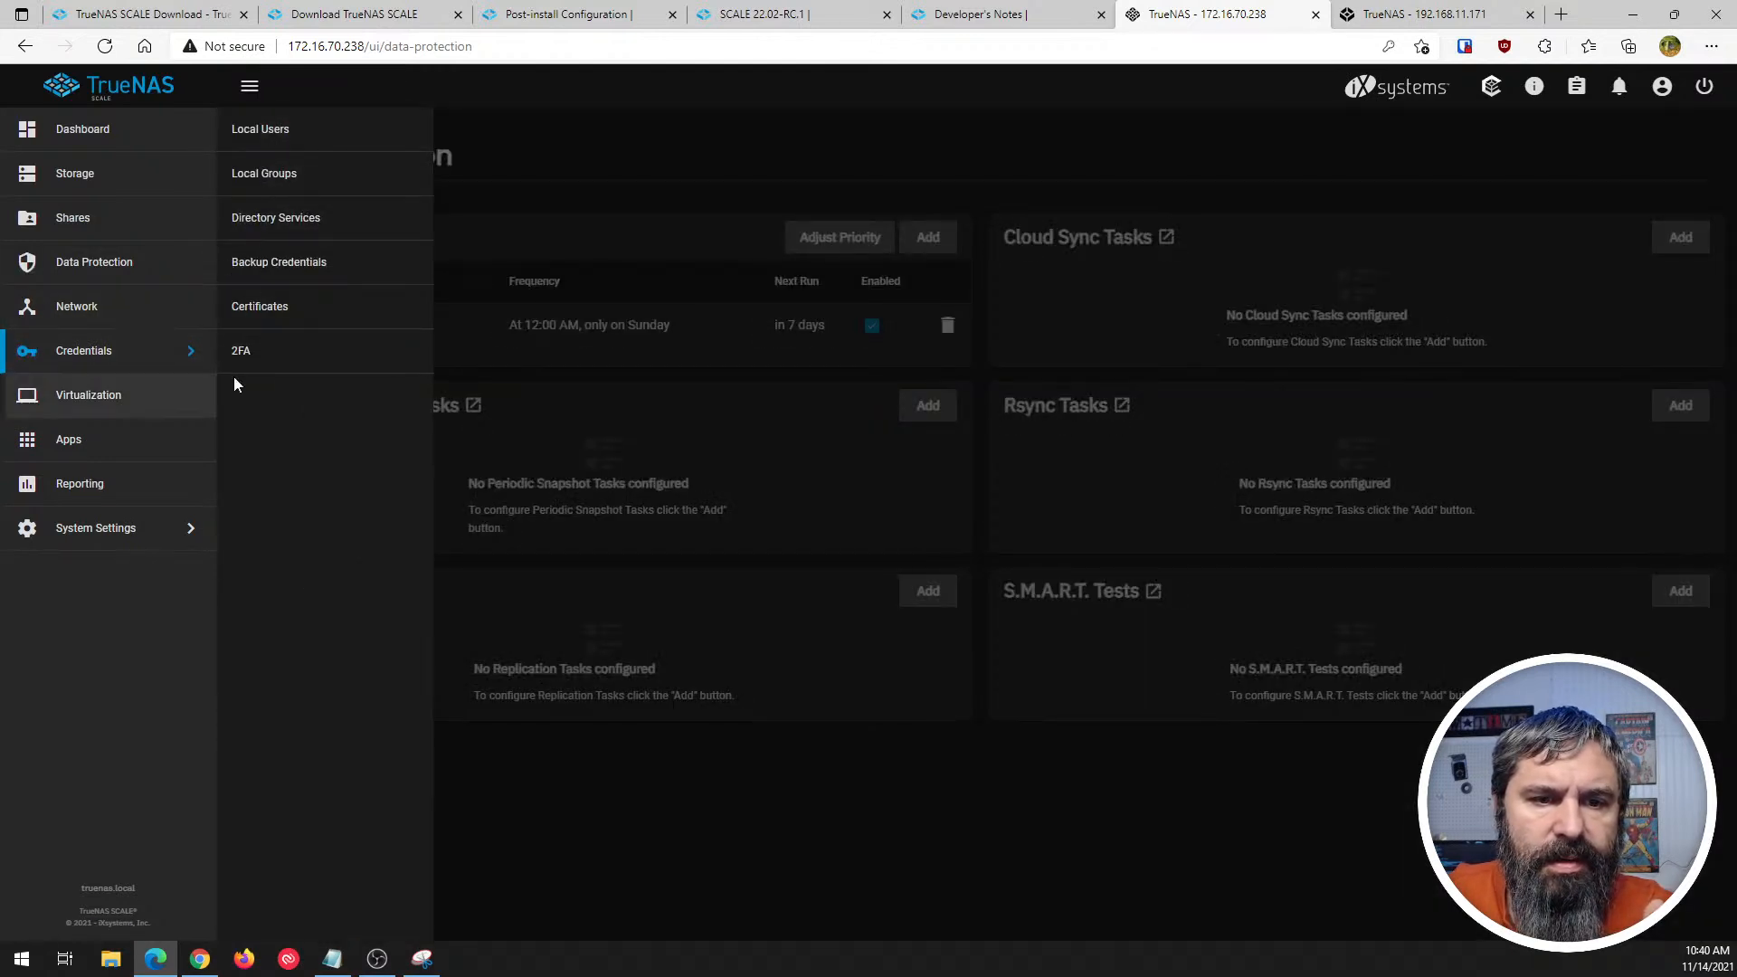
pyautogui.click(272, 226)
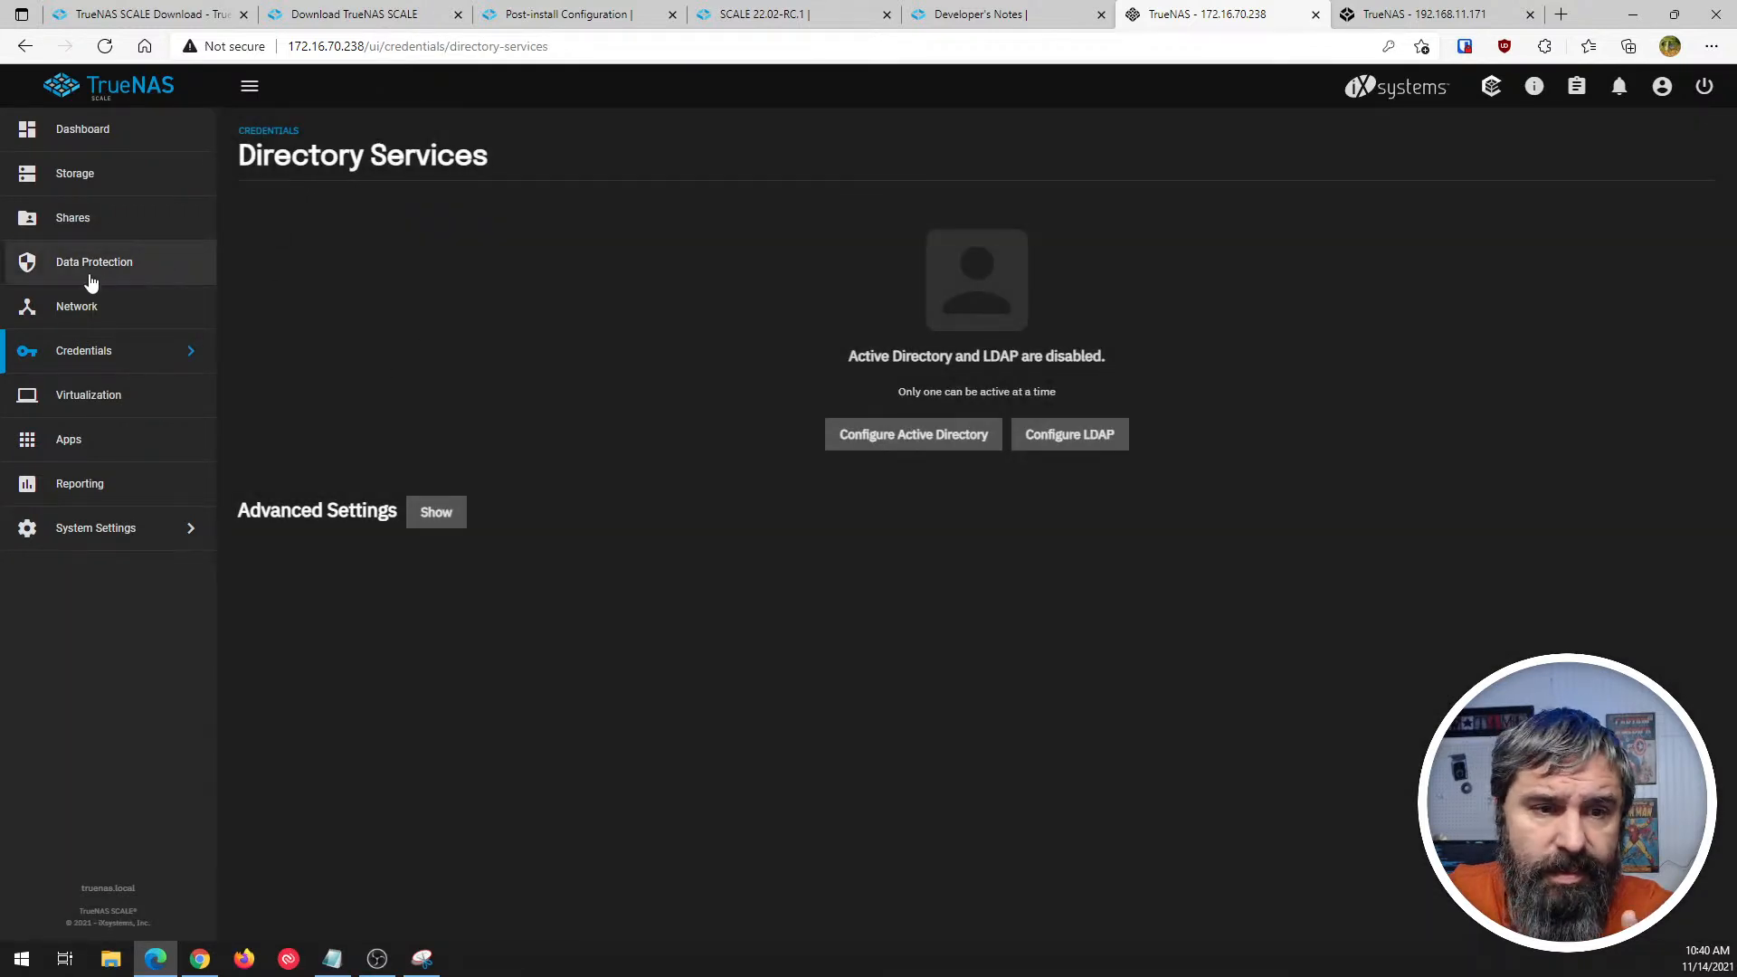
pyautogui.click(64, 353)
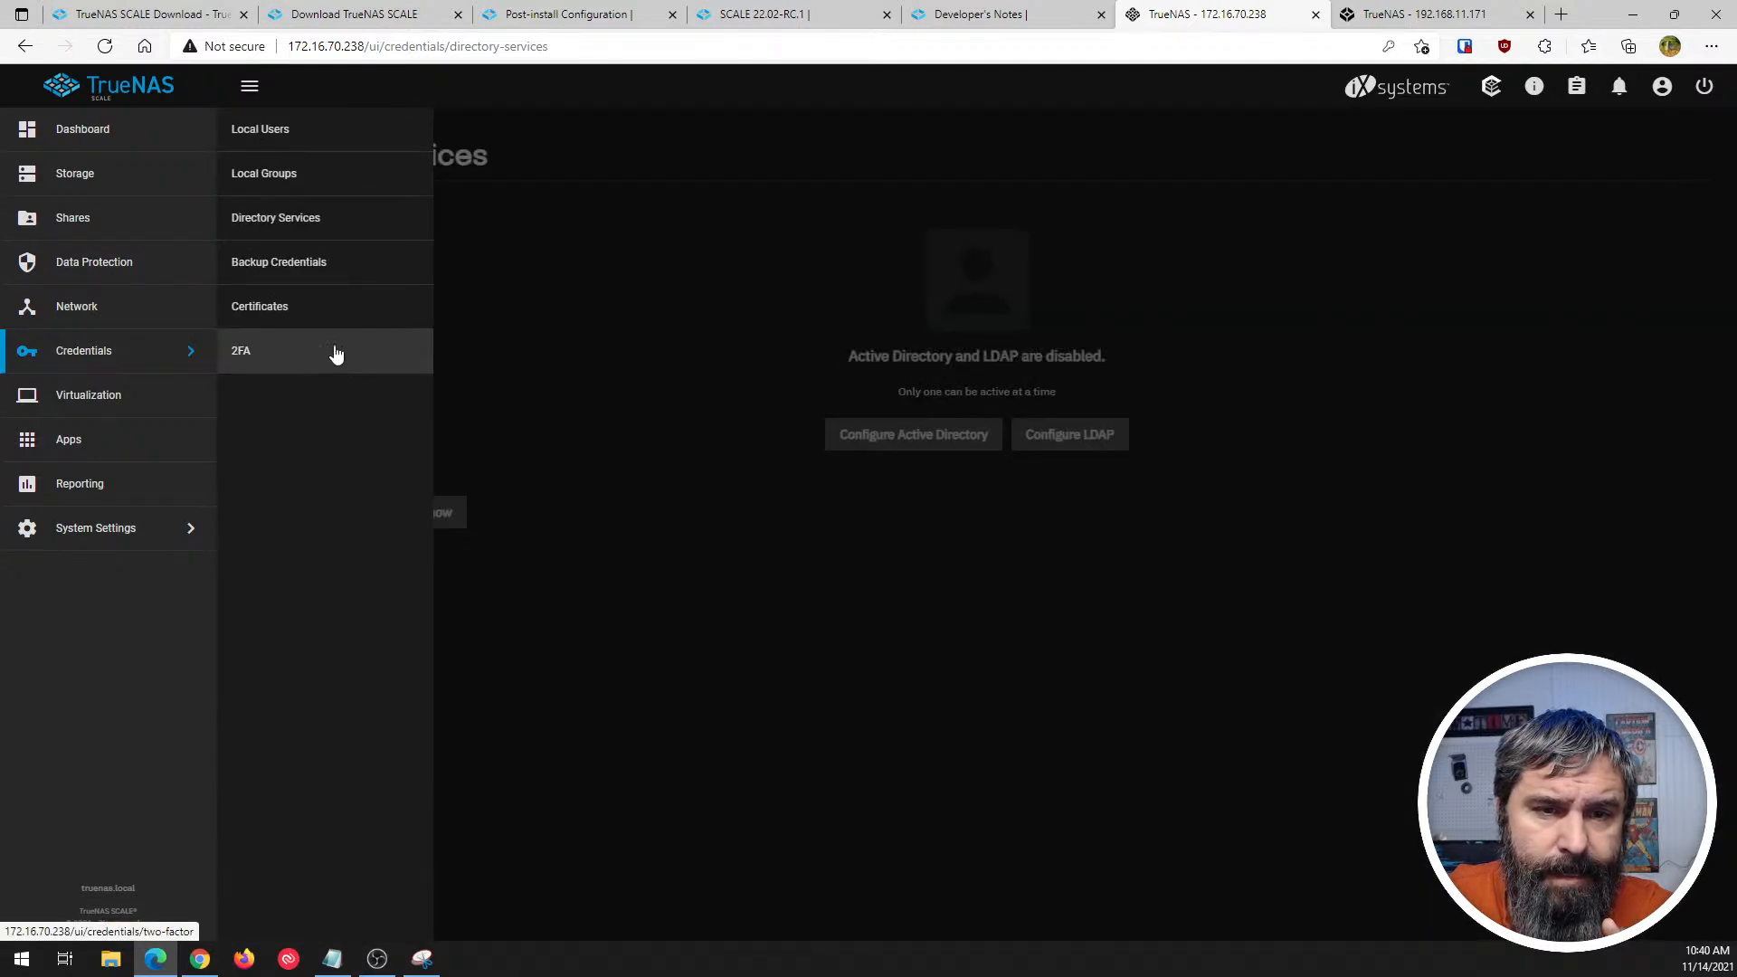
pyautogui.click(268, 355)
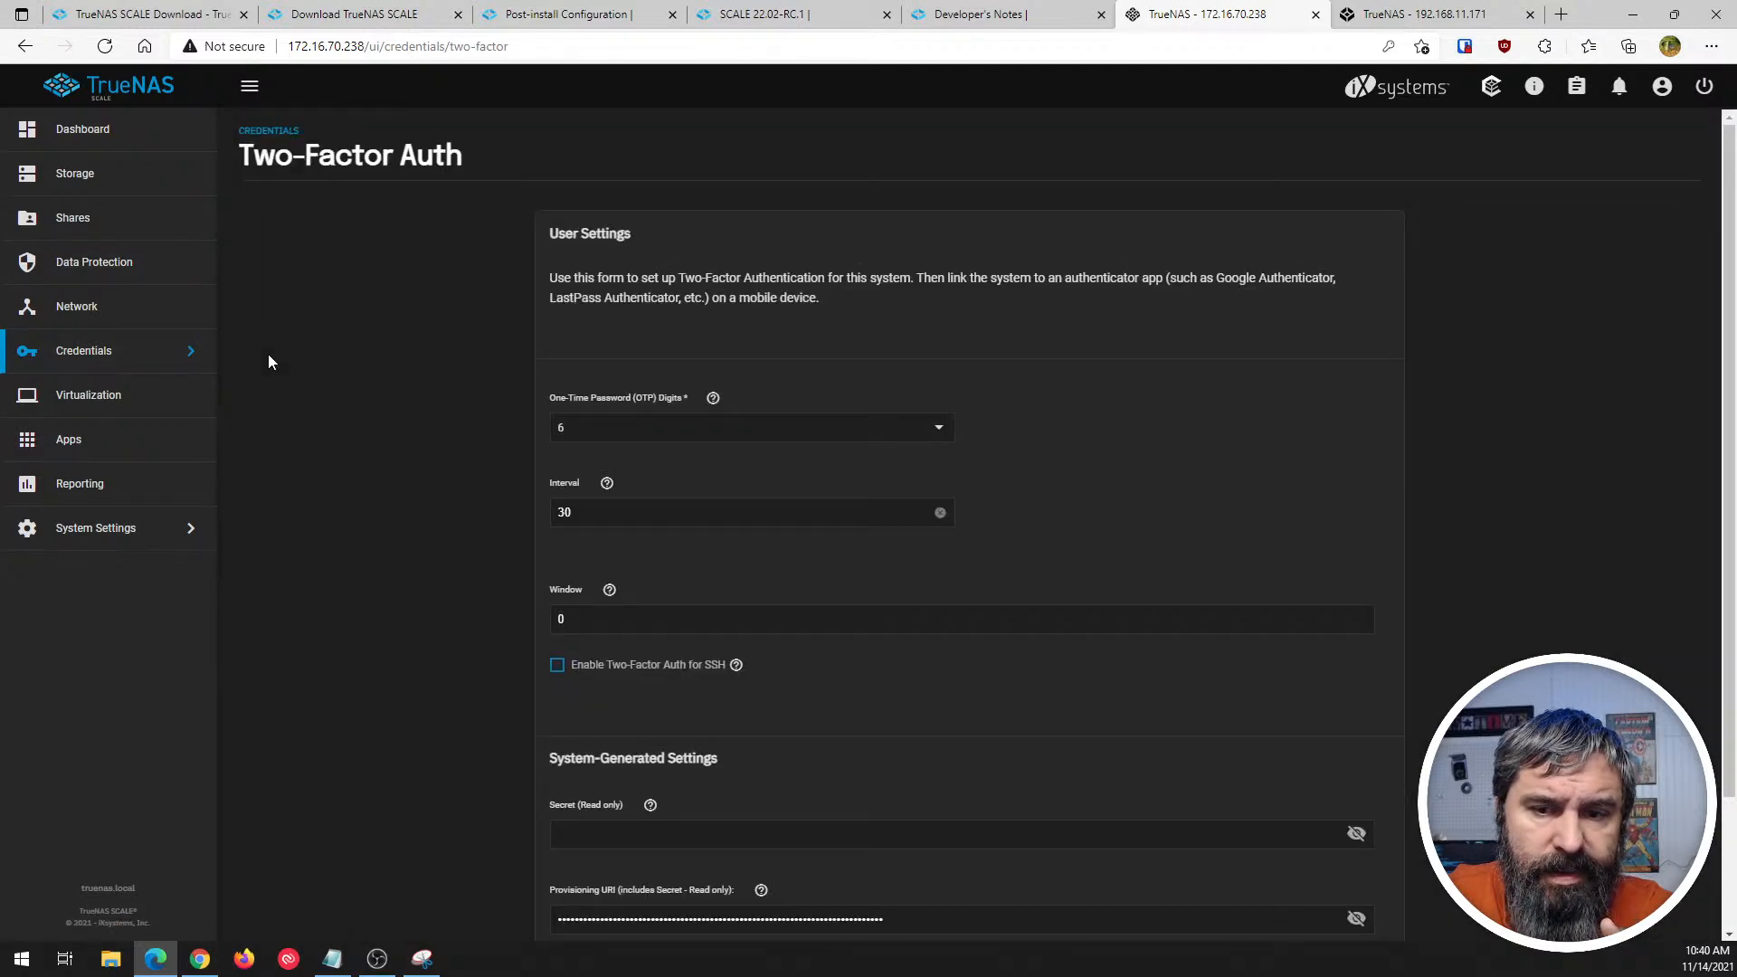
# - View SCALE's Backup Credentials page, check the other entries in the Credentials group, and return to the page
pyautogui.click(100, 370)
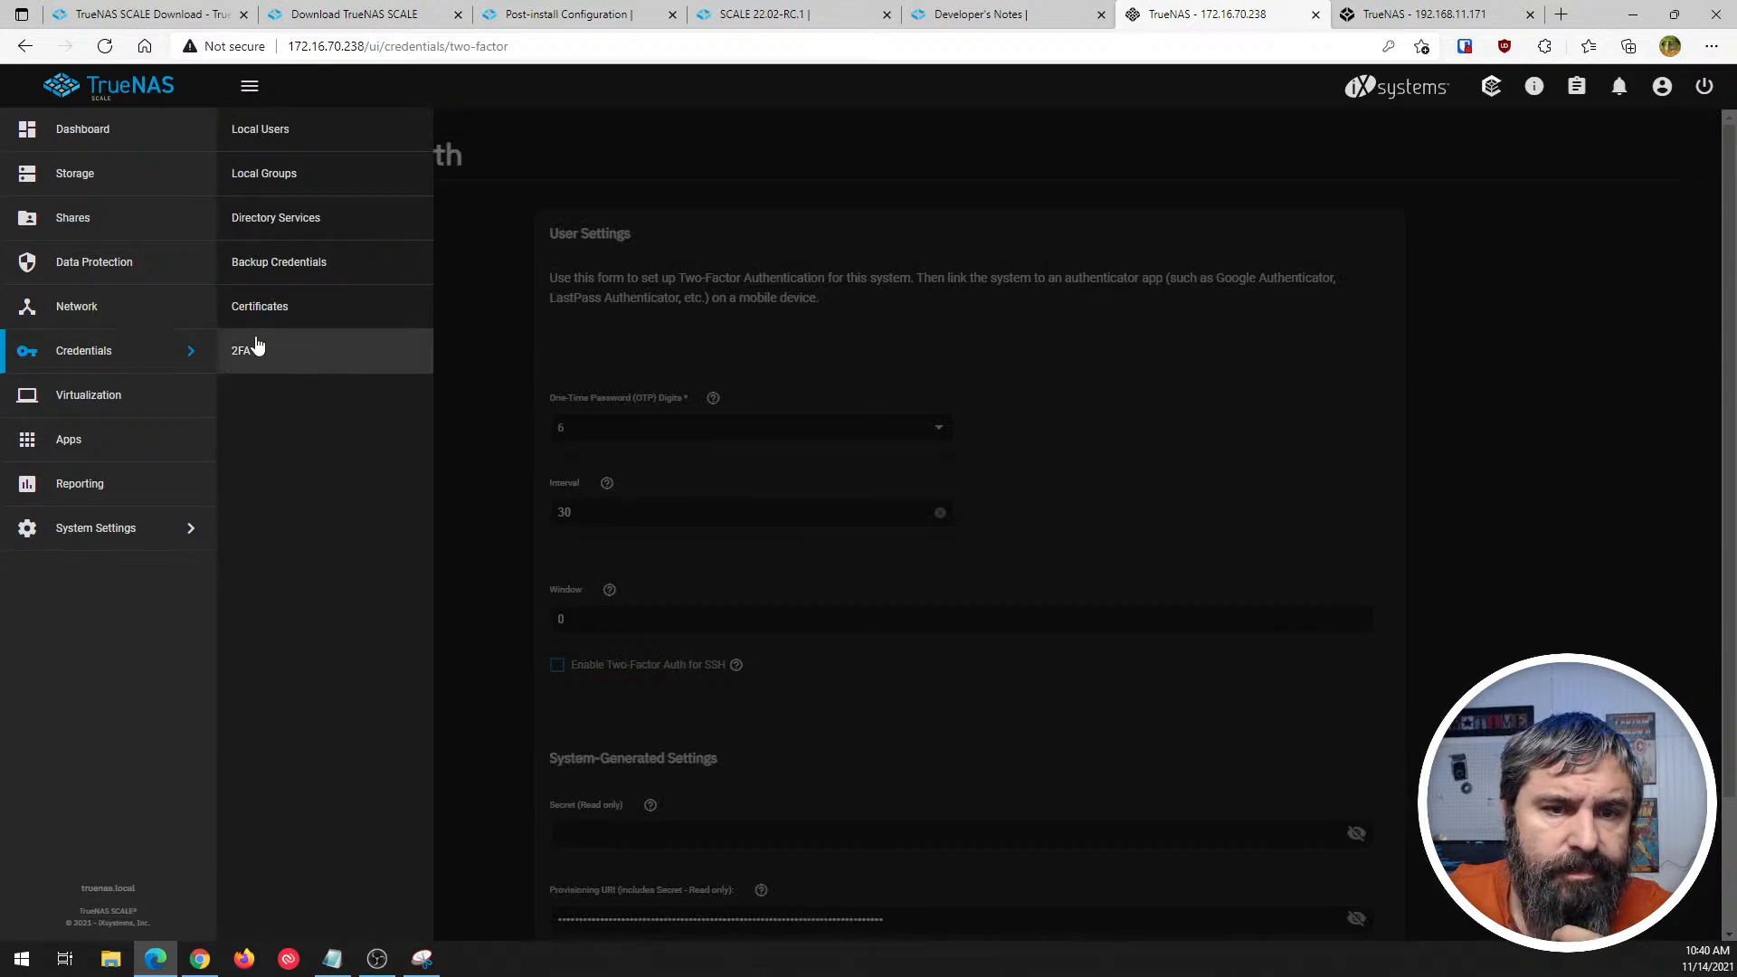
pyautogui.click(281, 264)
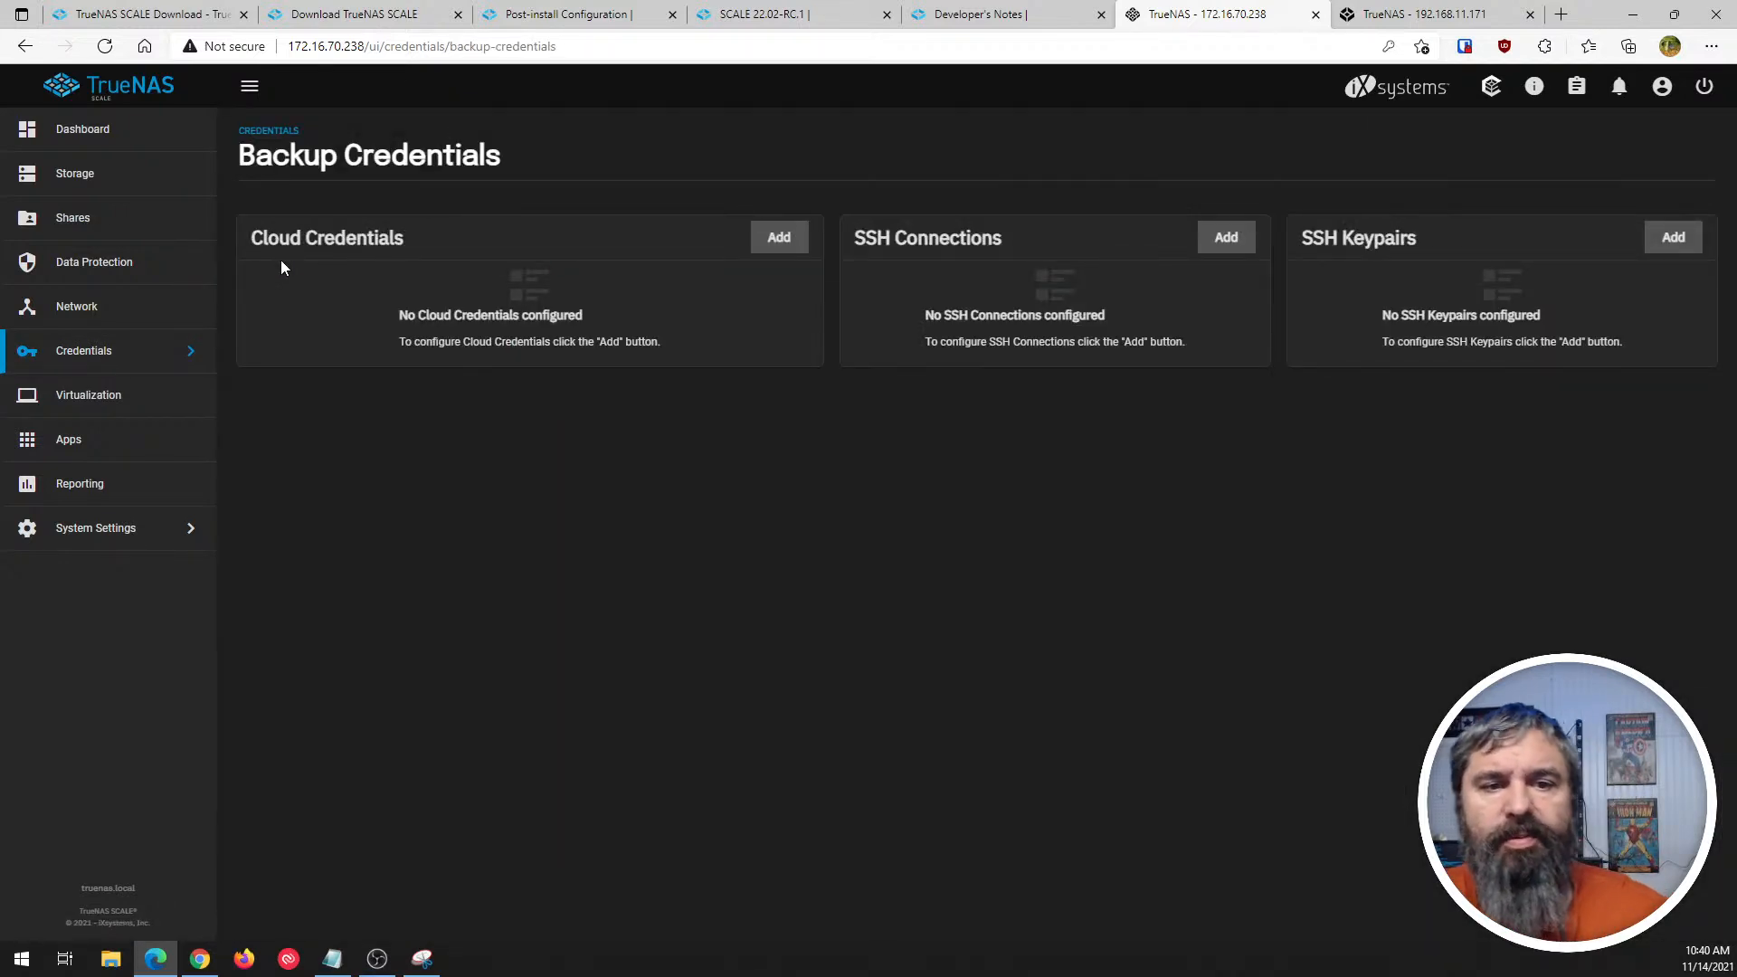
pyautogui.click(170, 353)
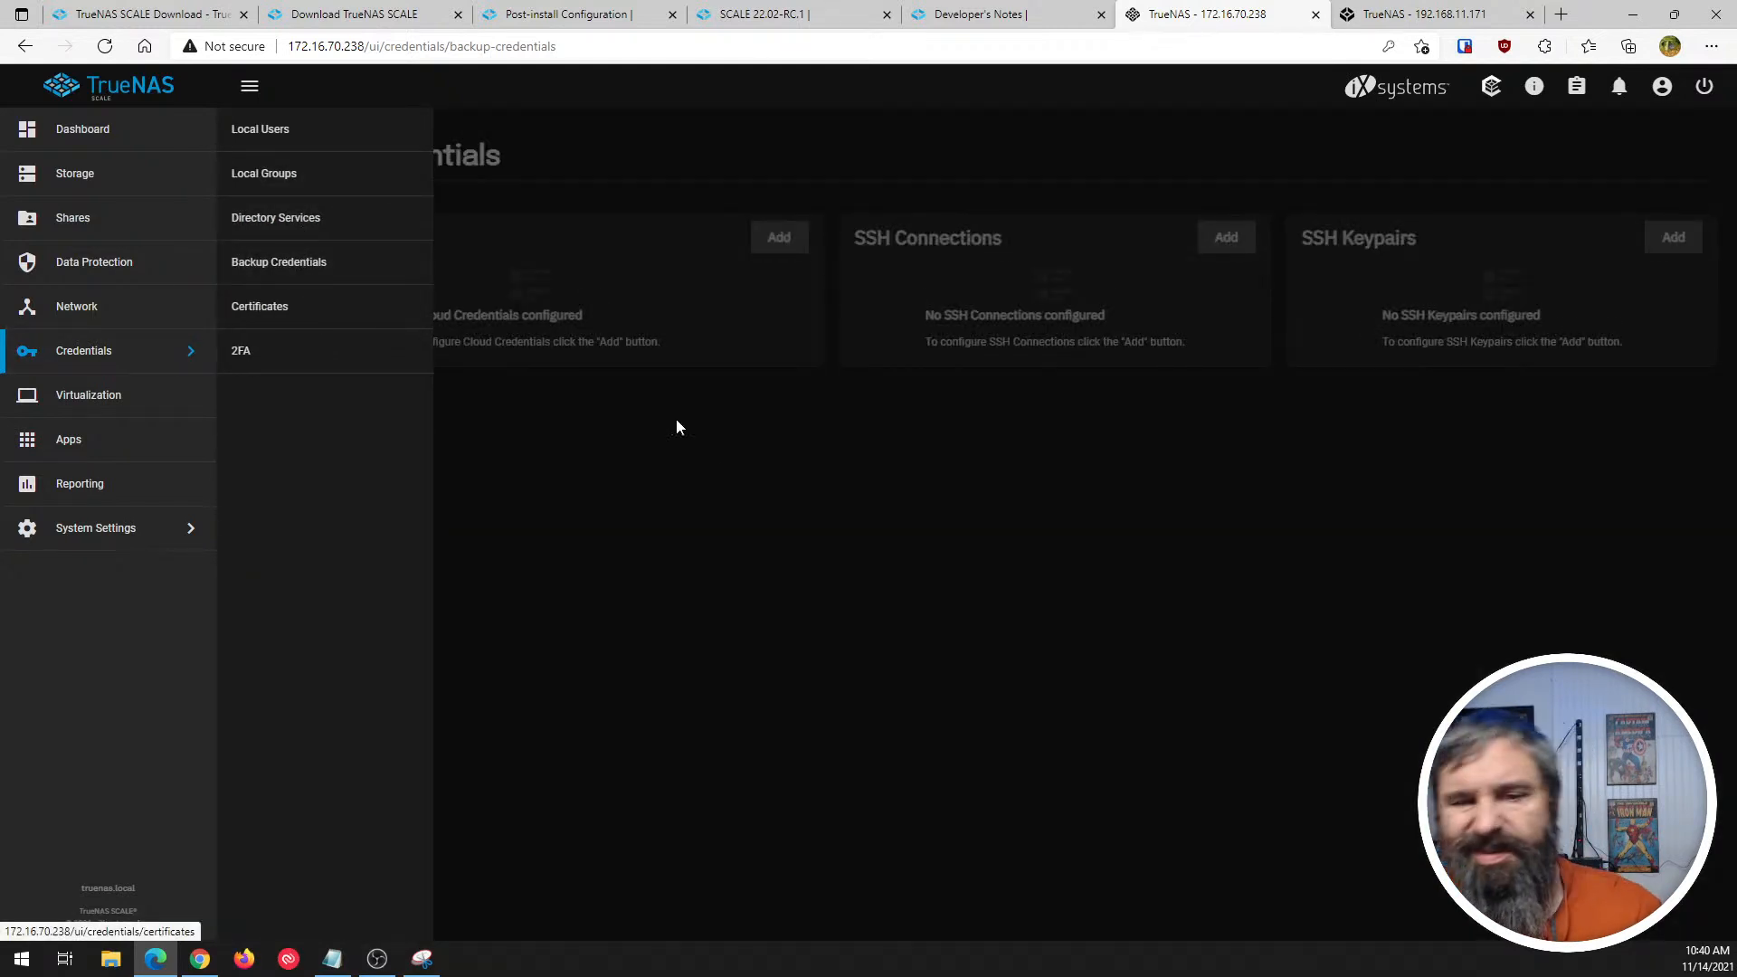
pyautogui.click(731, 466)
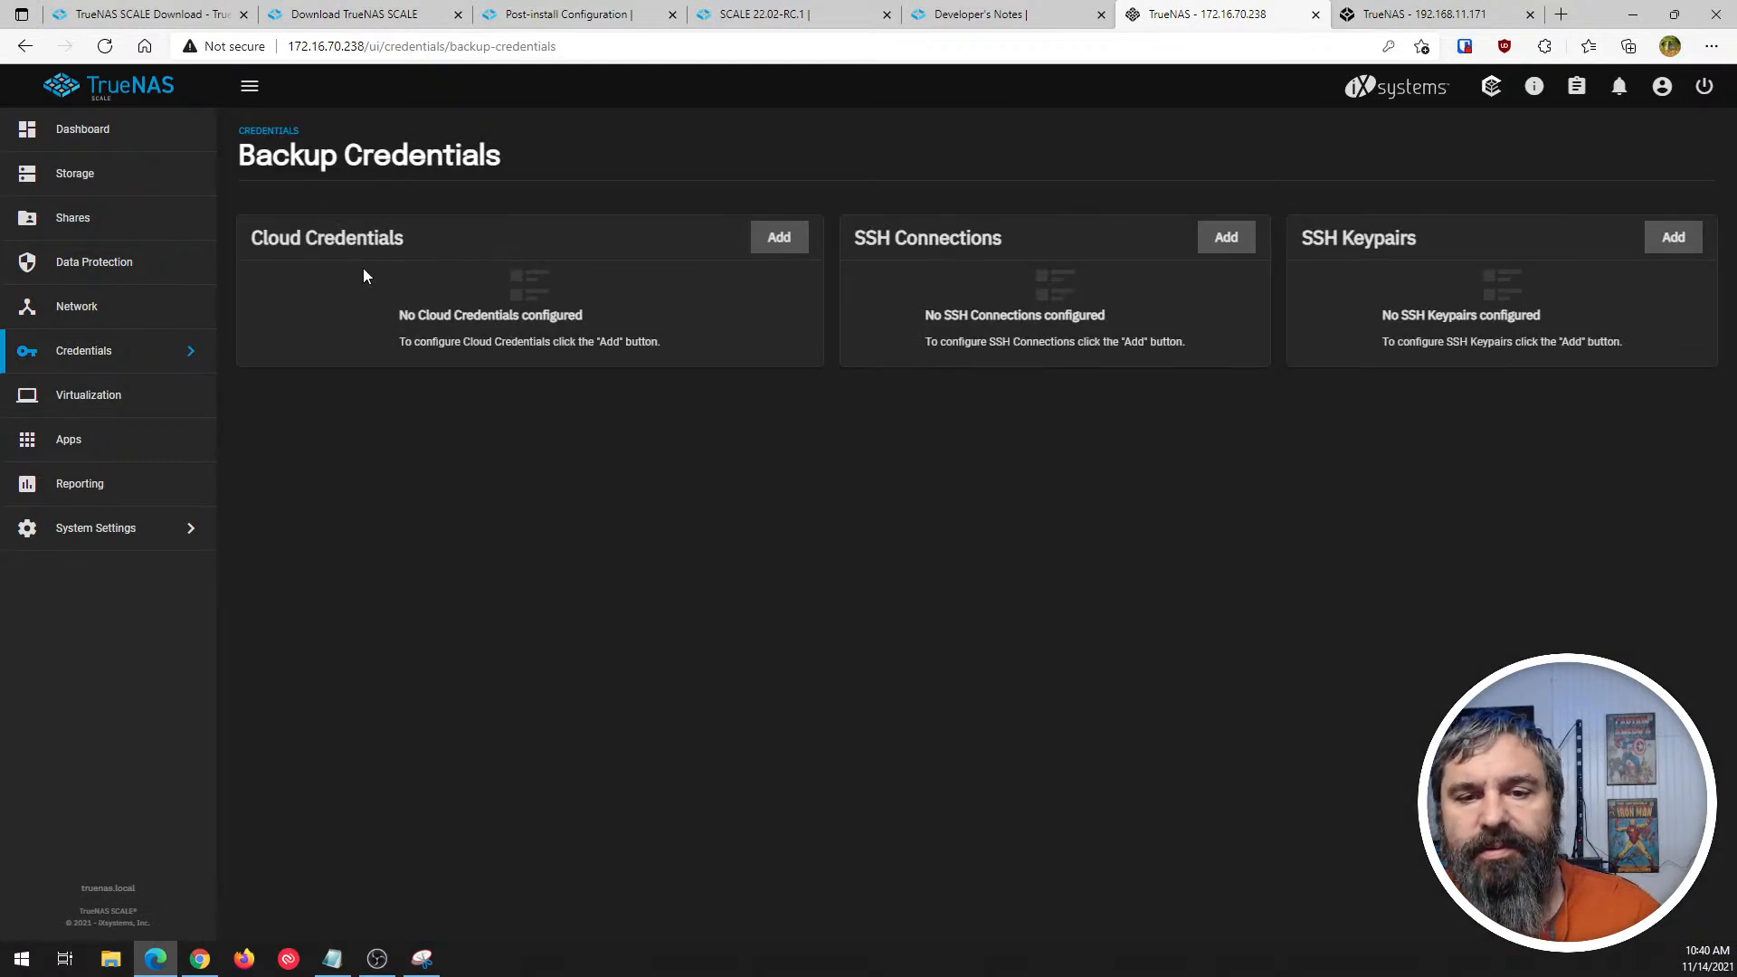
# - Start a new cloud credential, look through the available providers from Amazon S3 to Yandex, and keep Amazon S3
pyautogui.click(765, 246)
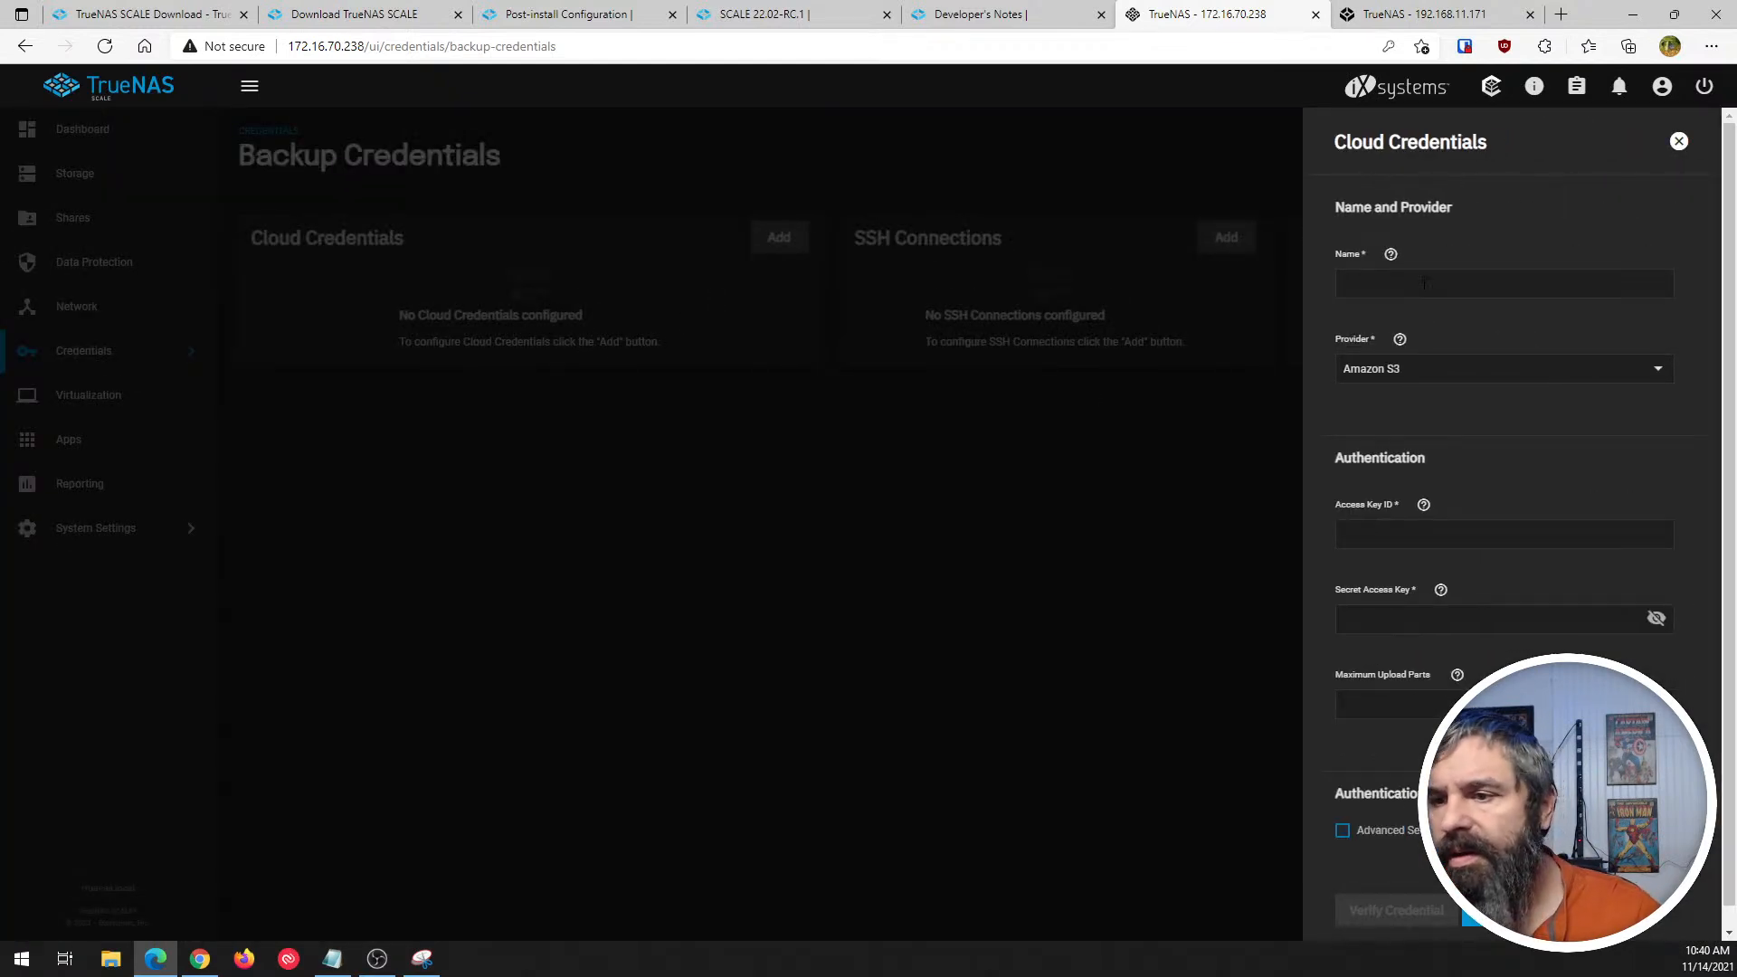
pyautogui.click(1438, 379)
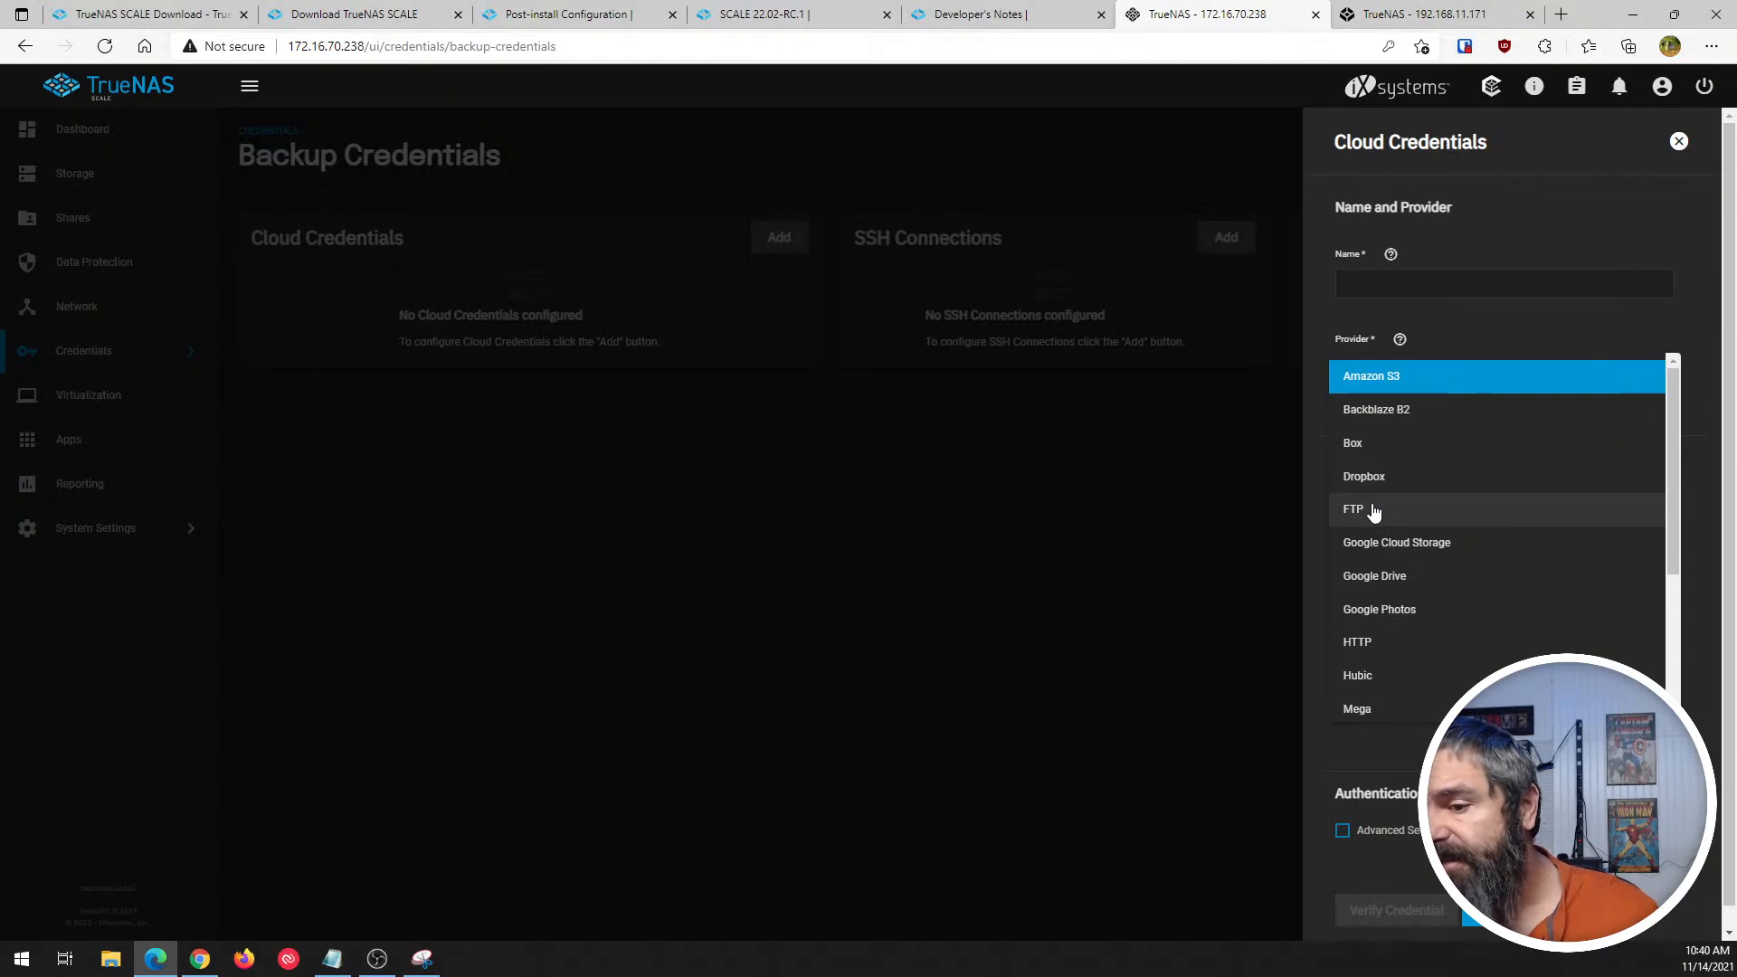
pyautogui.scroll(-1, 1451, 472)
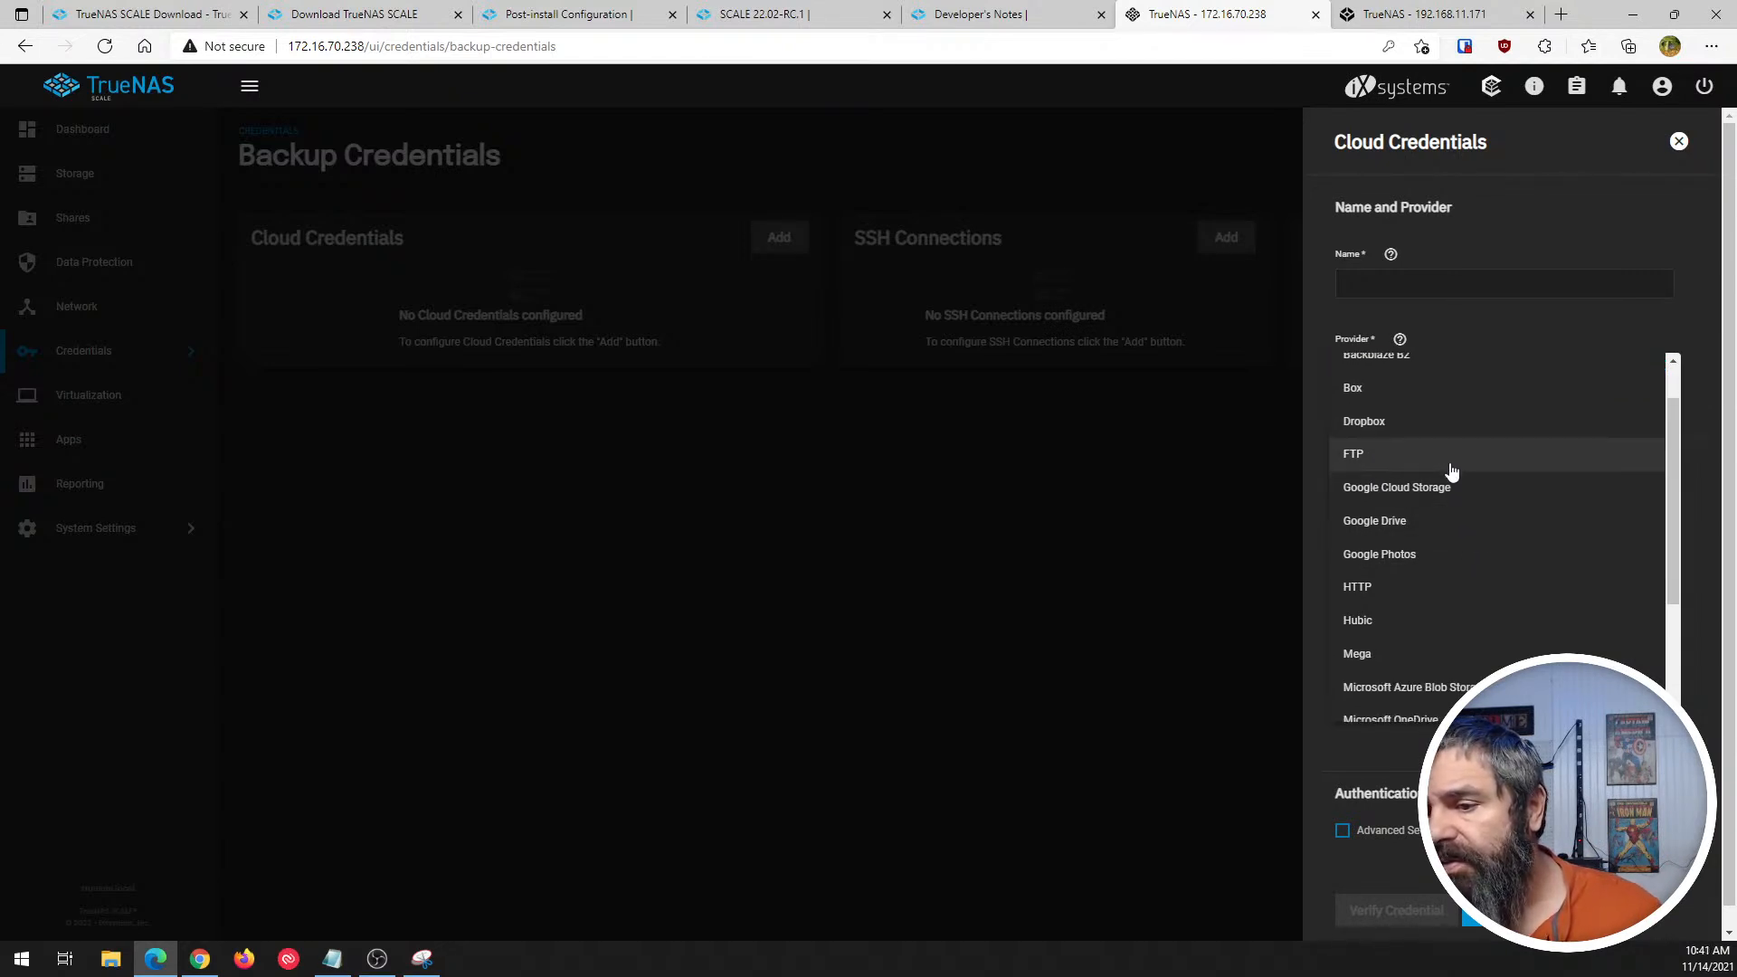
pyautogui.scroll(-1, 1450, 485)
pyautogui.scroll(-1, 1438, 461)
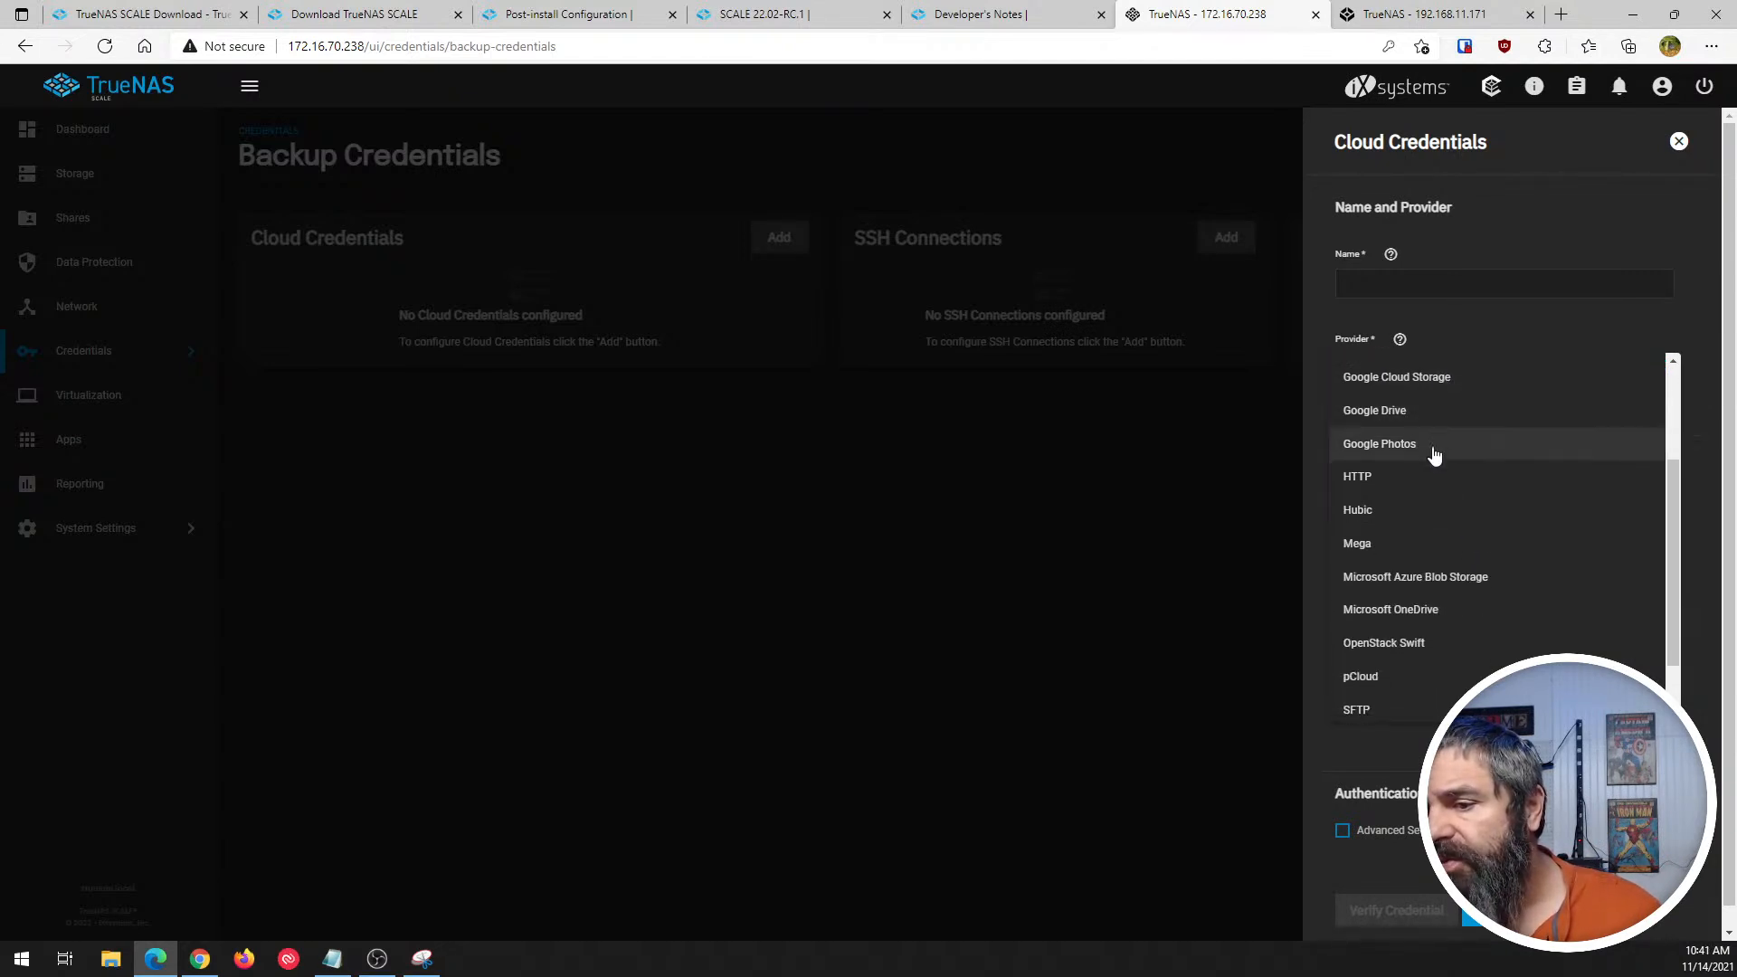
pyautogui.scroll(-1, 1428, 449)
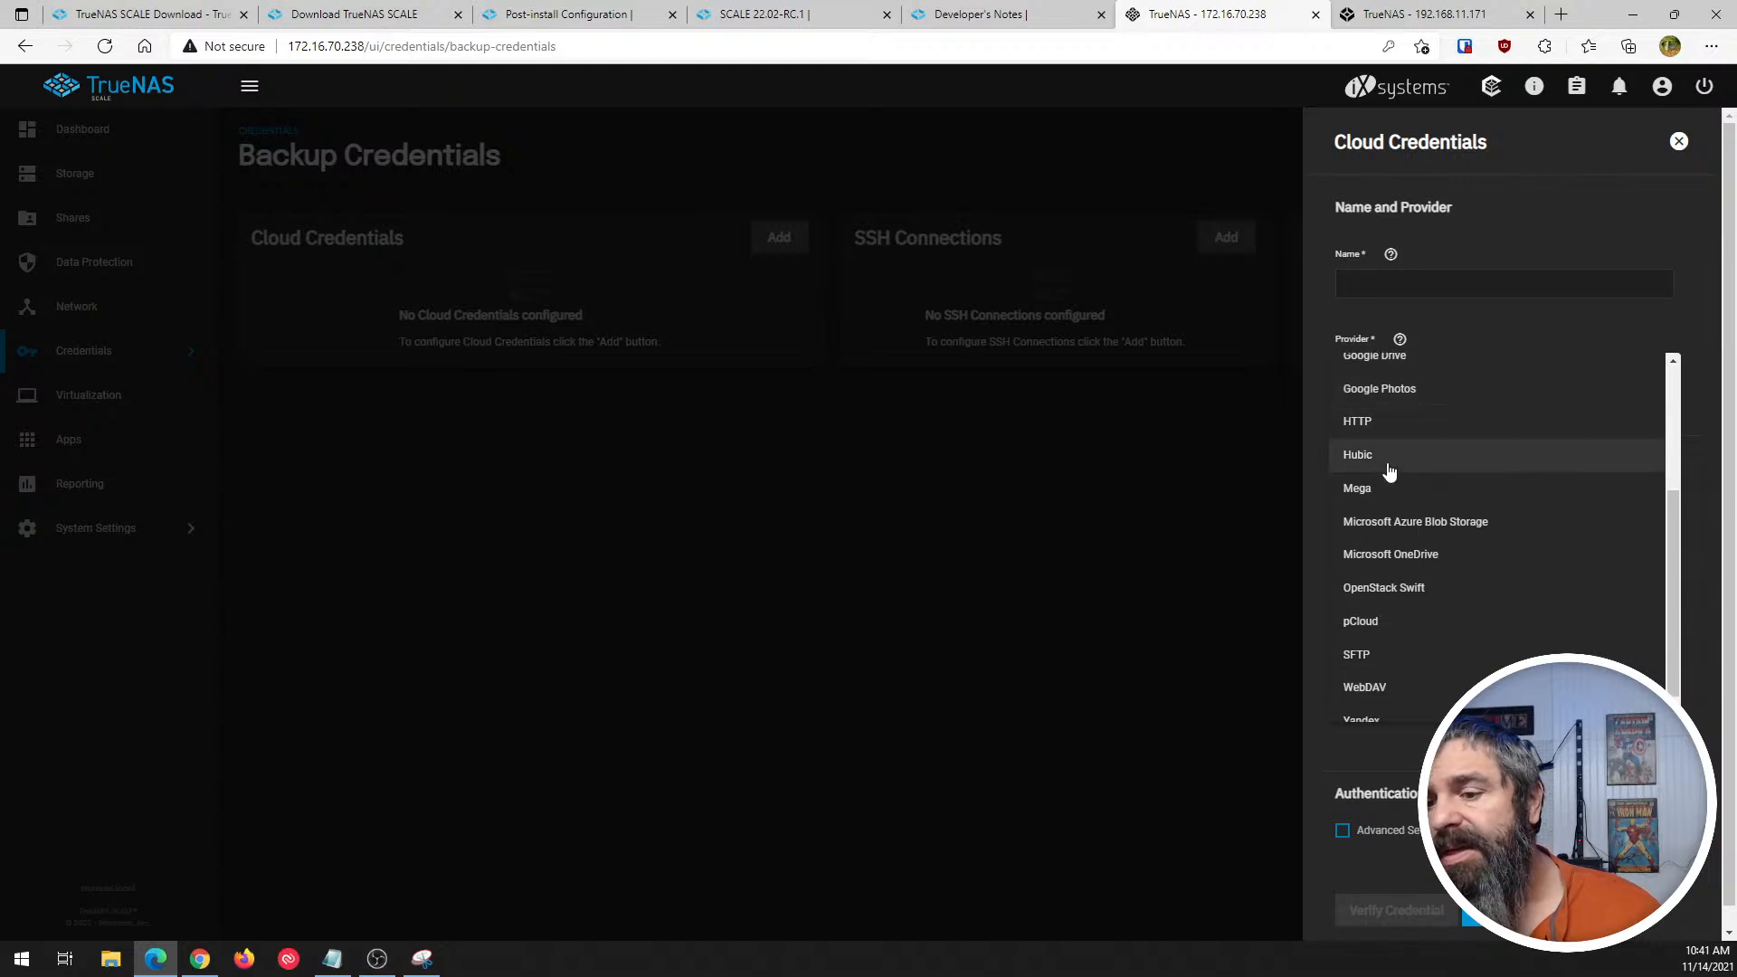
pyautogui.scroll(-1, 1388, 472)
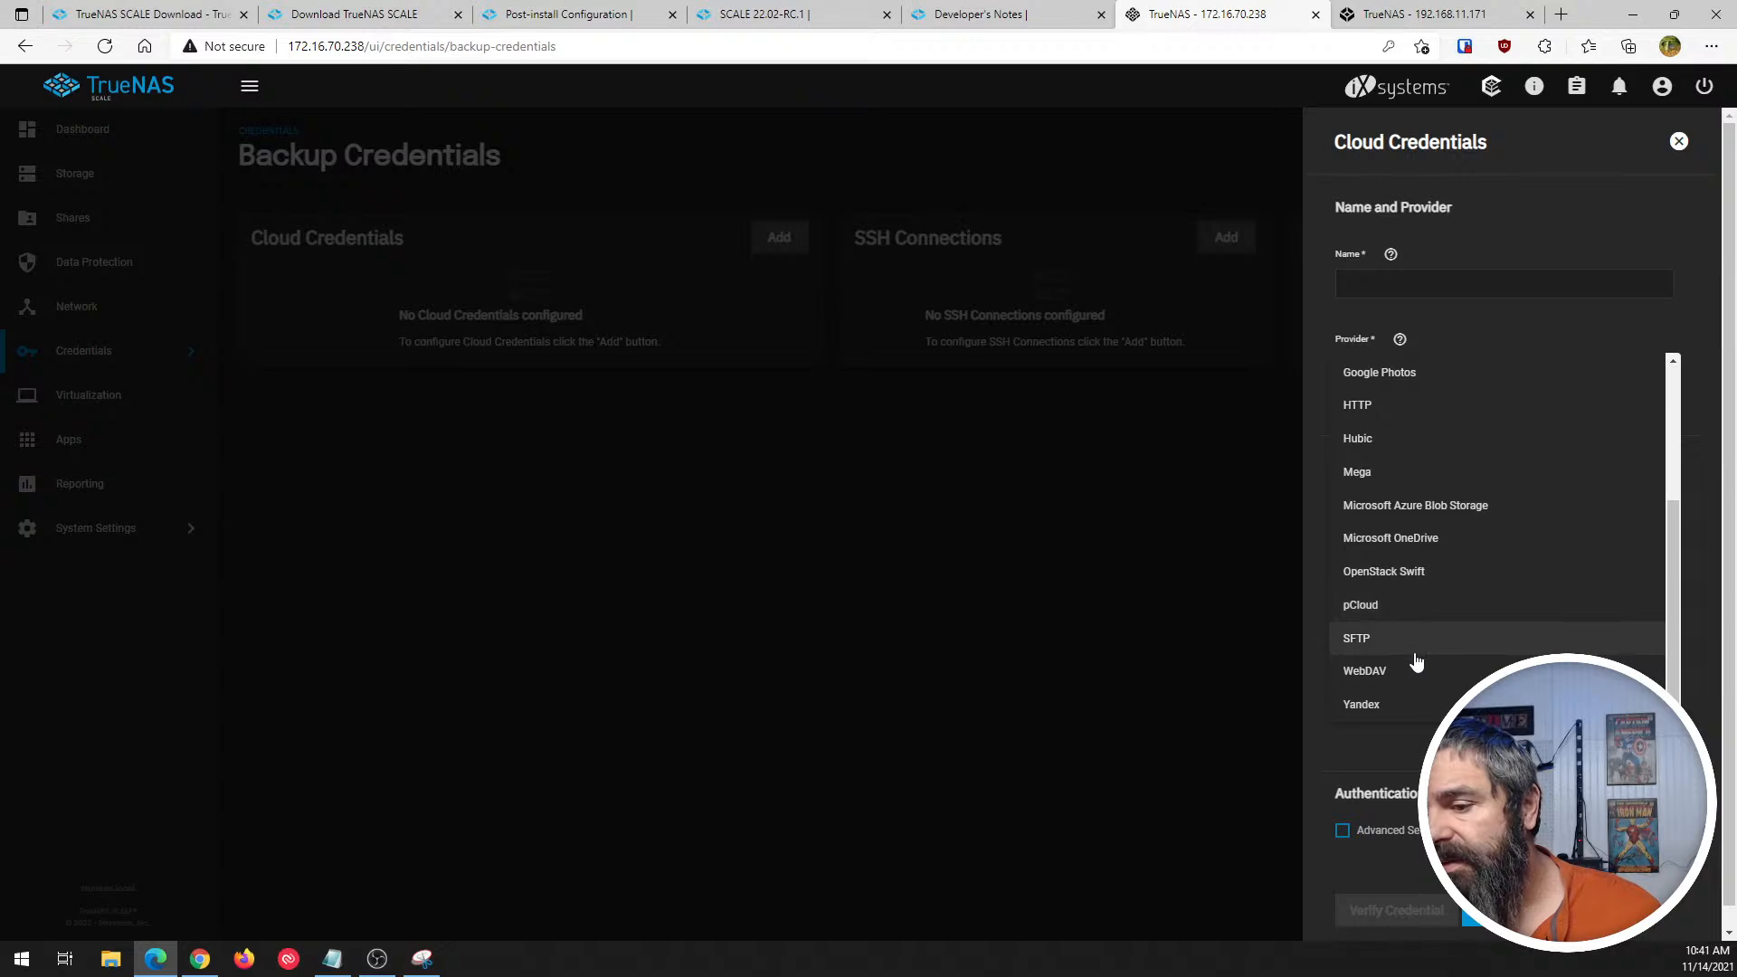
pyautogui.scroll(3, 1420, 715)
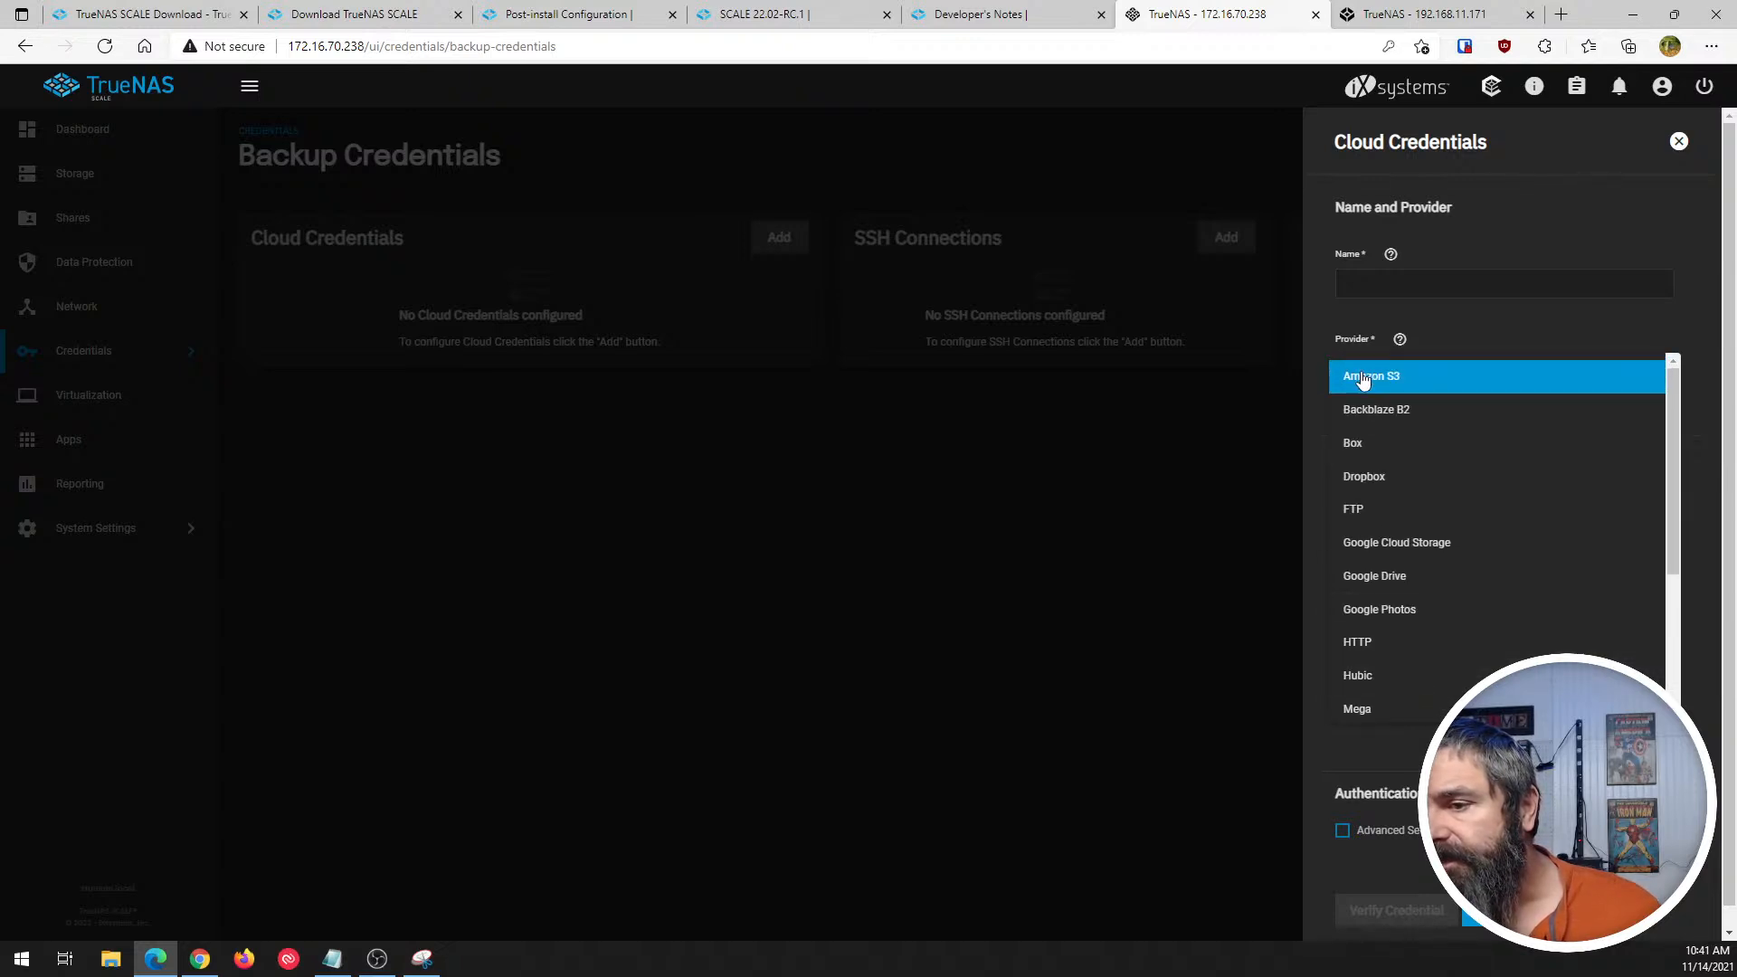
pyautogui.click(1361, 374)
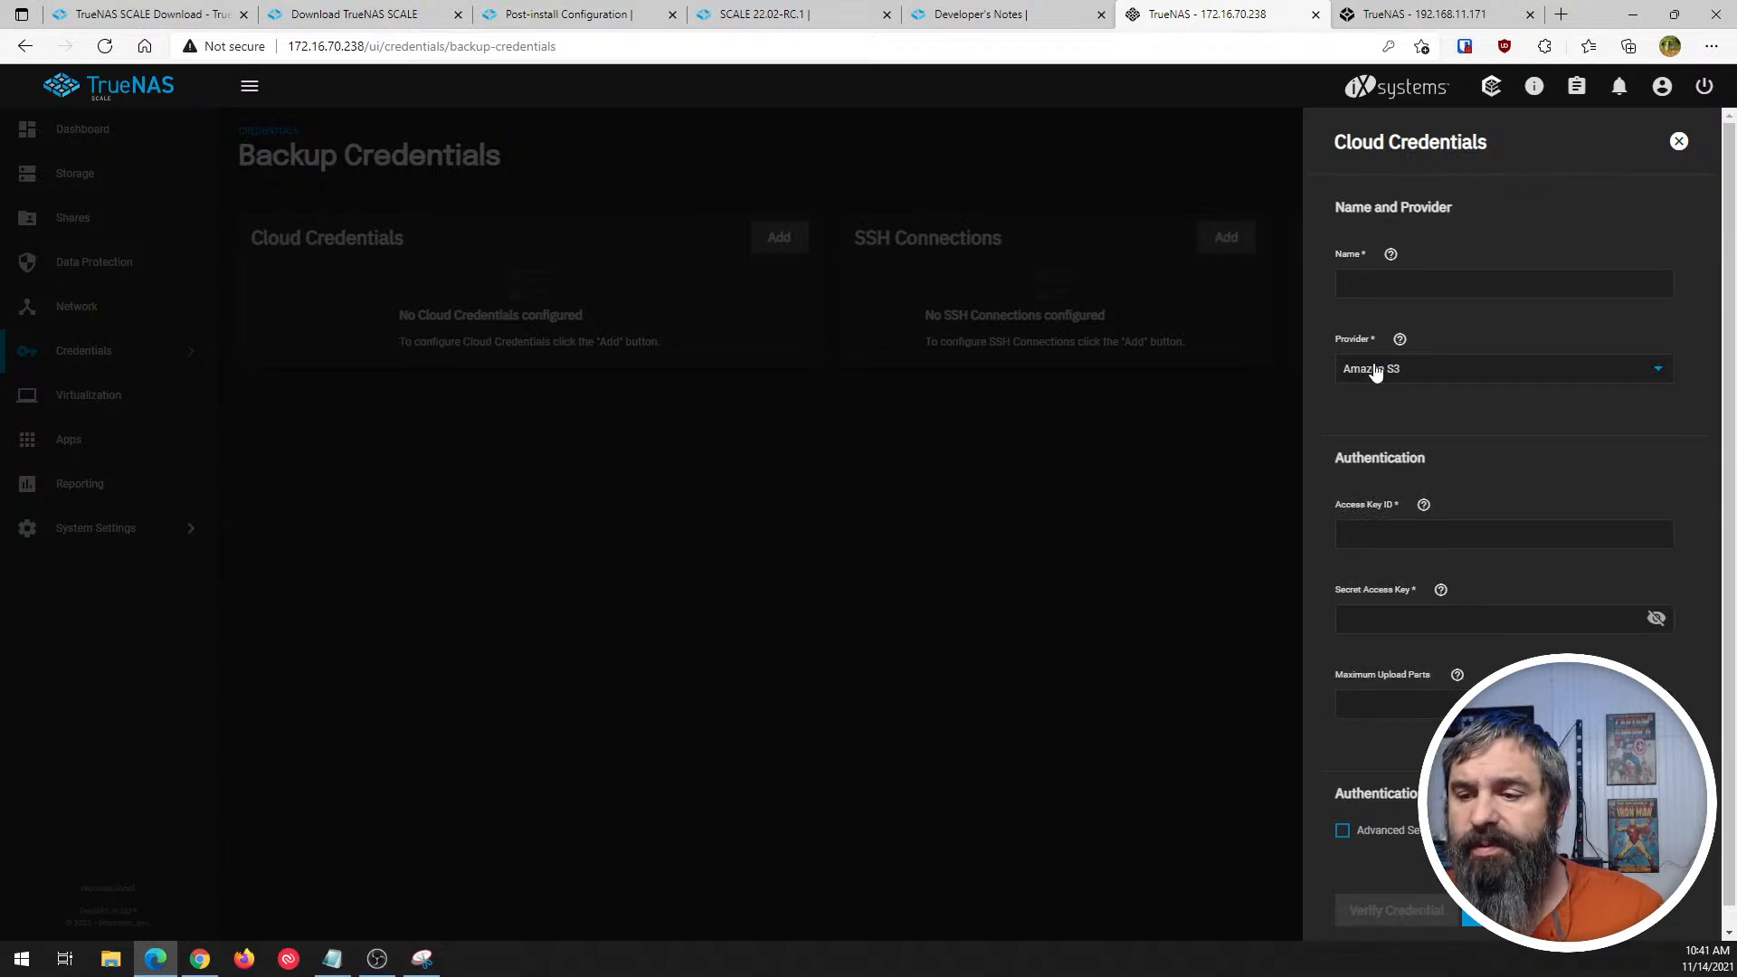
# - Enable the advanced settings of the Amazon S3 credential to review its endpoint options, and close the form without saving
pyautogui.scroll(-1, 1396, 606)
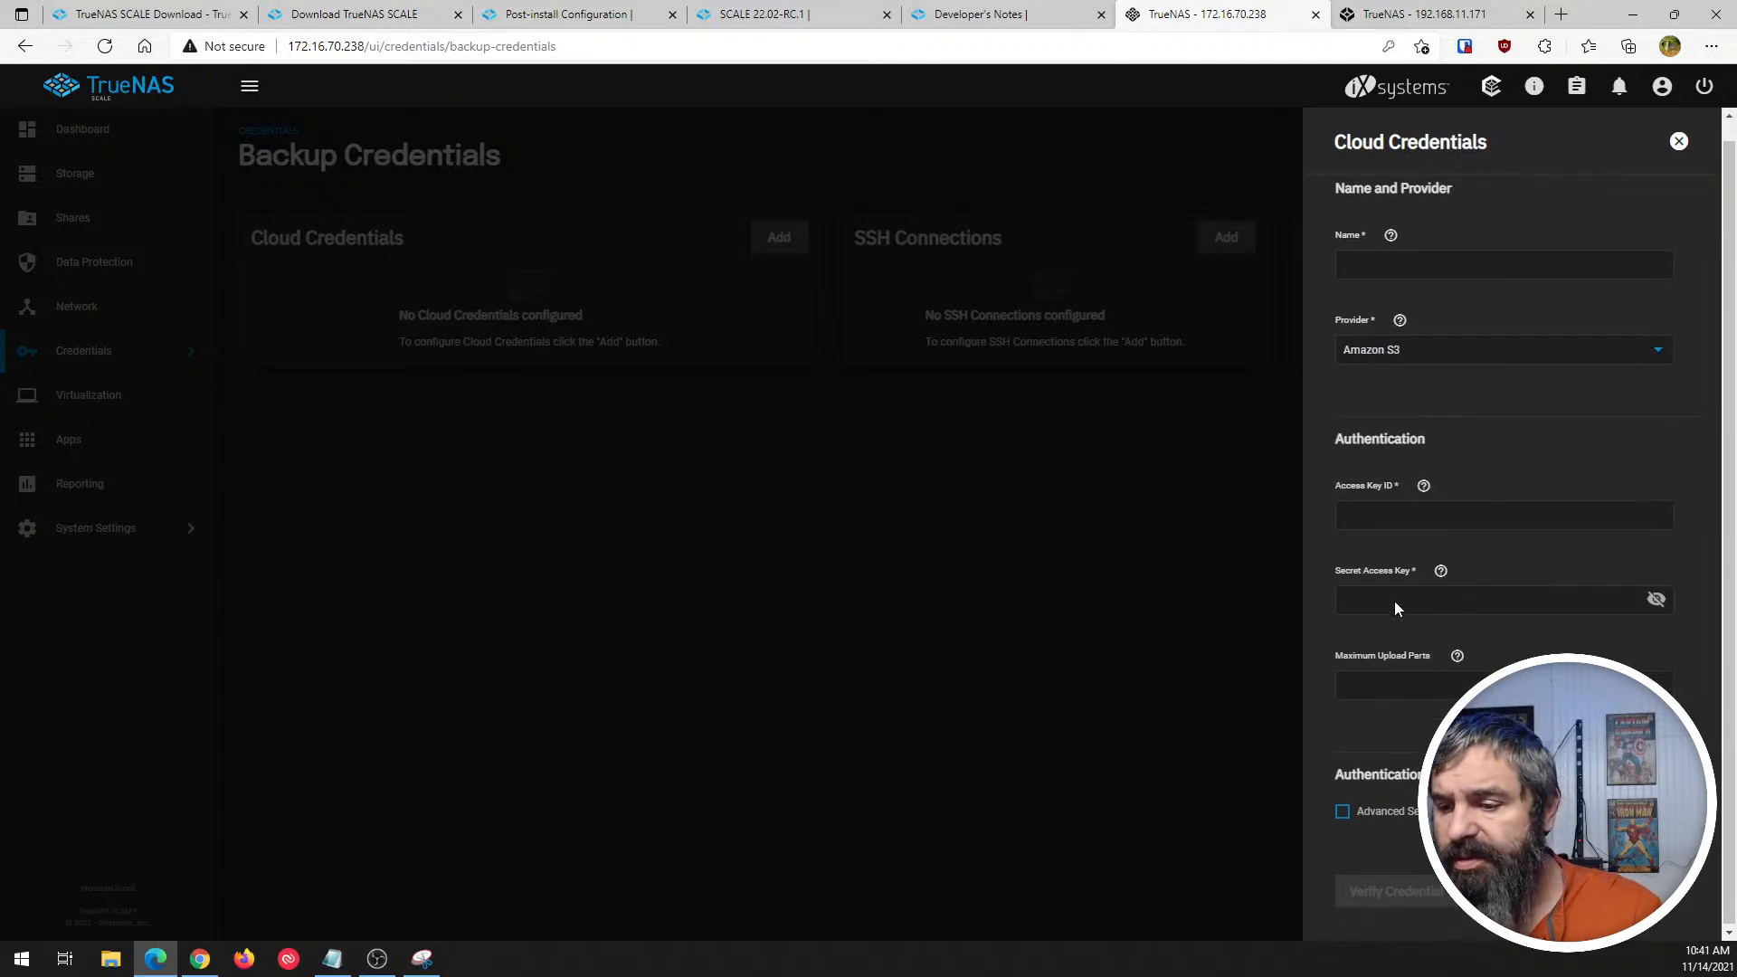
pyautogui.click(1343, 810)
pyautogui.scroll(-3, 1345, 724)
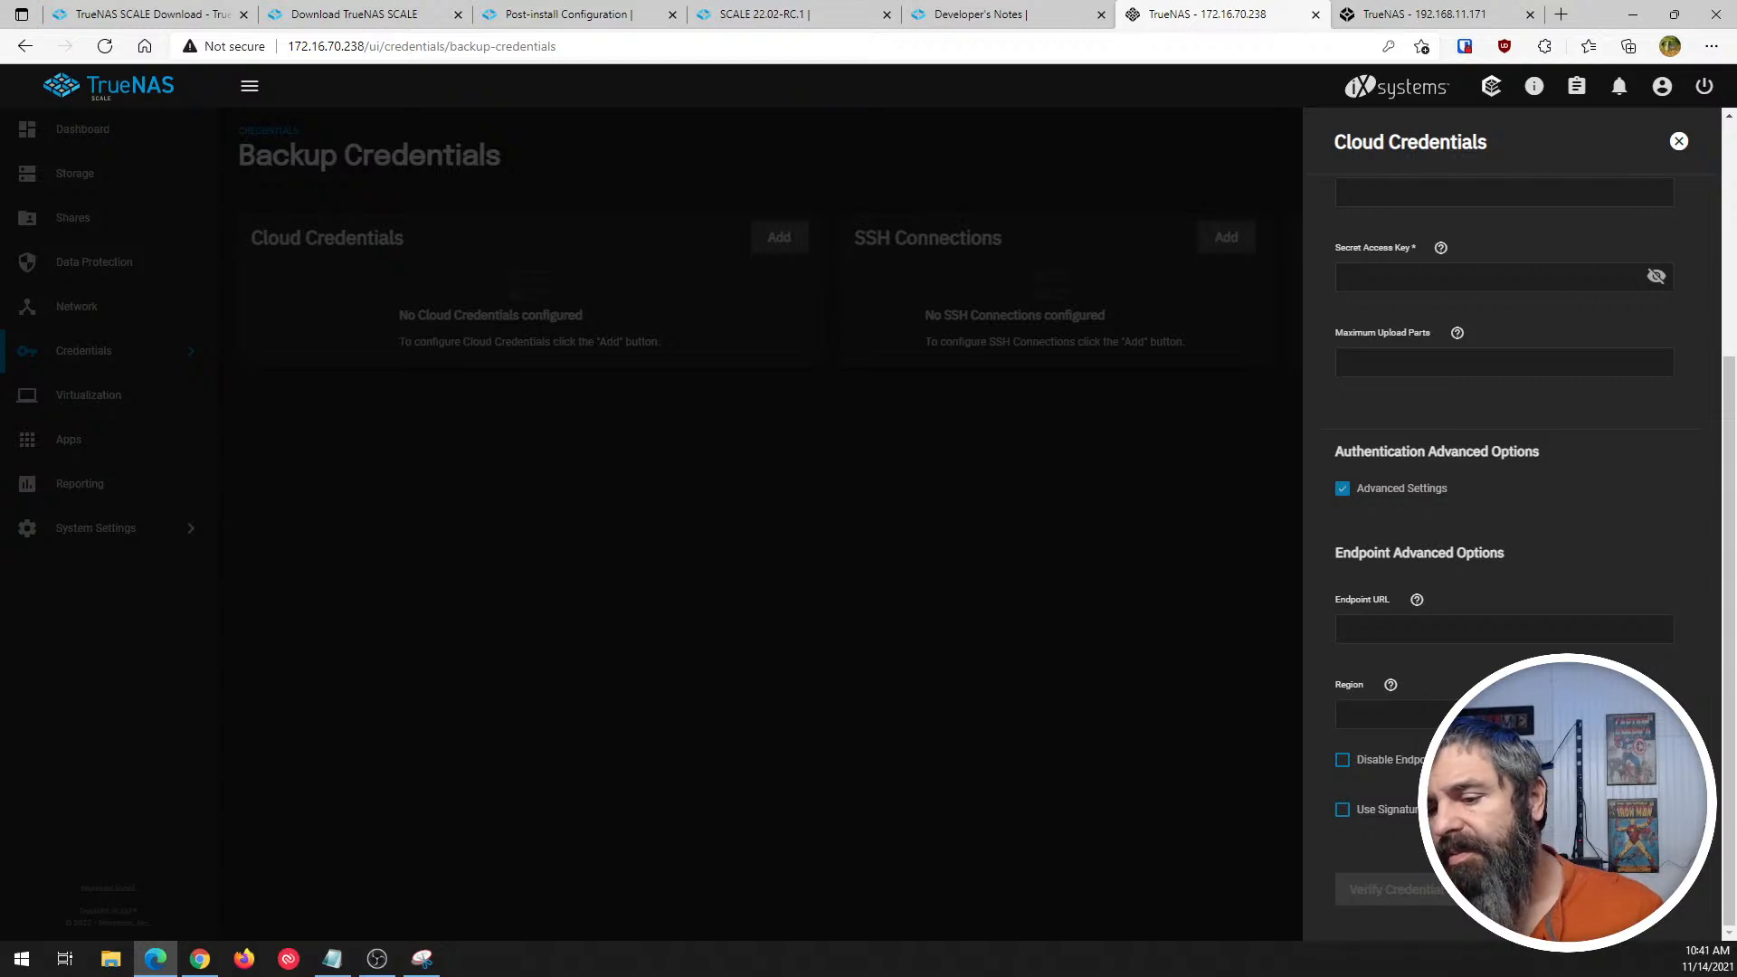
pyautogui.click(1679, 141)
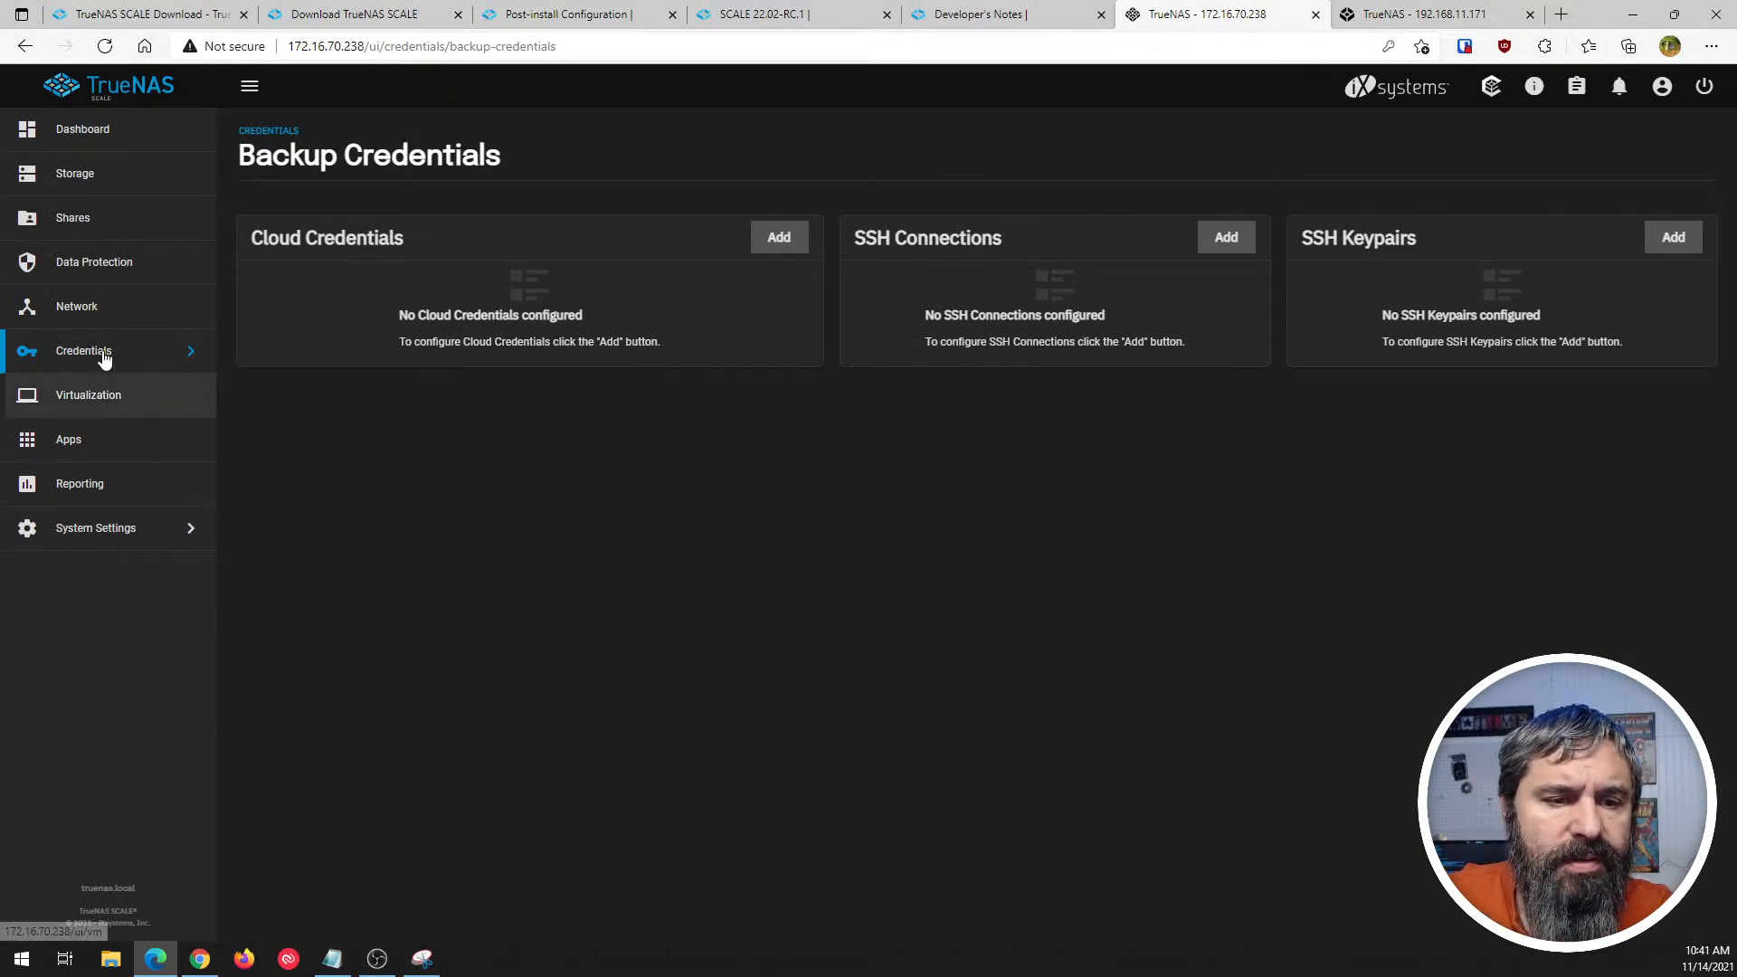
# - View the Data Protection overview, and look through the Network page's interfaces, global configuration, static routes and OpenVPN sections
pyautogui.click(78, 261)
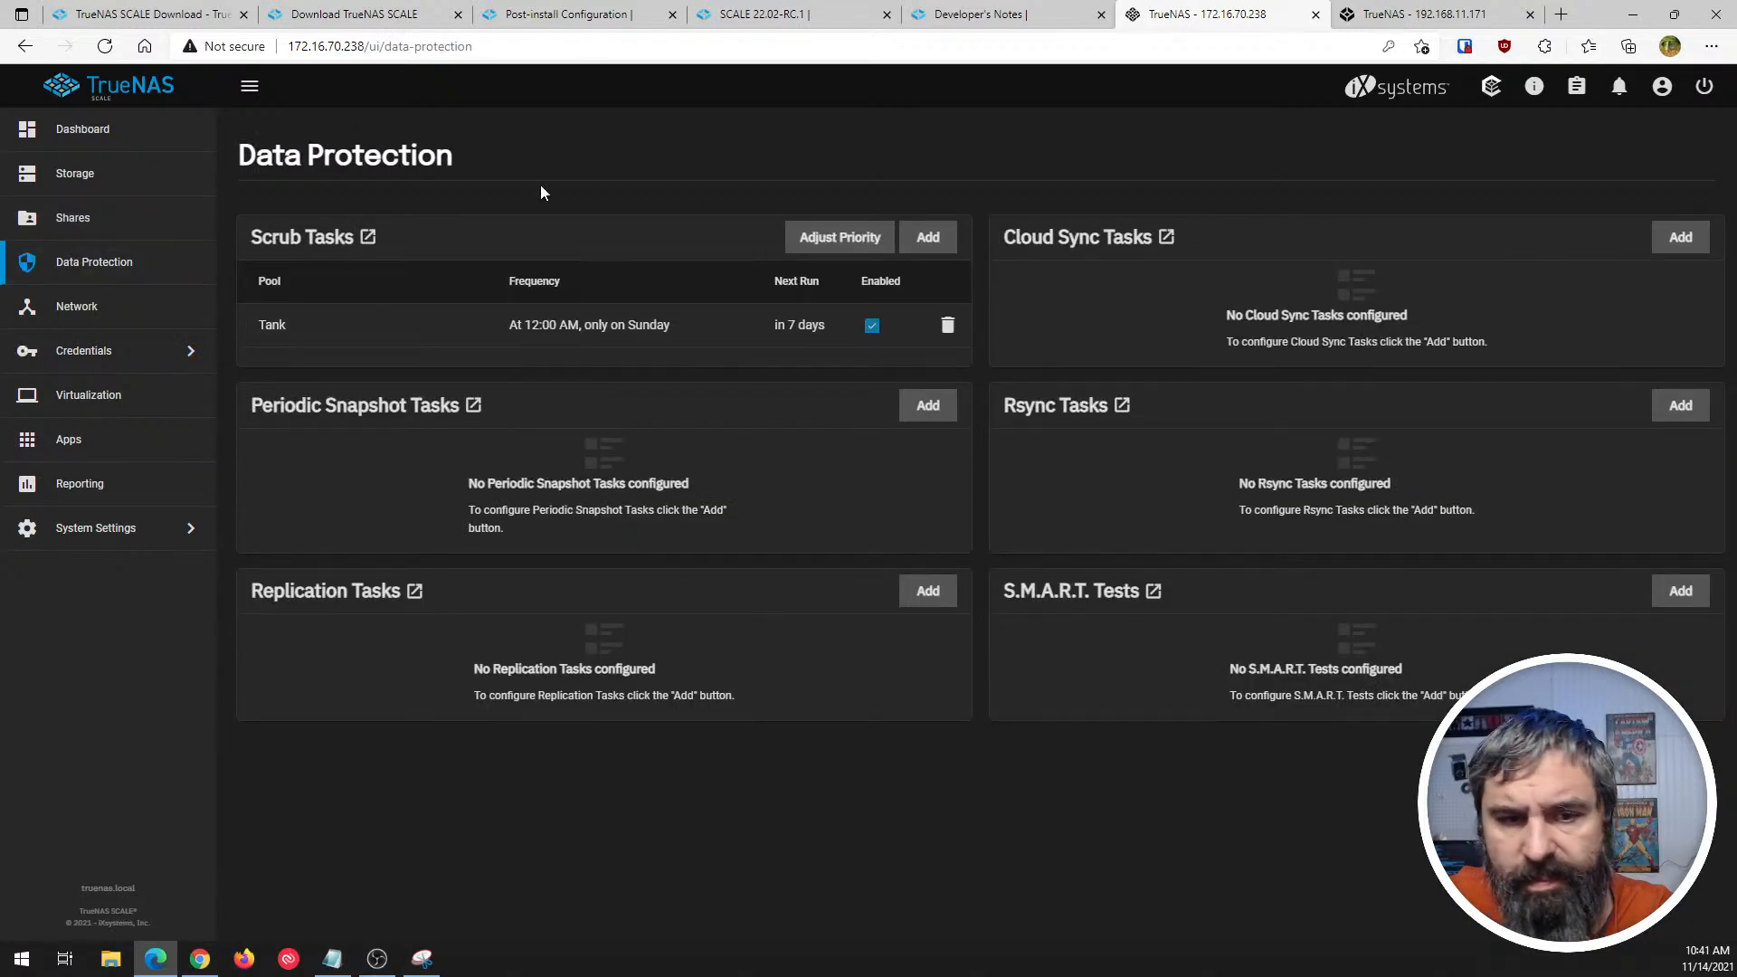
pyautogui.click(90, 308)
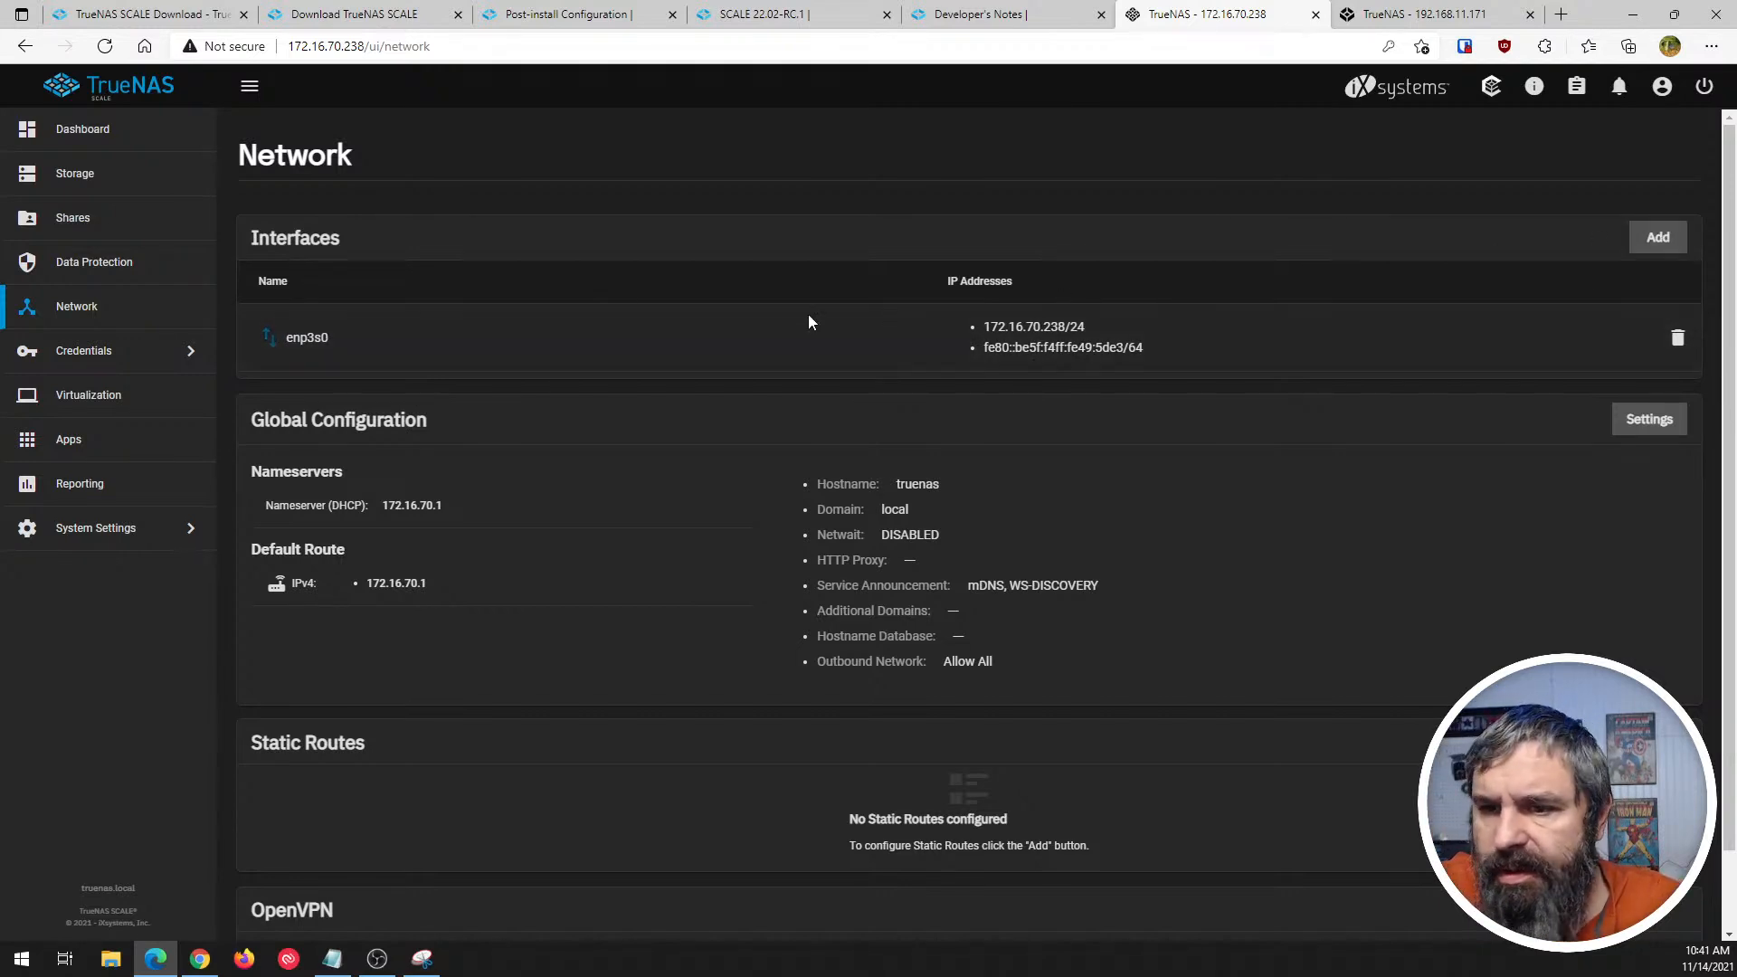
pyautogui.scroll(-1, 677, 319)
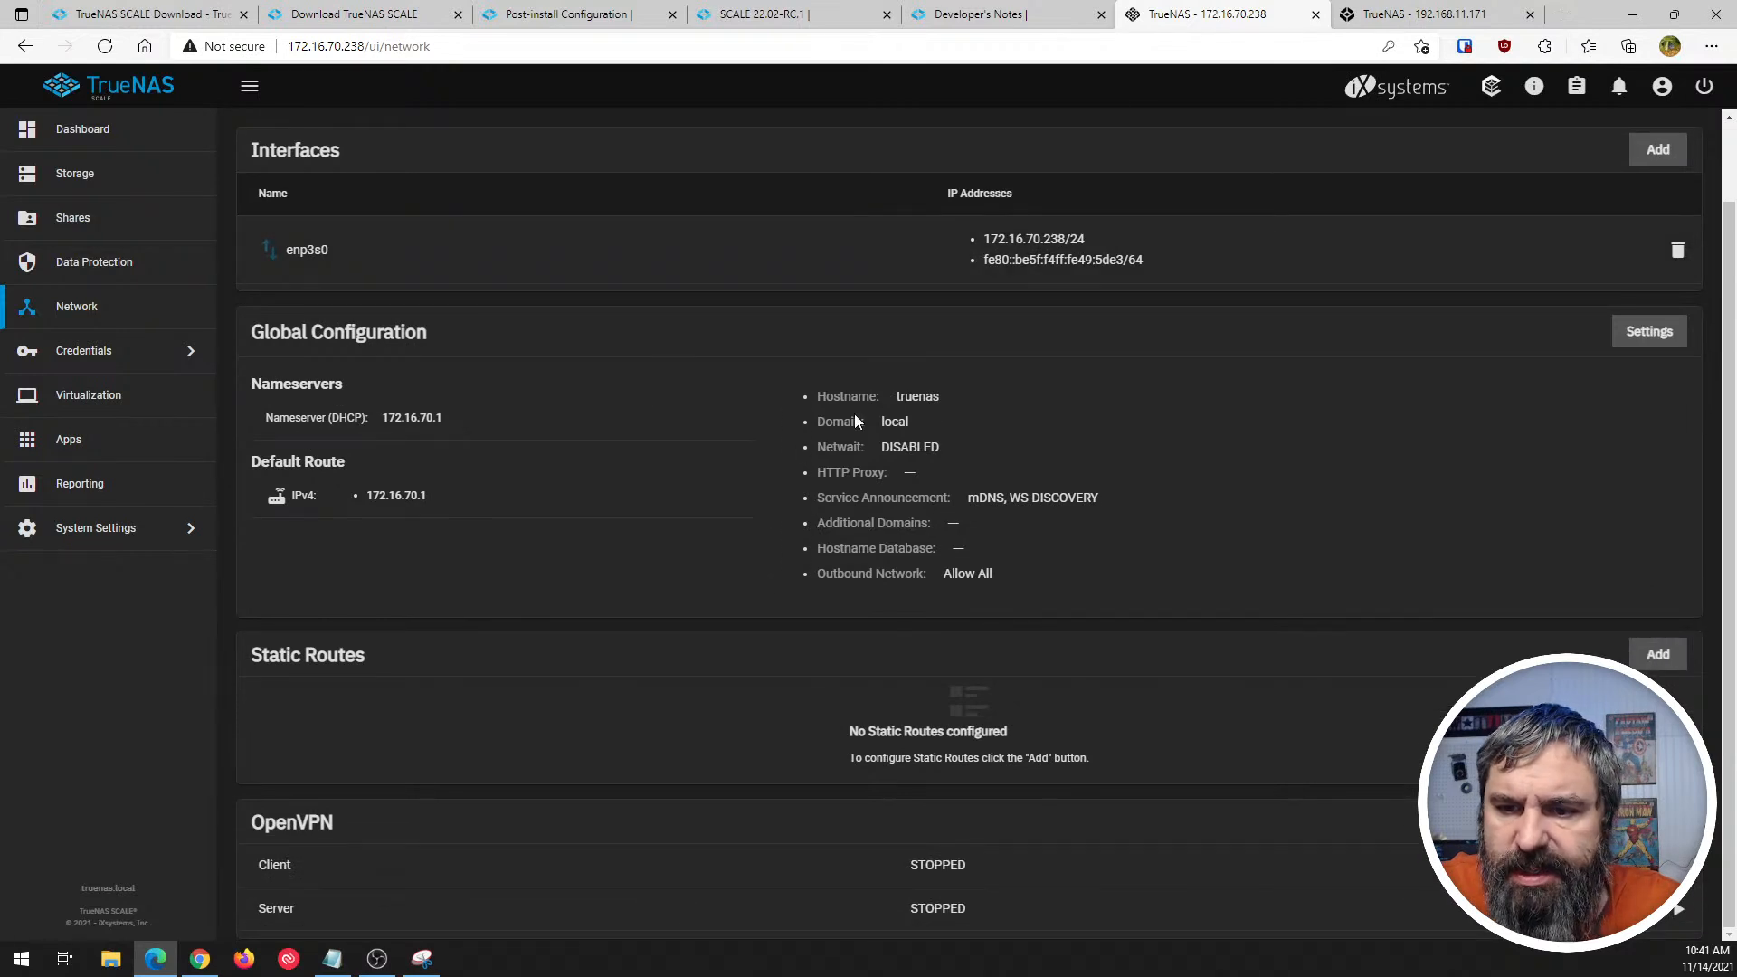
# - Review the network Global Configuration settings, read the help for mDNS and WS-Discovery, and close the form without saving
pyautogui.click(1649, 333)
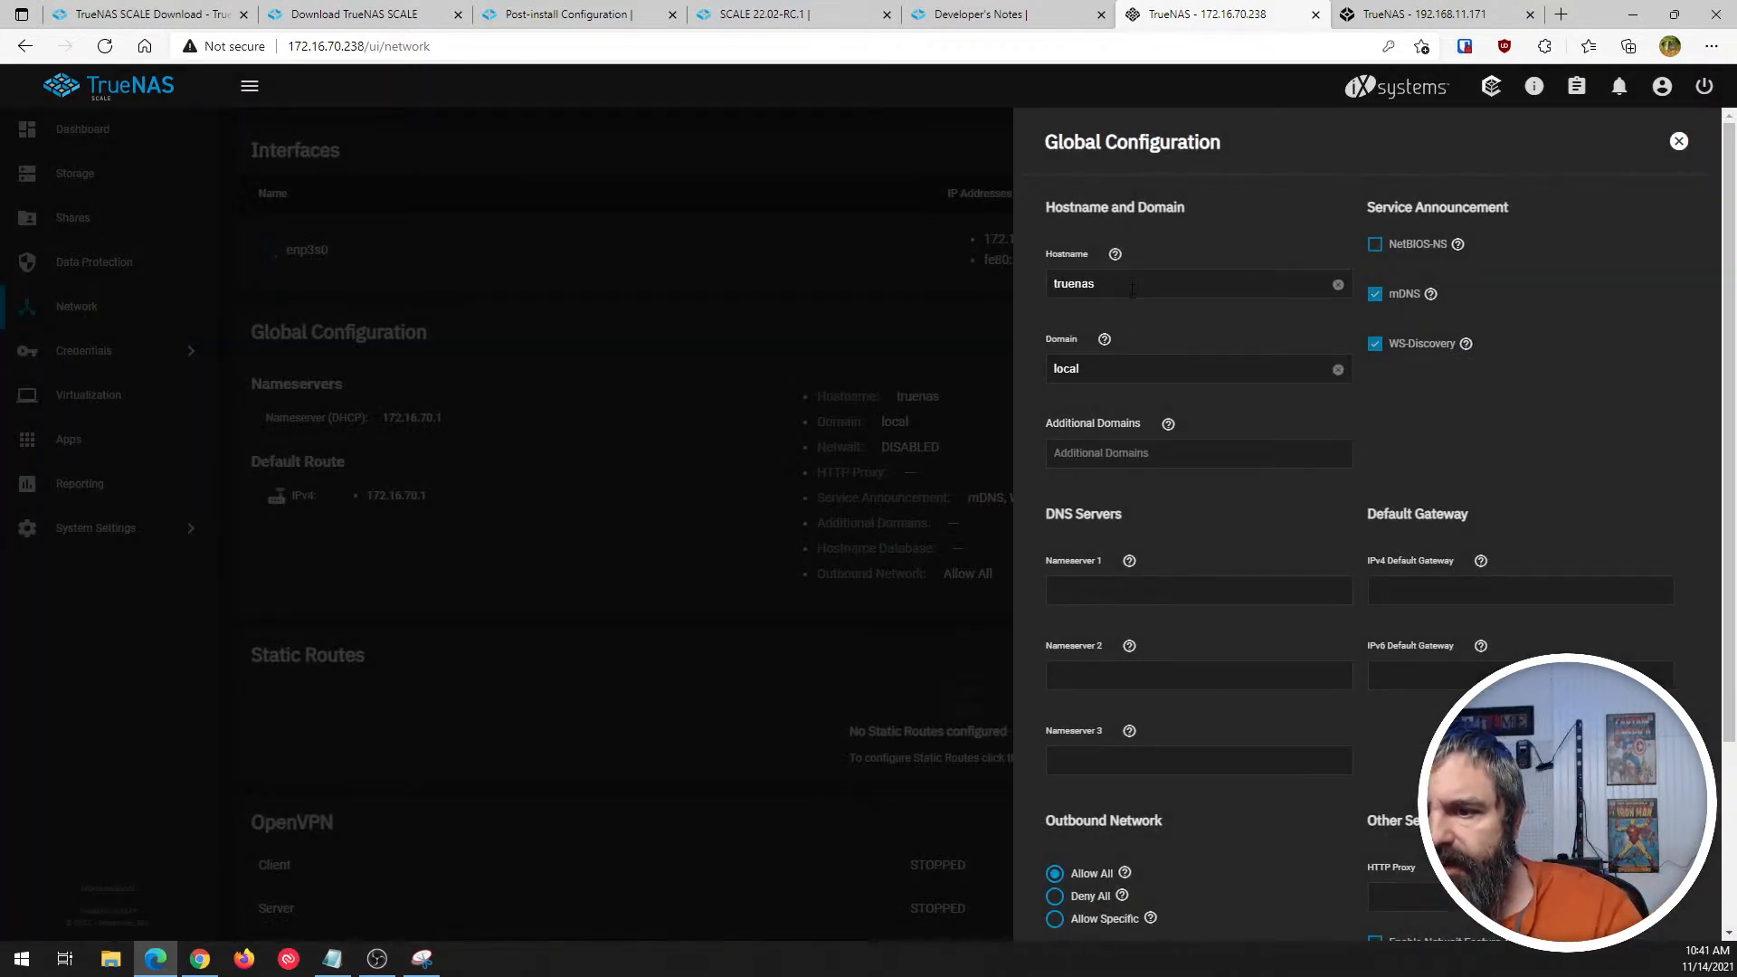
pyautogui.click(1431, 296)
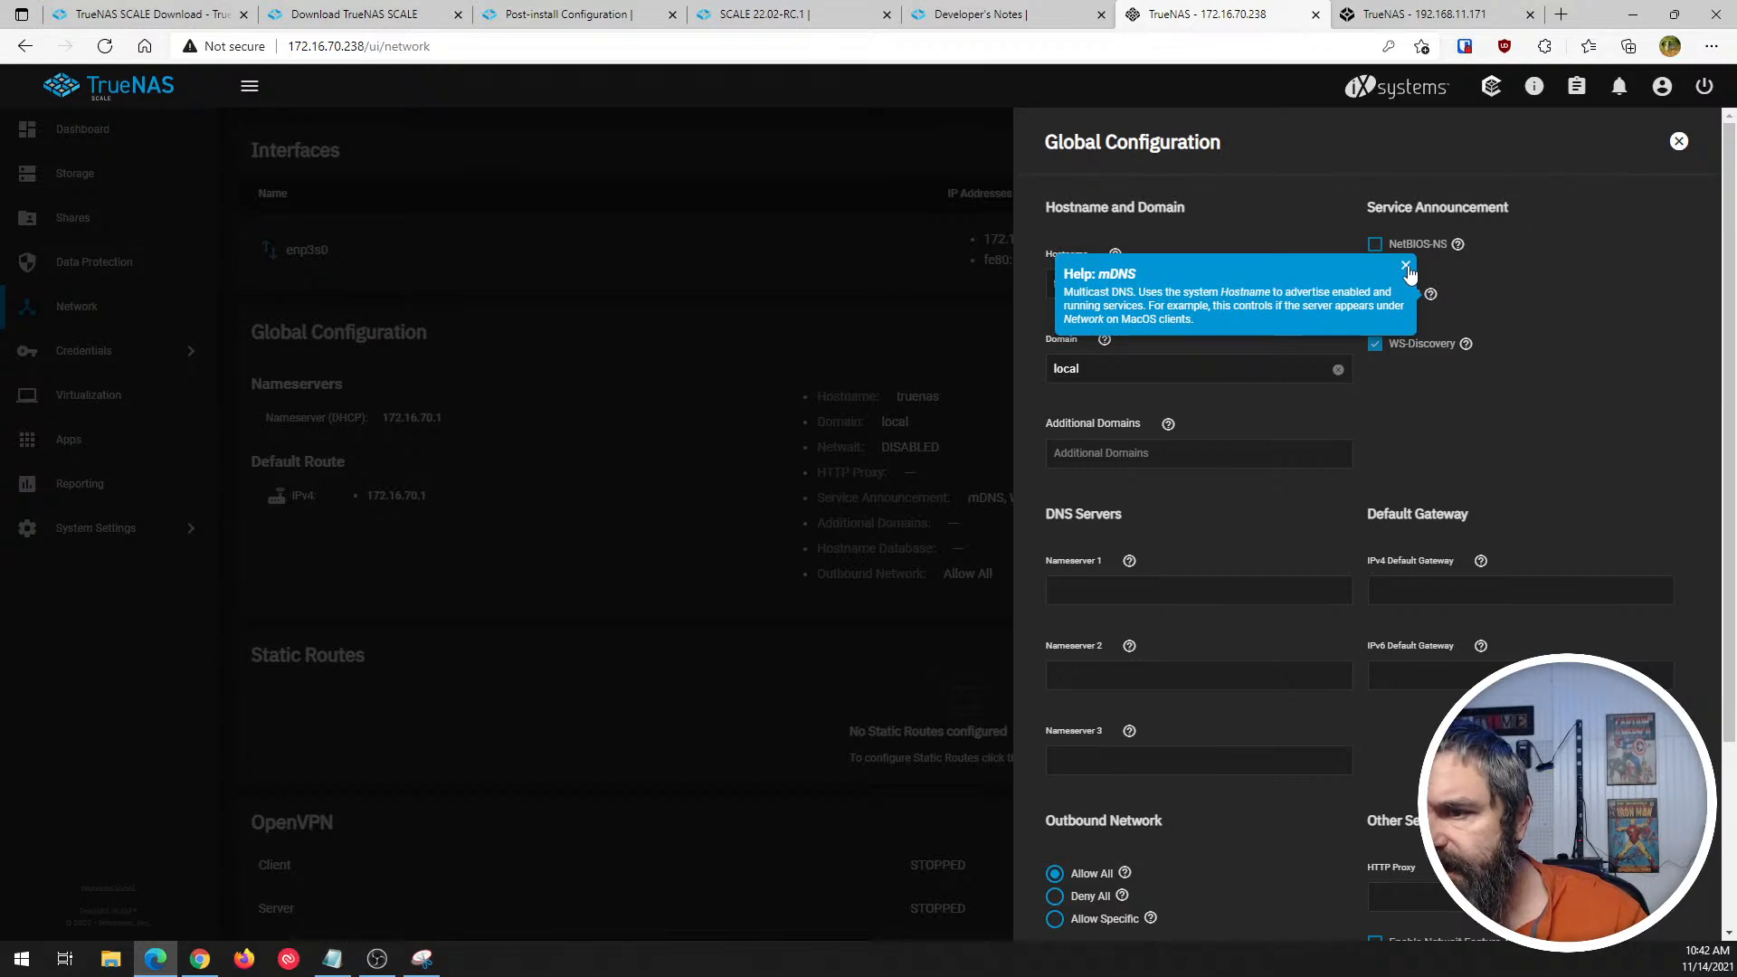
pyautogui.click(1406, 265)
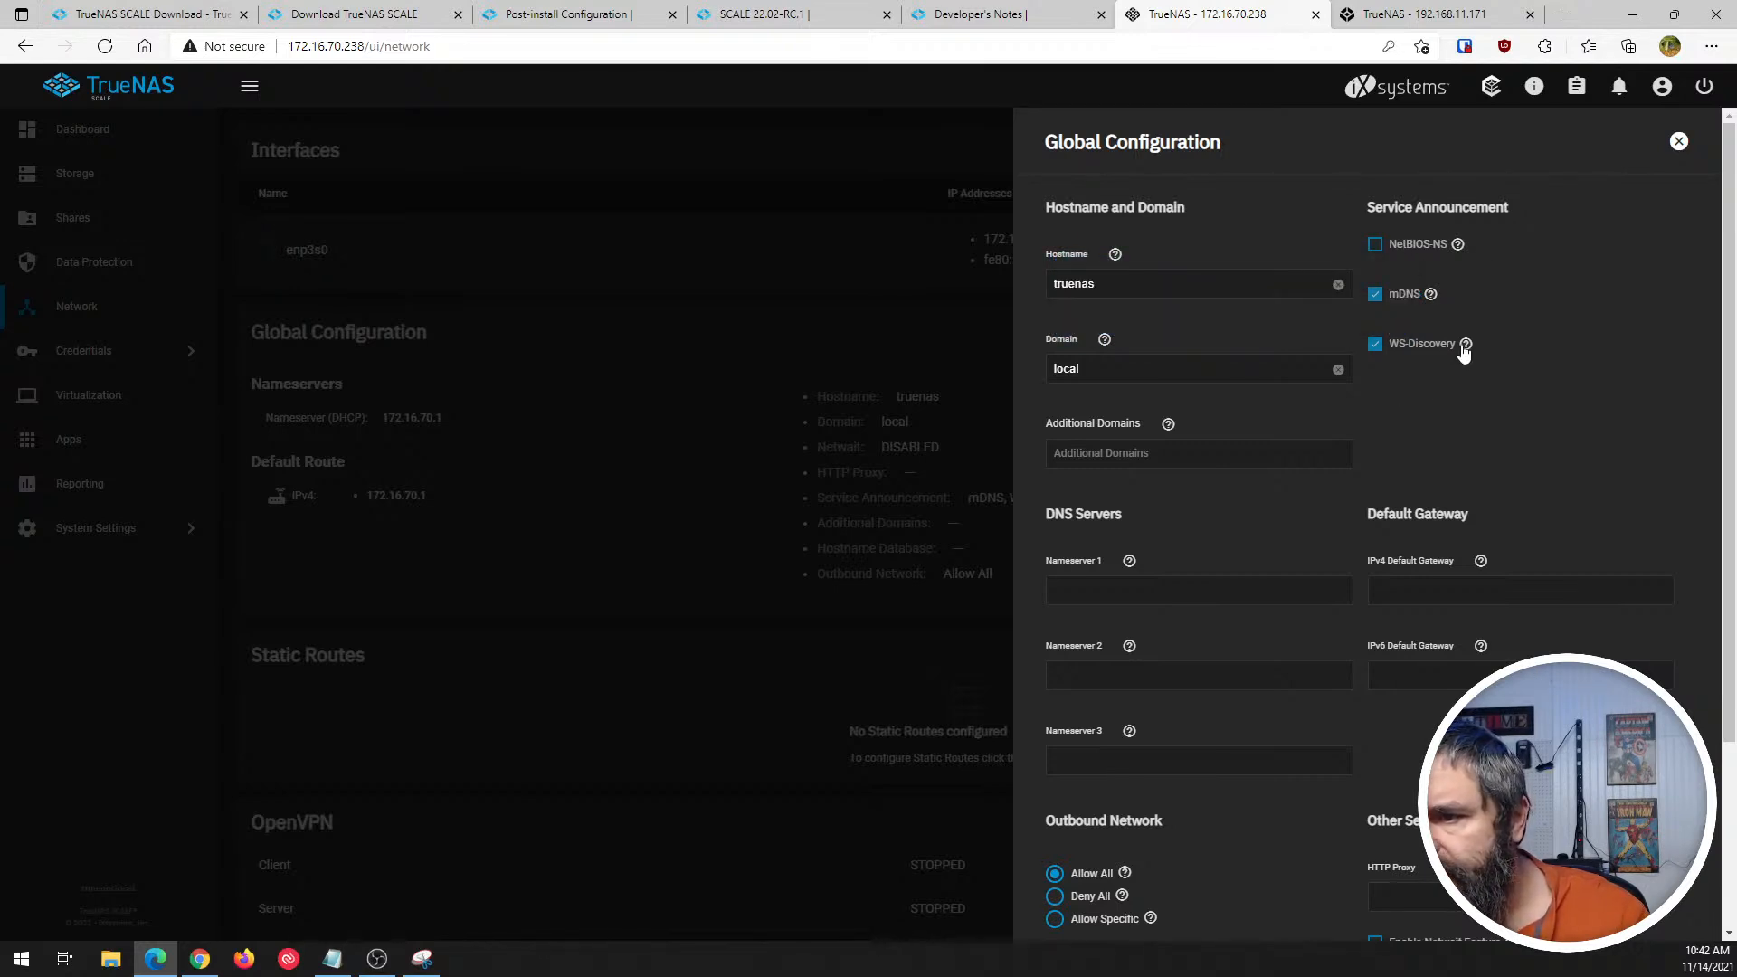
pyautogui.click(1465, 345)
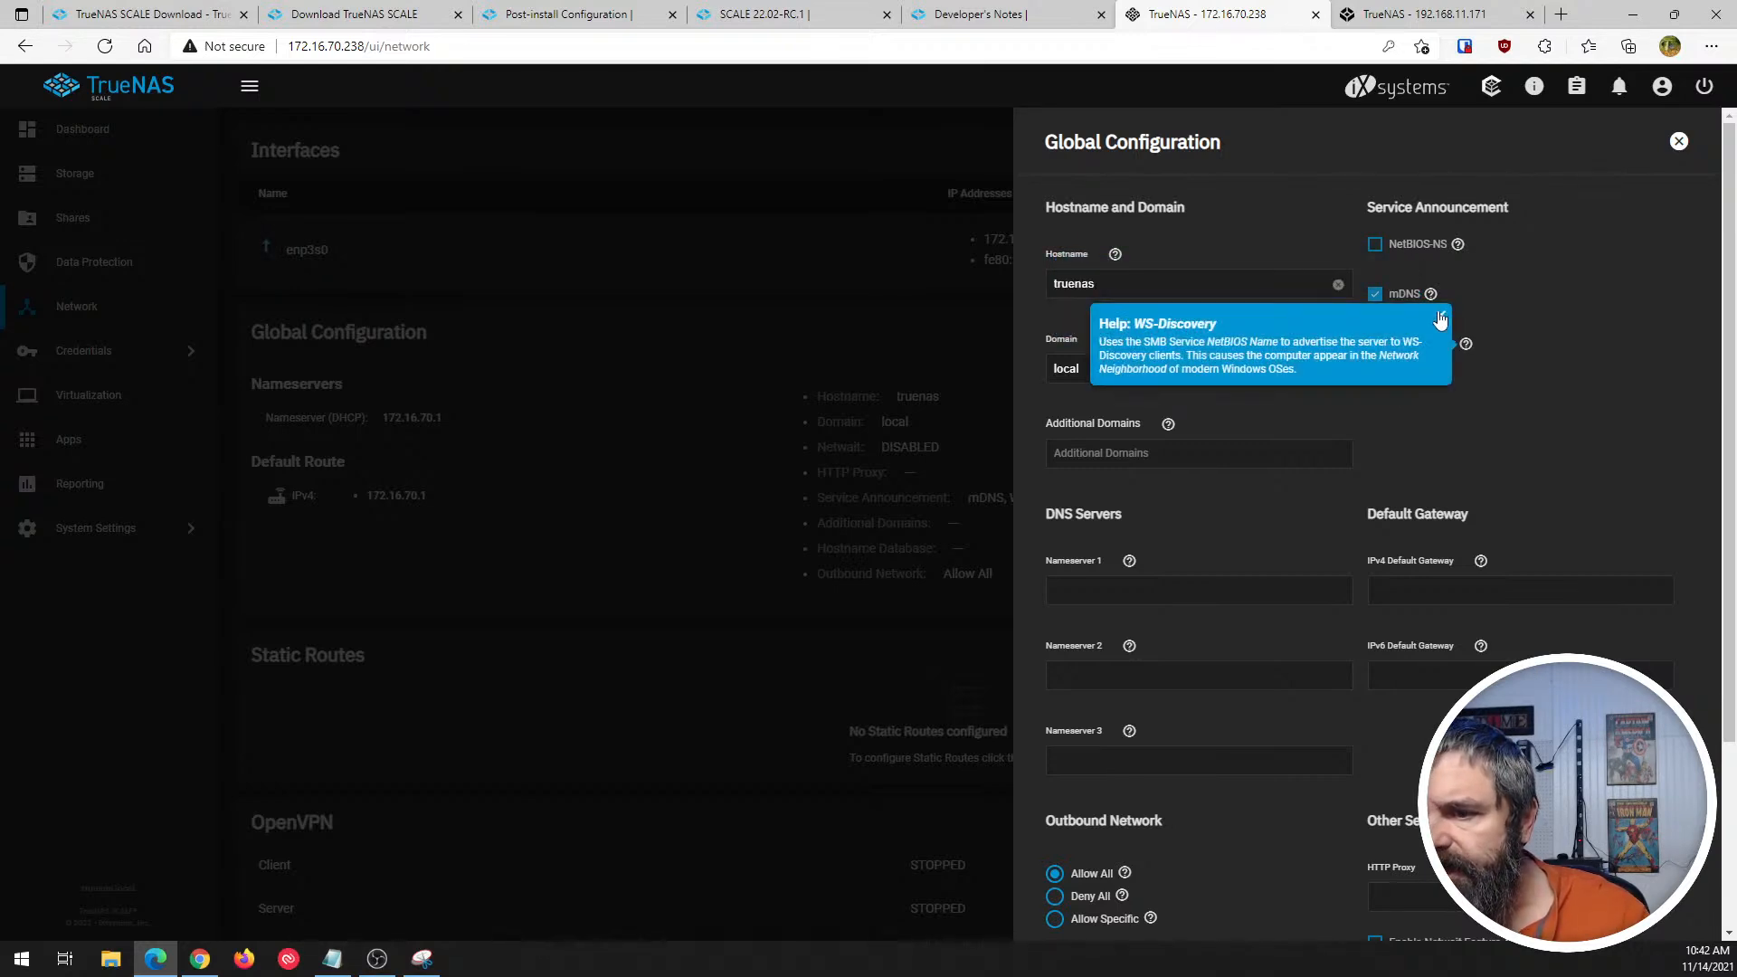
pyautogui.click(1440, 315)
pyautogui.scroll(-3, 1182, 402)
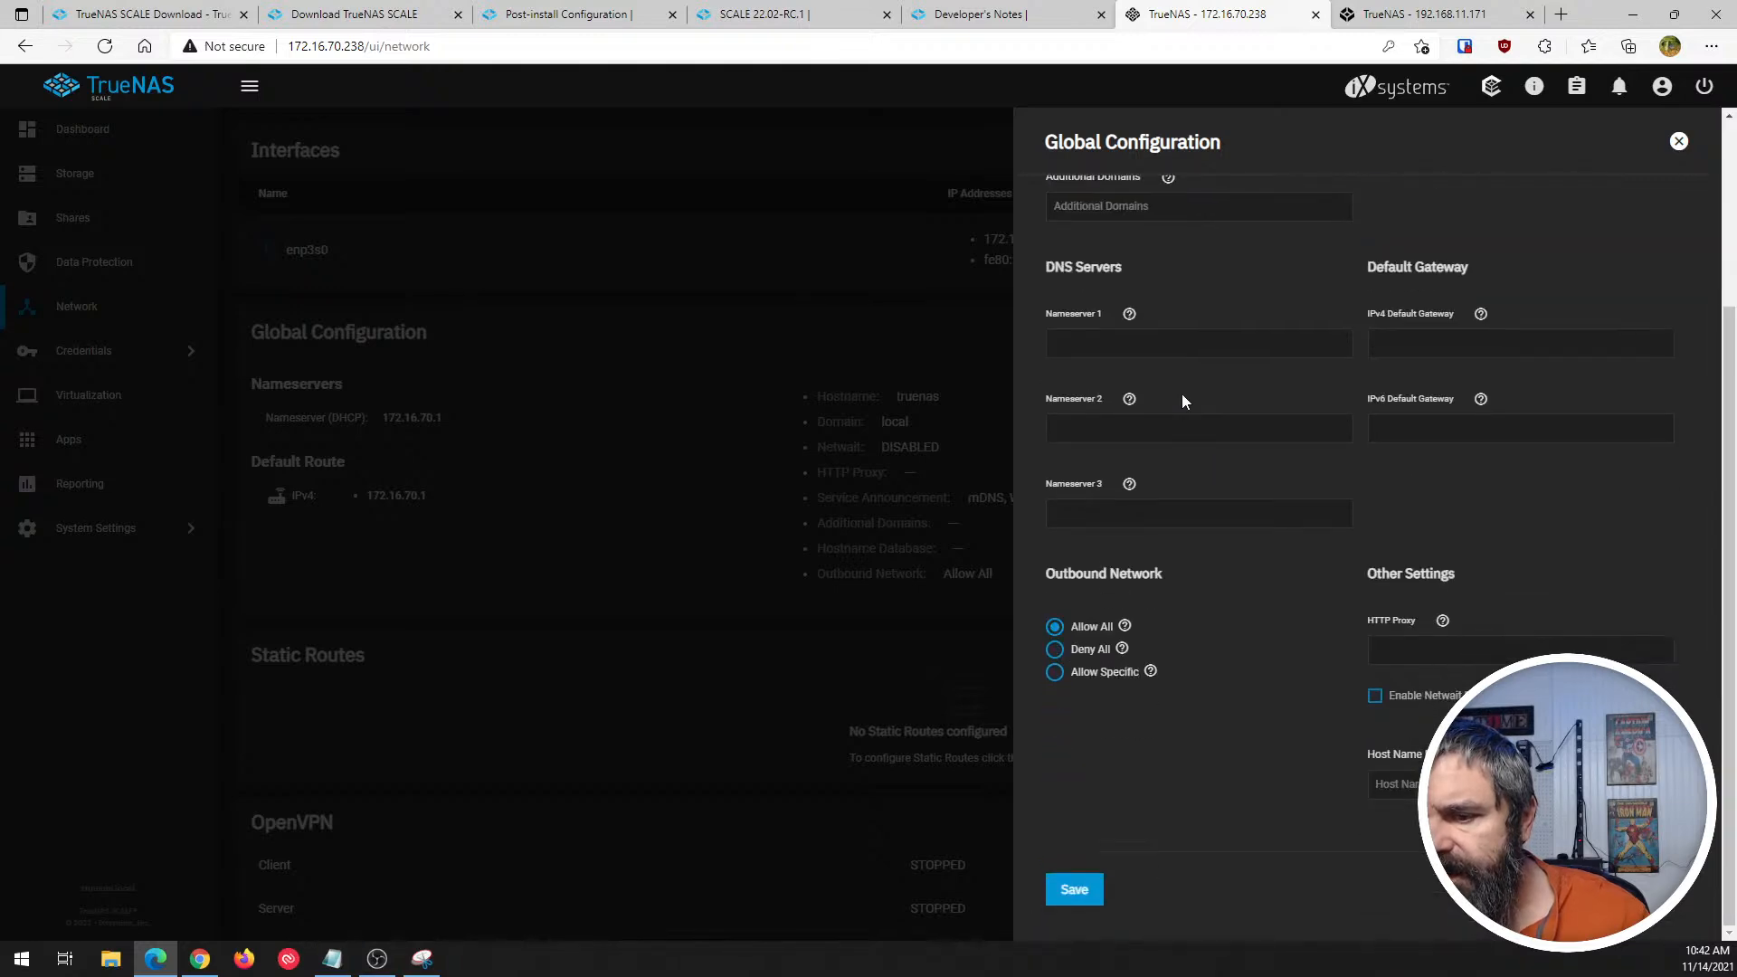
pyautogui.scroll(3, 1337, 757)
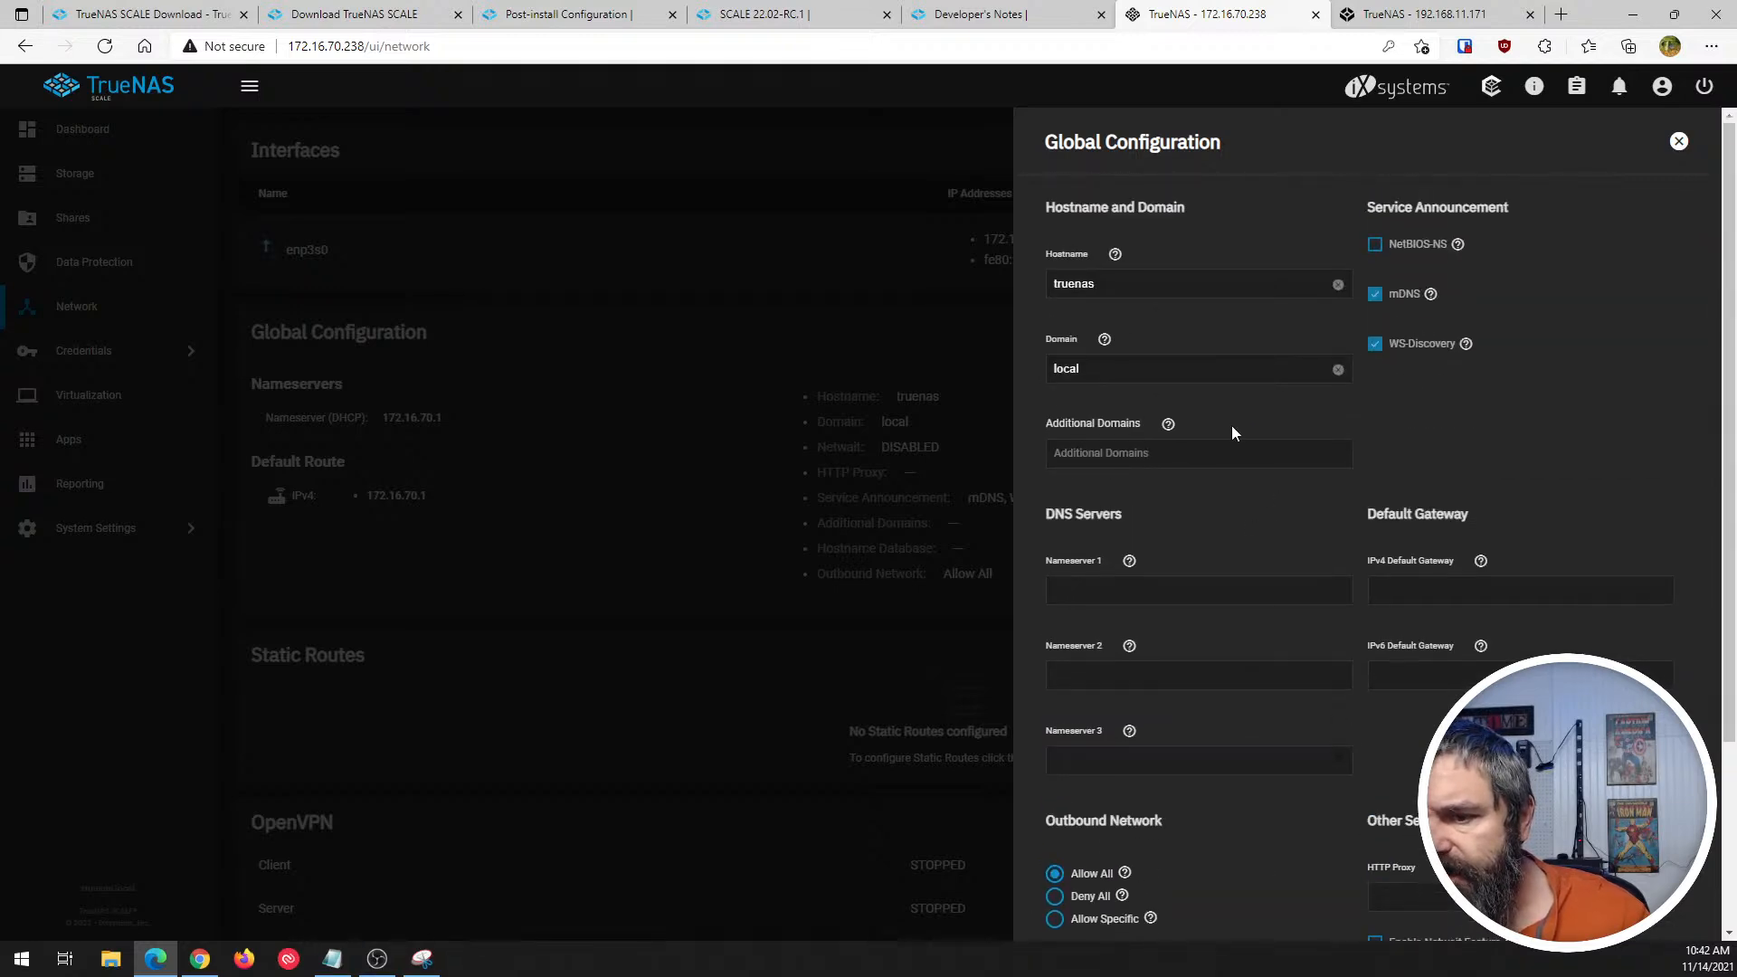
pyautogui.click(1678, 144)
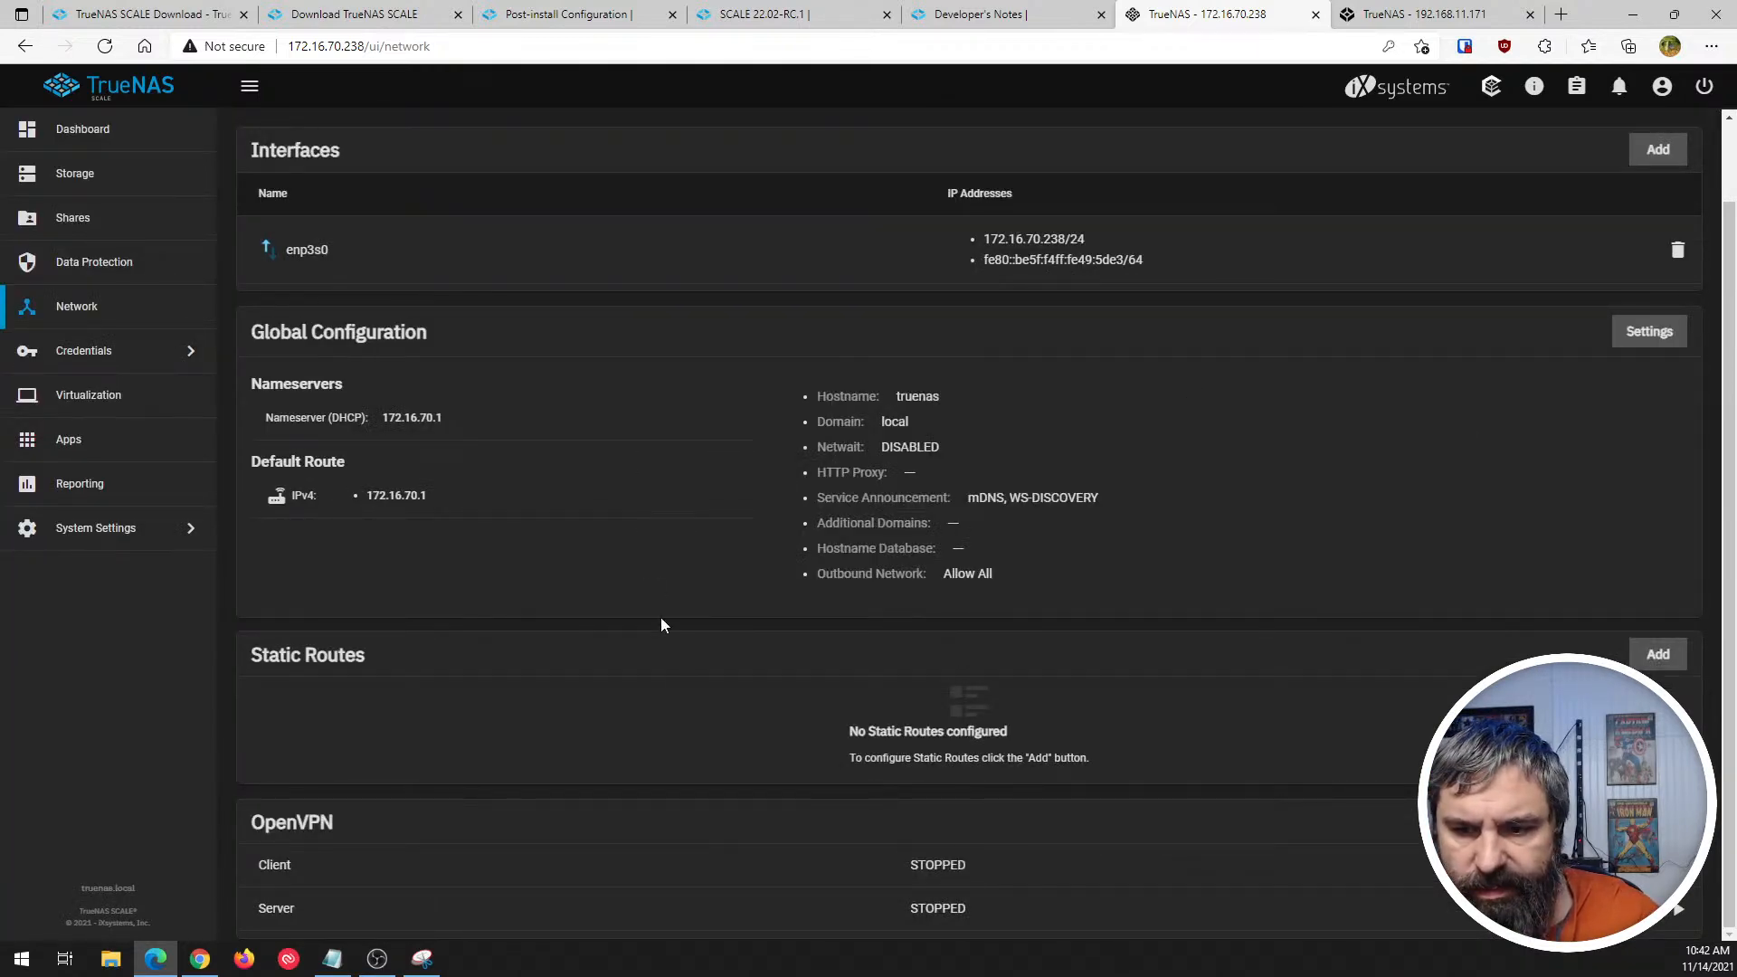
# - Review the edit settings of the enp3s0 network interface and close them without applying anything
pyautogui.scroll(1, 1169, 618)
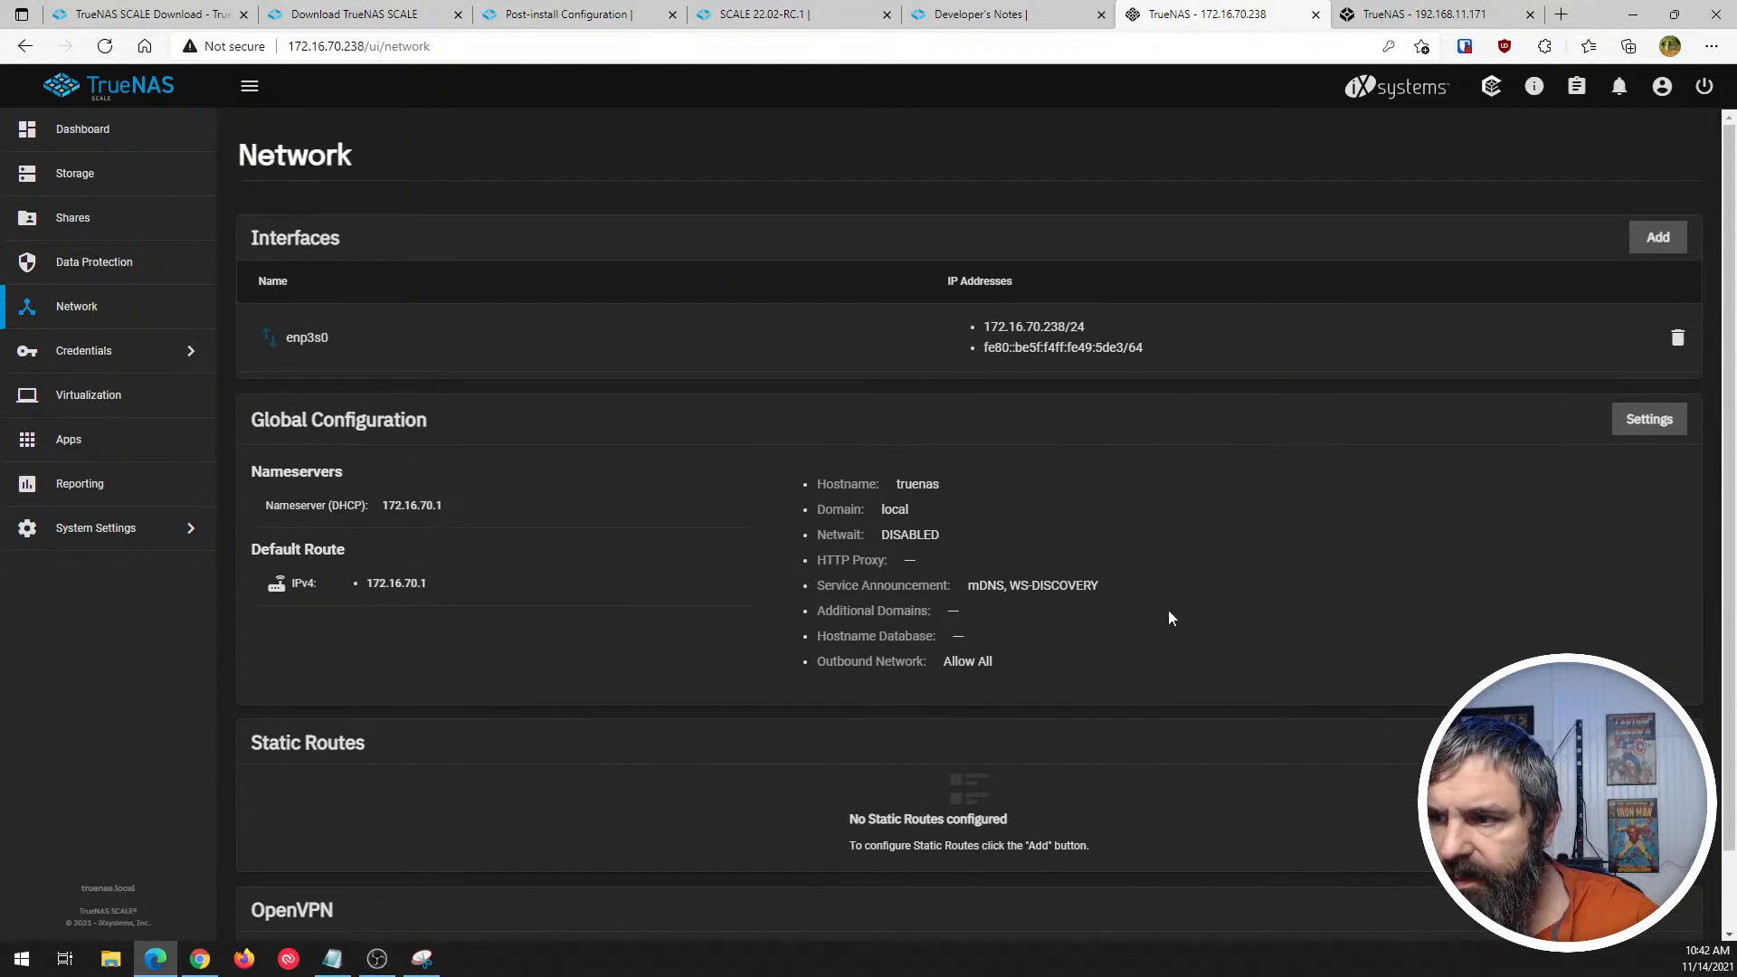
pyautogui.click(268, 344)
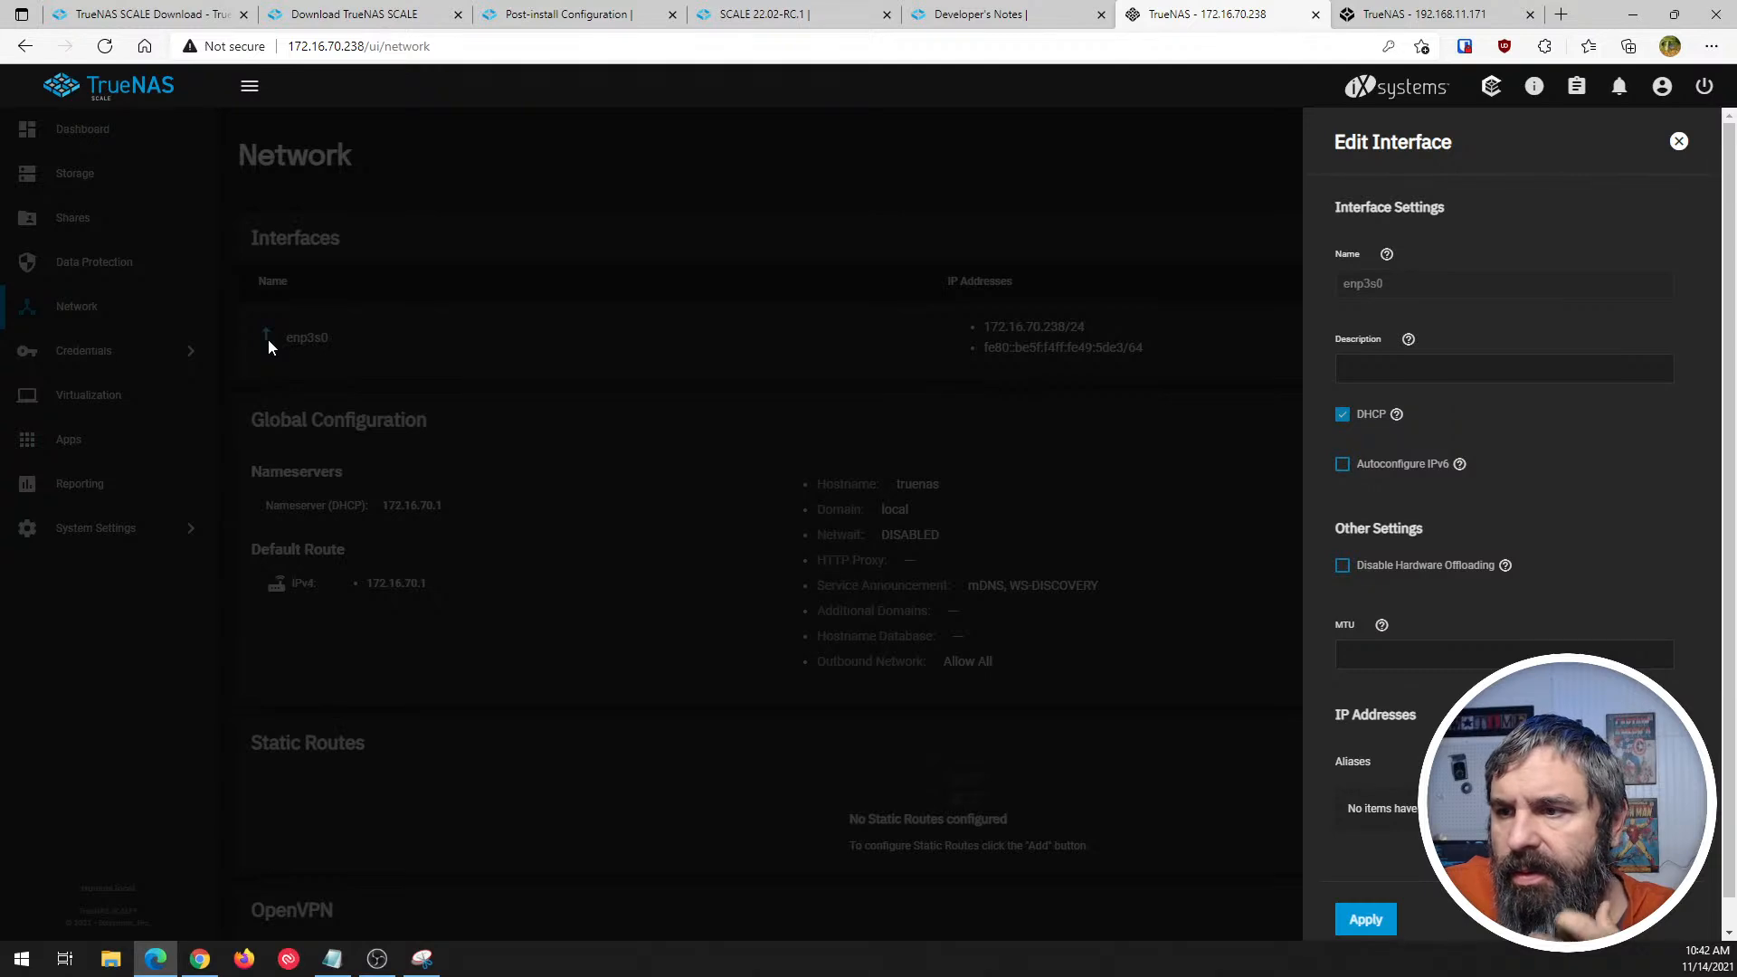
pyautogui.click(1679, 141)
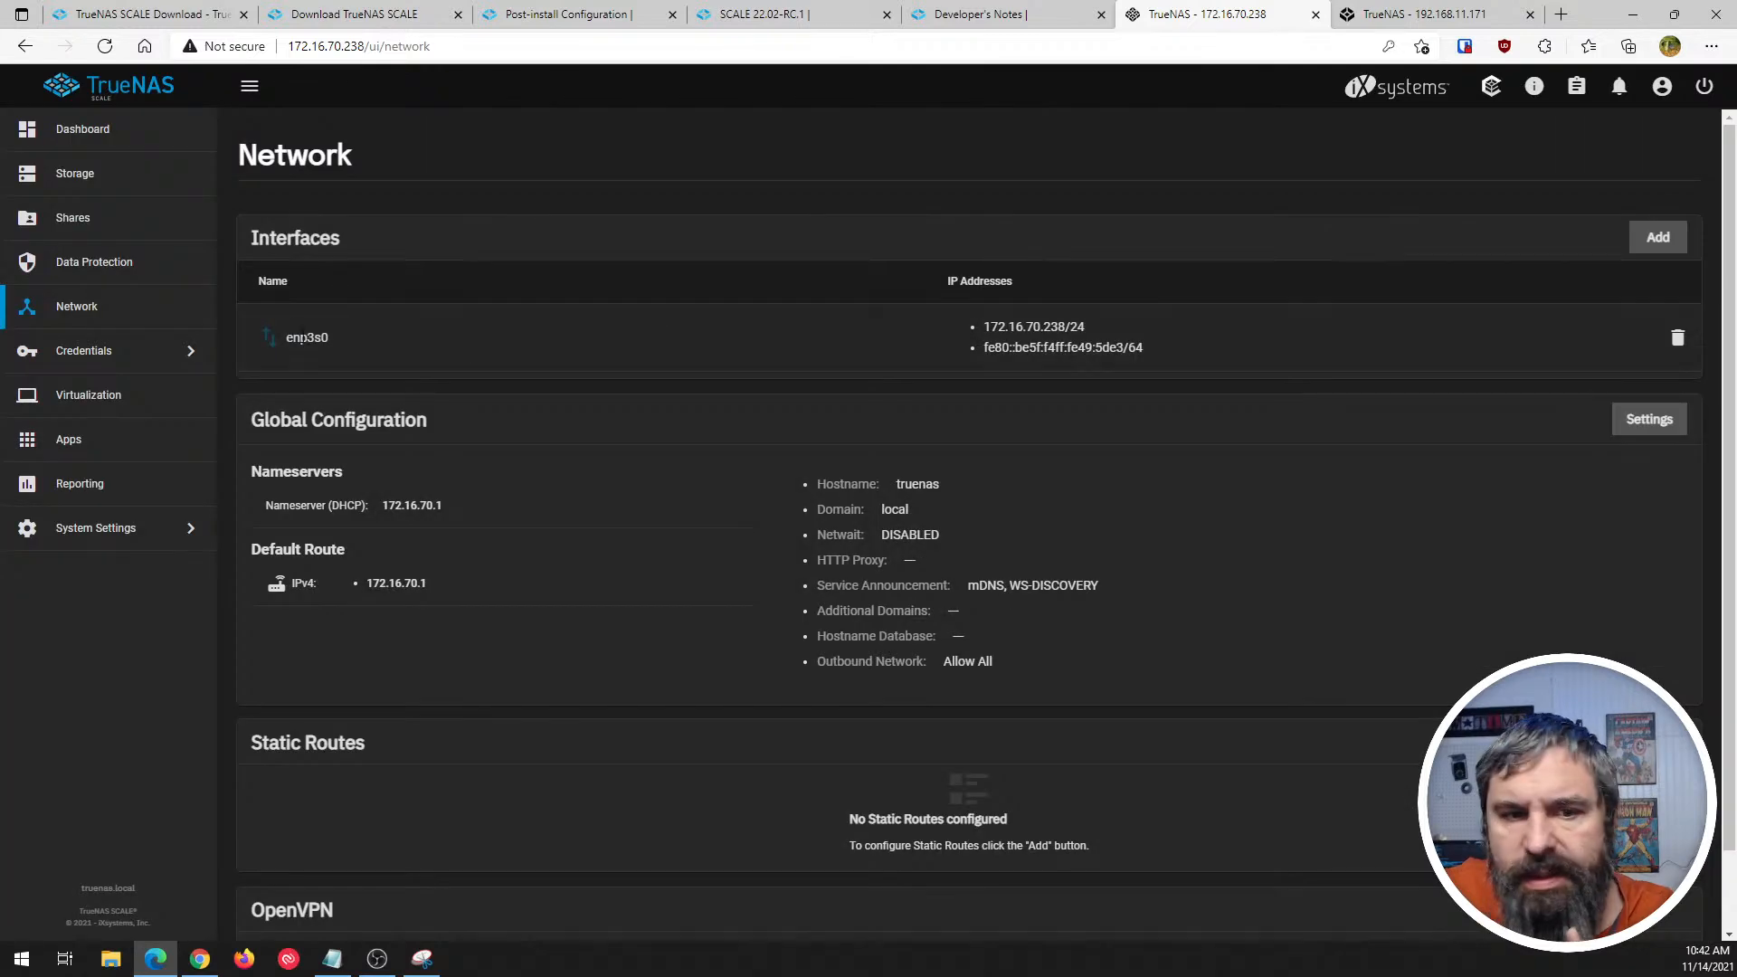
pyautogui.click(328, 338)
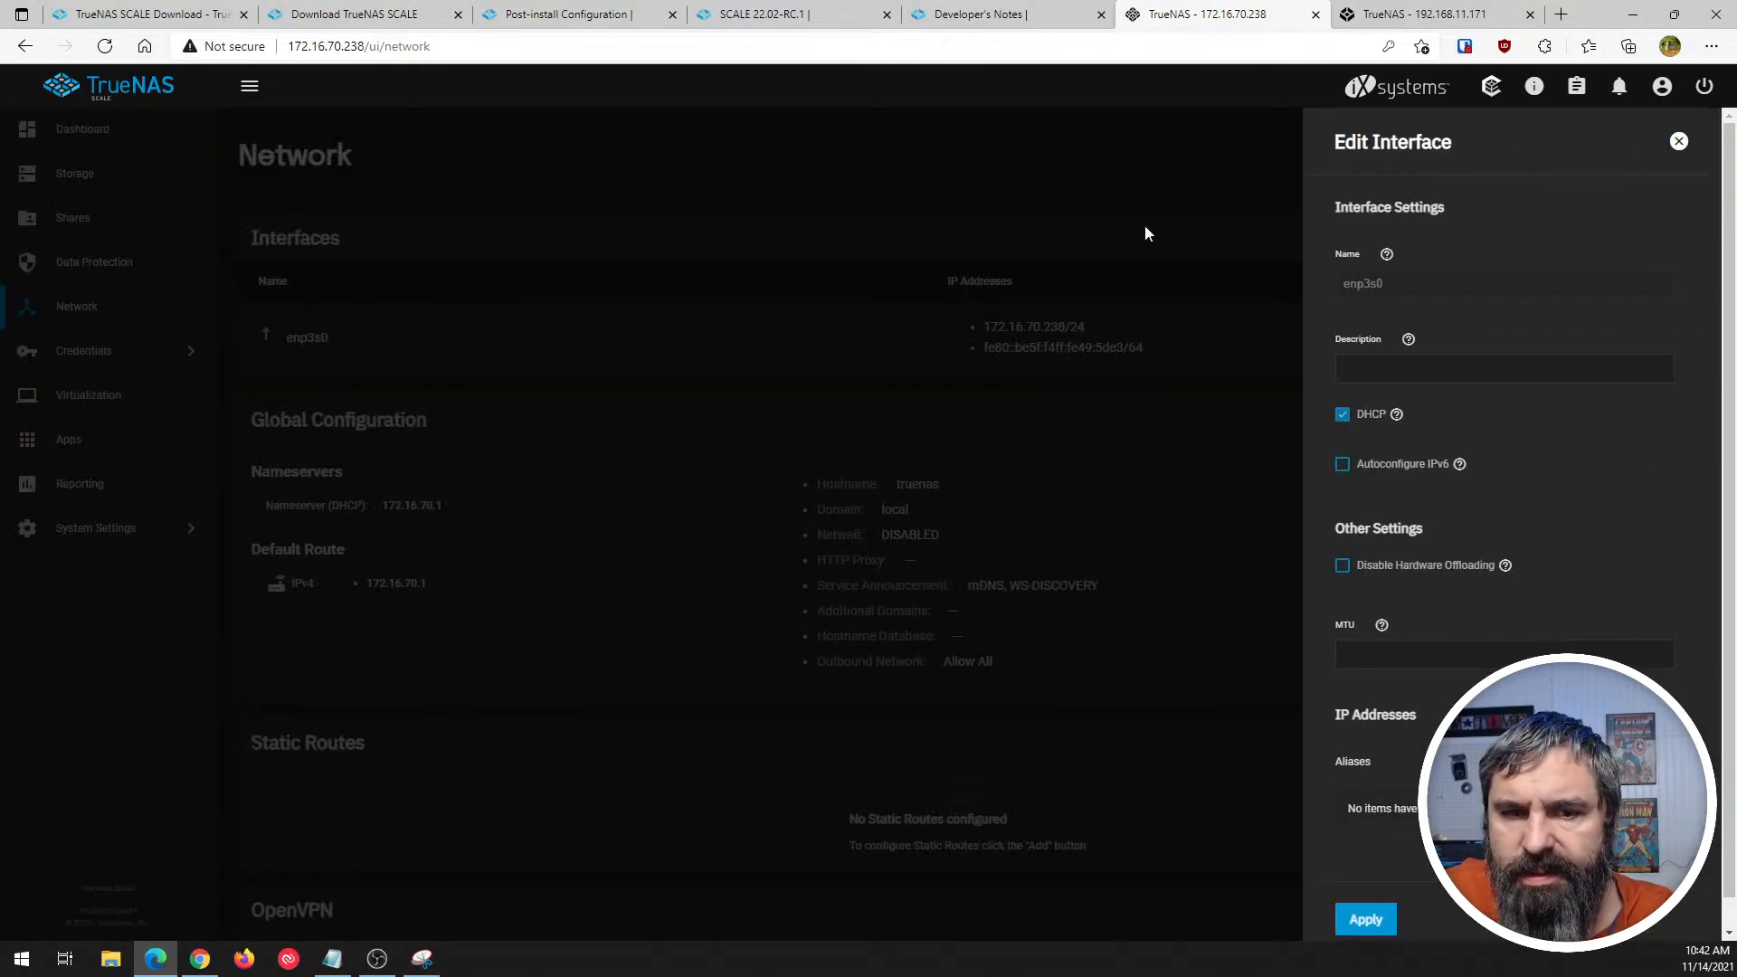
pyautogui.click(1677, 143)
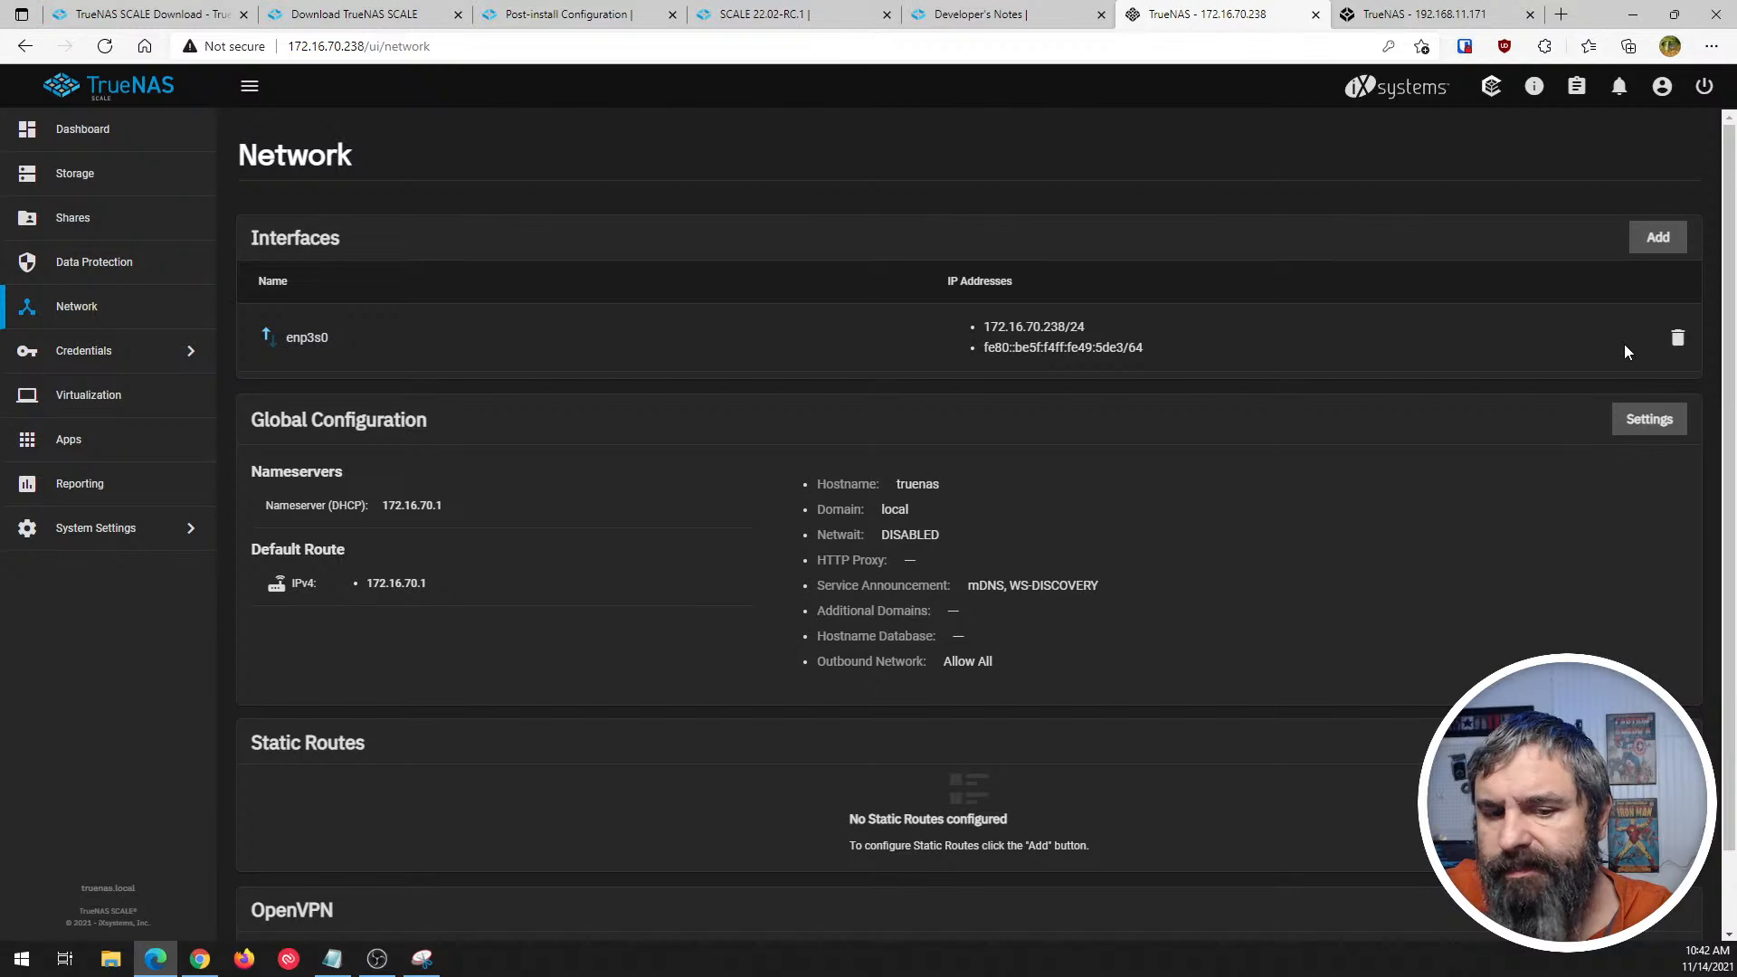
# - Switch to TrueNAS CORE, look through its System group, and view the Network Summary page
pyautogui.click(1389, 11)
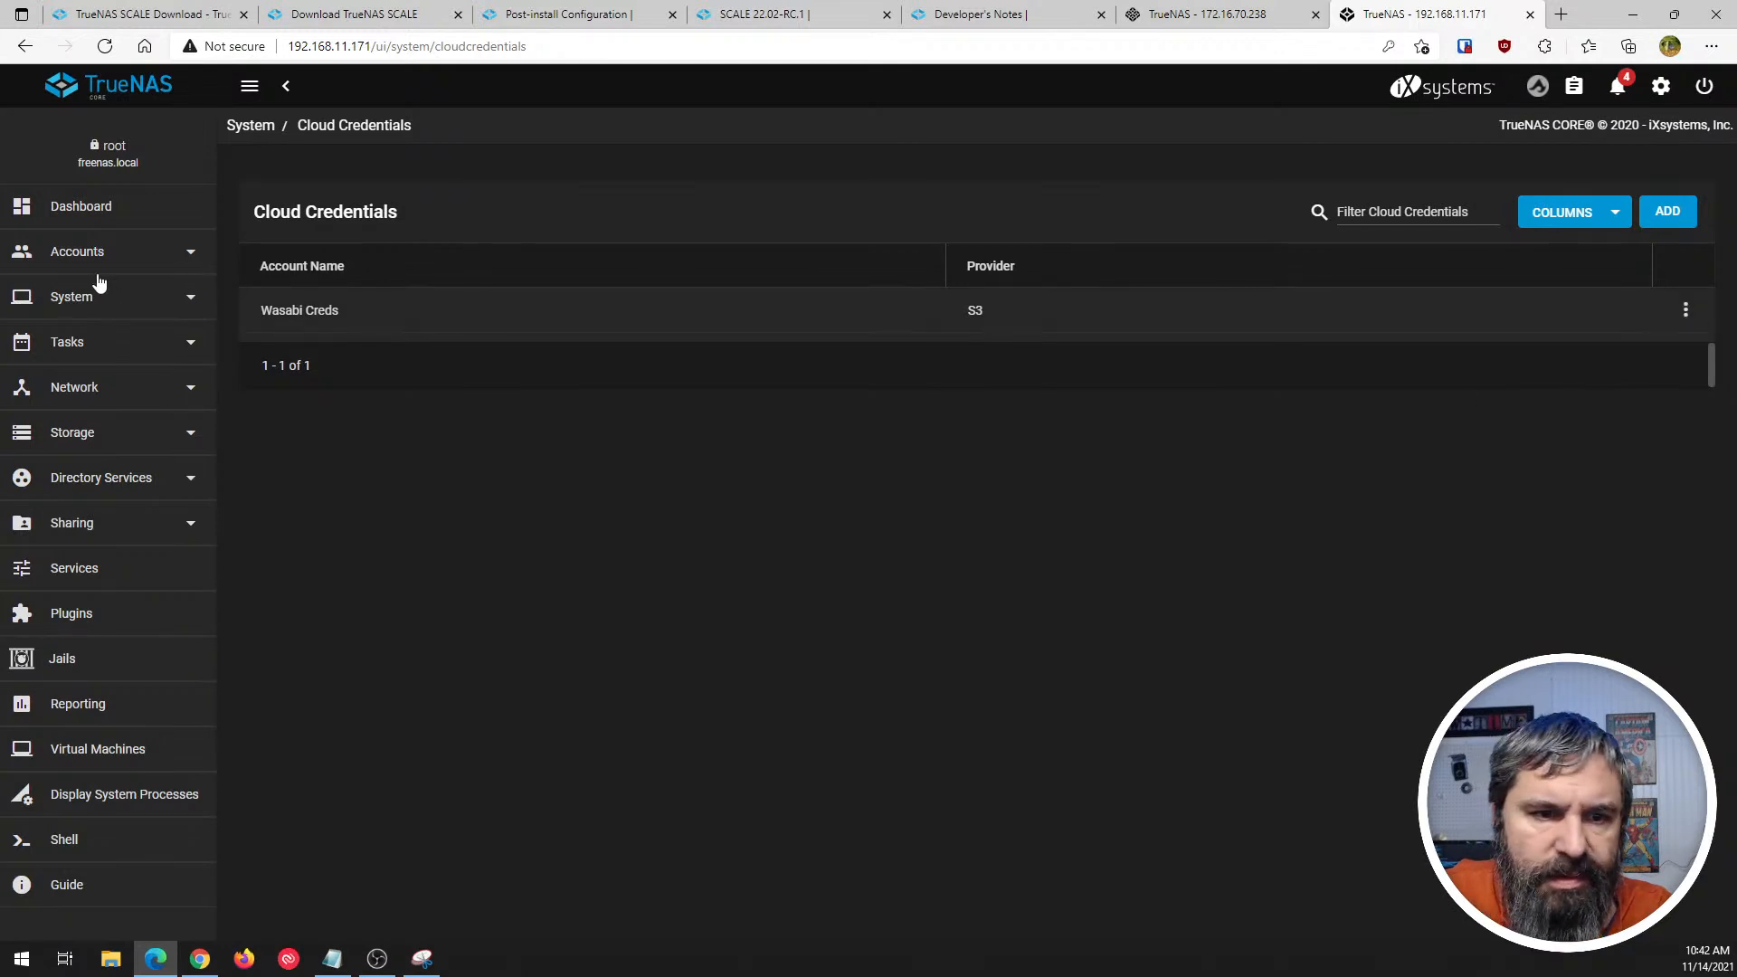
pyautogui.click(74, 296)
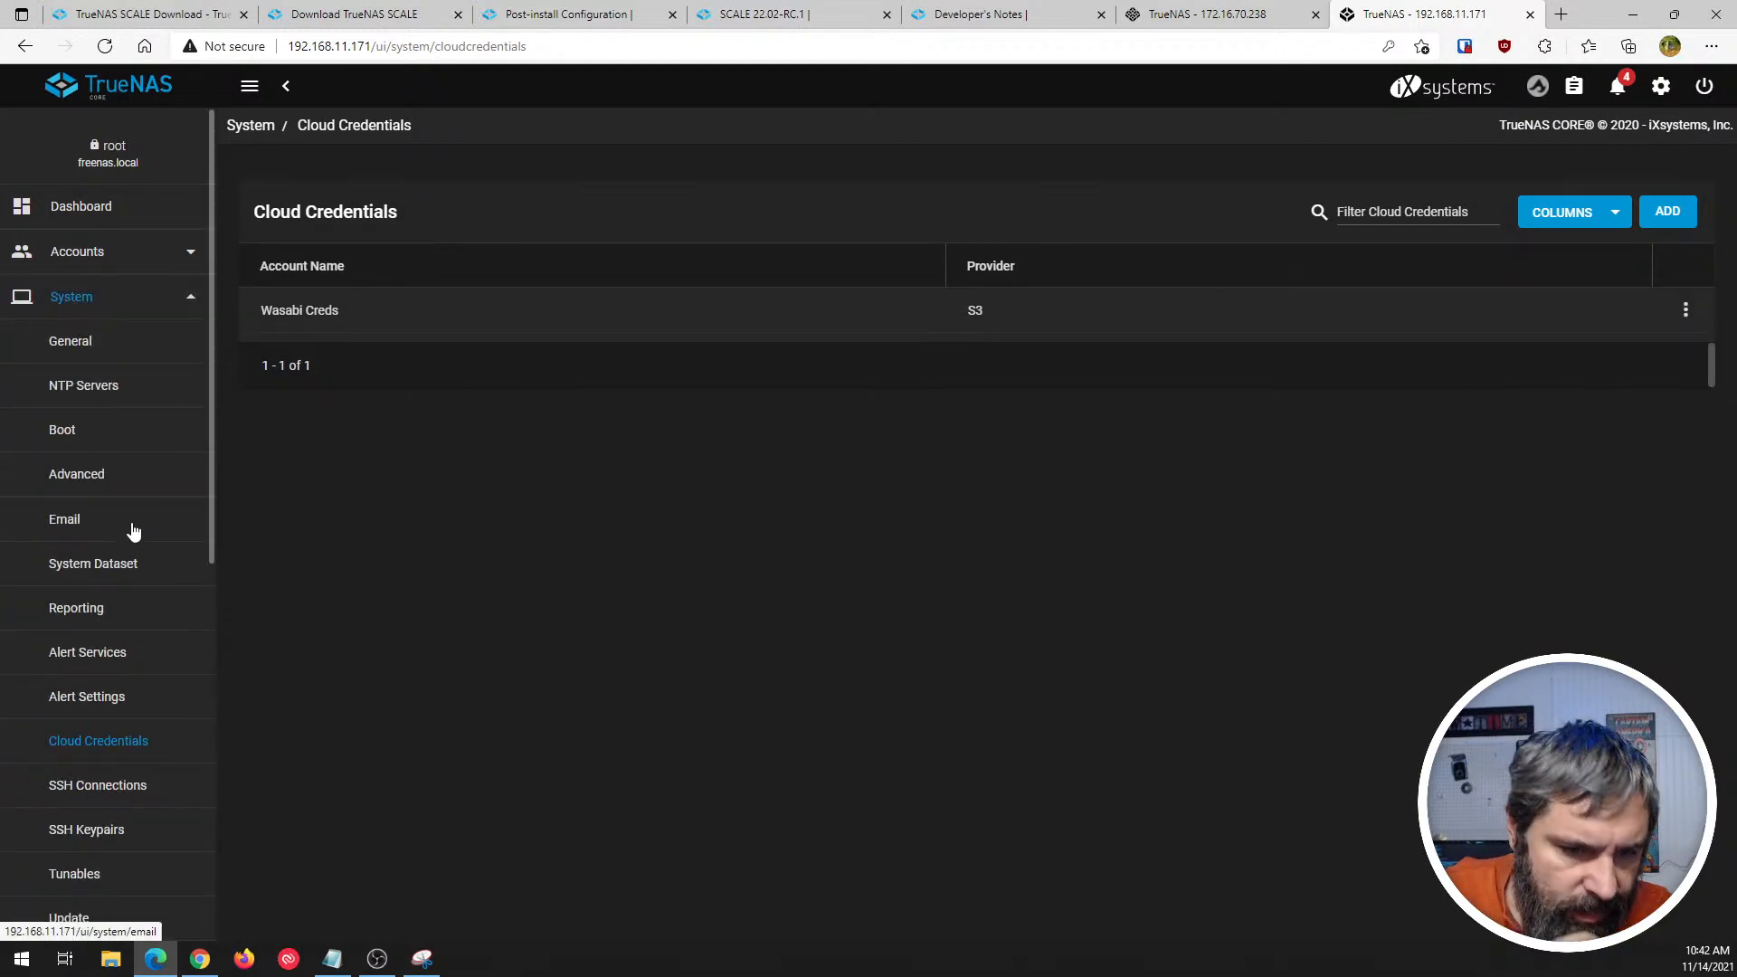
pyautogui.scroll(-3, 131, 534)
pyautogui.scroll(-3, 129, 535)
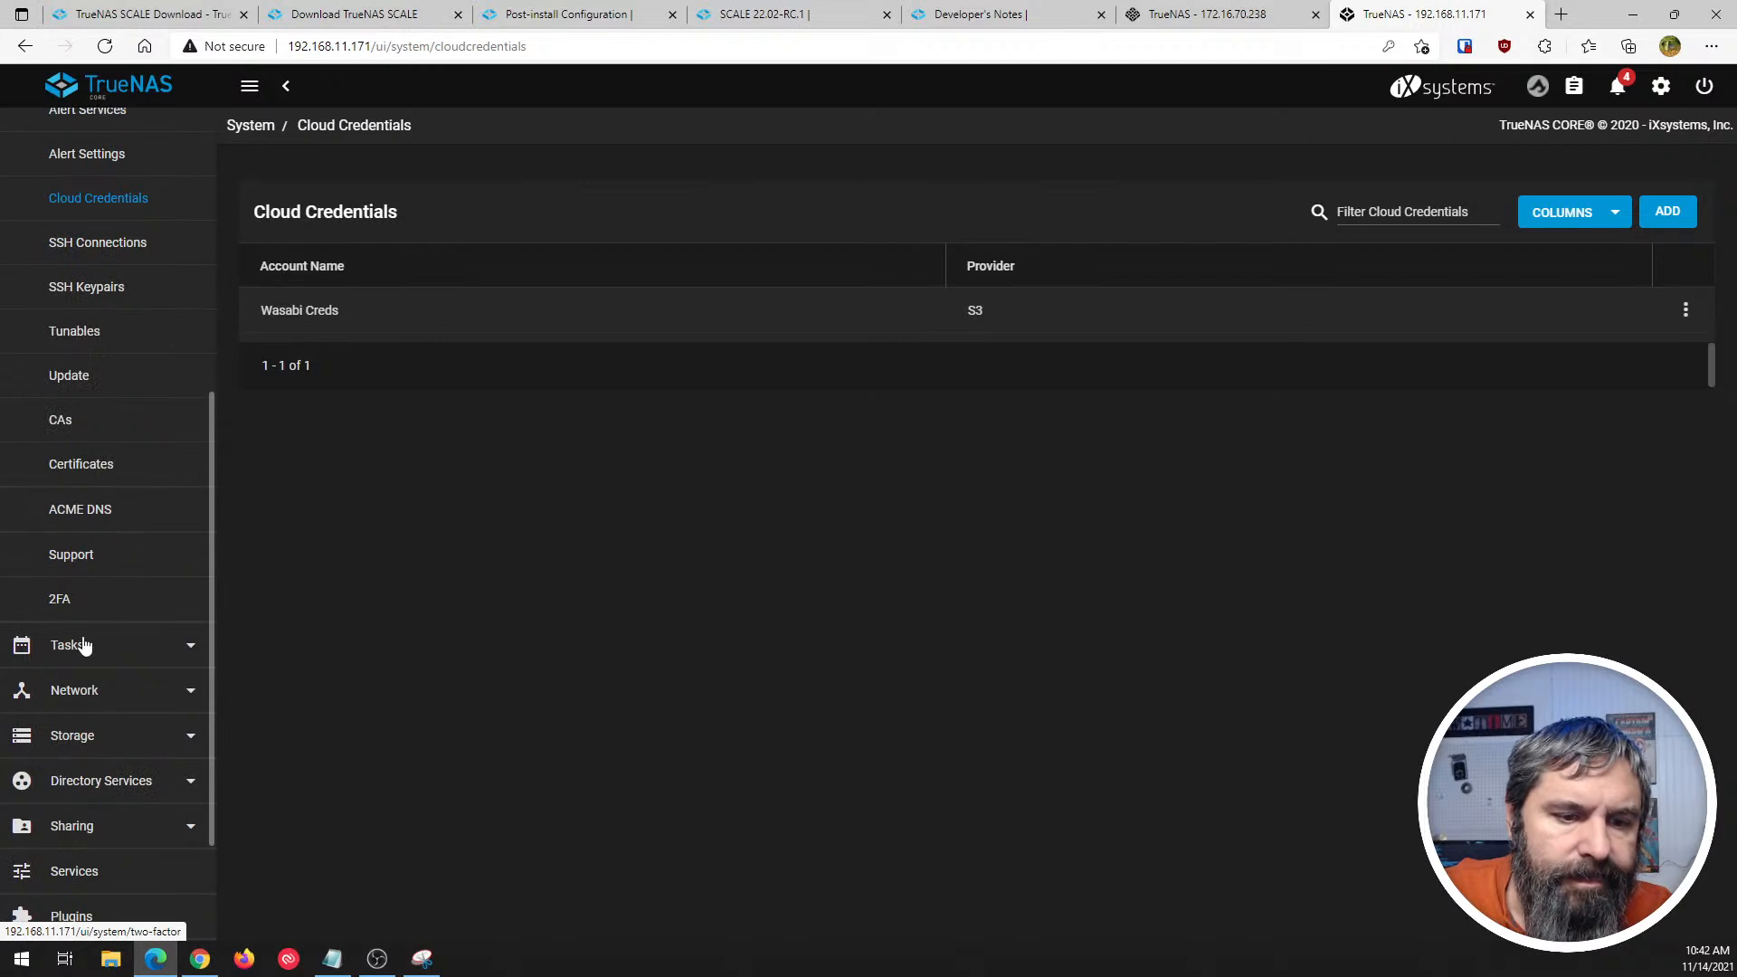
pyautogui.click(81, 691)
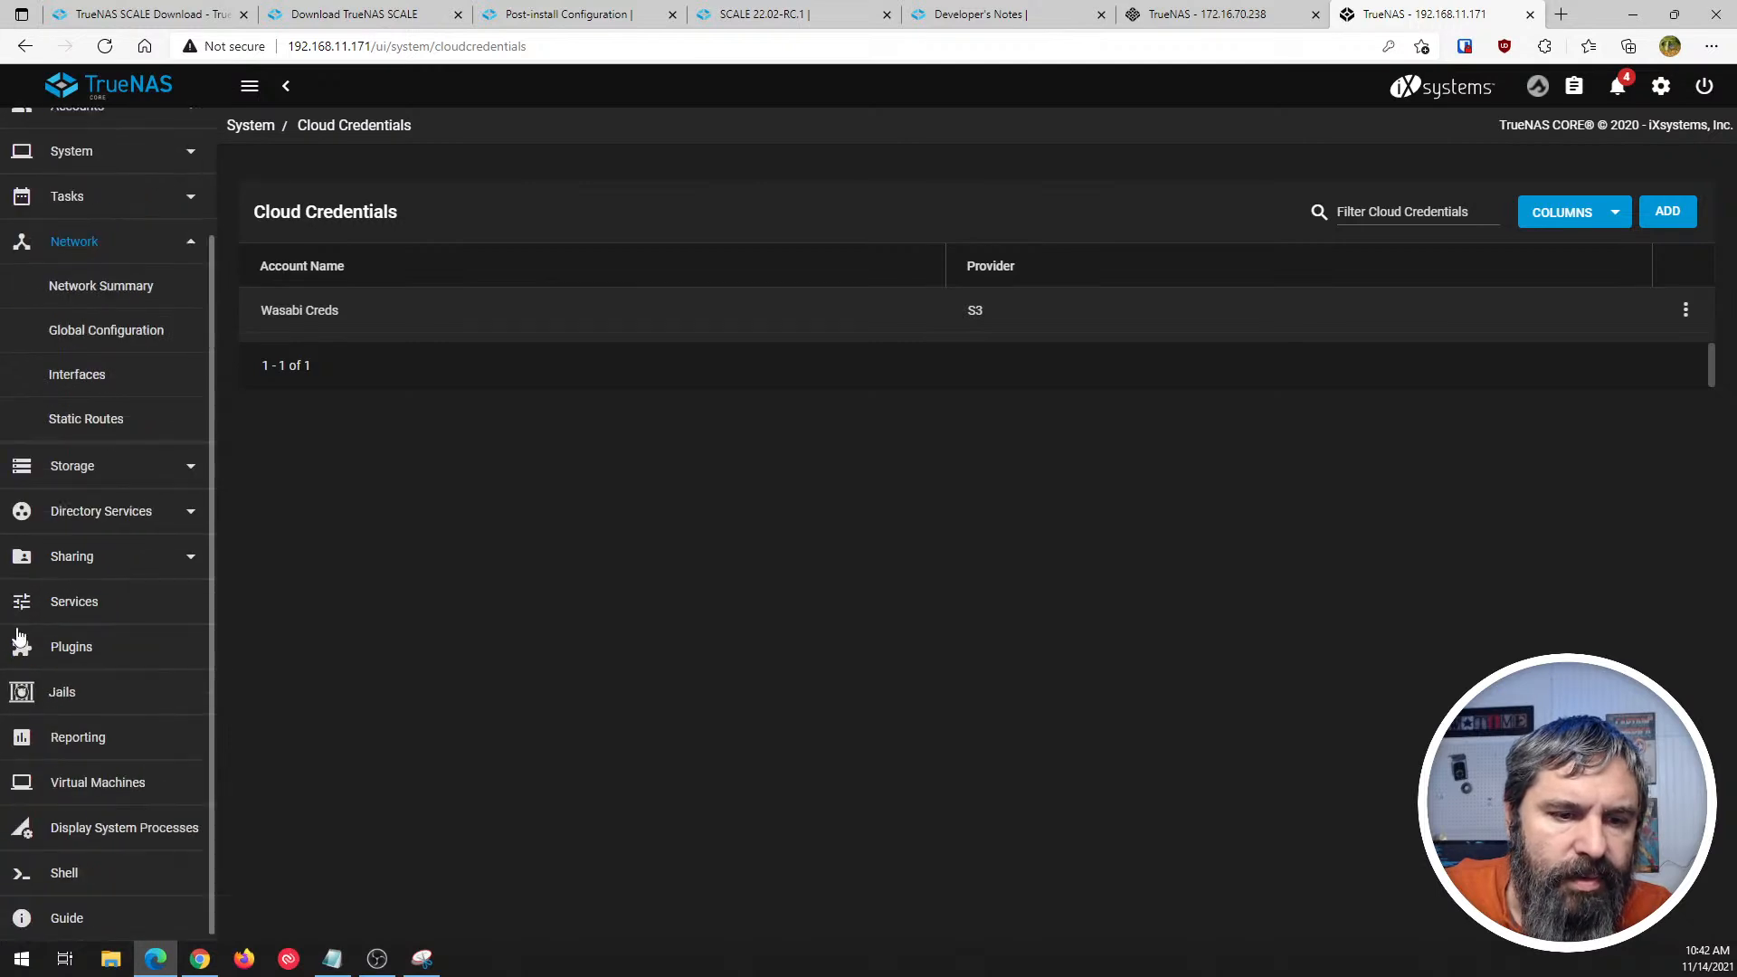
pyautogui.click(69, 290)
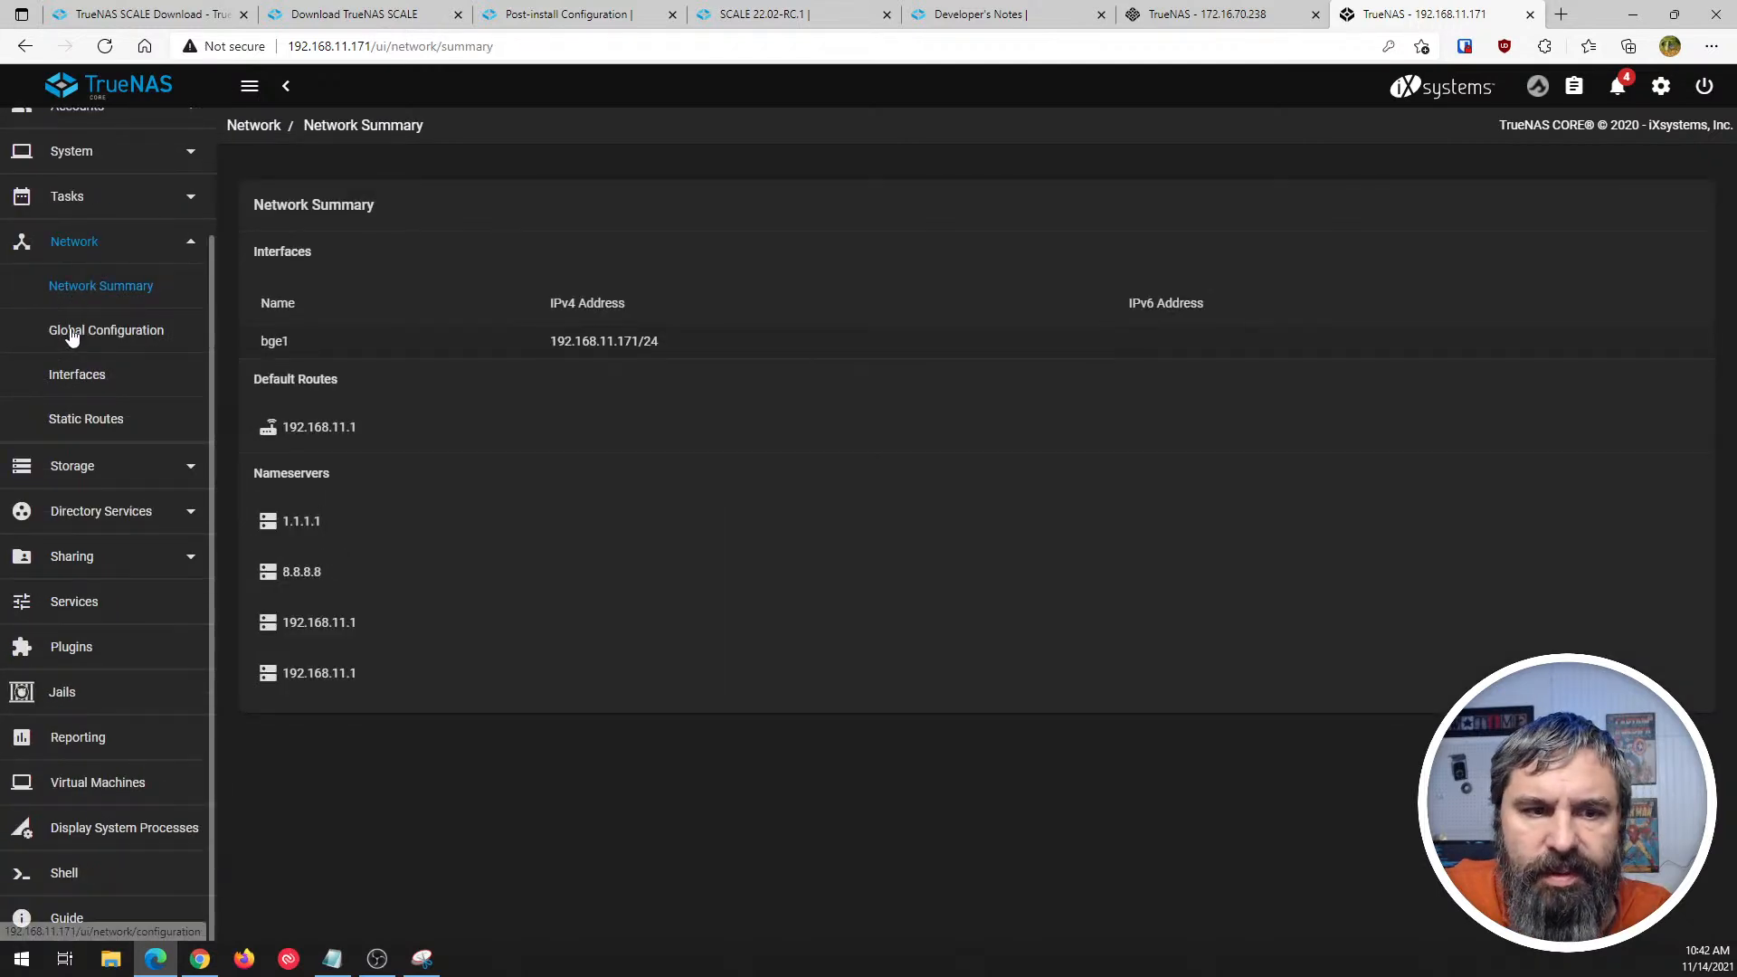
# - View the network Interfaces list and expand the details of bge0 and bge1
pyautogui.click(73, 378)
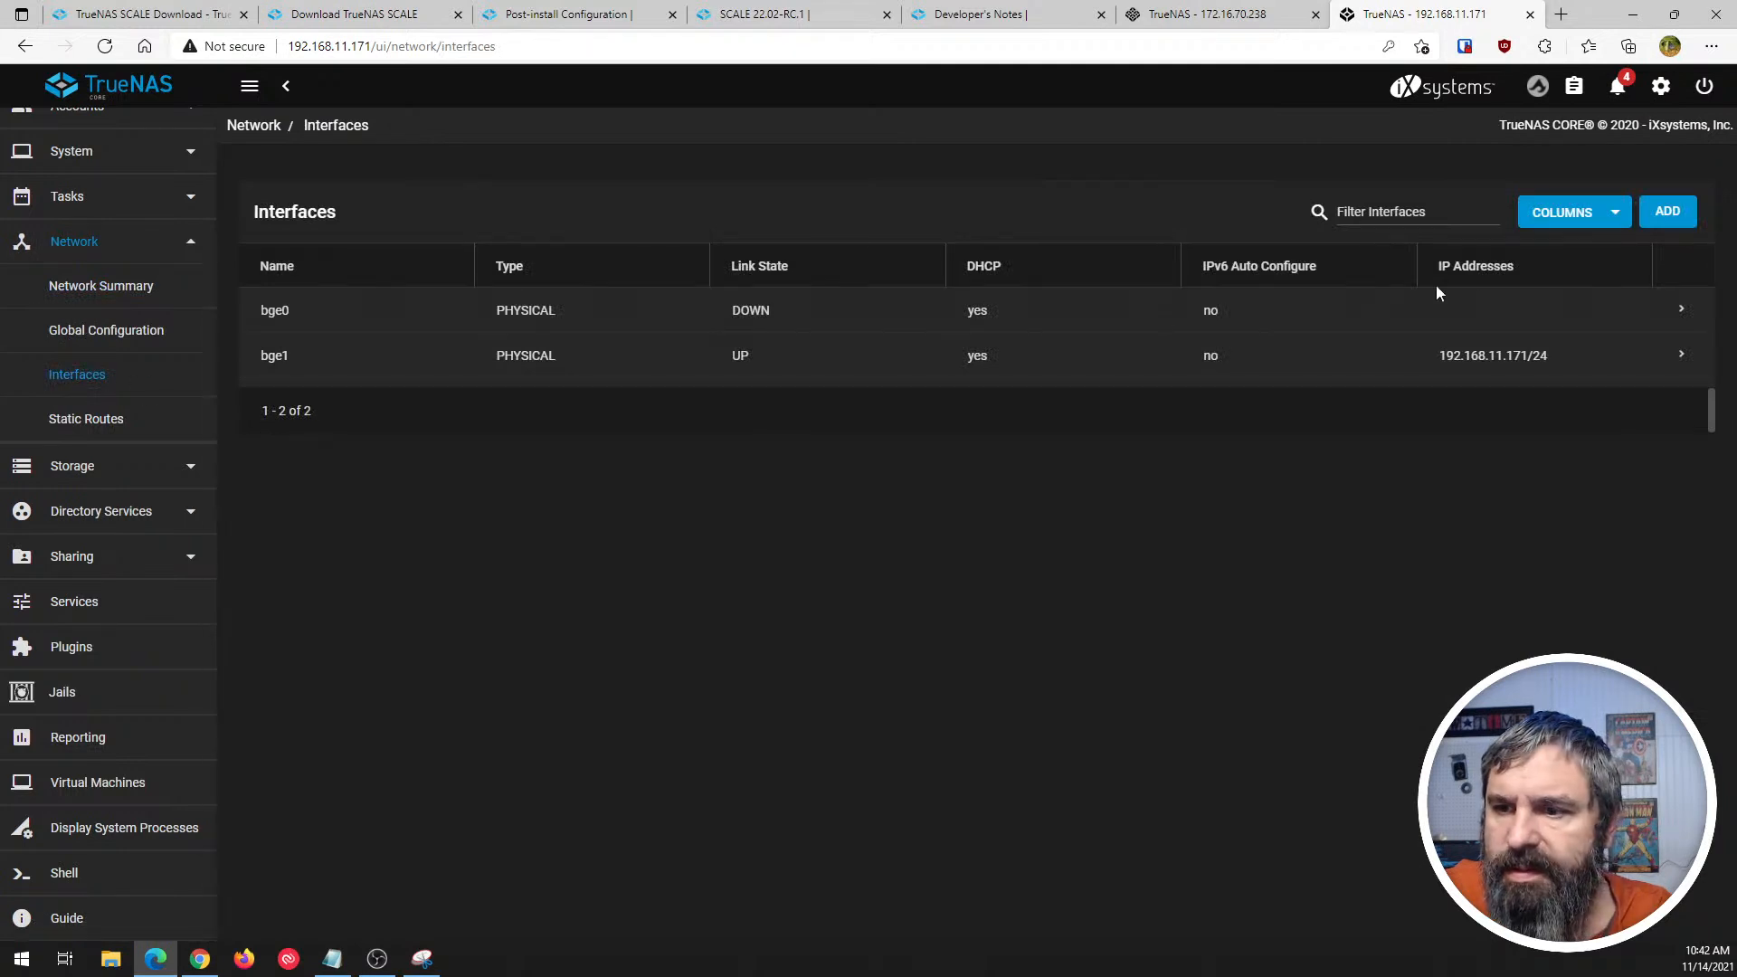
pyautogui.click(1681, 315)
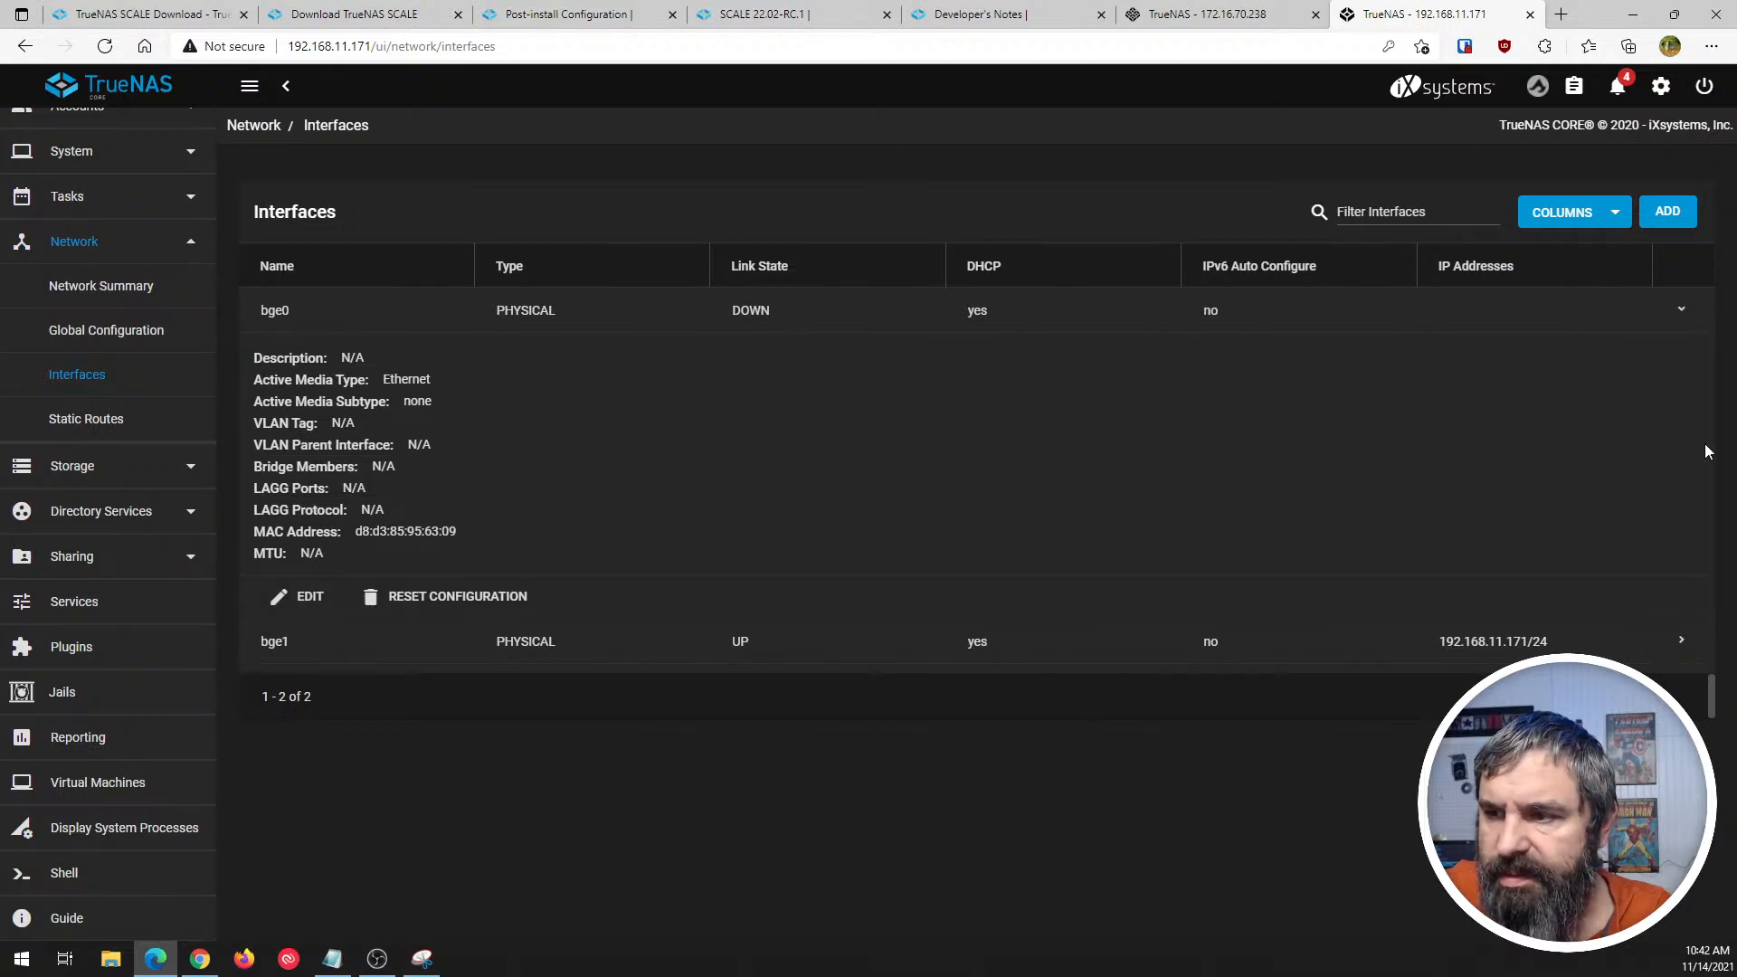
pyautogui.click(1683, 646)
pyautogui.scroll(-1, 321, 733)
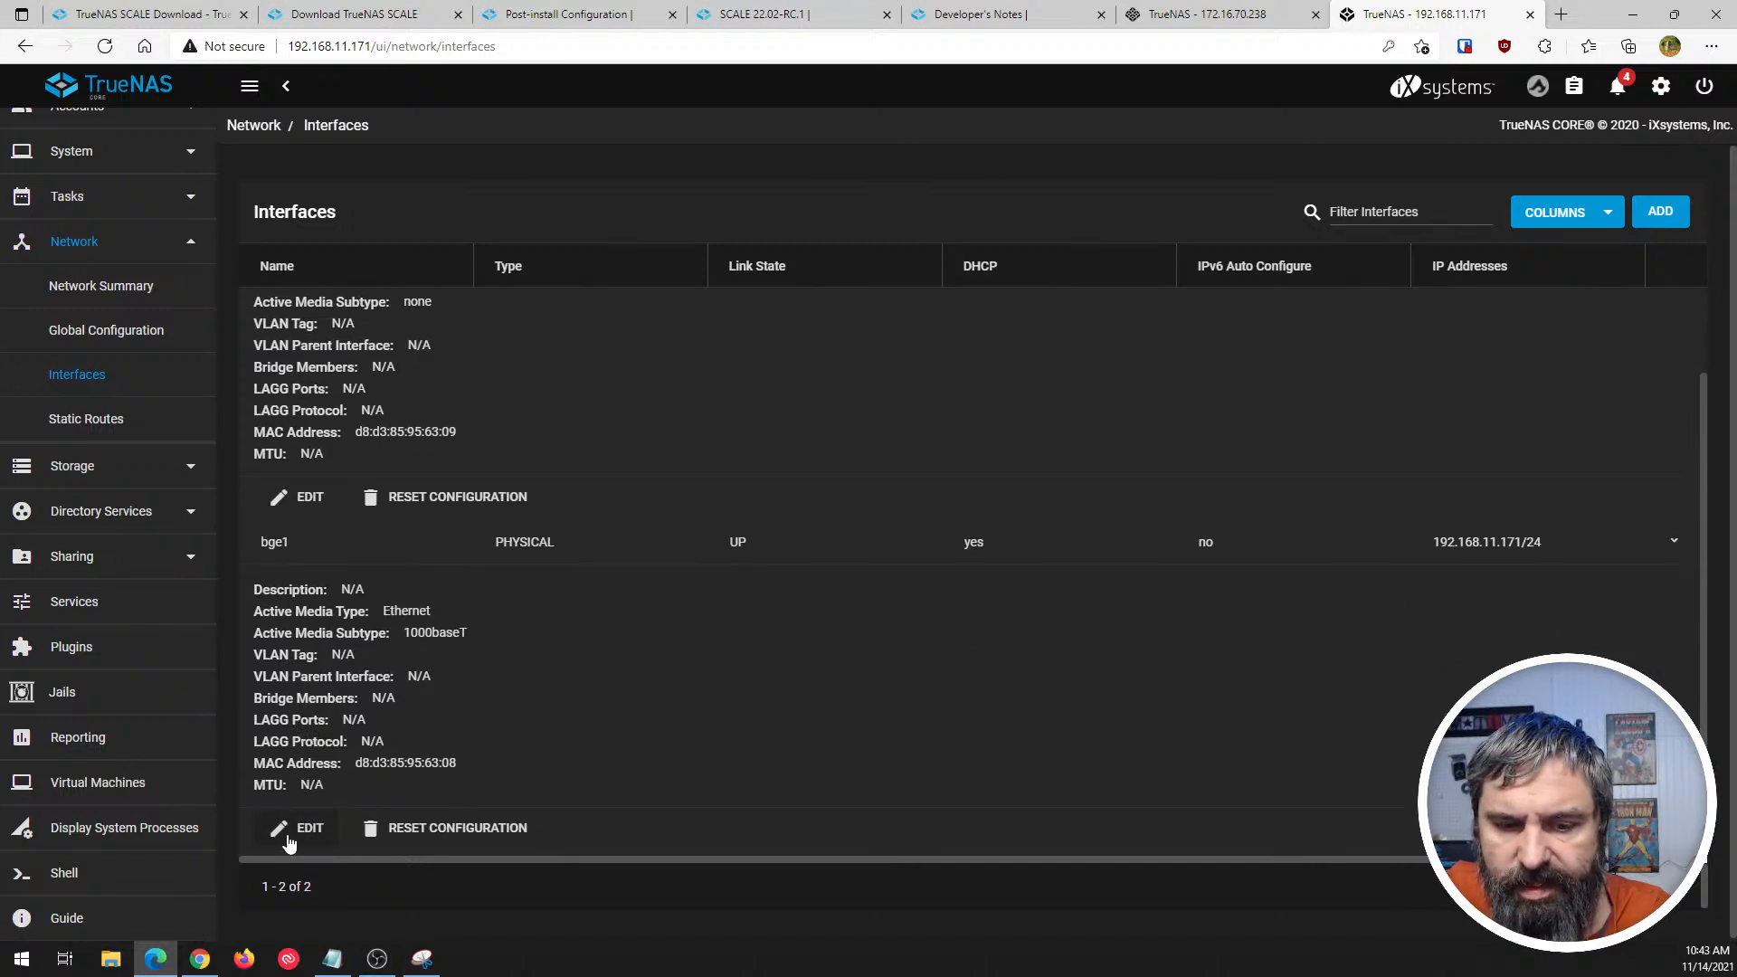
# - Switch to TrueNAS SCALE, review the edit settings of interface enp3s0 and the rest of the Network page, and close the form without applying
pyautogui.click(1212, 15)
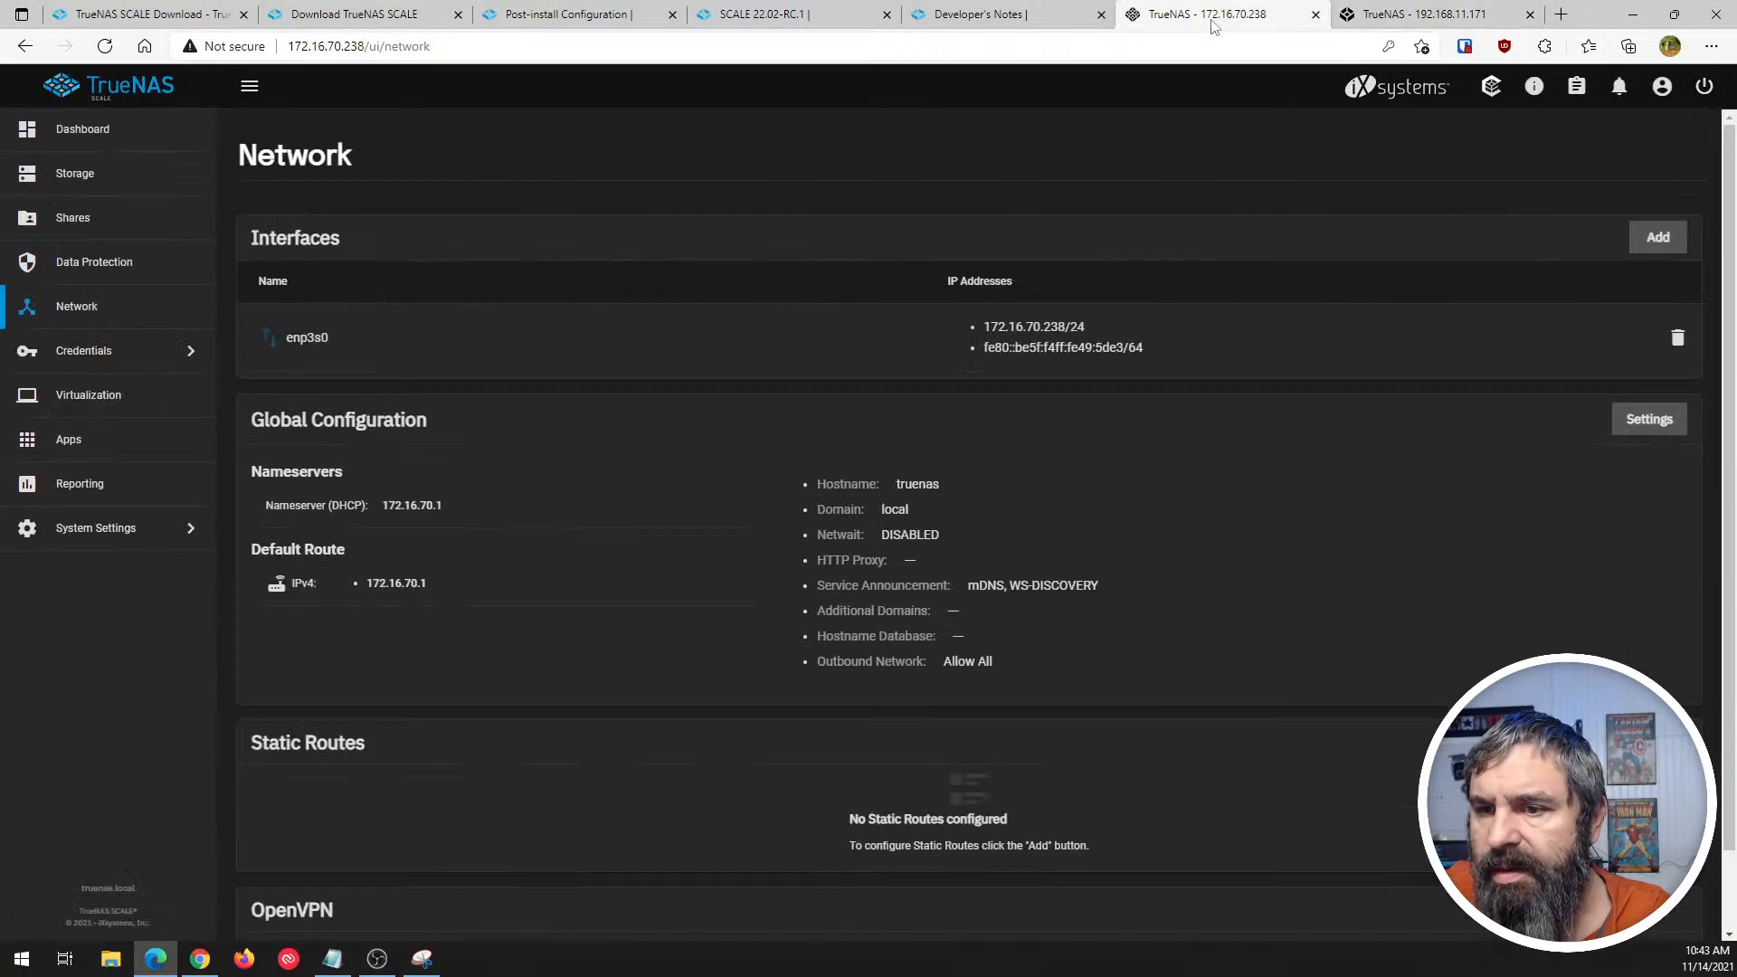
pyautogui.click(273, 339)
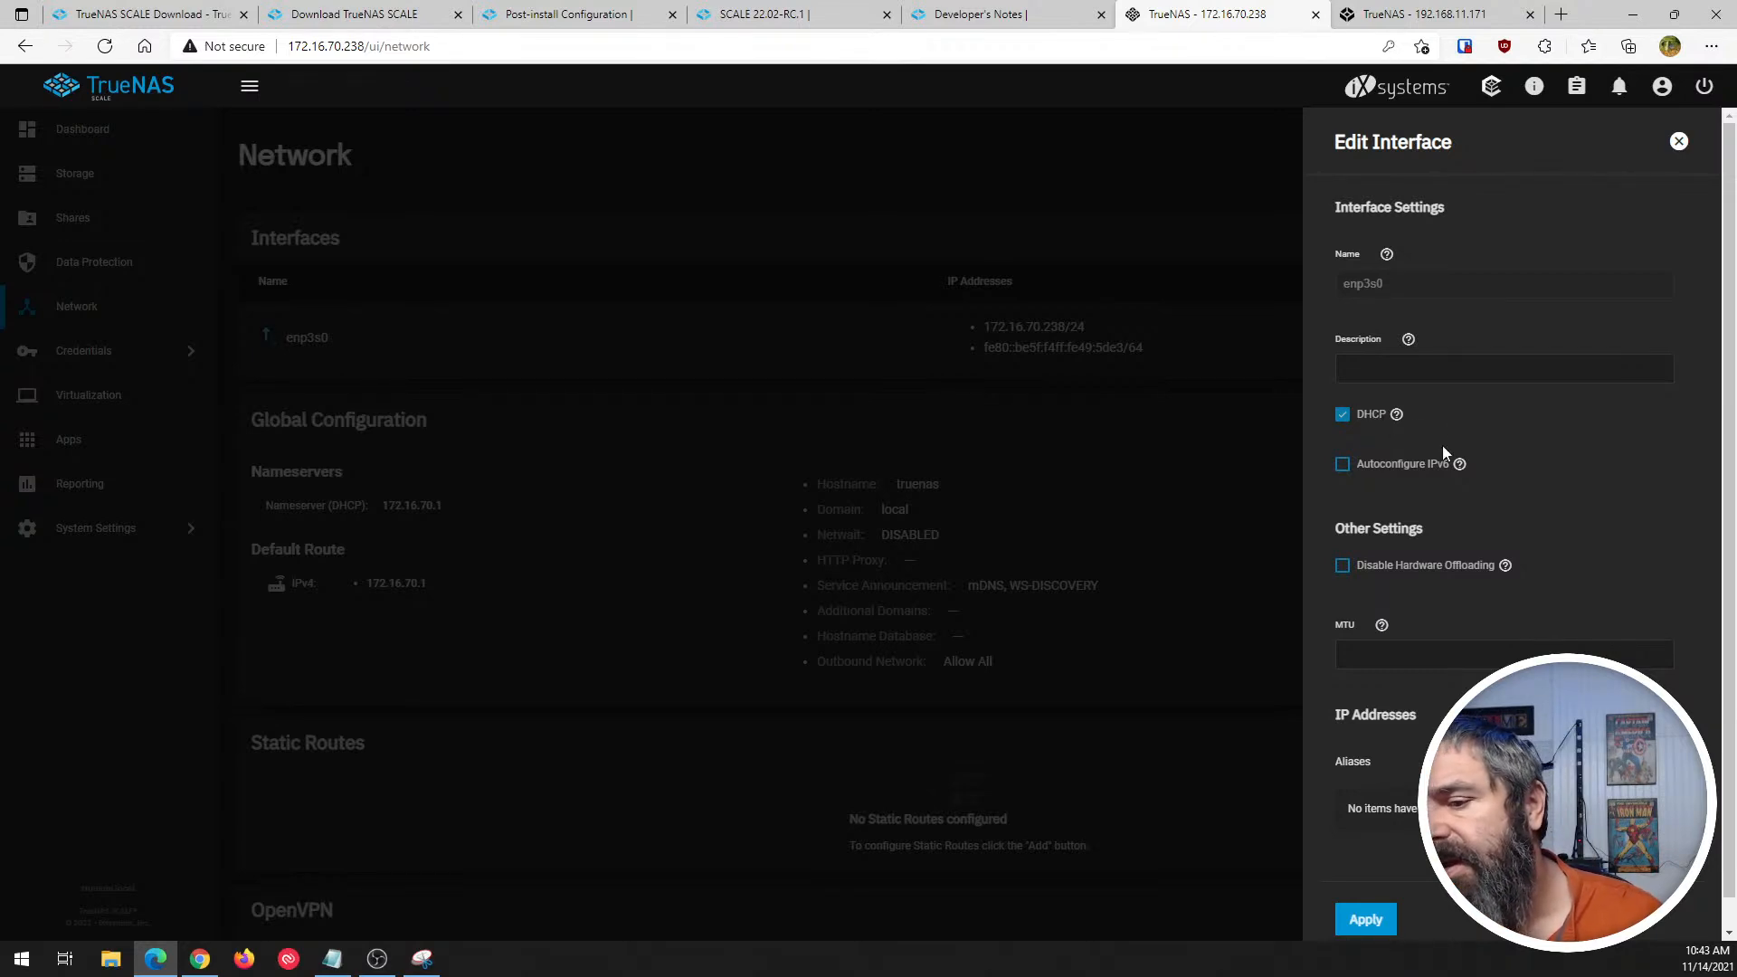
pyautogui.scroll(-1, 1523, 475)
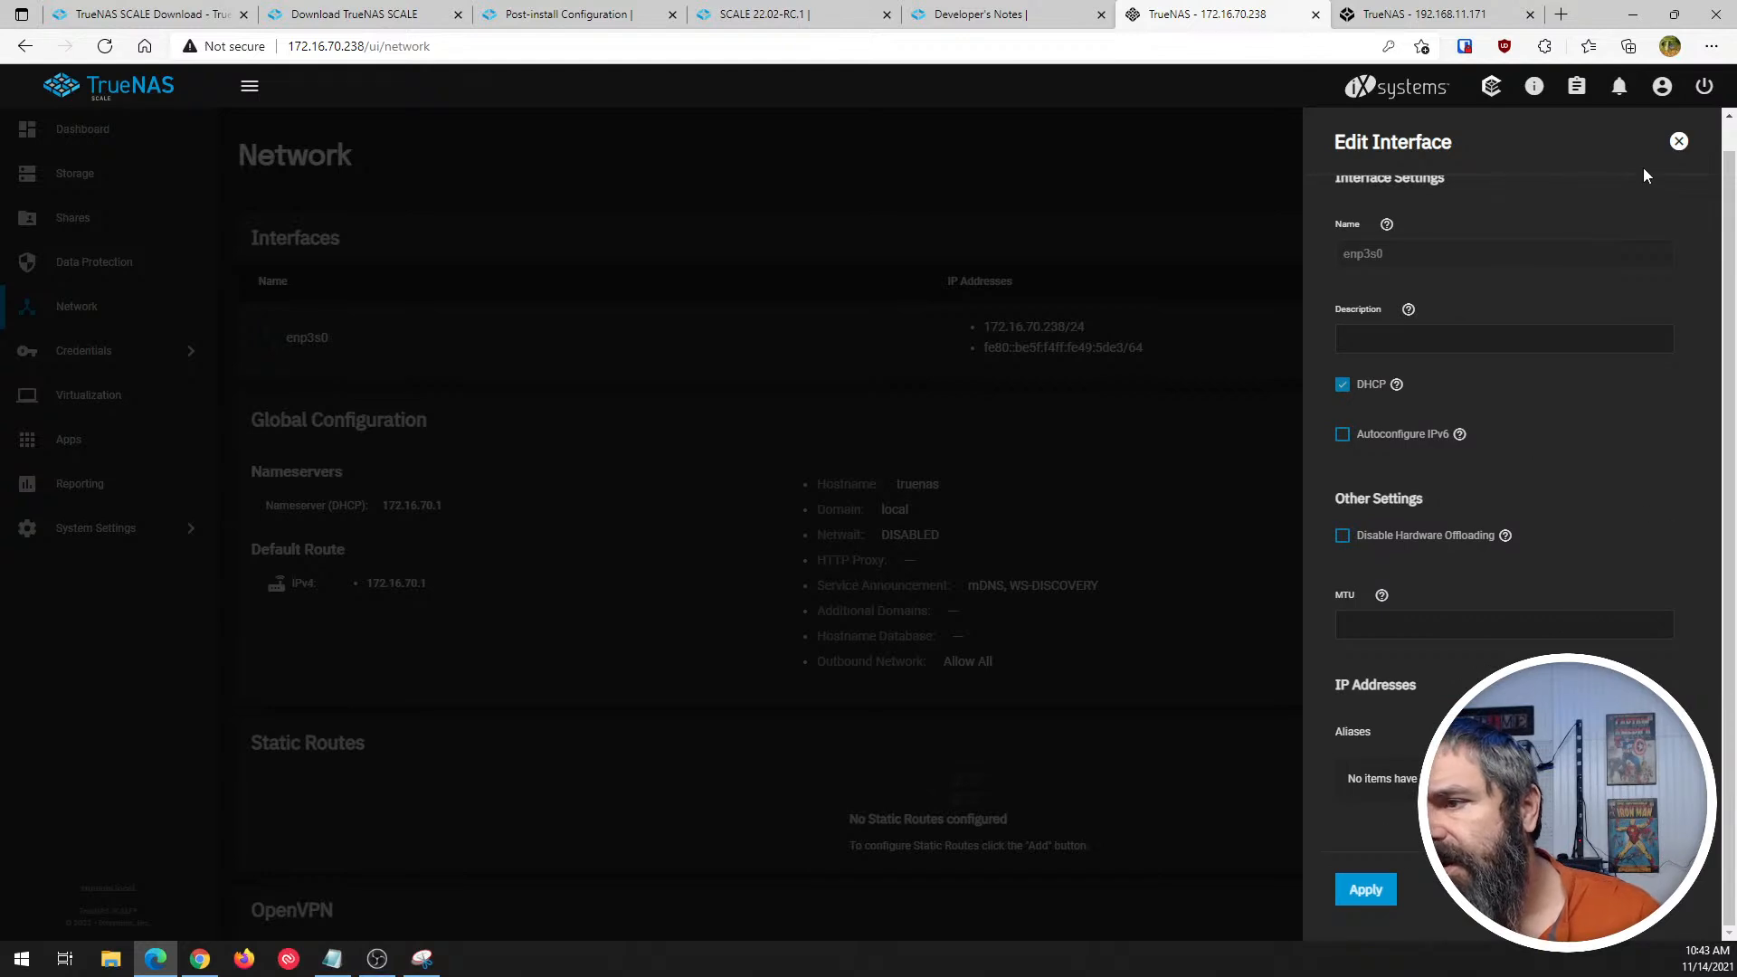
pyautogui.click(1678, 145)
pyautogui.scroll(-1, 612, 484)
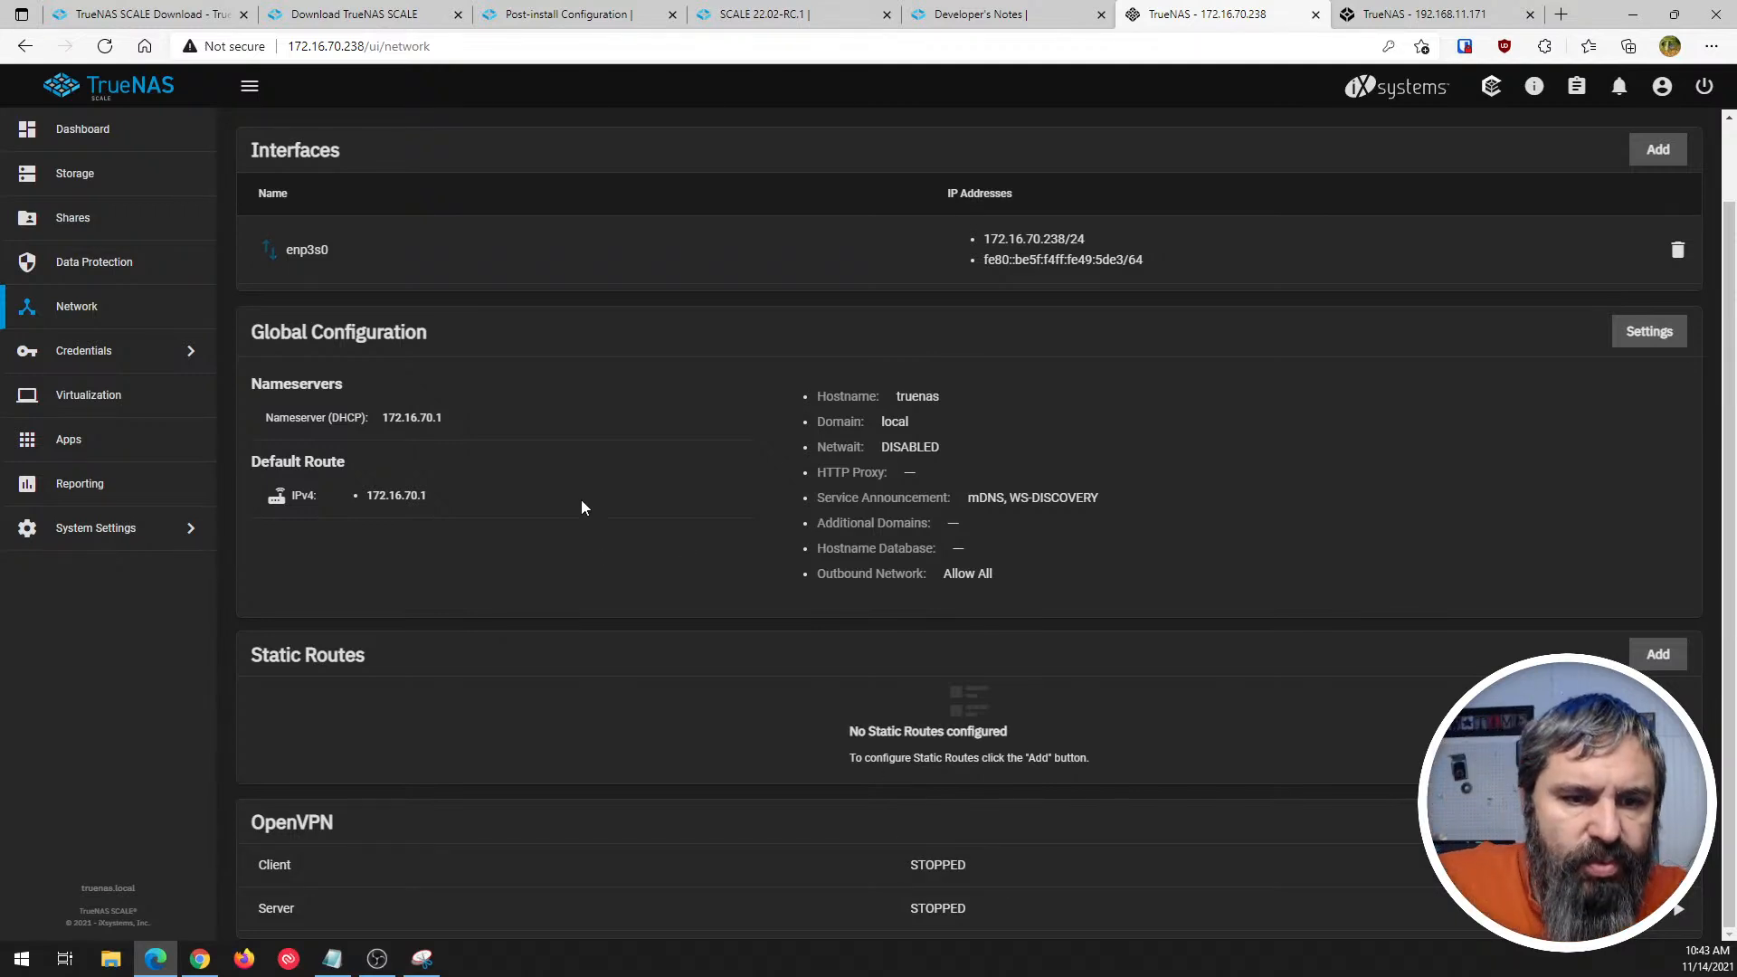
pyautogui.scroll(1, 438, 465)
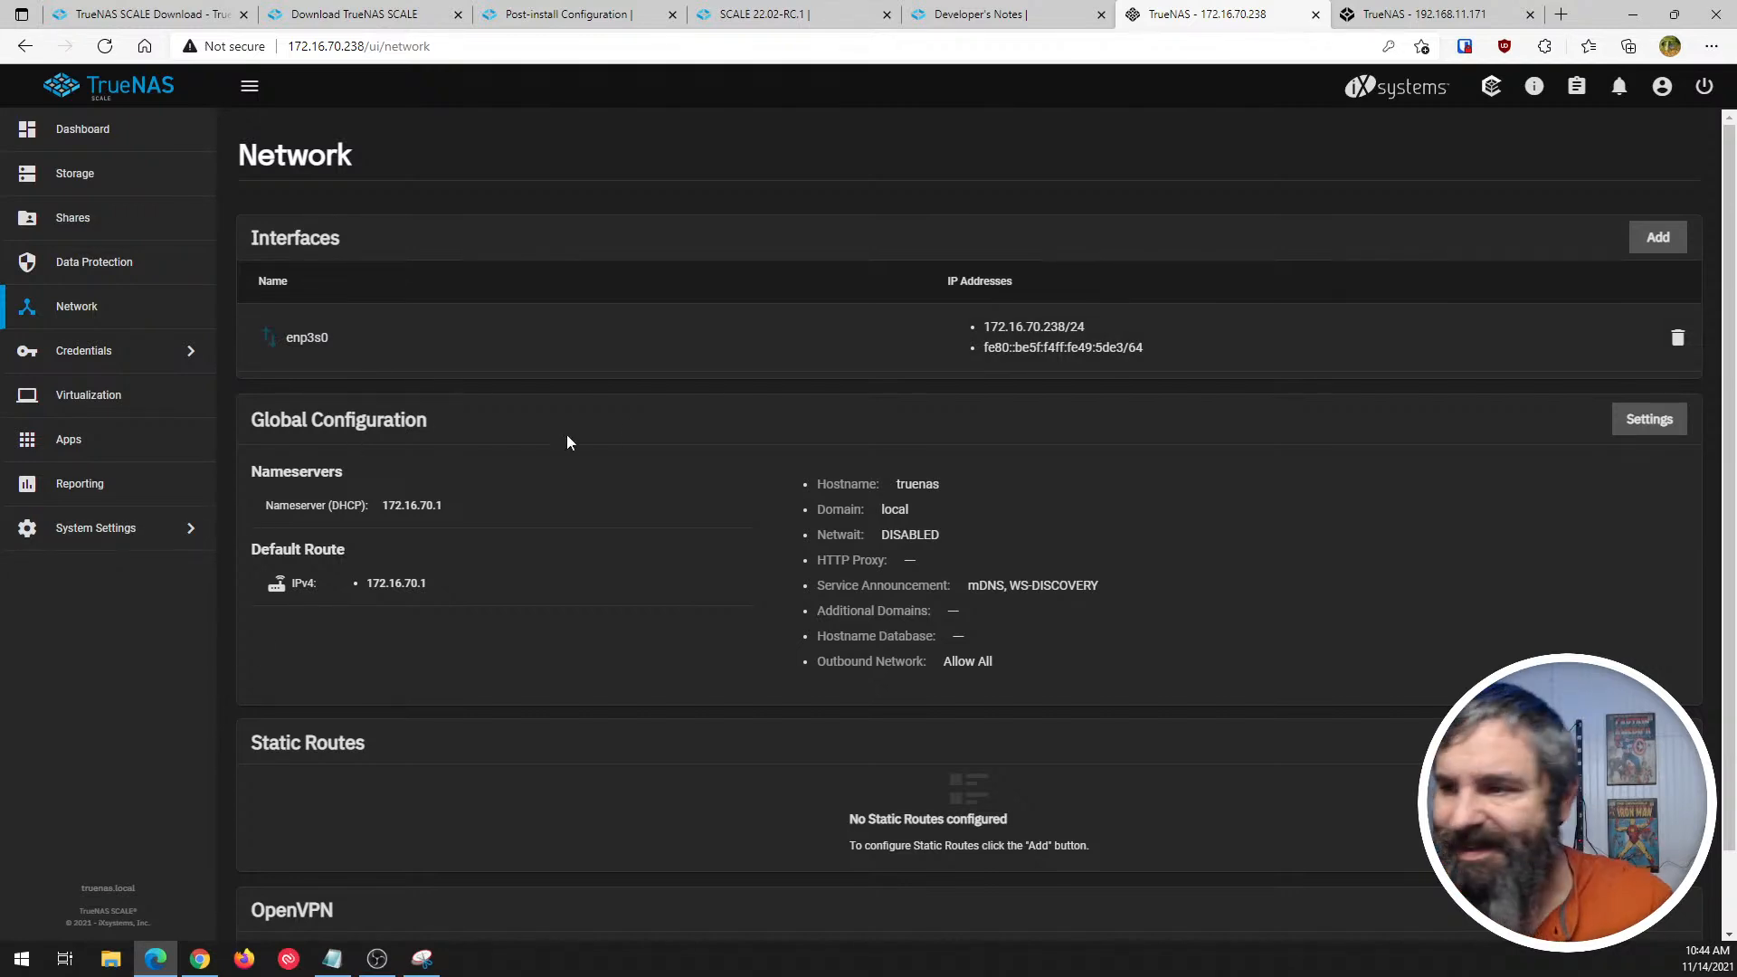
pyautogui.click(304, 337)
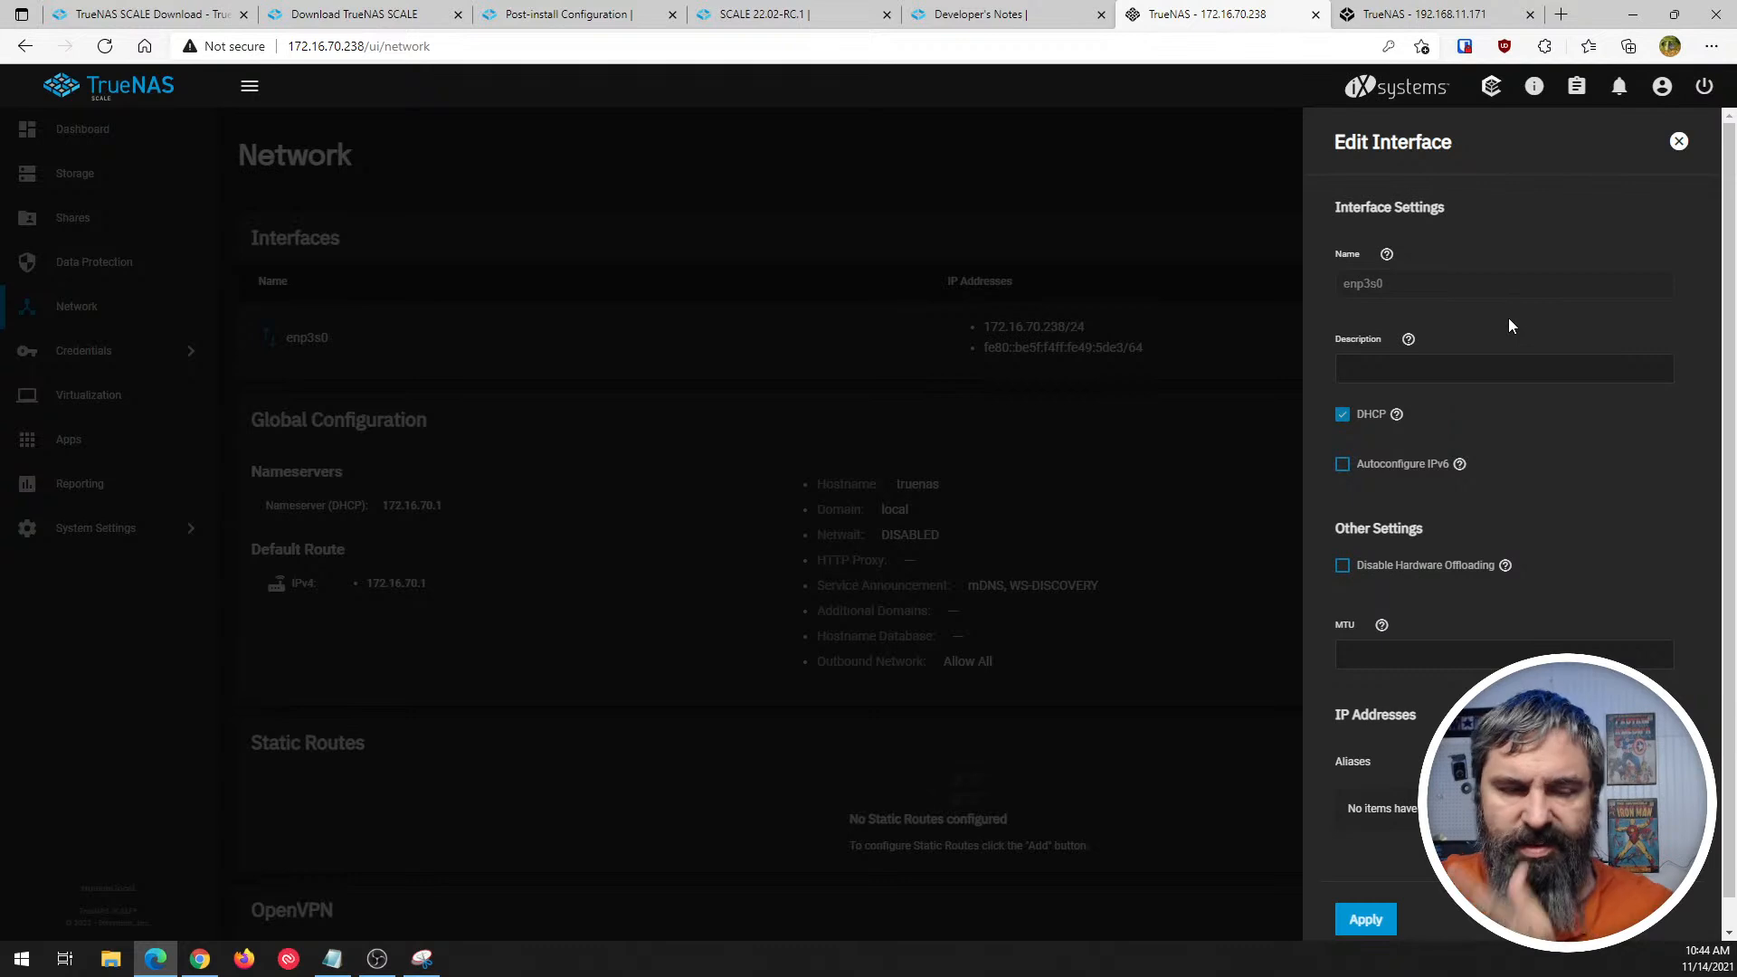
pyautogui.click(1679, 141)
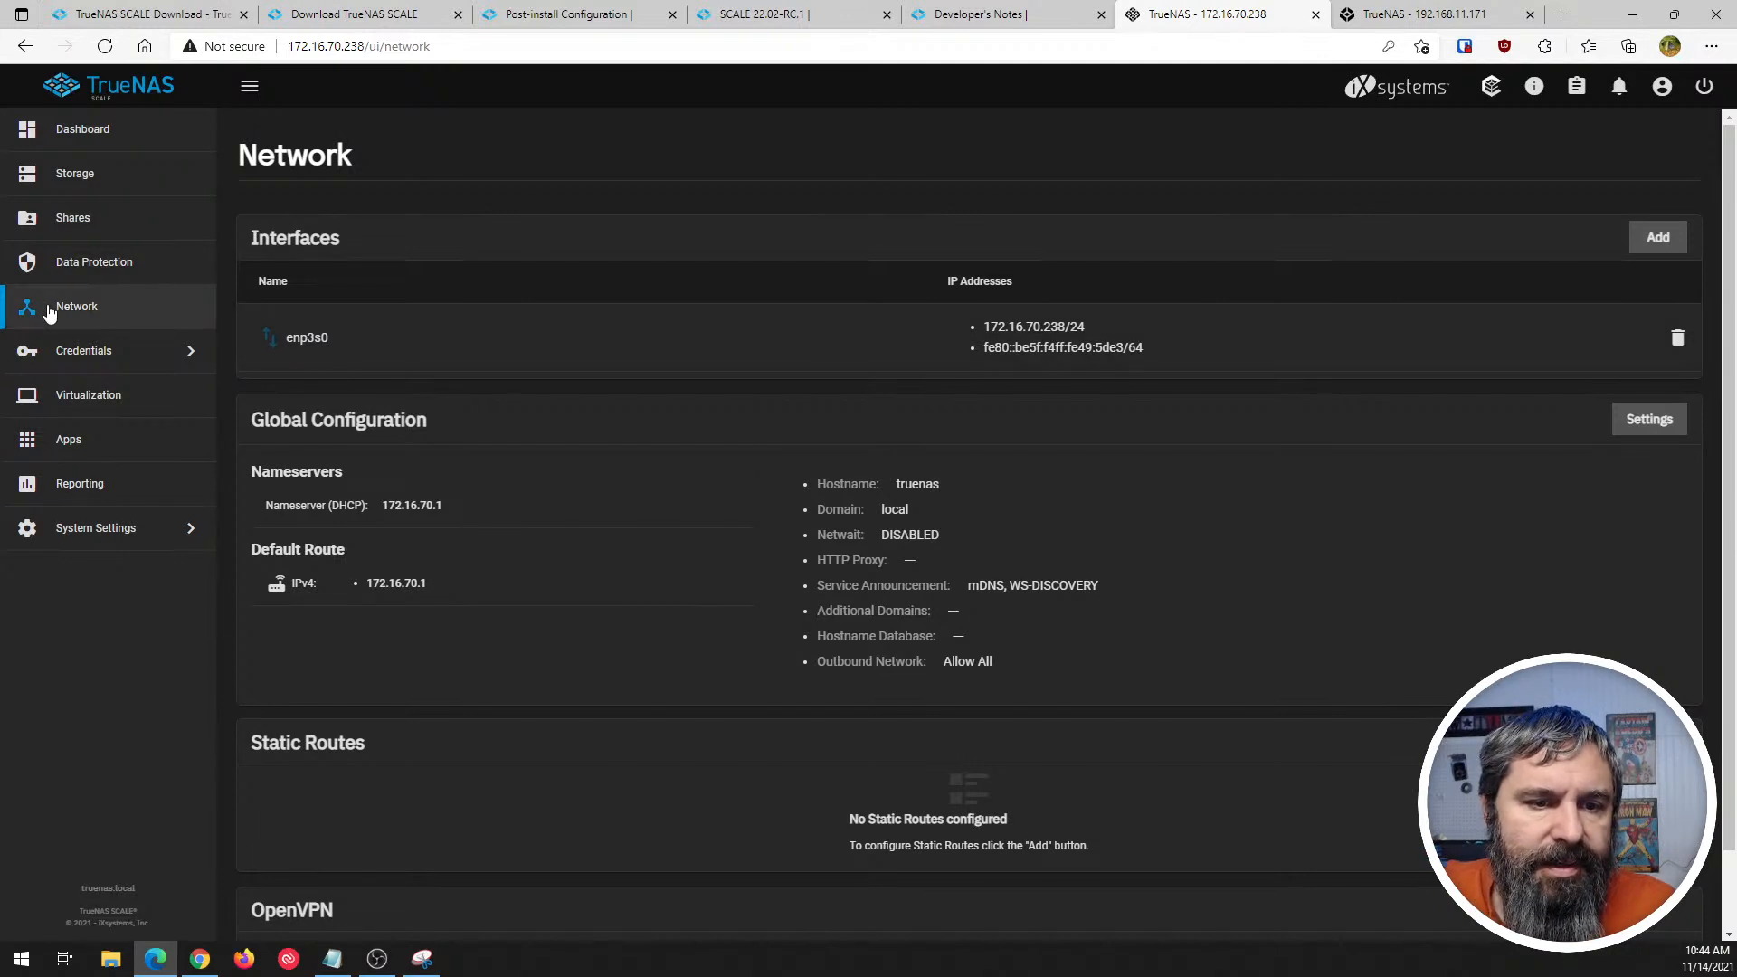
# - View the local users under Credentials, dismiss the display note, and inspect the option to show built-in users without enabling it
pyautogui.click(40, 354)
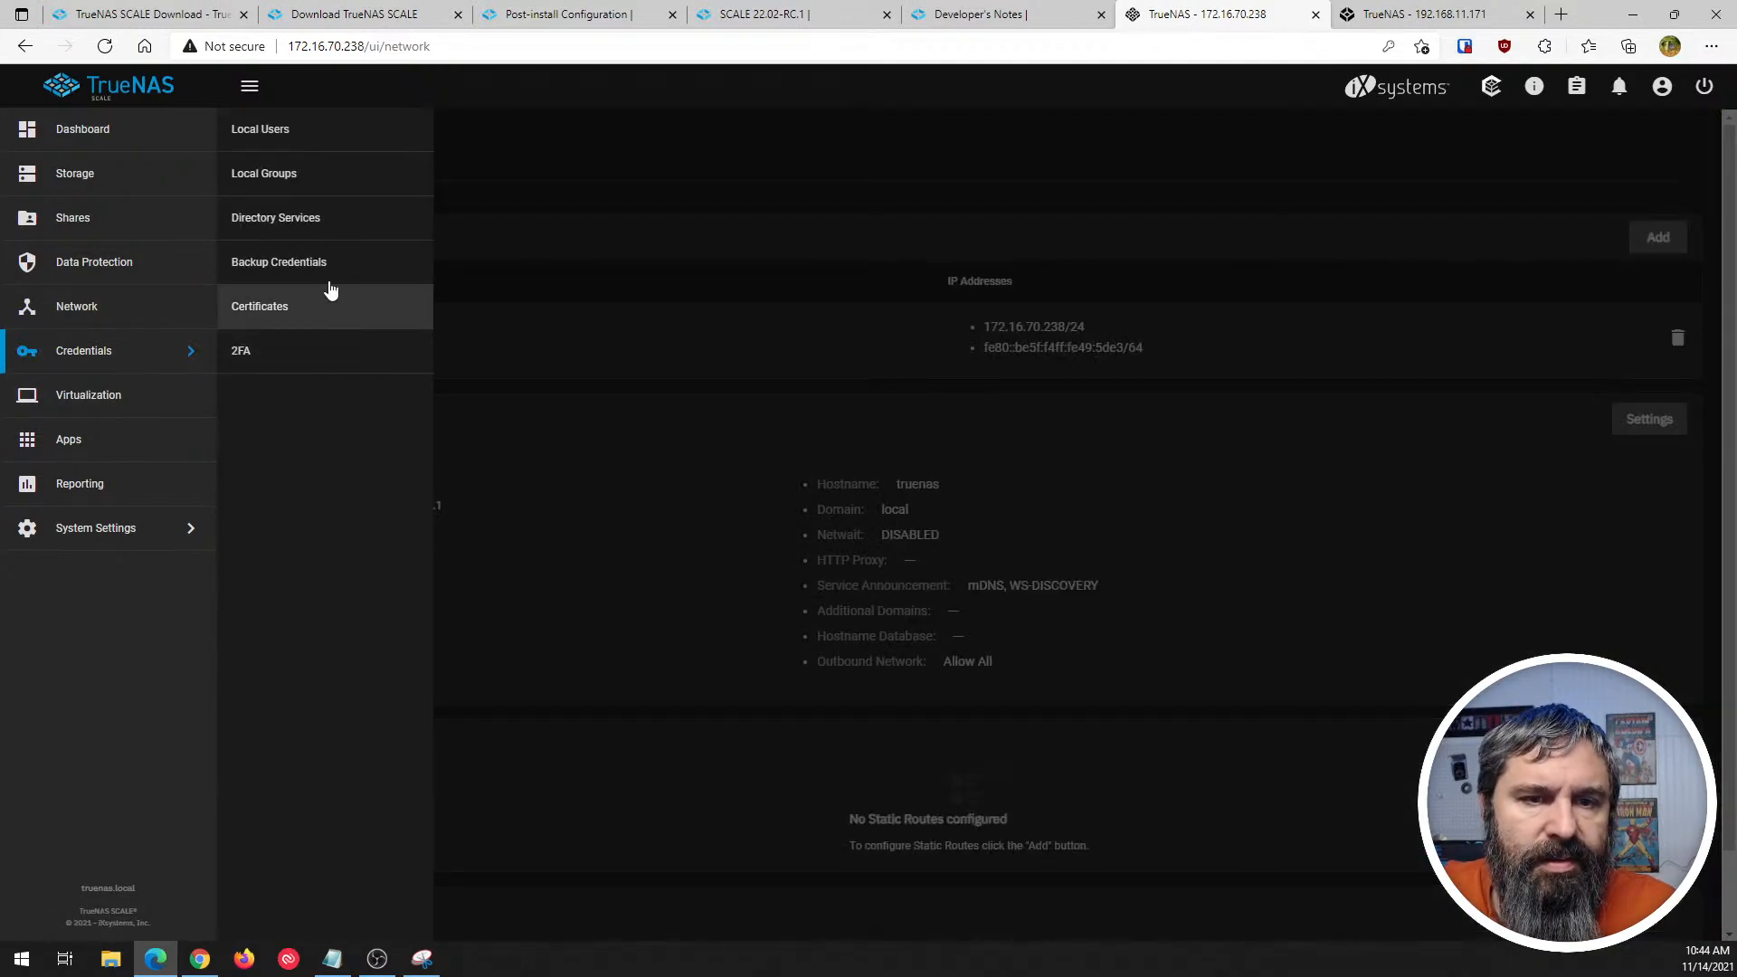
pyautogui.click(263, 141)
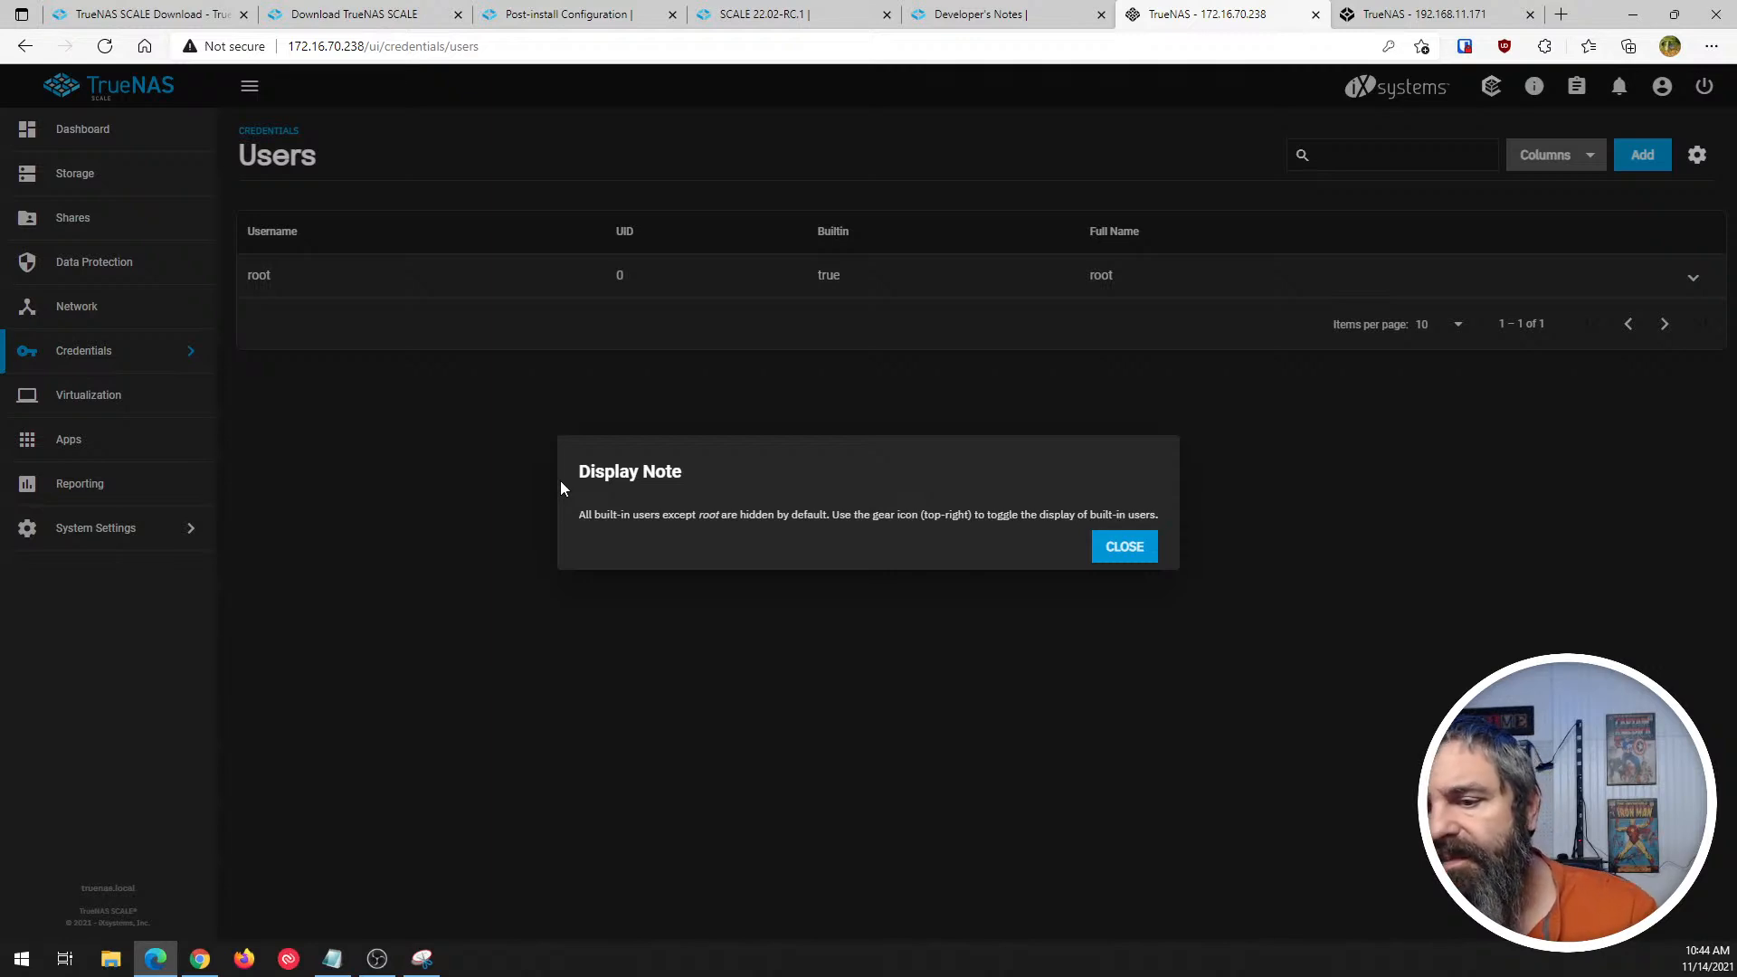
pyautogui.click(1125, 547)
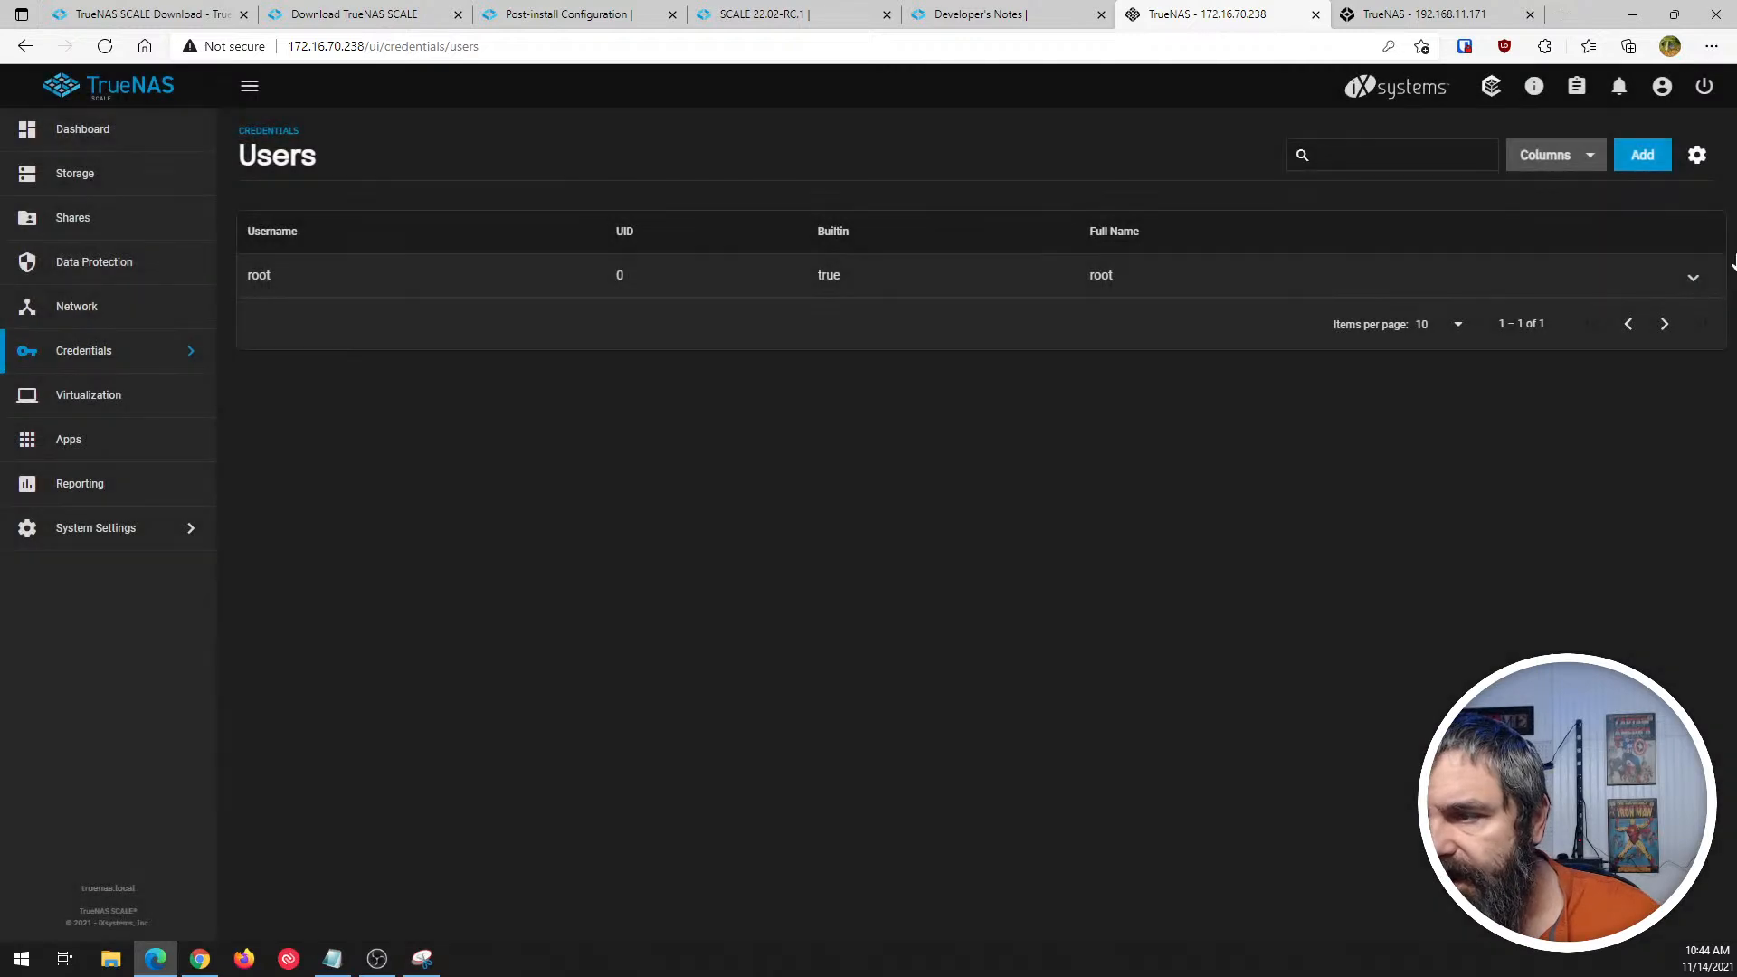
pyautogui.click(1698, 157)
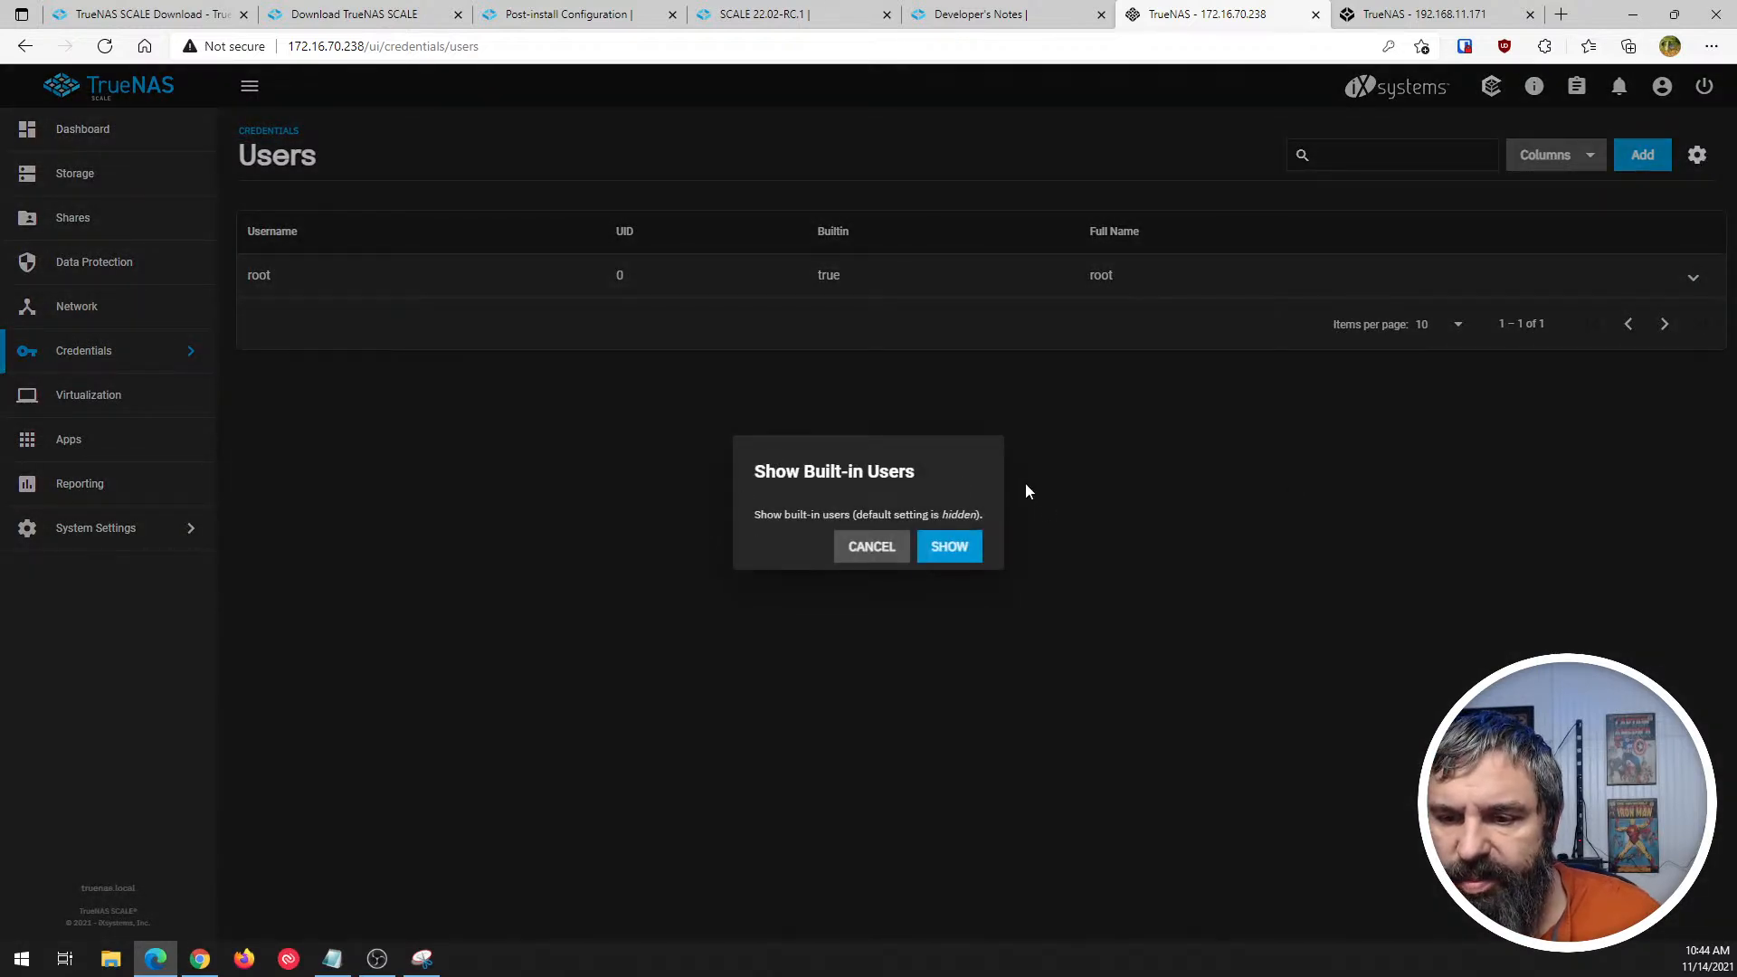
pyautogui.click(875, 548)
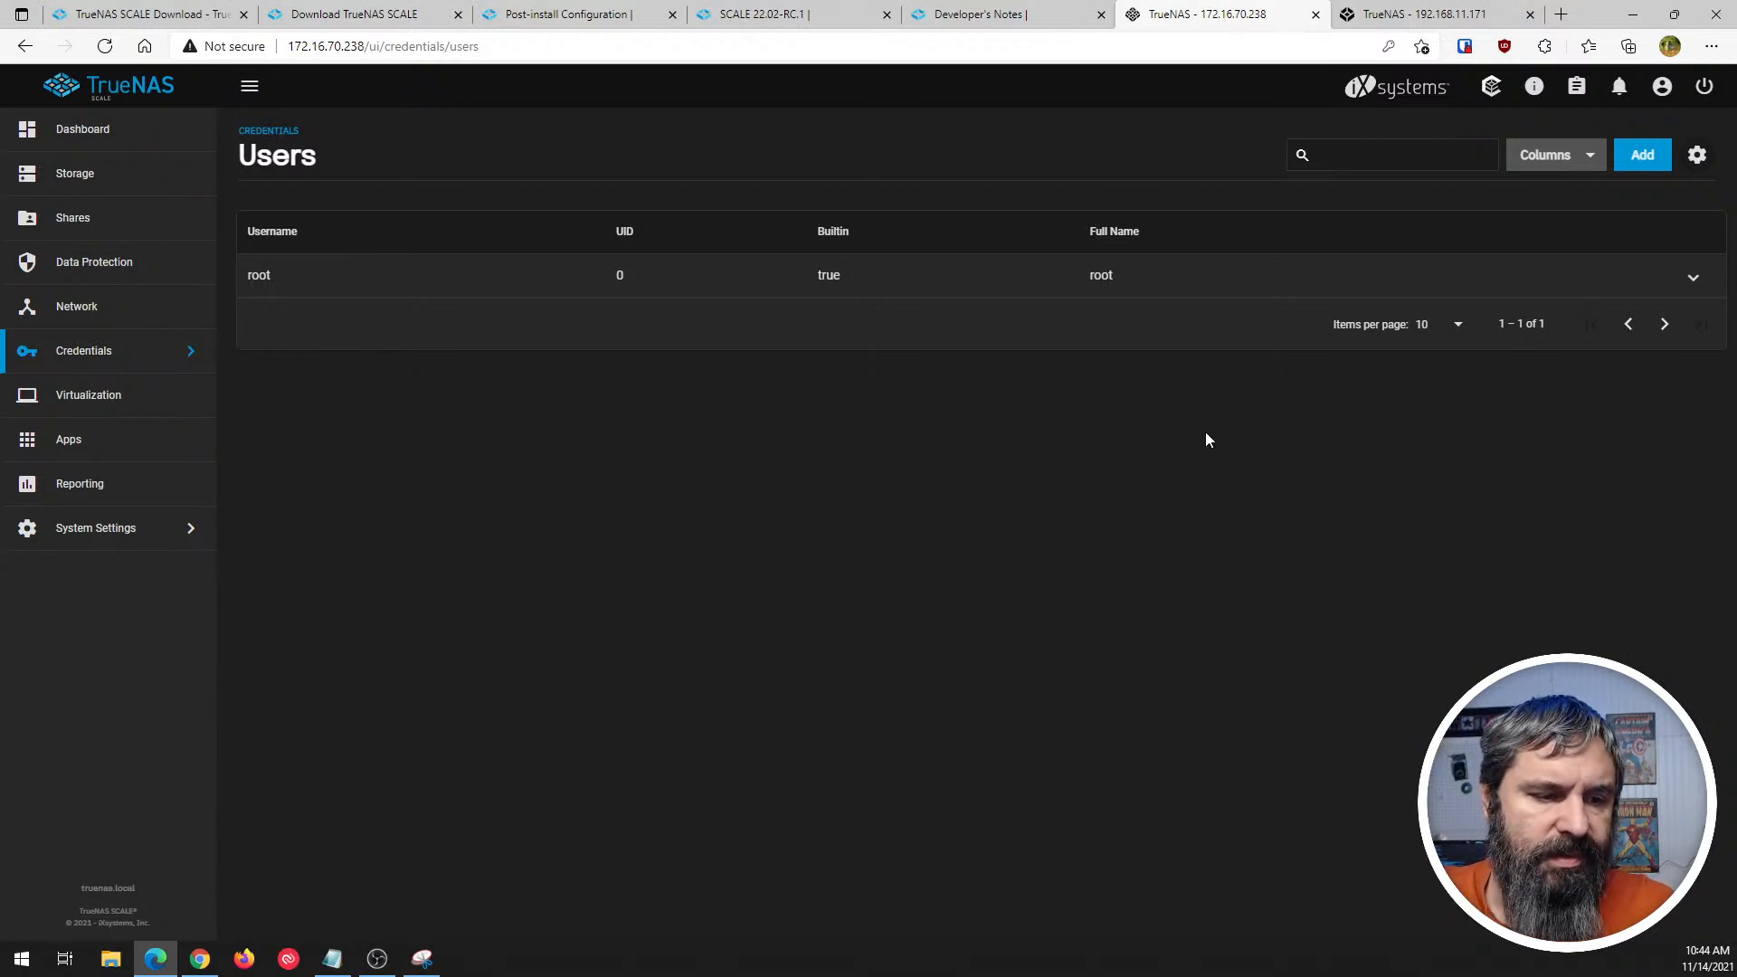
pyautogui.click(1697, 156)
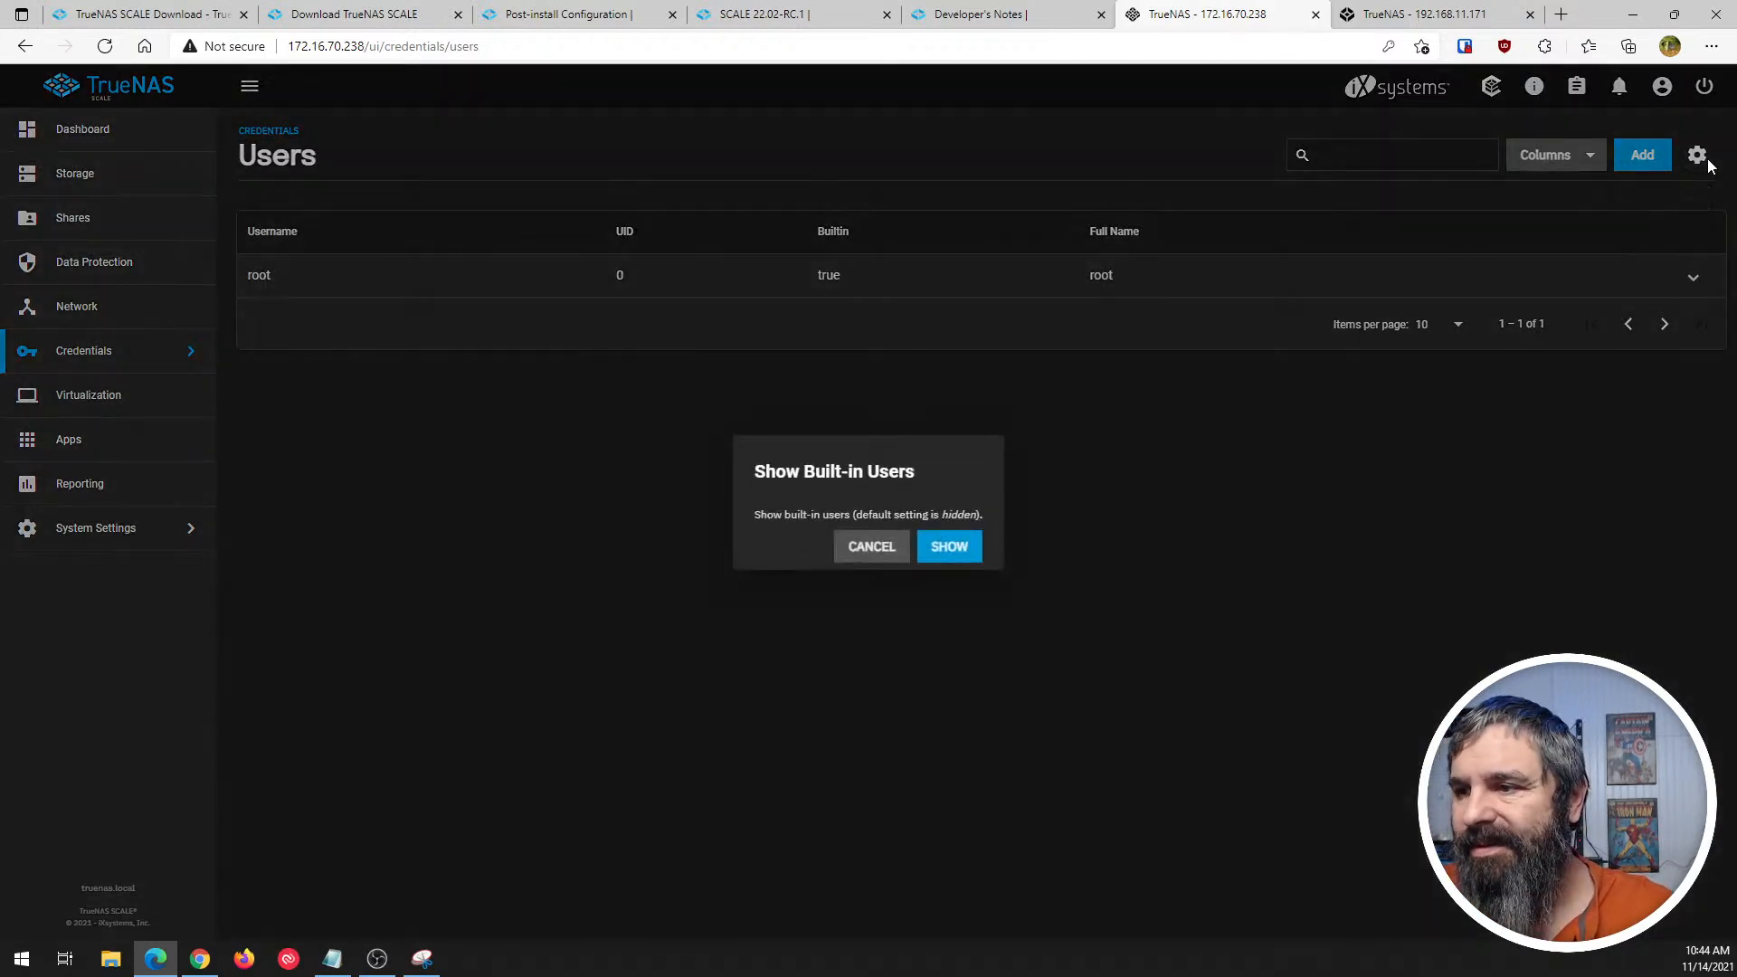
pyautogui.click(870, 548)
# - Review the root user's details and edit form, close the form without saving, and collapse the details
pyautogui.click(1693, 279)
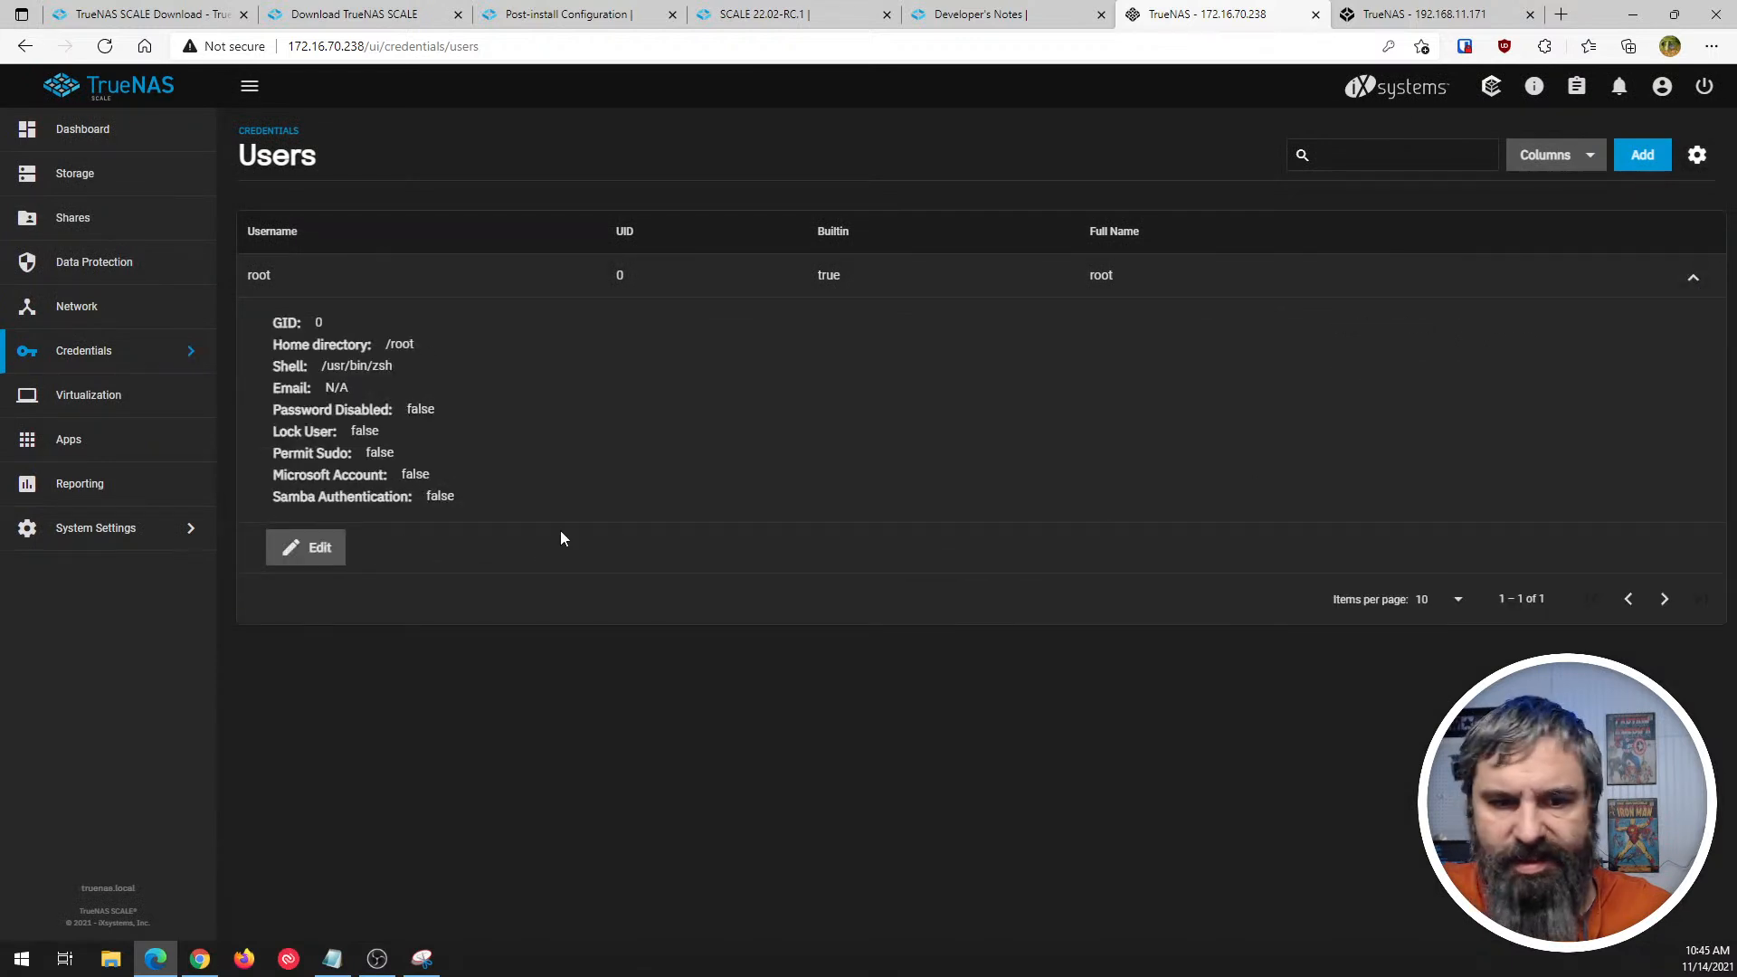
pyautogui.click(305, 559)
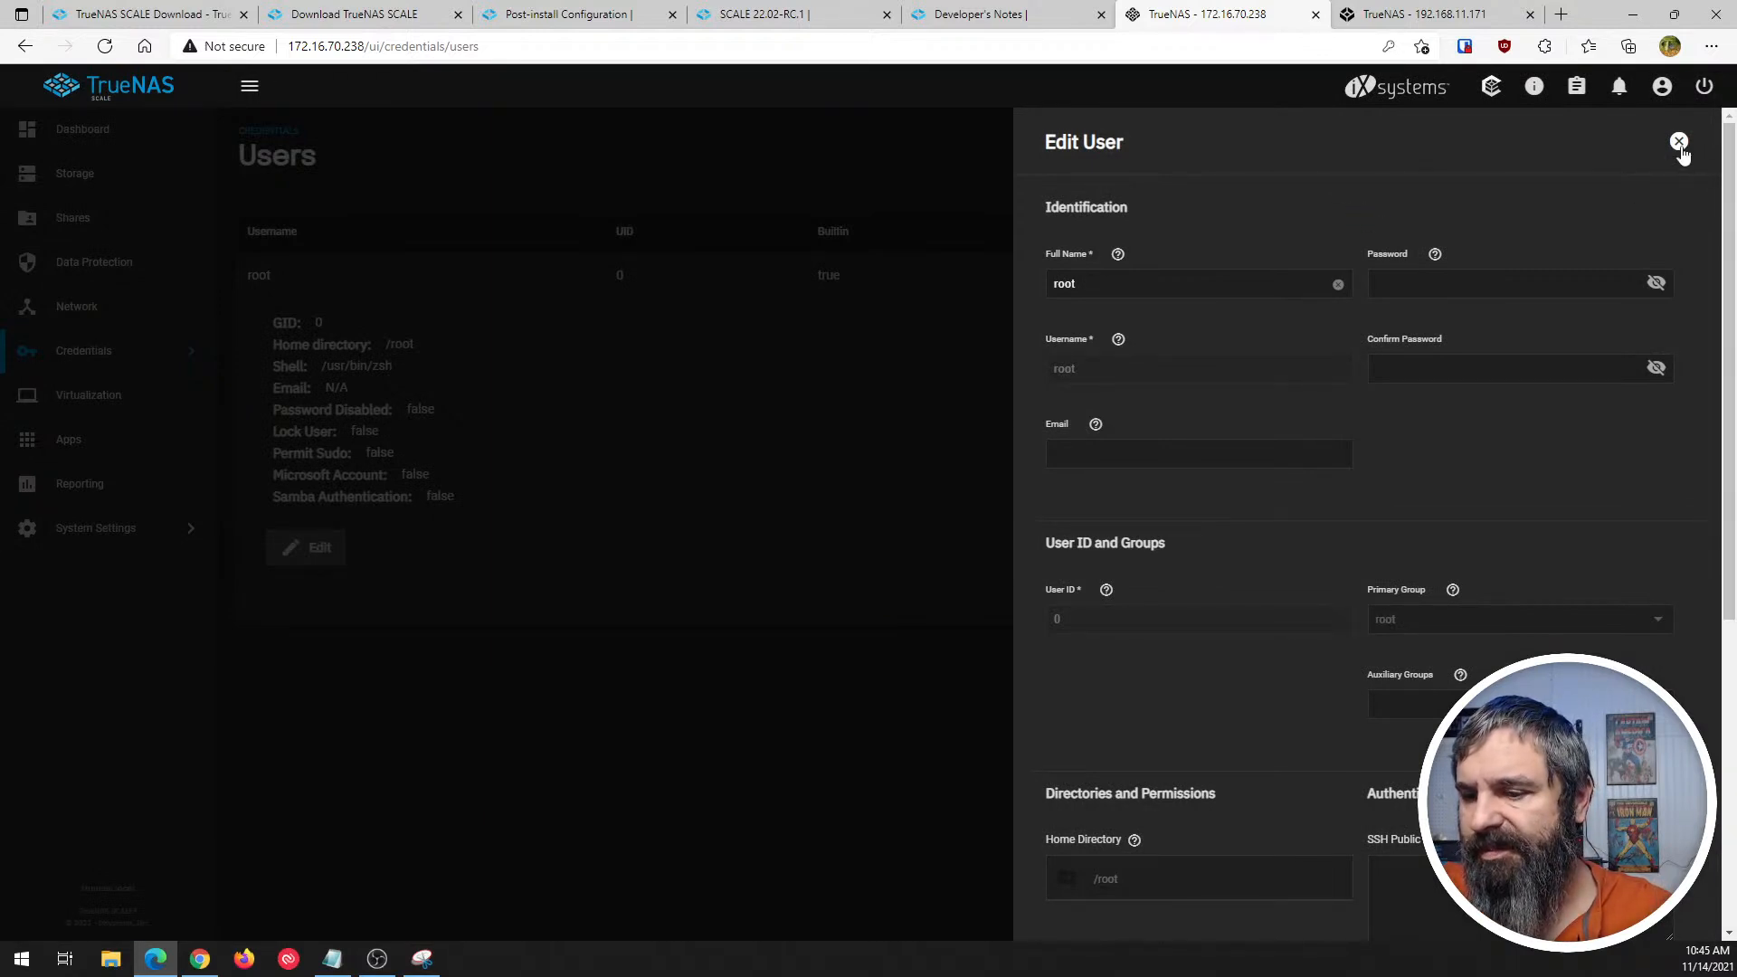
pyautogui.click(1680, 145)
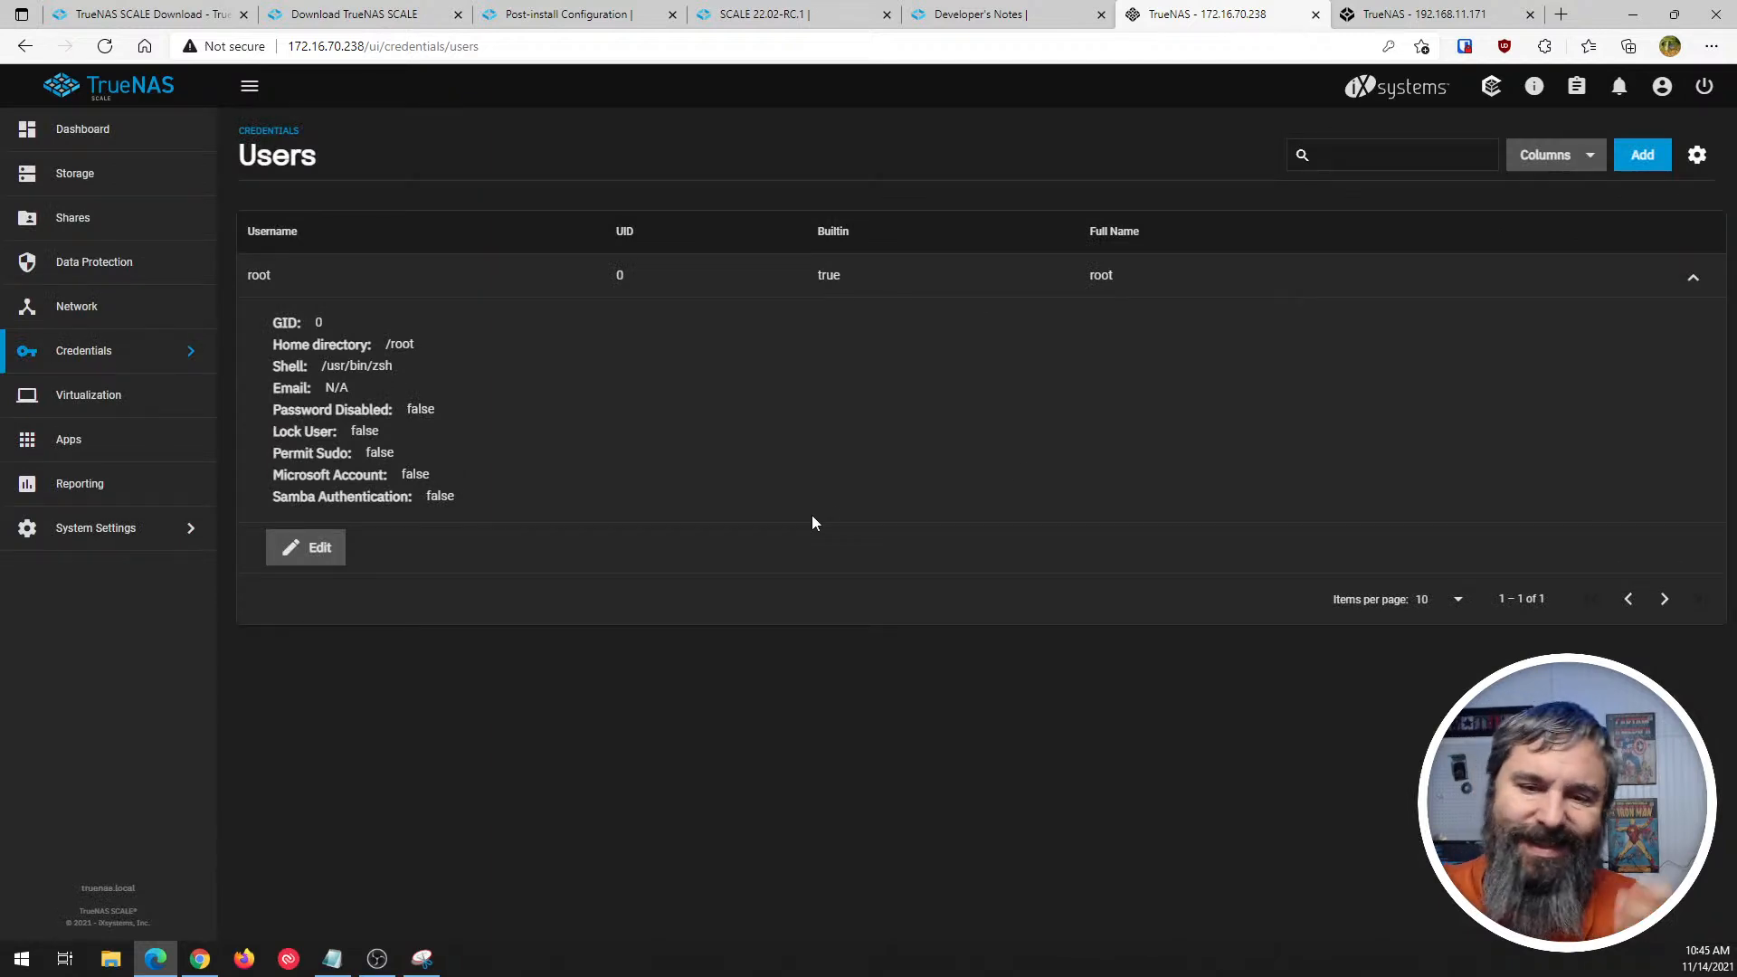
pyautogui.click(1695, 277)
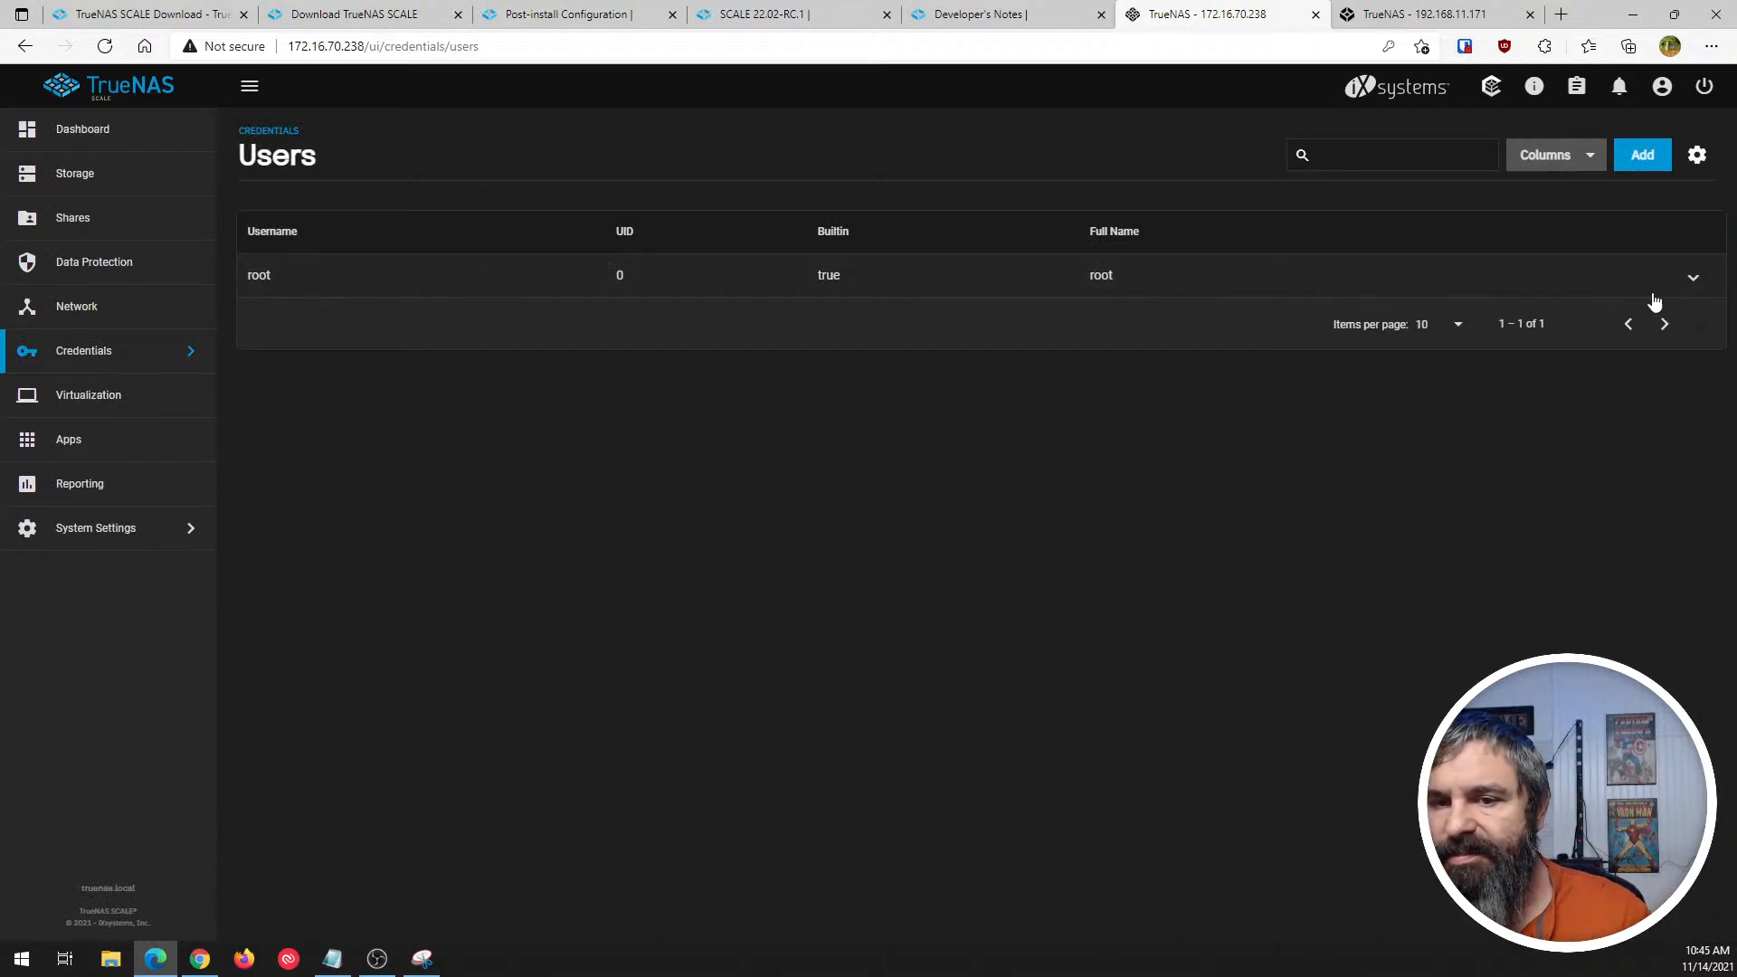
# - Switch to TrueNAS CORE, review the edit settings of interface bge0, and return to the Interfaces list without applying changes
pyautogui.hotkey('ctrl', 'Tab')
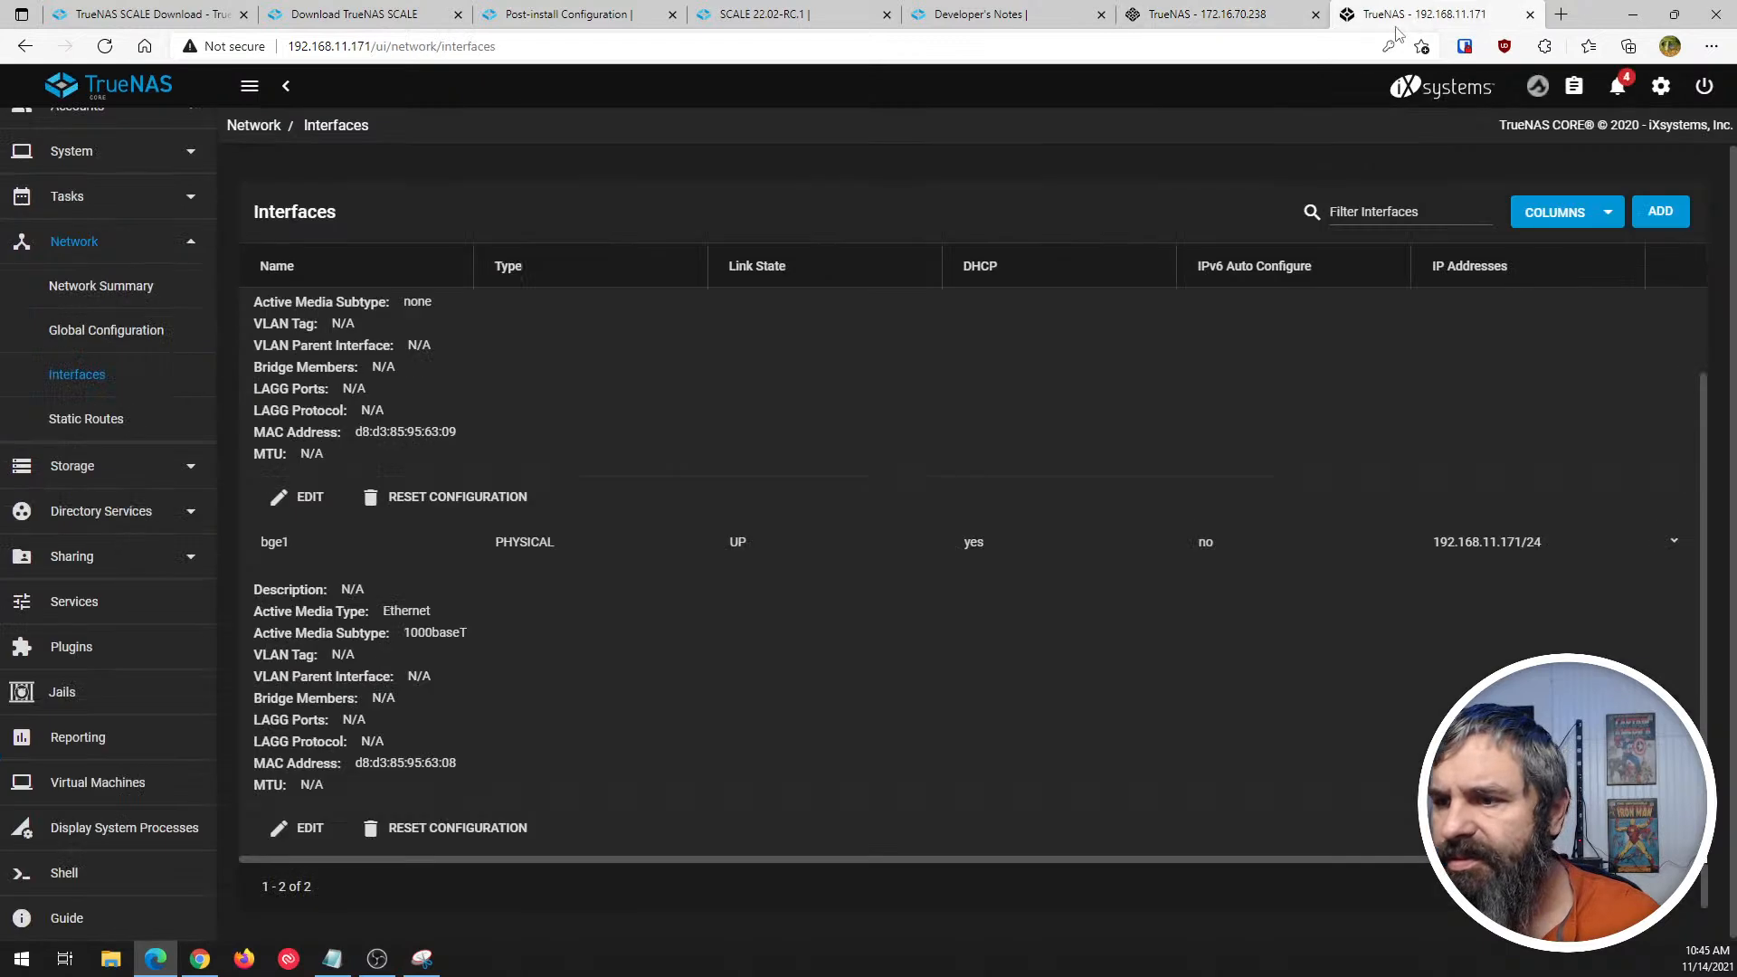
pyautogui.scroll(-2, 550, 632)
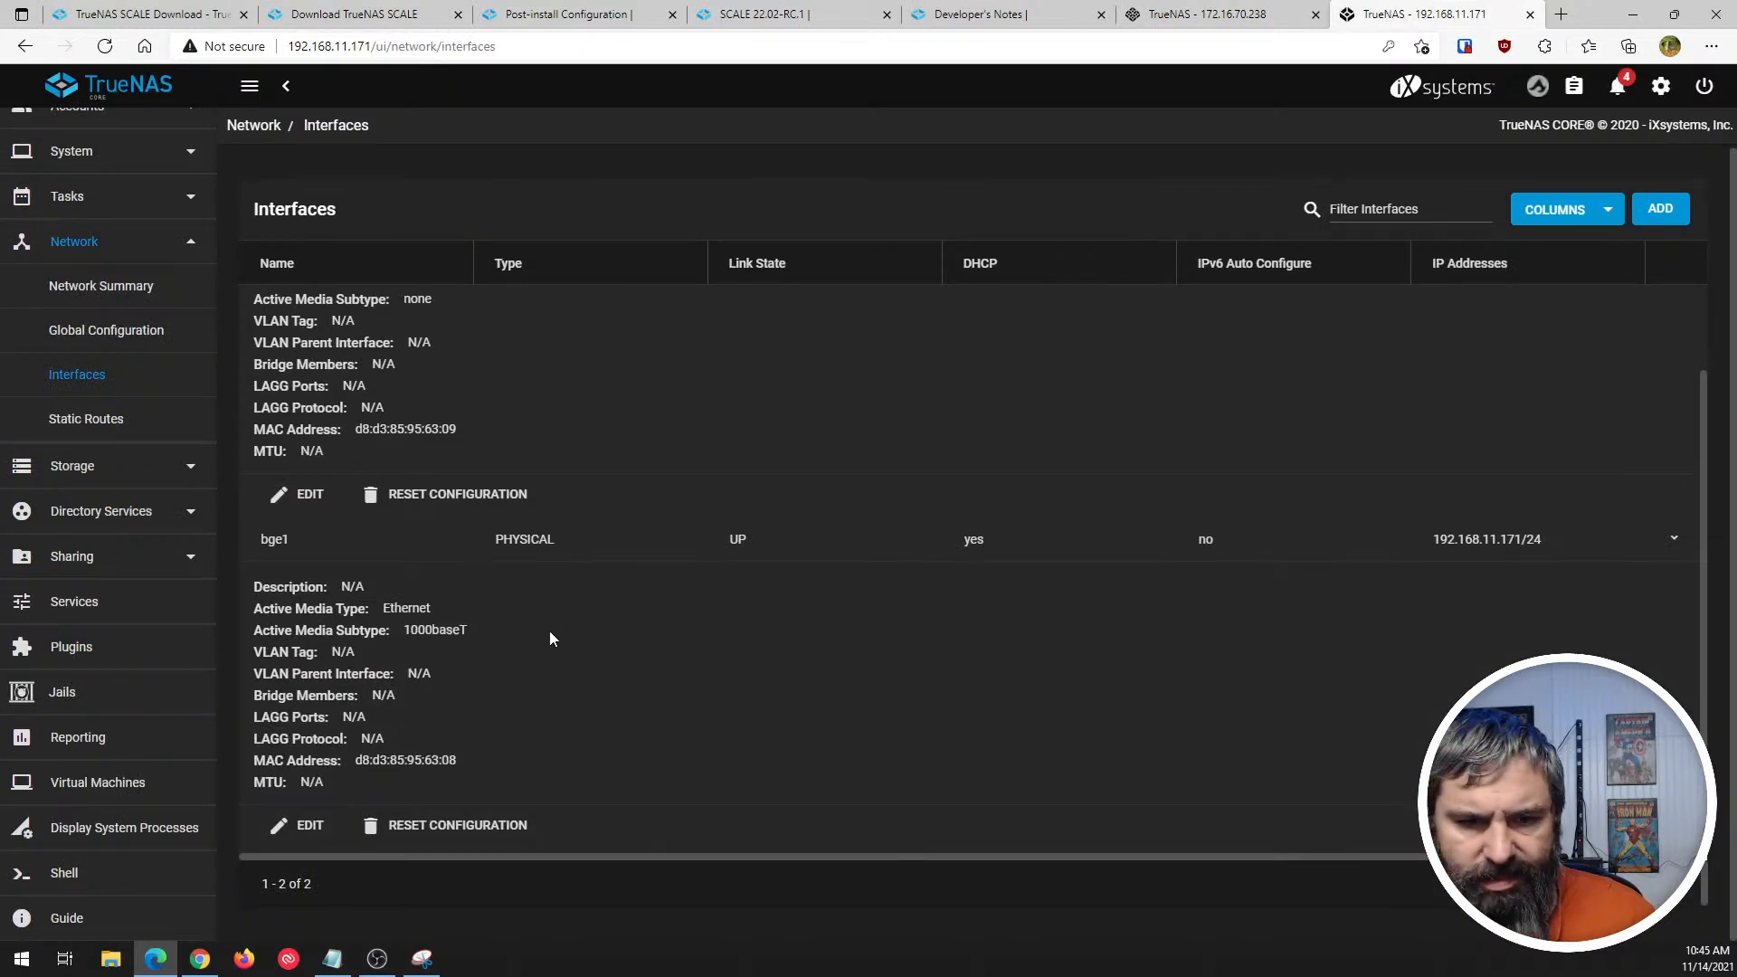
pyautogui.click(307, 496)
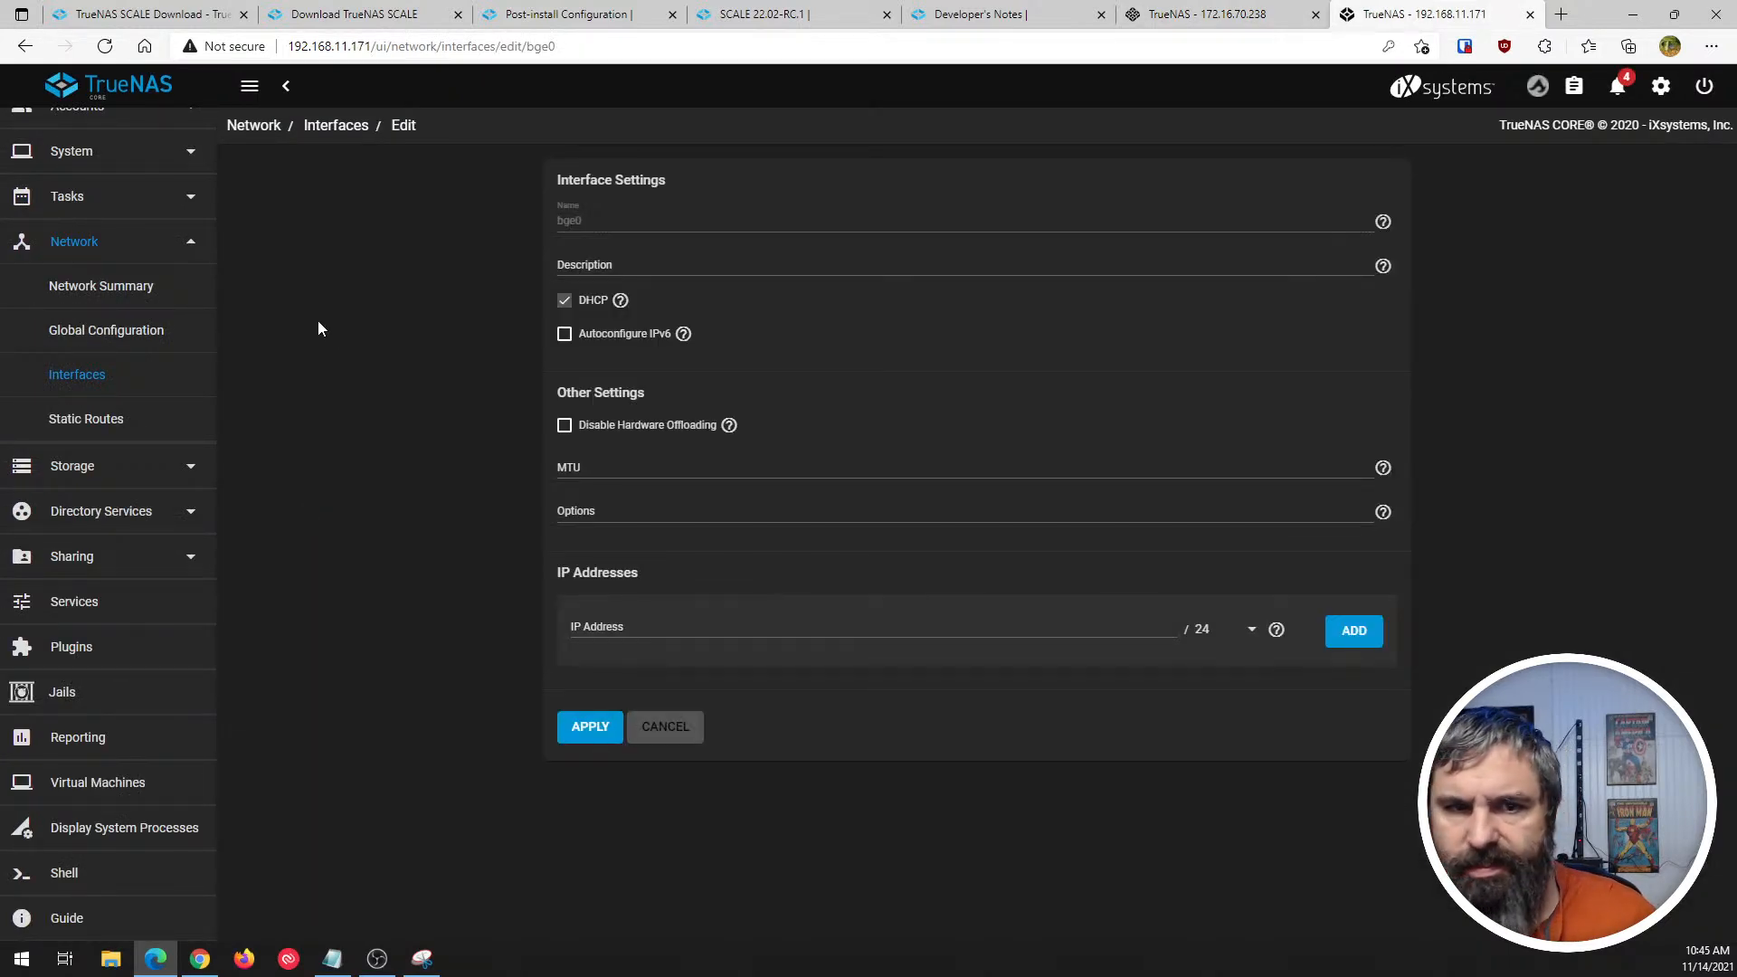
pyautogui.click(326, 127)
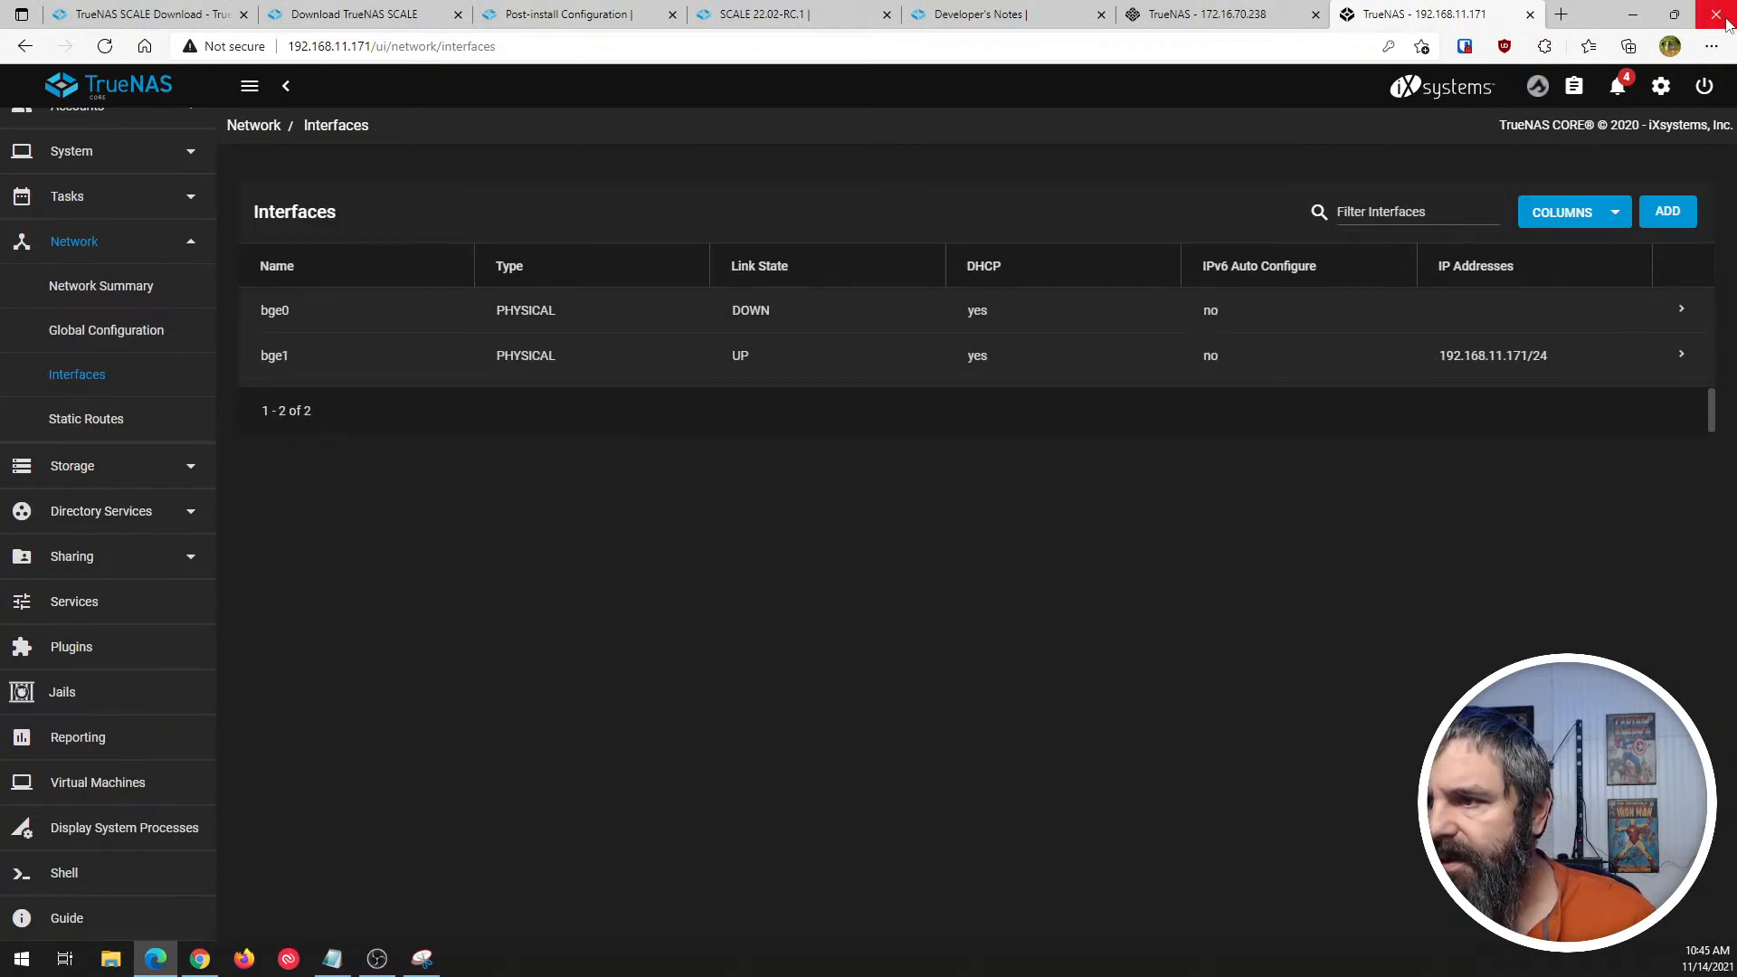
# - Check the settings menu, dismiss it, and look over the CORE navigation groups from the start
pyautogui.click(1661, 86)
pyautogui.click(1215, 308)
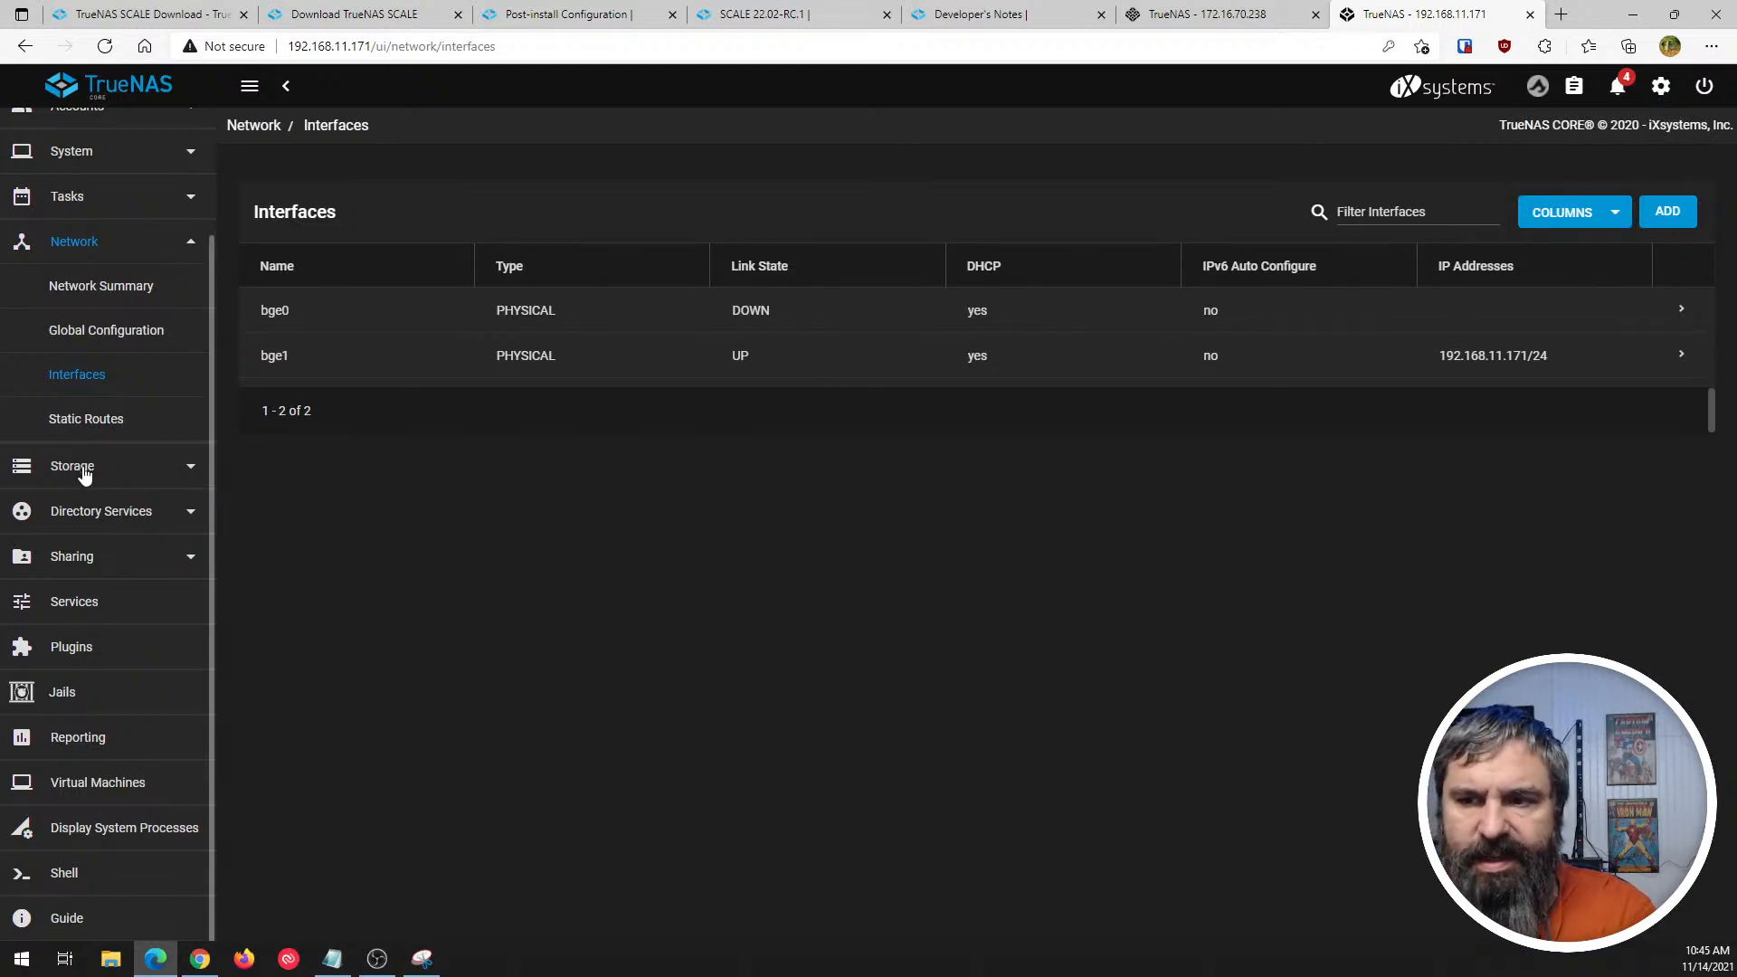
pyautogui.scroll(3, 147, 405)
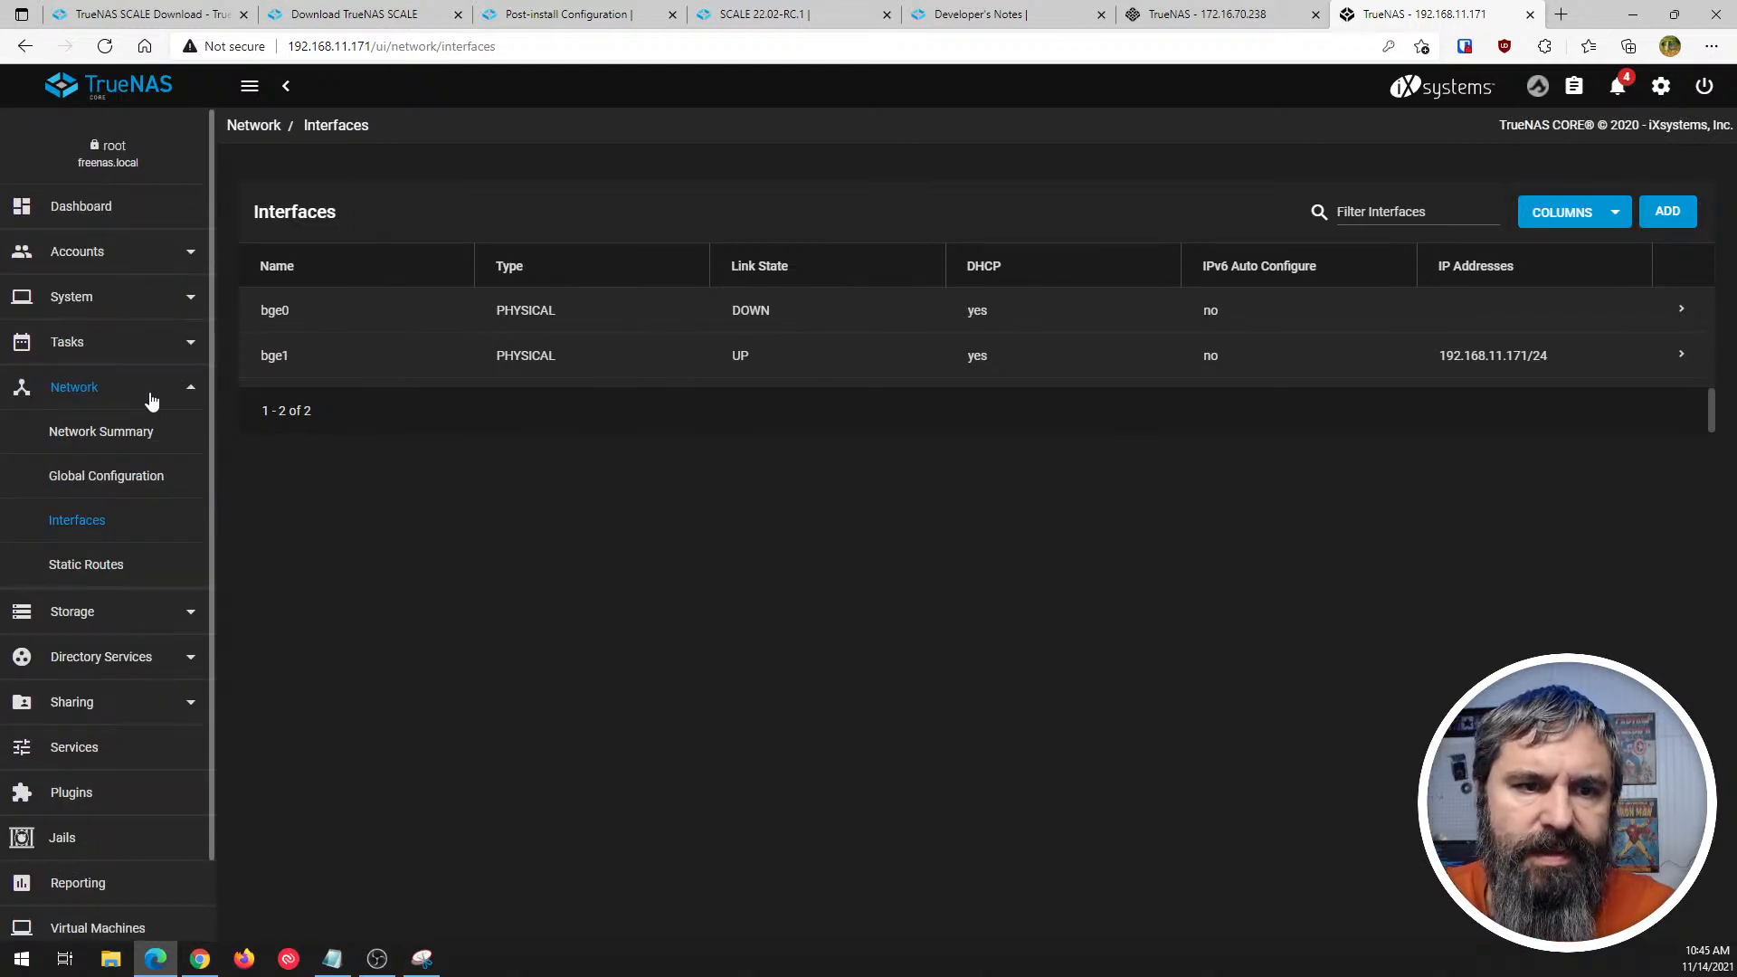
# - Switch to TrueNAS SCALE, look at the account options and the Alerts list, and close both
pyautogui.click(1156, 18)
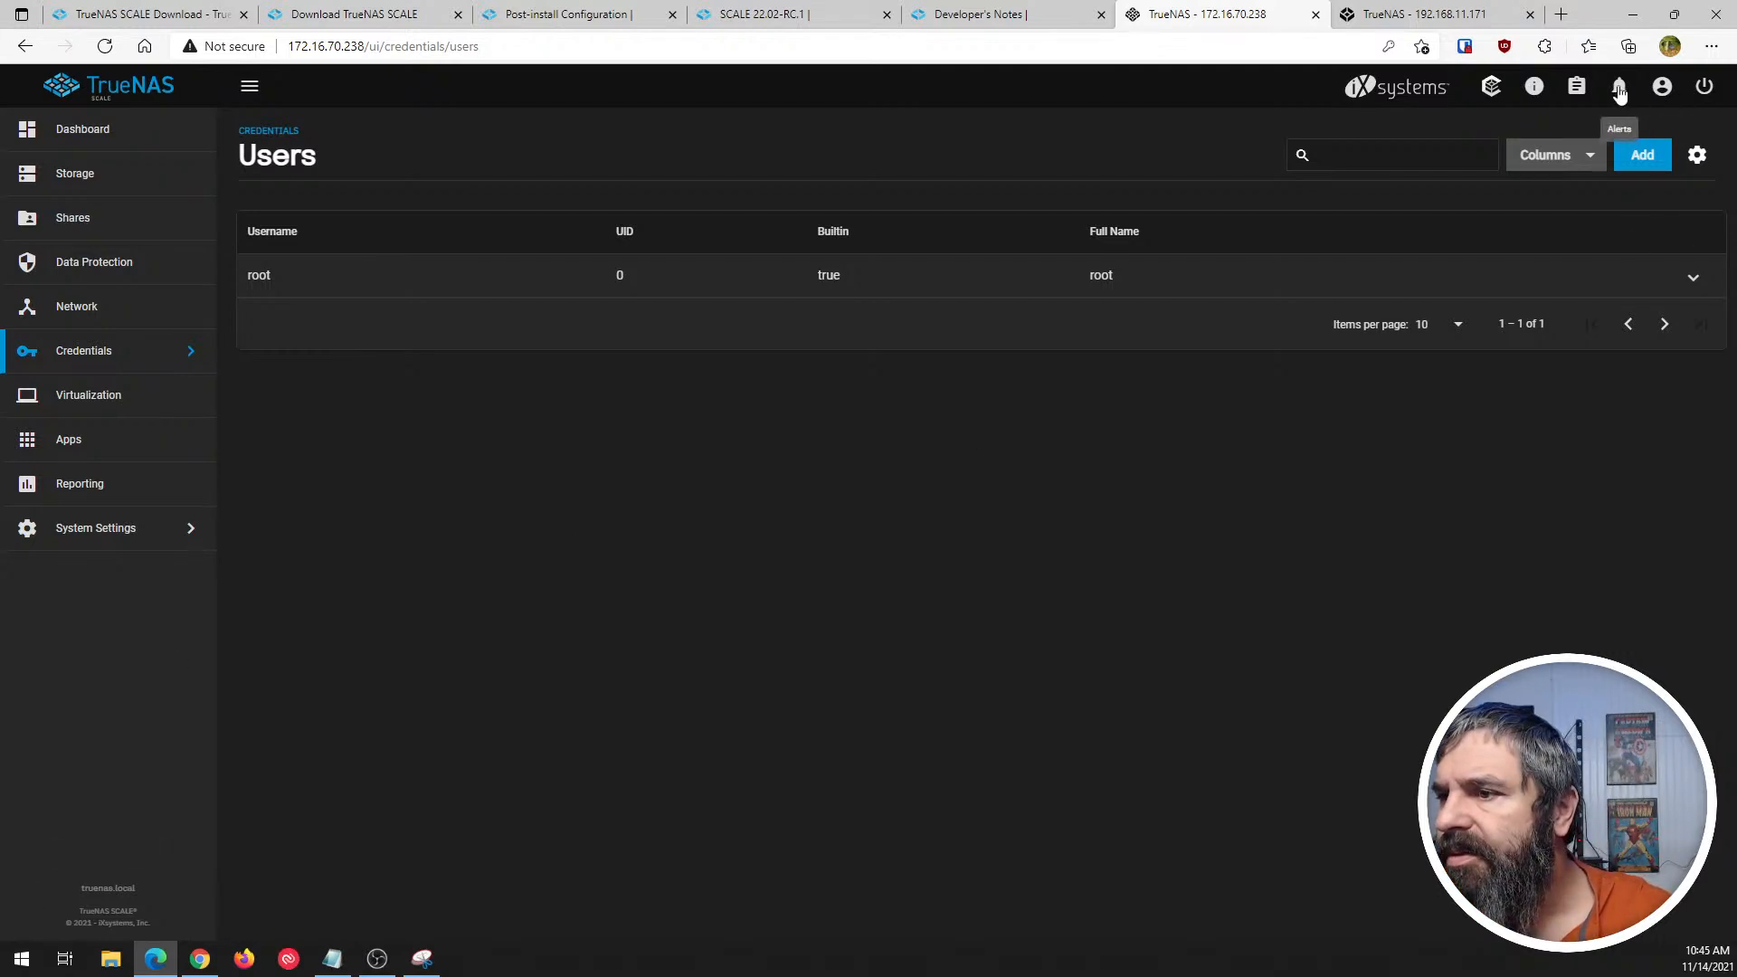
pyautogui.click(1661, 87)
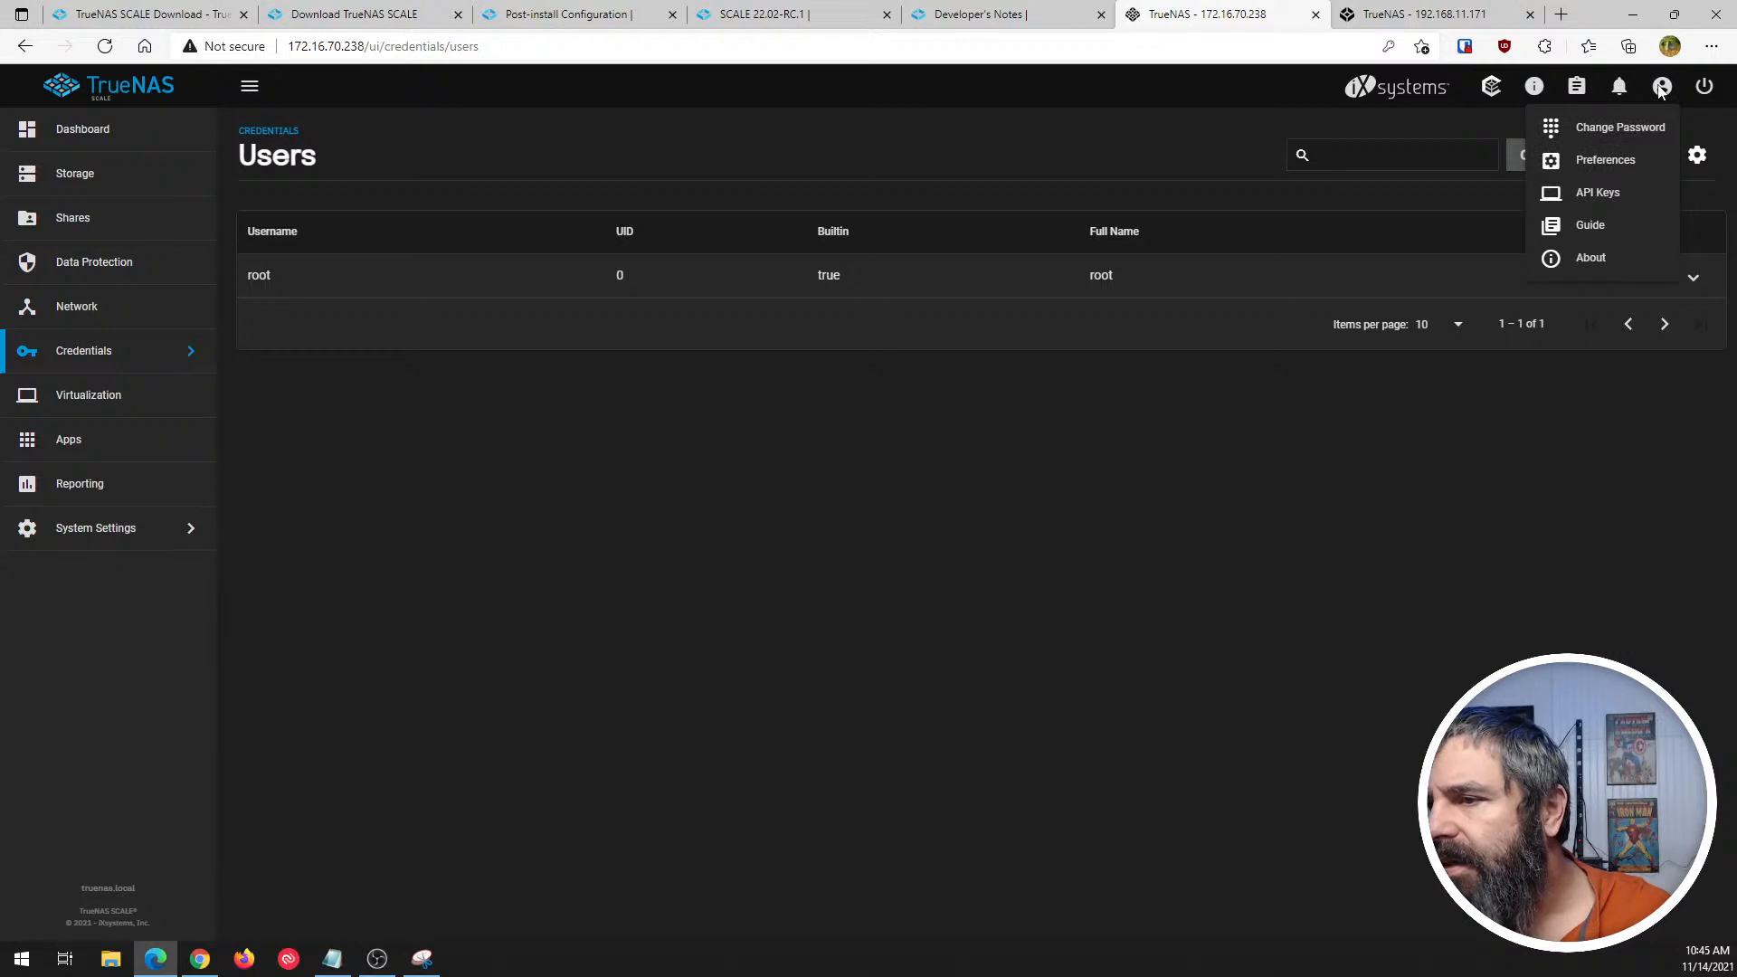
pyautogui.click(1619, 86)
pyautogui.click(1619, 86)
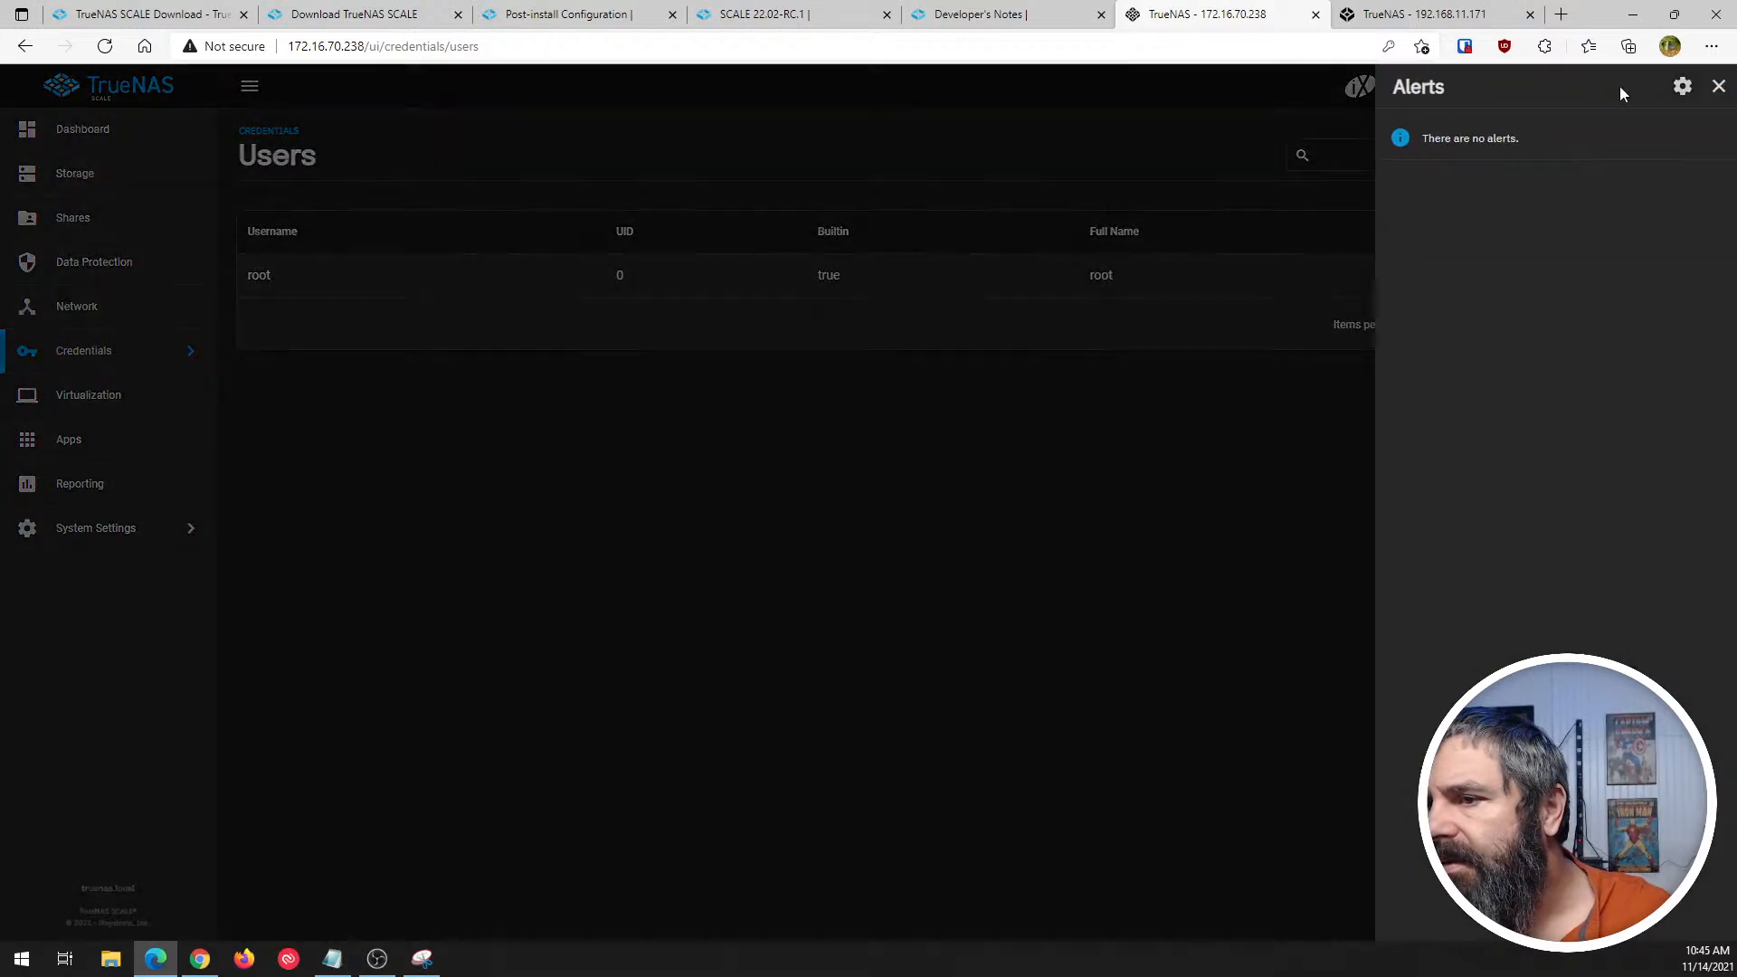
pyautogui.click(1719, 86)
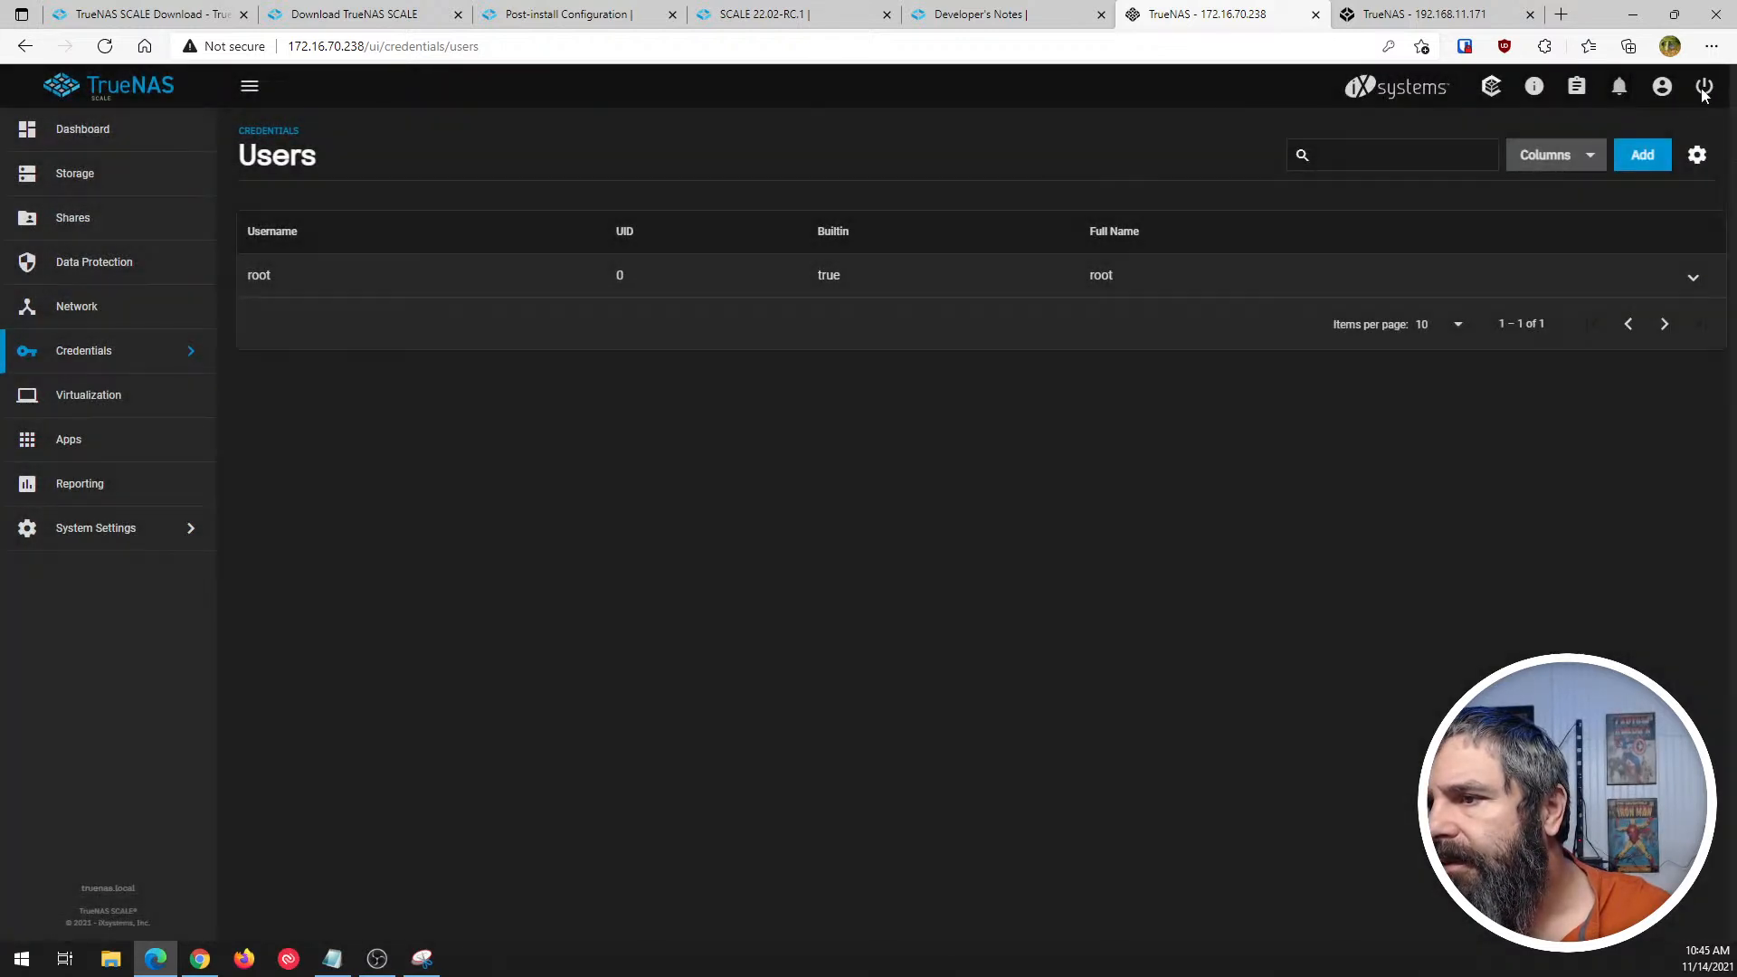
pyautogui.click(1620, 86)
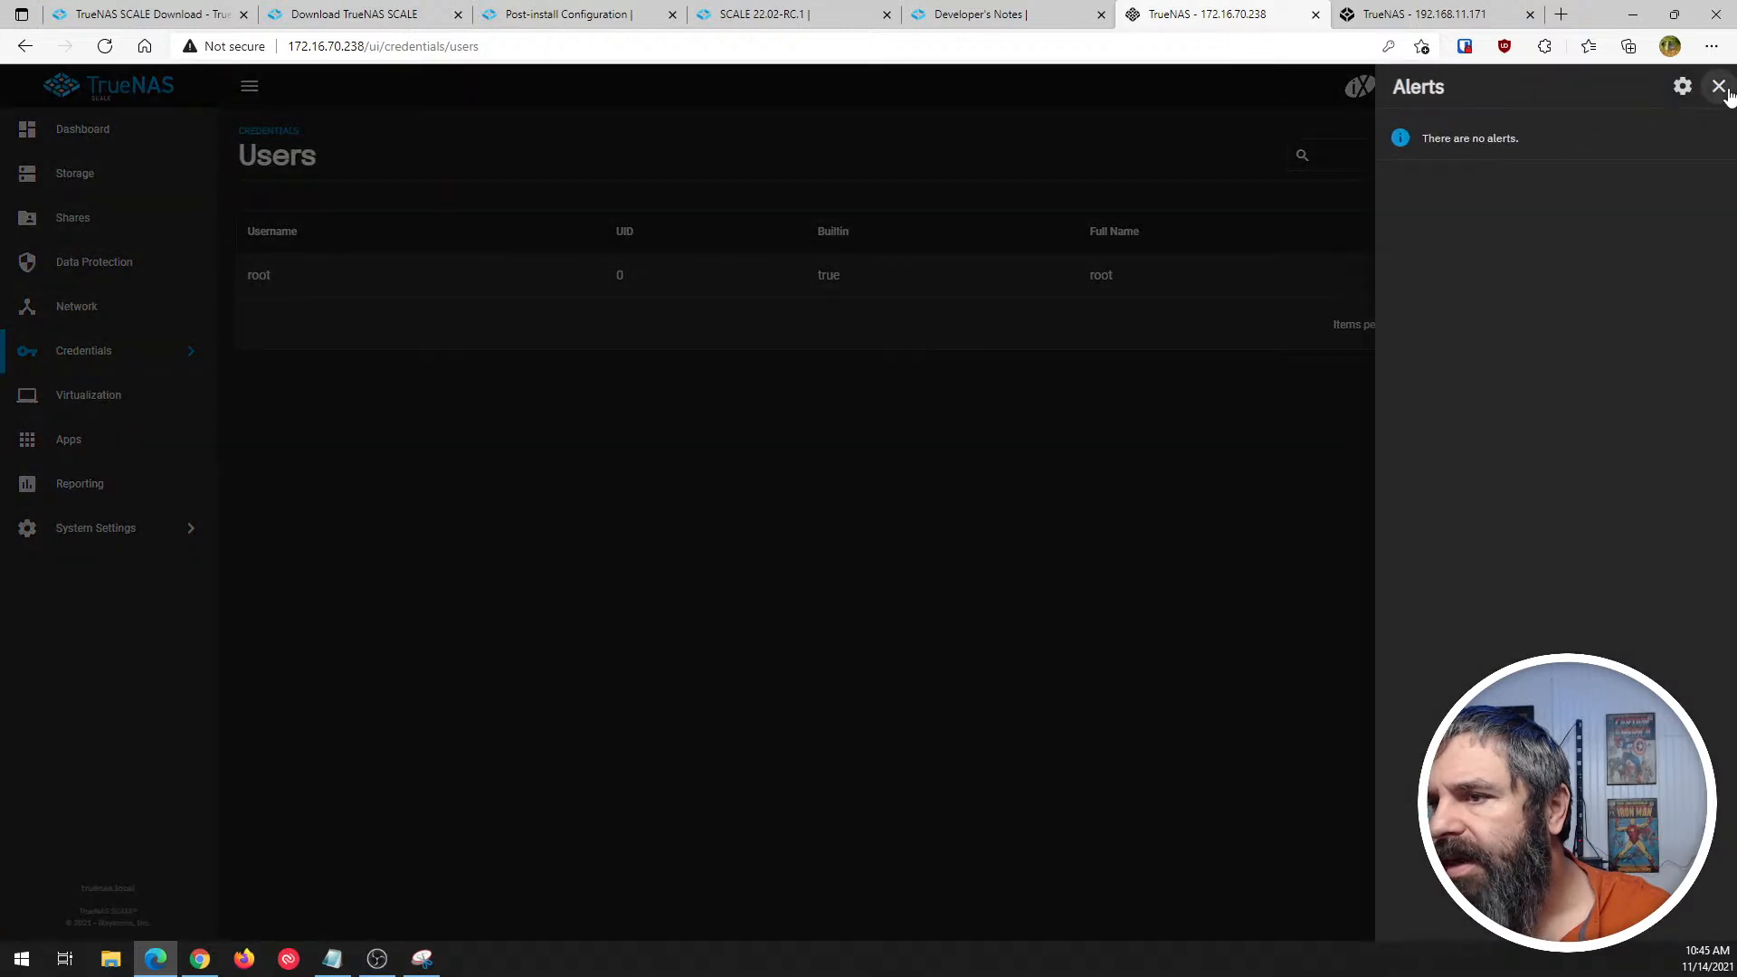
pyautogui.click(1718, 85)
# - Switch to TrueNAS CORE, look through its Alerts list, close it, and return to the SCALE Users page
pyautogui.click(1484, 15)
pyautogui.click(1623, 90)
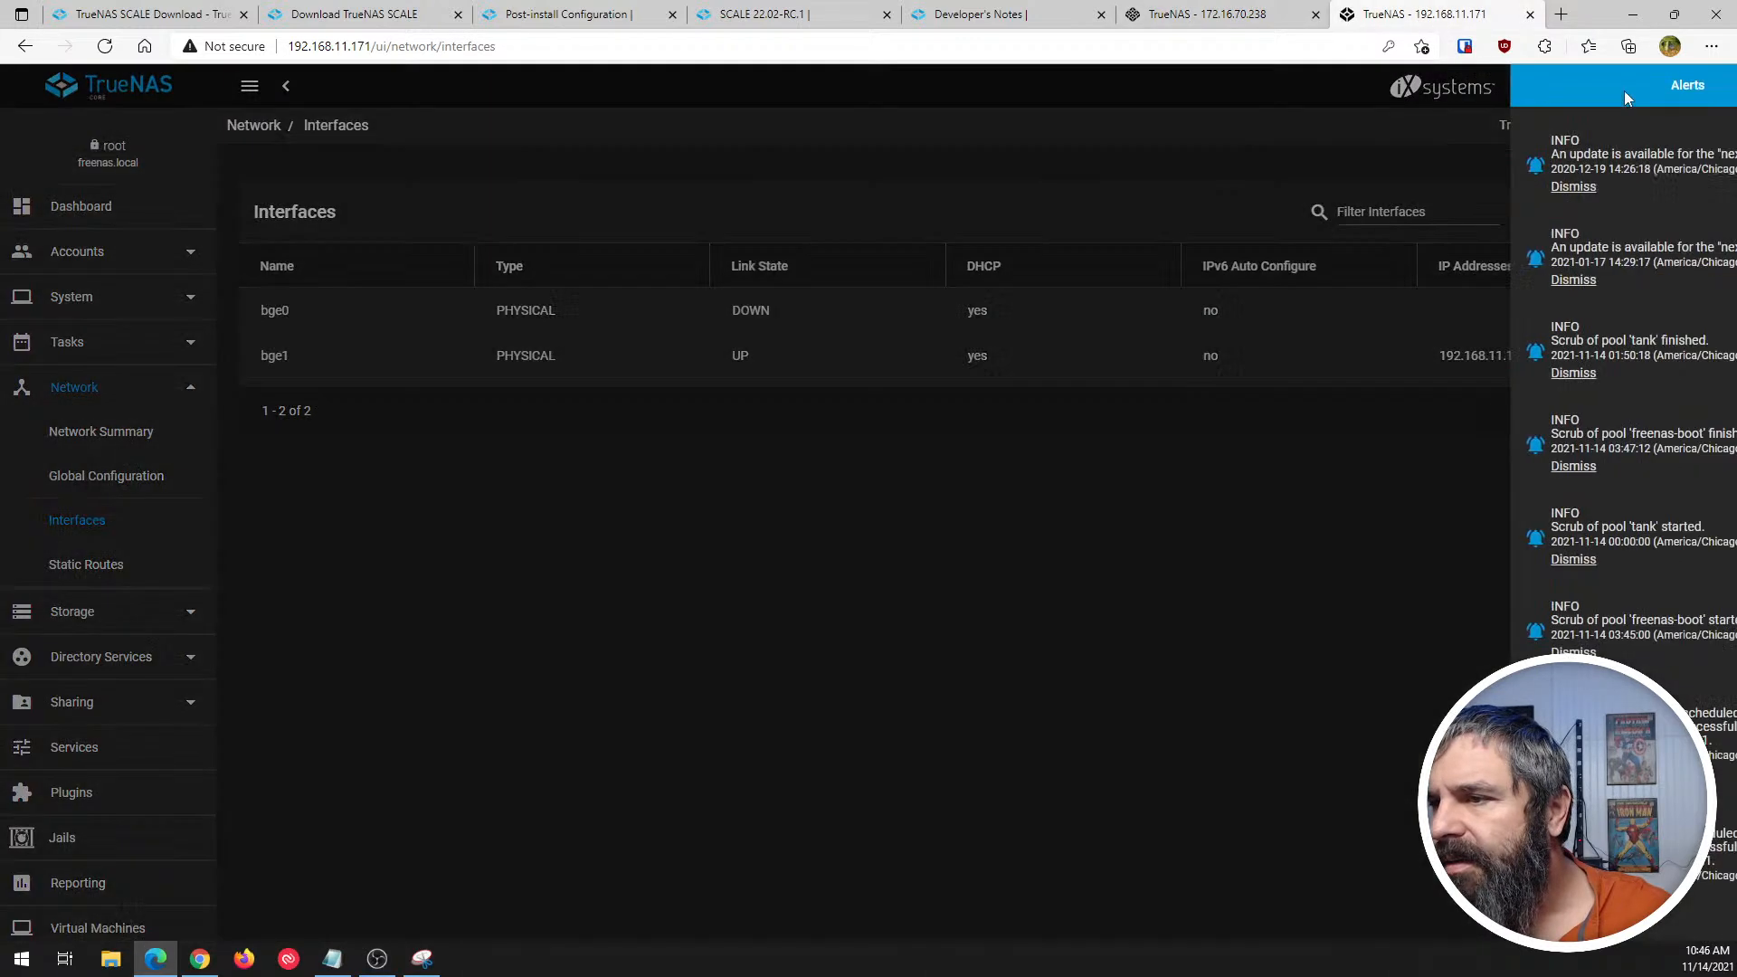
pyautogui.scroll(-3, 1554, 225)
pyautogui.scroll(4, 1588, 429)
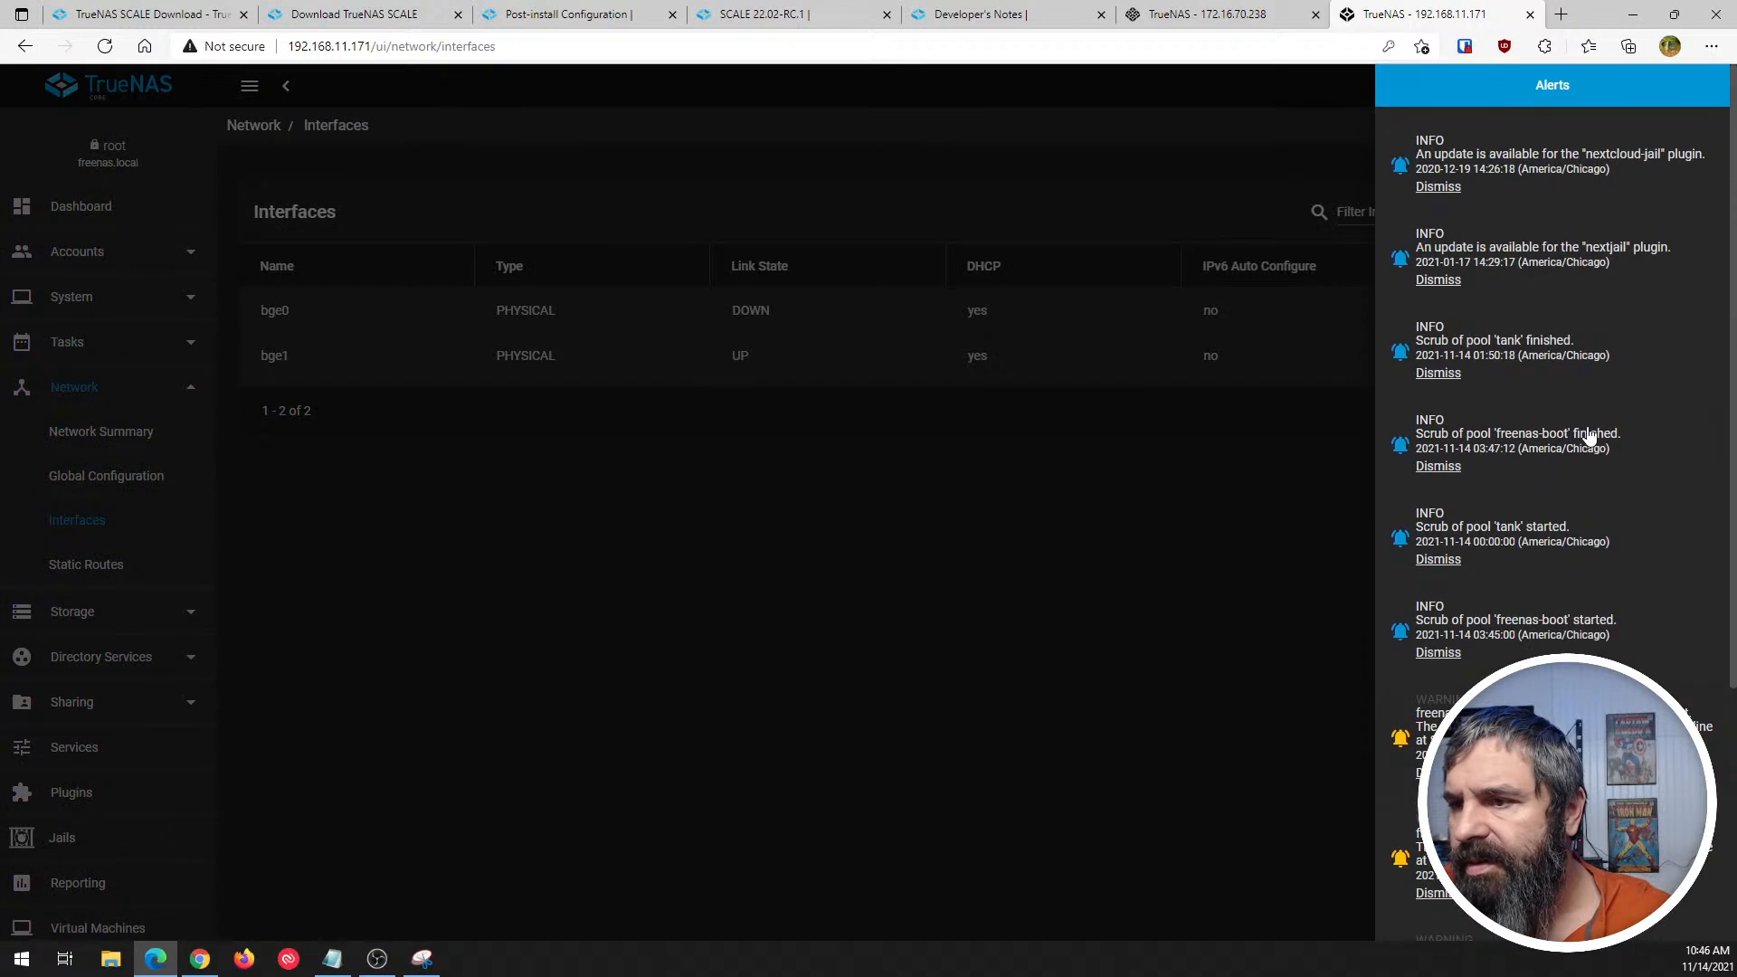
pyautogui.click(1192, 642)
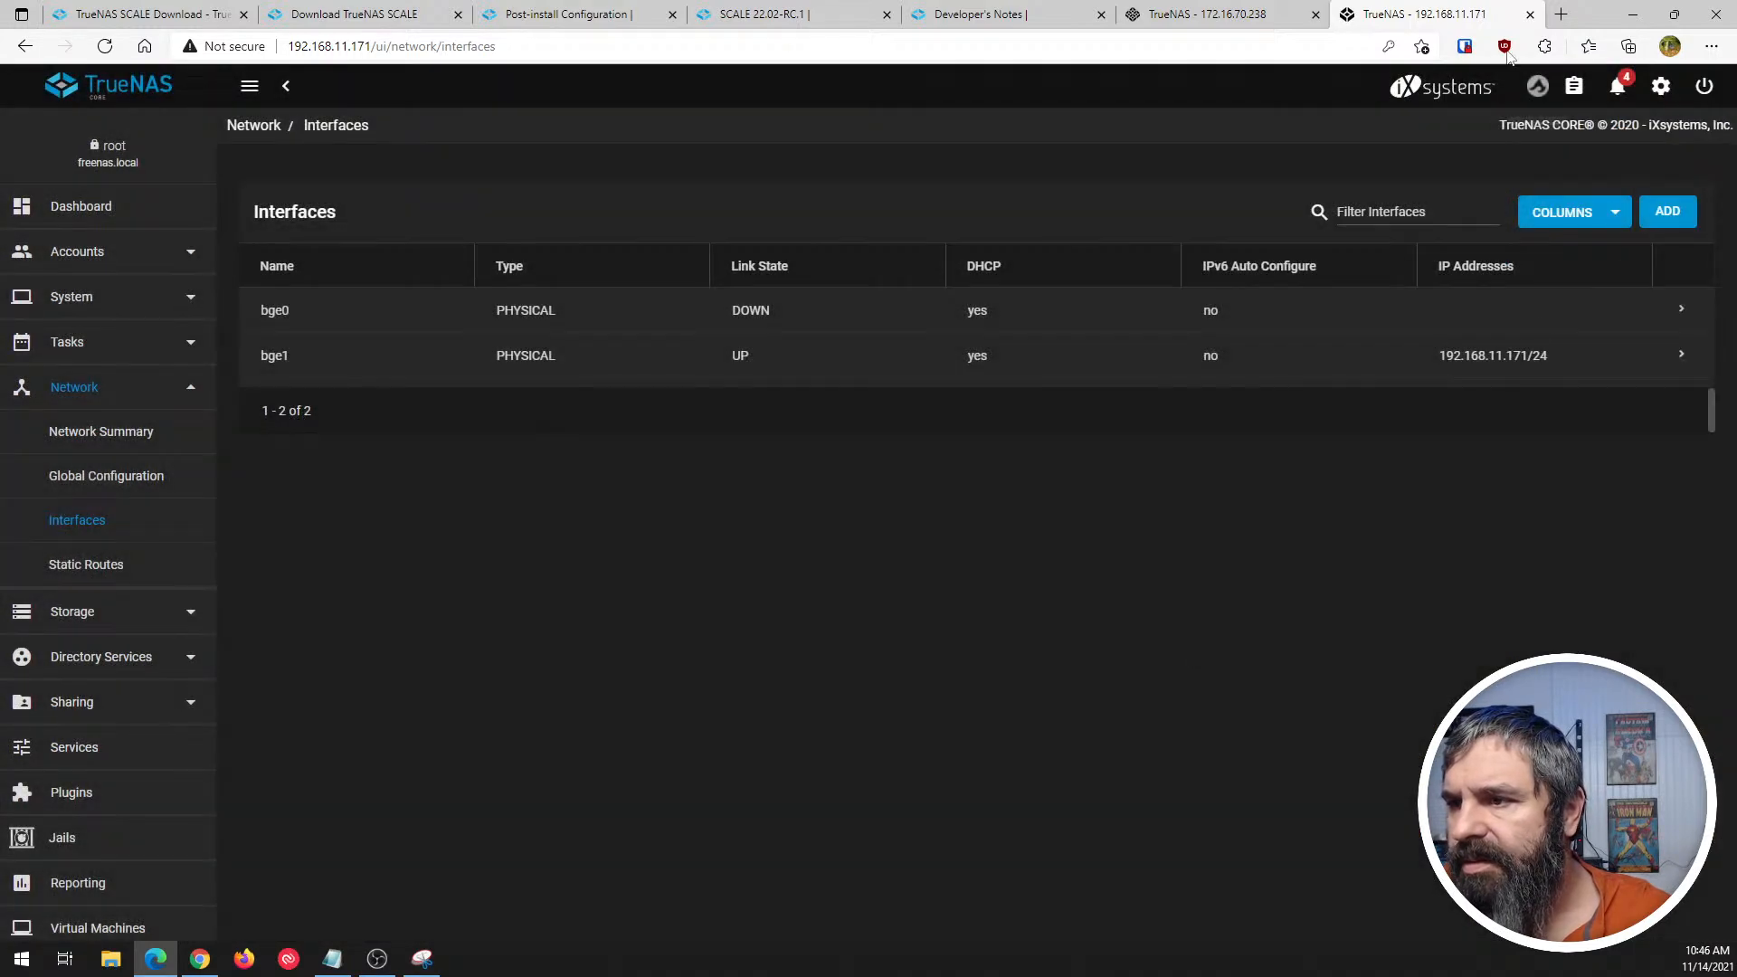
pyautogui.click(1223, 15)
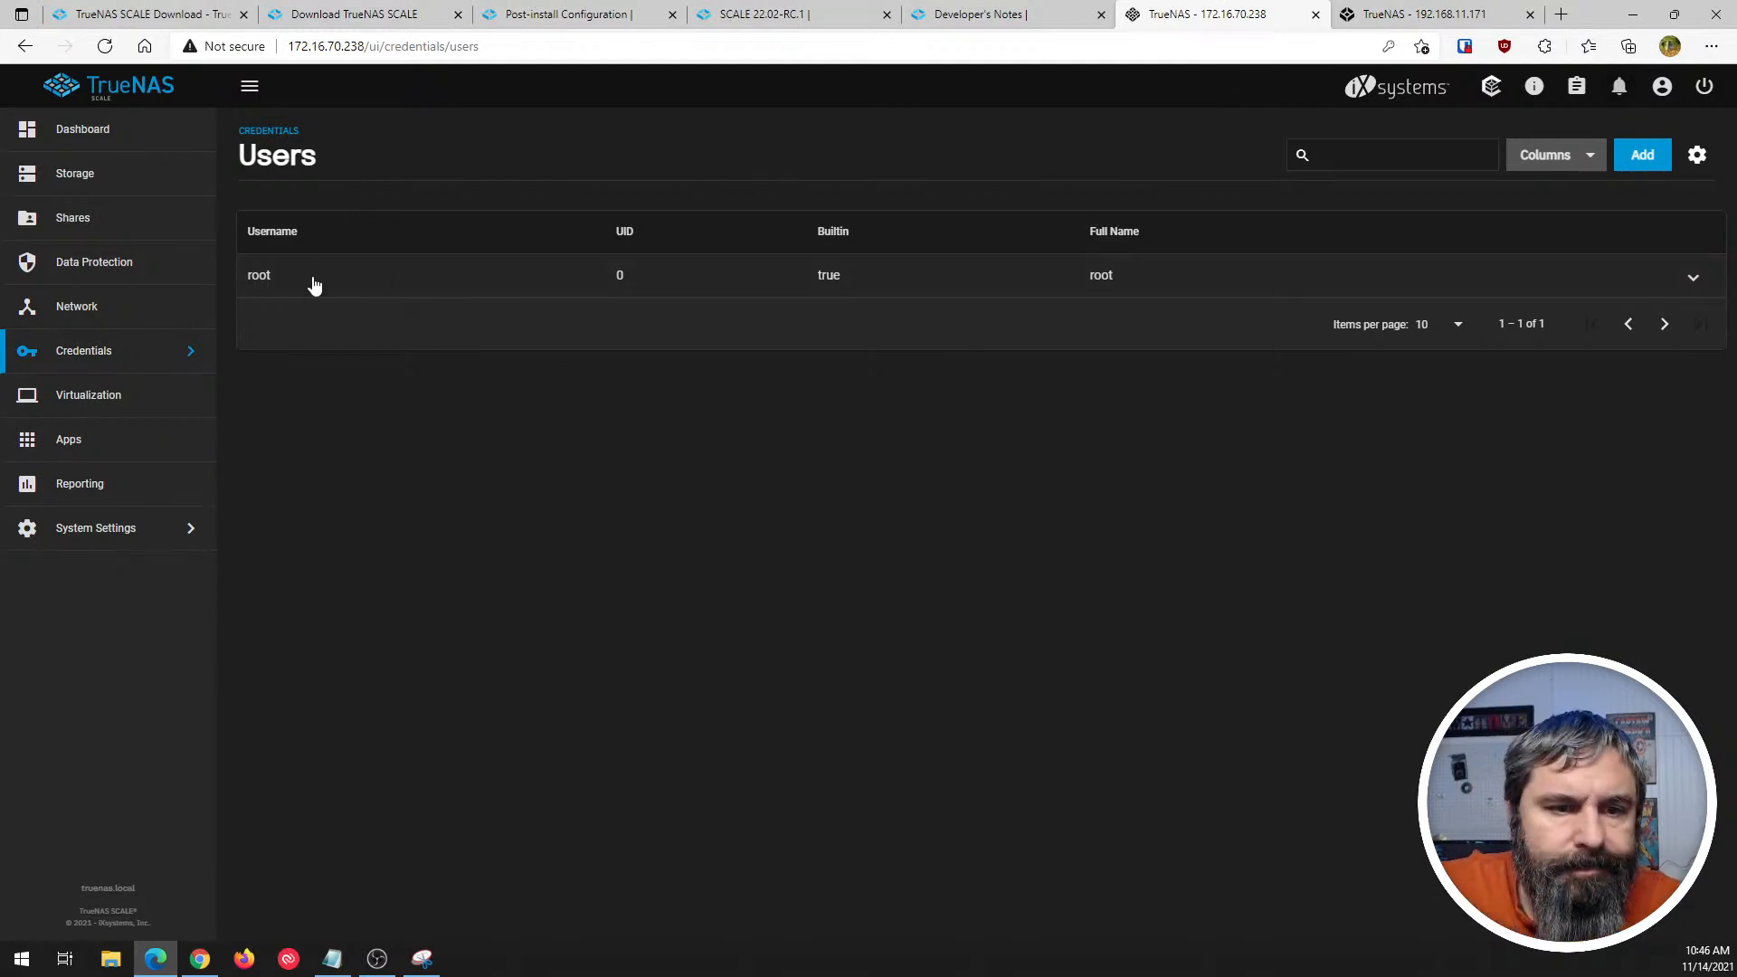
# - Look at the local Groups page under Credentials, dismiss its display note, and open Directory Services
pyautogui.click(117, 353)
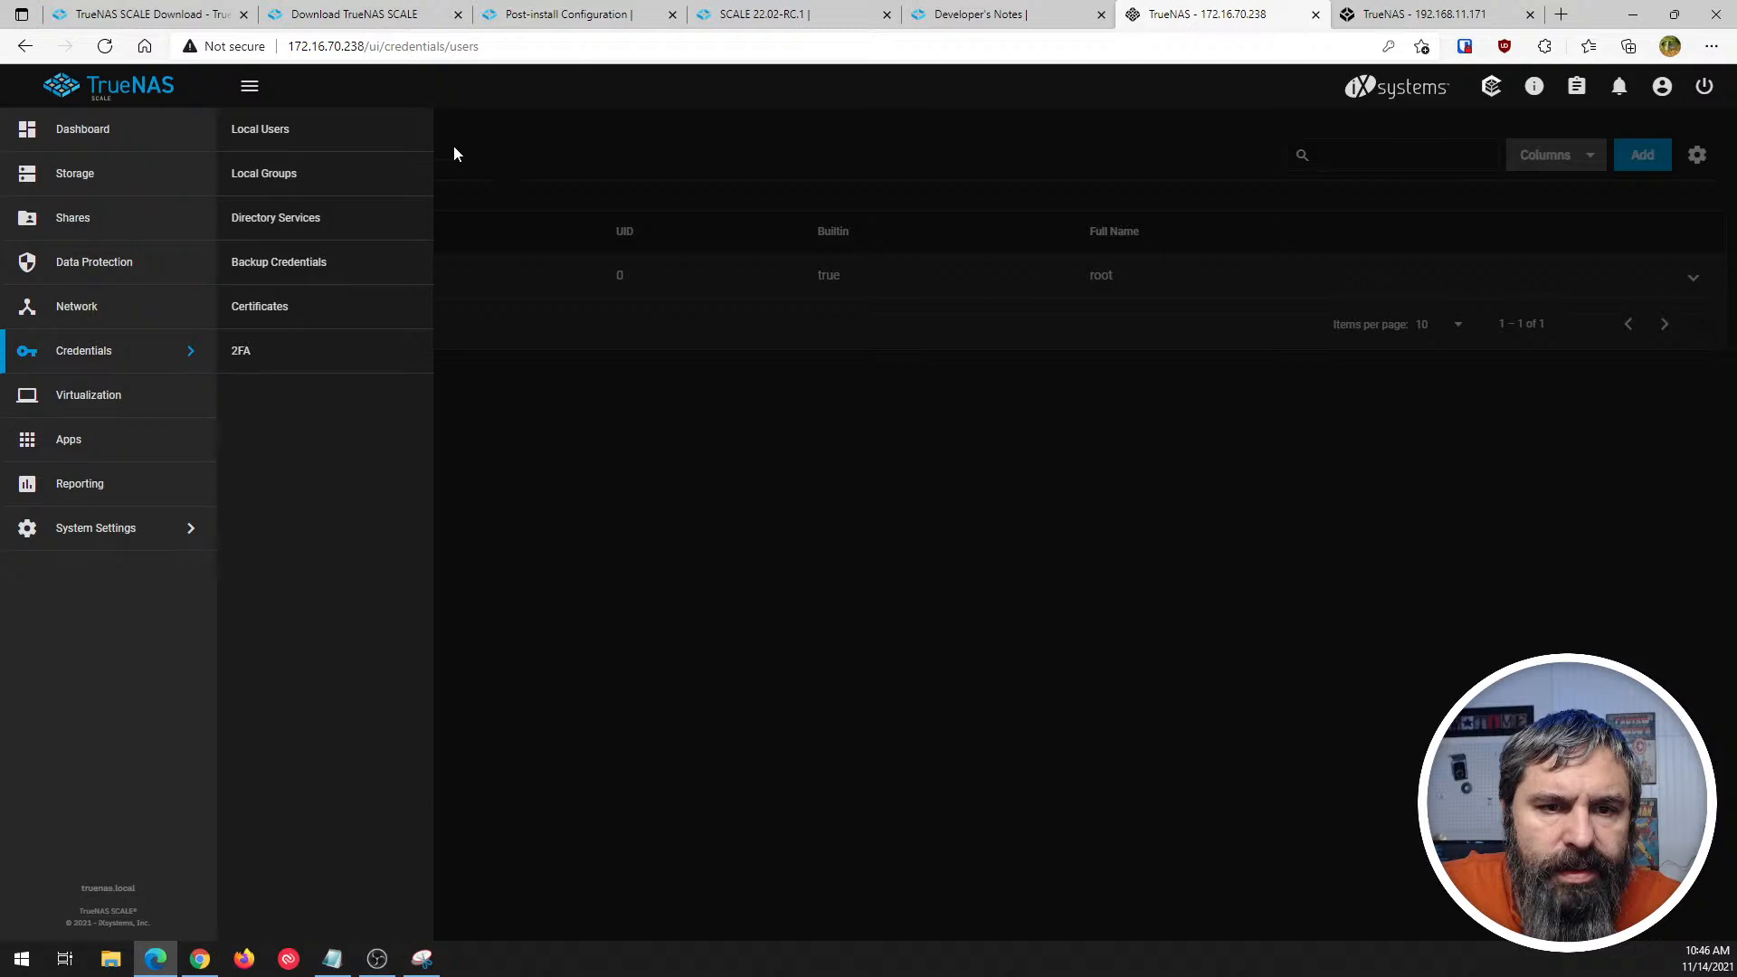
pyautogui.click(263, 174)
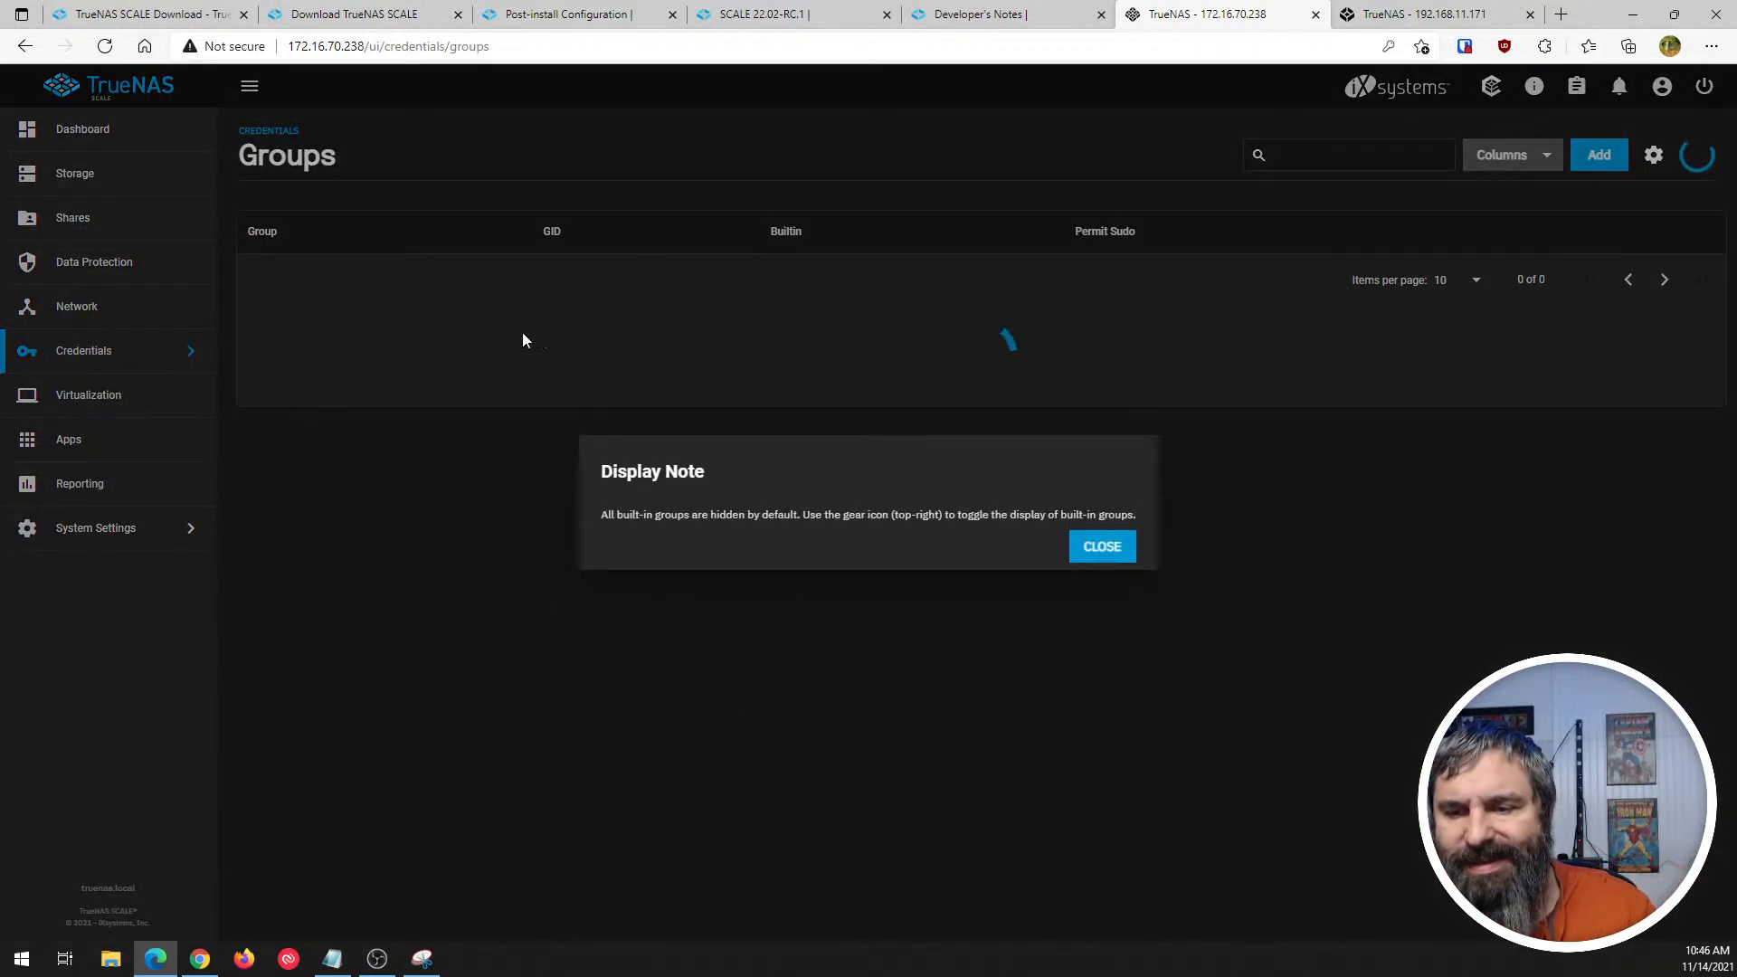
pyautogui.click(1104, 547)
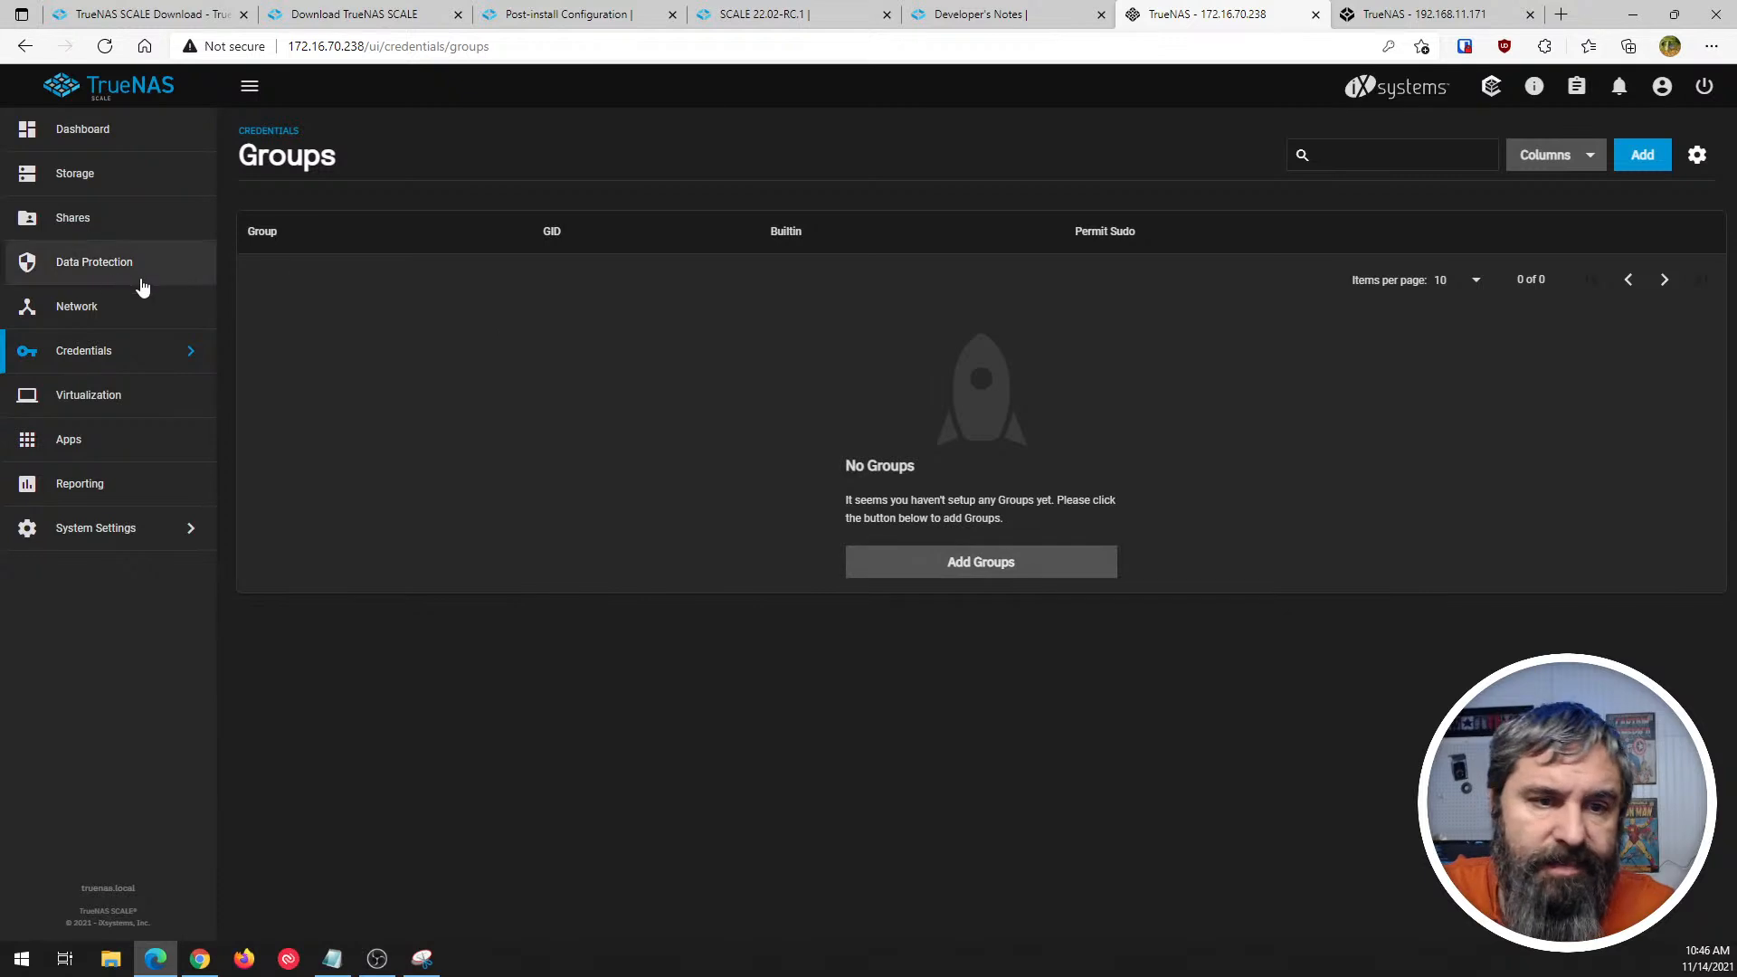
pyautogui.click(115, 348)
pyautogui.click(278, 218)
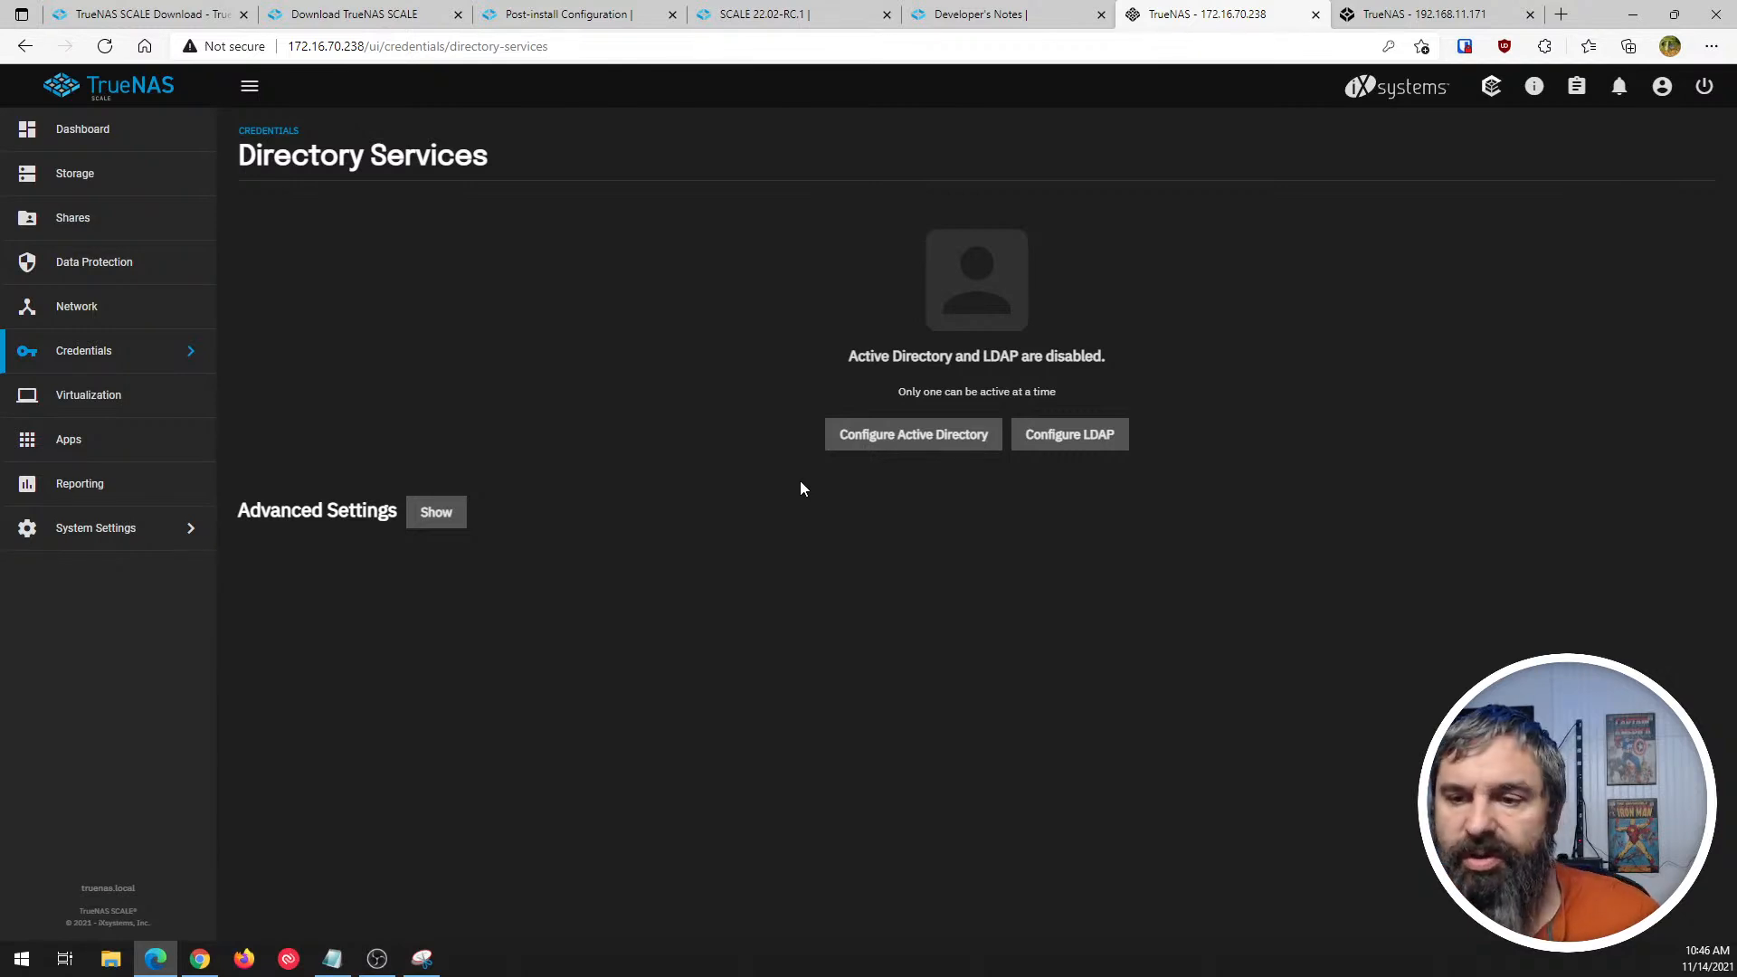
# - Switch to TrueNAS CORE and look over the Accounts and System navigation entries for the matching credential settings
pyautogui.click(1373, 16)
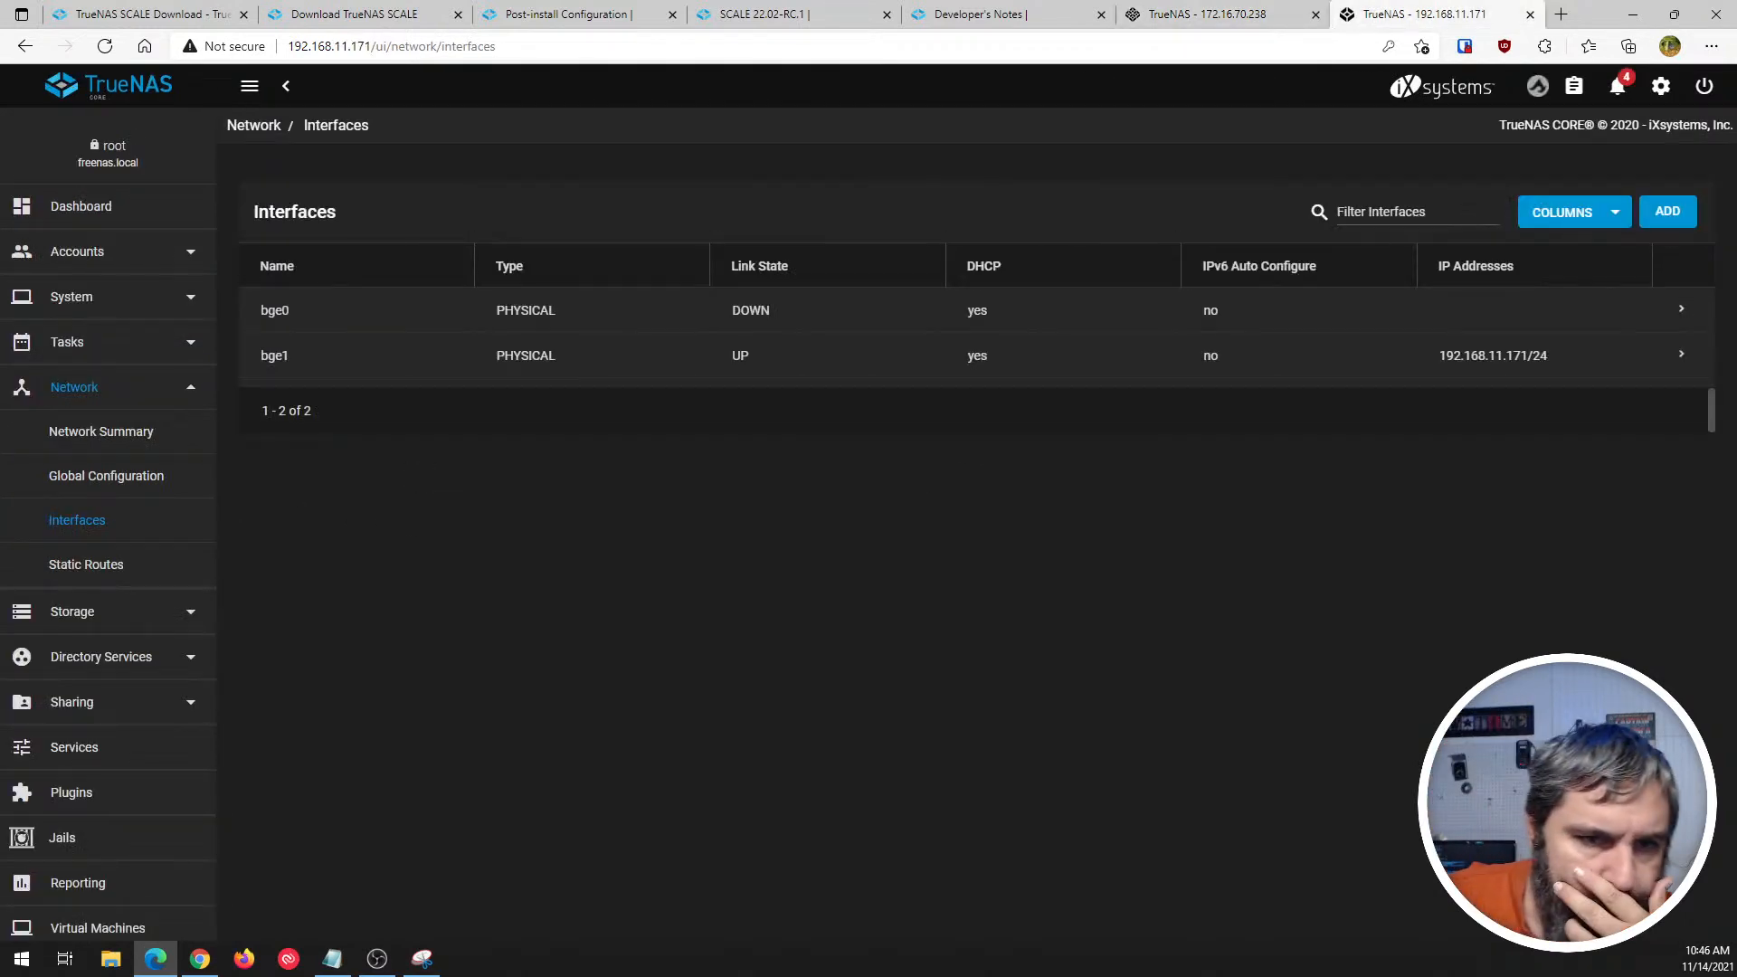
pyautogui.click(103, 250)
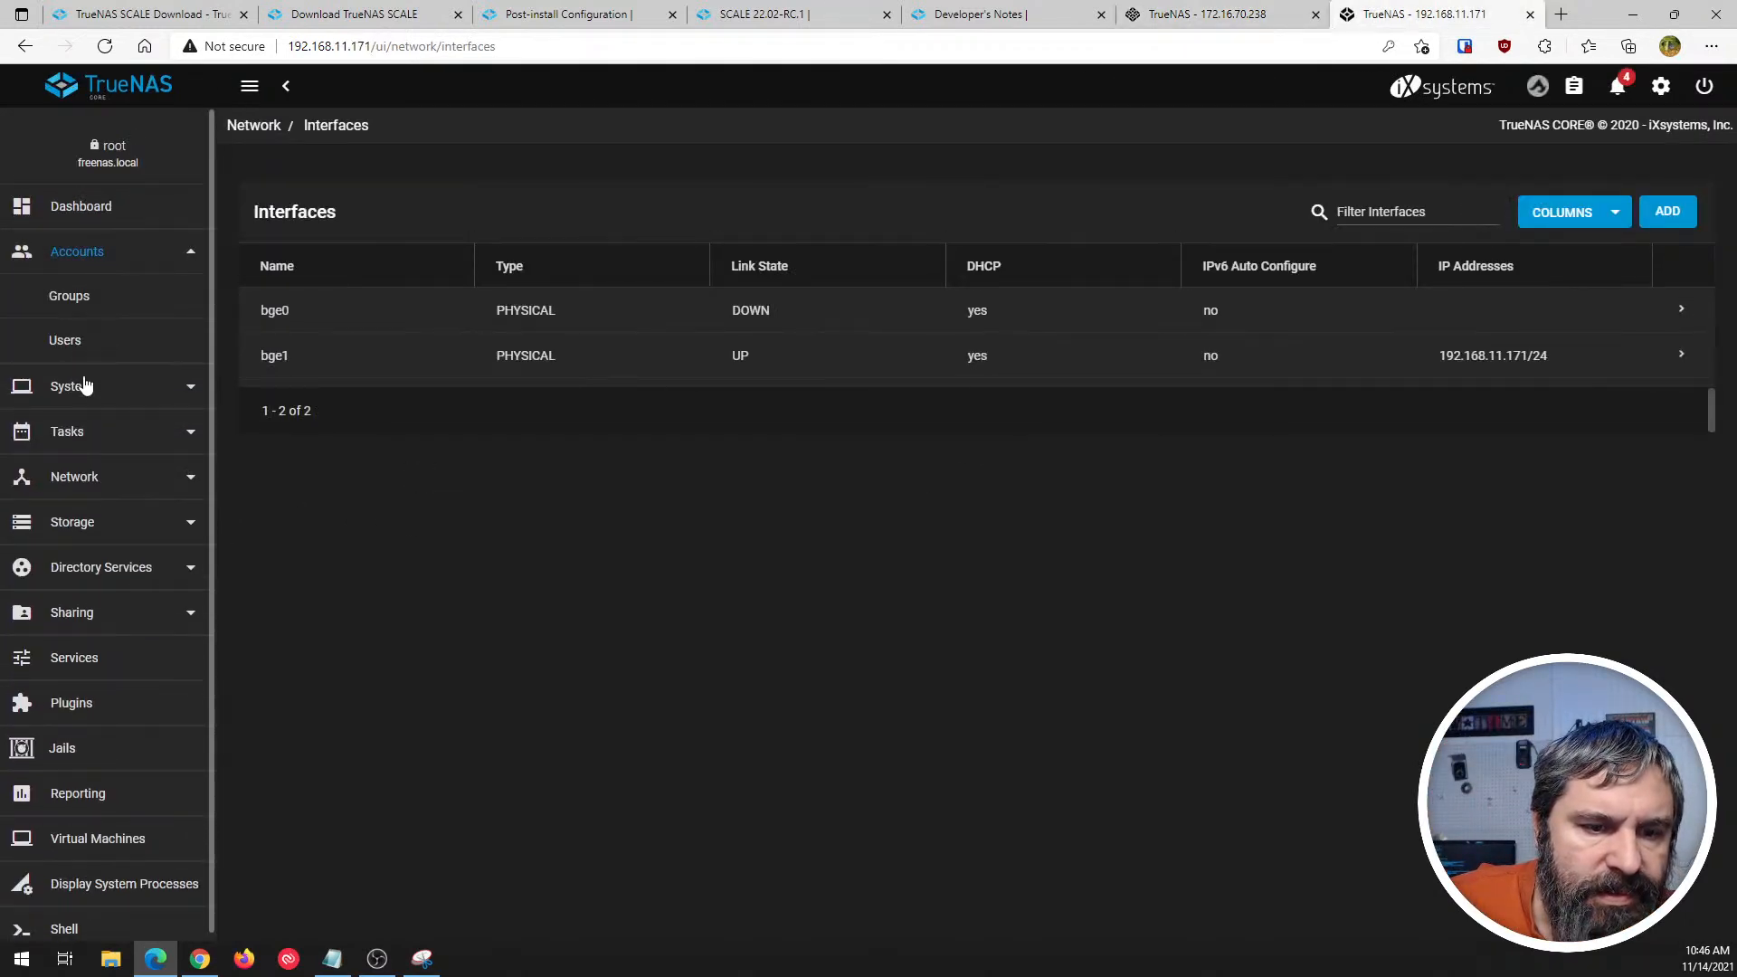
pyautogui.scroll(-1, 98, 276)
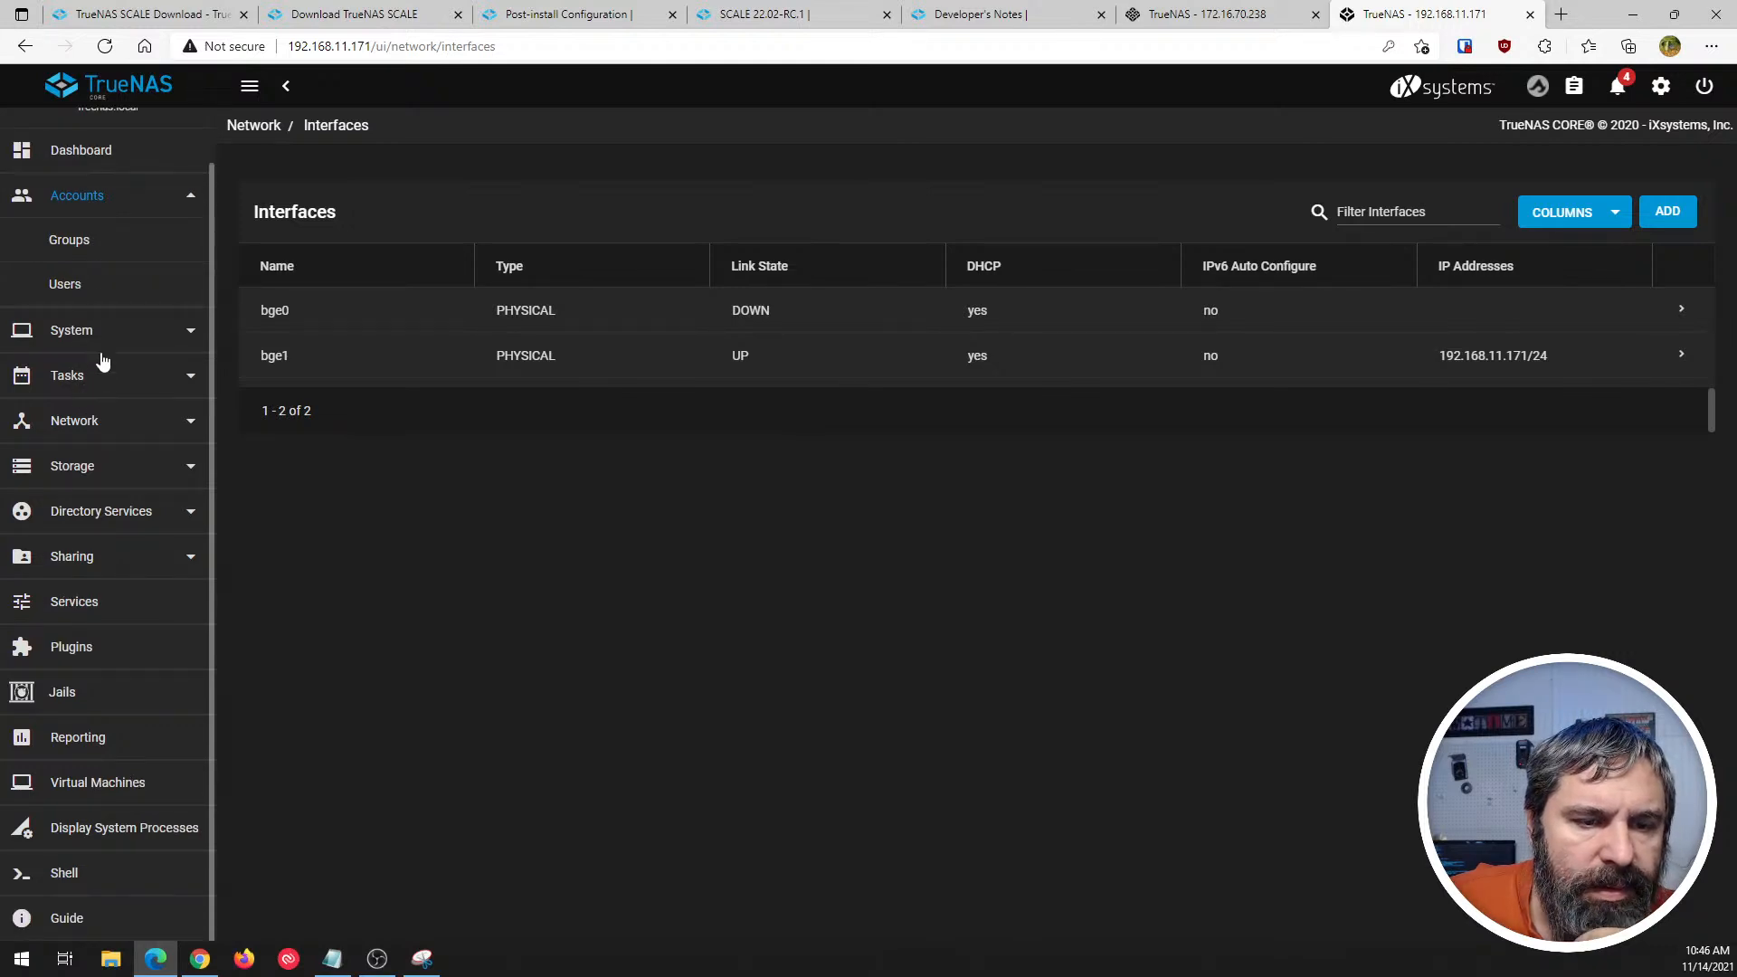
pyautogui.click(100, 340)
pyautogui.scroll(-4, 90, 448)
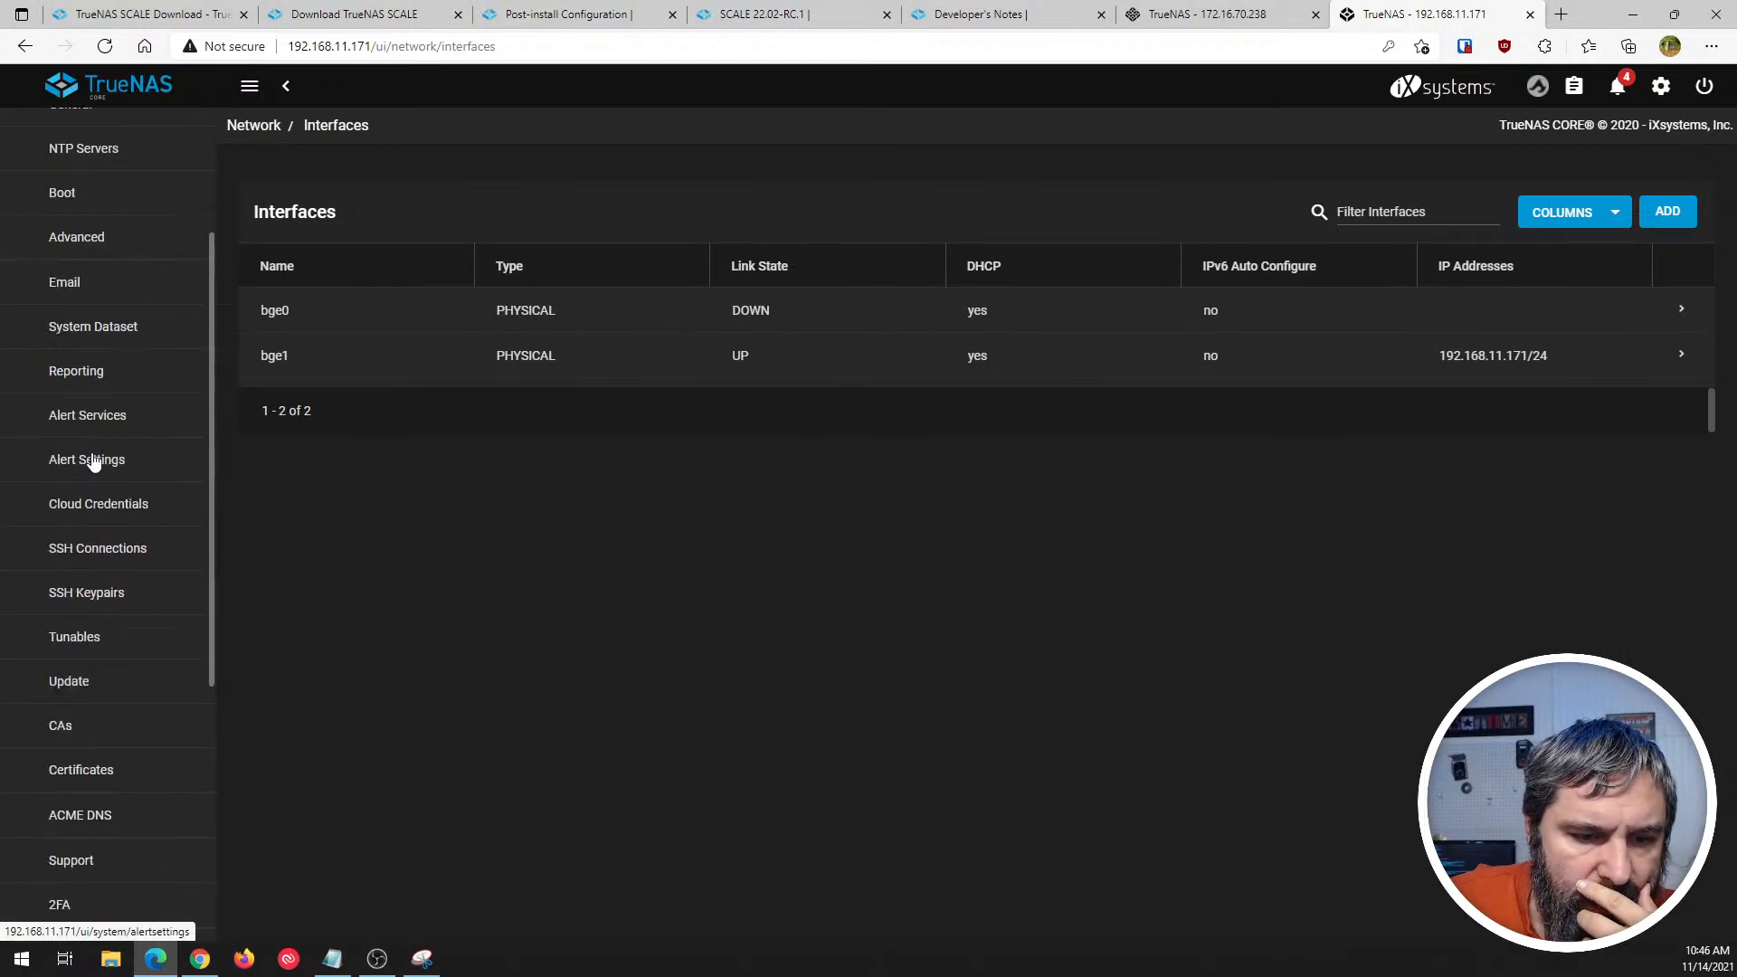
pyautogui.scroll(4, 88, 772)
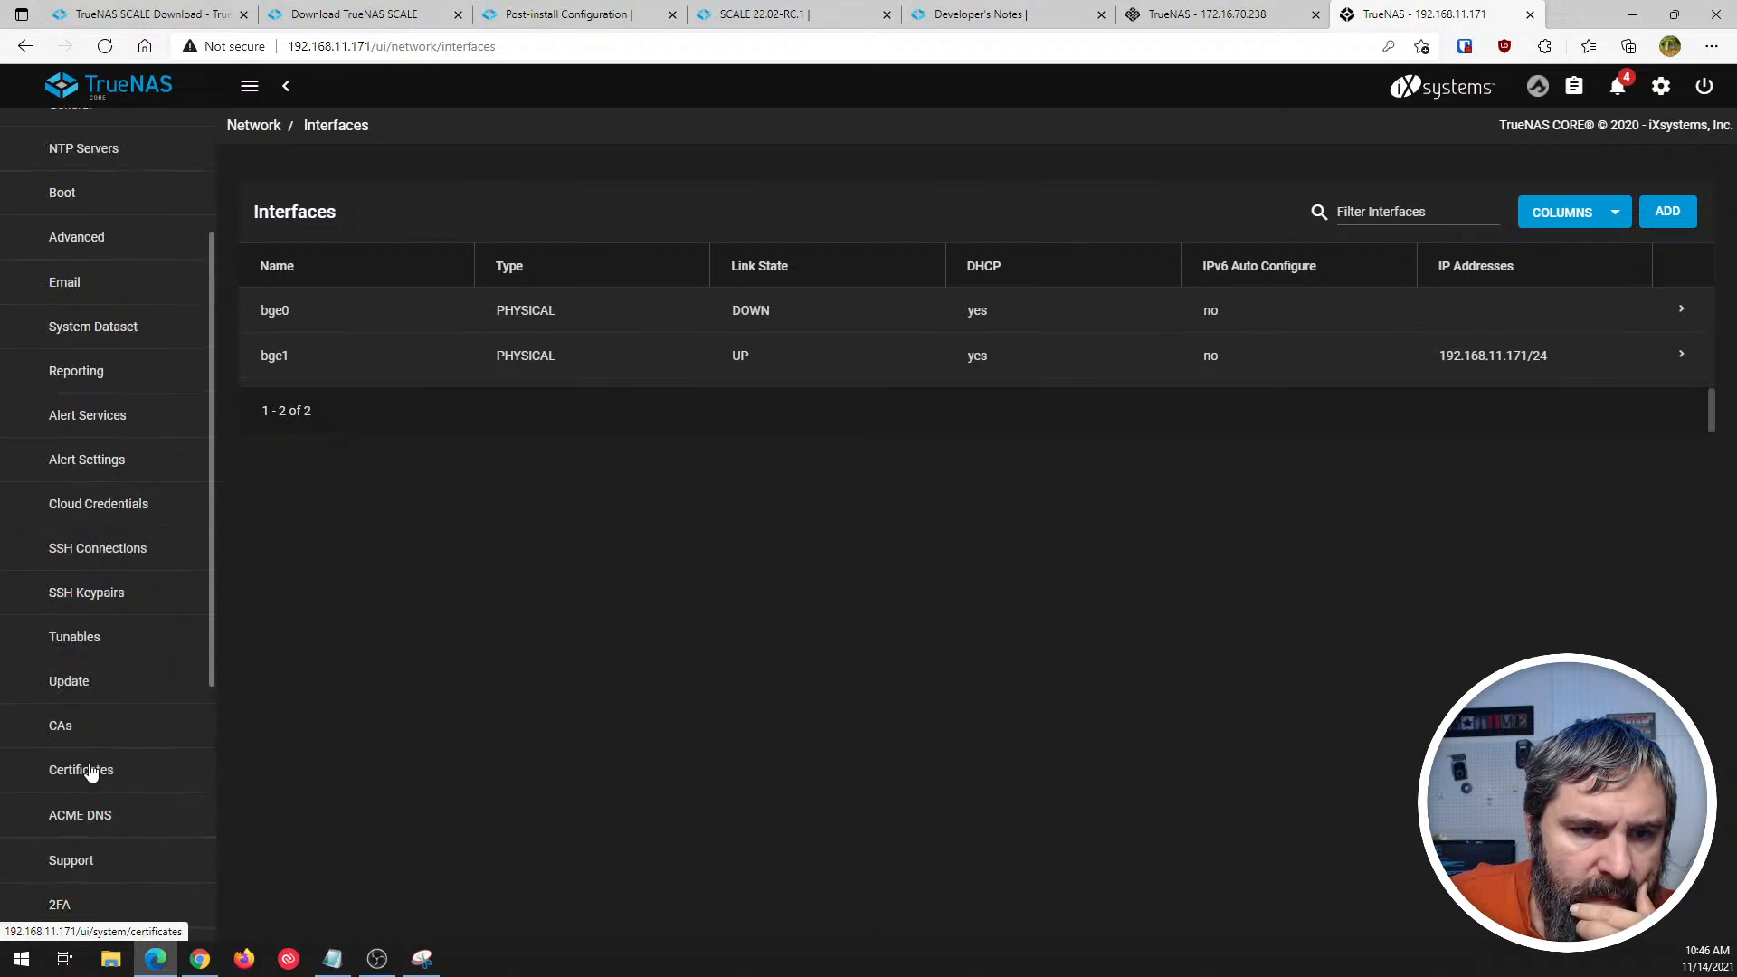
pyautogui.scroll(1, 88, 771)
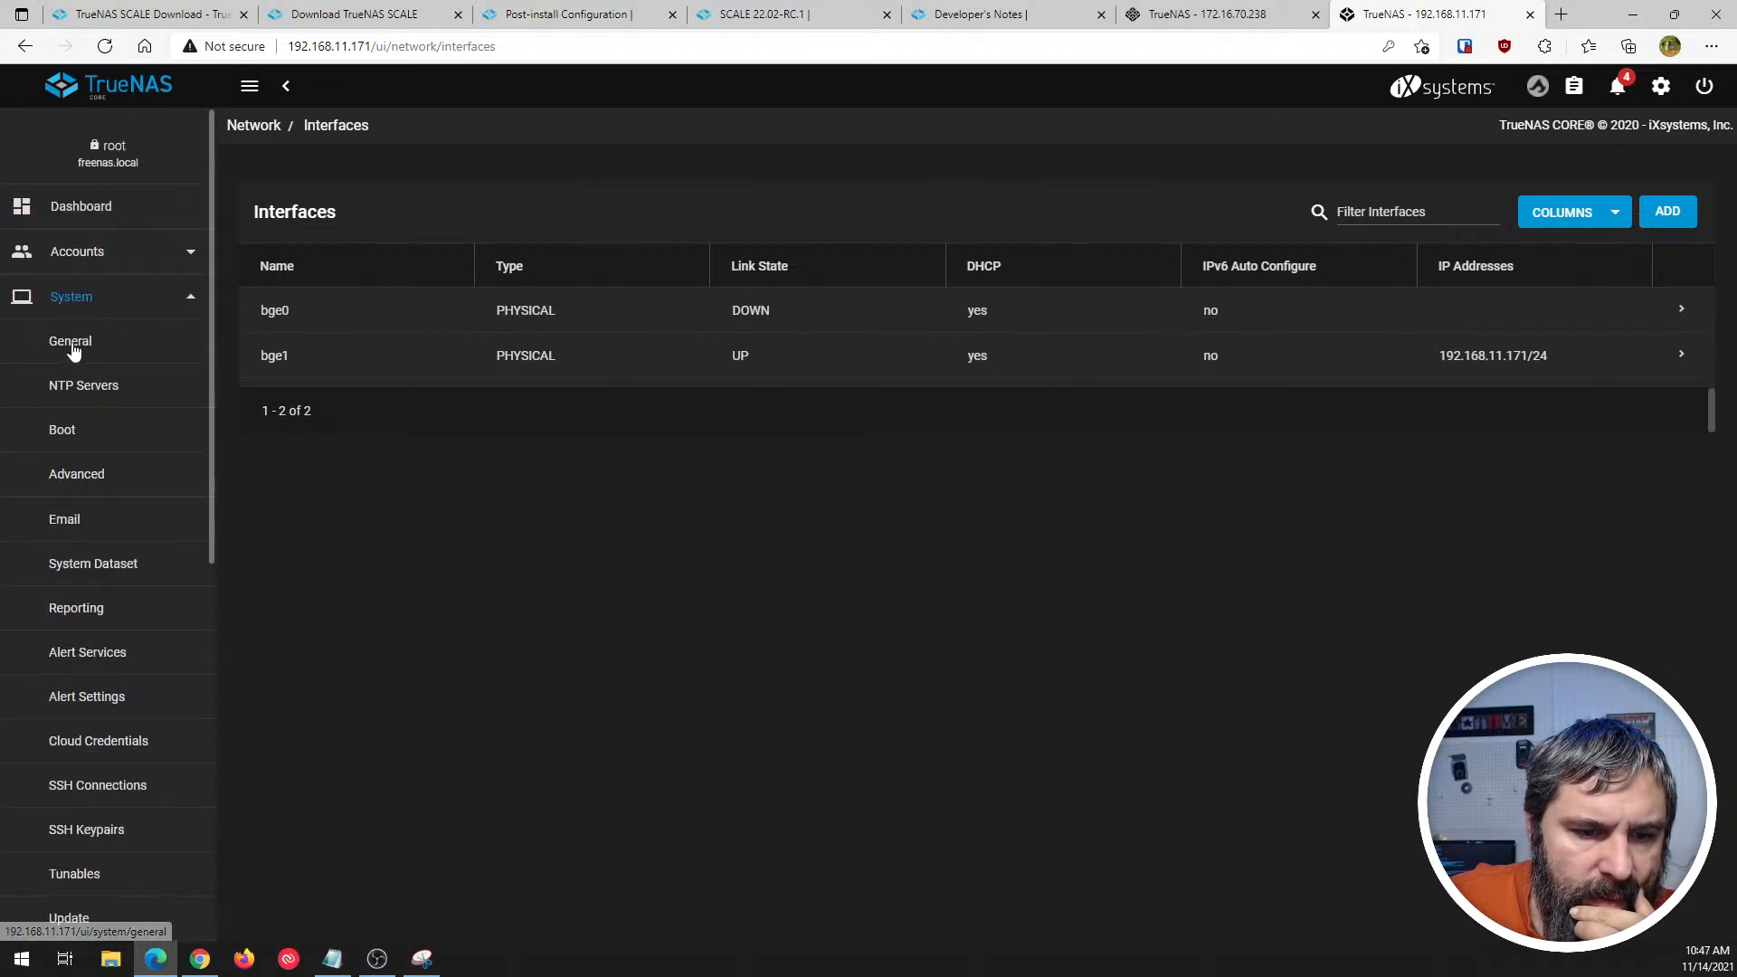
pyautogui.click(79, 301)
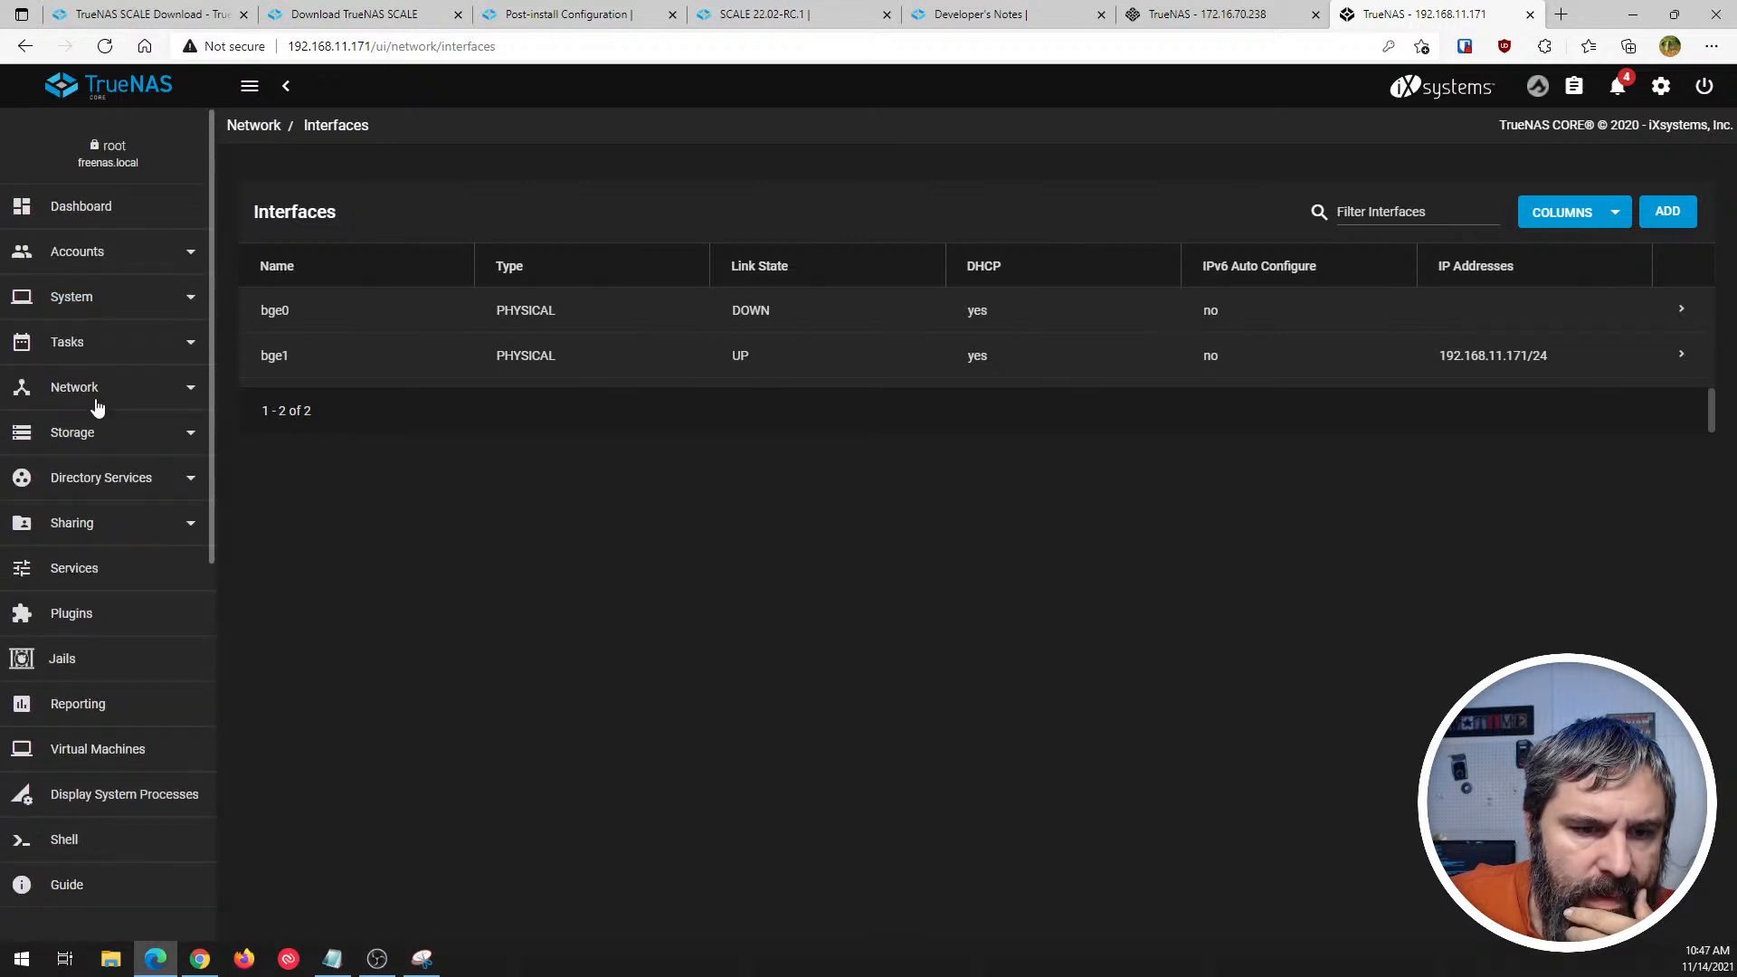
# - Review the Active Directory and LDAP forms under CORE's Directory Services without changing anything
pyautogui.click(115, 487)
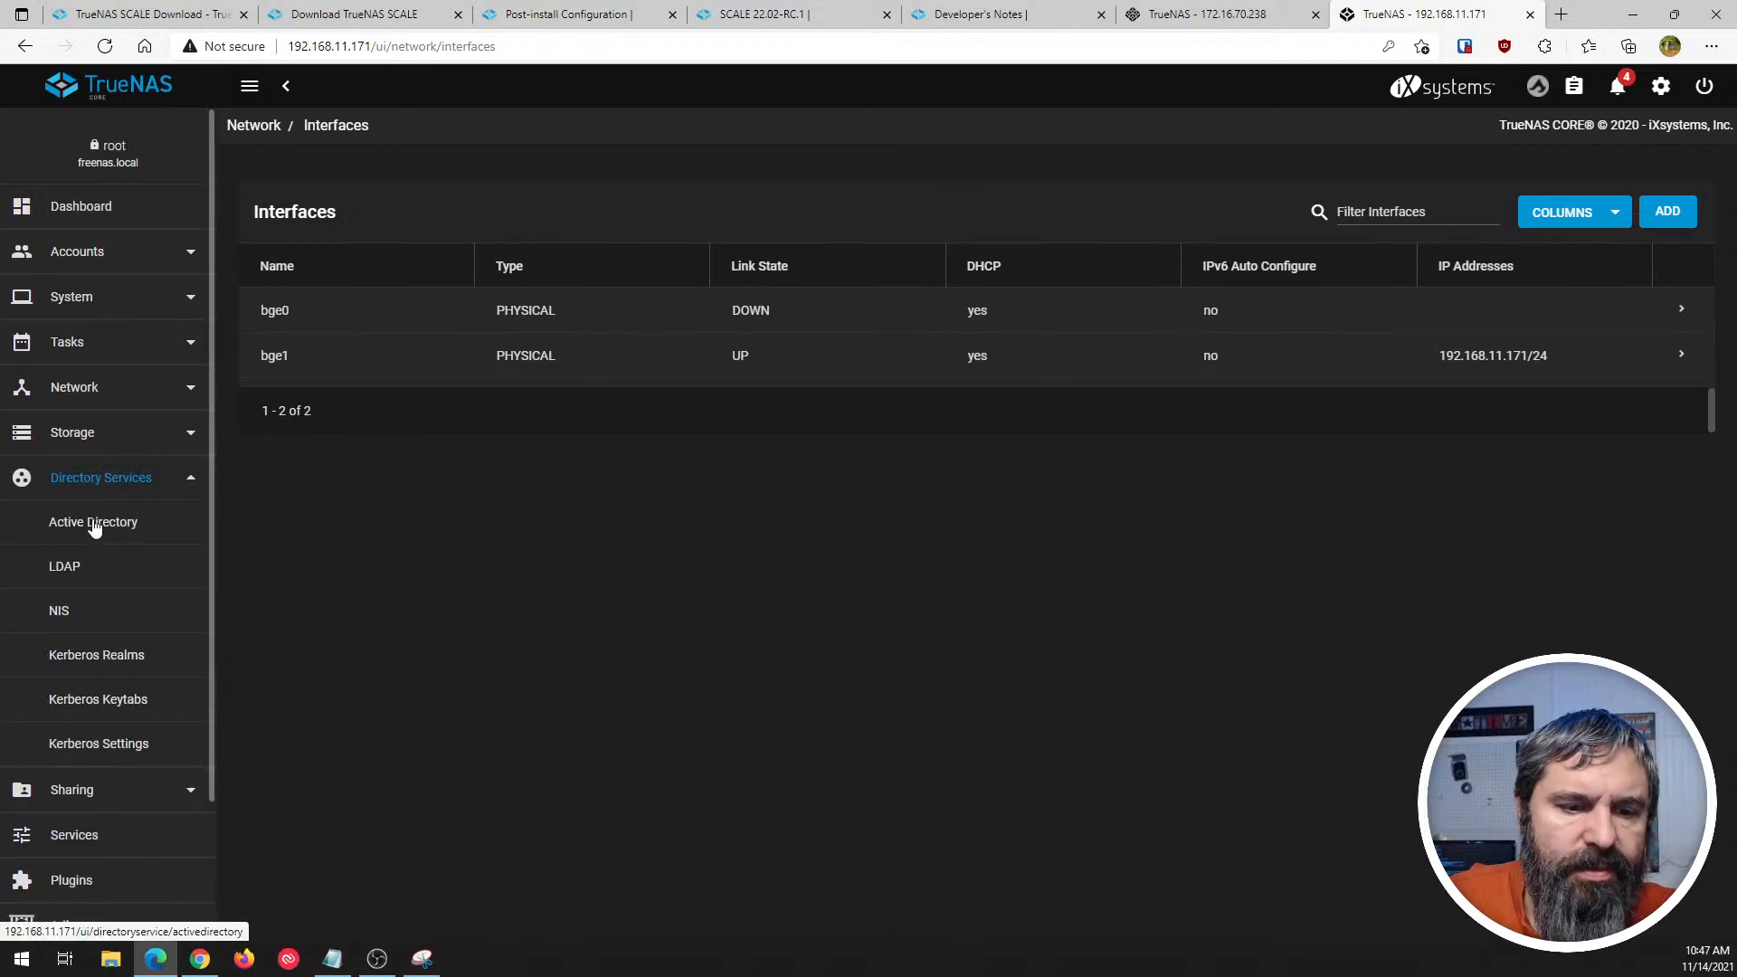
pyautogui.click(94, 525)
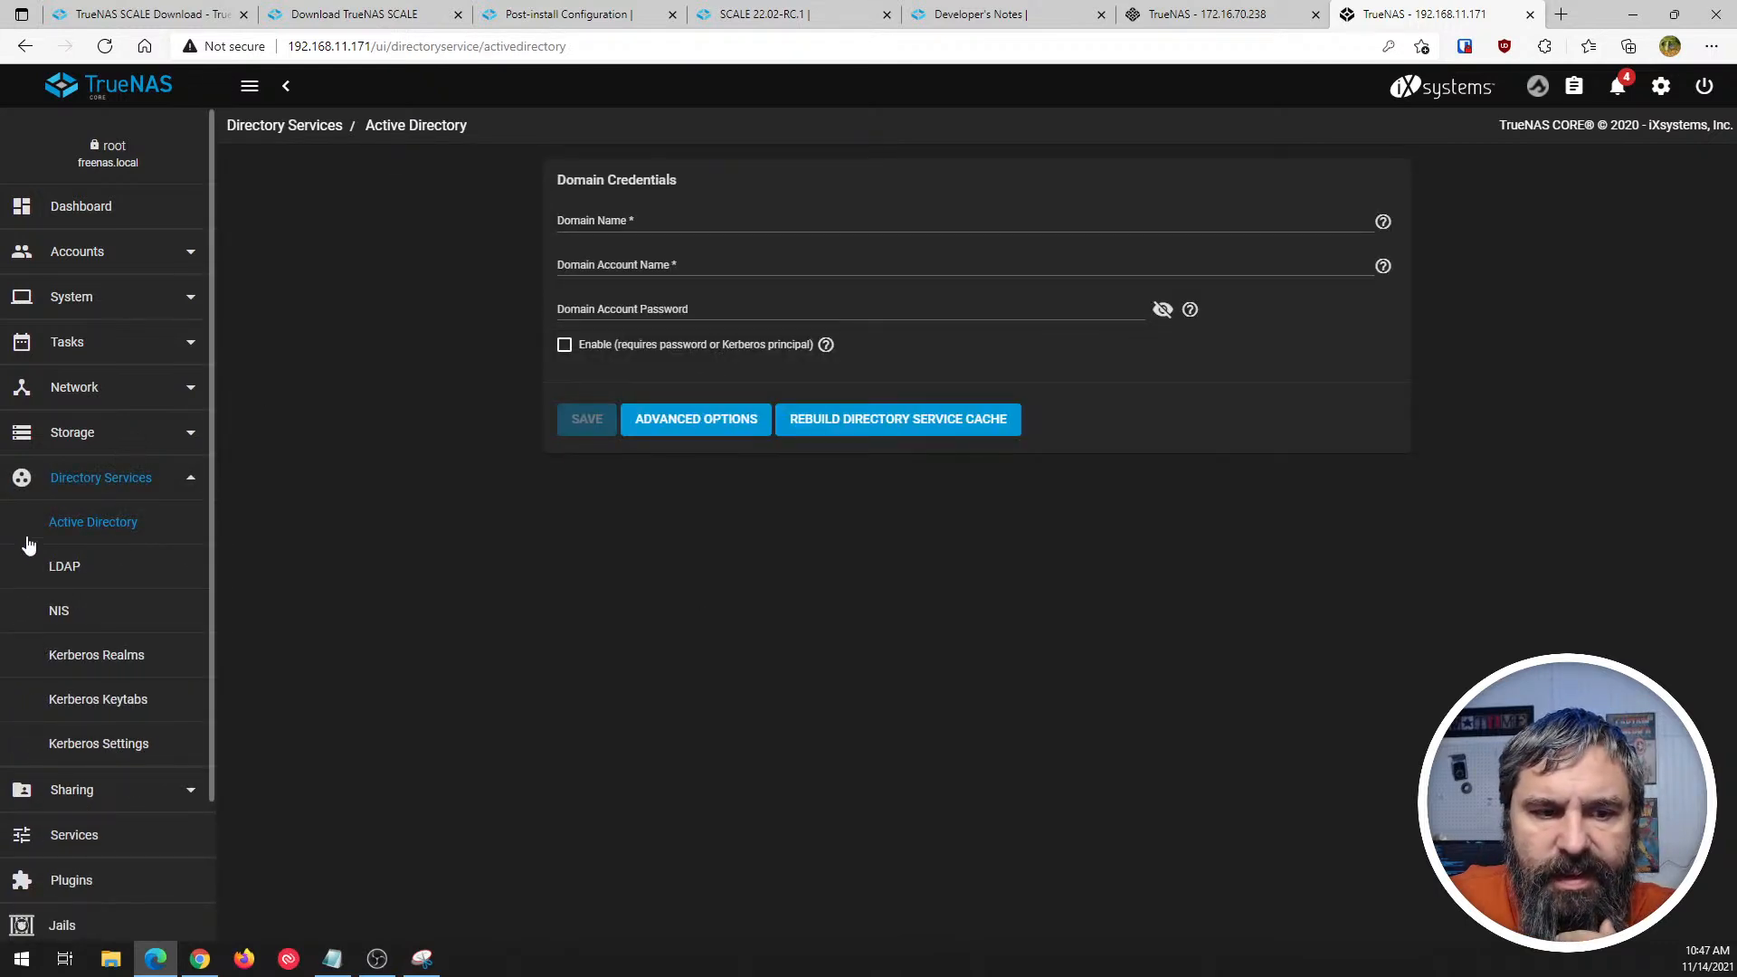
pyautogui.click(72, 566)
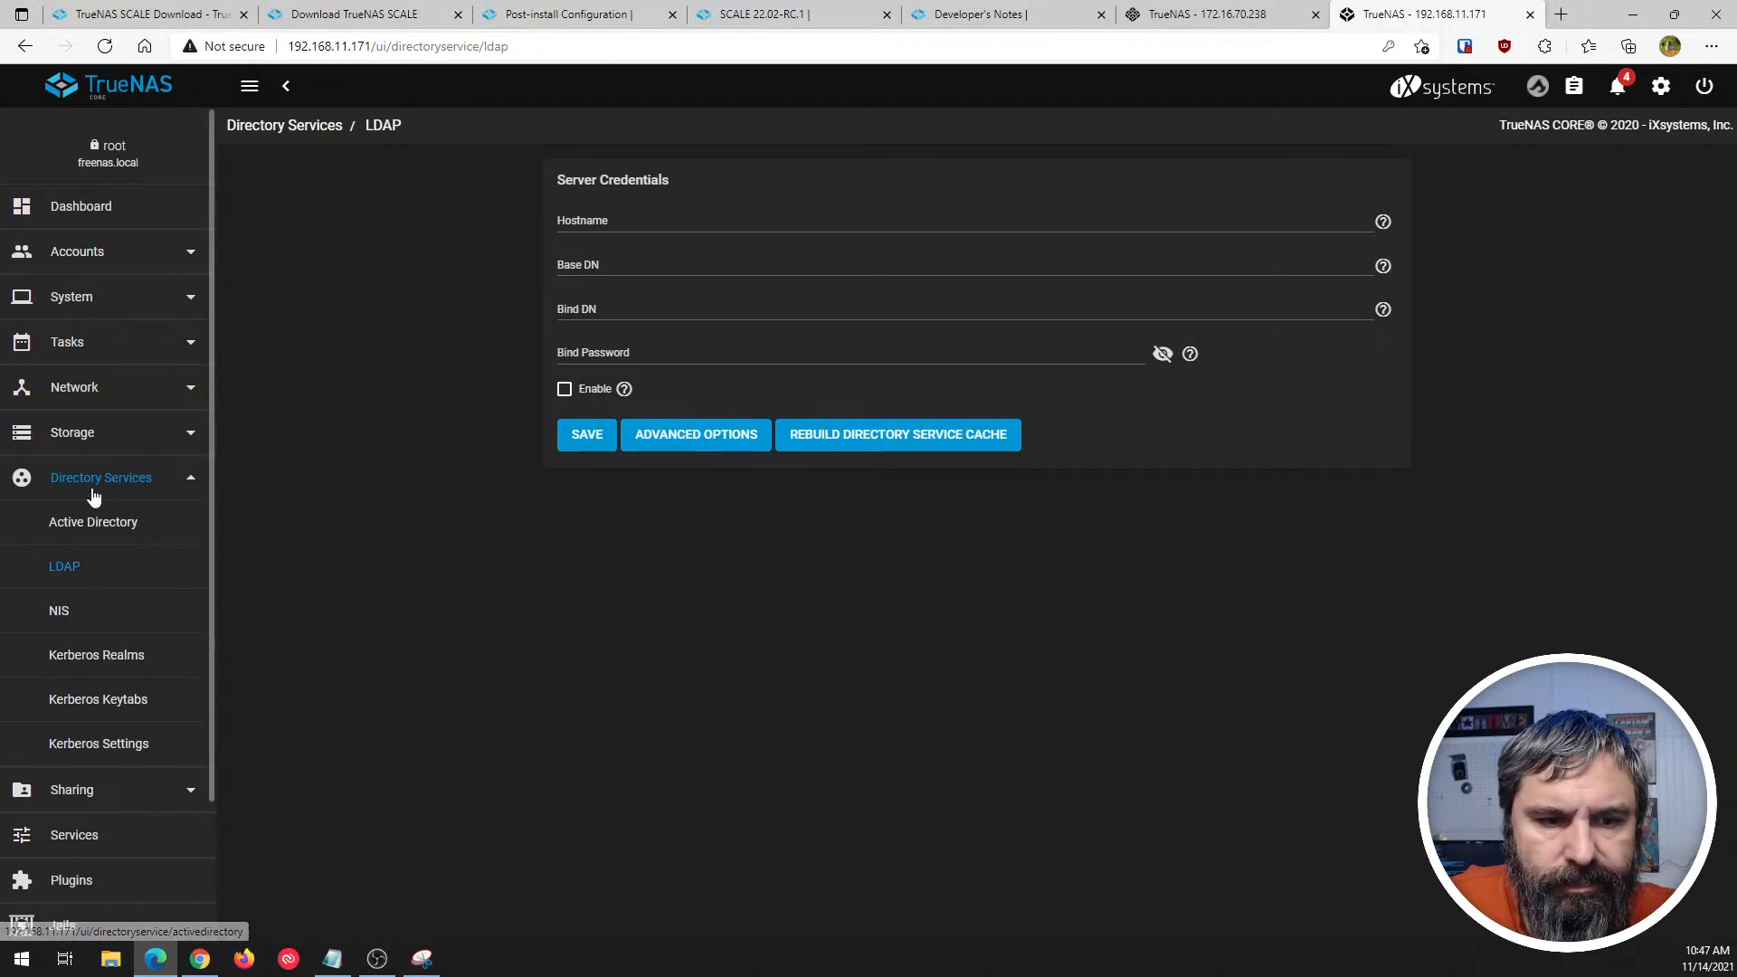
pyautogui.click(75, 536)
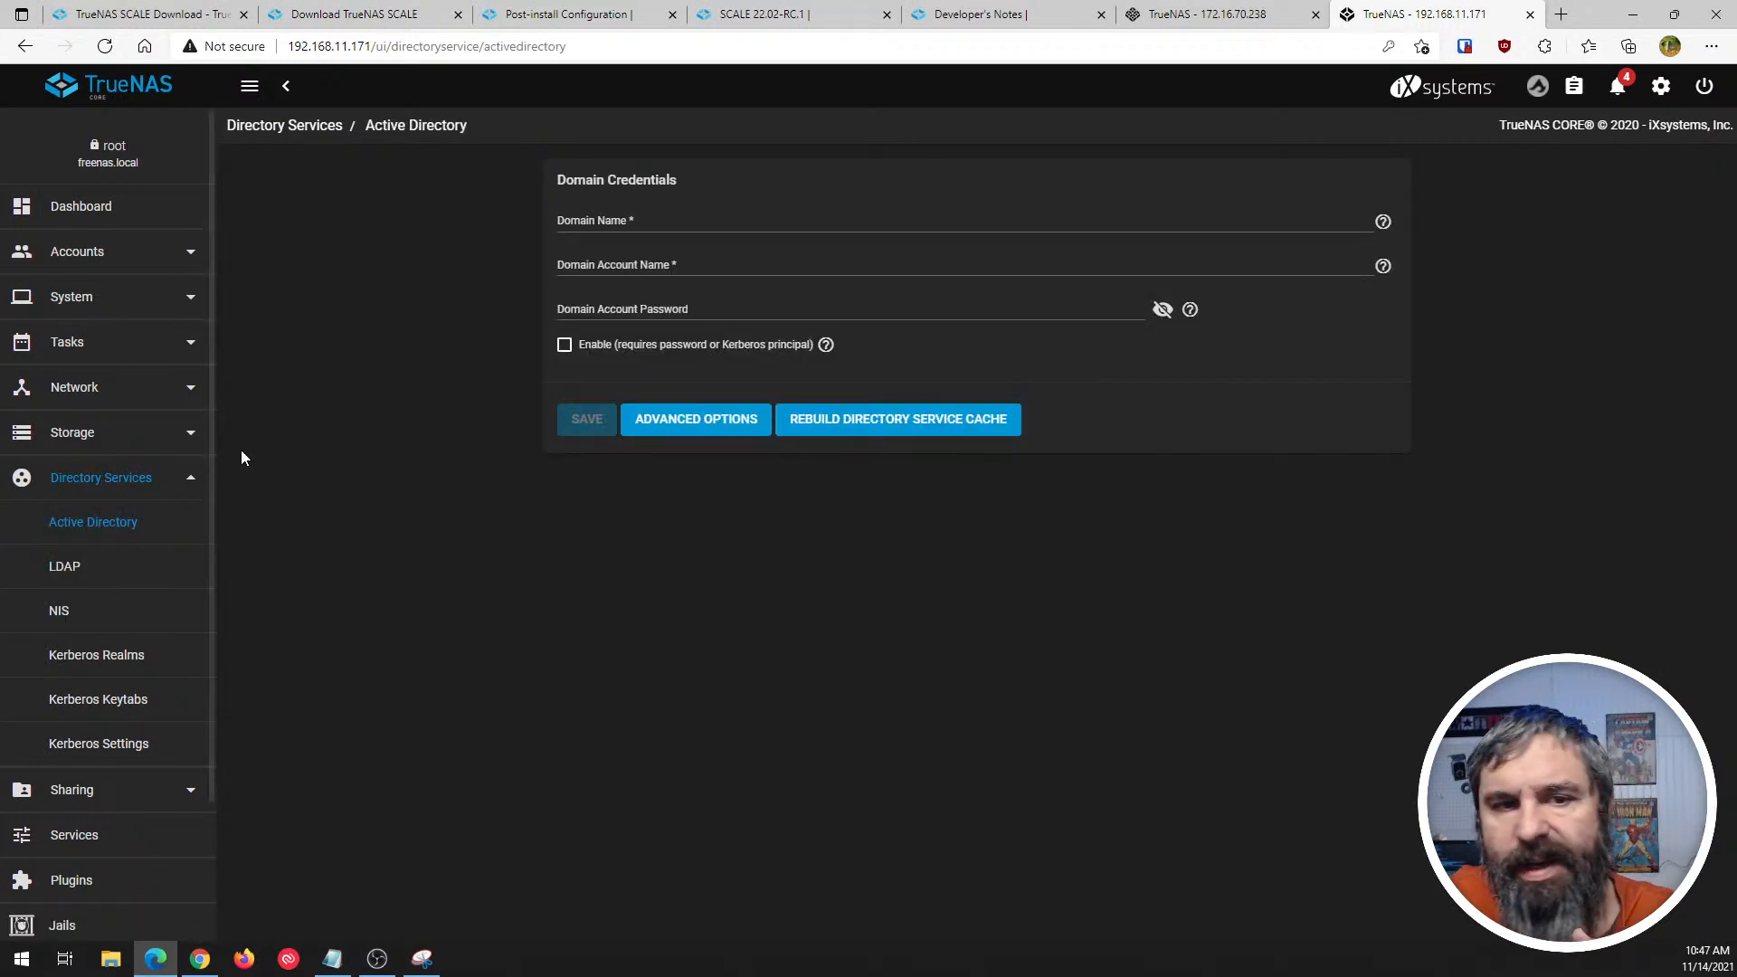
pyautogui.click(75, 210)
# - Switch to TrueNAS SCALE and show the advanced Directory Services settings, accepting the caution about changing them
pyautogui.click(1203, 14)
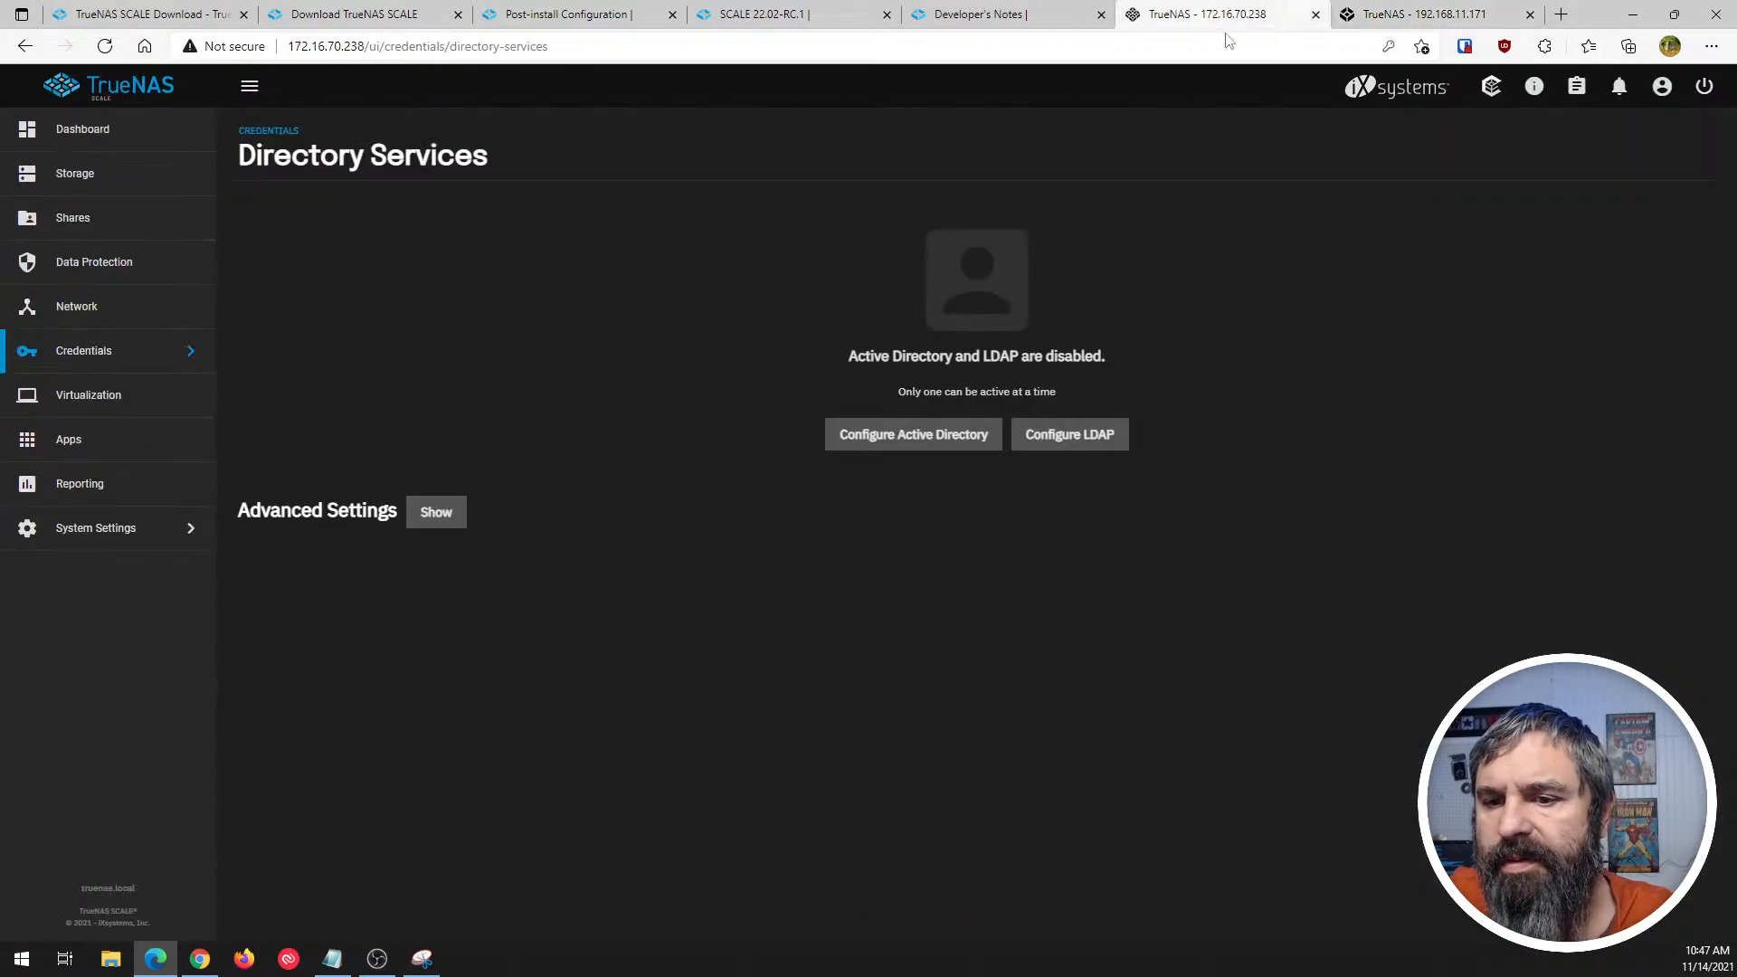
pyautogui.click(429, 518)
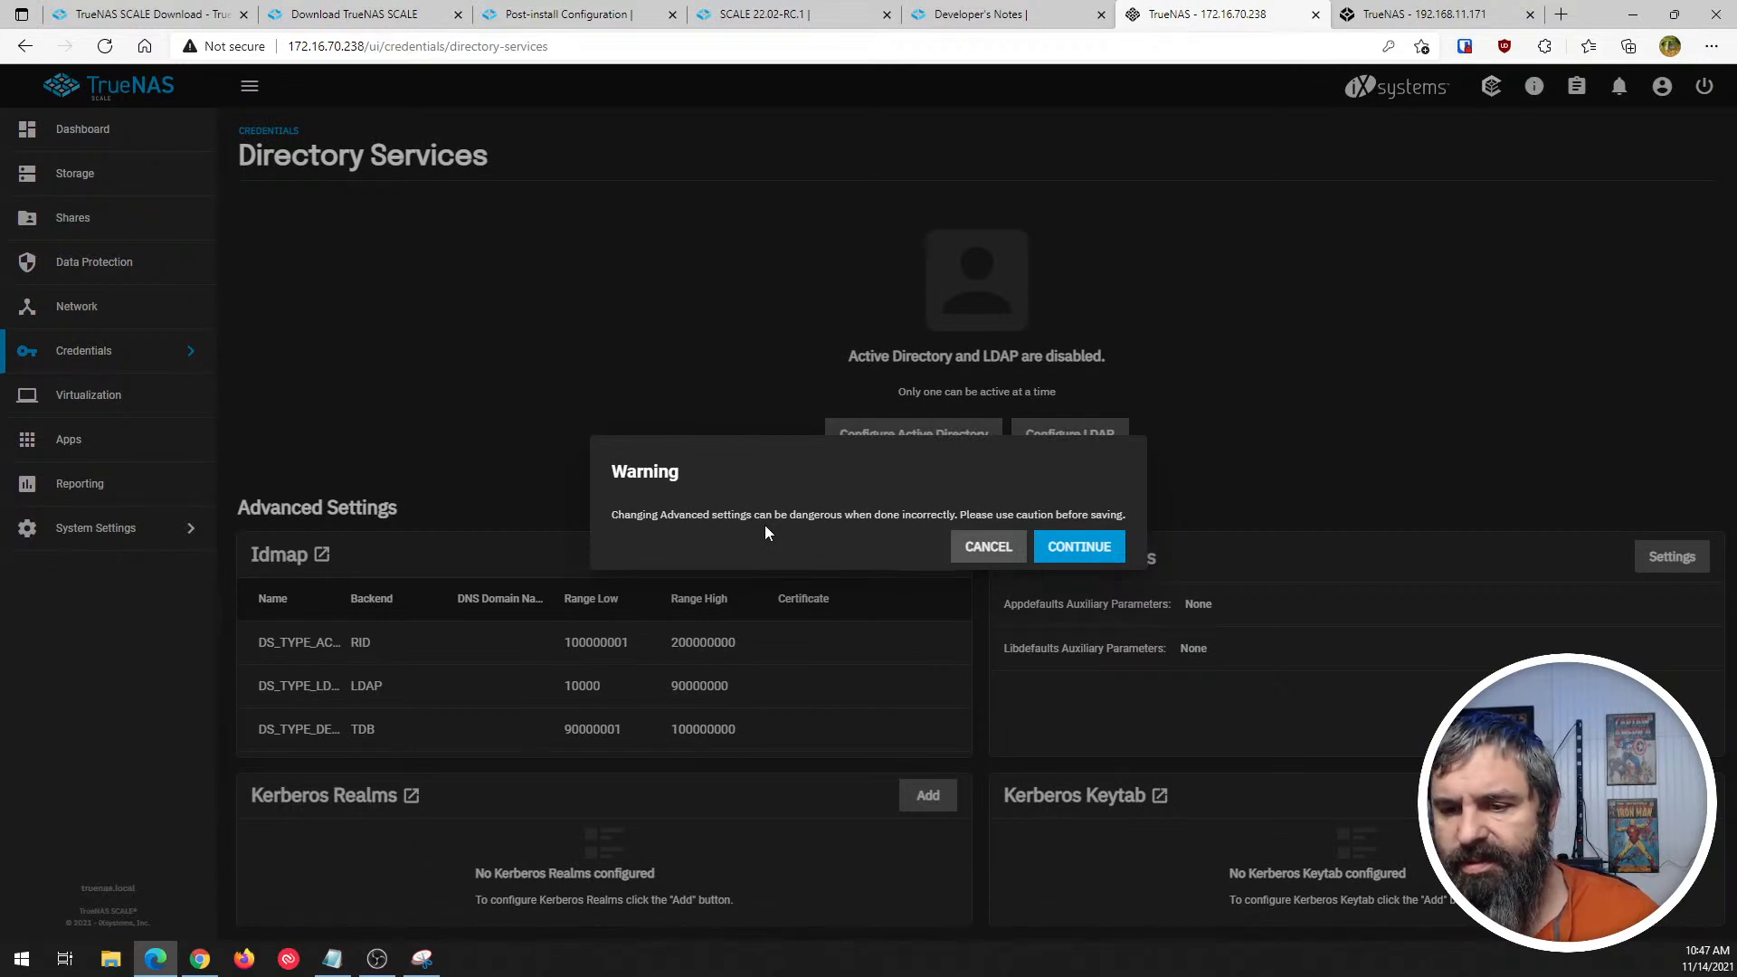
pyautogui.click(986, 542)
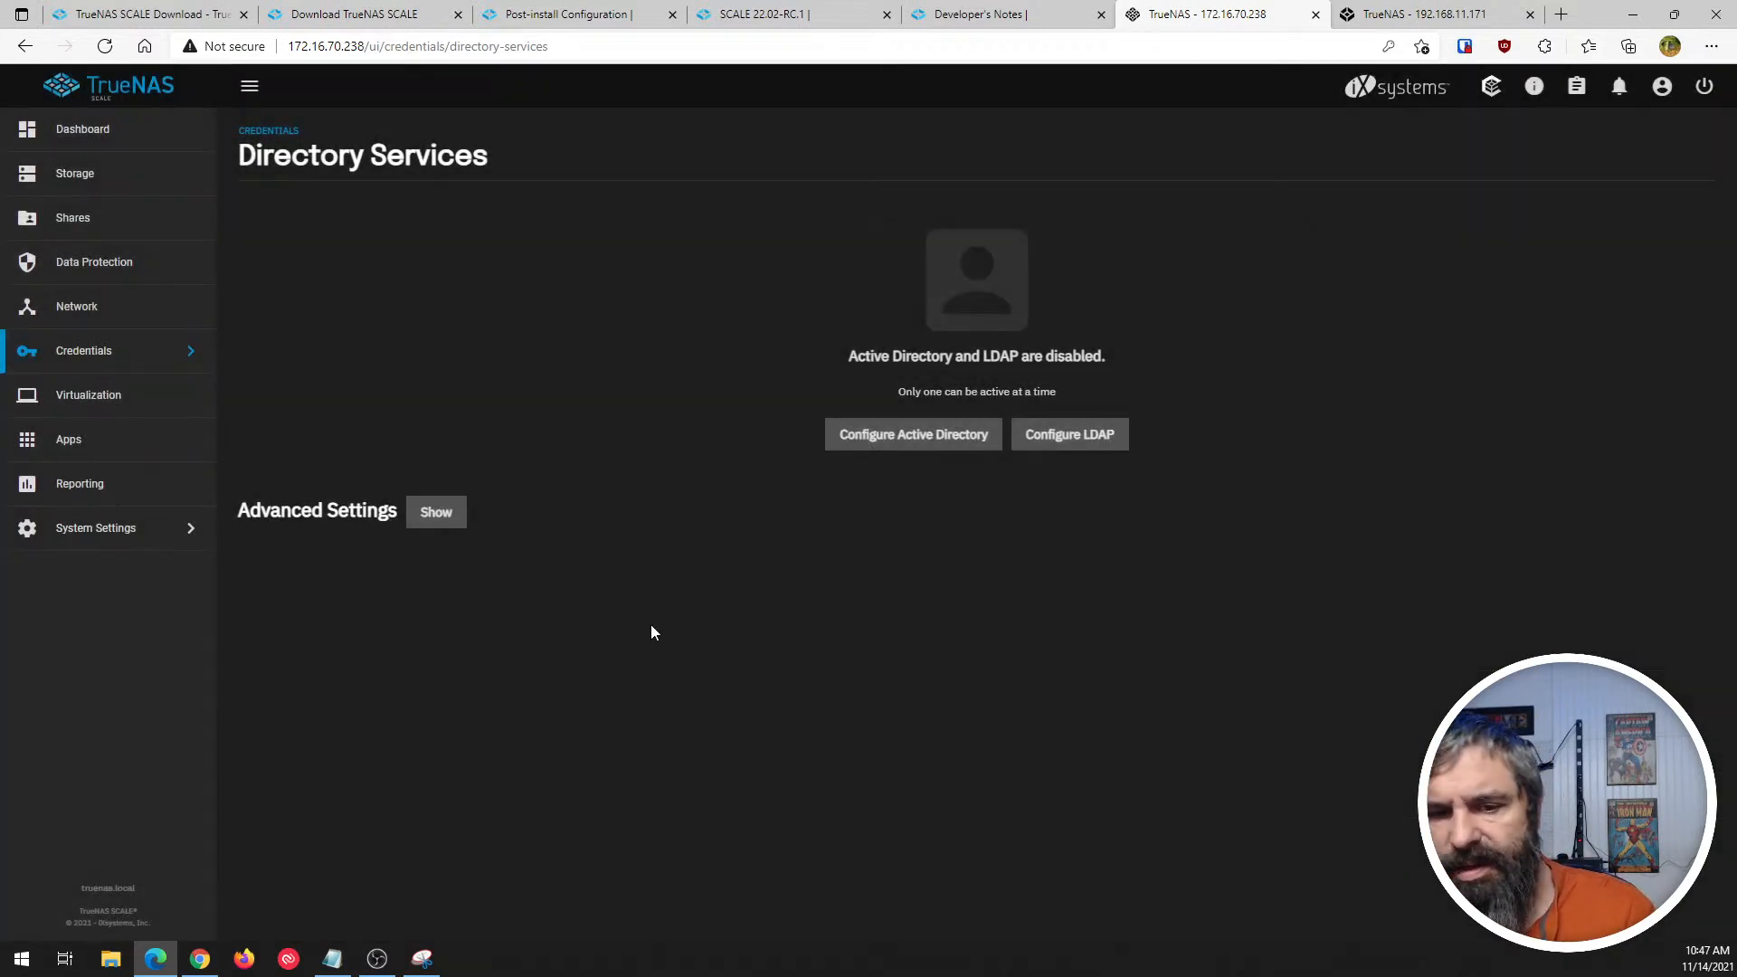
pyautogui.click(436, 512)
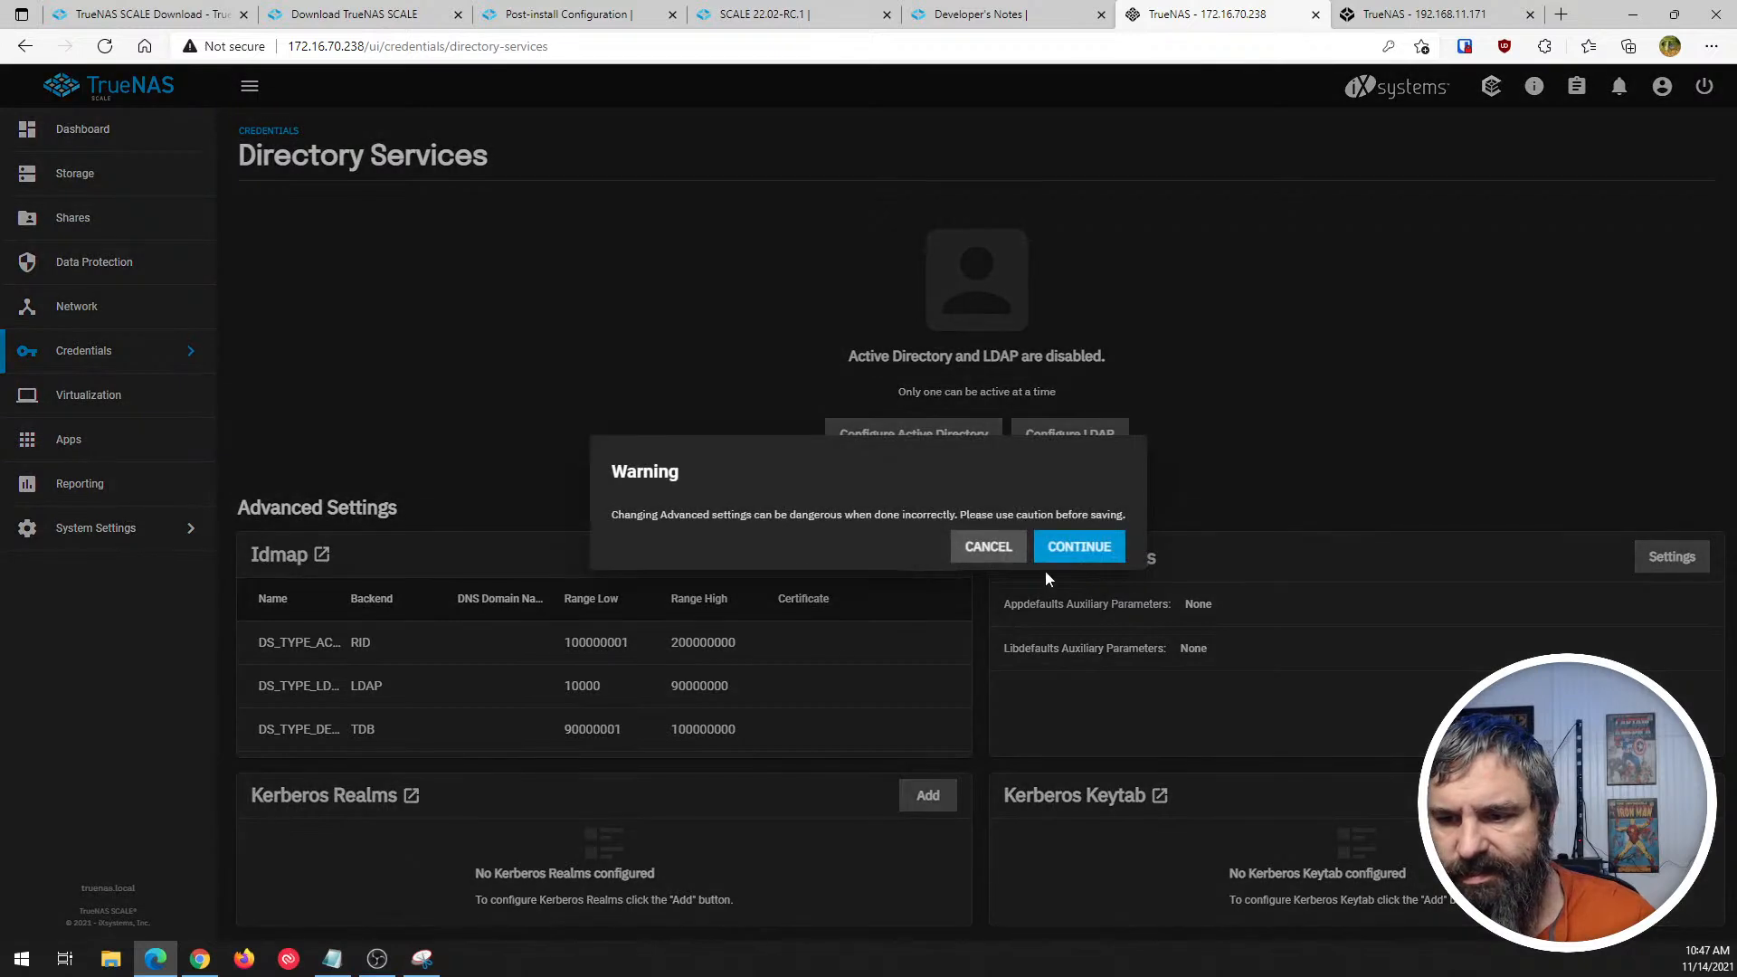
pyautogui.click(1081, 544)
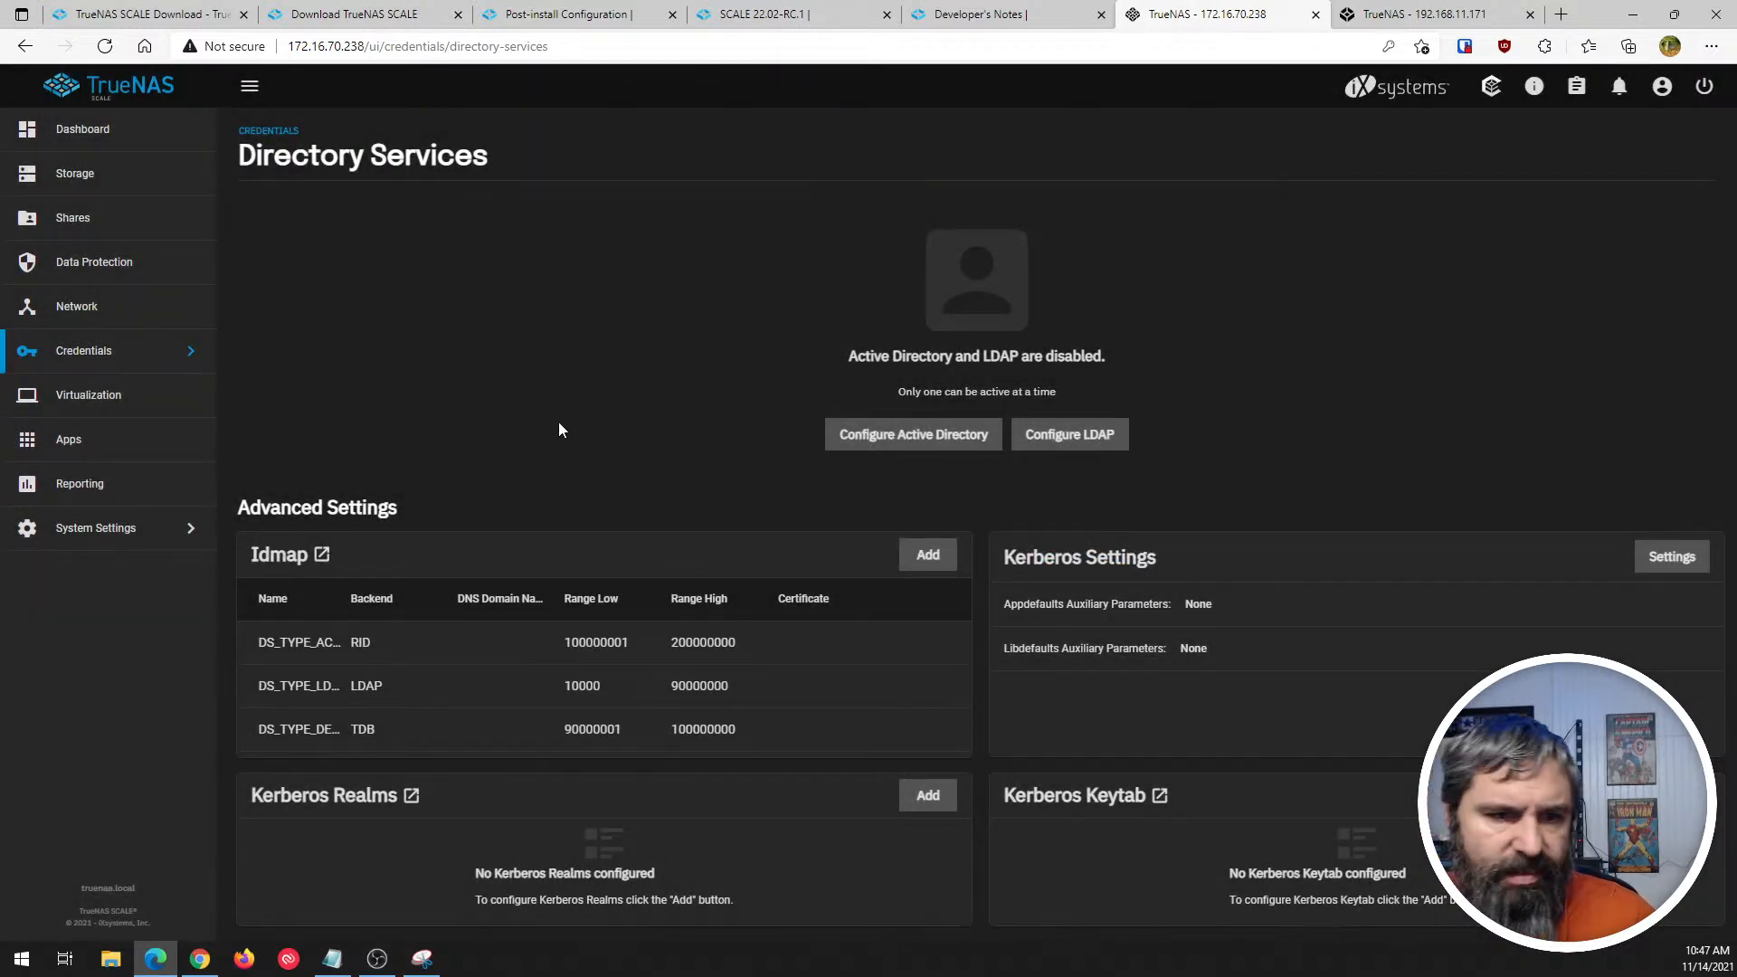
pyautogui.click(68, 351)
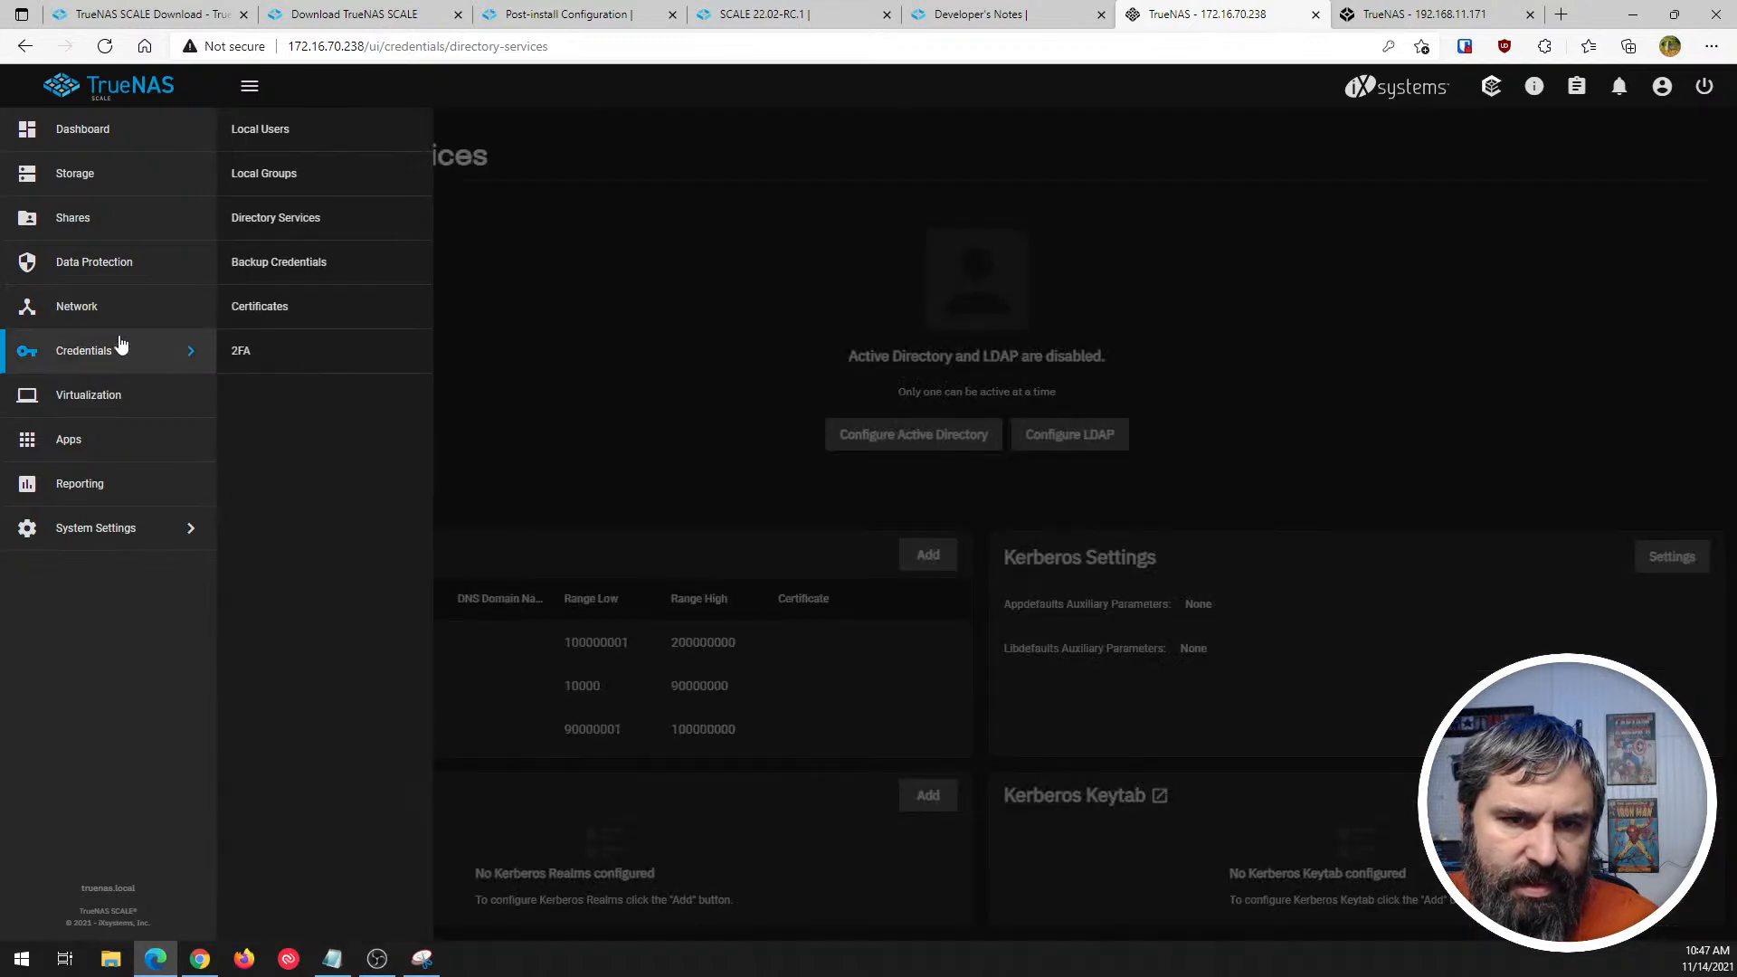
pyautogui.click(317, 221)
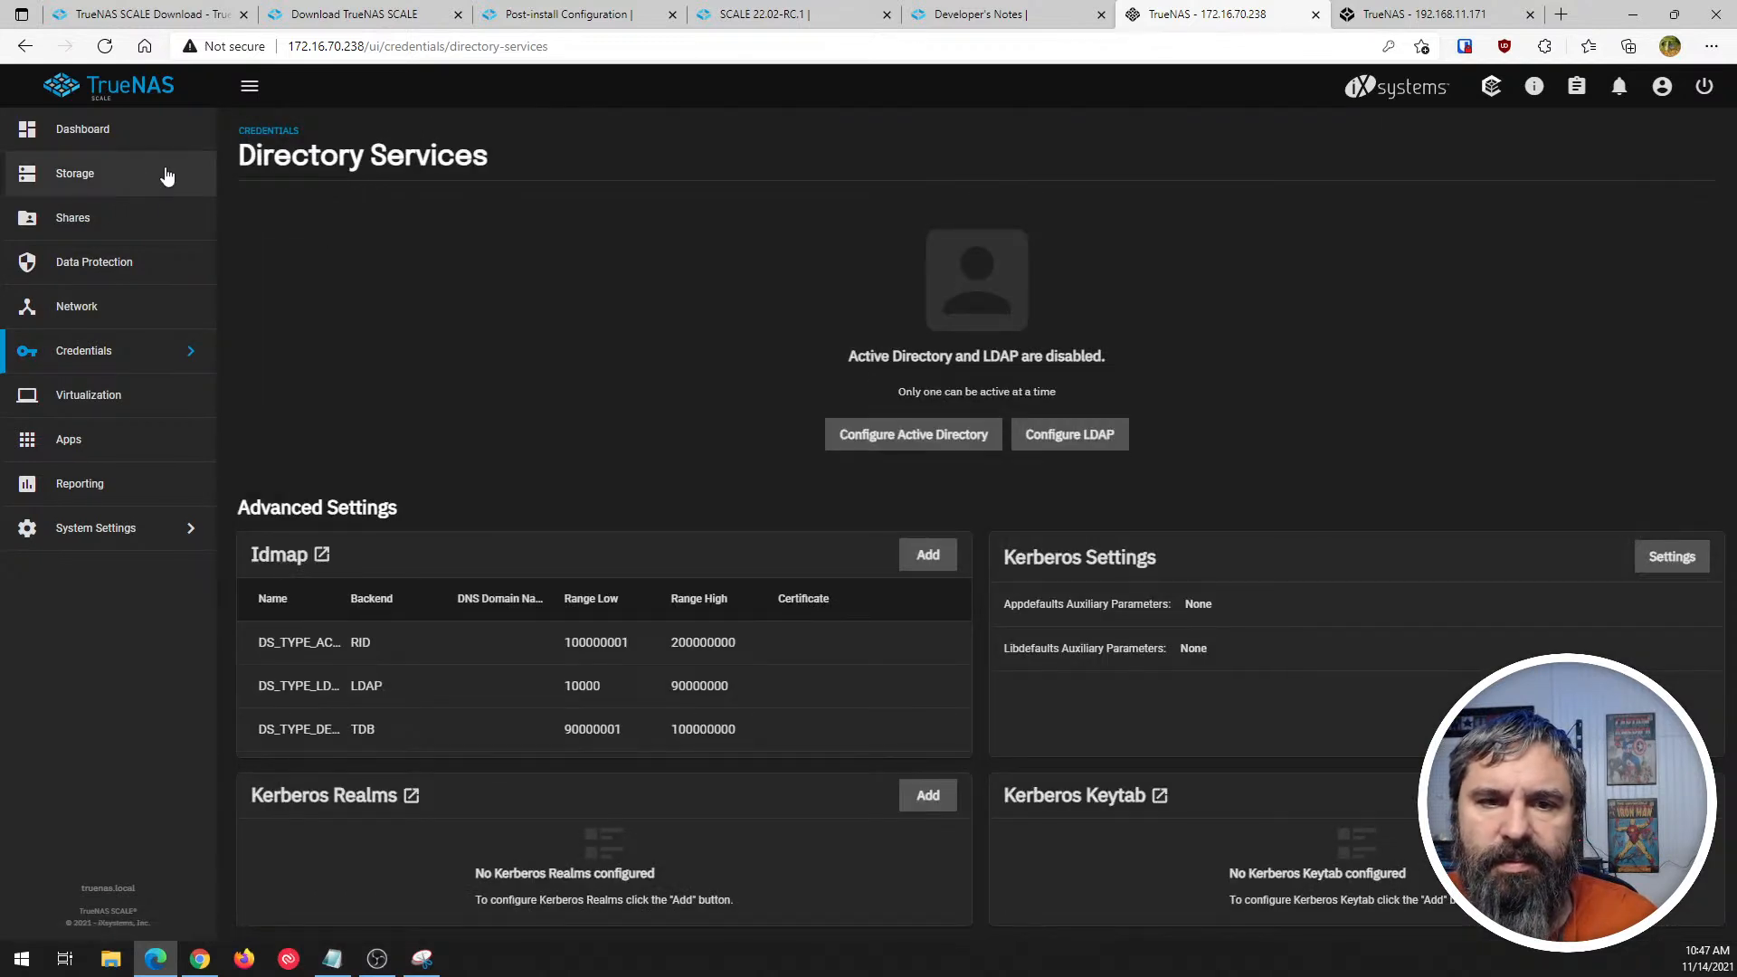
# - Open Backup Credentials, review the fields for adding an SSH connection, and close the form without saving
pyautogui.click(100, 351)
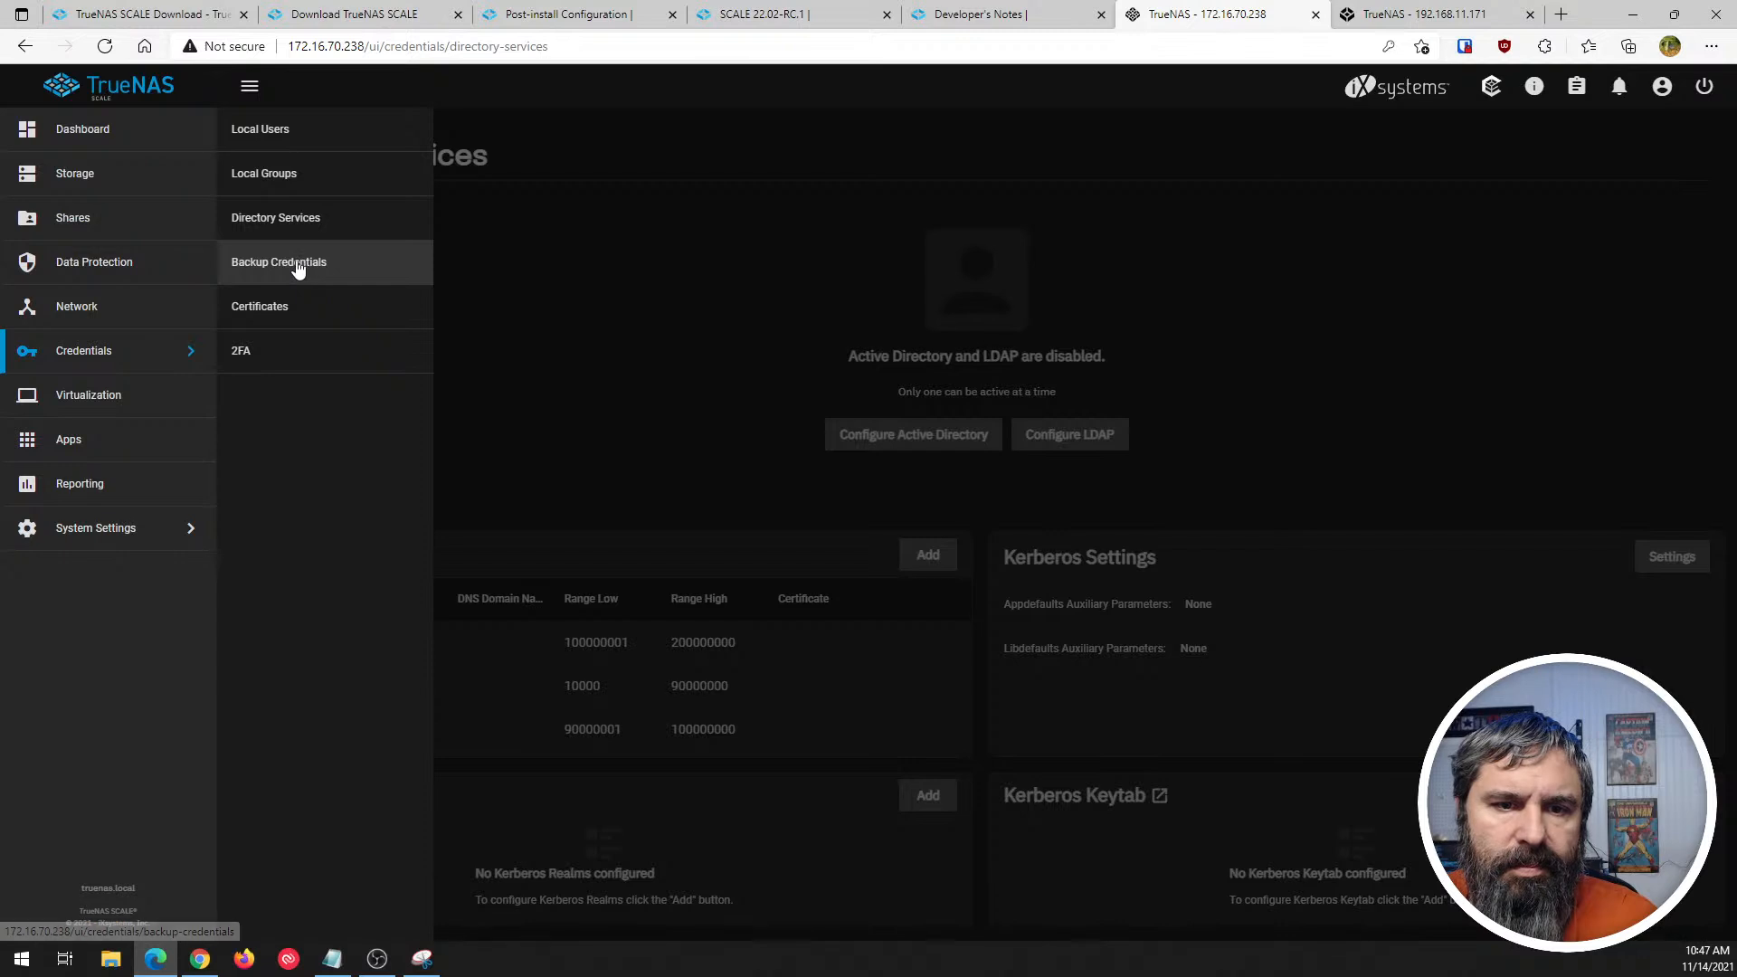
pyautogui.click(296, 260)
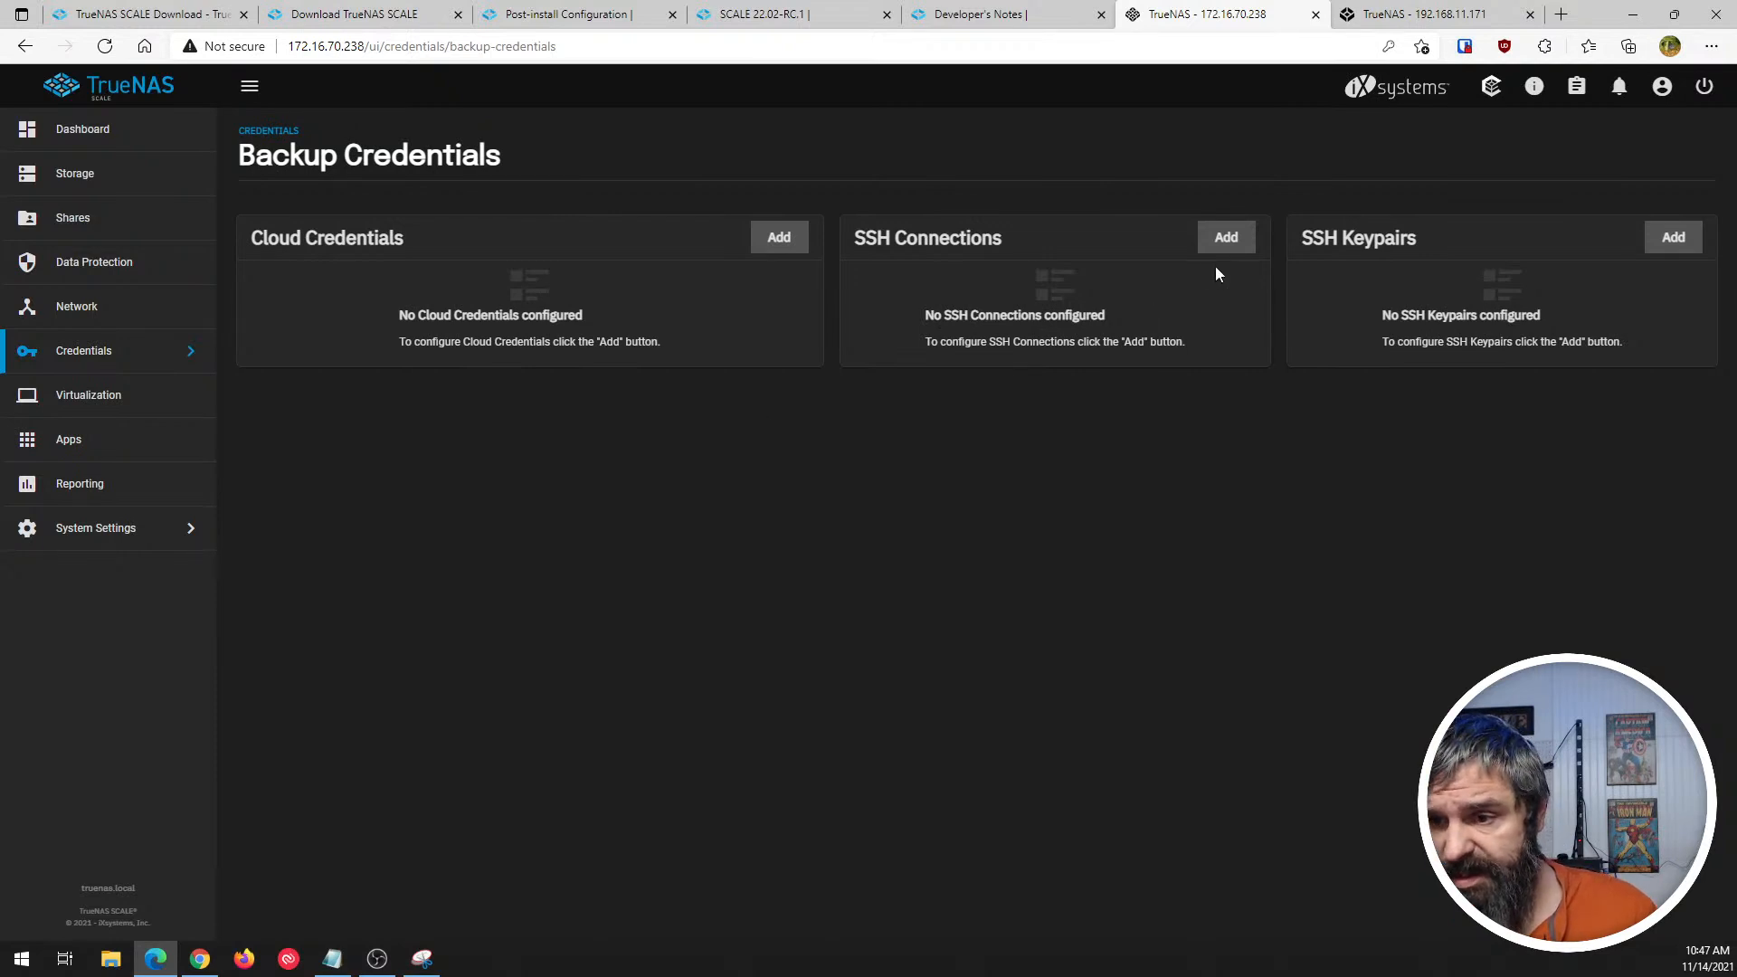
pyautogui.click(1224, 237)
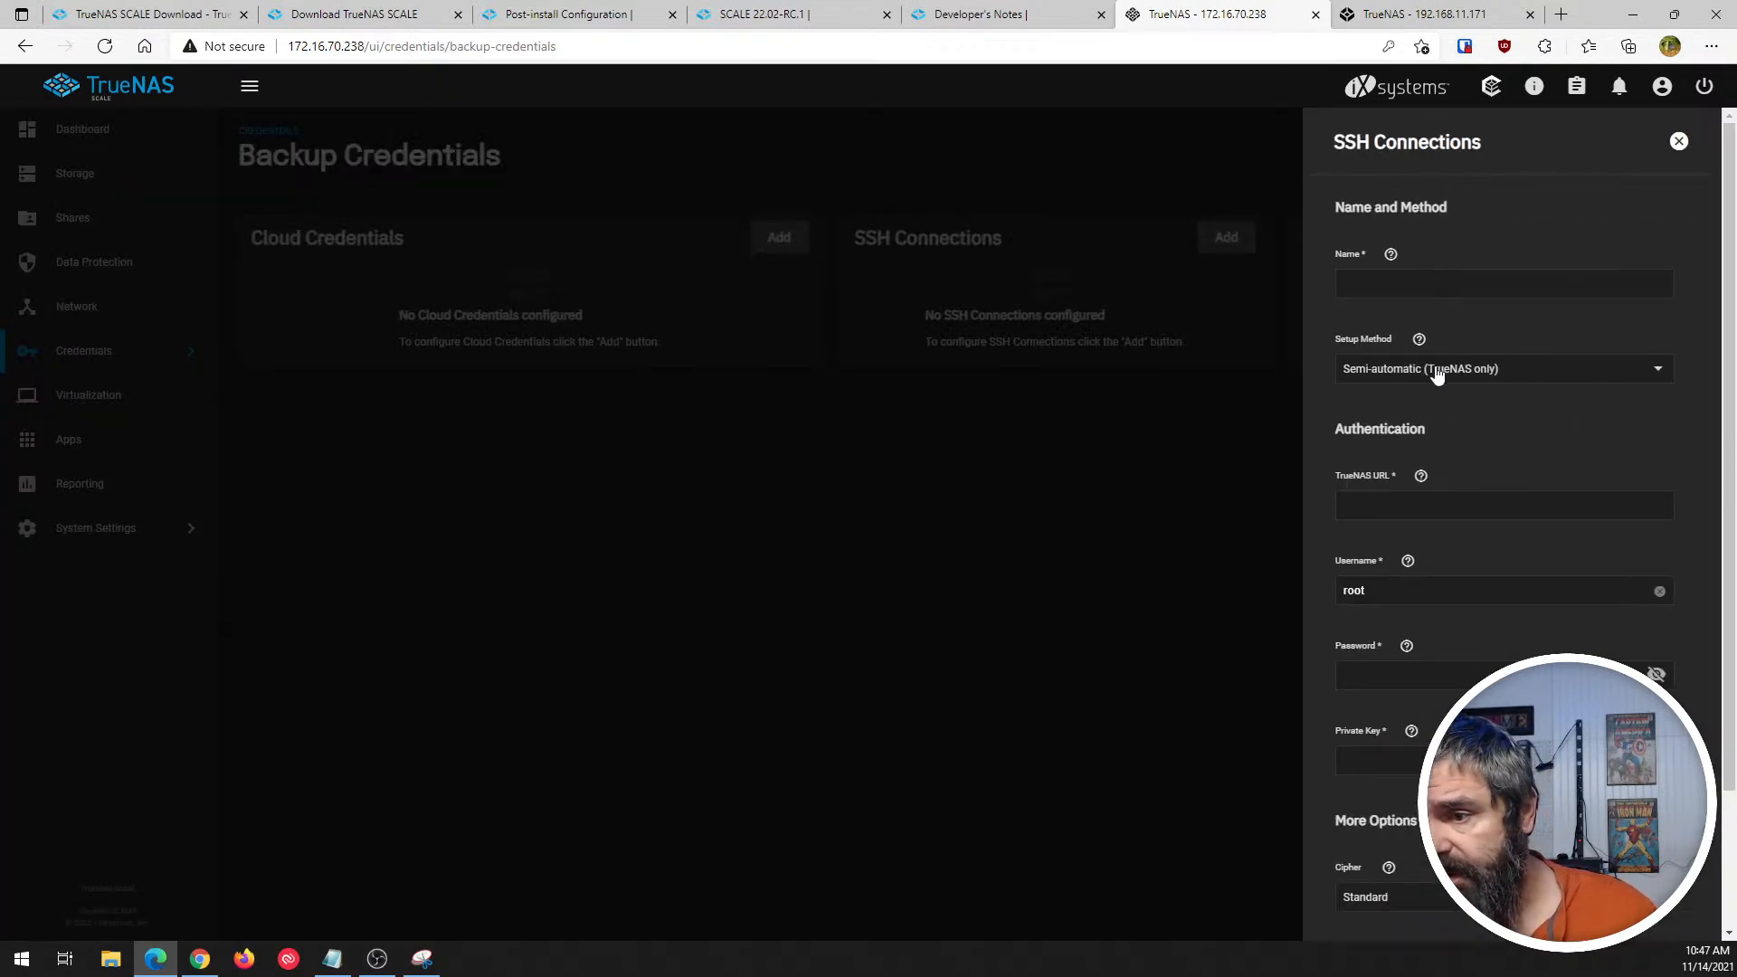
pyautogui.click(1436, 374)
pyautogui.click(1501, 434)
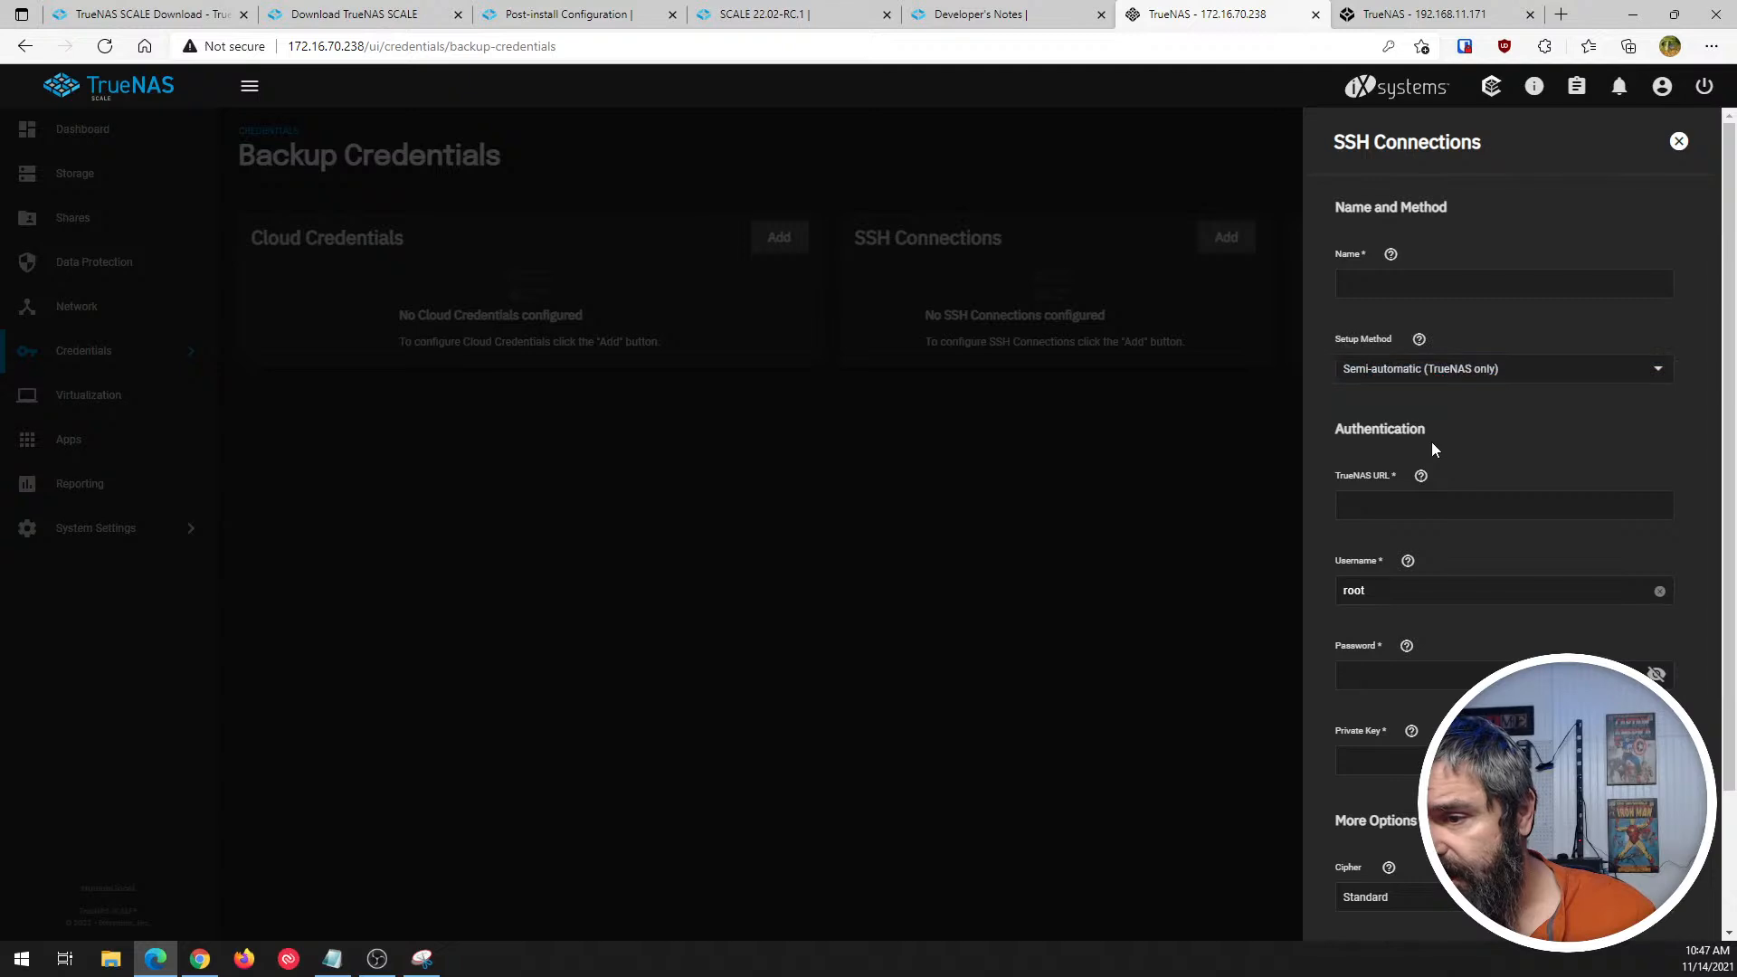
pyautogui.scroll(-2, 1415, 485)
pyautogui.click(1413, 432)
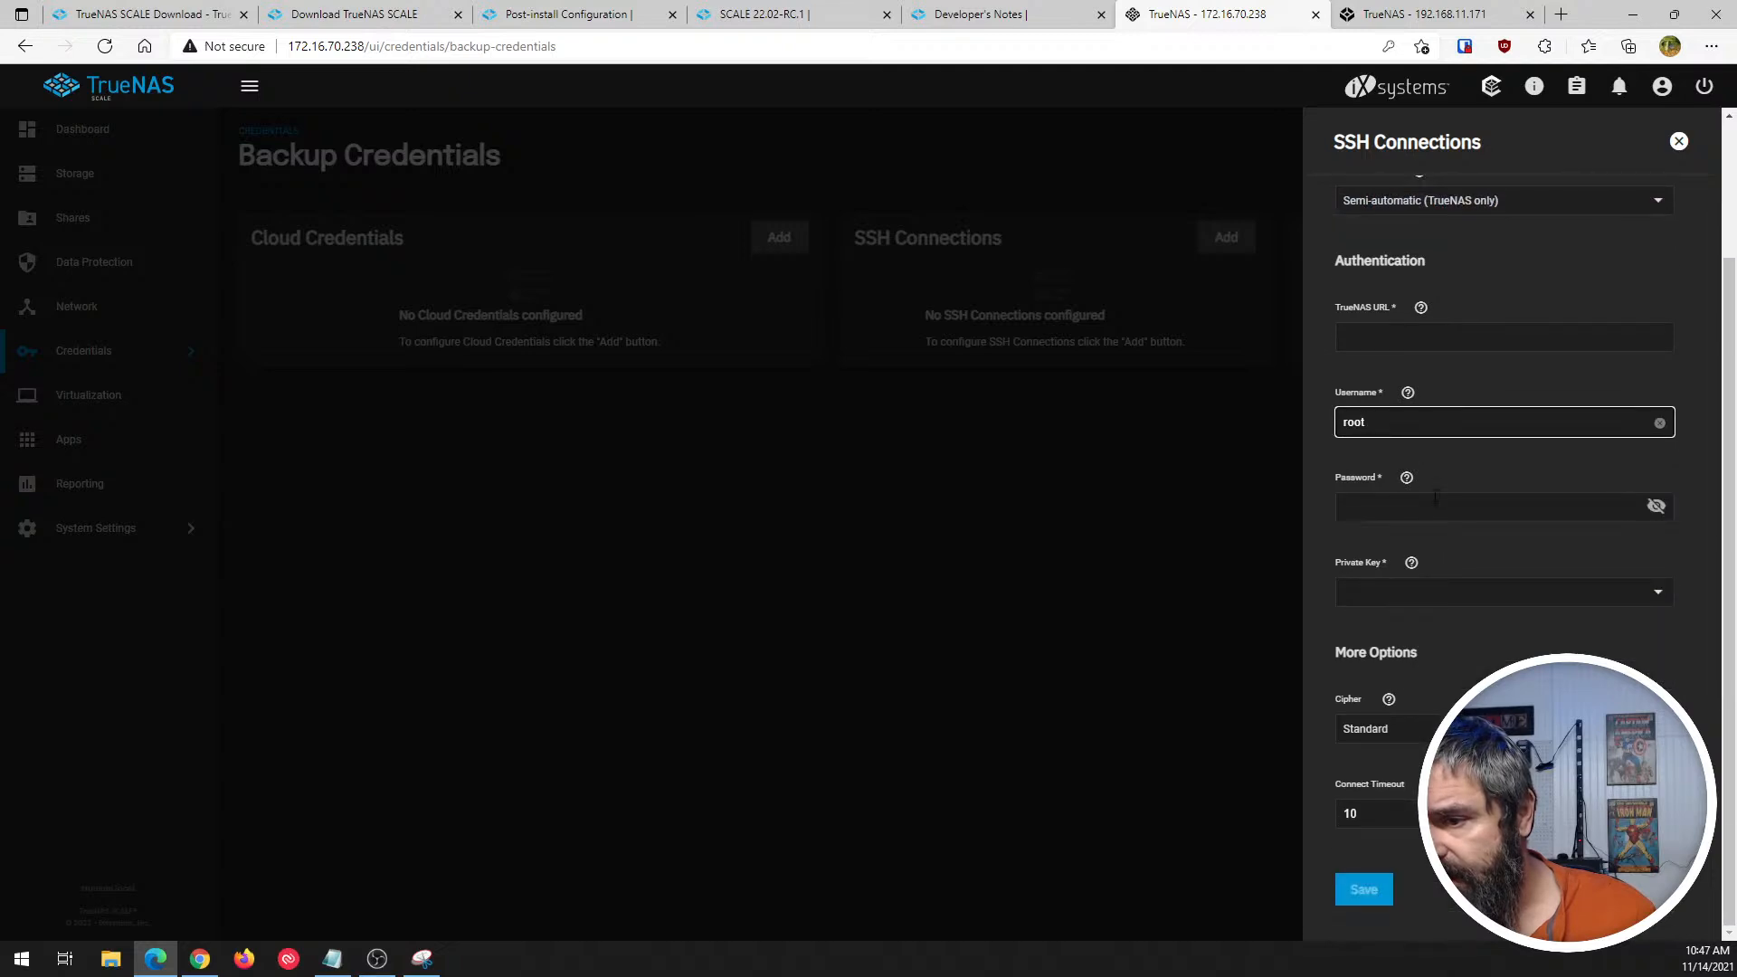
pyautogui.scroll(2, 1501, 542)
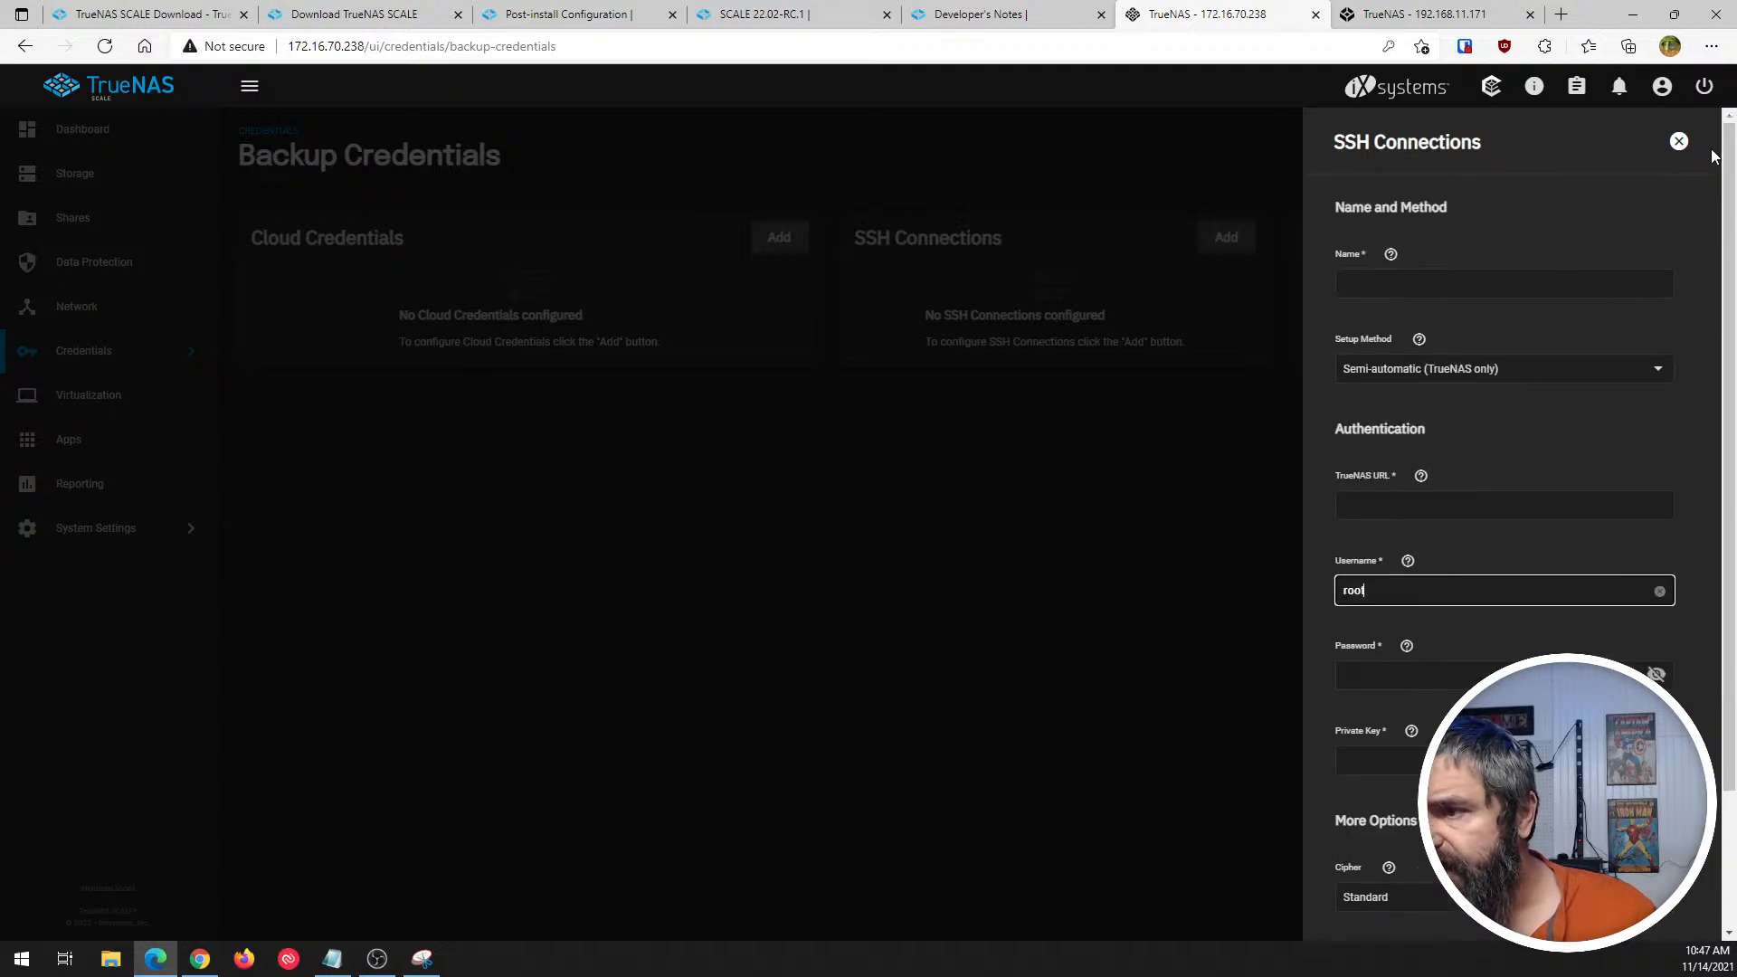
pyautogui.click(1679, 142)
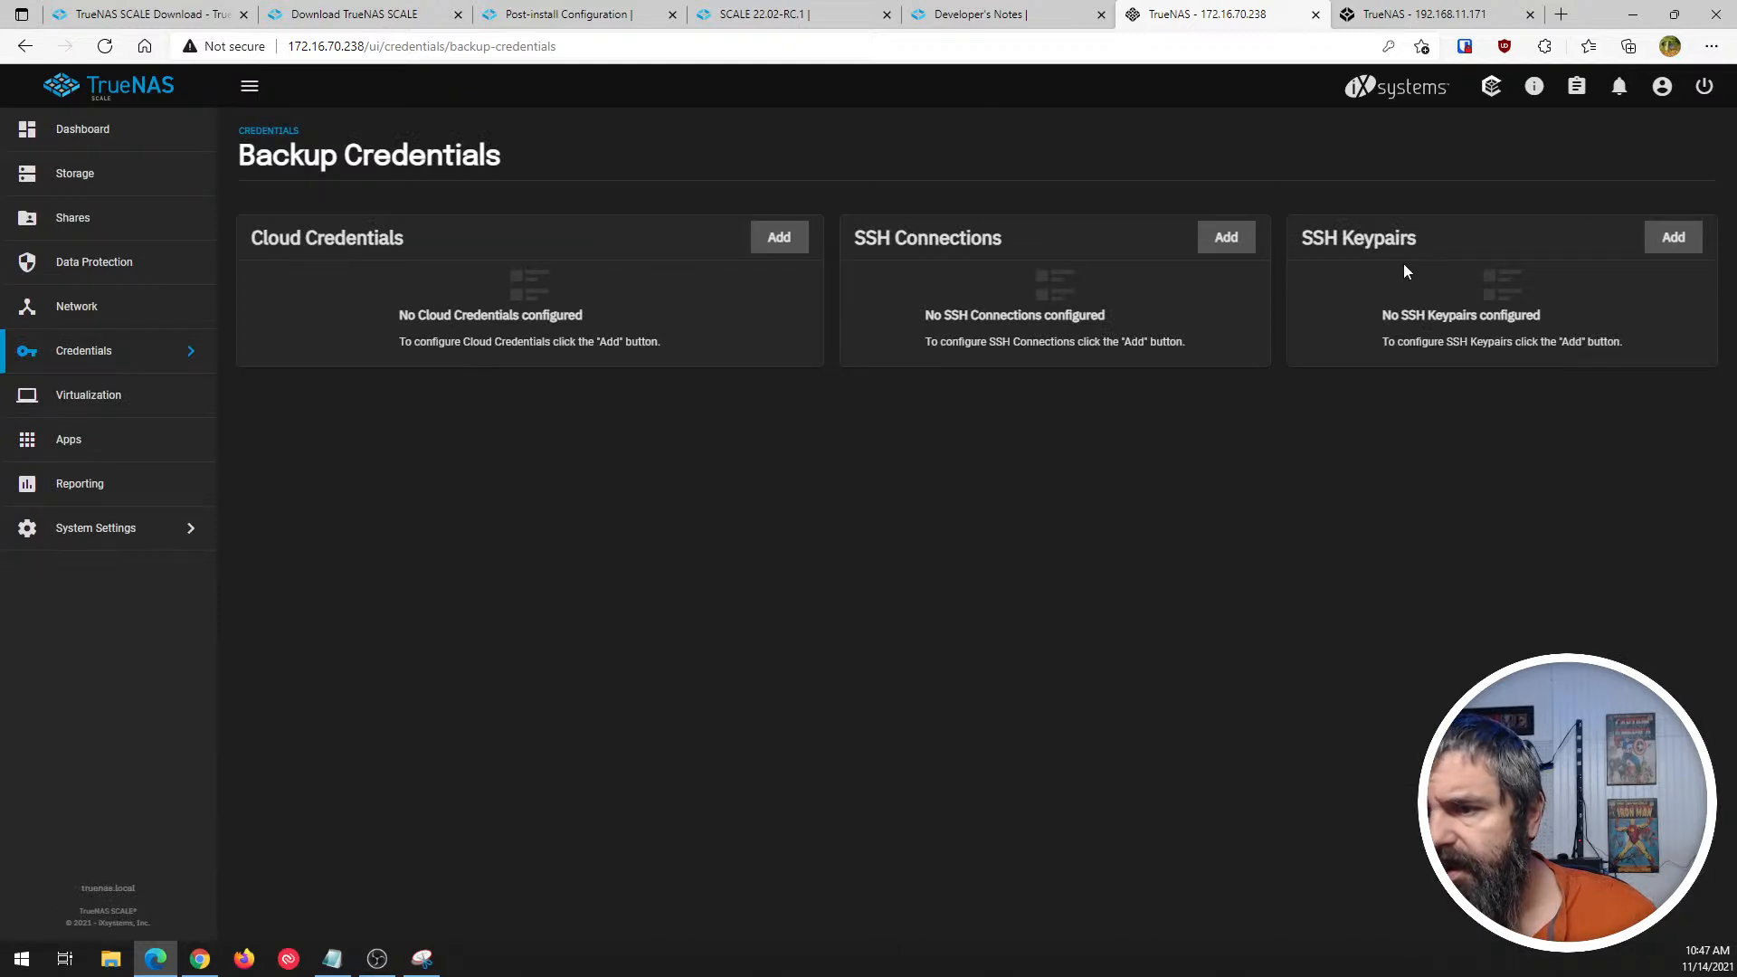
# - Highlight the SSH Keypairs and SSH Connections headings, and open the Virtualization page
pyautogui.moveTo(1303, 239); pyautogui.dragTo(1422, 241)
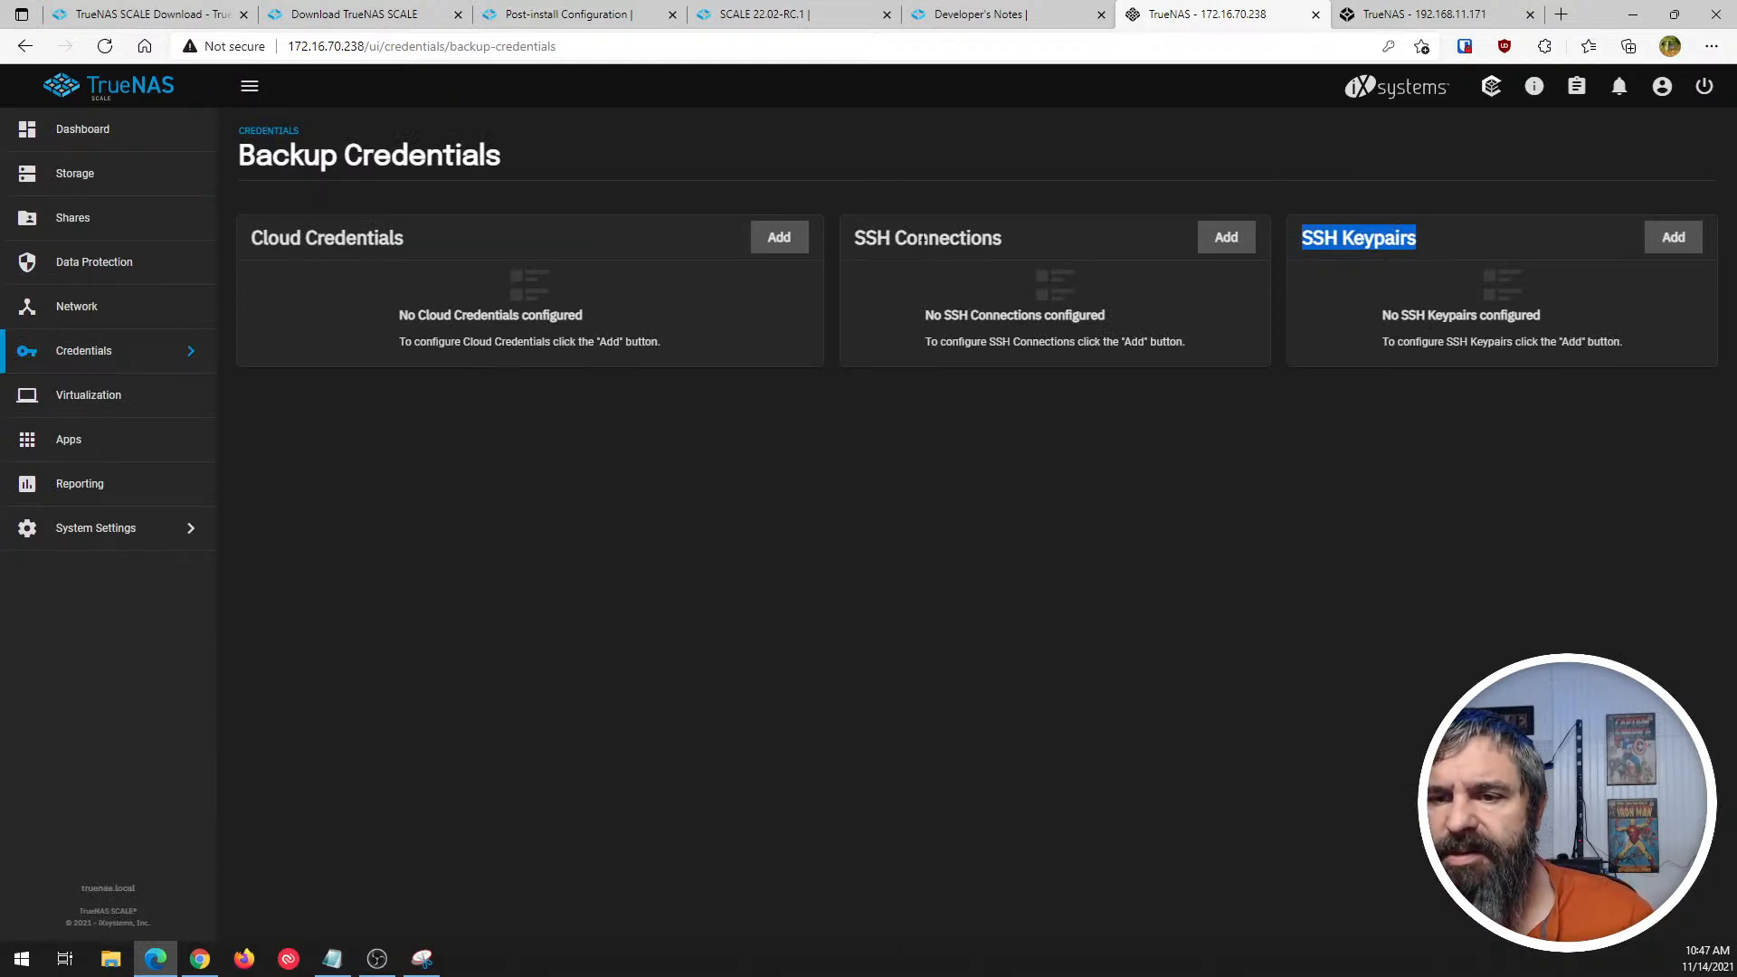
pyautogui.moveTo(871, 238); pyautogui.dragTo(997, 233)
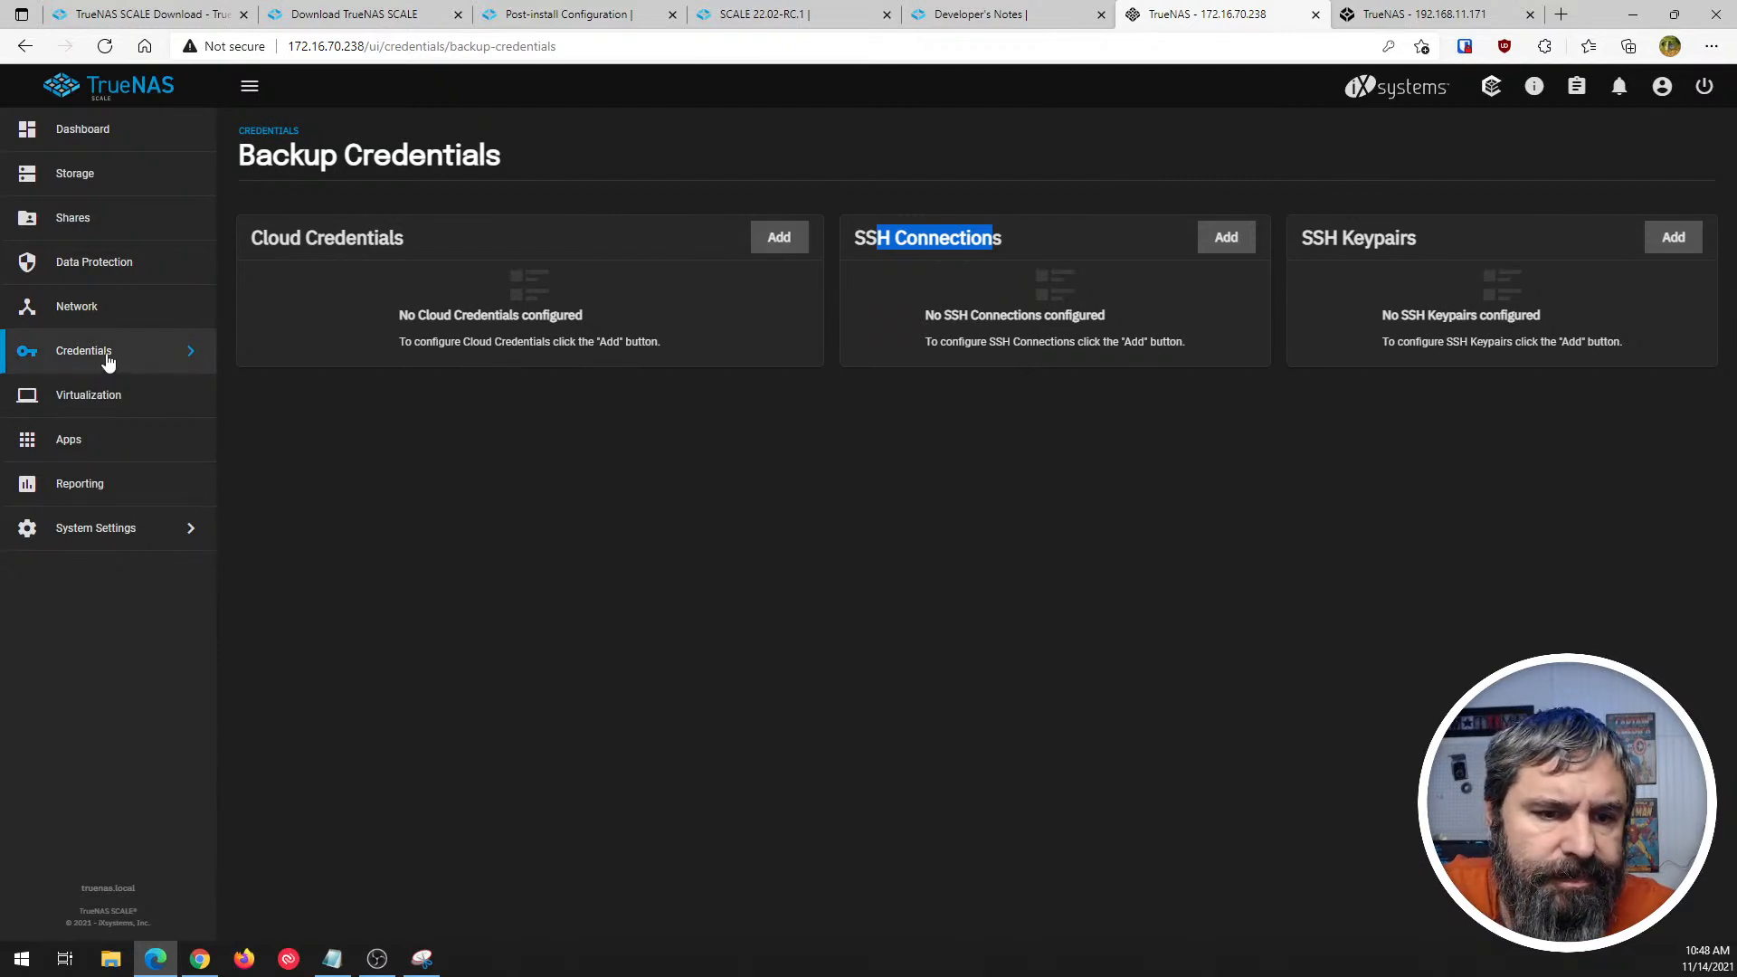
pyautogui.click(80, 403)
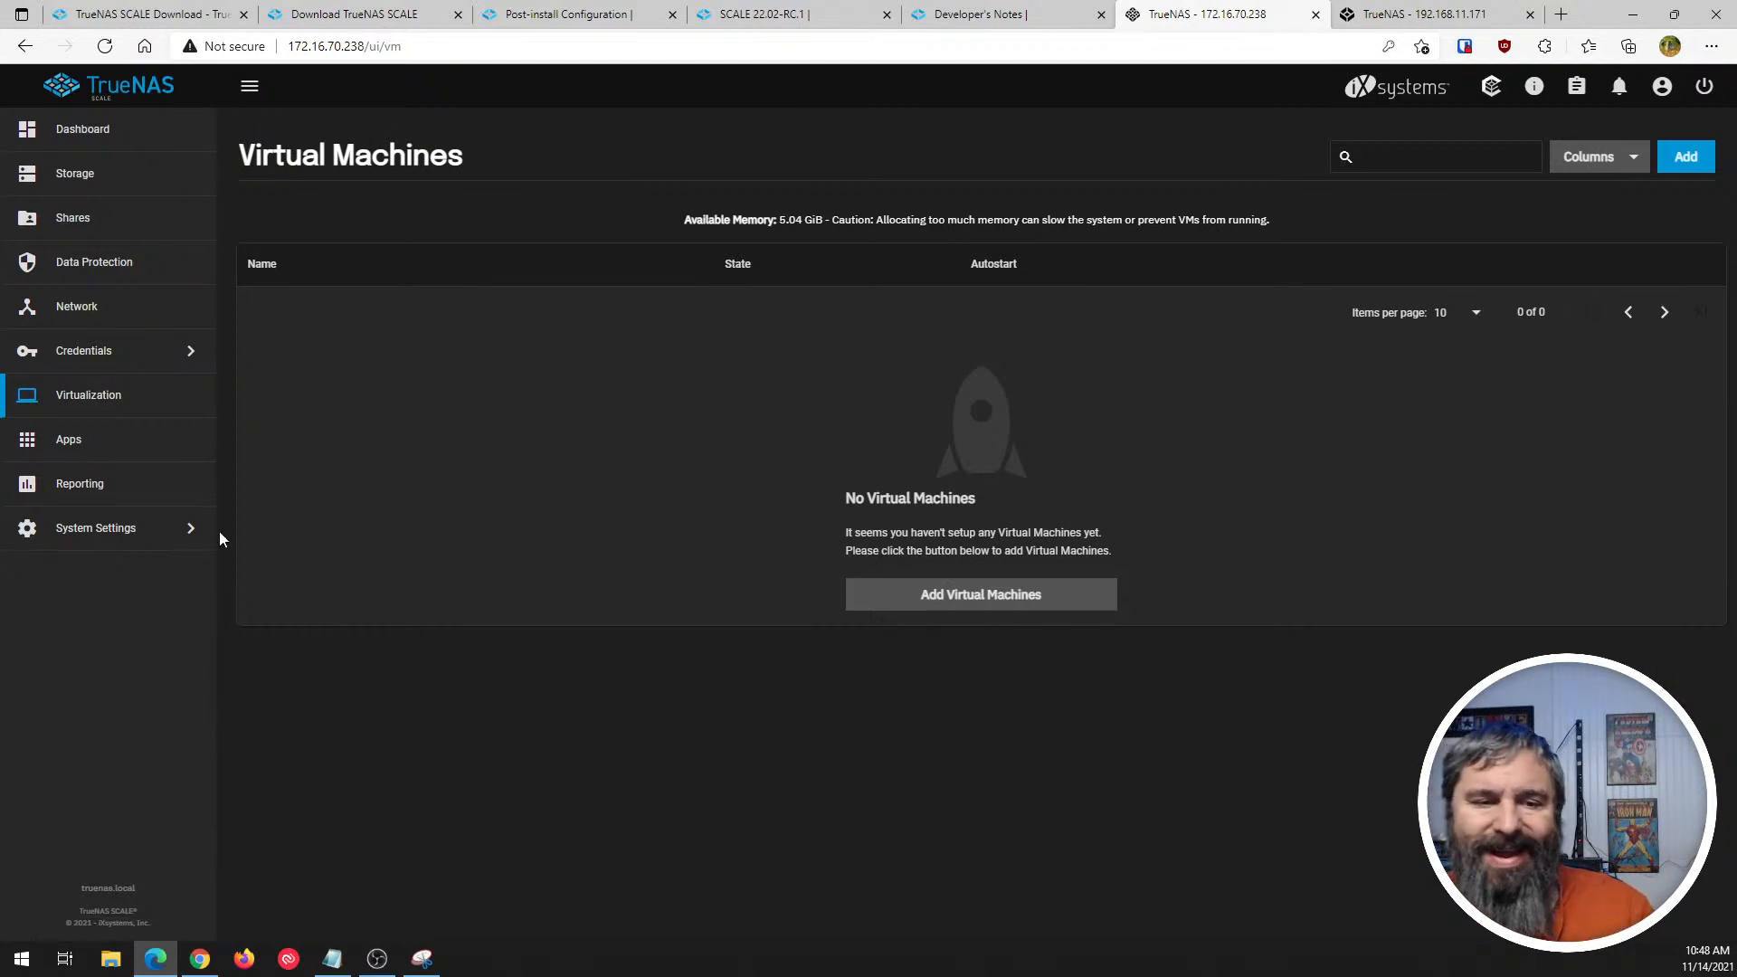
# - Open the Applications page and choose Tank as the pool for apps
pyautogui.click(40, 444)
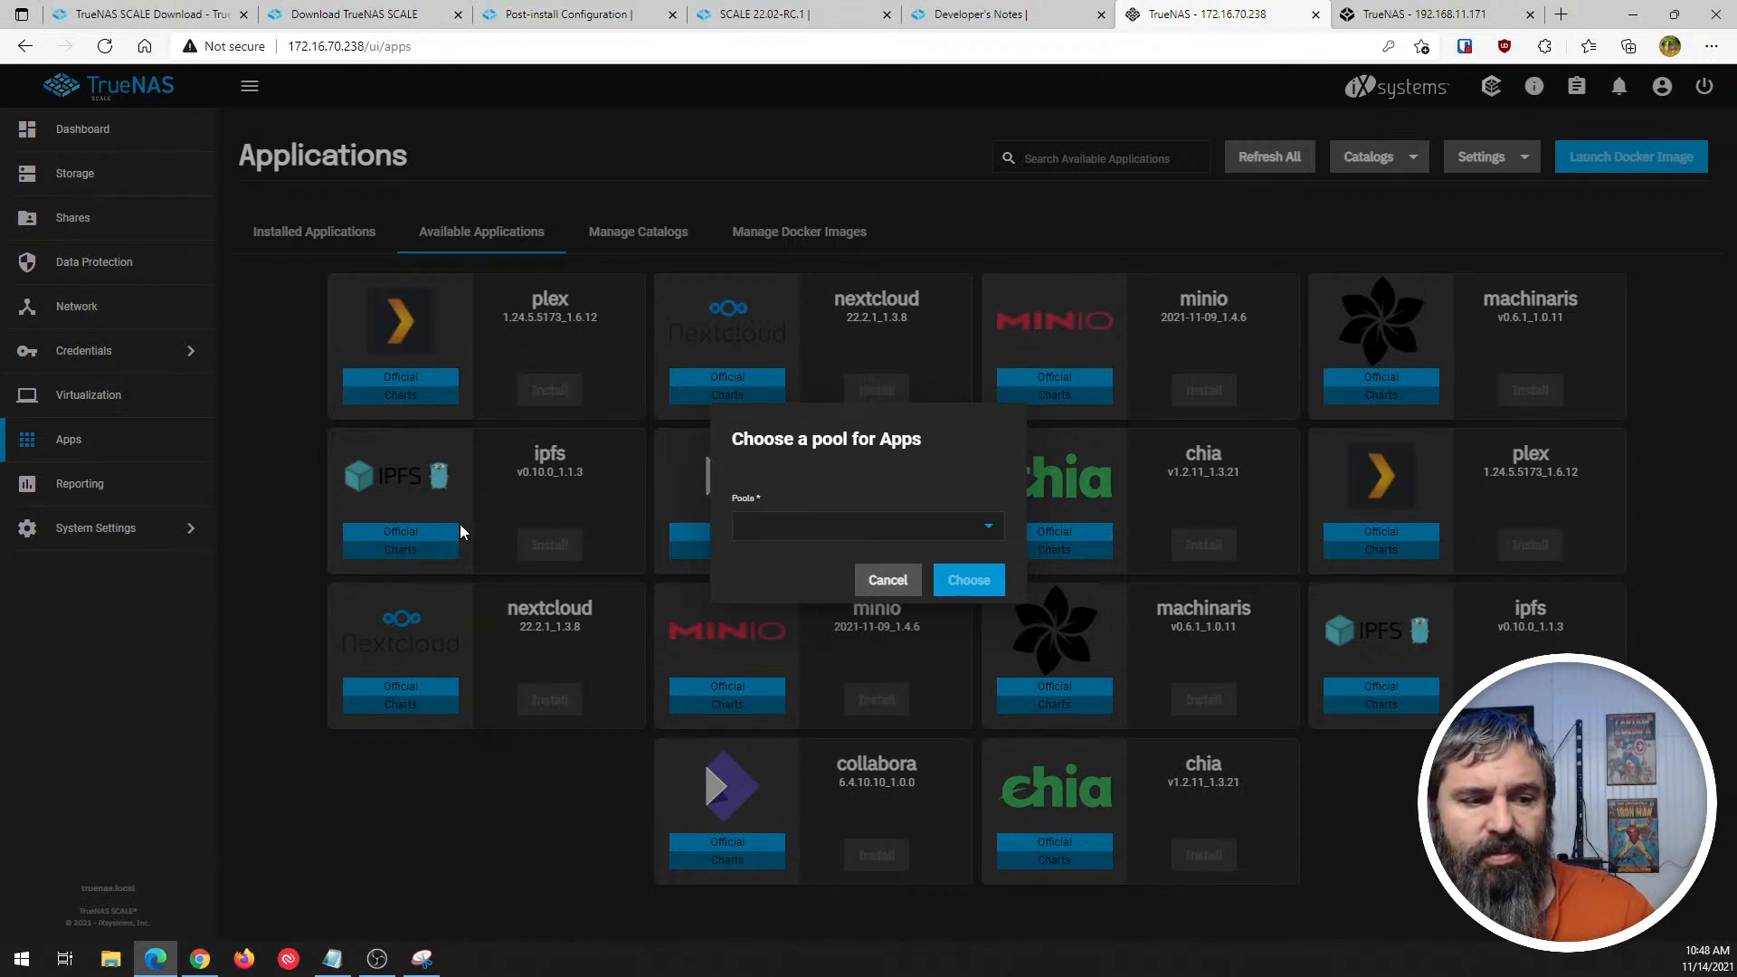
pyautogui.click(999, 525)
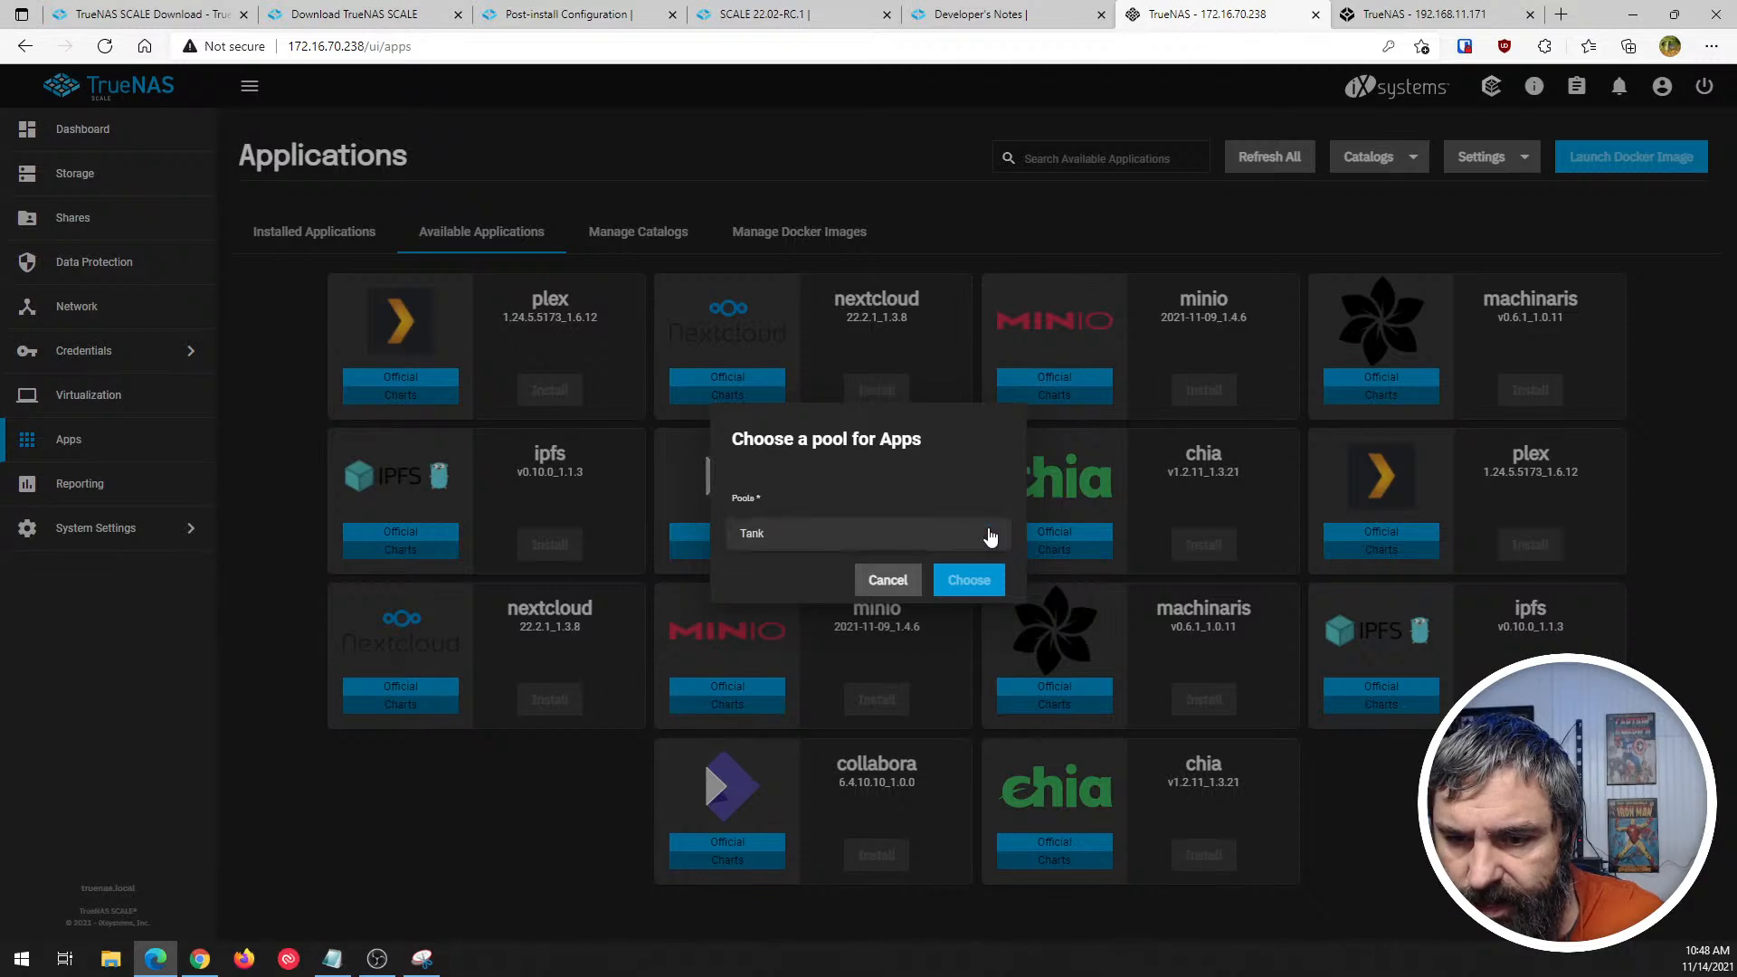
pyautogui.click(752, 535)
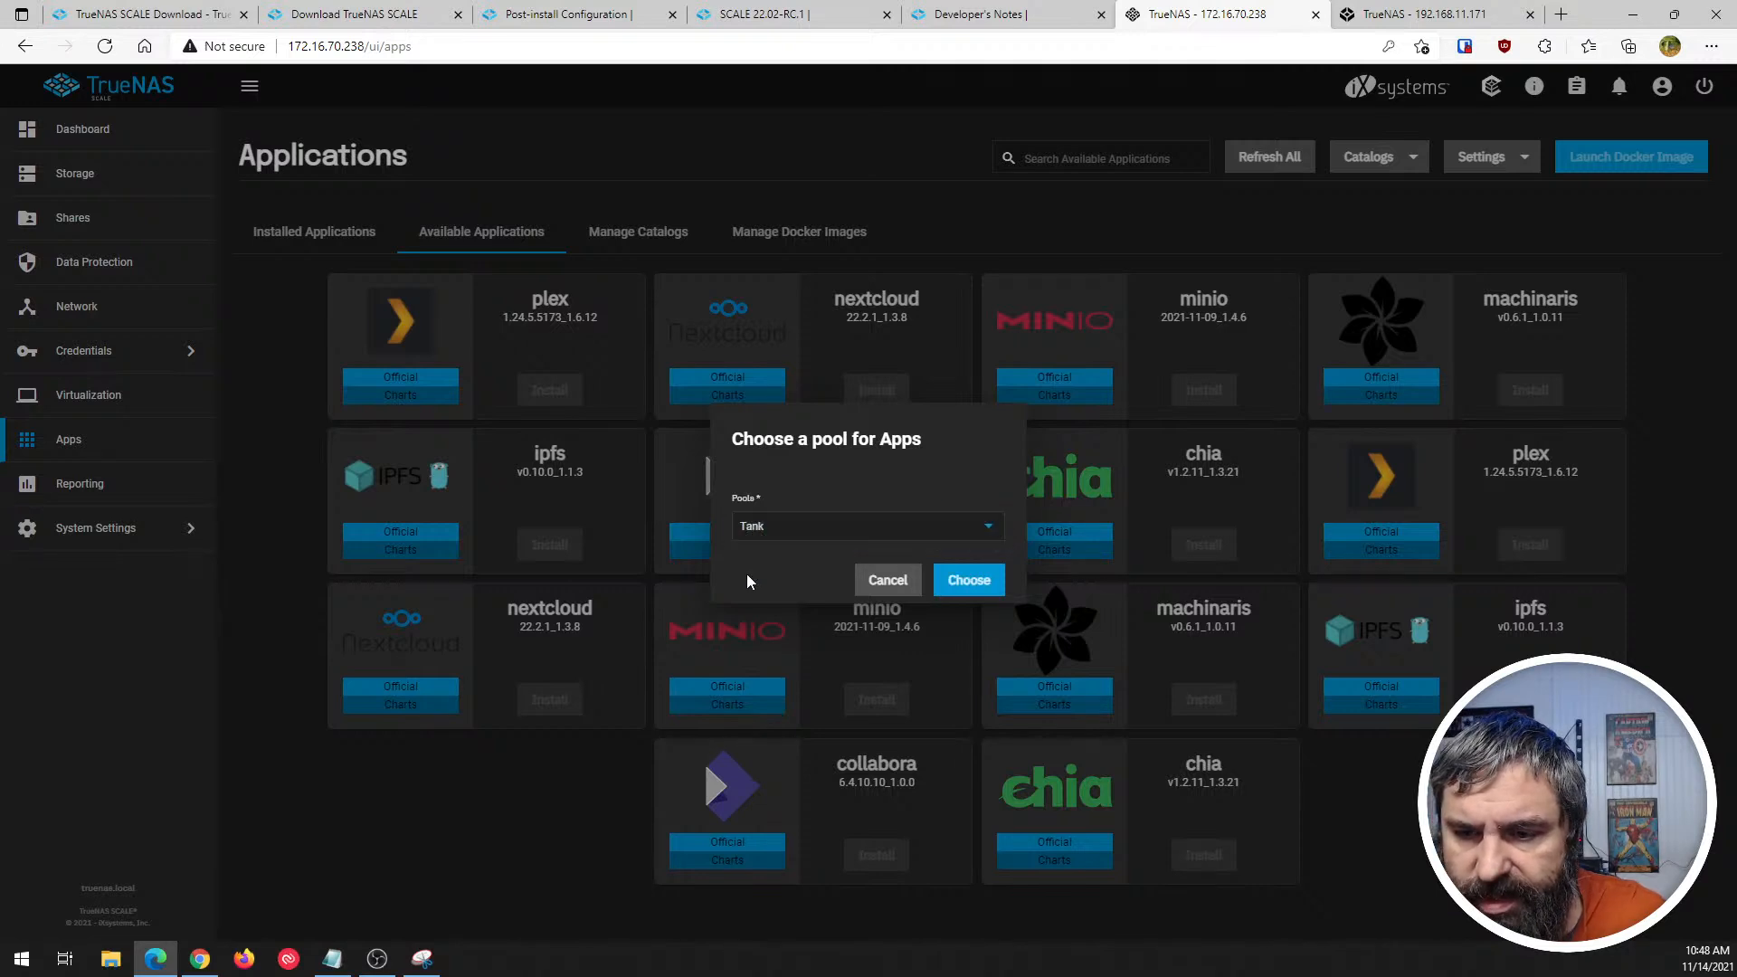
pyautogui.click(966, 584)
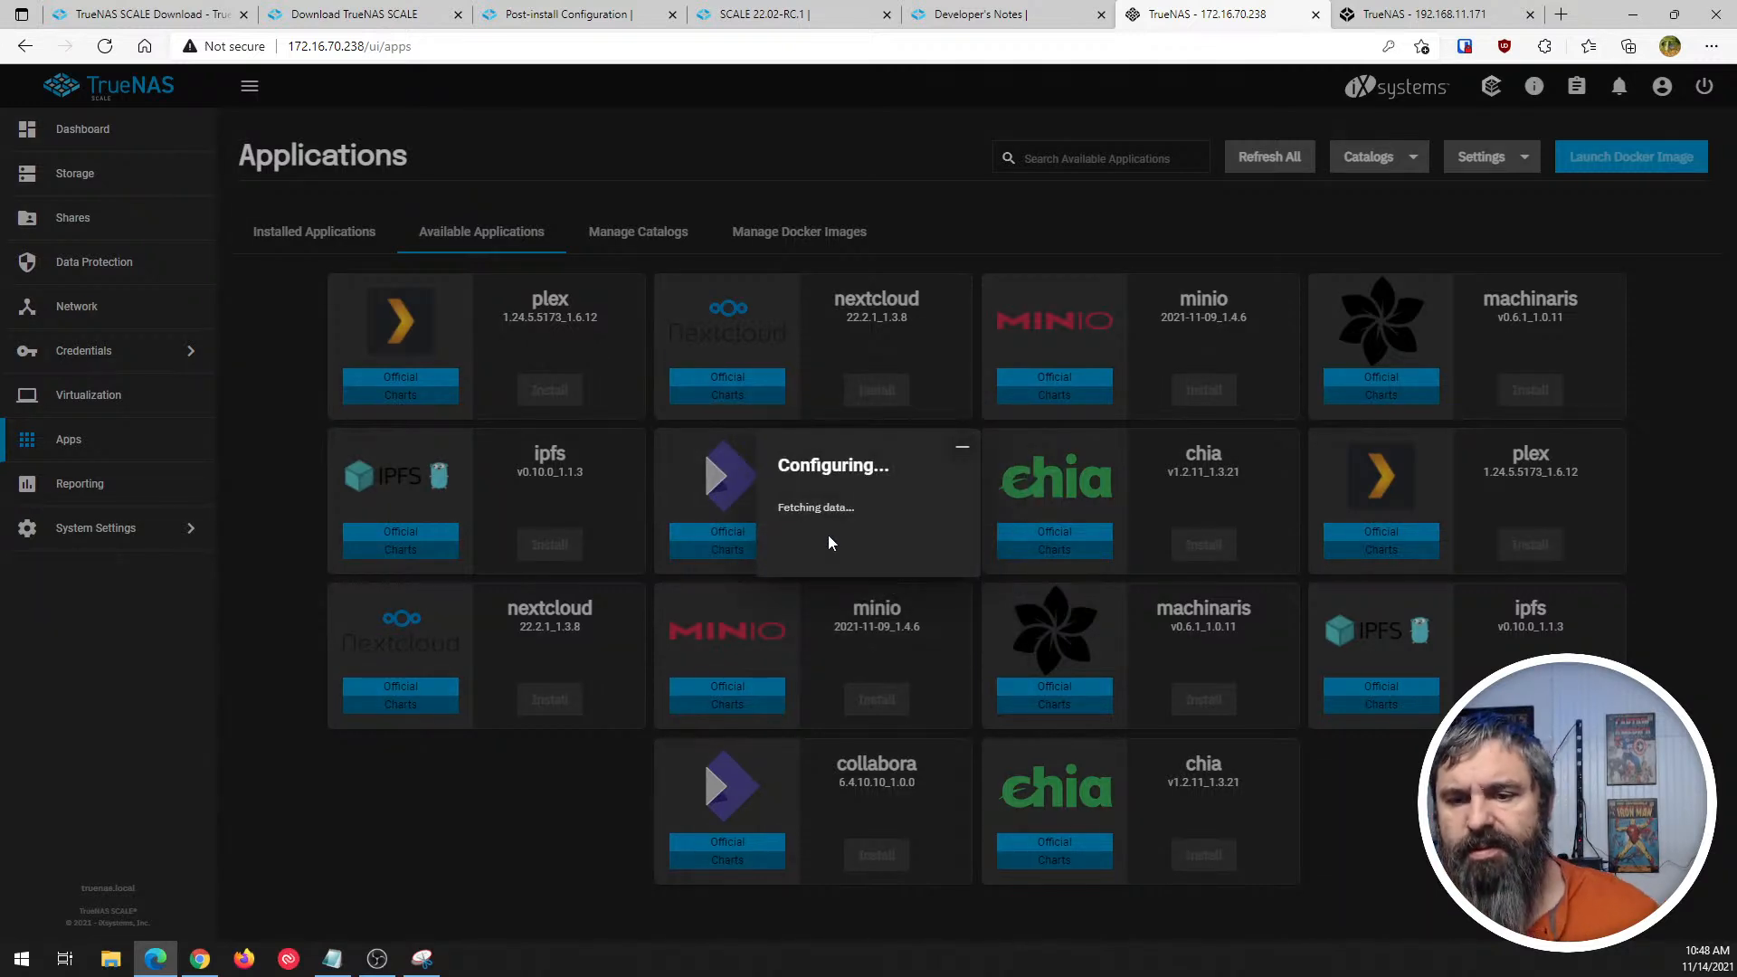
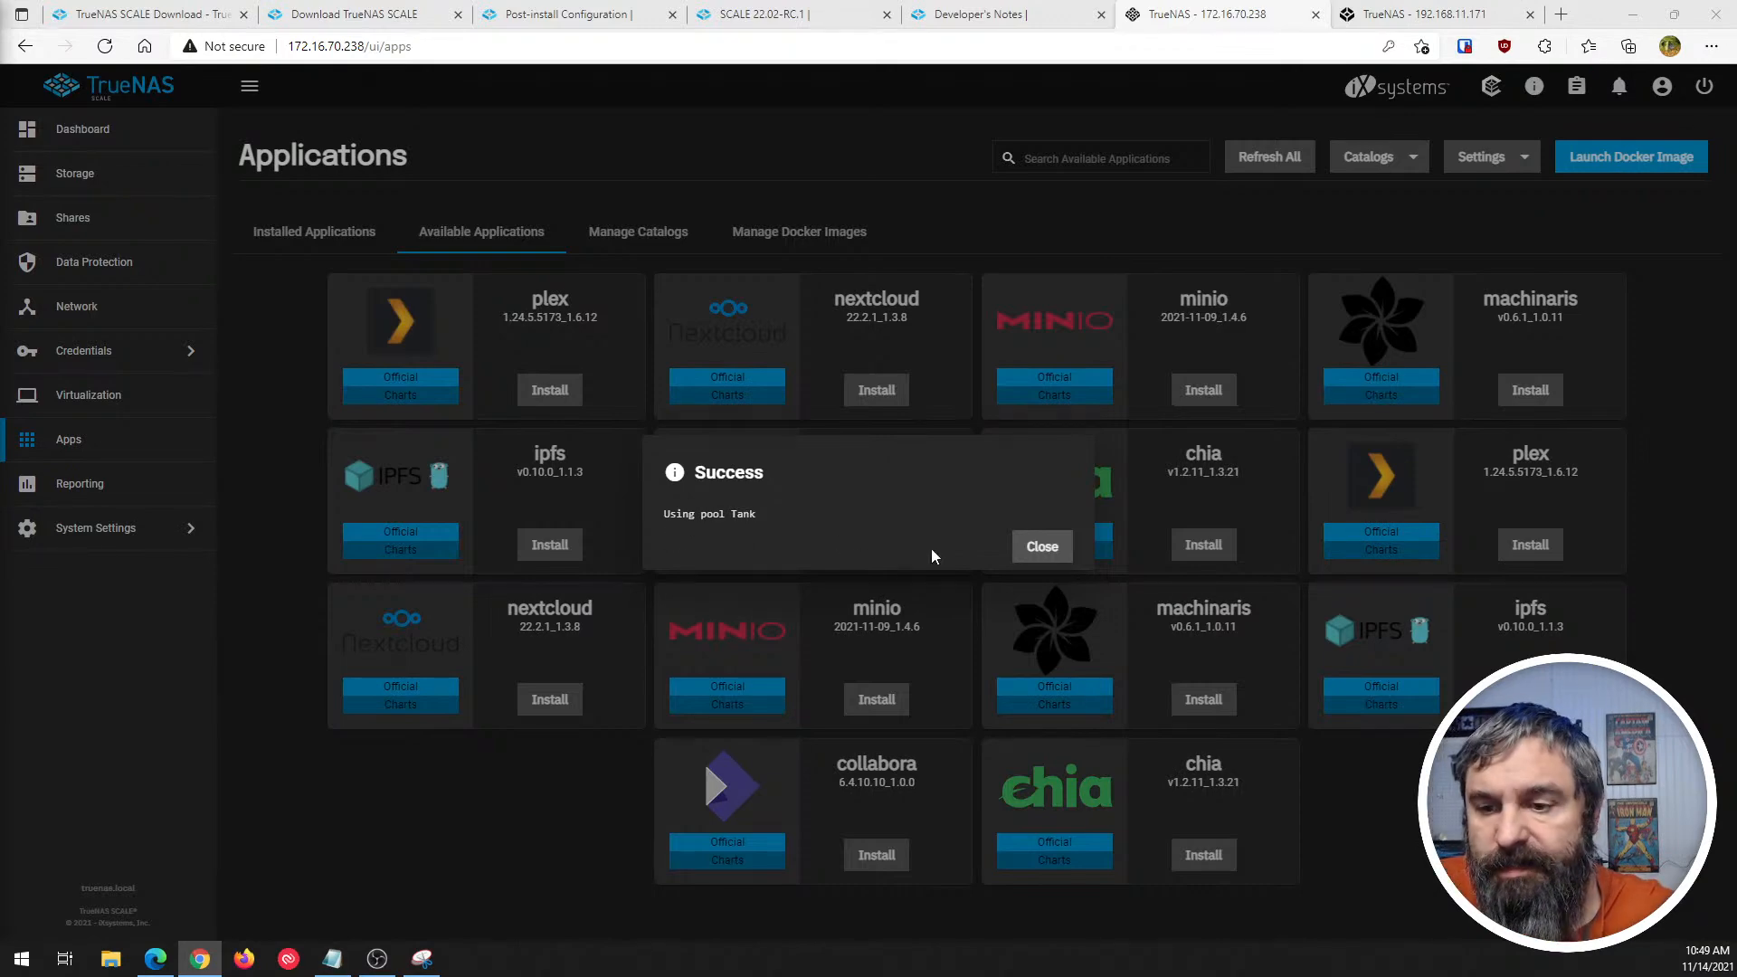
# - Dismiss the pool confirmation, check the Installed Applications page, and return to Available Applications
pyautogui.click(1041, 548)
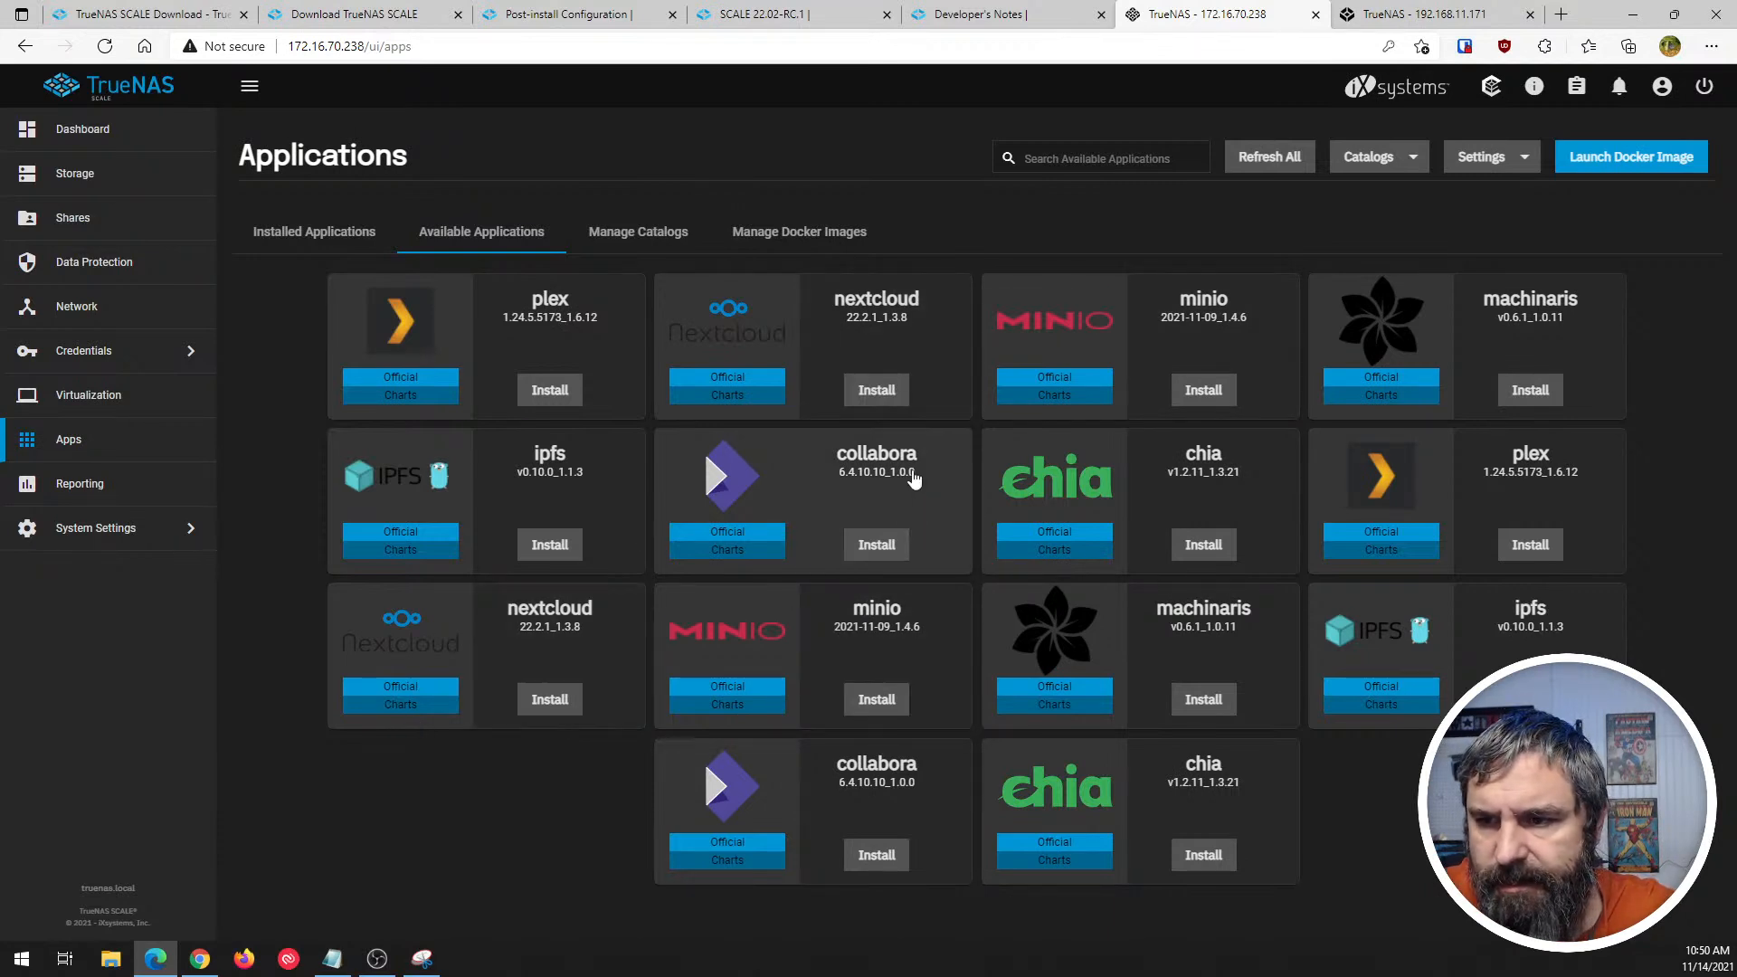
pyautogui.click(323, 239)
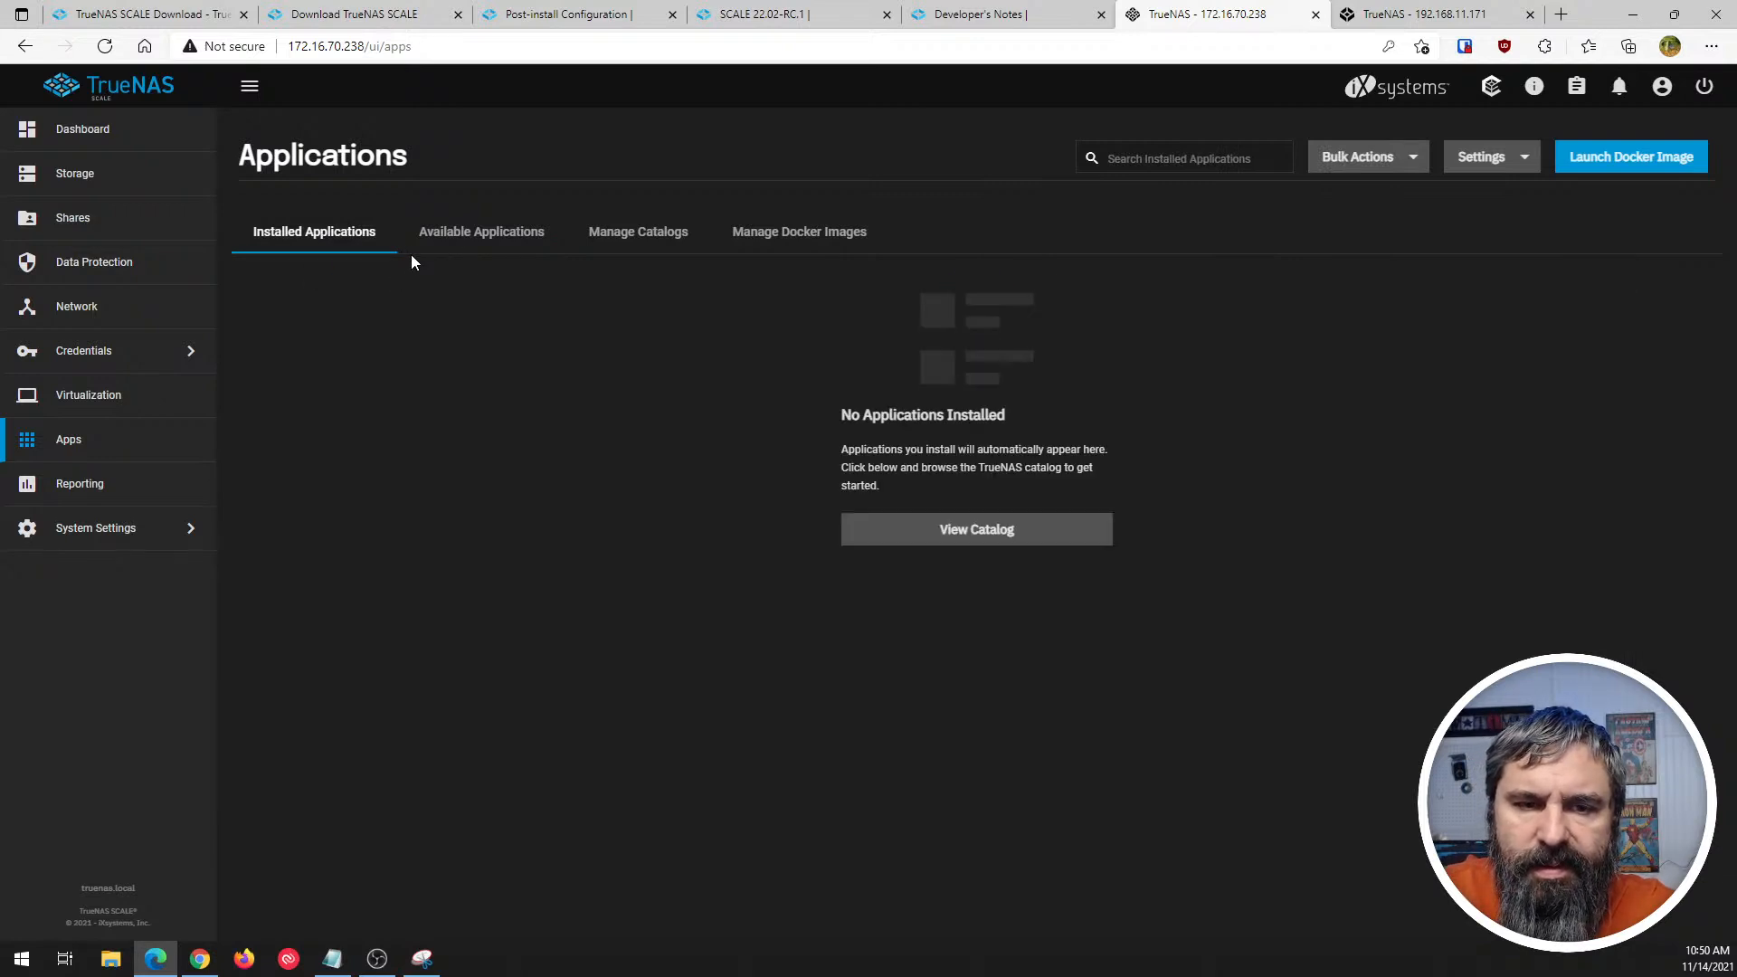
pyautogui.click(457, 239)
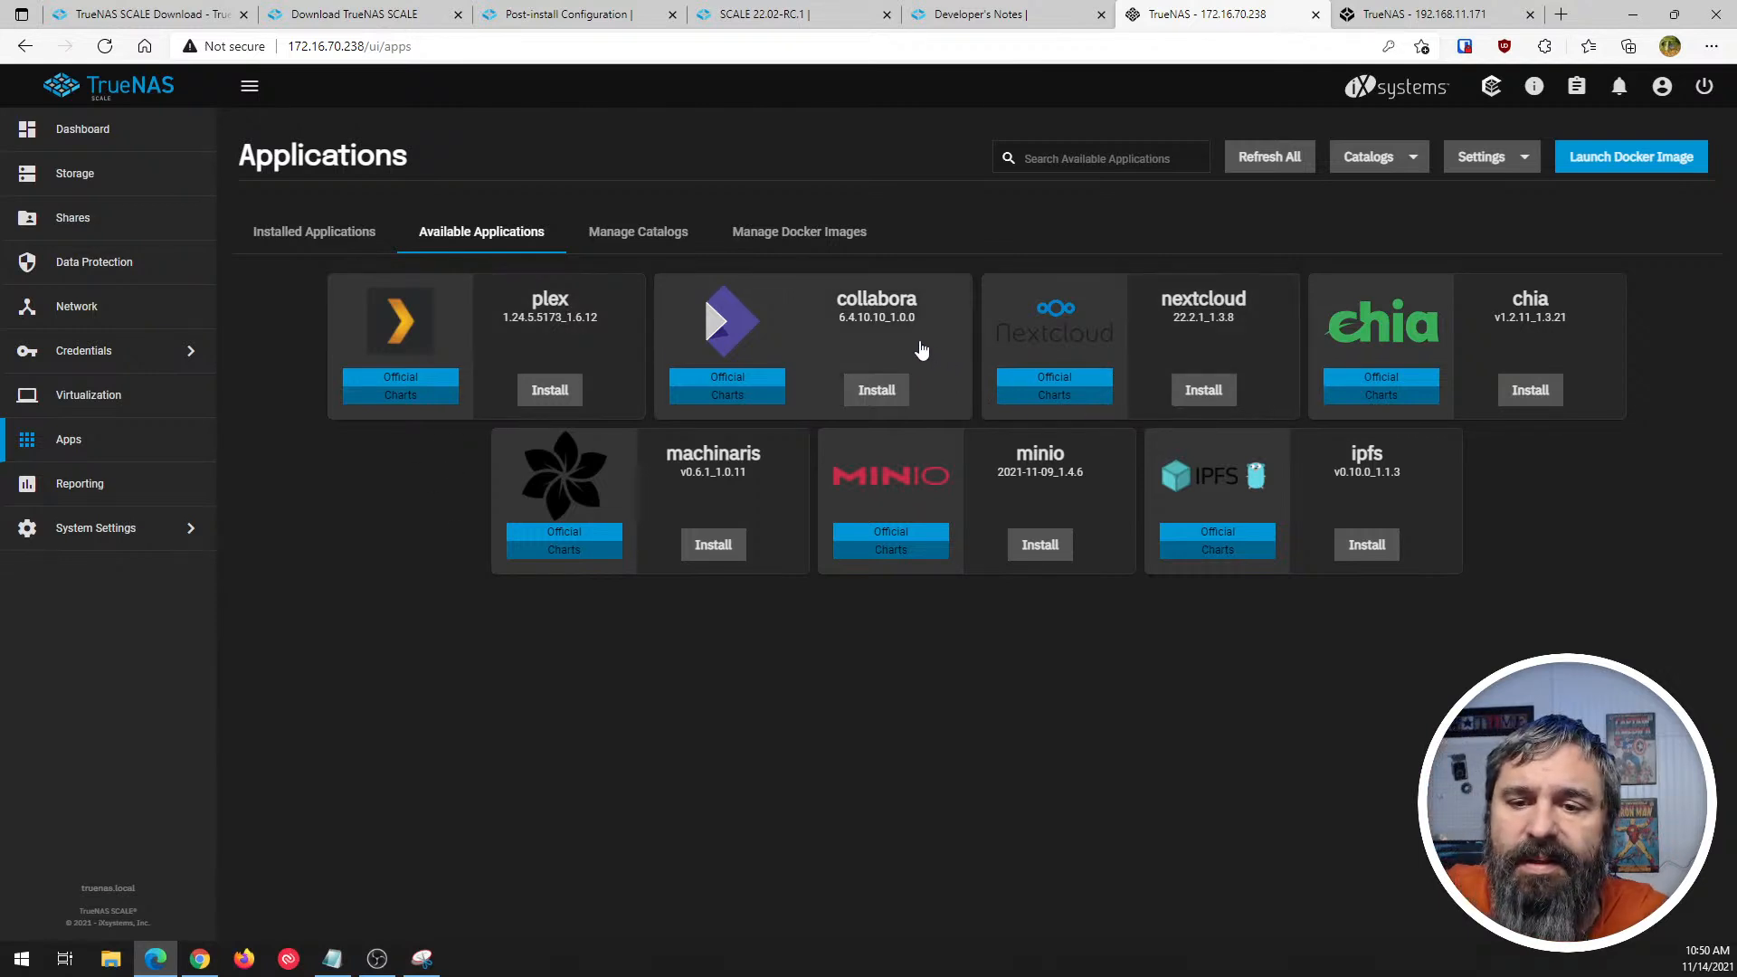
# - View the application summaries for collabora, plex and nextcloud, closing each one after reading
pyautogui.click(728, 402)
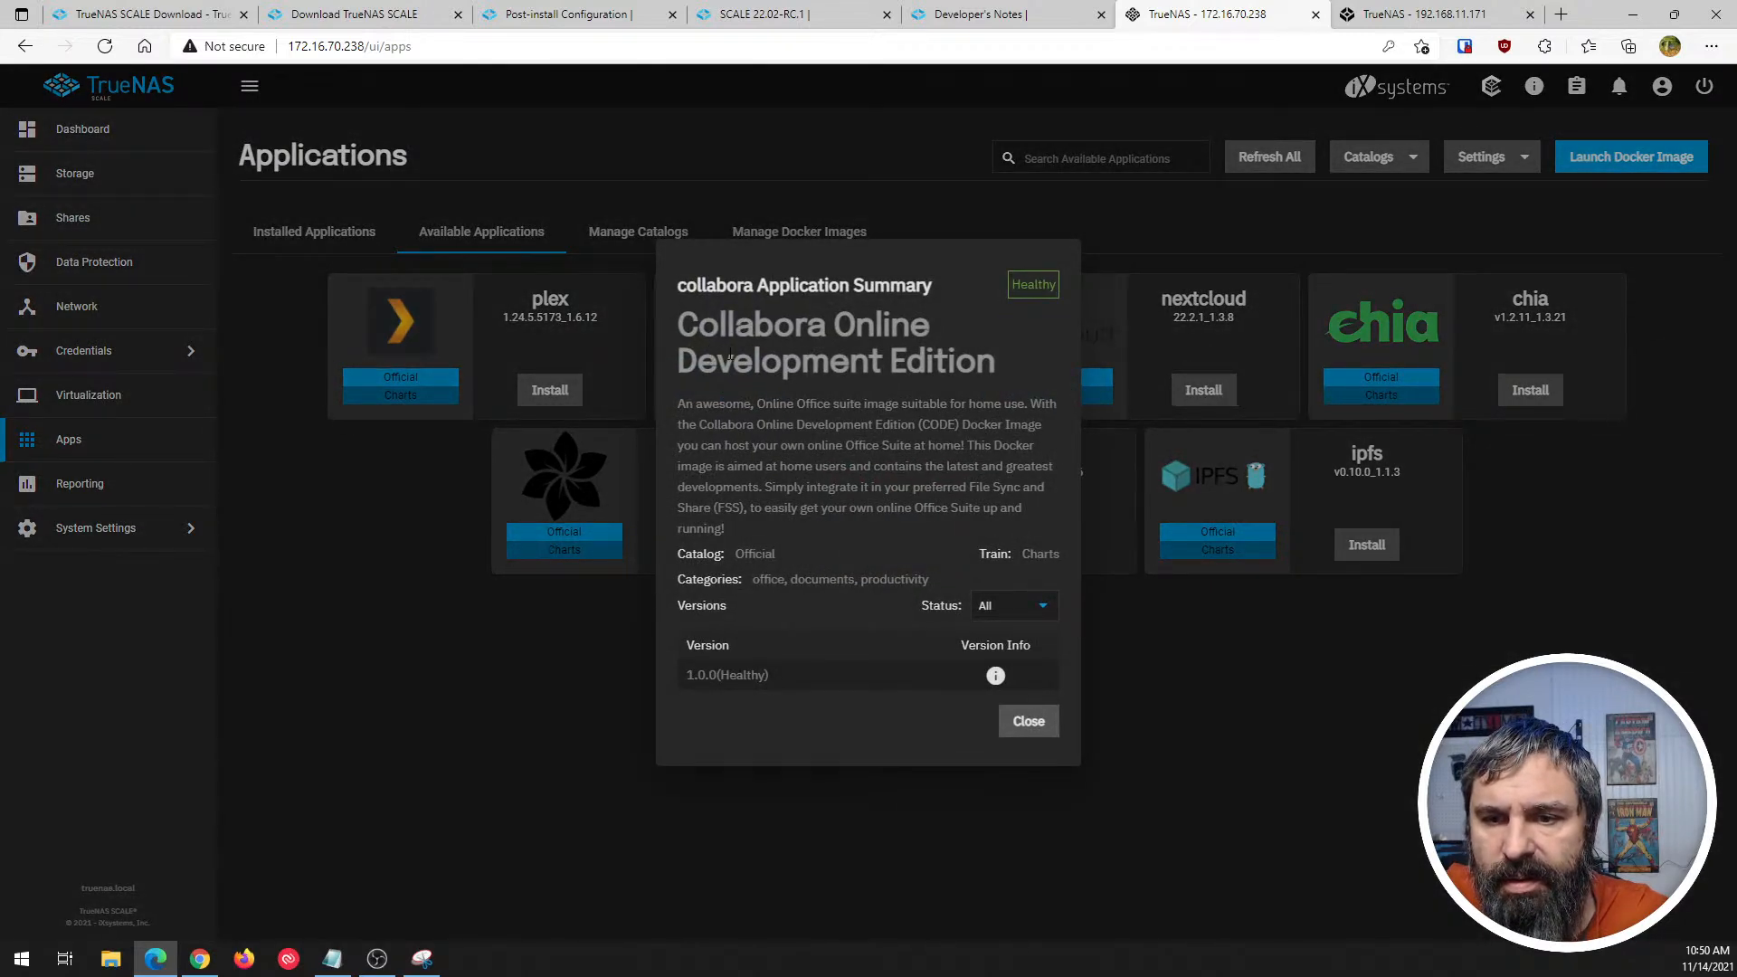
pyautogui.click(1031, 724)
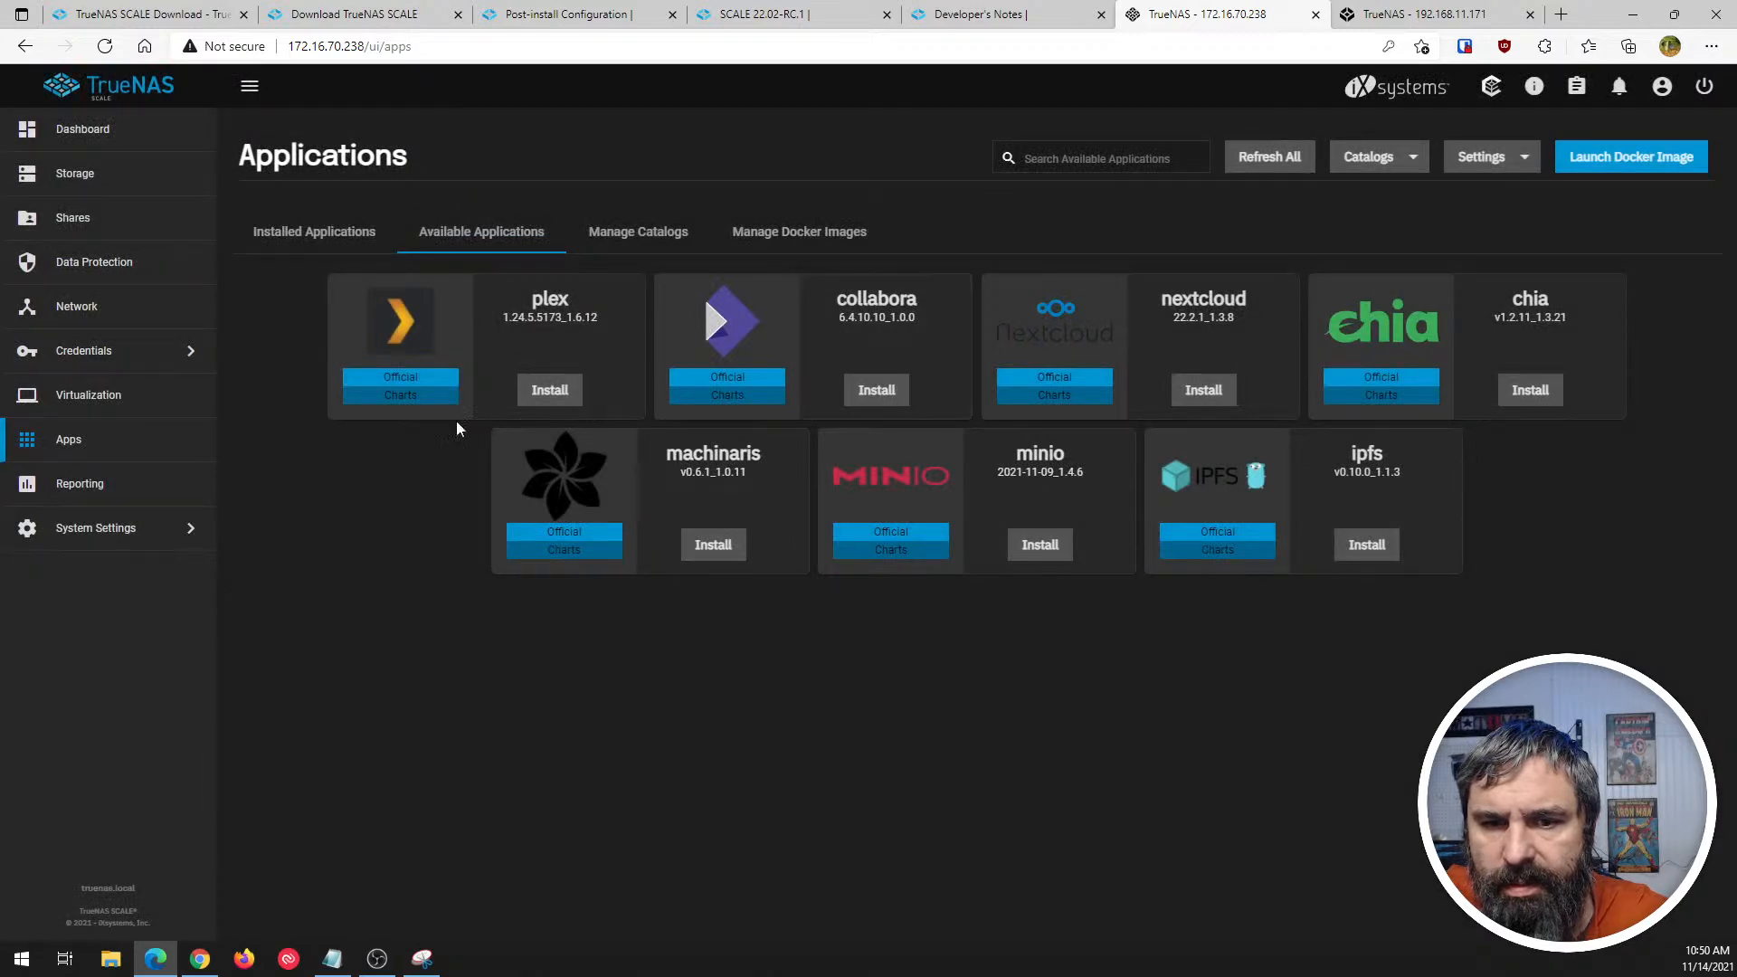
pyautogui.click(398, 398)
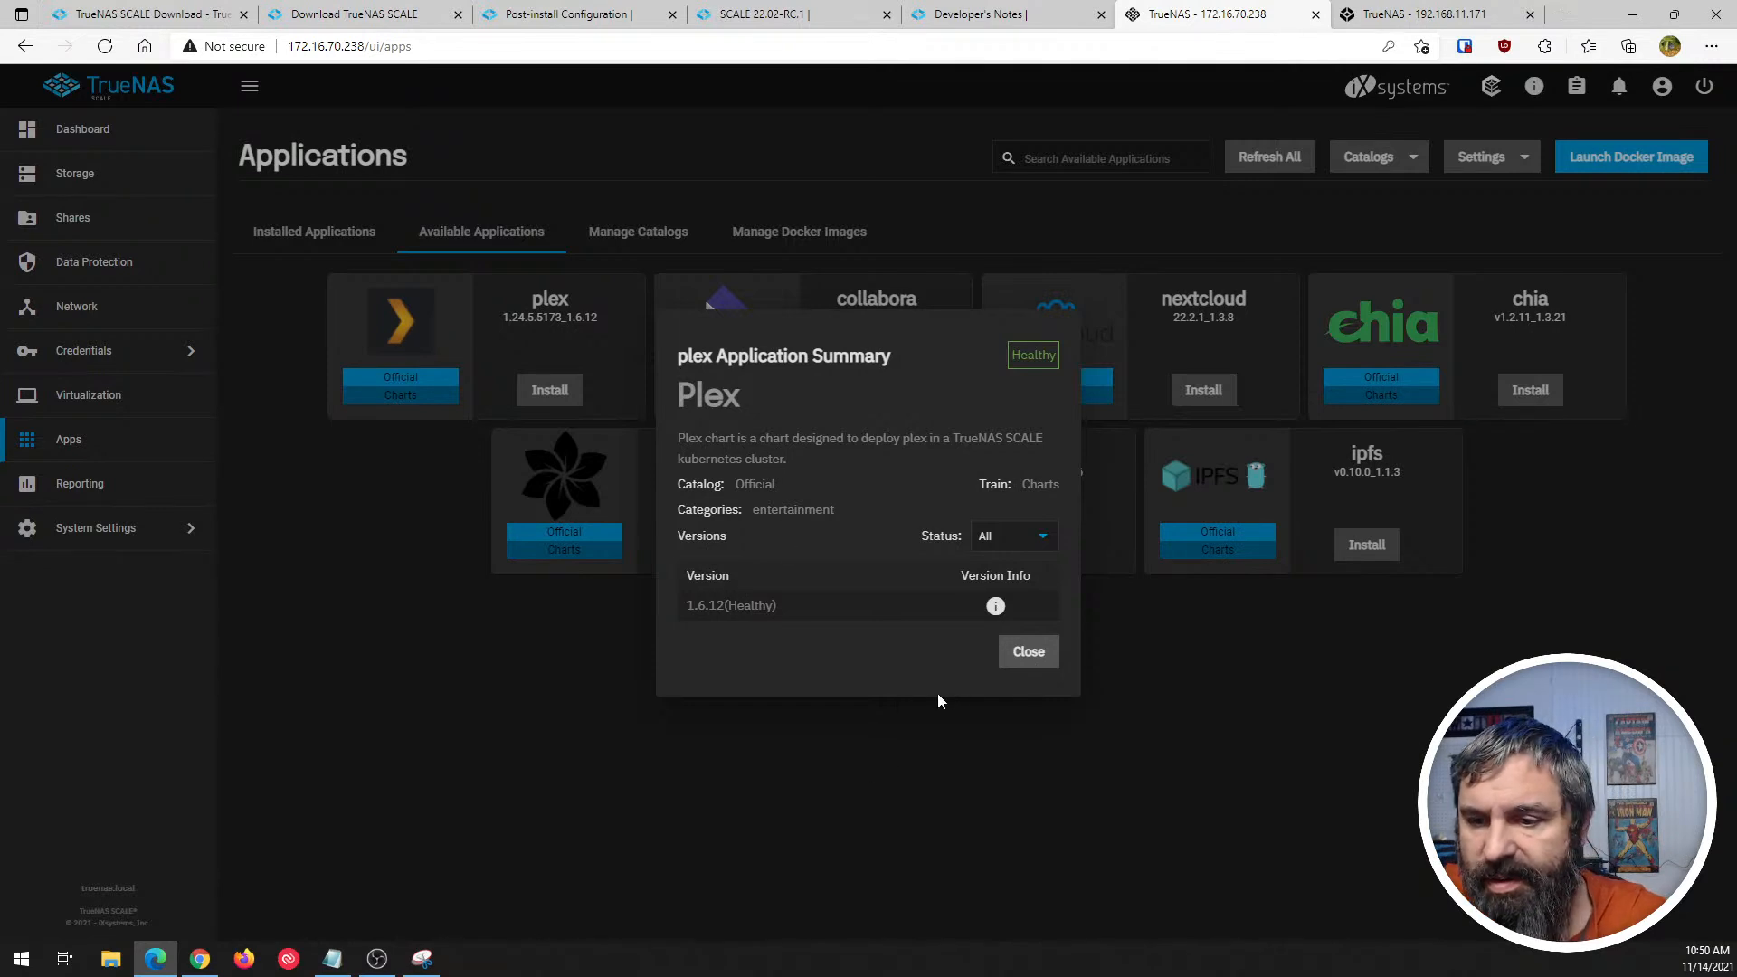
pyautogui.click(1022, 653)
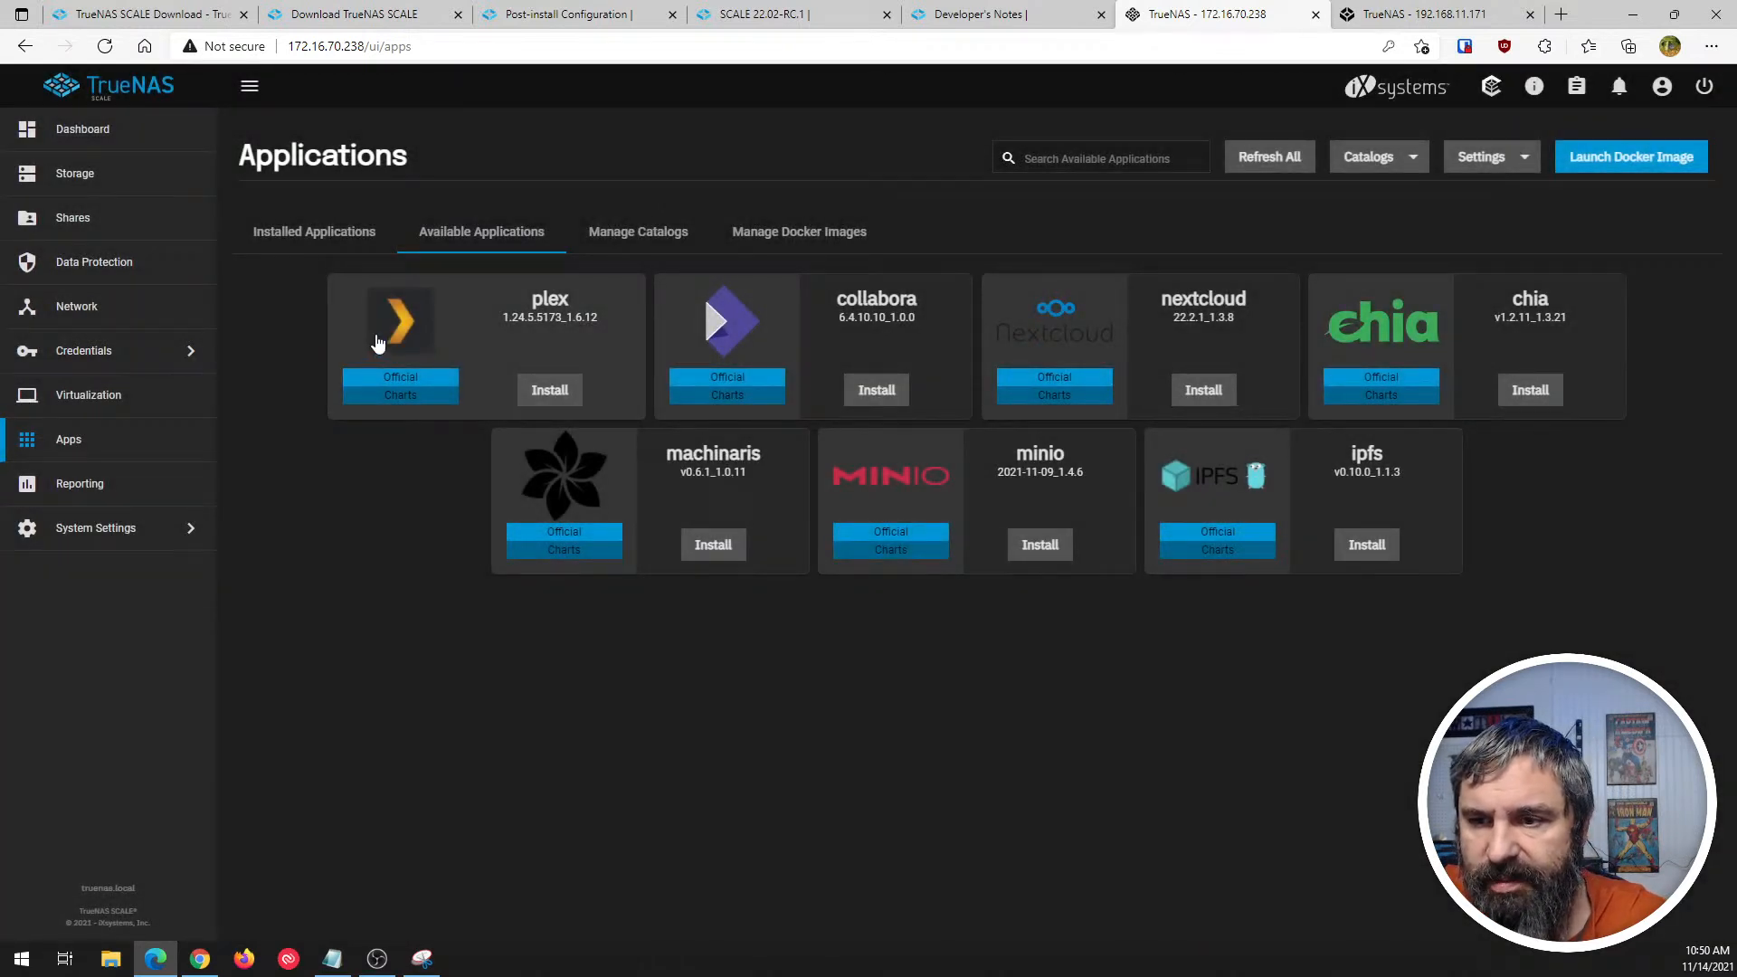
pyautogui.click(1111, 340)
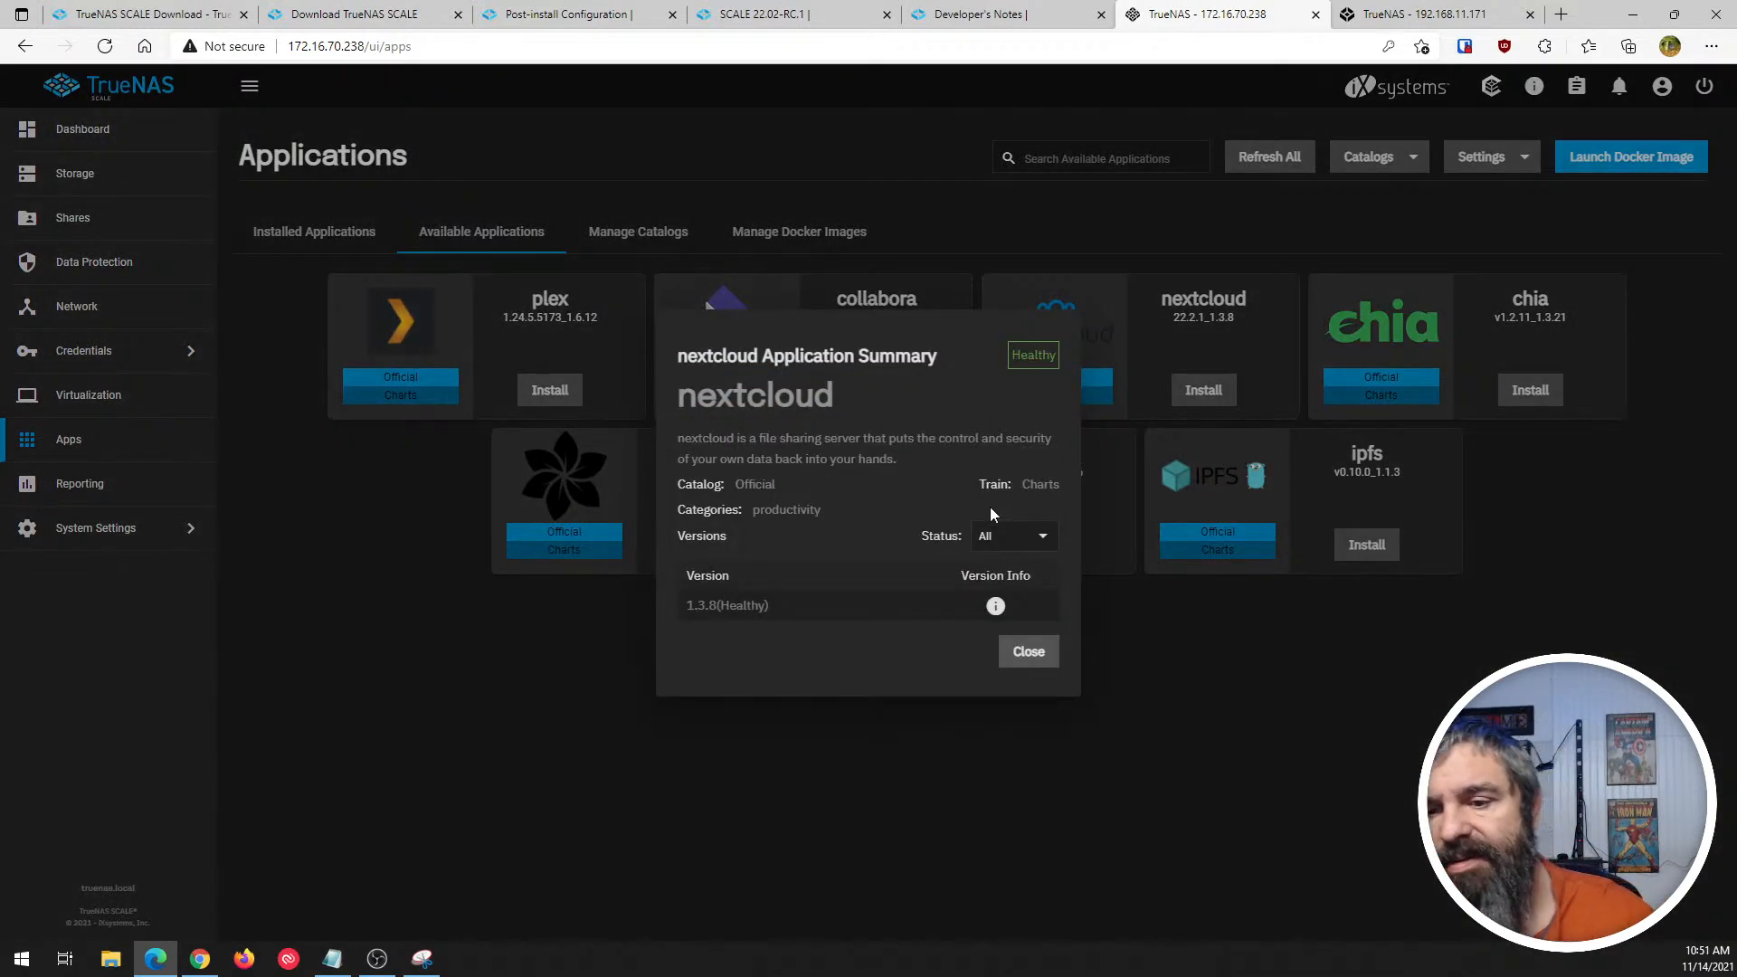
pyautogui.click(1027, 657)
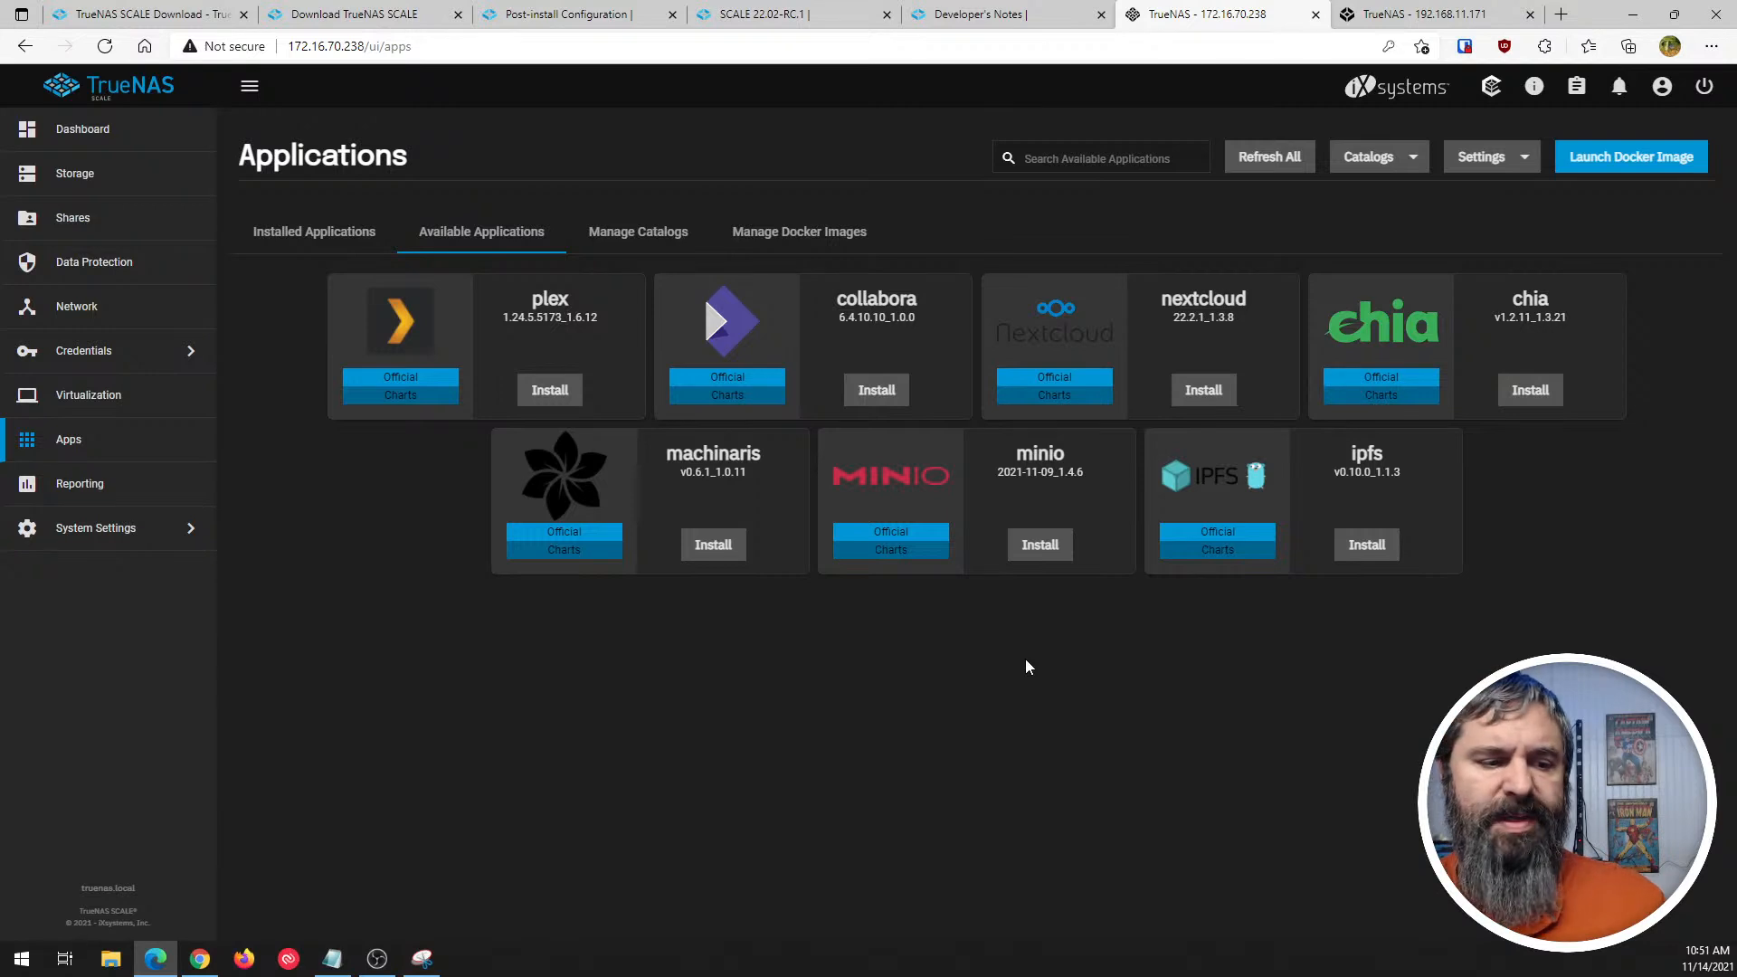
# - Read the application summaries for chia and ipfs and close them
pyautogui.click(1414, 327)
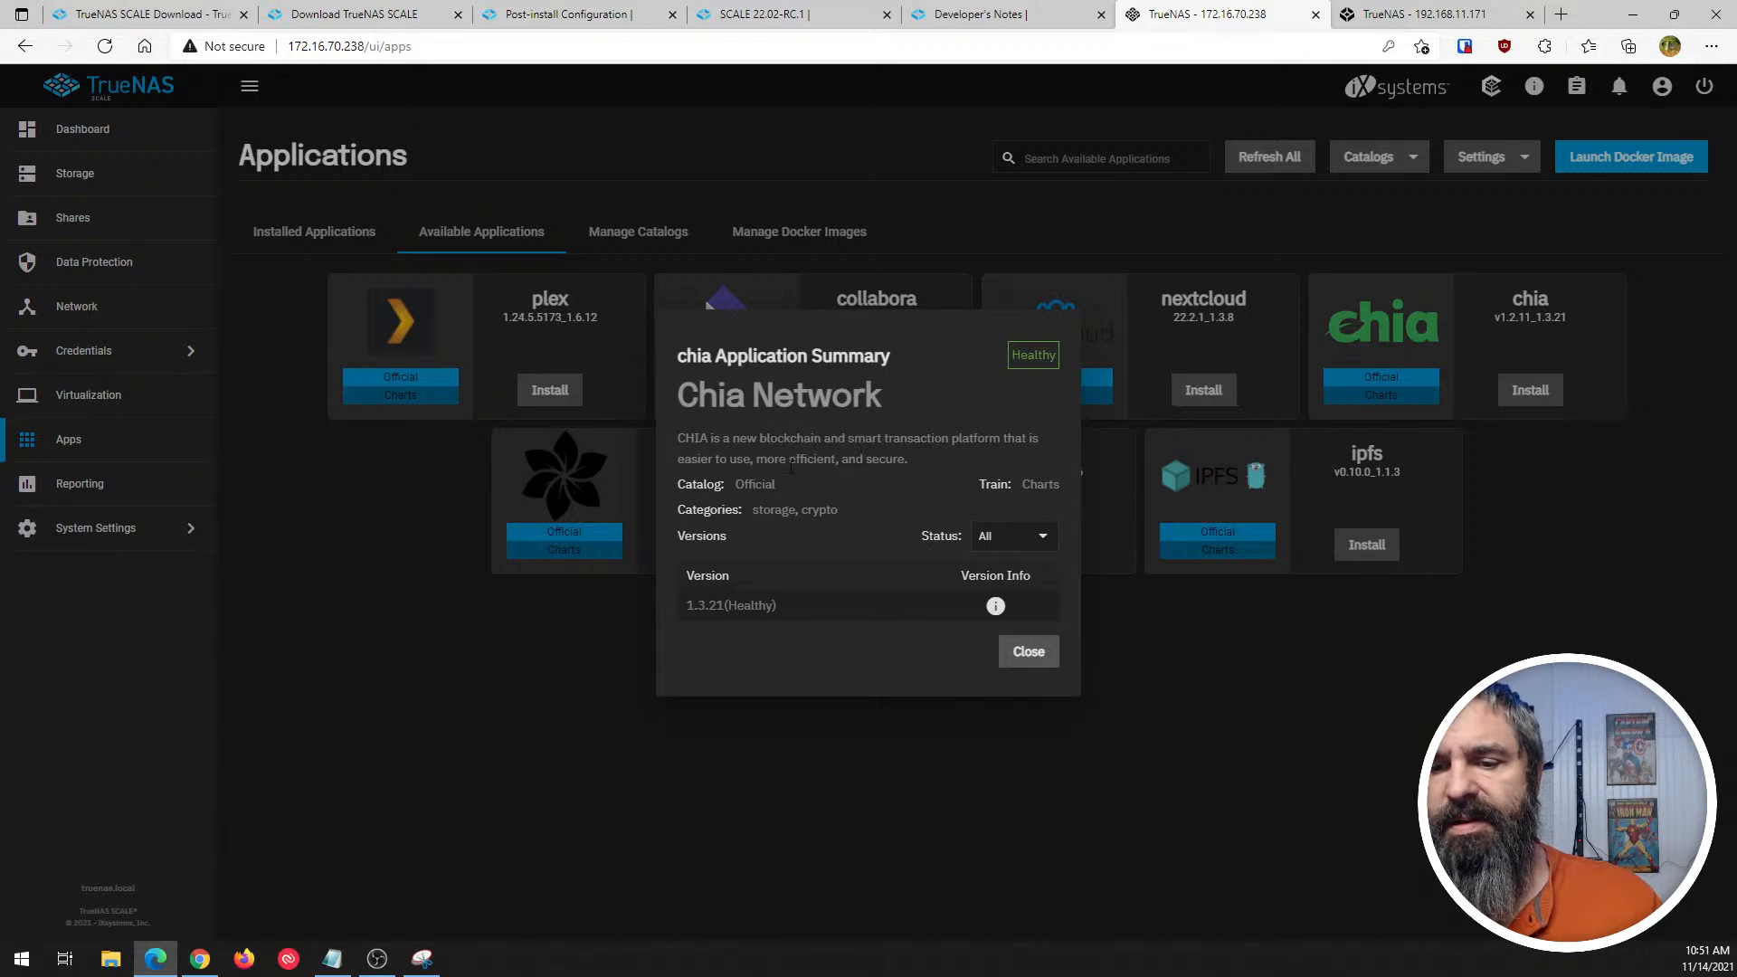
pyautogui.click(1034, 656)
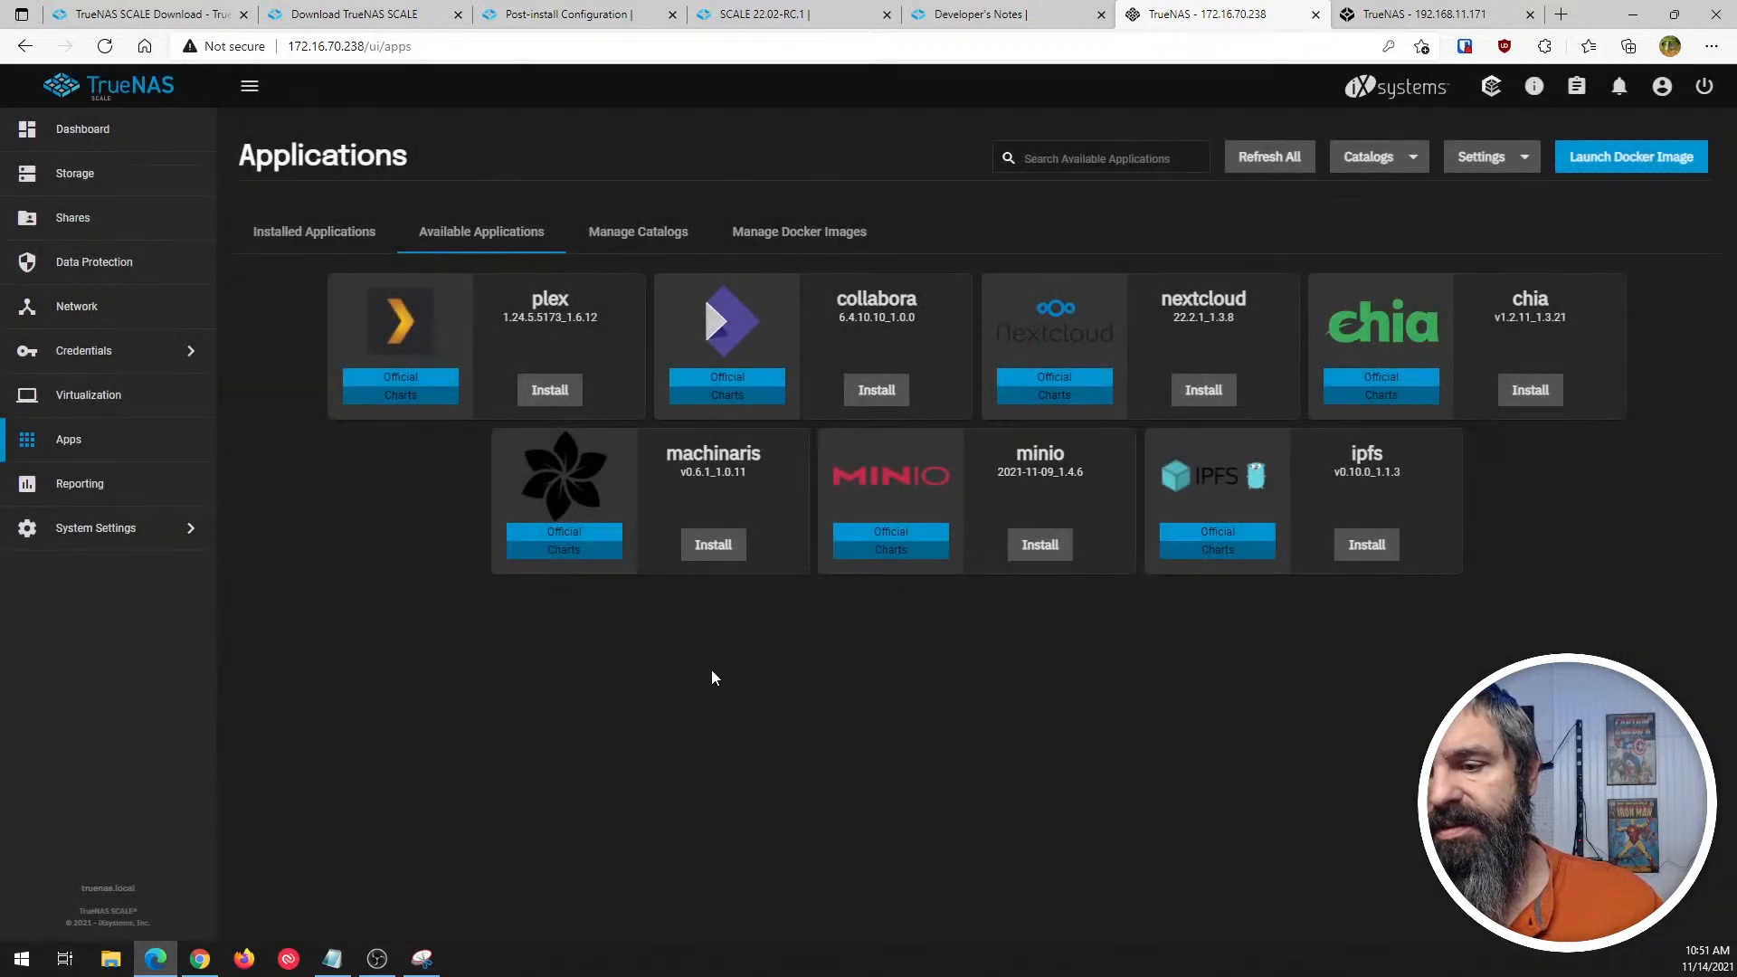
pyautogui.click(1212, 495)
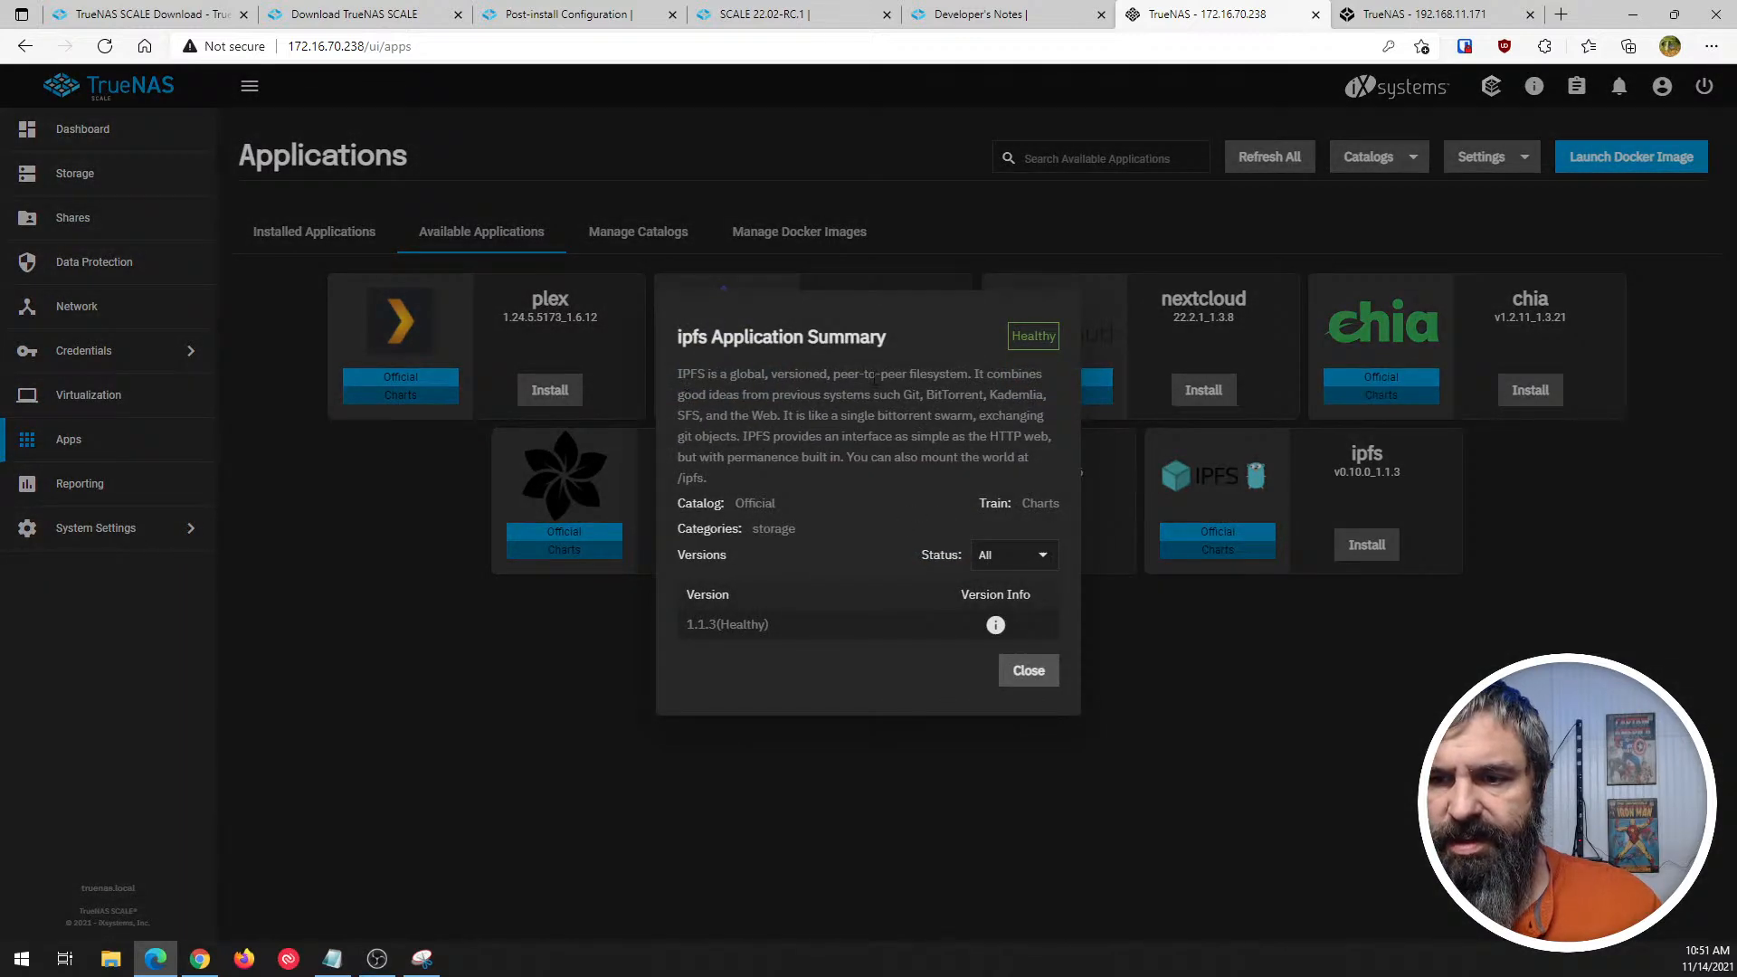
pyautogui.click(1028, 670)
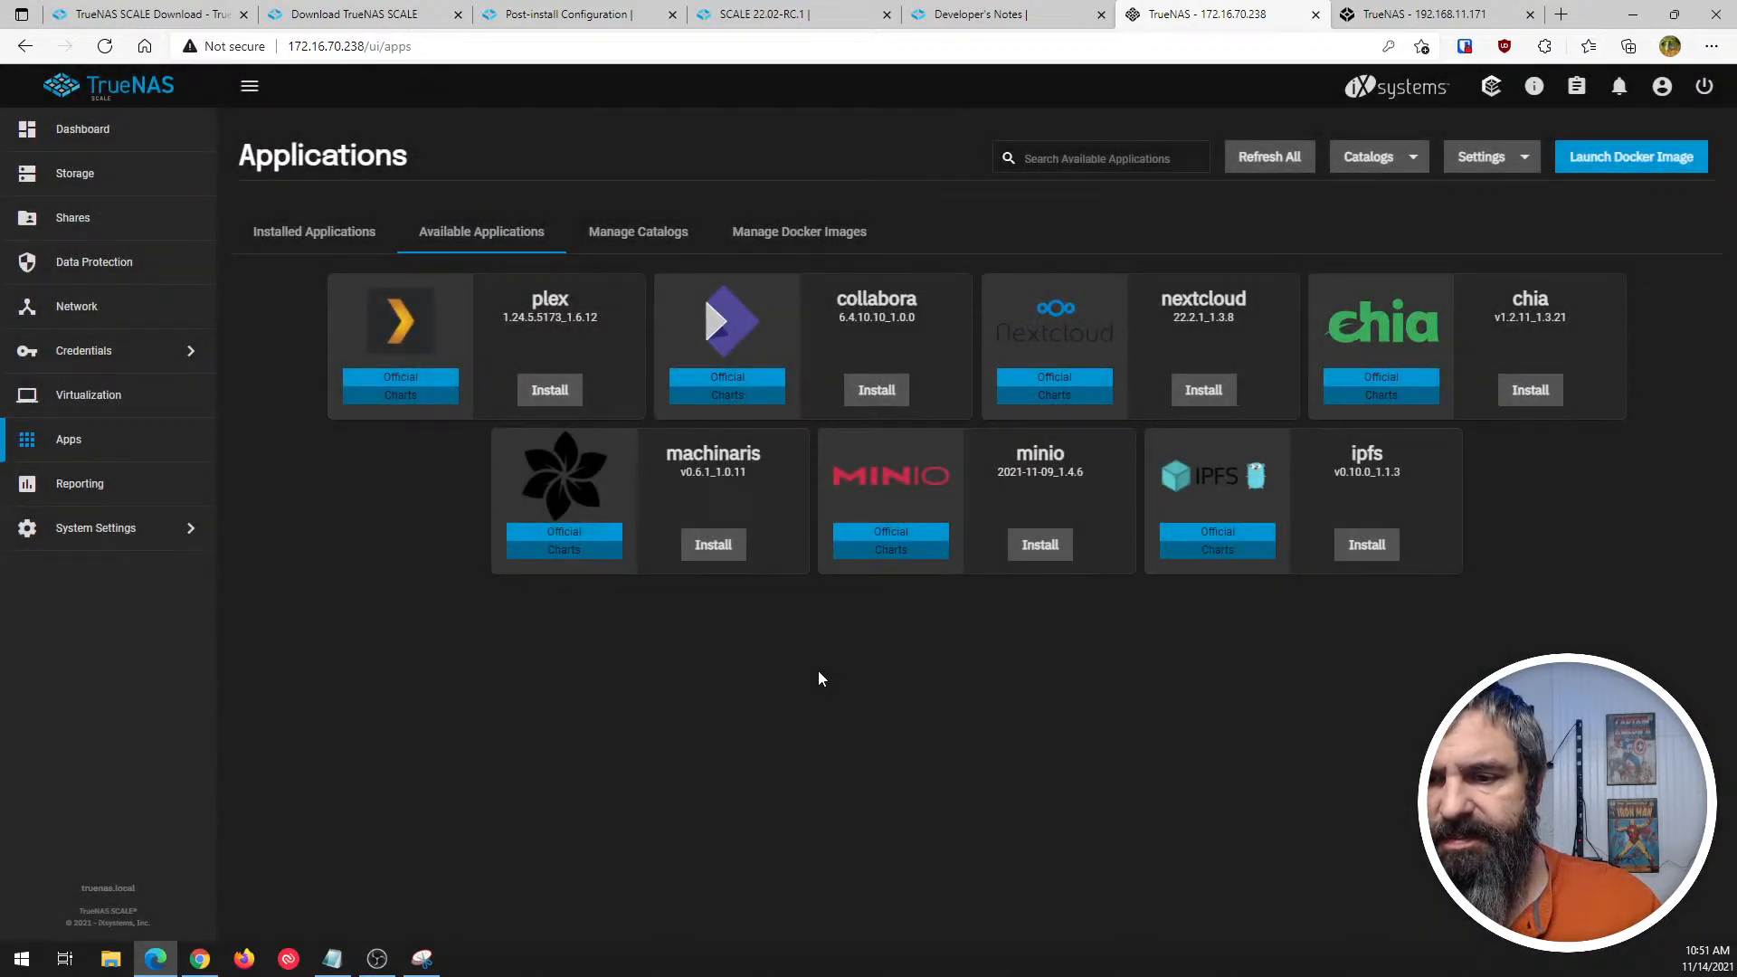
# - Examine the minio and machinaris application summaries, including minio's version information, and close both
pyautogui.click(1032, 474)
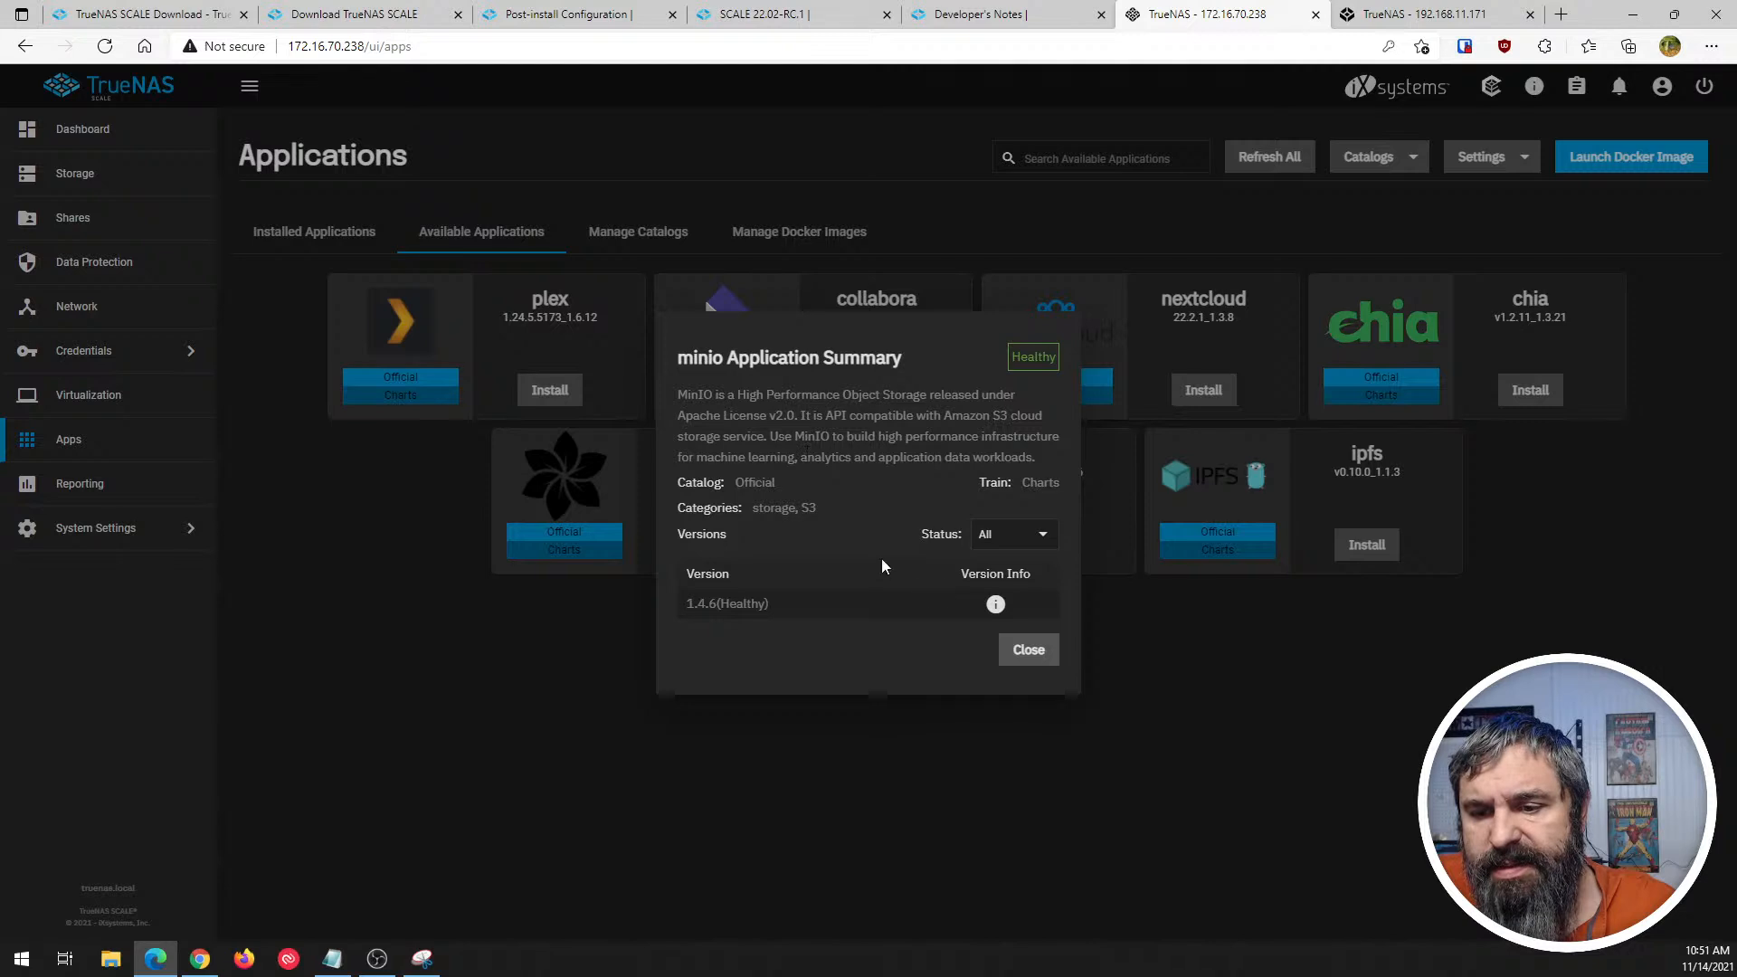
pyautogui.moveTo(995, 604)
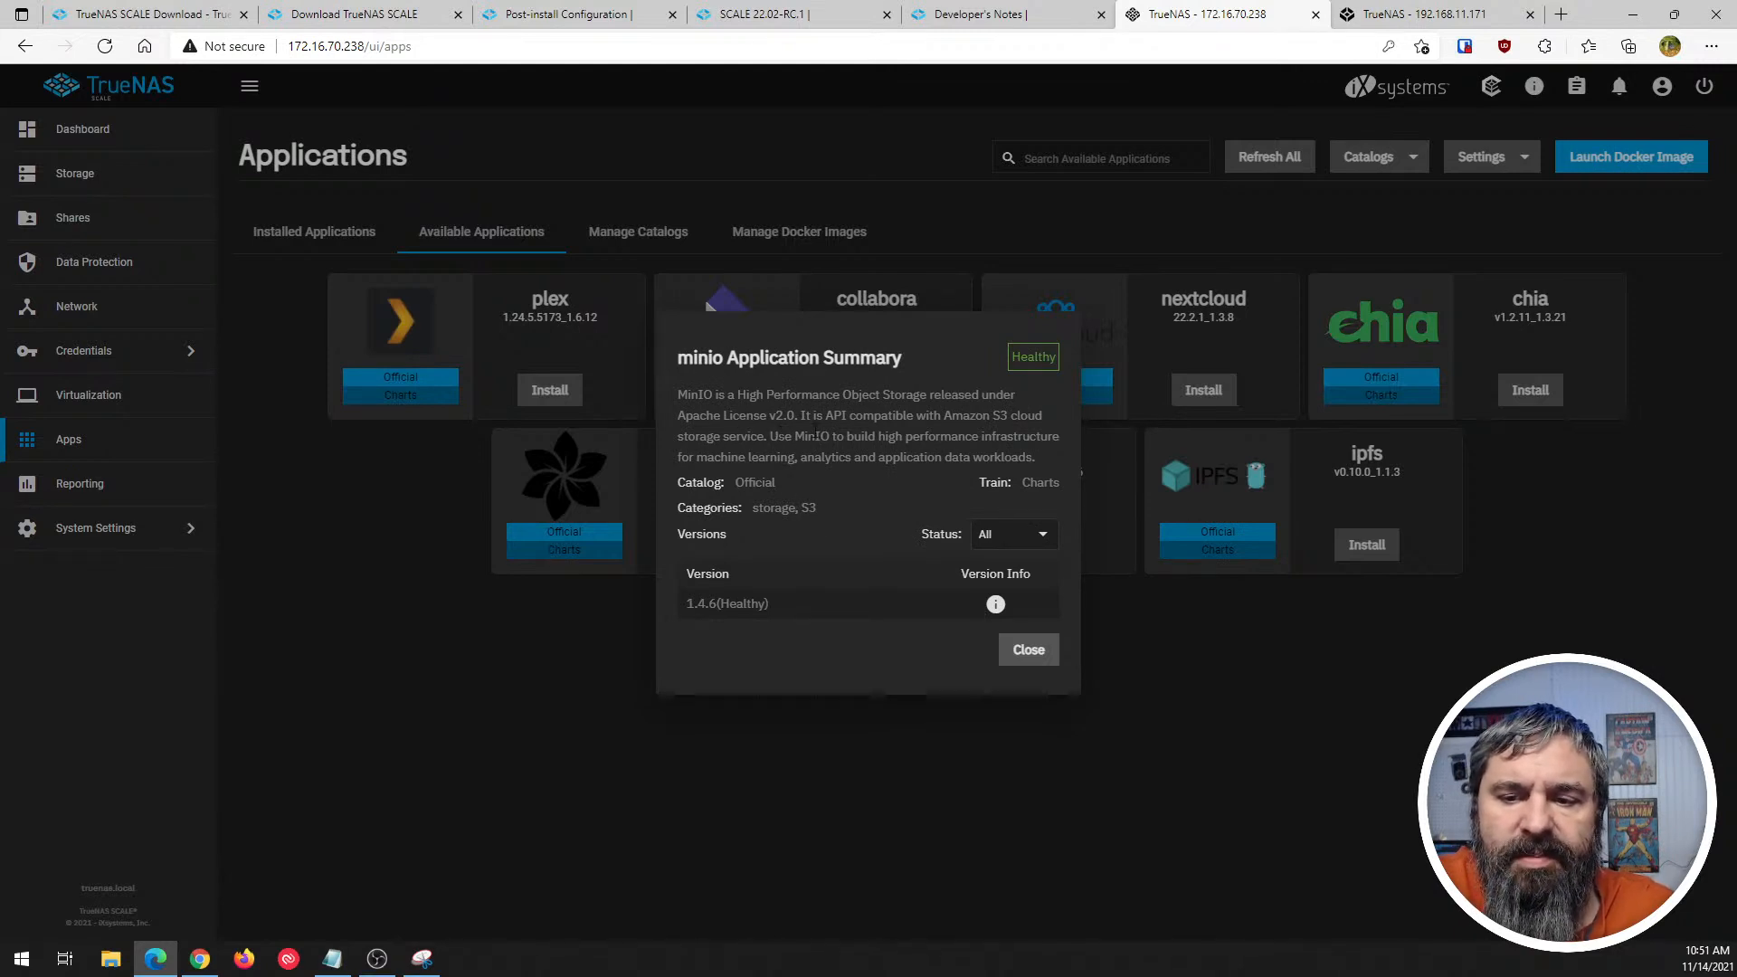
pyautogui.click(1040, 651)
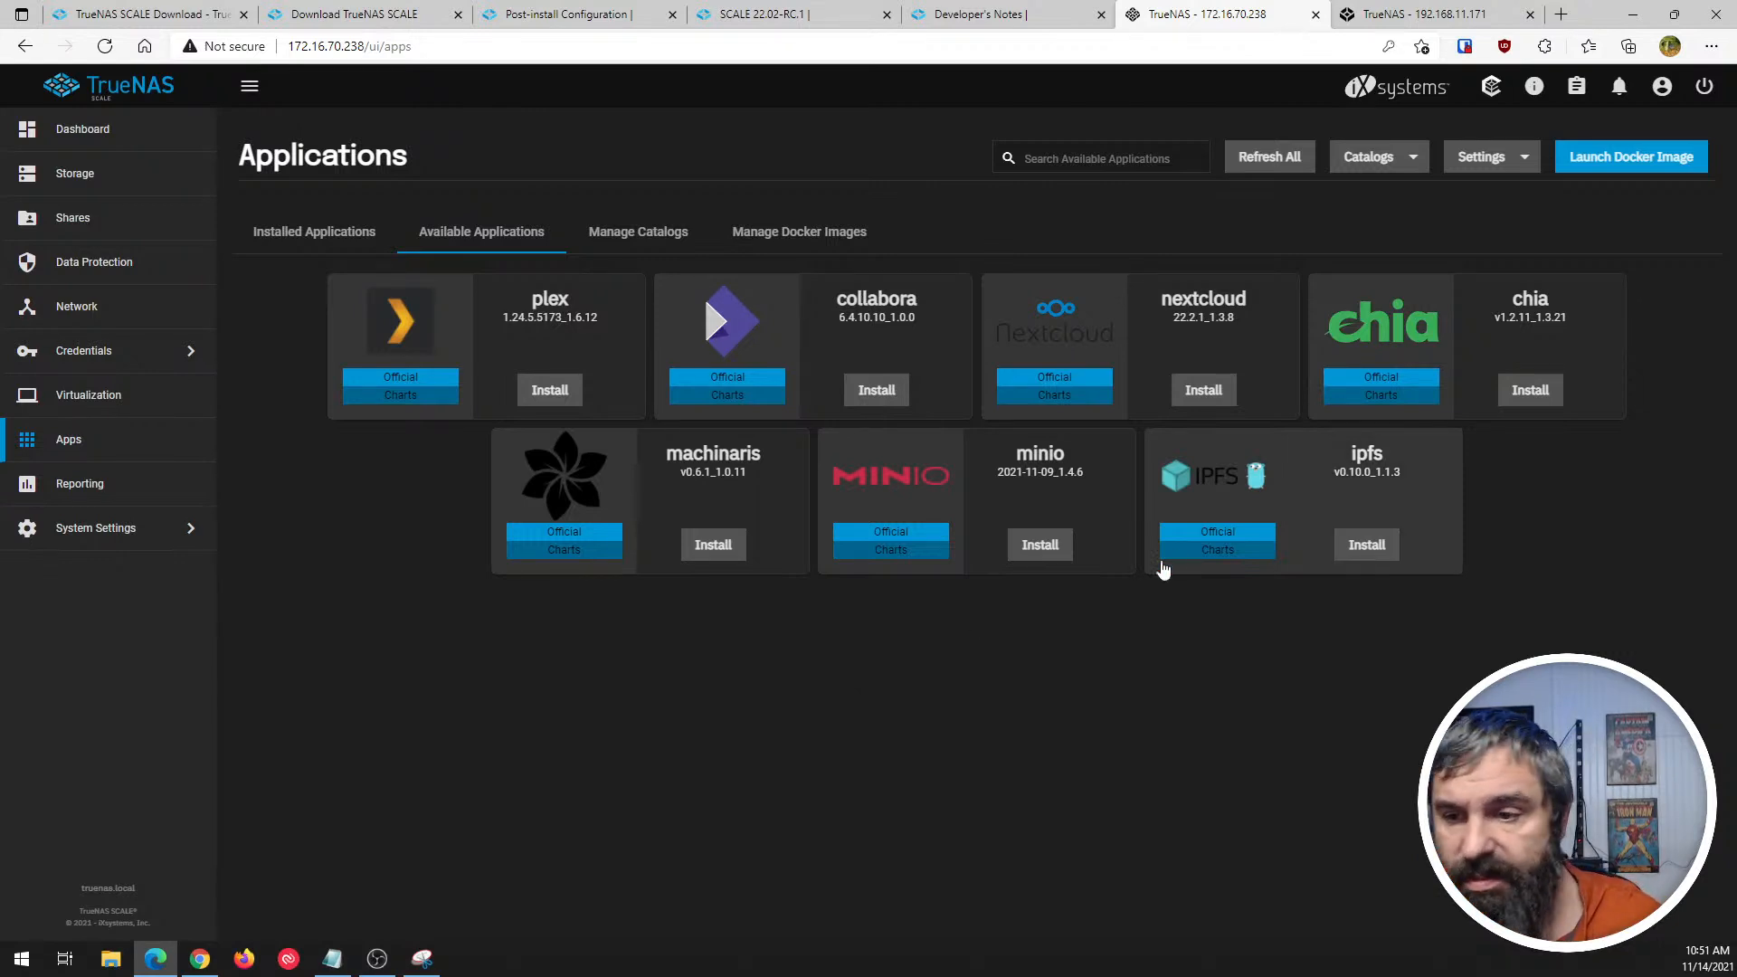
pyautogui.click(683, 469)
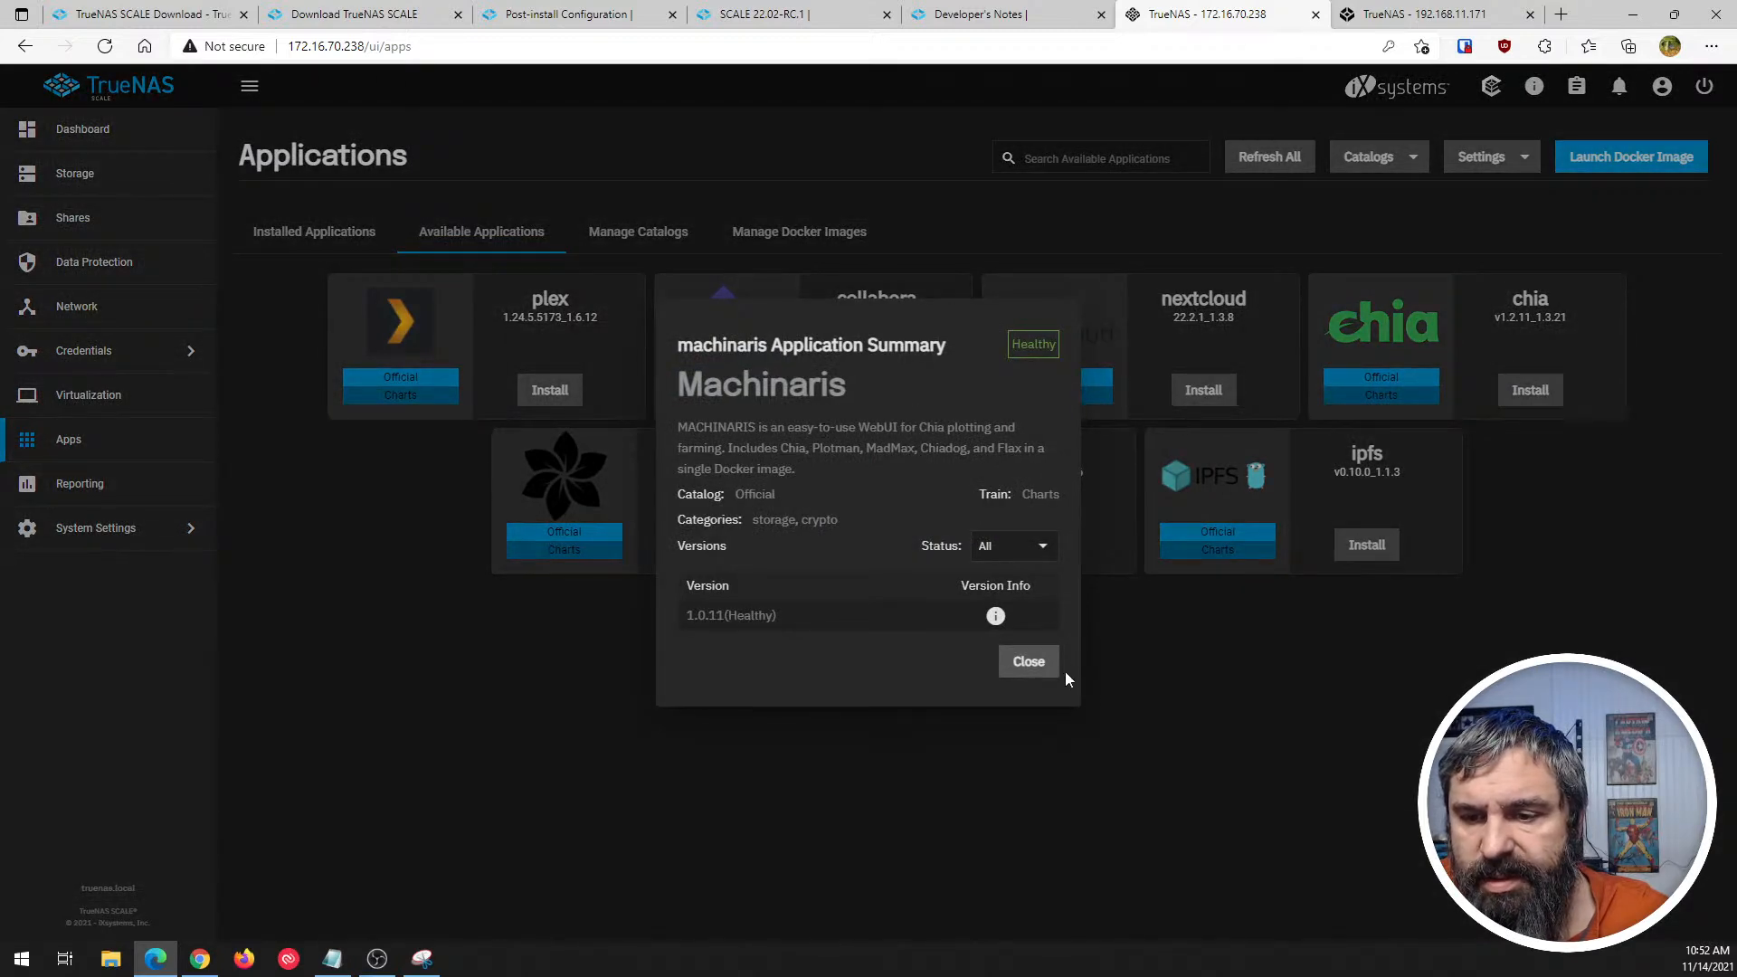
pyautogui.click(1027, 663)
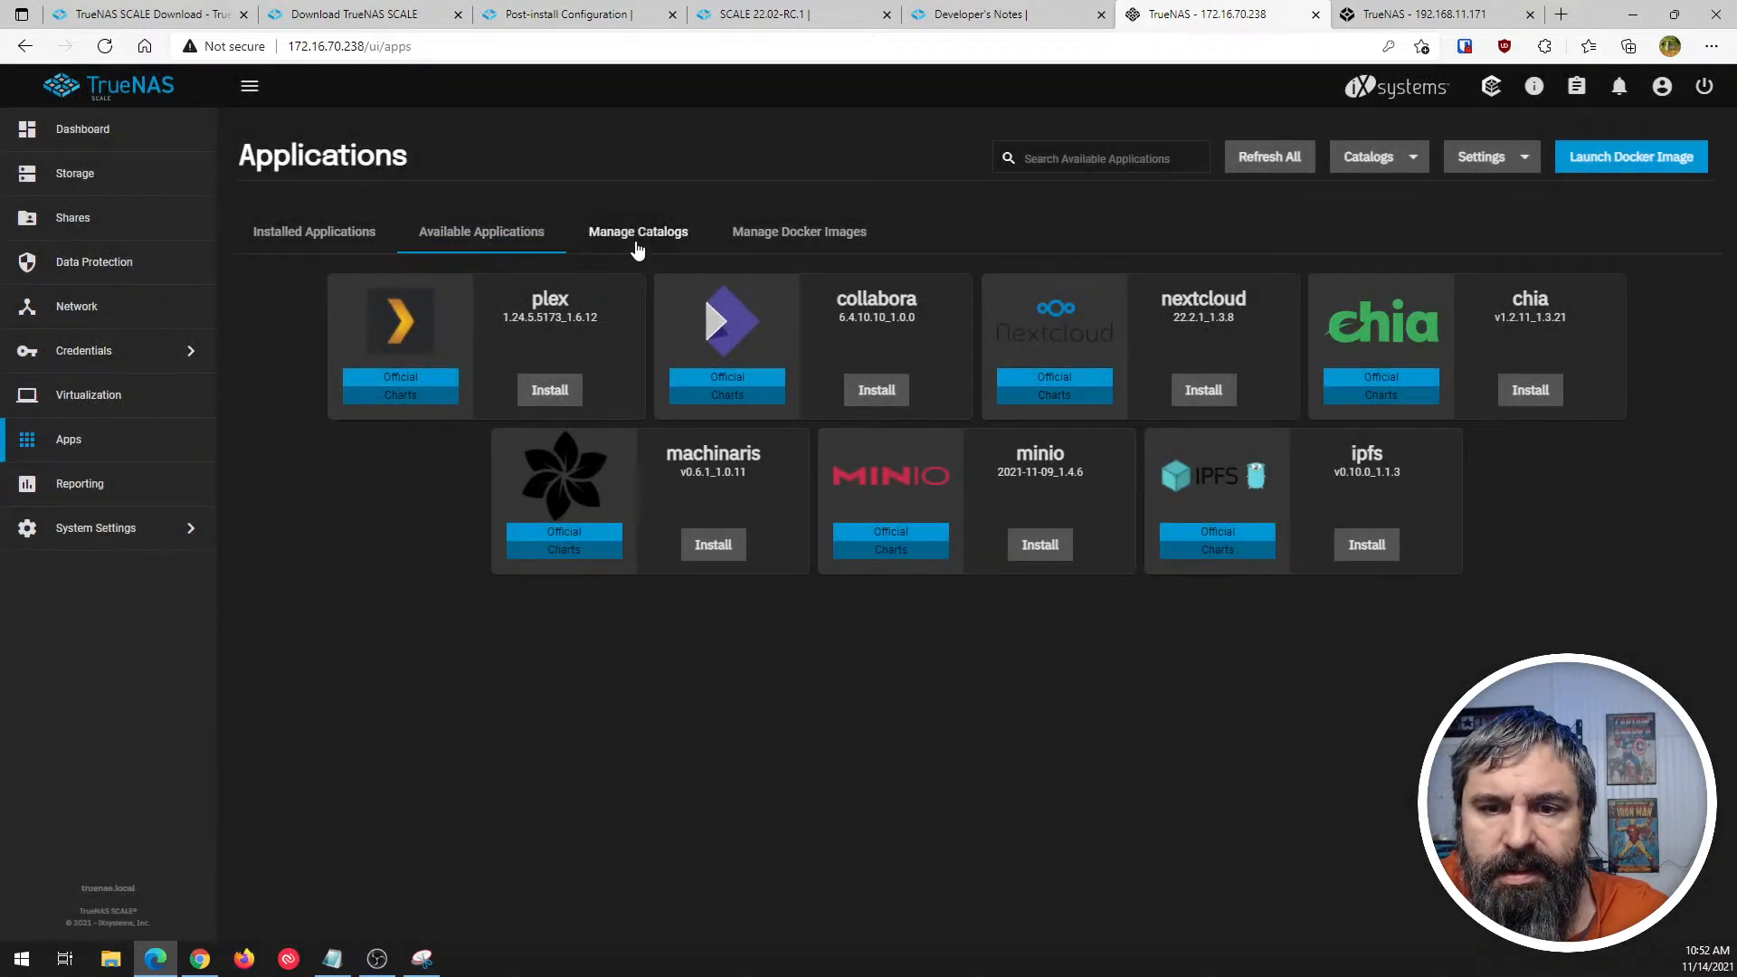
# - Look through the app catalogs and the Docker images, and return to Installed Applications
pyautogui.click(638, 235)
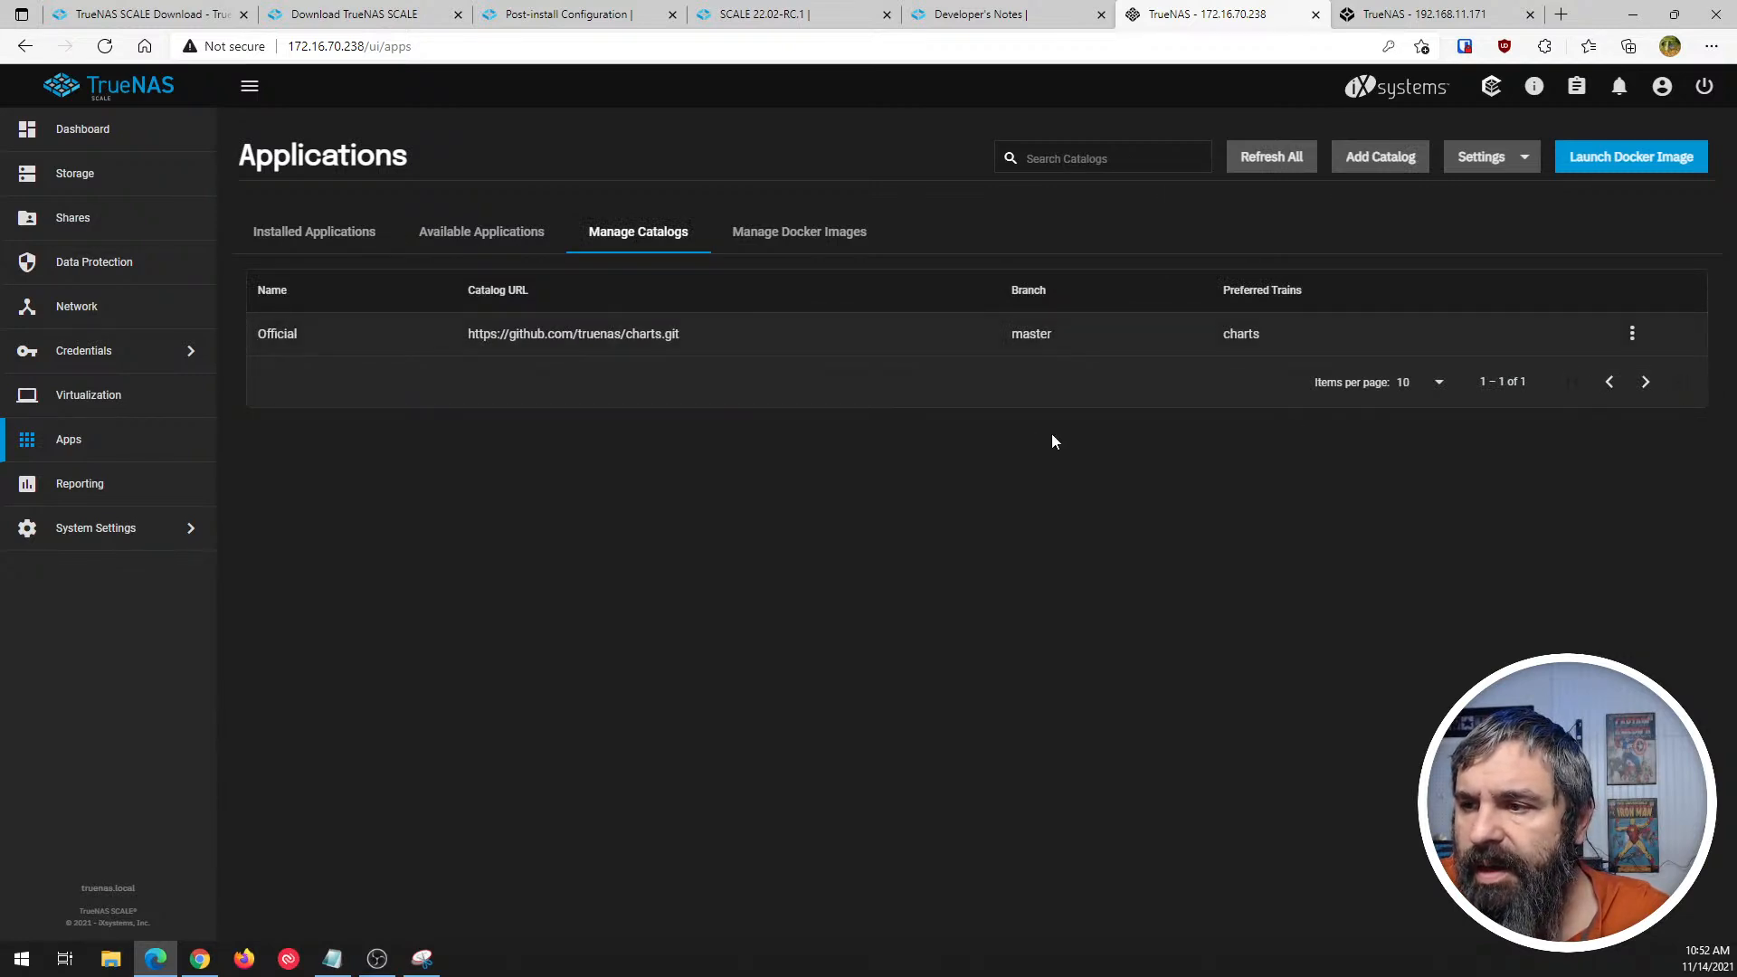
pyautogui.click(787, 232)
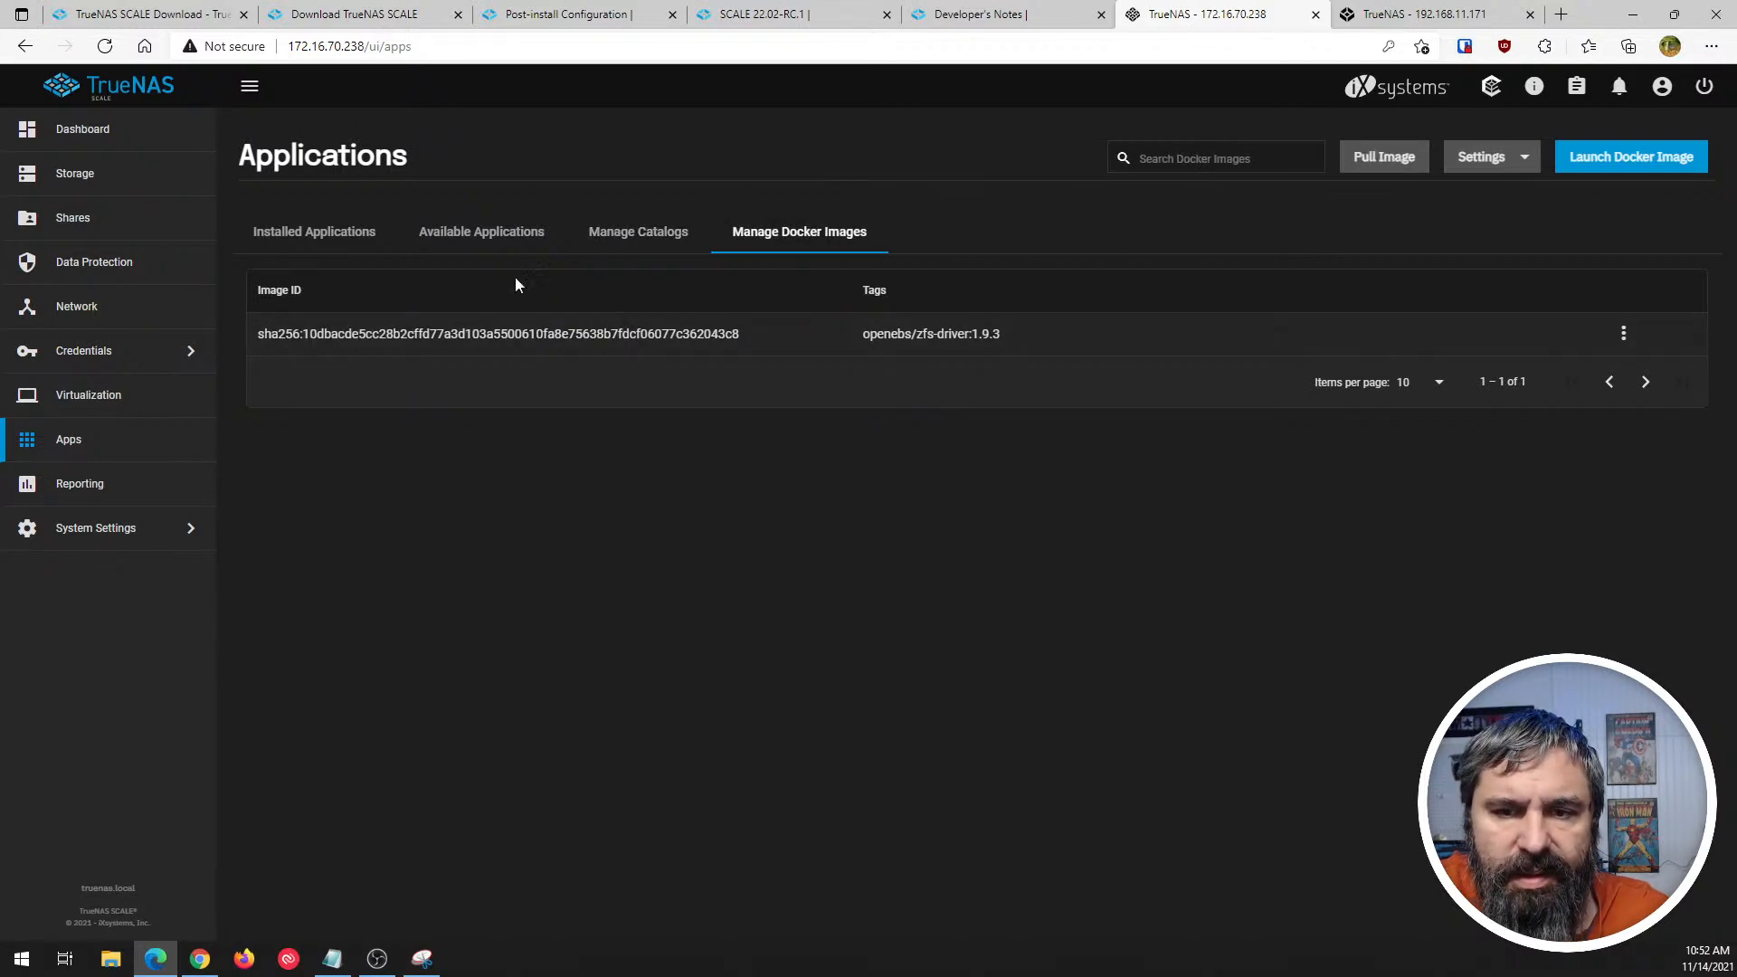
pyautogui.click(346, 238)
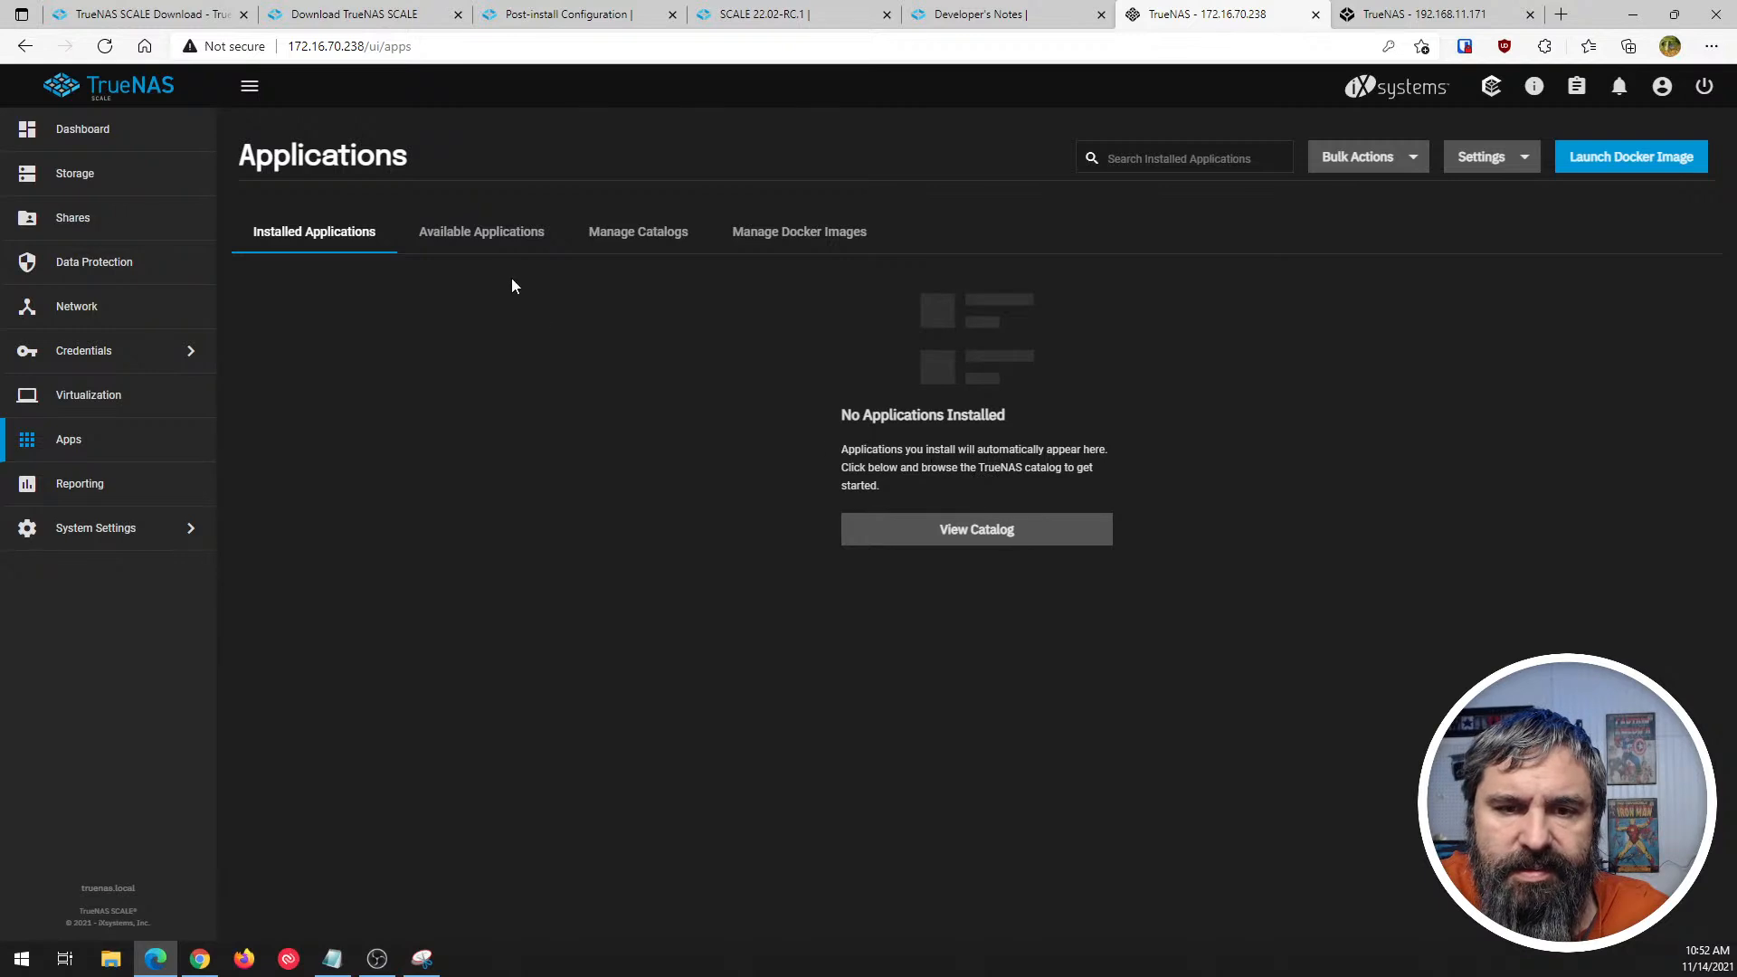
# - Start creating a virtual machine on the Virtualization page and set its guest operating system to Linux
pyautogui.click(70, 400)
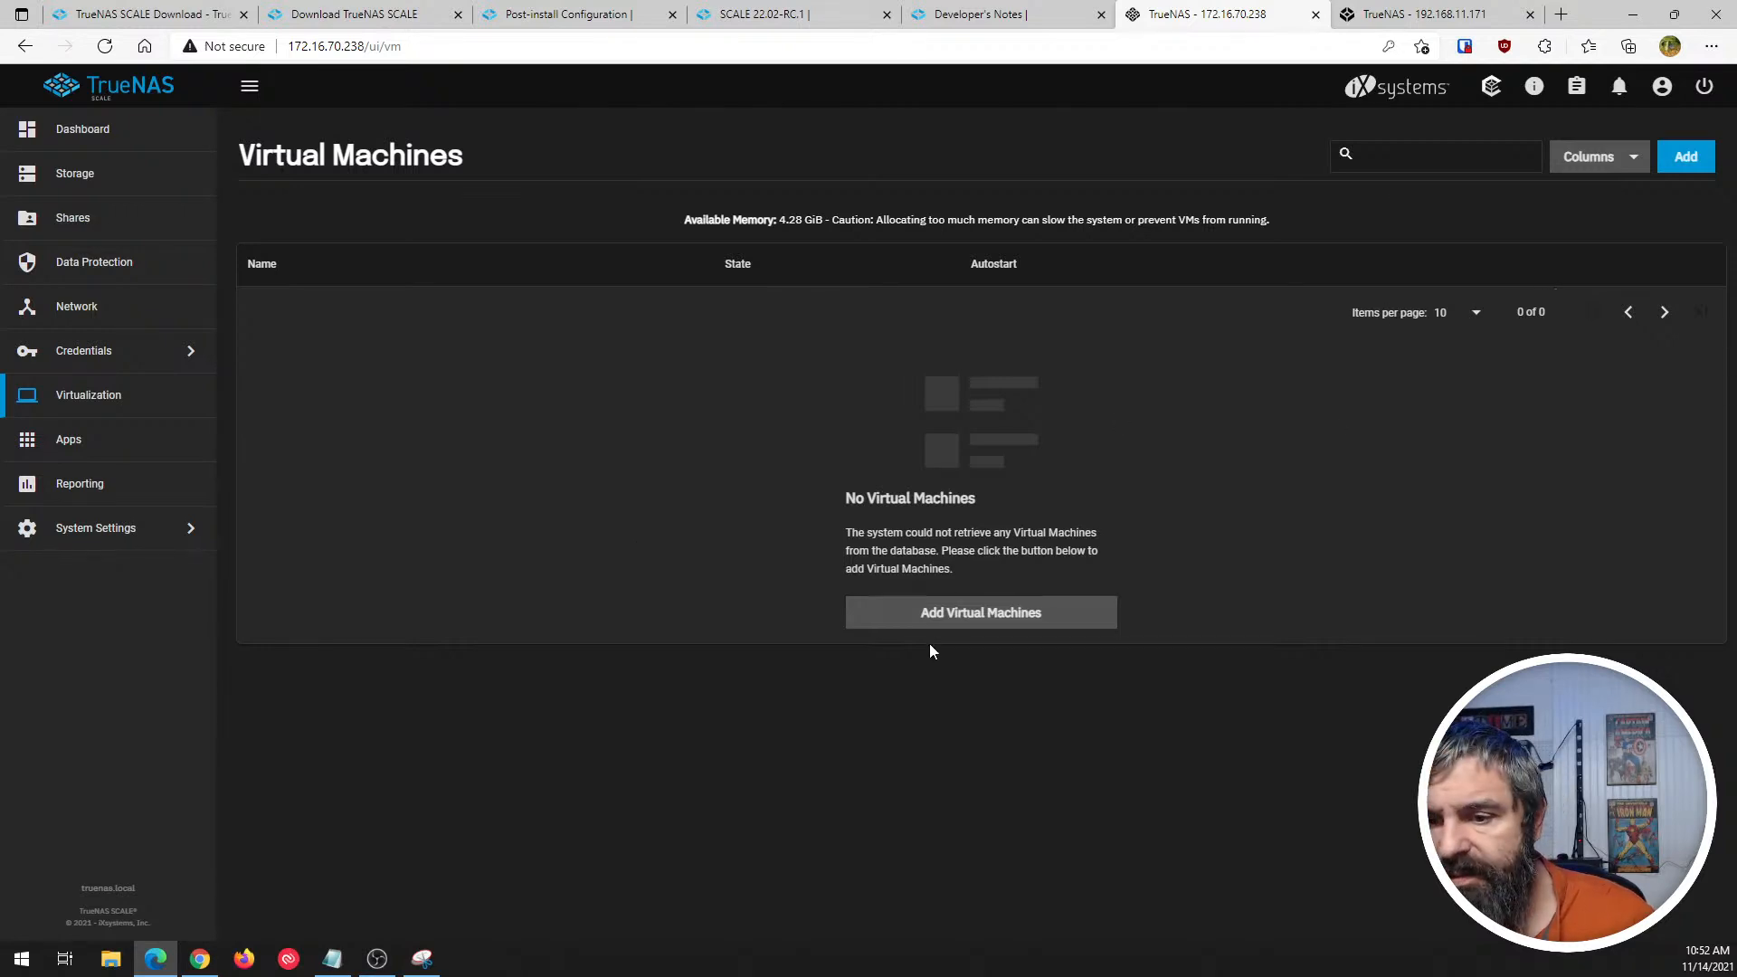
pyautogui.click(997, 625)
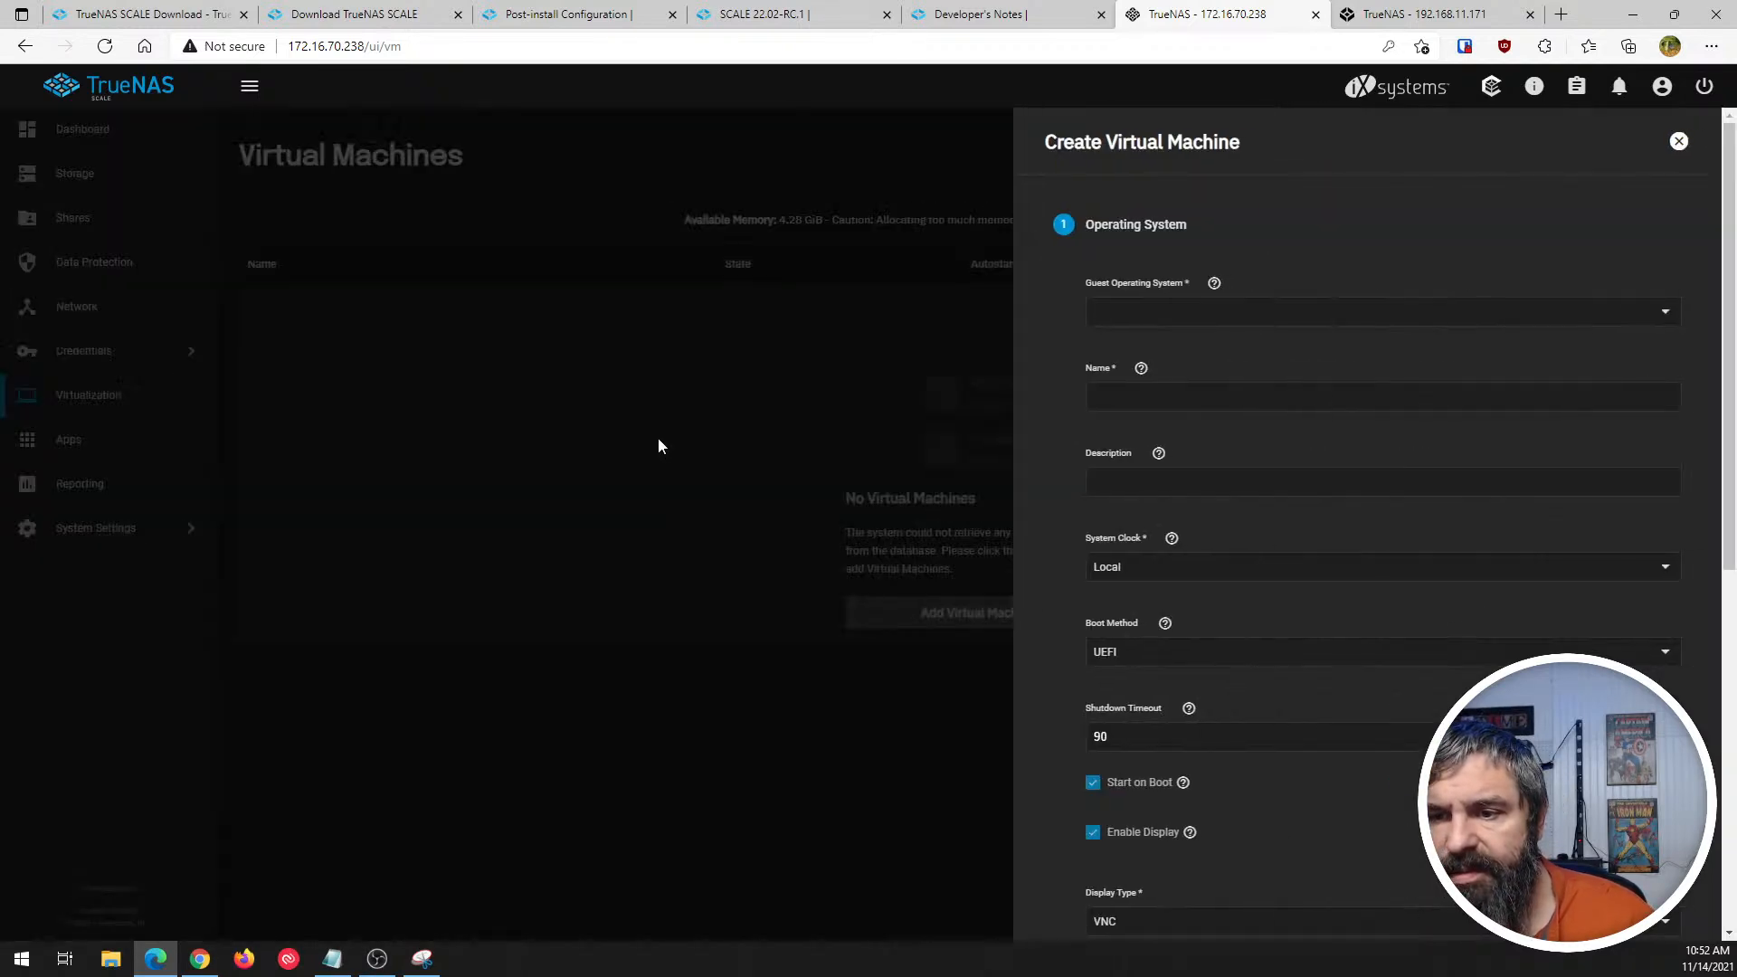
pyautogui.click(1674, 311)
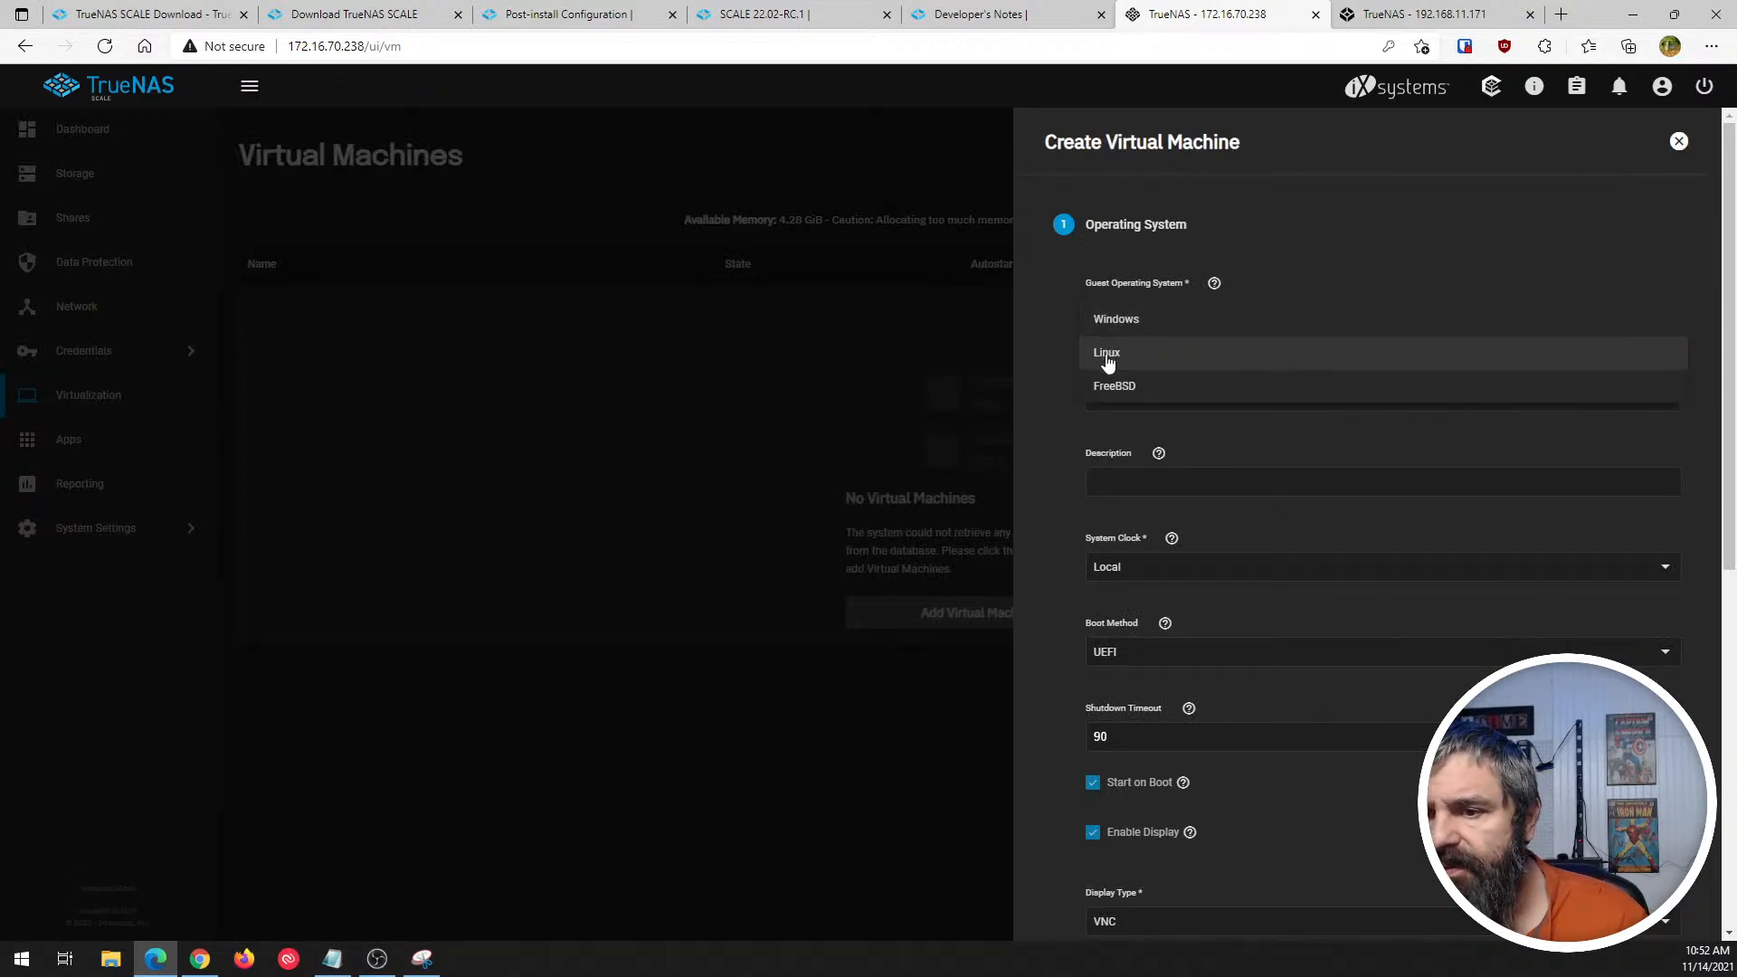
pyautogui.click(1053, 440)
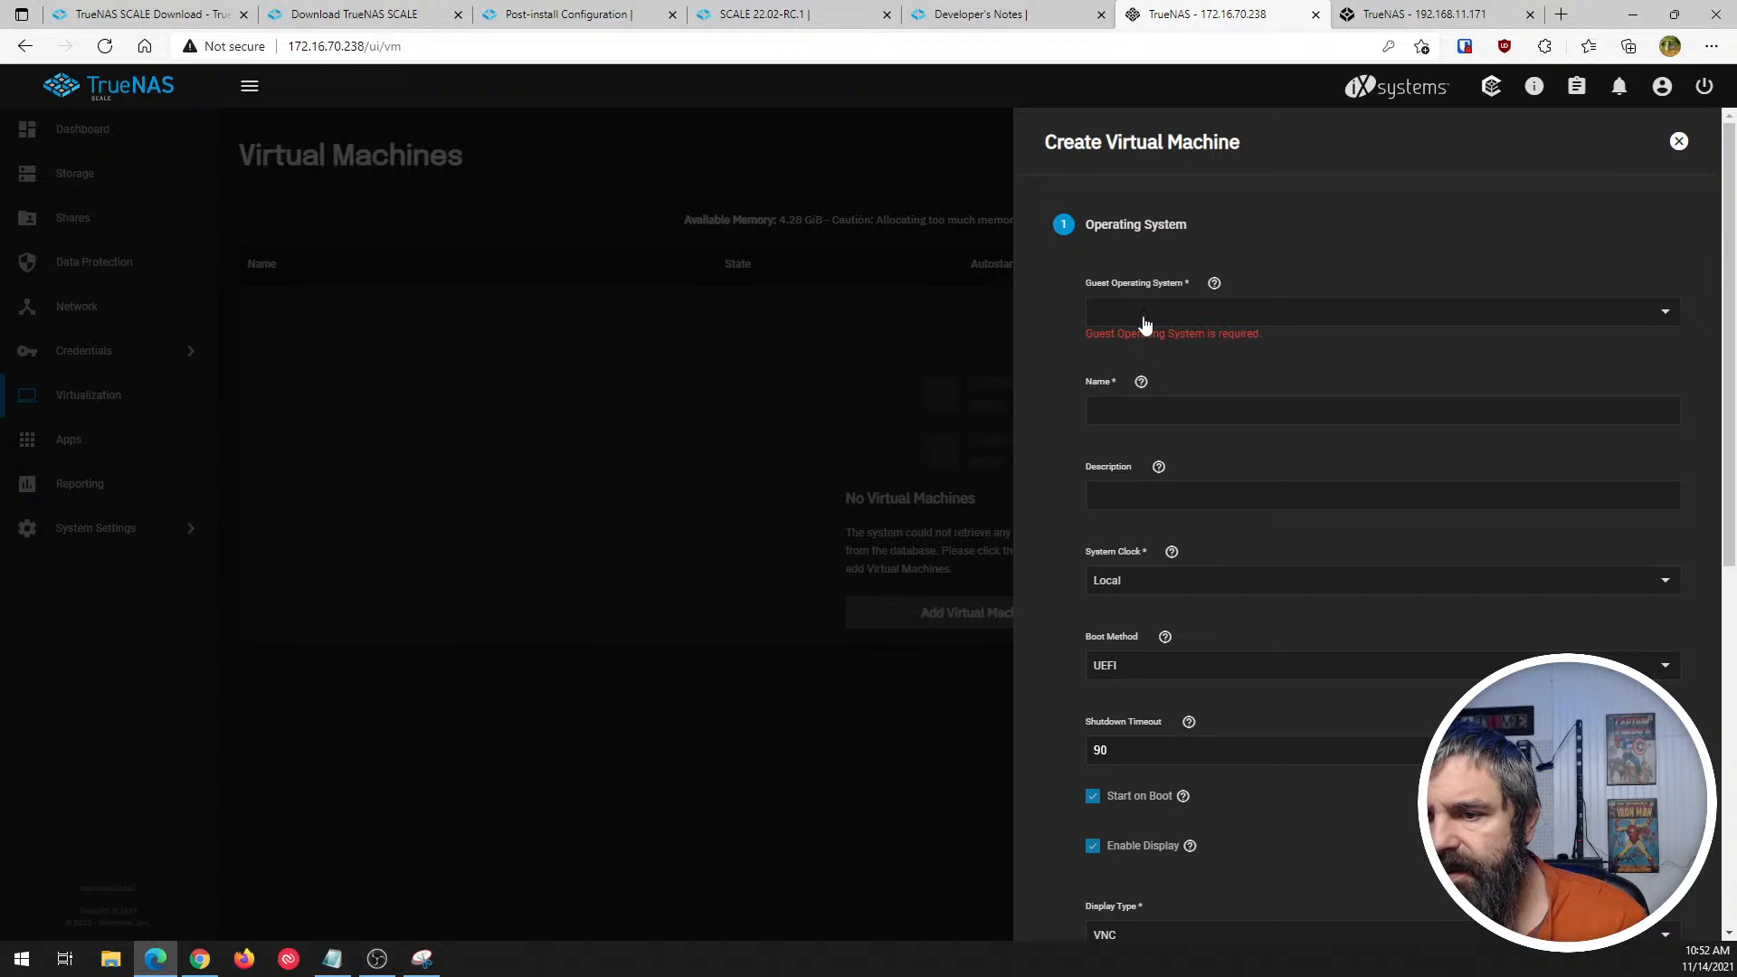
pyautogui.click(1143, 319)
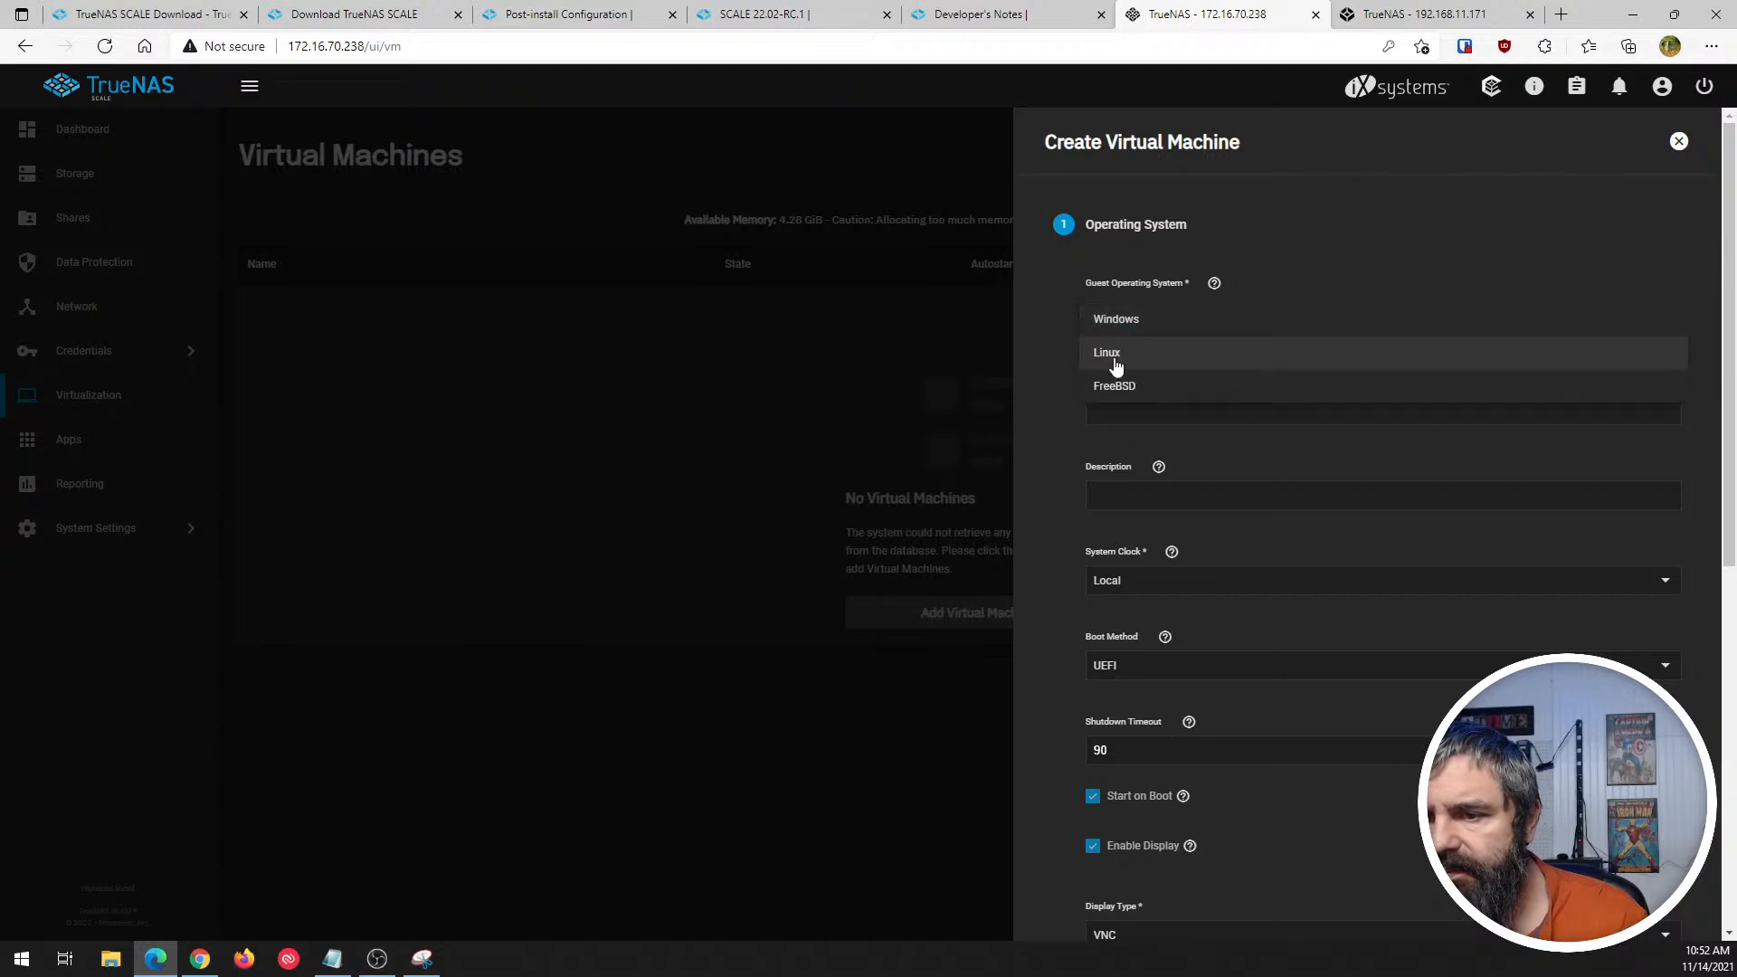
pyautogui.click(1112, 355)
pyautogui.click(1134, 396)
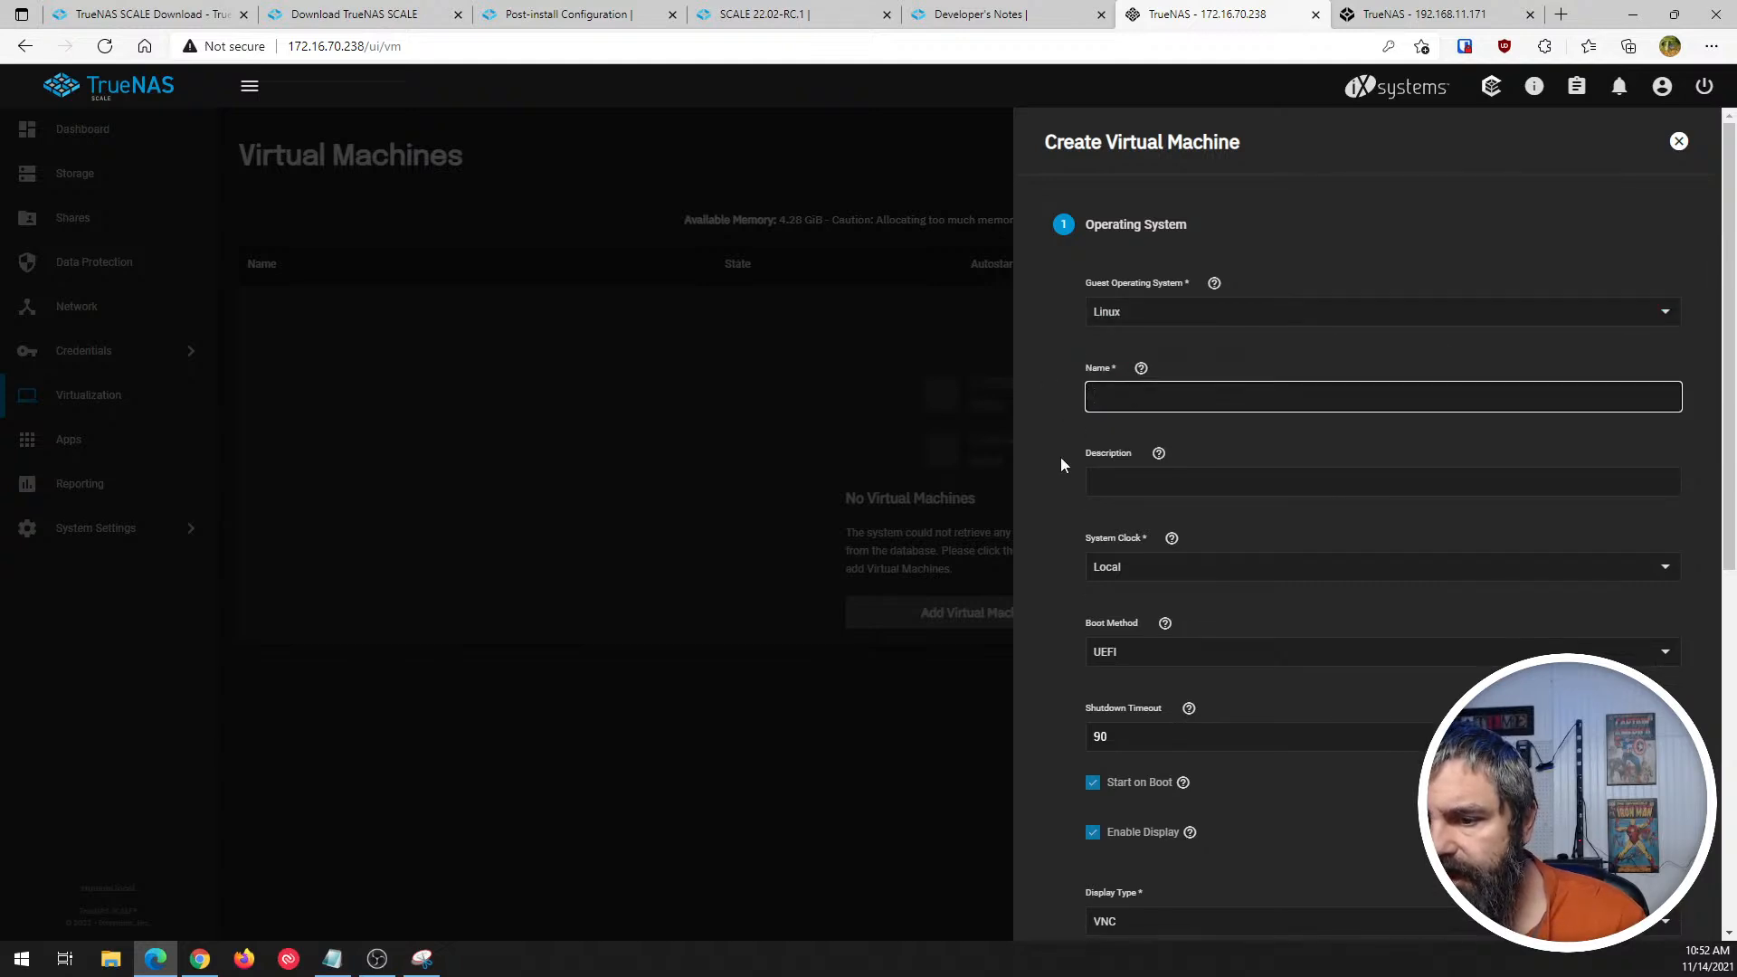
# - Review the remaining operating system settings, the available display types, and the list of other virtual machine setup sections
pyautogui.scroll(-3, 1061, 458)
pyautogui.scroll(-1, 1066, 408)
pyautogui.scroll(-1, 1067, 409)
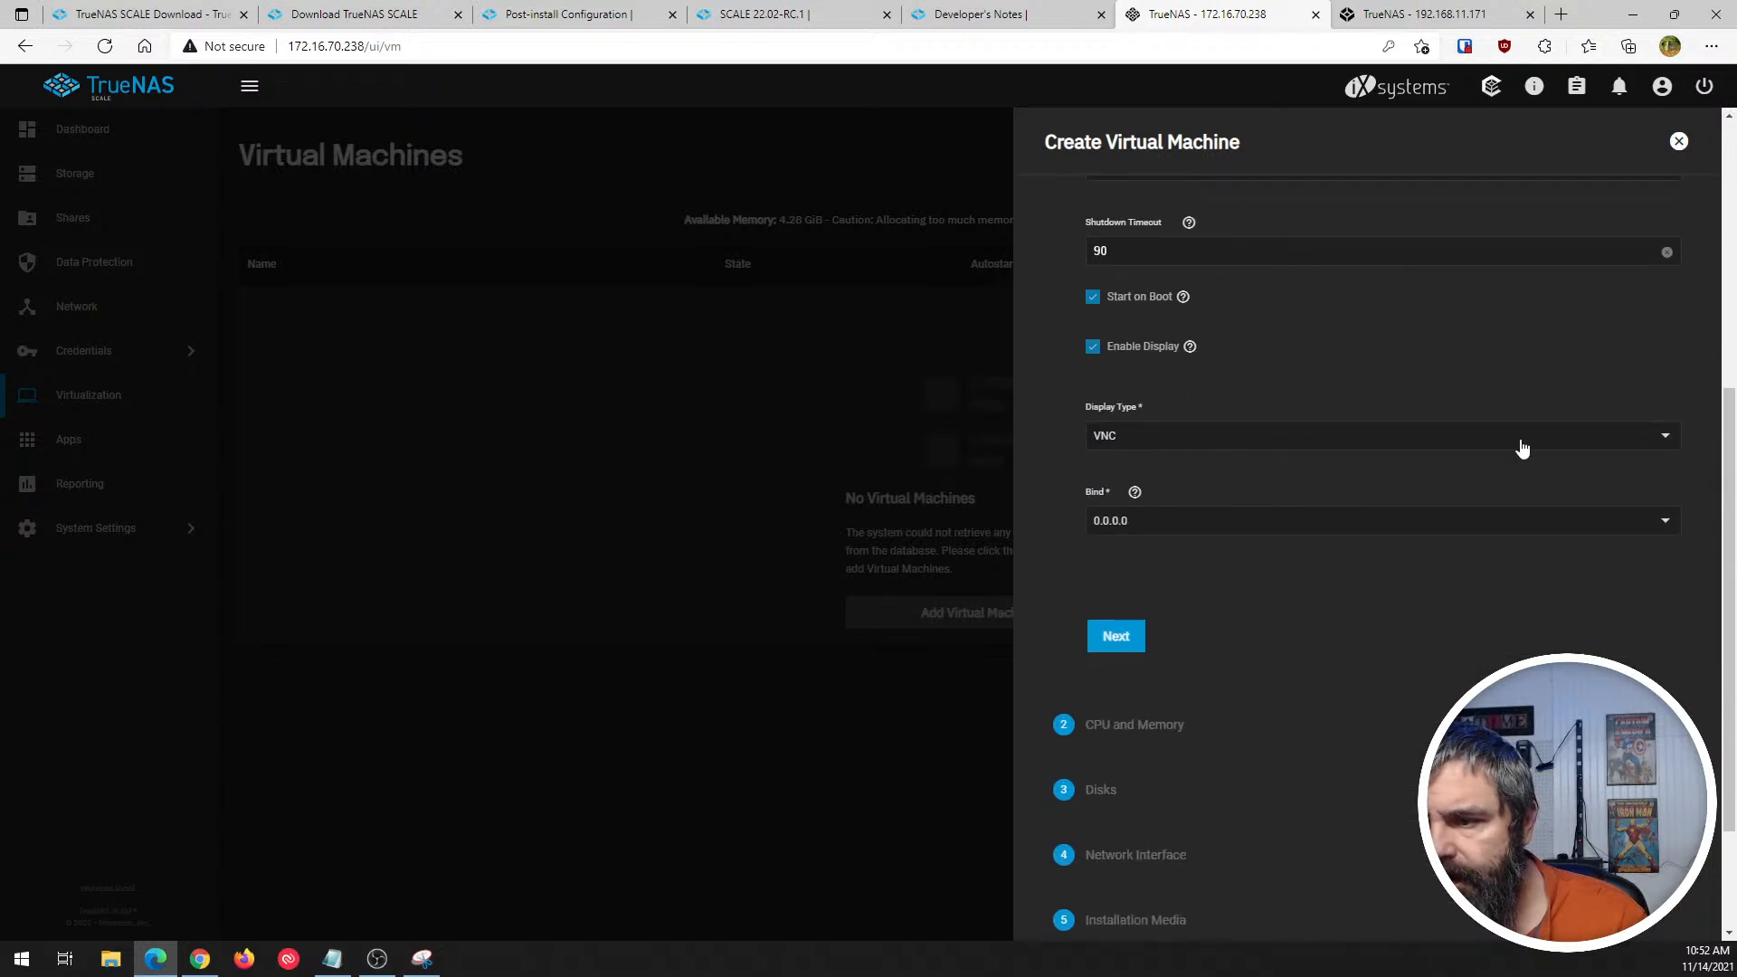
pyautogui.click(1663, 444)
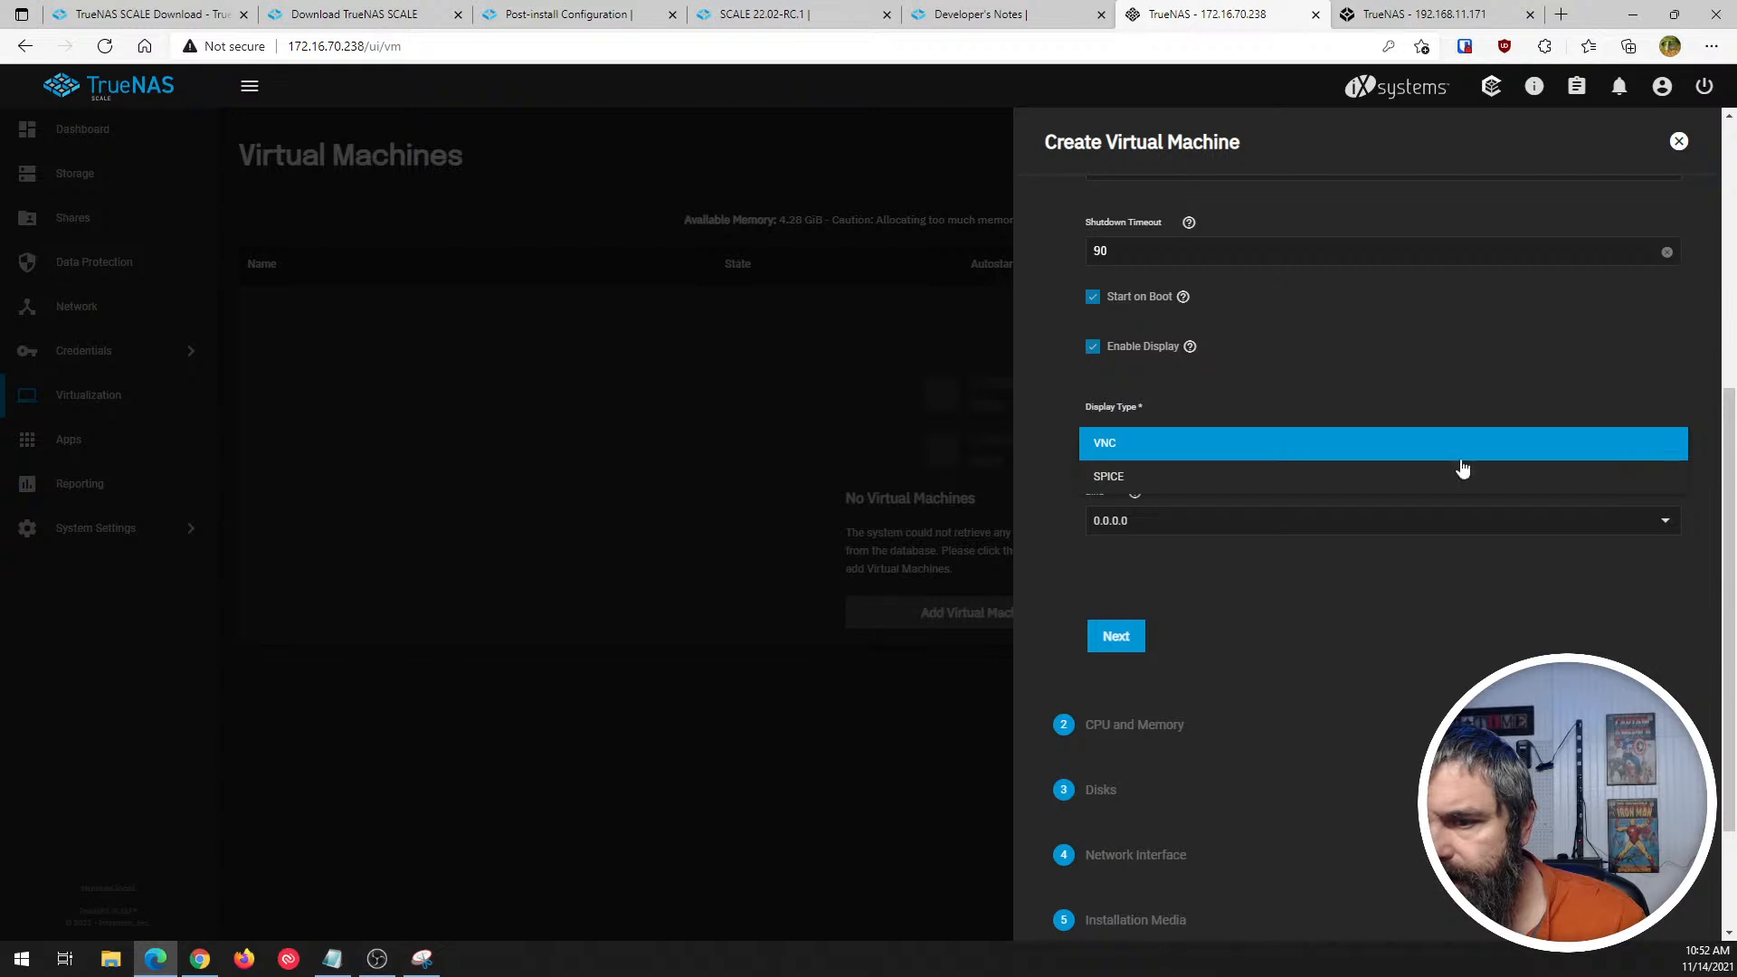
pyautogui.click(1039, 443)
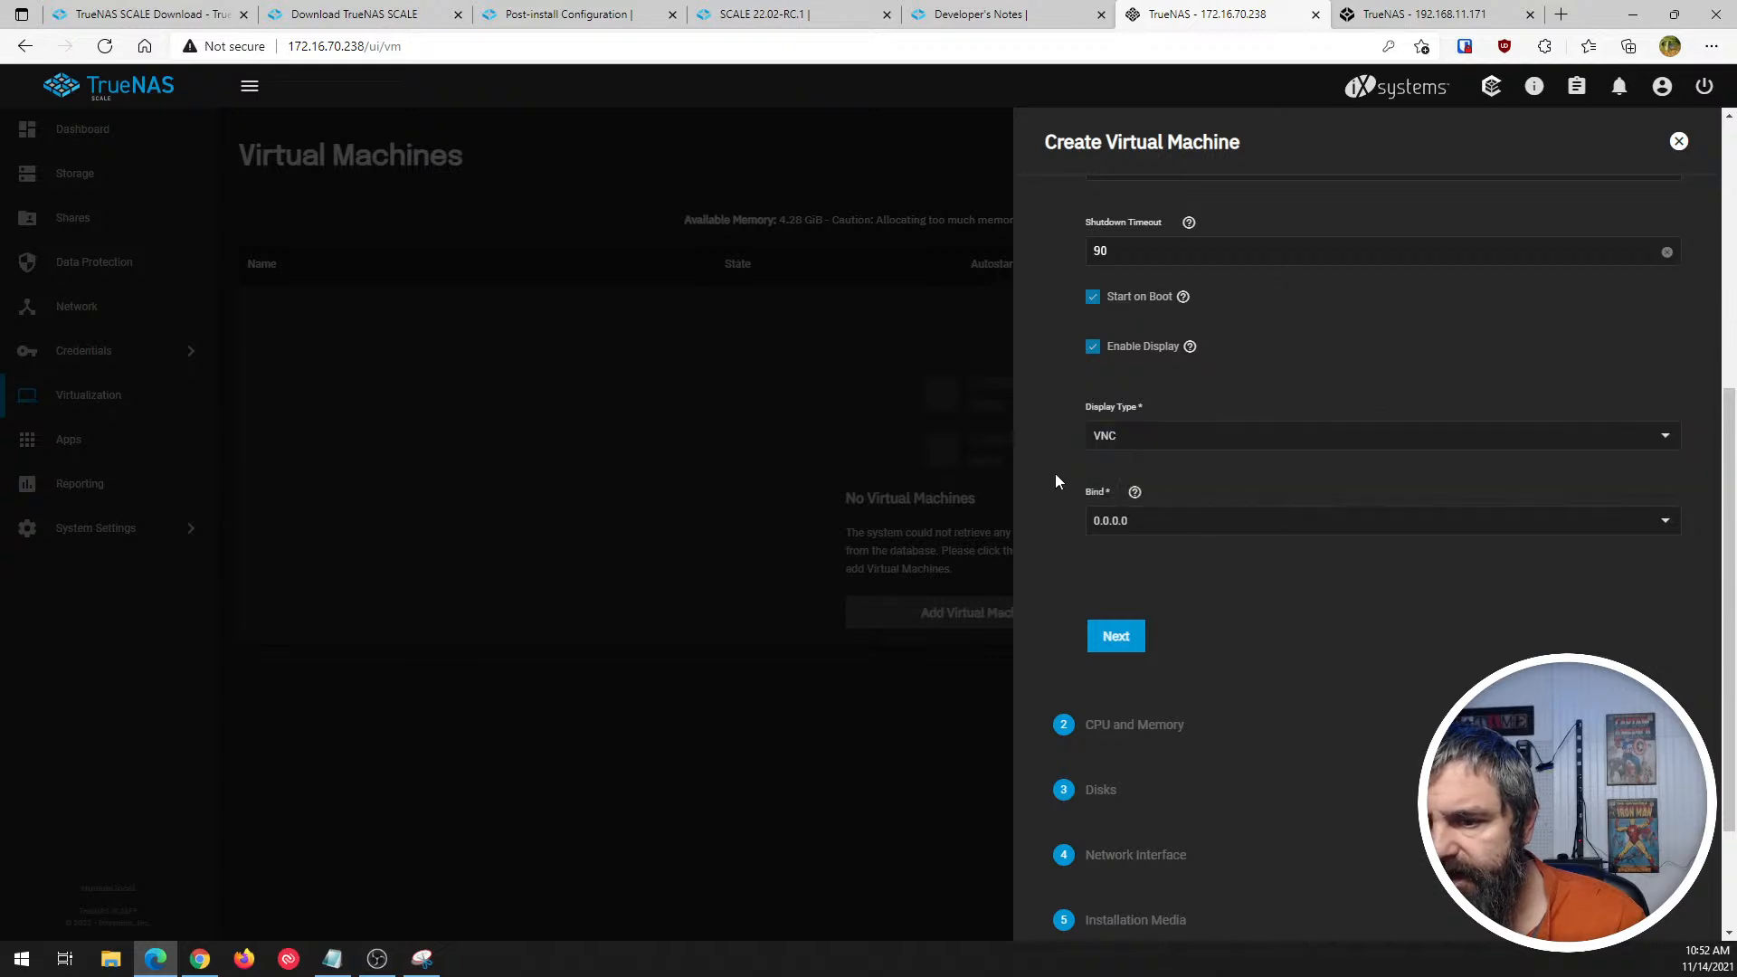
pyautogui.scroll(-2, 1221, 605)
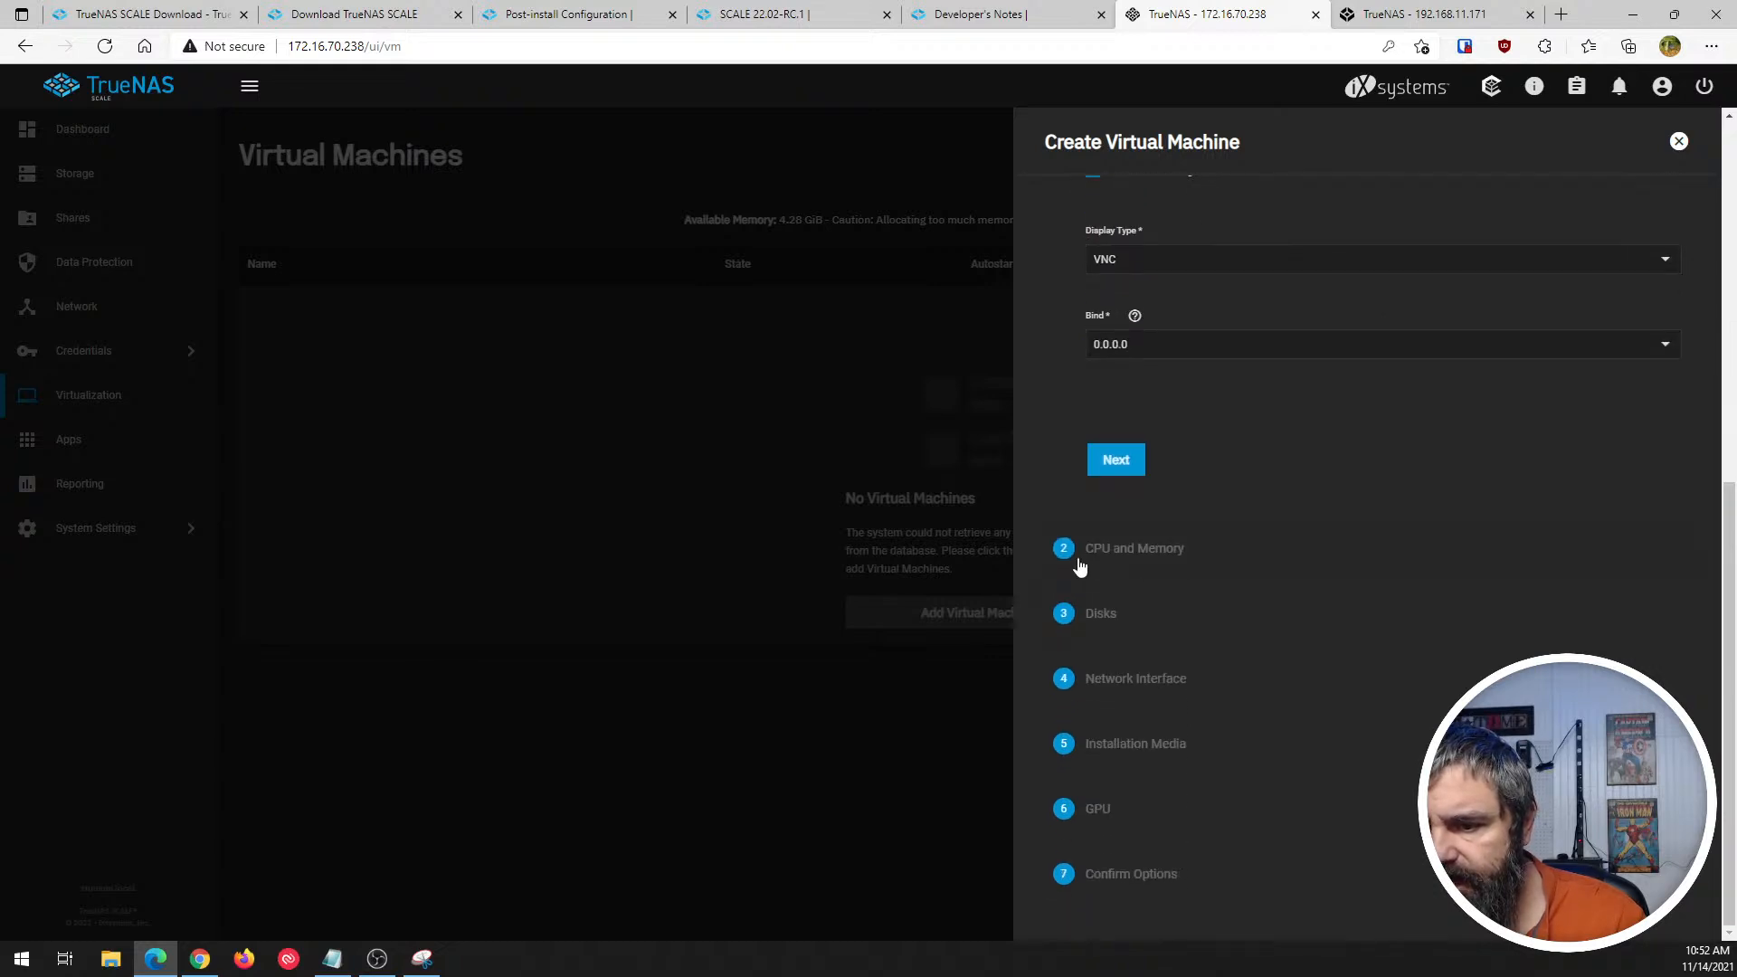
pyautogui.scroll(7, 1206, 539)
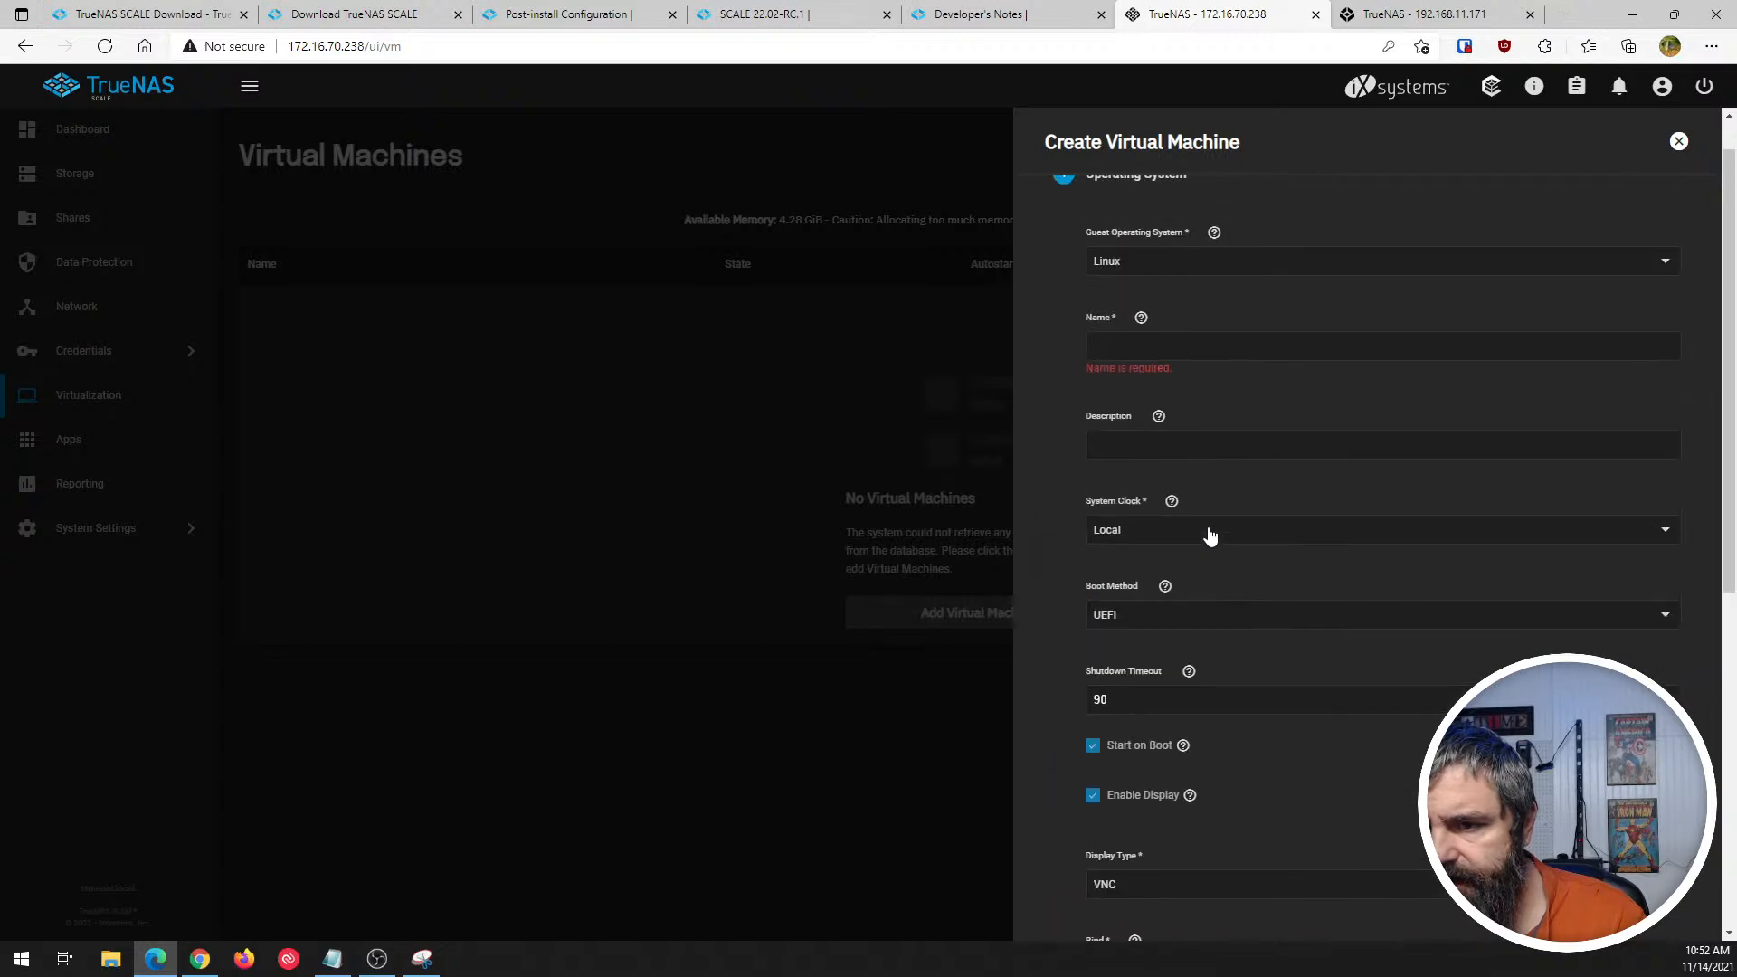
# - Name the virtual machine tst and proceed to the CPU and Memory settings
pyautogui.click(1118, 351)
pyautogui.write('tst')
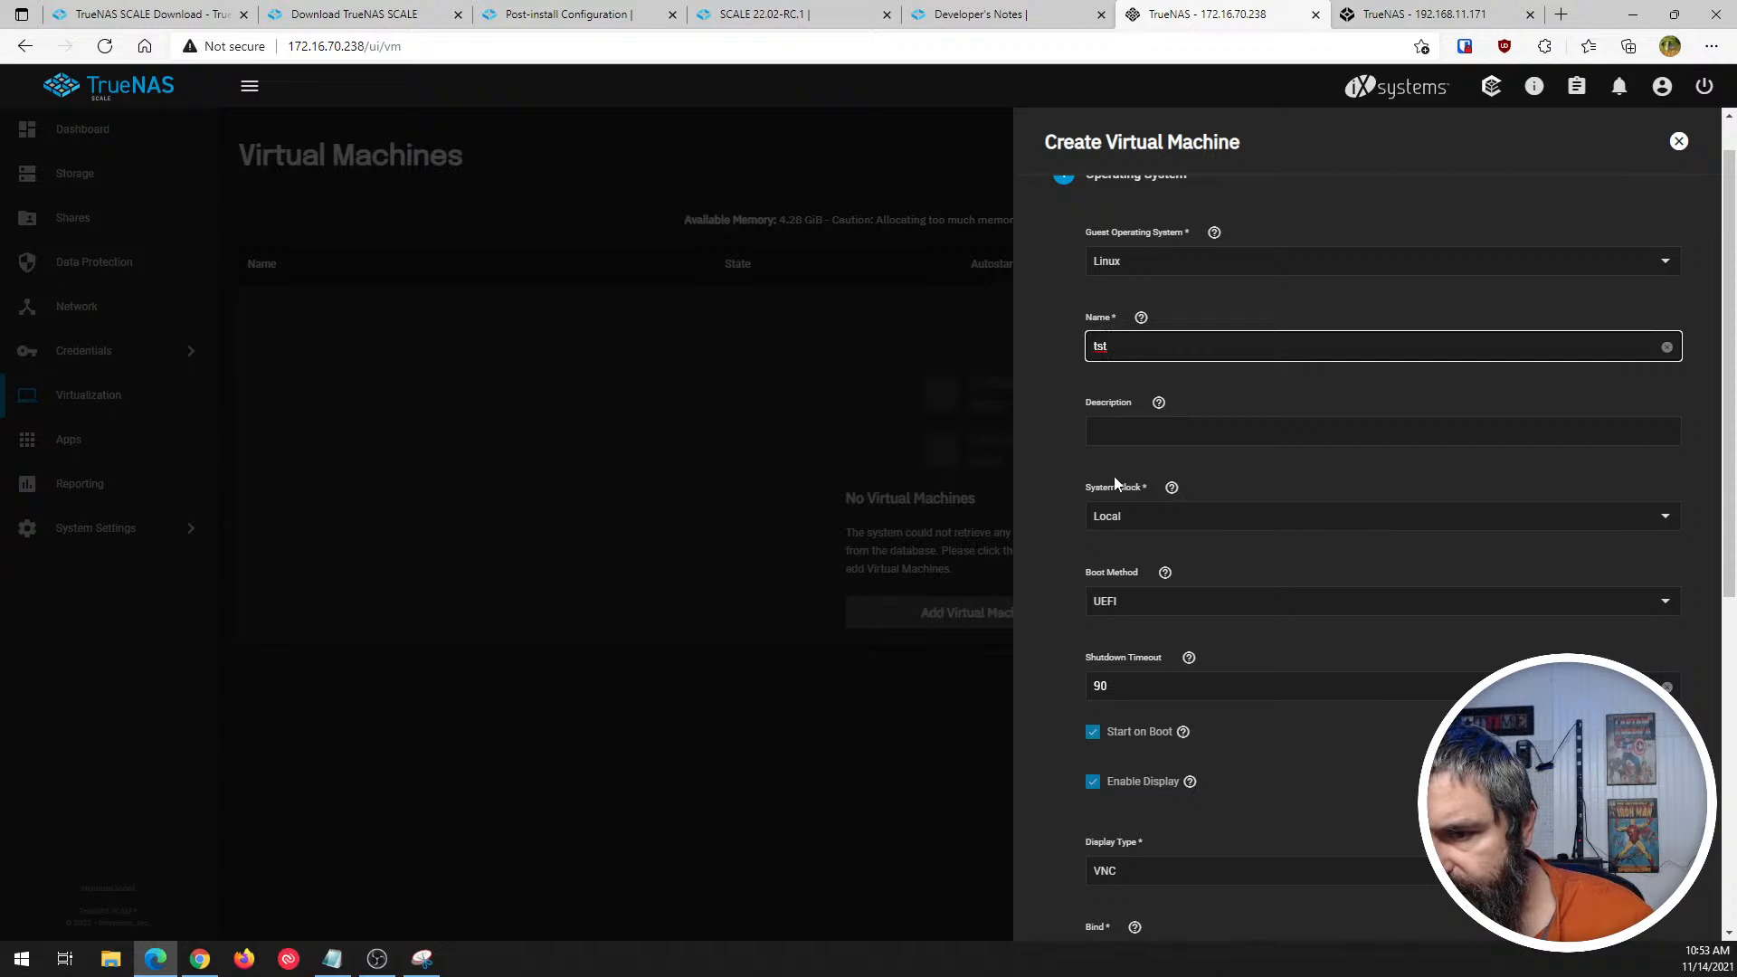
pyautogui.scroll(-1, 1118, 475)
pyautogui.scroll(-5, 1091, 443)
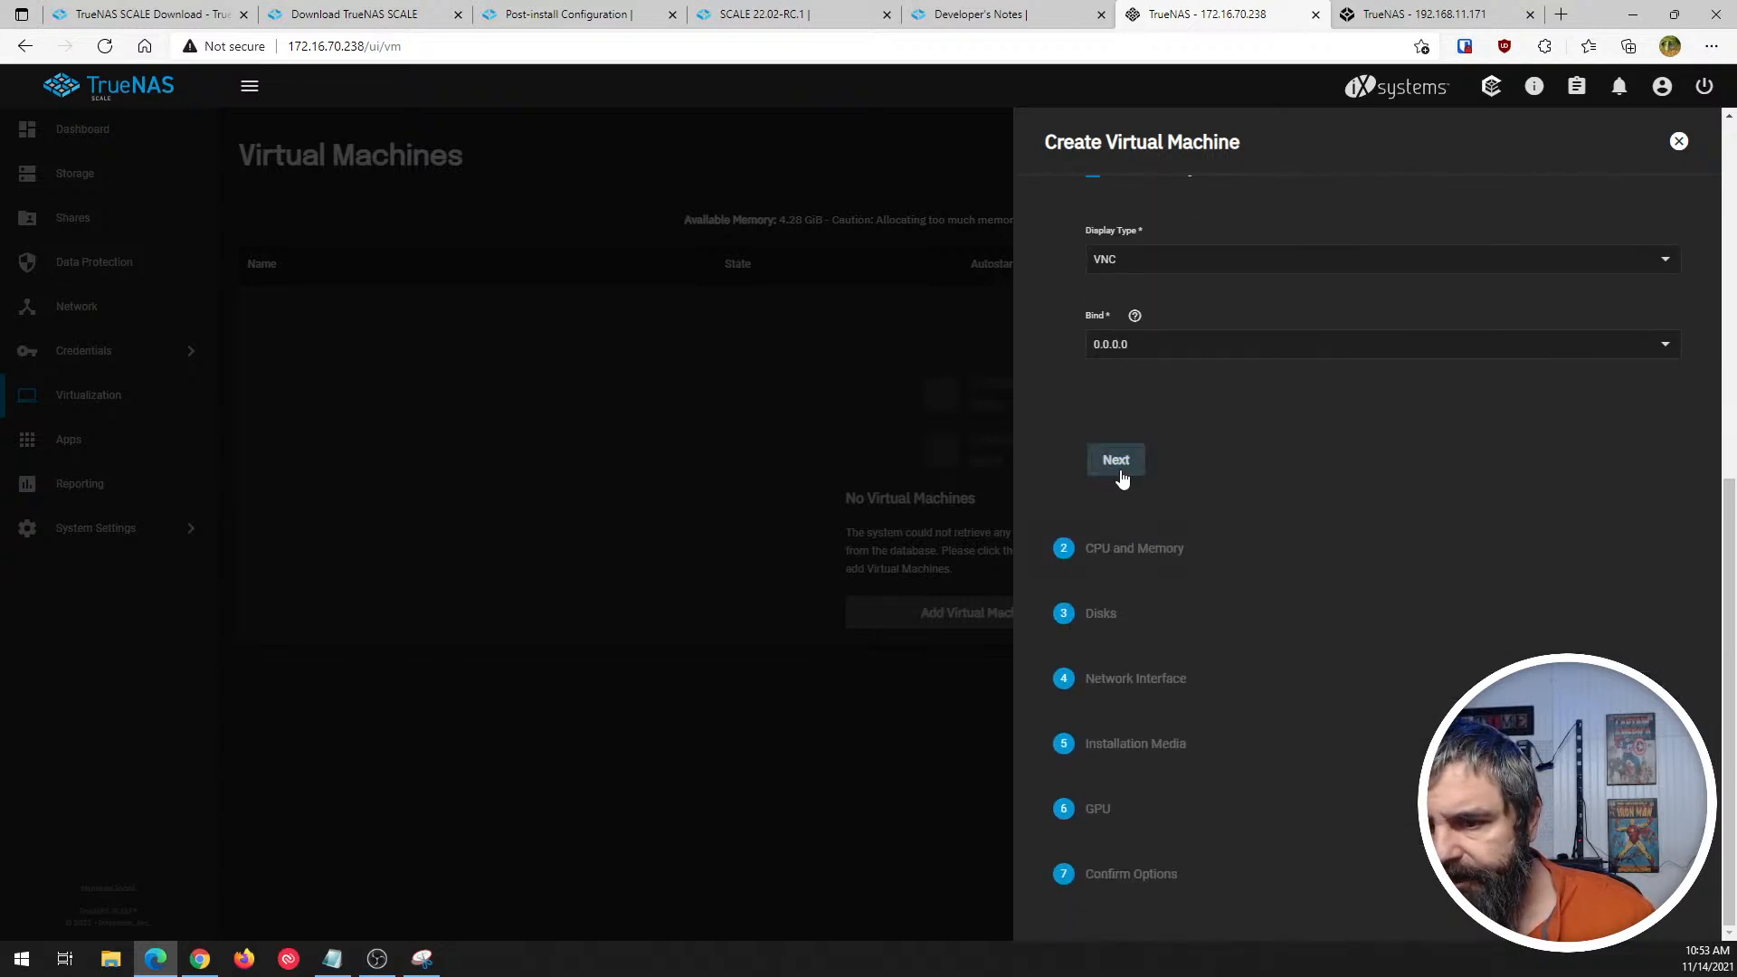
pyautogui.click(1119, 466)
pyautogui.scroll(5, 1123, 446)
pyautogui.scroll(1, 1123, 447)
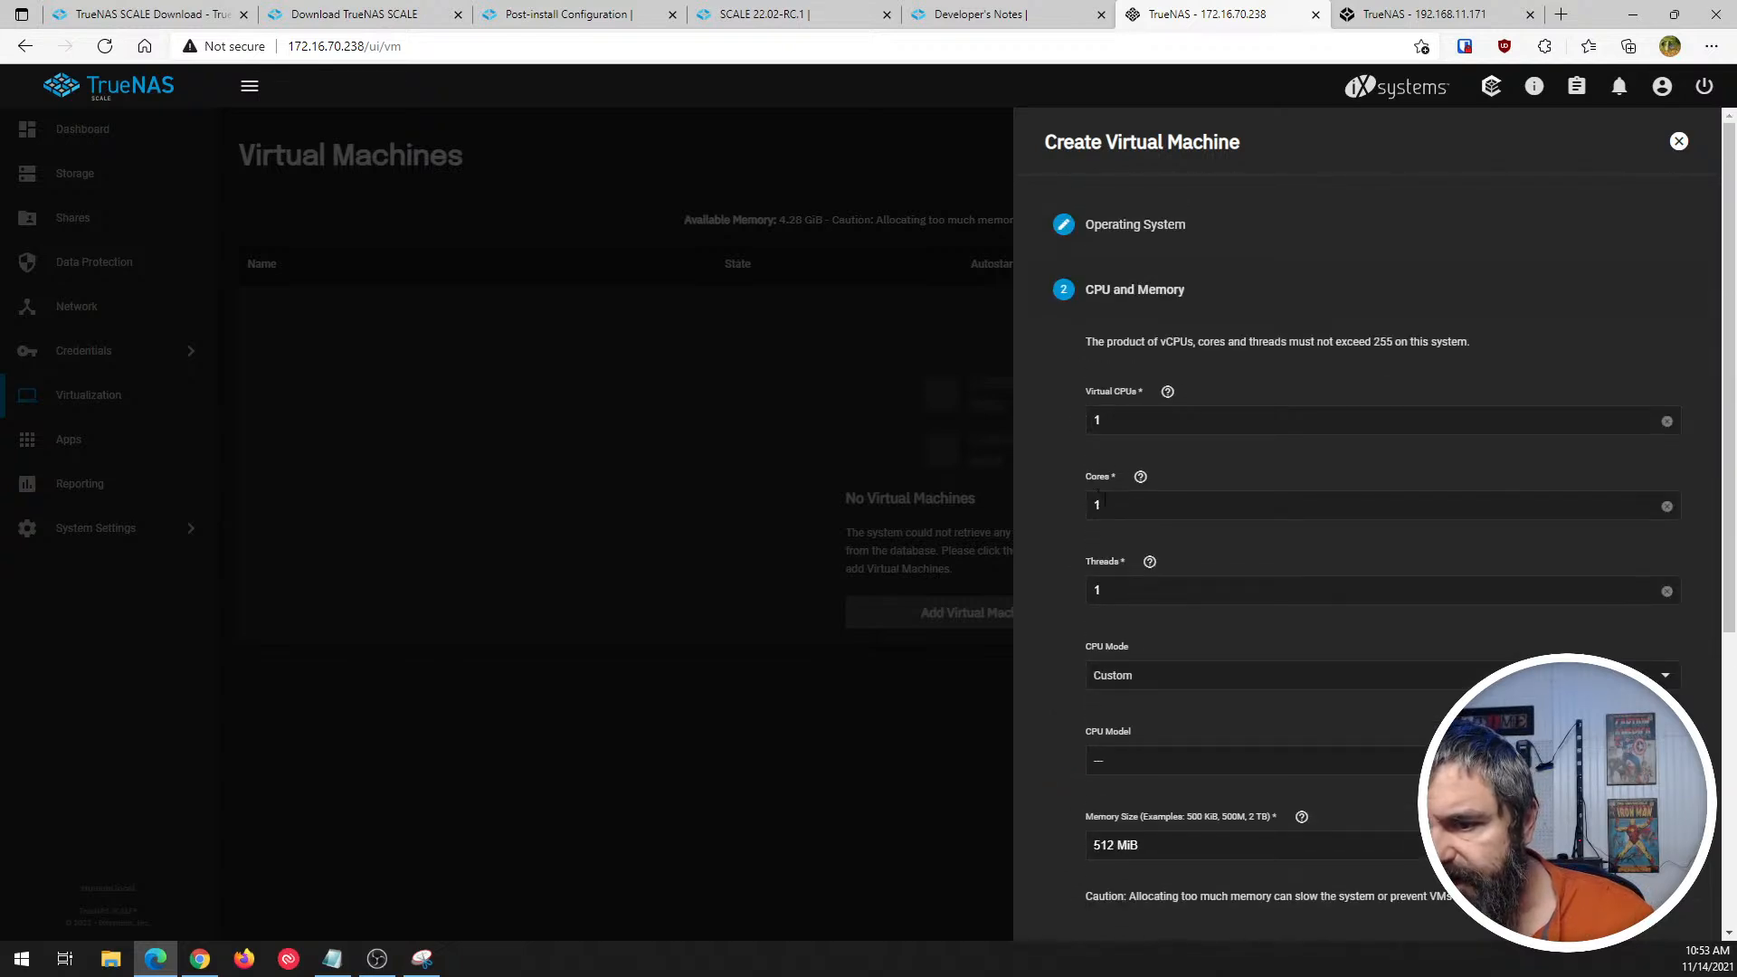
# - Review the CPU mode and CPU model choices and the memory size, keep the defaults, and continue to the Disks settings
pyautogui.scroll(-3, 1115, 515)
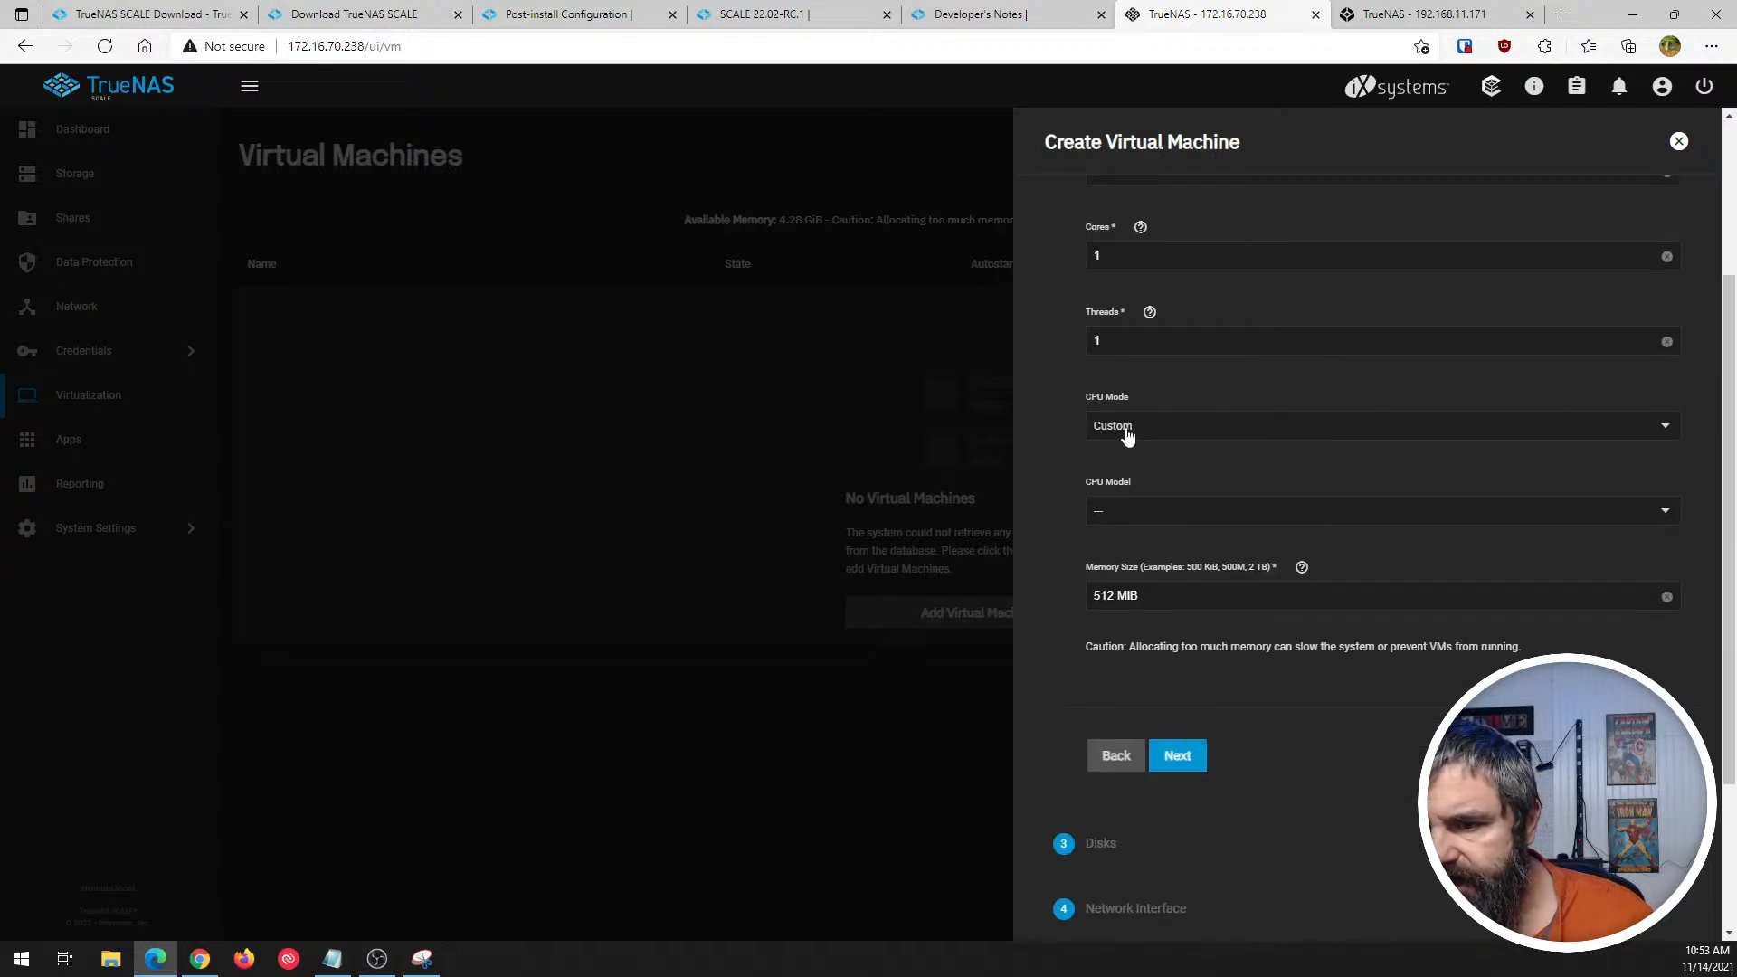
pyautogui.click(1128, 436)
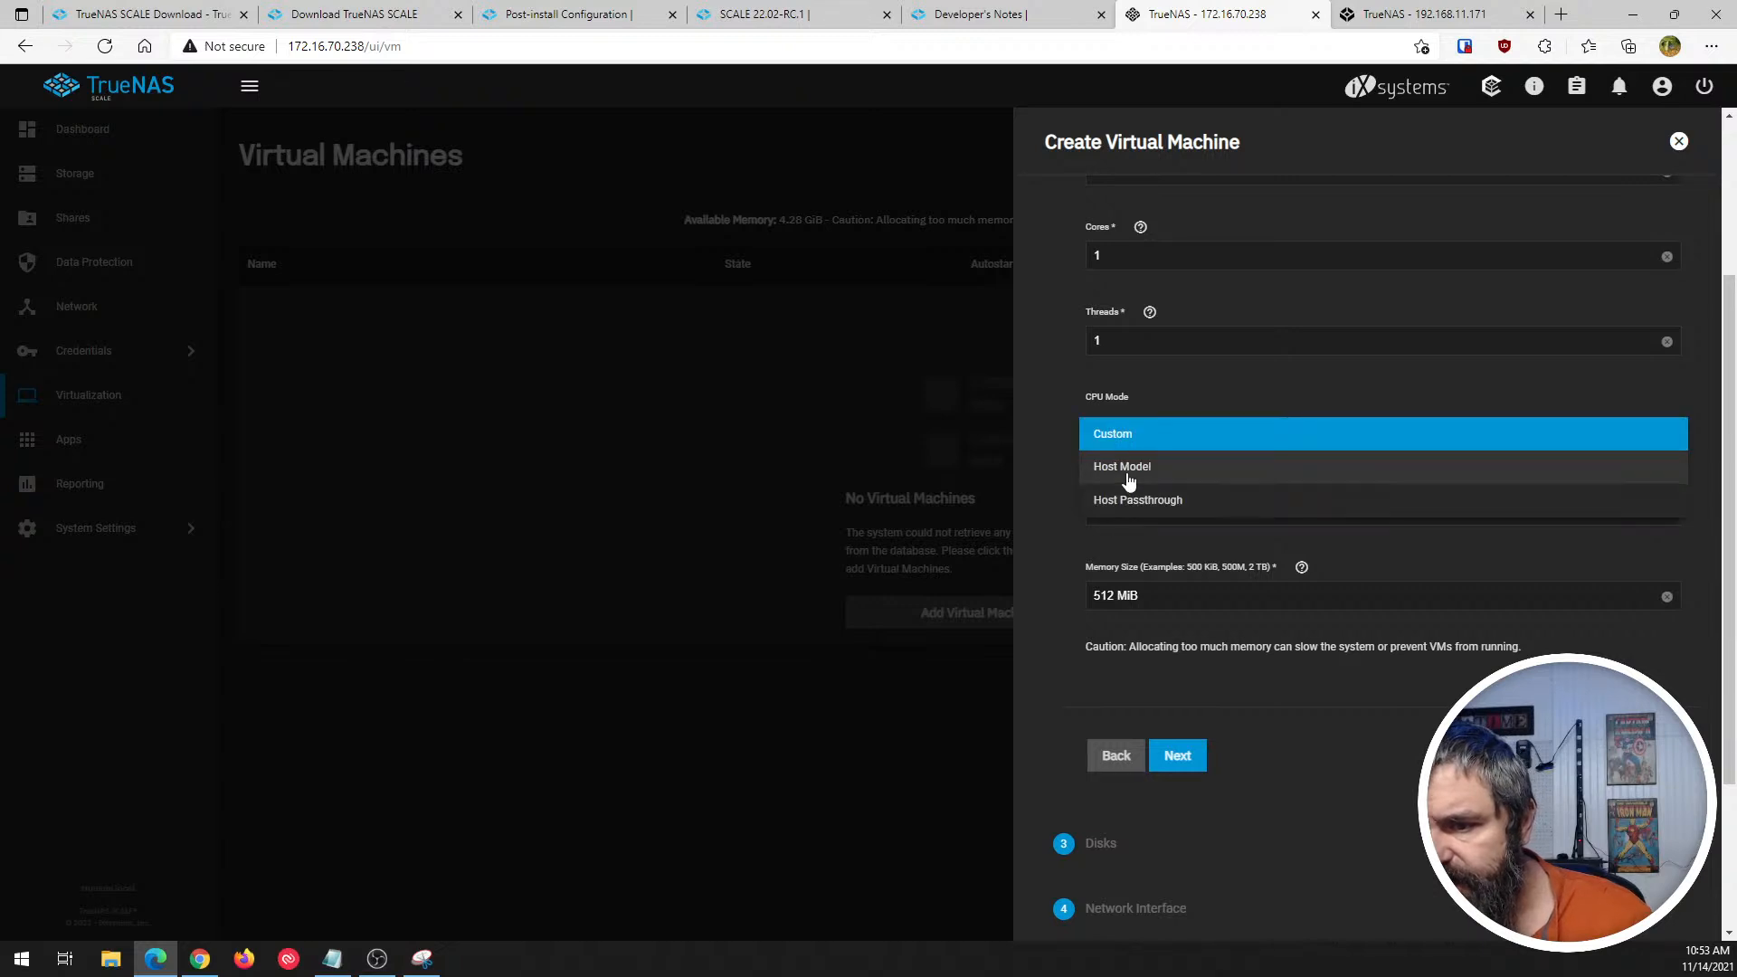
pyautogui.click(1055, 387)
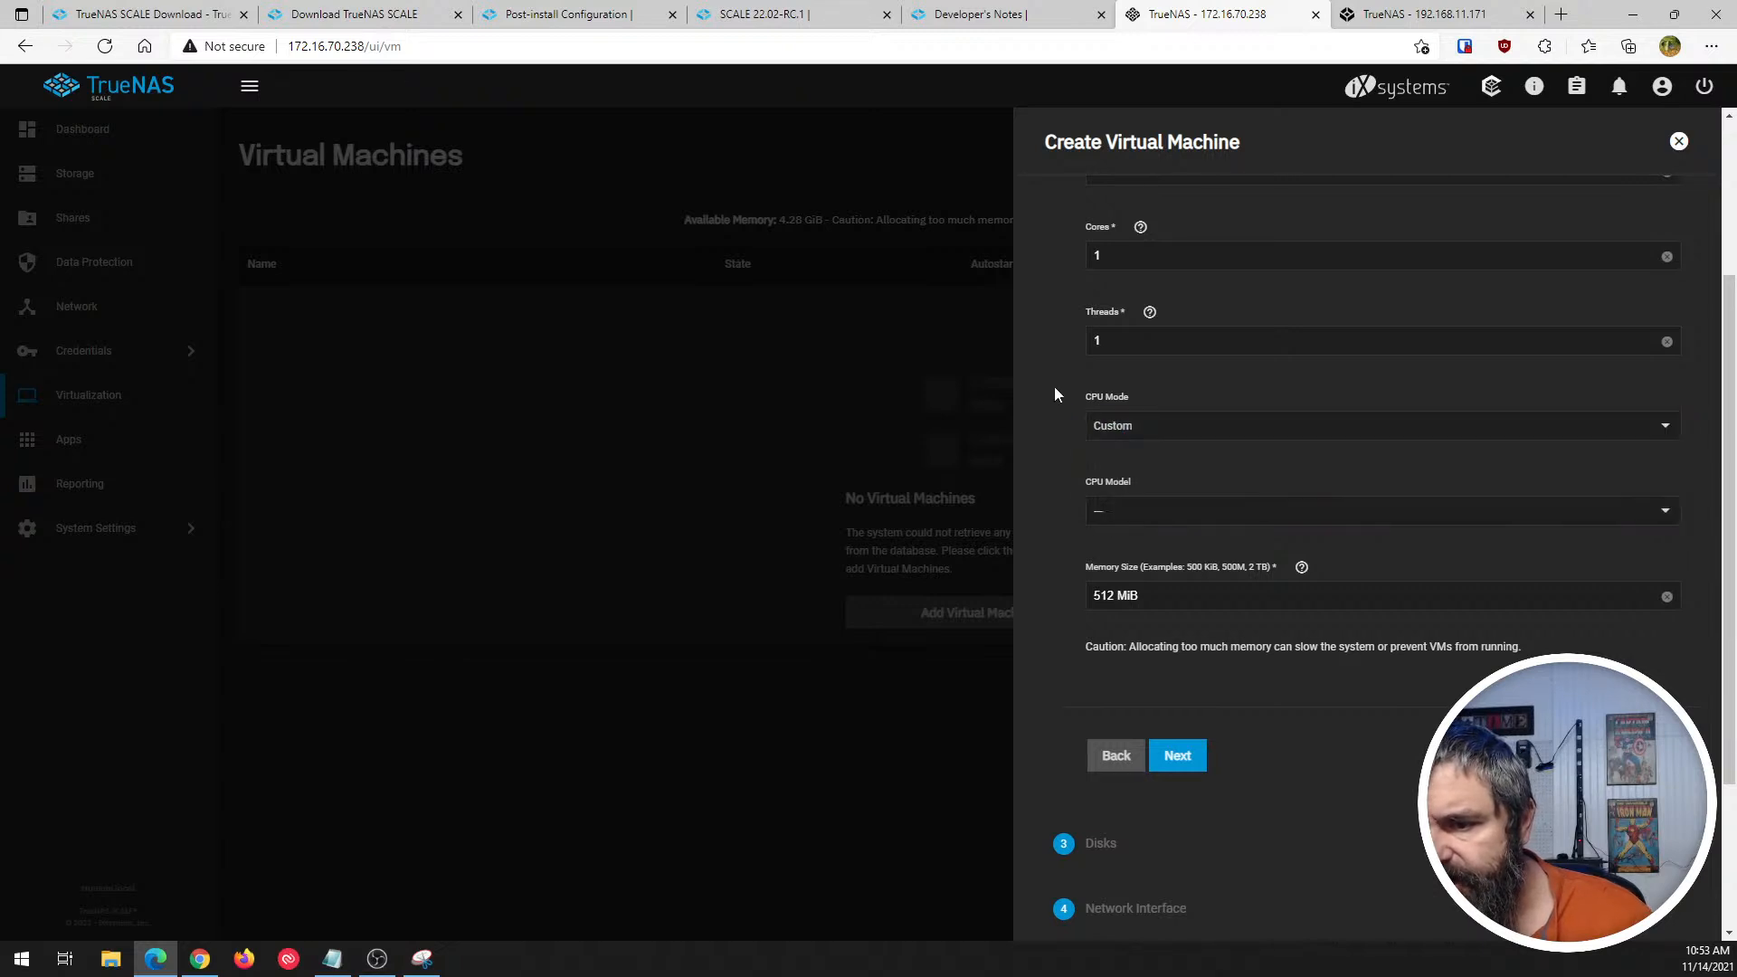
pyautogui.click(1114, 512)
pyautogui.click(1046, 447)
pyautogui.scroll(-3, 1055, 525)
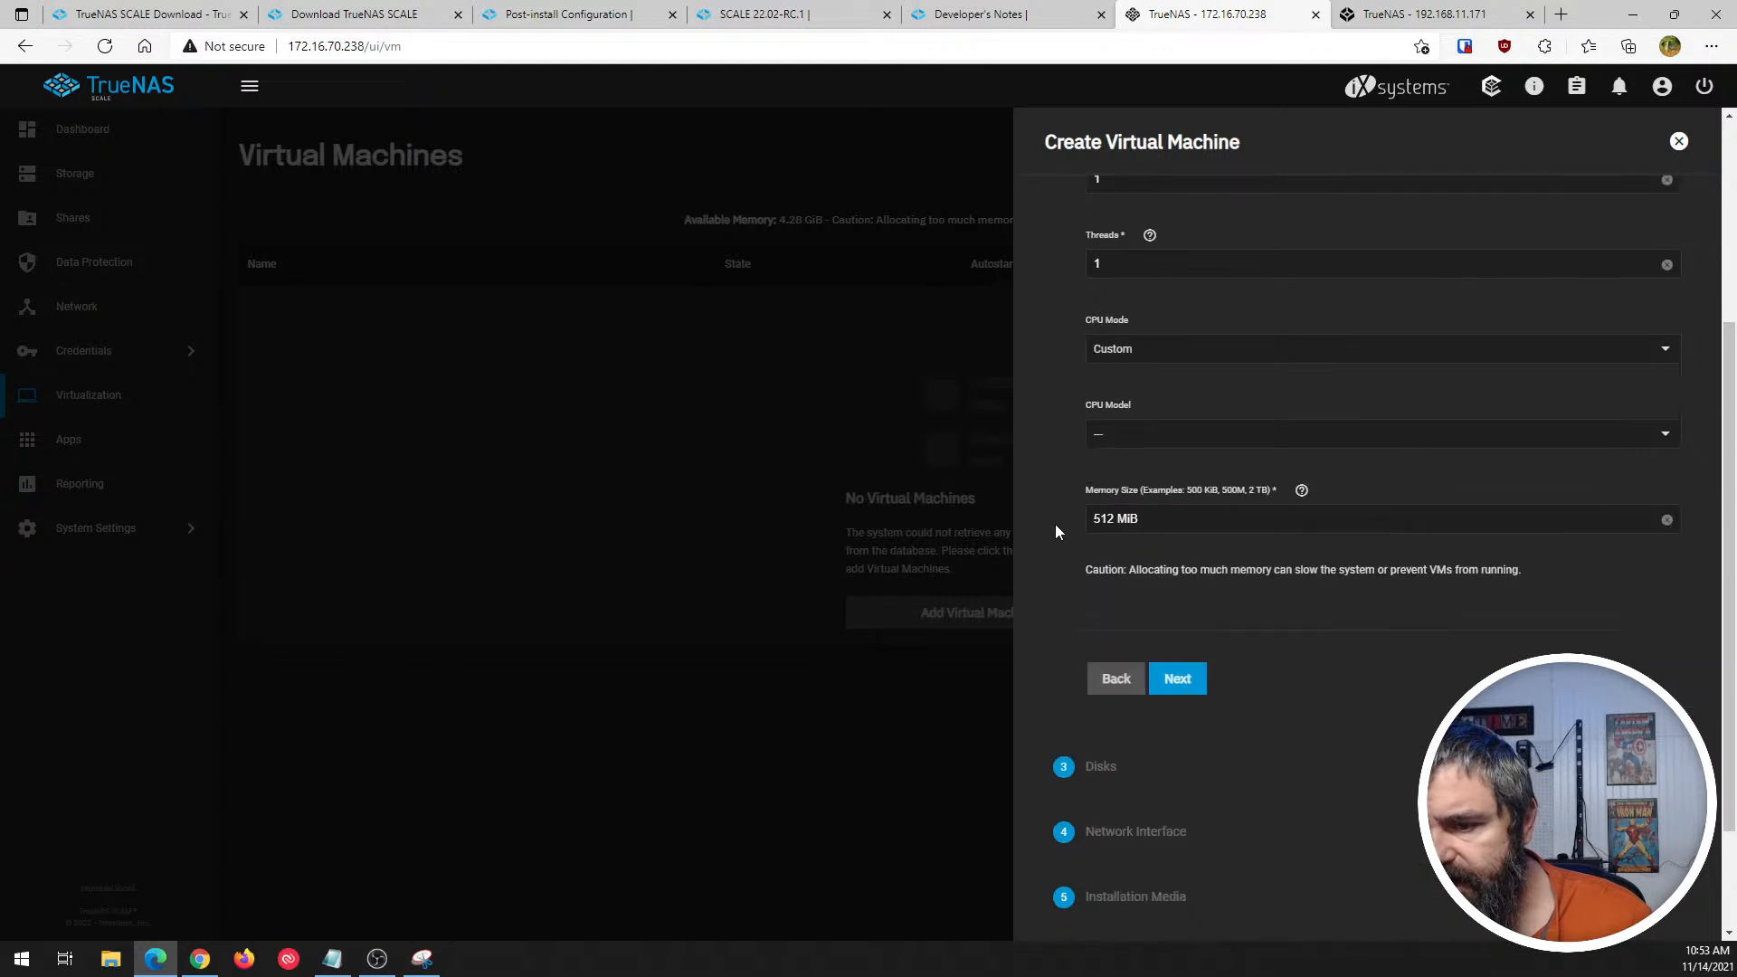
pyautogui.click(1167, 524)
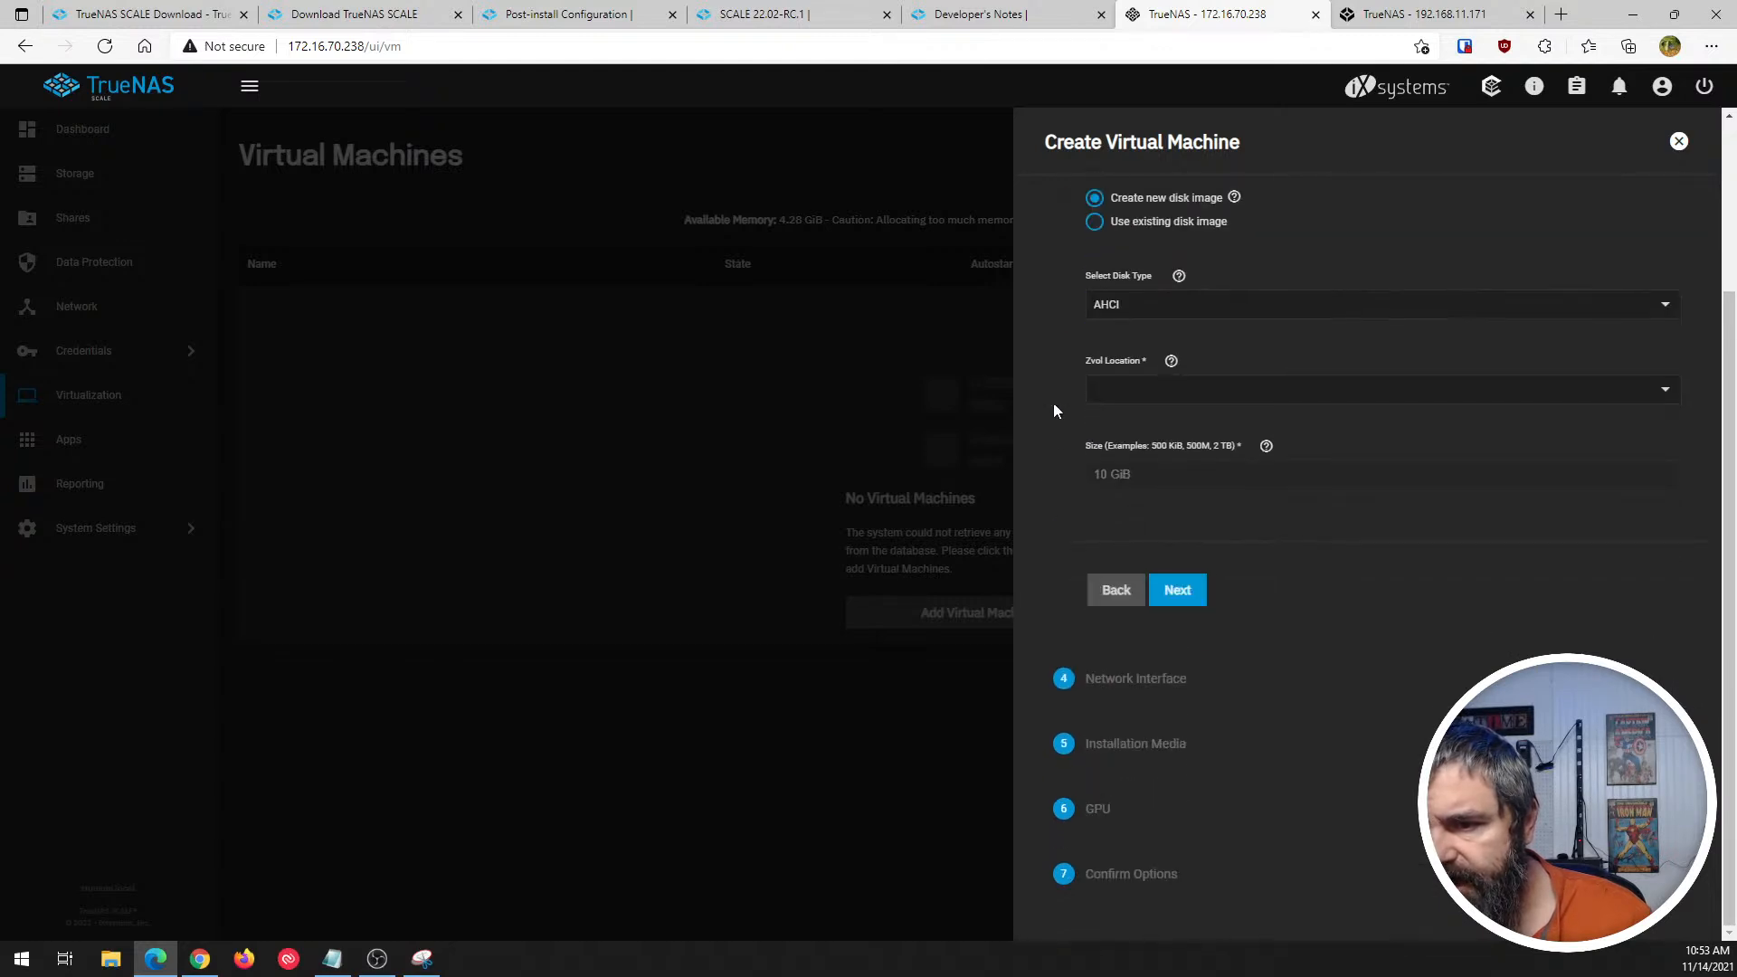
# - Review the disk image options, set the Zvol location to Tank, and continue to the Network Interface settings
pyautogui.scroll(2, 1053, 401)
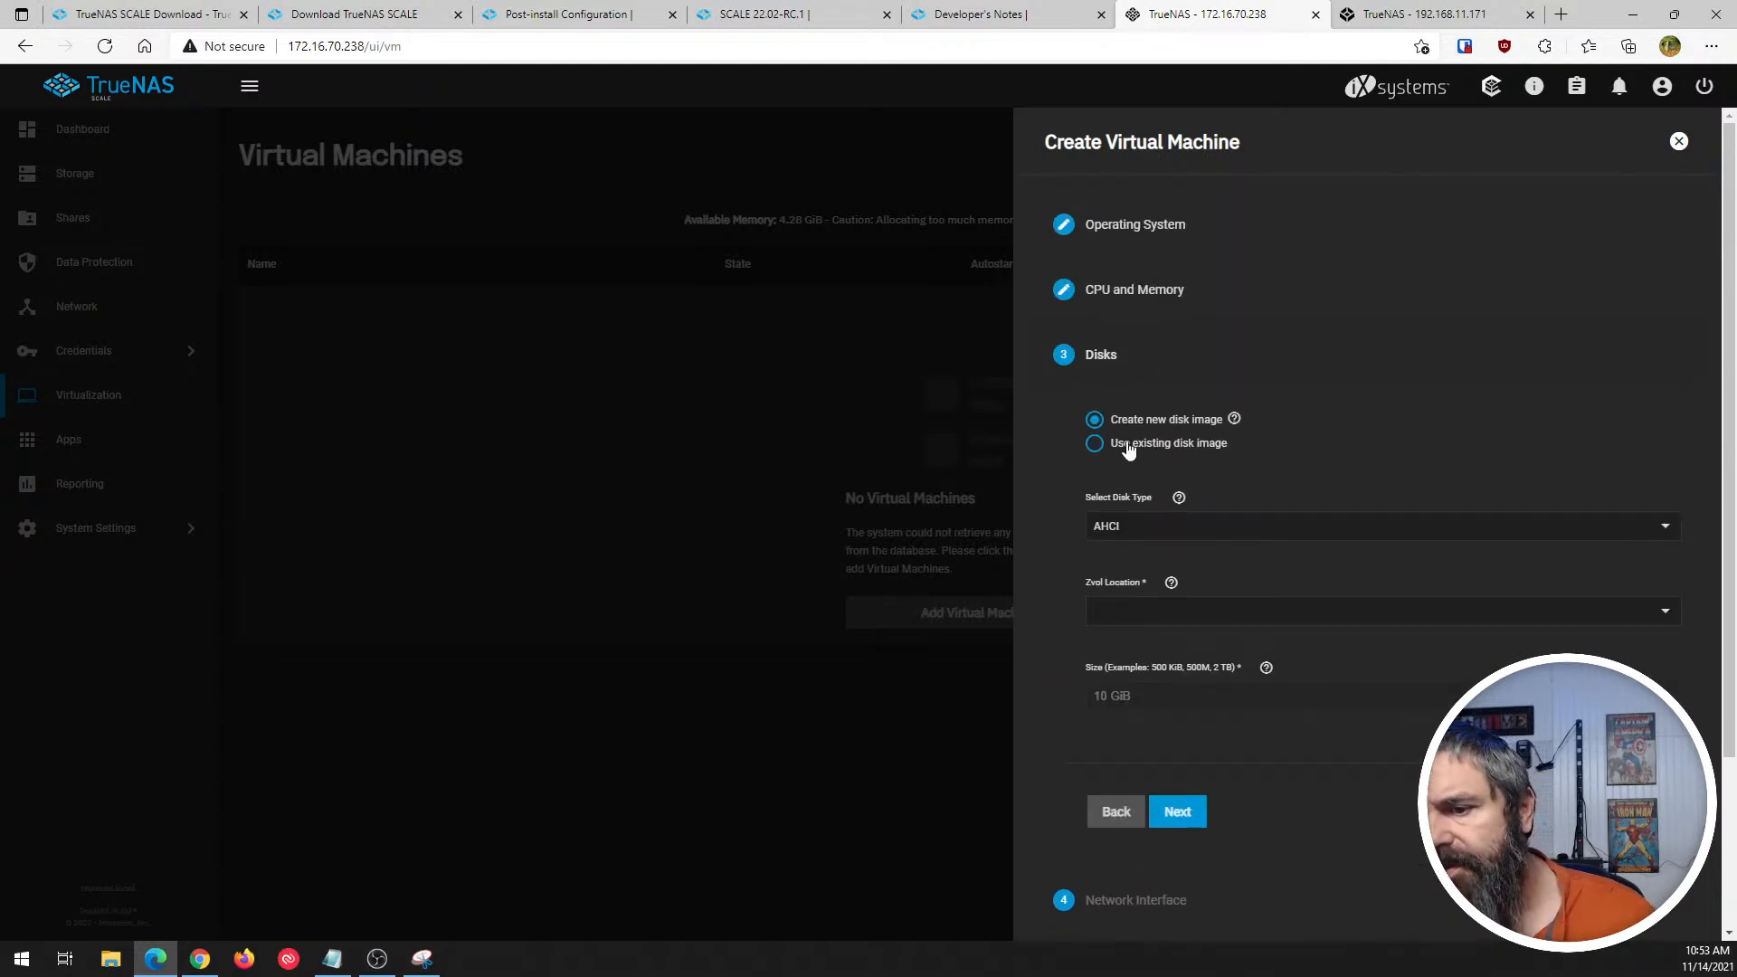
pyautogui.scroll(-1, 1121, 470)
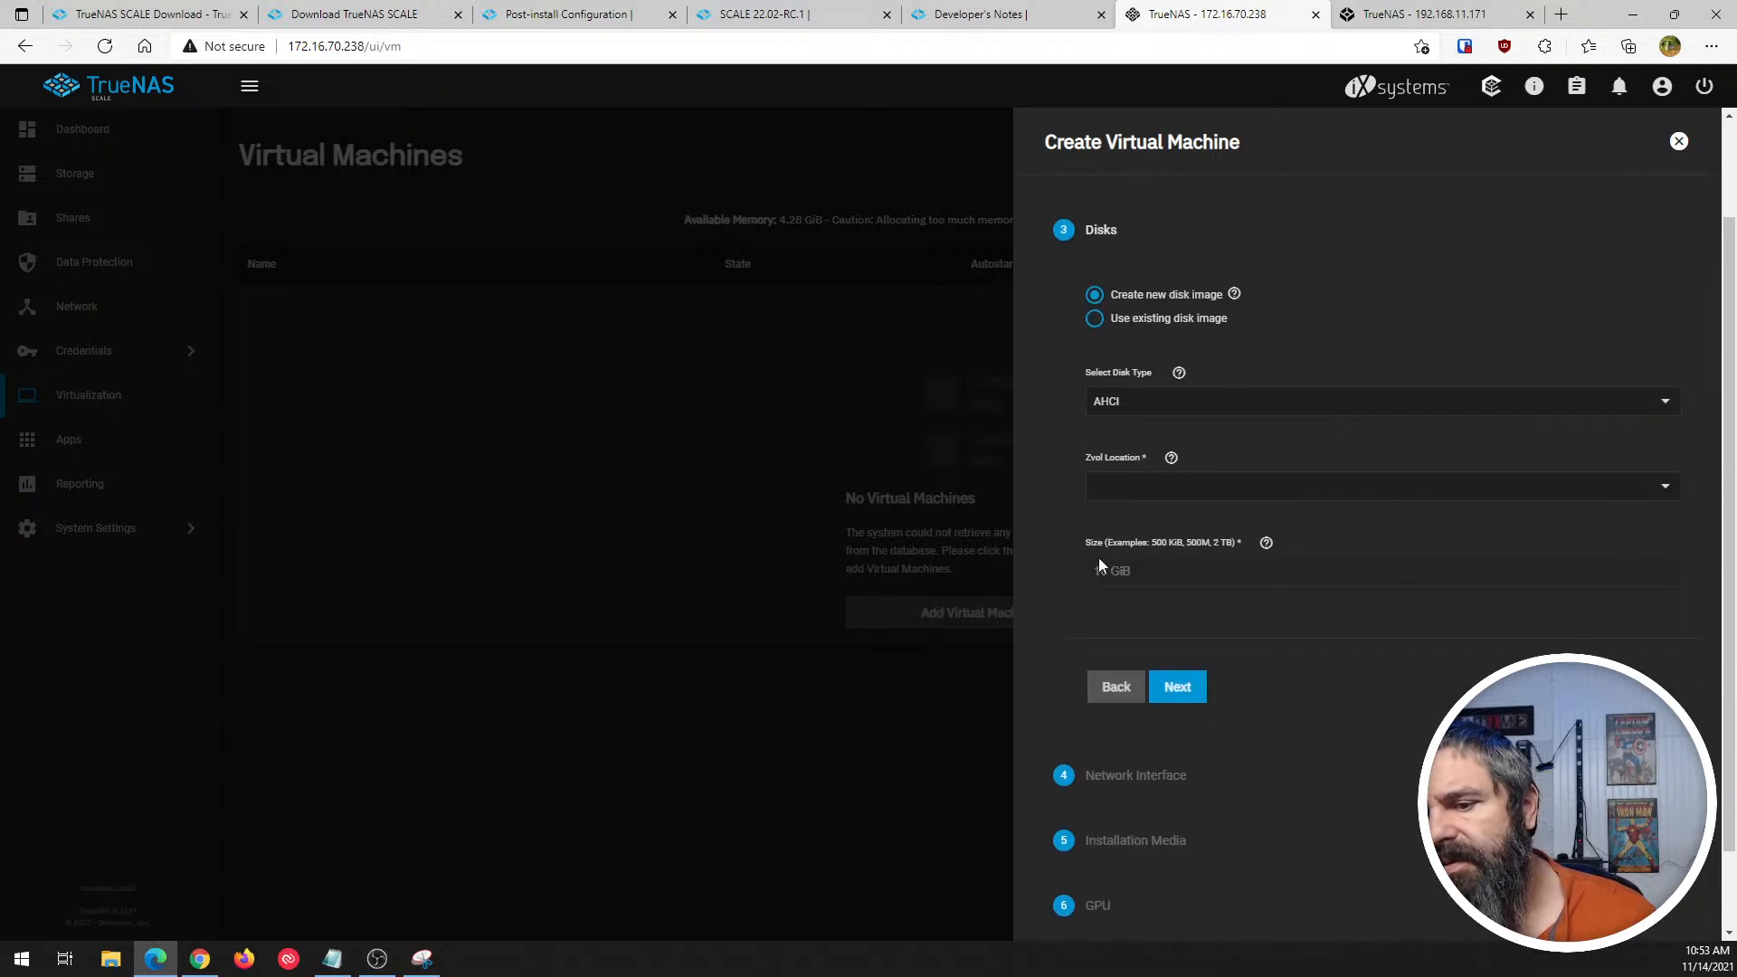
pyautogui.scroll(-2, 1101, 564)
pyautogui.click(1176, 588)
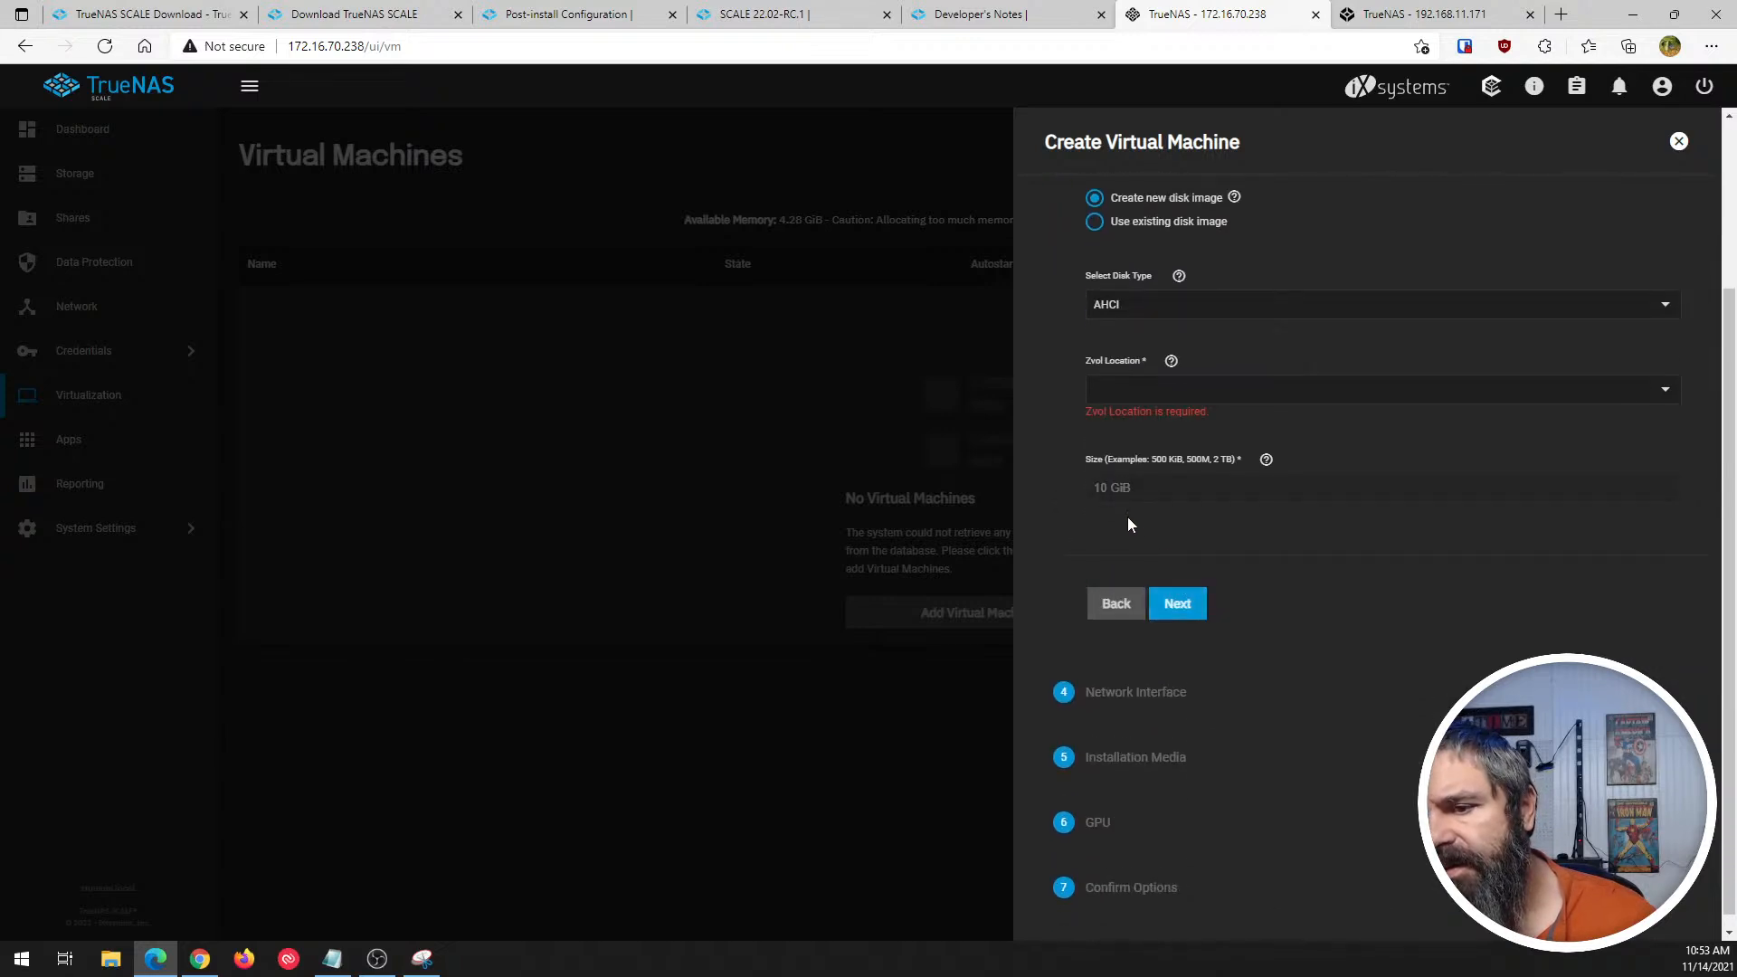
pyautogui.click(1107, 392)
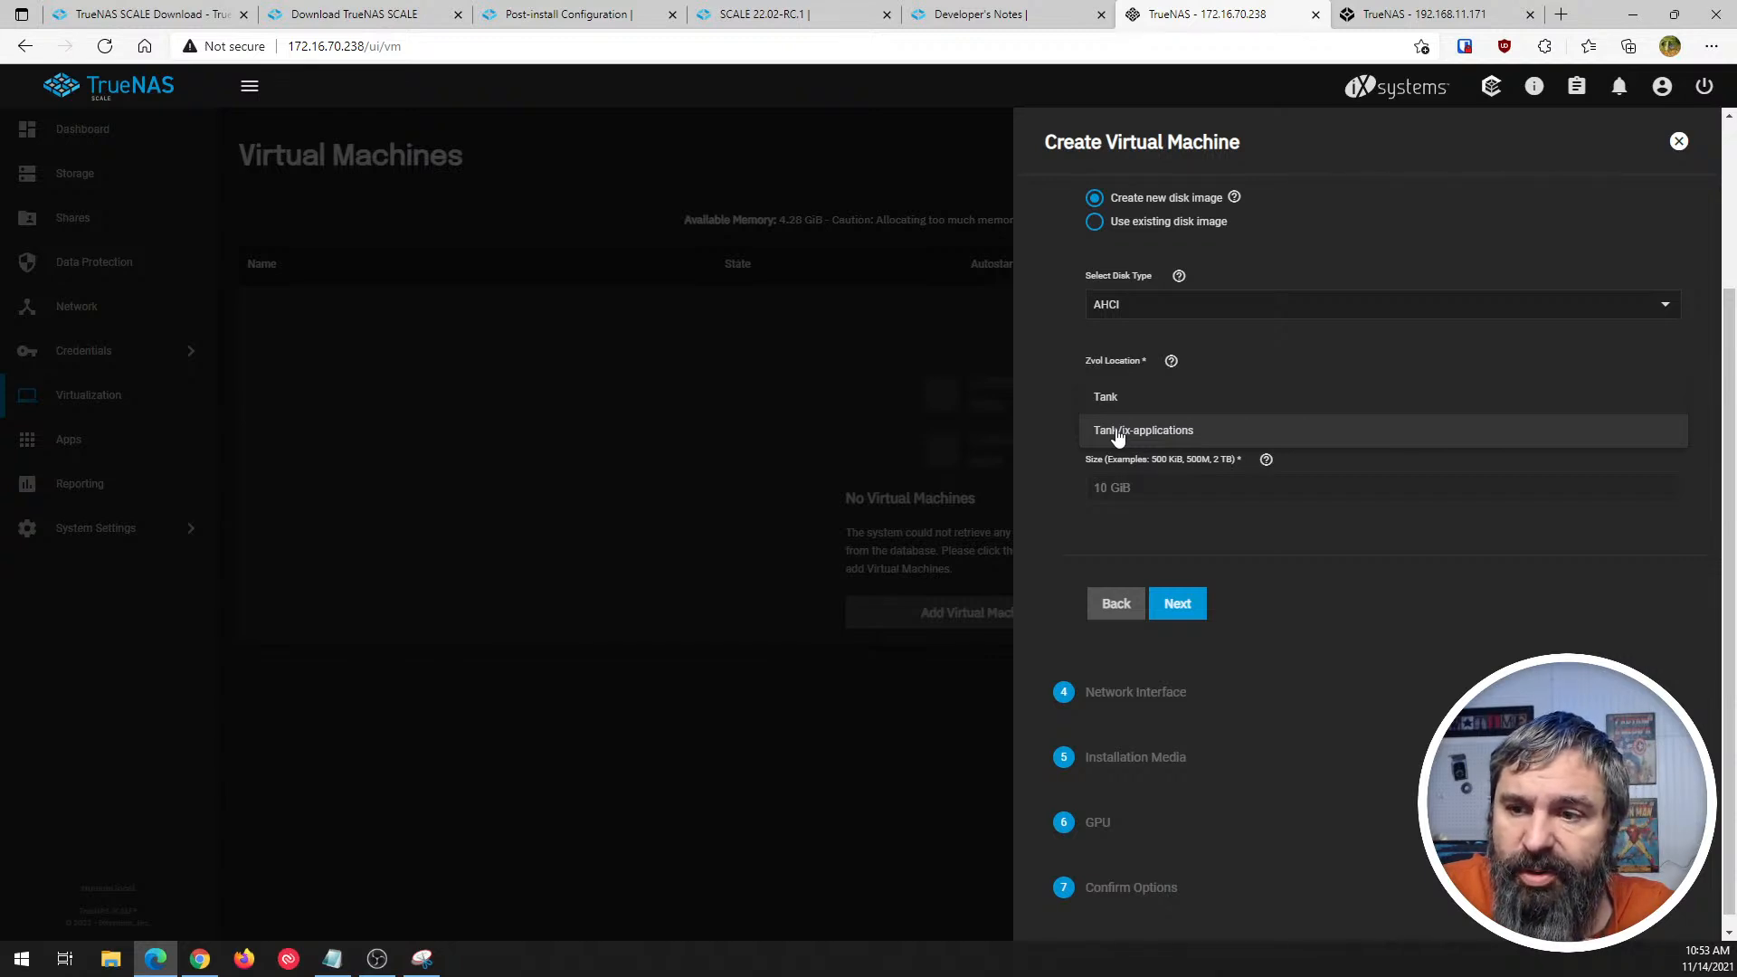
pyautogui.click(1112, 405)
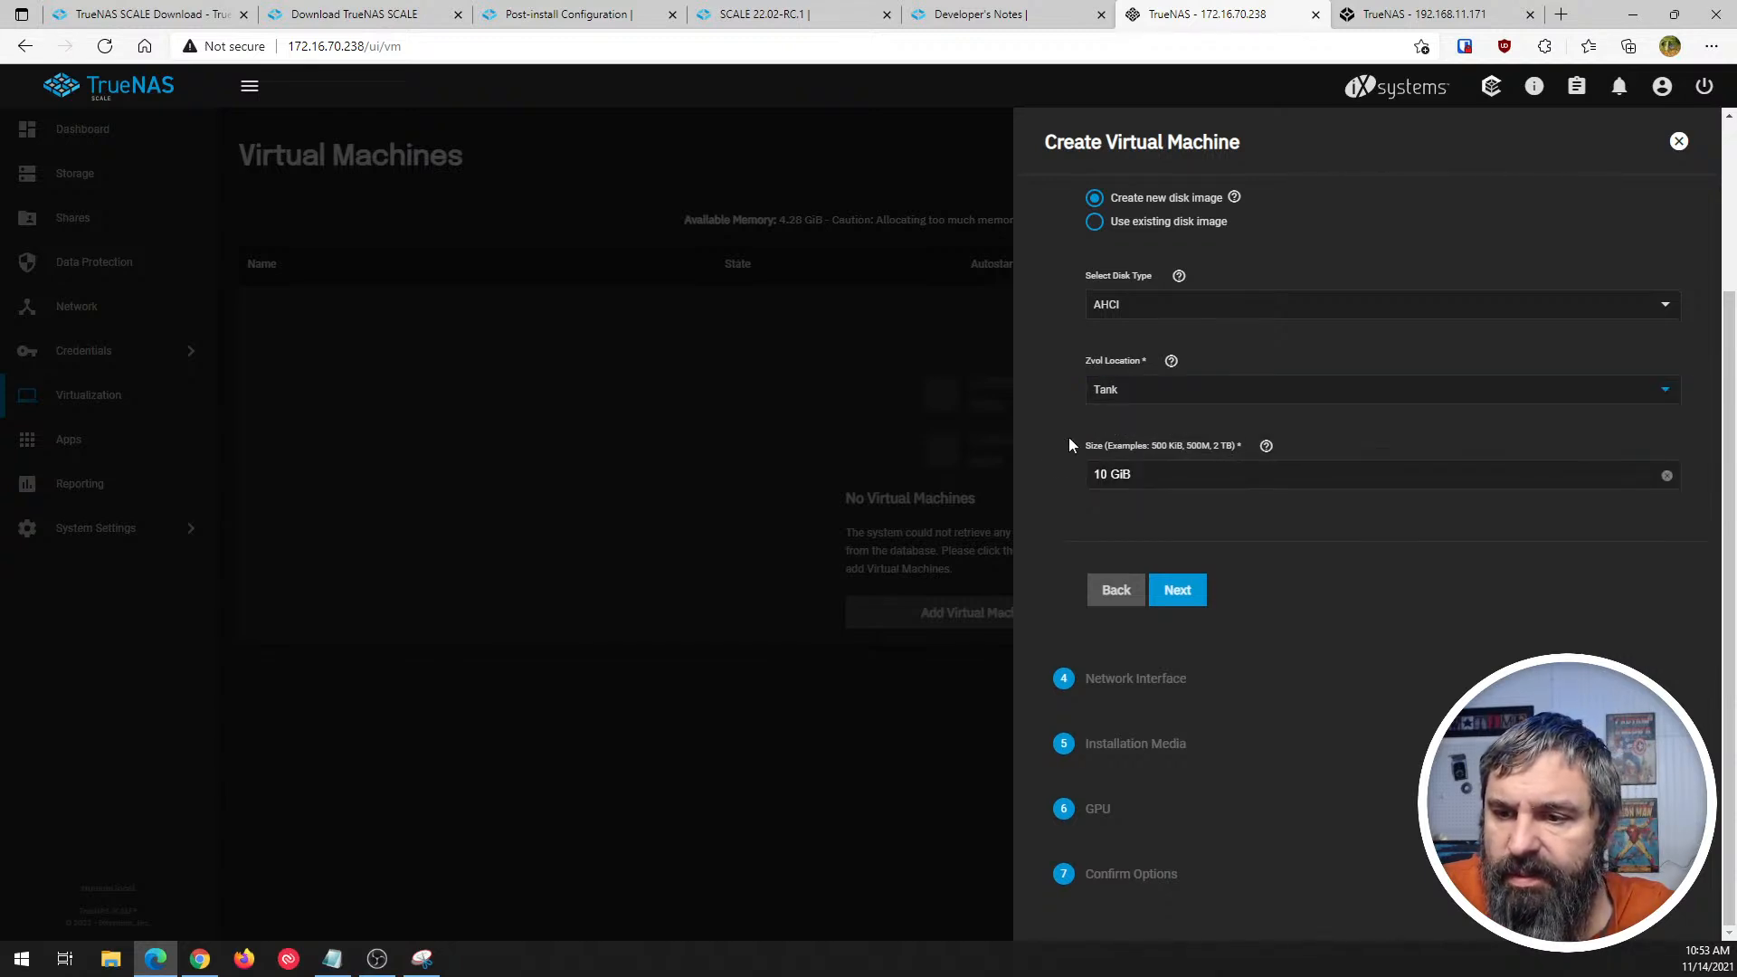
pyautogui.click(1176, 602)
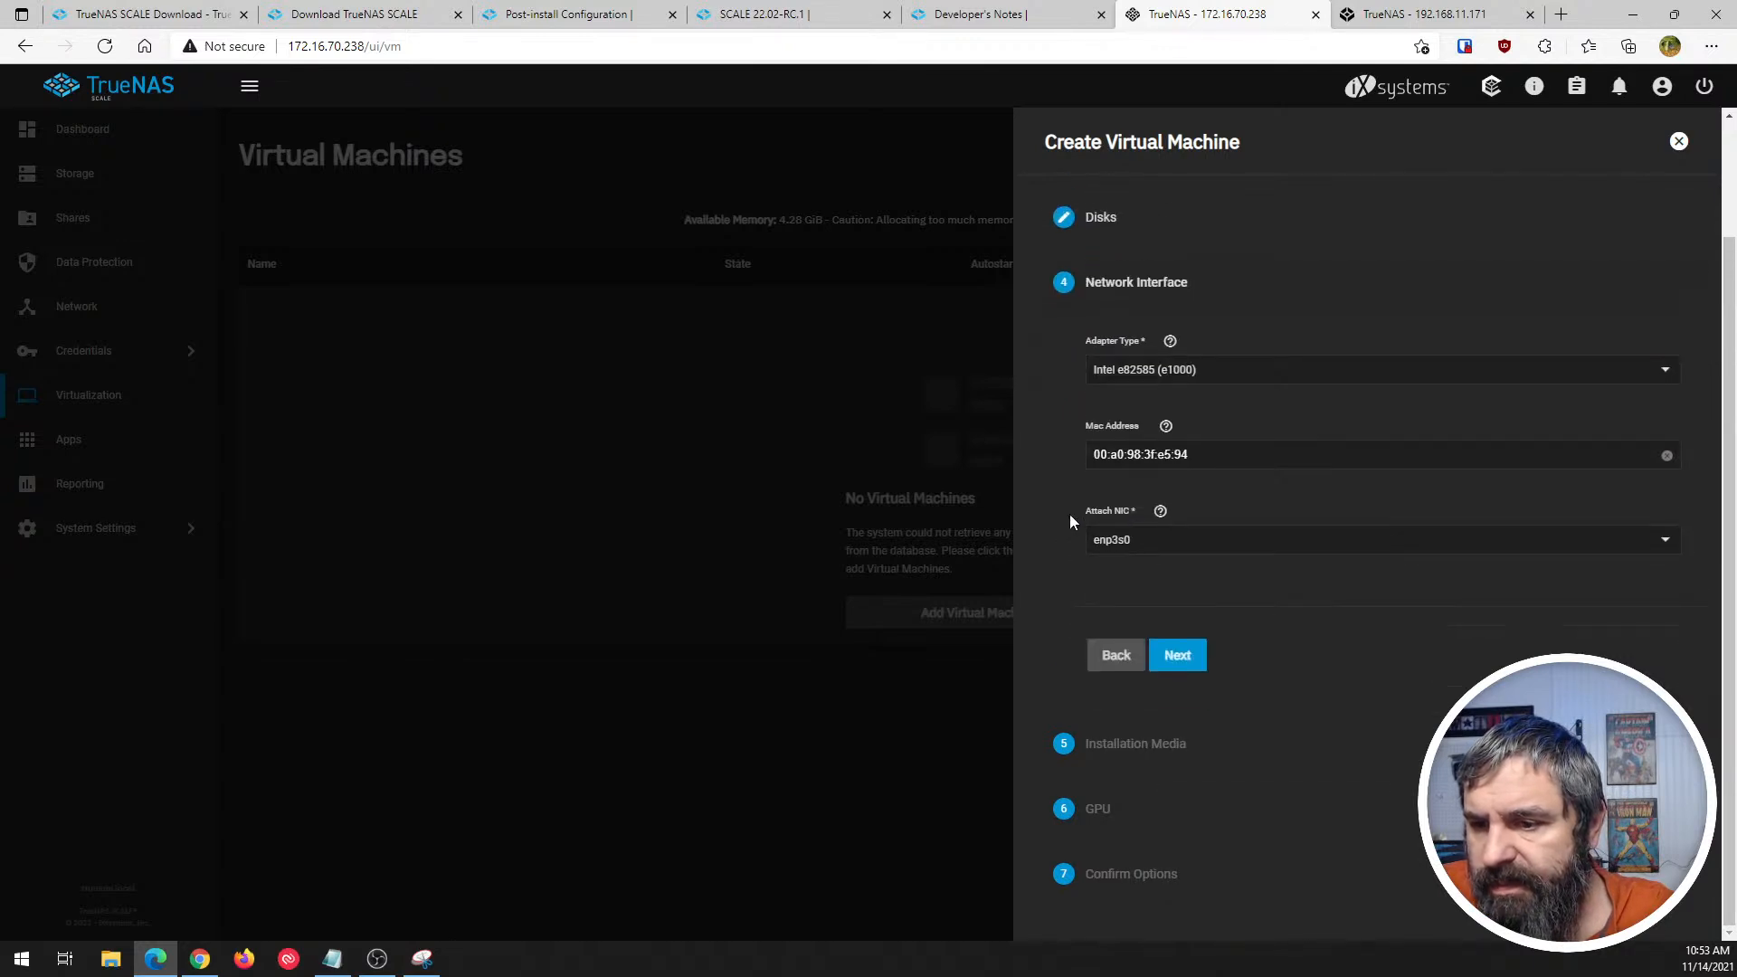
# - Check the available network adapter types and attachable NICs, keep the defaults, and continue to Installation Media
pyautogui.click(1151, 373)
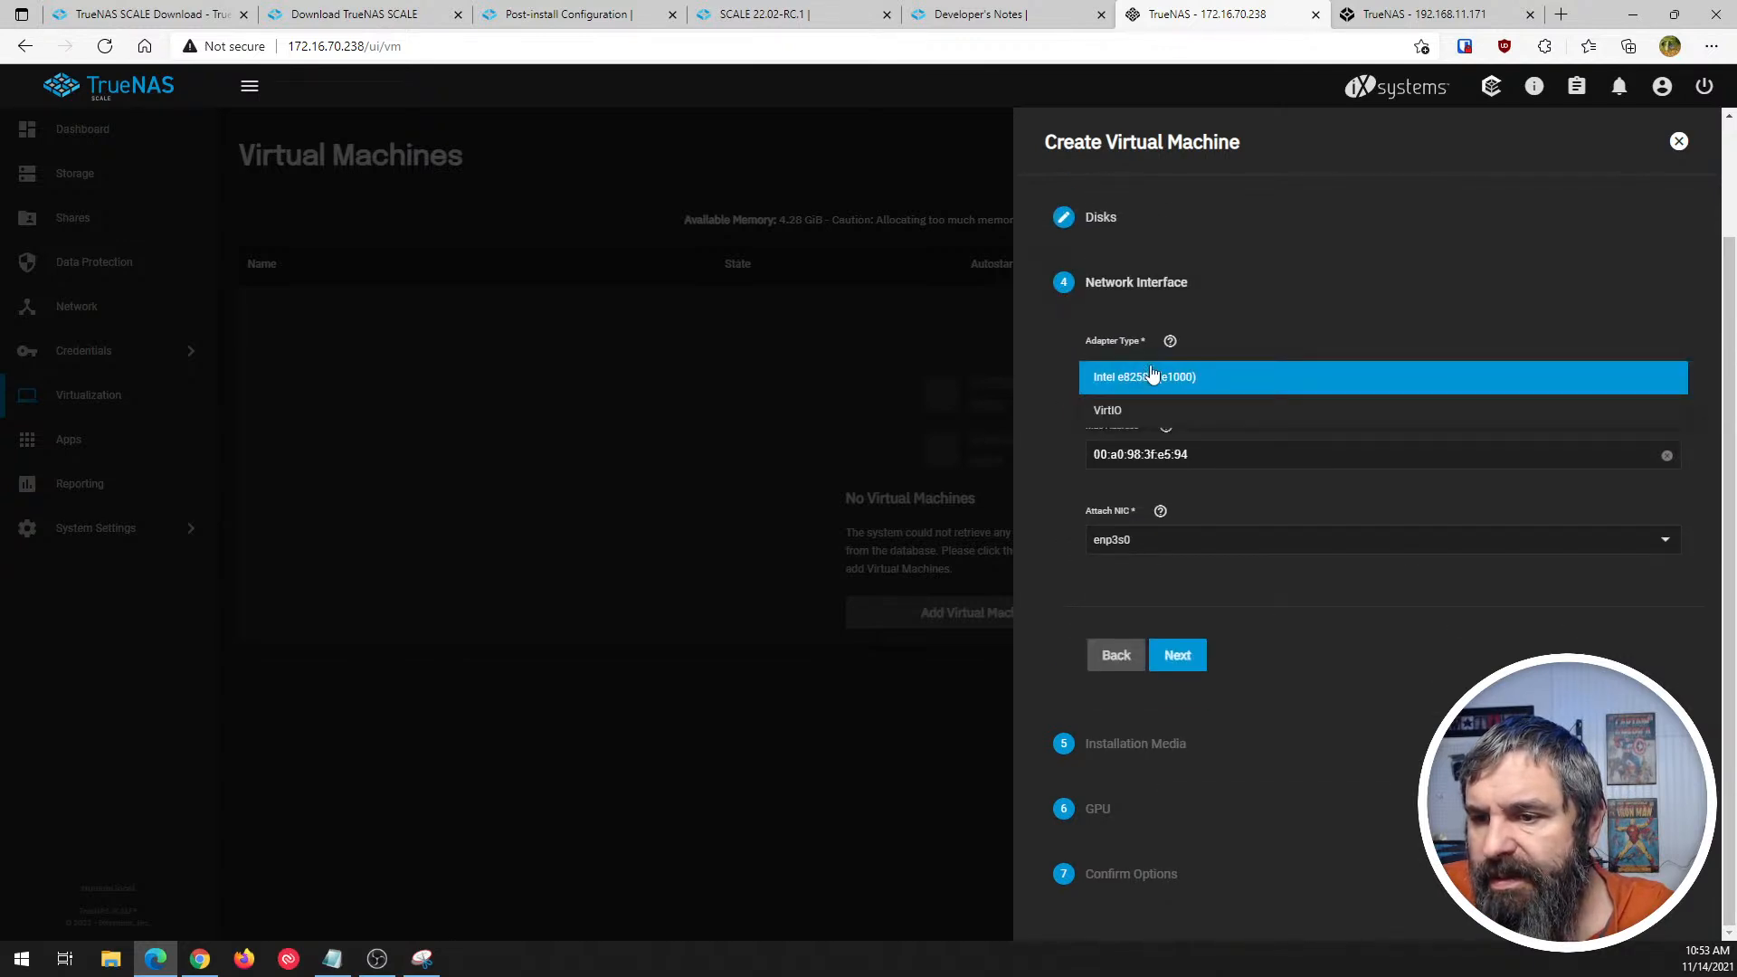
pyautogui.click(1057, 350)
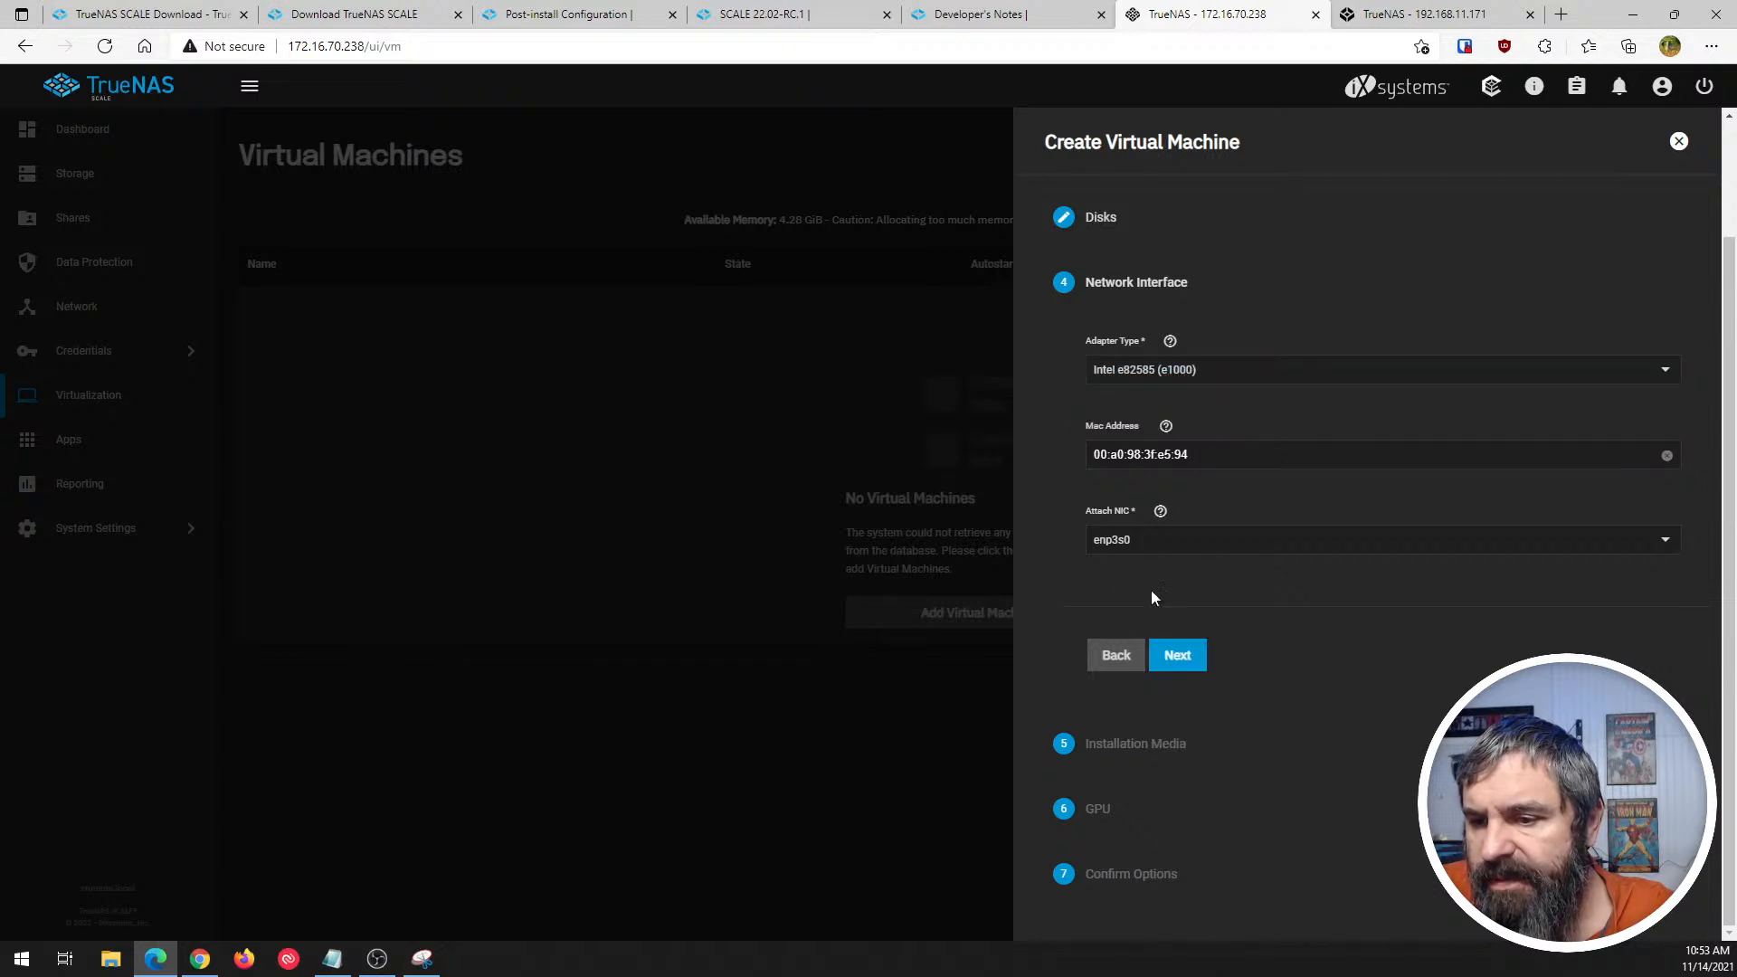
pyautogui.click(1132, 549)
pyautogui.click(1112, 548)
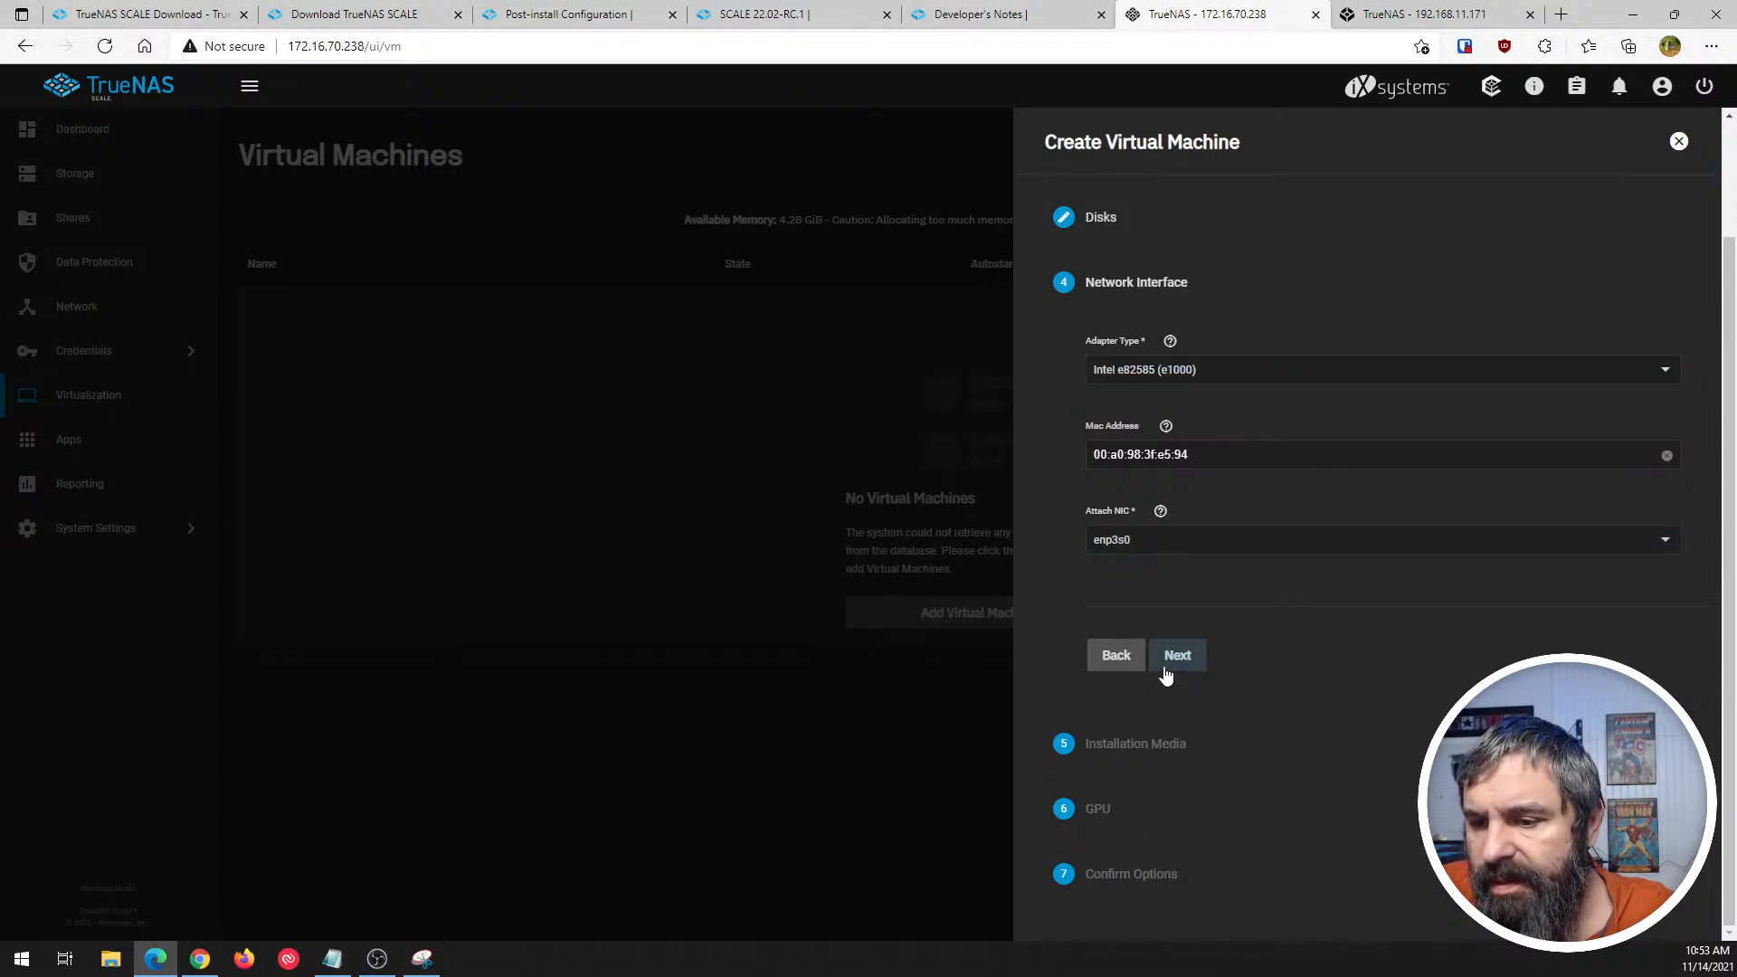
pyautogui.click(1173, 657)
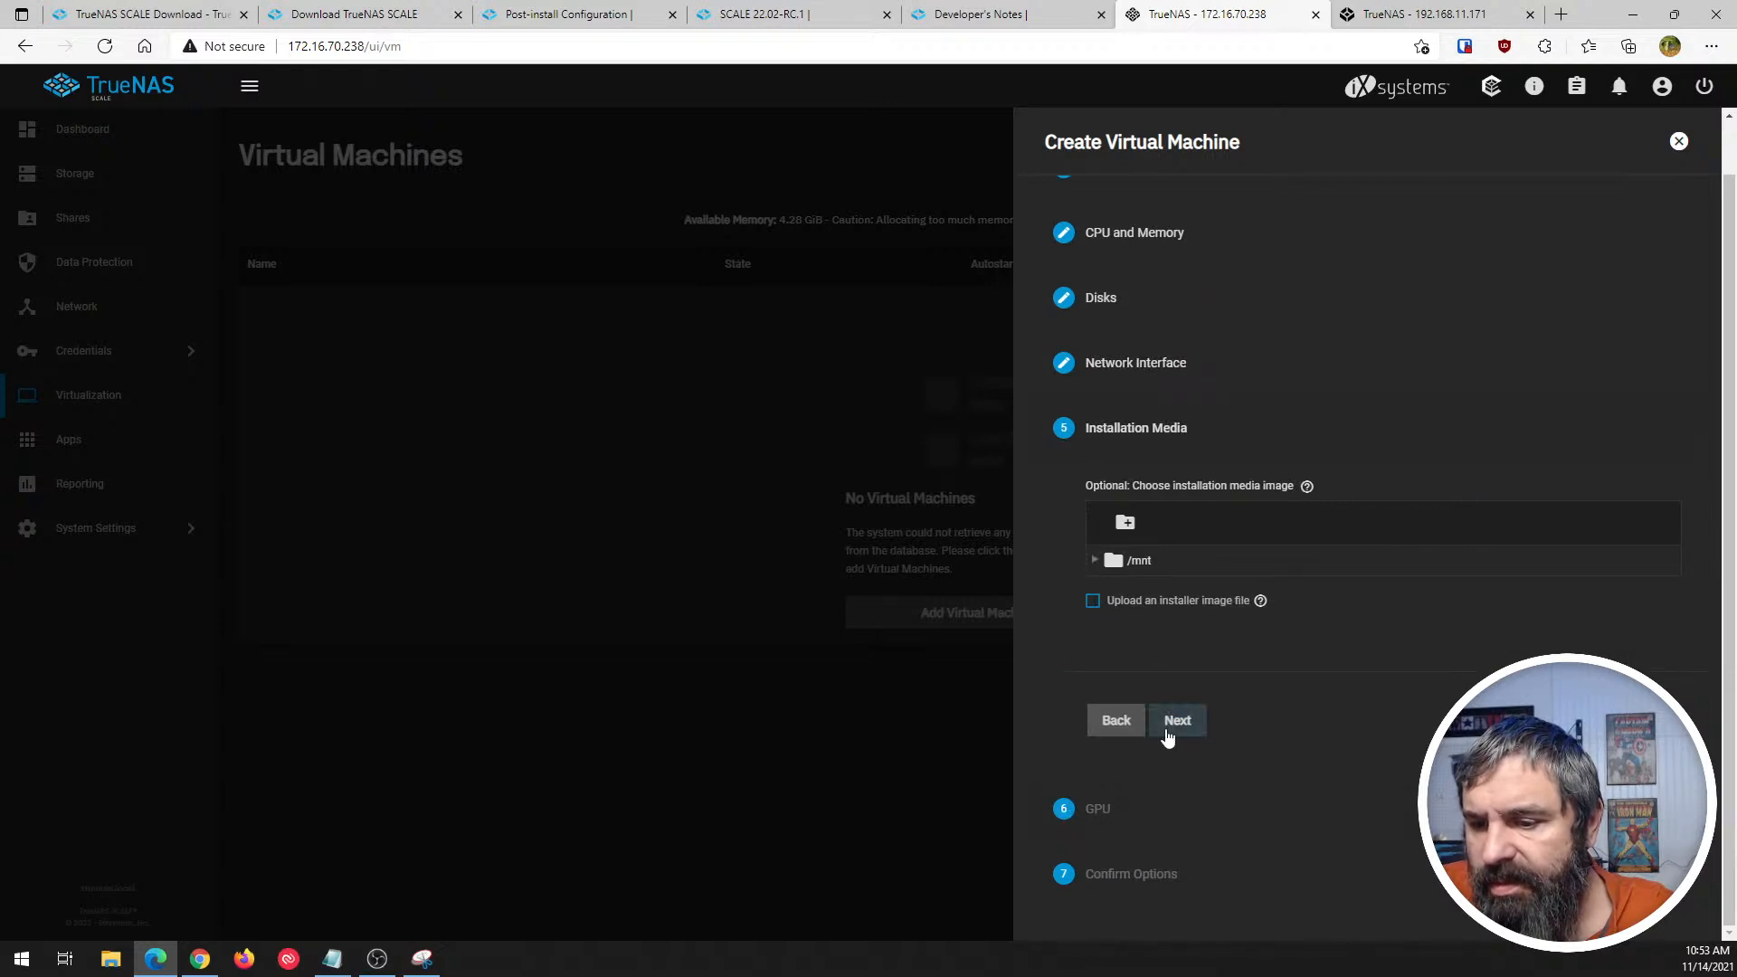
# - Skip the installation media and read the help for the Ensure Display Device option in the GPU settings
pyautogui.click(1177, 721)
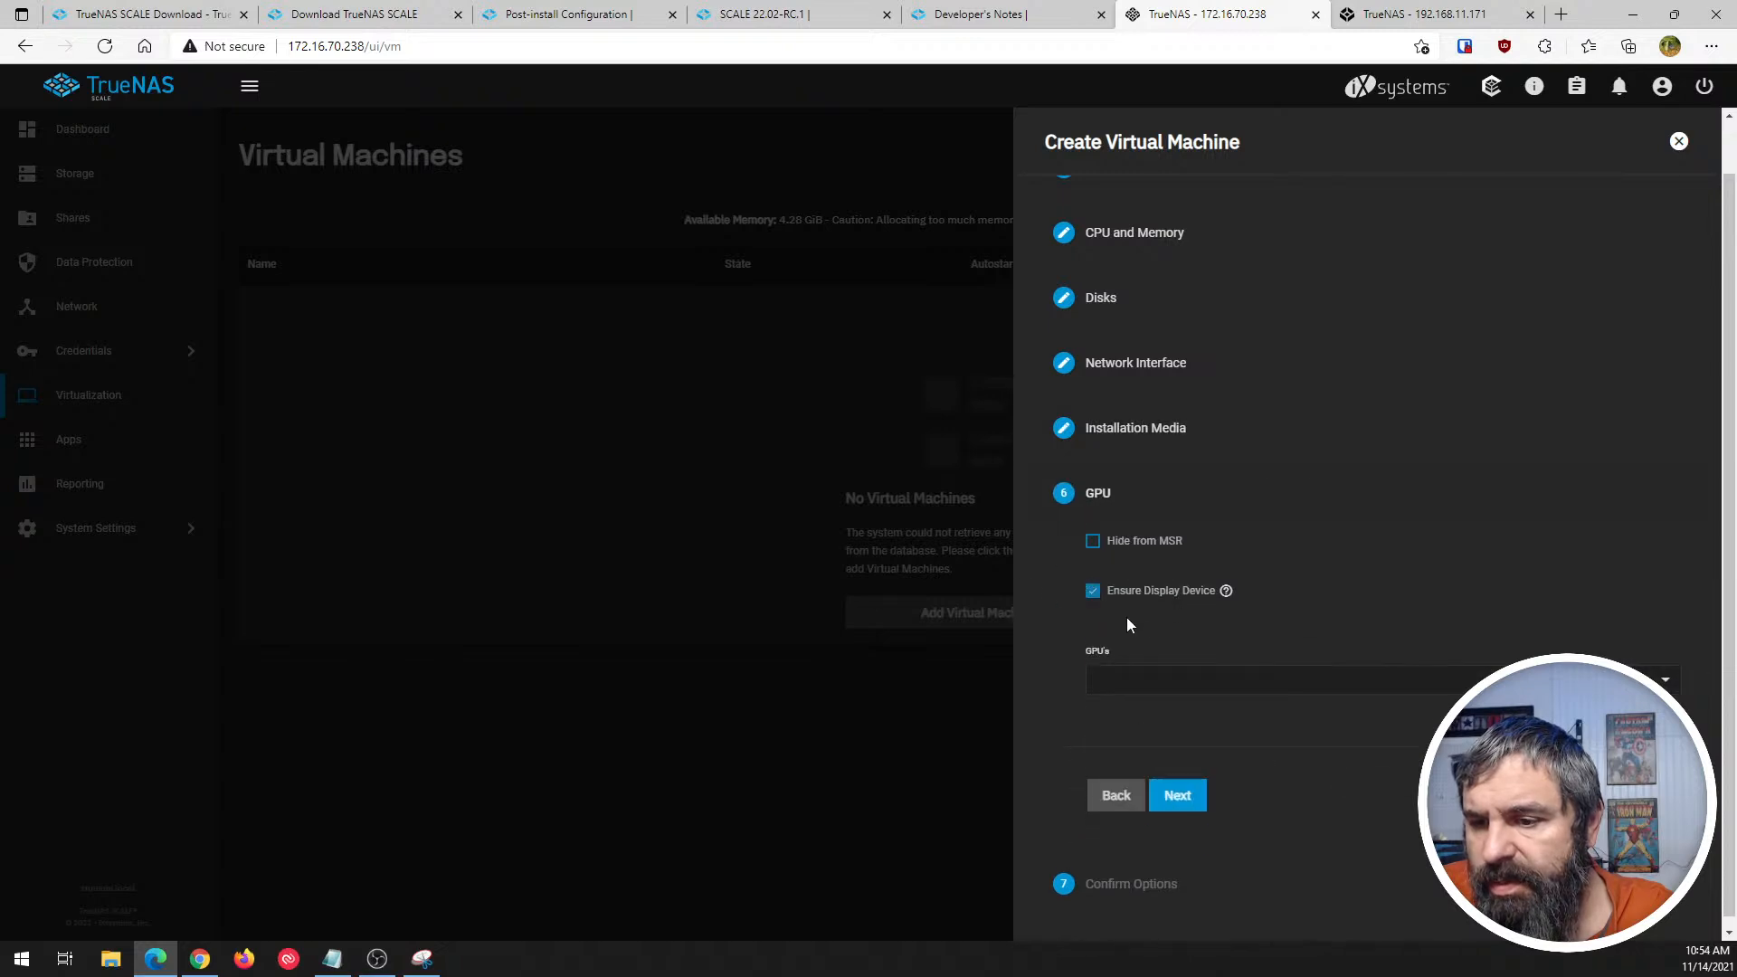
pyautogui.click(1225, 594)
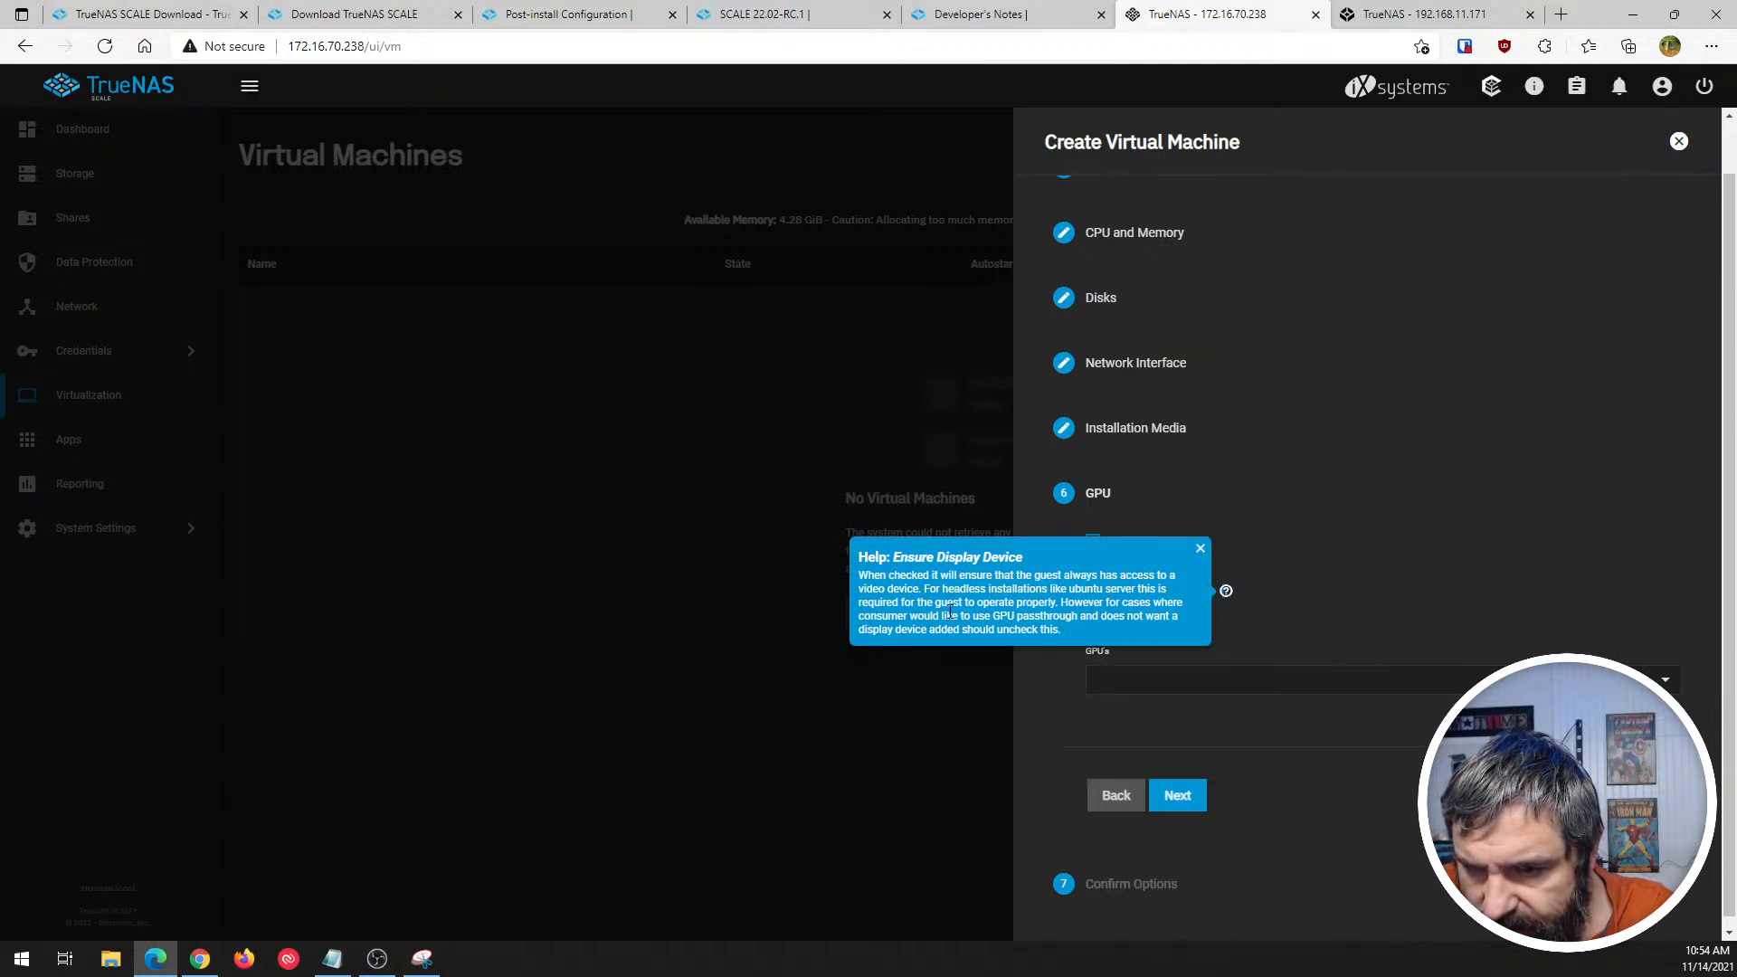
pyautogui.click(1201, 550)
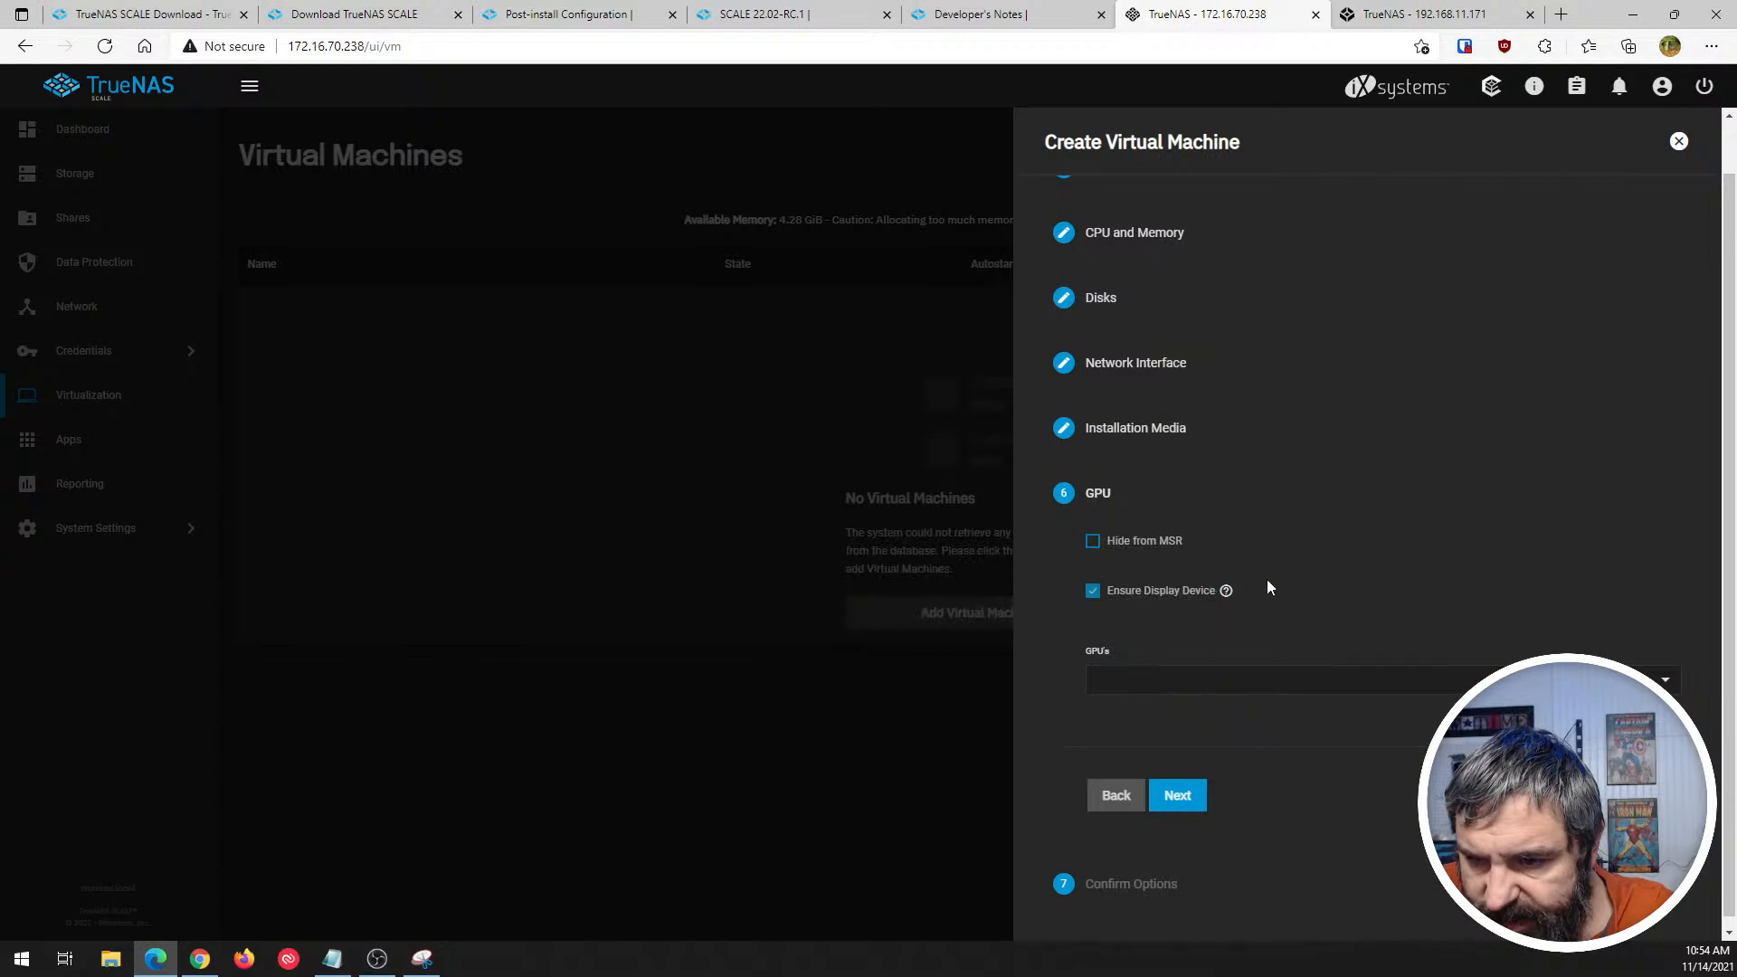
# - Try assigning the AMD Radeon HD 6530D GPU to the virtual machine, and clear the GPU selection again
pyautogui.click(1314, 687)
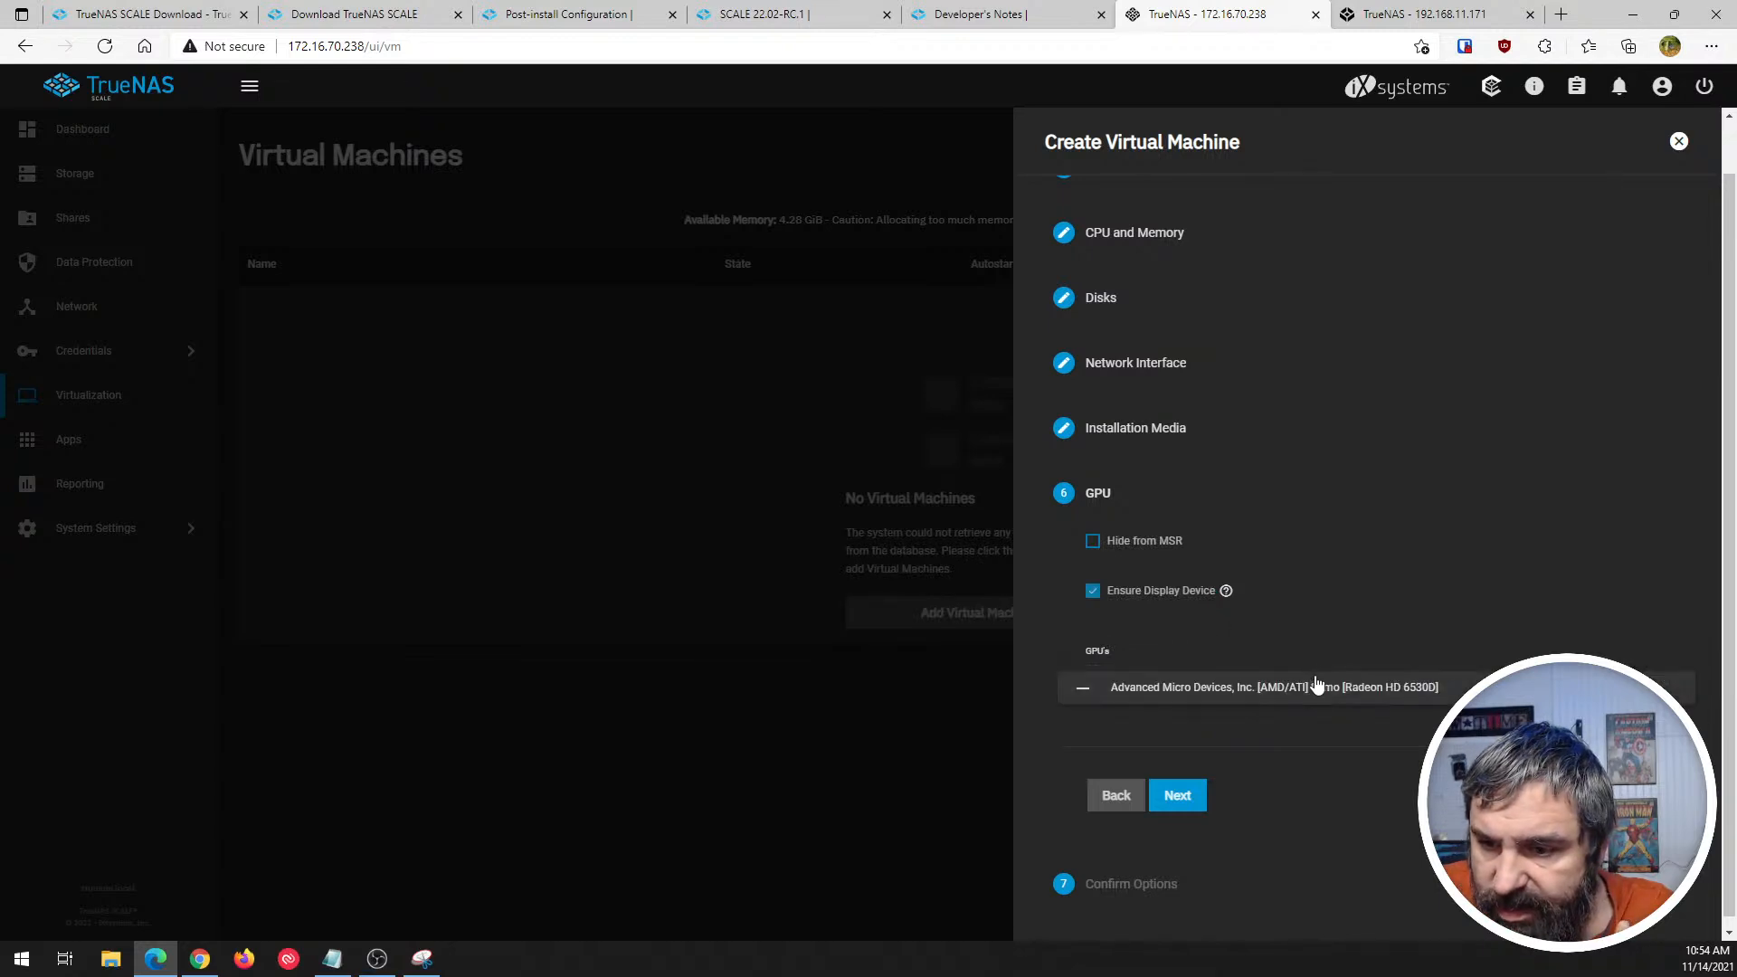
pyautogui.click(1289, 687)
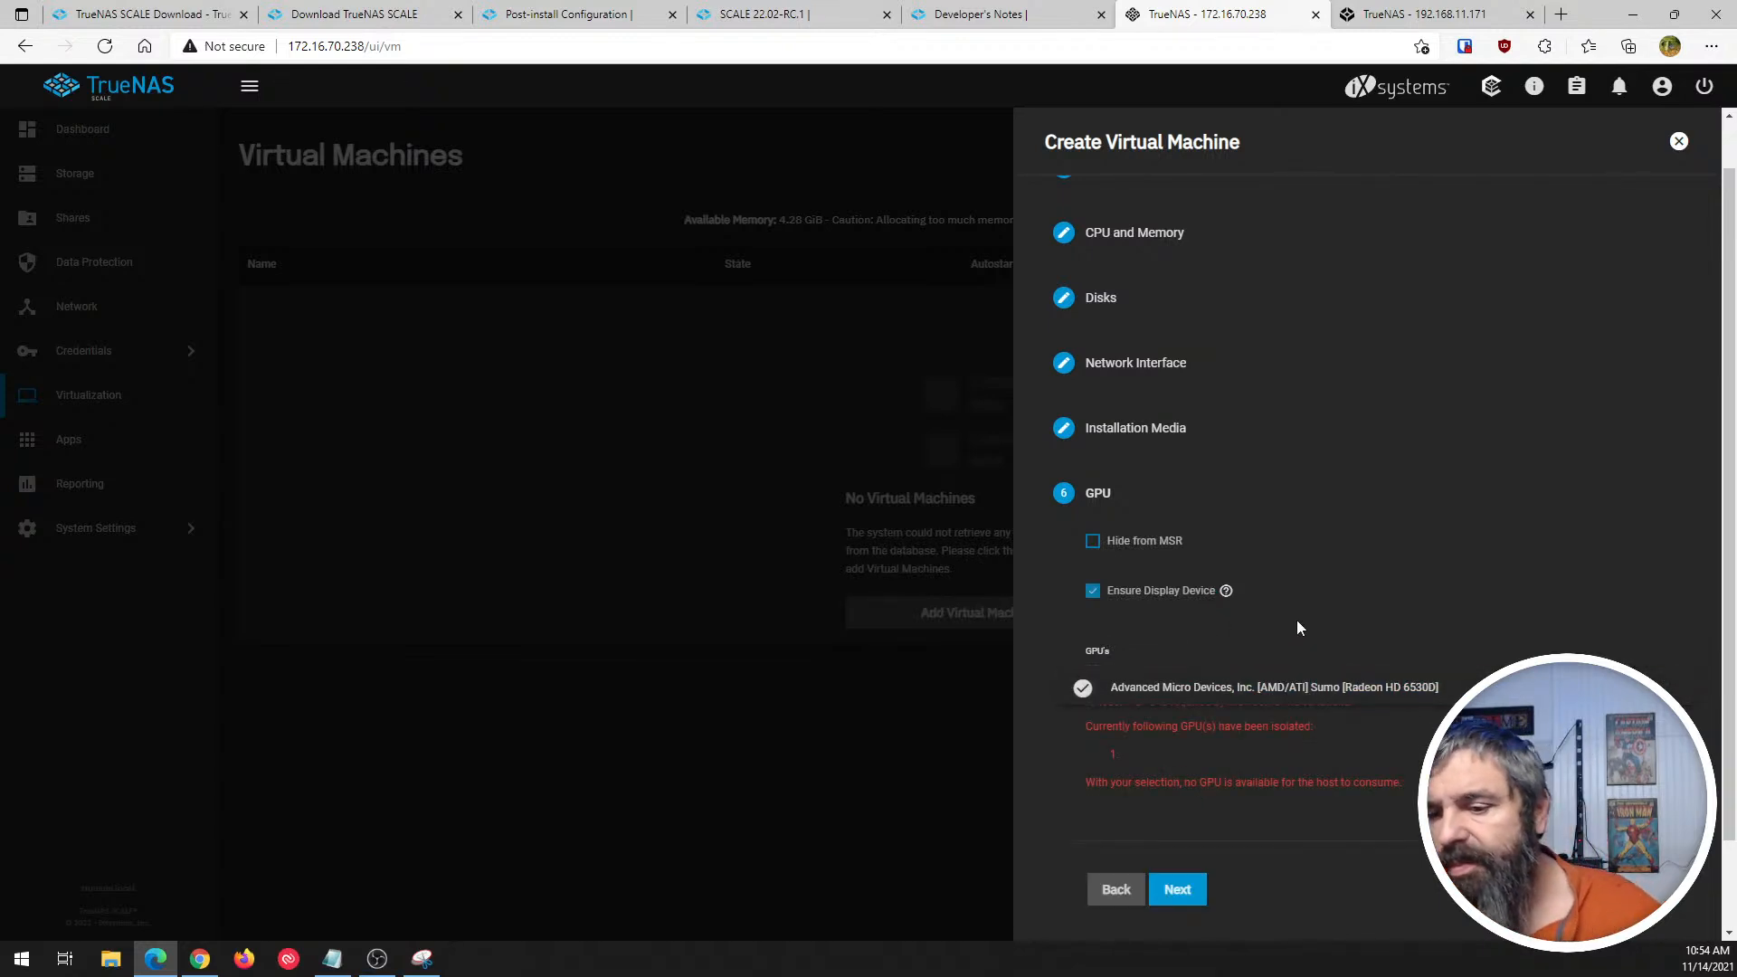
pyautogui.click(1350, 571)
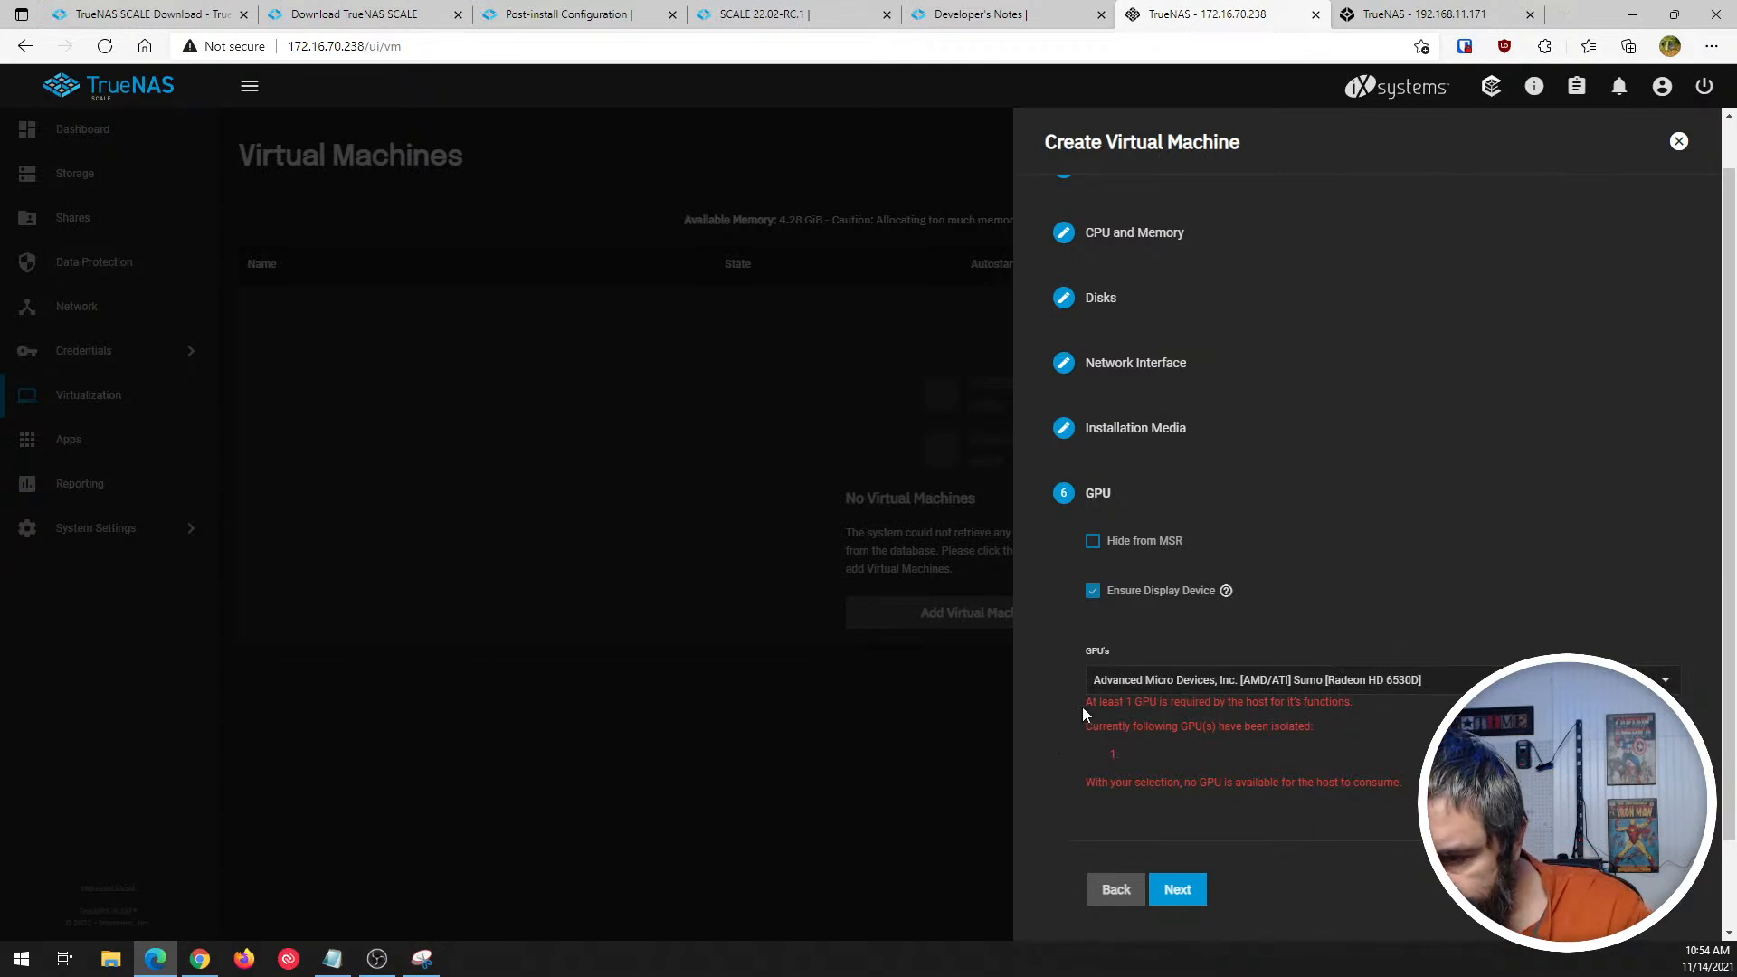
pyautogui.click(1277, 689)
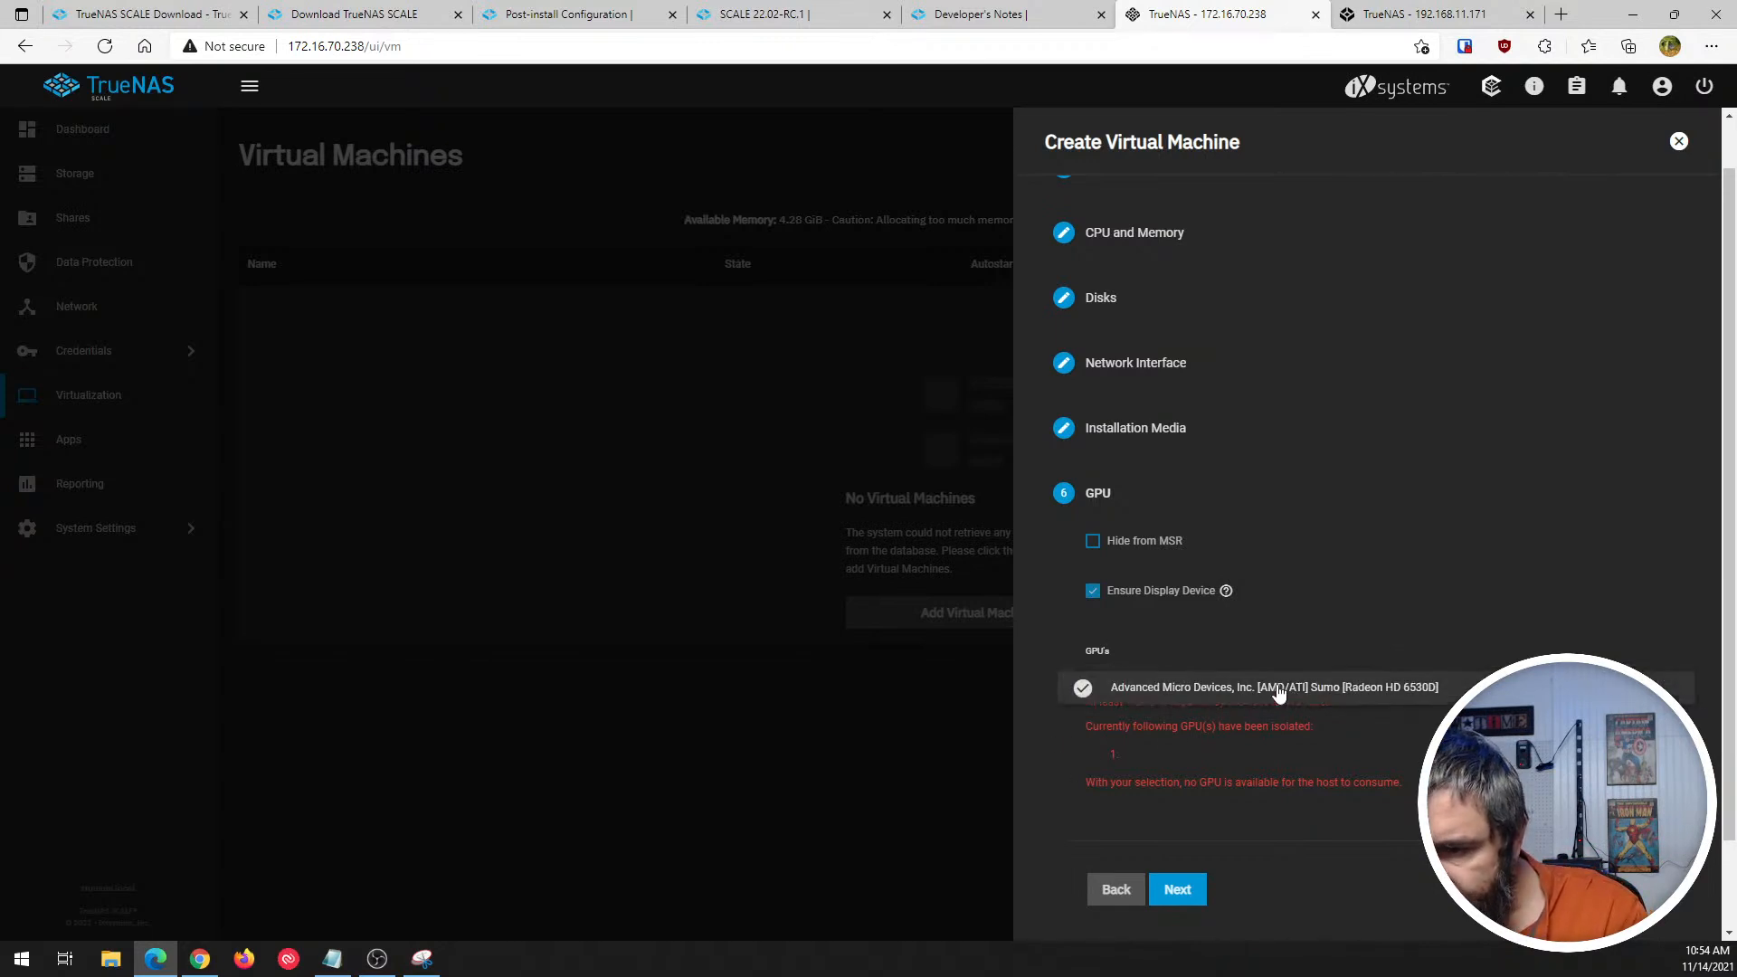
pyautogui.click(1084, 688)
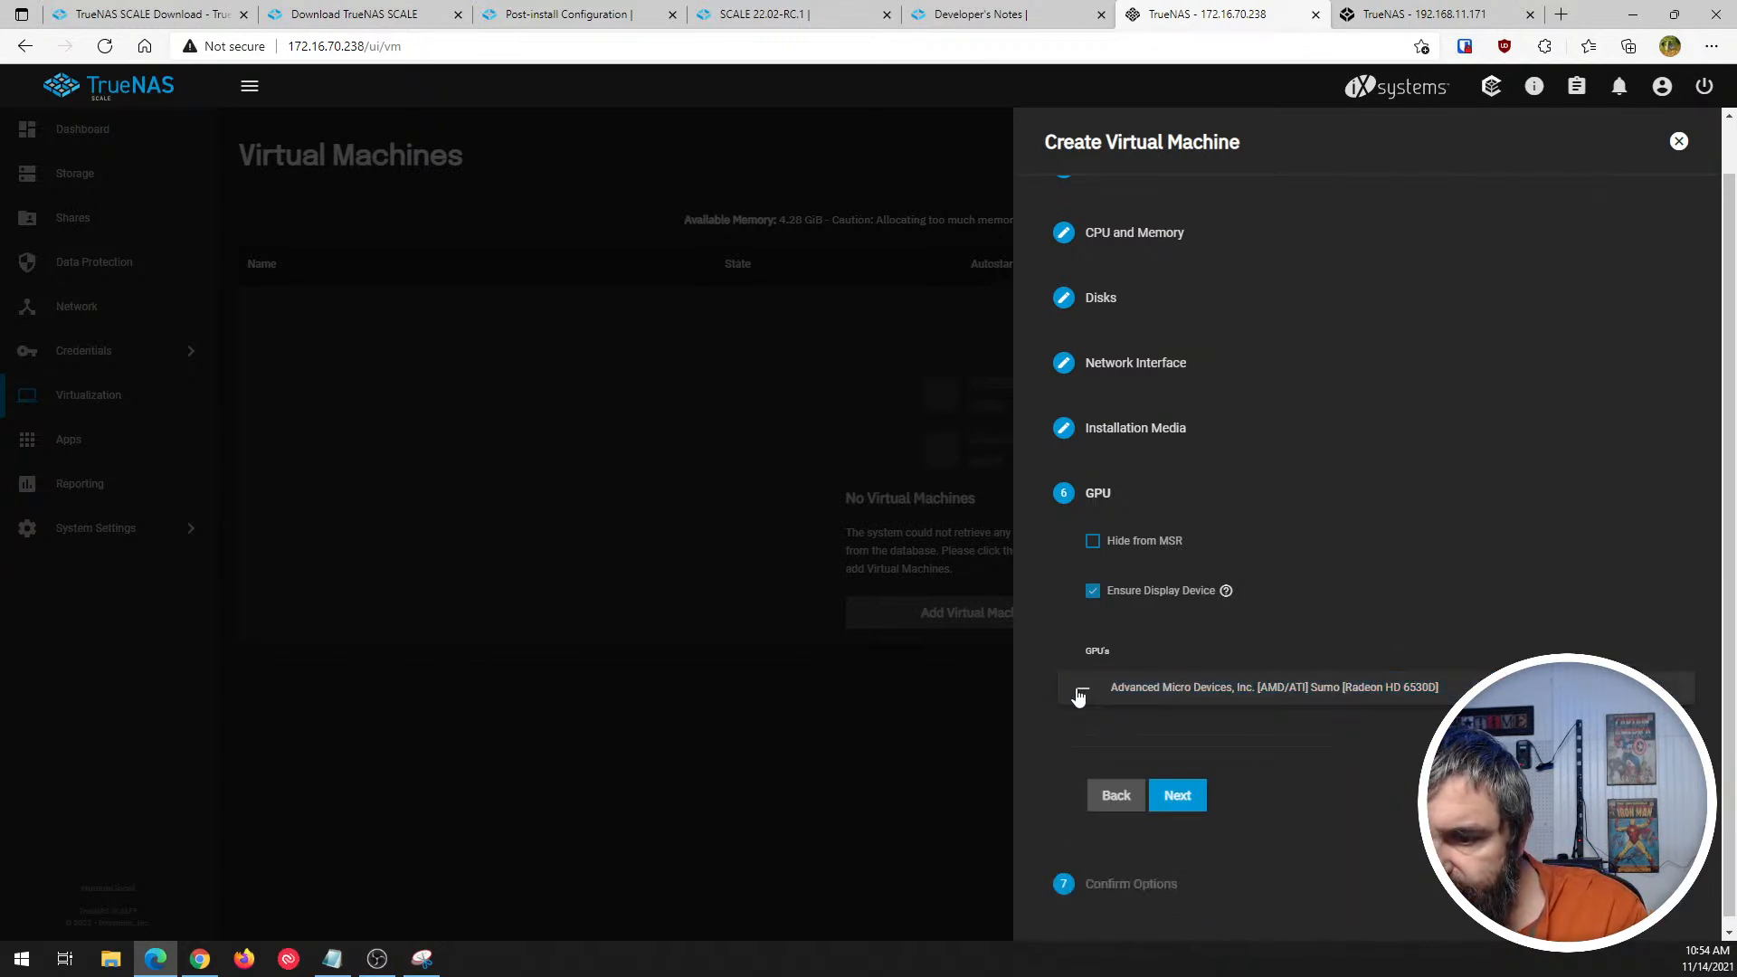
pyautogui.click(1213, 735)
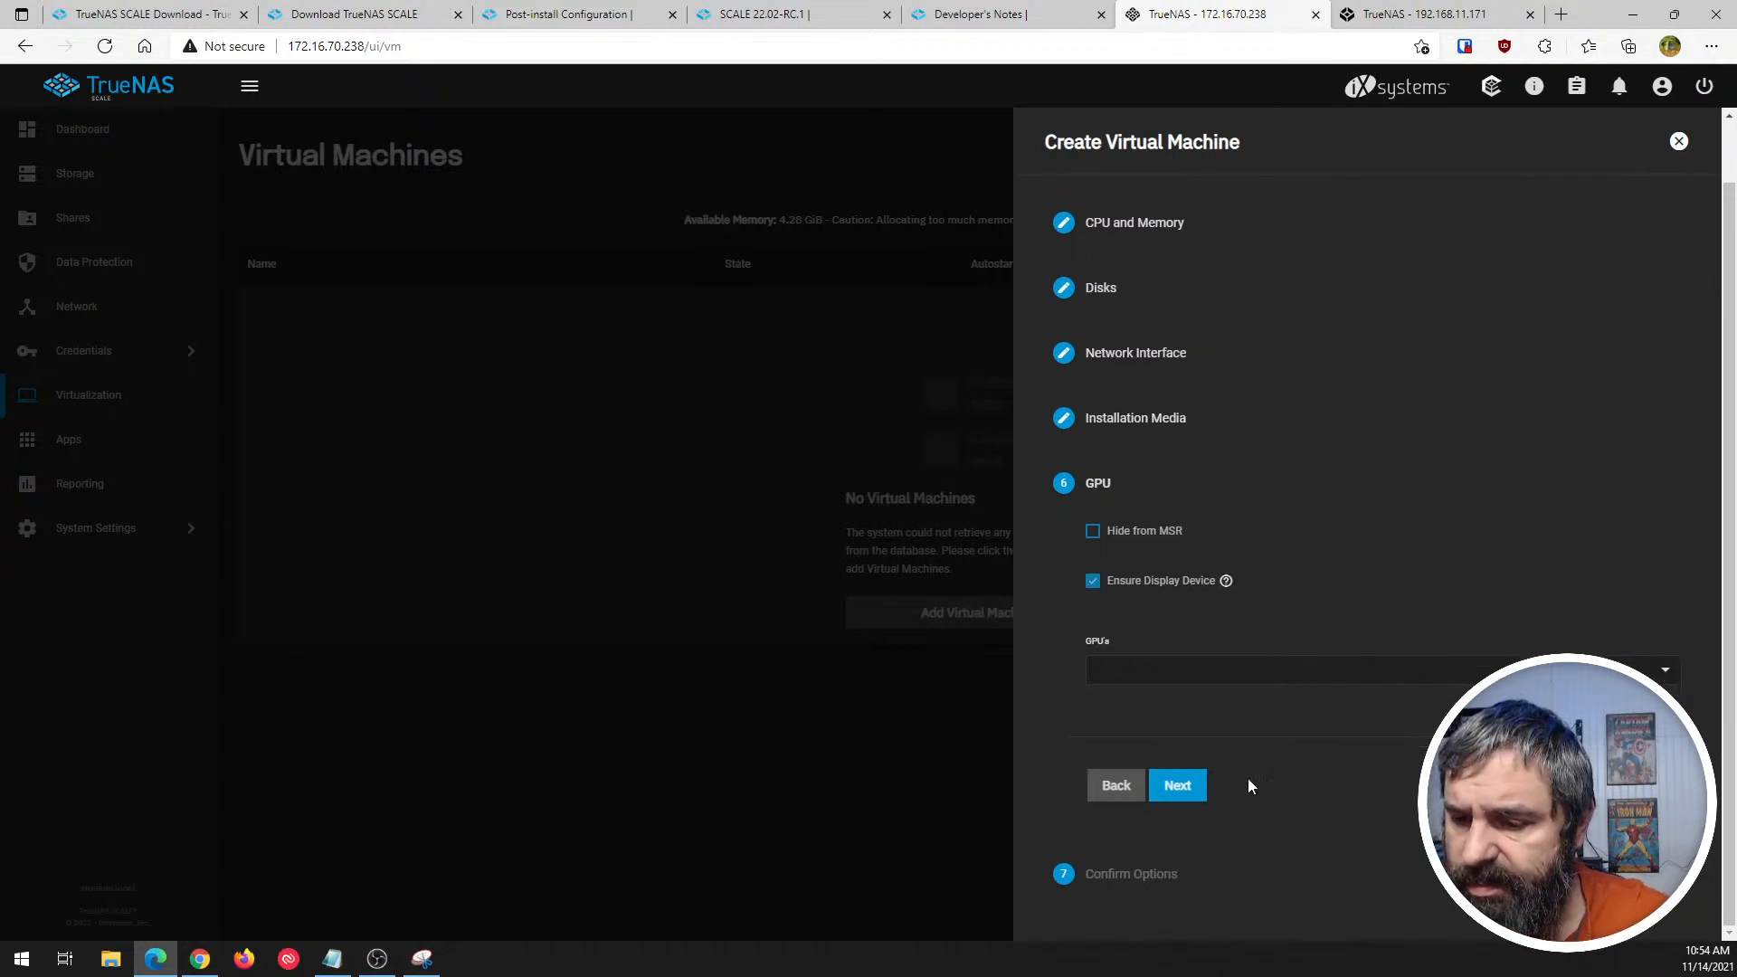
# - Review the virtual machine summary in Confirm Options and close the setup without saving
pyautogui.click(1098, 884)
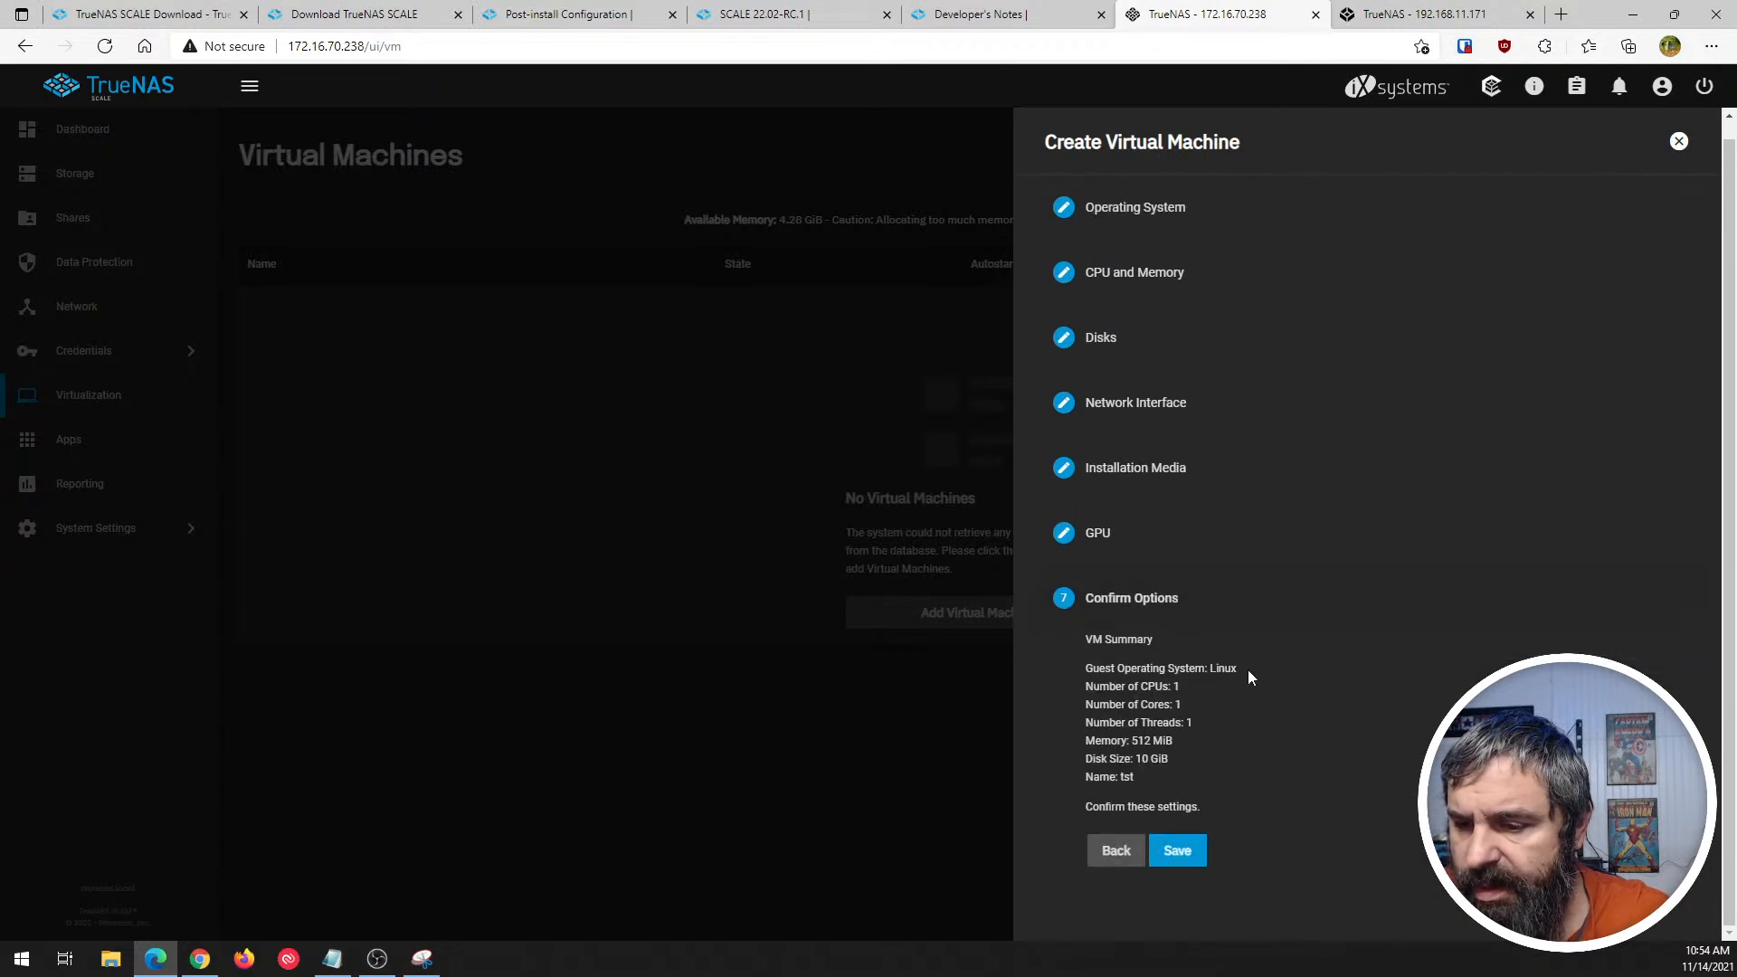
pyautogui.click(1676, 144)
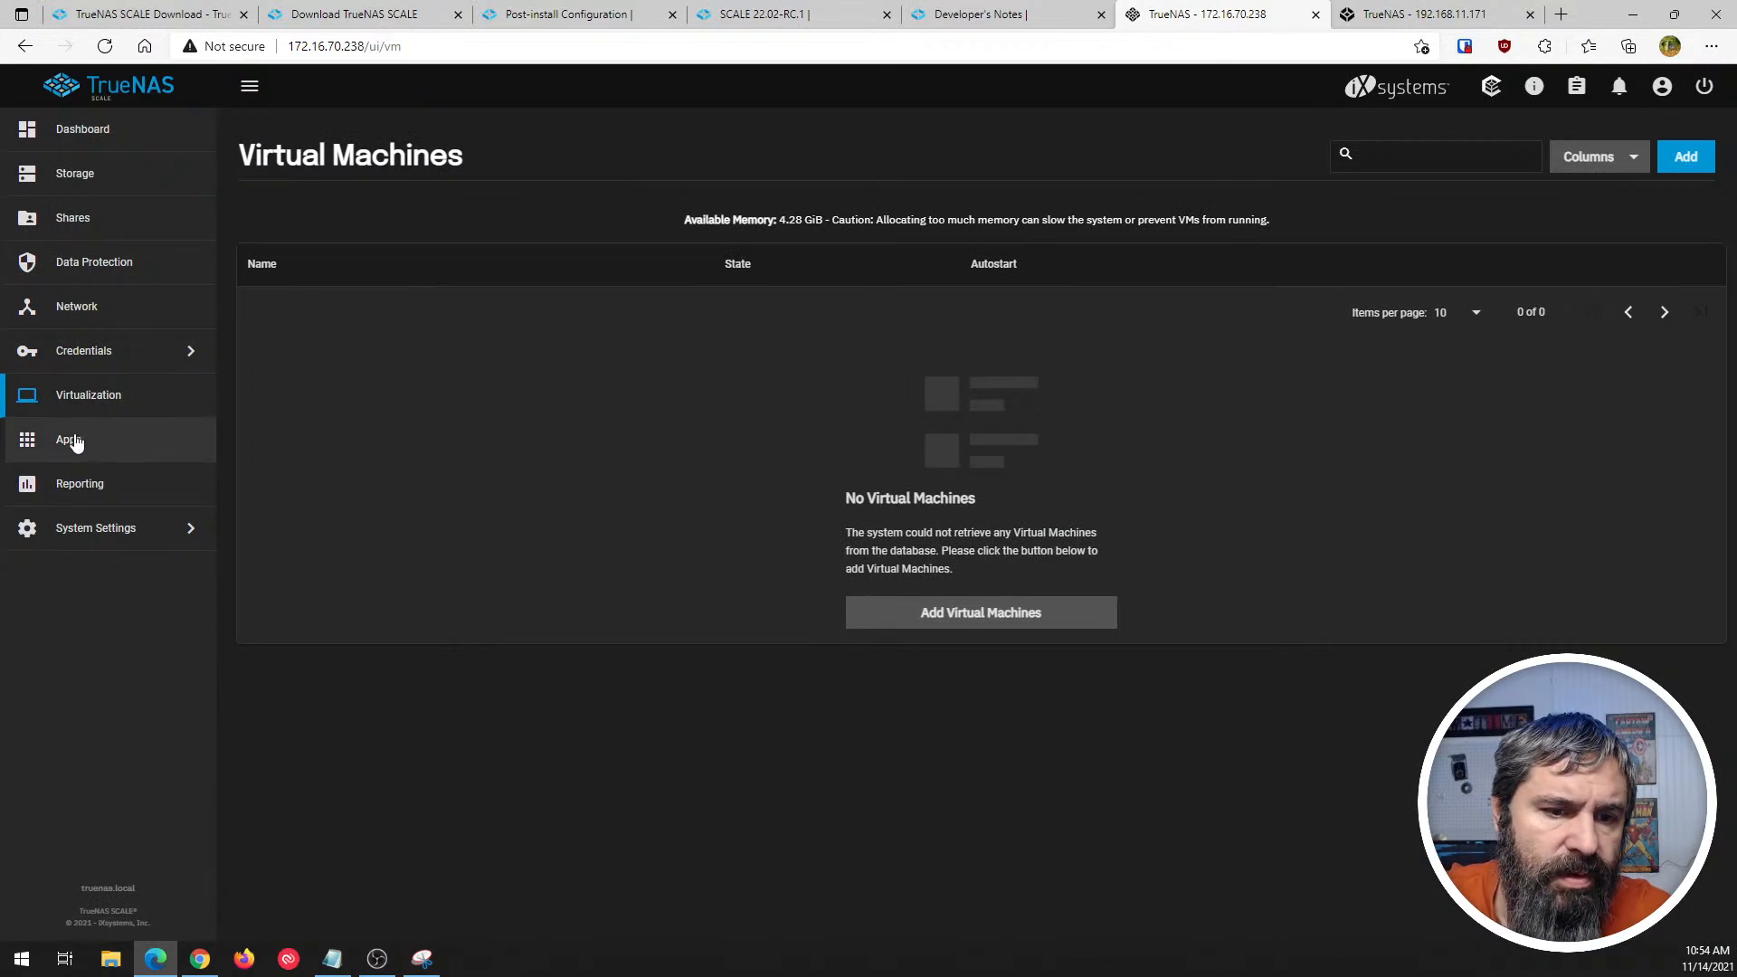
# - Open Reporting to examine the CPU and Disk reports, and return to the CPU report
pyautogui.click(73, 486)
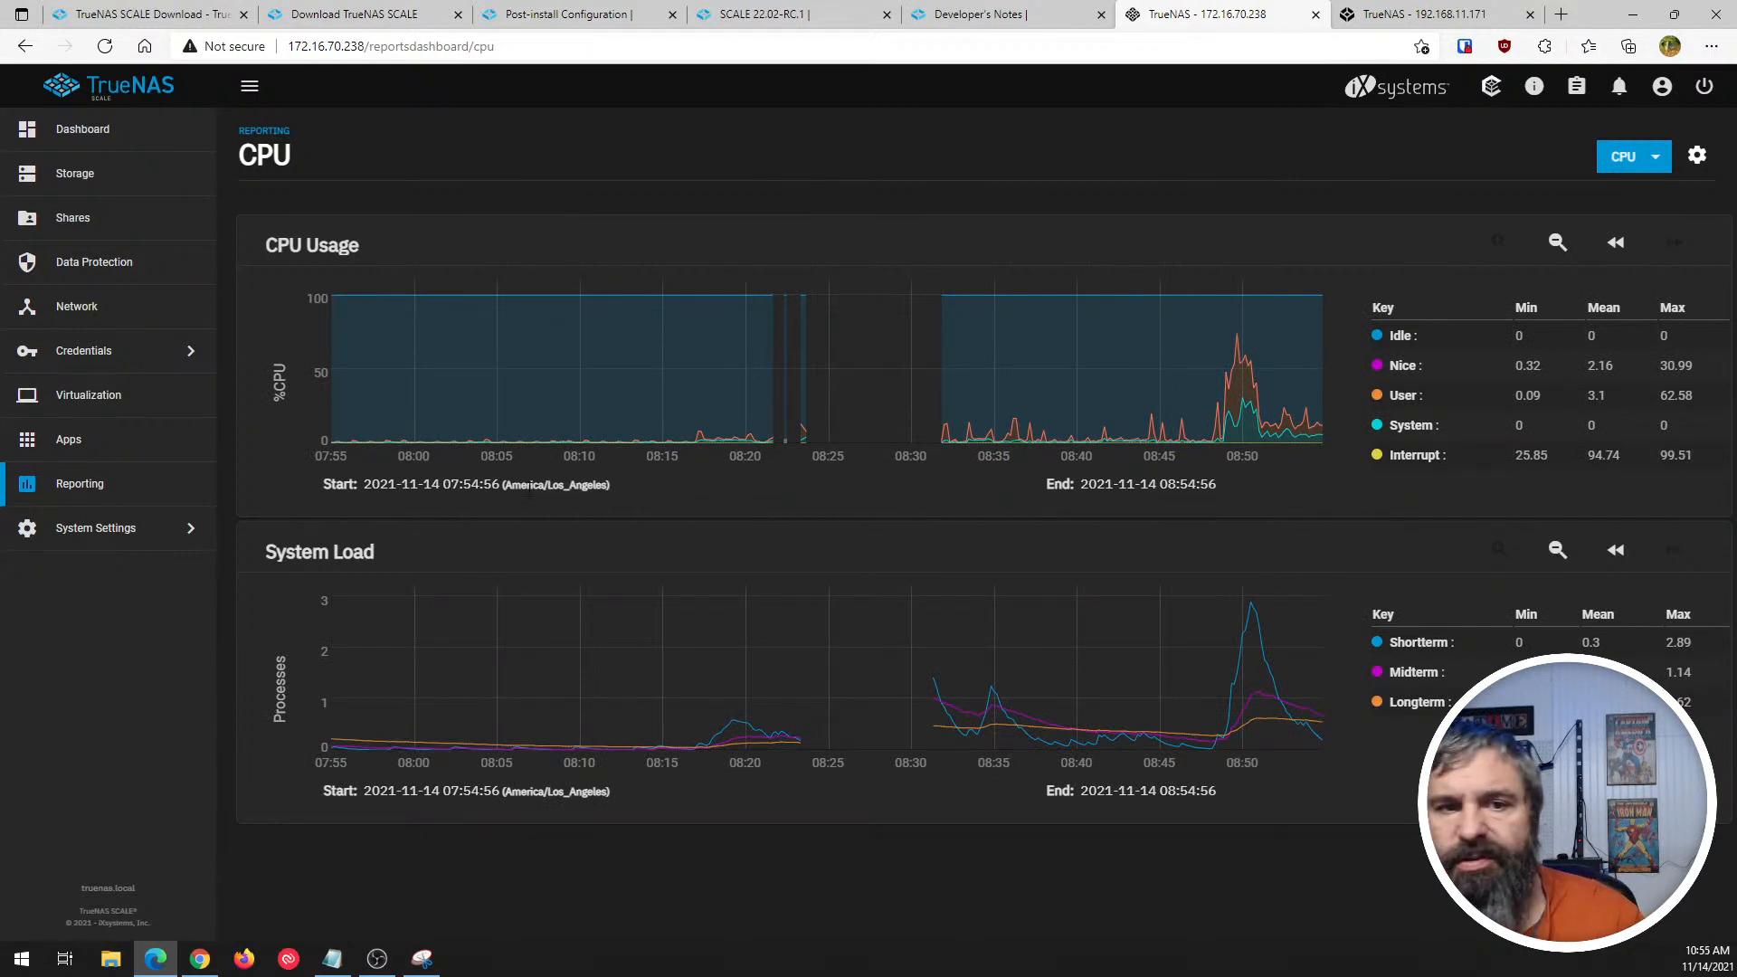
pyautogui.click(1637, 156)
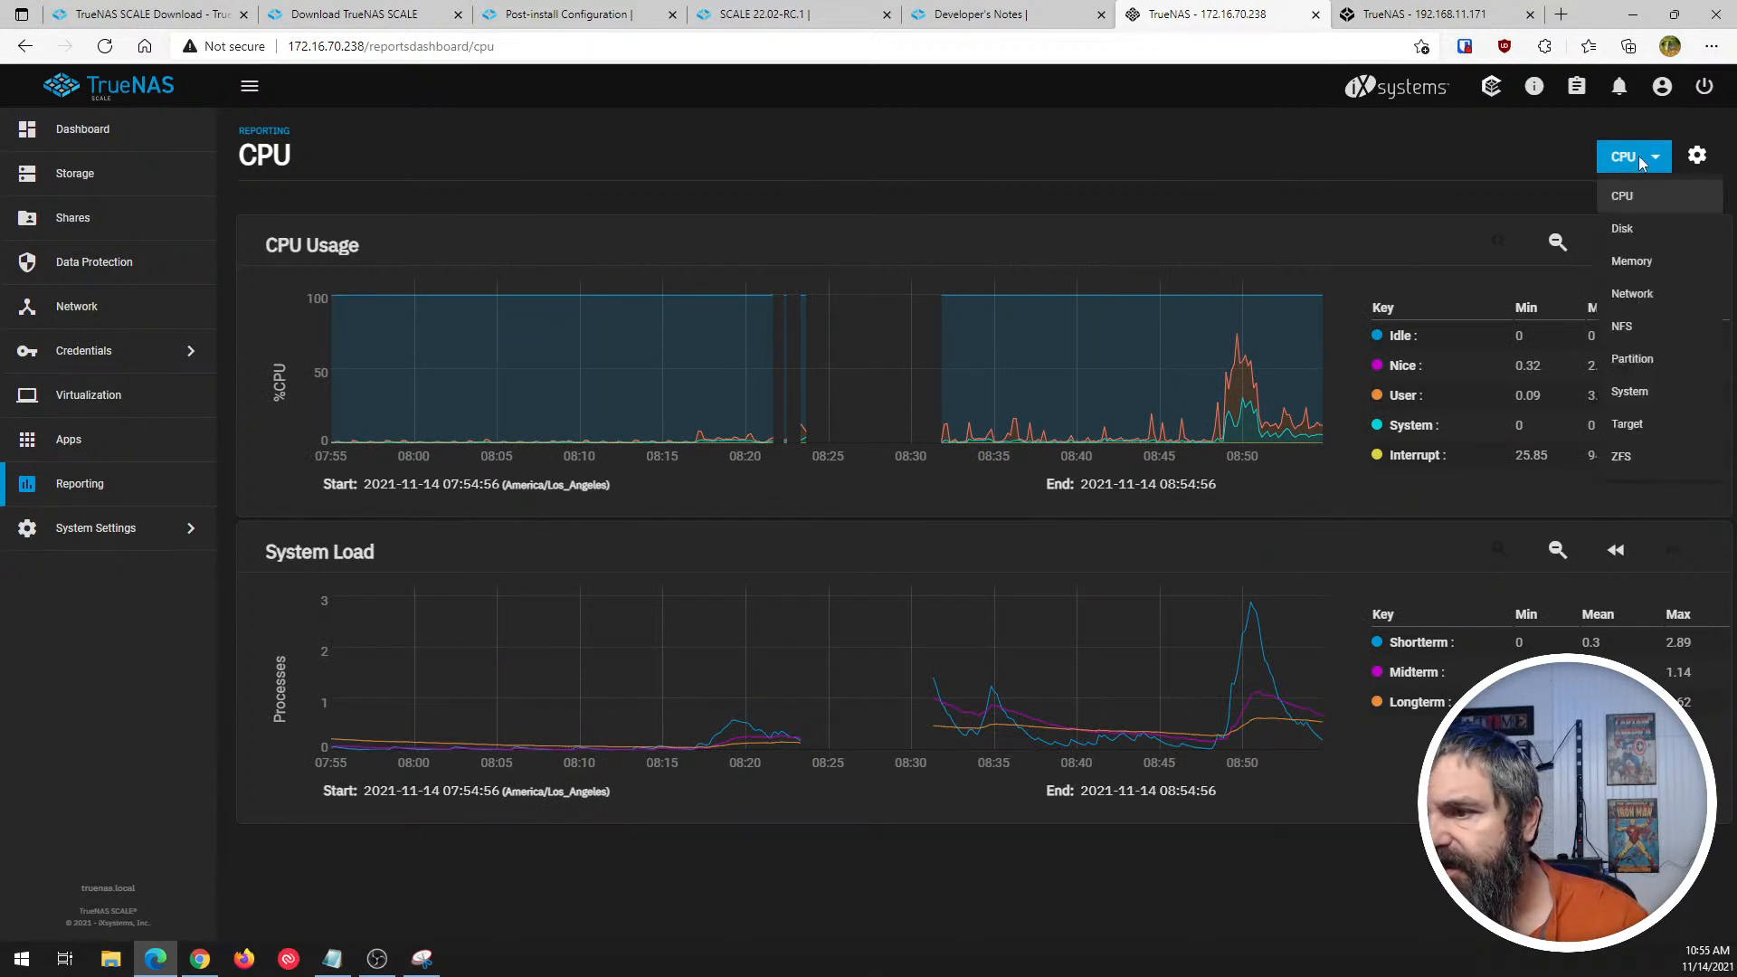
pyautogui.click(1626, 233)
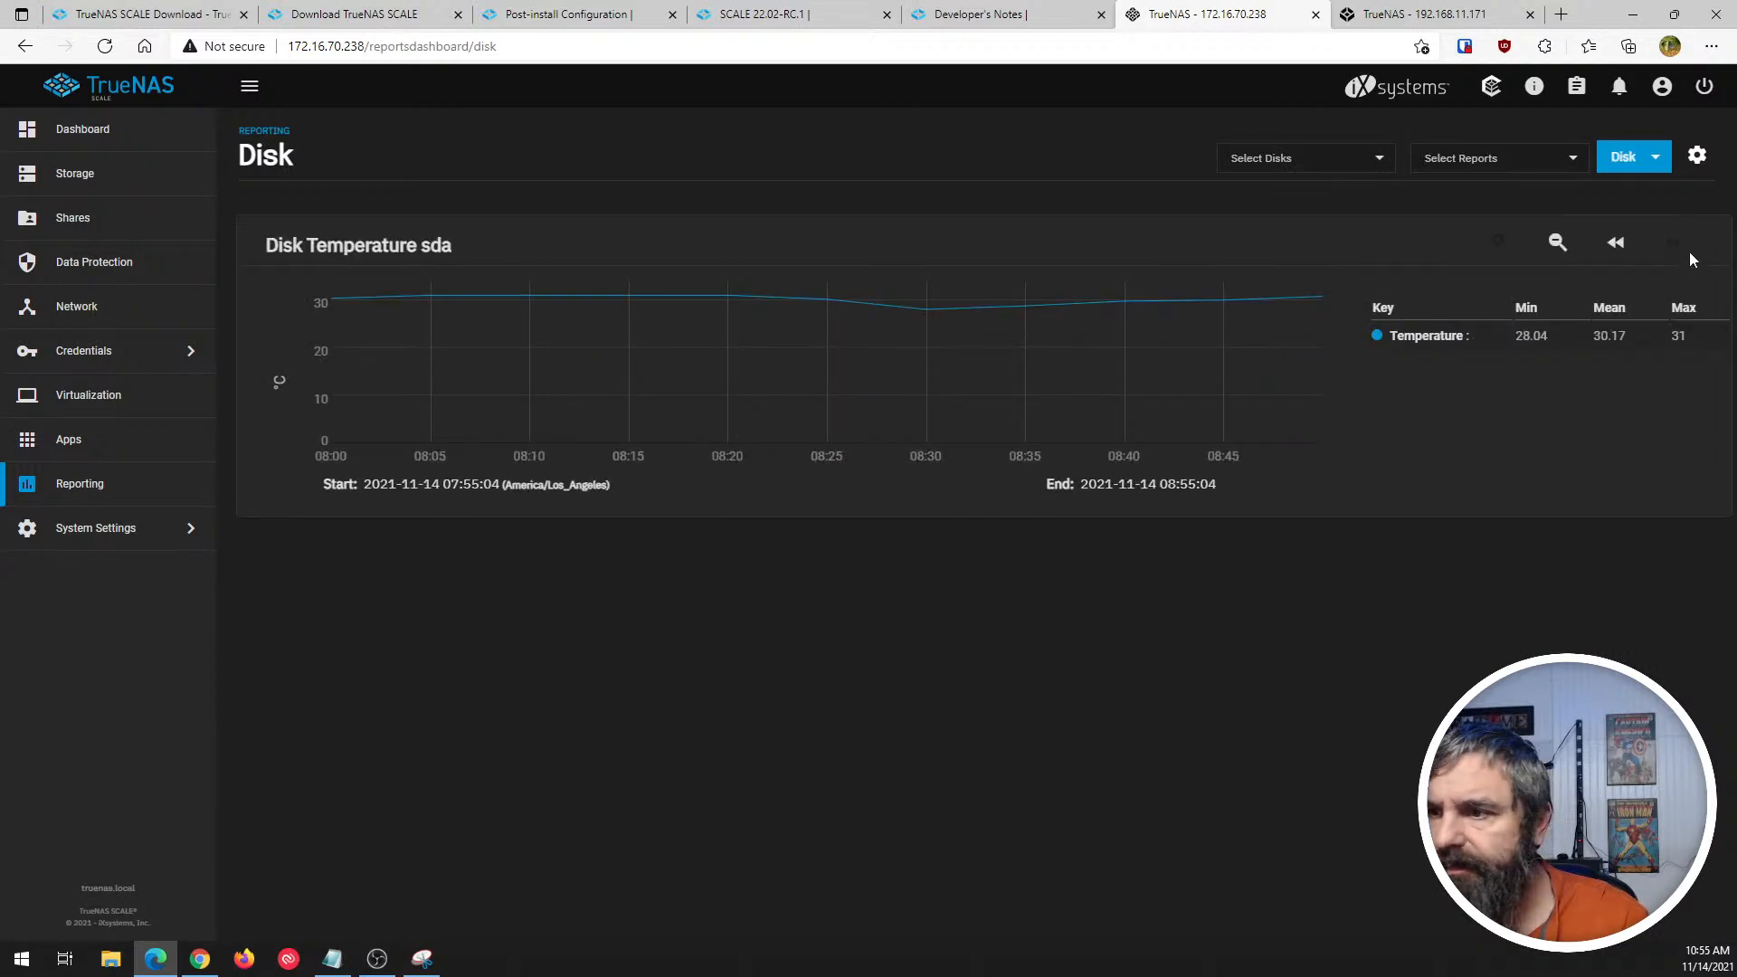
pyautogui.click(1625, 159)
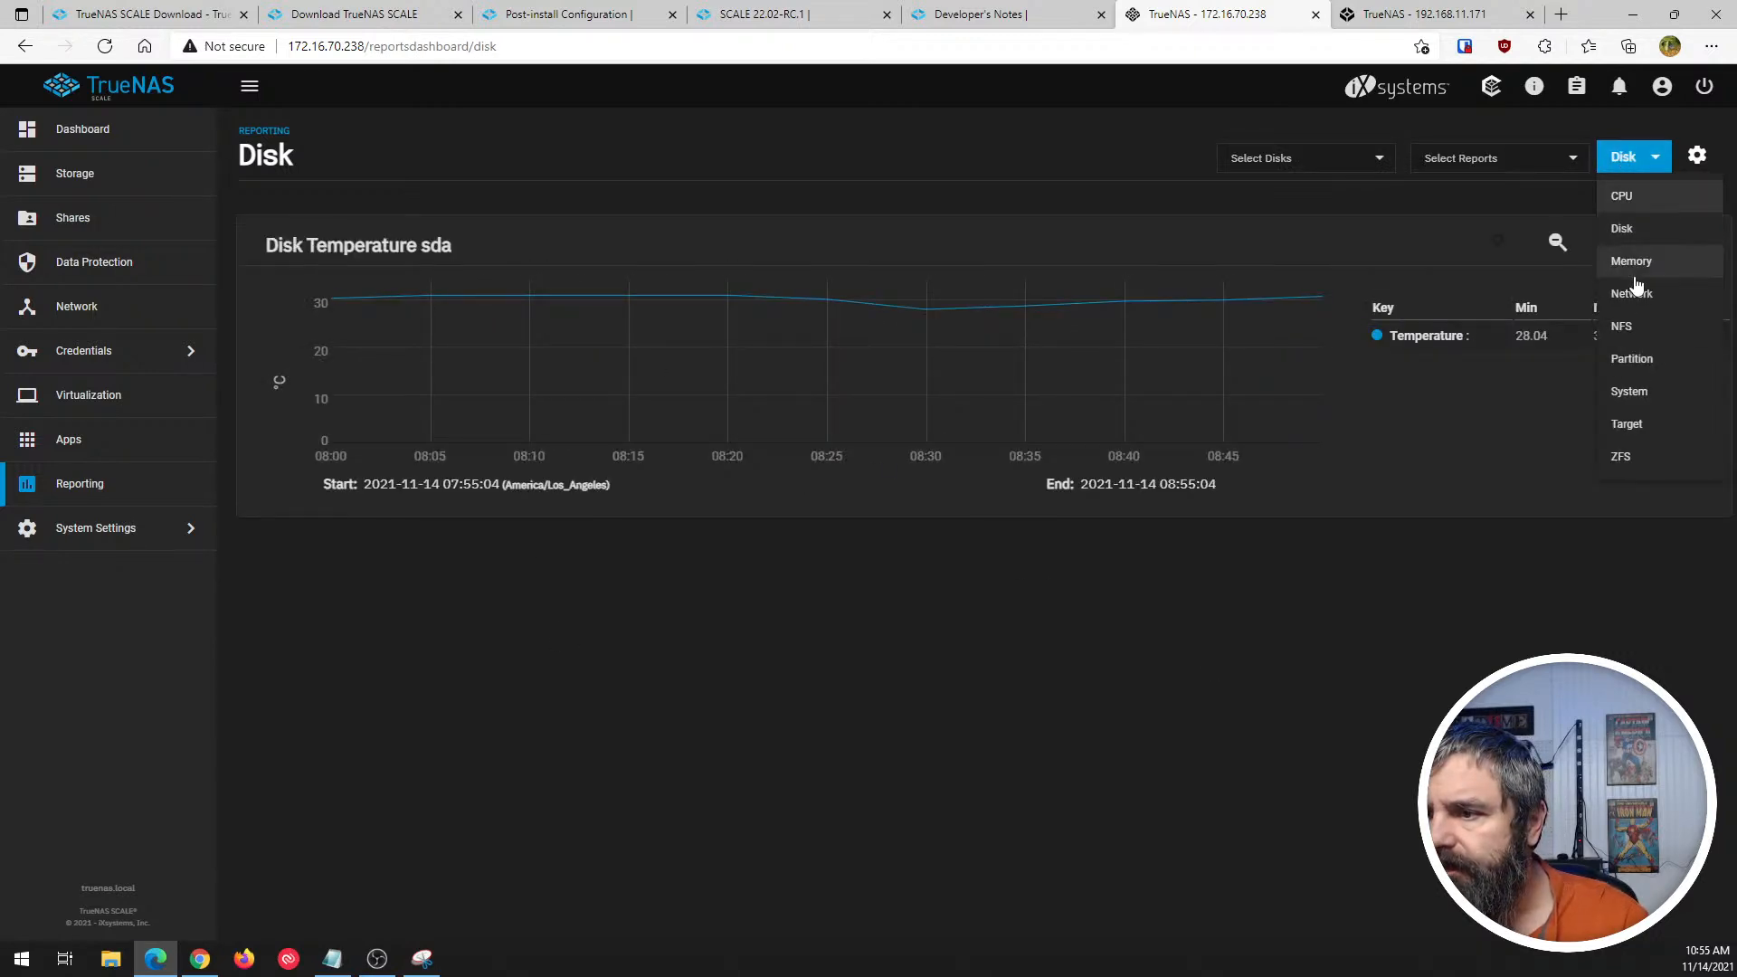
pyautogui.click(1623, 199)
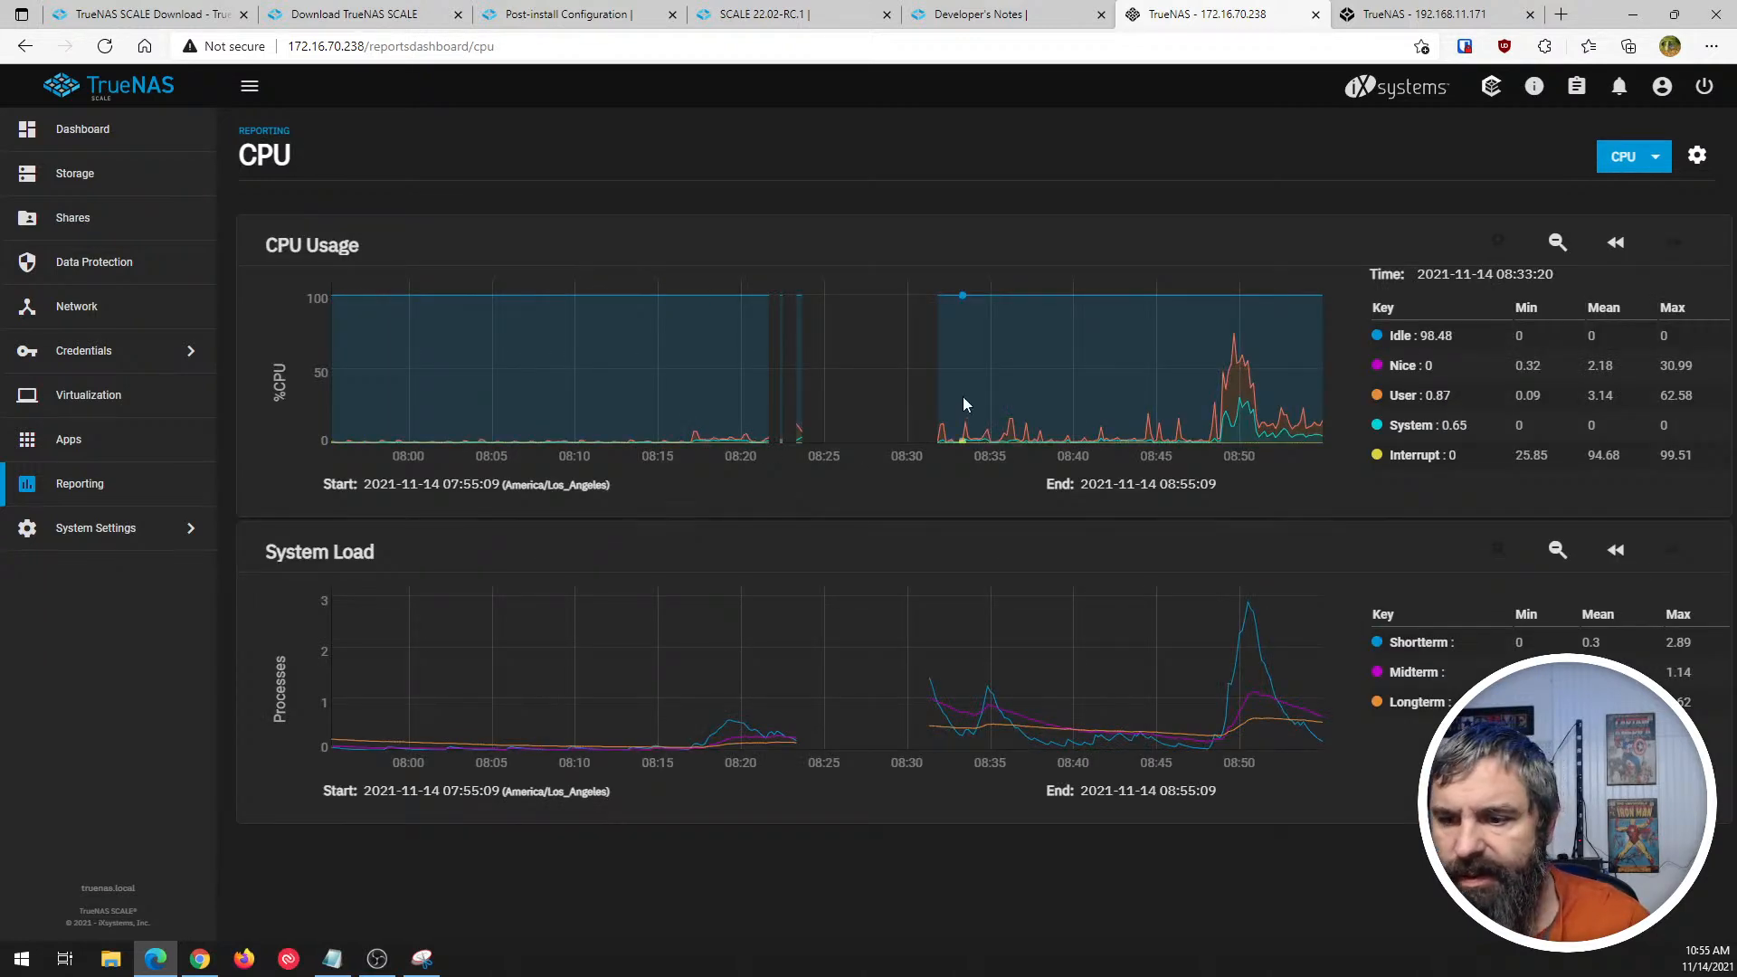
# - Examine the Memory, Network and Partition reports in turn
pyautogui.click(1627, 161)
pyautogui.click(1625, 260)
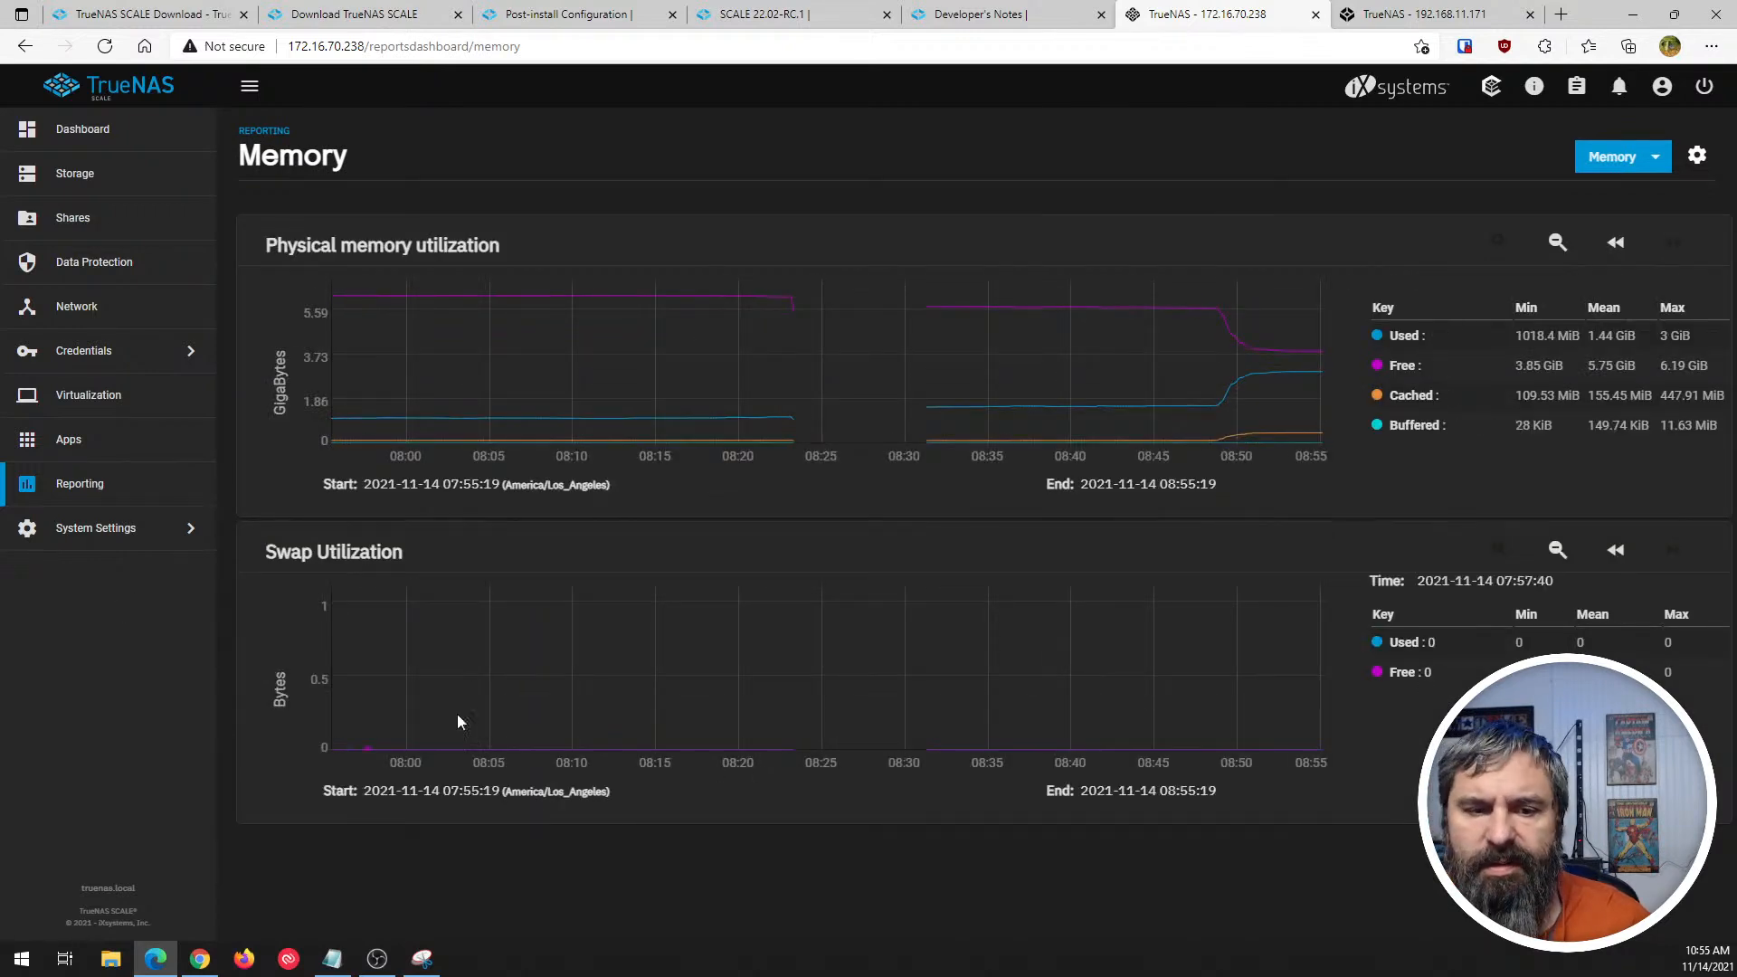
pyautogui.click(1615, 157)
pyautogui.click(1615, 297)
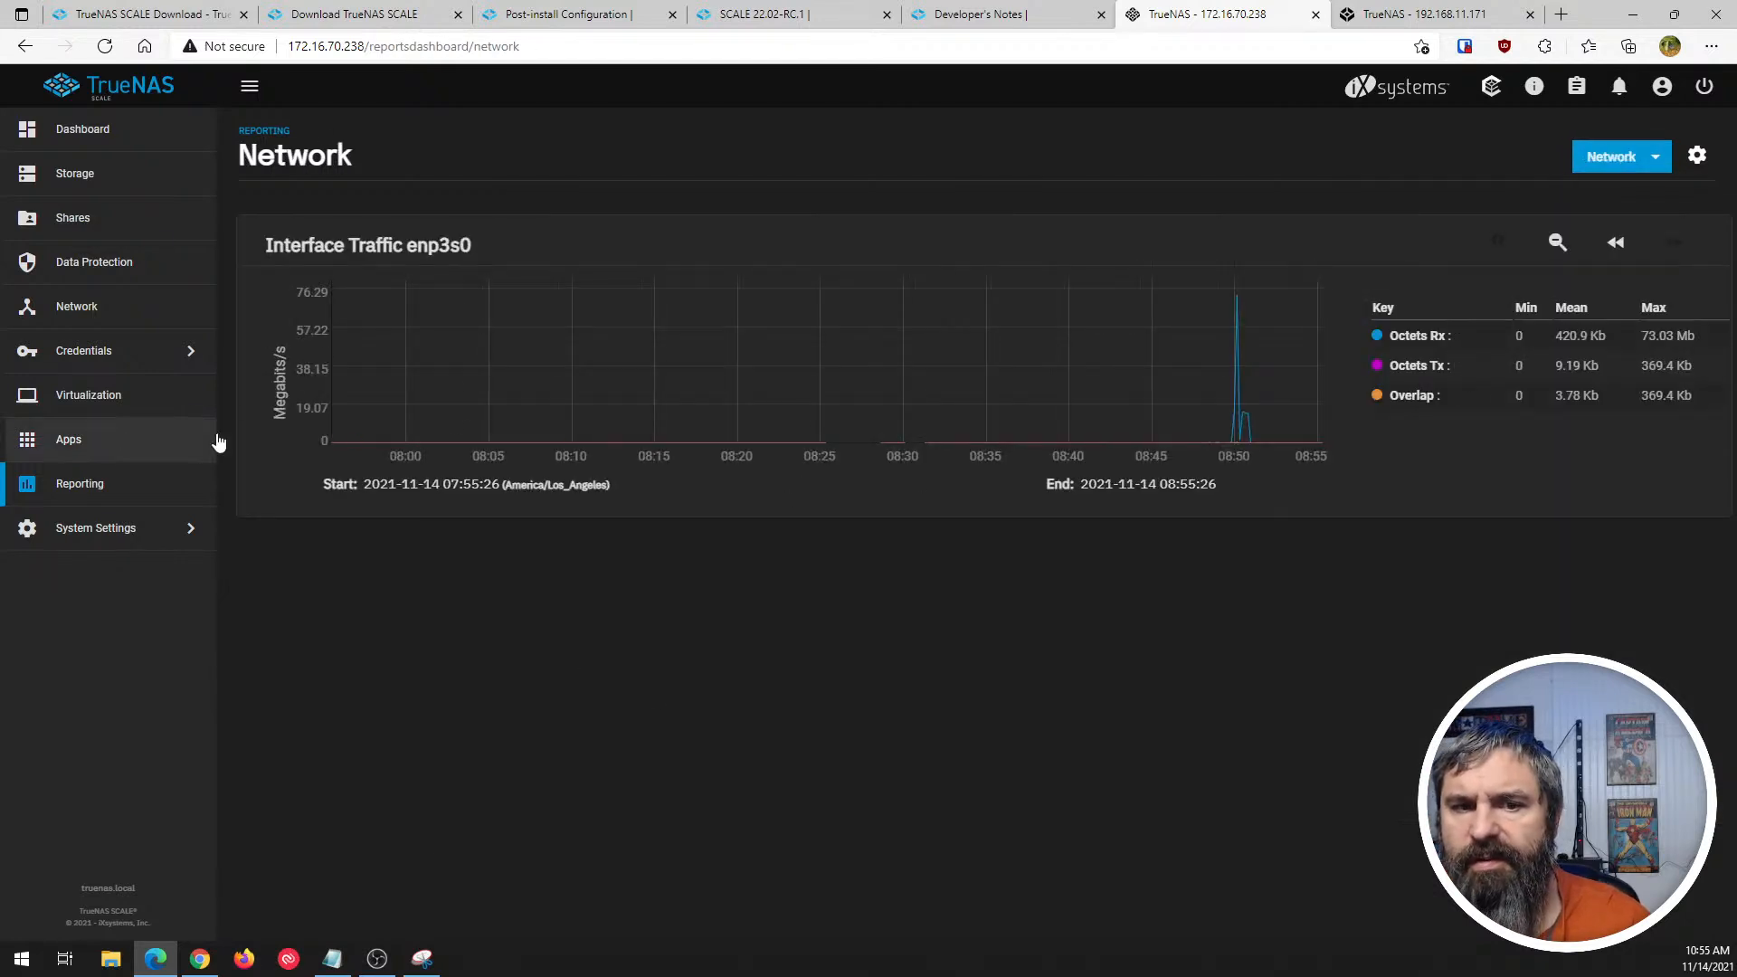
pyautogui.click(1618, 156)
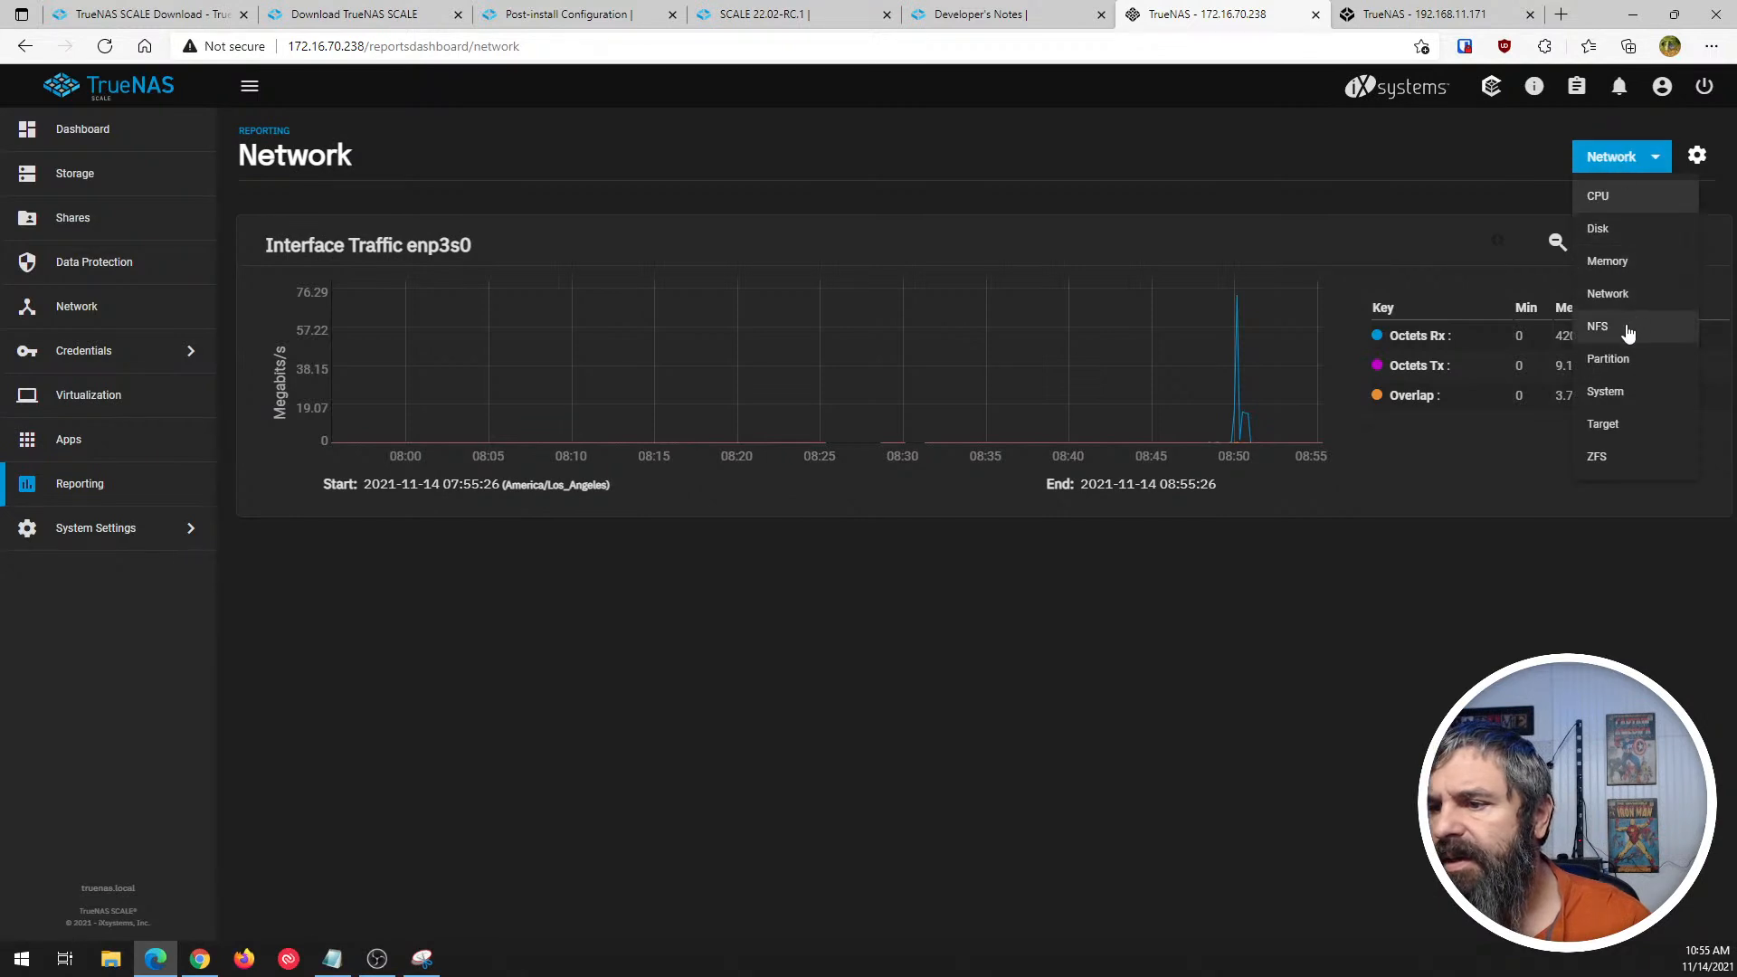
pyautogui.click(1606, 359)
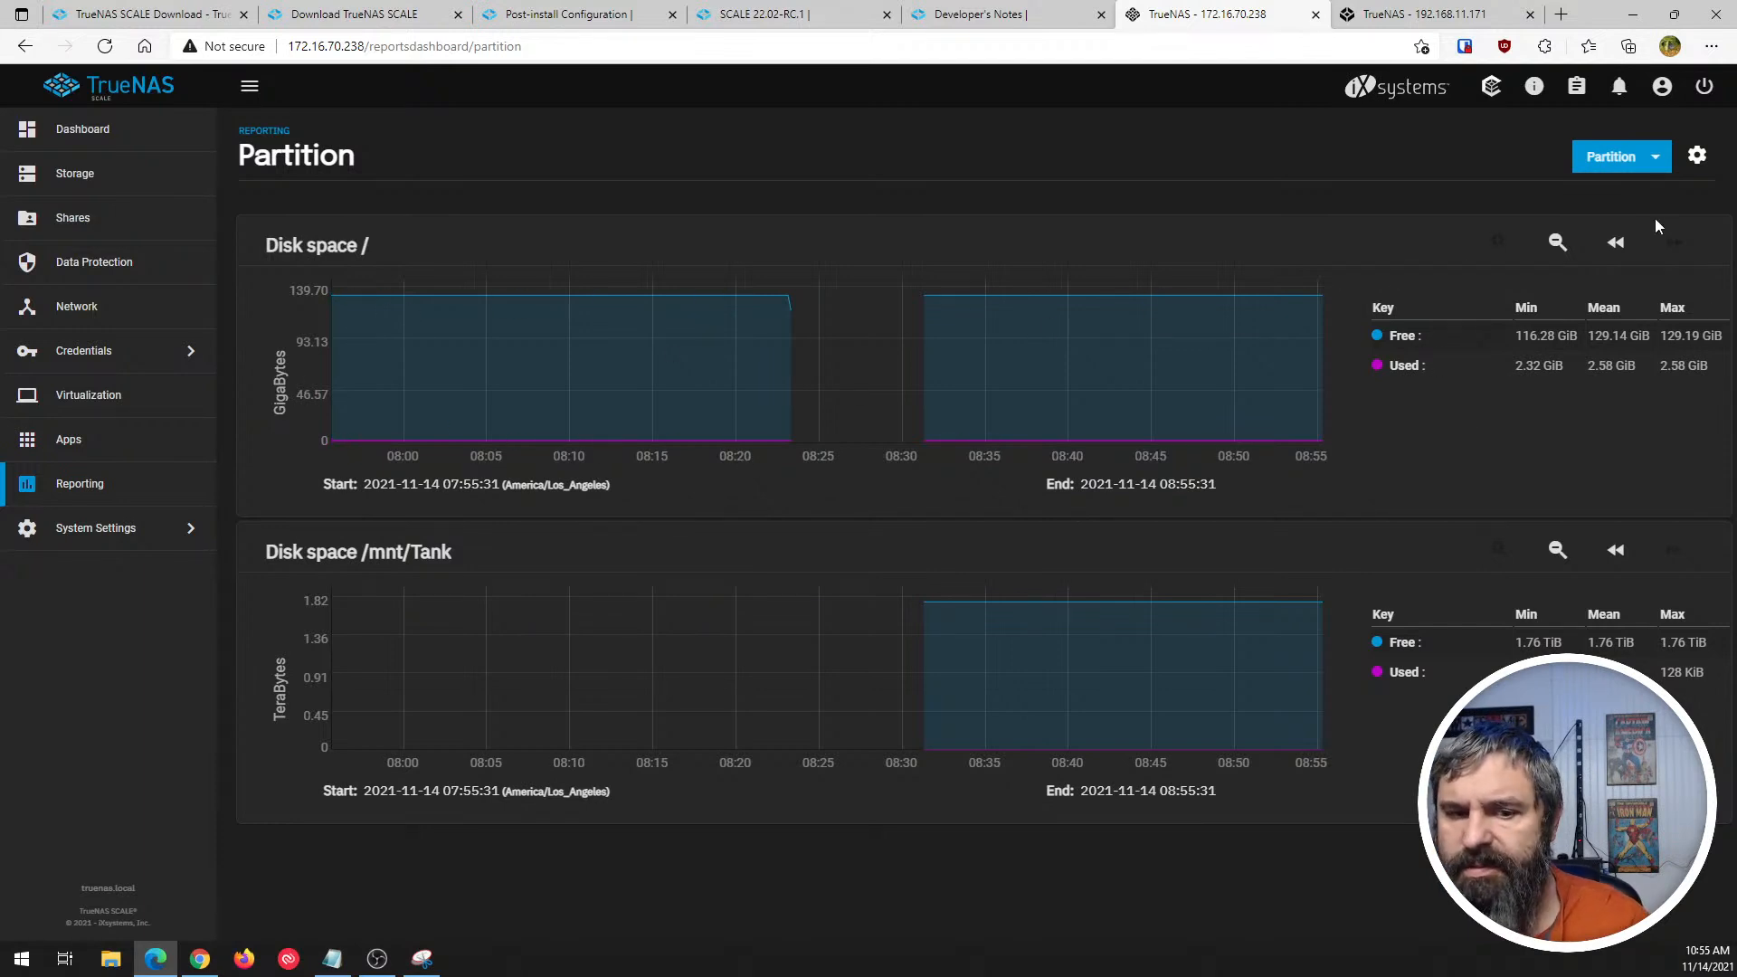
# - Examine the System report's processes and uptime graphs, and check the Target report
pyautogui.click(1646, 158)
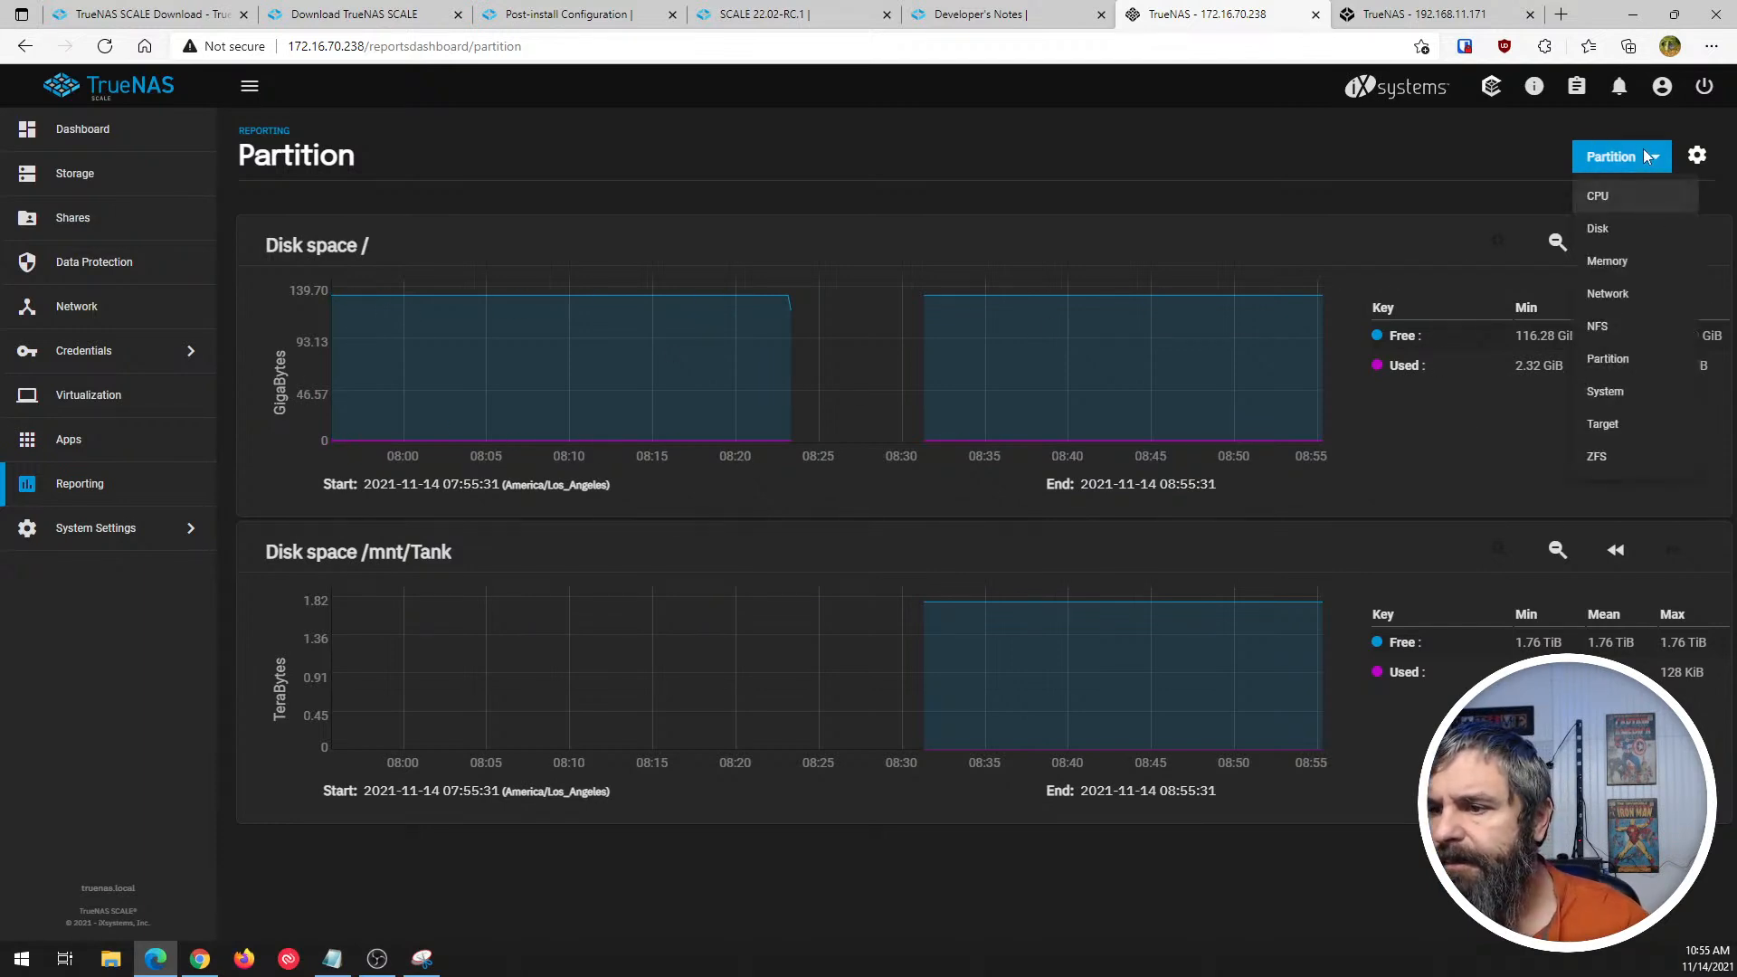
pyautogui.click(1621, 398)
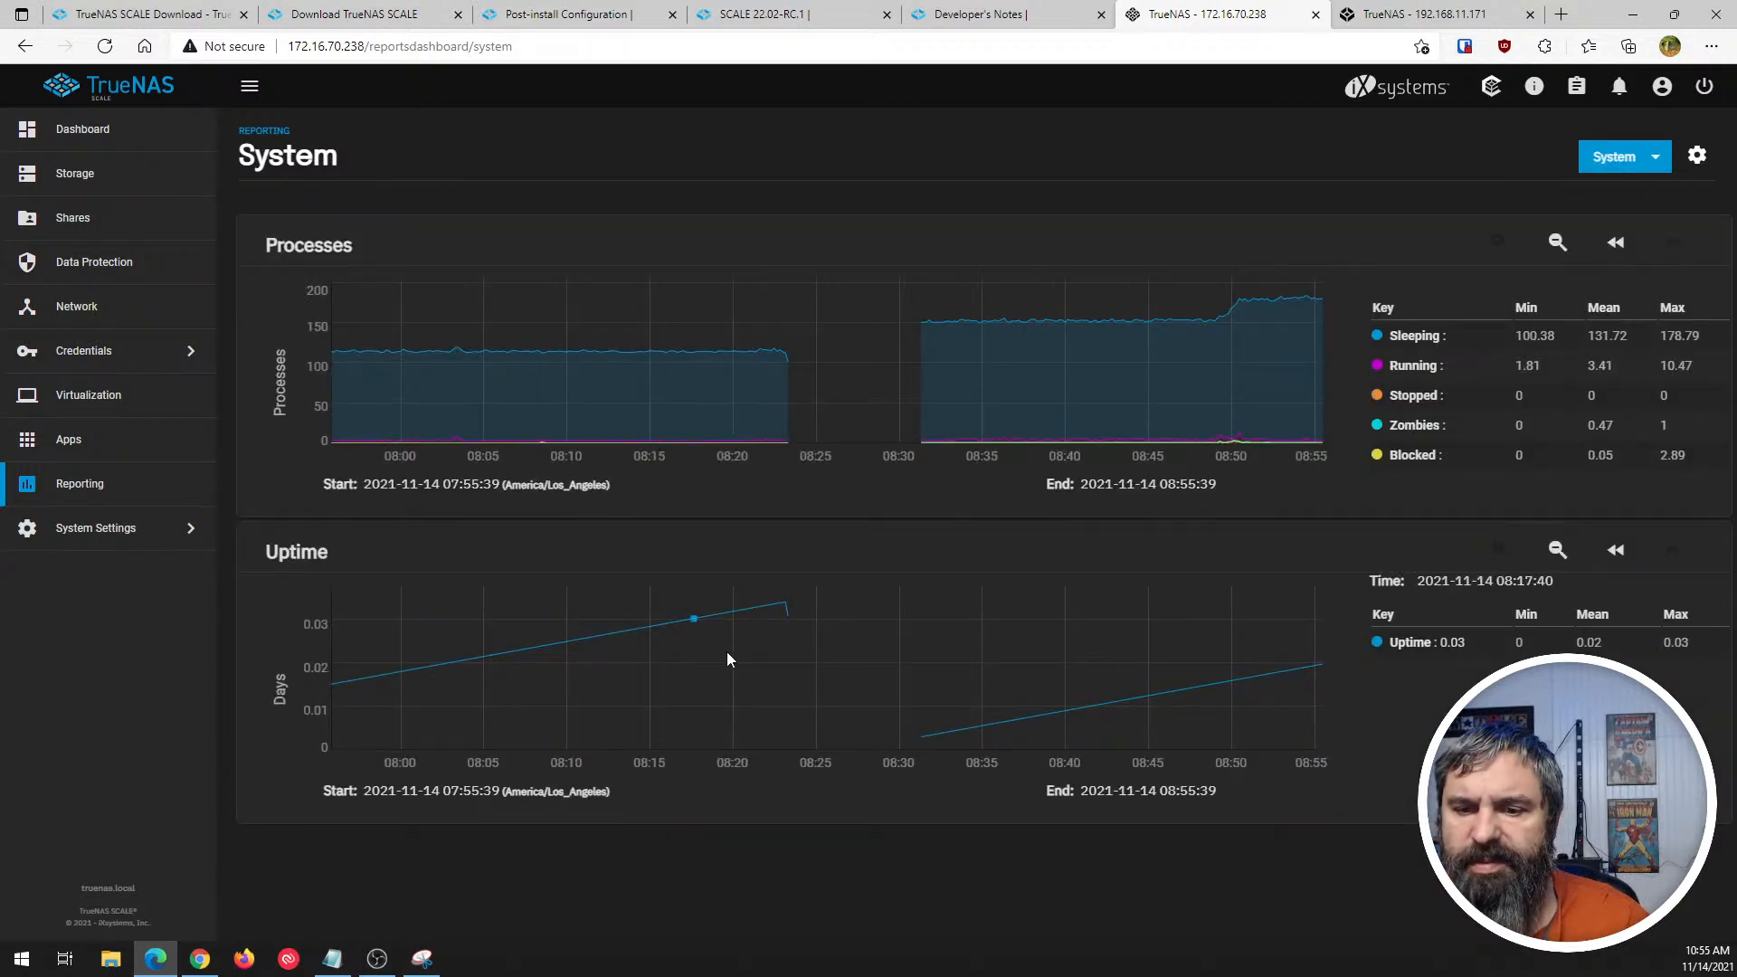
pyautogui.click(1615, 156)
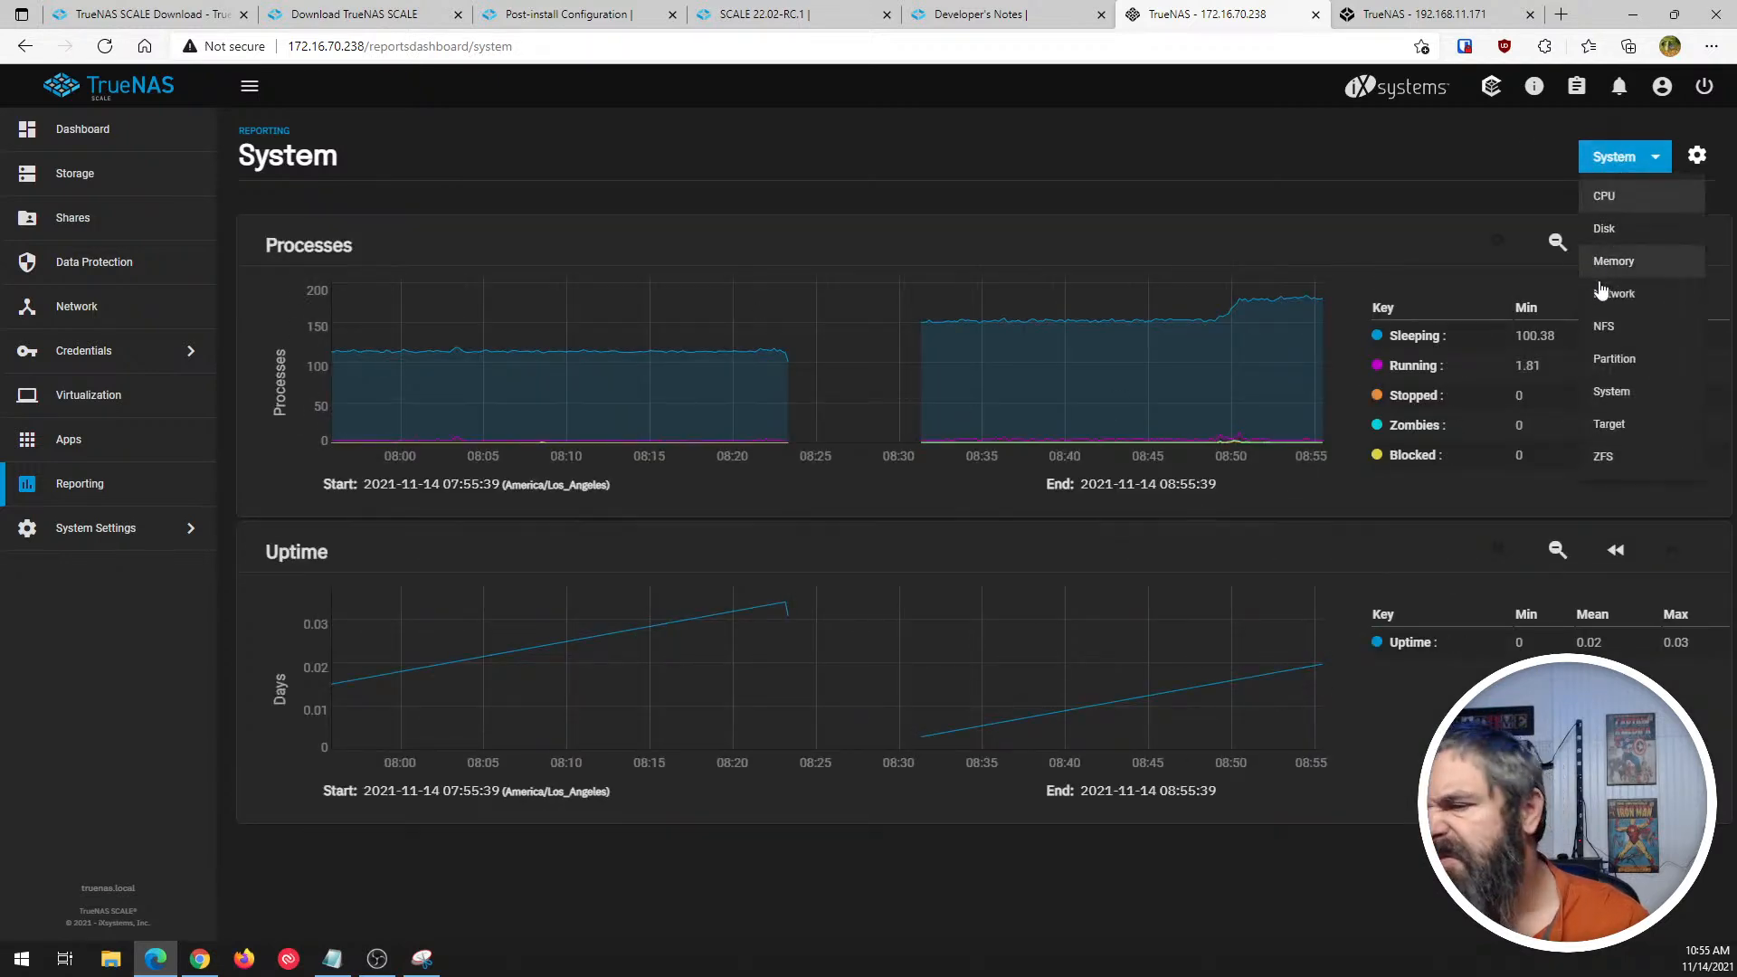
pyautogui.click(1609, 425)
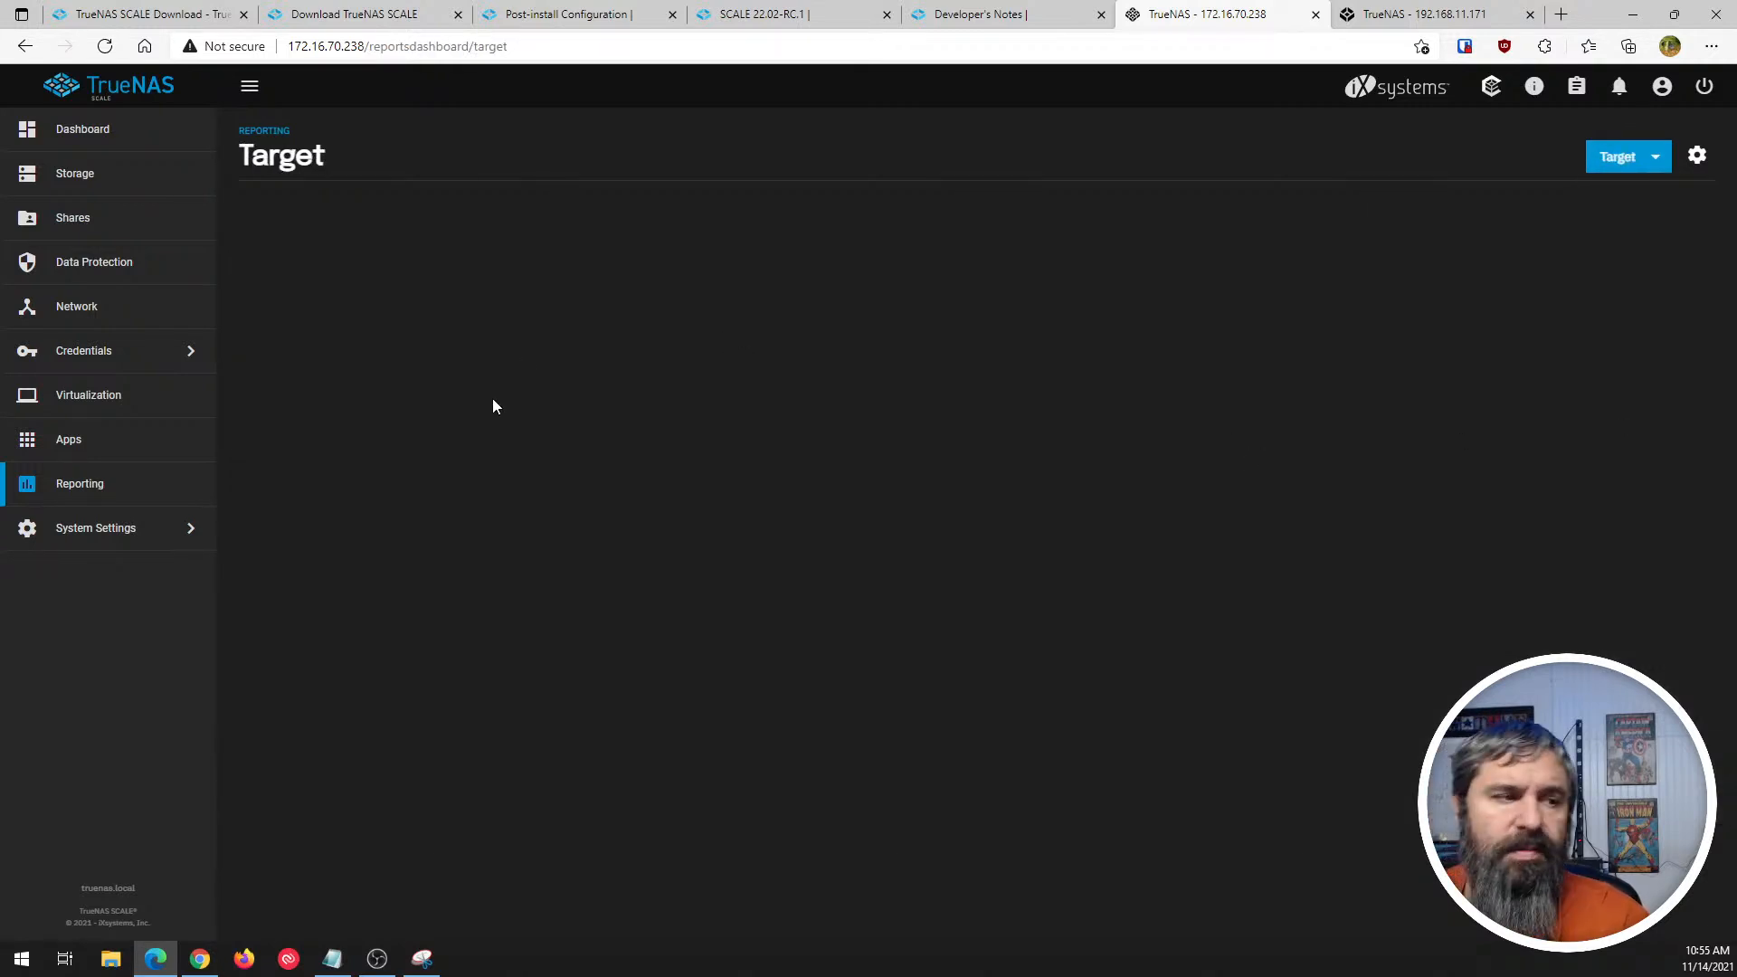
# - Examine the ZFS report, from ARC size and hit ratio through to the ARC prefetch request graphs
pyautogui.click(1628, 159)
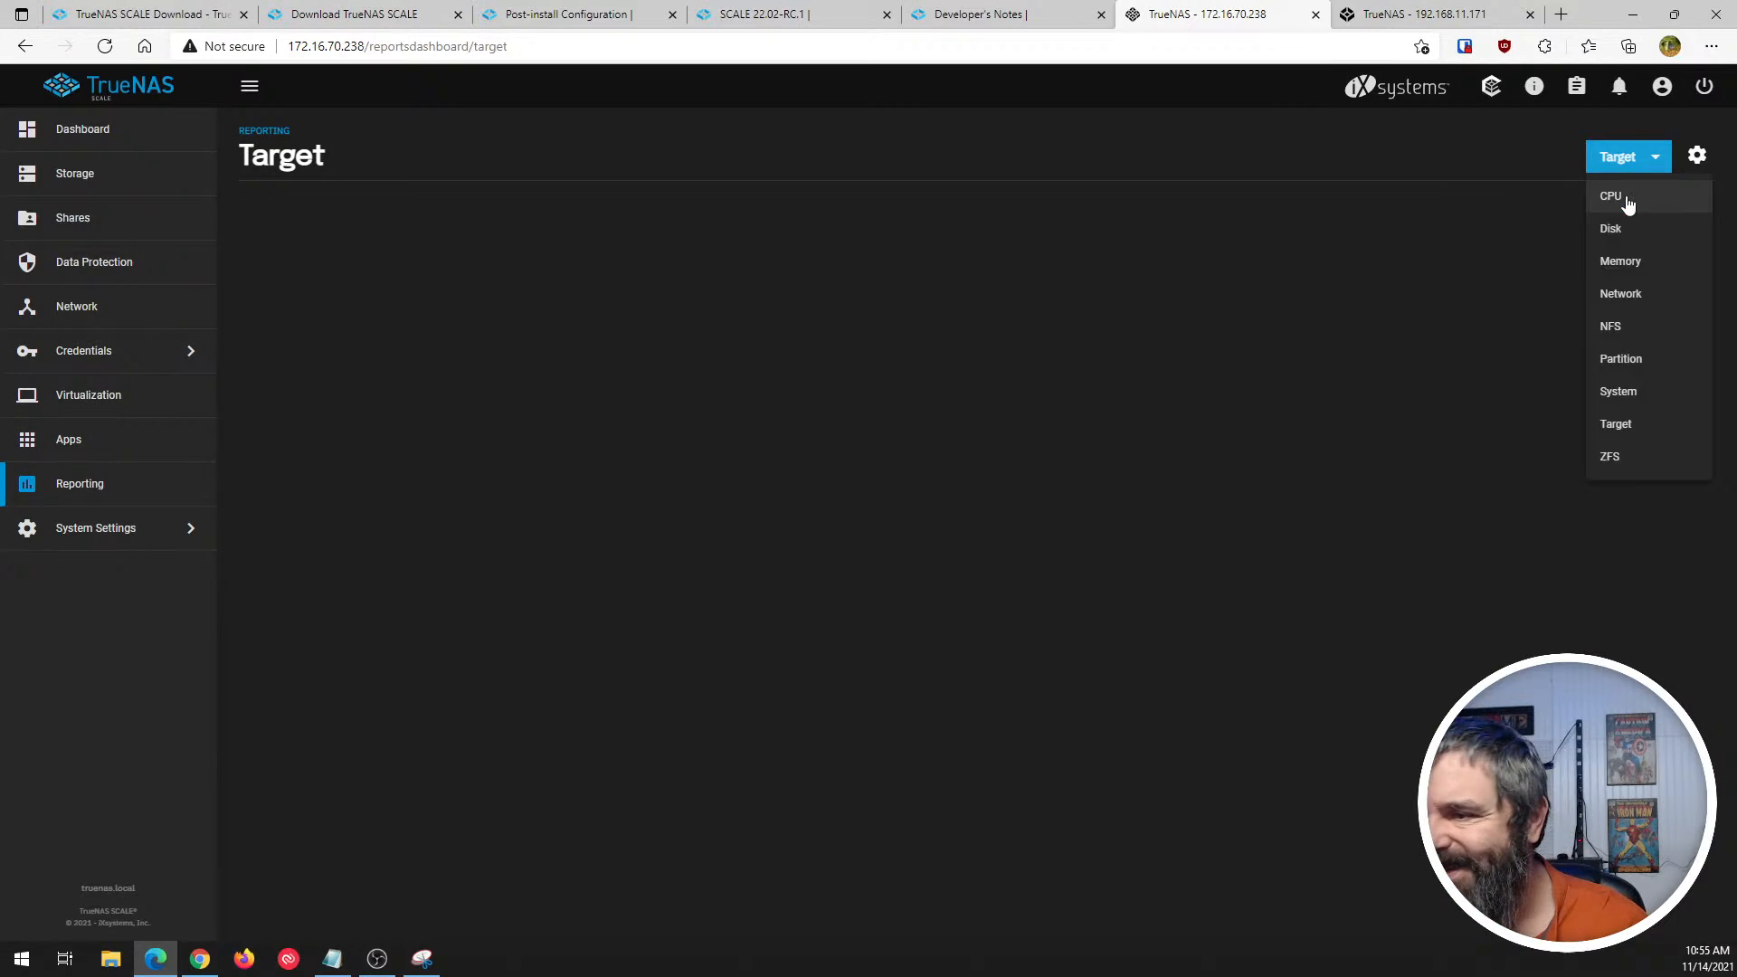
pyautogui.click(1611, 455)
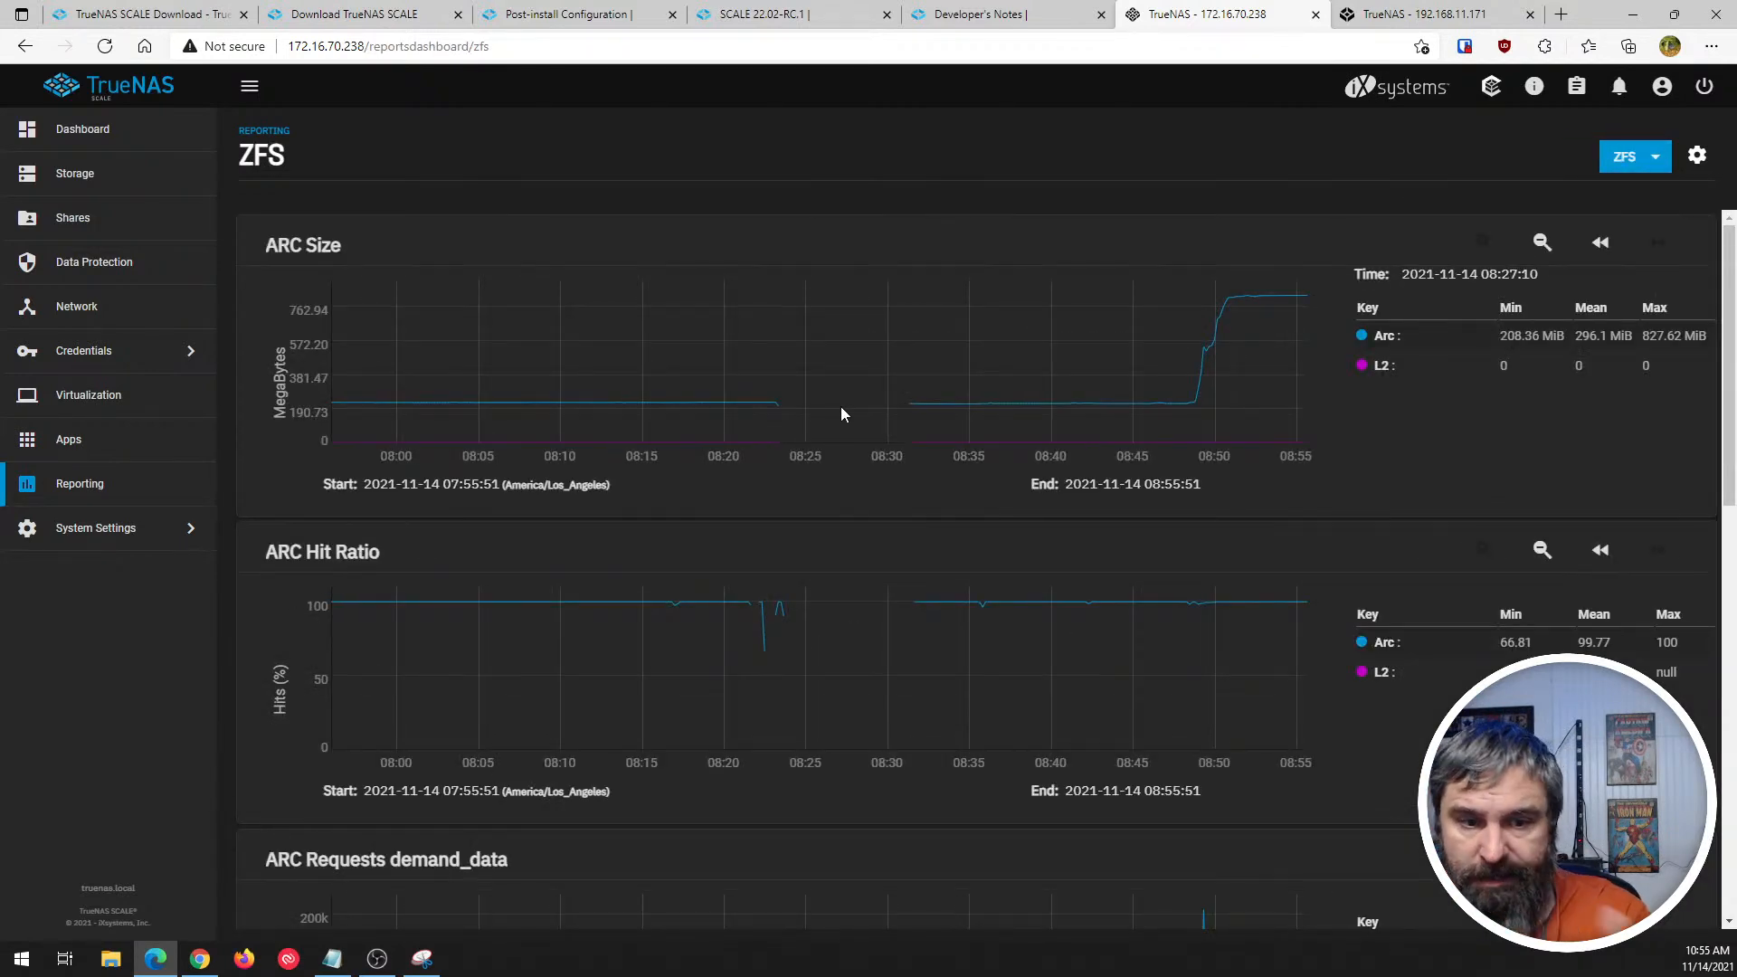
pyautogui.scroll(-10, 855, 502)
pyautogui.scroll(-2, 859, 511)
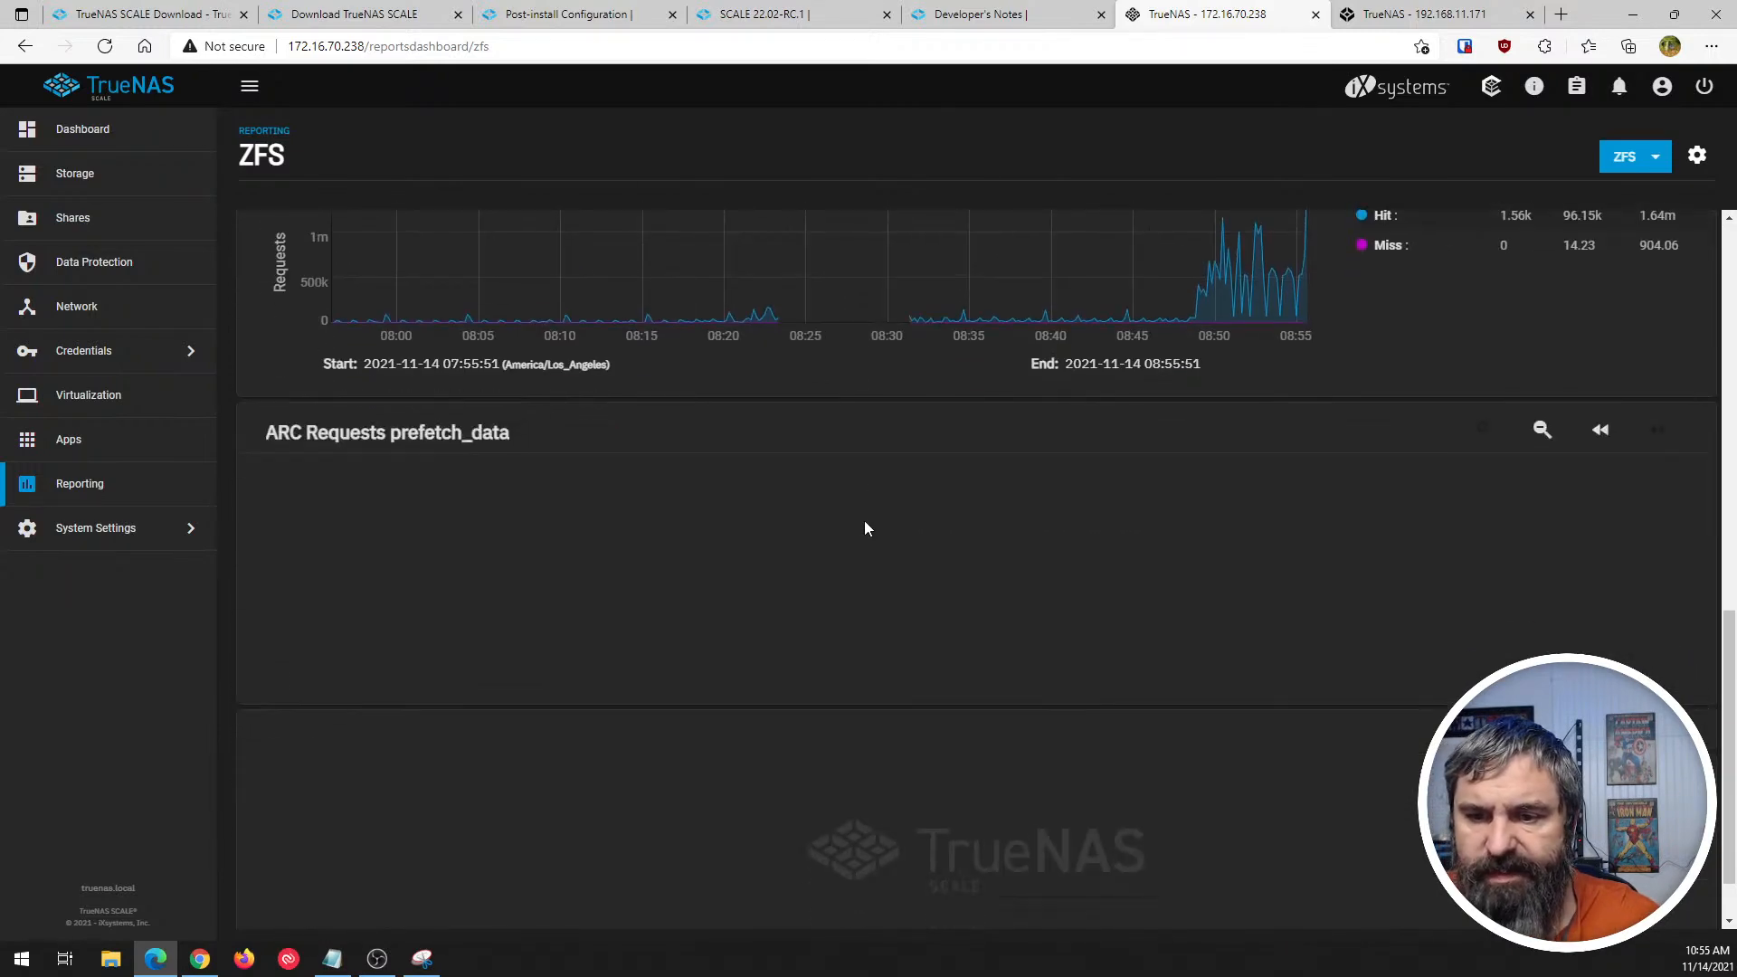
pyautogui.scroll(2, 937, 635)
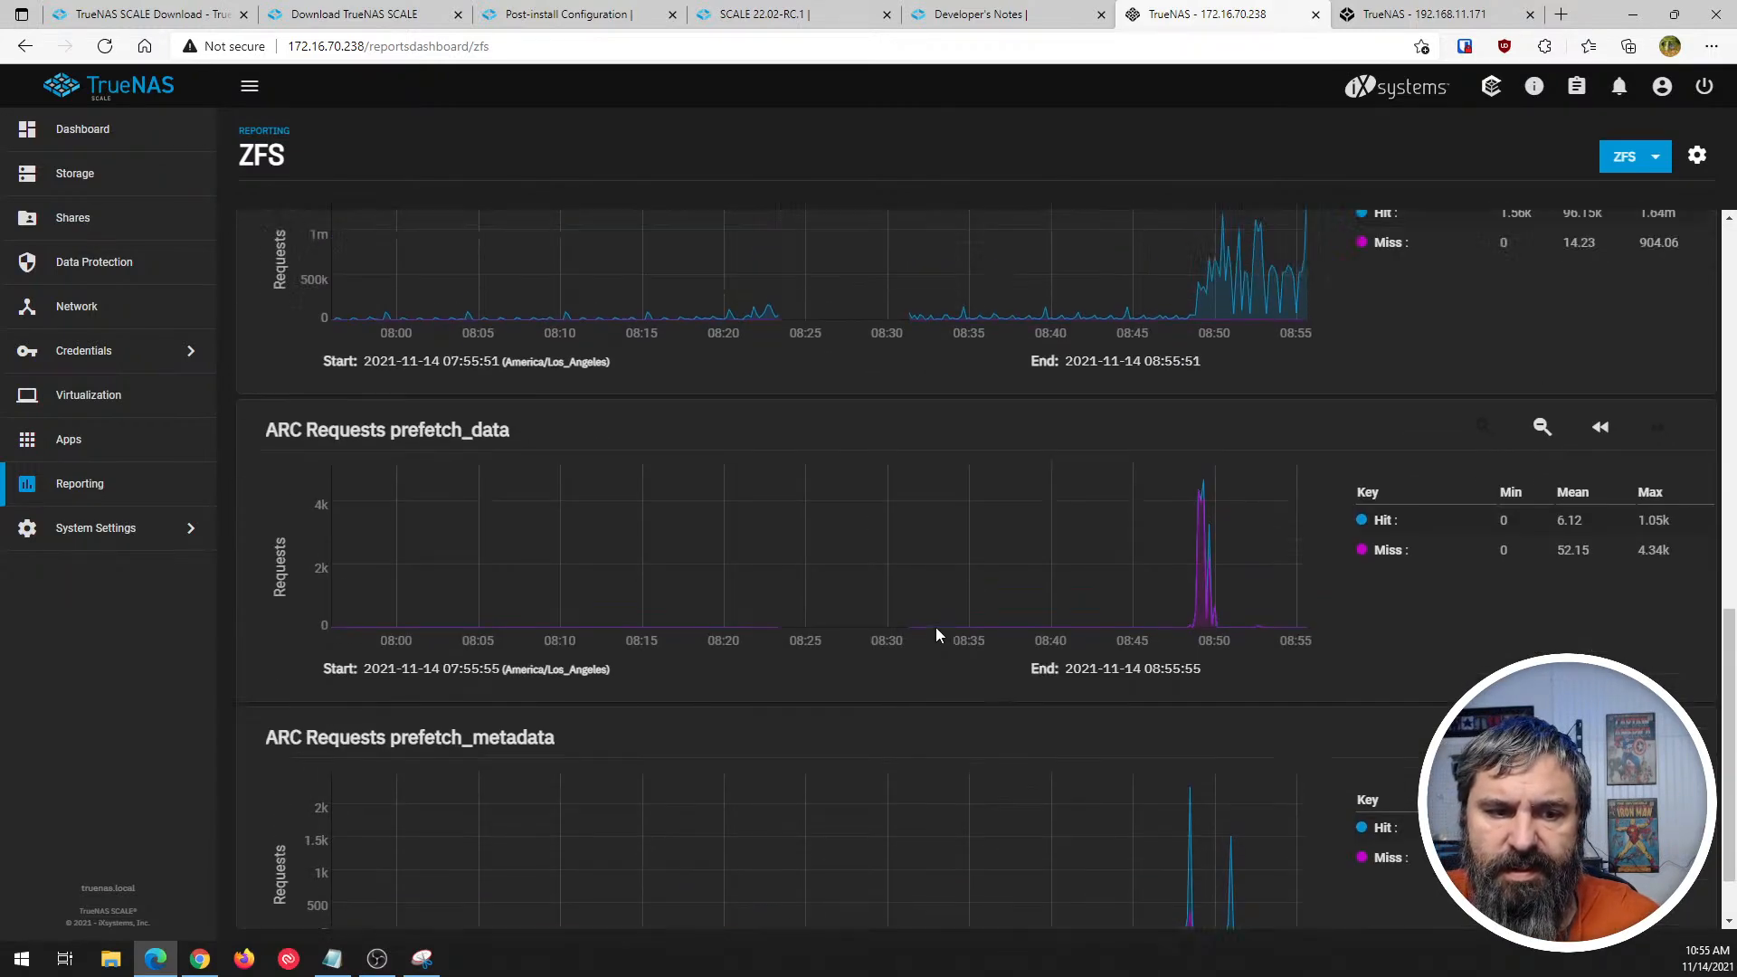
# - Review the Update page in System Settings, and open the General settings page
pyautogui.click(102, 532)
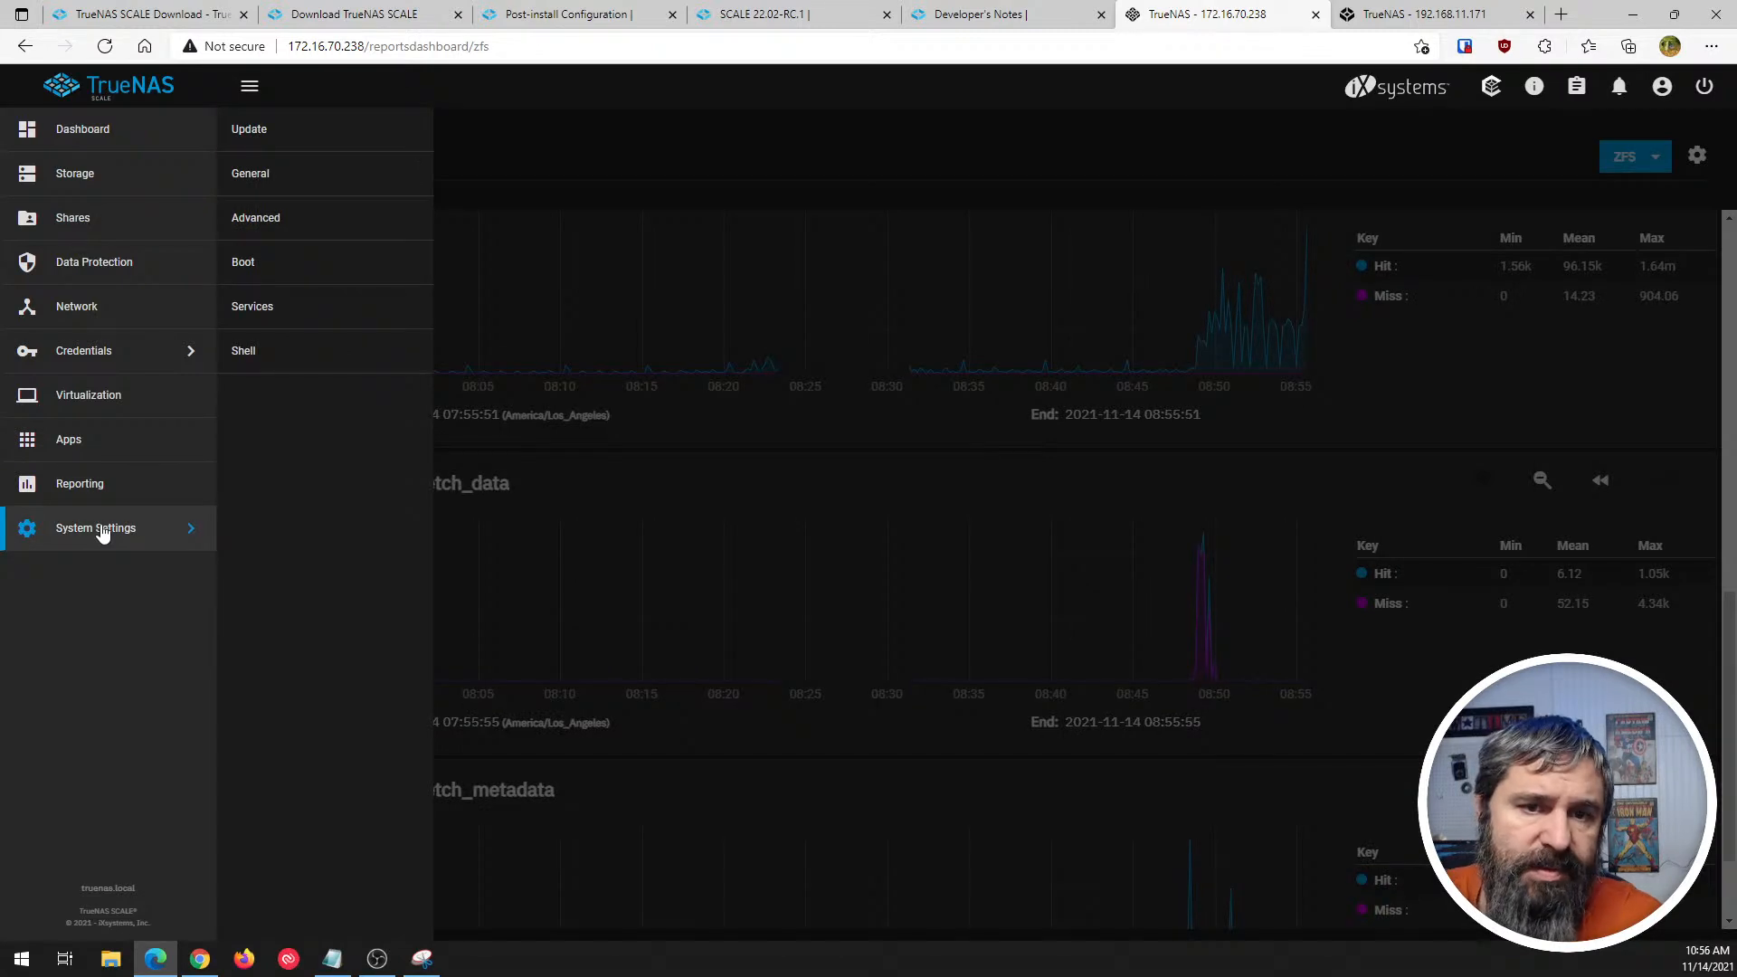
pyautogui.click(276, 133)
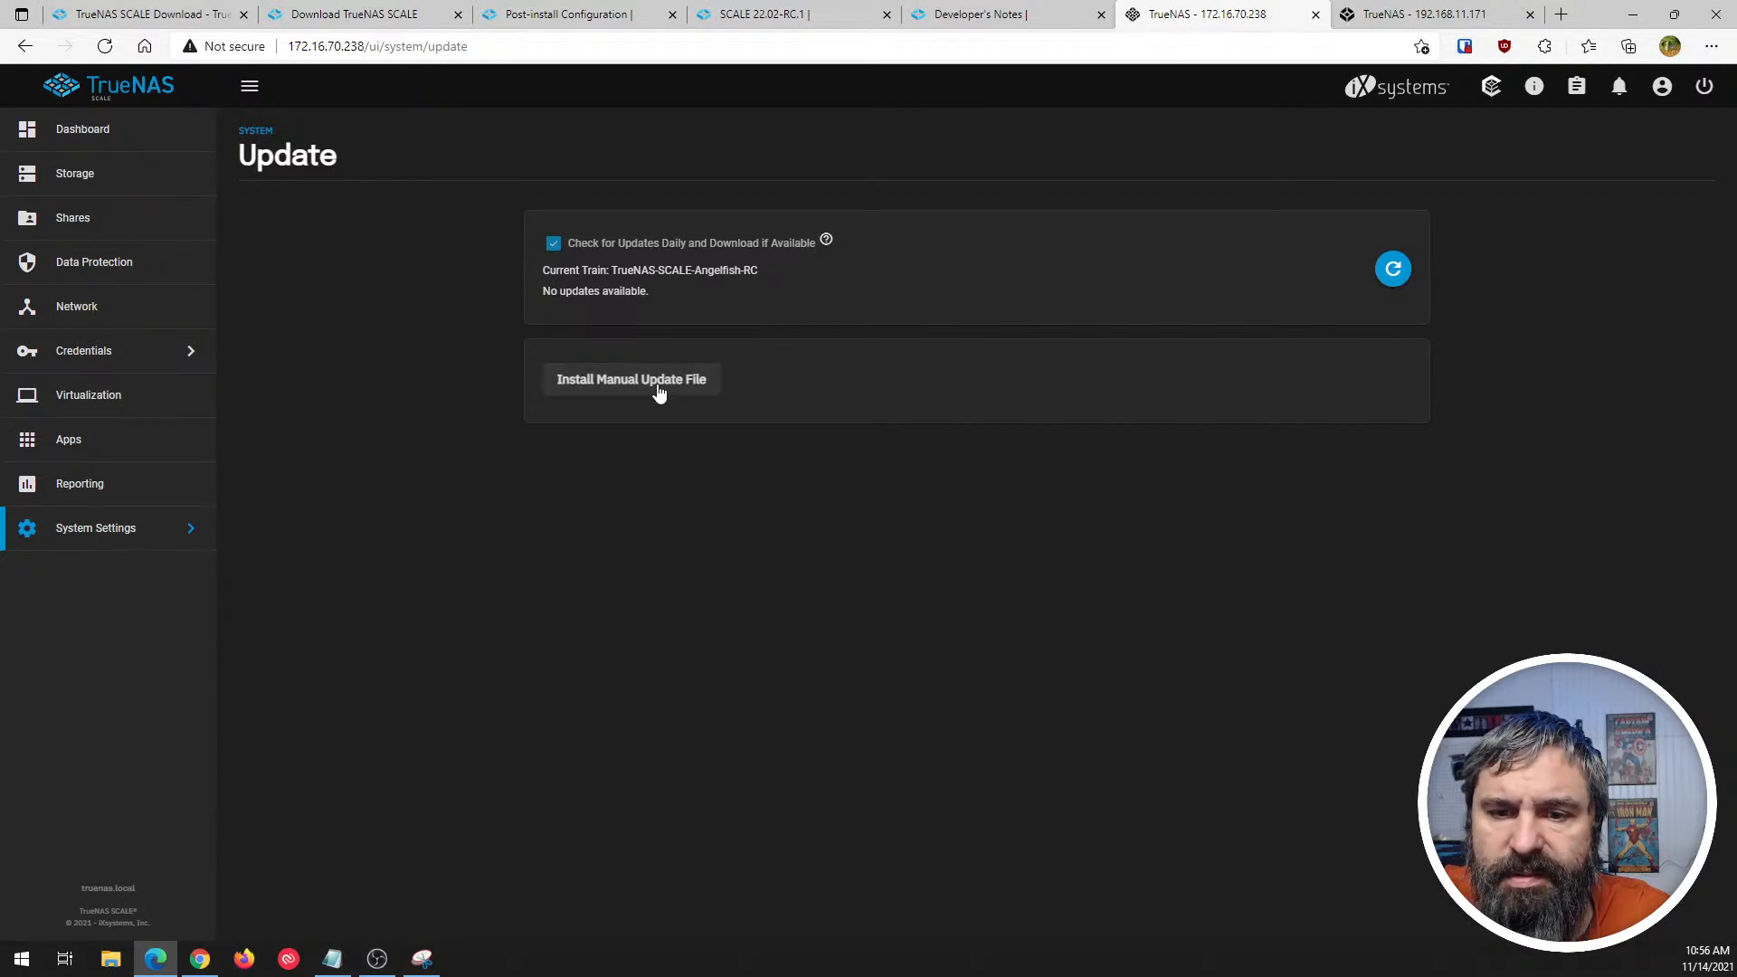
pyautogui.click(131, 538)
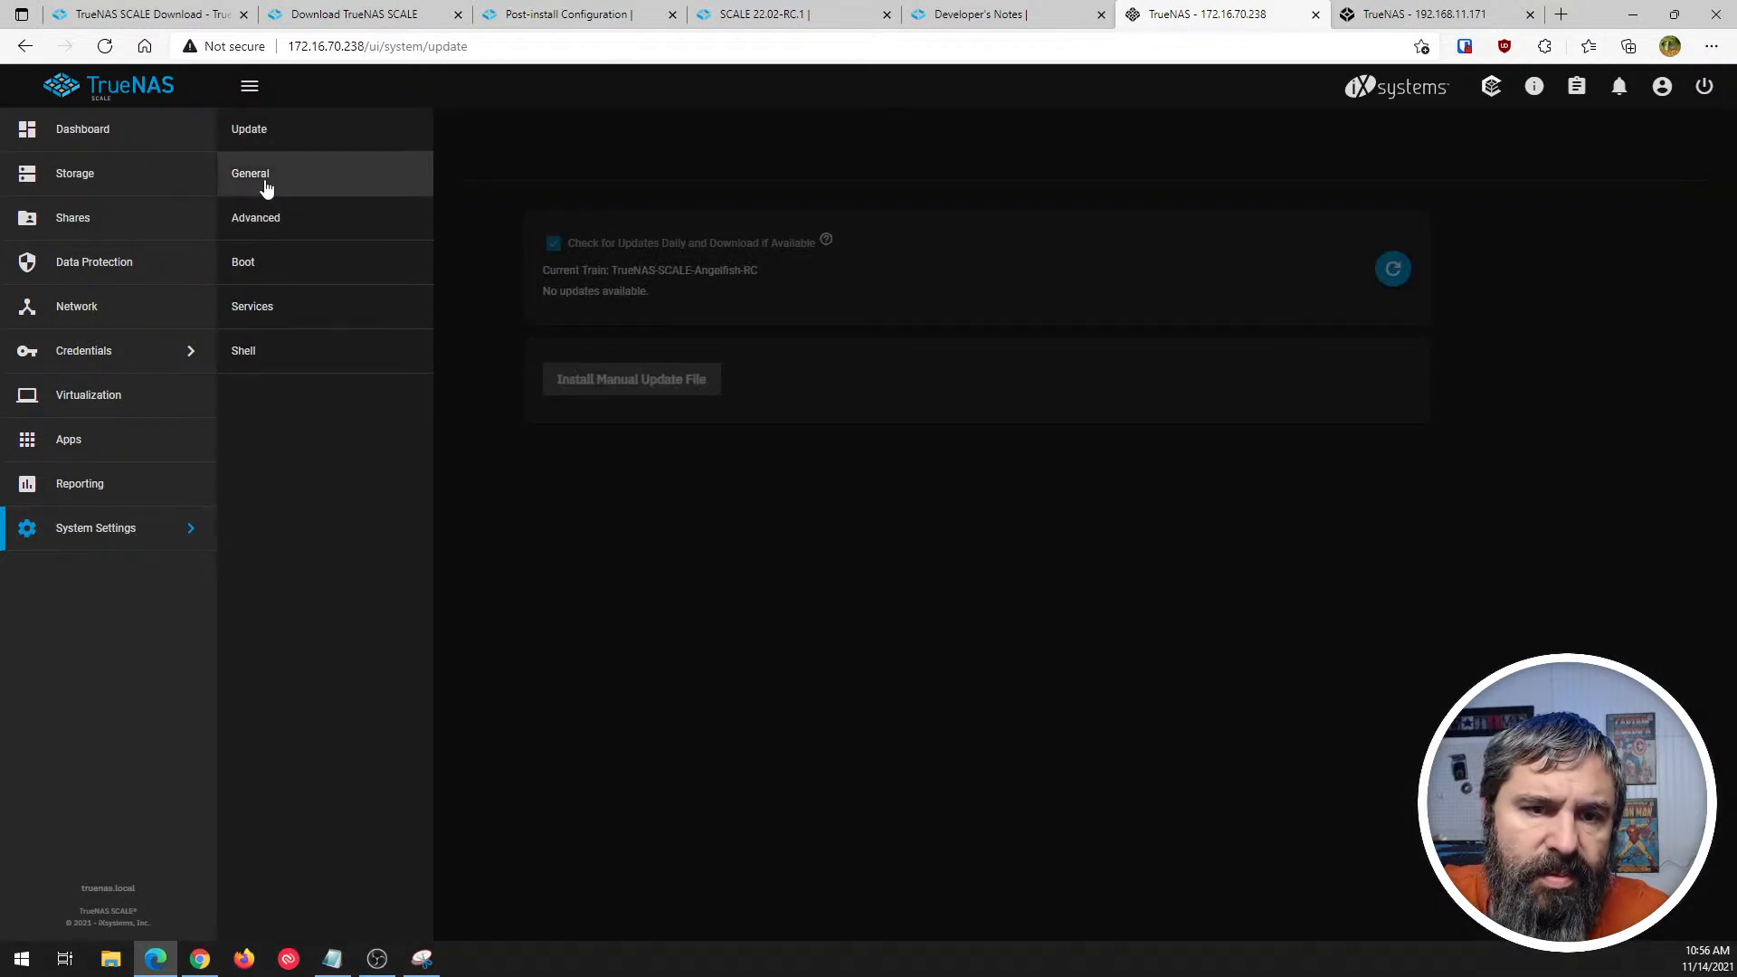
pyautogui.click(260, 180)
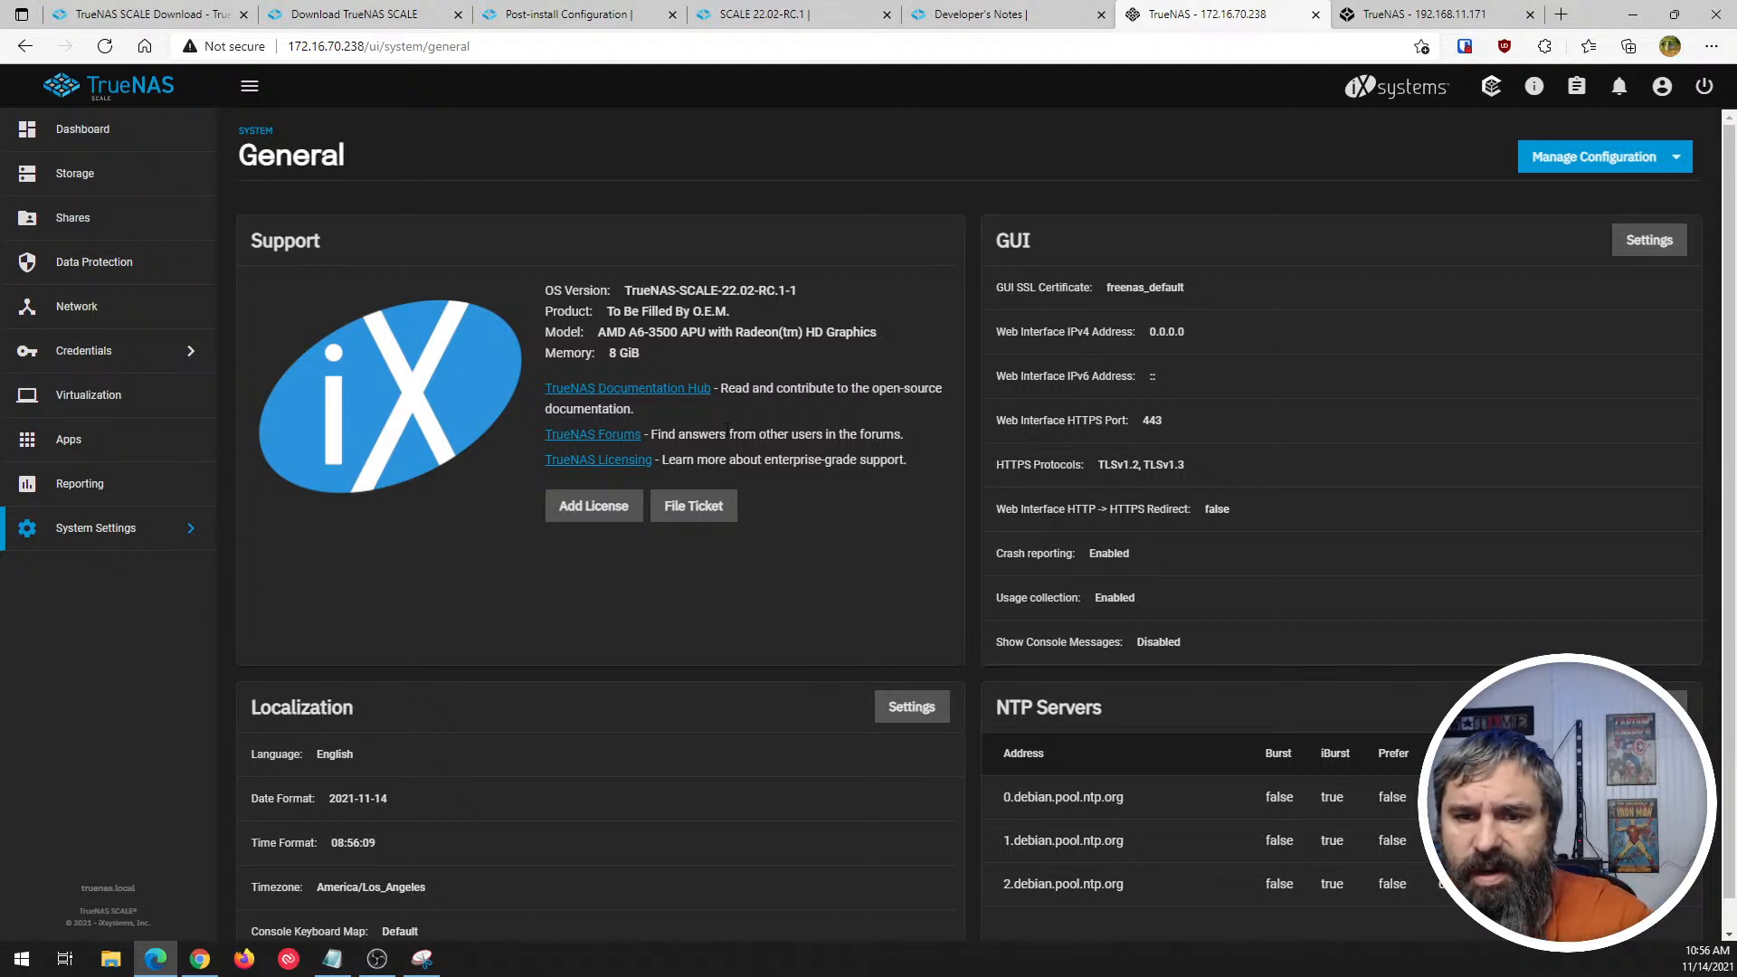
# - Change the timezone in the Localization settings to America/Chicago and save it
pyautogui.scroll(-1, 995, 316)
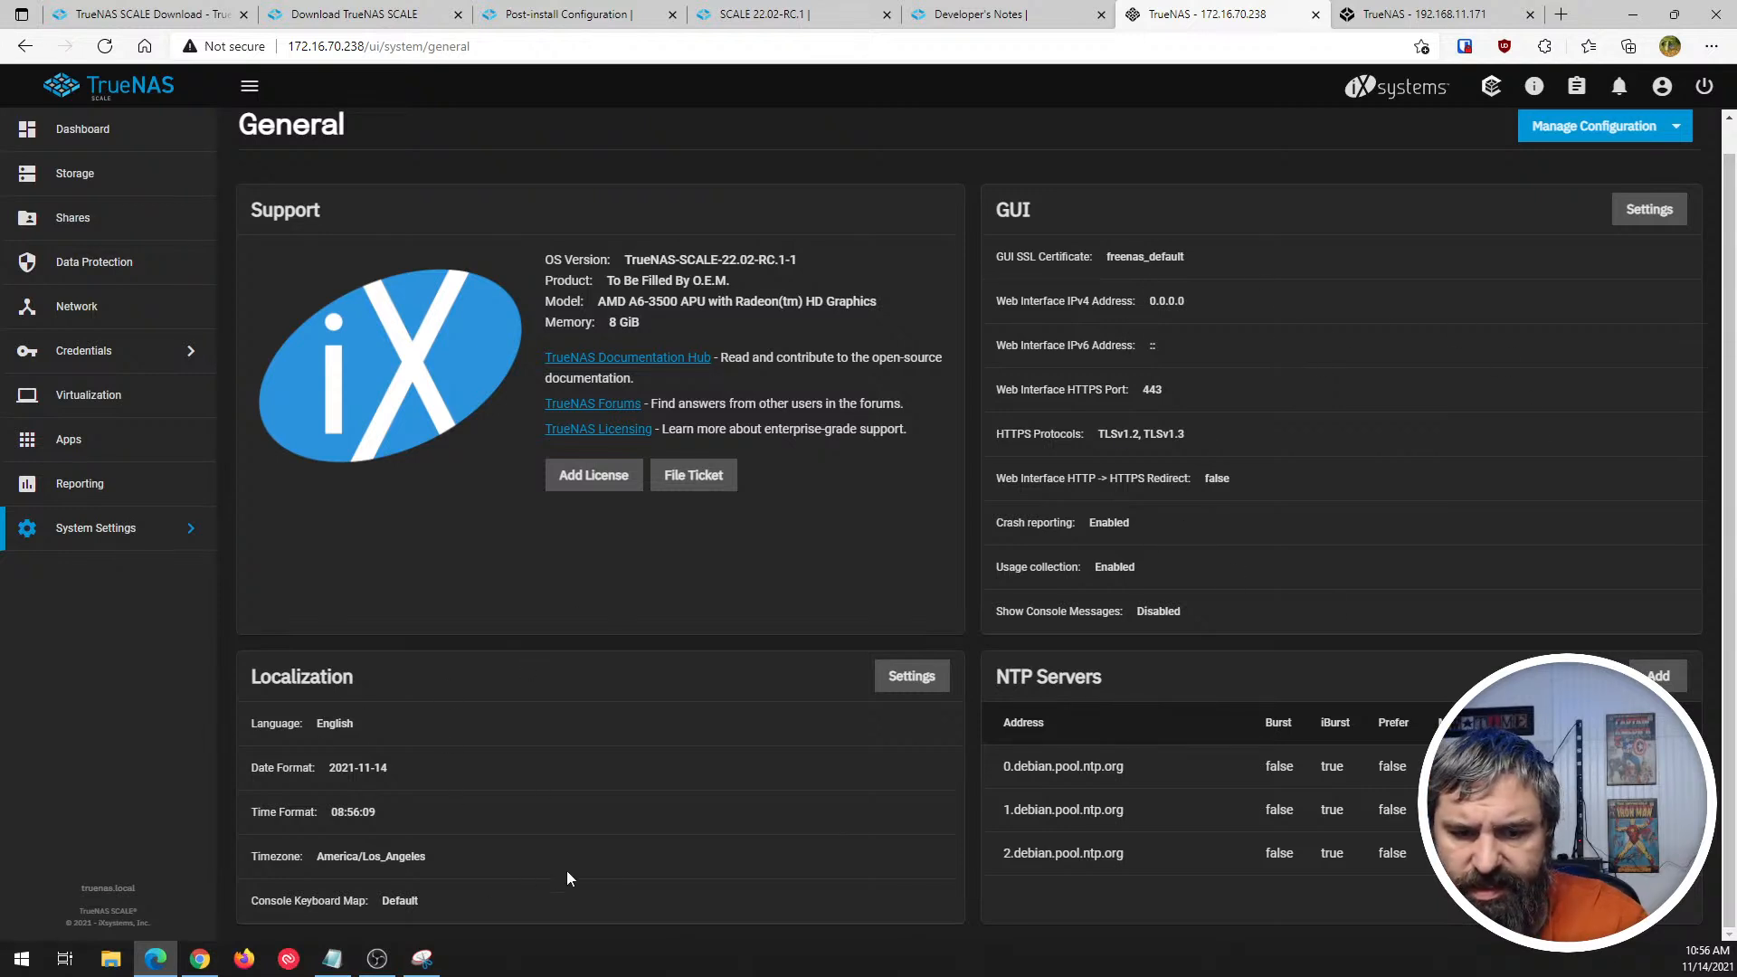
pyautogui.click(931, 675)
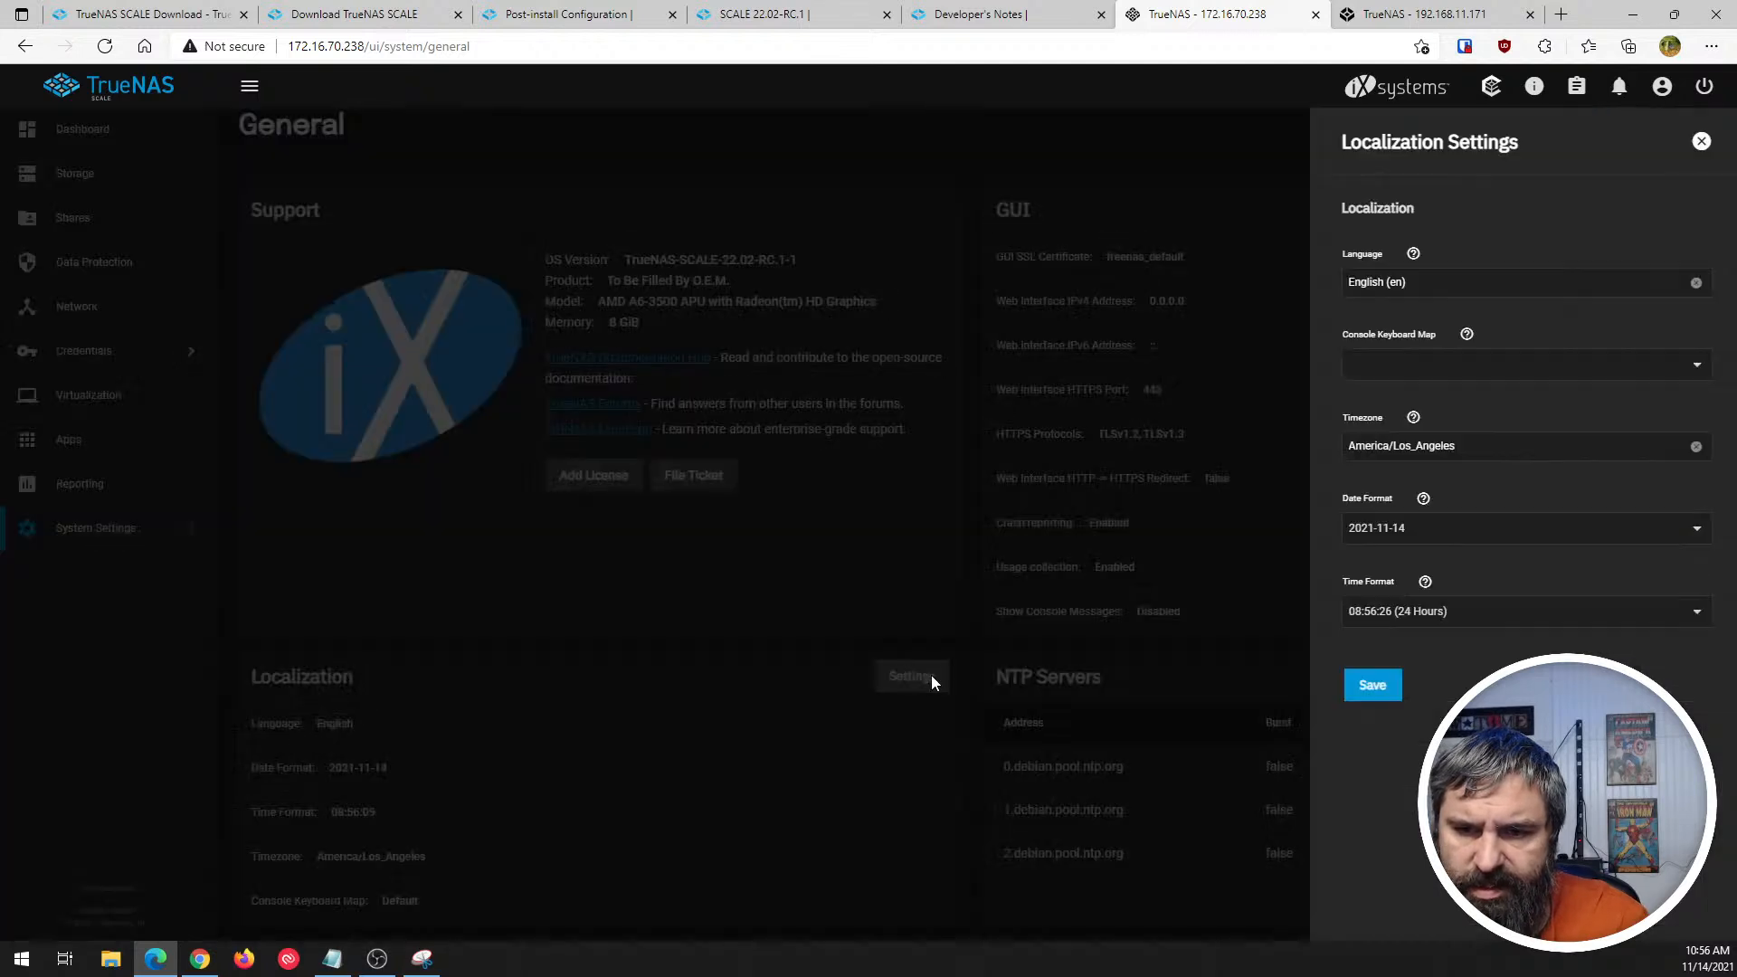
pyautogui.click(1447, 446)
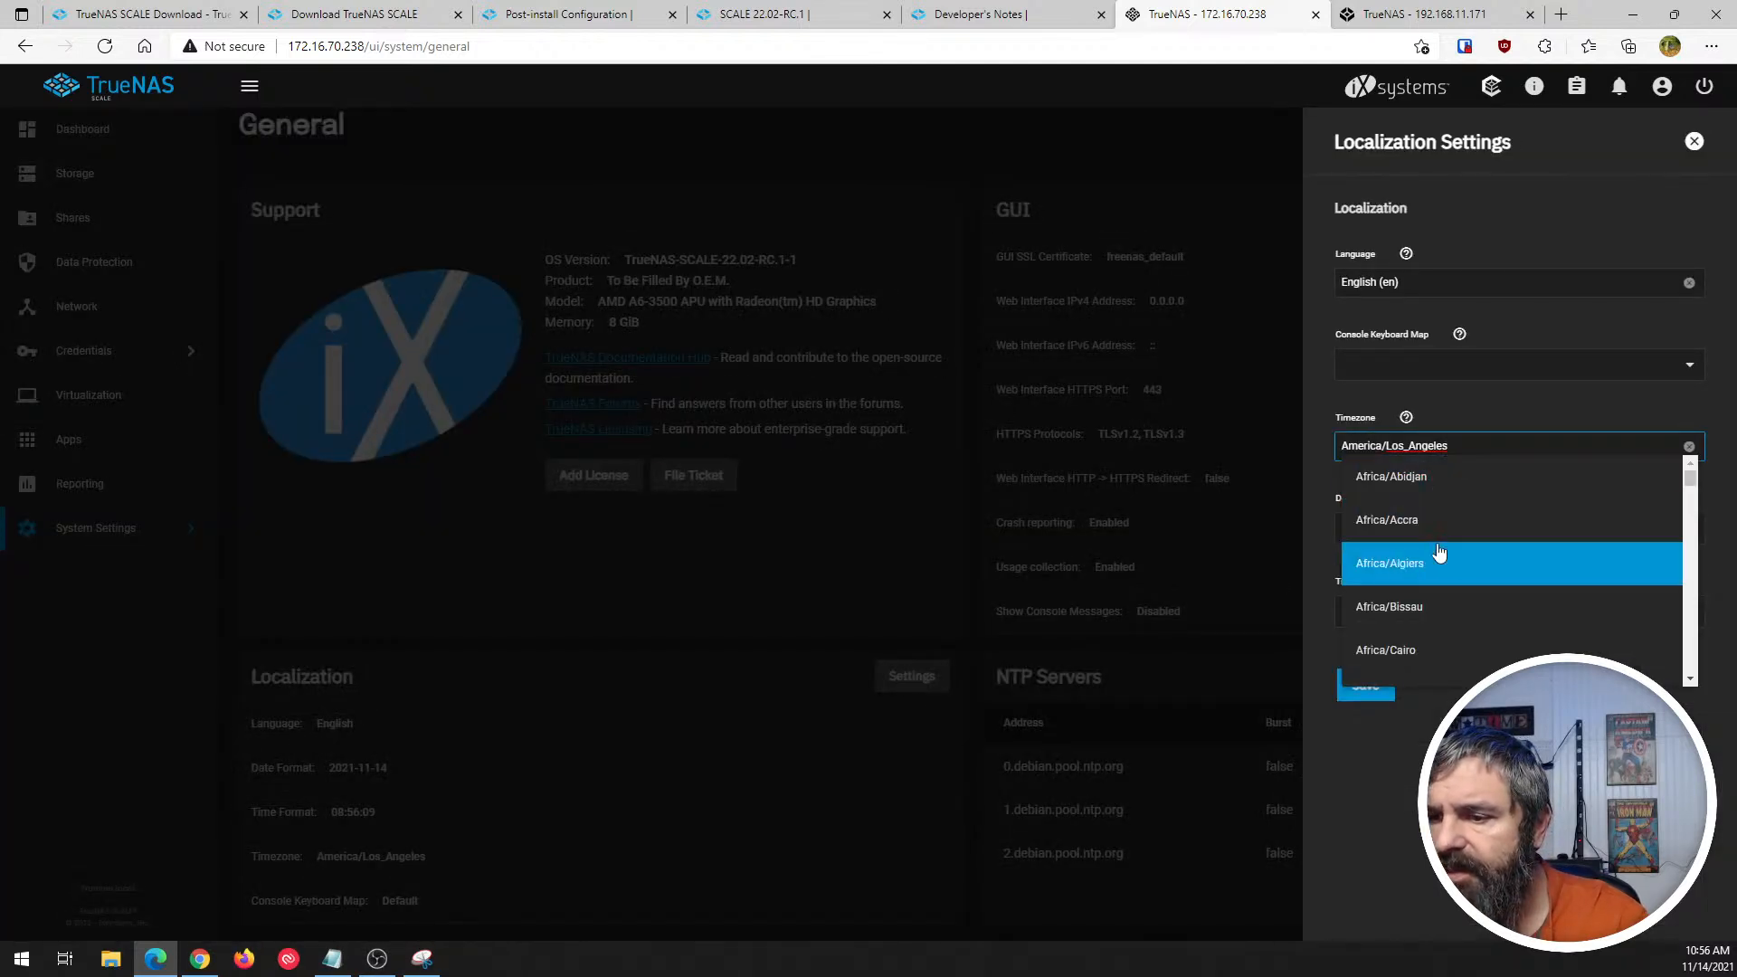
pyautogui.write('c')
pyautogui.press('BackSpace')
pyautogui.press('BackSpace')
pyautogui.press('BackSpace')
pyautogui.press('BackSpace')
pyautogui.press('BackSpace')
pyautogui.press('BackSpace')
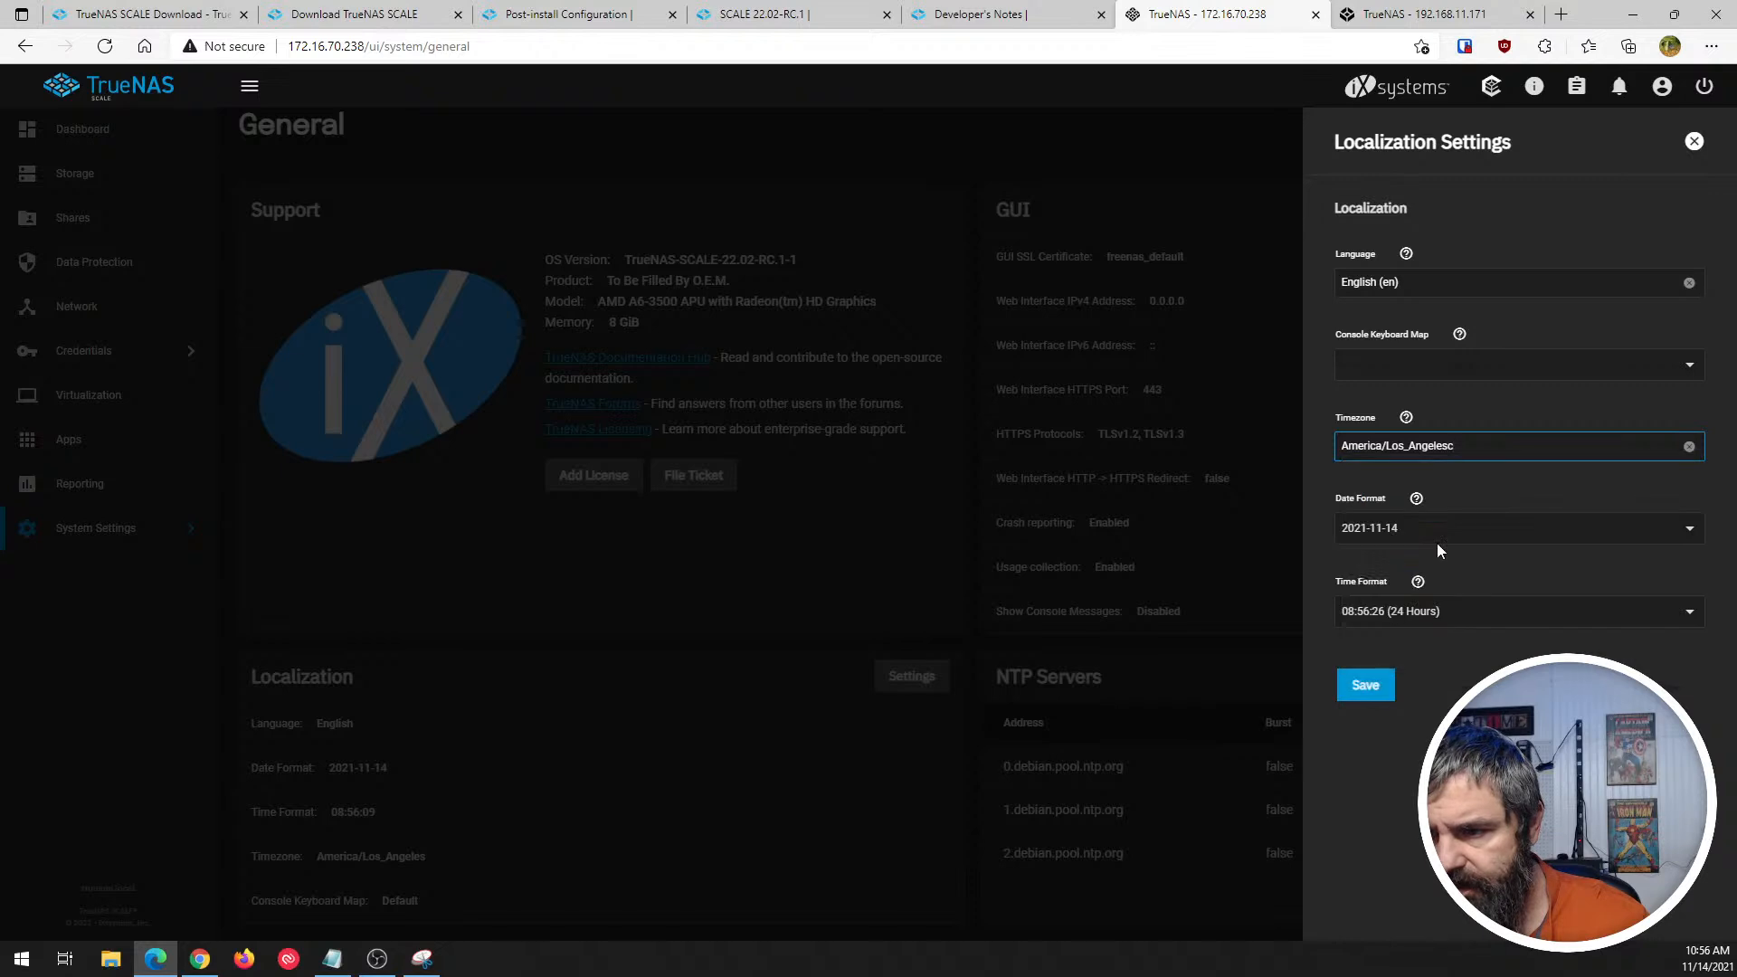
pyautogui.press('BackSpace')
pyautogui.press('BackSpace')
pyautogui.press('BackSpace')
pyautogui.press('BackSpace')
pyautogui.press('BackSpace')
pyautogui.press('BackSpace')
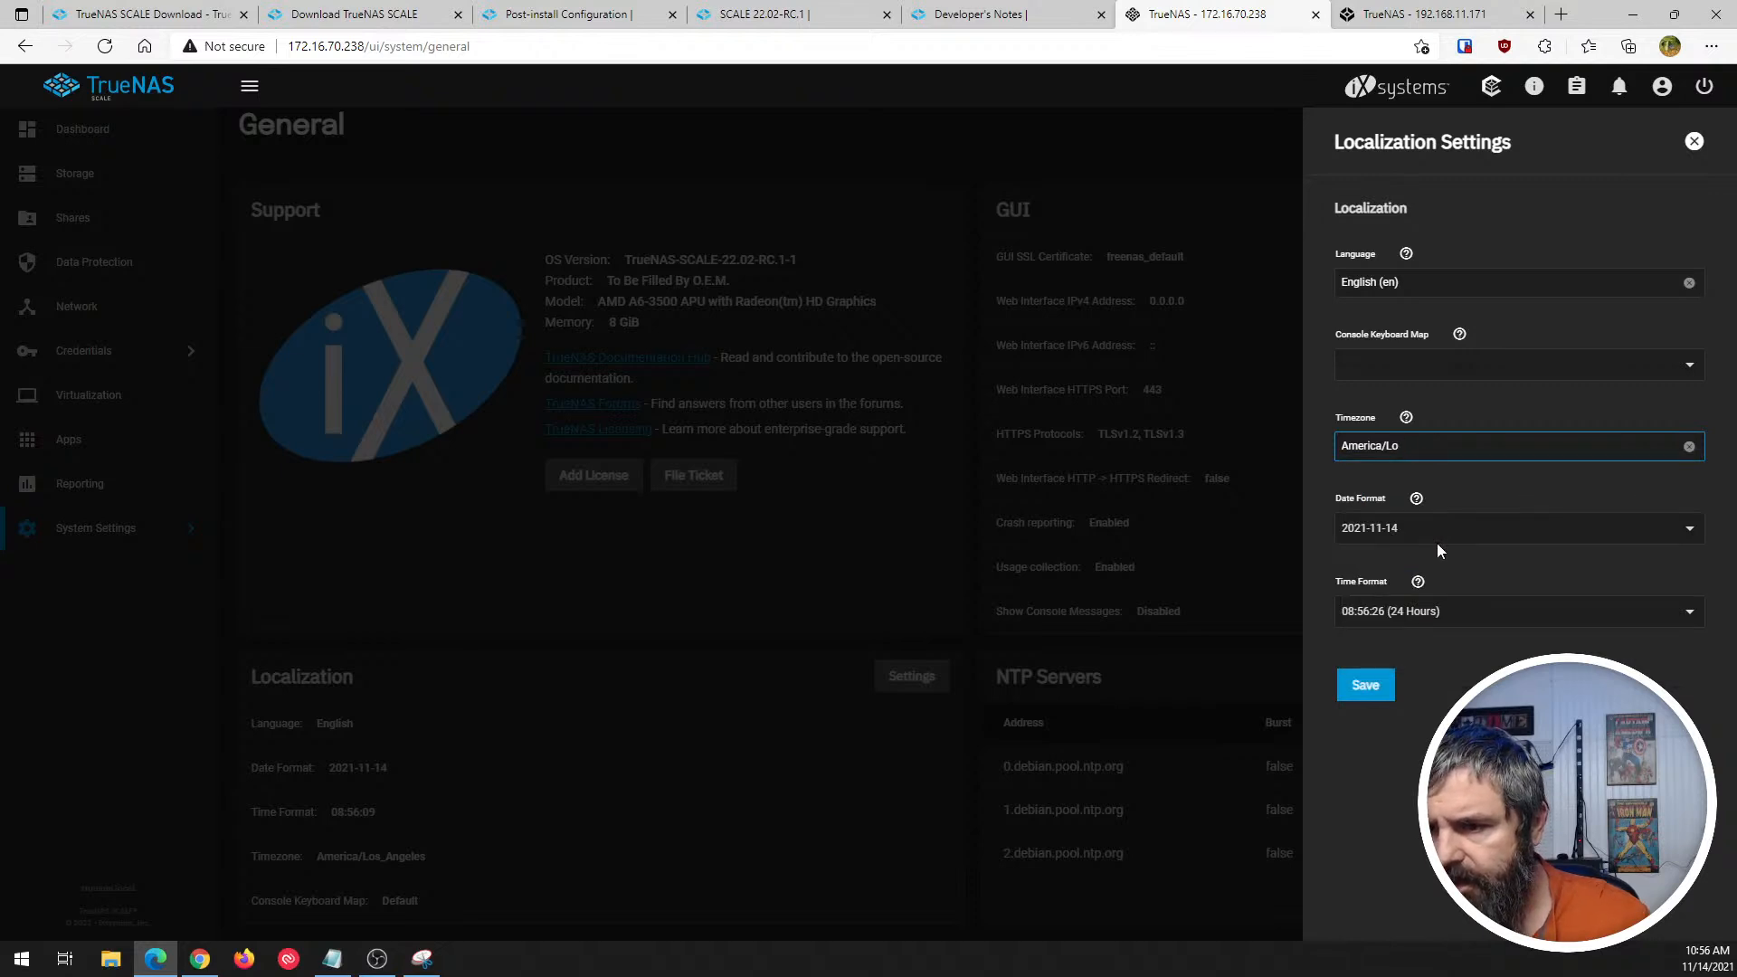
pyautogui.write('c')
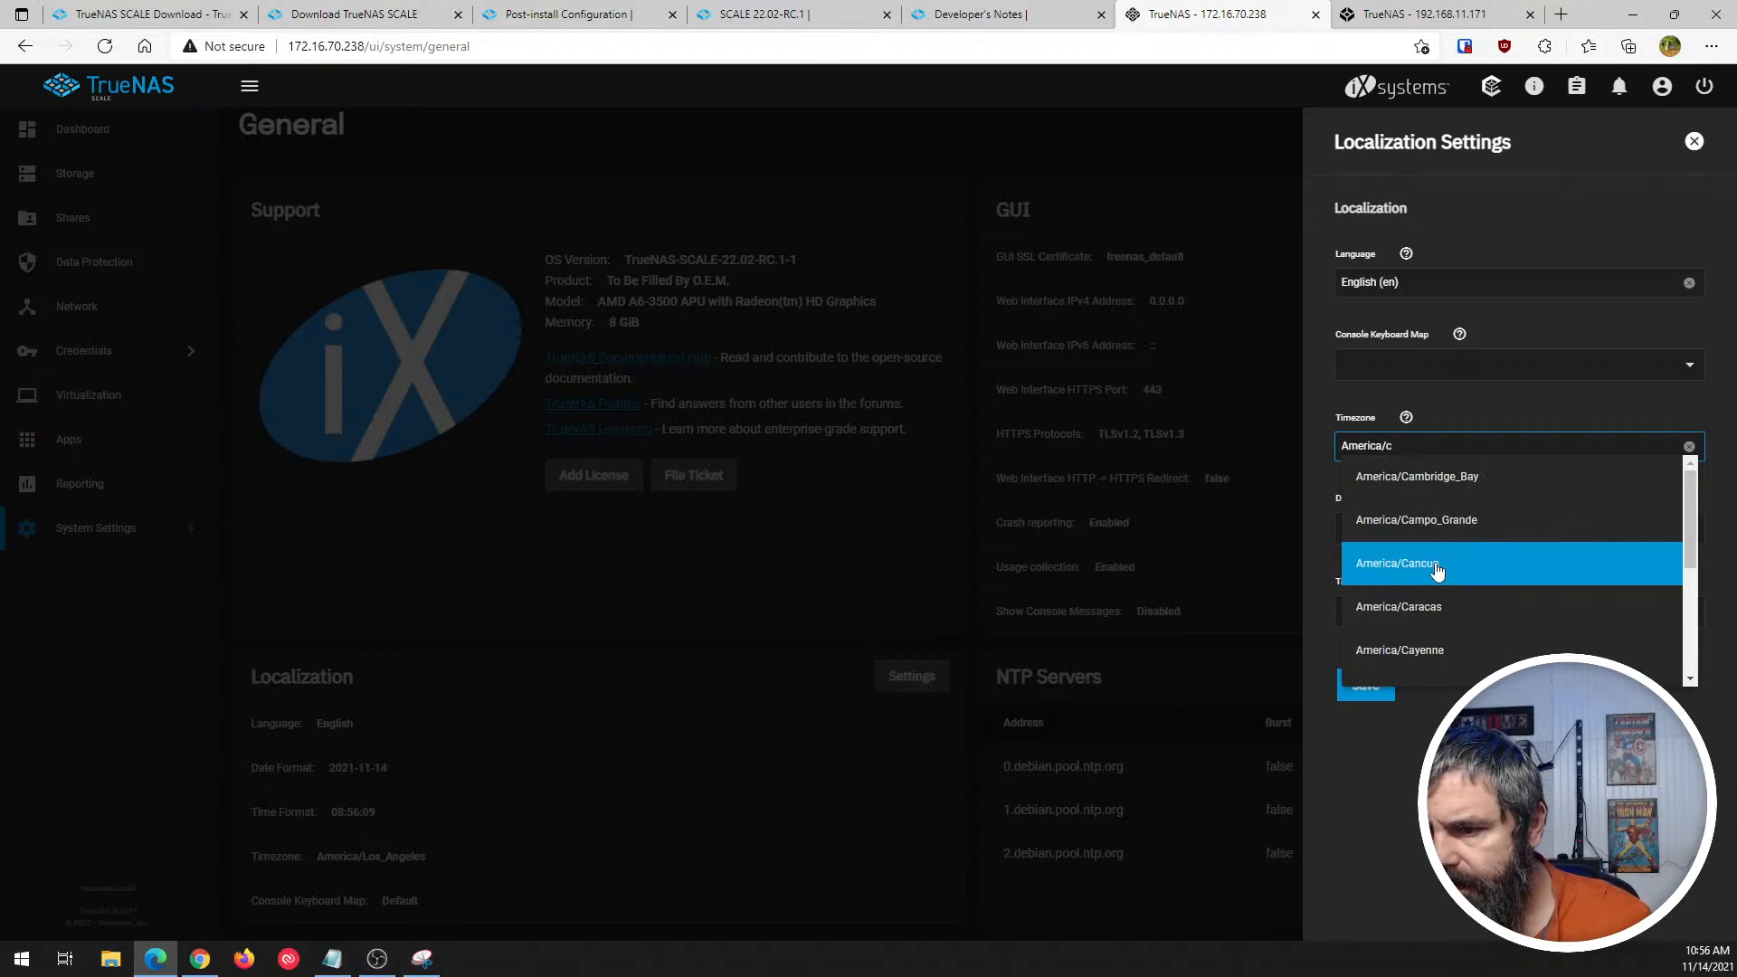
pyautogui.scroll(-2, 1437, 588)
pyautogui.click(1437, 624)
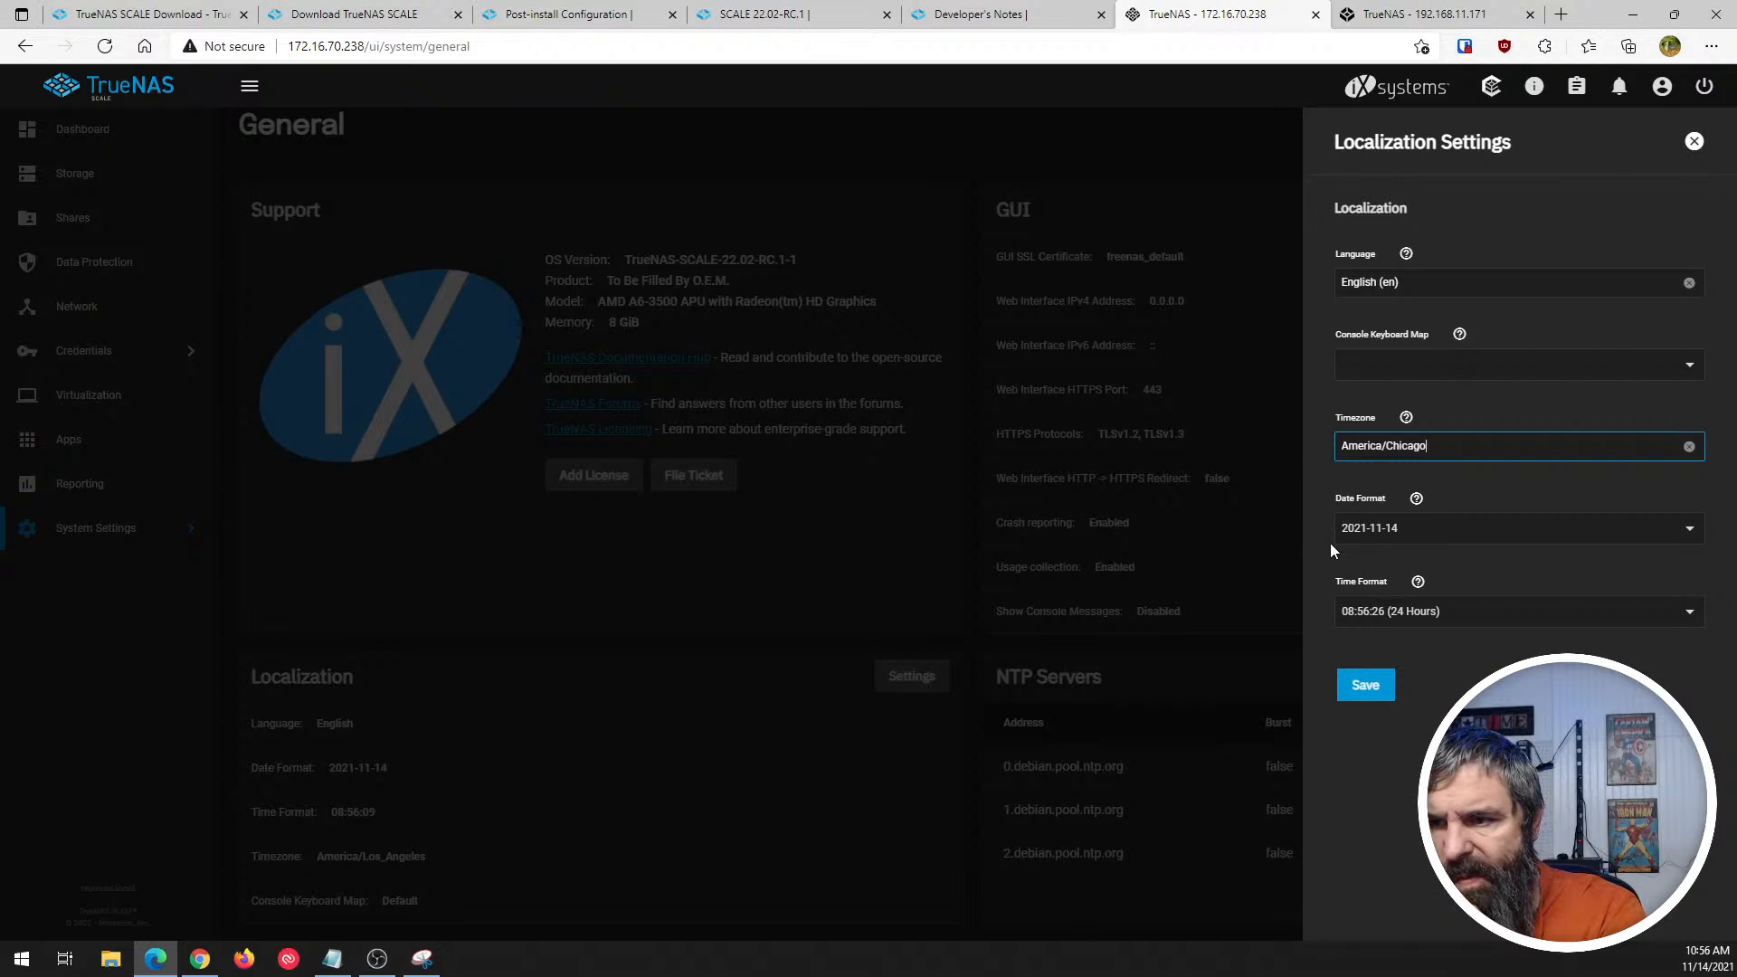
pyautogui.click(1366, 685)
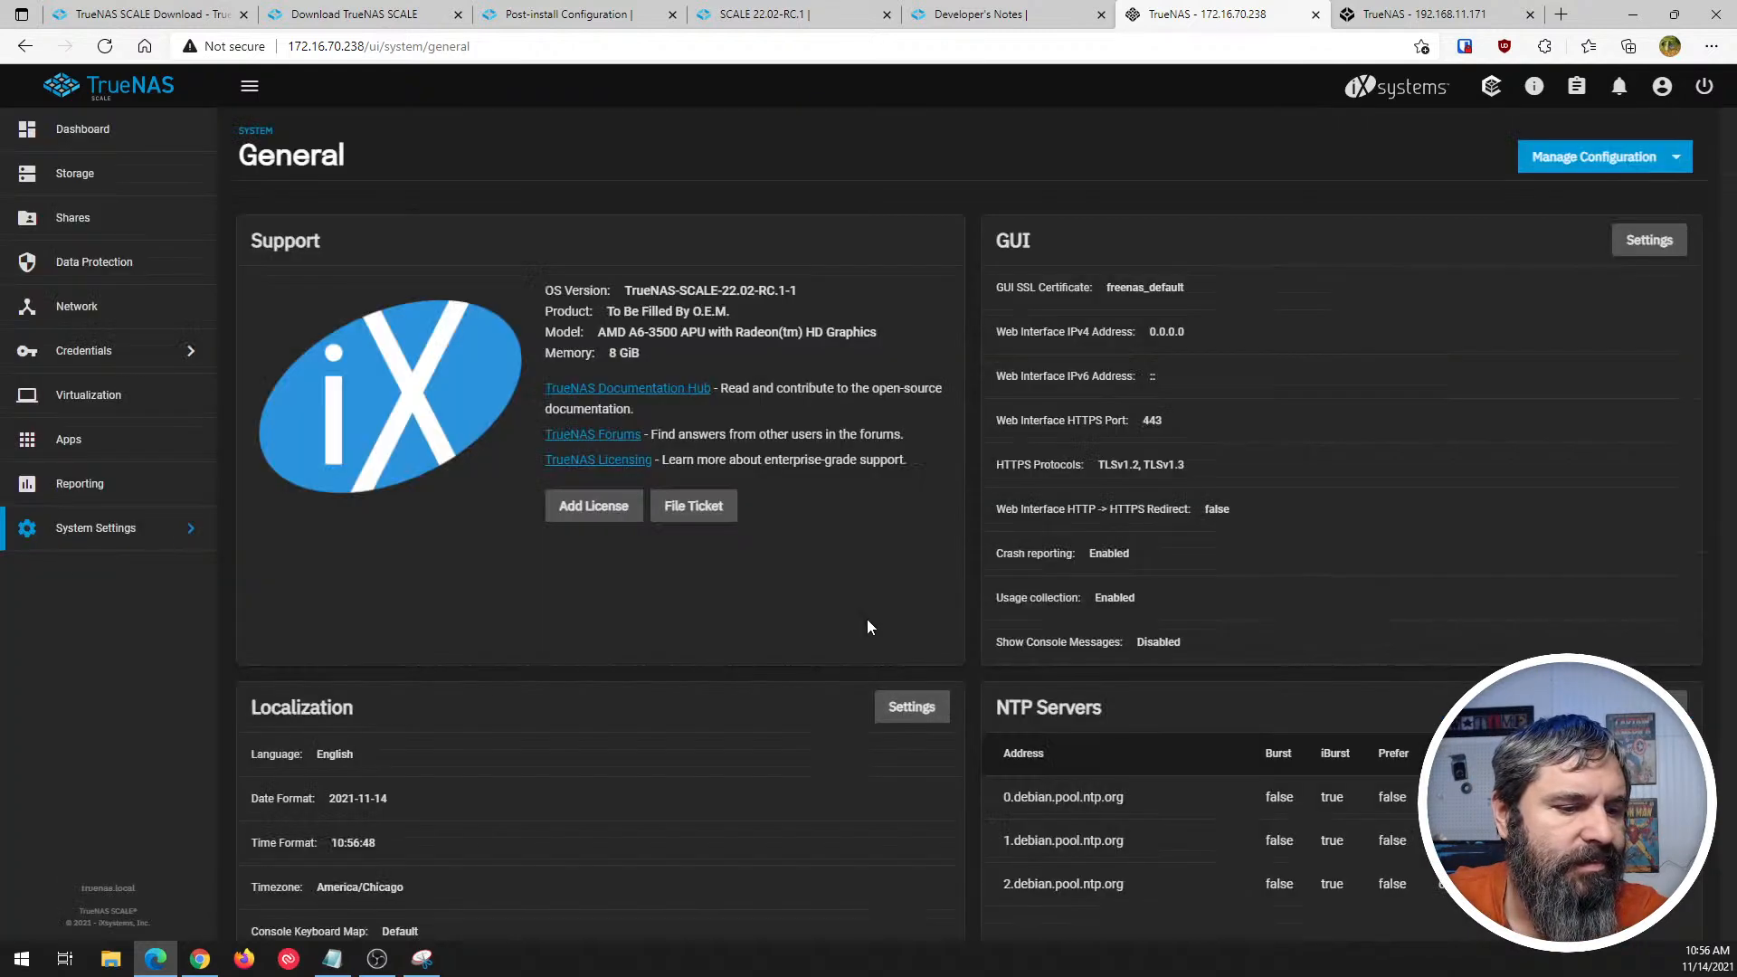
# - Review the GUI settings, including the SSL certificate and web interface IPv4 address choices, and close them without saving
pyautogui.scroll(-1, 740, 639)
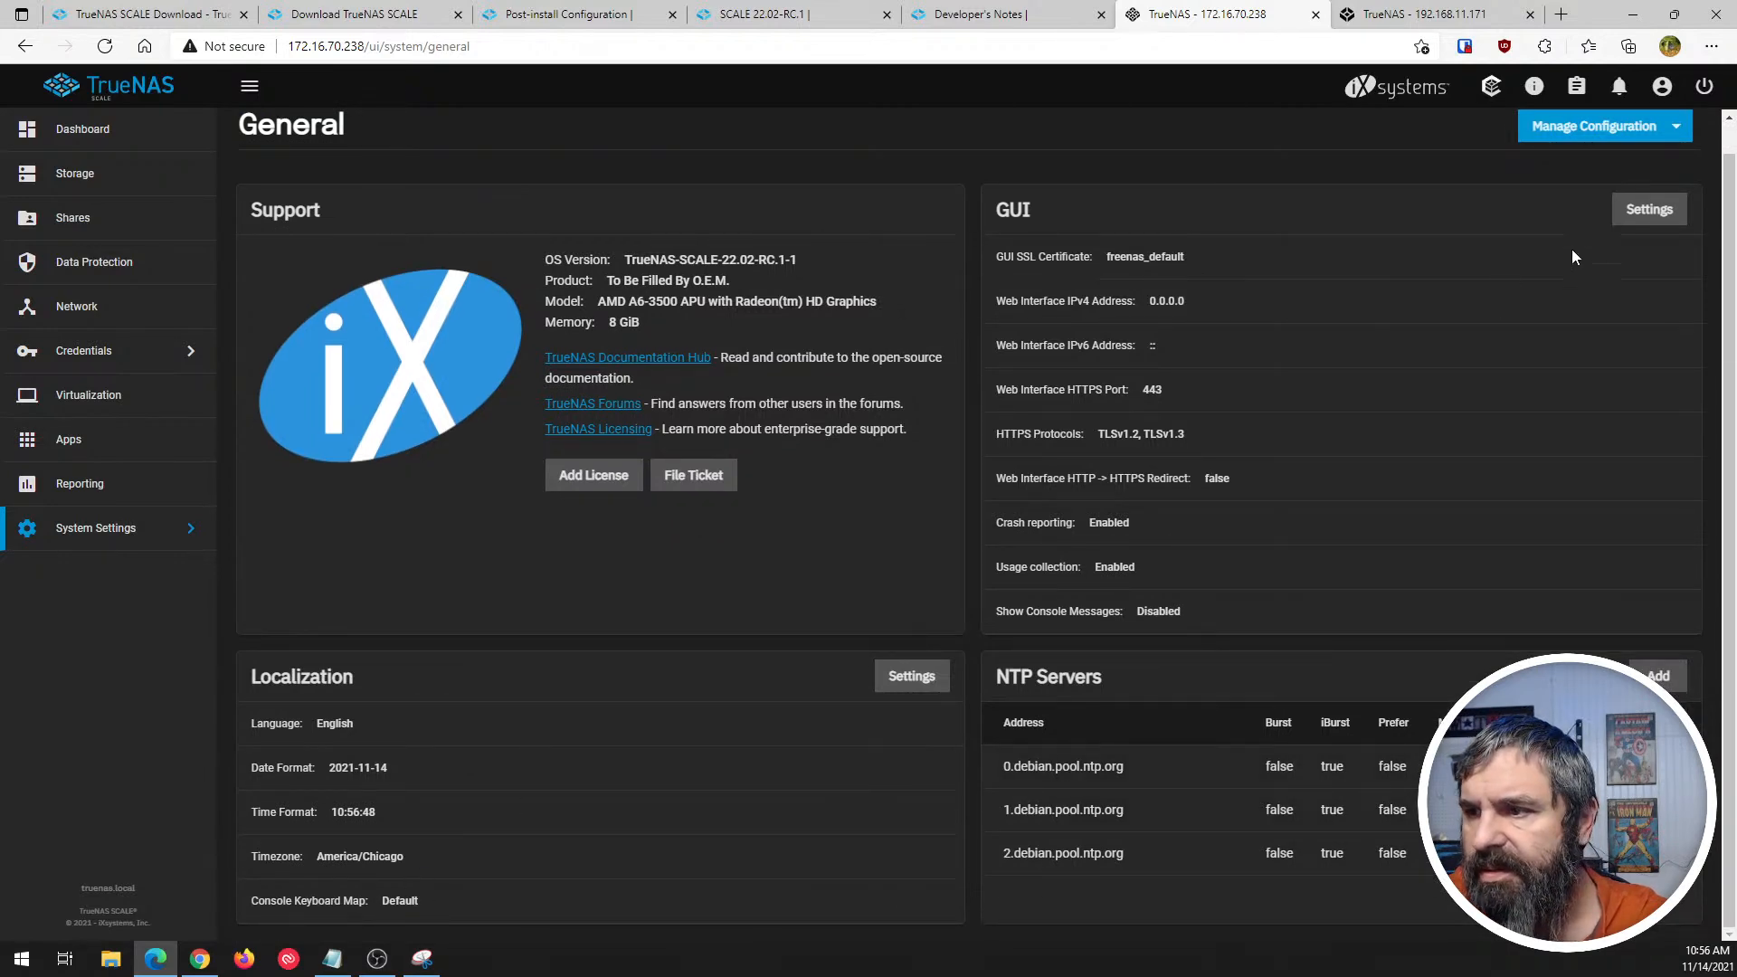
pyautogui.click(1649, 208)
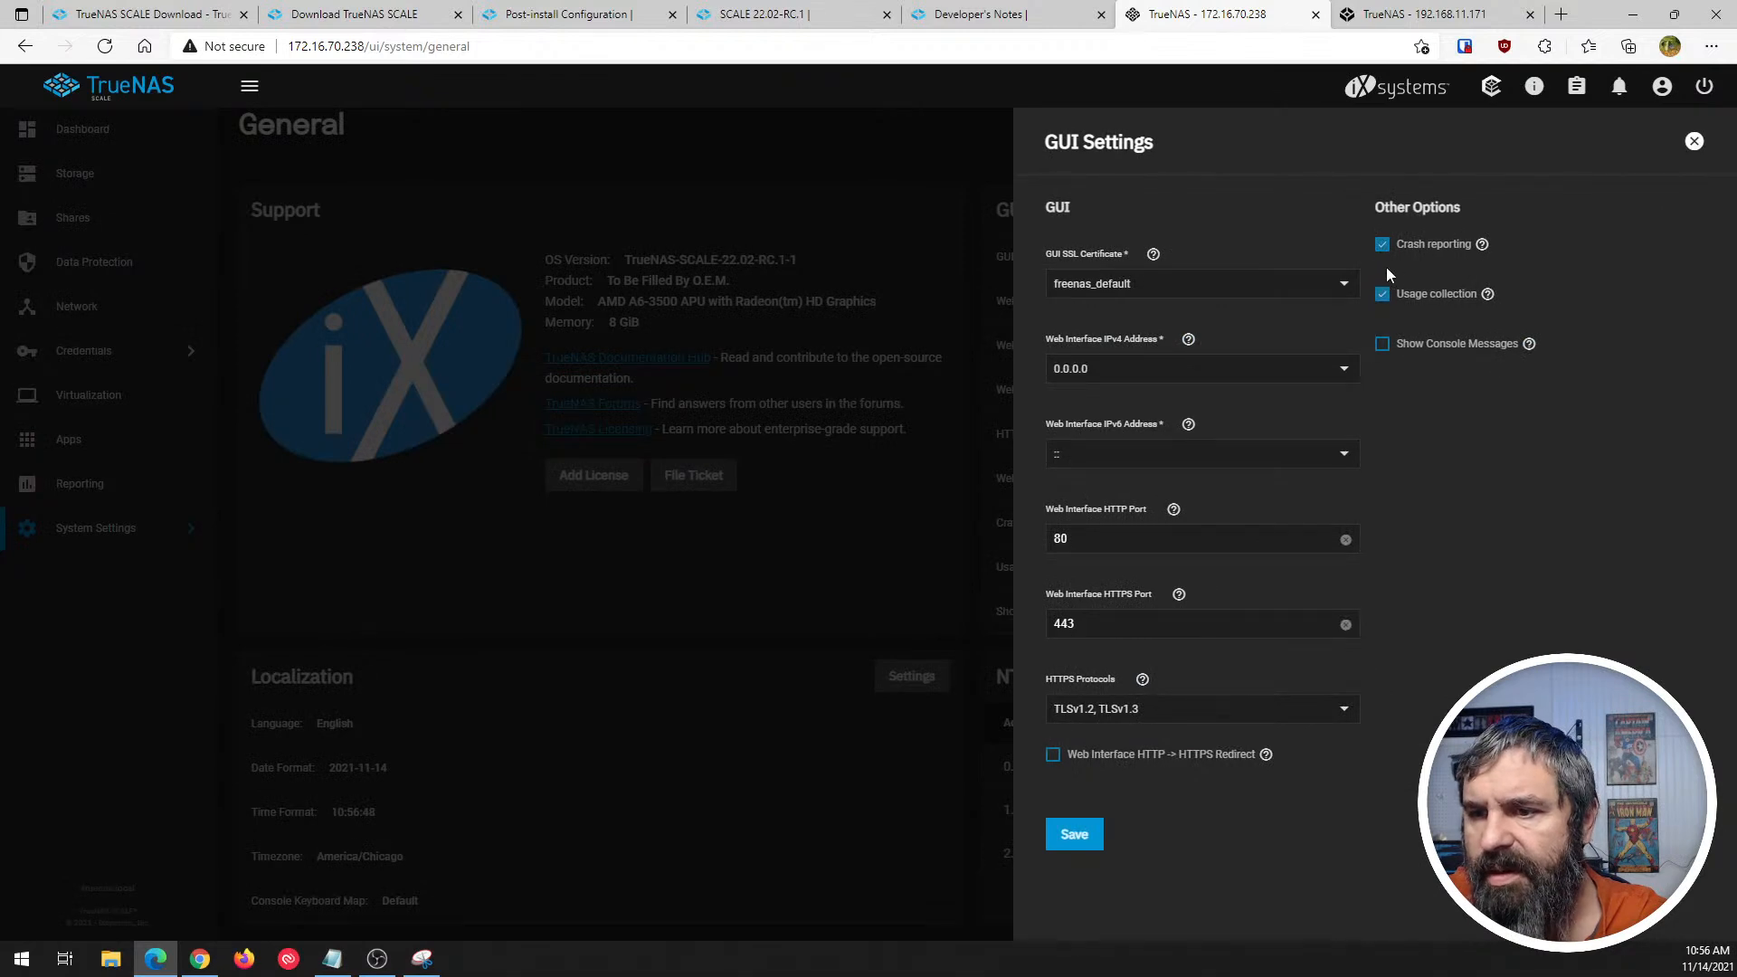
pyautogui.click(1342, 283)
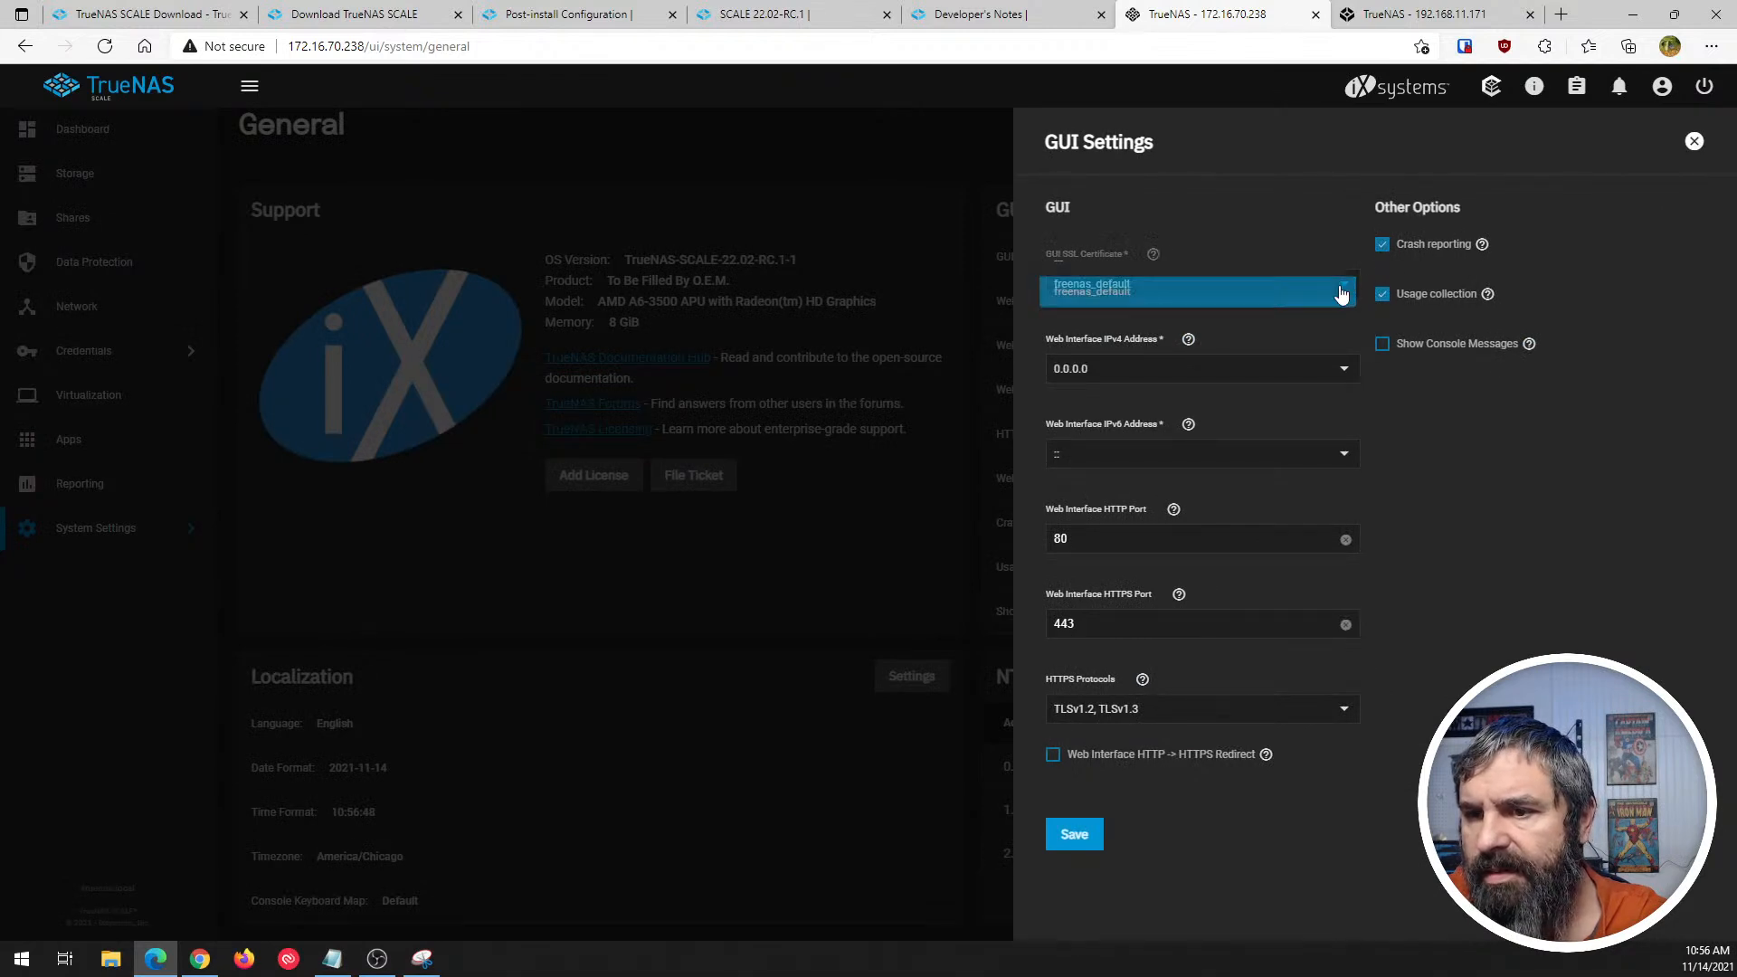
pyautogui.click(1463, 420)
pyautogui.click(1344, 372)
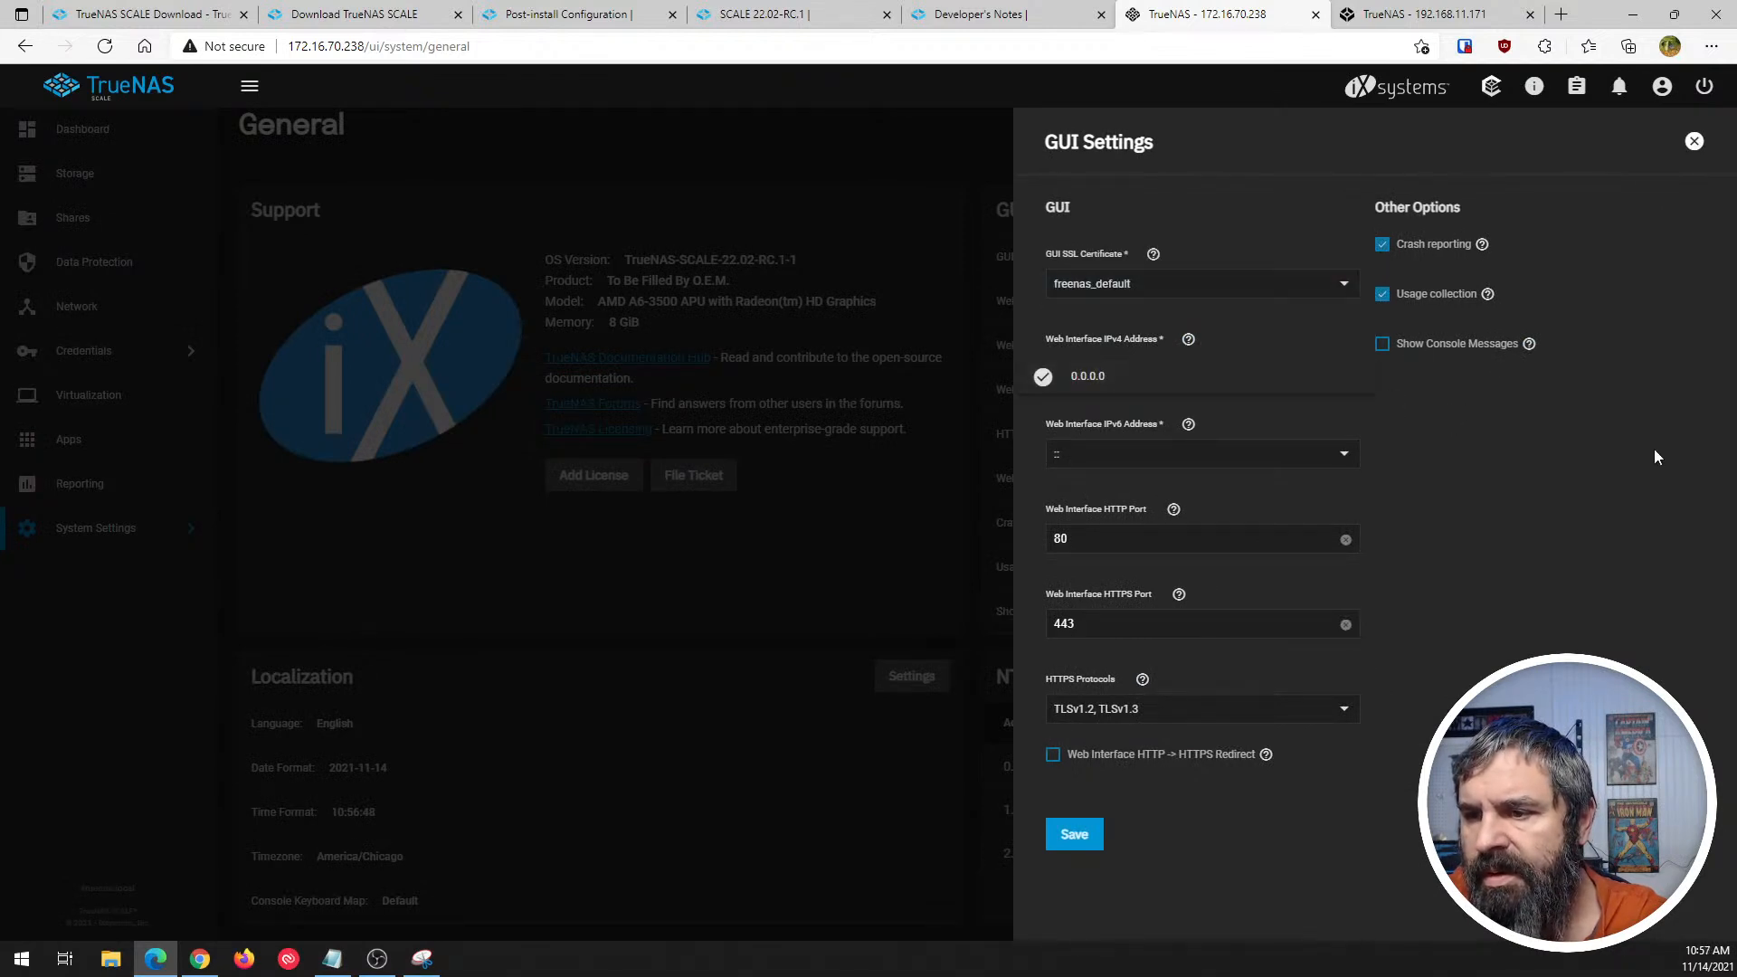
pyautogui.click(1498, 458)
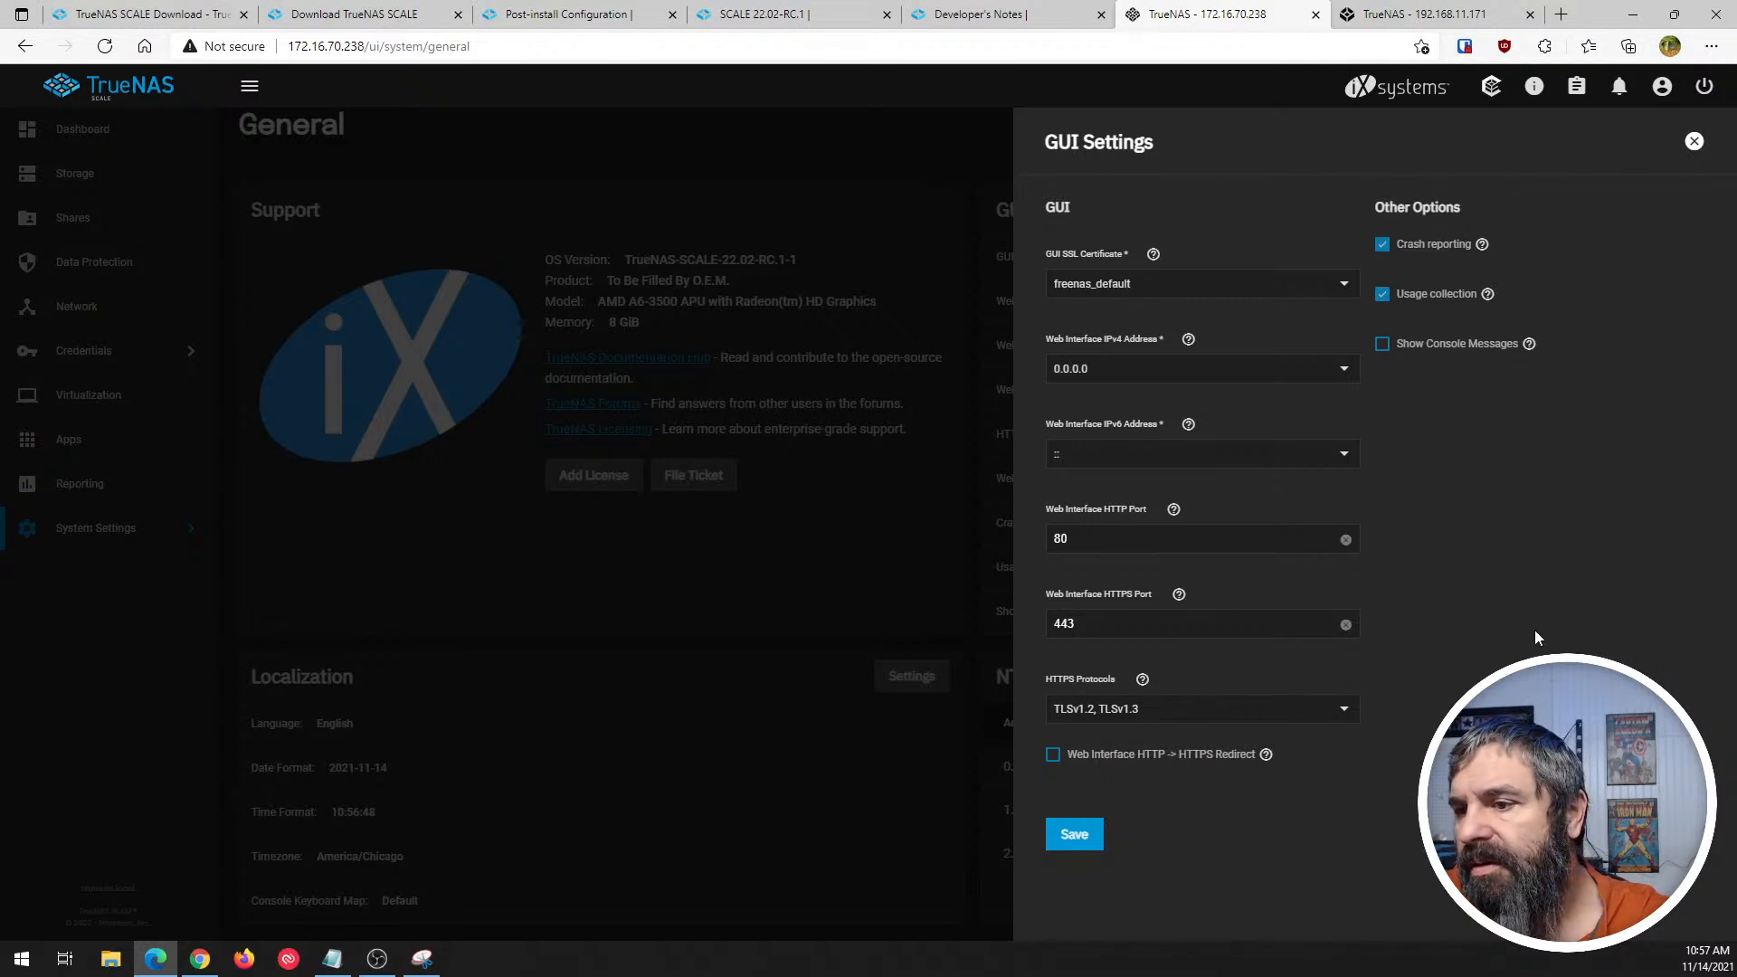
pyautogui.click(1693, 141)
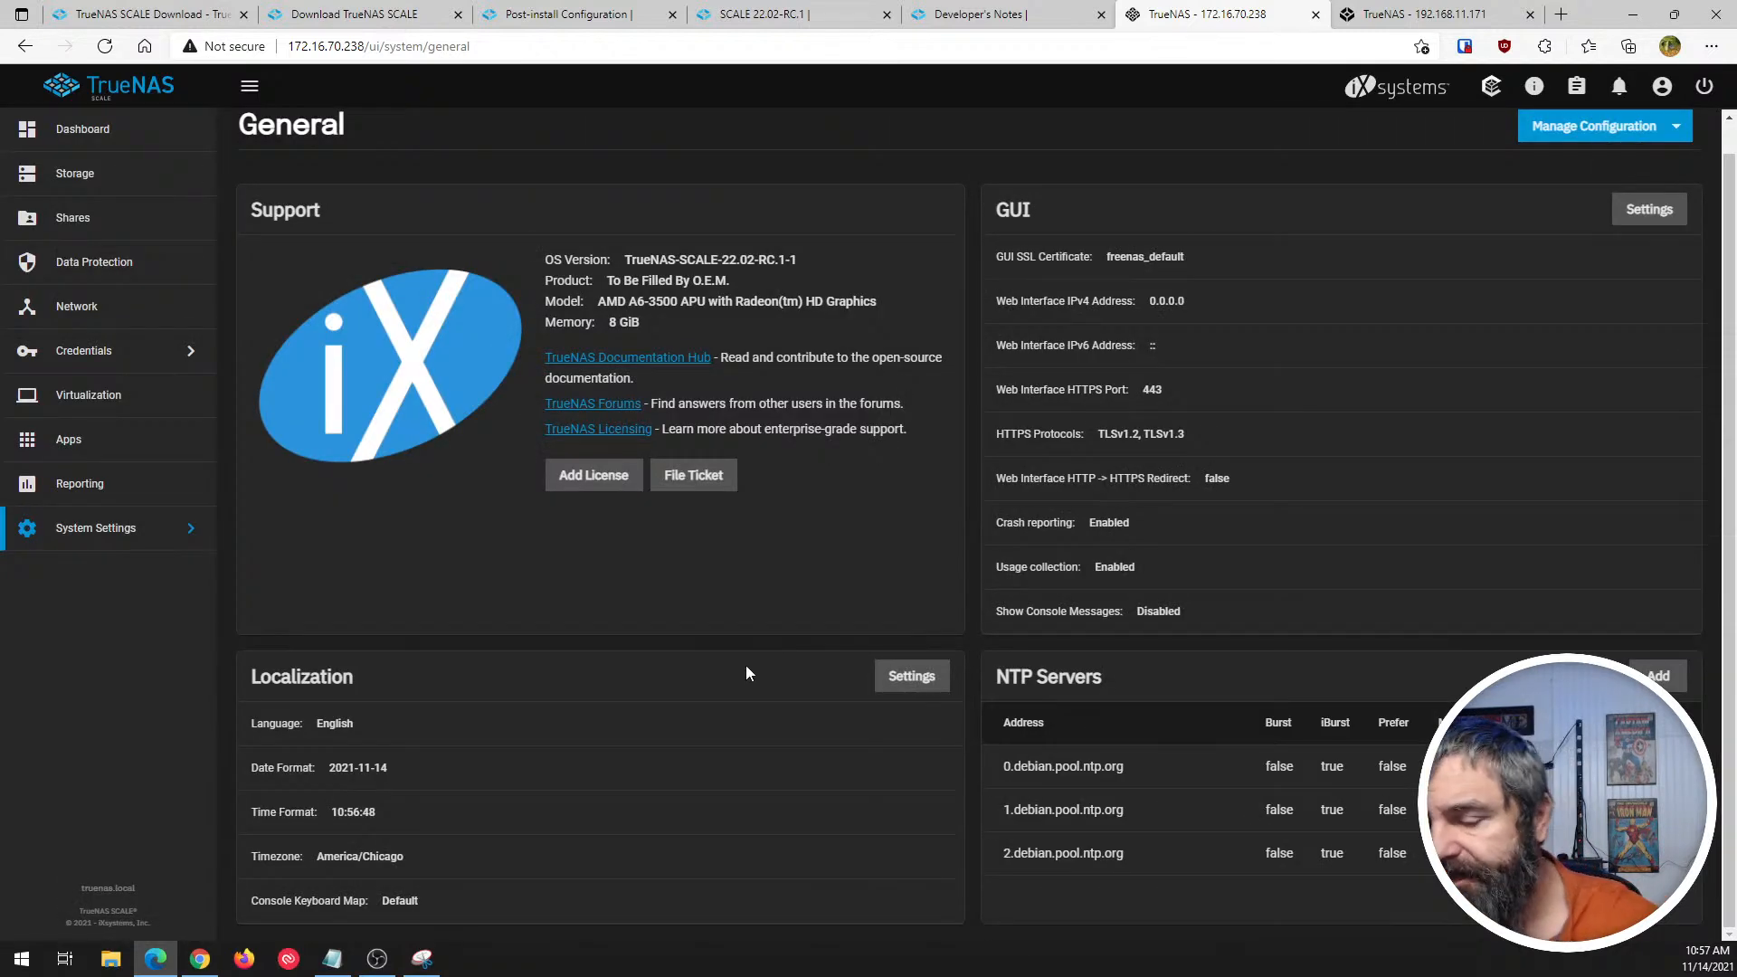
# - Review the Advanced system settings, from Console and Syslog to System Dataset Pool and Isolated GPU Device(s)
pyautogui.click(108, 541)
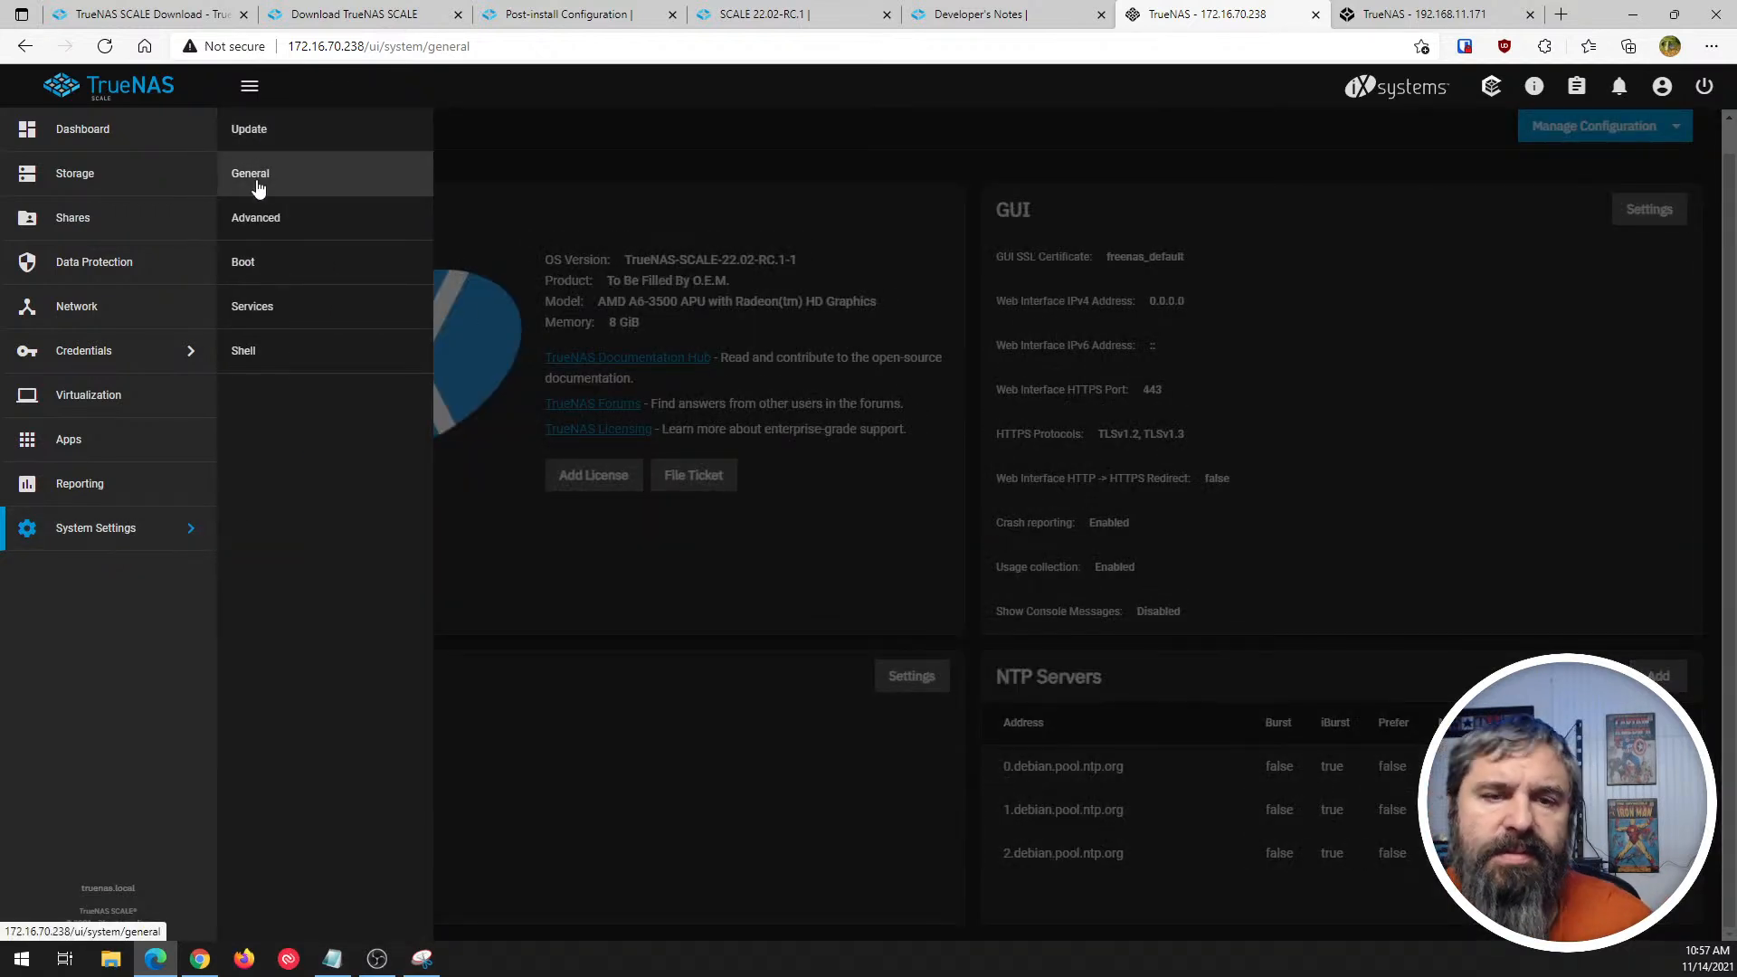
pyautogui.click(253, 219)
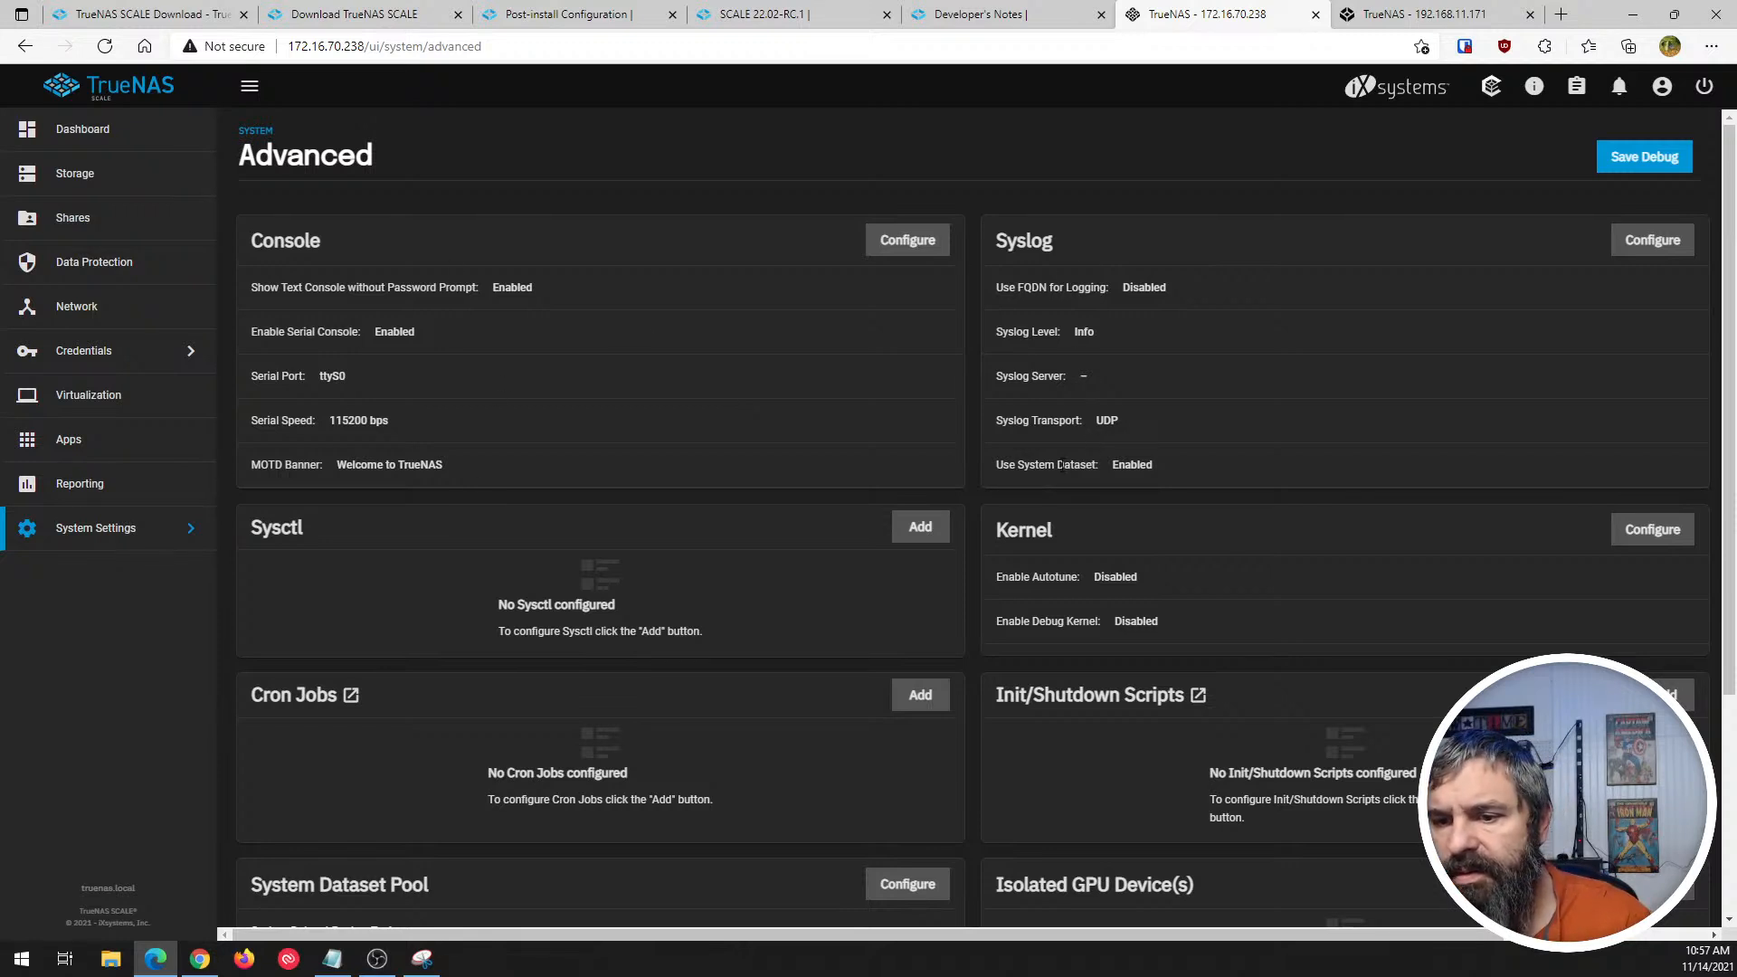
pyautogui.scroll(-4, 358, 562)
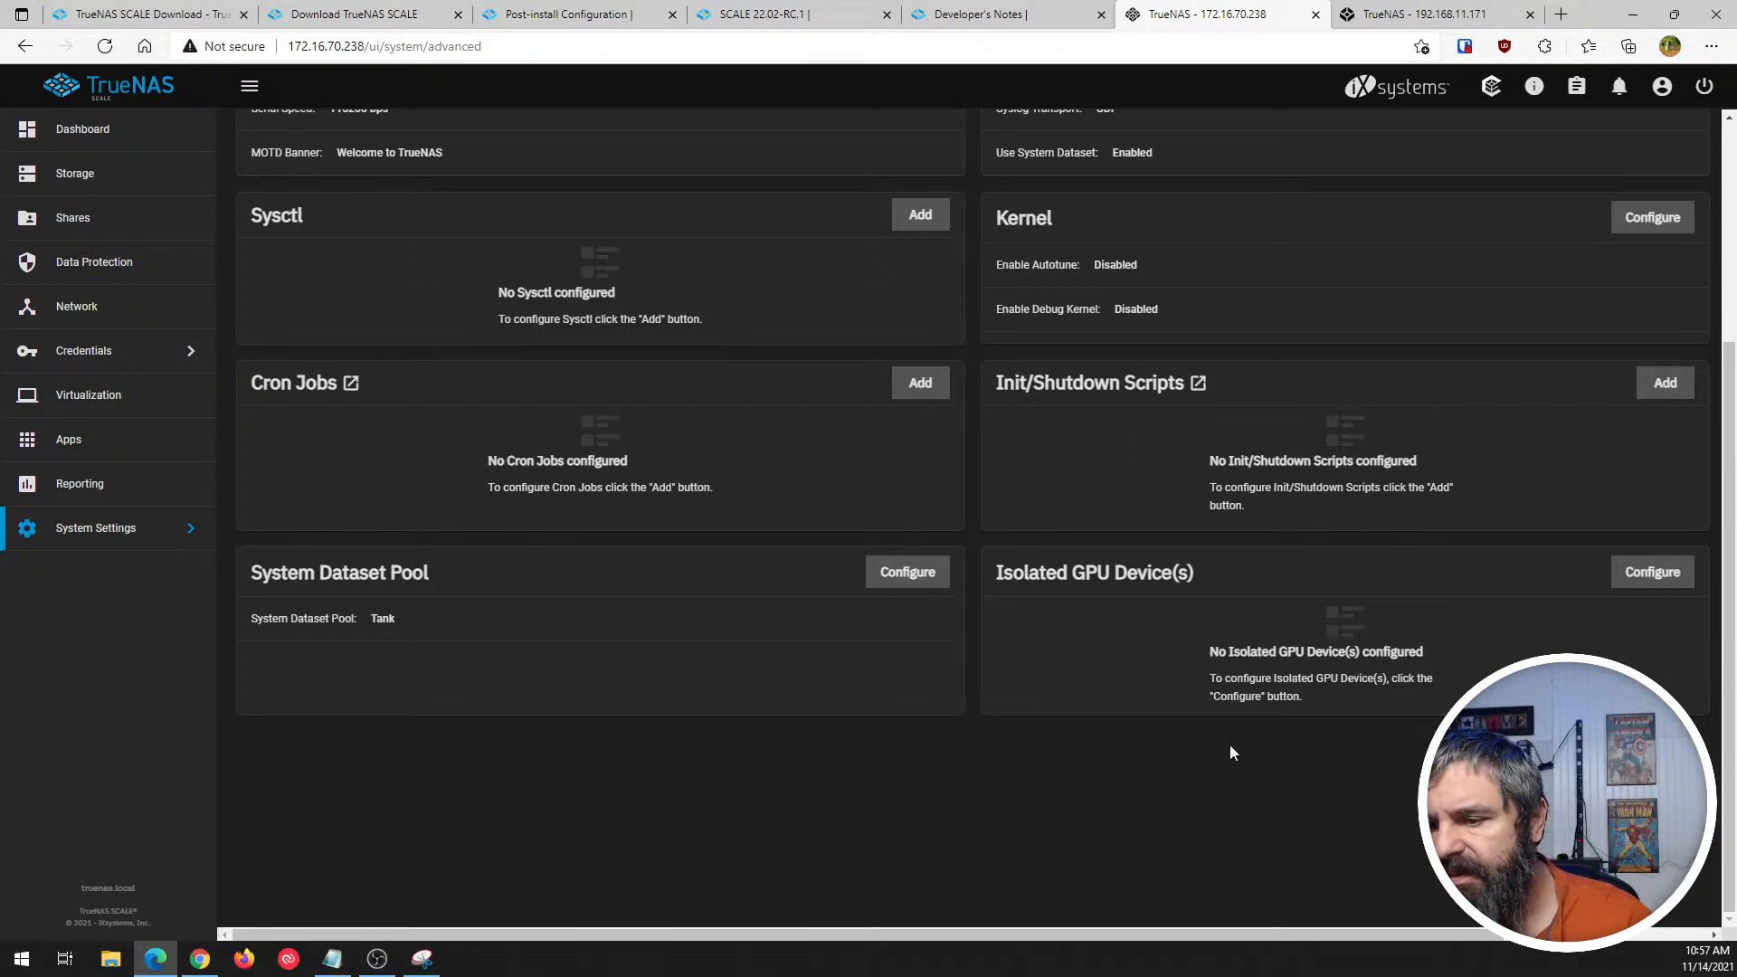
# - Examine which GPUs can be isolated in the Isolated GPU Device(s) configuration, and close it without saving
pyautogui.click(1636, 572)
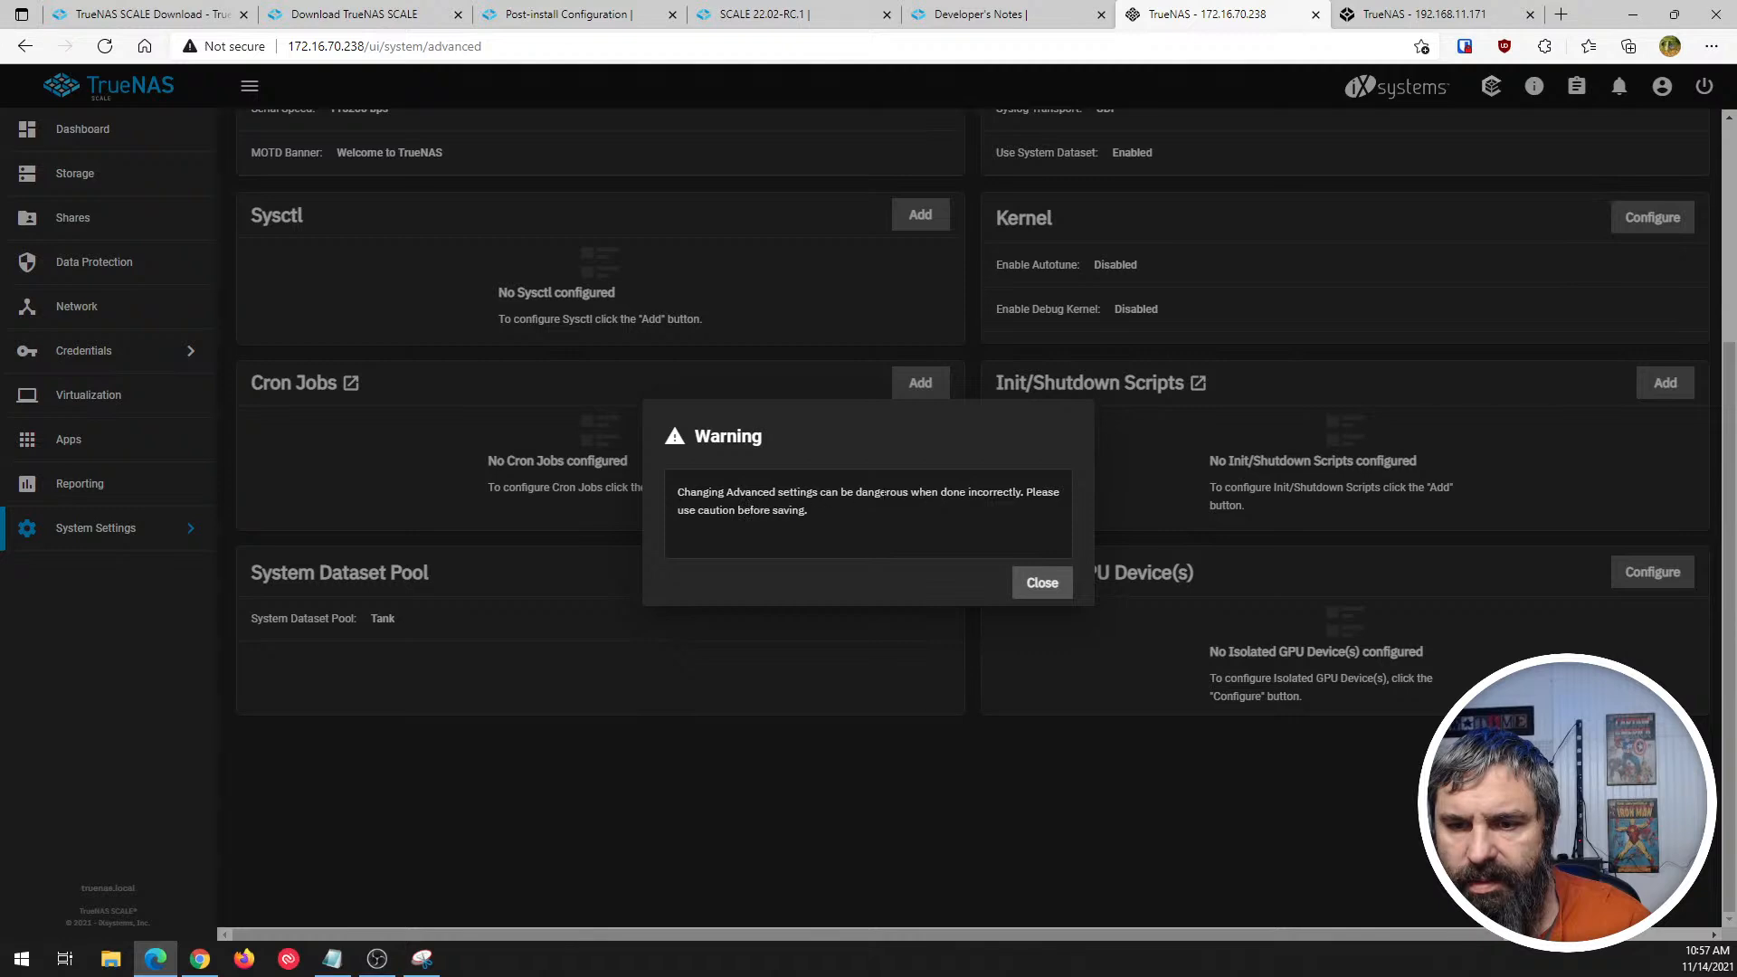
pyautogui.click(1066, 585)
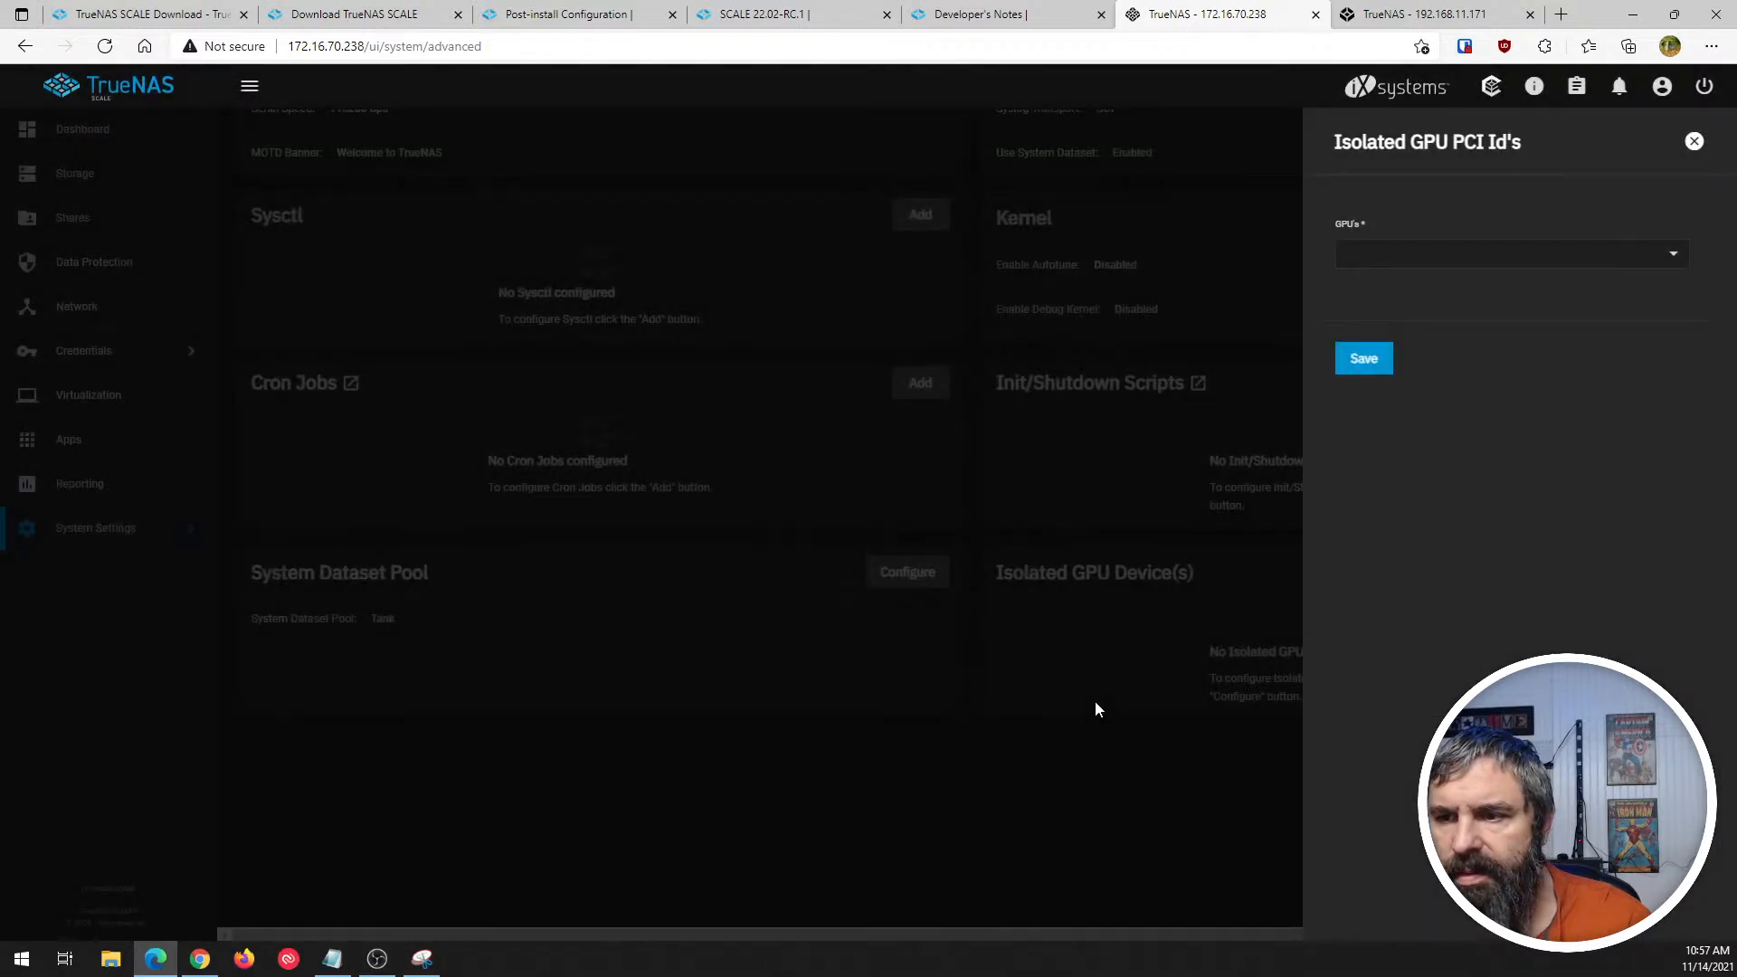
pyautogui.click(1673, 254)
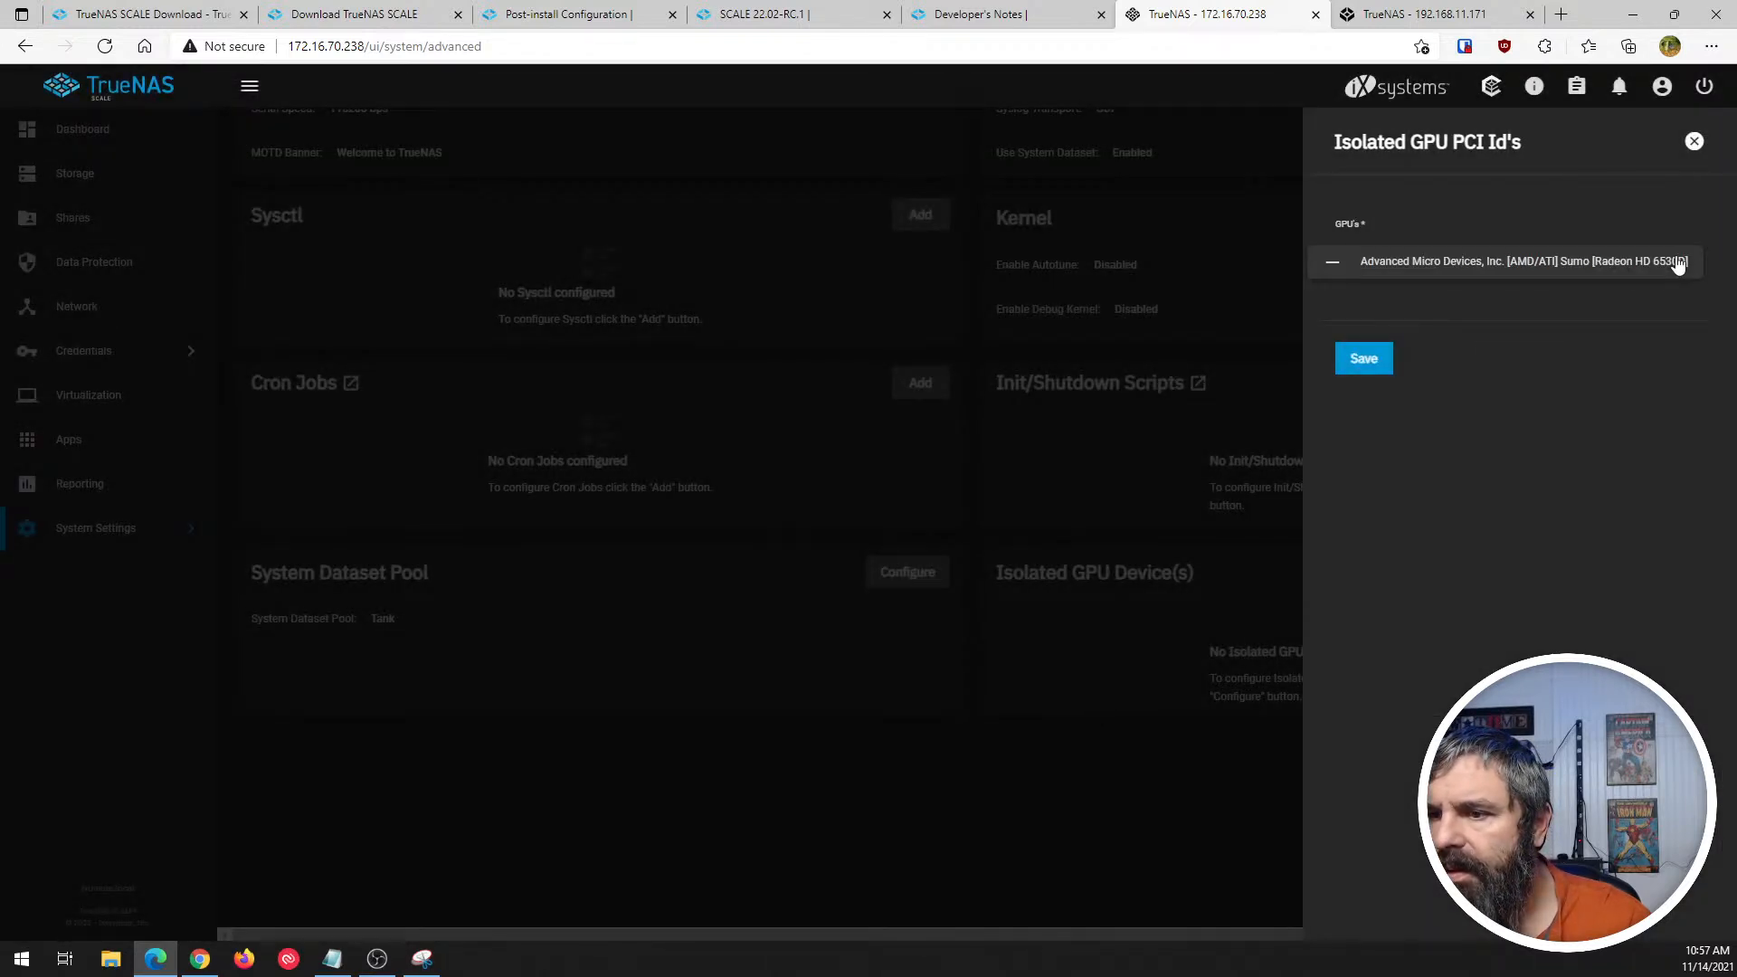
pyautogui.click(1605, 177)
pyautogui.click(1694, 141)
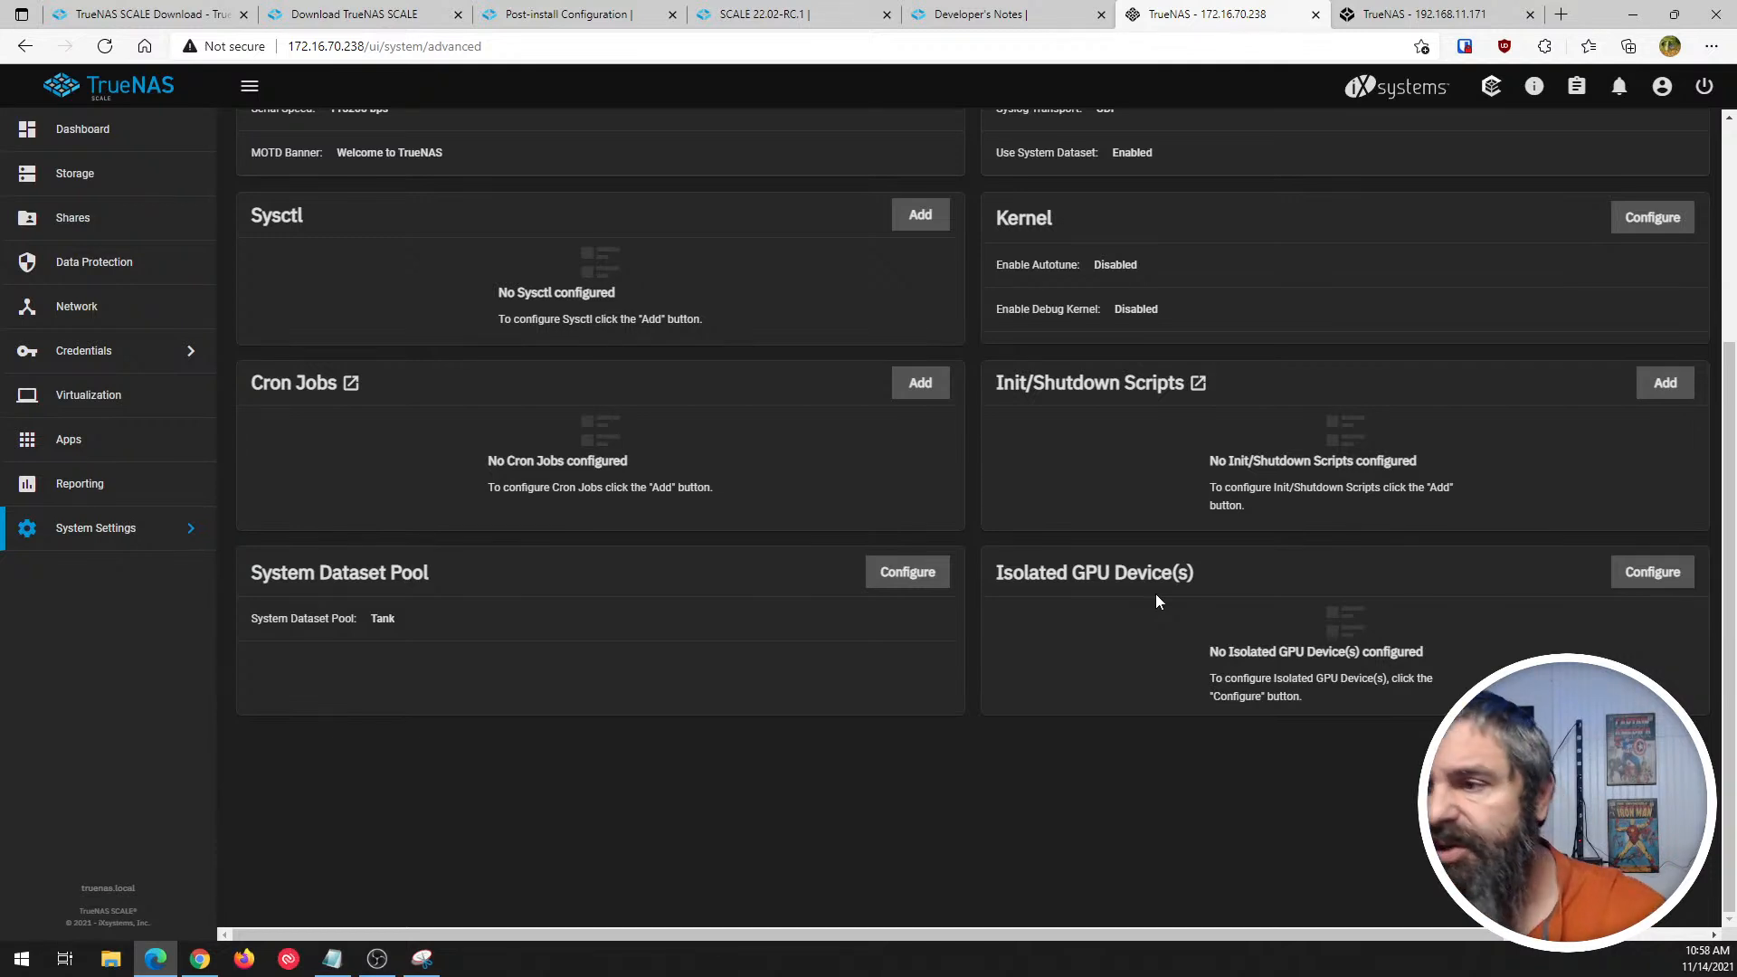
# - Return to the start of the Advanced settings page and collapse the navigation sidebar to icons only
pyautogui.scroll(3, 1303, 617)
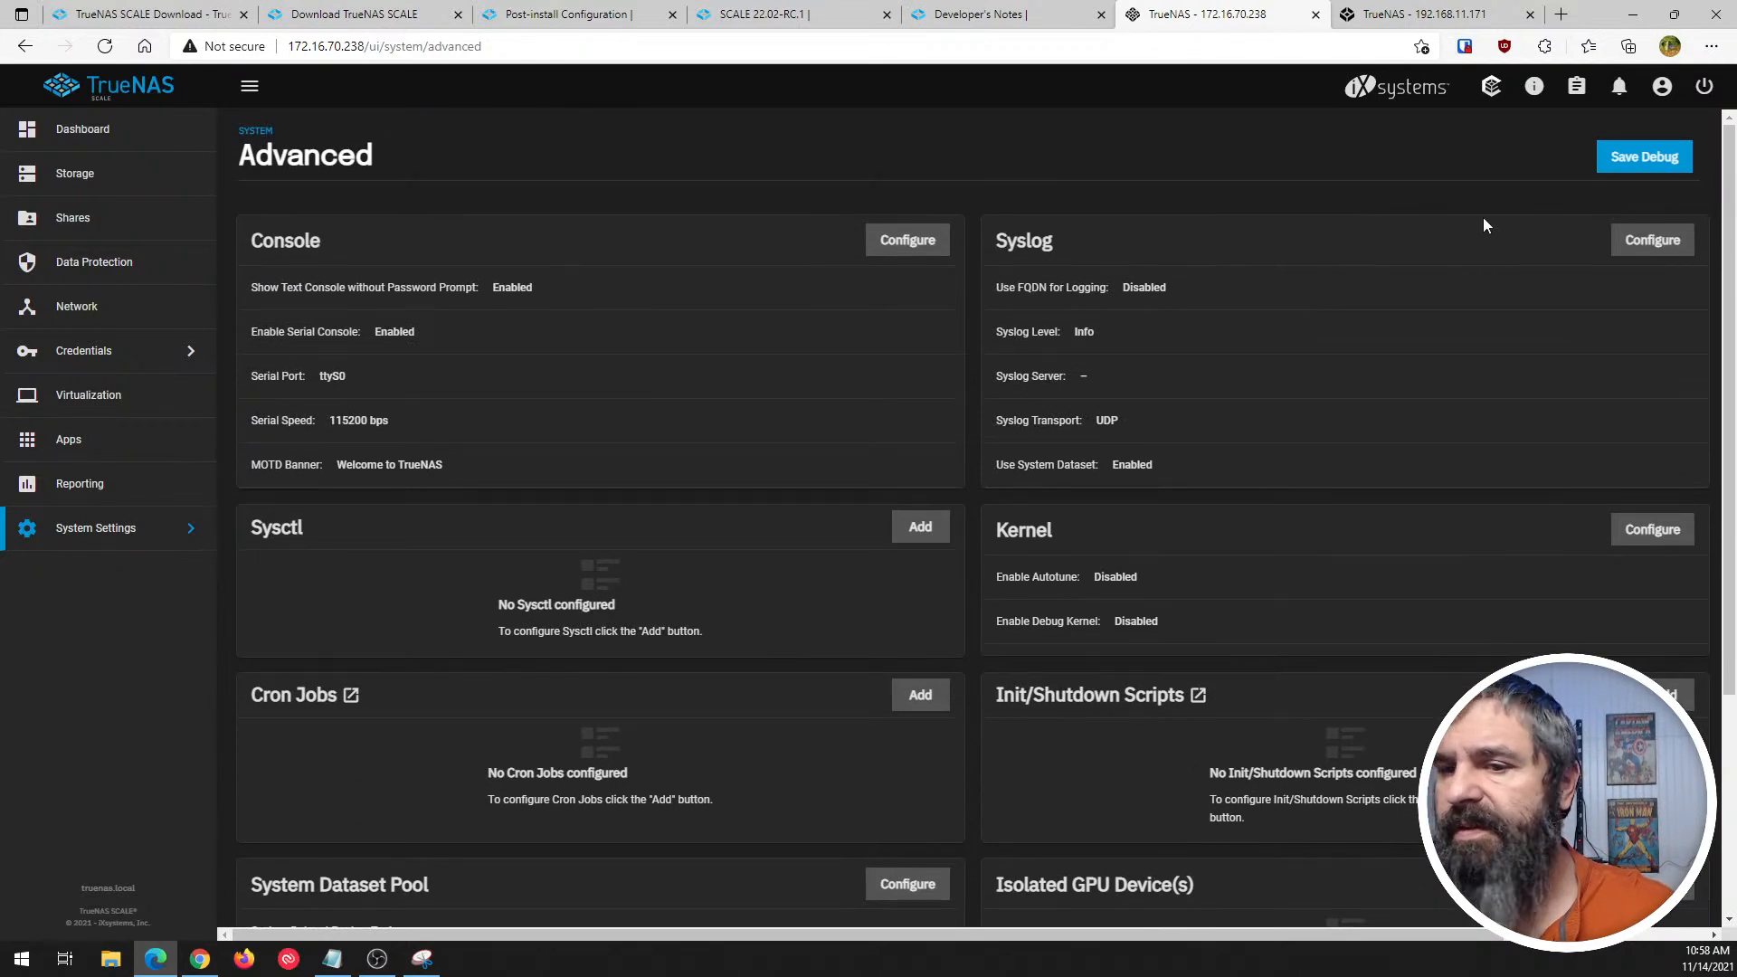
pyautogui.click(249, 86)
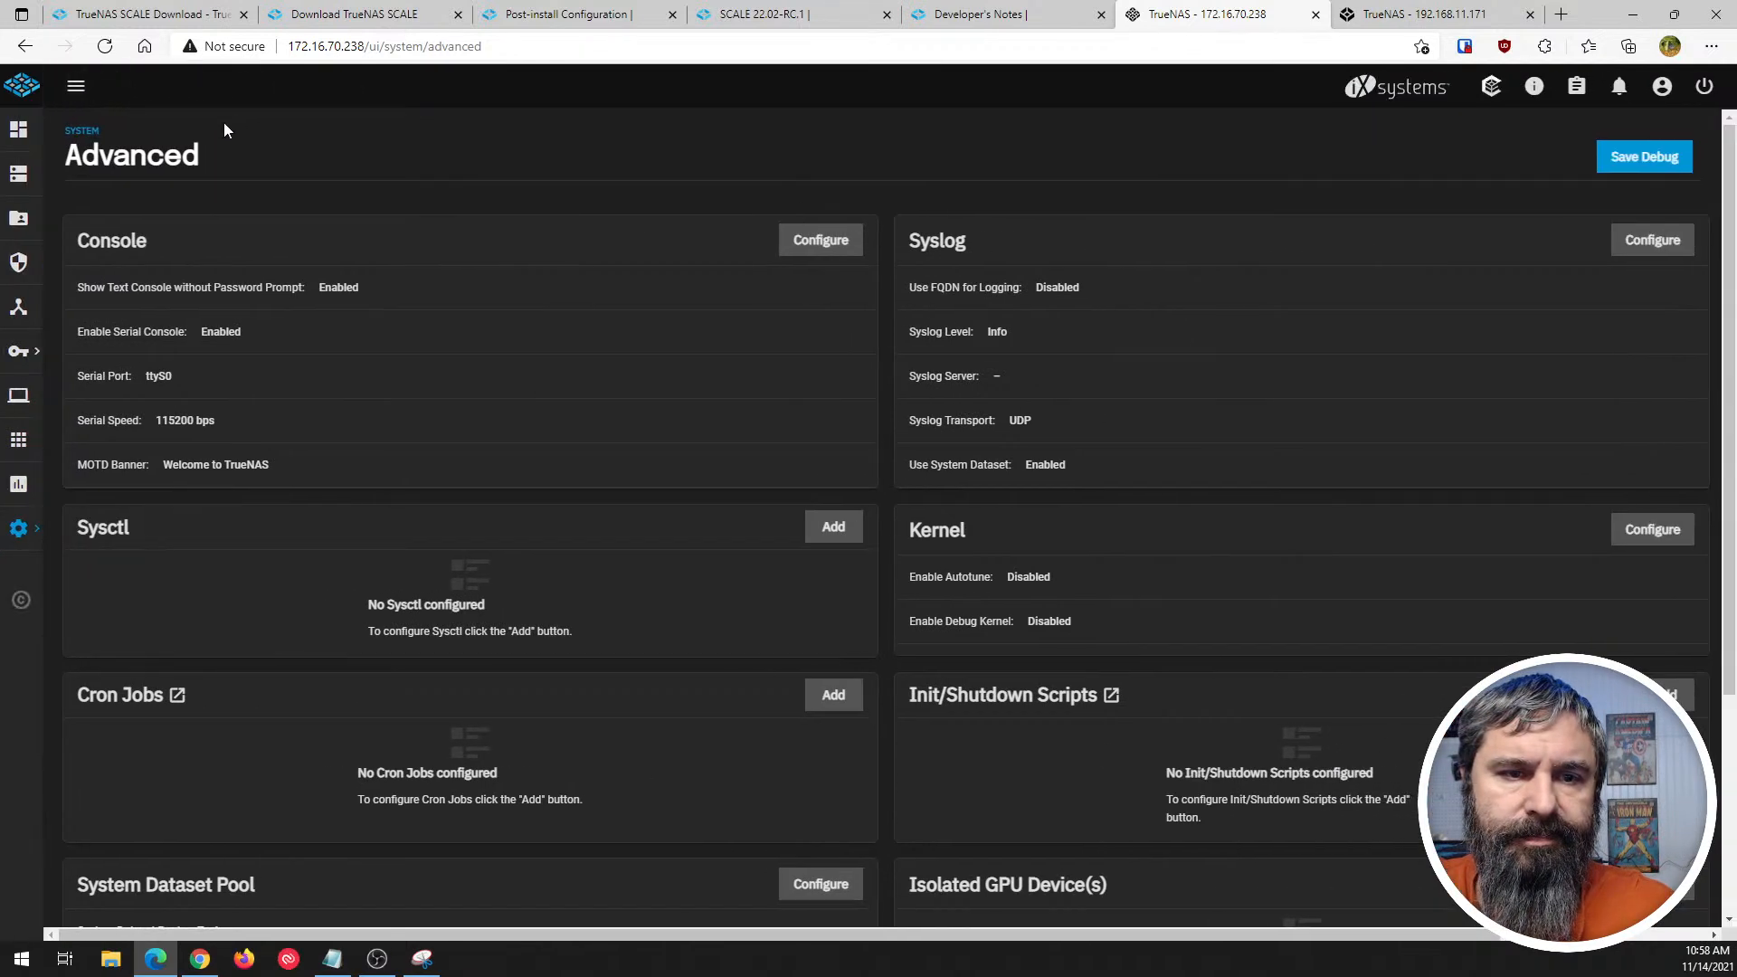
# - Expand the navigation sidebar, review the boot pool status from the Boot page, and return to the boot environment list
pyautogui.click(80, 86)
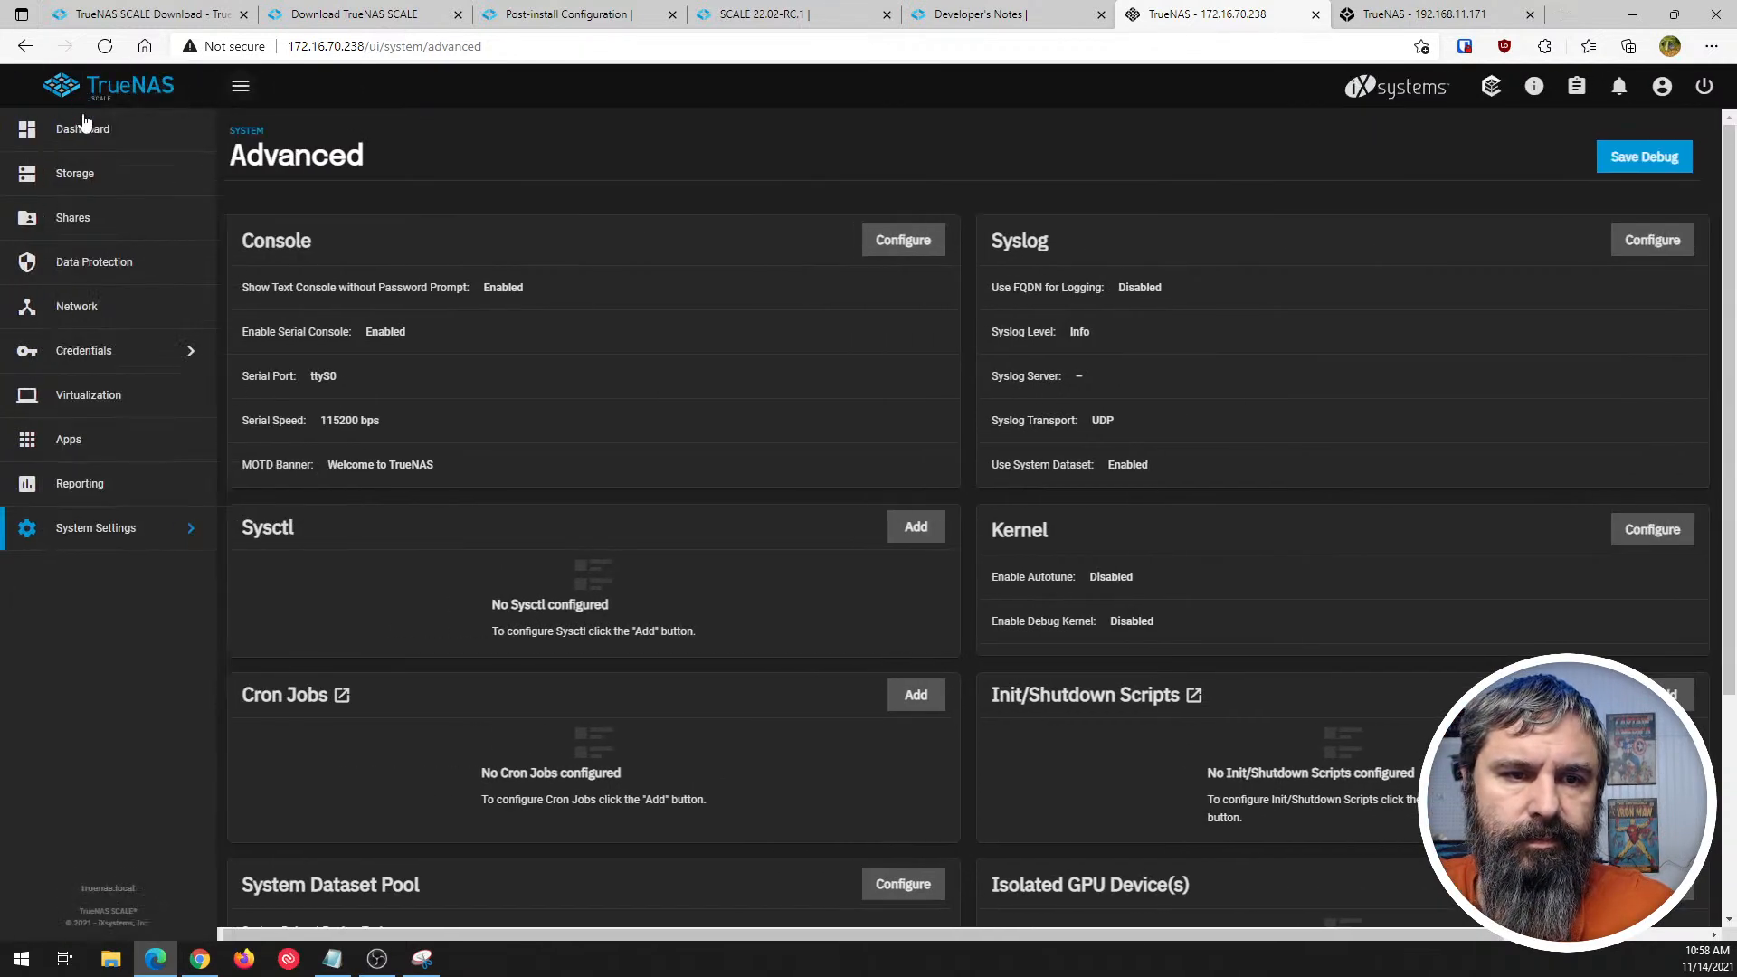
pyautogui.click(131, 534)
pyautogui.click(253, 264)
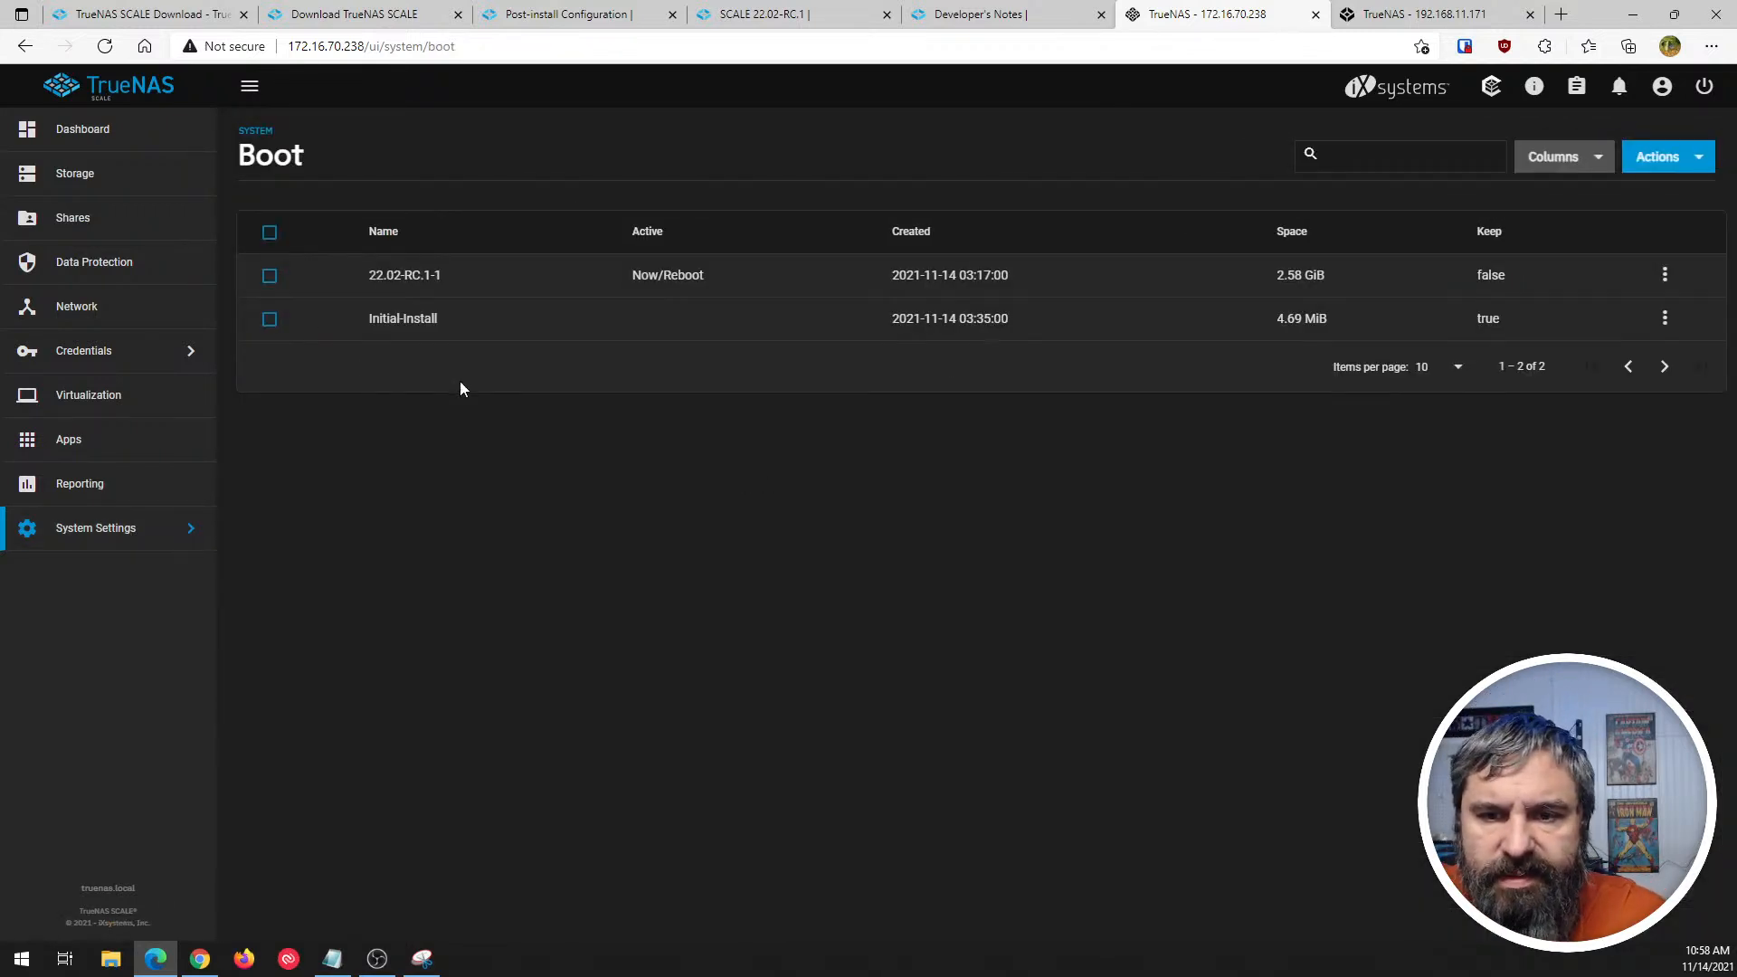
pyautogui.click(1674, 160)
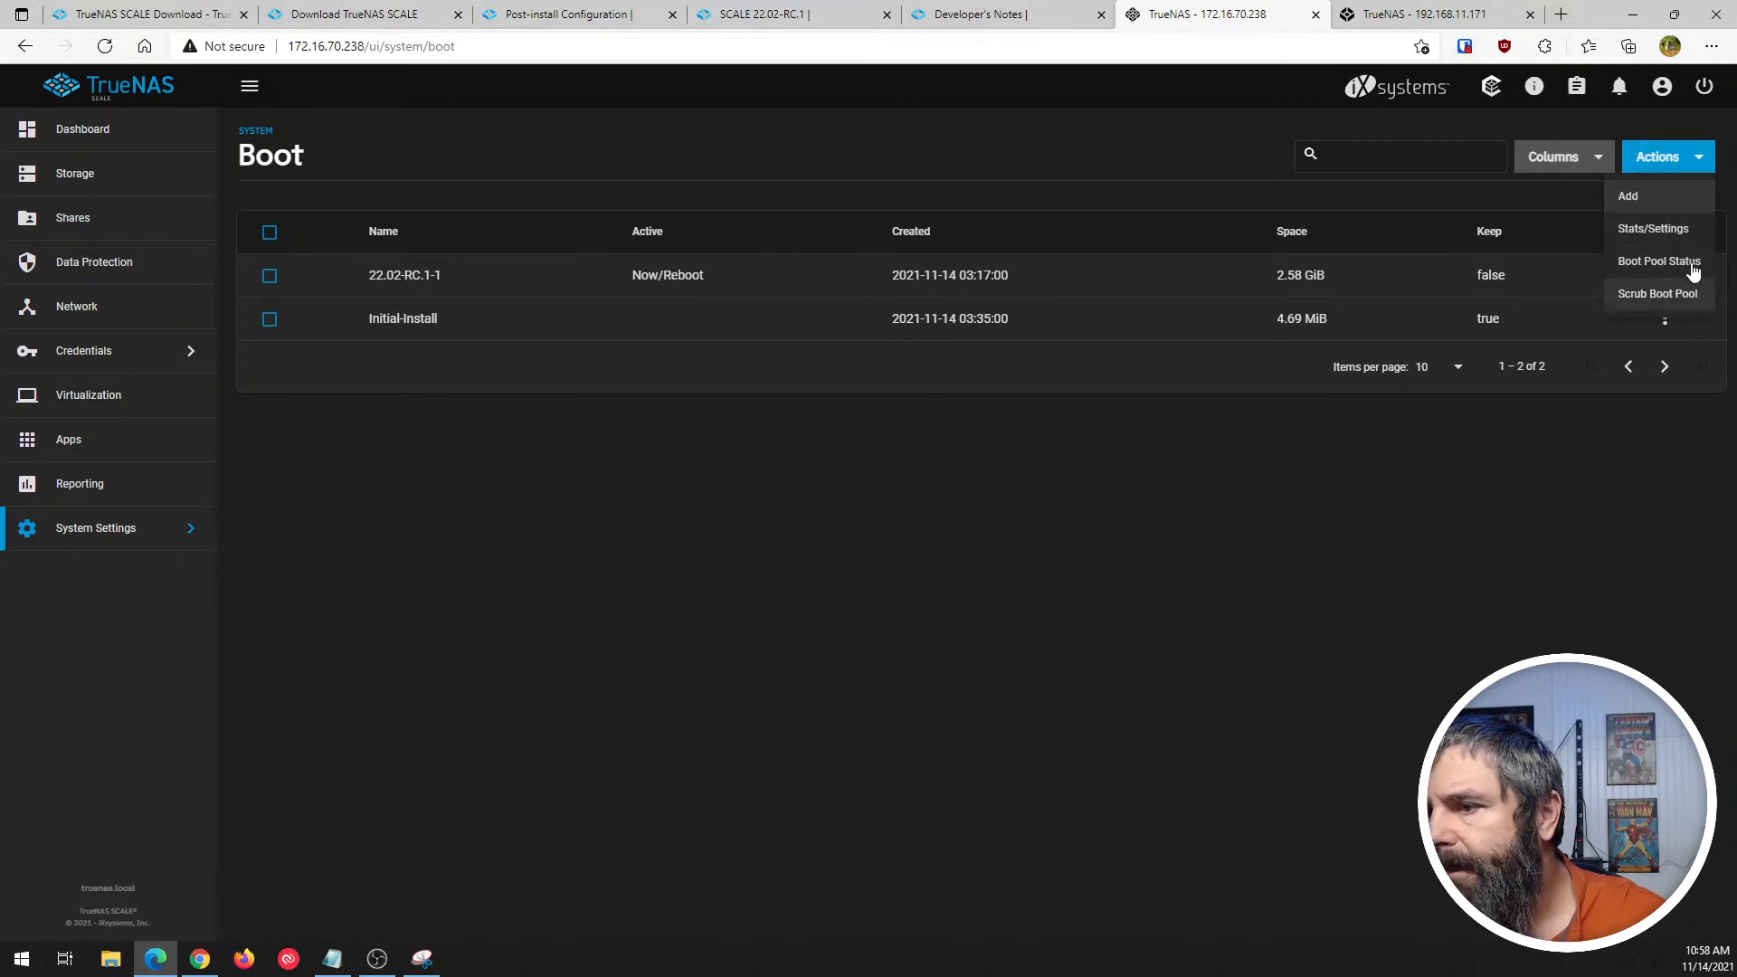
pyautogui.click(1652, 267)
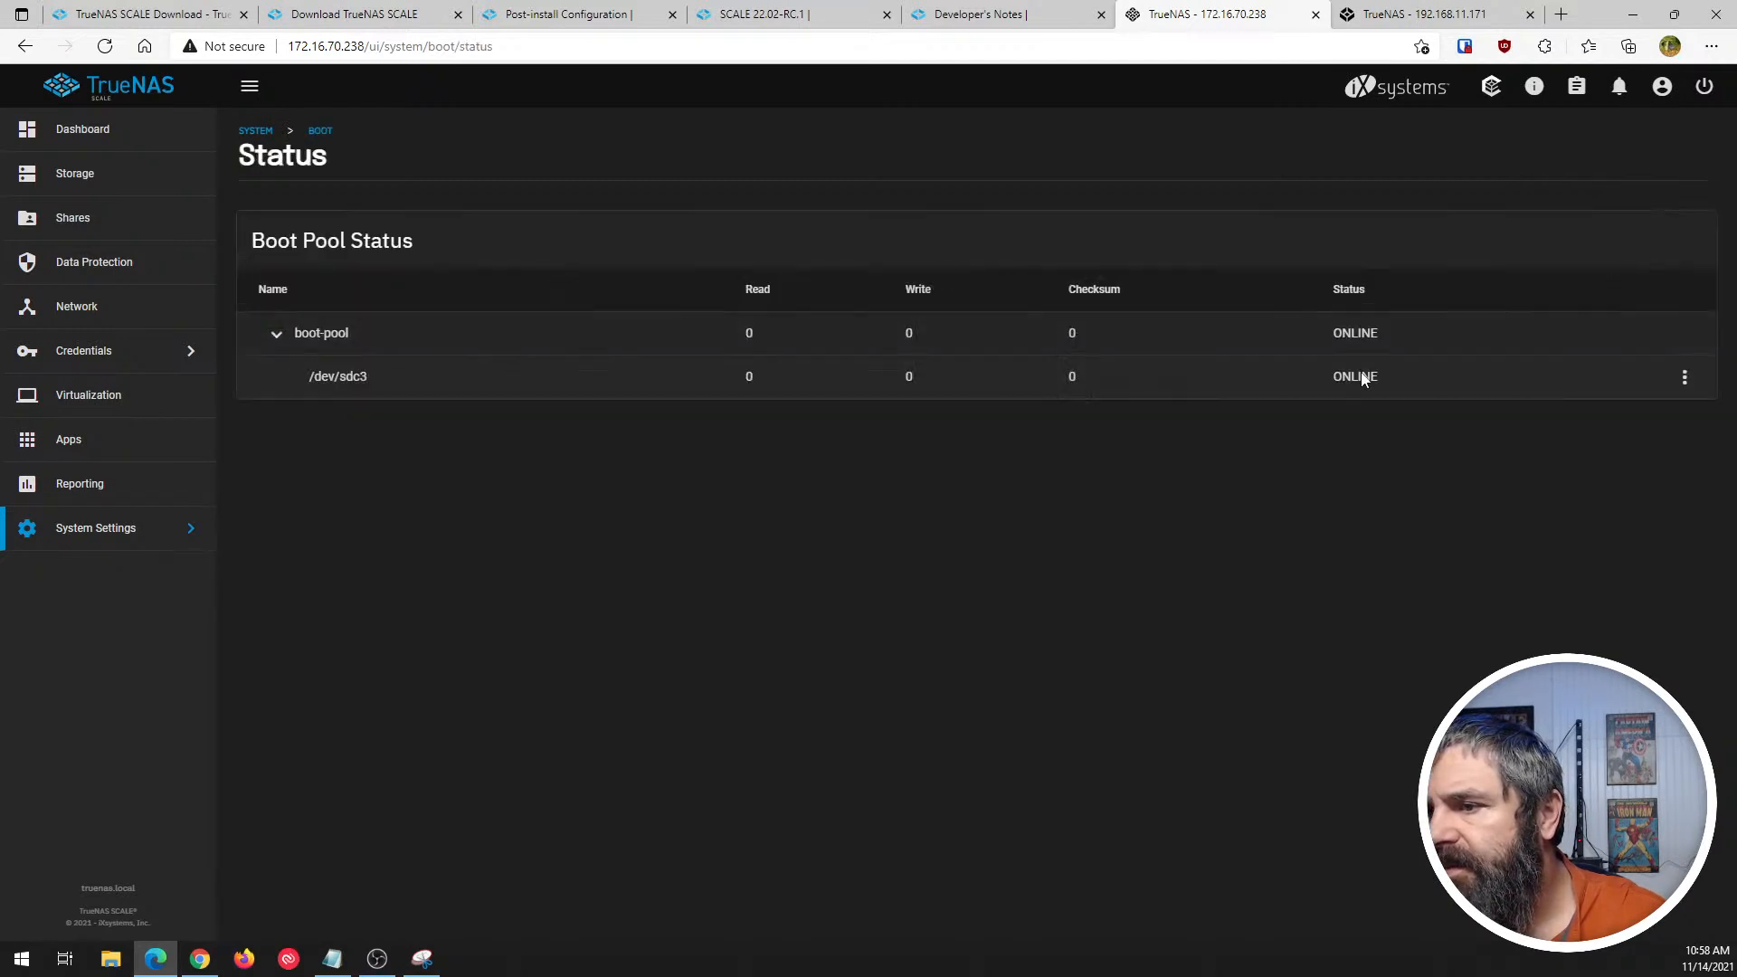
pyautogui.click(322, 132)
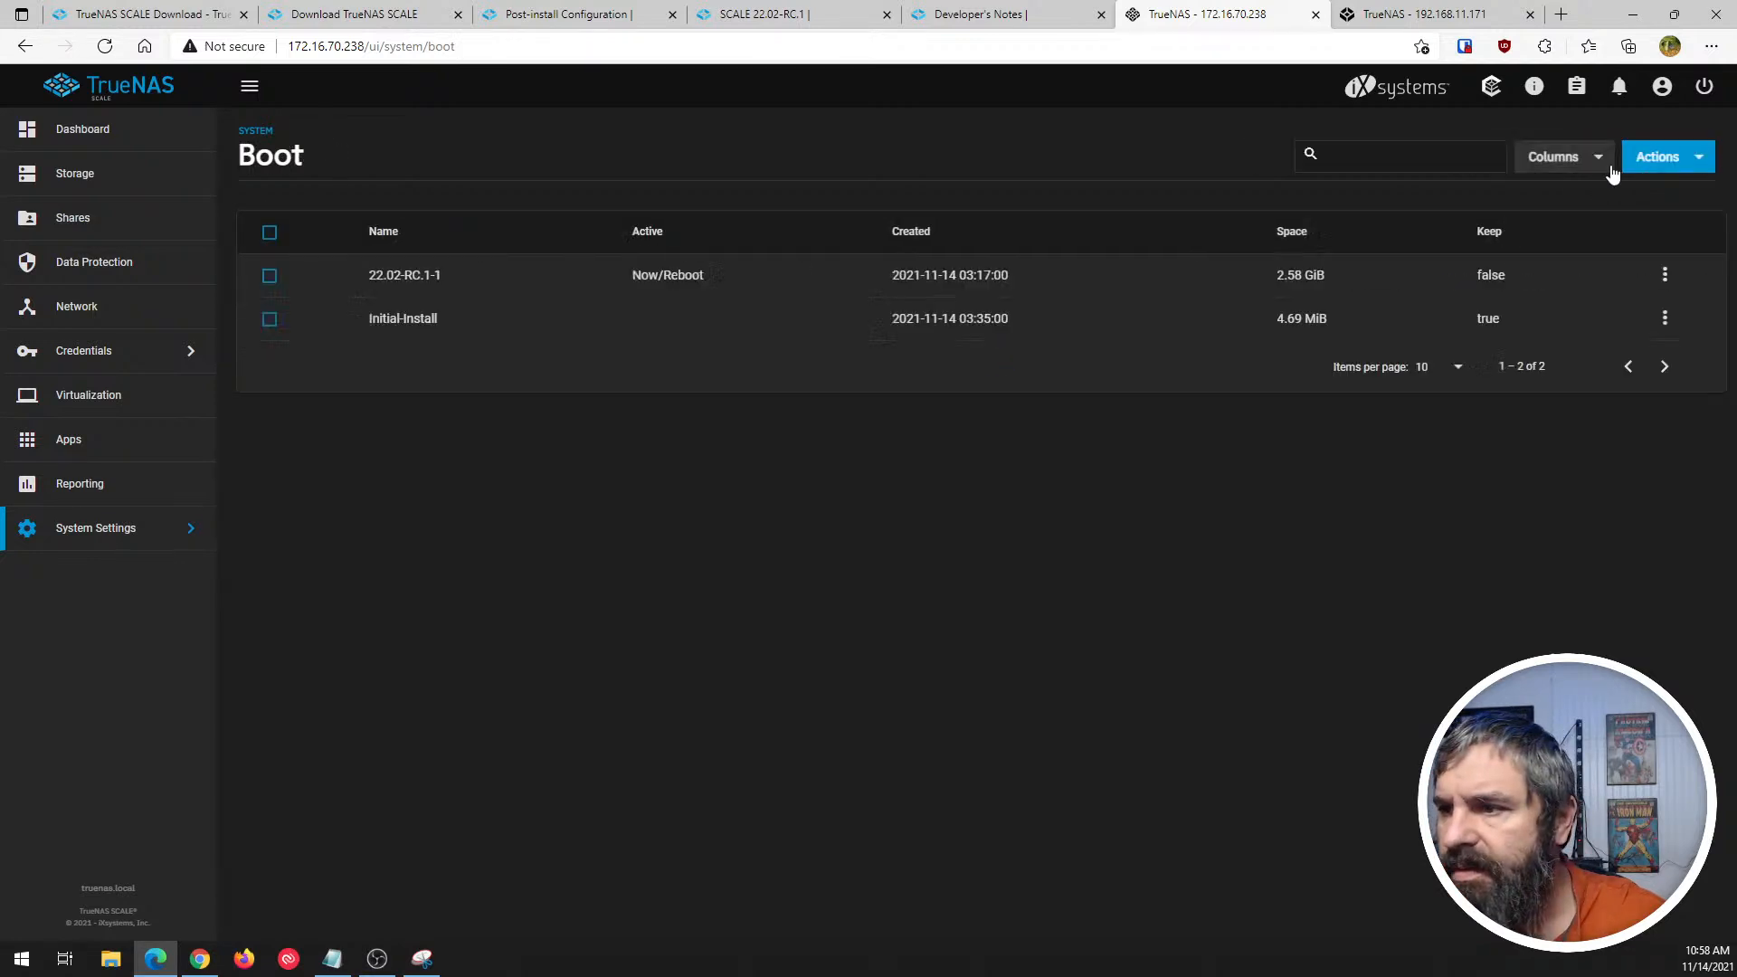
# - Review the boot pool Stats/Settings without changing the scrub interval, and check the actions available for the 22.02-RC.1-1 boot environment
pyautogui.click(1688, 157)
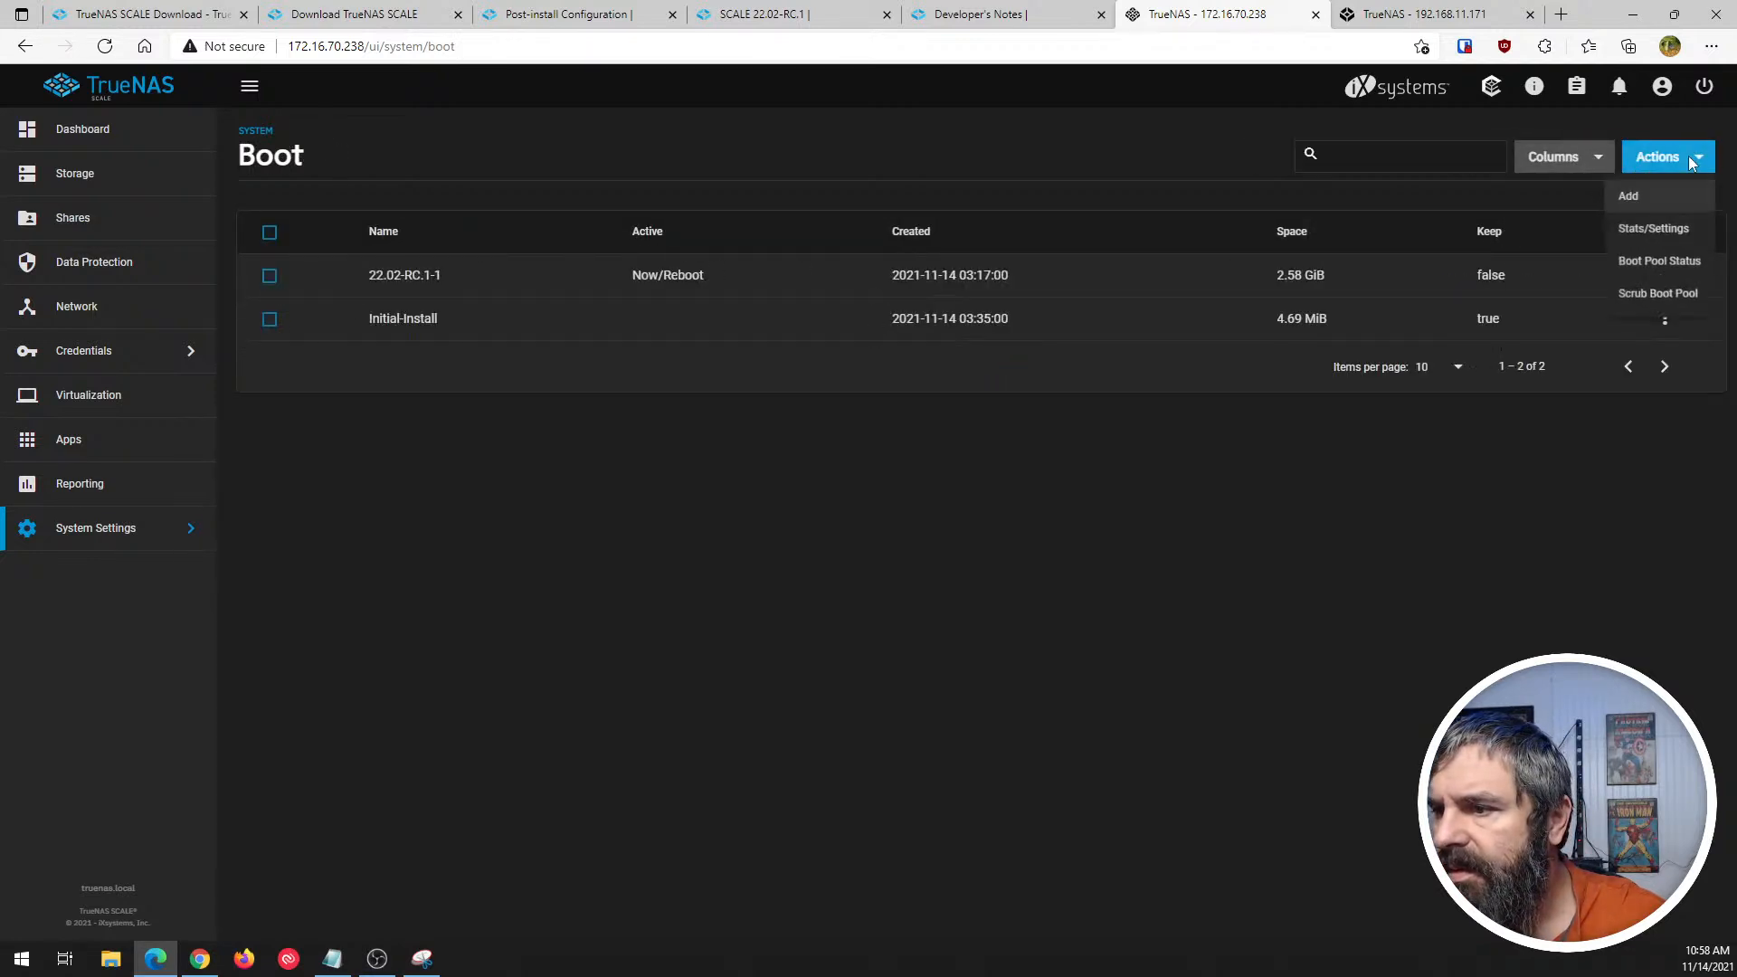
pyautogui.click(1661, 231)
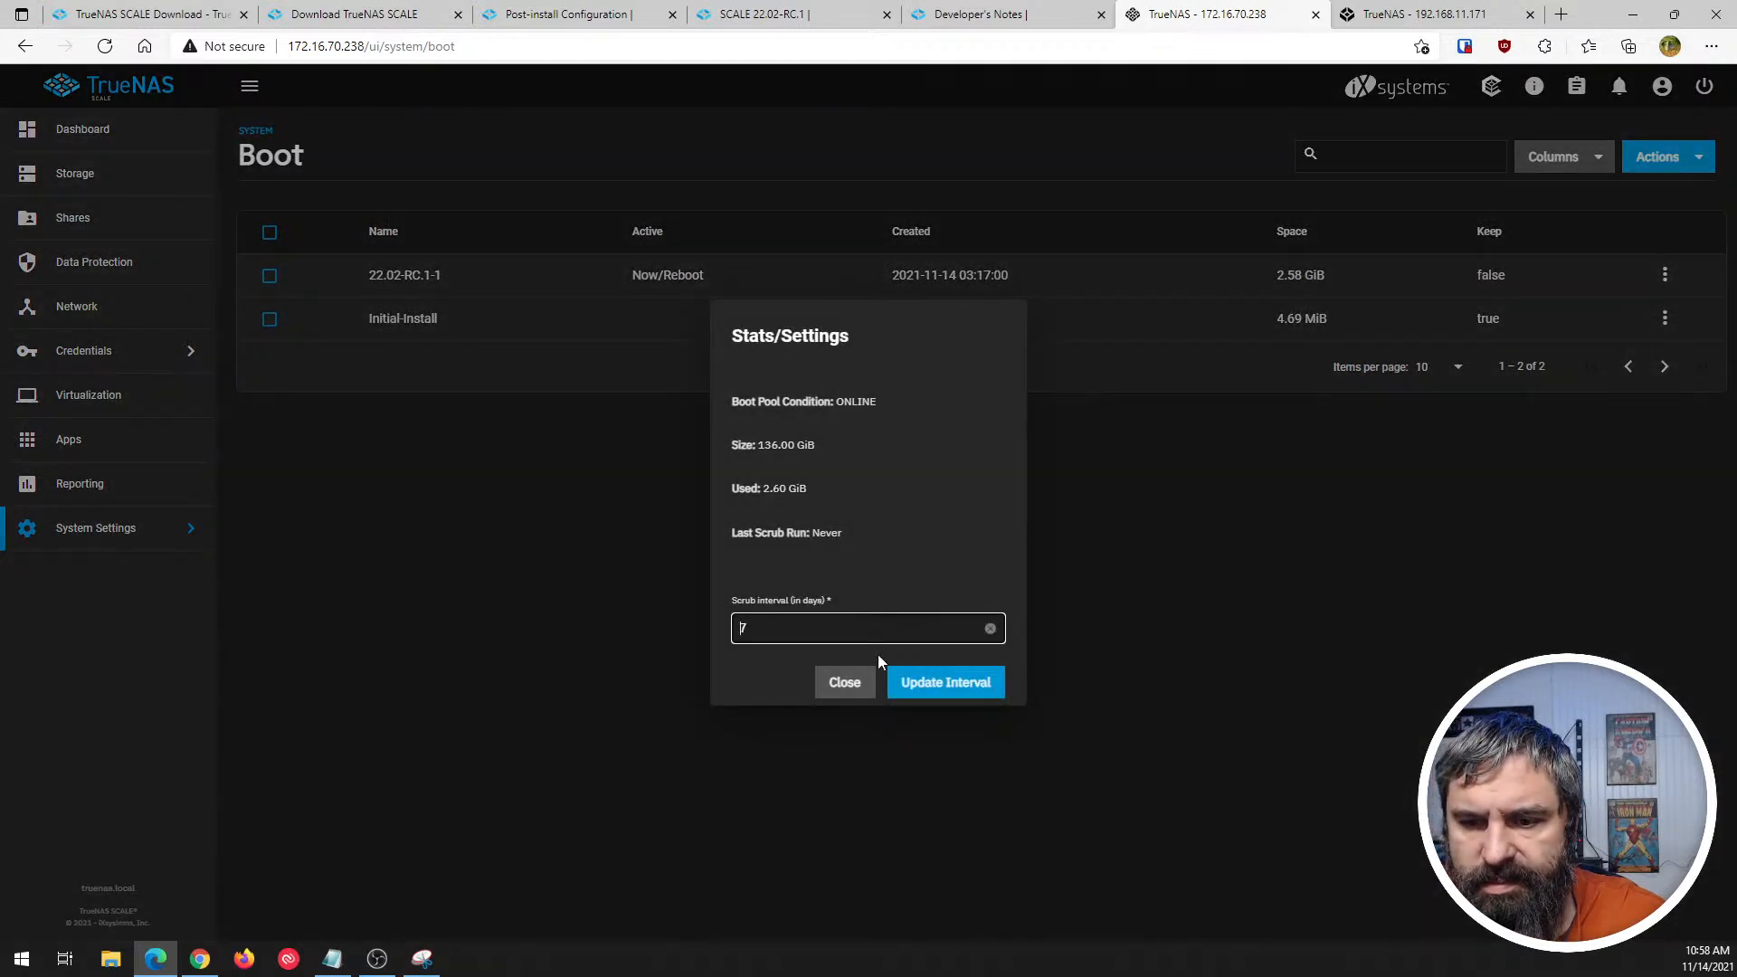
pyautogui.click(843, 693)
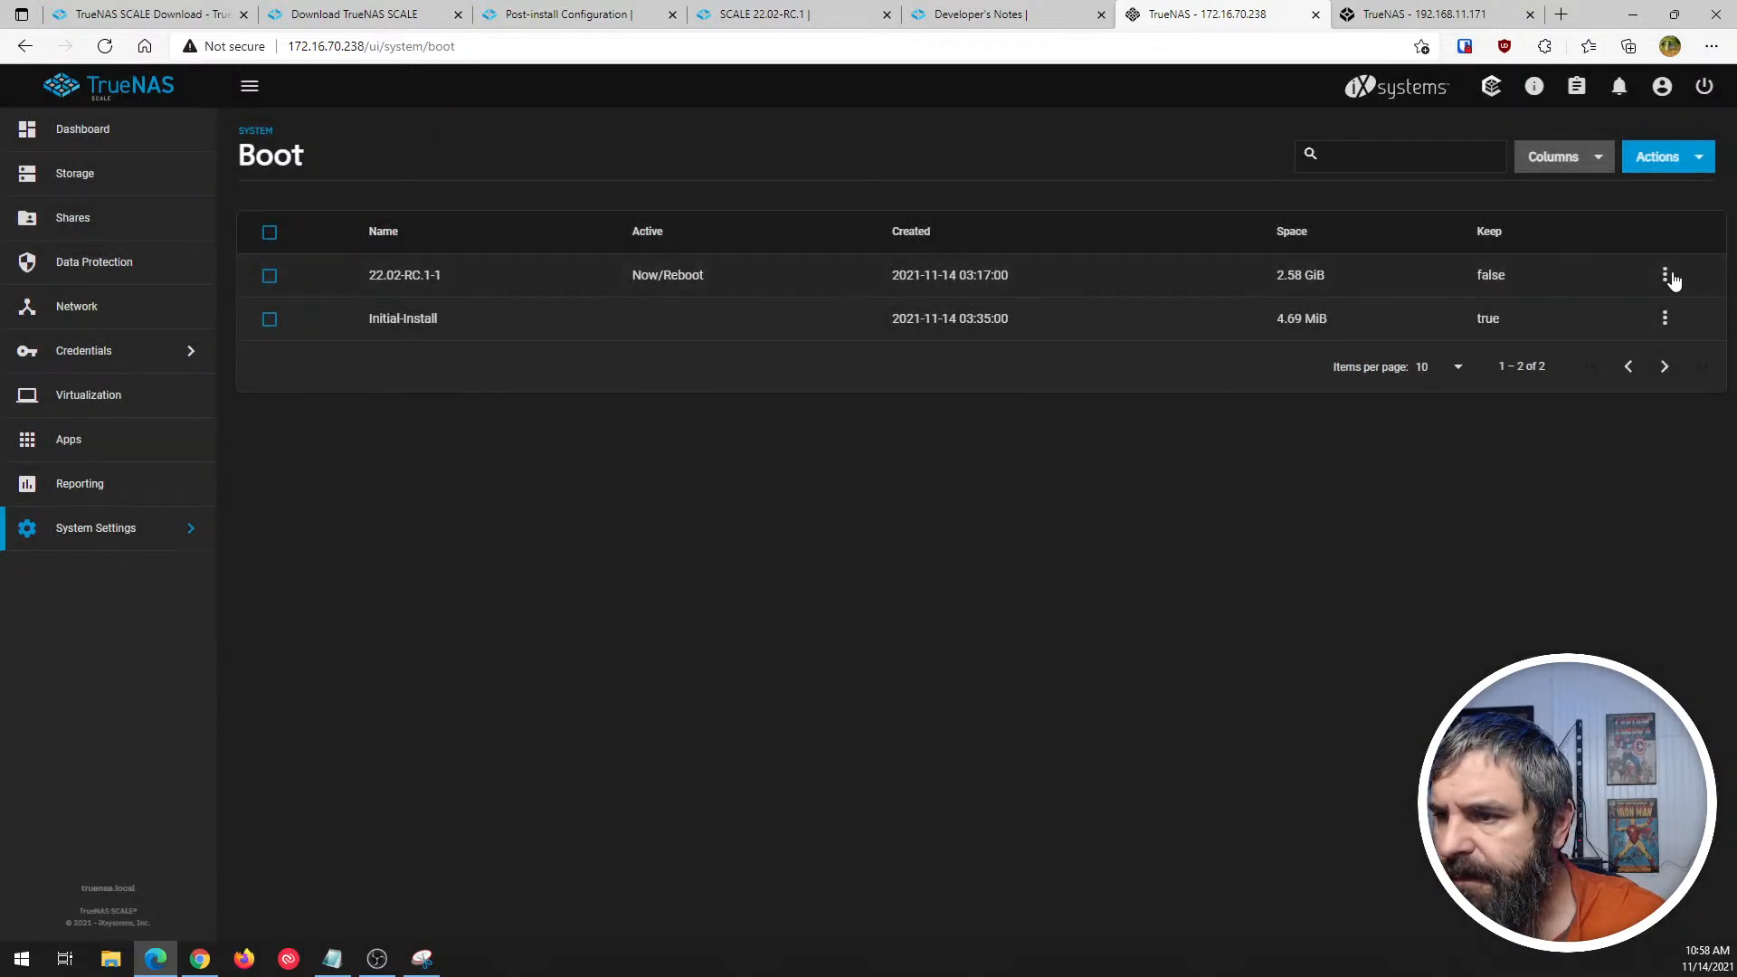
pyautogui.click(1667, 279)
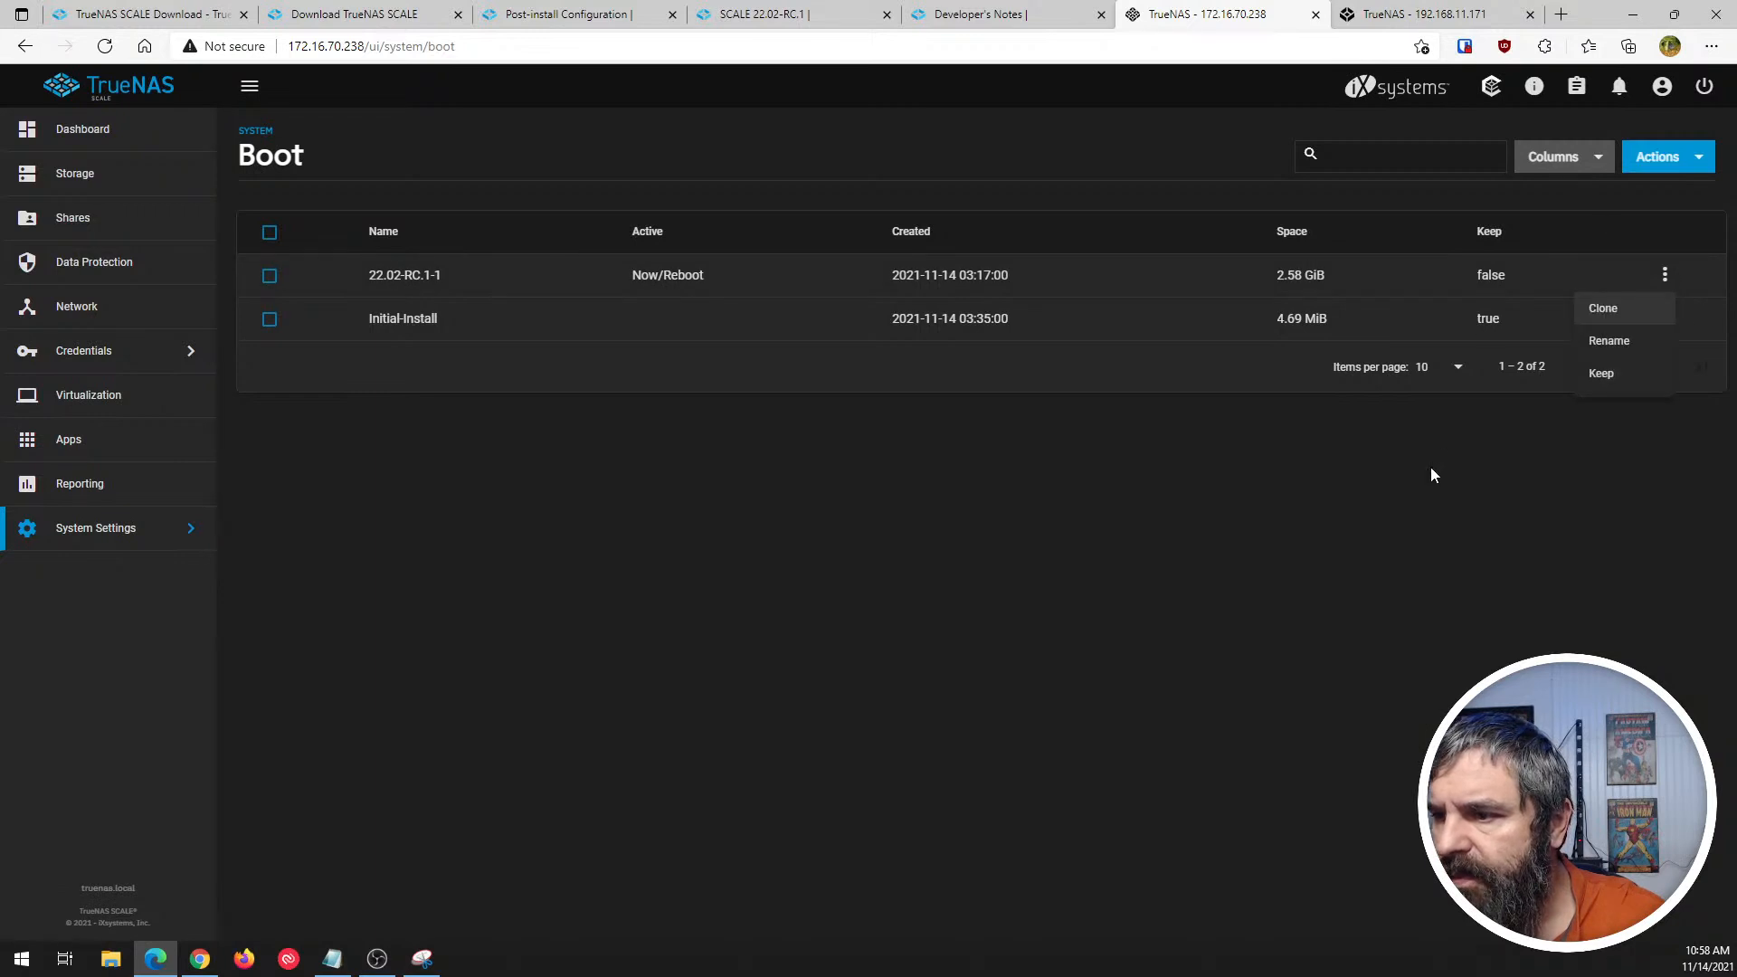
pyautogui.click(1217, 508)
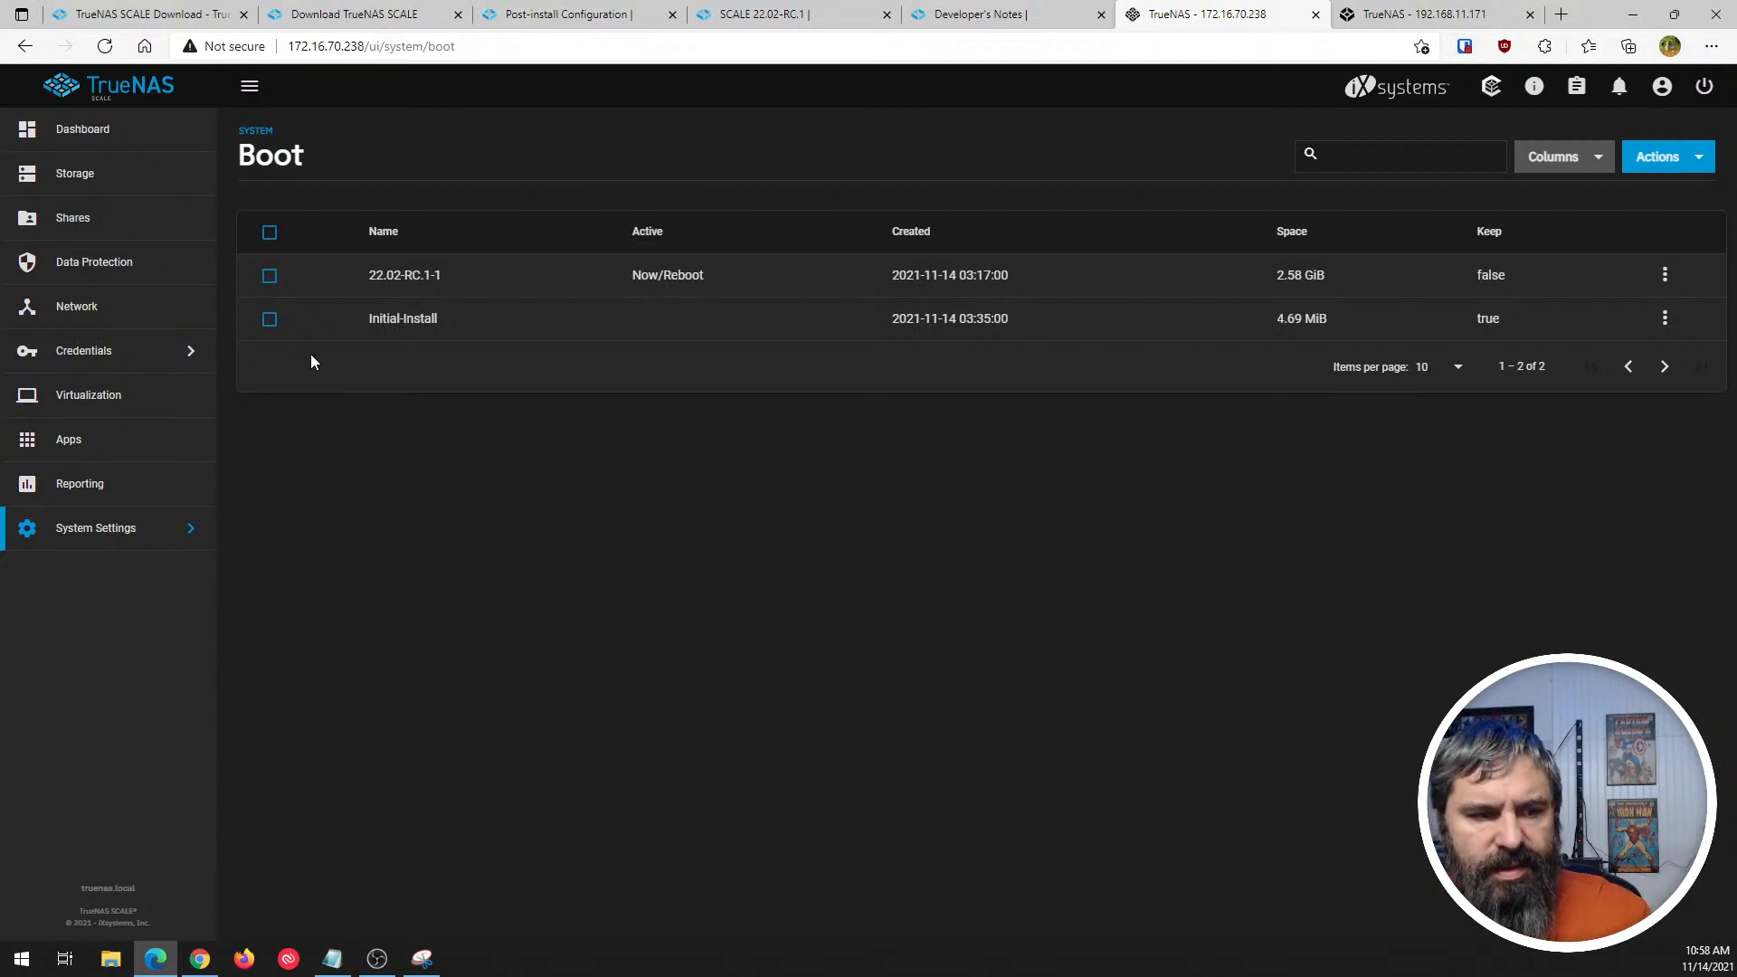
# - Review the full list of system services in System Settings, from Dynamic DNS to WebDAV
pyautogui.click(147, 537)
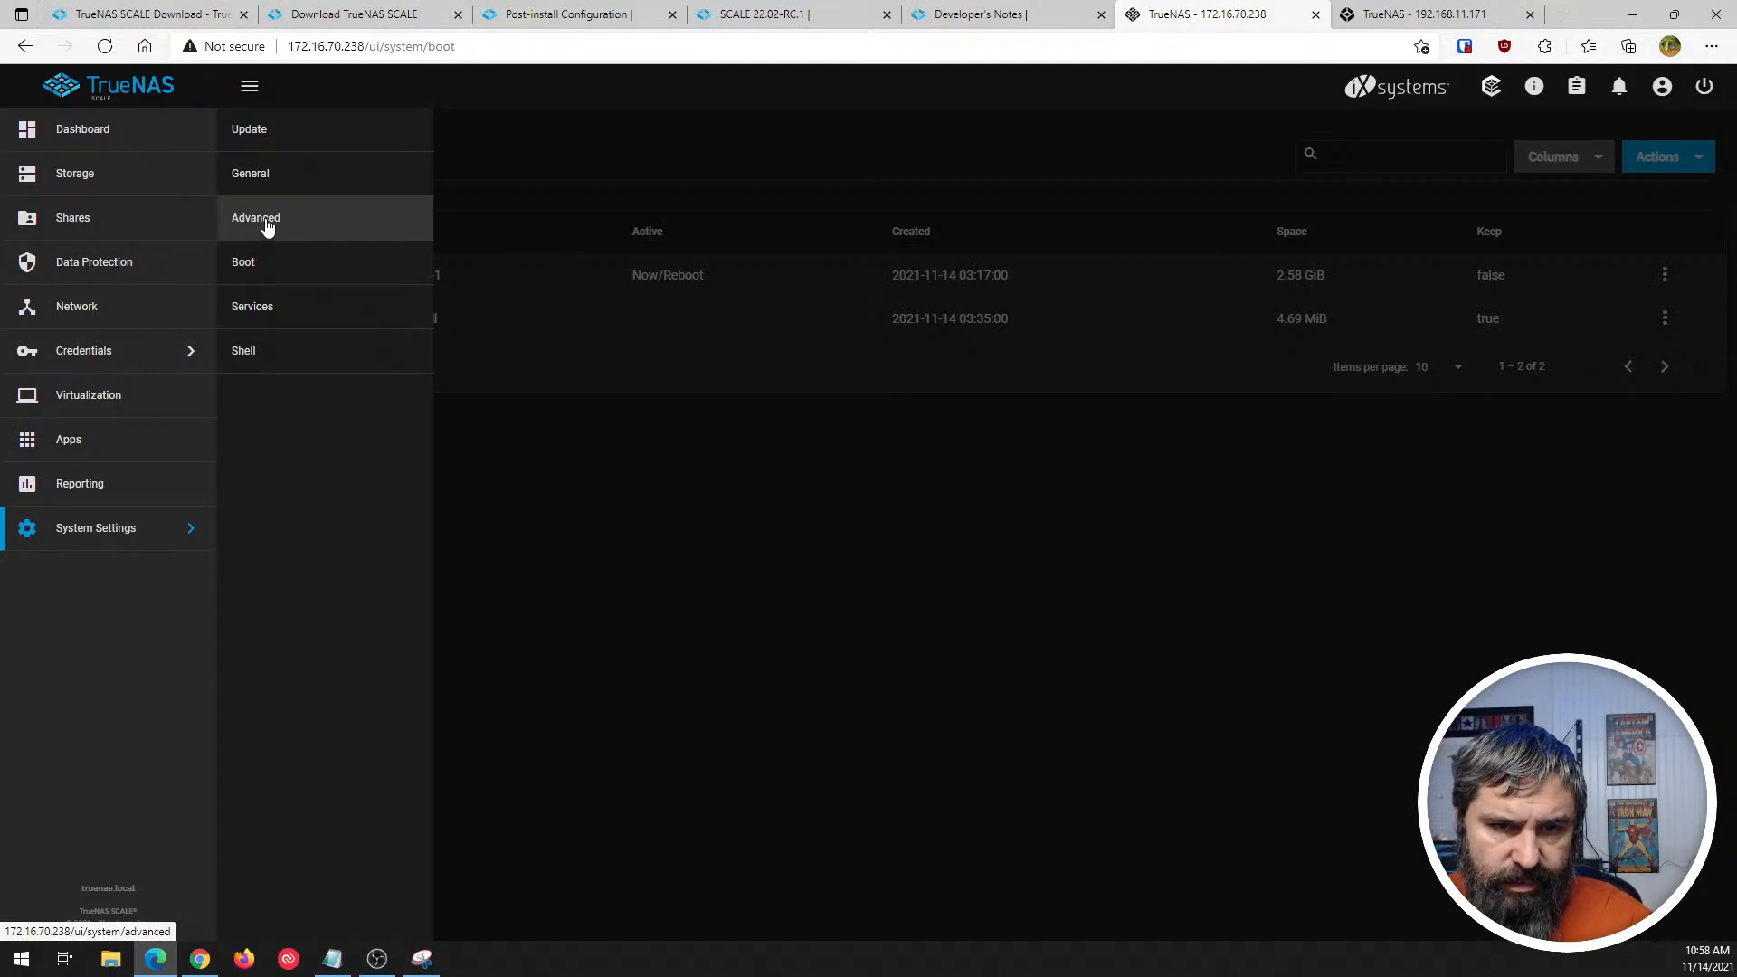
pyautogui.click(259, 309)
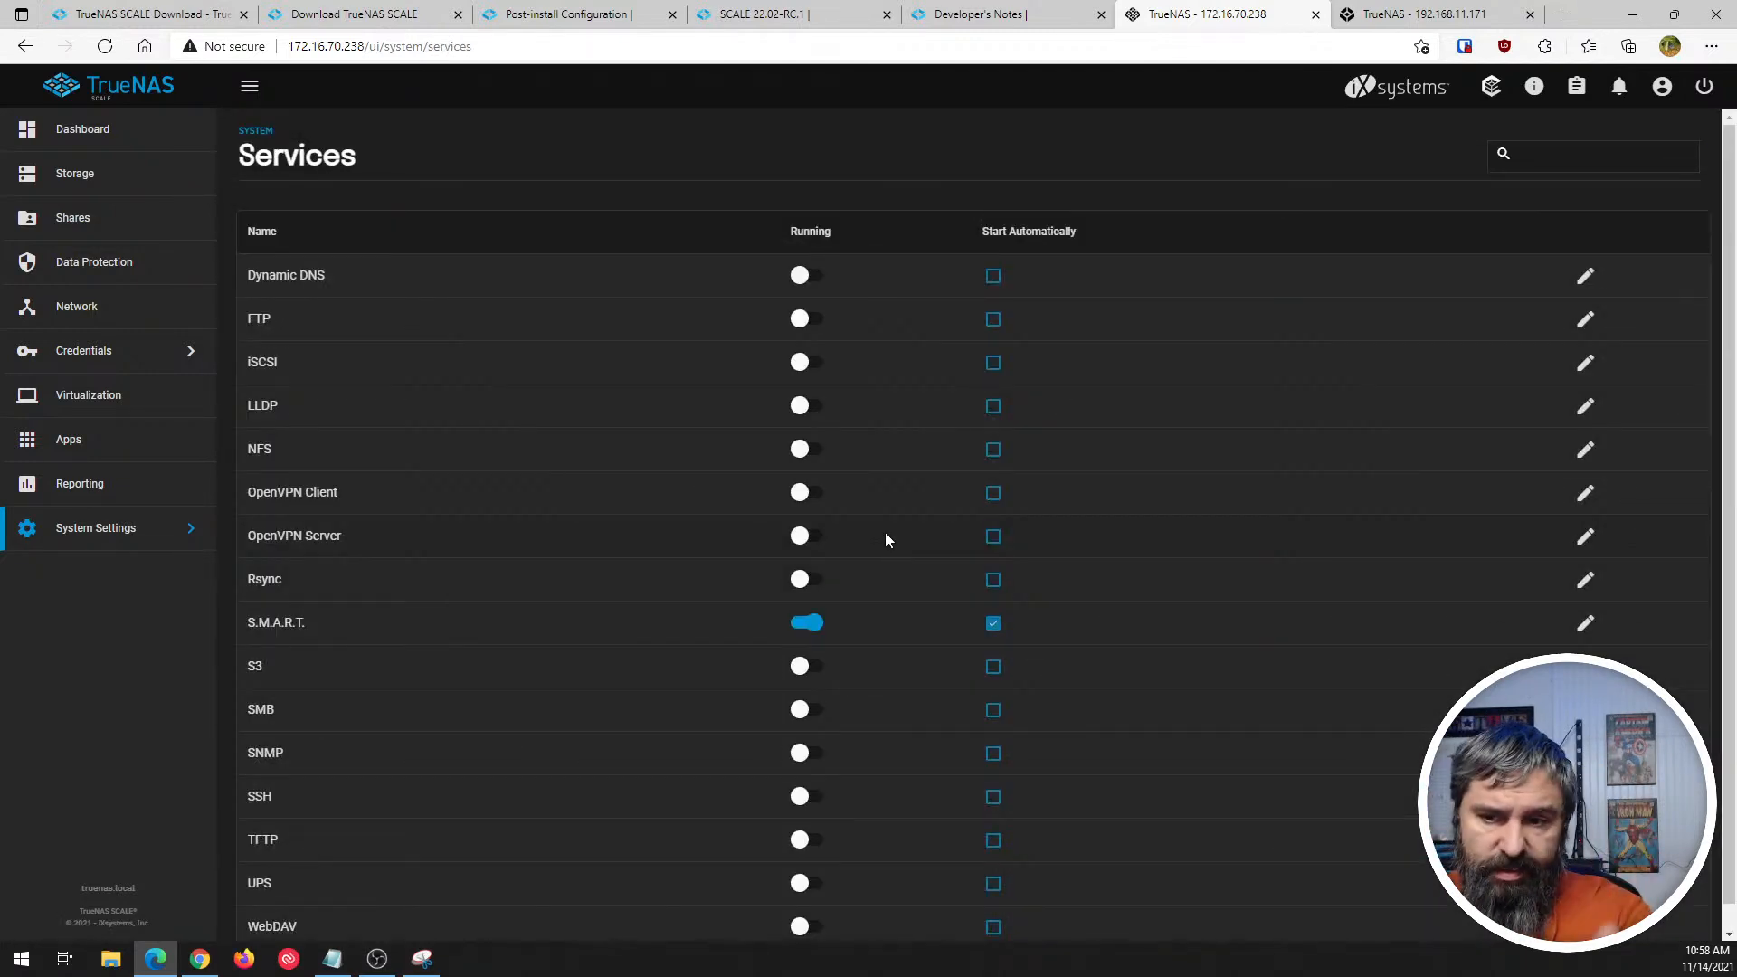
pyautogui.scroll(-1, 573, 341)
pyautogui.scroll(1, 592, 597)
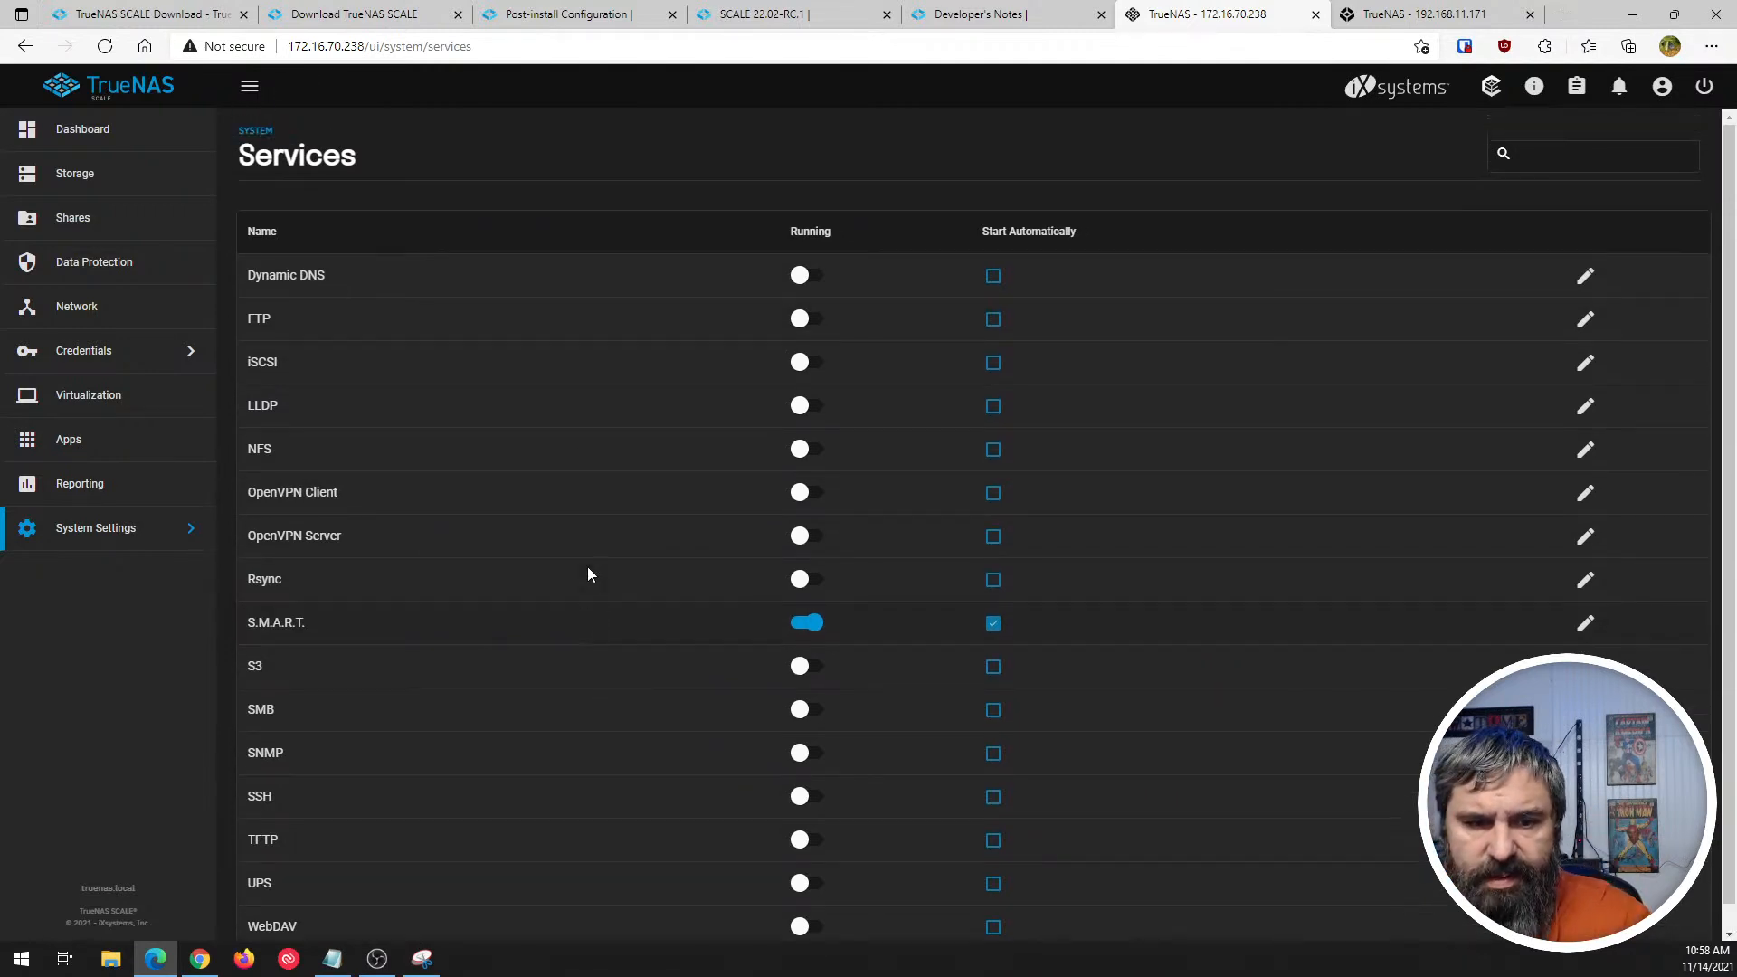
# - Open the system Shell, list all home directory files with ls -al, and show the network interfaces with ip a
pyautogui.click(121, 526)
pyautogui.click(244, 351)
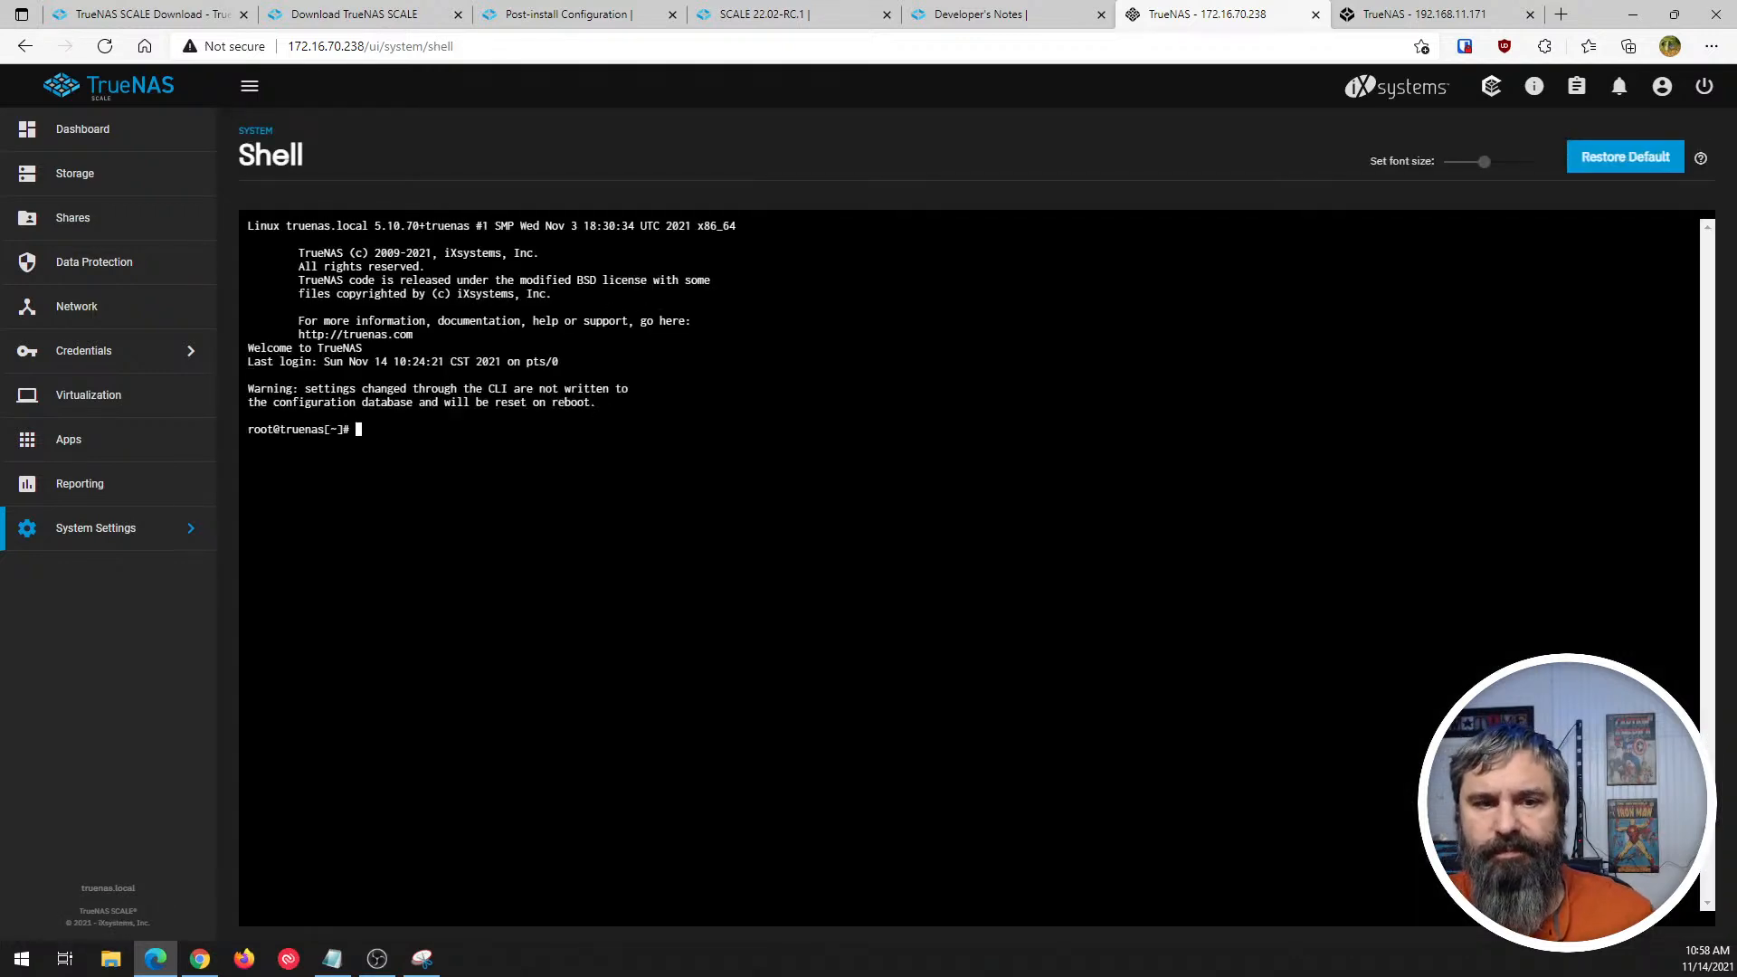
pyautogui.write('ls -a')
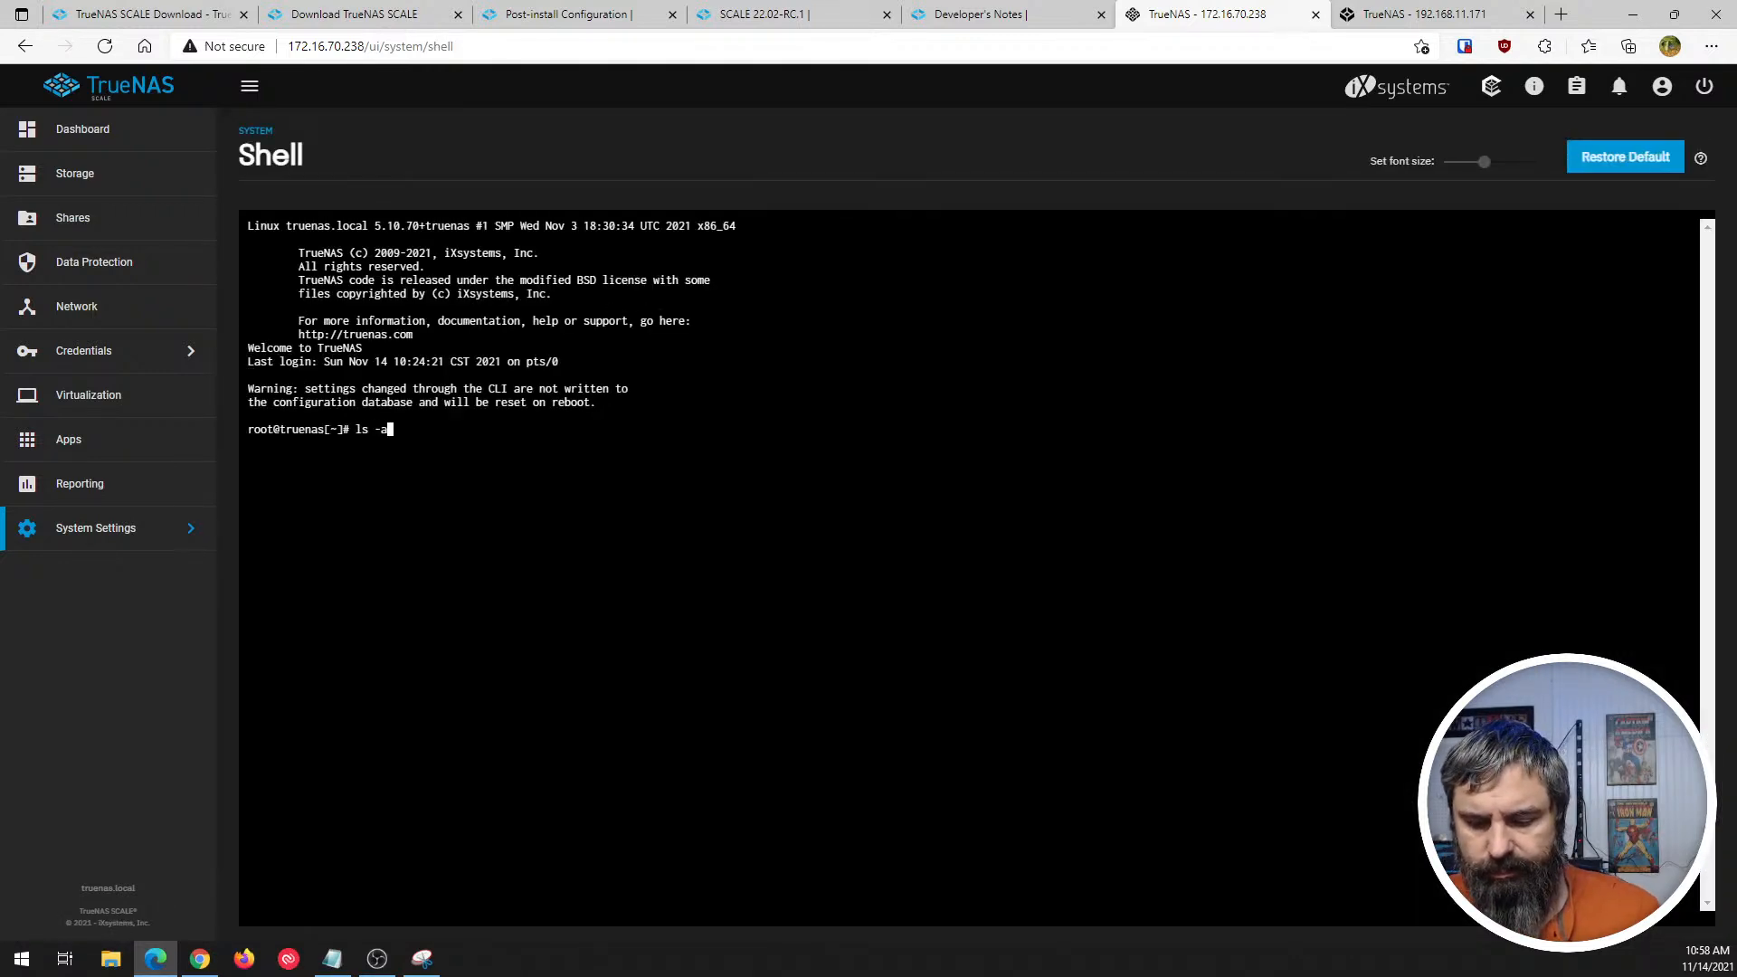
pyautogui.write('l')
pyautogui.press('Return')
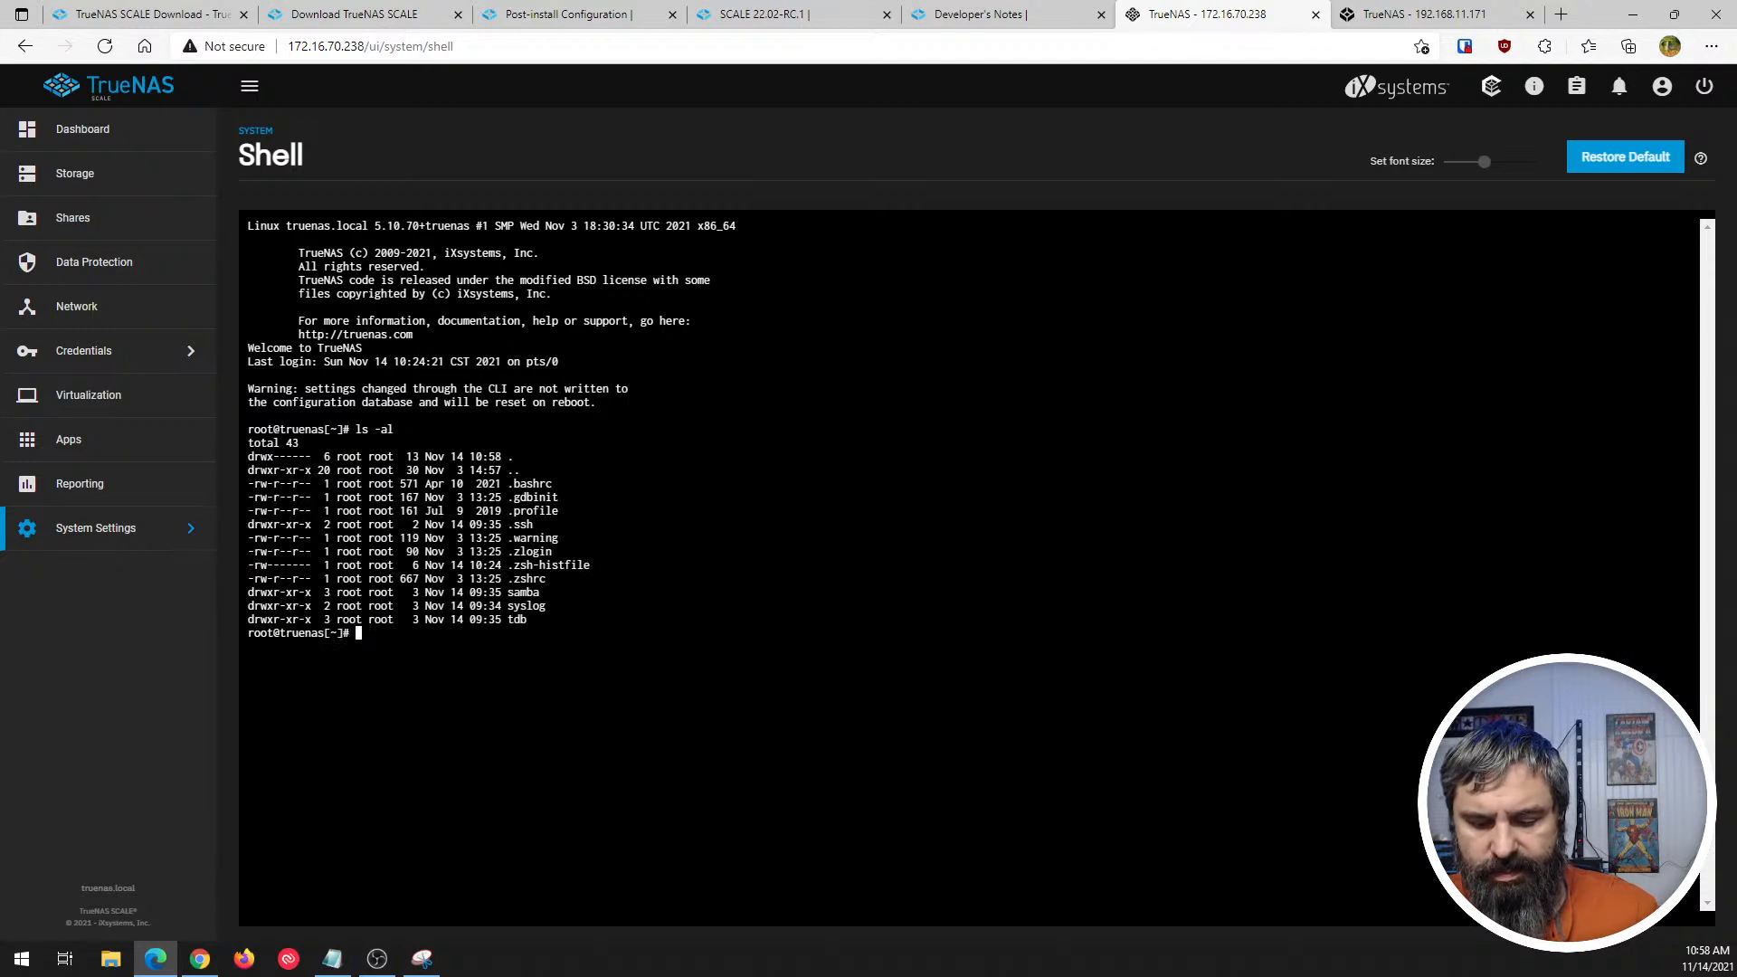
pyautogui.press('Return')
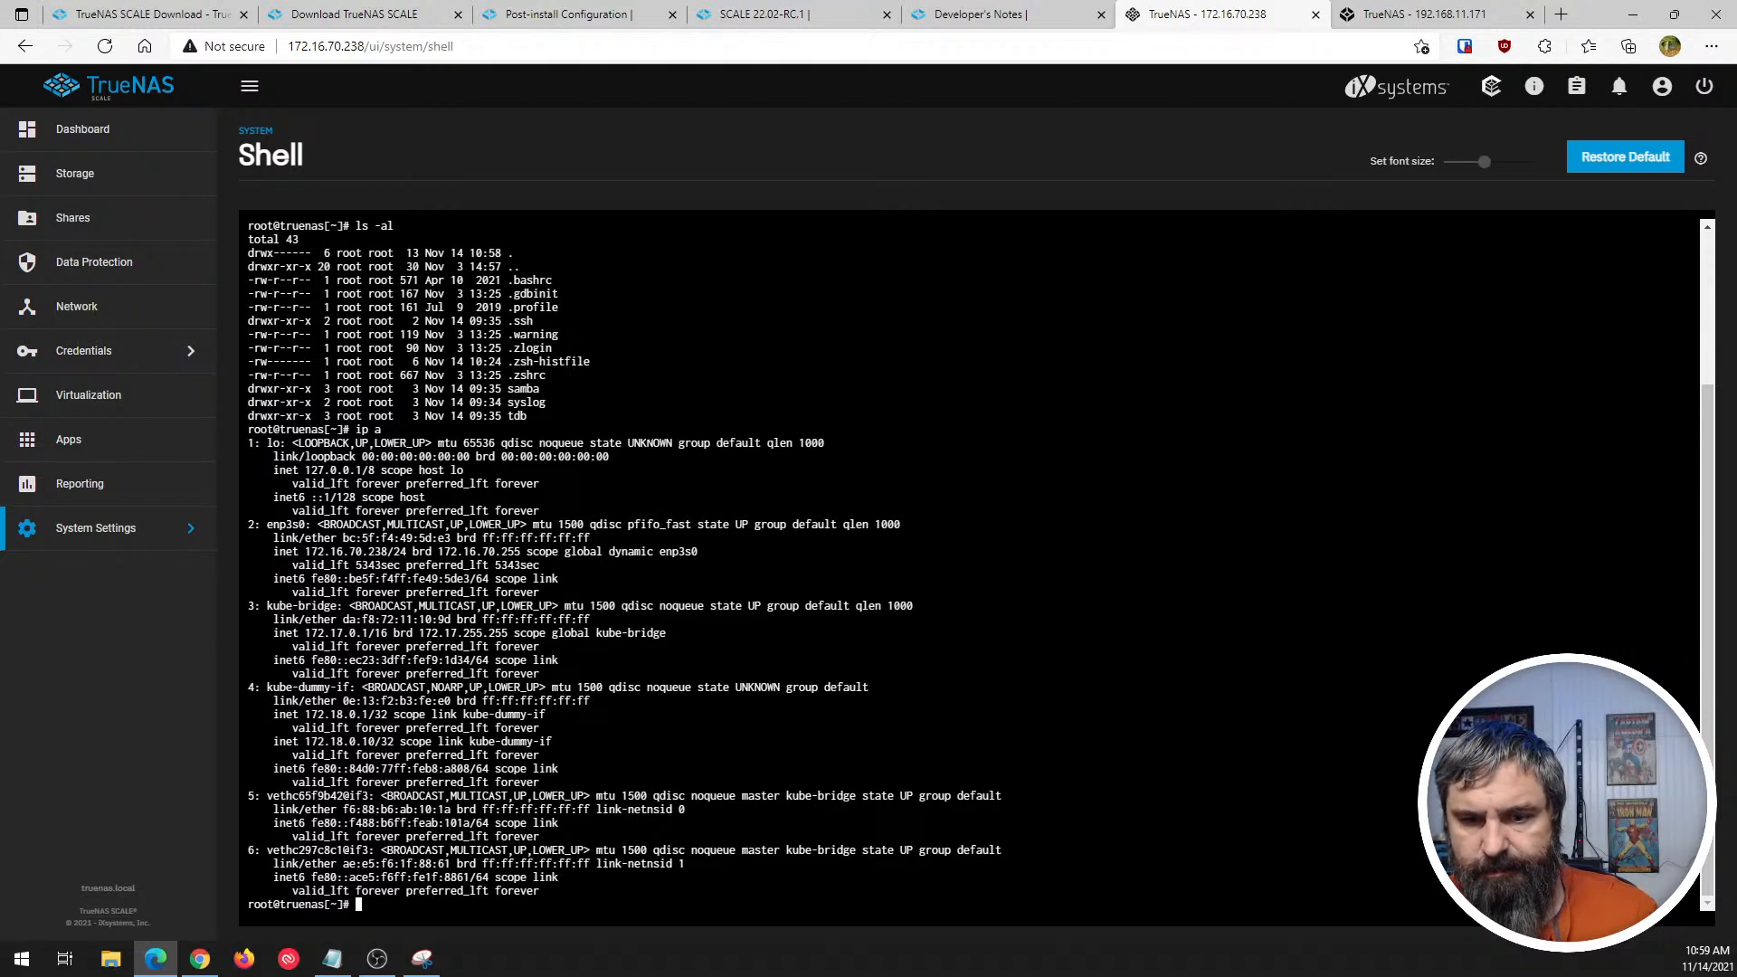
# - Clear the shell, try the help command, and clear the shell again
pyautogui.write('clear')
pyautogui.press('Return')
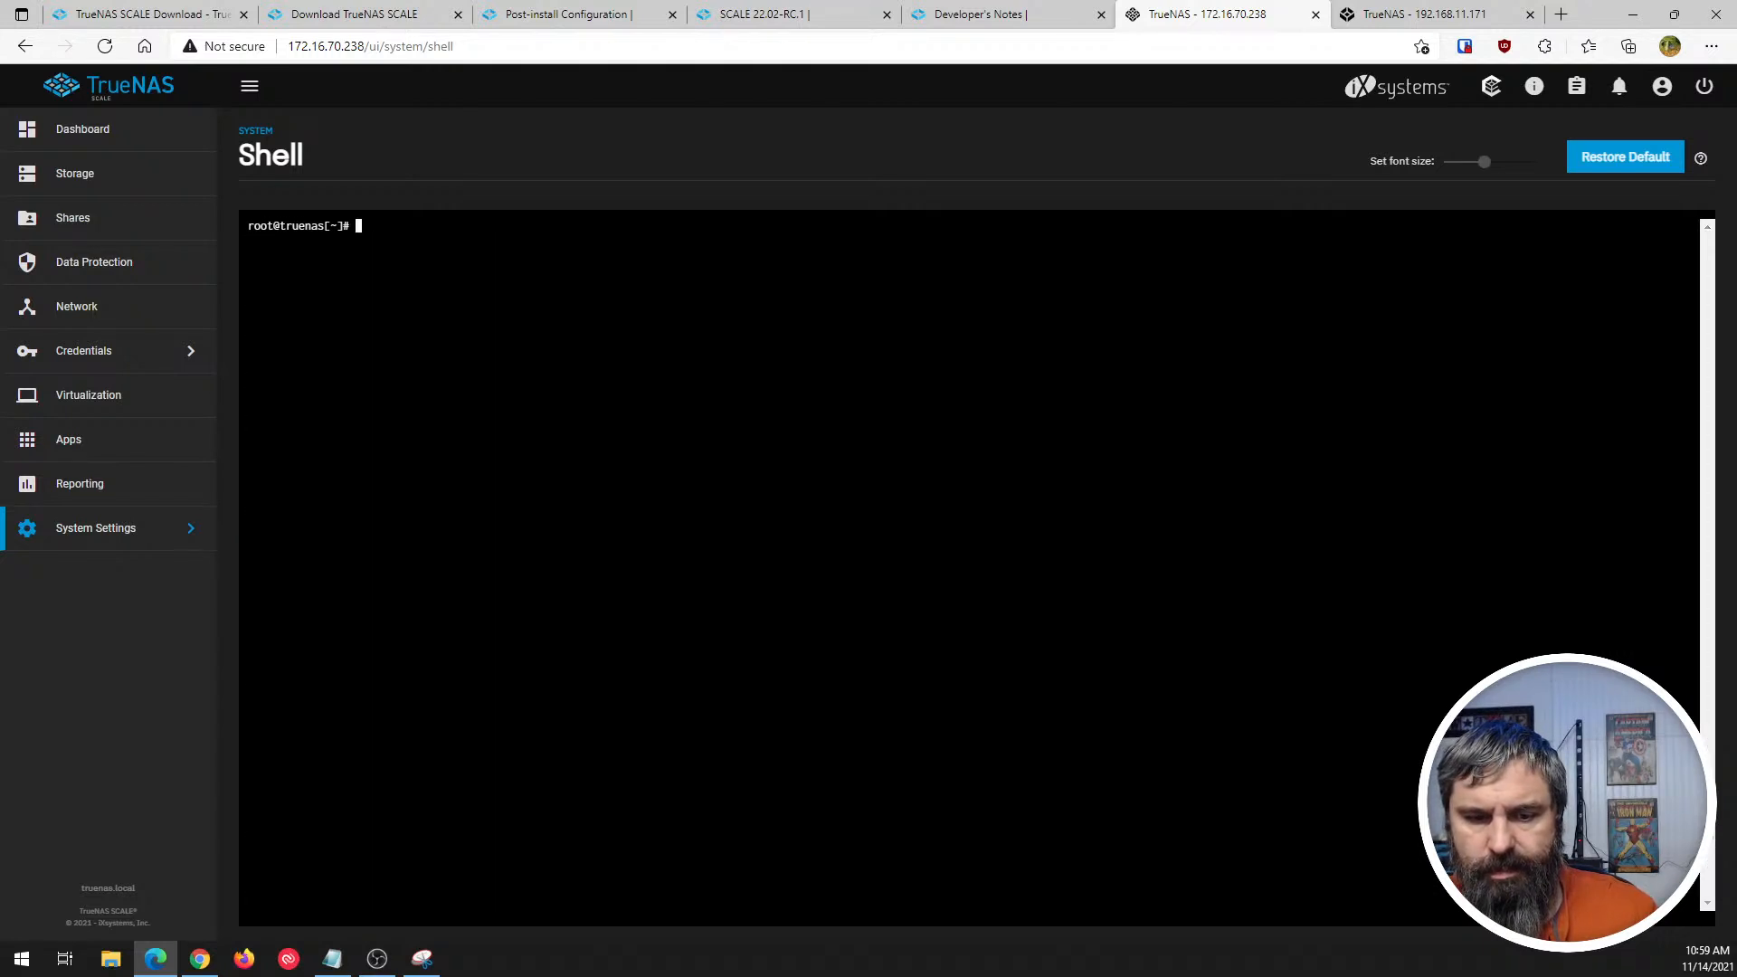
pyautogui.write('h')
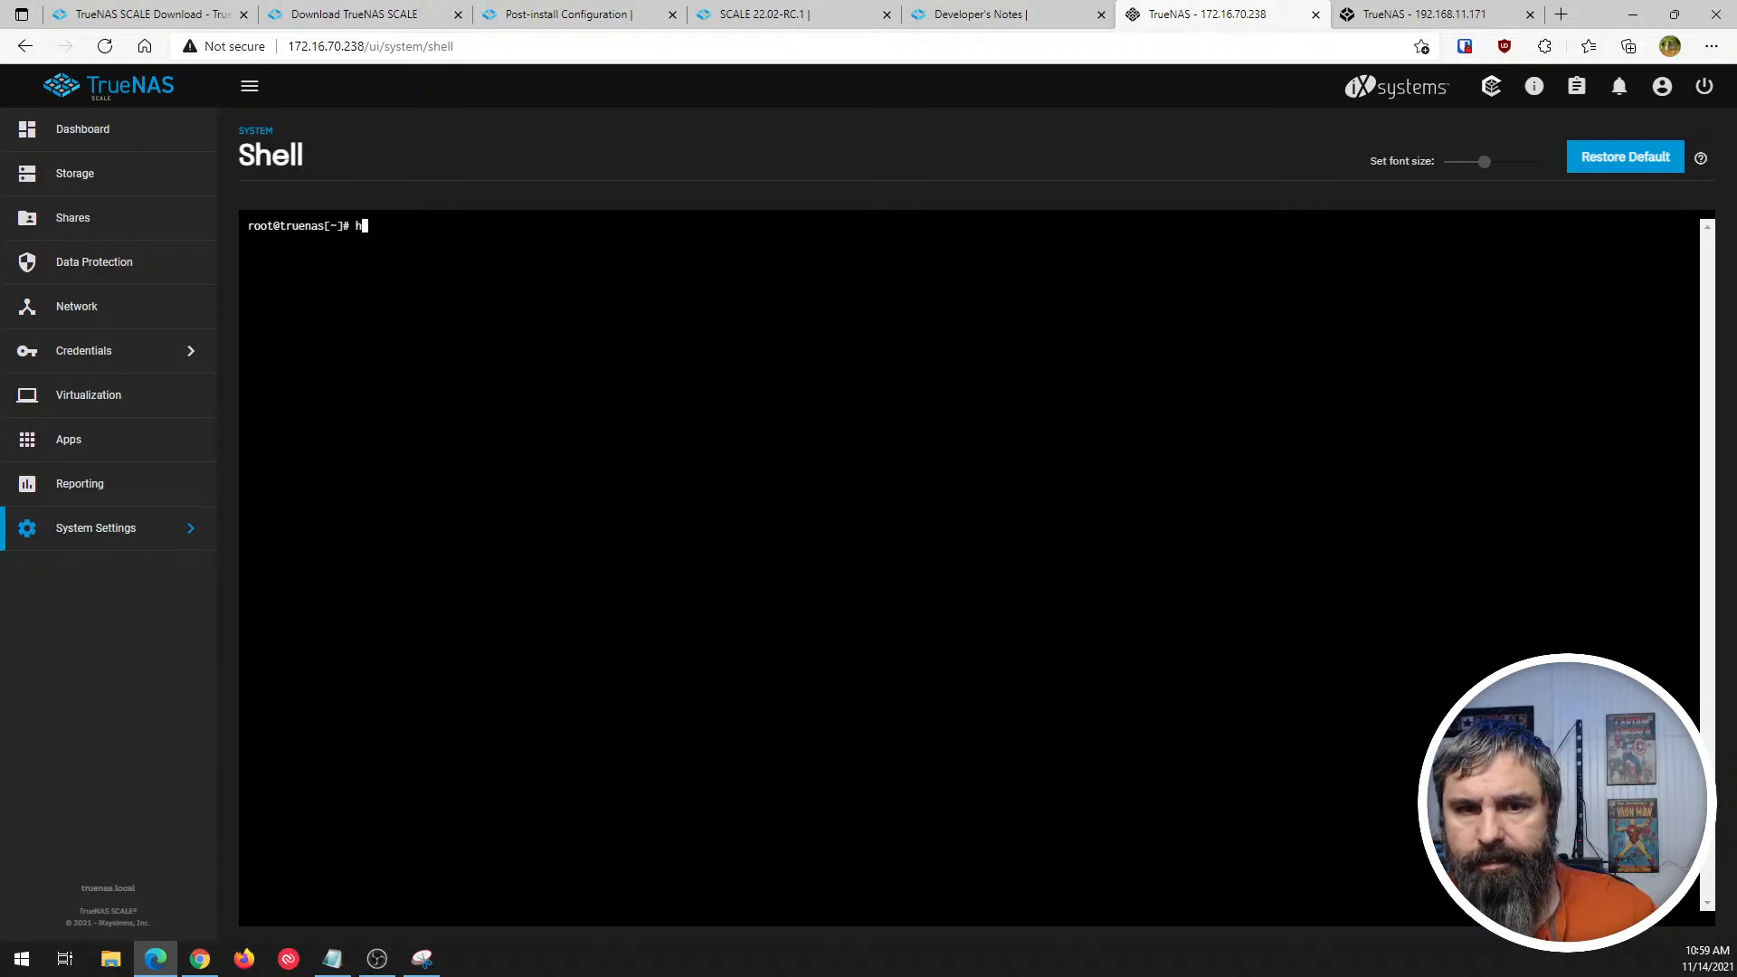
pyautogui.write('elp')
pyautogui.press('Return')
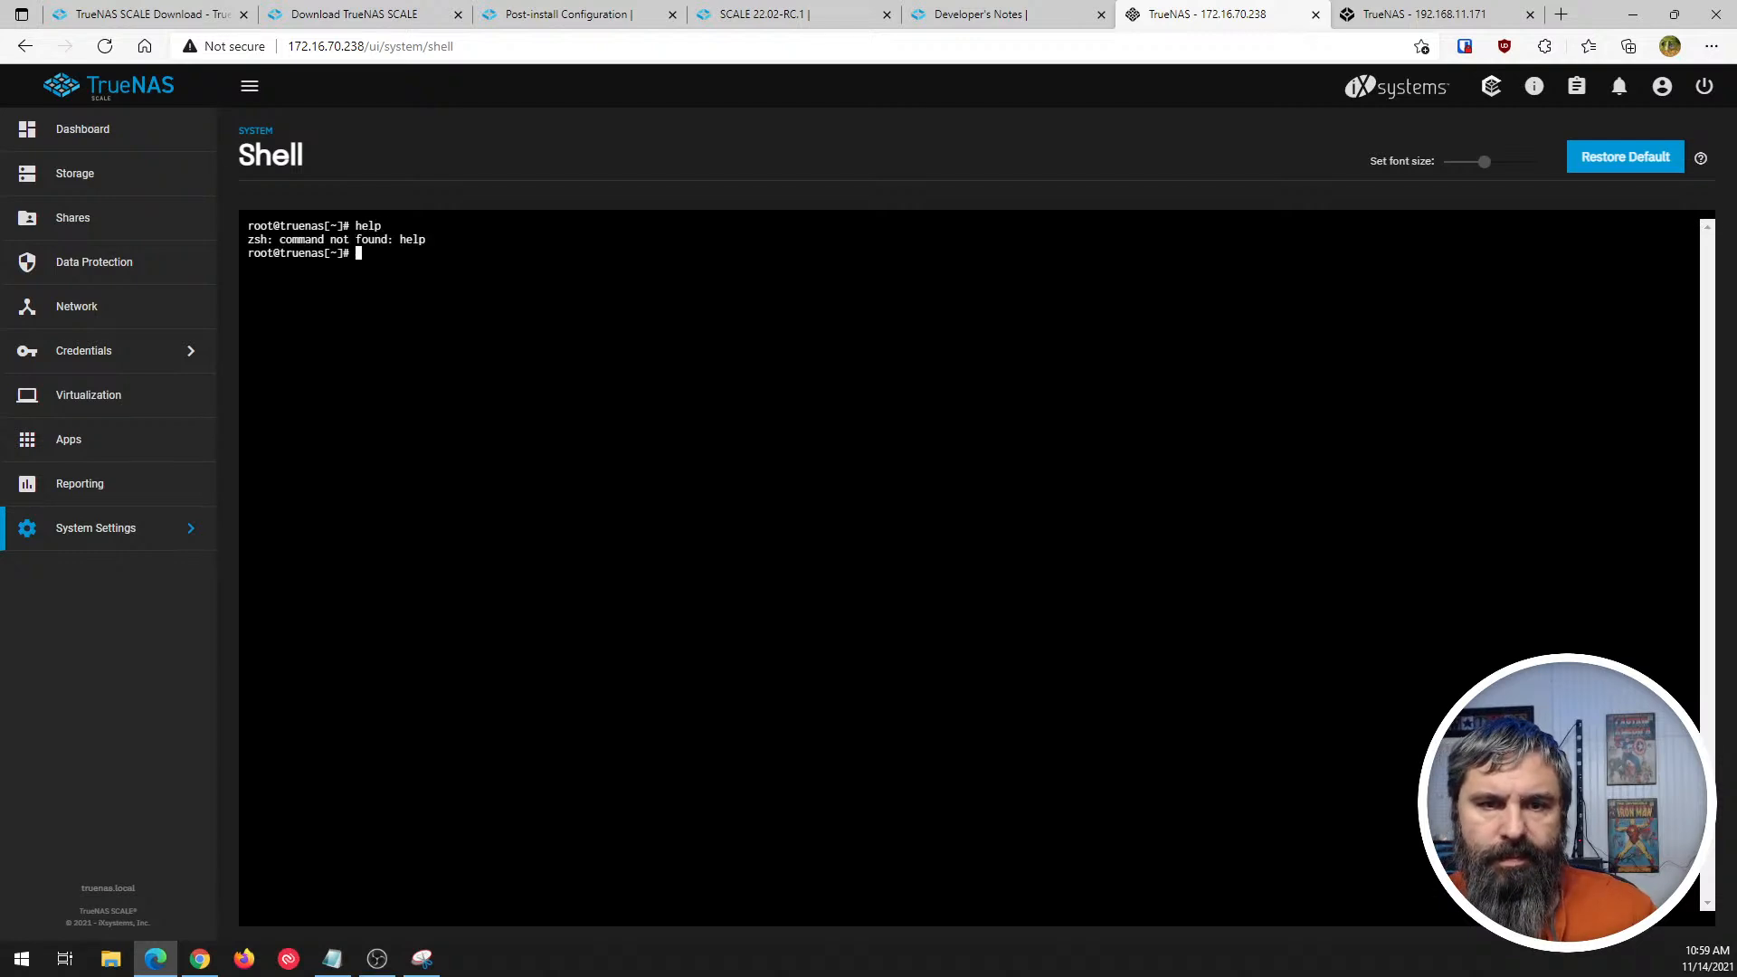
pyautogui.write('clear')
pyautogui.press('Return')
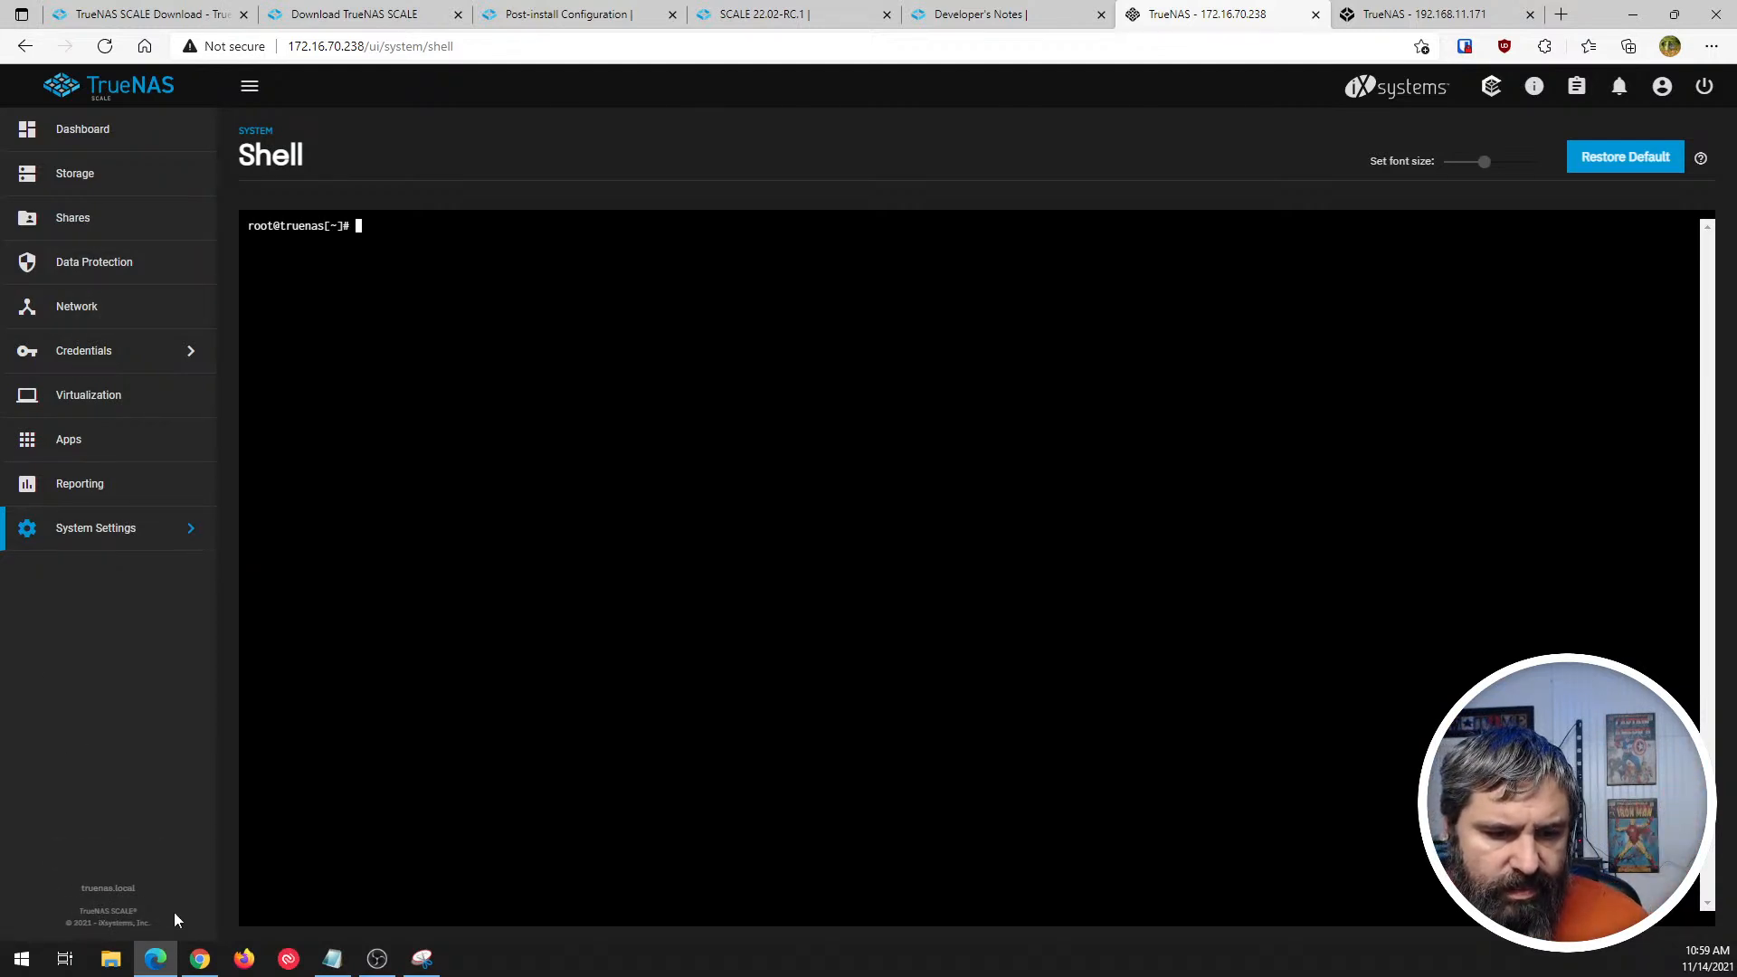
# - Glance at the TrueNAS CORE dashboard for comparison, return to the SCALE dashboard, and collapse its navigation sidebar to icons only
pyautogui.click(1464, 25)
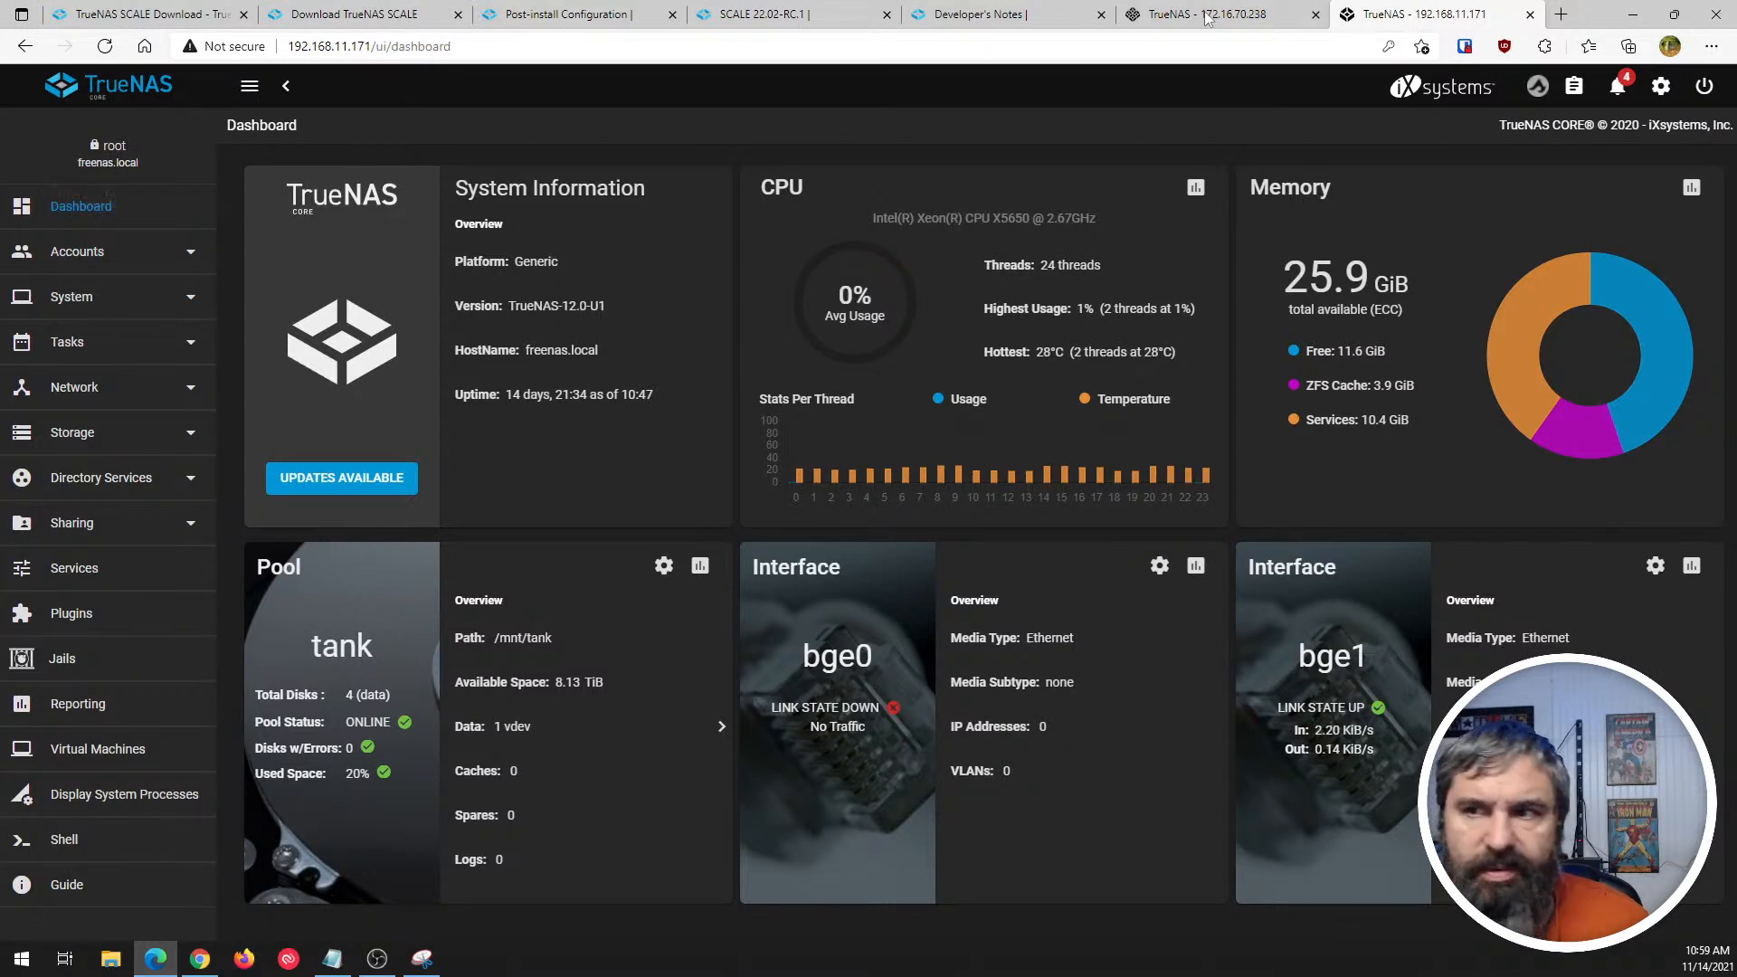
pyautogui.hotkey('ctrl', 'shift', 'Tab')
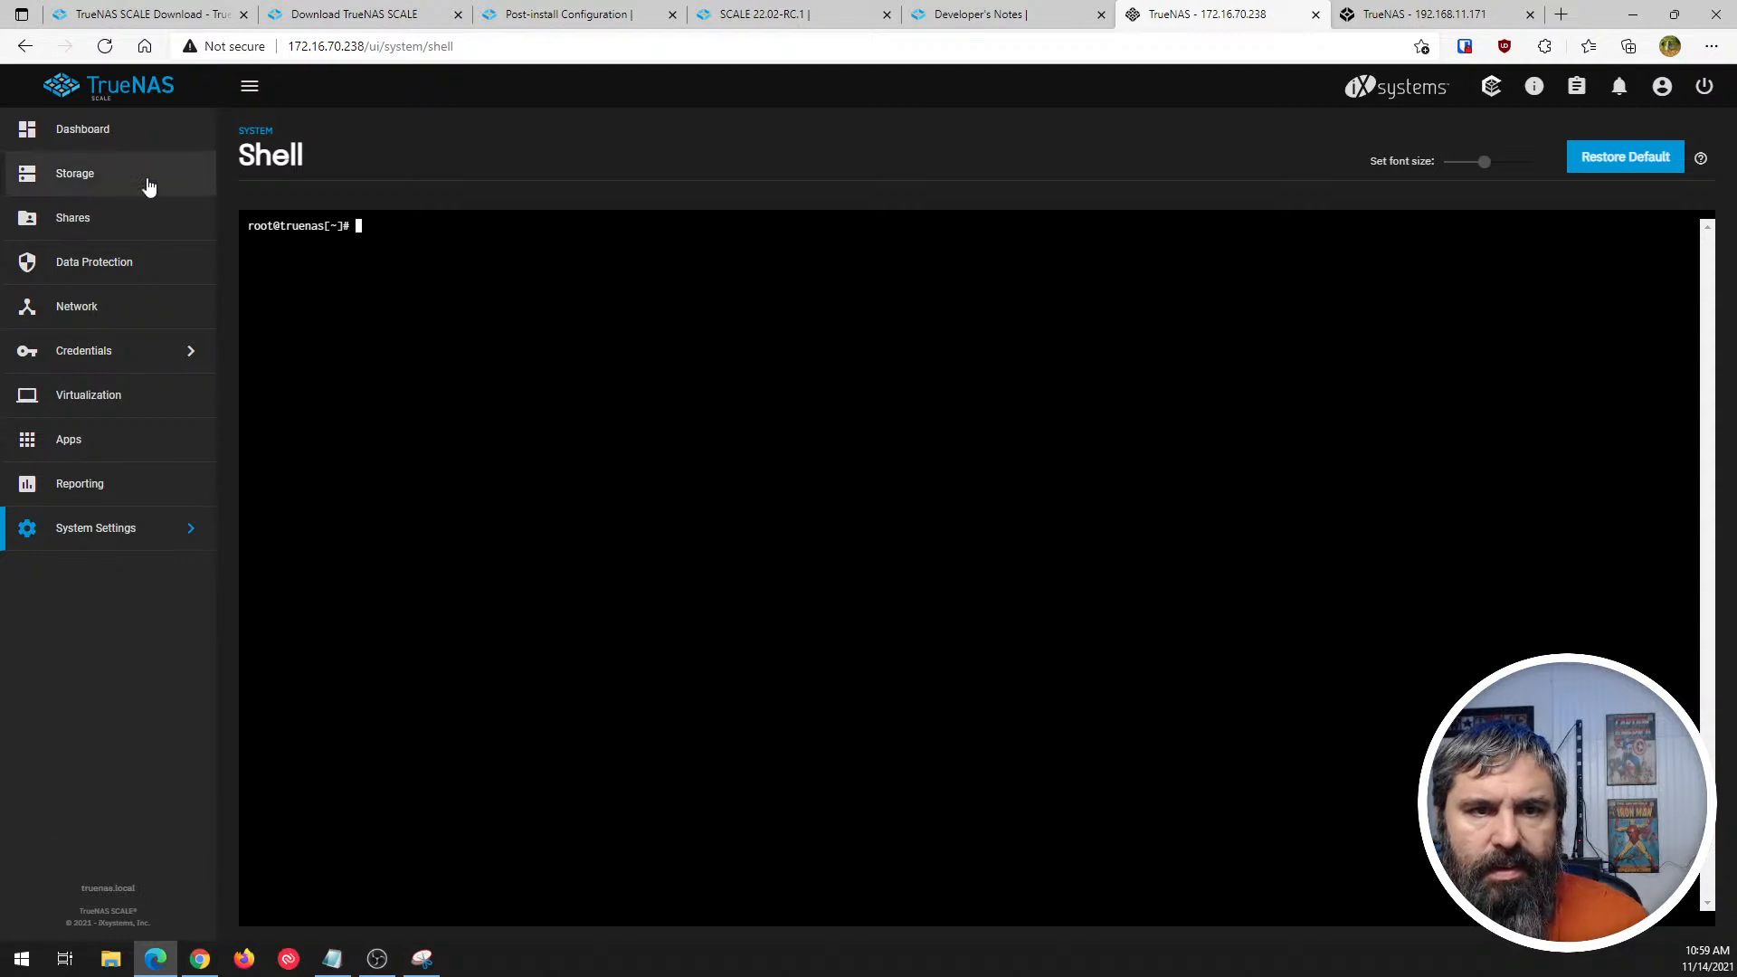
pyautogui.click(123, 93)
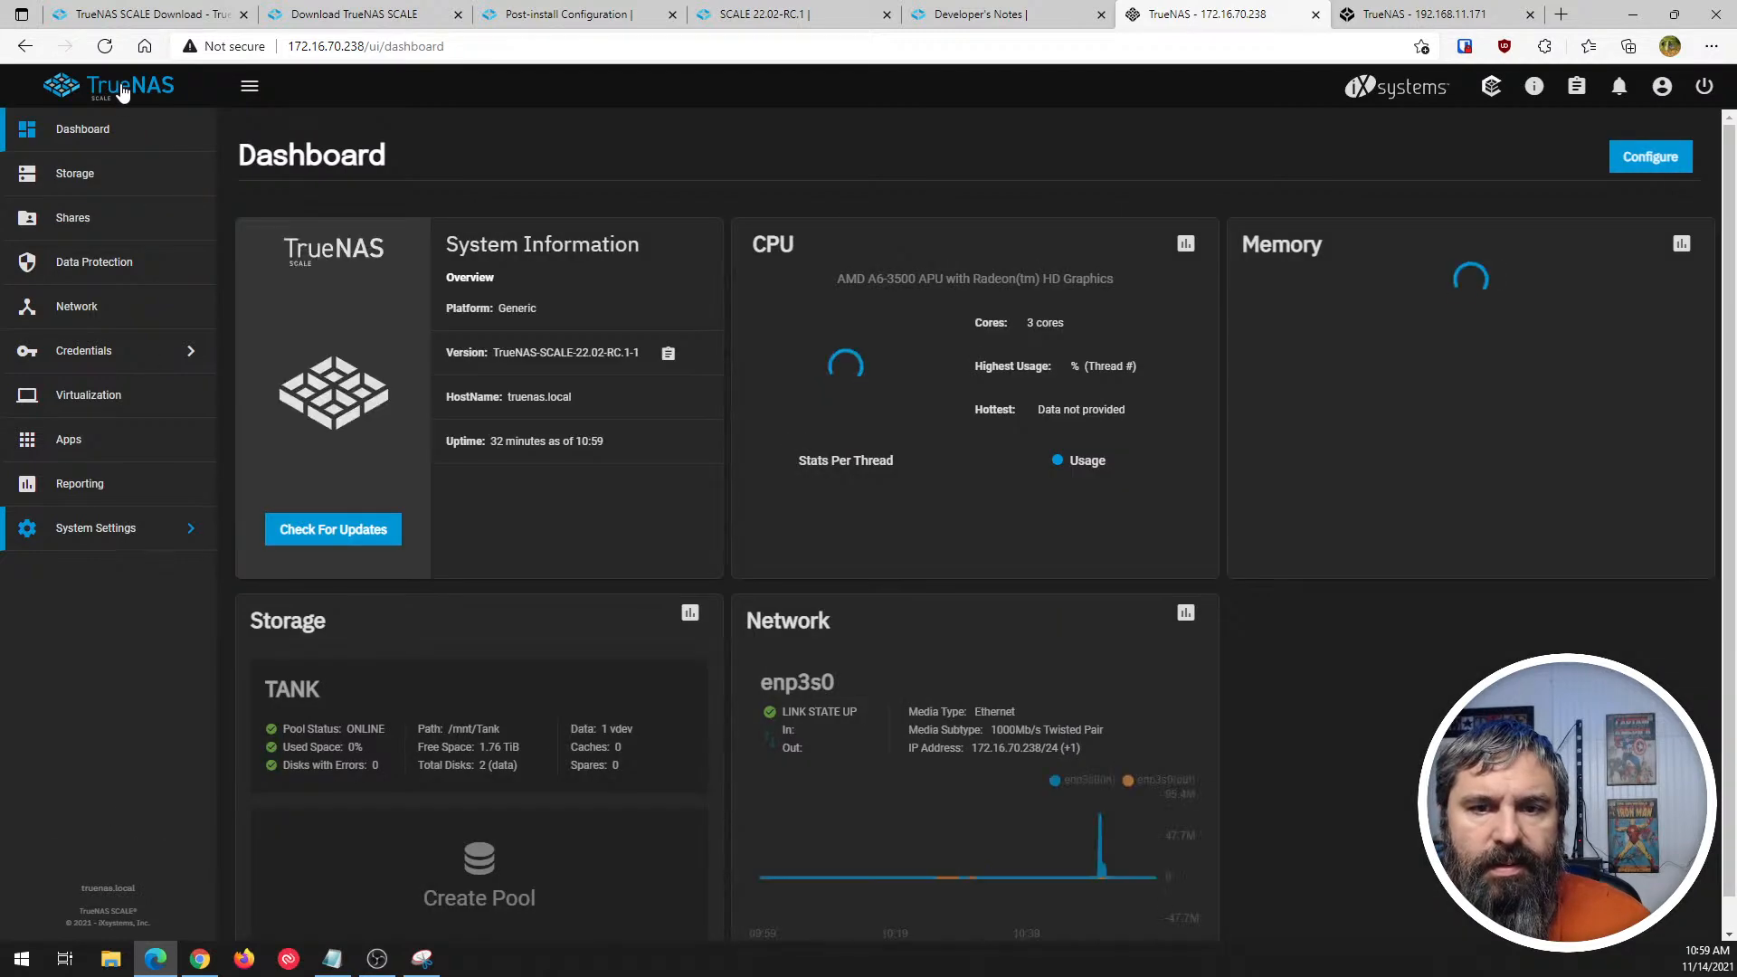
pyautogui.click(249, 90)
pyautogui.click(102, 90)
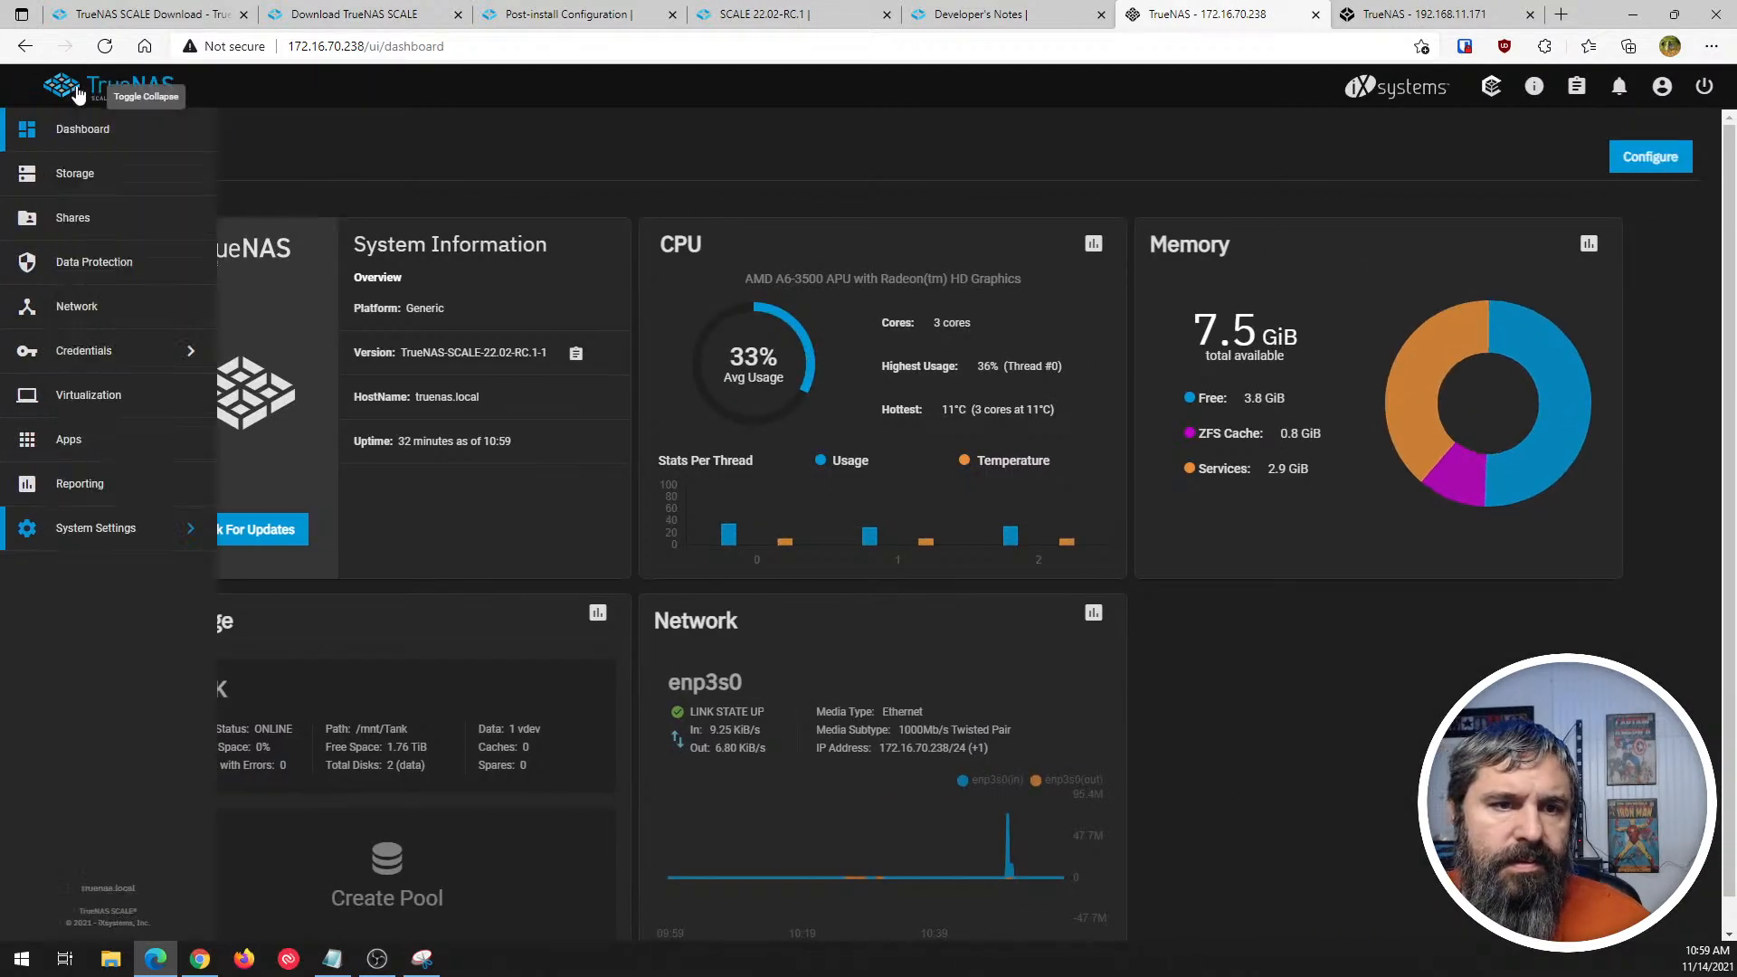
pyautogui.click(249, 86)
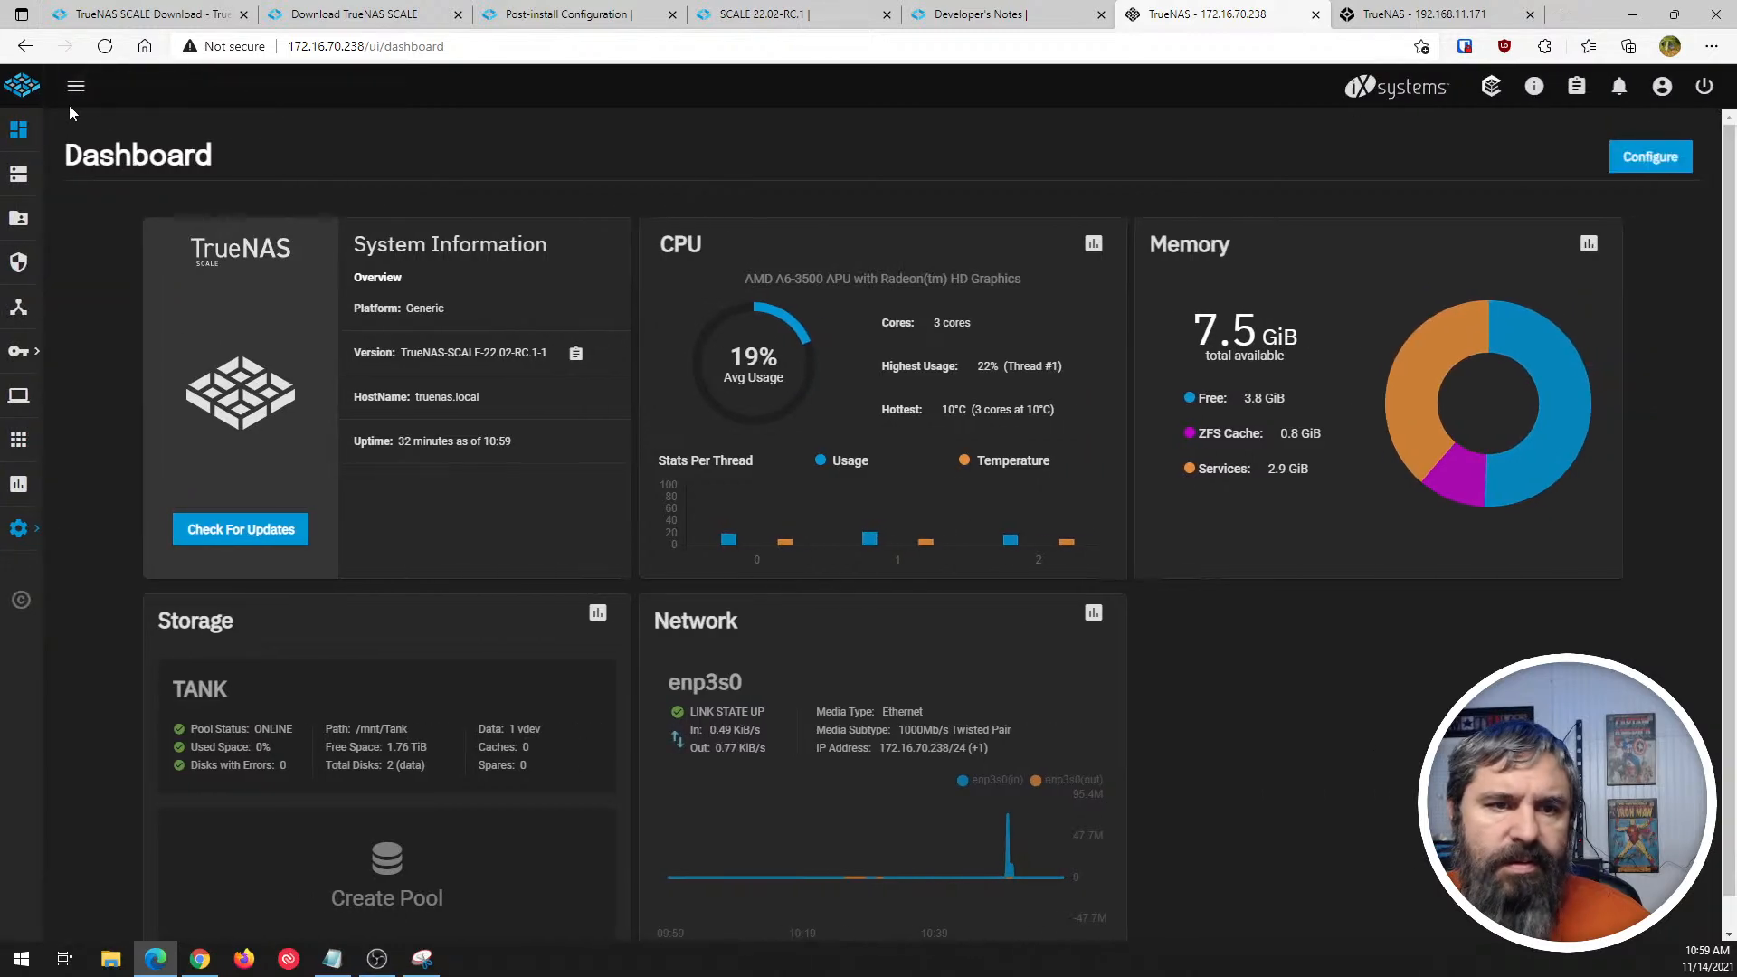
# - Hide and show the TrueNAS CORE navigation sidebar to compare its behavior, and expand the SCALE sidebar to full width
pyautogui.click(1518, 24)
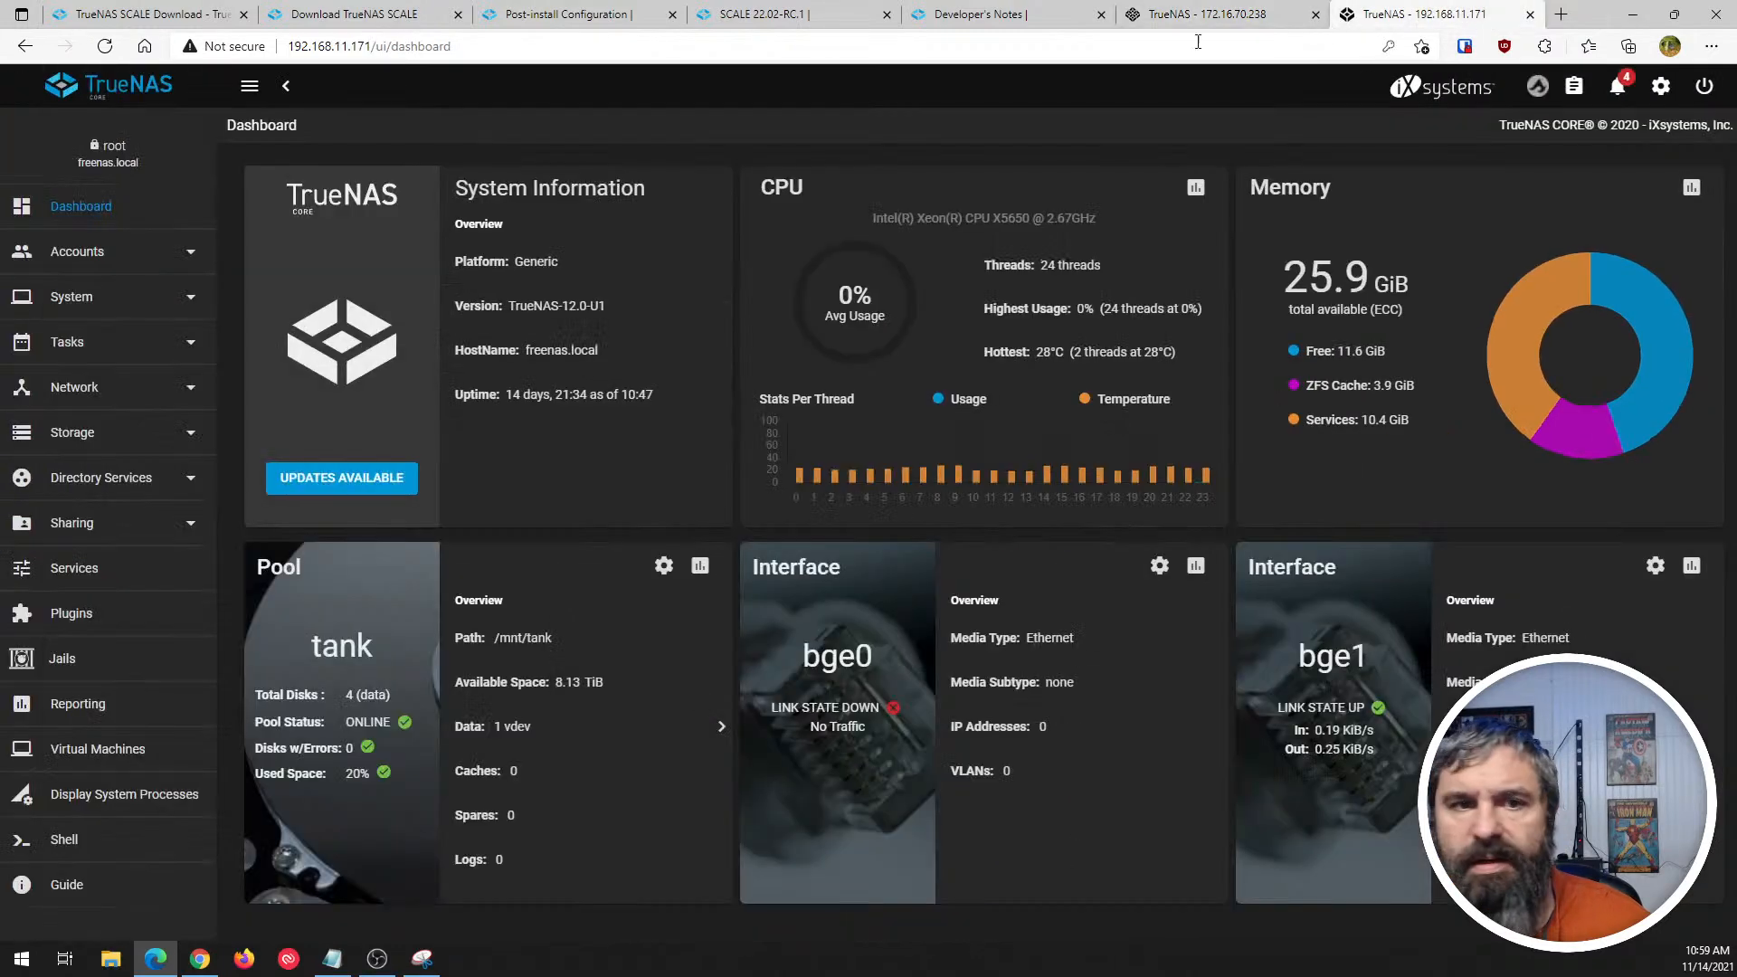
pyautogui.click(250, 87)
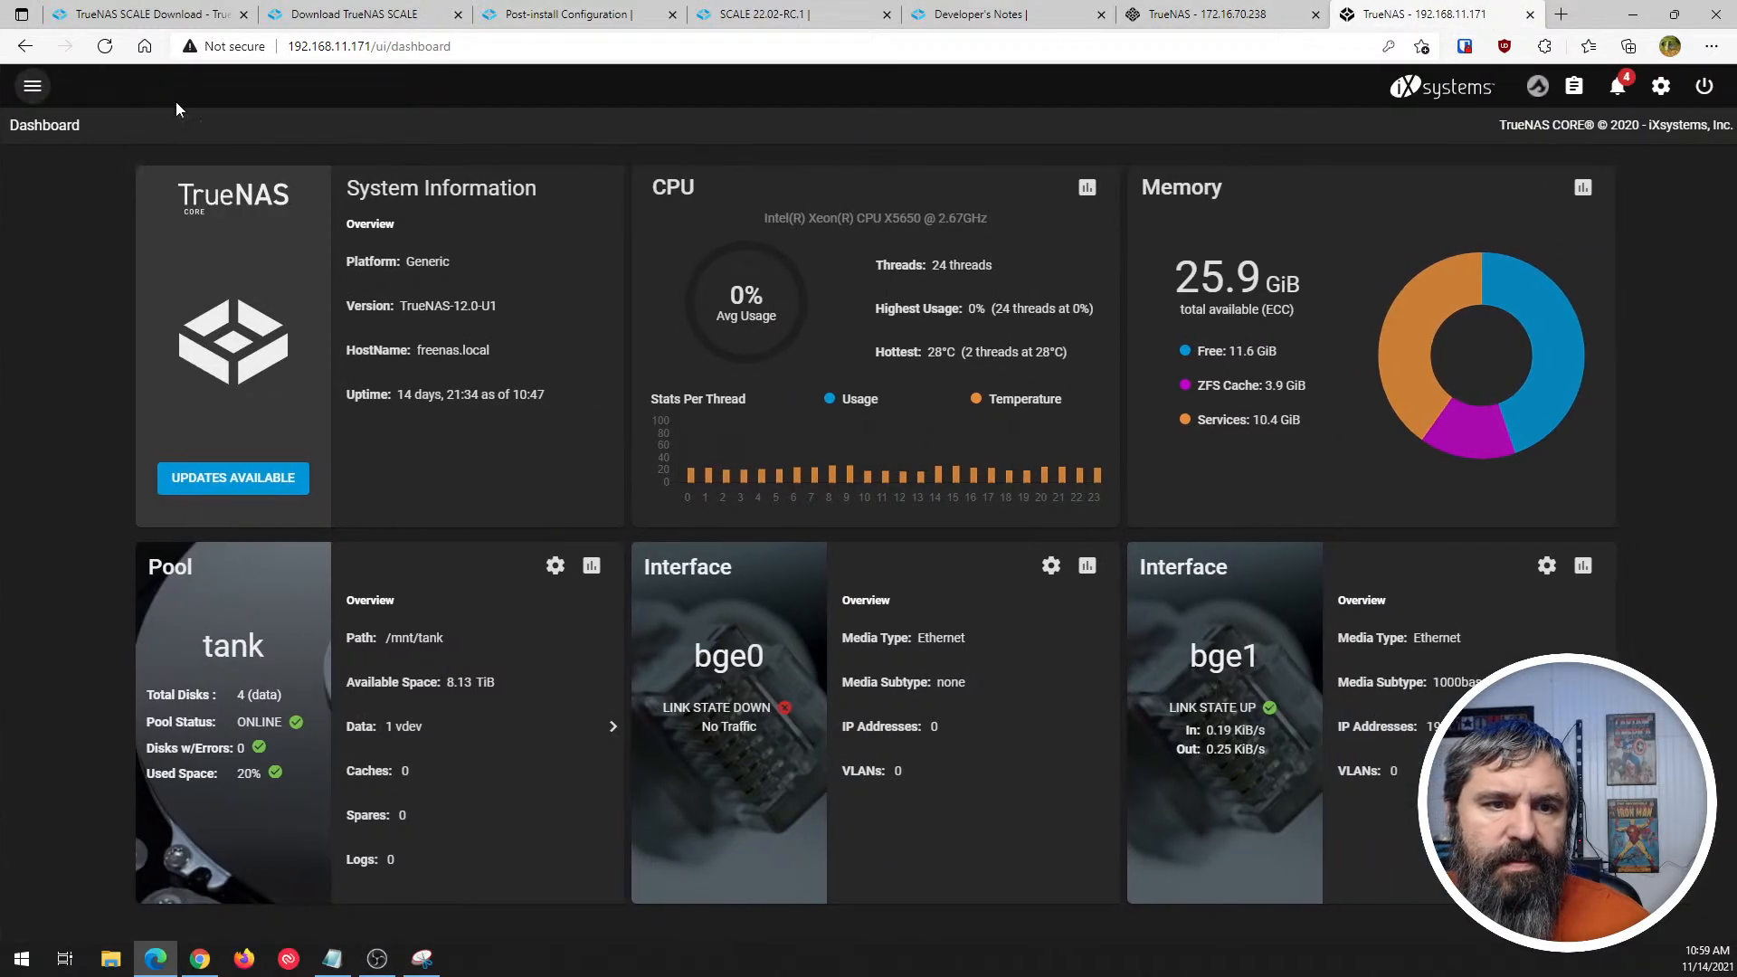
pyautogui.click(32, 87)
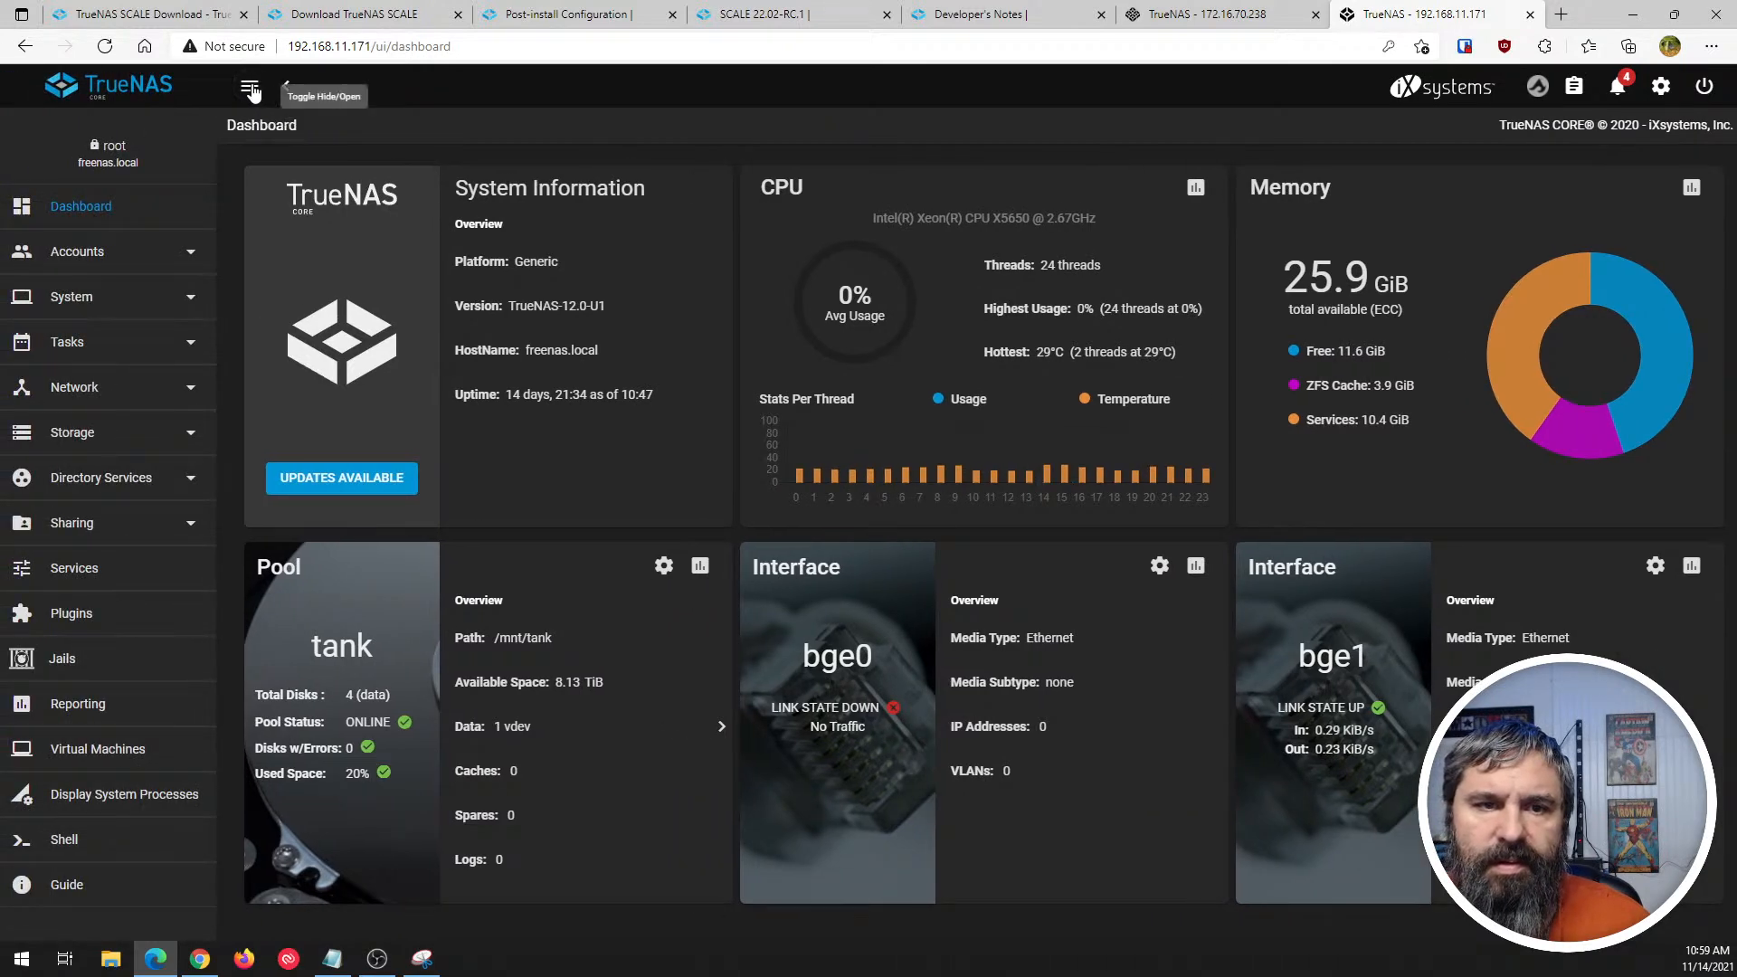
pyautogui.click(249, 87)
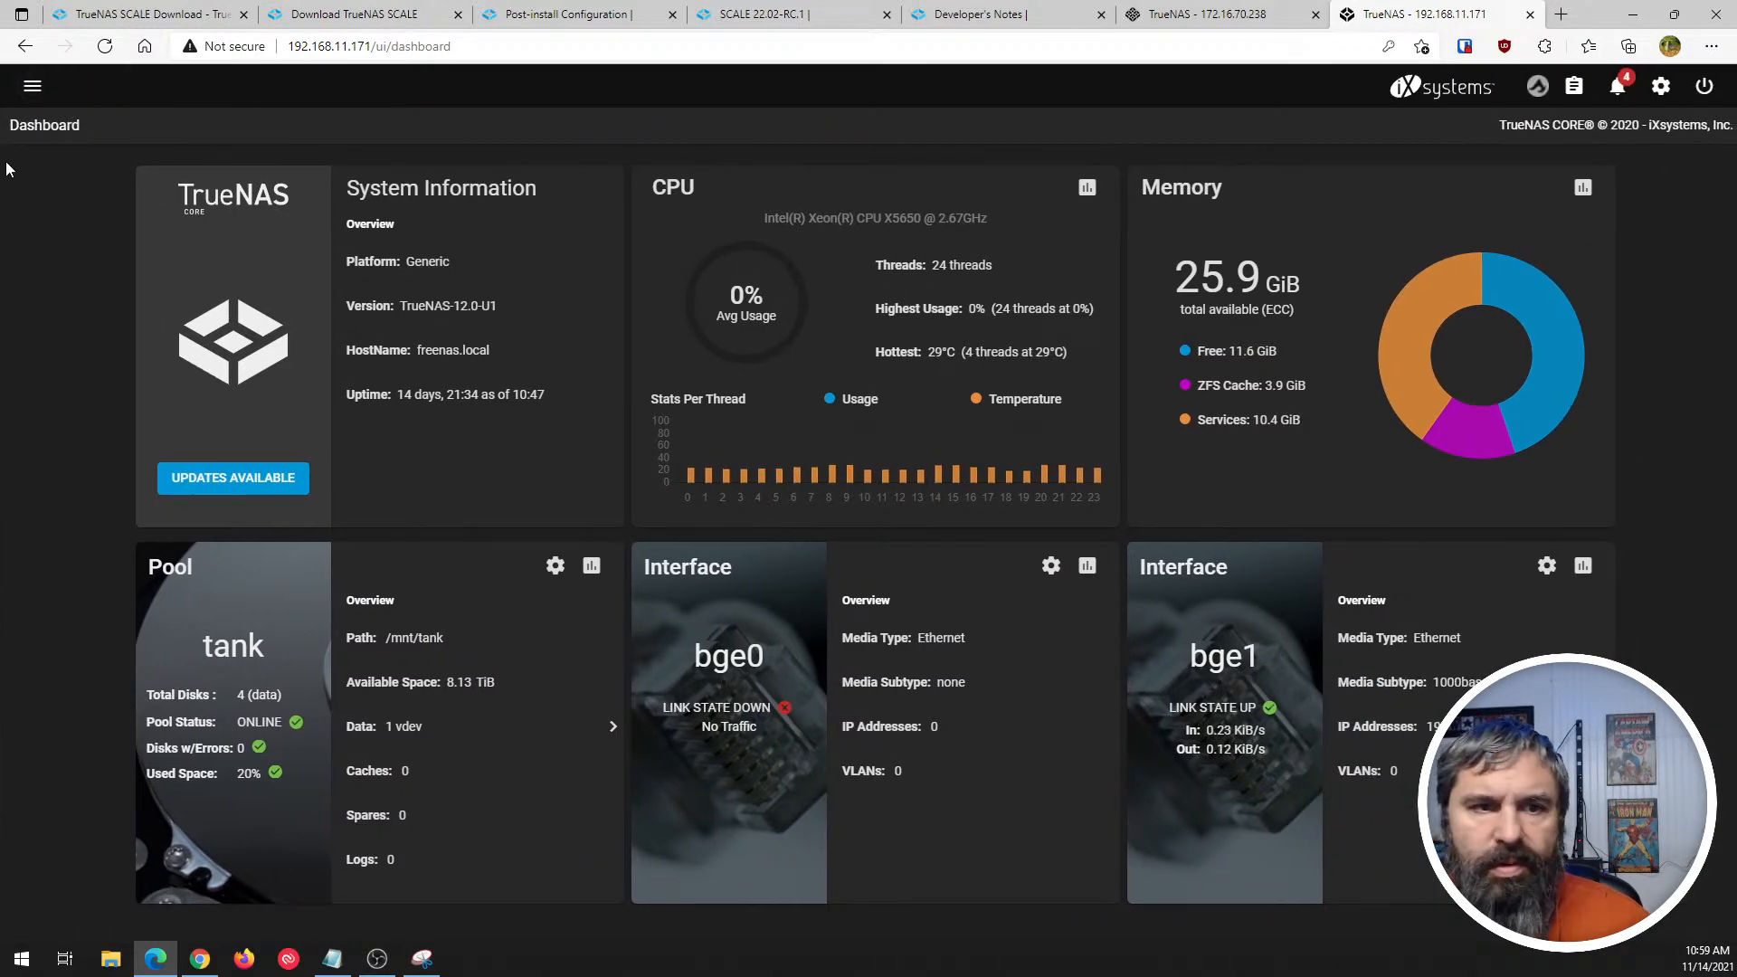
pyautogui.click(33, 86)
pyautogui.click(1204, 11)
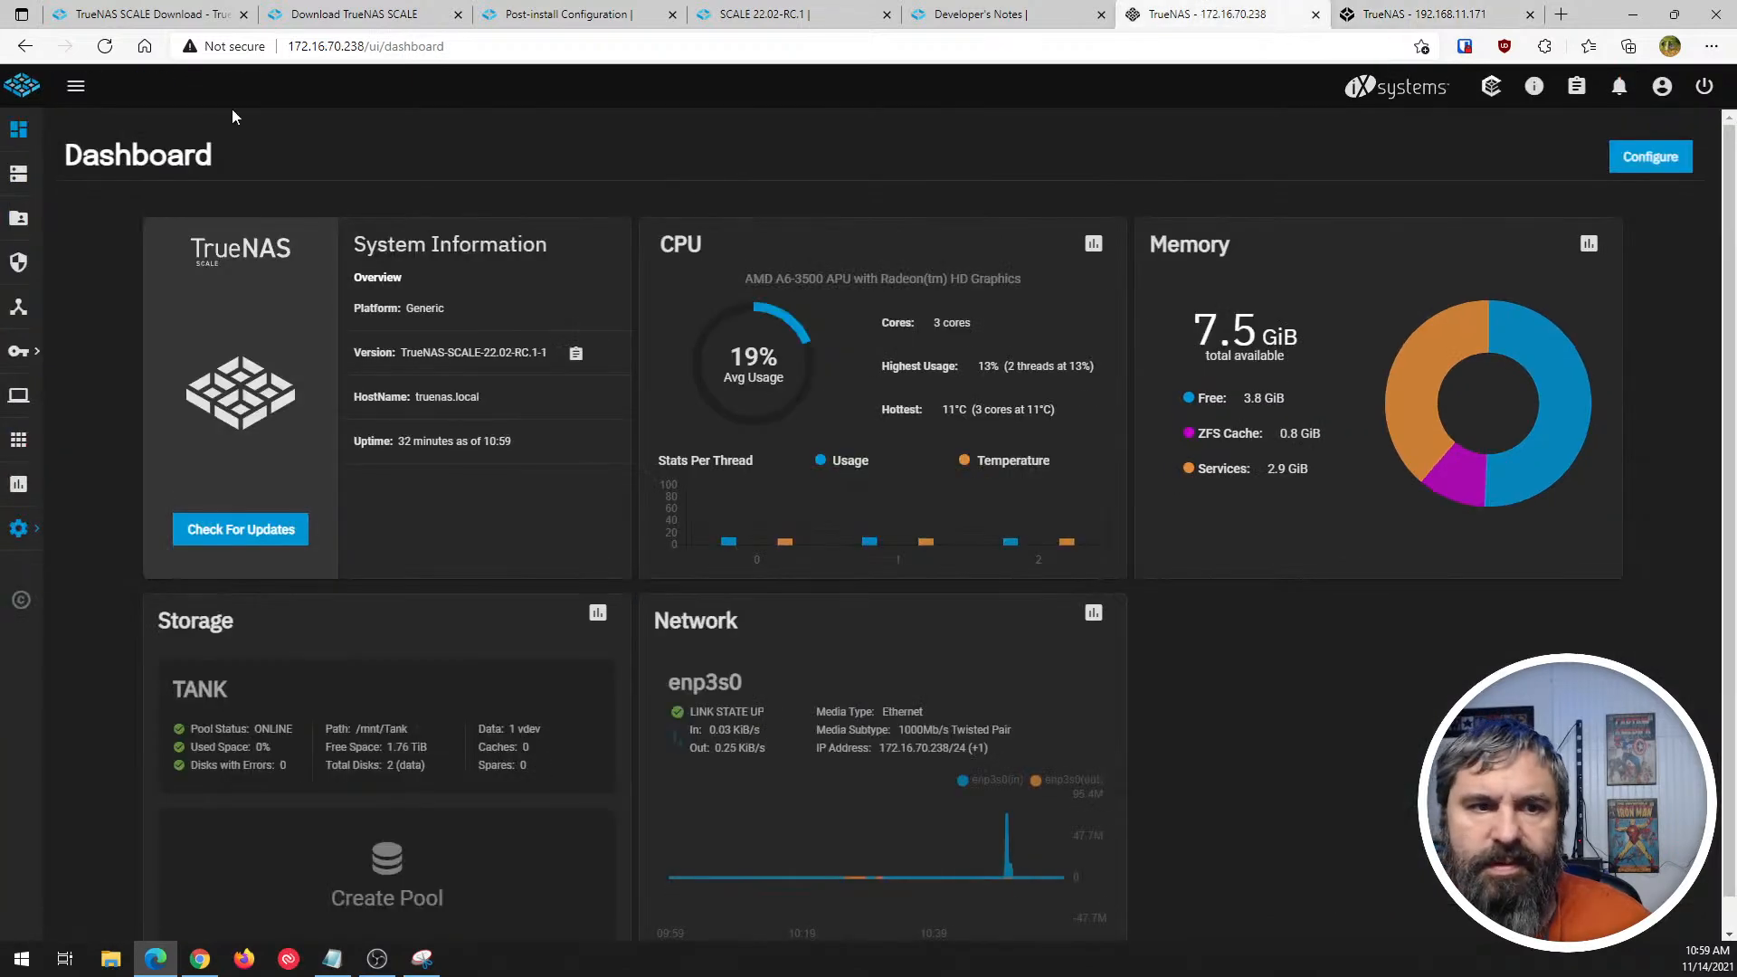
pyautogui.moveTo(31, 597)
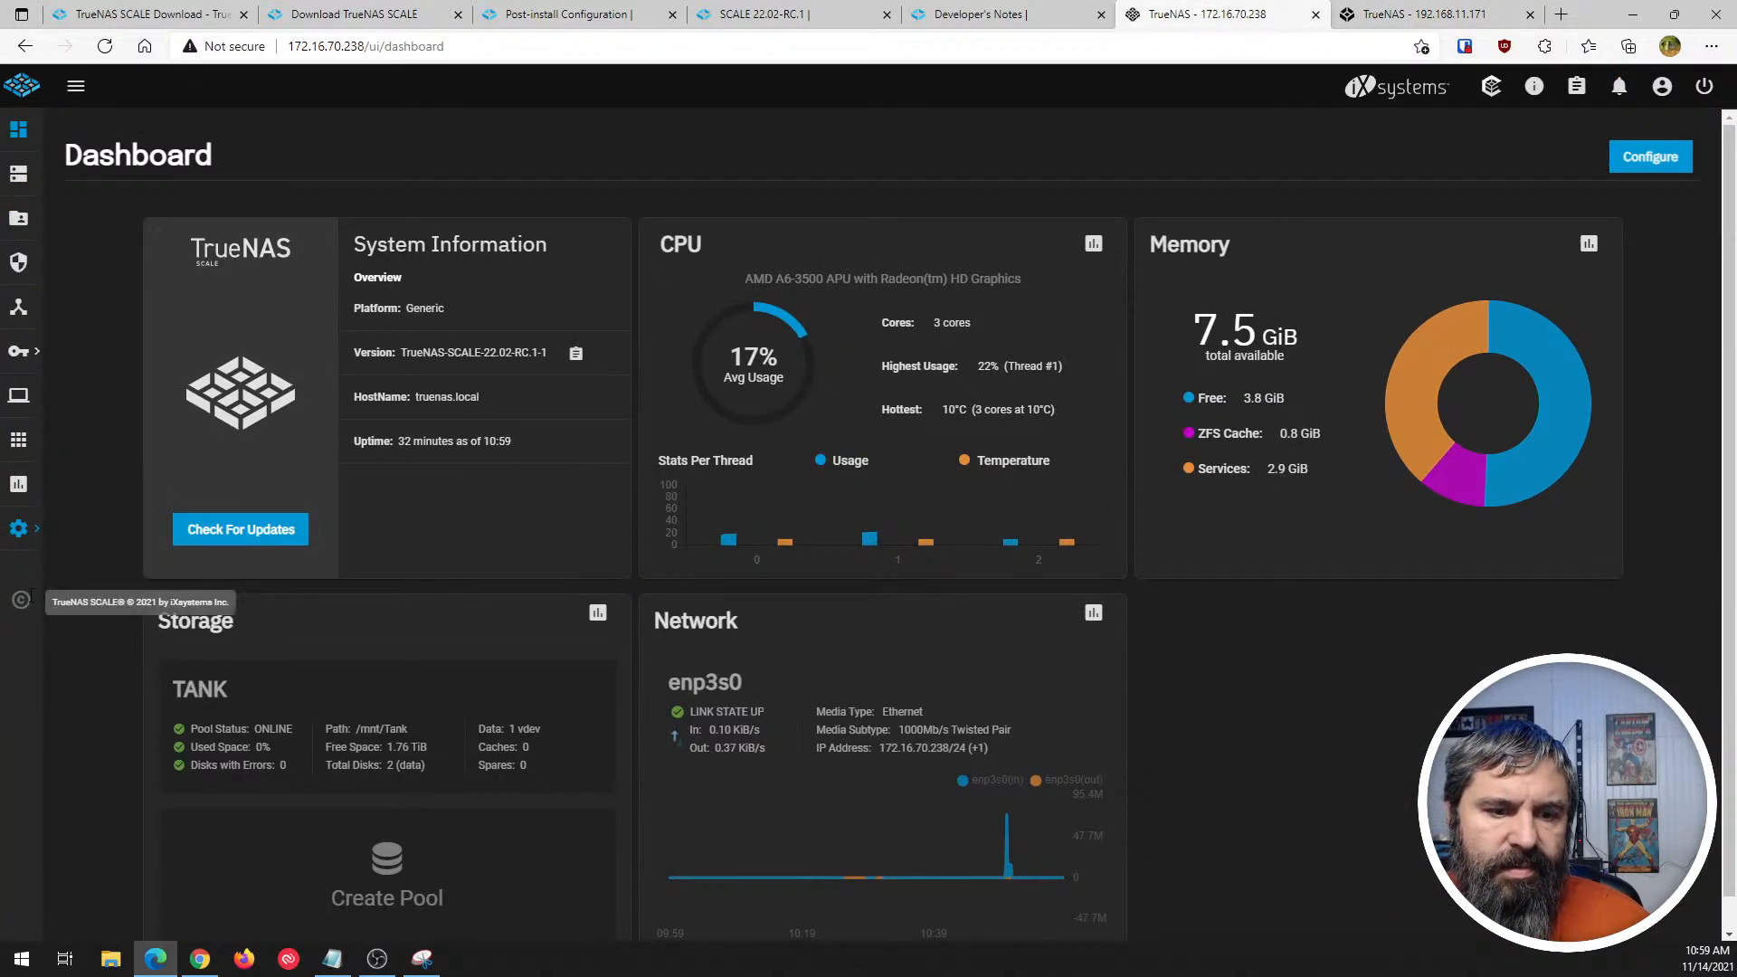
pyautogui.click(75, 85)
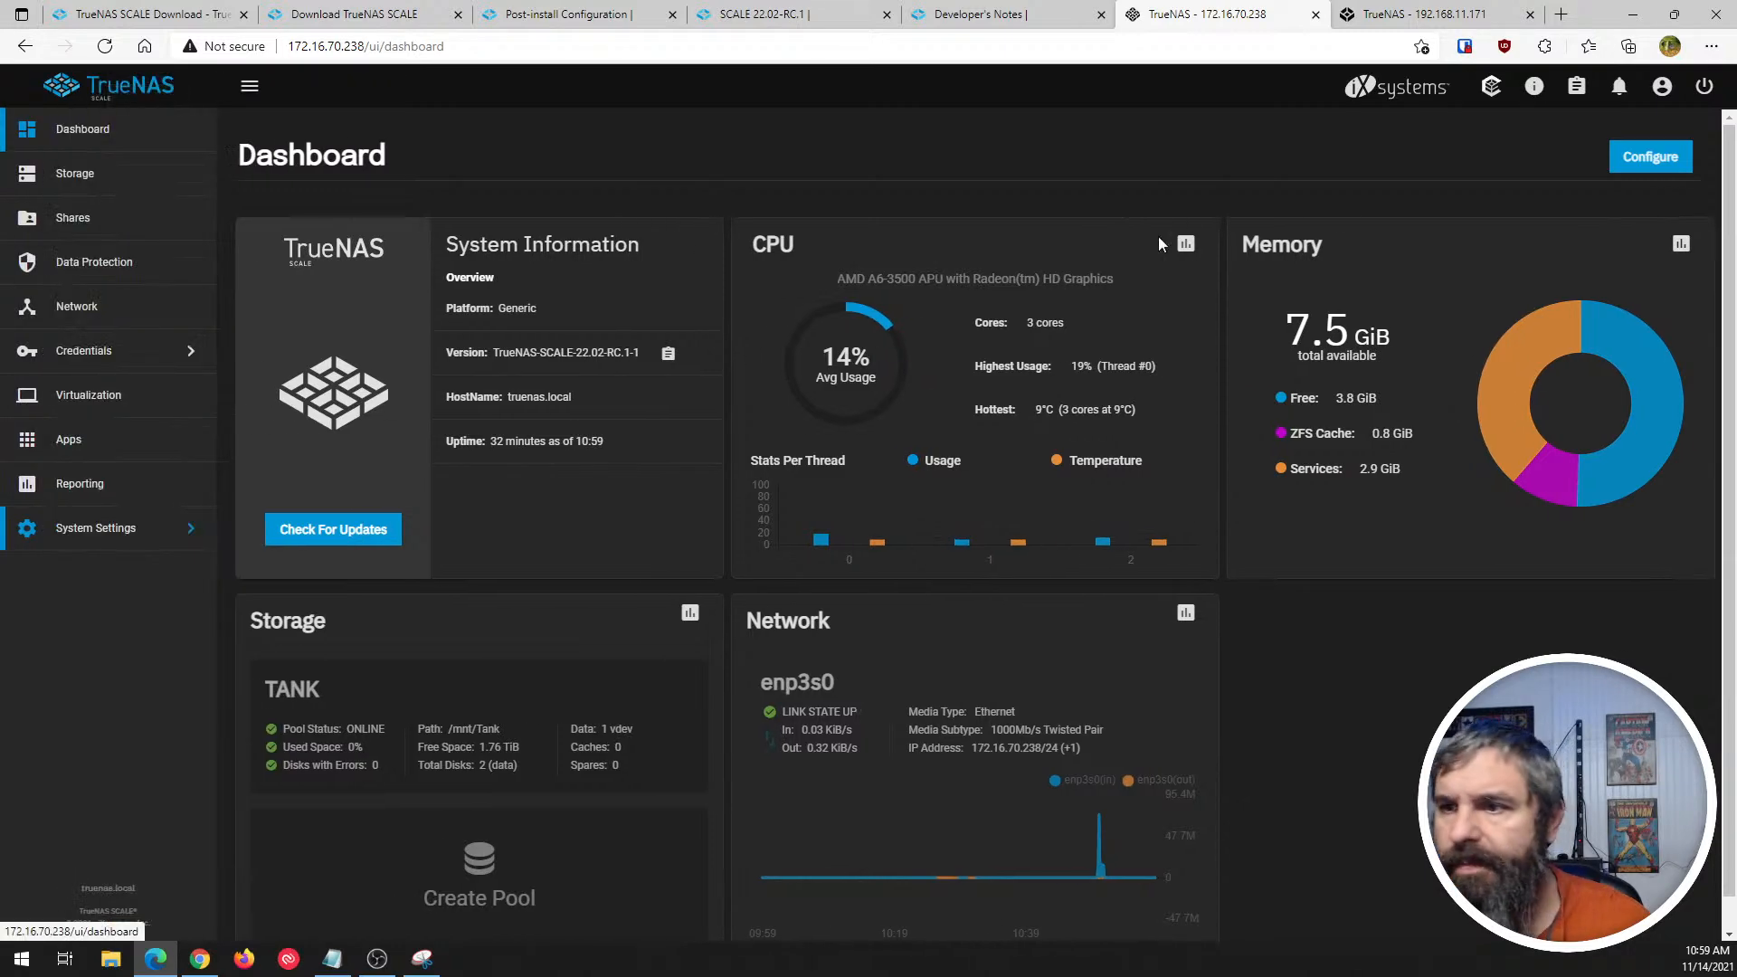
# - Glance at the TrueNAS CORE page, return to SCALE, and view the TrueCommand Cloud connection dialog without connecting
pyautogui.click(1425, 14)
pyautogui.click(1212, 13)
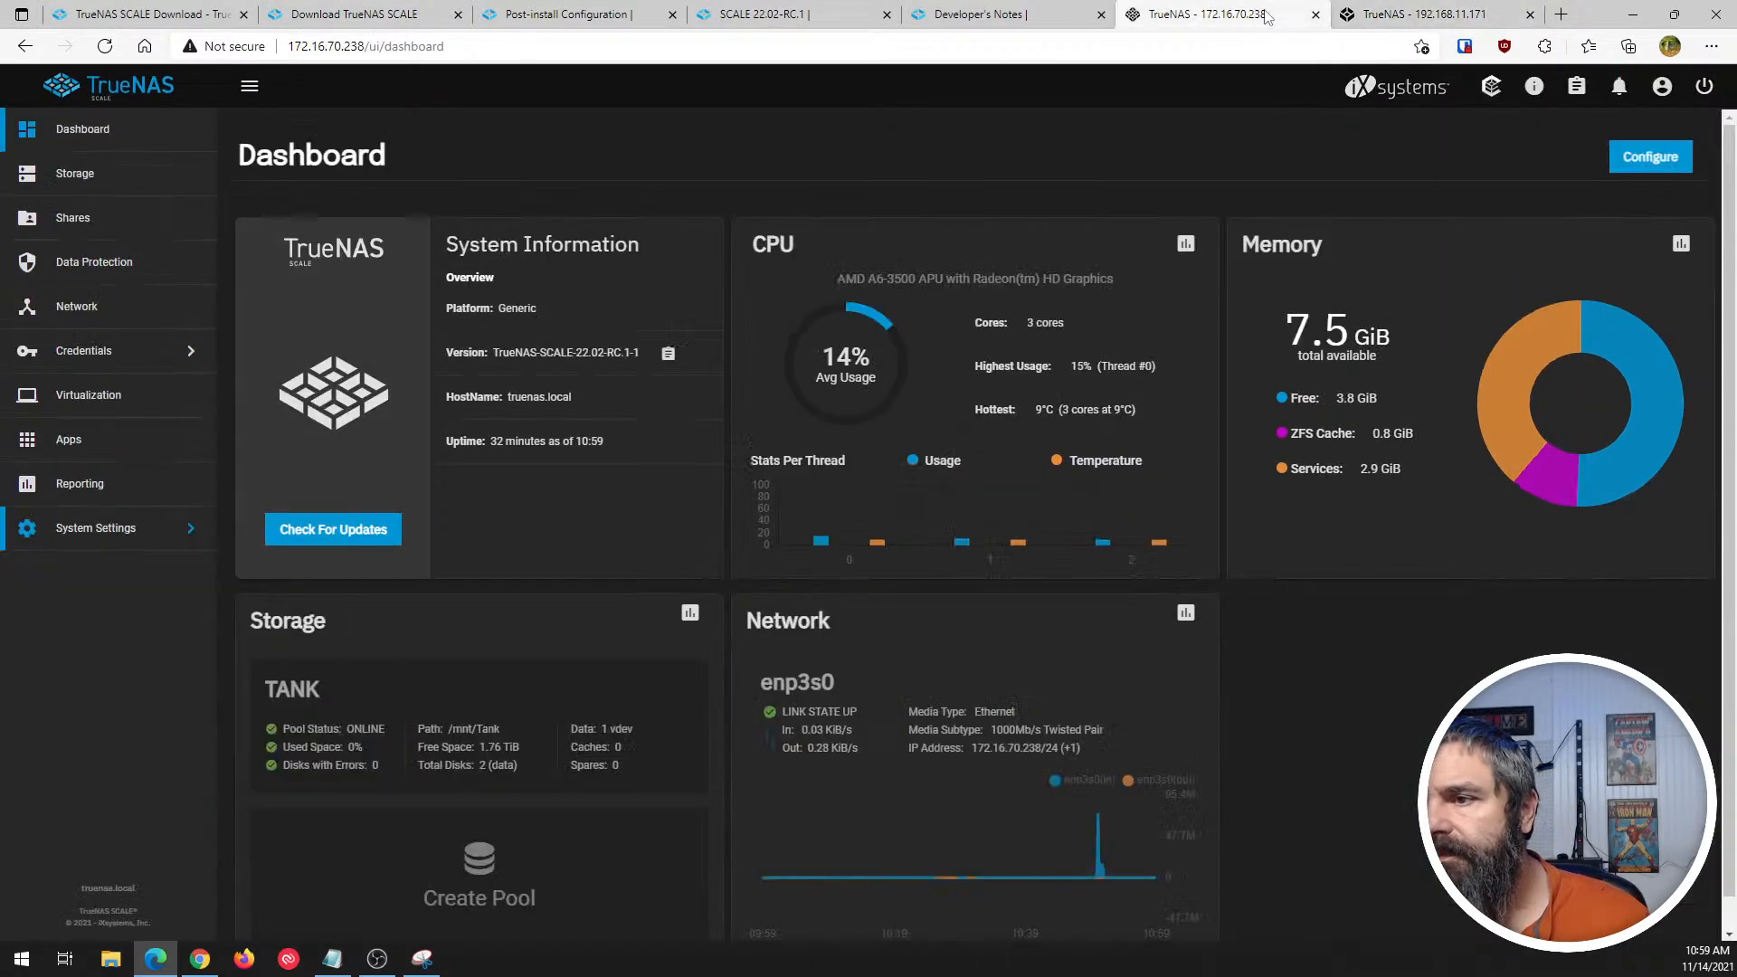
pyautogui.click(1491, 86)
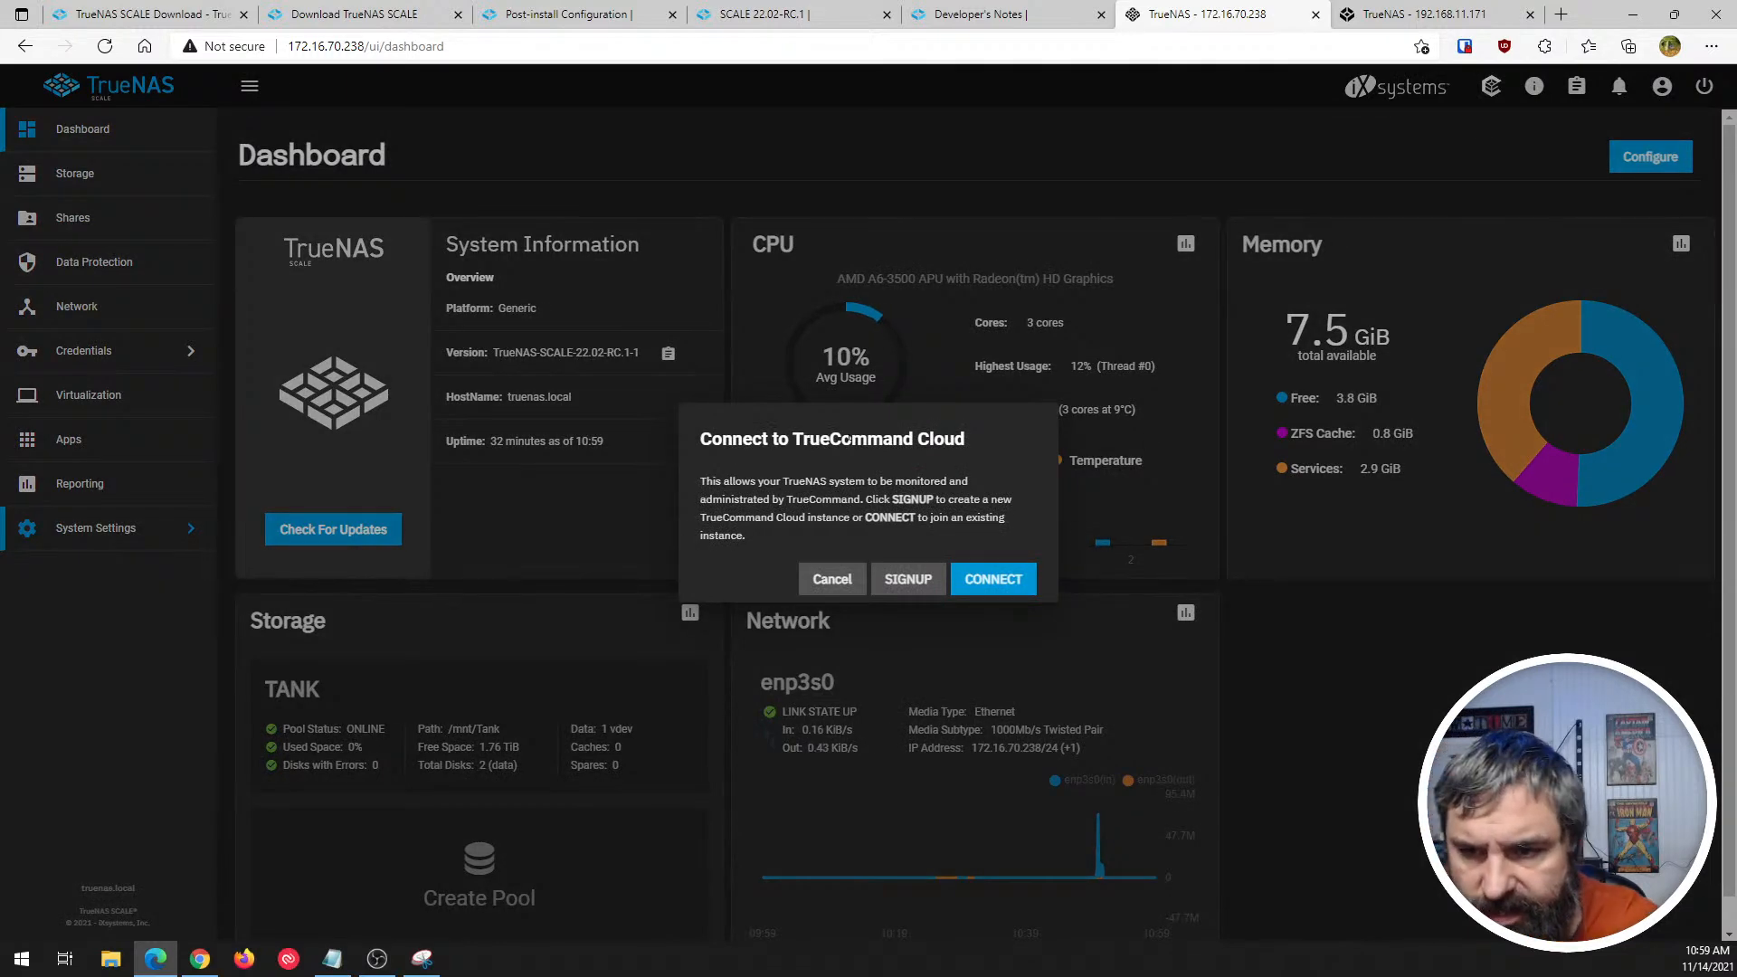
pyautogui.click(828, 583)
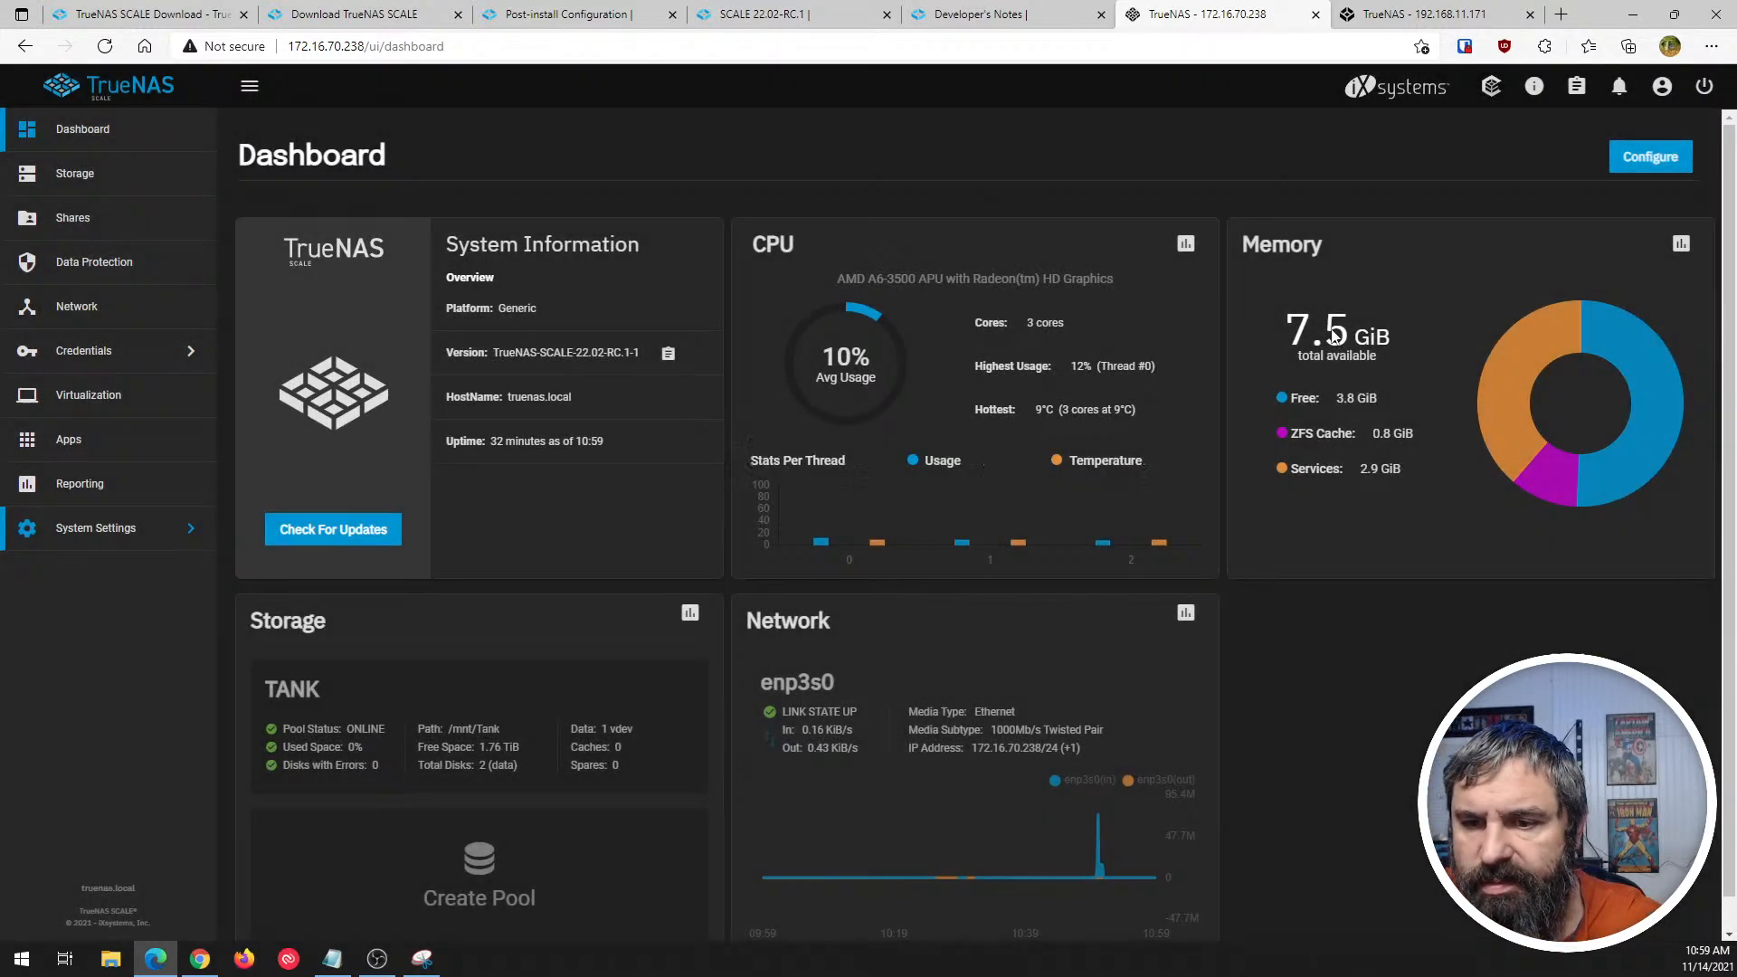
# - Check the Directory Services monitor and the Task Manager's running jobs, closing each one after viewing
pyautogui.click(1534, 87)
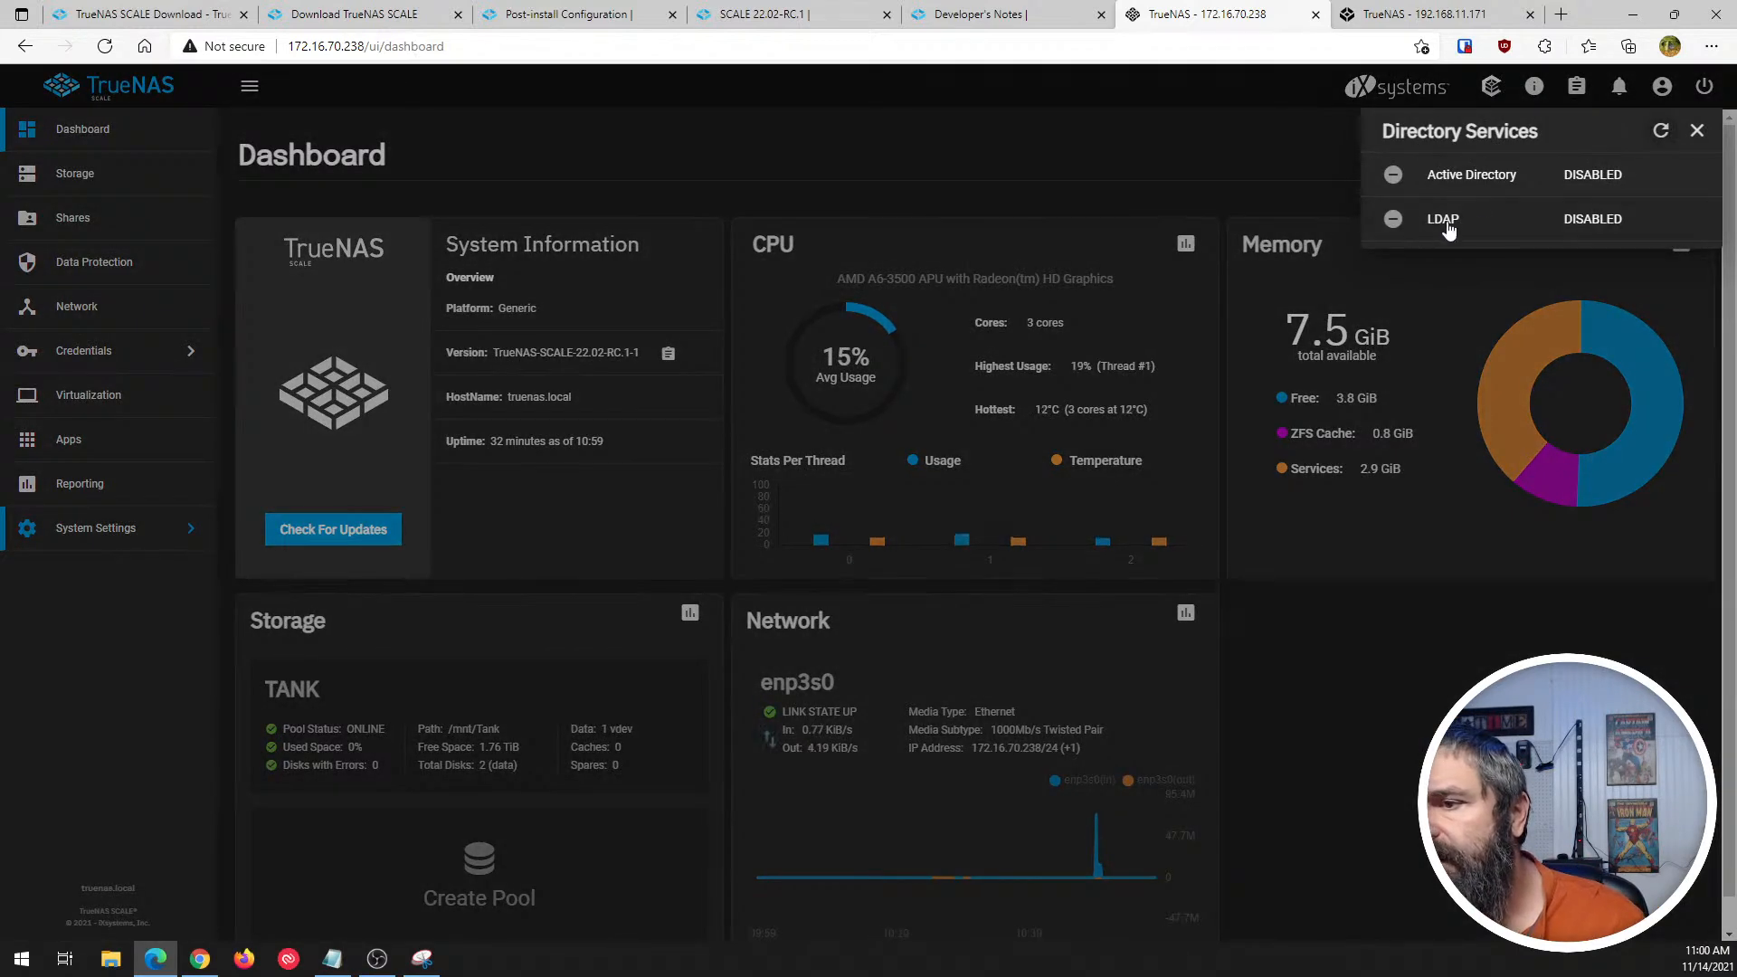
pyautogui.click(1697, 131)
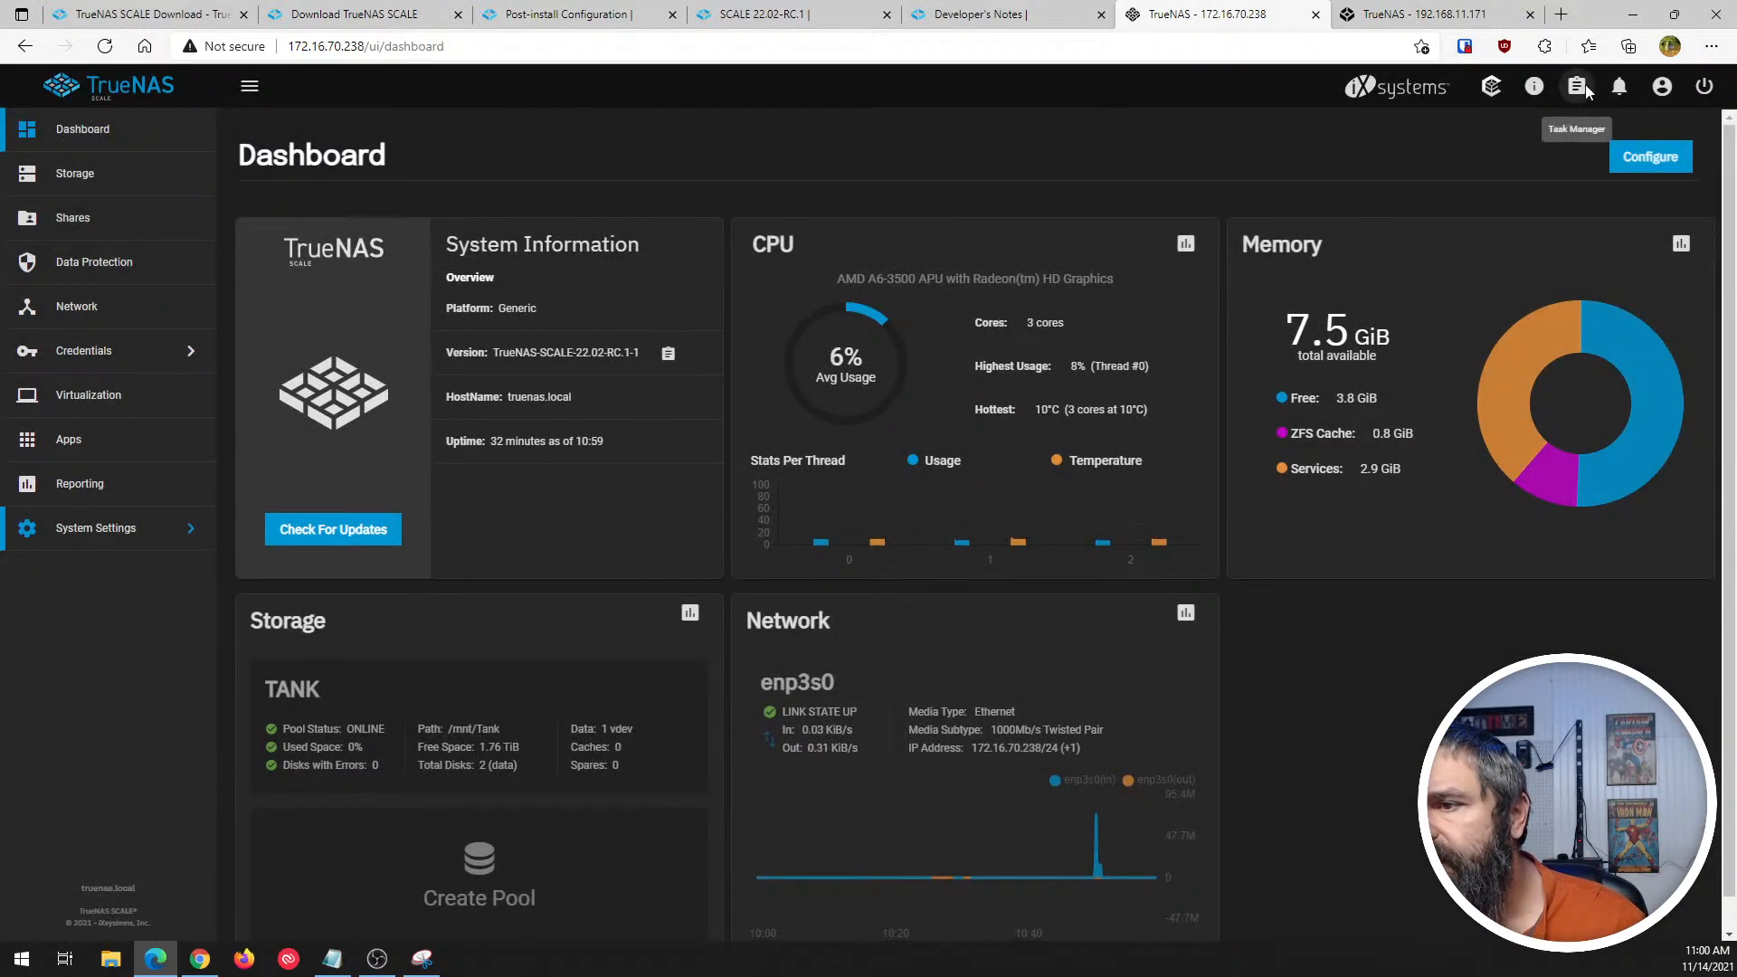
pyautogui.click(1576, 86)
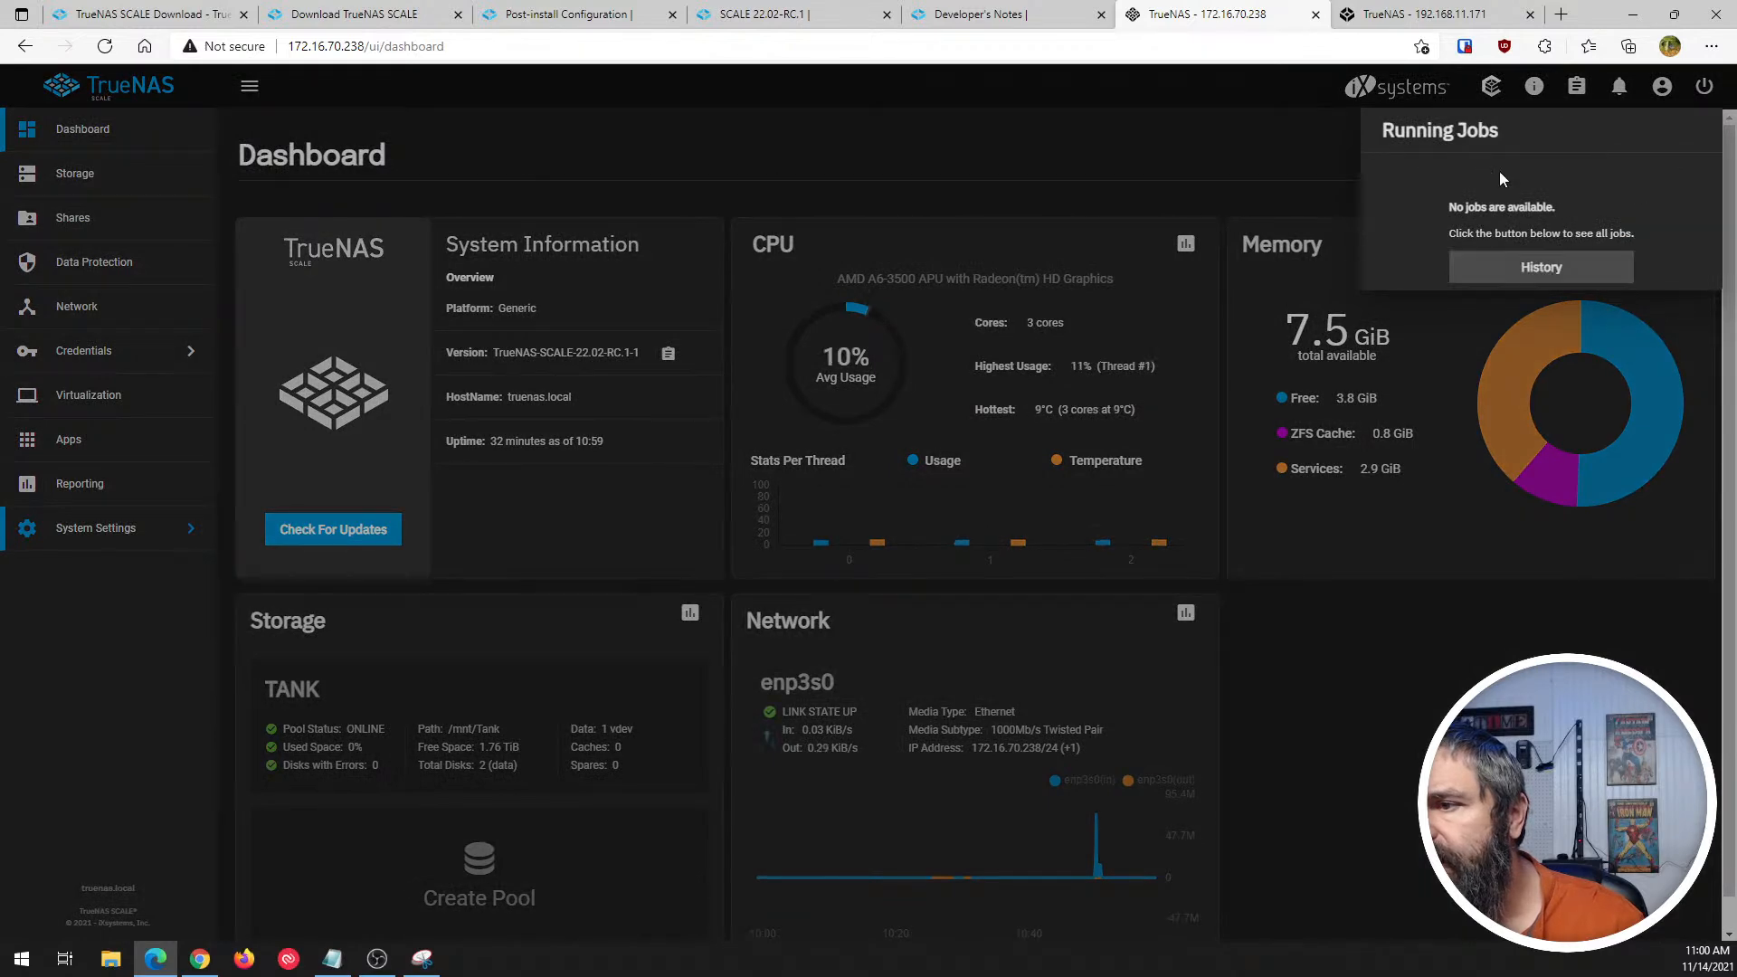
pyautogui.click(1186, 170)
# - Review the system alerts and the available alert configuration options, and close the alerts
pyautogui.click(1619, 86)
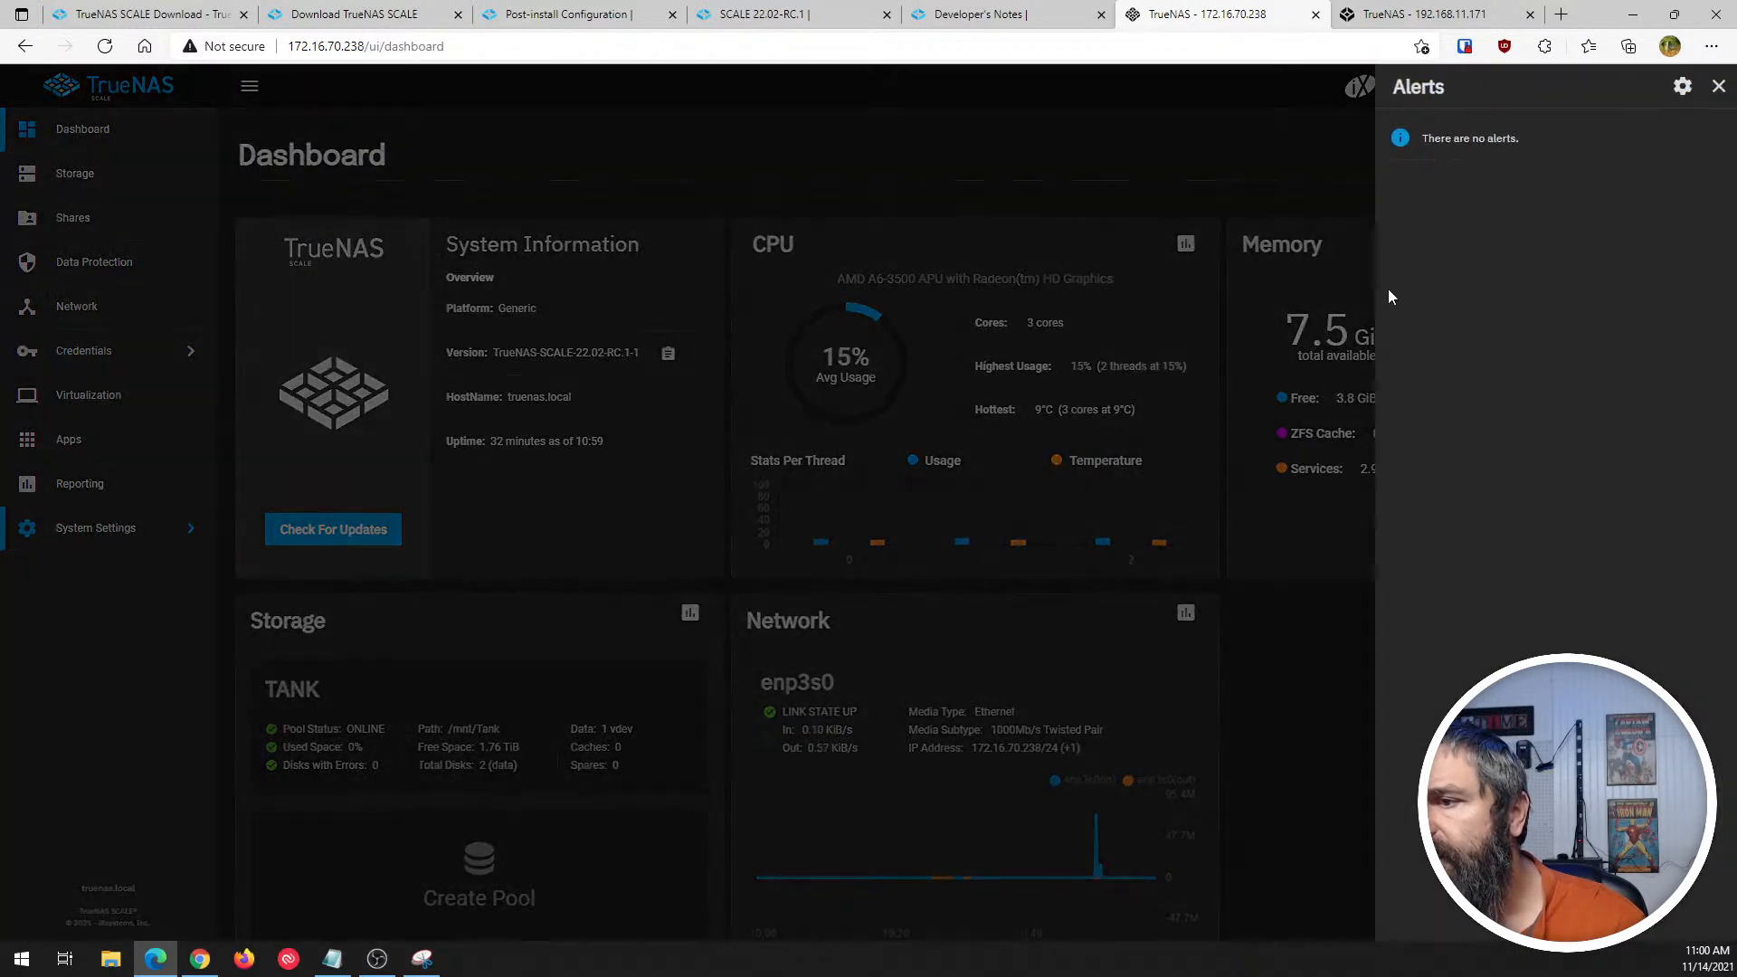
pyautogui.click(1679, 89)
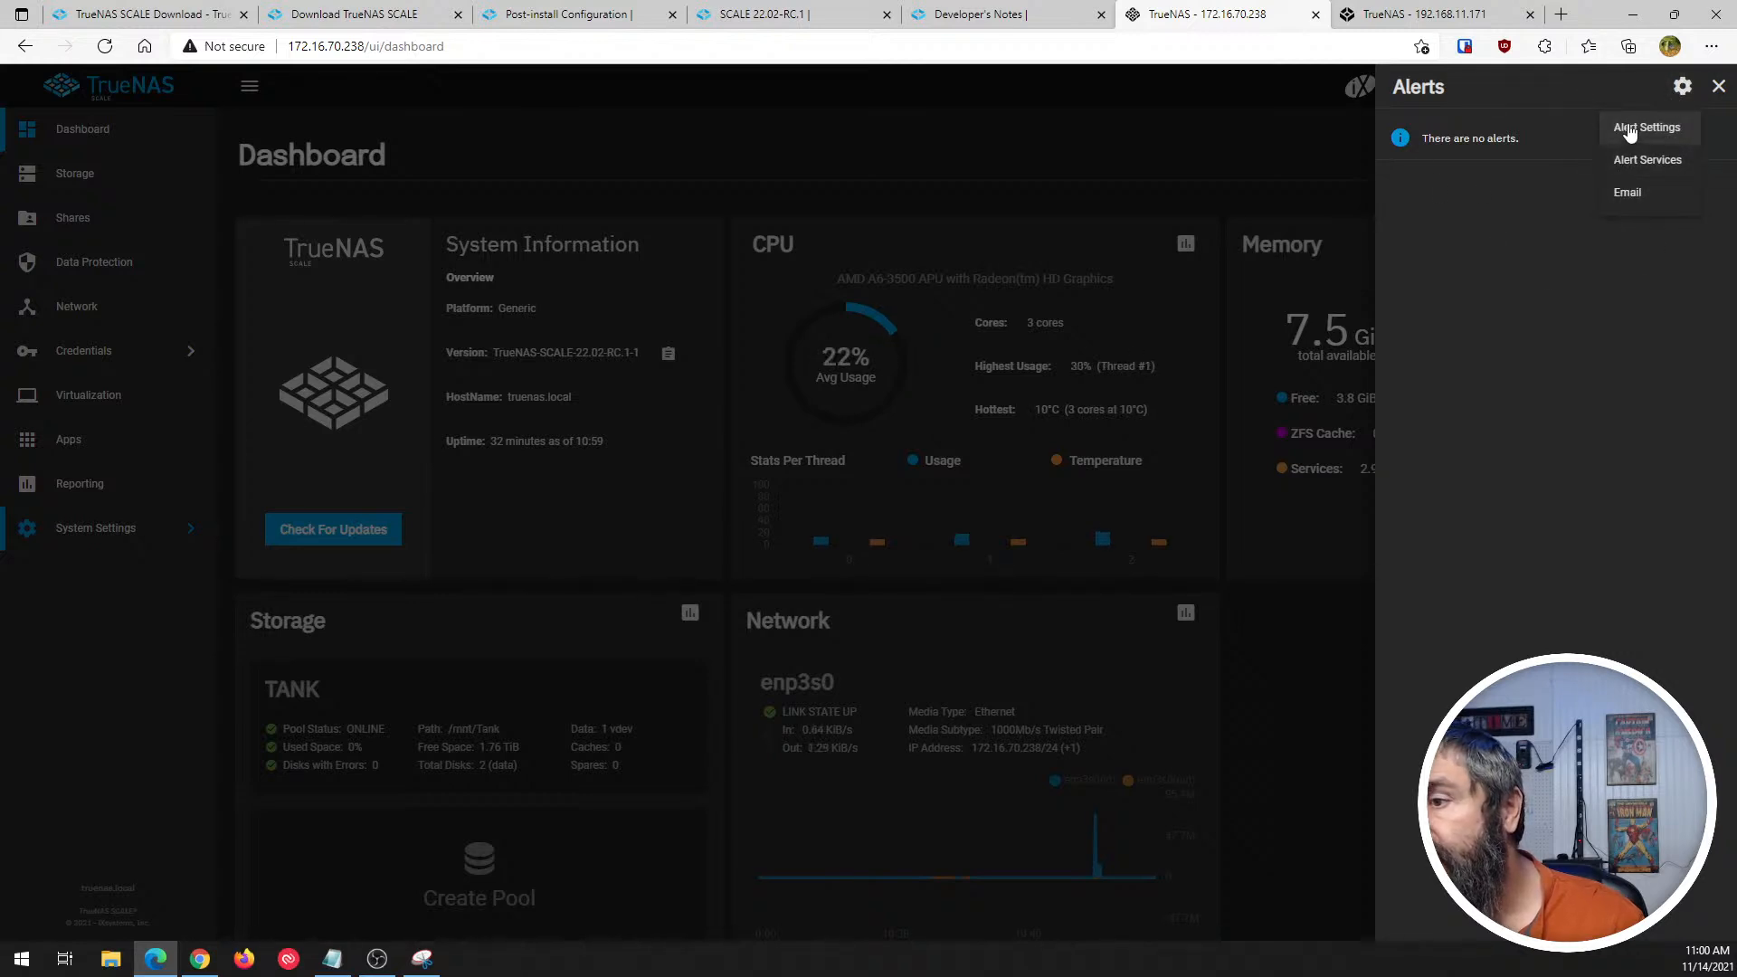
pyautogui.click(1267, 185)
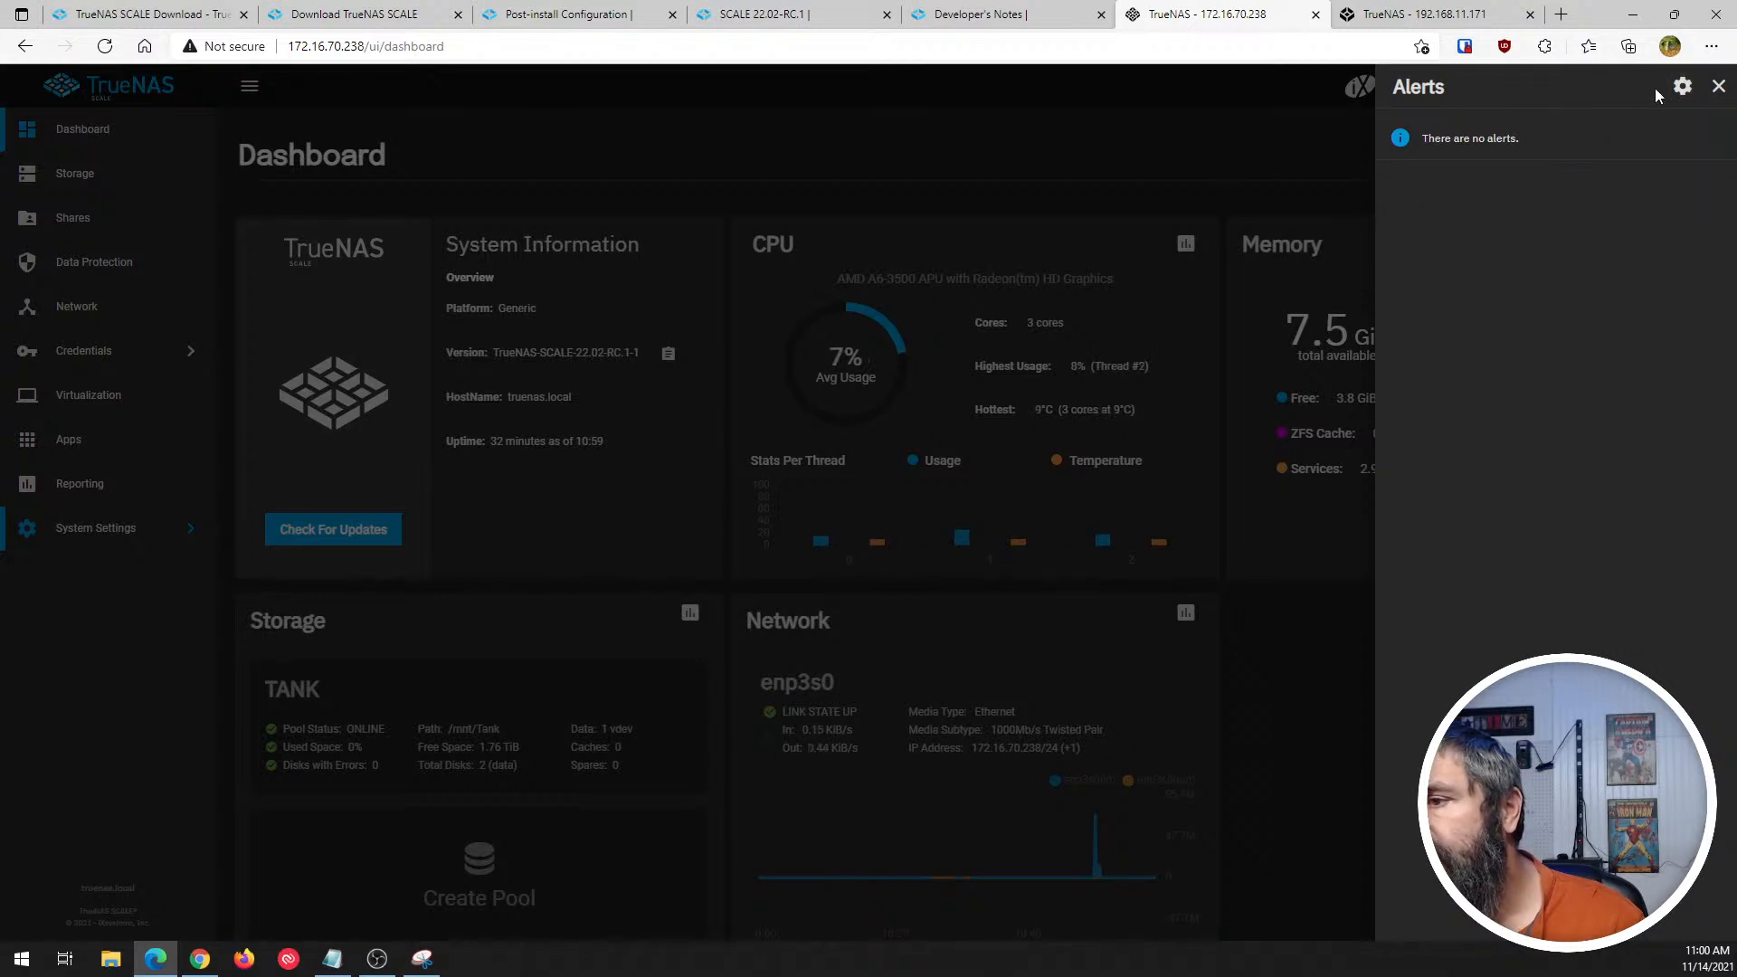
pyautogui.click(1718, 86)
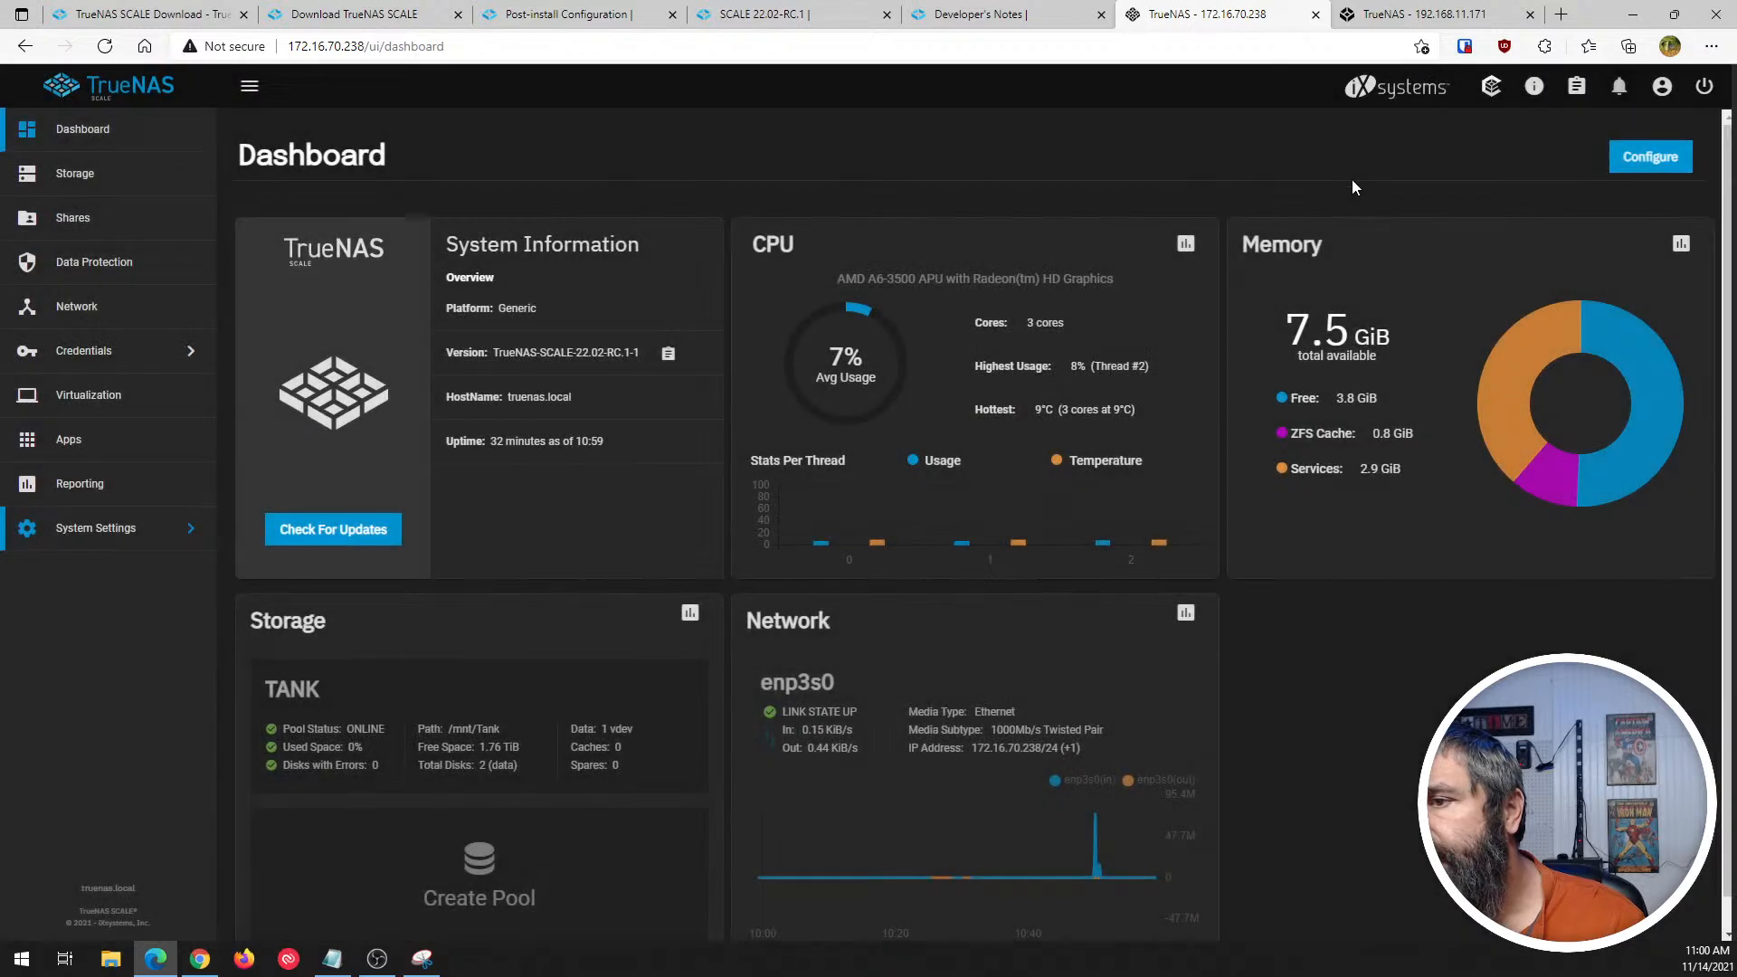
# - Open the web interface preferences and apply the iX Blue theme
pyautogui.click(1663, 88)
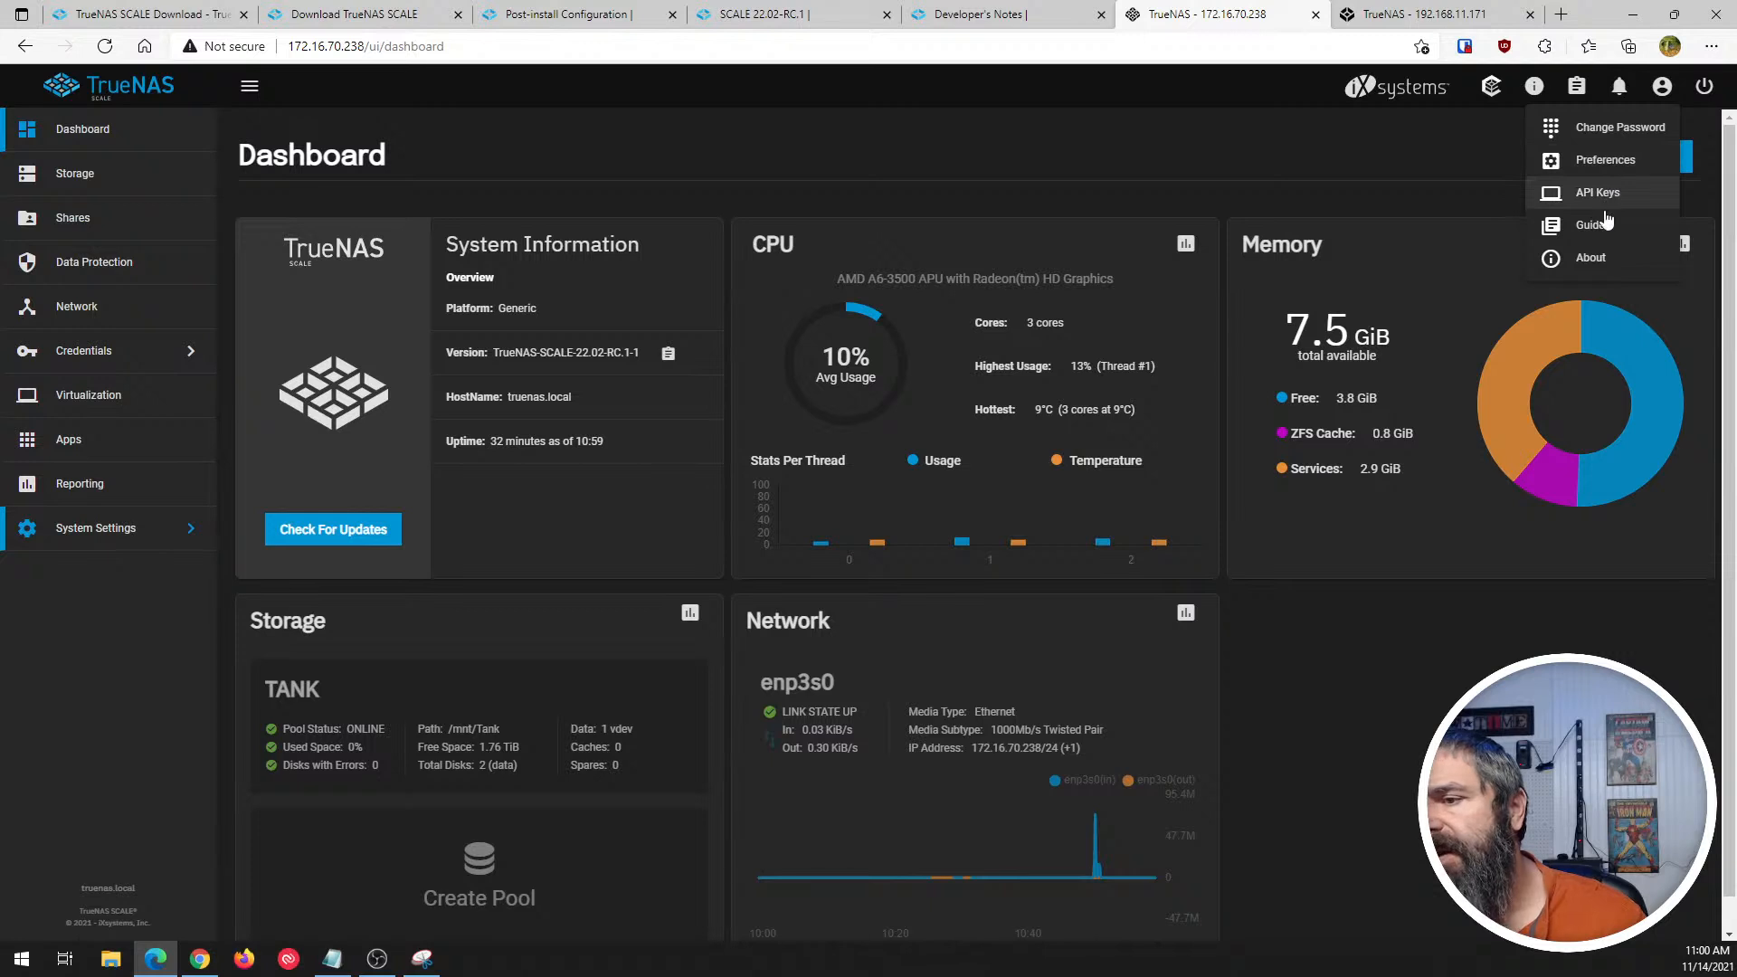
pyautogui.click(1606, 161)
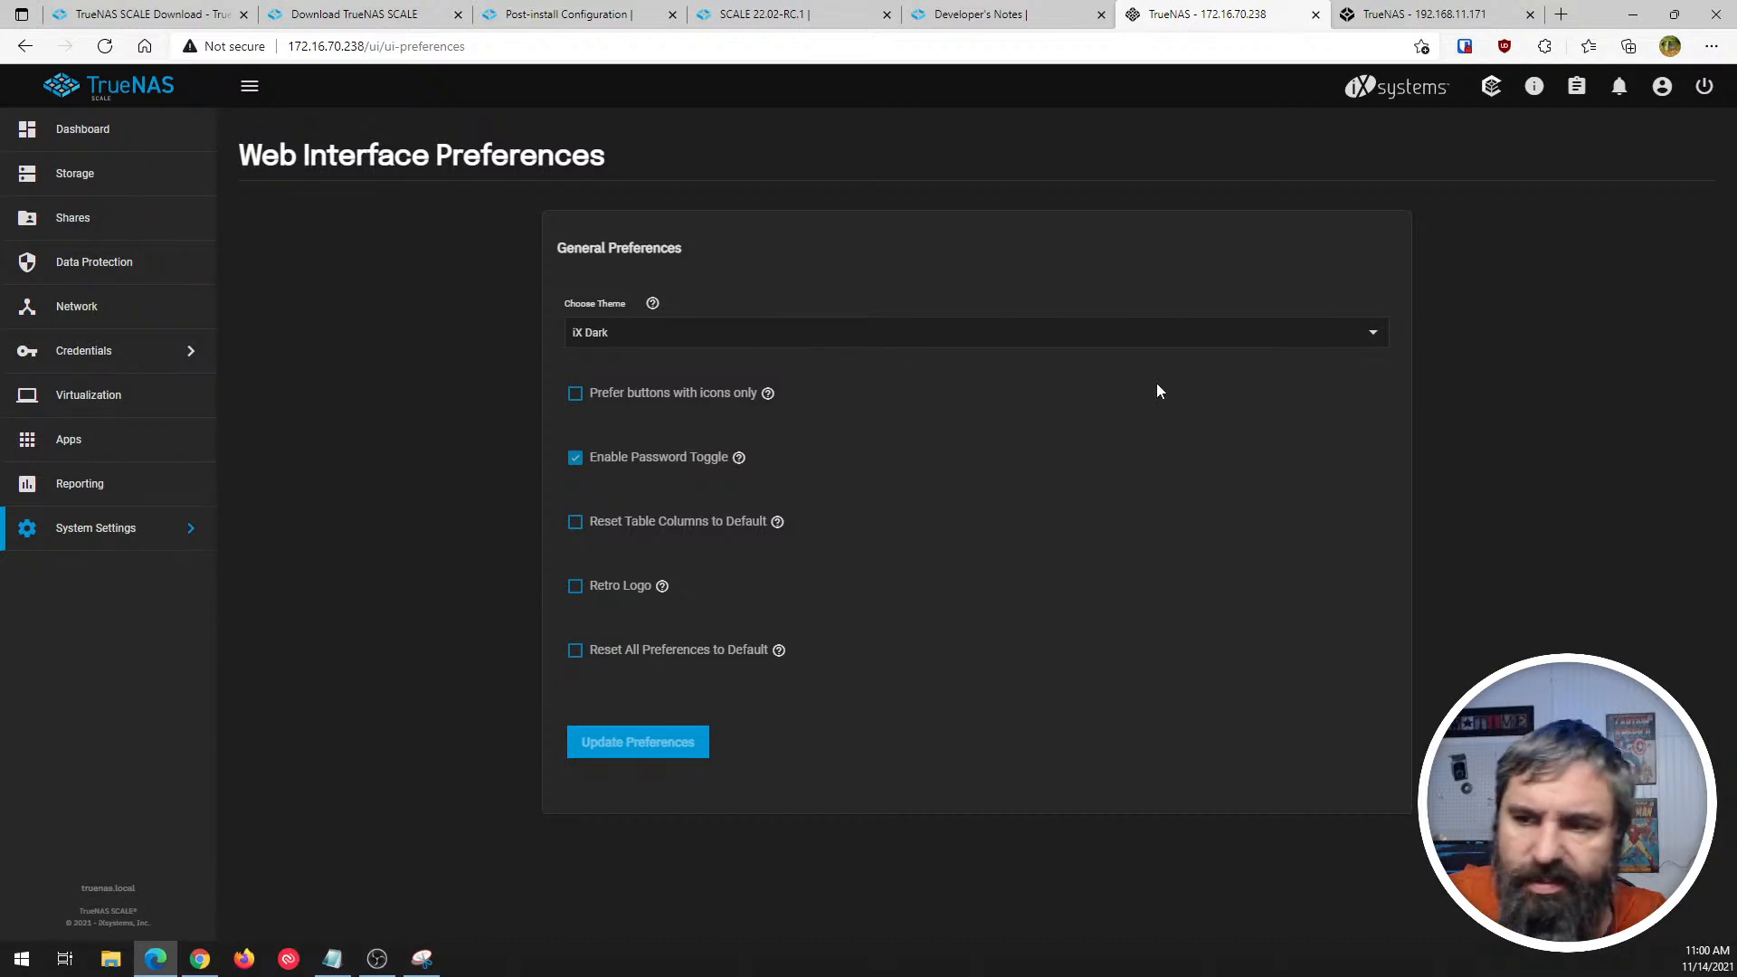
pyautogui.click(1370, 334)
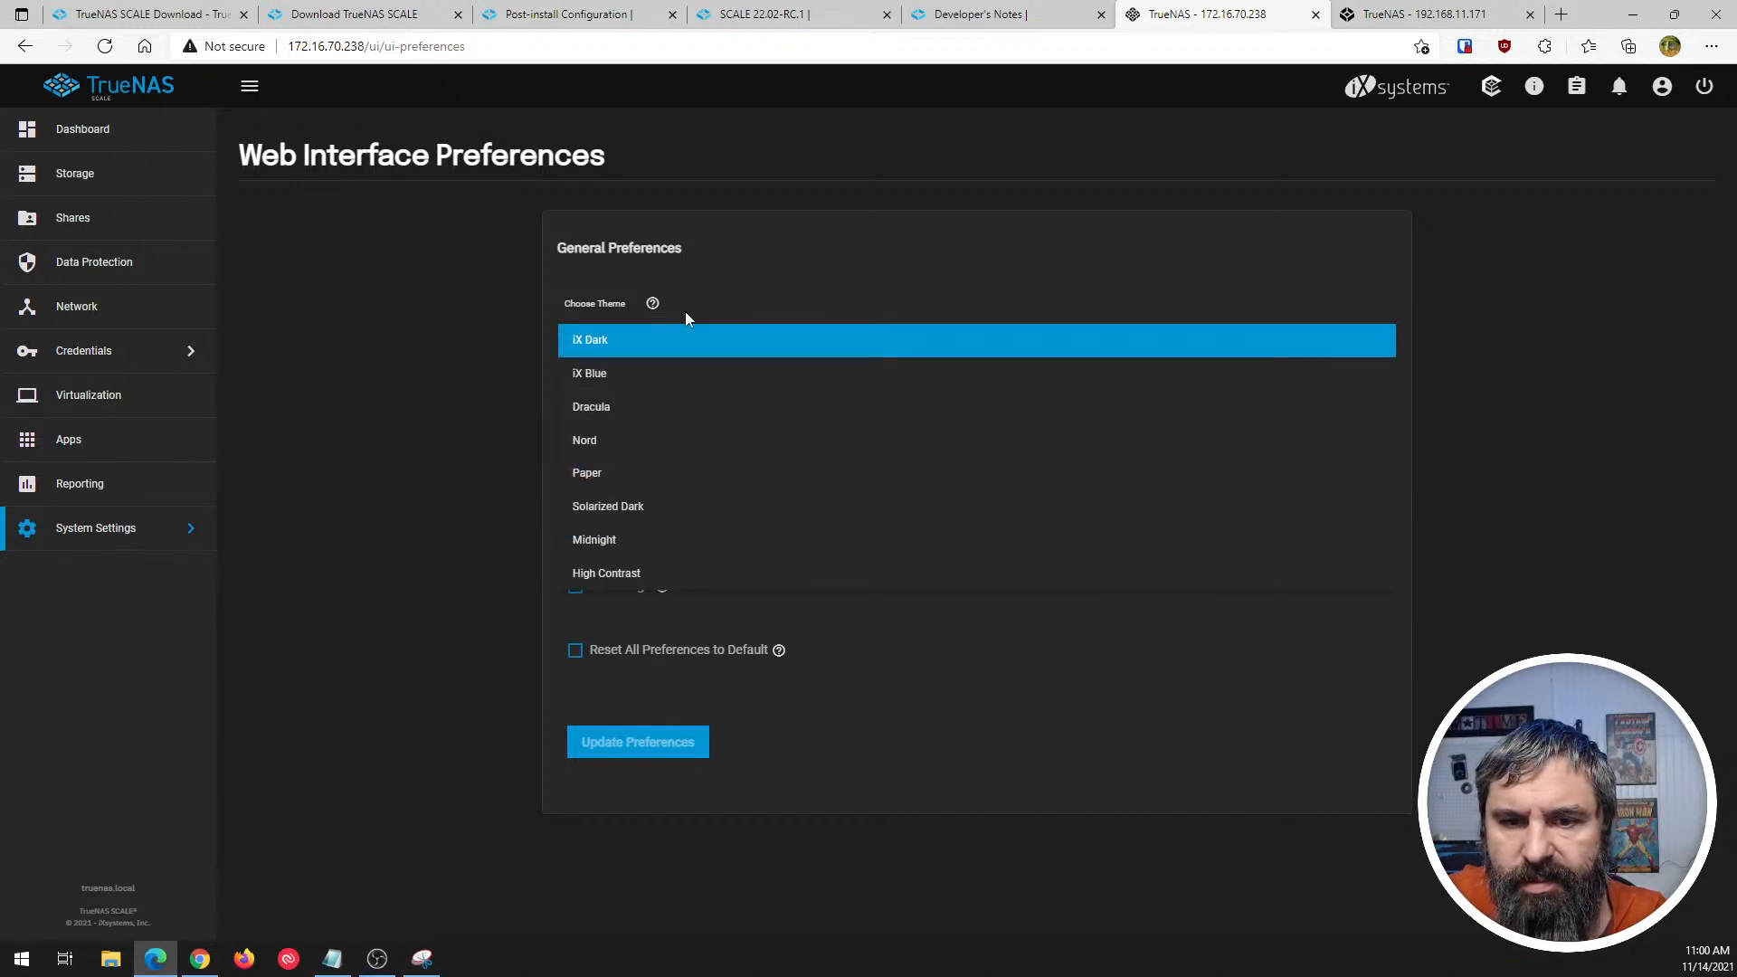
pyautogui.click(592, 373)
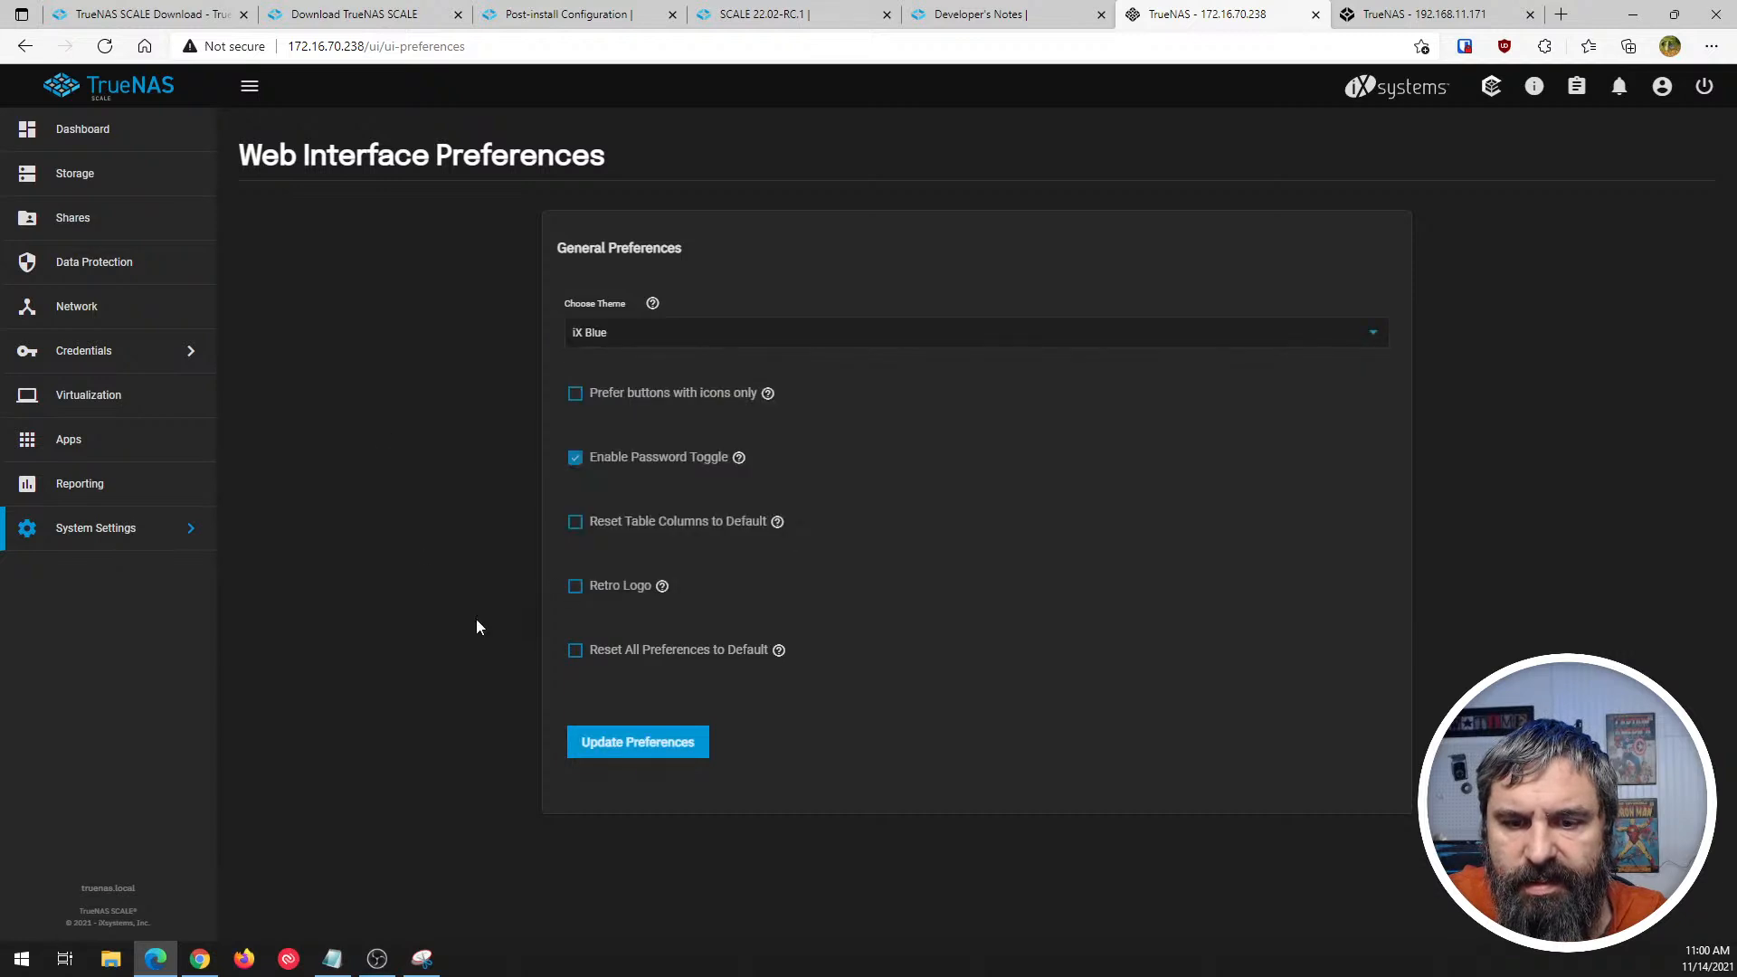
pyautogui.click(641, 750)
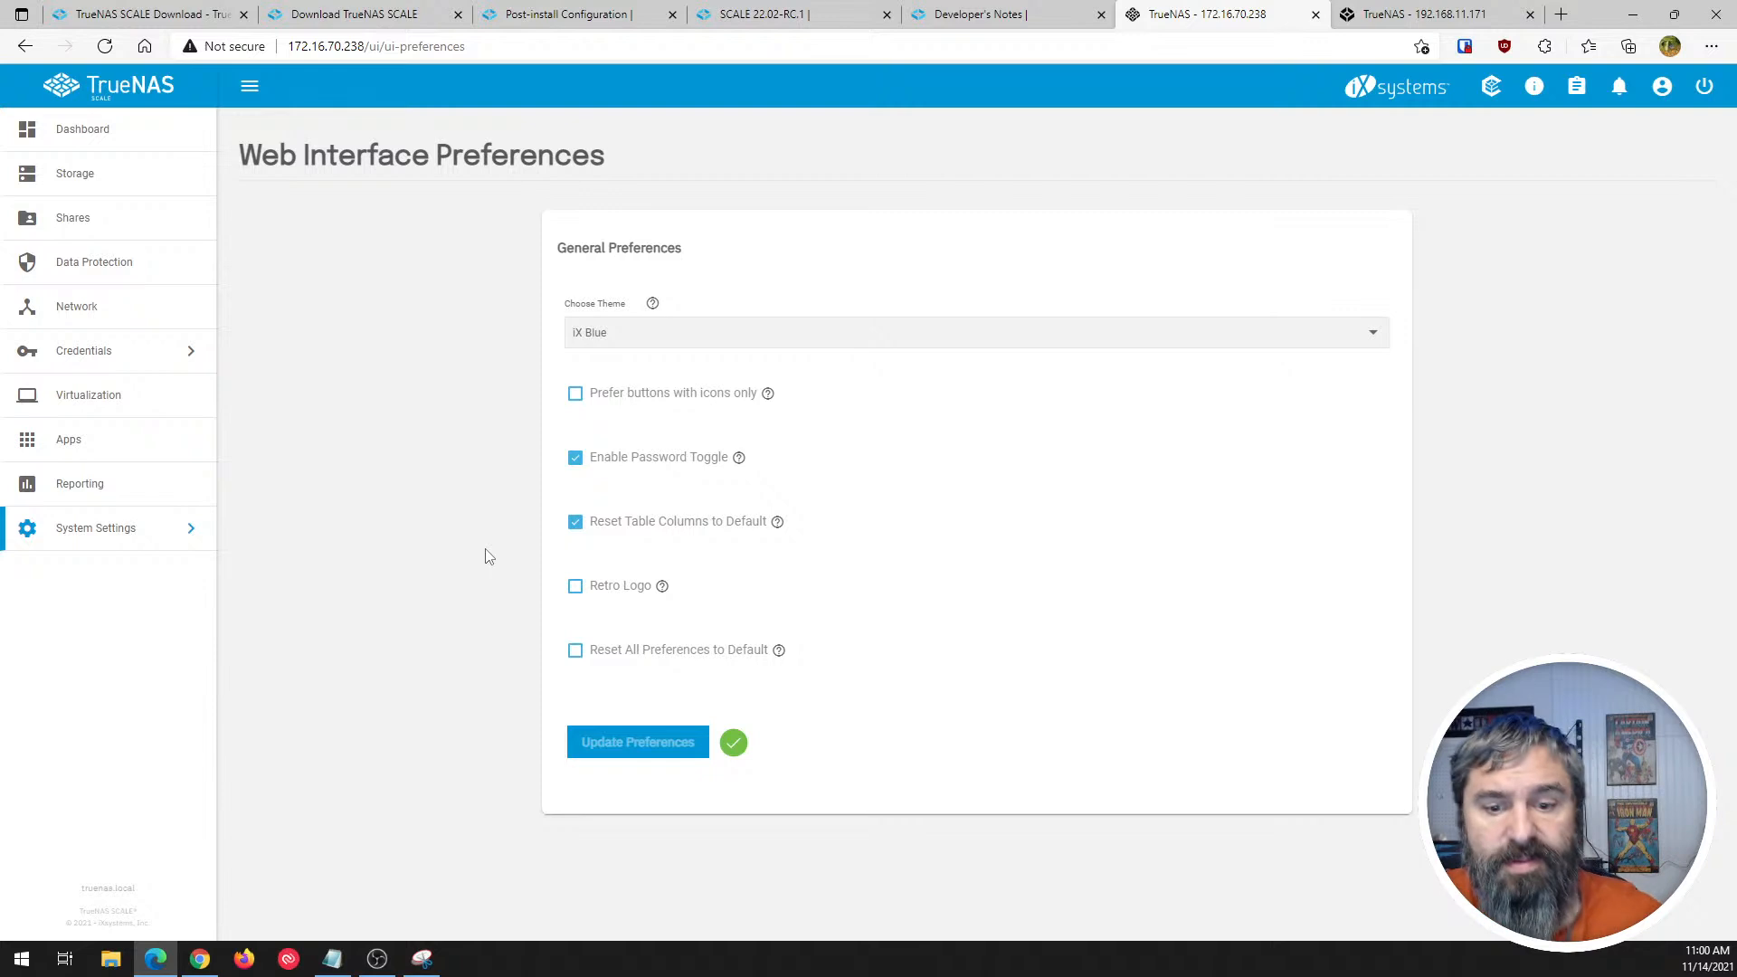
# - Preview the Dracula and Nord interface themes by applying each one in turn
pyautogui.click(631, 341)
pyautogui.click(623, 358)
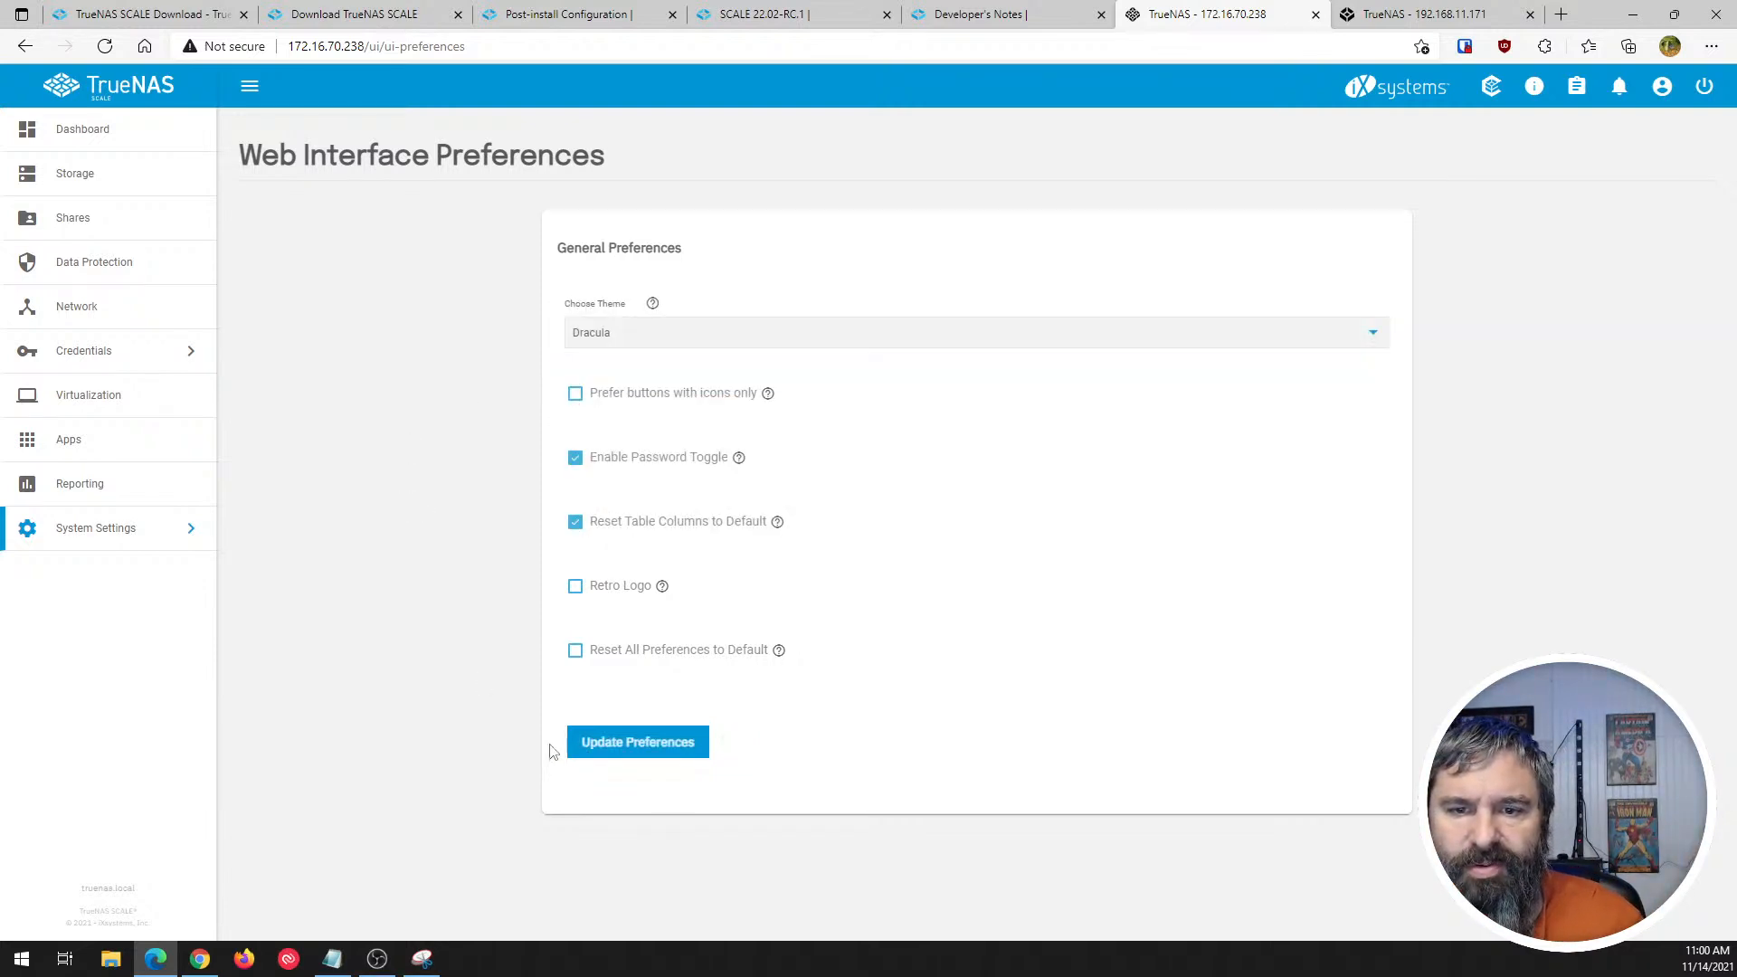
pyautogui.click(639, 744)
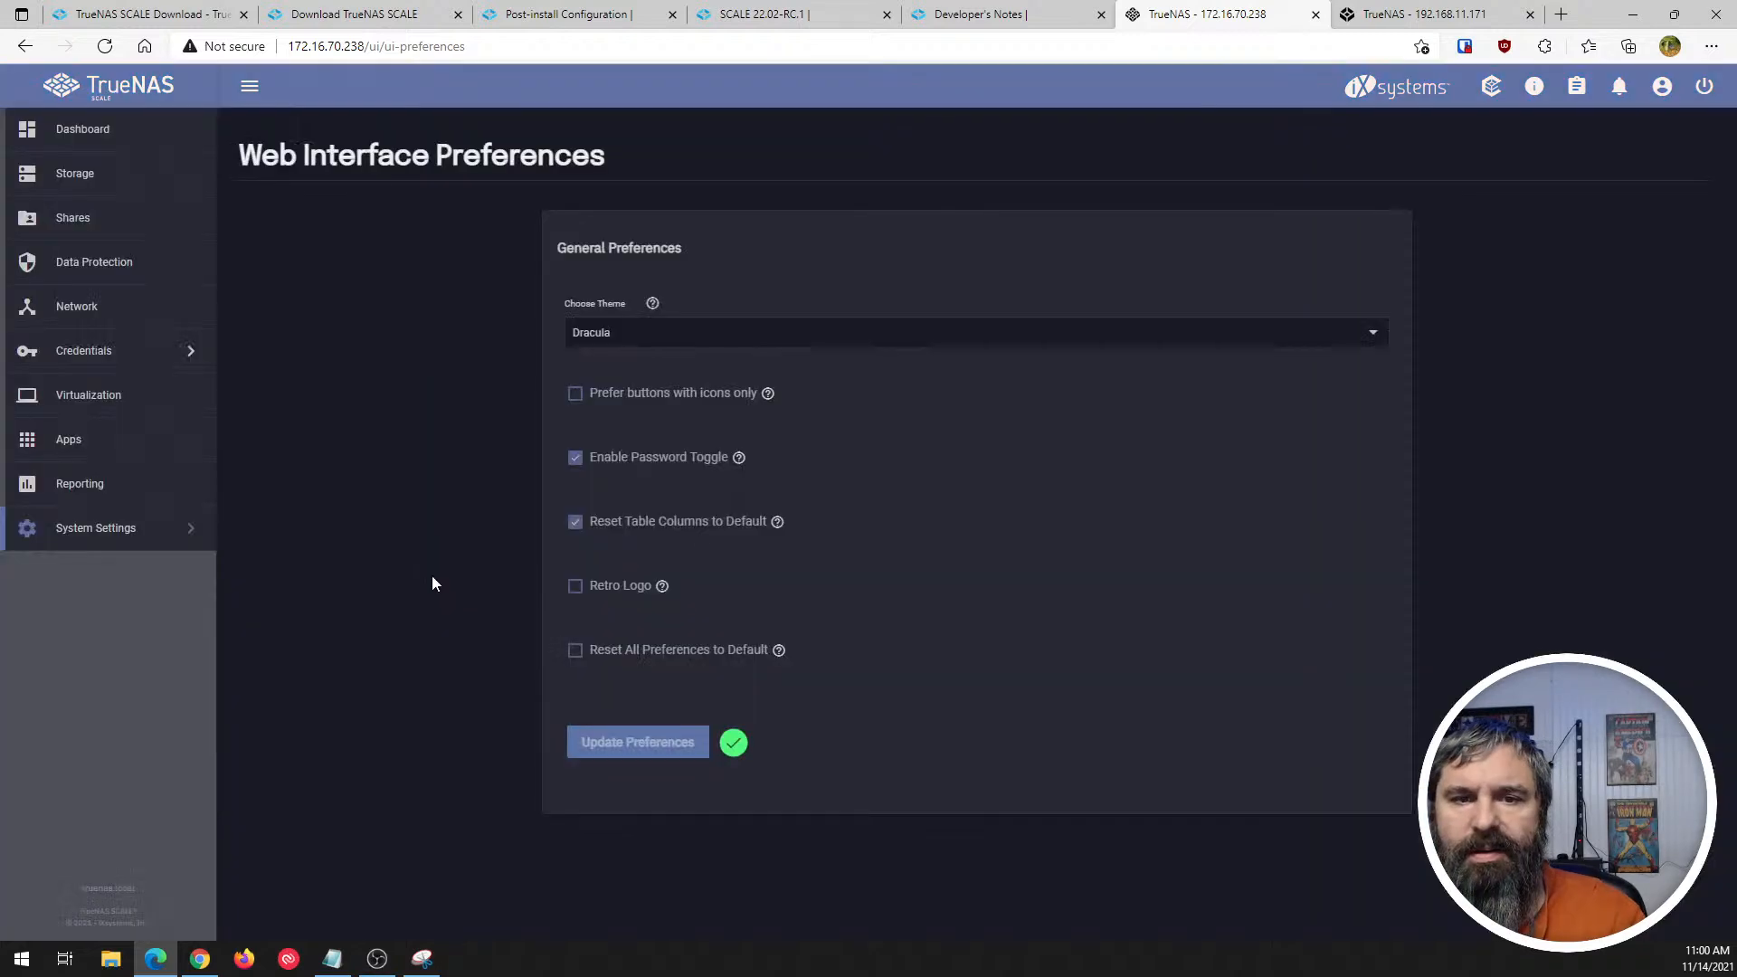
pyautogui.click(639, 342)
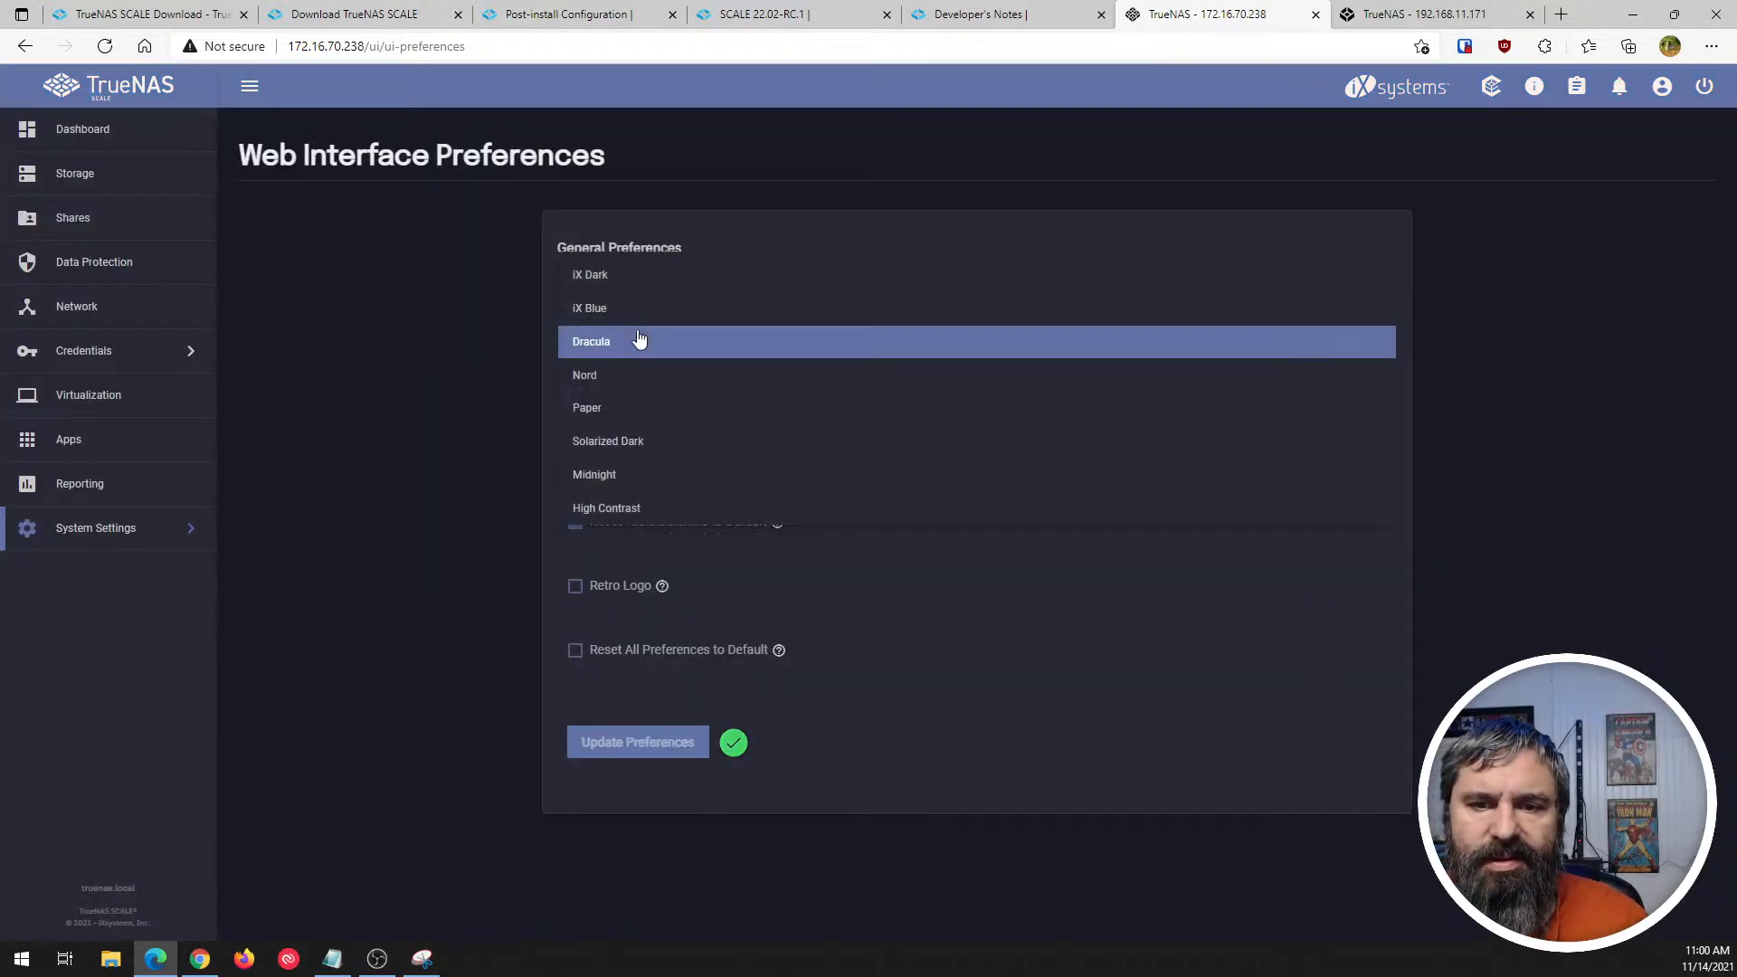
pyautogui.click(612, 376)
pyautogui.click(640, 742)
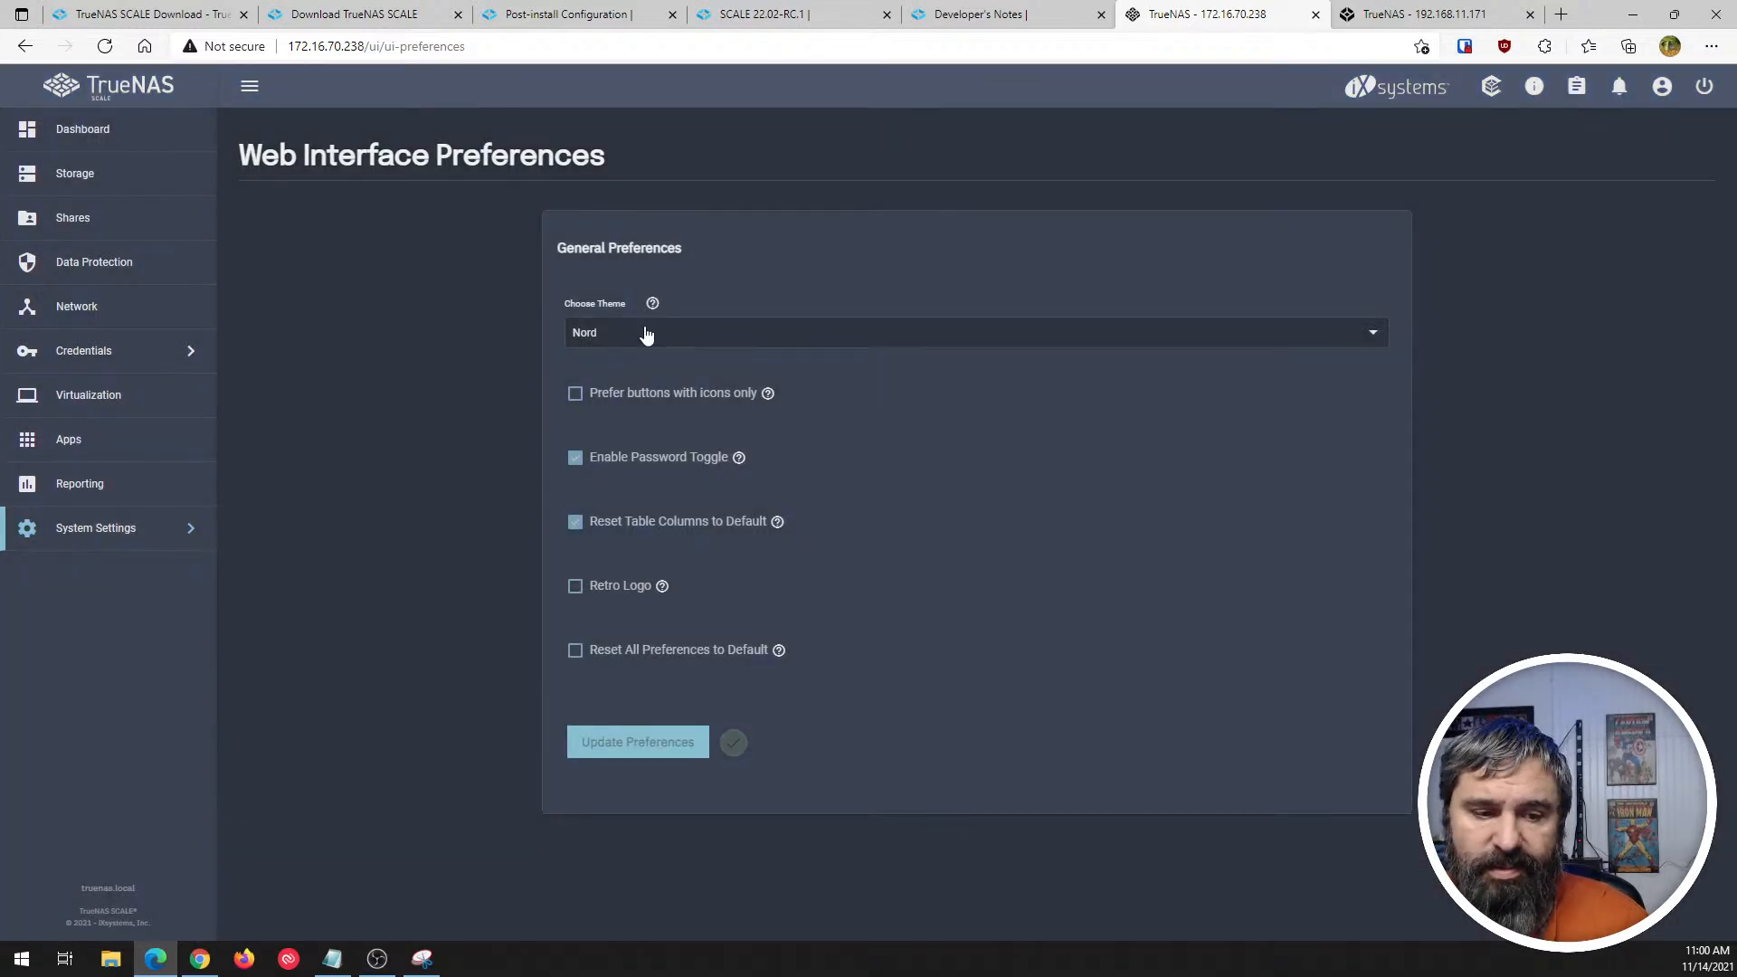
# - Preview the Paper and Solarized Dark interface themes by applying each one in turn
pyautogui.click(645, 334)
pyautogui.click(612, 377)
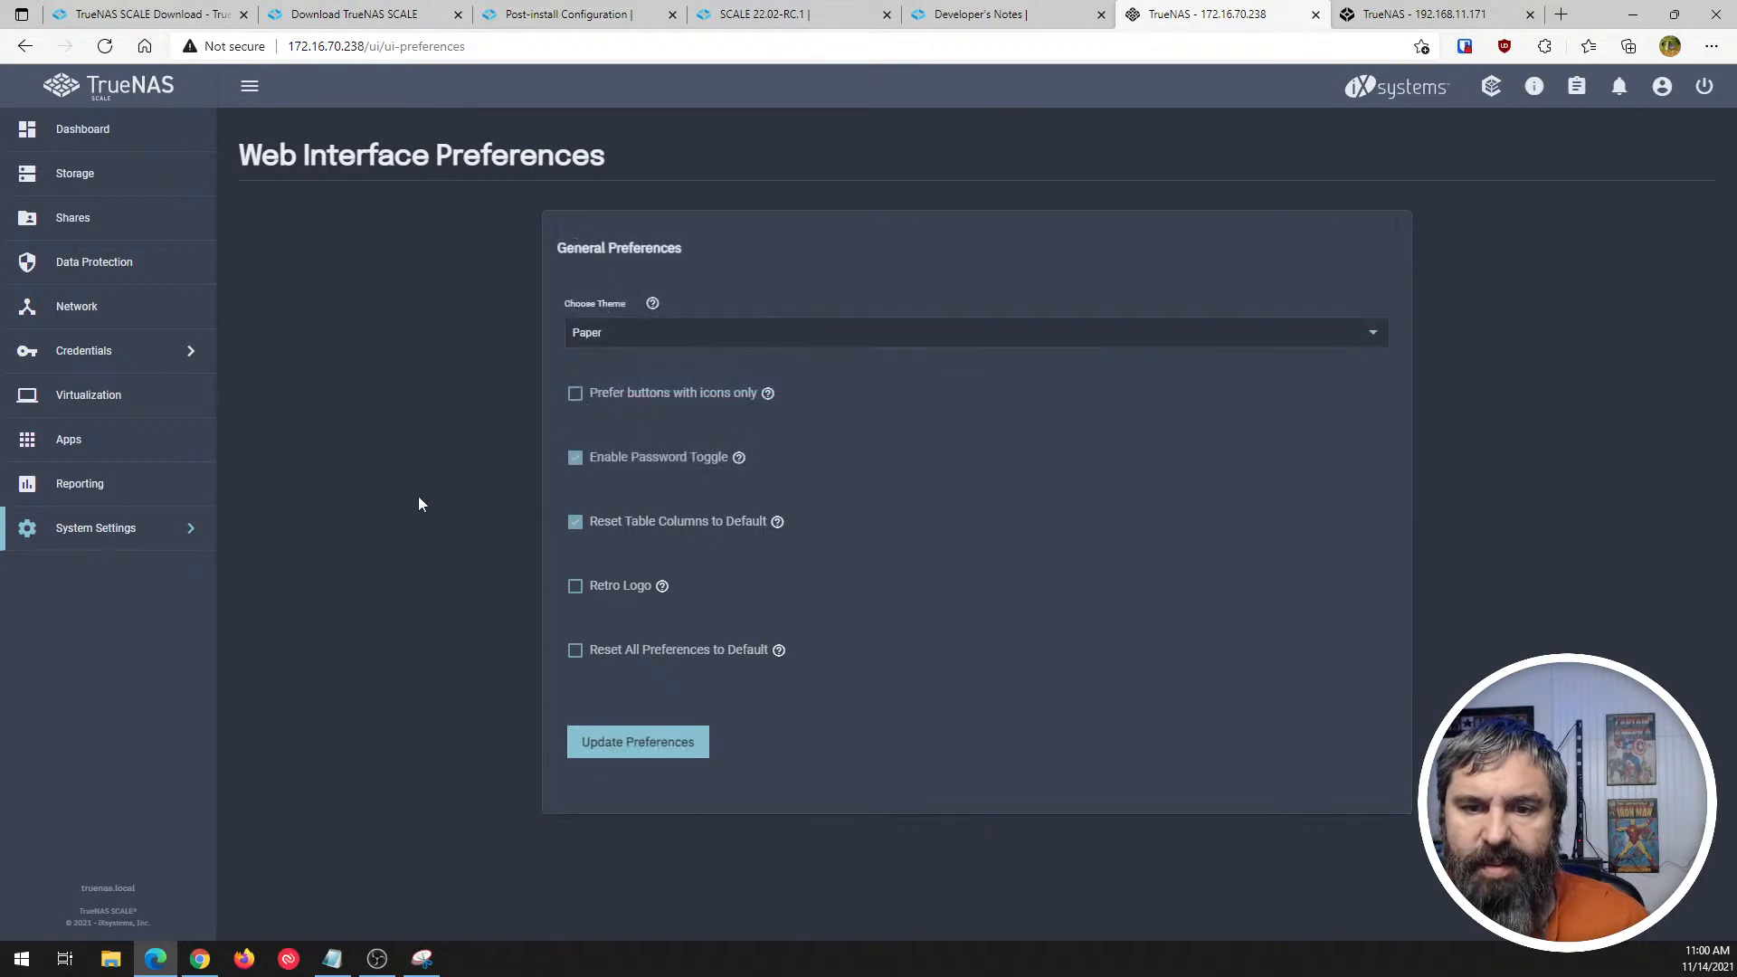
pyautogui.click(684, 752)
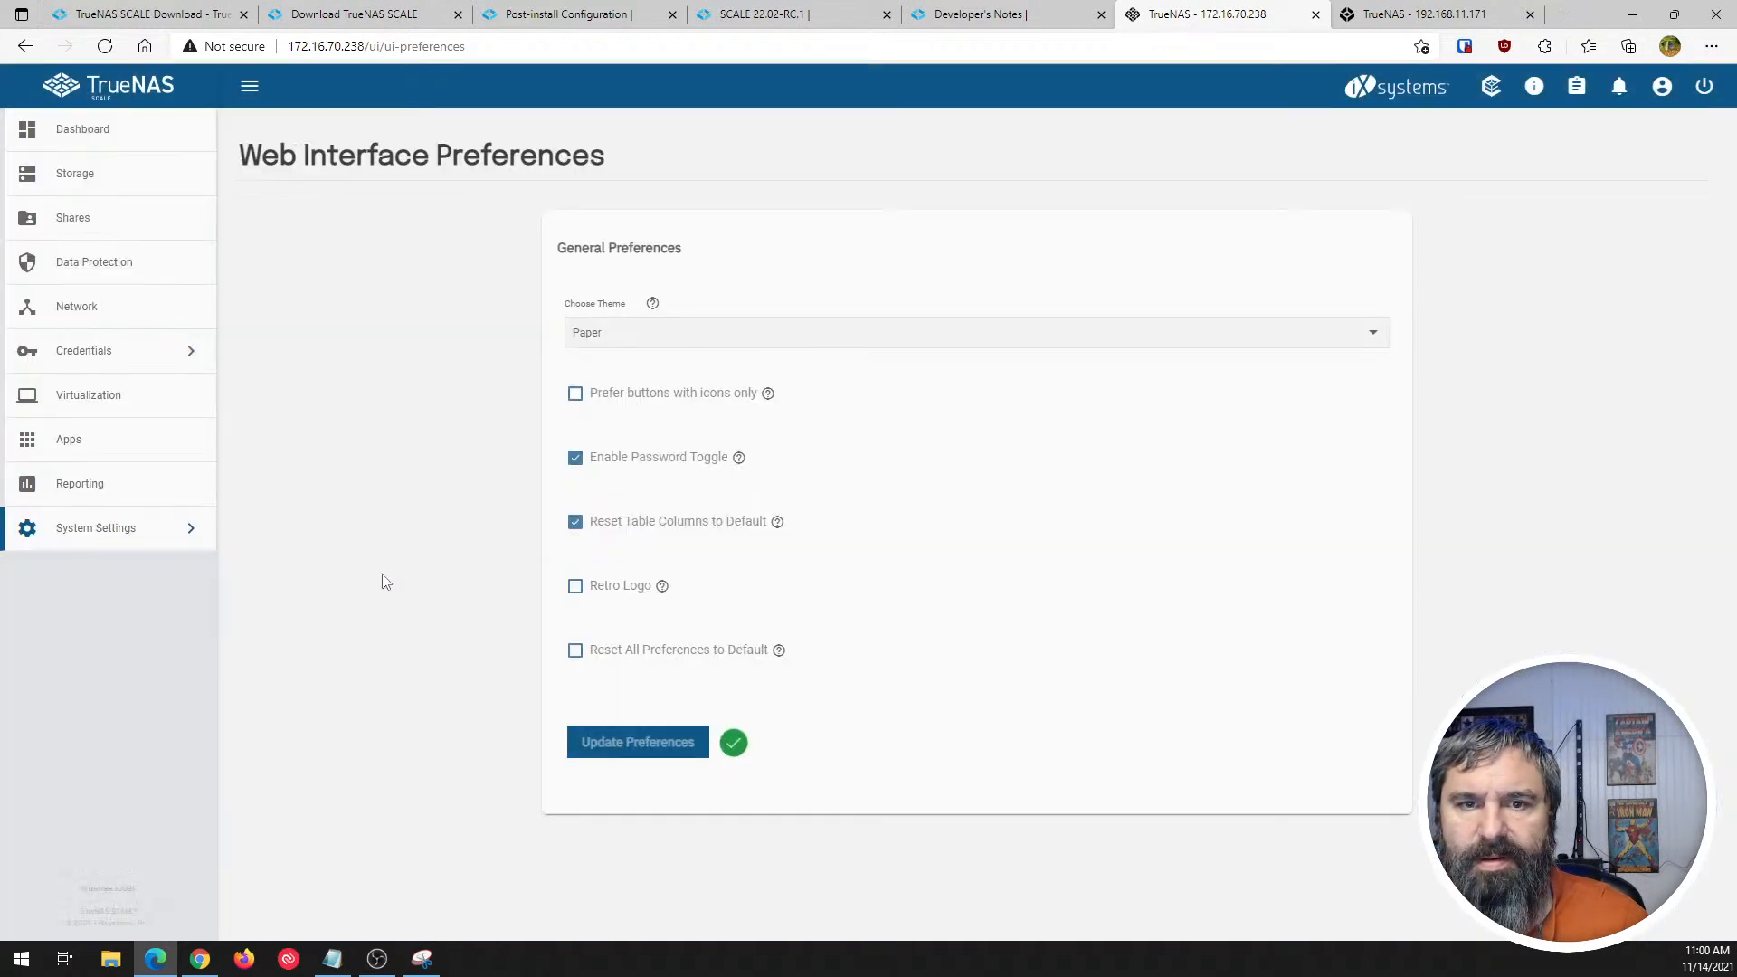
pyautogui.click(638, 336)
pyautogui.click(610, 417)
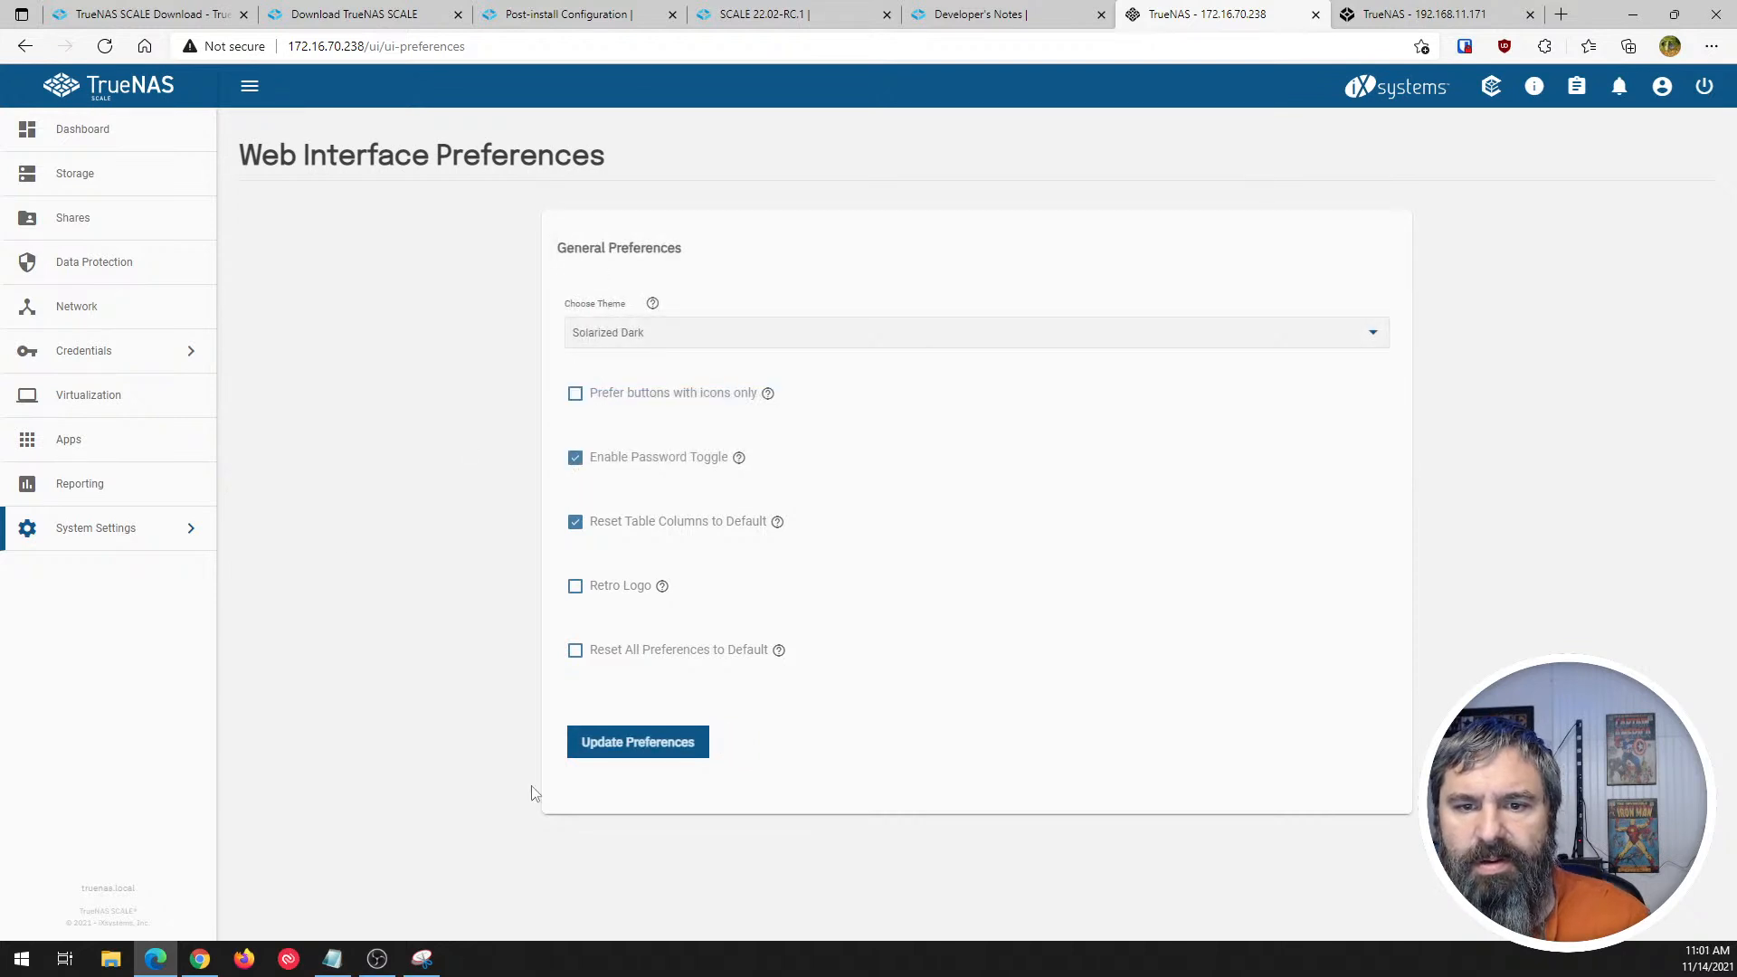
pyautogui.click(638, 744)
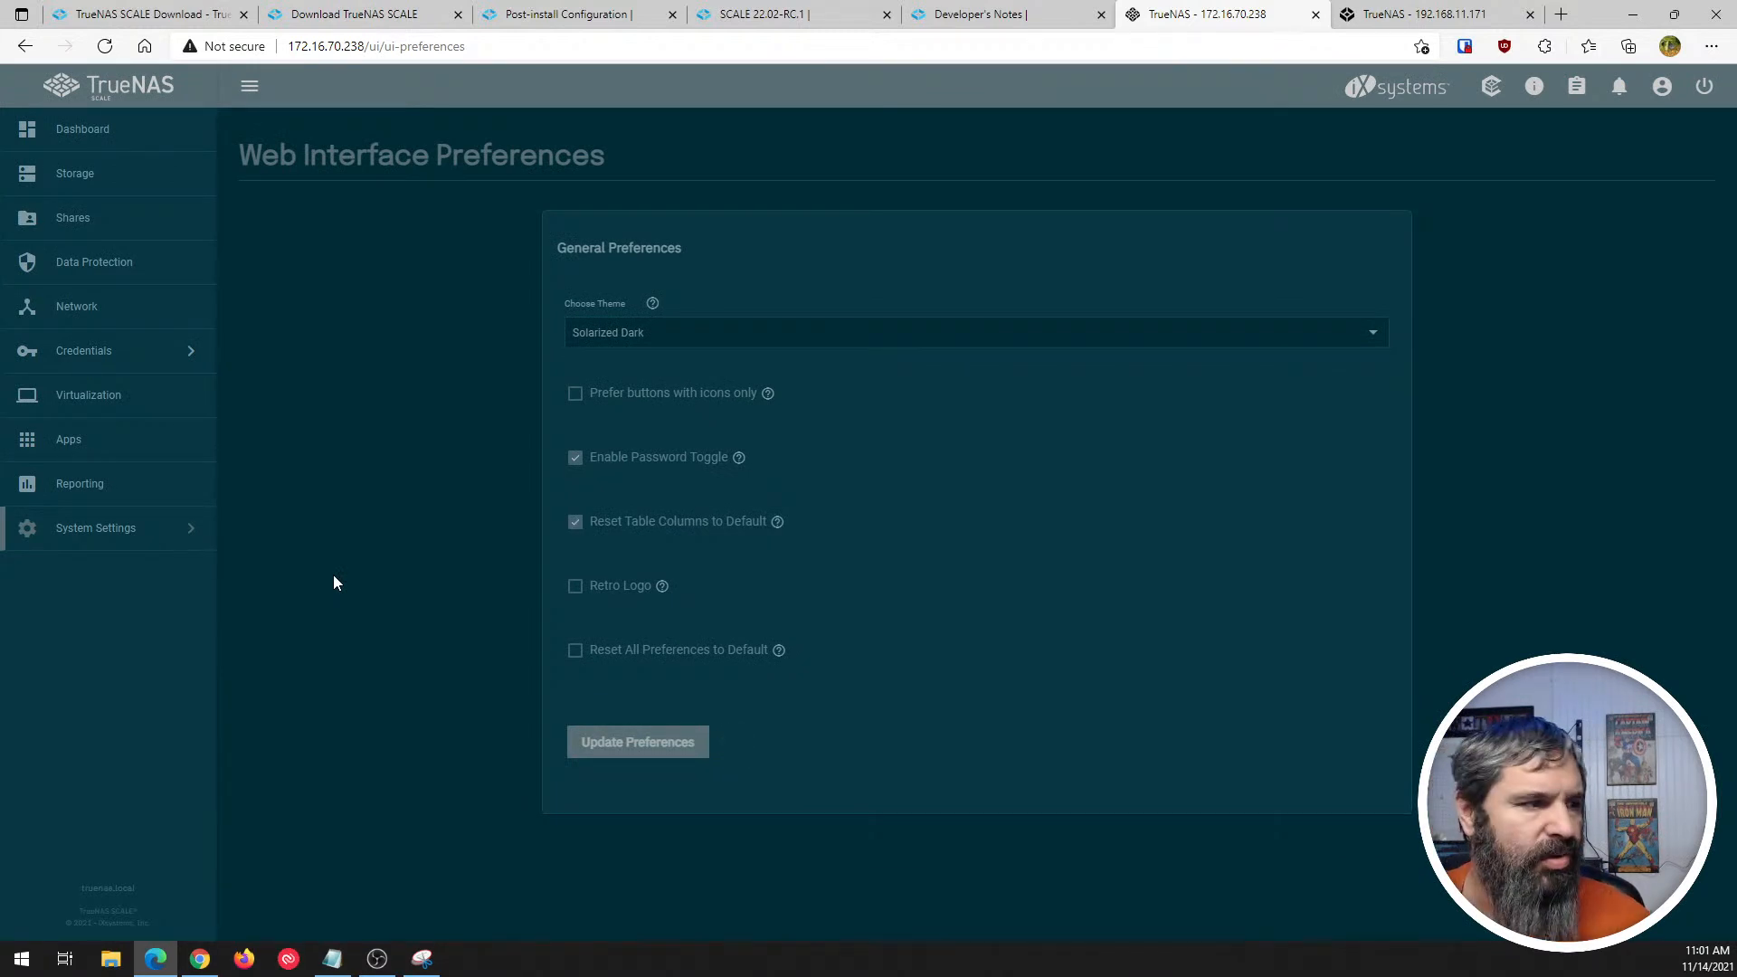
# - Preview the Midnight and High Contrast interface themes by applying each one in turn
pyautogui.click(641, 342)
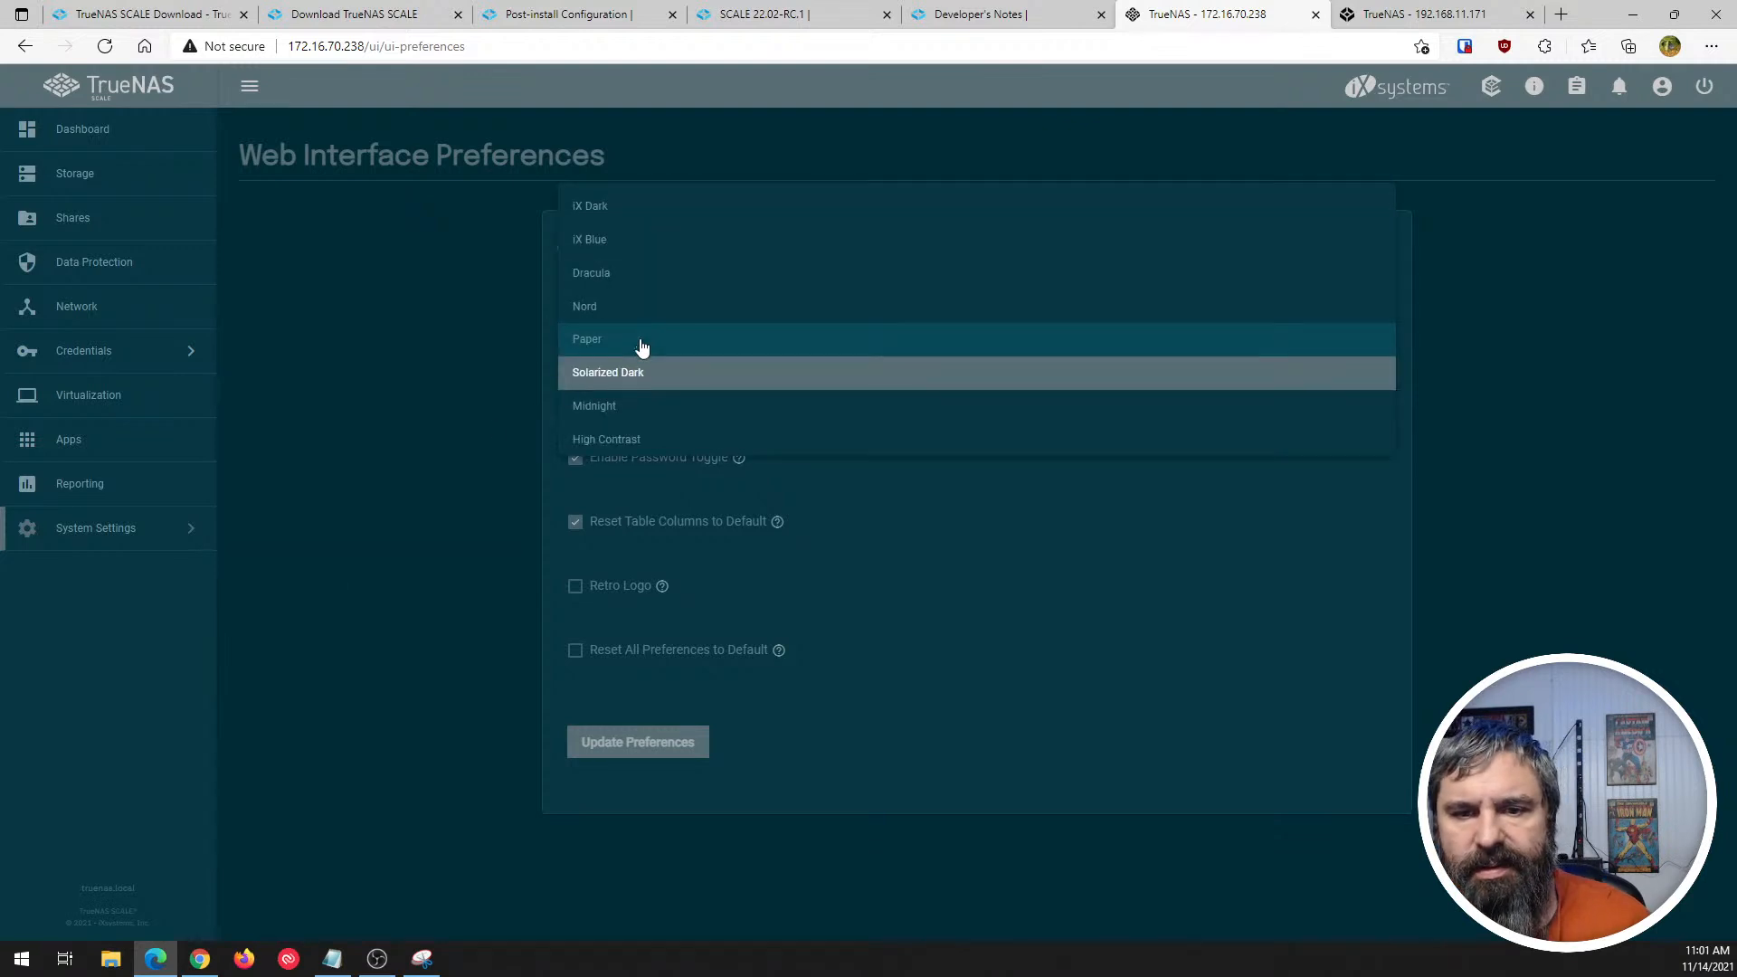
pyautogui.click(601, 413)
pyautogui.click(634, 746)
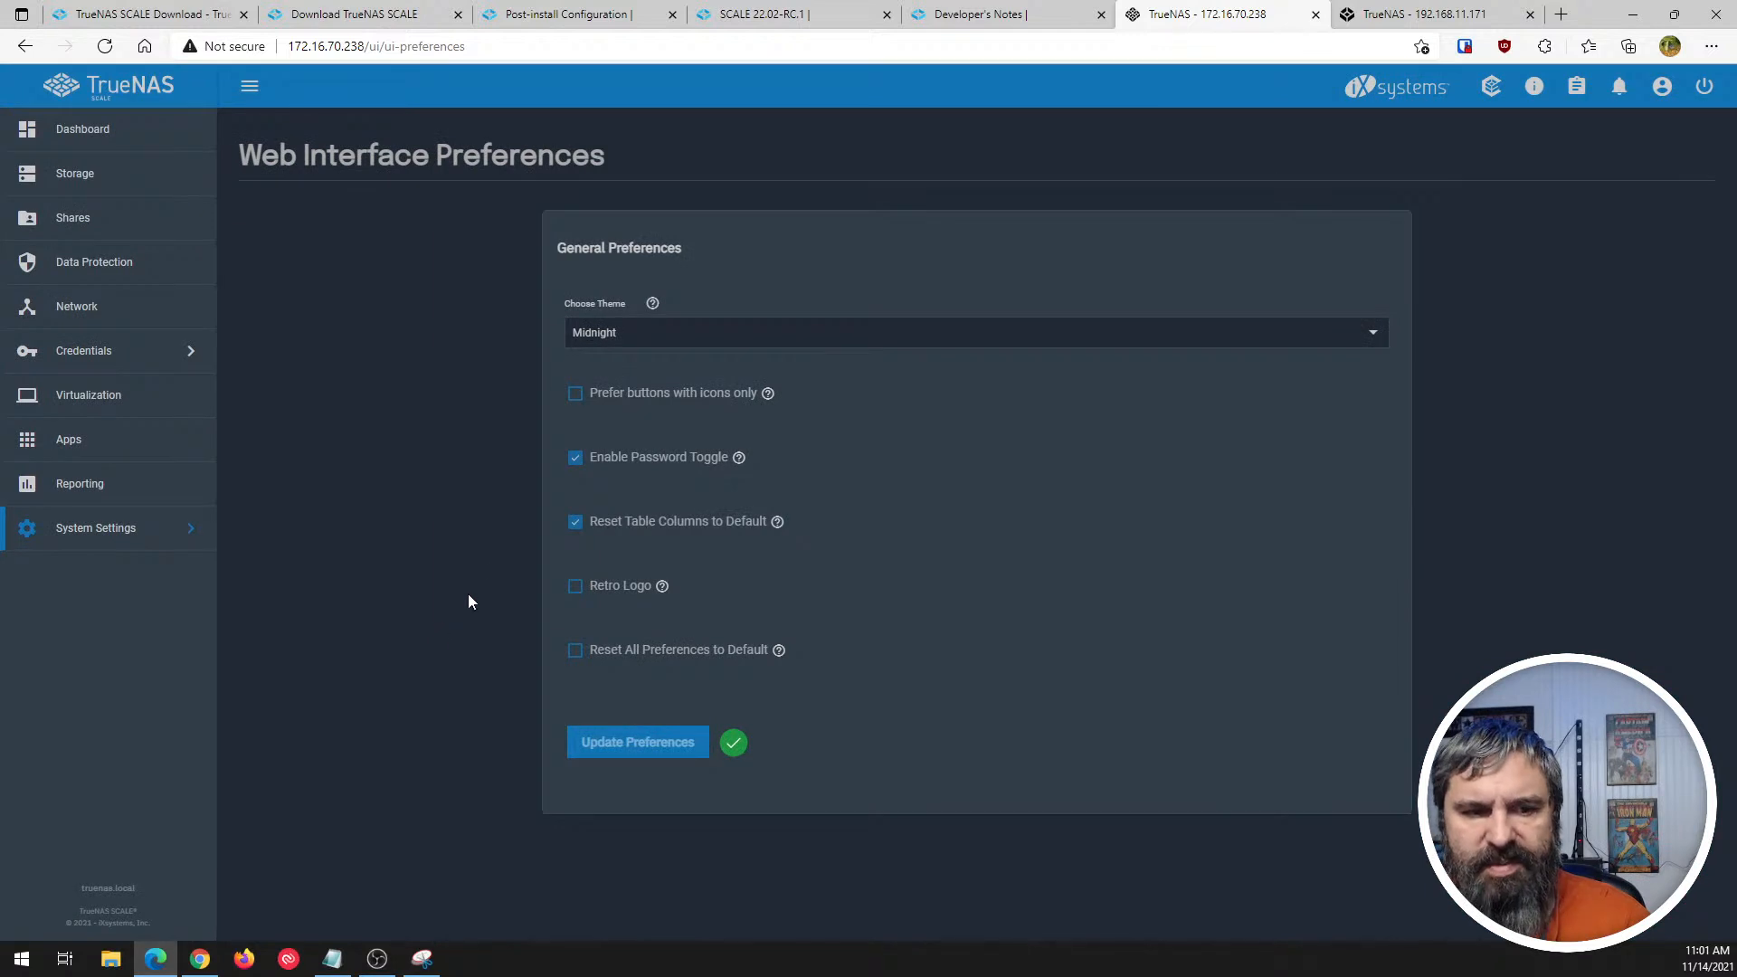
pyautogui.click(597, 334)
pyautogui.click(601, 403)
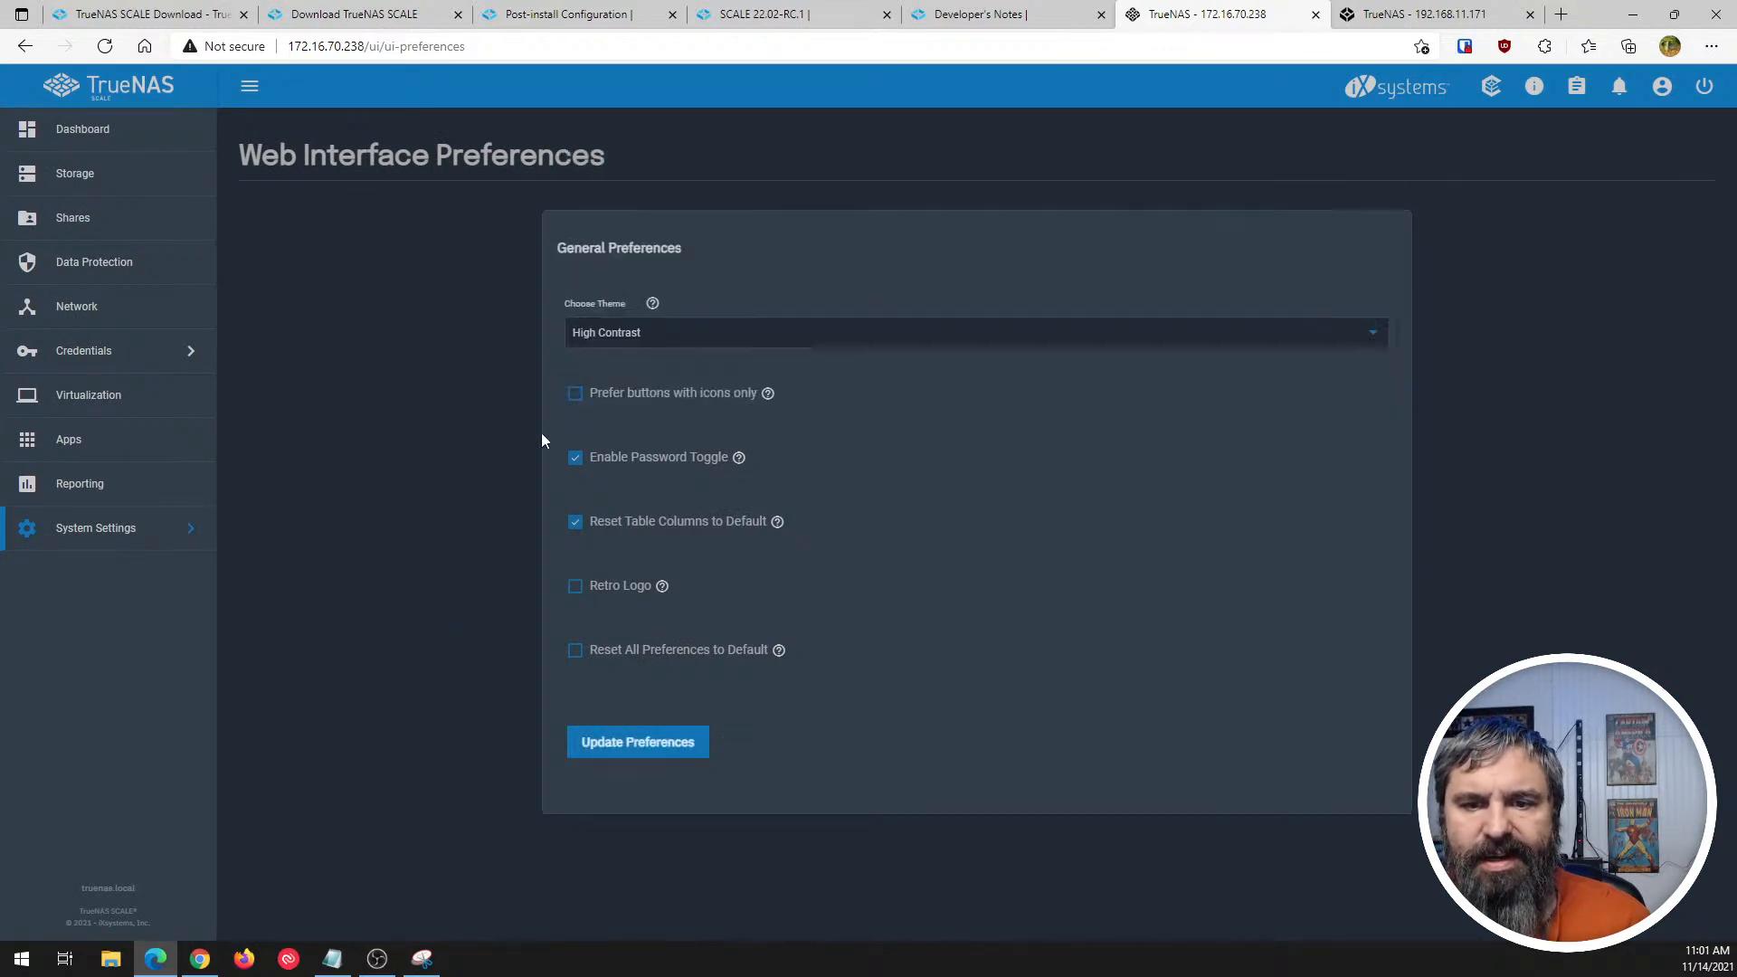
pyautogui.click(593, 746)
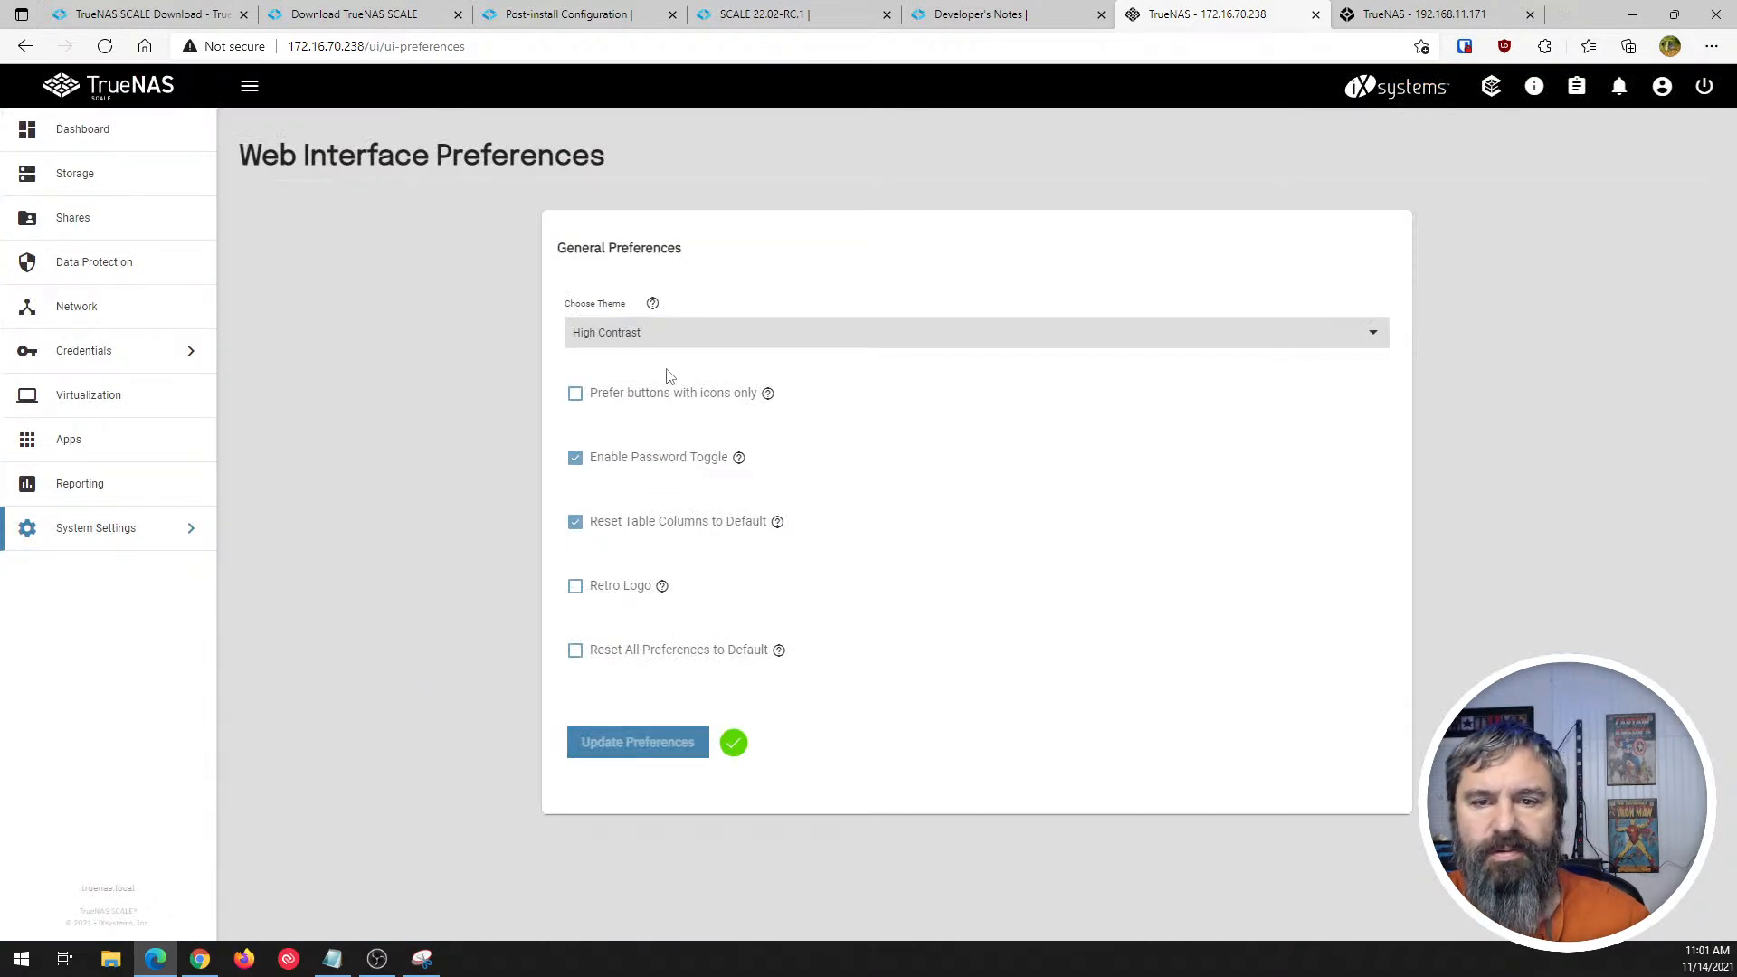
# - Set the interface theme back to iX Dark and update the preferences
pyautogui.click(651, 336)
pyautogui.click(610, 142)
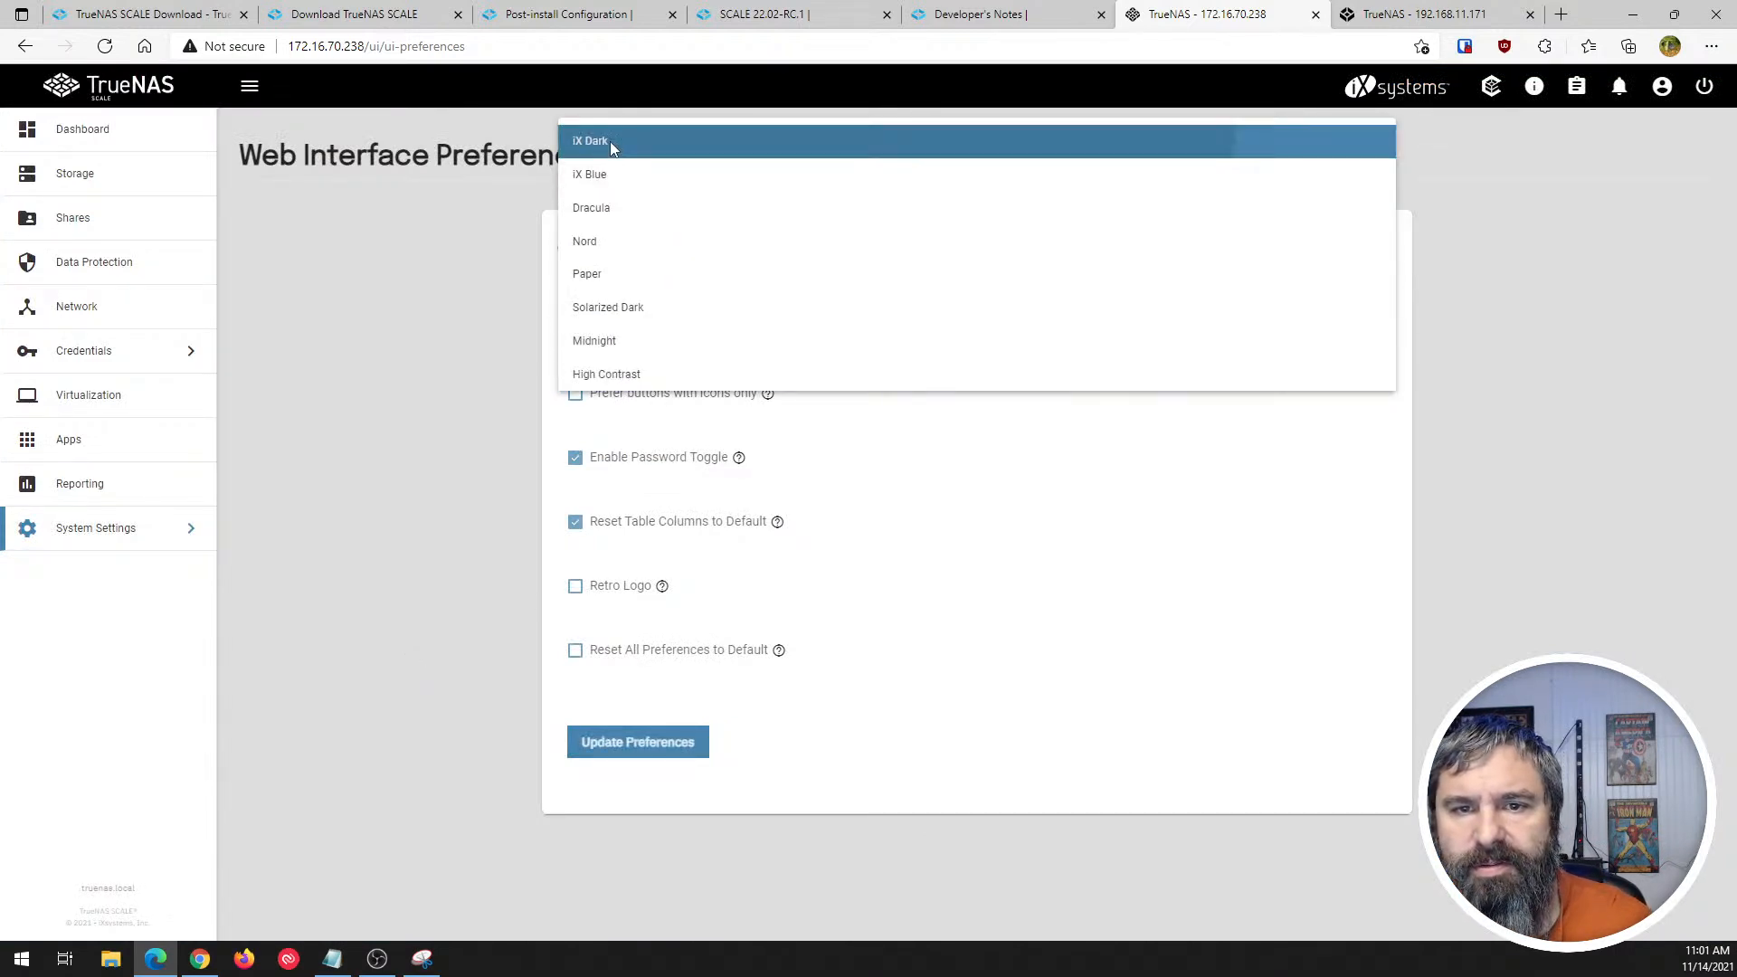
pyautogui.click(632, 756)
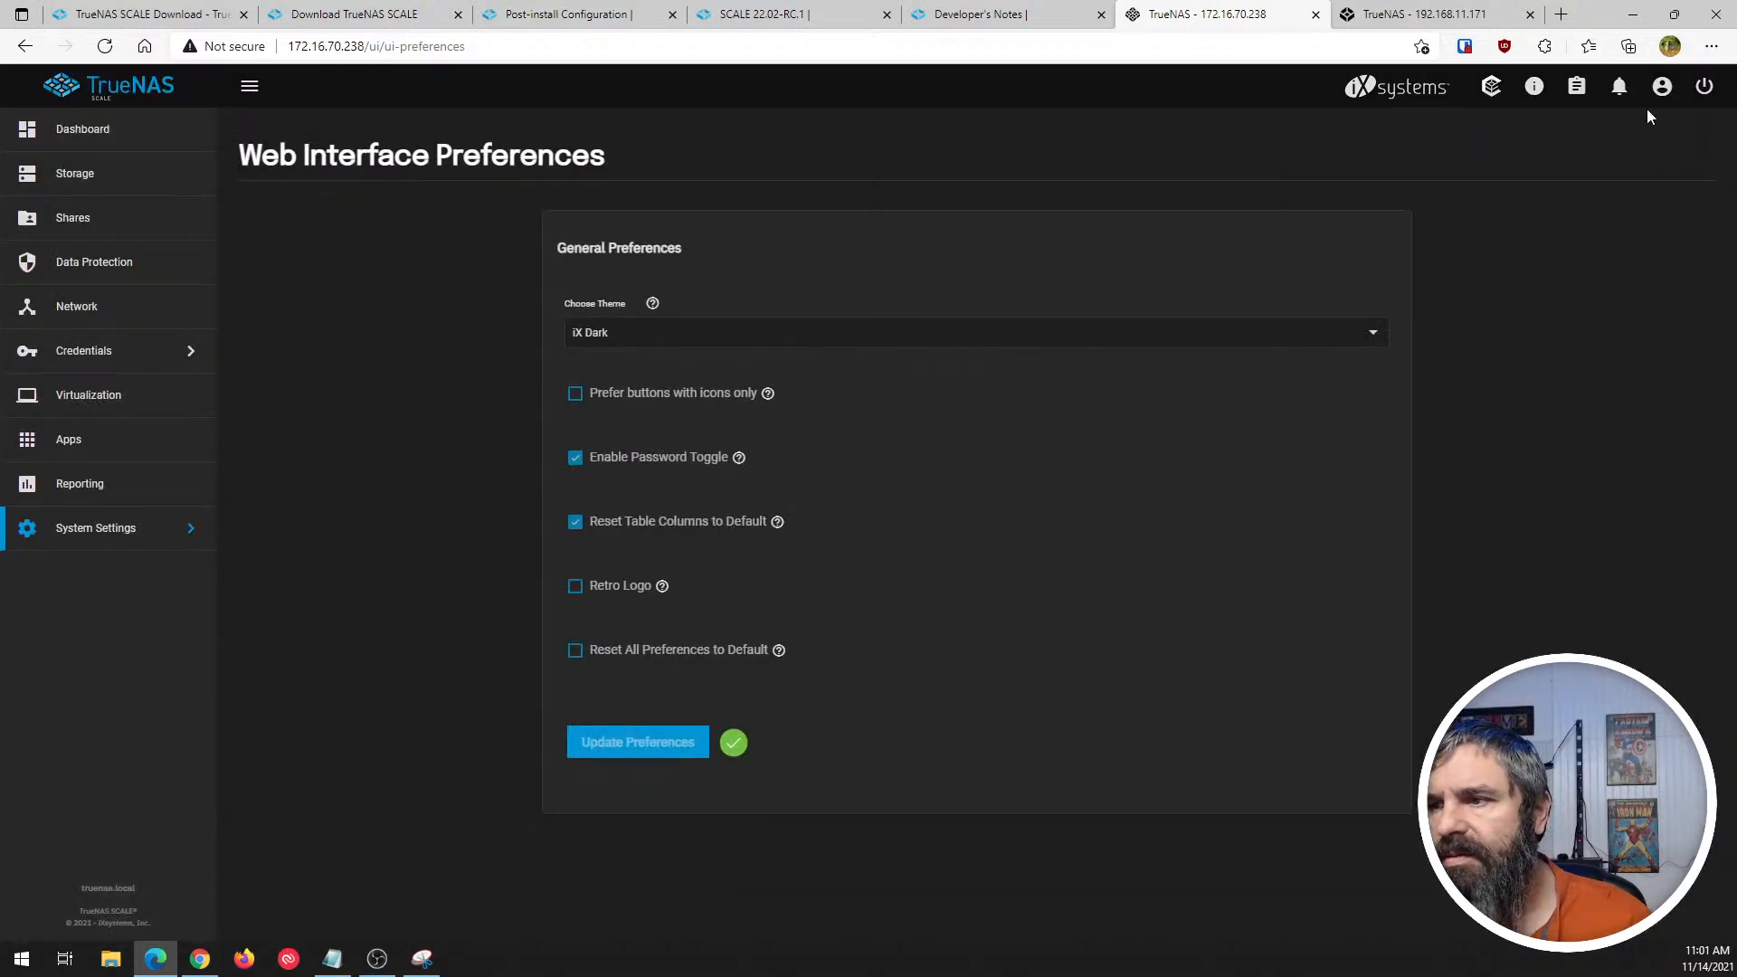
# - View the administrator Change Password dialog, cancel it without changes, and open the API Keys page
pyautogui.click(1662, 86)
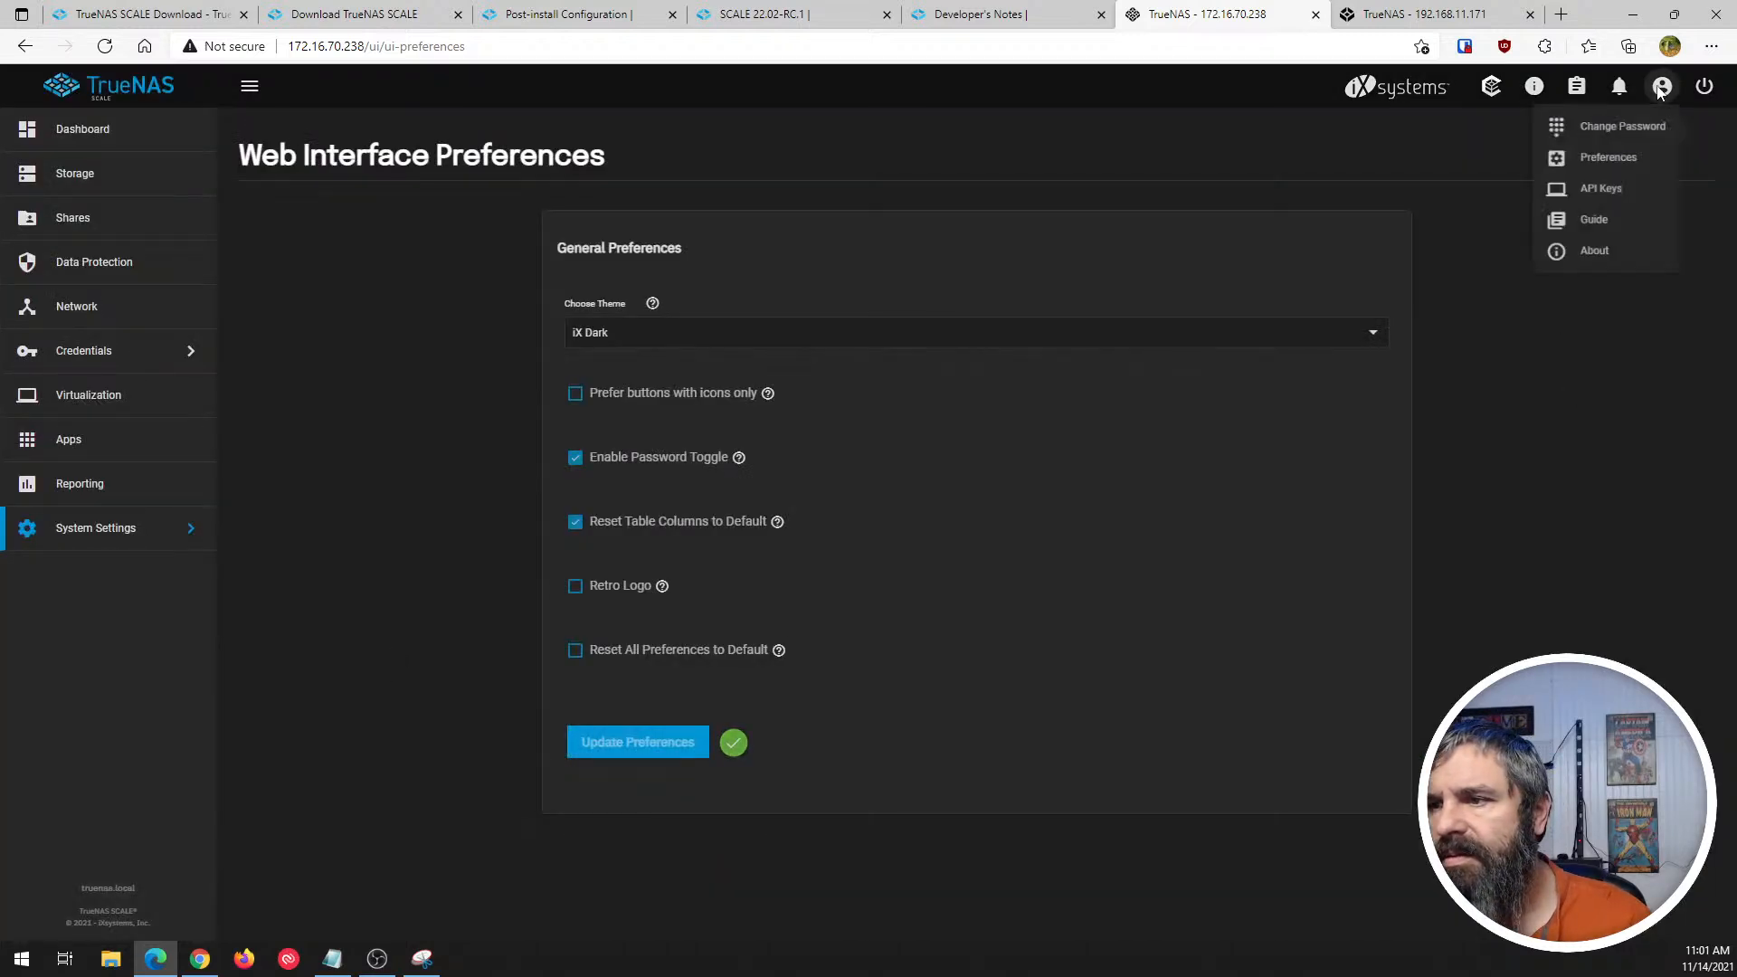
pyautogui.click(1612, 127)
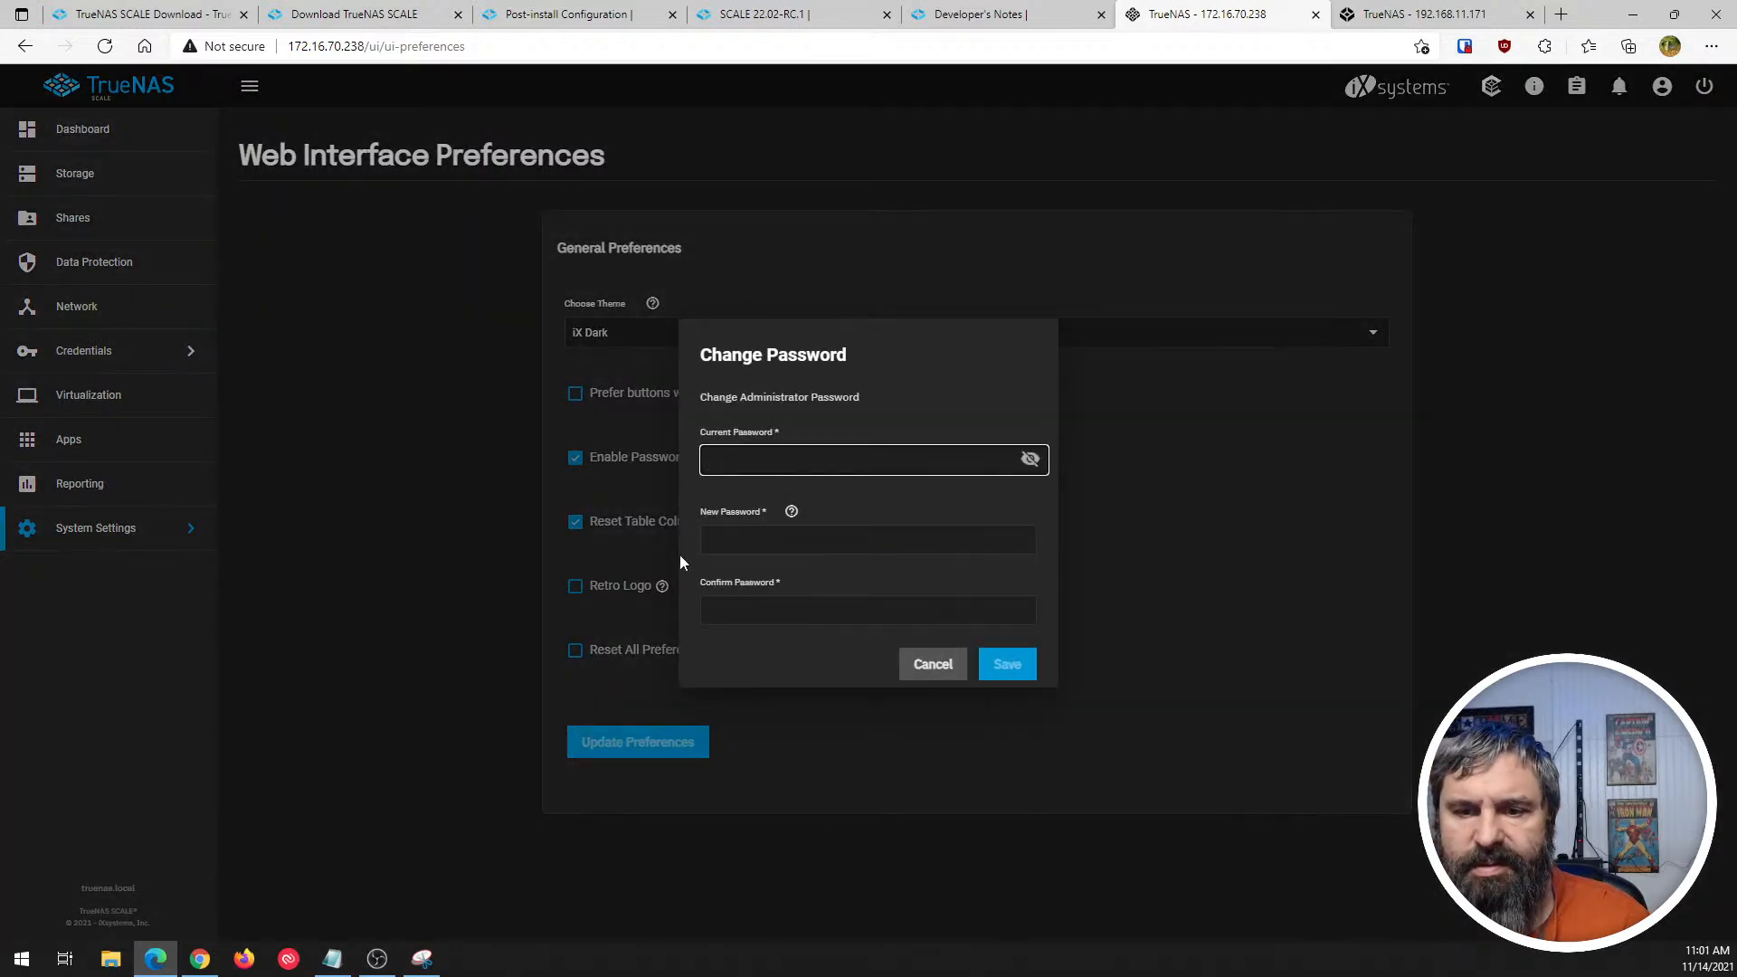
pyautogui.click(932, 667)
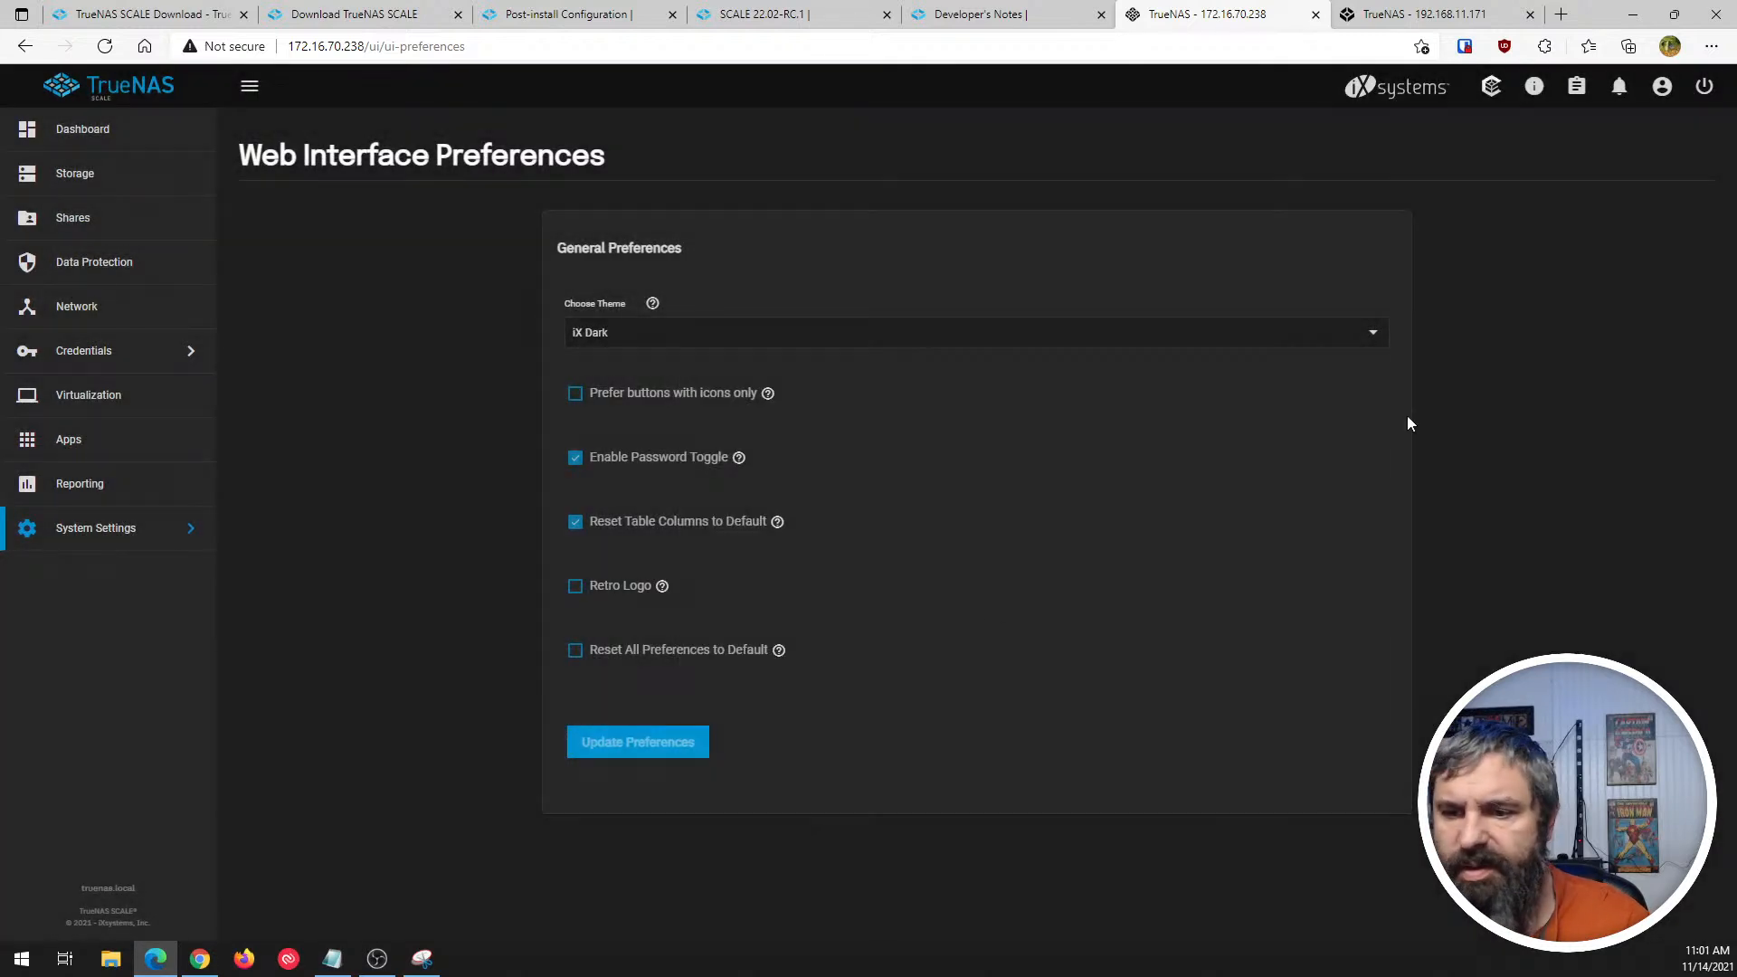
pyautogui.click(1664, 86)
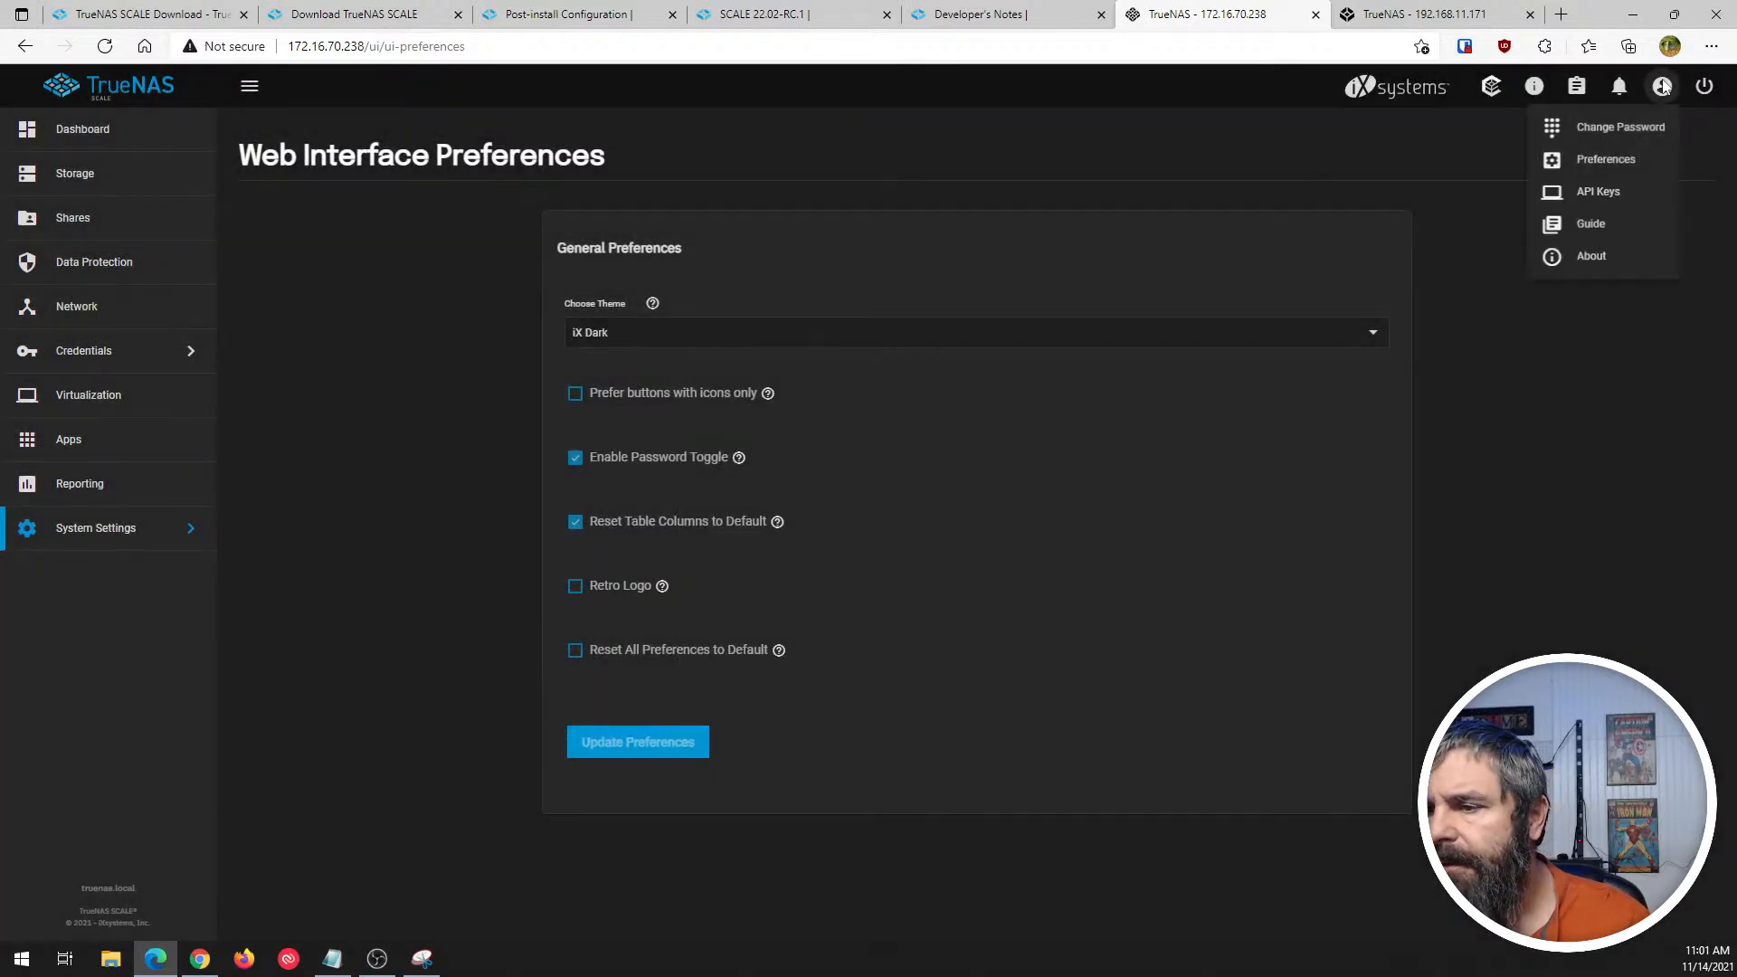
pyautogui.click(1597, 192)
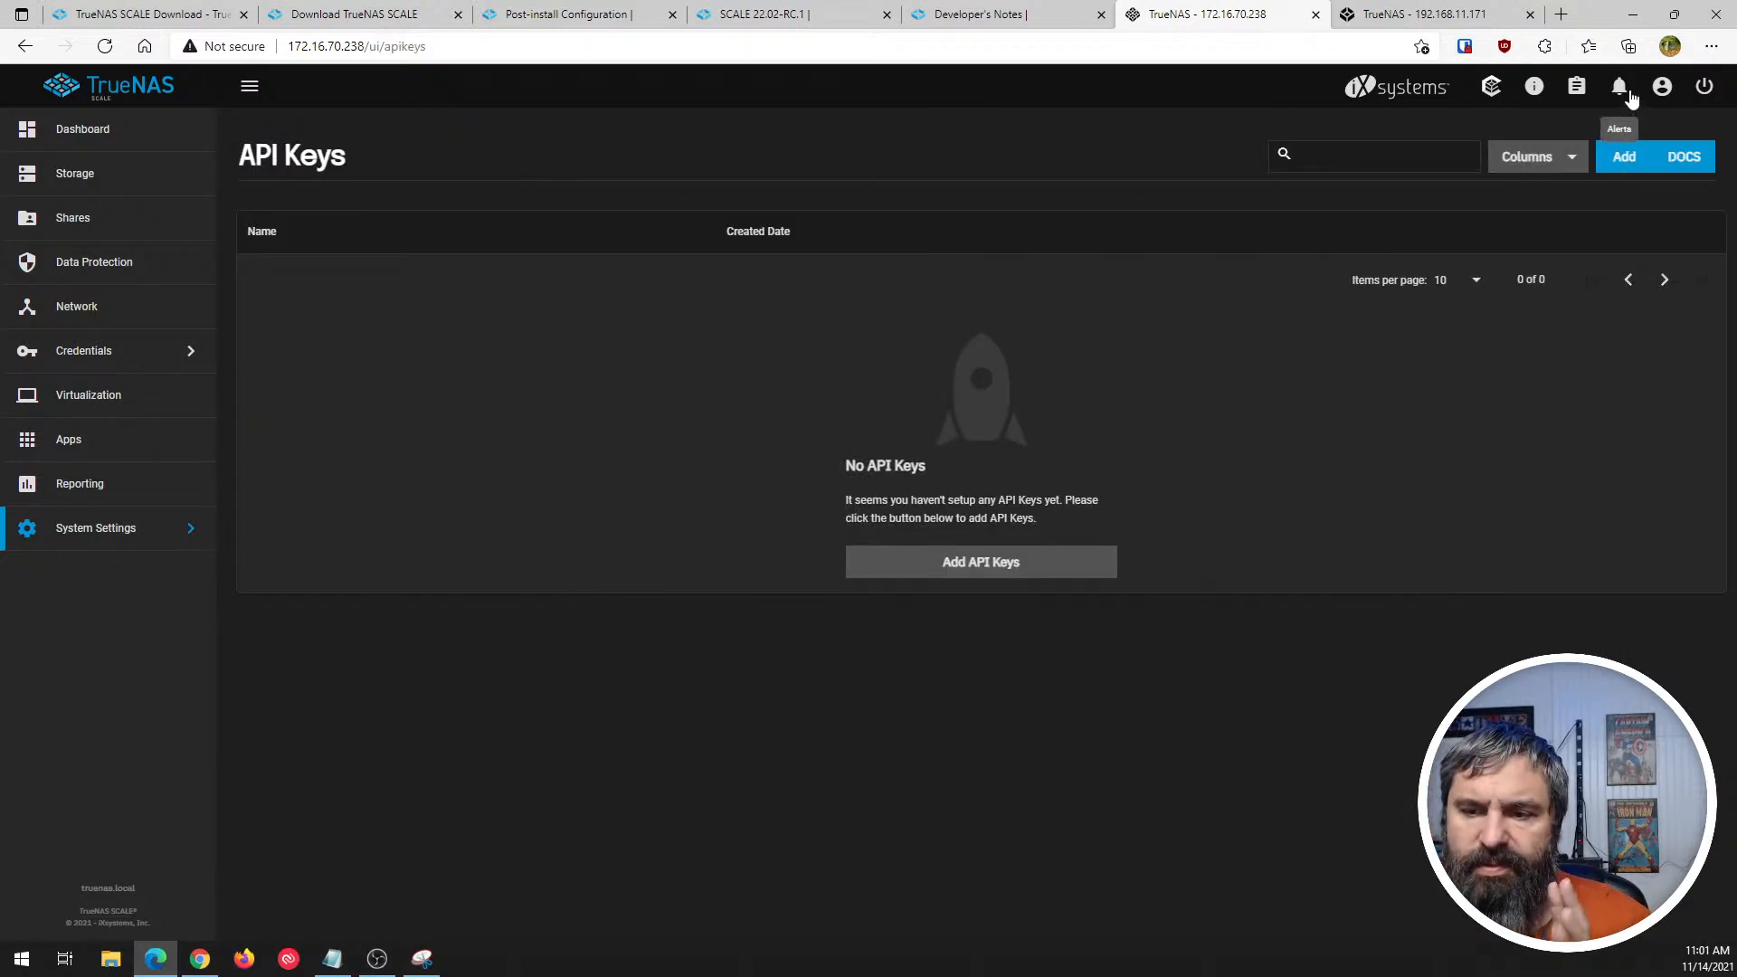
# - Open the Guide from the account options, skim the Documentation Hub page, and close it again
pyautogui.click(1662, 87)
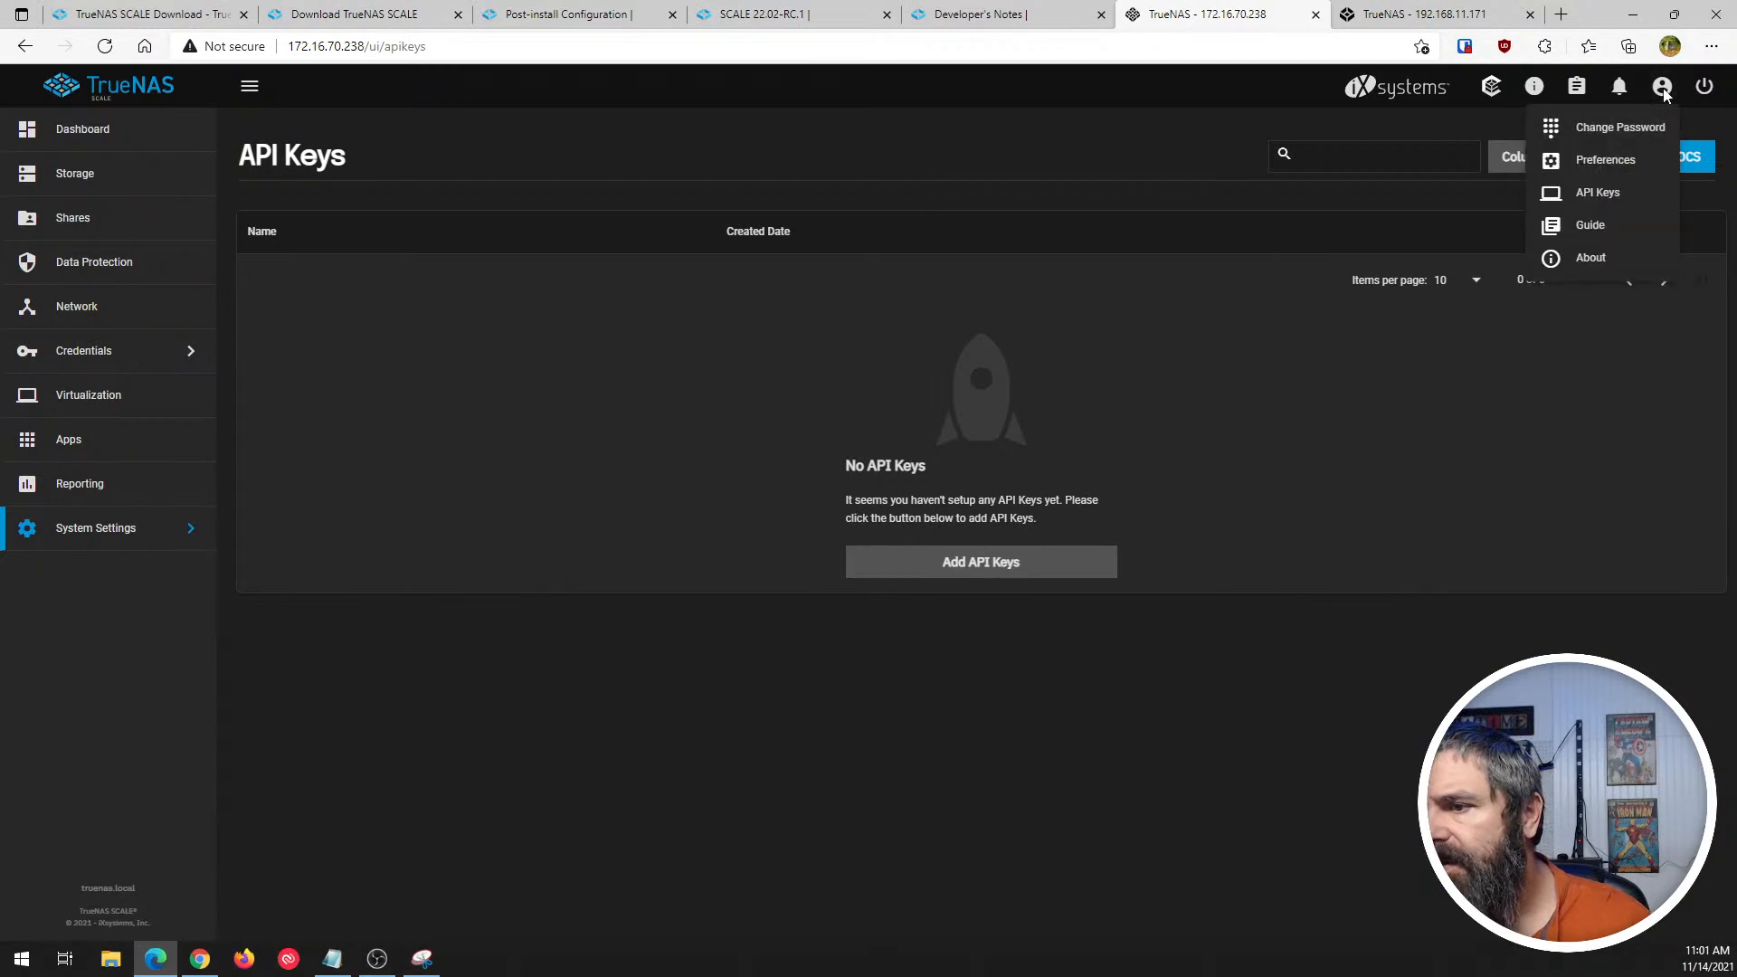
pyautogui.click(1589, 227)
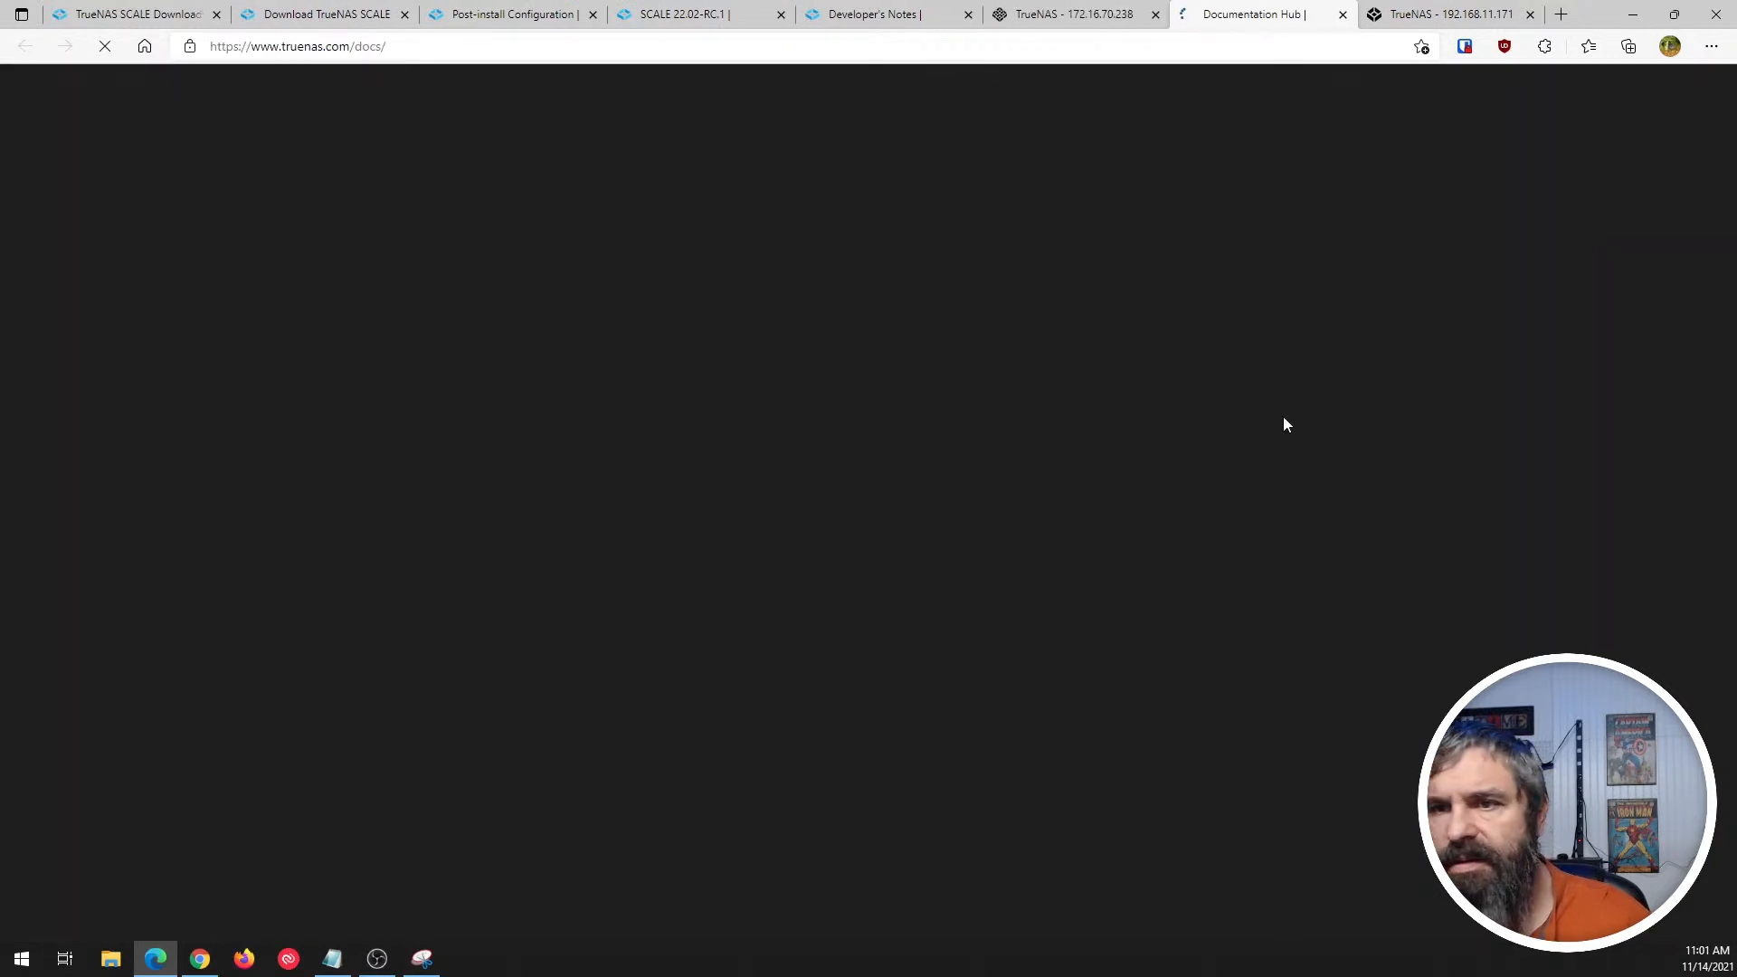
pyautogui.scroll(-3, 701, 298)
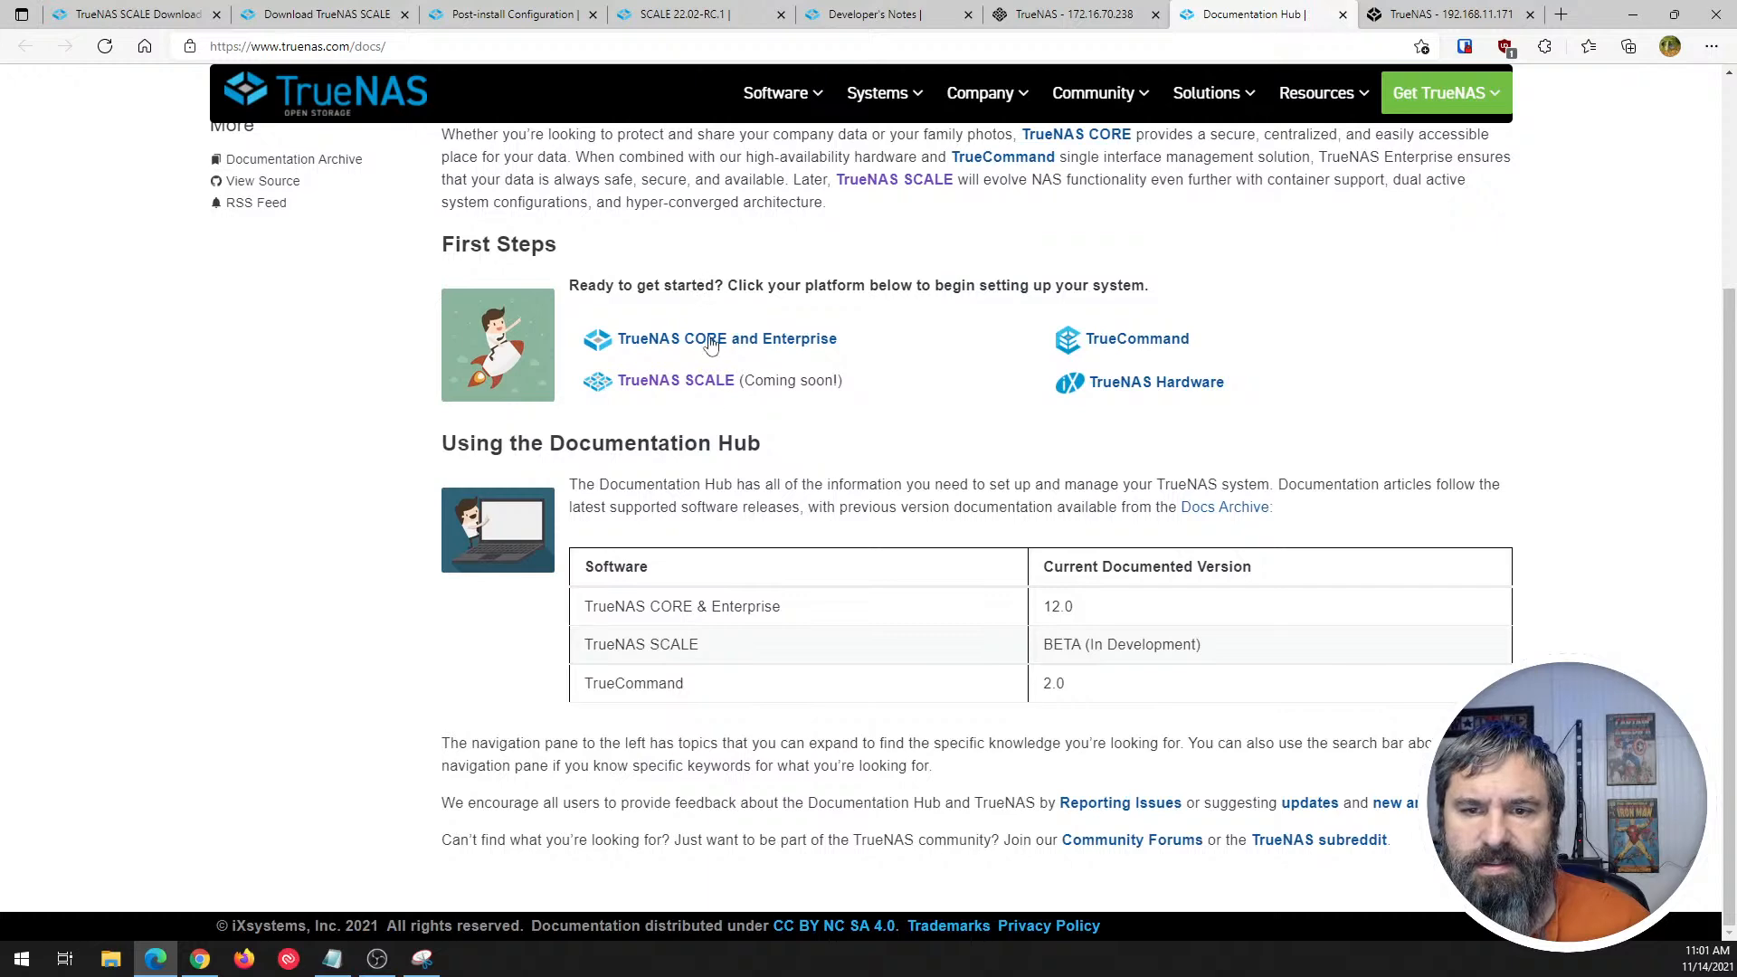
pyautogui.scroll(3, 873, 561)
pyautogui.click(1342, 14)
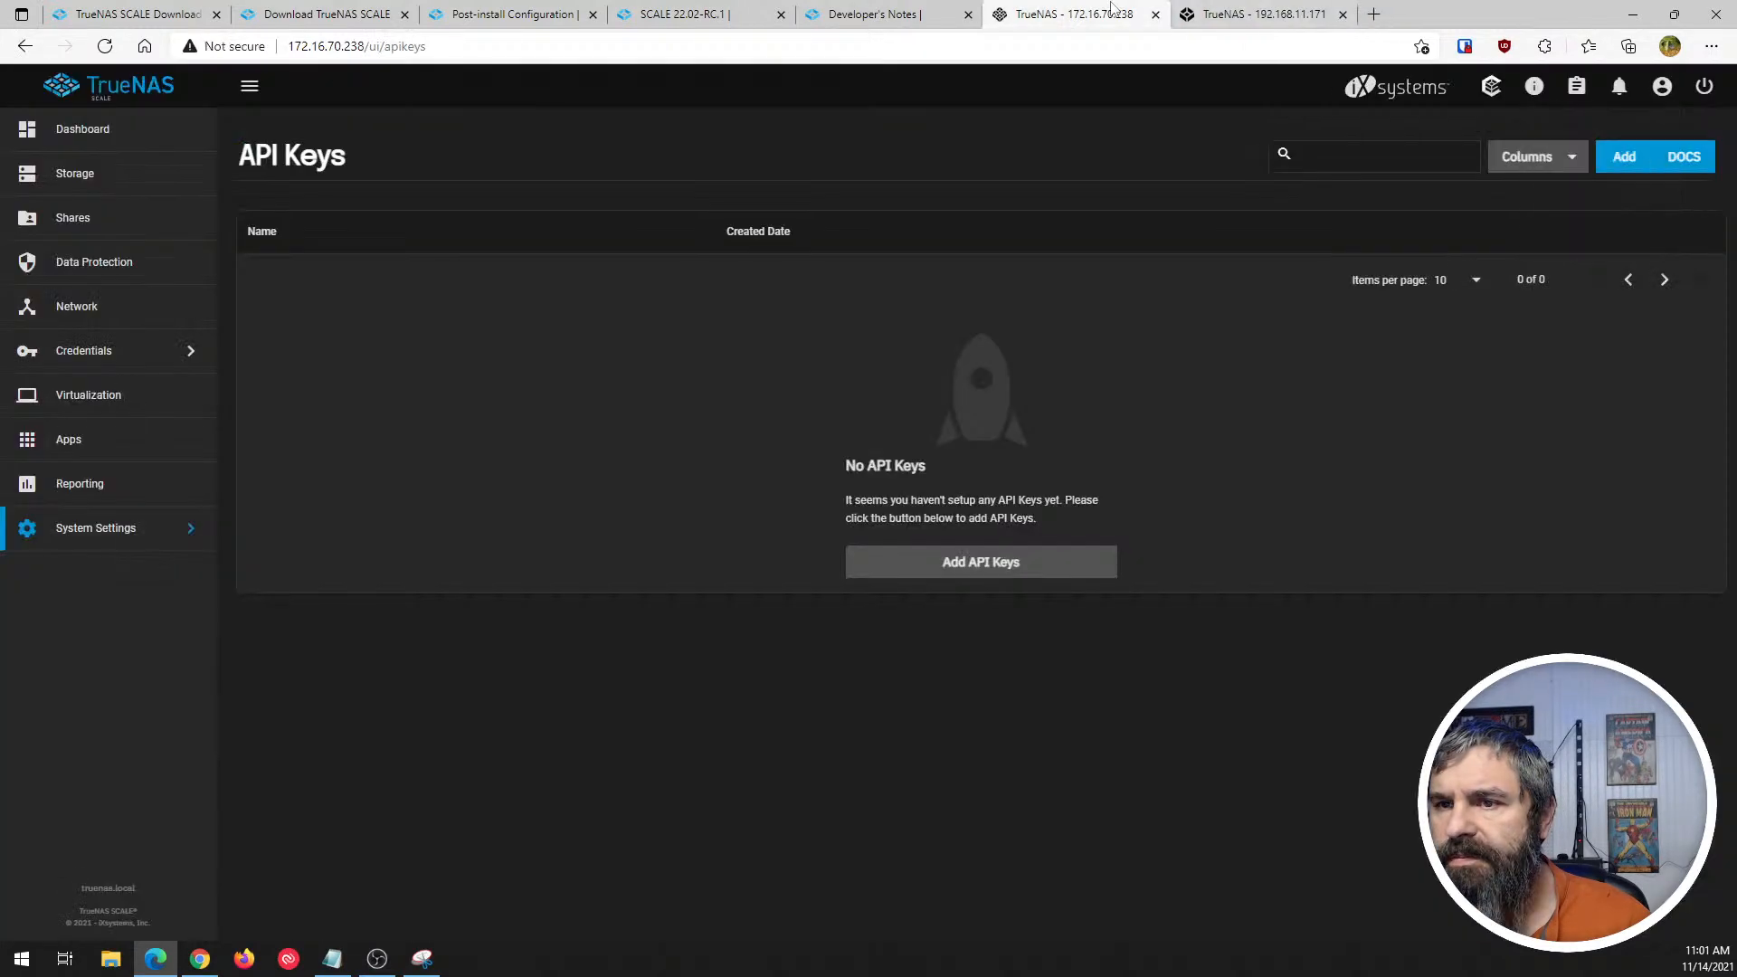
# - View the About information and dismiss it, then briefly open and close the documentation for the API Keys page
pyautogui.click(1662, 85)
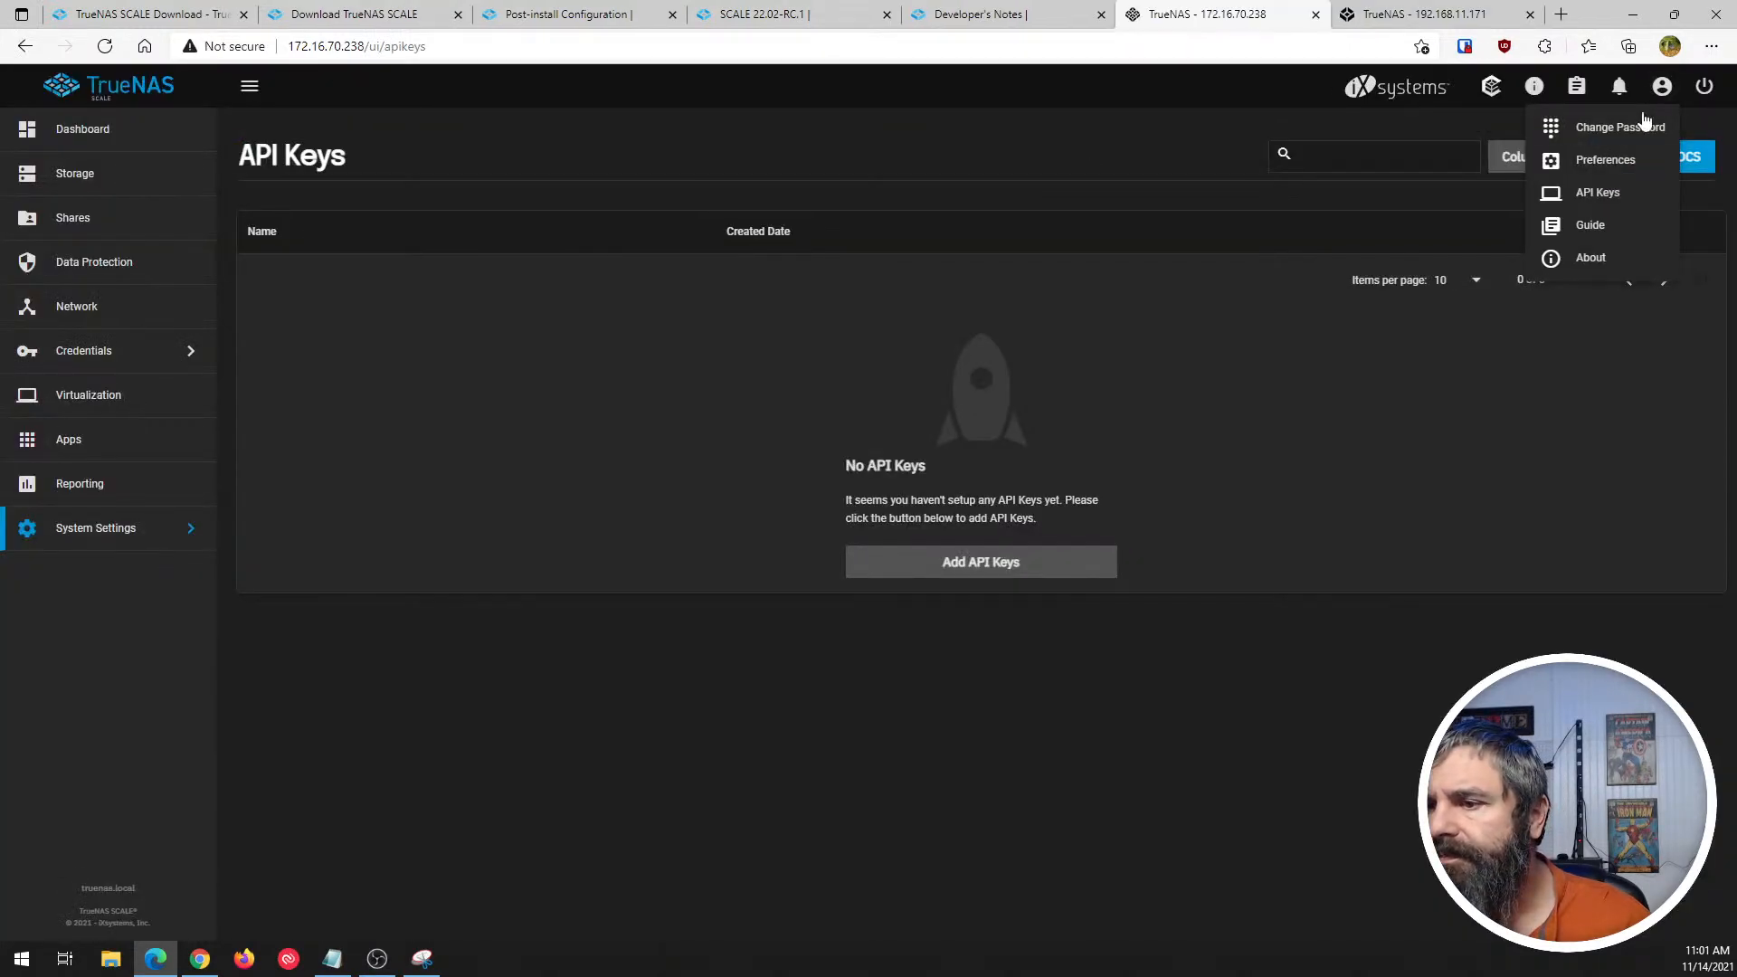
pyautogui.click(1591, 259)
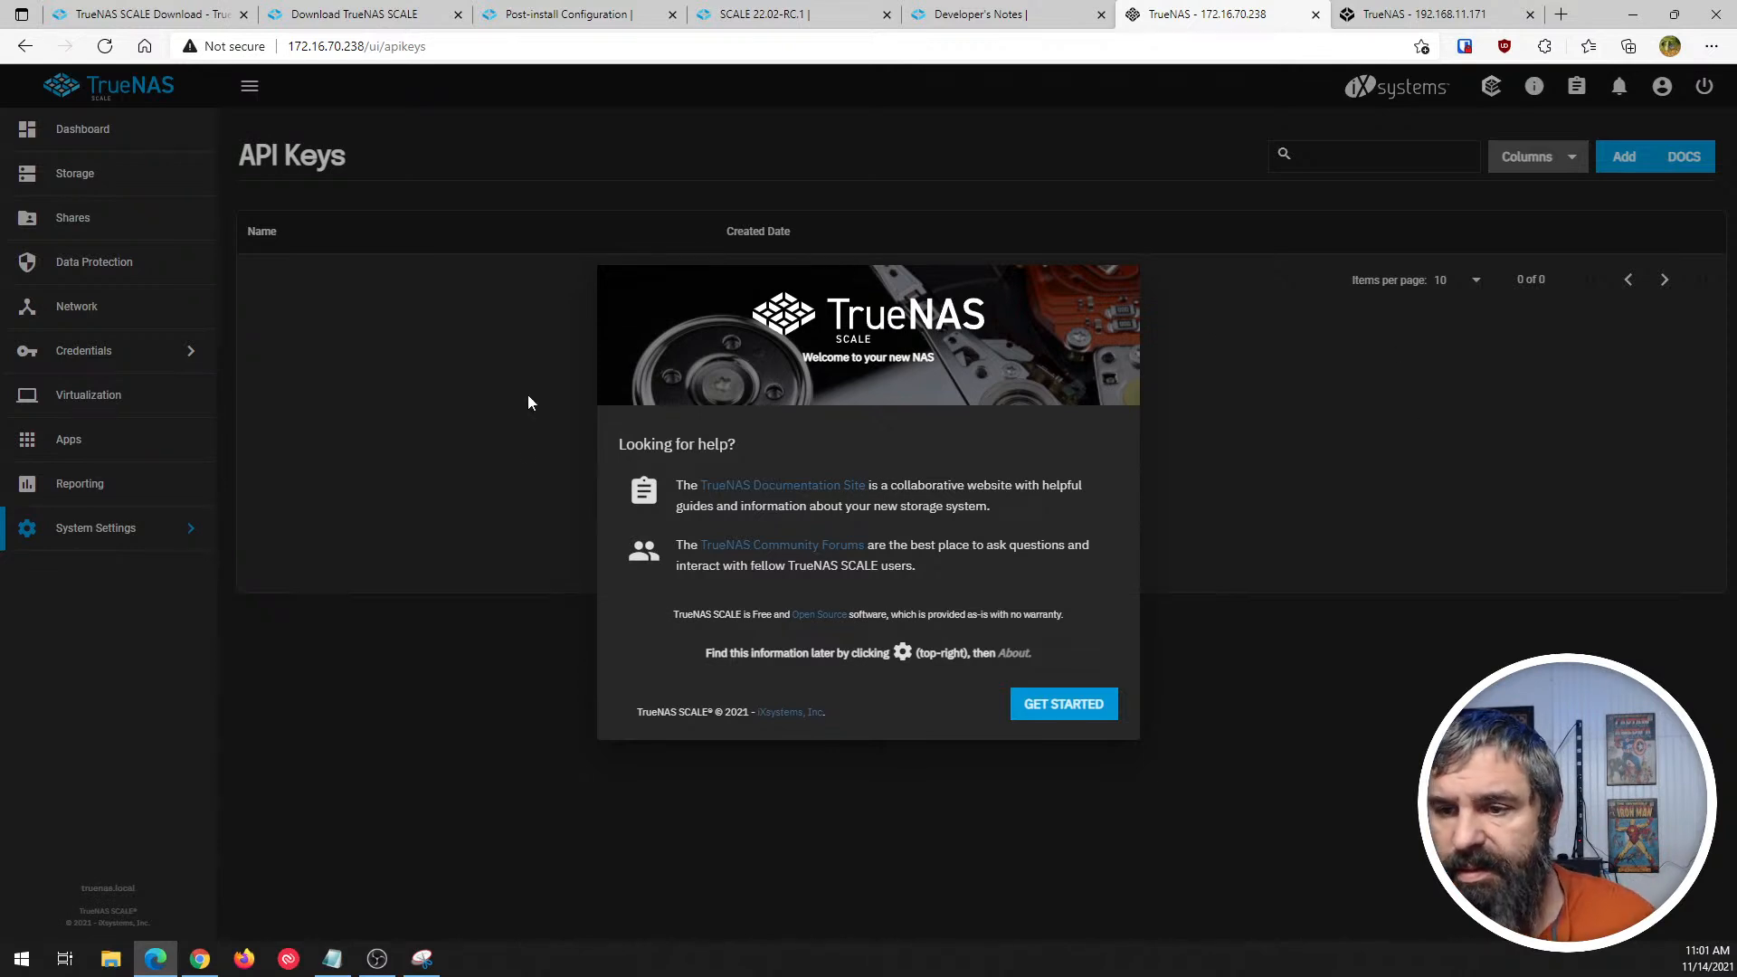
pyautogui.click(1066, 709)
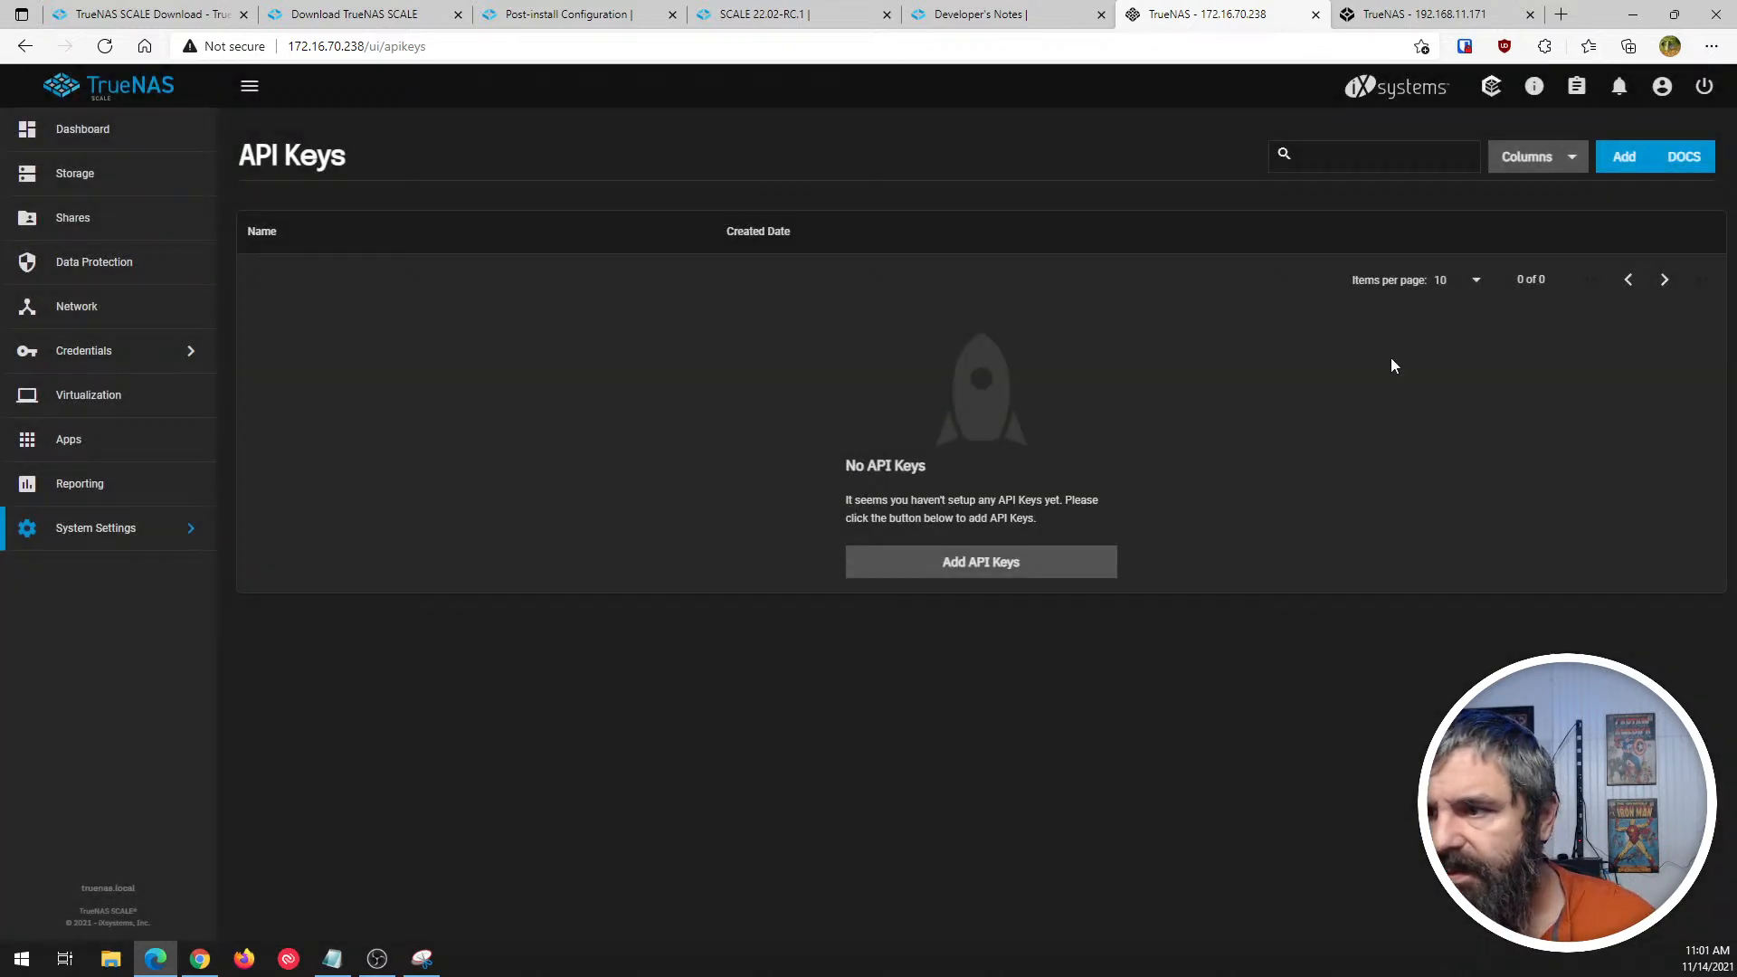
pyautogui.click(1677, 155)
pyautogui.click(1339, 14)
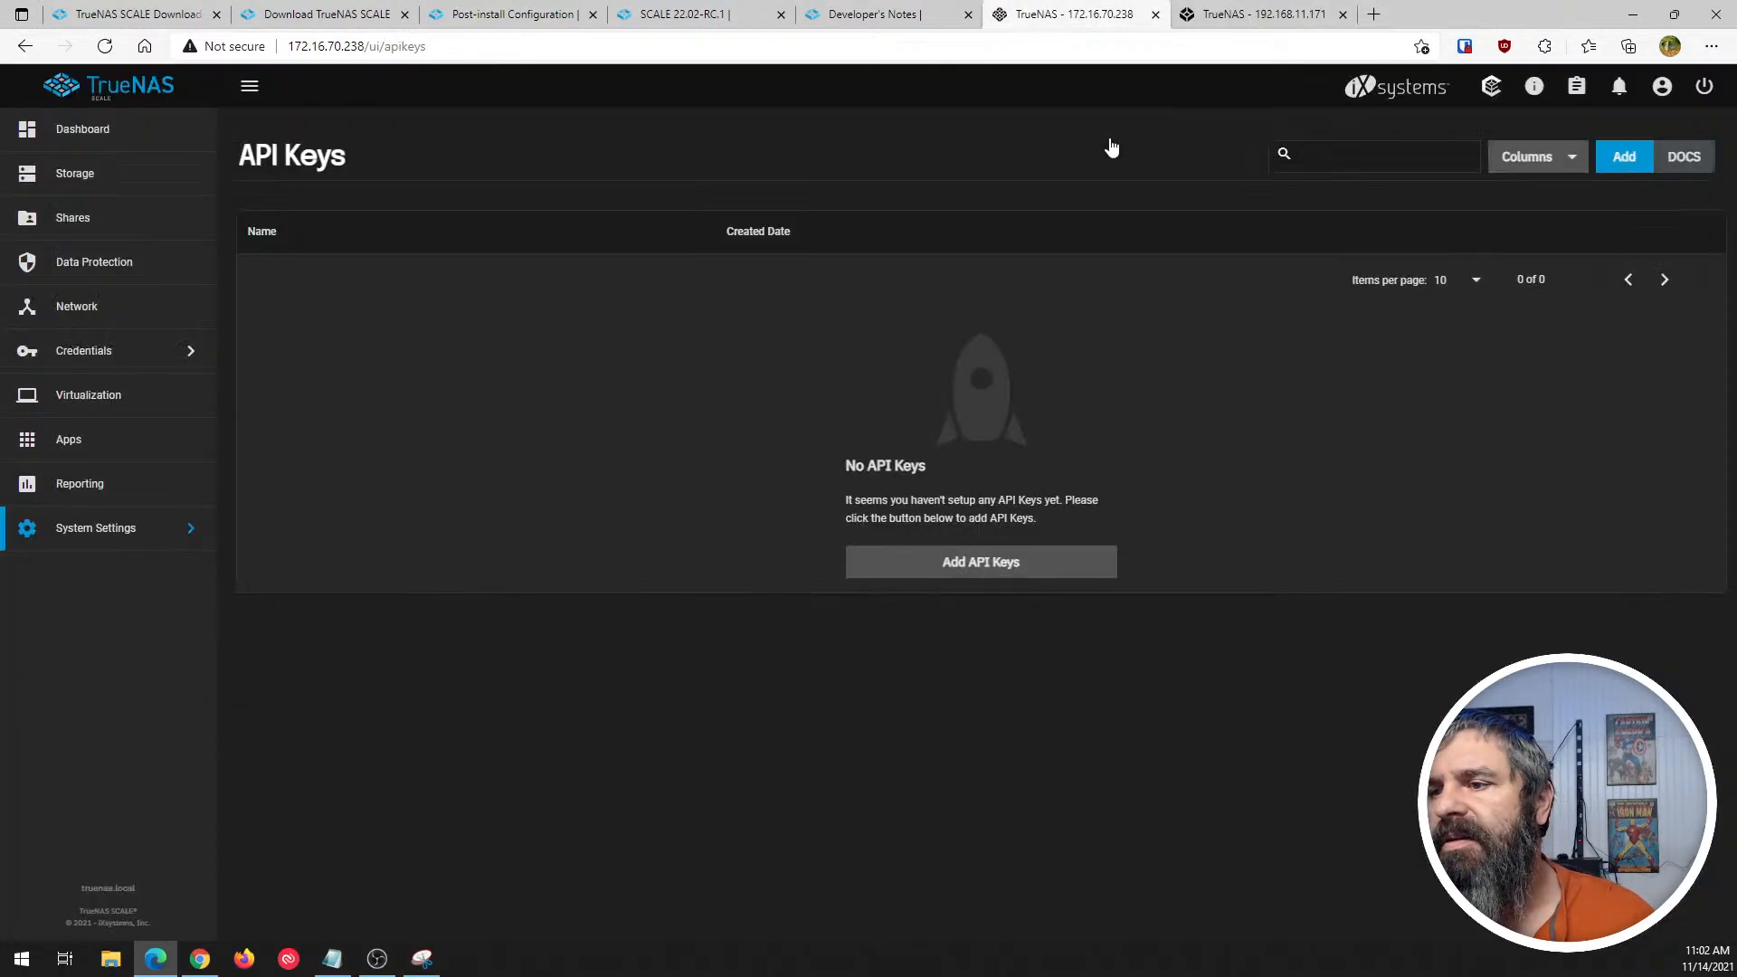
# - View the available power options without choosing one, then return to the Dashboard and look over its widgets
pyautogui.click(1705, 87)
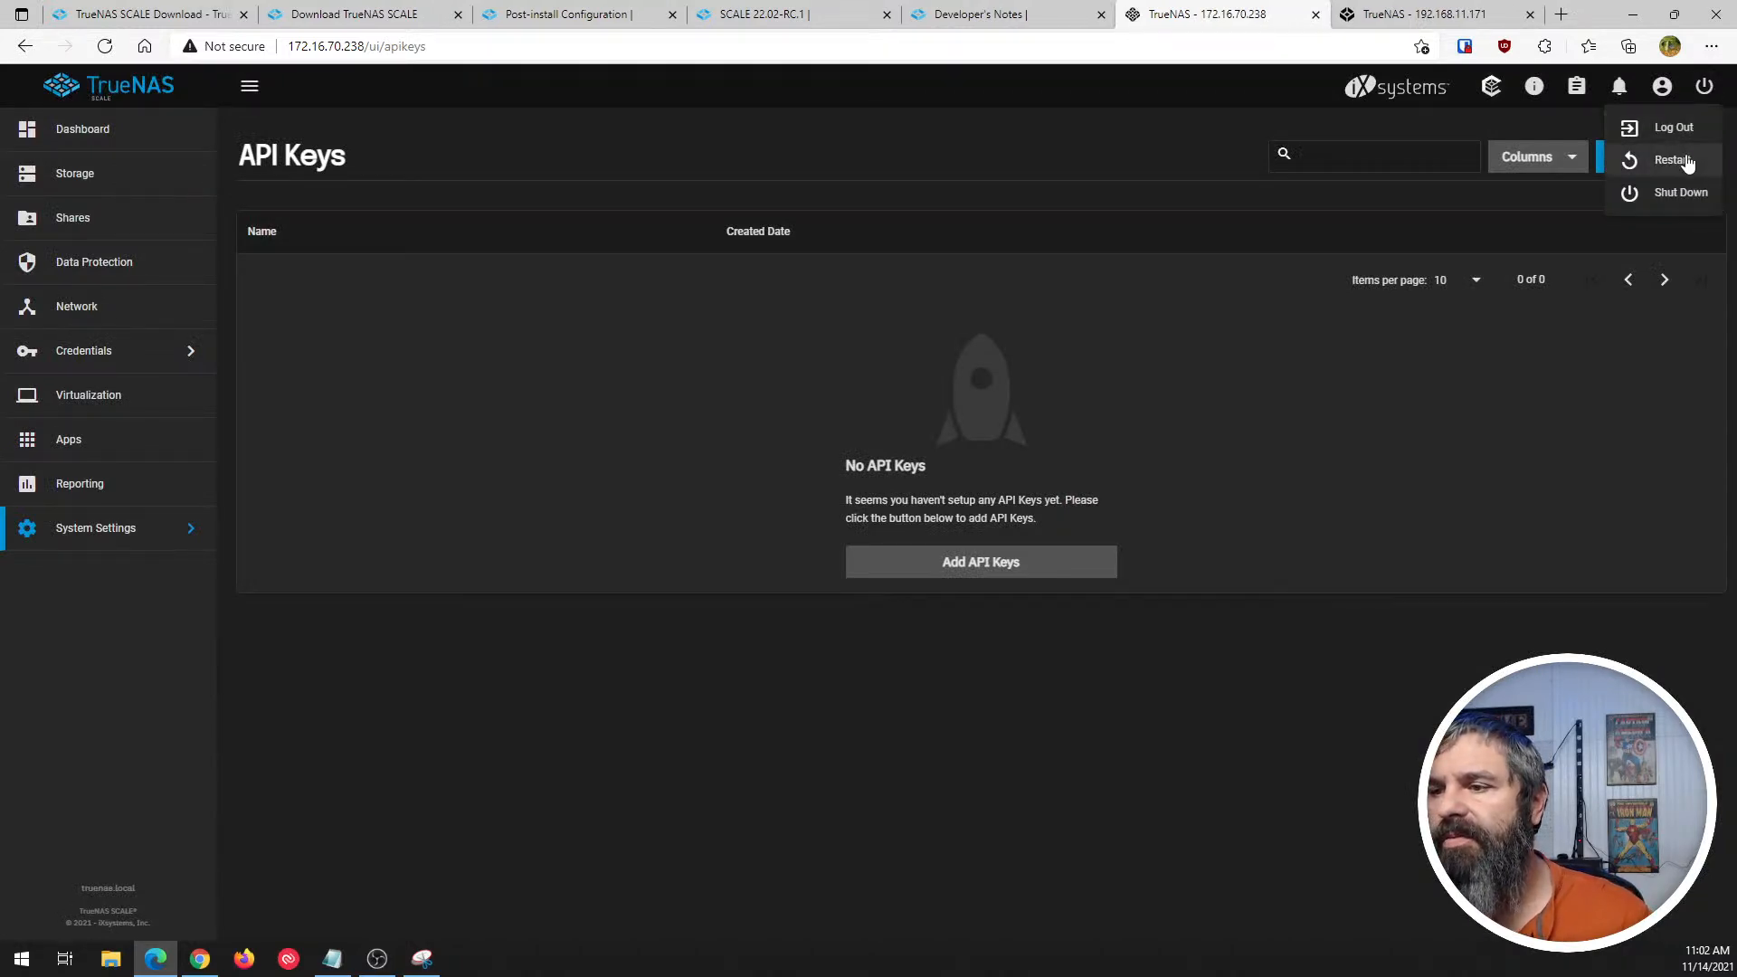
pyautogui.click(1017, 249)
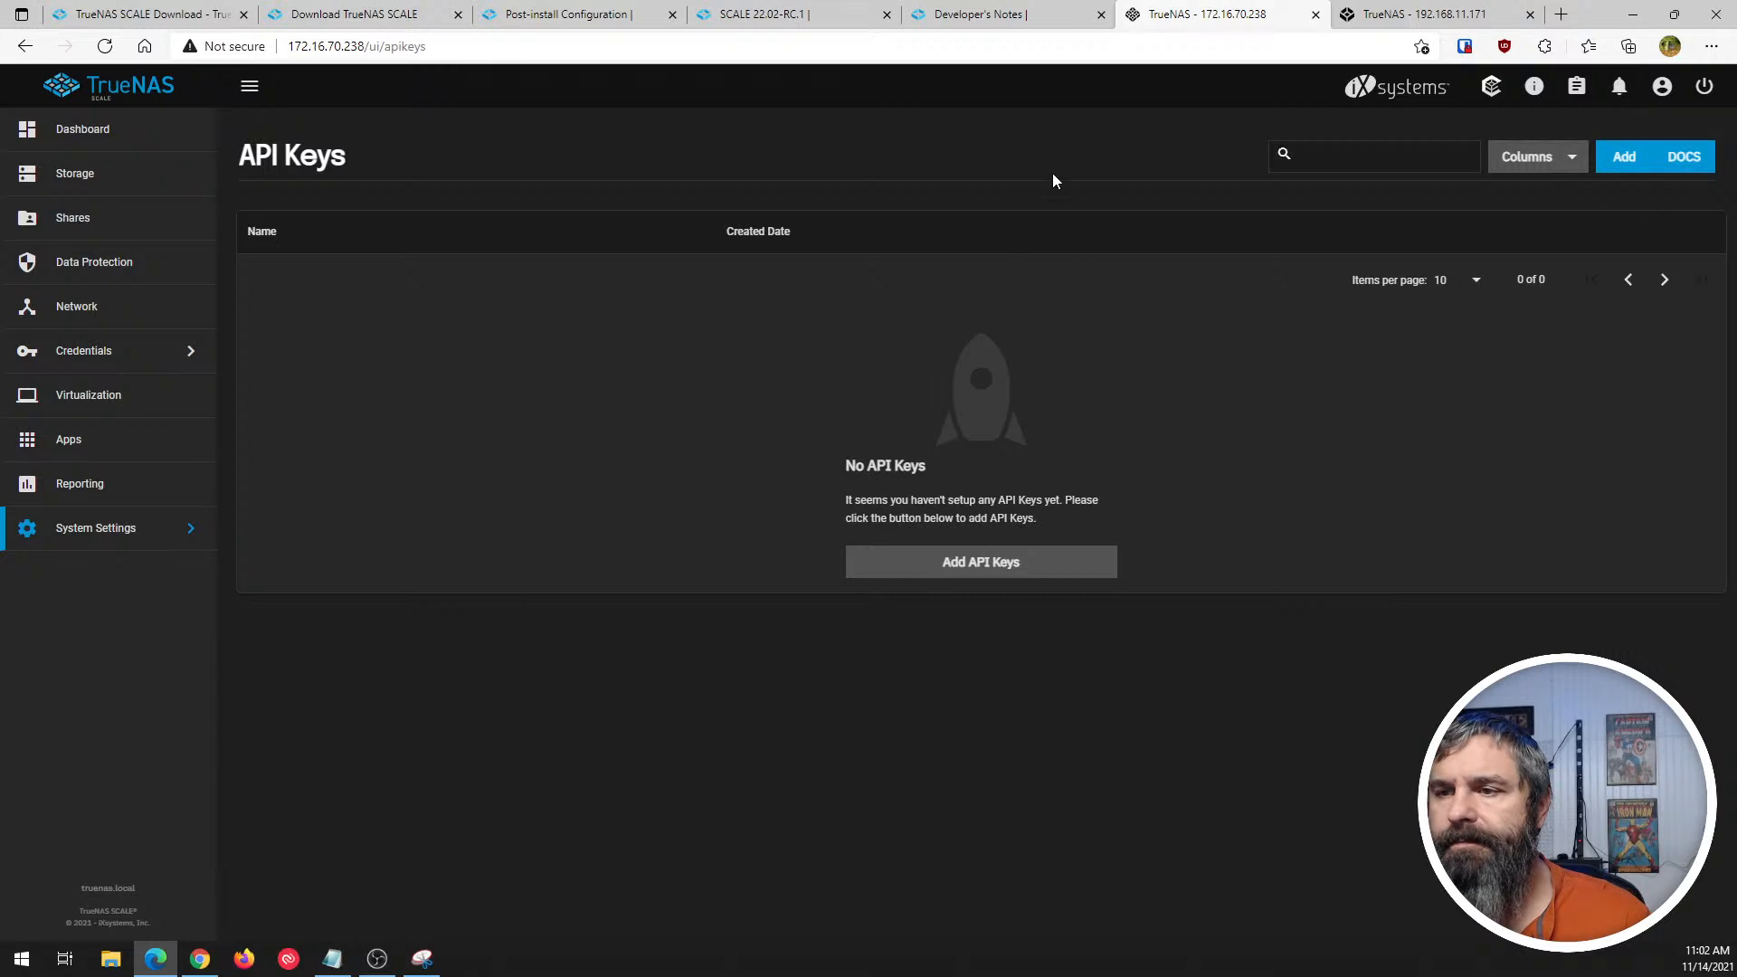
pyautogui.click(117, 135)
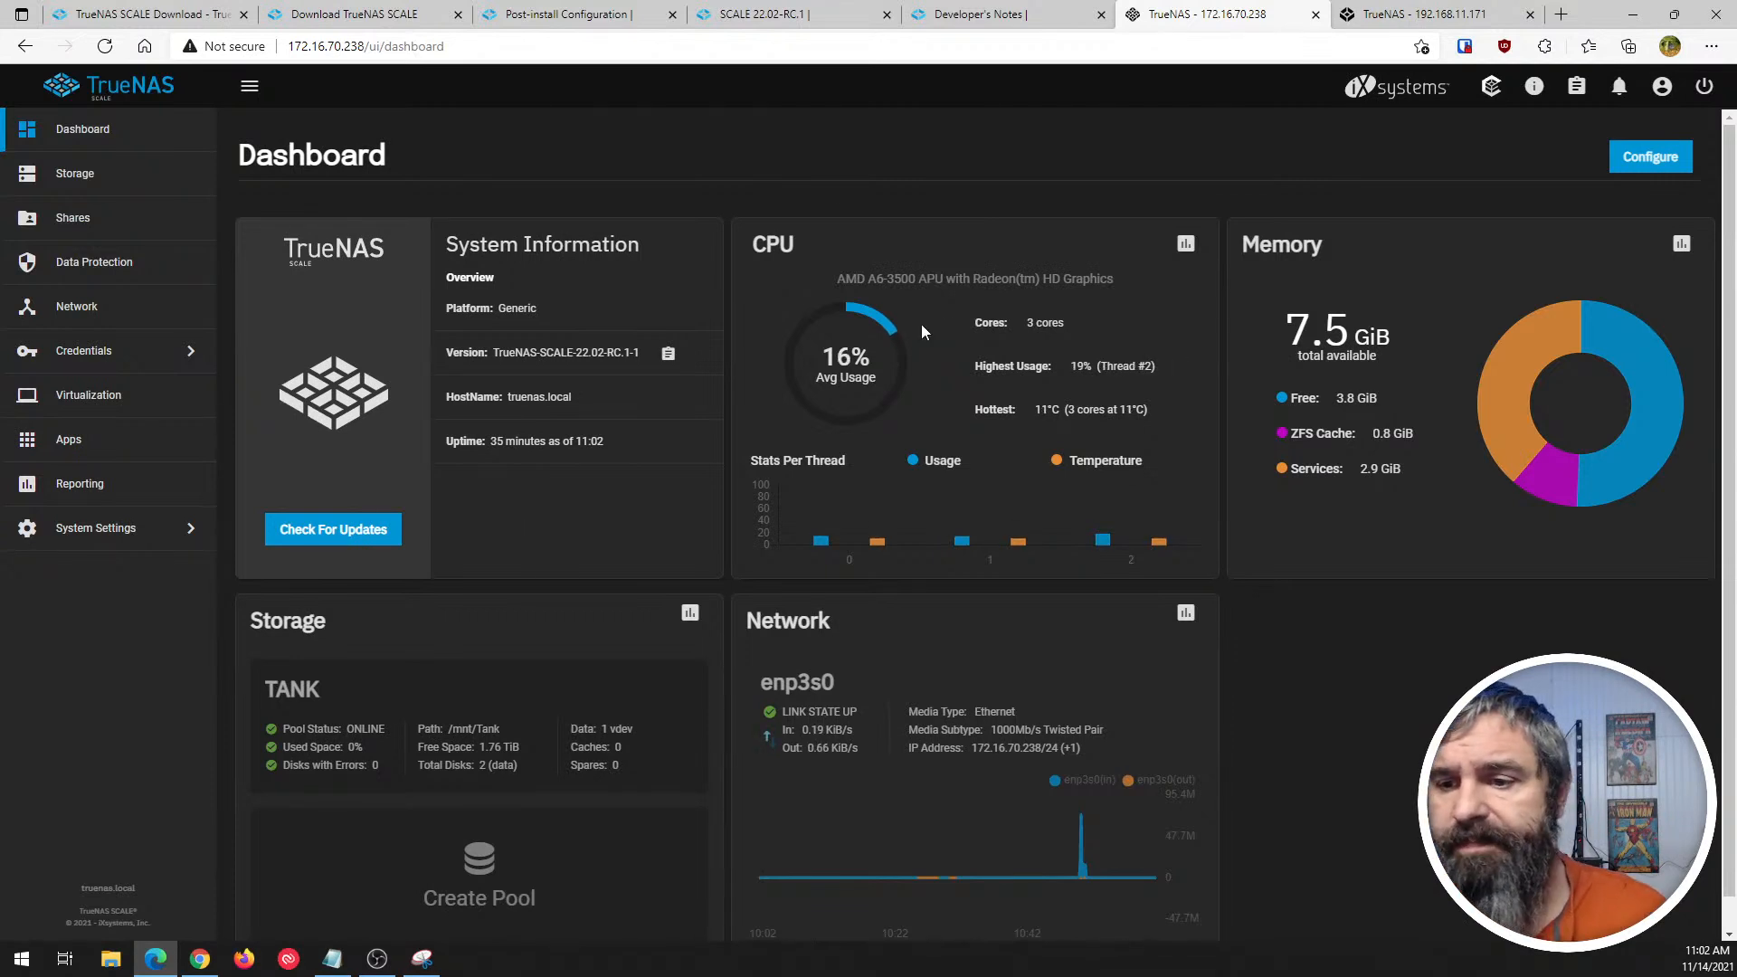
pyautogui.scroll(-1, 925, 493)
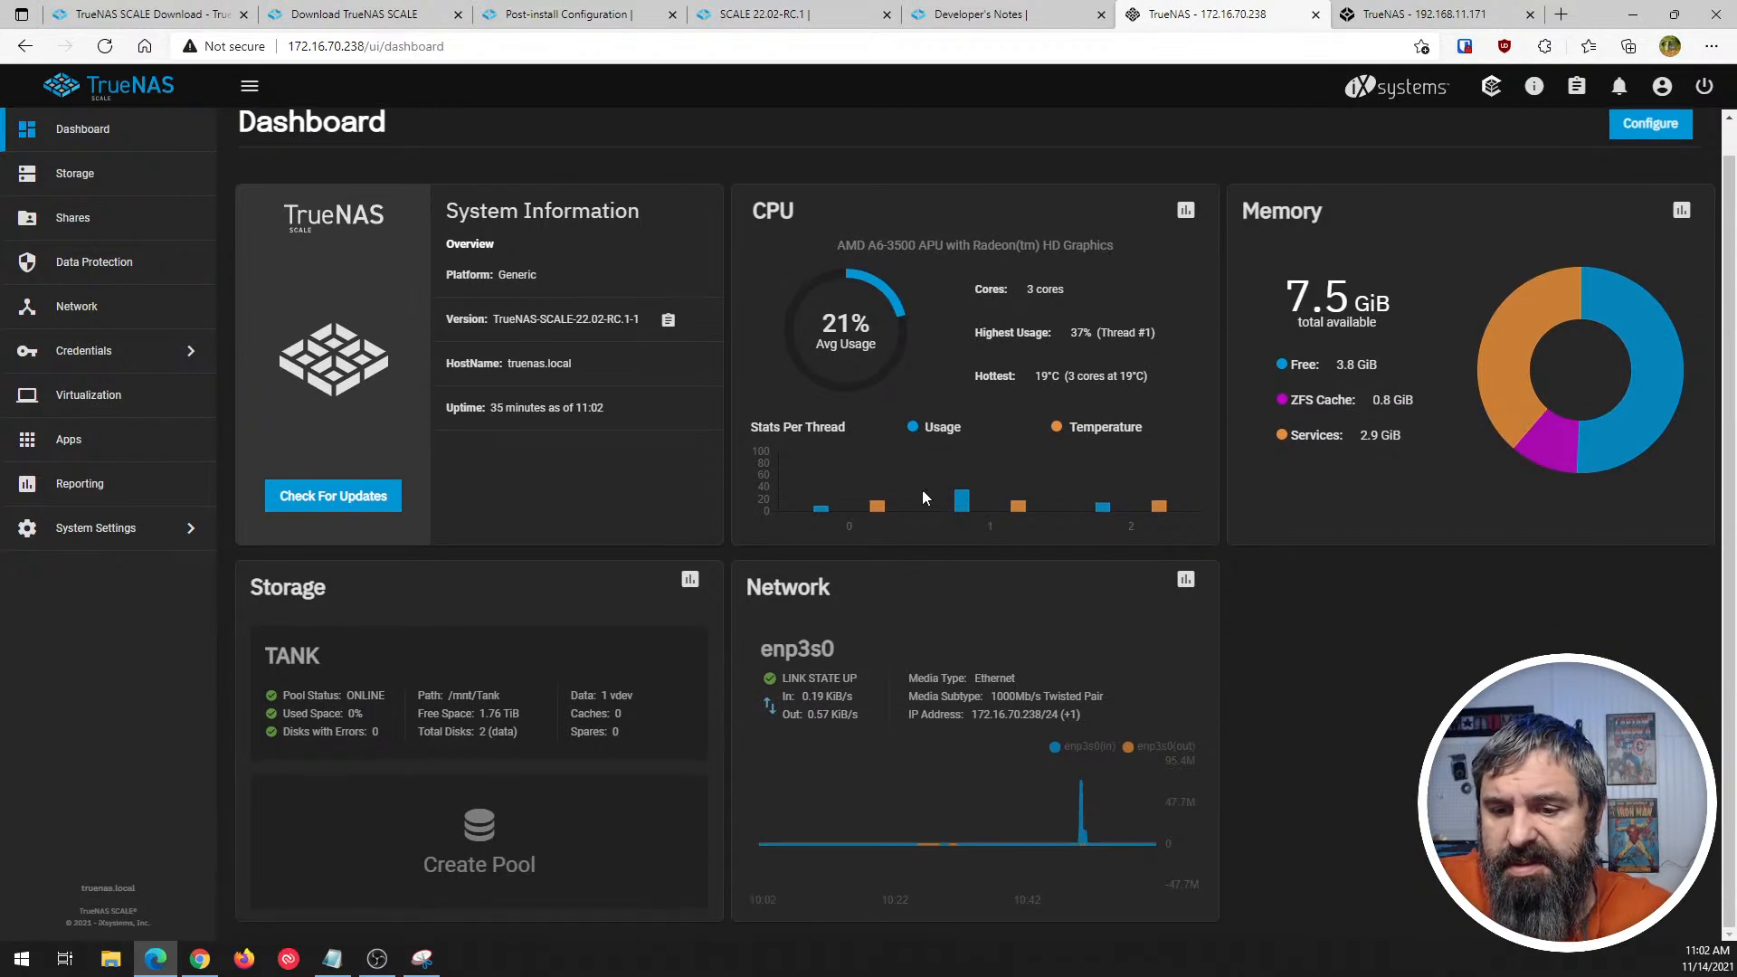
pyautogui.scroll(1, 608, 597)
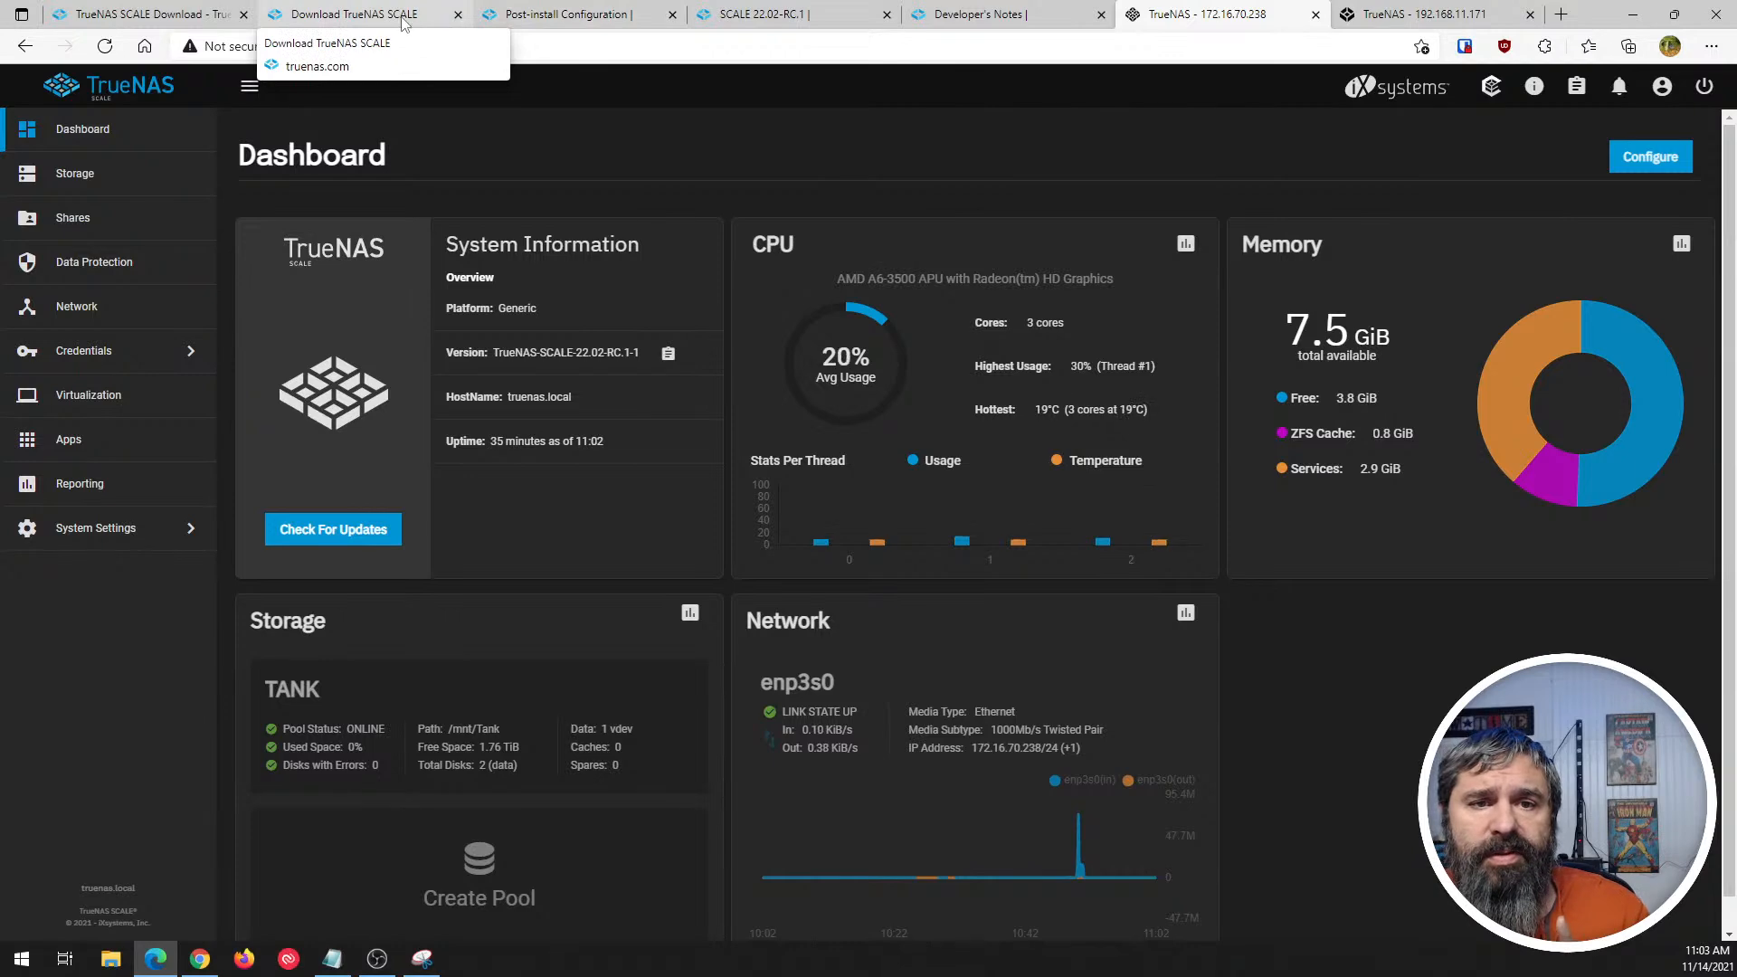
# - Switch to the open Post-install Configuration documentation and open the SCALE Hardware Guide from the Introduction section
pyautogui.click(523, 12)
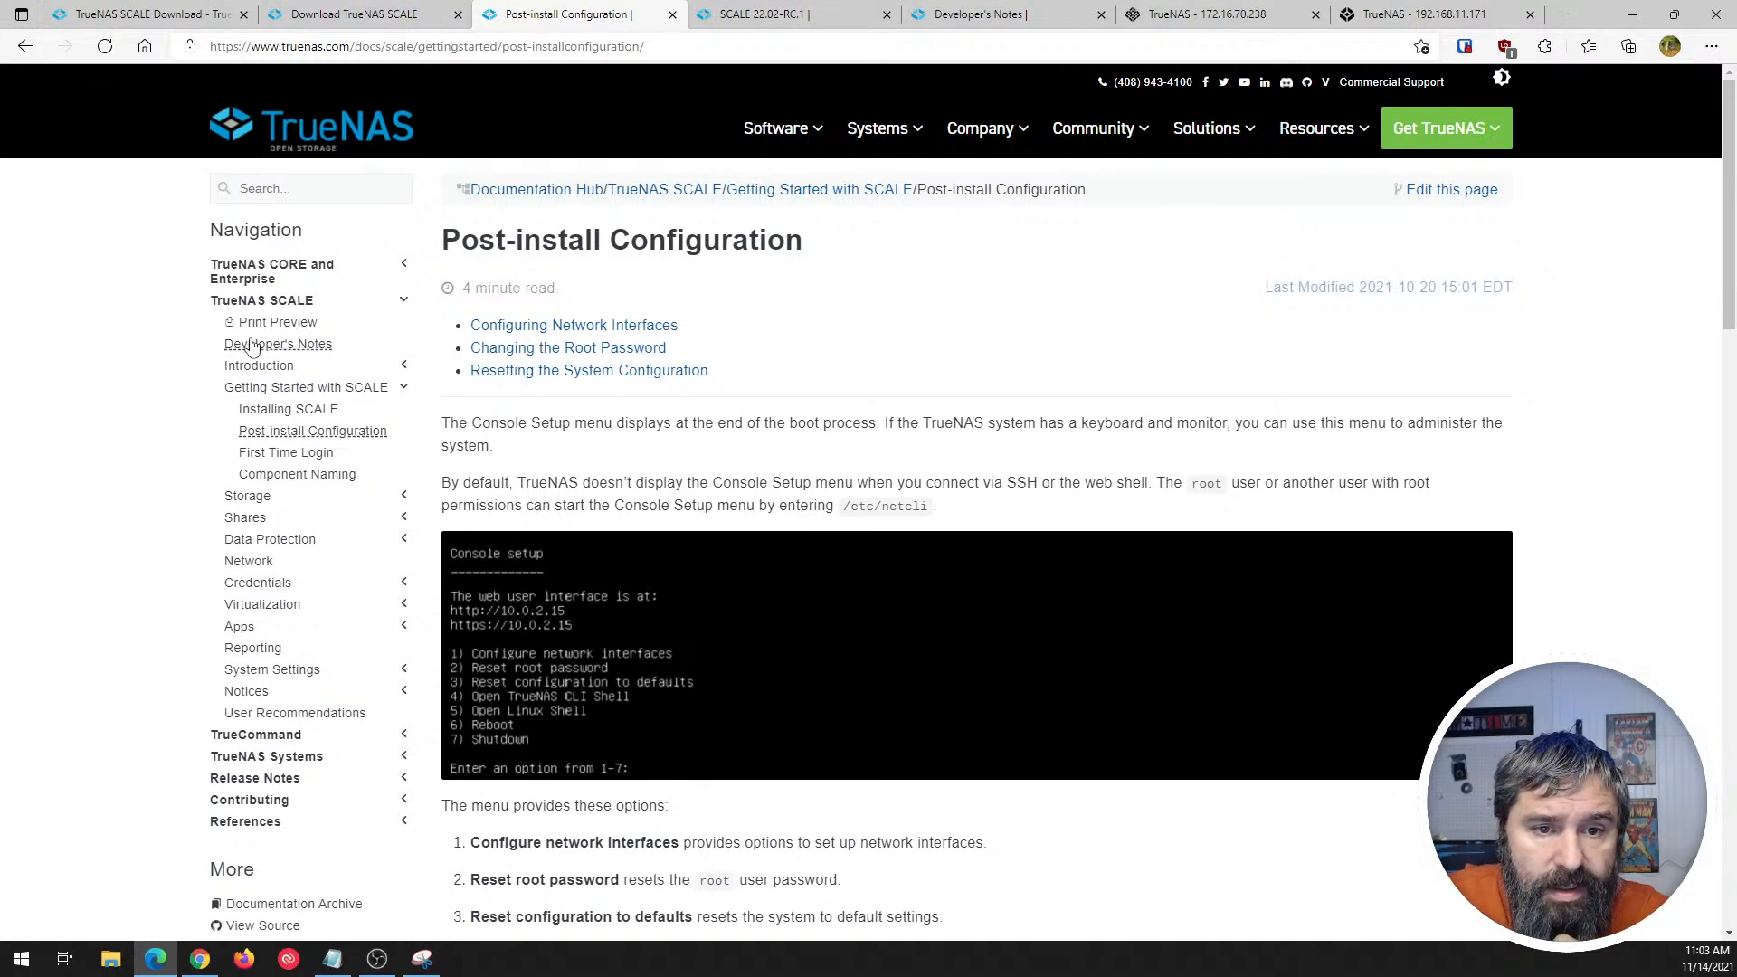
pyautogui.click(245, 367)
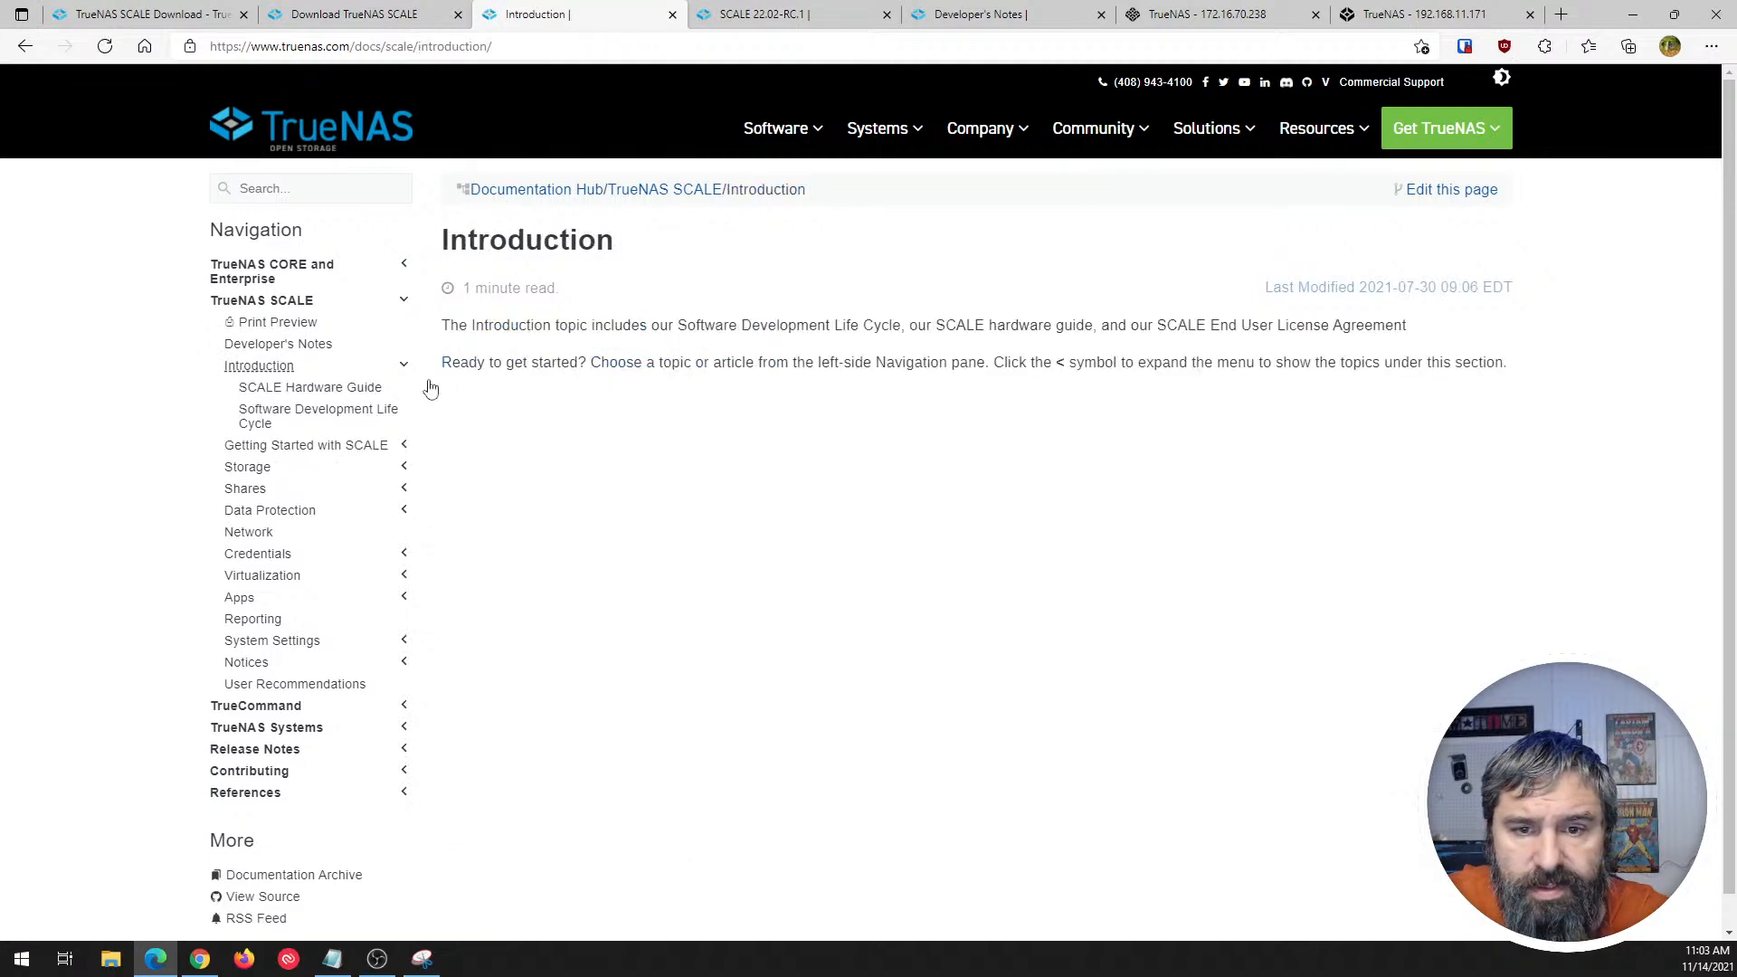
pyautogui.click(276, 389)
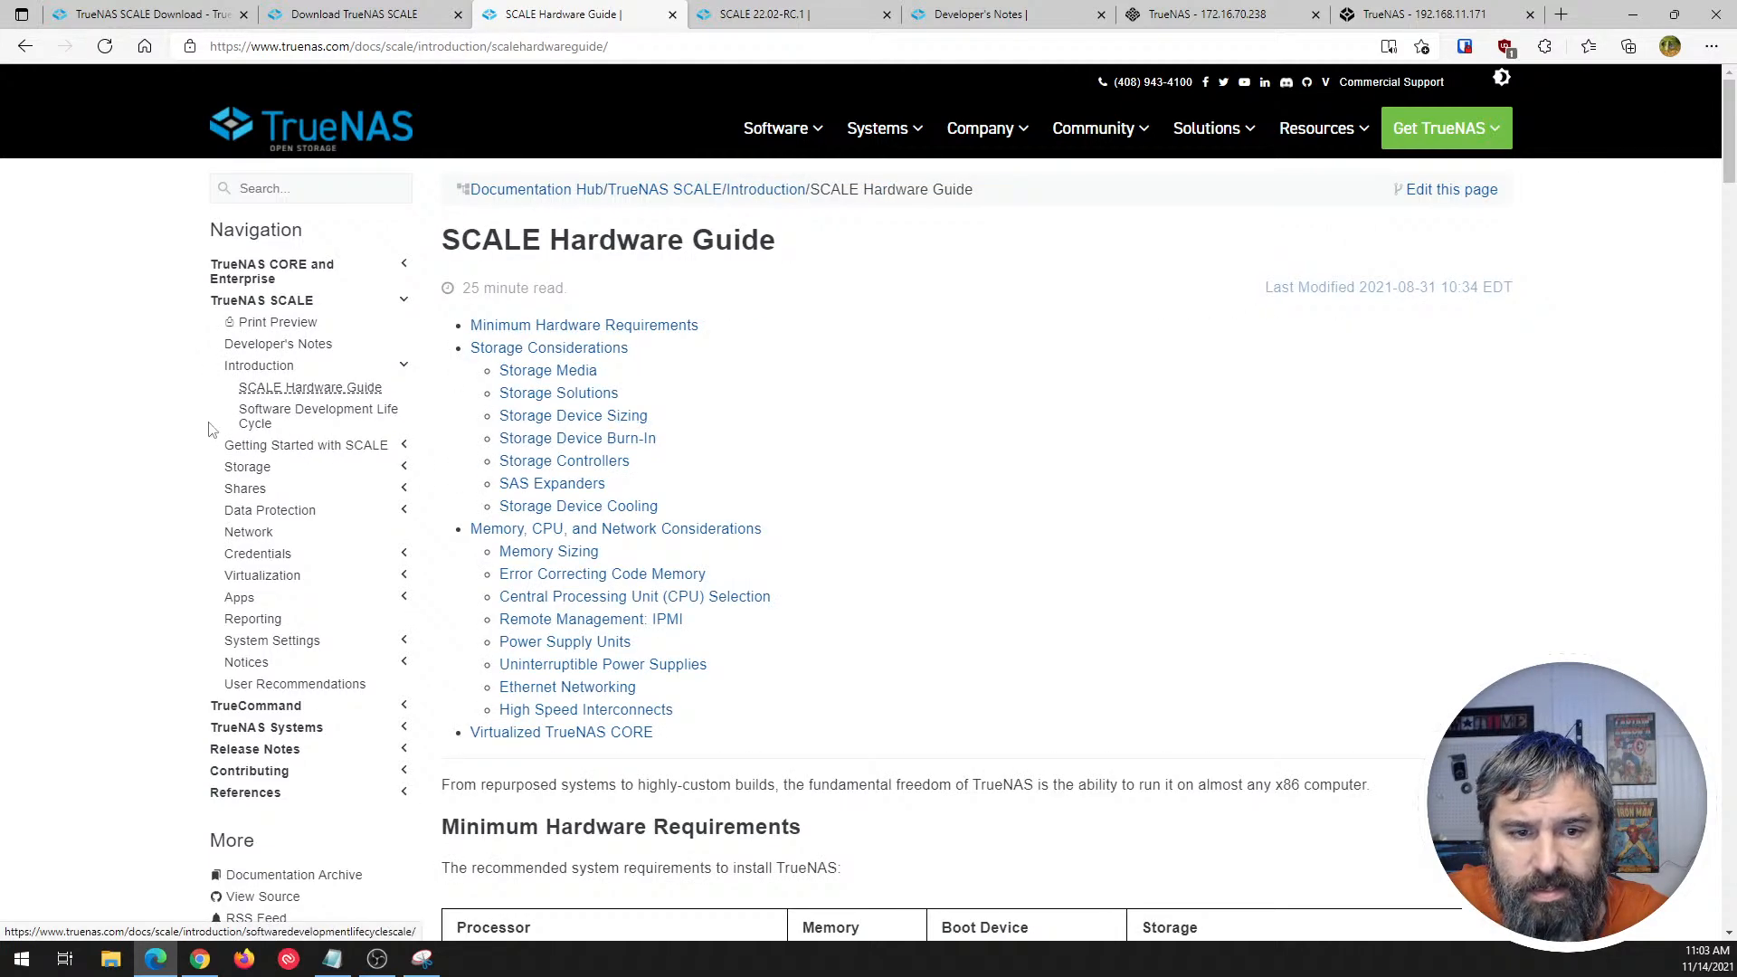
# - Open the Installing SCALE article in Getting Started with SCALE and read through its Virtual Machine installation instructions
pyautogui.click(260, 448)
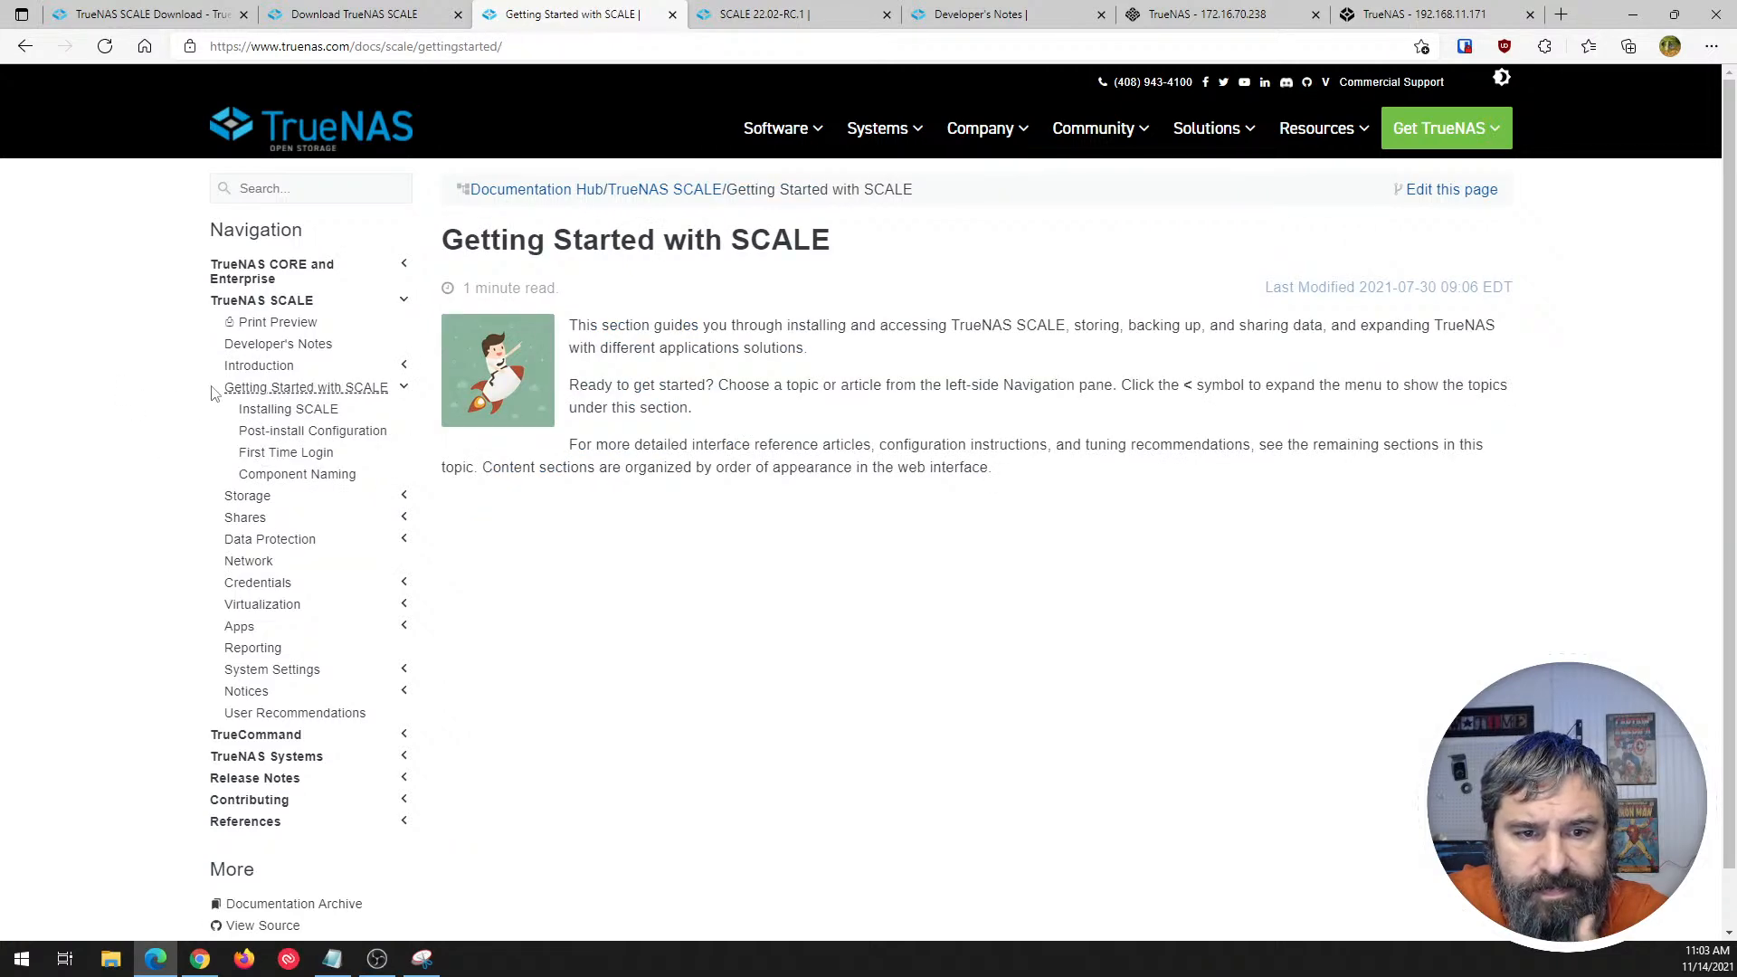
pyautogui.click(302, 415)
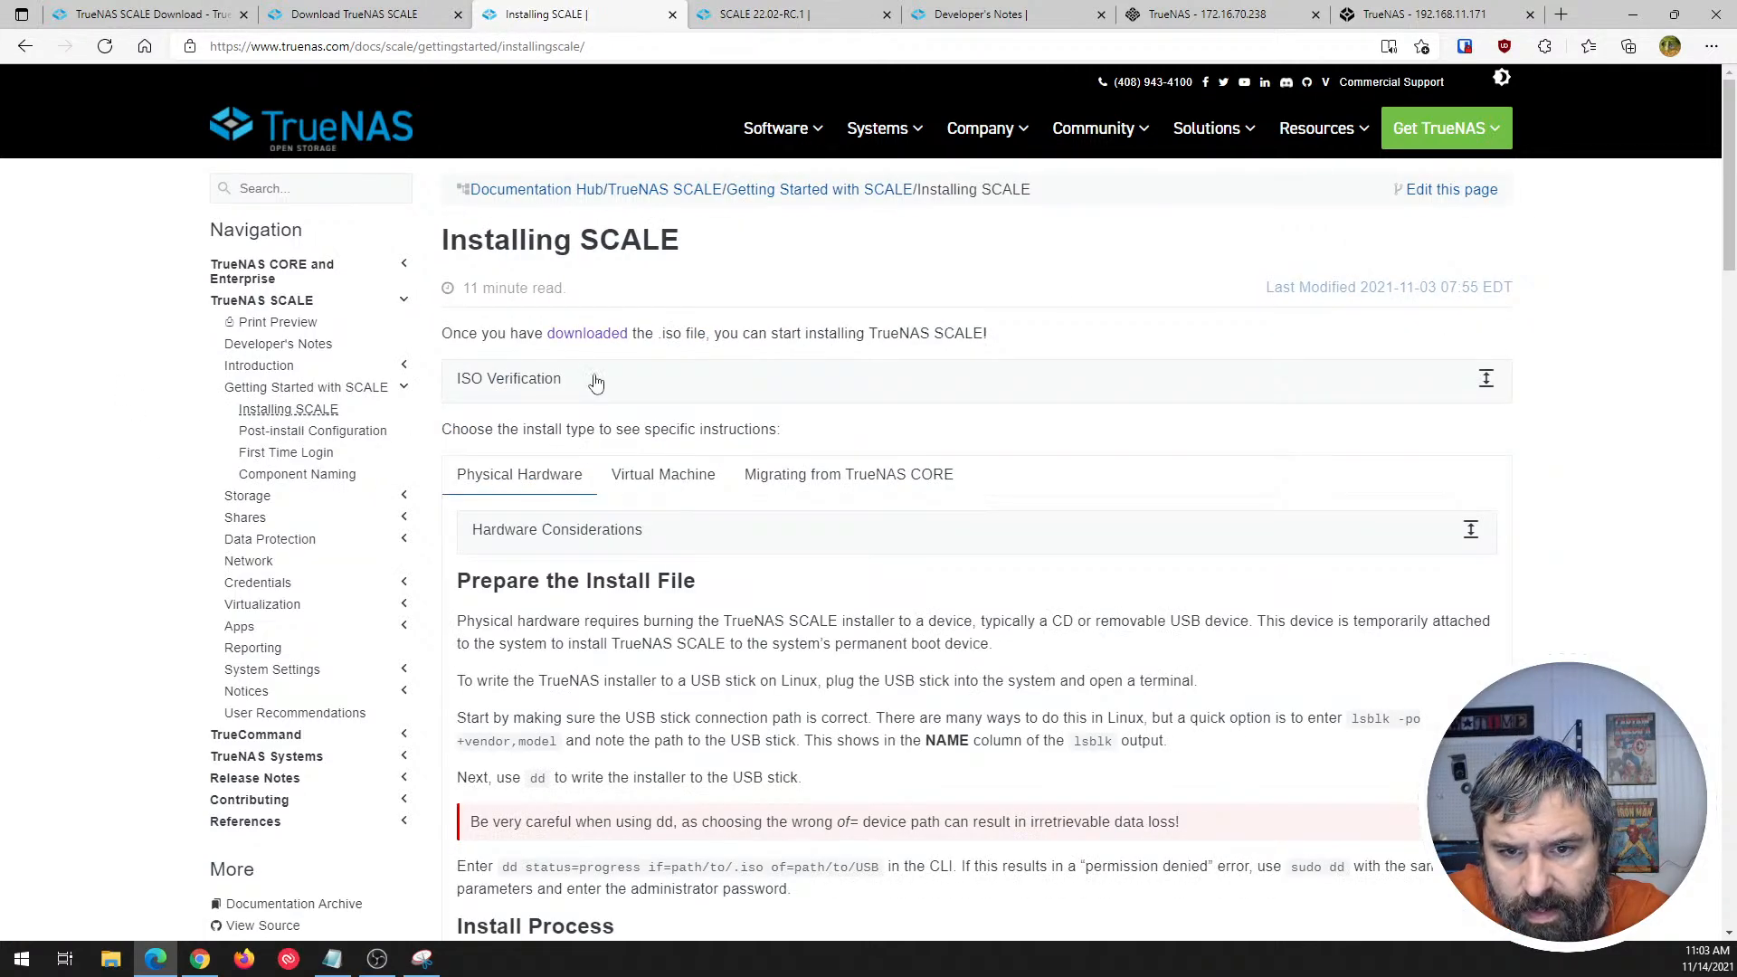
pyautogui.scroll(-2, 594, 395)
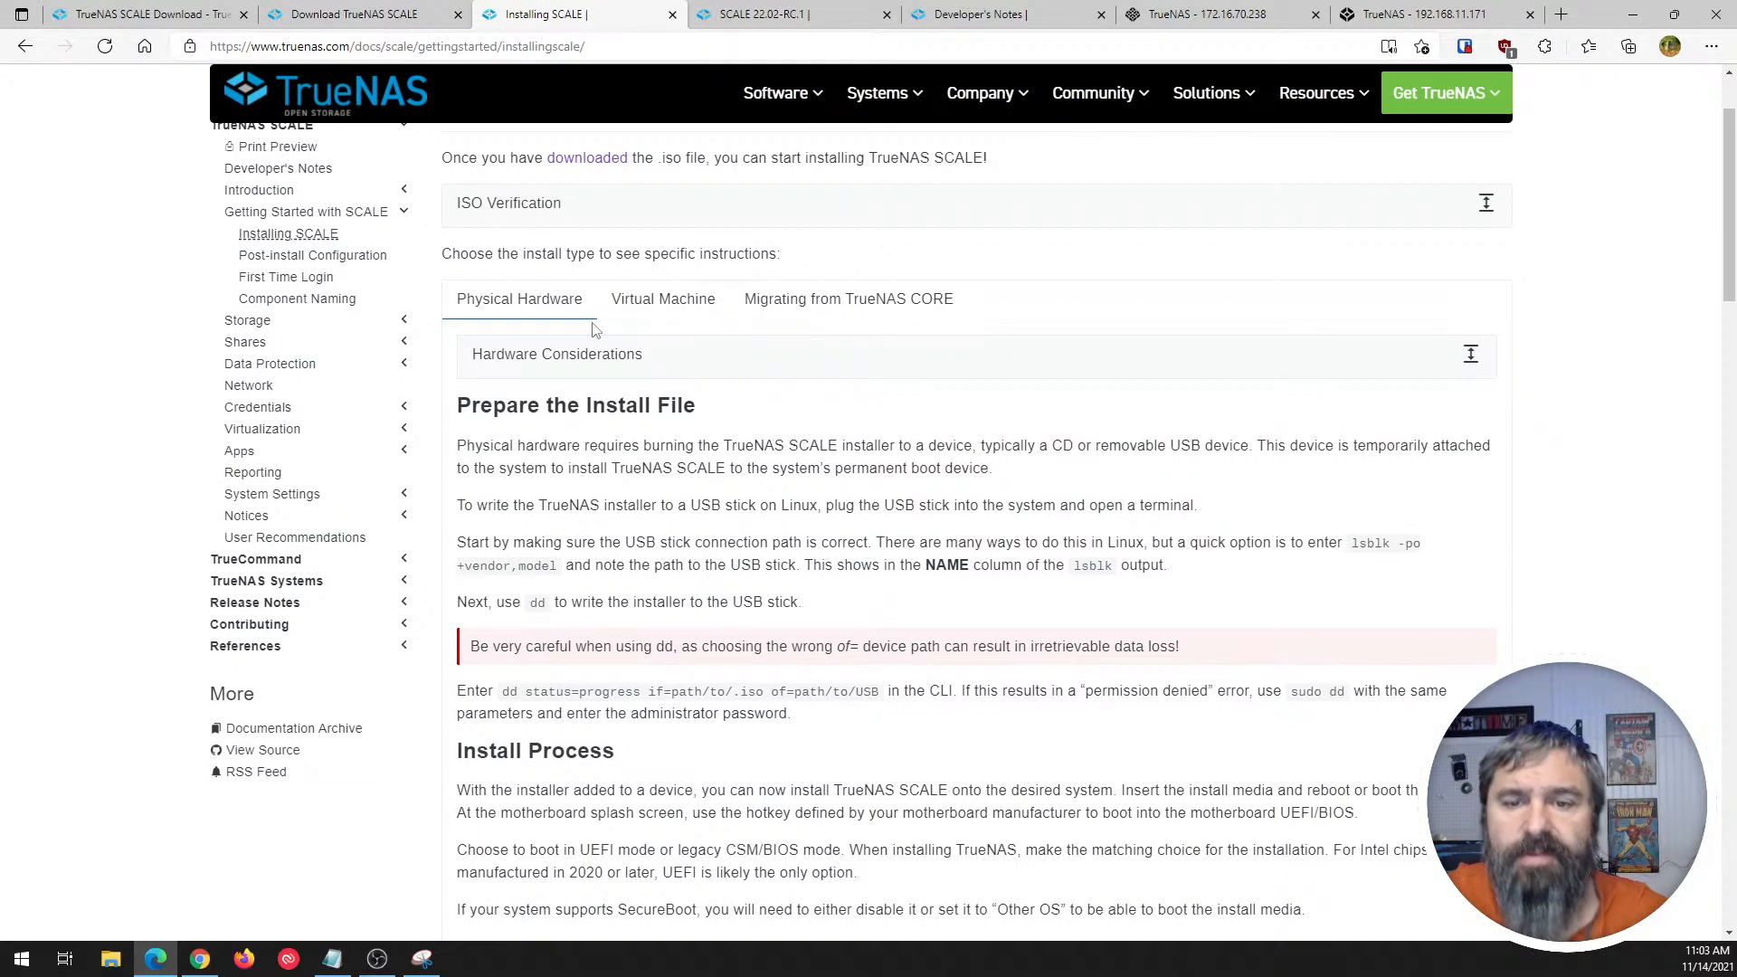
pyautogui.click(682, 308)
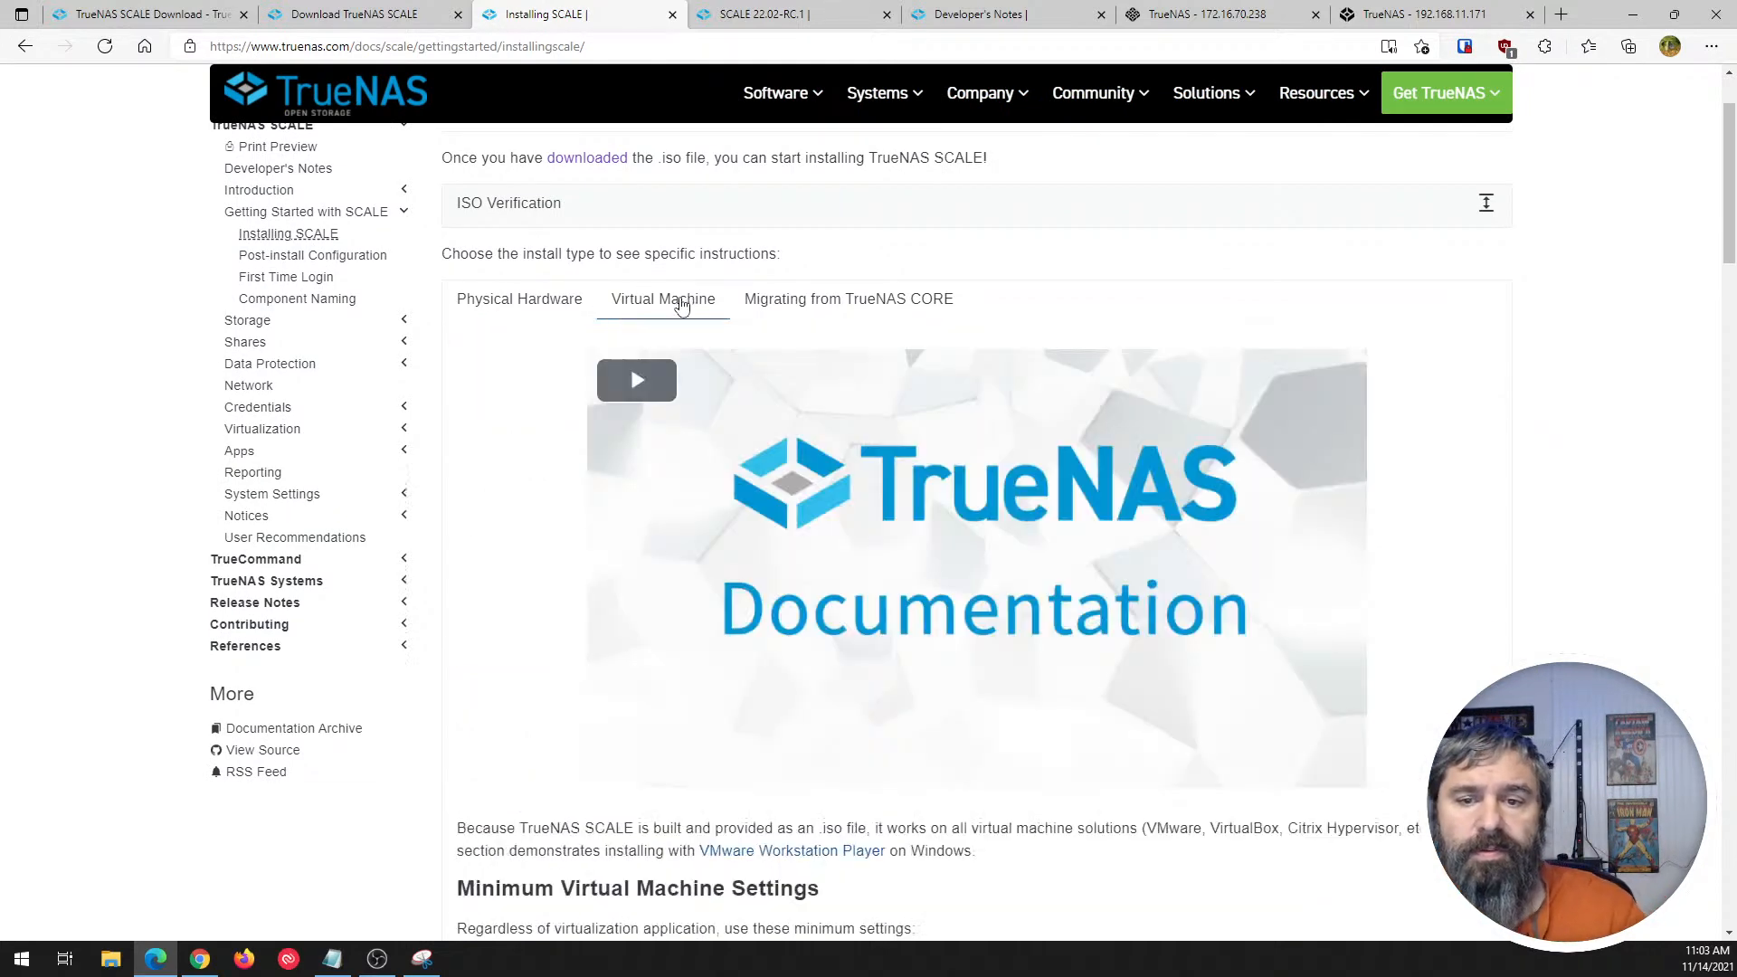
pyautogui.scroll(-4, 620, 512)
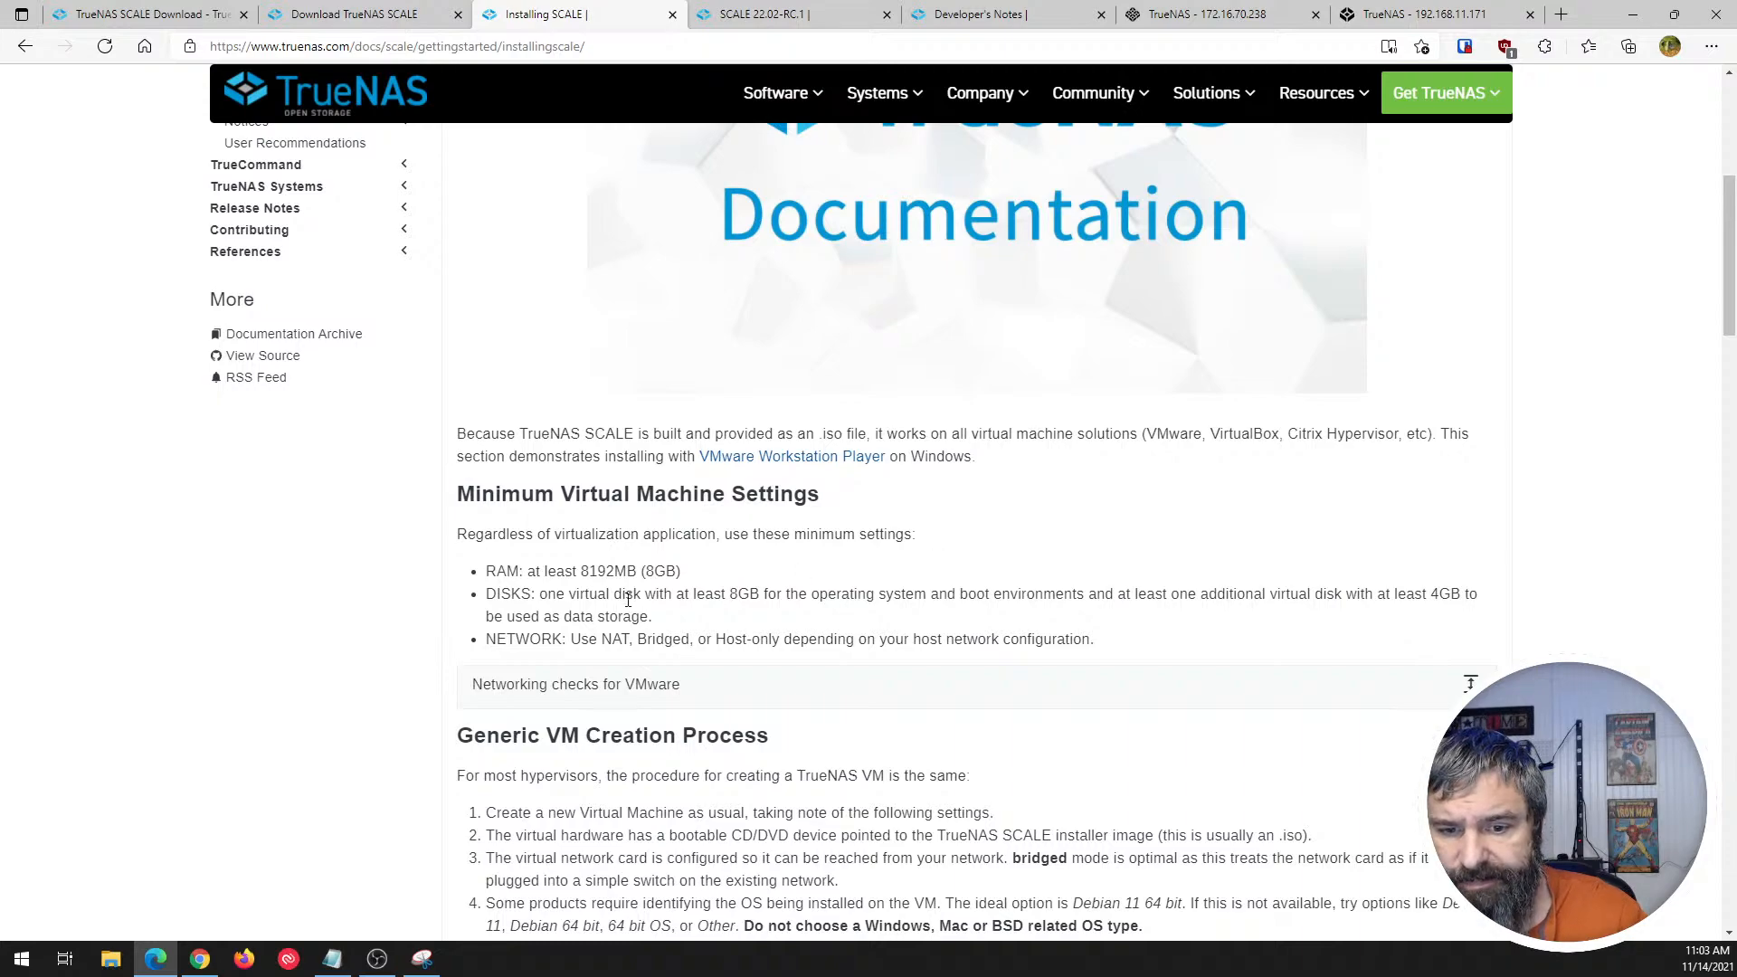
pyautogui.scroll(-7, 628, 600)
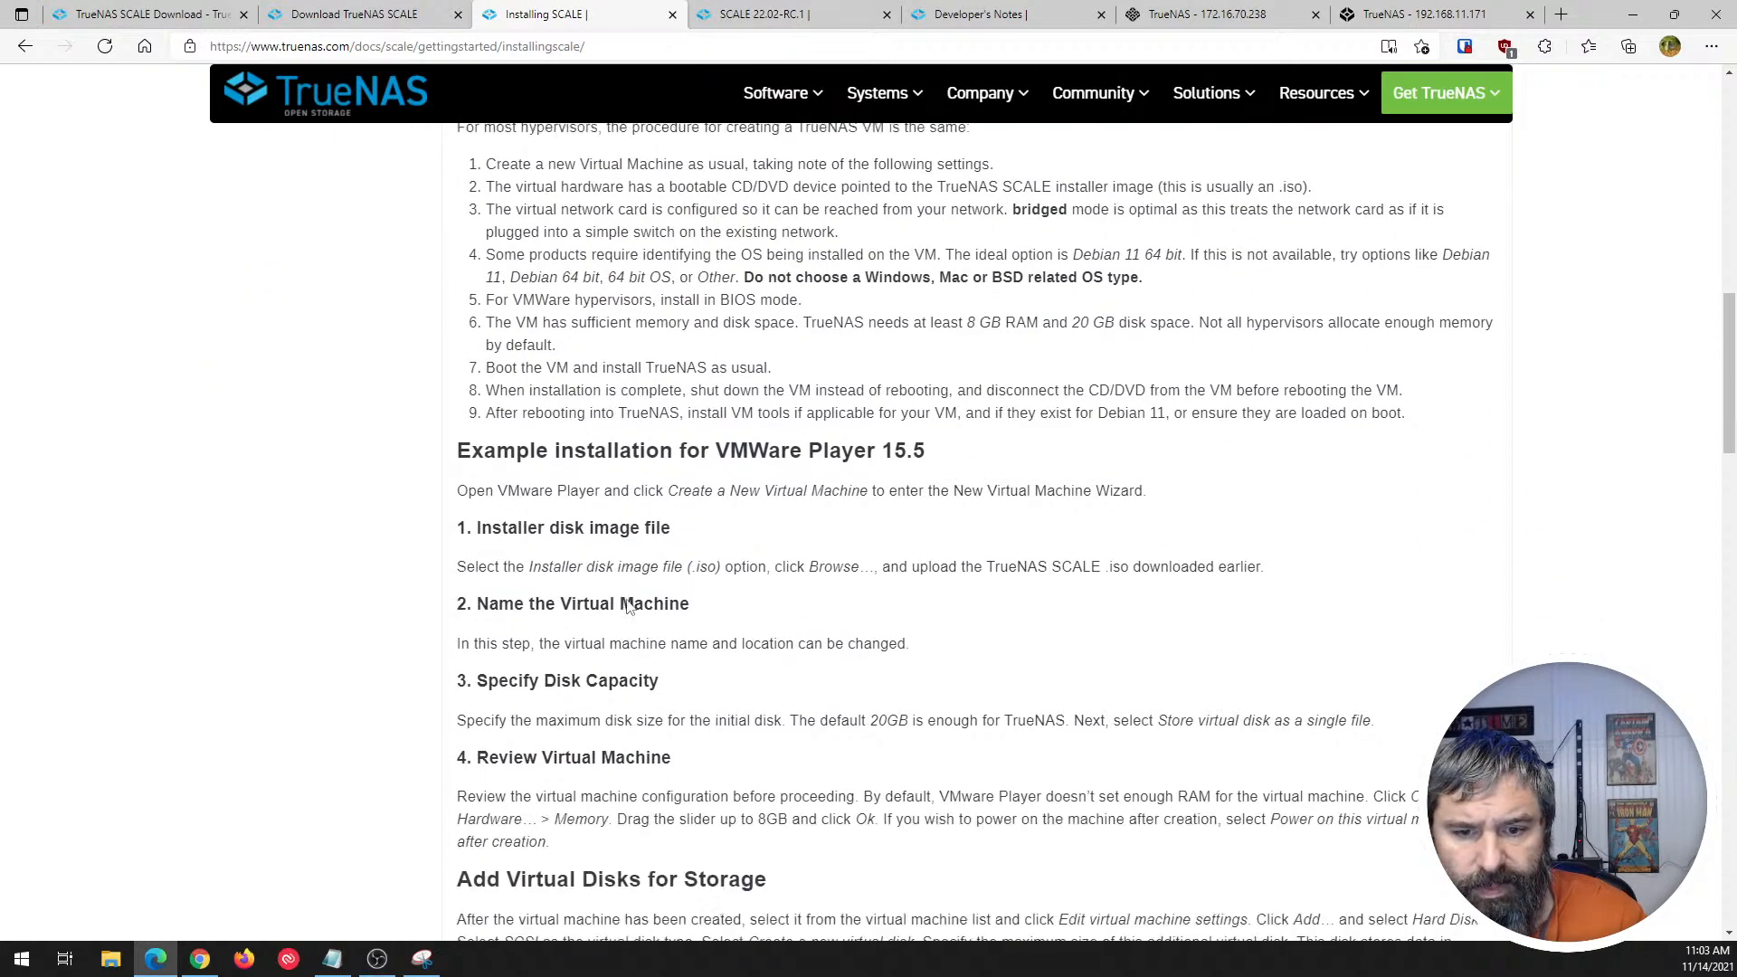
pyautogui.scroll(-7, 628, 606)
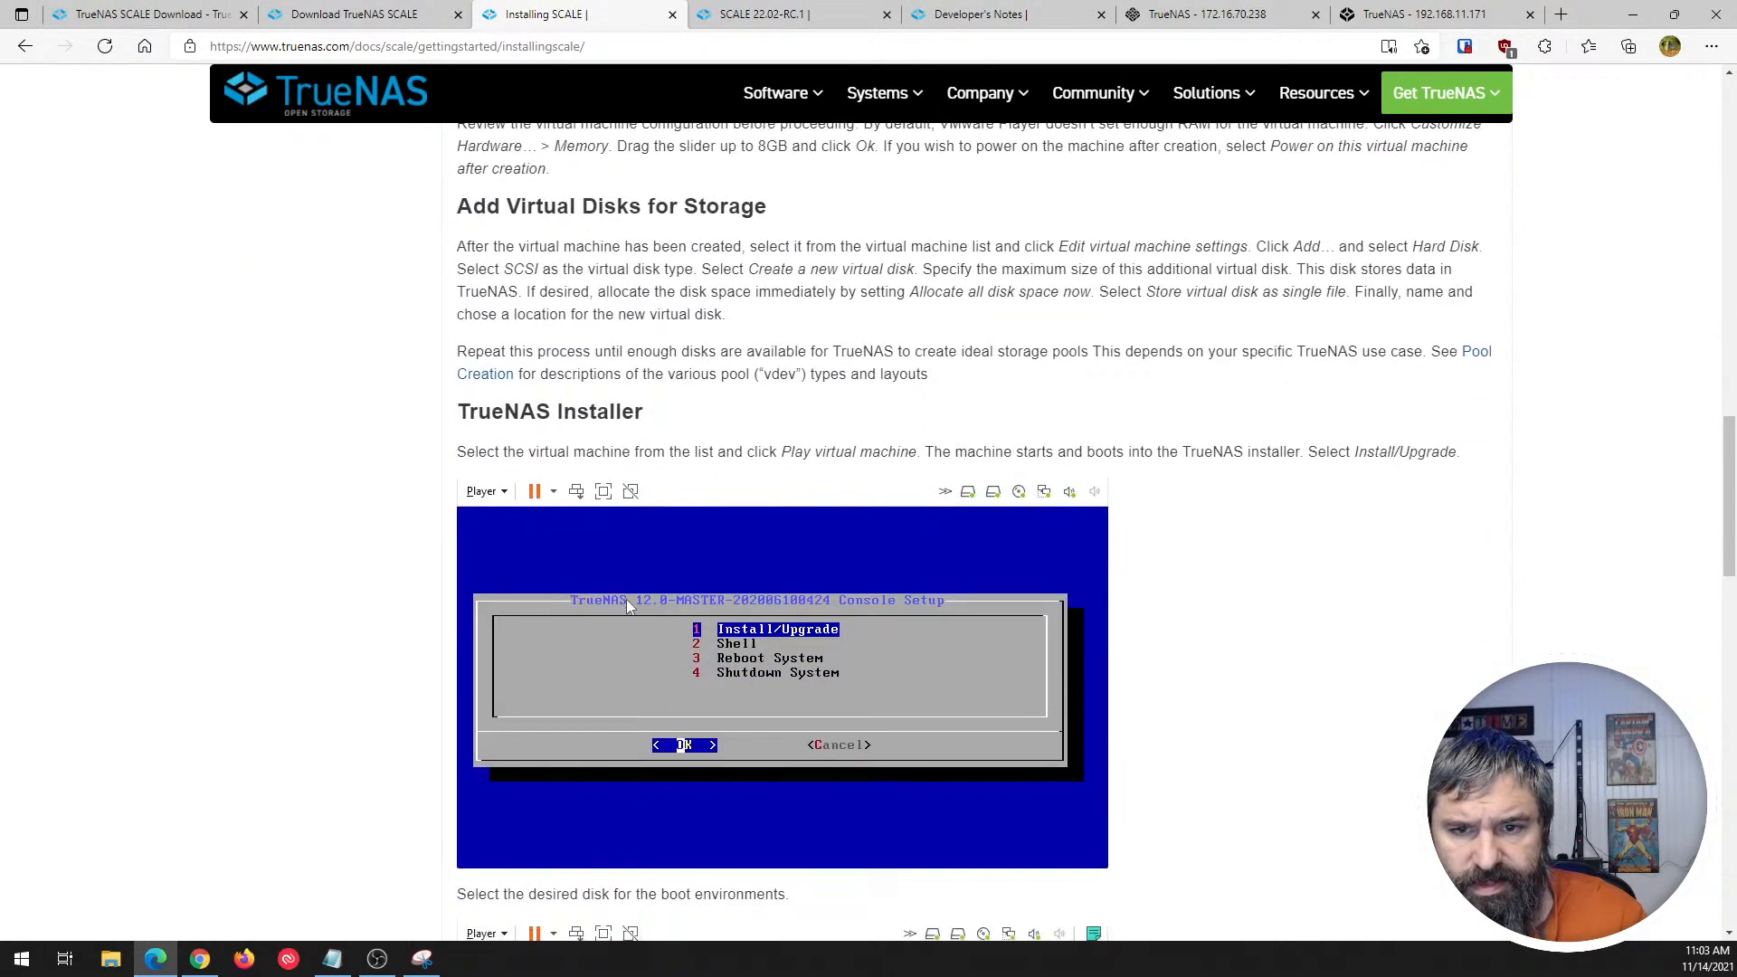
pyautogui.scroll(-11, 626, 599)
pyautogui.scroll(20, 627, 604)
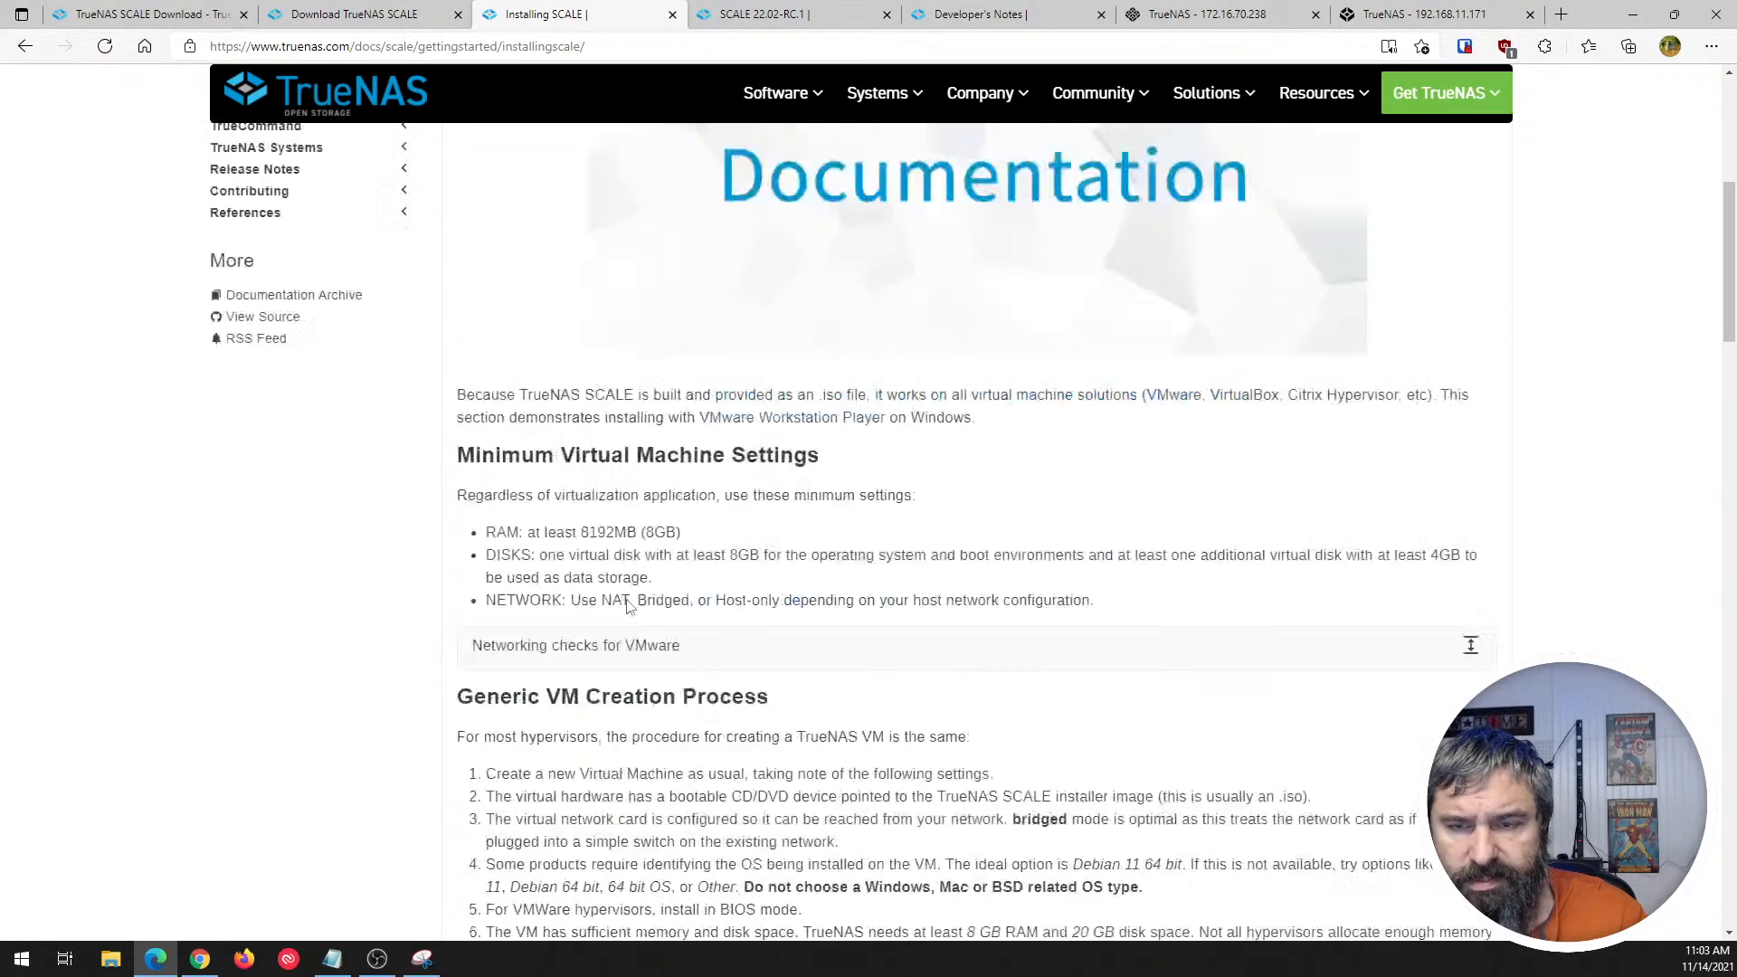
pyautogui.scroll(6, 628, 605)
# - Read the Migrating from TrueNAS CORE instructions through to the end, highlighting part of the sentence about the only migration method
pyautogui.click(818, 477)
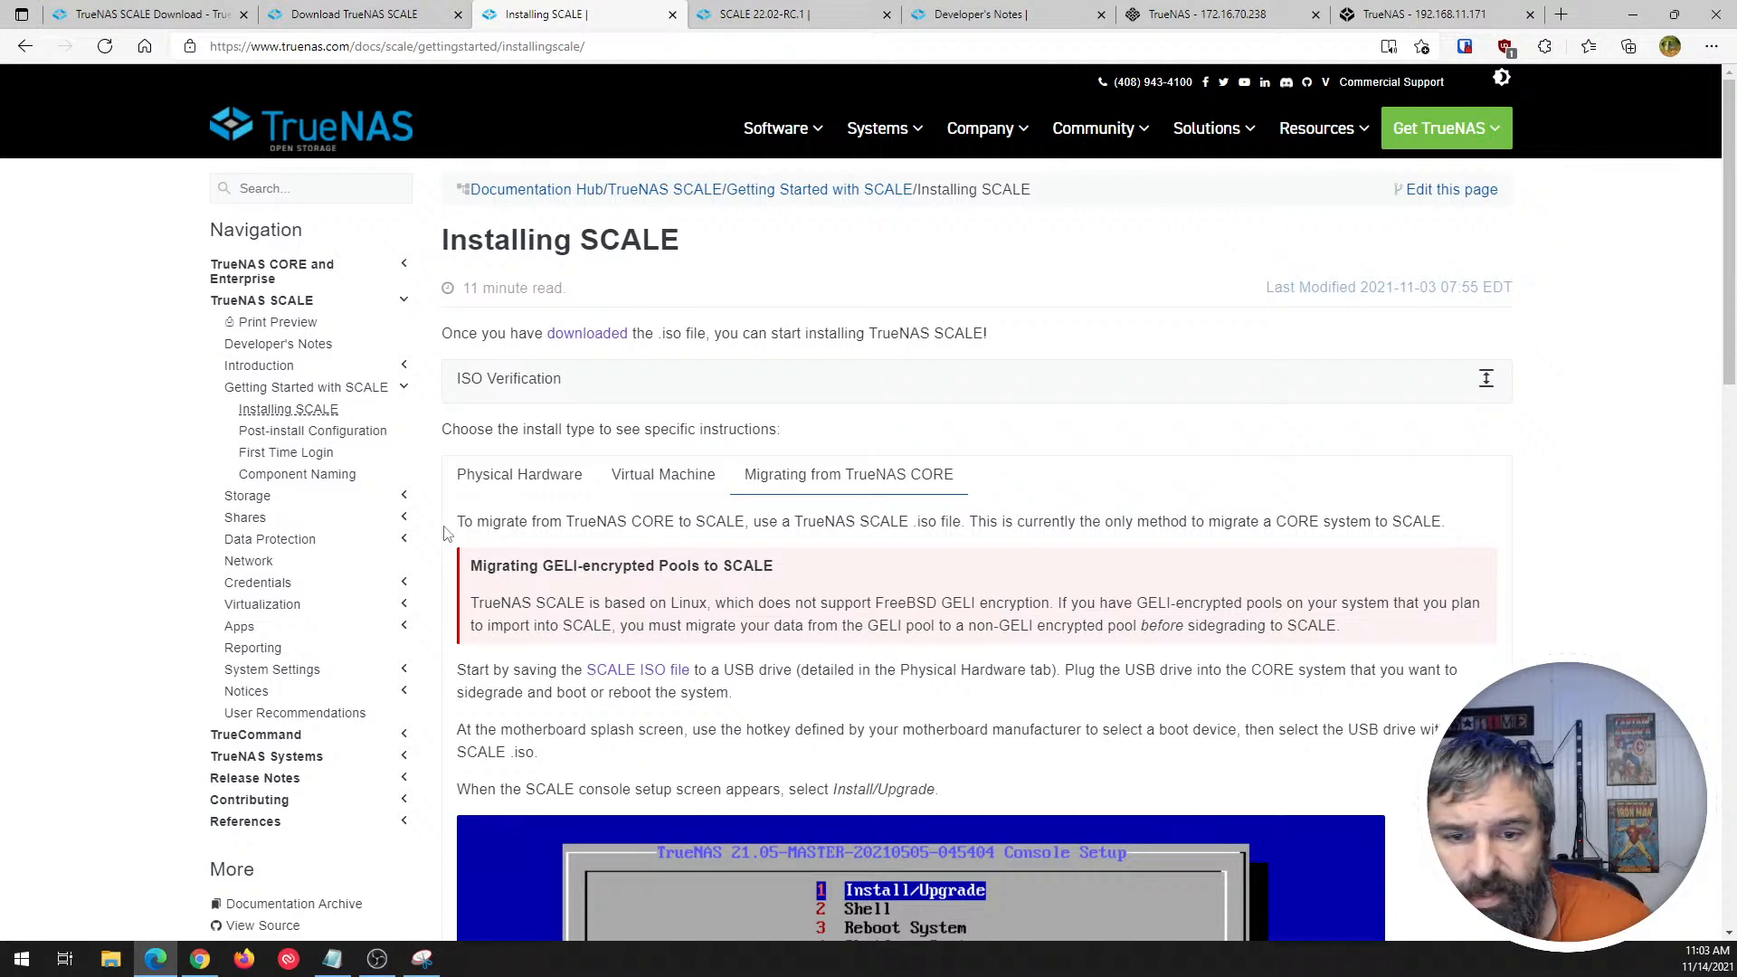
pyautogui.moveTo(467, 525); pyautogui.dragTo(1299, 524)
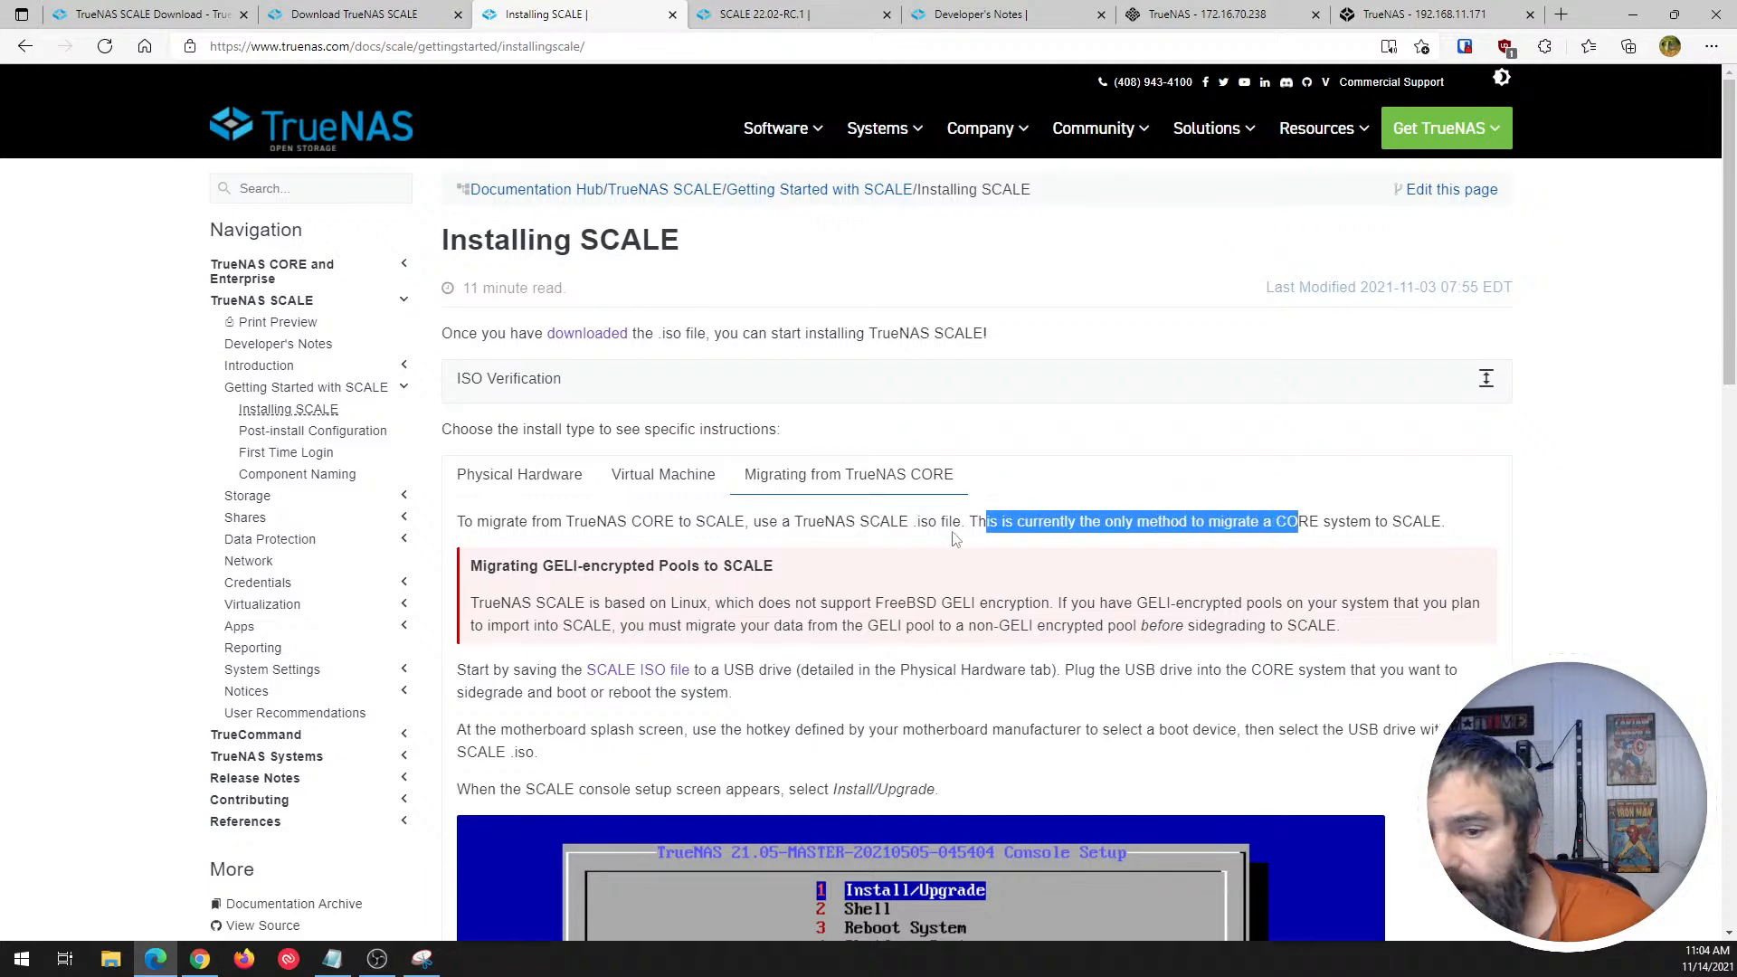
pyautogui.scroll(-2, 575, 522)
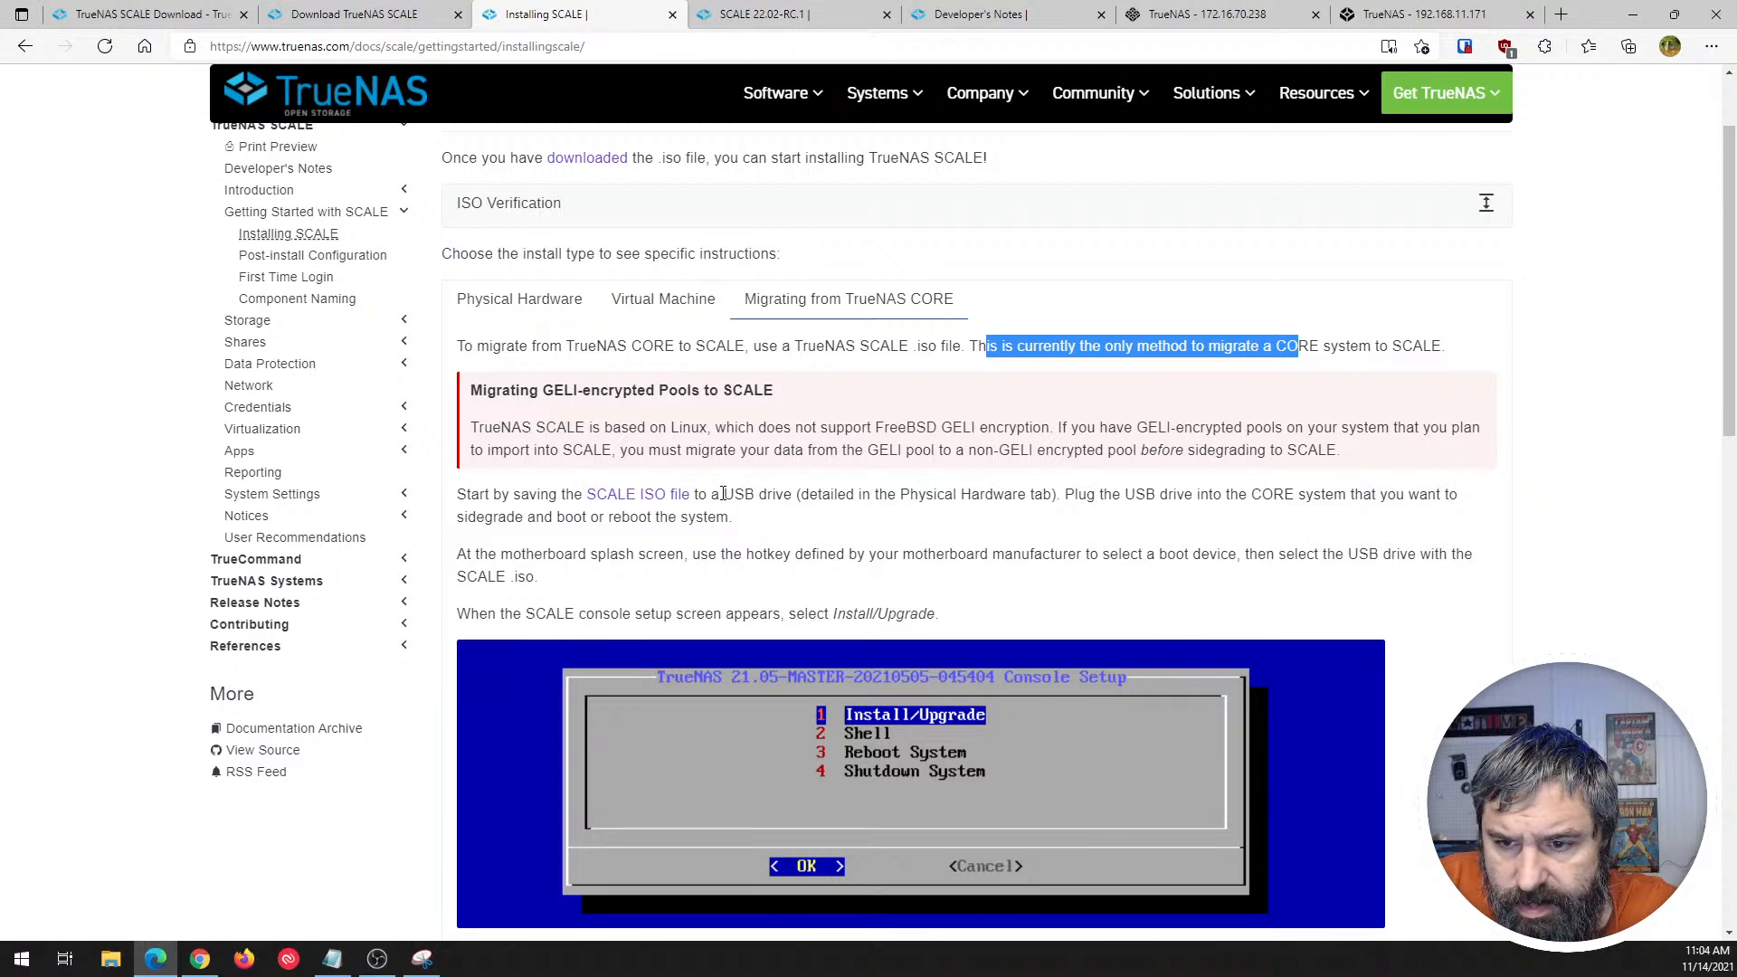
pyautogui.scroll(-1, 547, 511)
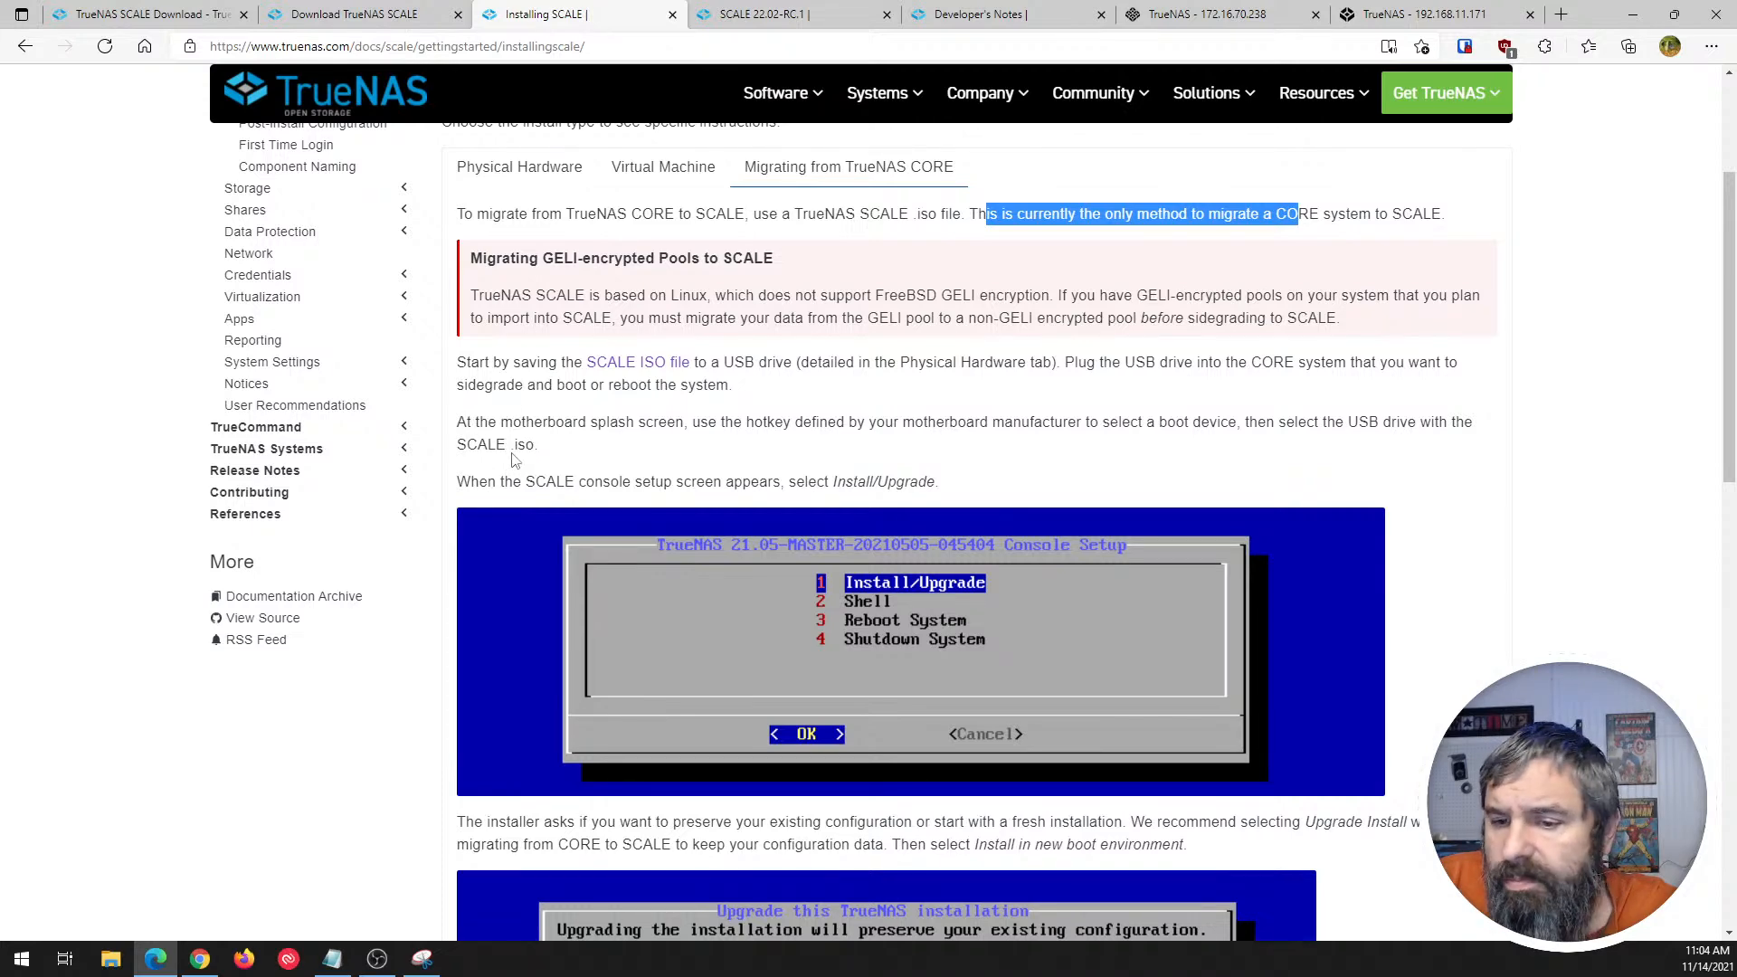
pyautogui.scroll(-1, 512, 460)
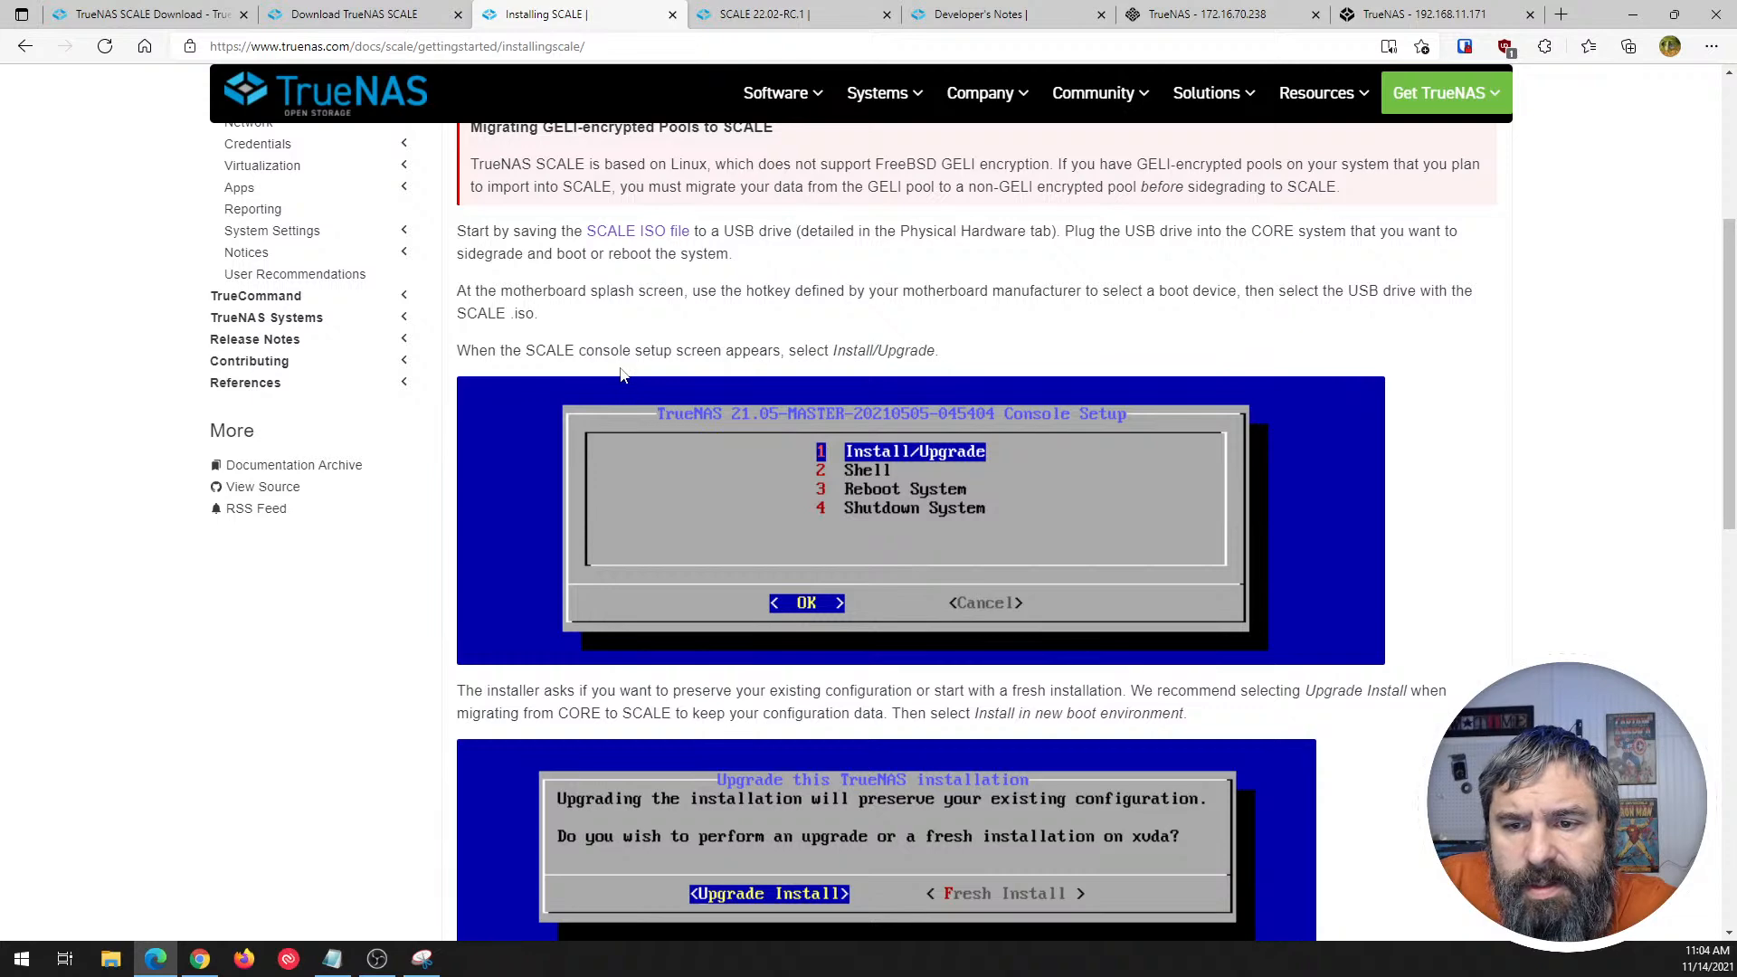
pyautogui.scroll(-2, 670, 485)
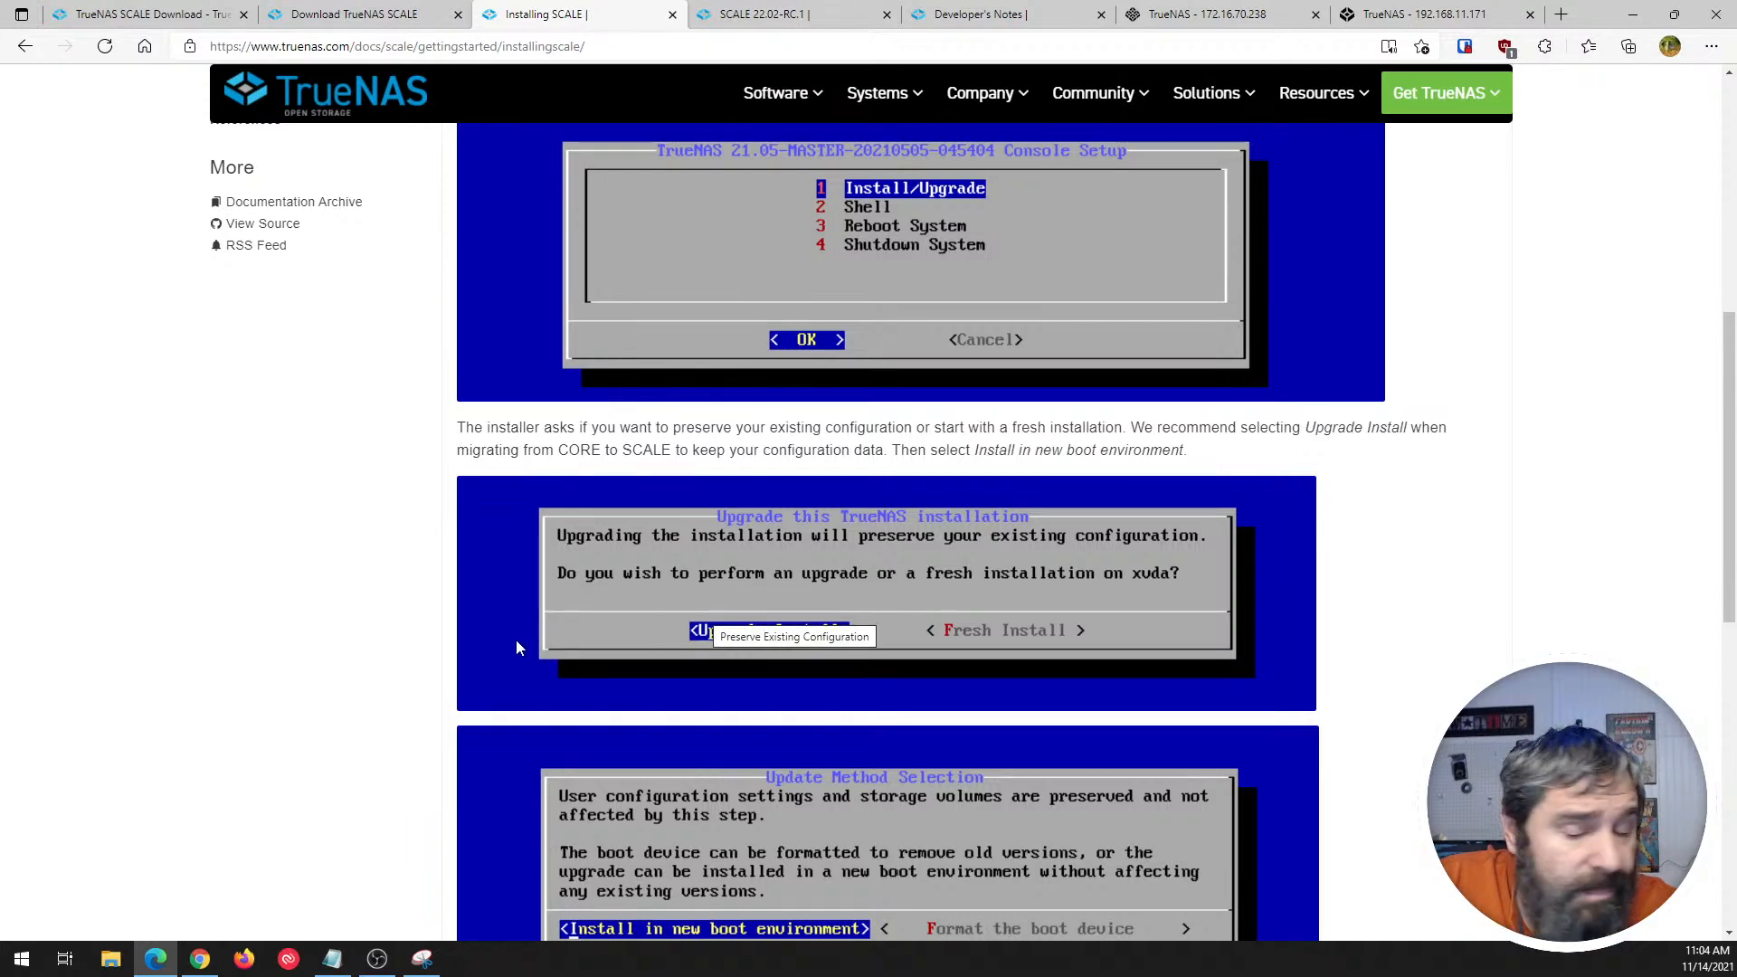
pyautogui.scroll(-1, 452, 633)
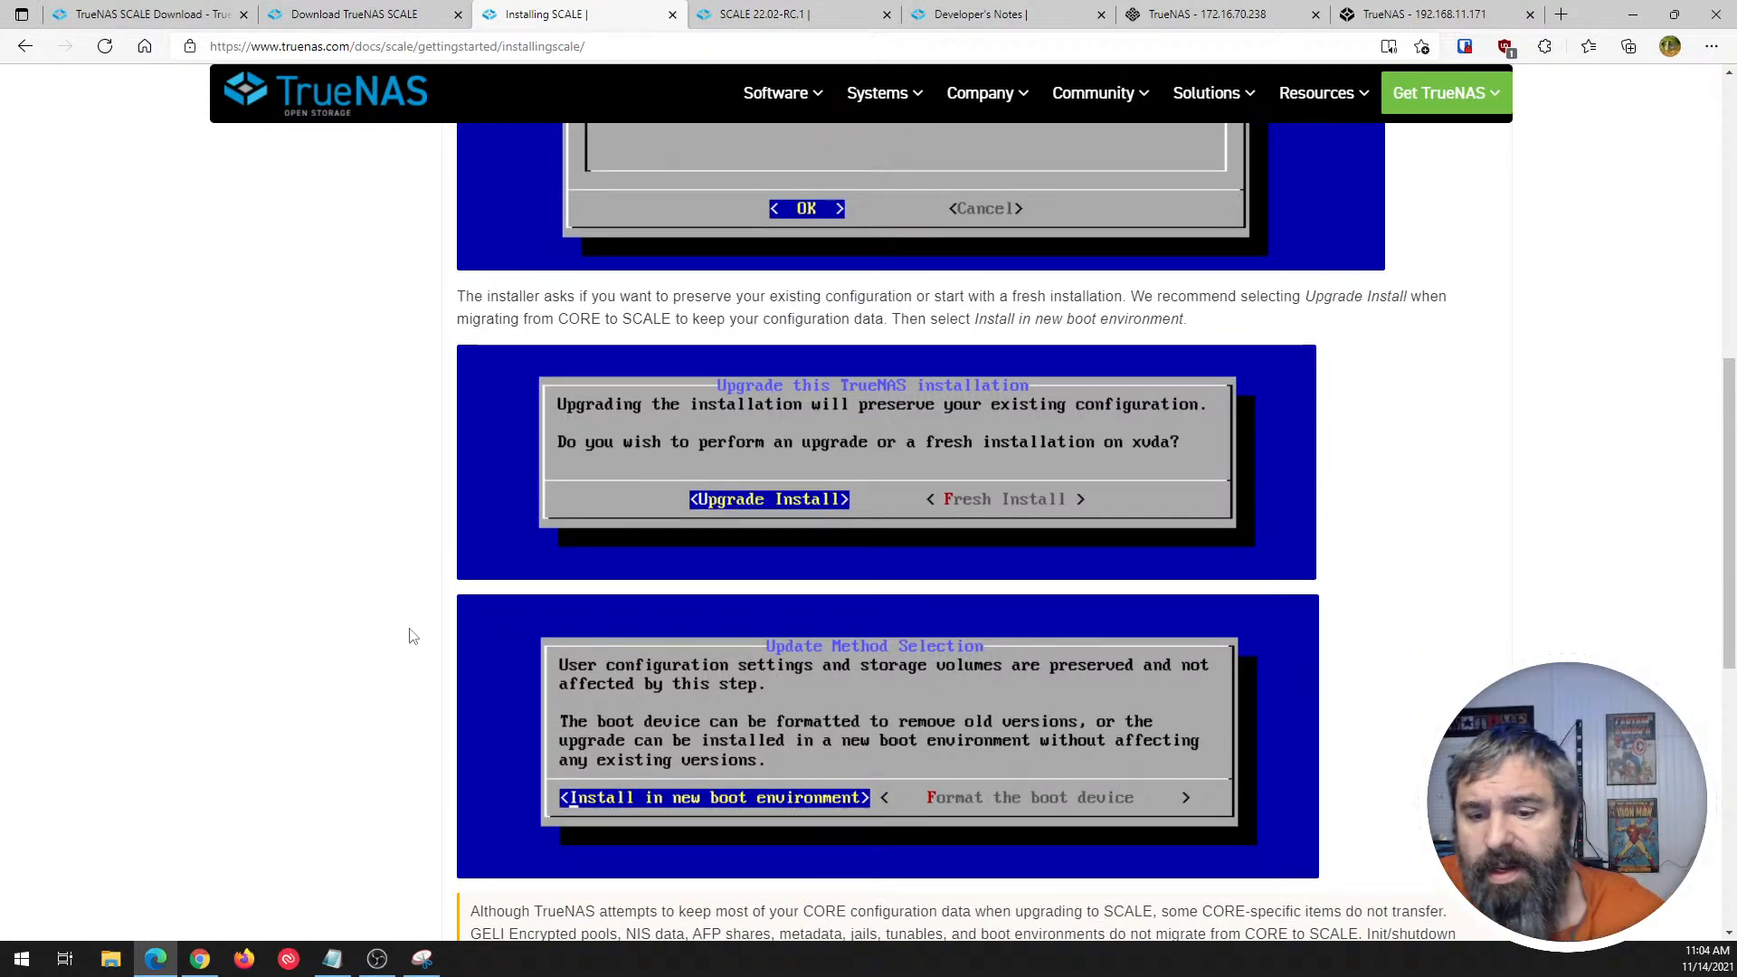
pyautogui.scroll(-1, 411, 636)
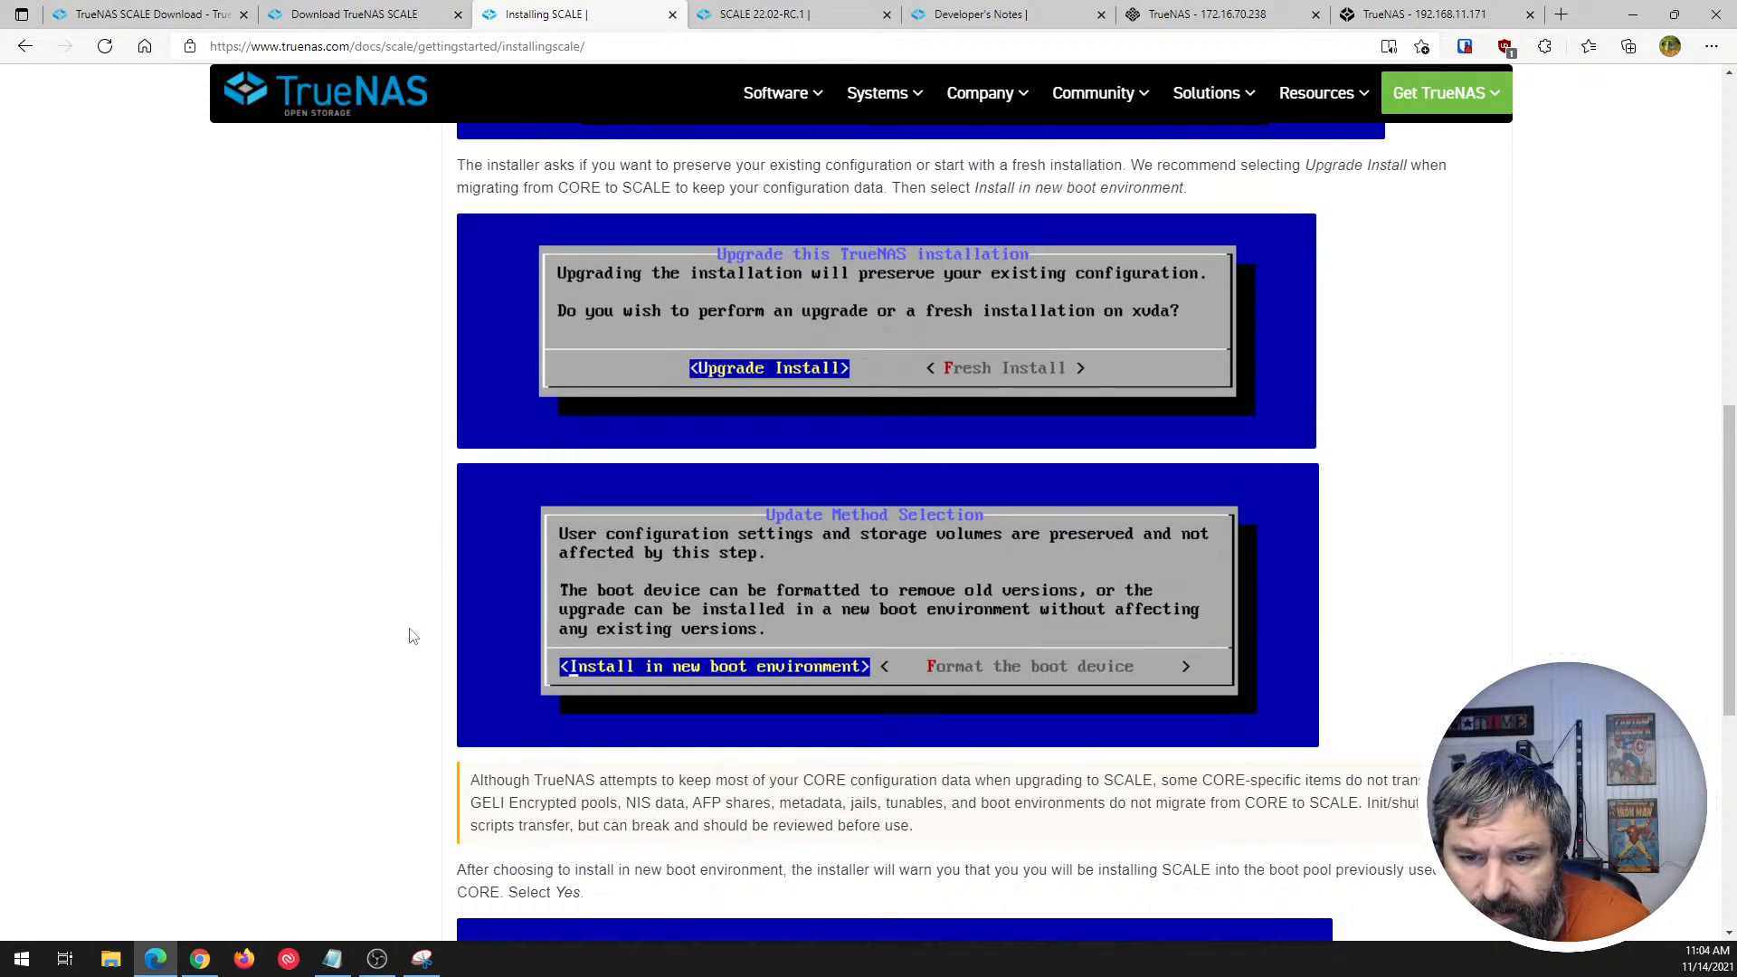
pyautogui.scroll(-2, 414, 635)
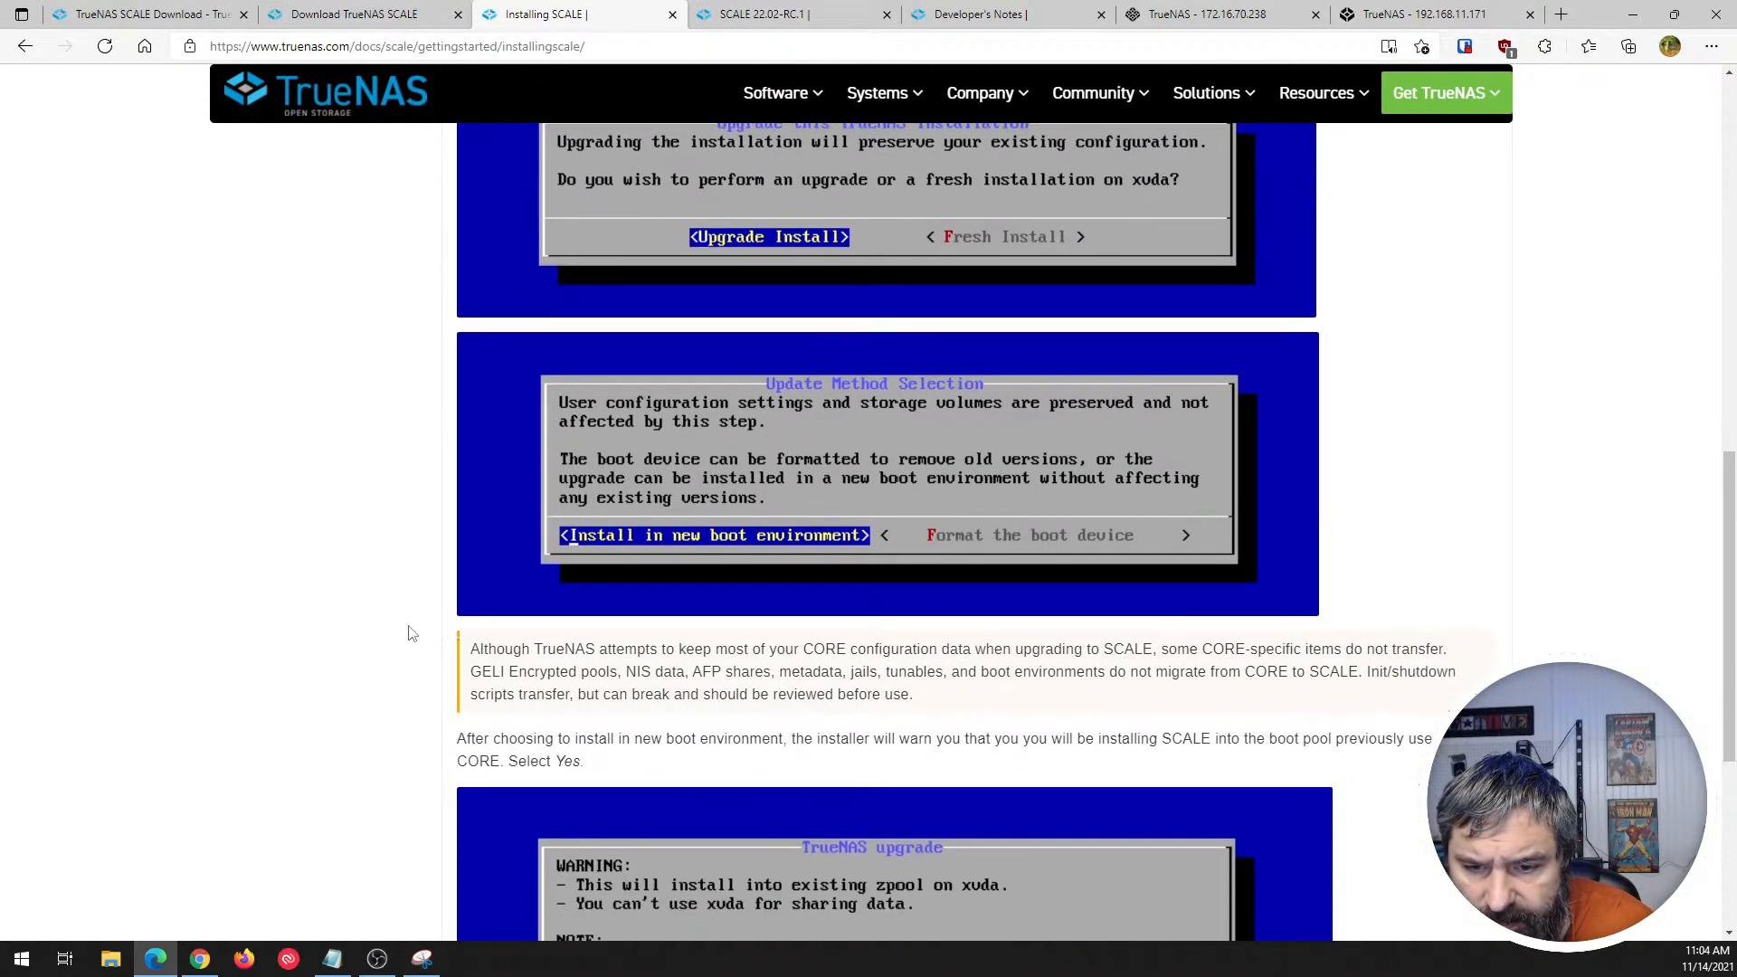
pyautogui.scroll(-1, 425, 630)
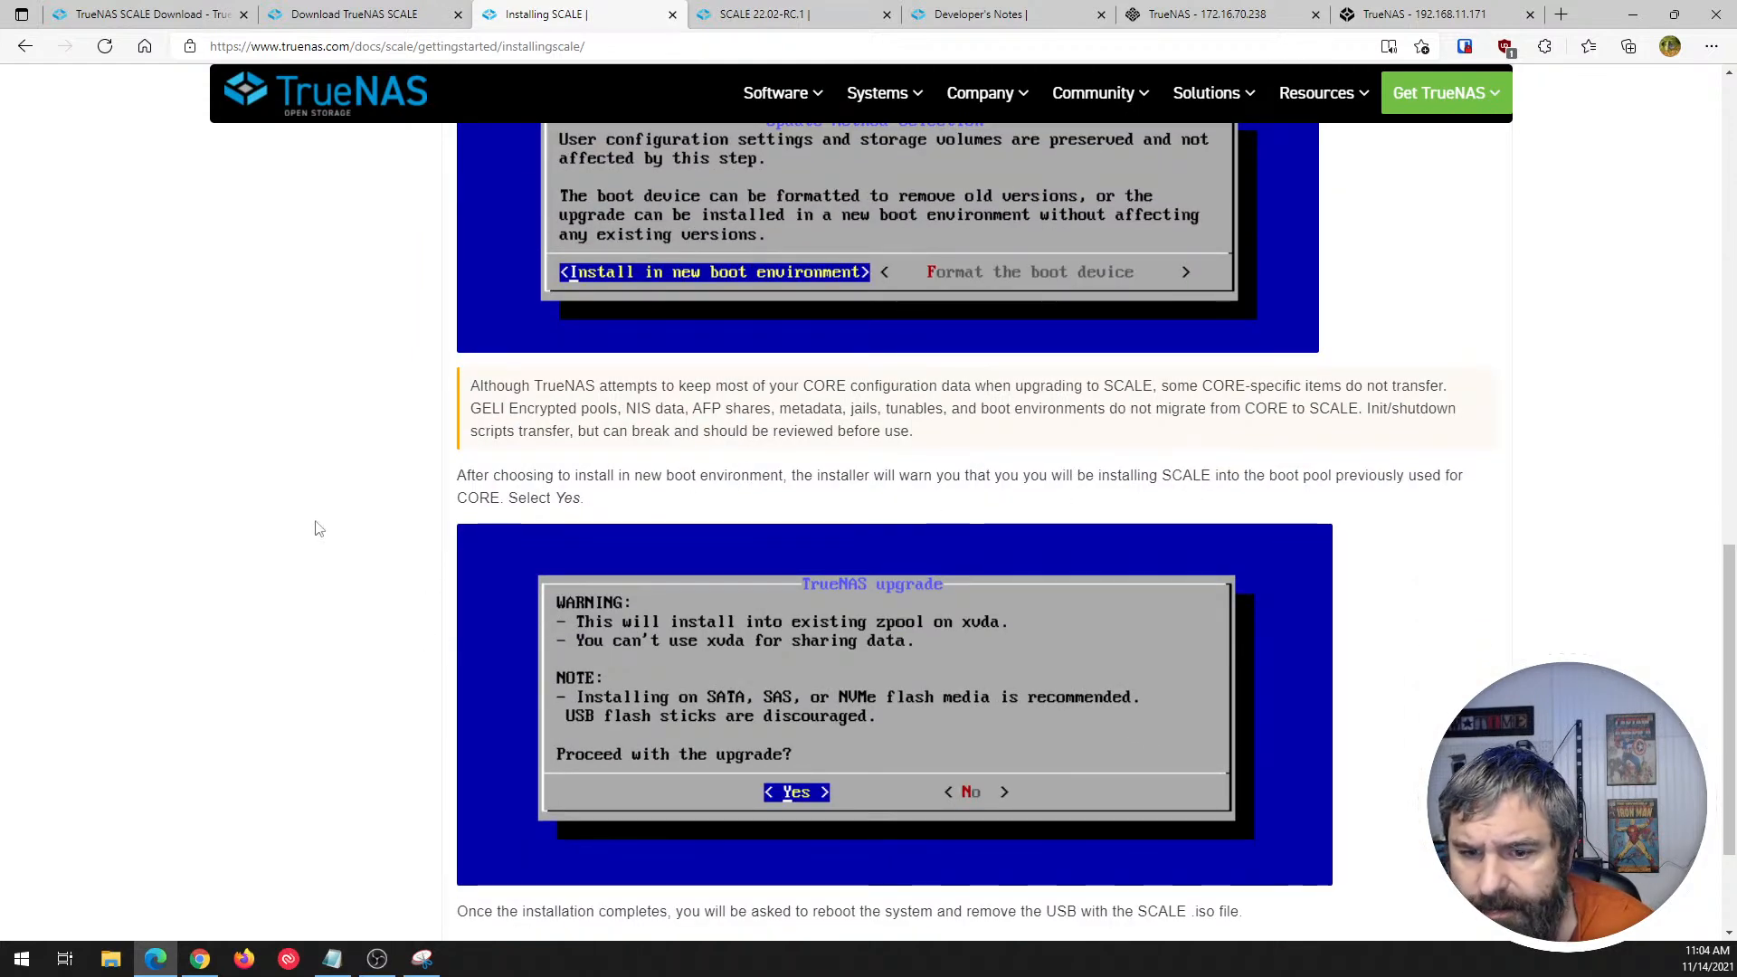
pyautogui.scroll(-1, 320, 529)
pyautogui.scroll(-1, 433, 577)
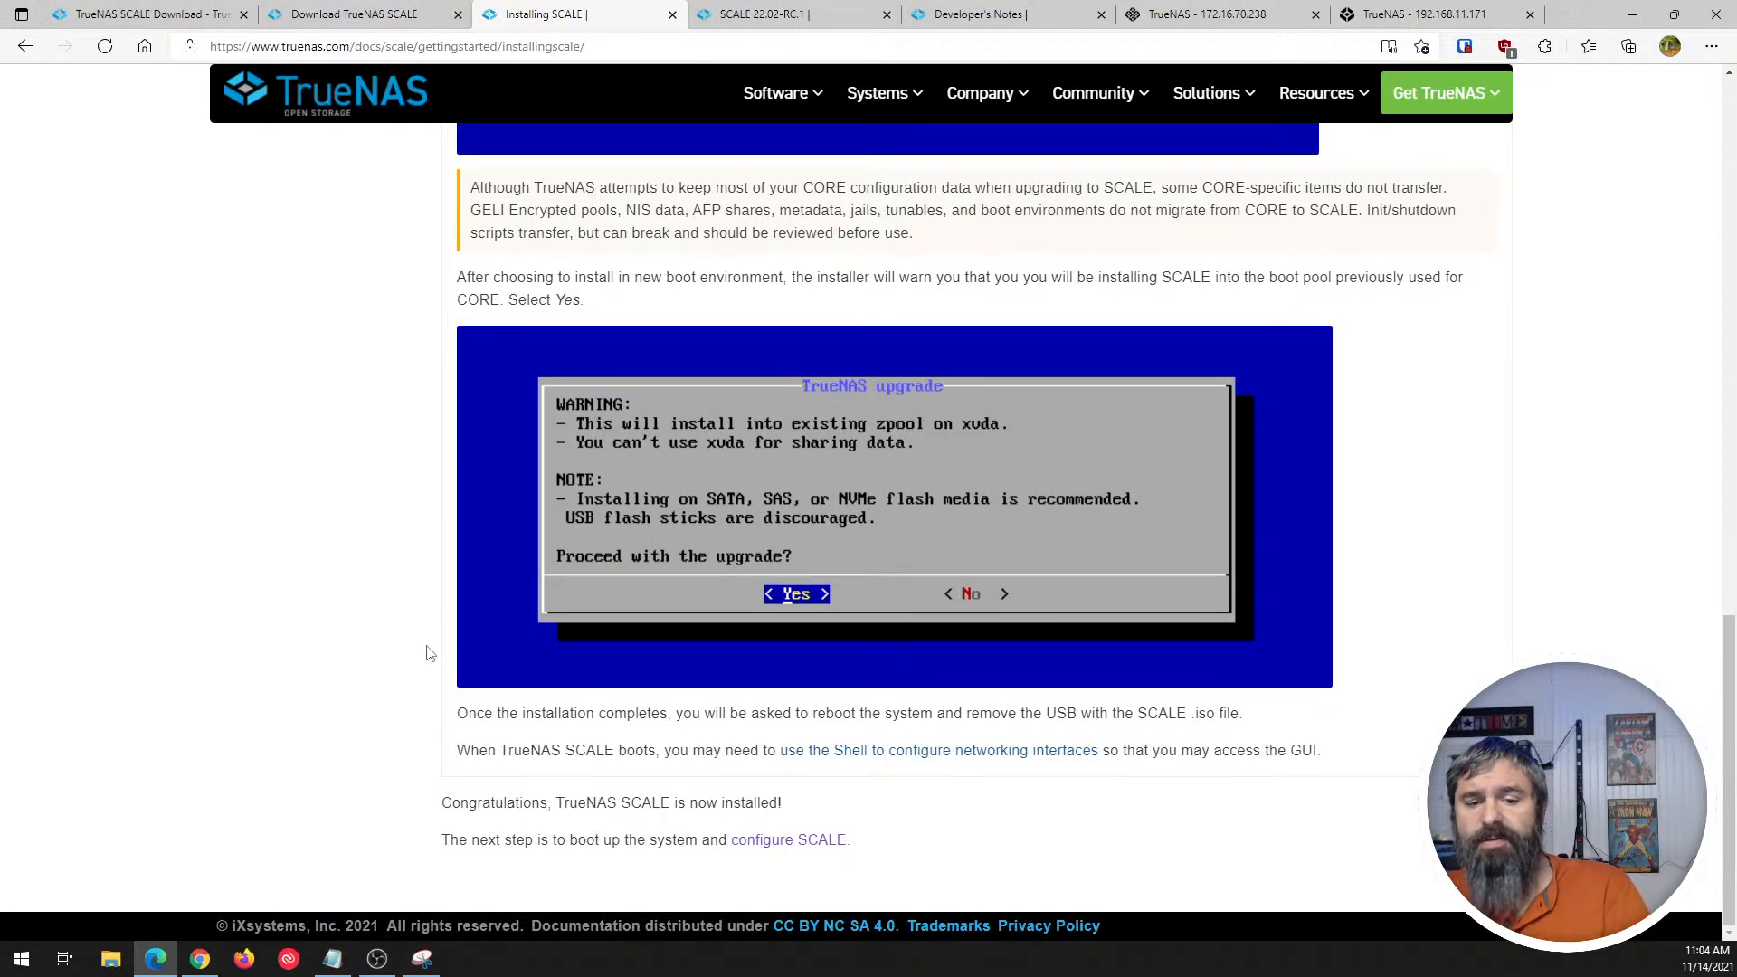
# - Review the Migrating from TrueNAS CORE instructions again, from the GELI-encrypted pools note through the installer's upgrade screens, and return to the article's start
pyautogui.scroll(16, 429, 653)
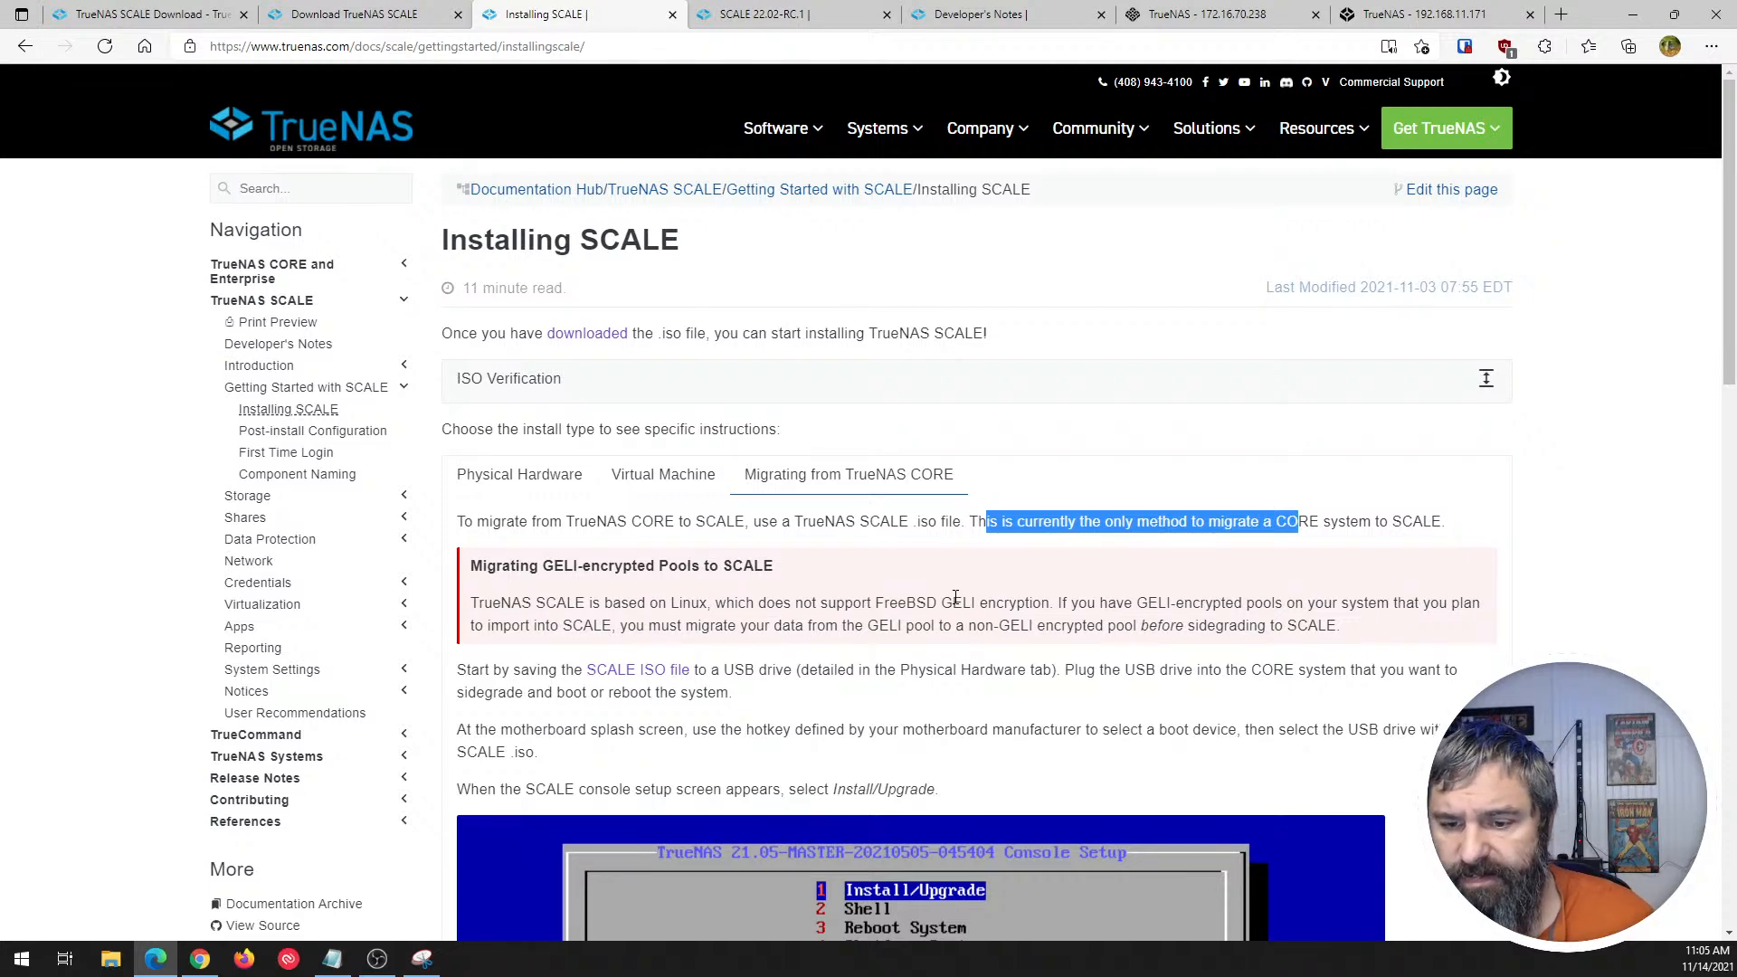
pyautogui.scroll(-10, 956, 597)
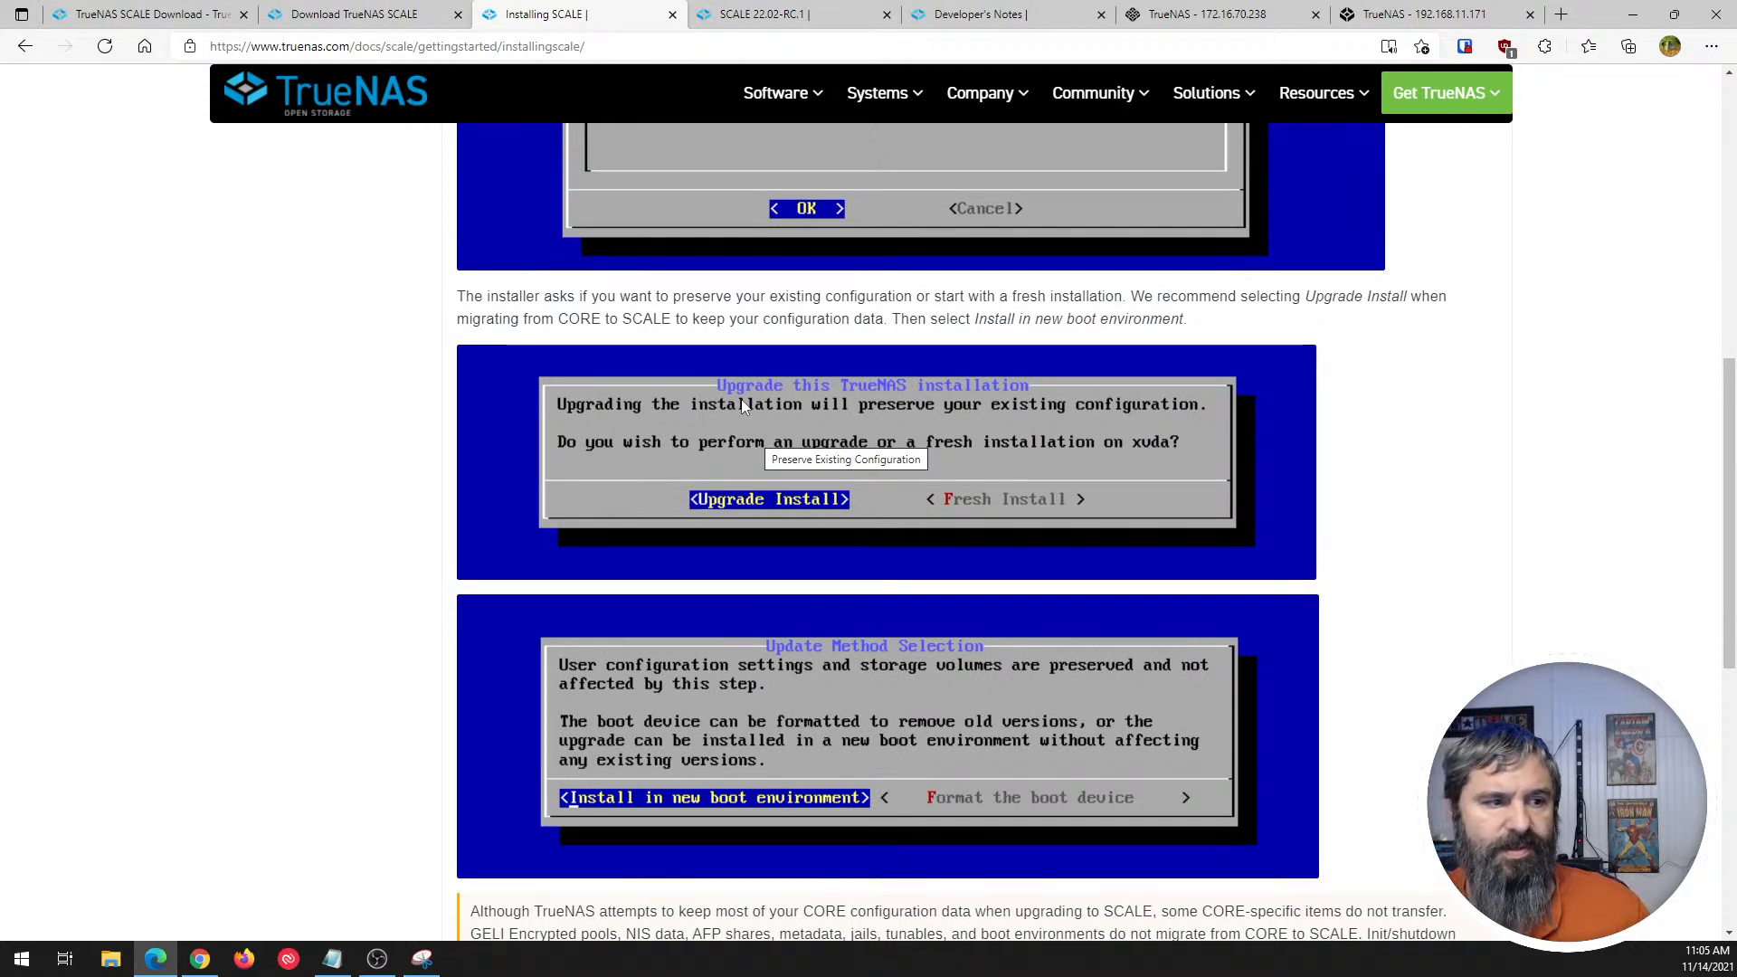
pyautogui.scroll(-8, 887, 487)
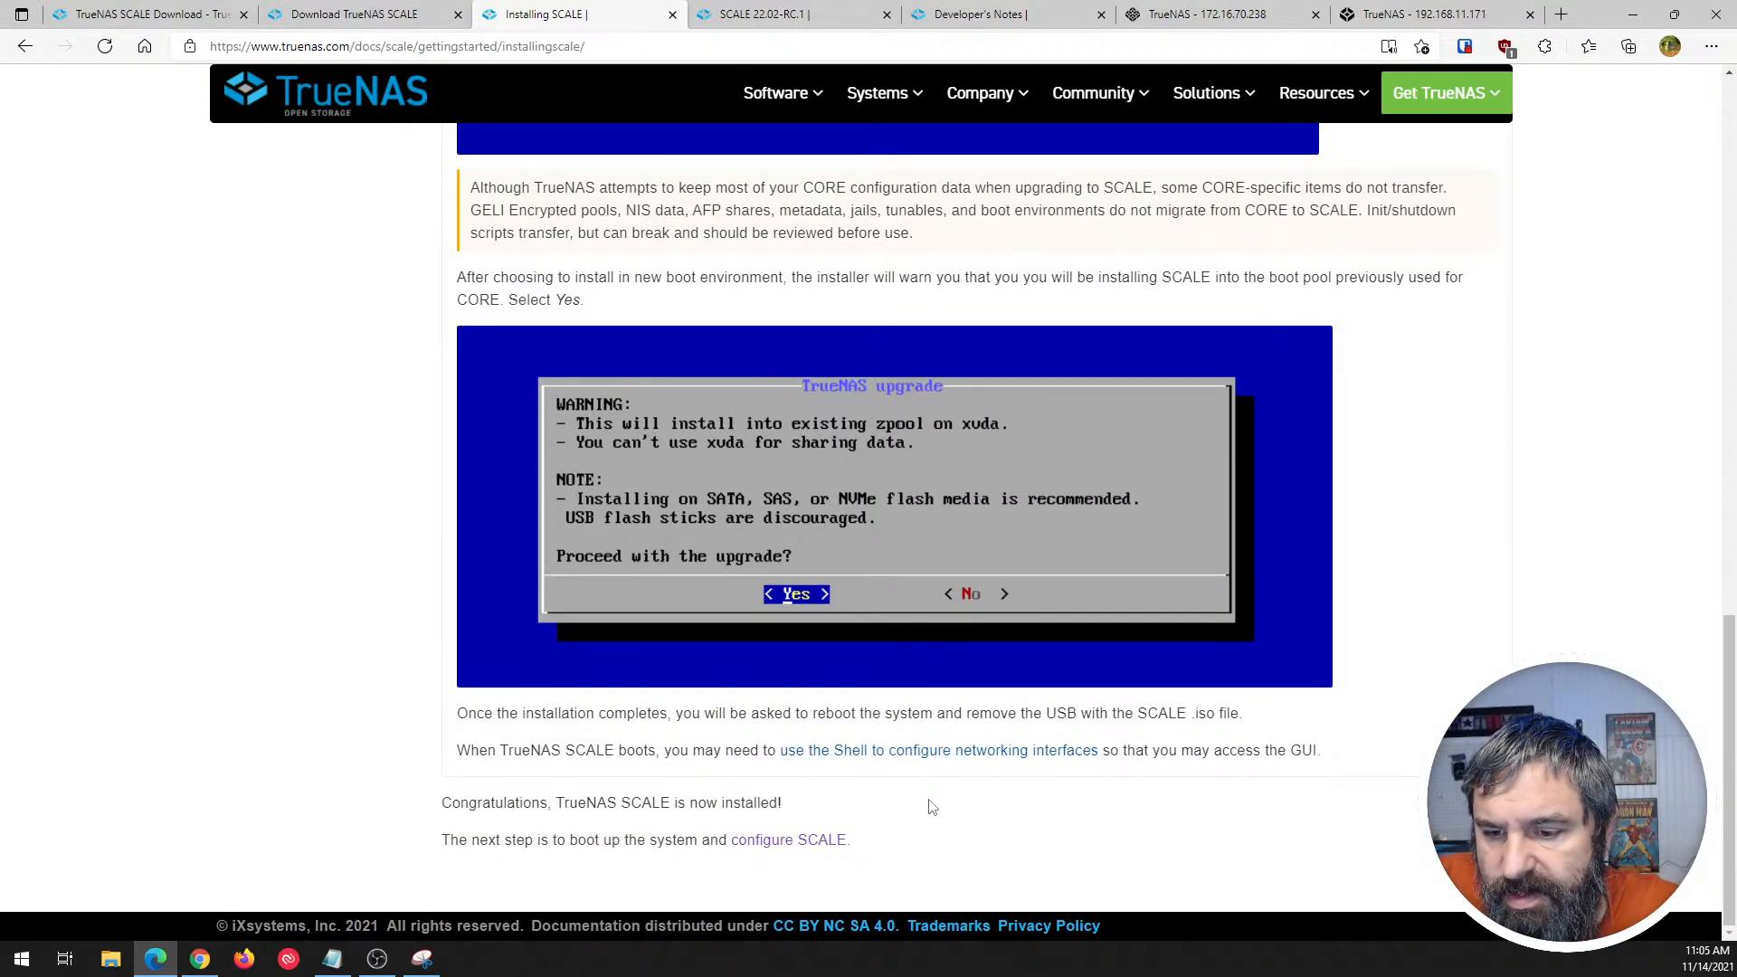
pyautogui.scroll(12, 968, 829)
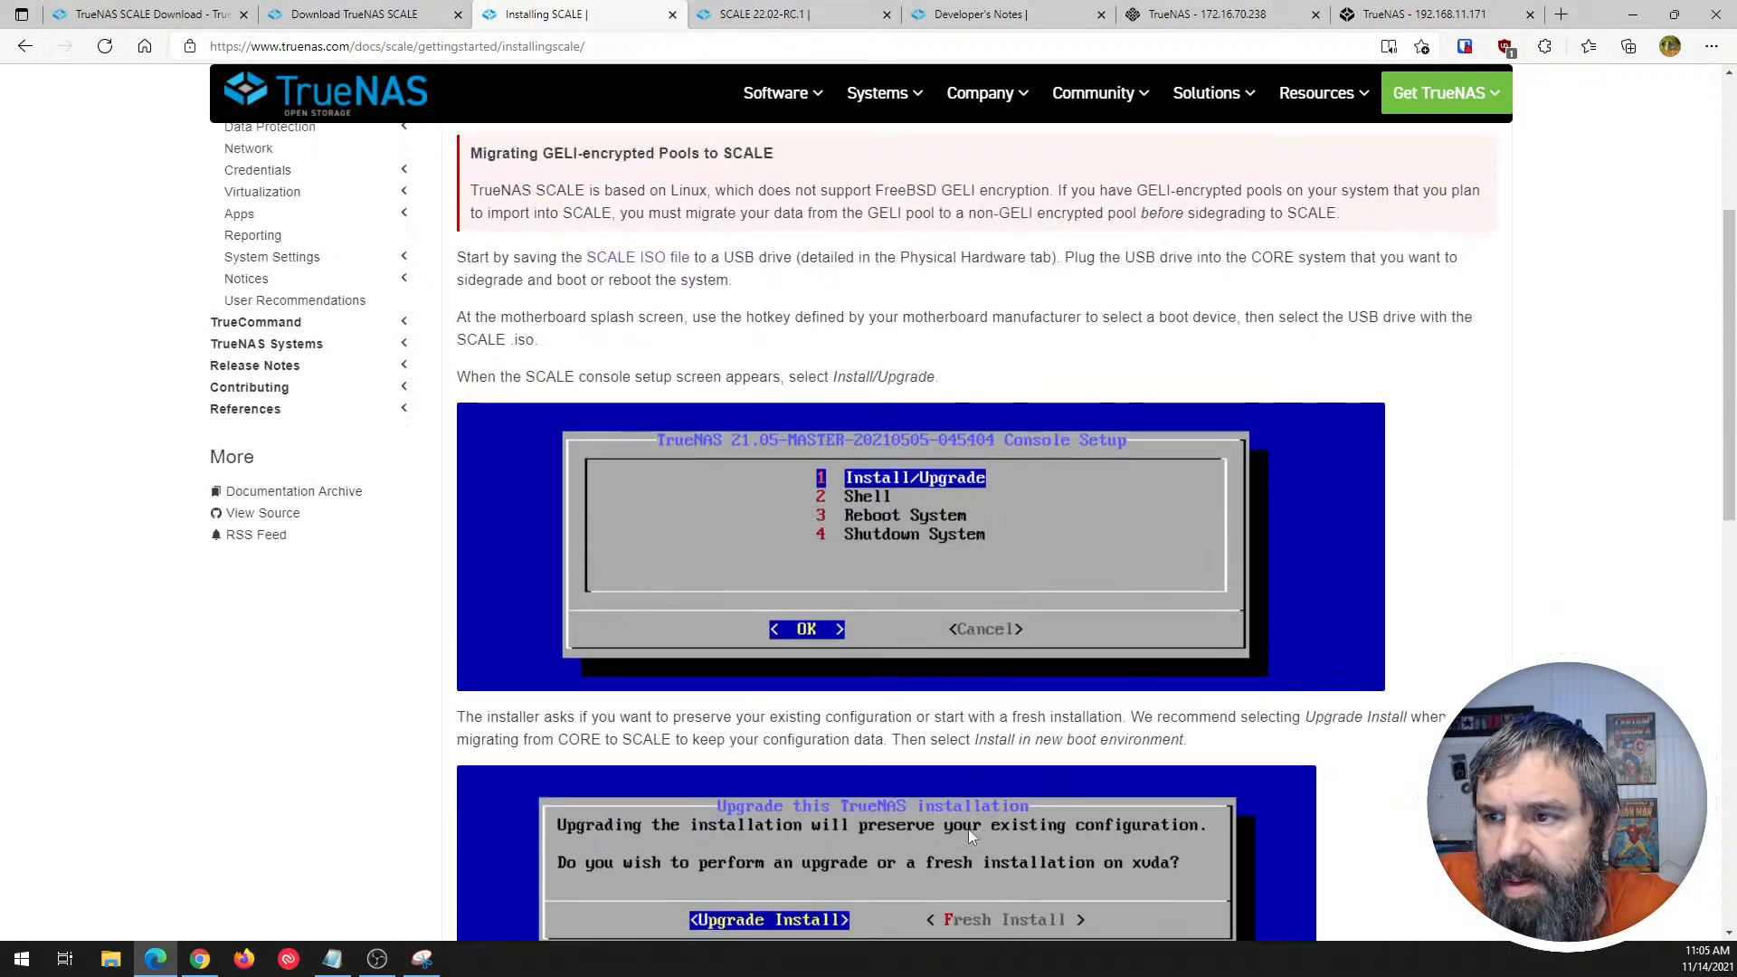
pyautogui.scroll(5, 968, 829)
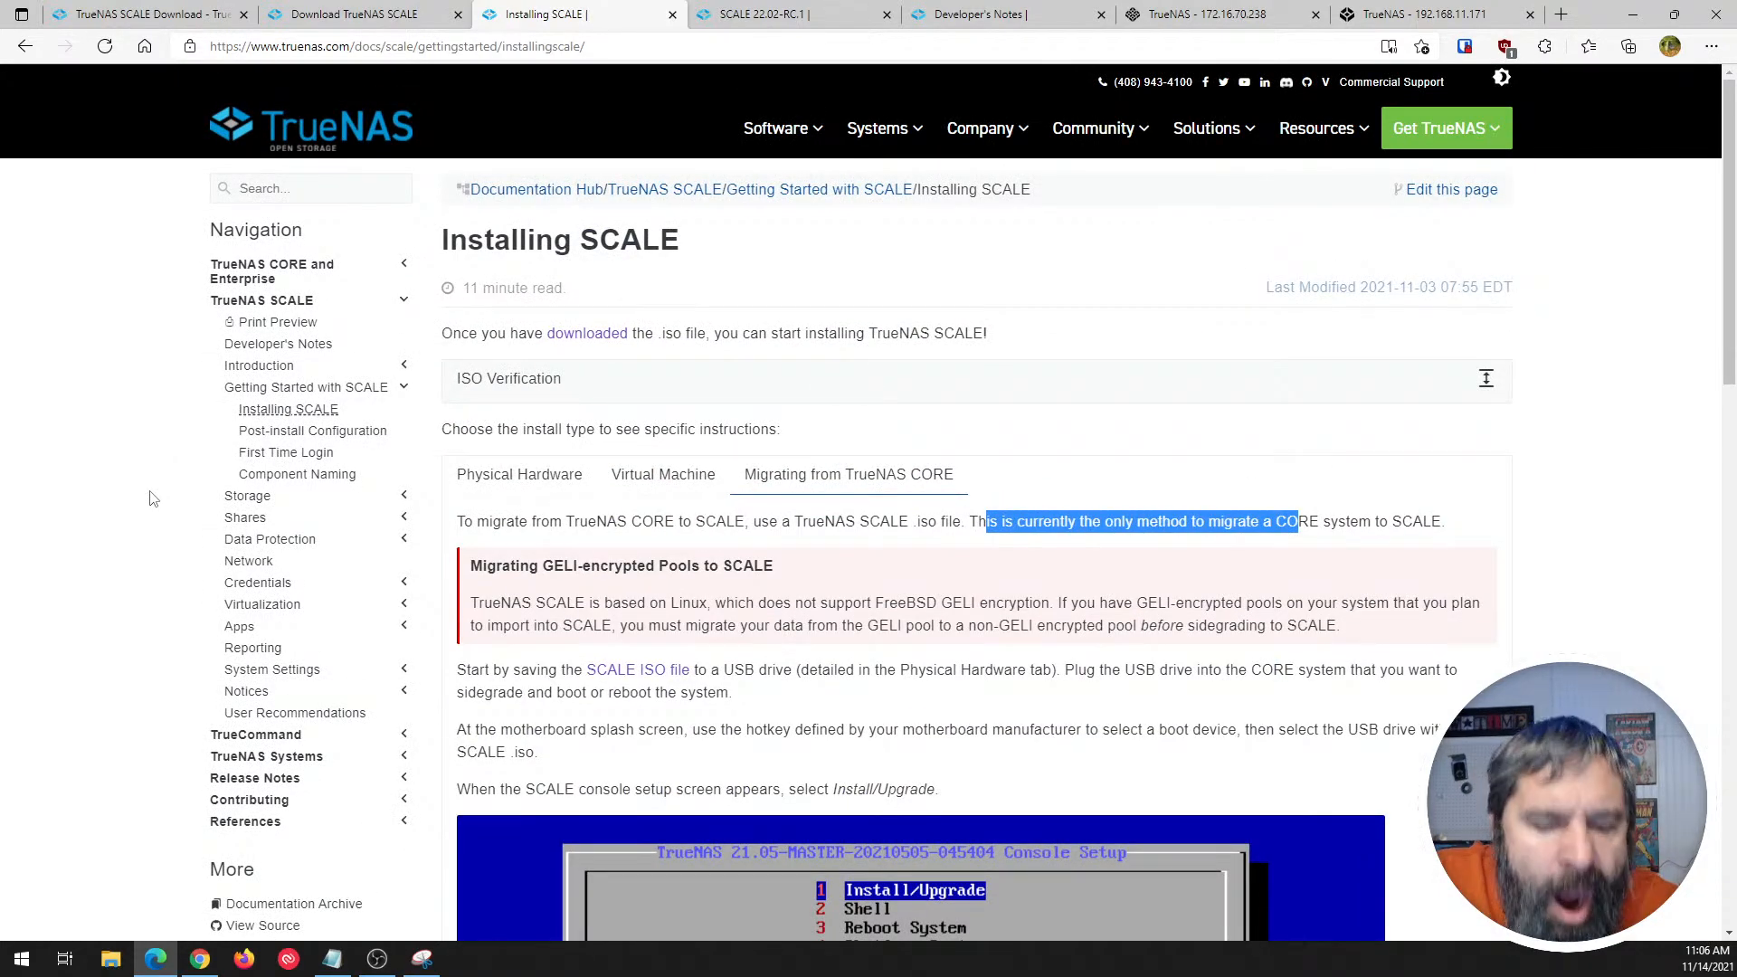
pyautogui.scroll(-5, 150, 543)
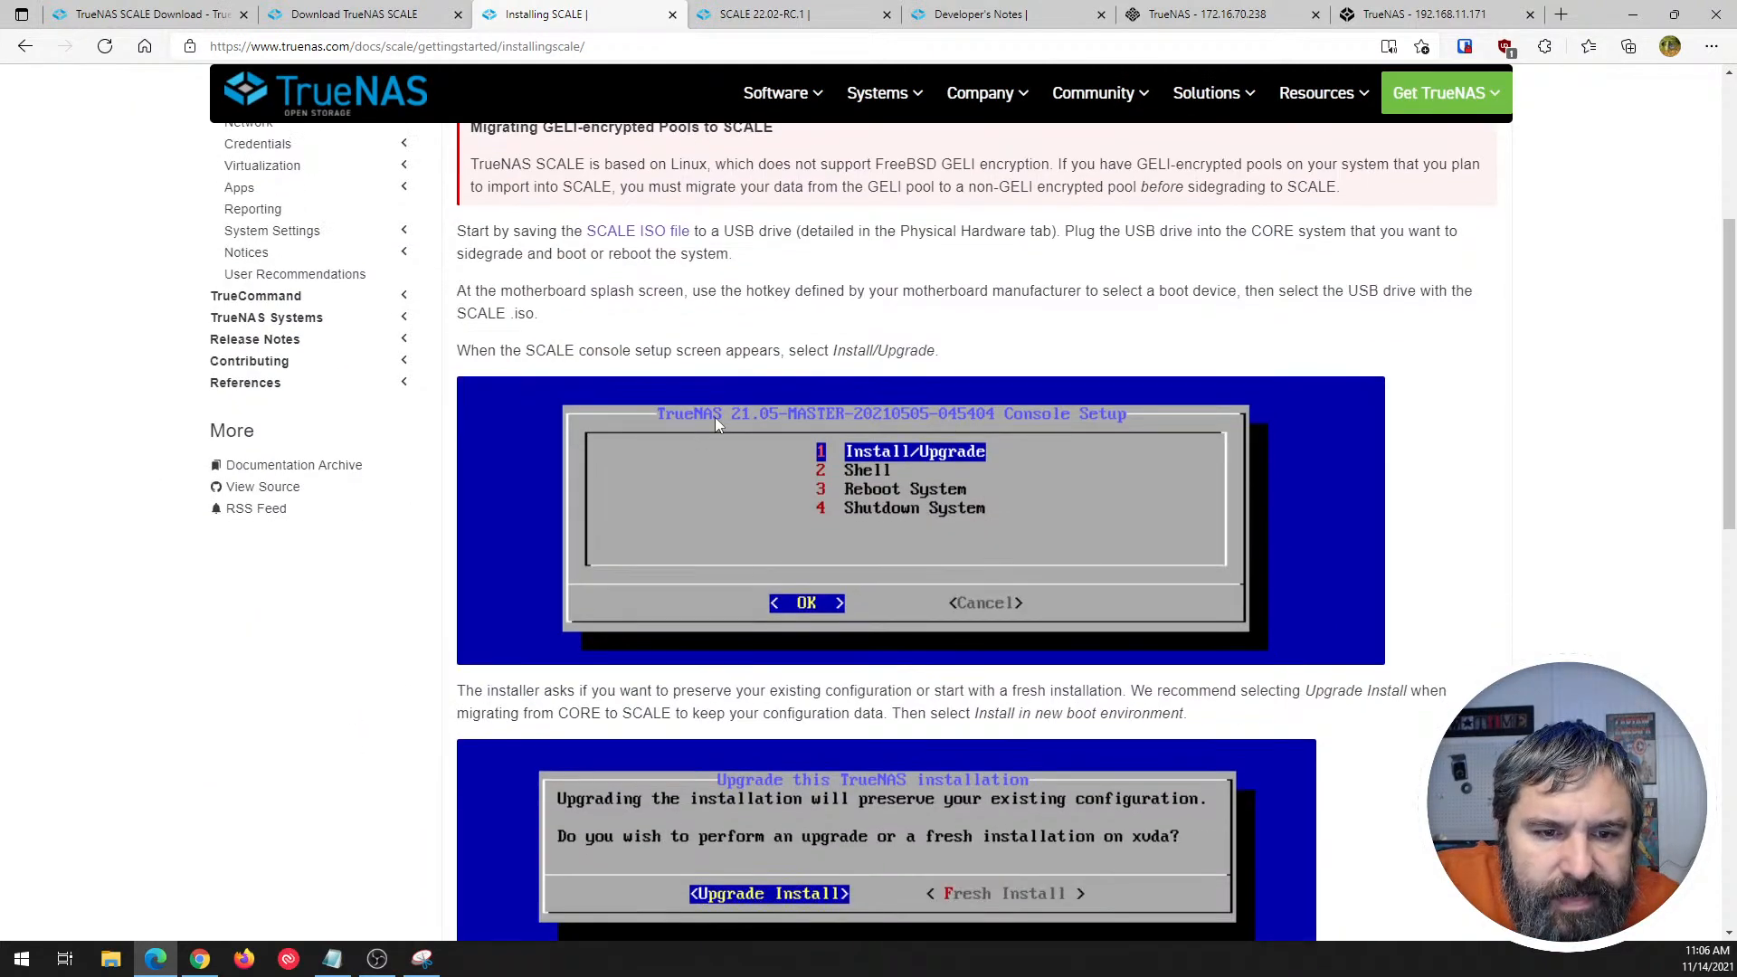
pyautogui.scroll(5, 715, 421)
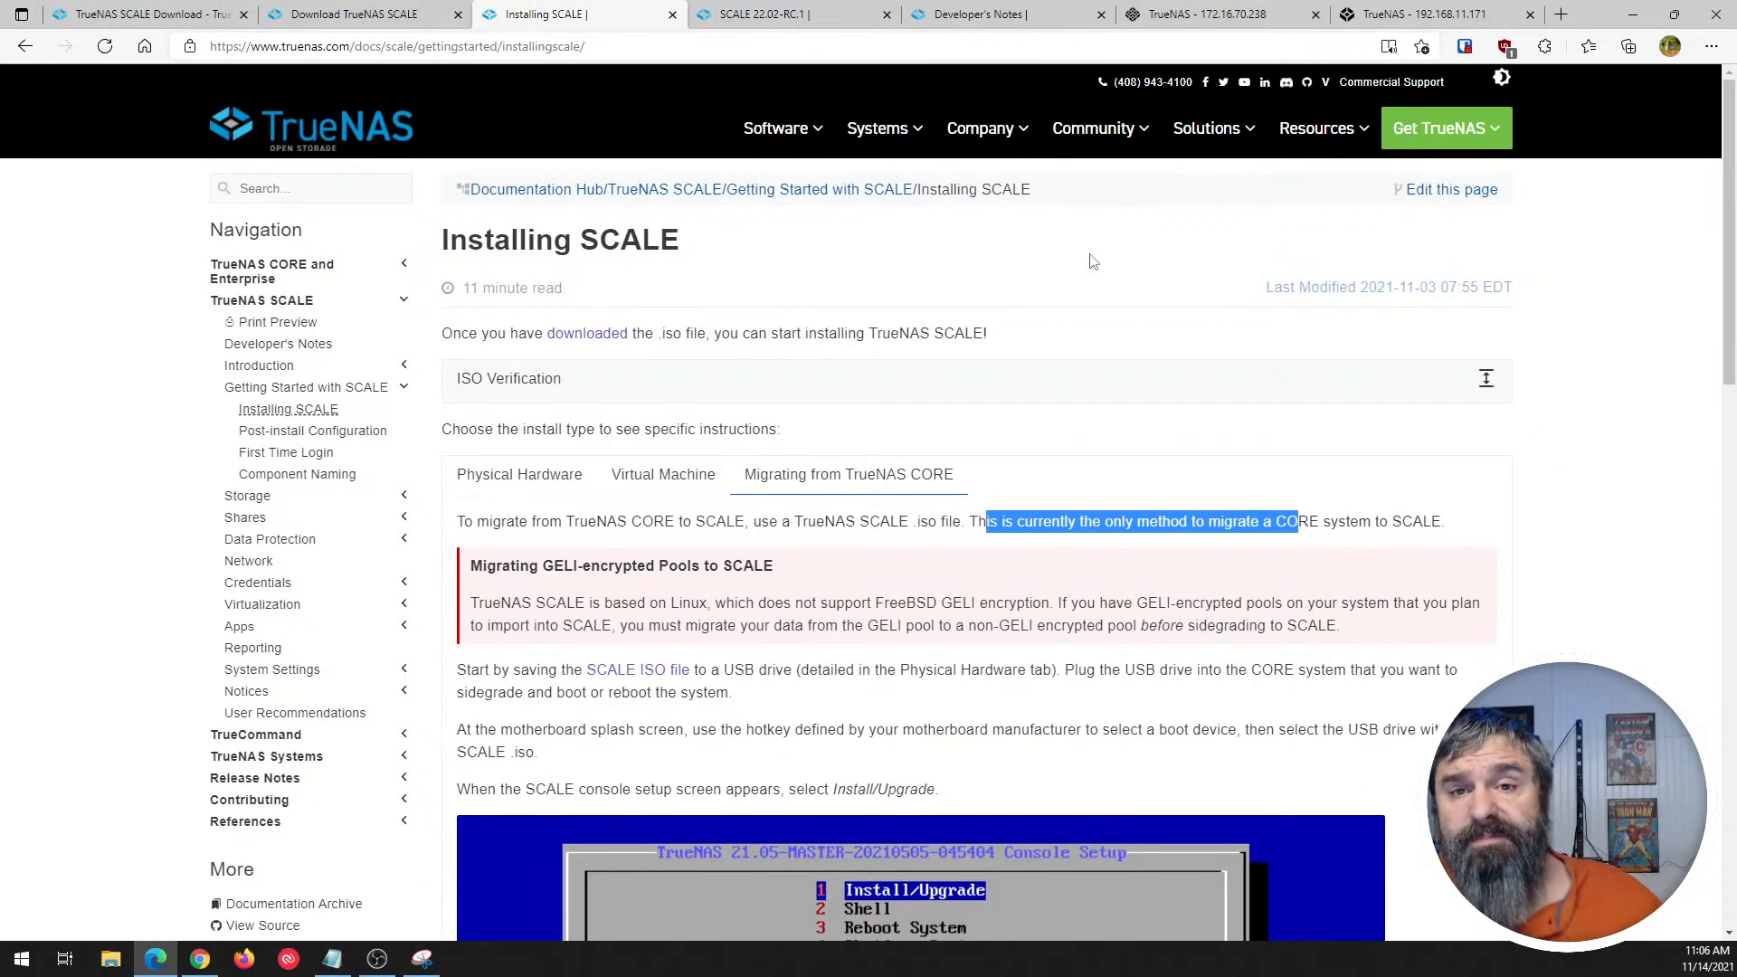